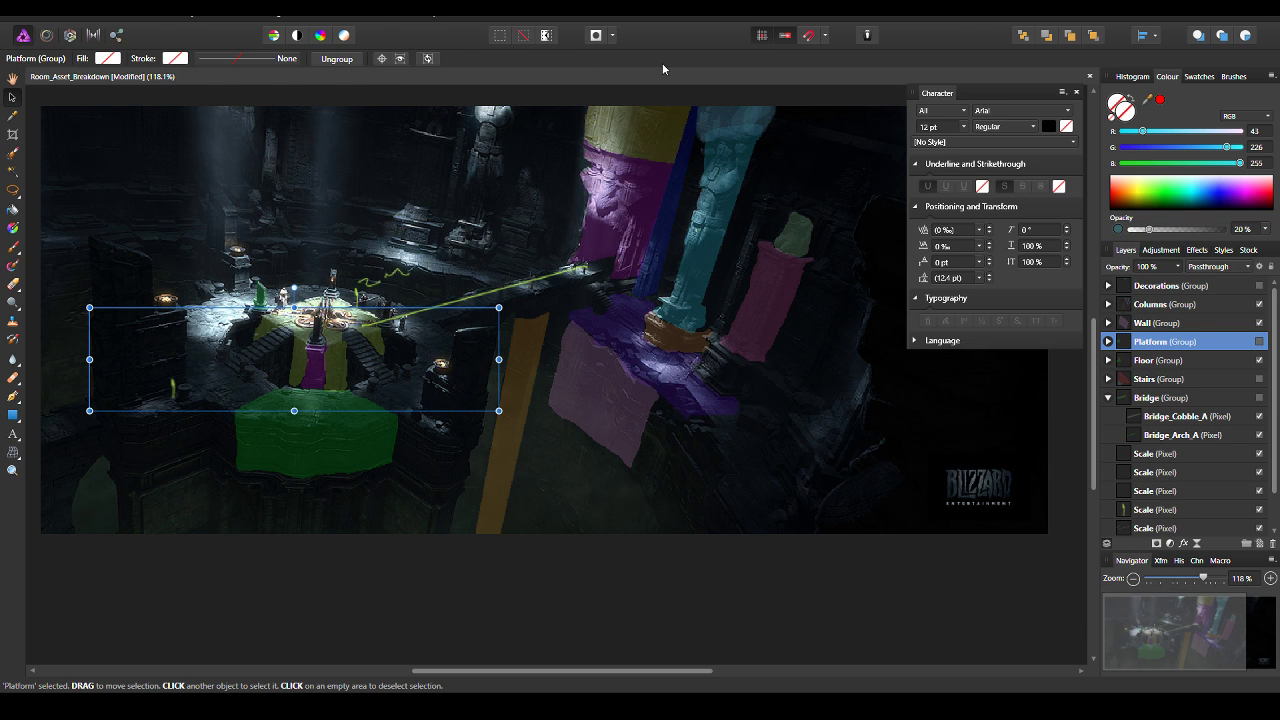
# - Move the Affinity Designer breakdown window aside and minimize it to reveal MODO's Blockout_A.lxo scene
pyautogui.moveTo(654, 17); pyautogui.dragTo(1258, 55)
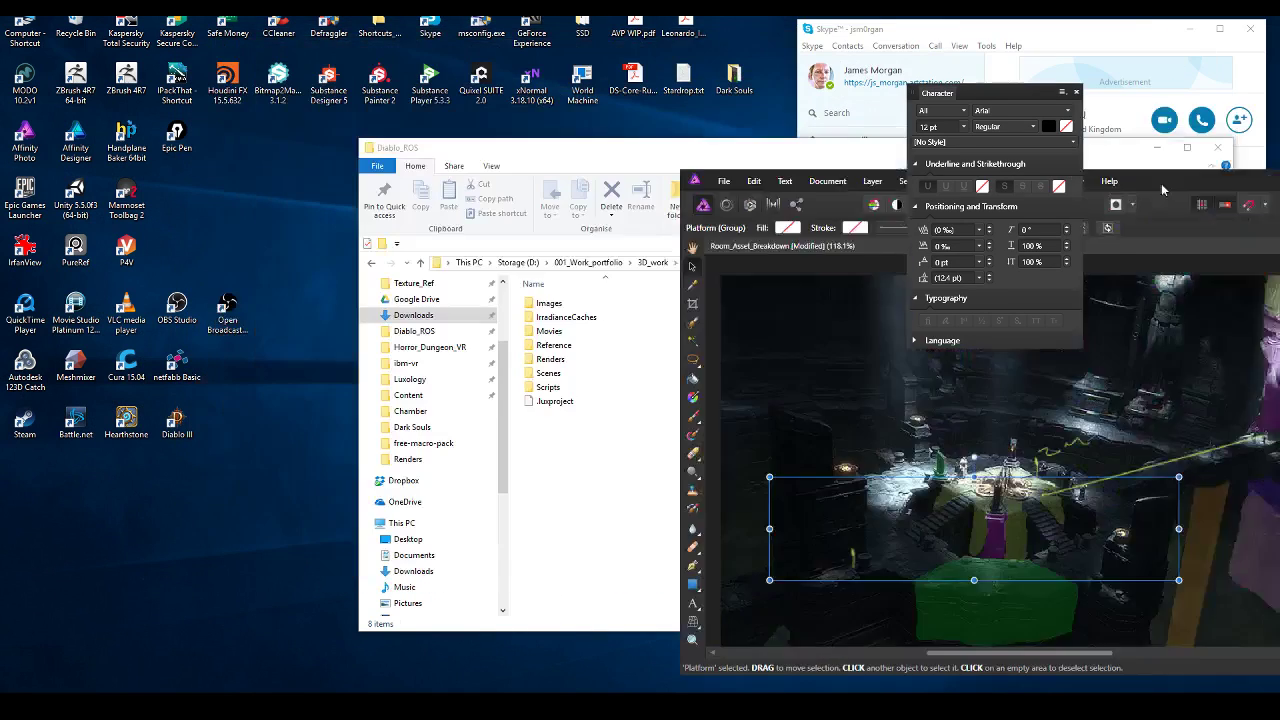
pyautogui.press('super+Down')
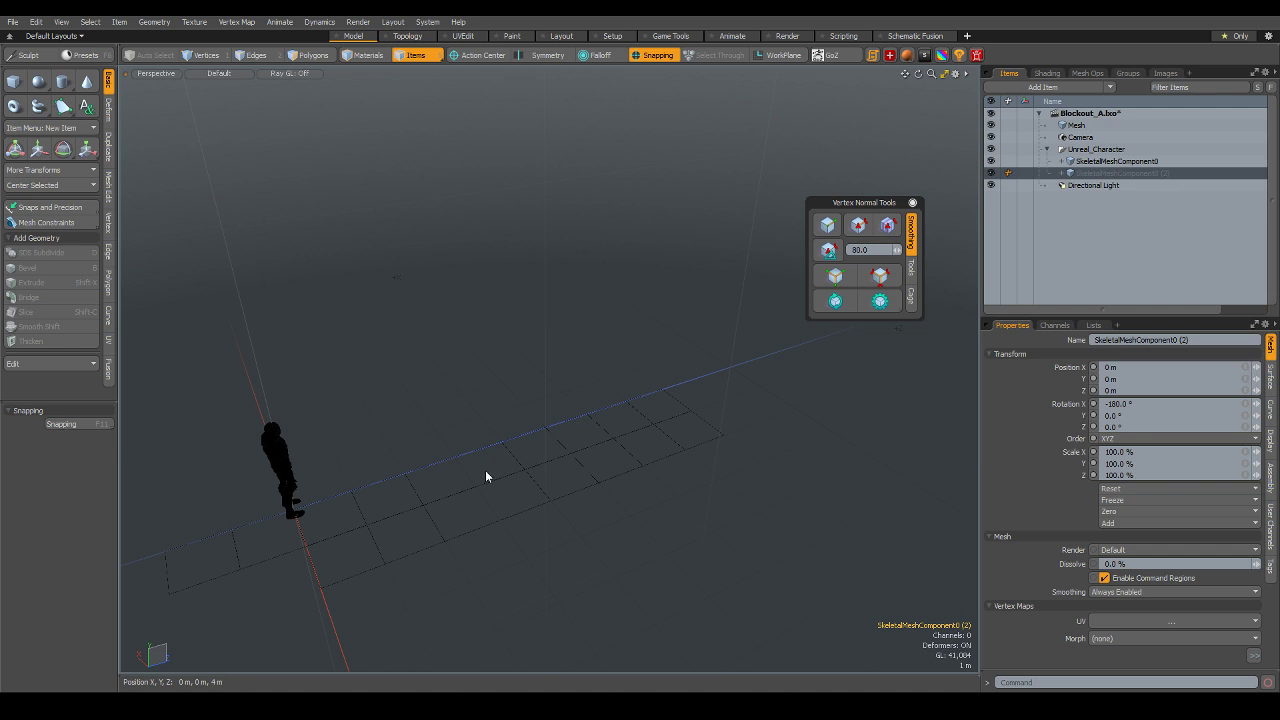
# - Select the floor plane and pick two of its border edges from a steep view
pyautogui.click(507, 521)
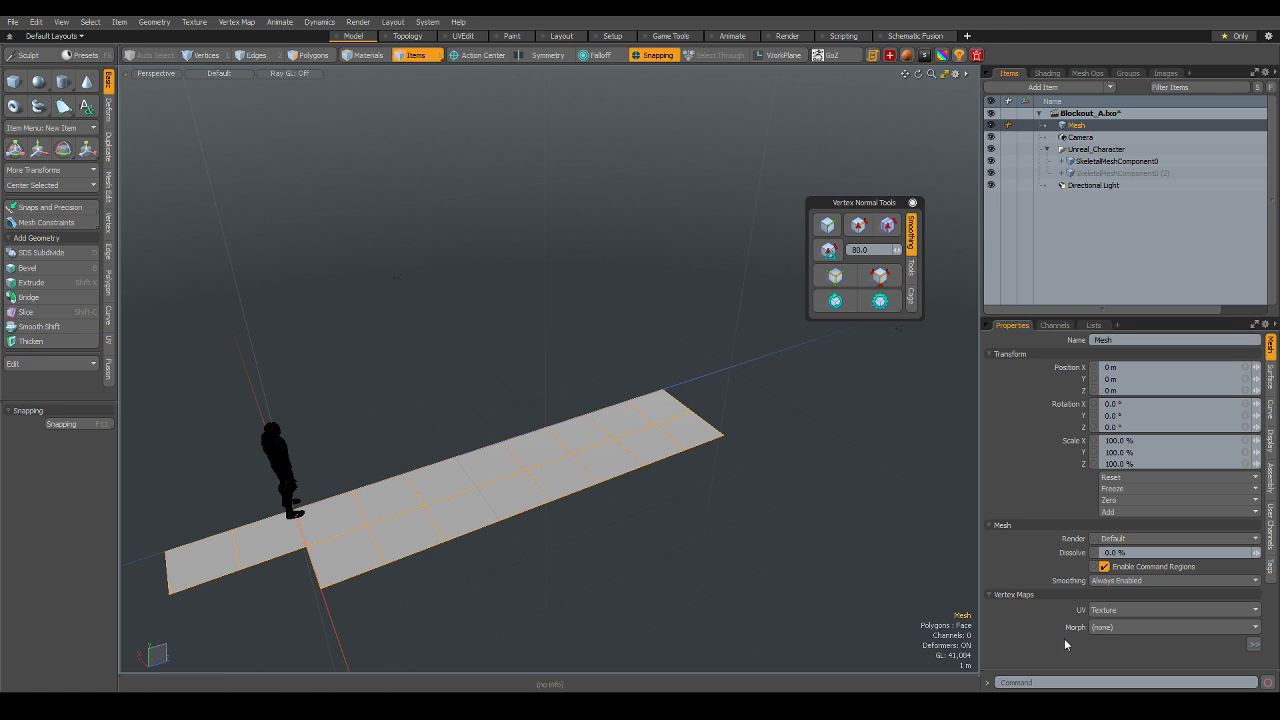
pyautogui.moveTo(497, 303)
pyautogui.keyDown('alt'); pyautogui.mouseDown()
pyautogui.moveTo(465, 413)
pyautogui.moveTo(633, 436)
pyautogui.mouseUp(); pyautogui.keyUp('alt')
pyautogui.press('2')
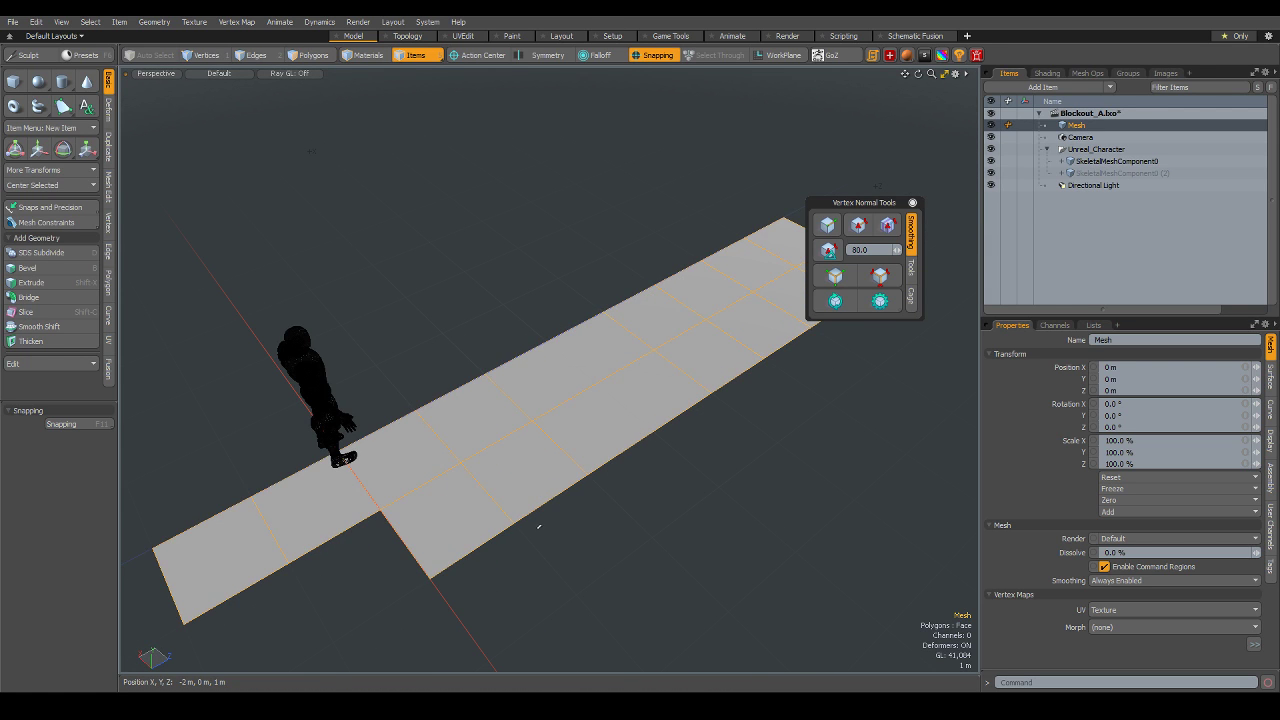
pyautogui.click(588, 495)
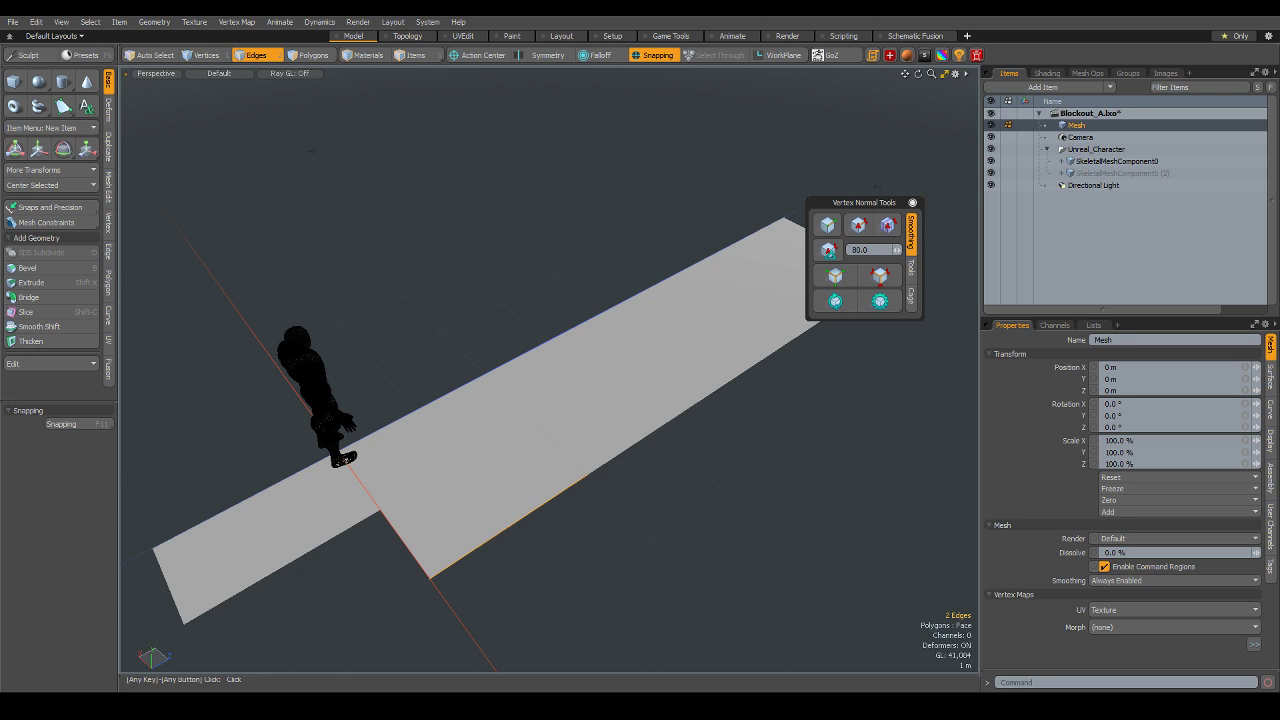
pyautogui.keyDown('alt'); pyautogui.moveTo(645, 454); pyautogui.dragTo(726, 448); pyautogui.keyUp('alt')
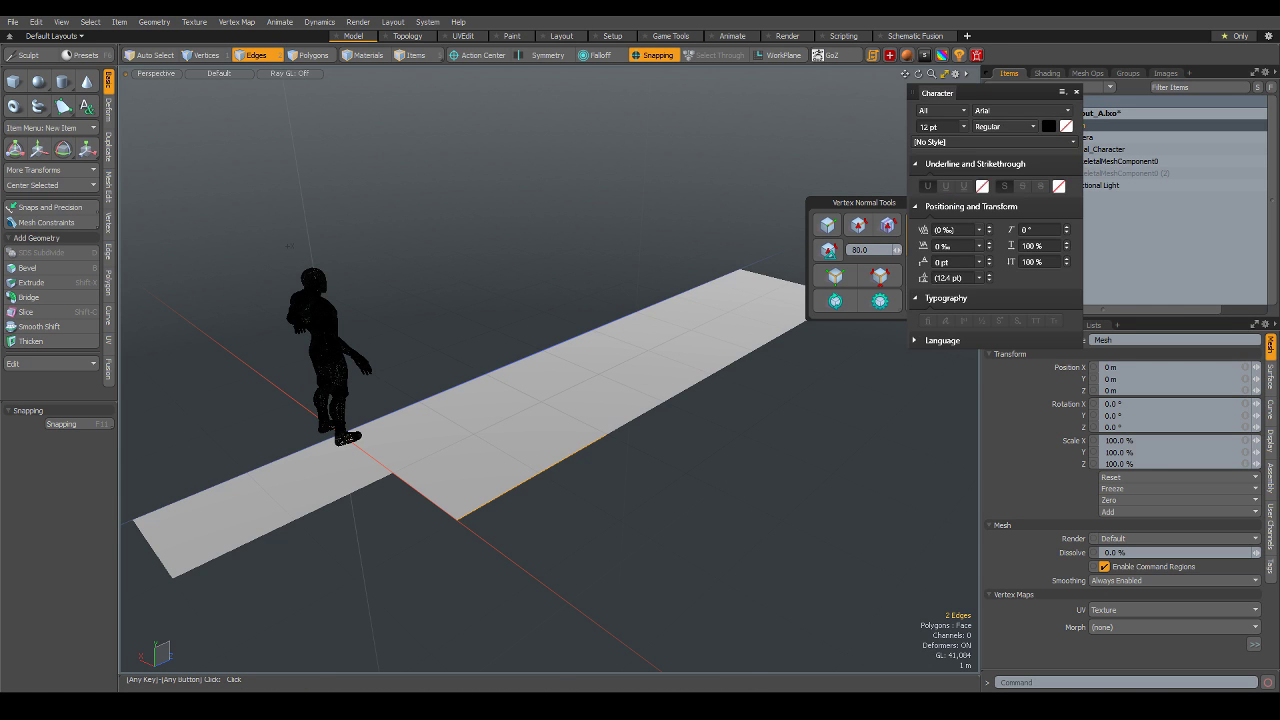
pyautogui.keyDown('alt'); pyautogui.moveTo(271, 320); pyautogui.dragTo(571, 570); pyautogui.keyUp('alt')
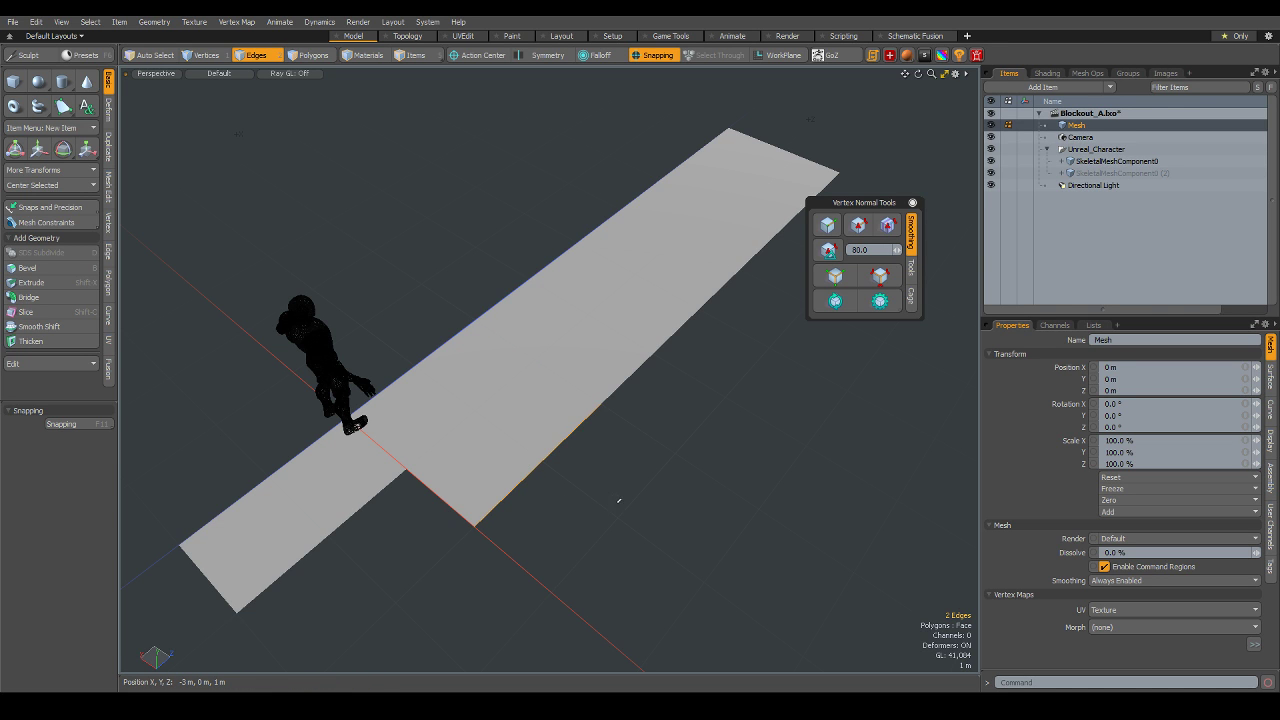
pyautogui.scroll(-3, 628, 492)
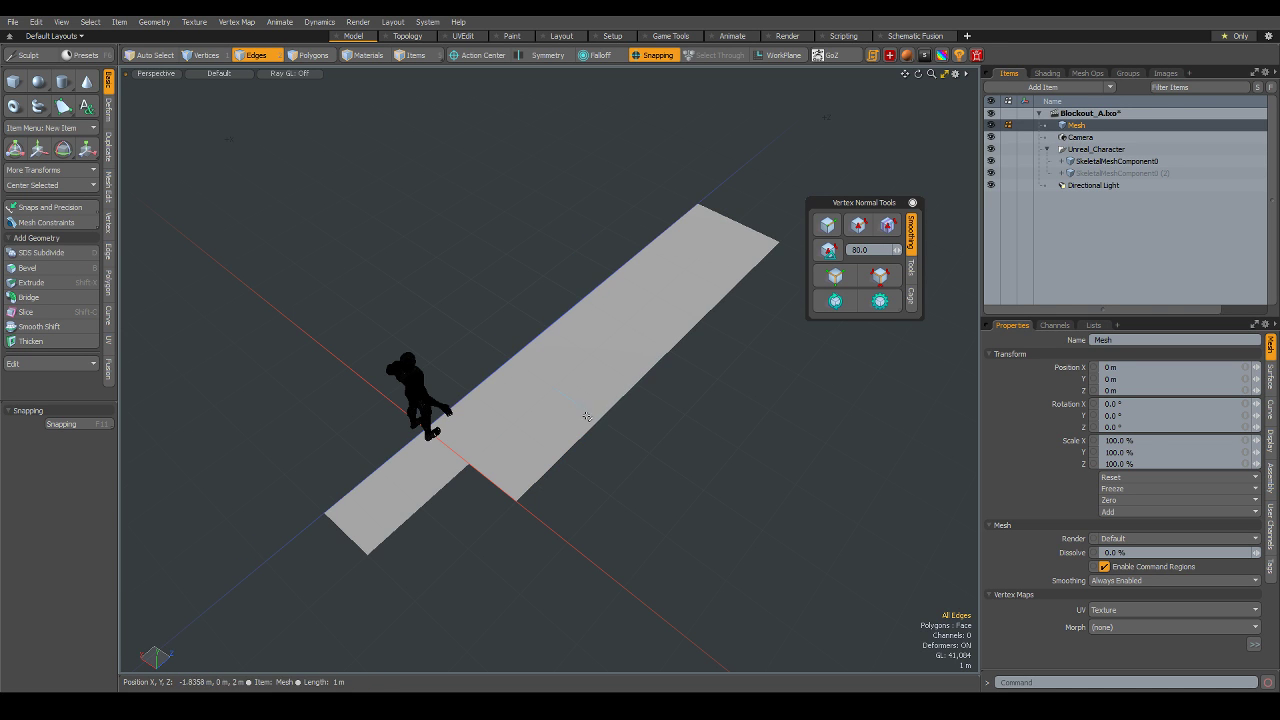
# - Paint-select 14 polygons along the floor strip past the character, leaving the near end out
pyautogui.press('3')
pyautogui.click(536, 406)
pyautogui.moveTo(536, 406)
pyautogui.mouseDown()
pyautogui.moveTo(728, 225)
pyautogui.moveTo(680, 251)
pyautogui.mouseUp()
pyautogui.moveTo(743, 491)
pyautogui.keyDown('alt'); pyautogui.mouseDown()
pyautogui.moveTo(754, 432)
pyautogui.moveTo(669, 483)
pyautogui.moveTo(700, 491)
pyautogui.moveTo(677, 483)
pyautogui.mouseUp(); pyautogui.keyUp('alt')
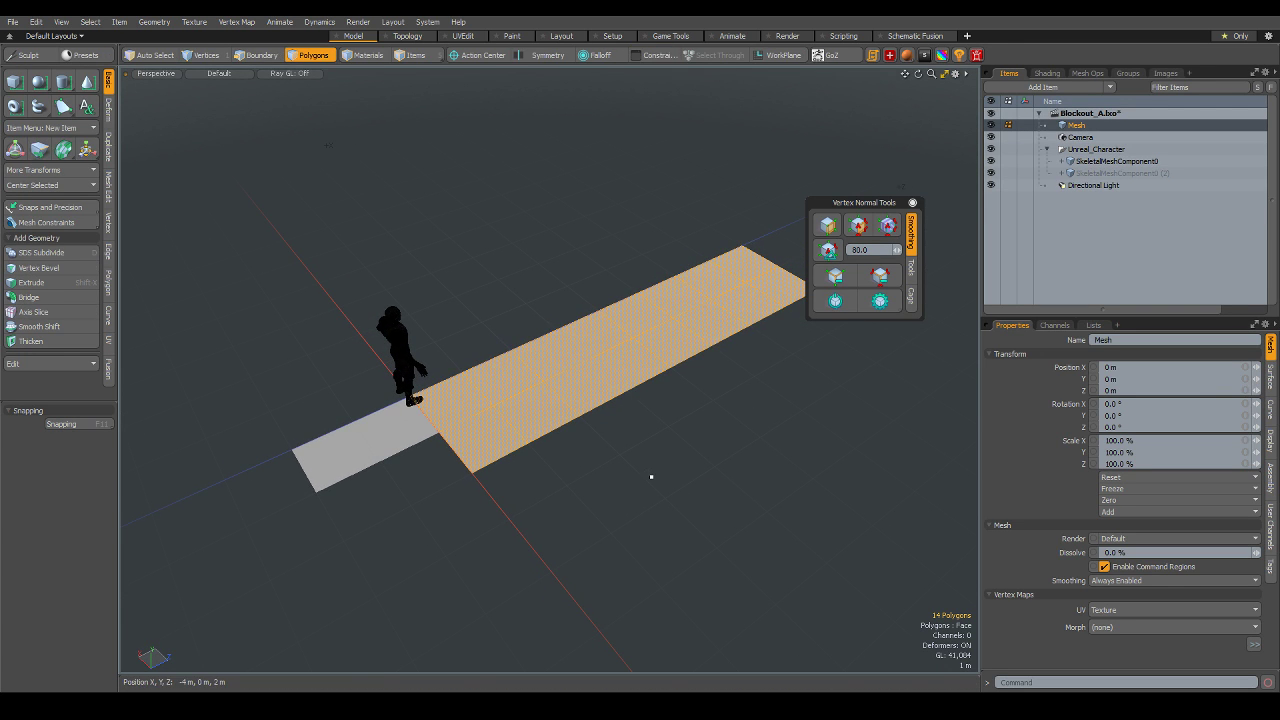
# - Paste the copied floor polygons into a new mesh item, Mesh (2), and move it 2 m along X
pyautogui.press('n')
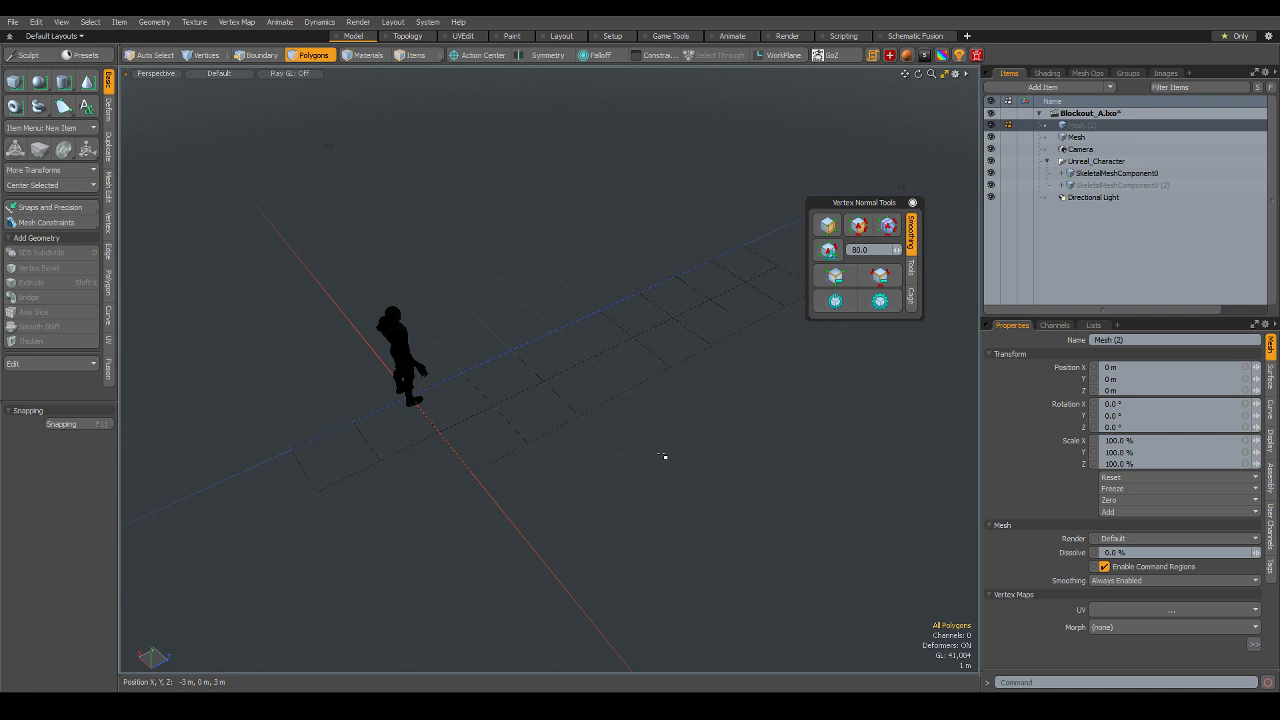
pyautogui.hotkey('ctrl', 'v')
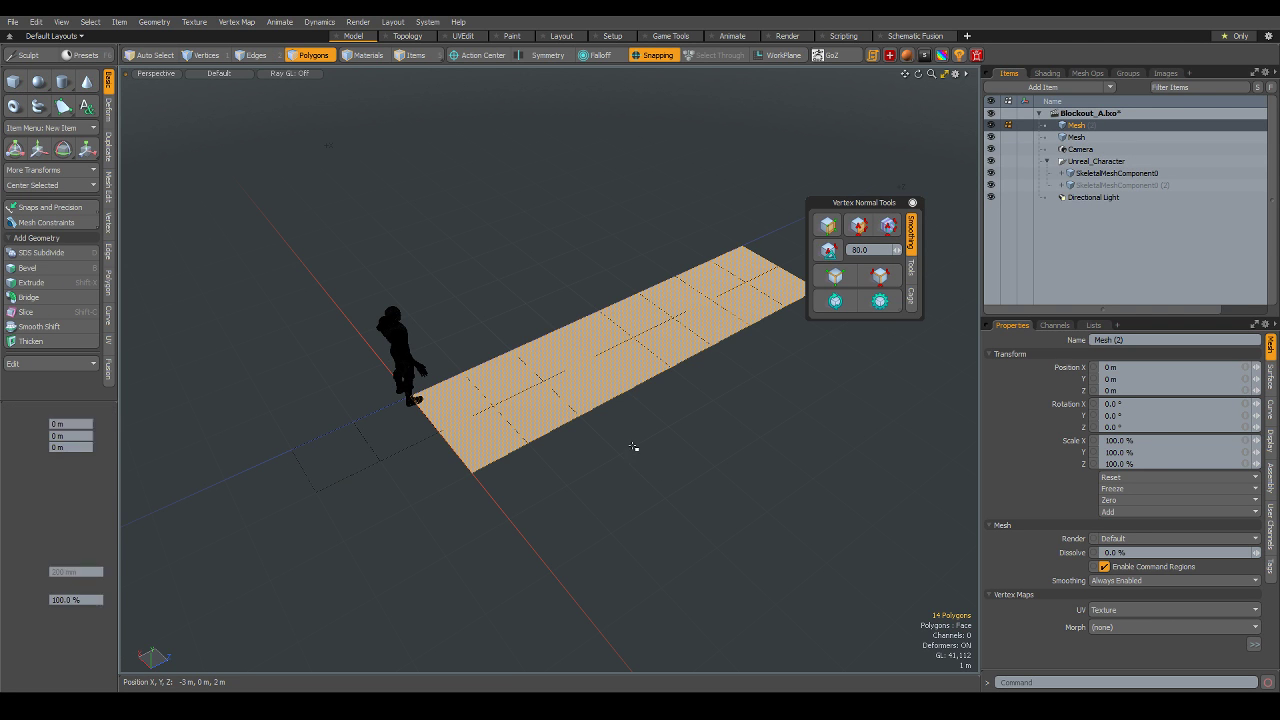
pyautogui.press('w')
pyautogui.moveTo(617, 331); pyautogui.dragTo(720, 414)
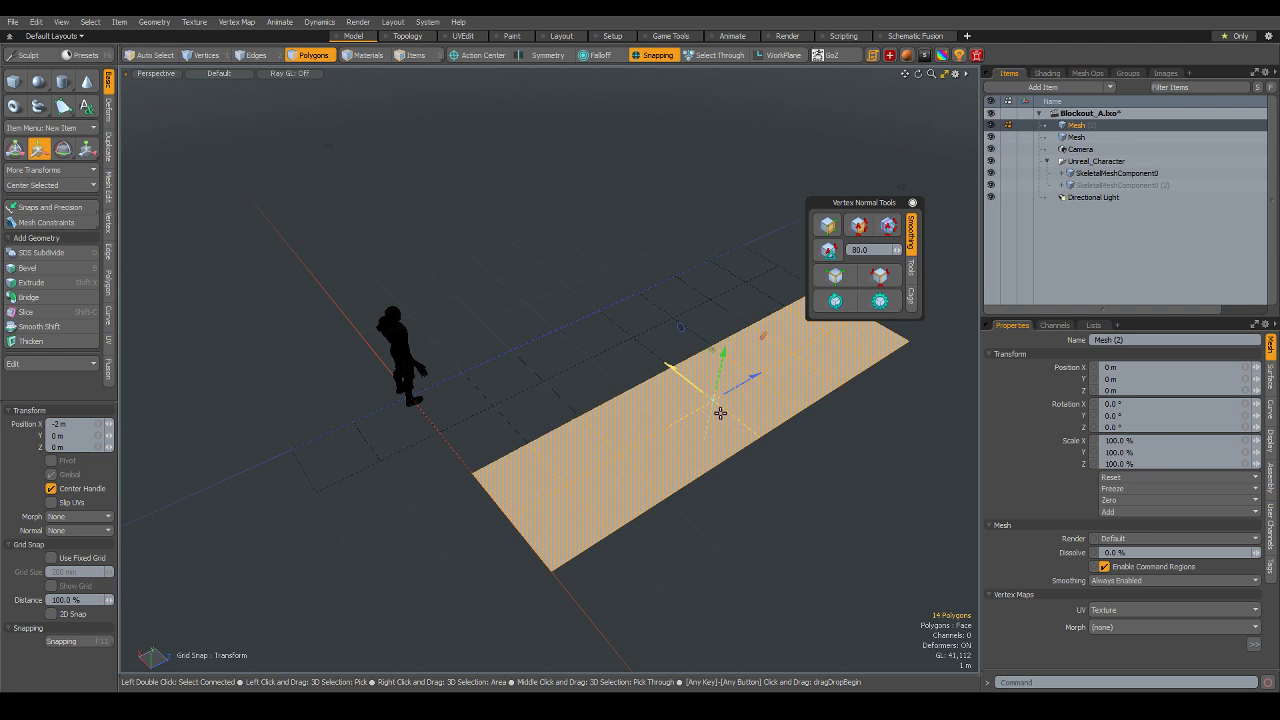
pyautogui.click(766, 583)
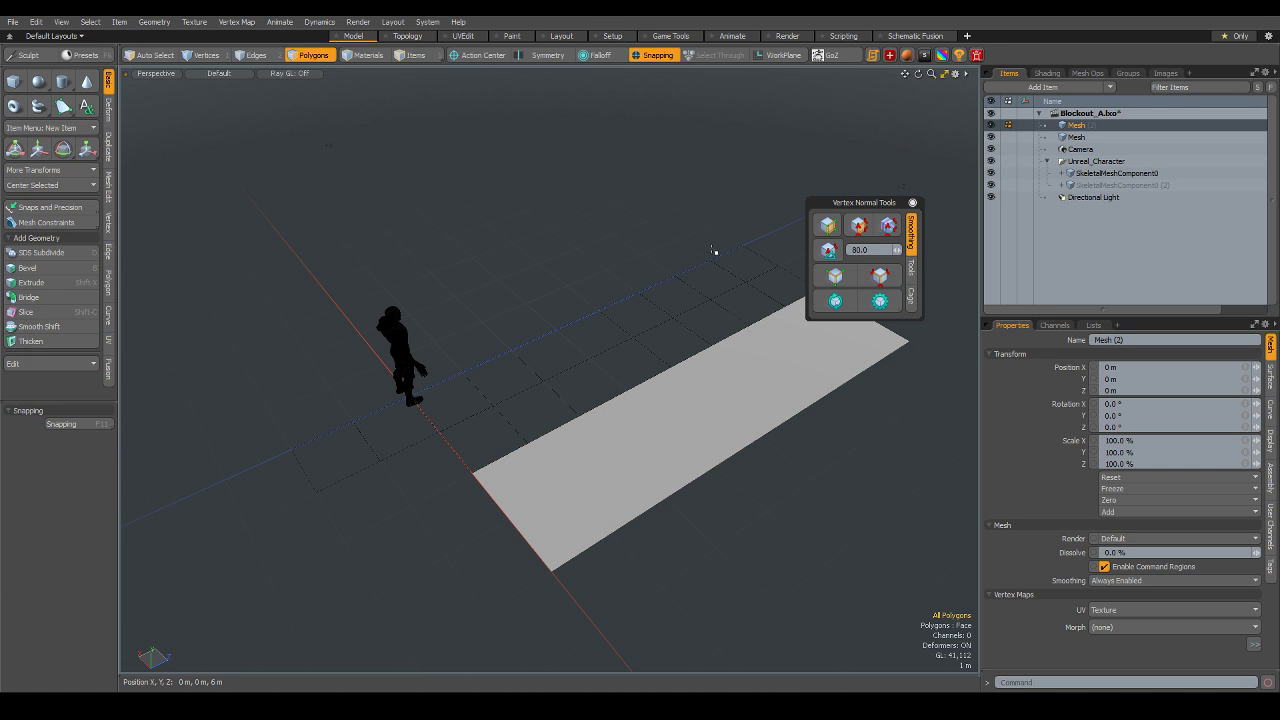
# - Tick Make Inactive Same as Active on the Inactive Meshes tab of the 3D Viewport Properties
pyautogui.click(963, 80)
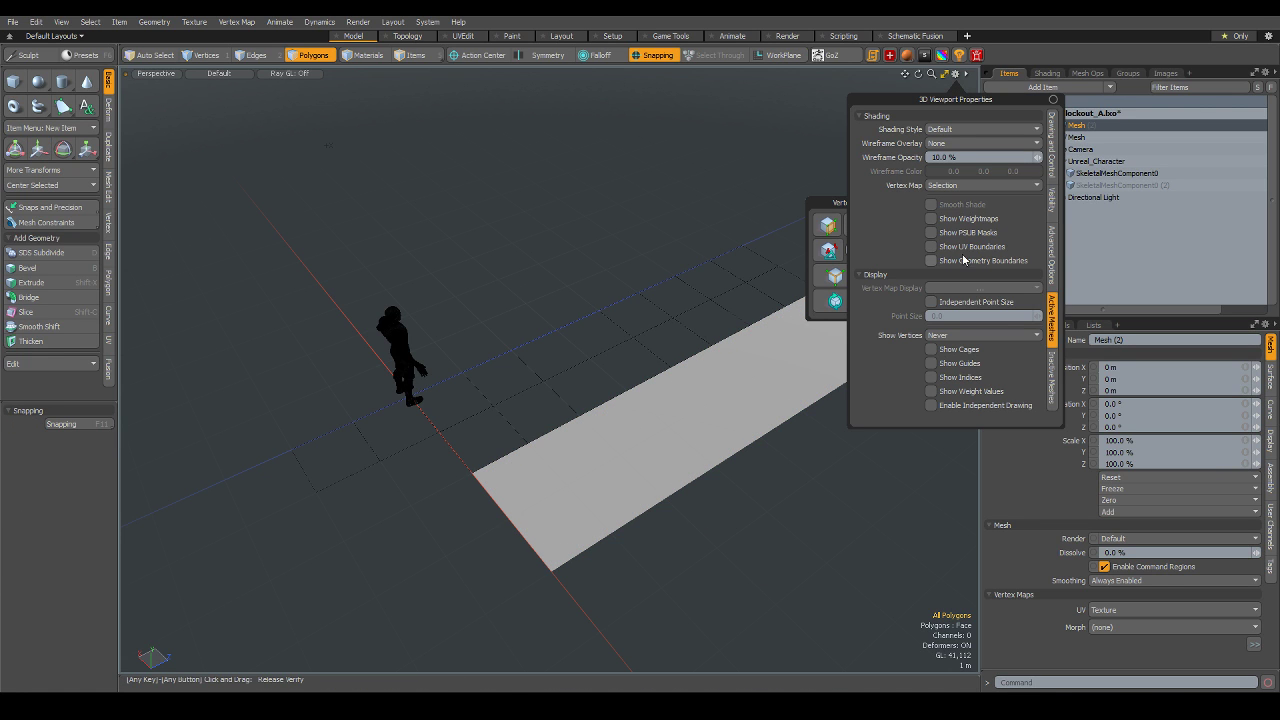
pyautogui.click(1053, 262)
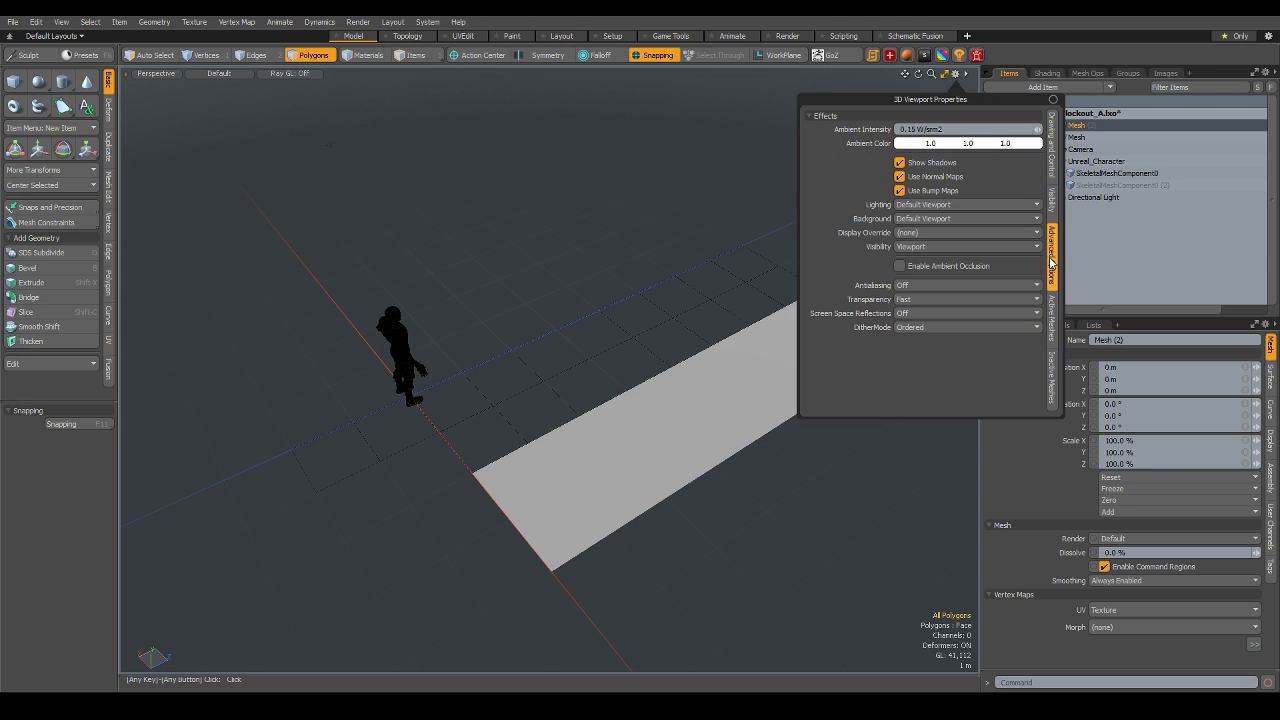
pyautogui.click(1050, 204)
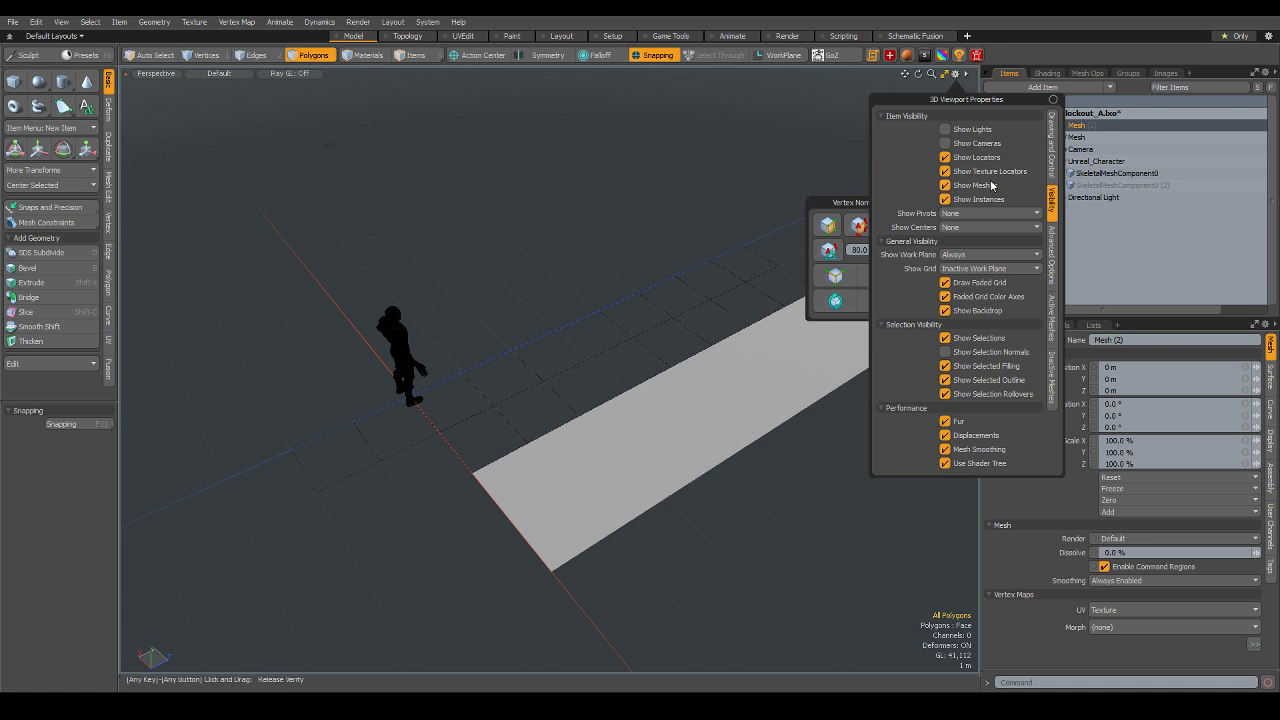
pyautogui.click(1053, 142)
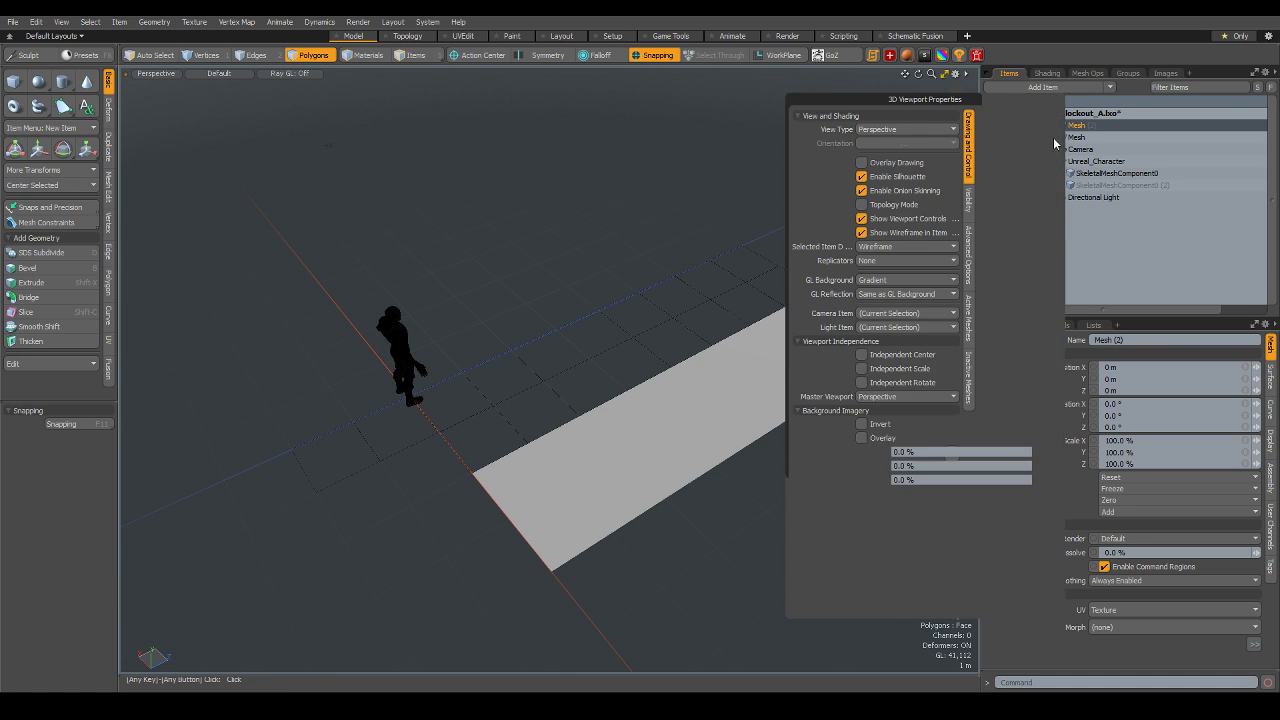
pyautogui.click(1053, 203)
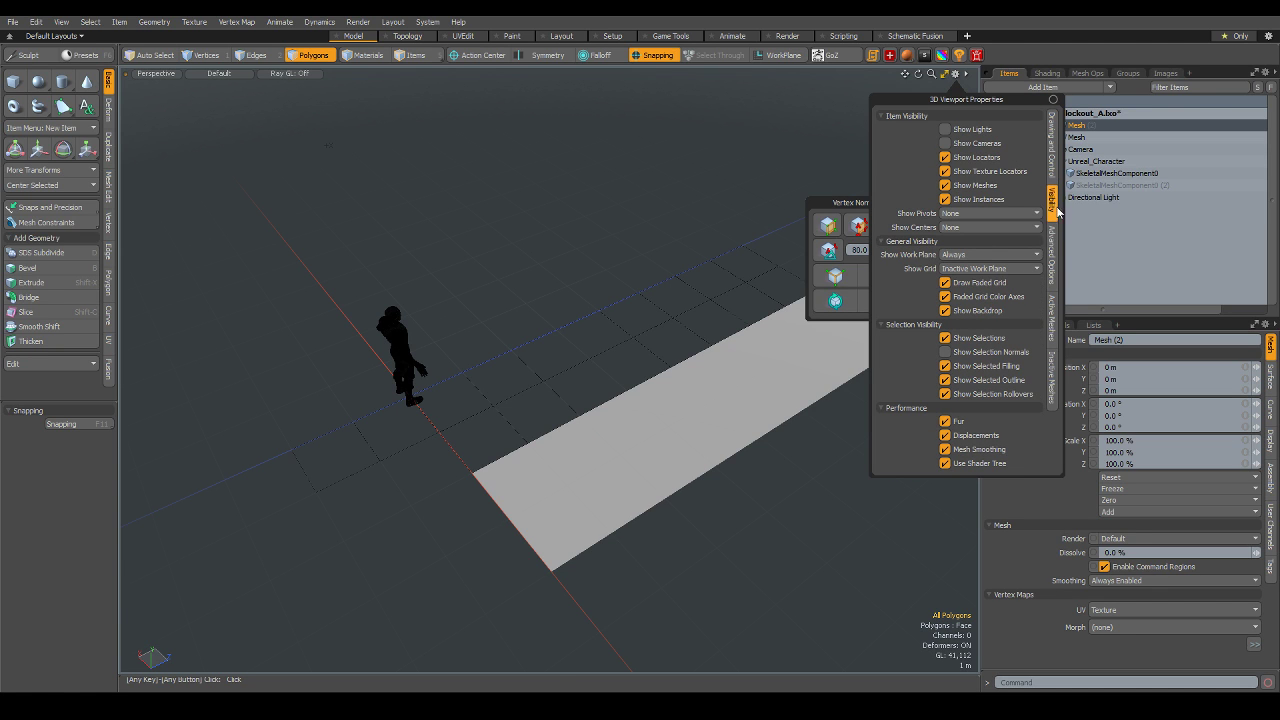
pyautogui.click(1053, 376)
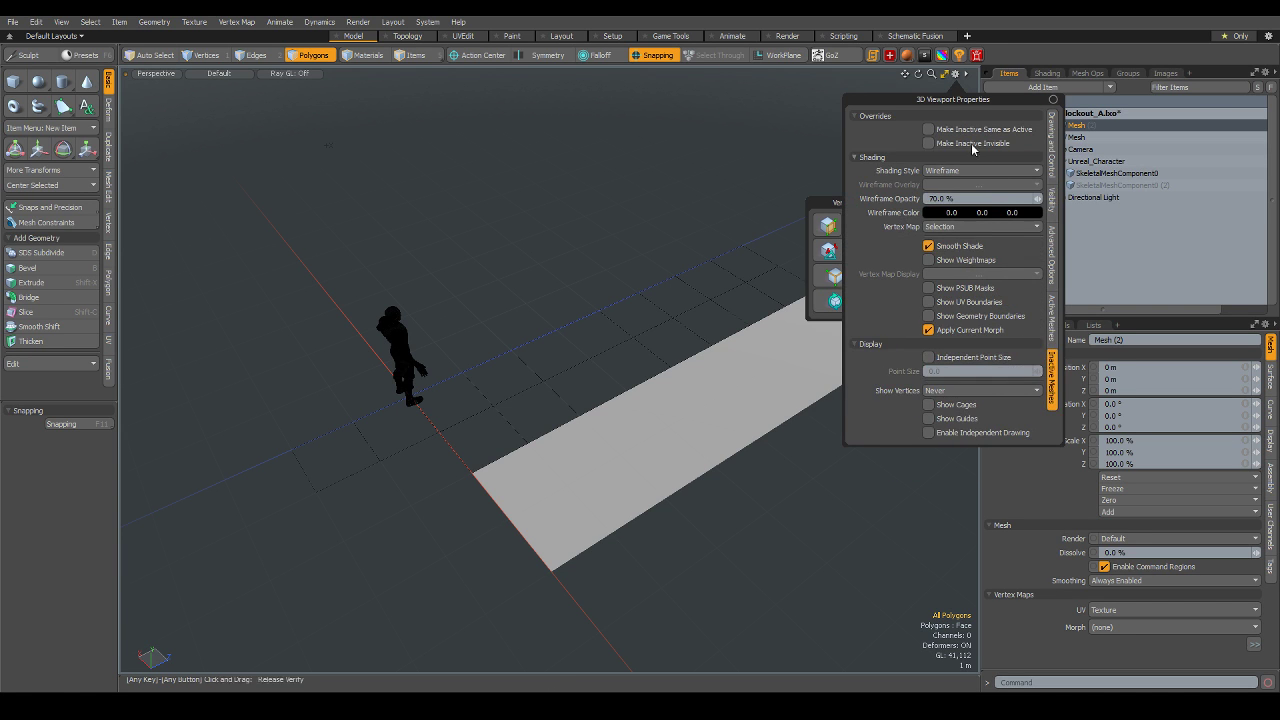
pyautogui.click(970, 129)
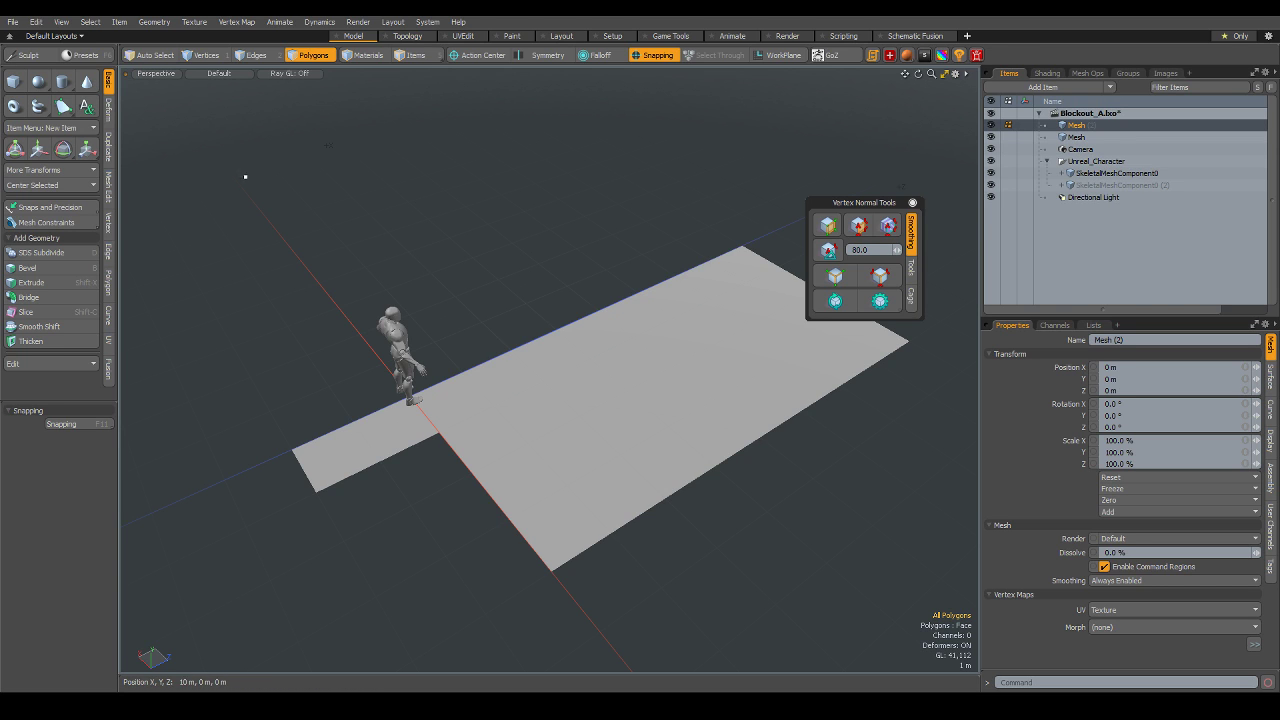
# - Switch to Items mode and select the Mesh (2) floor plate beside the original strip
pyautogui.click(693, 434)
pyautogui.press('5')
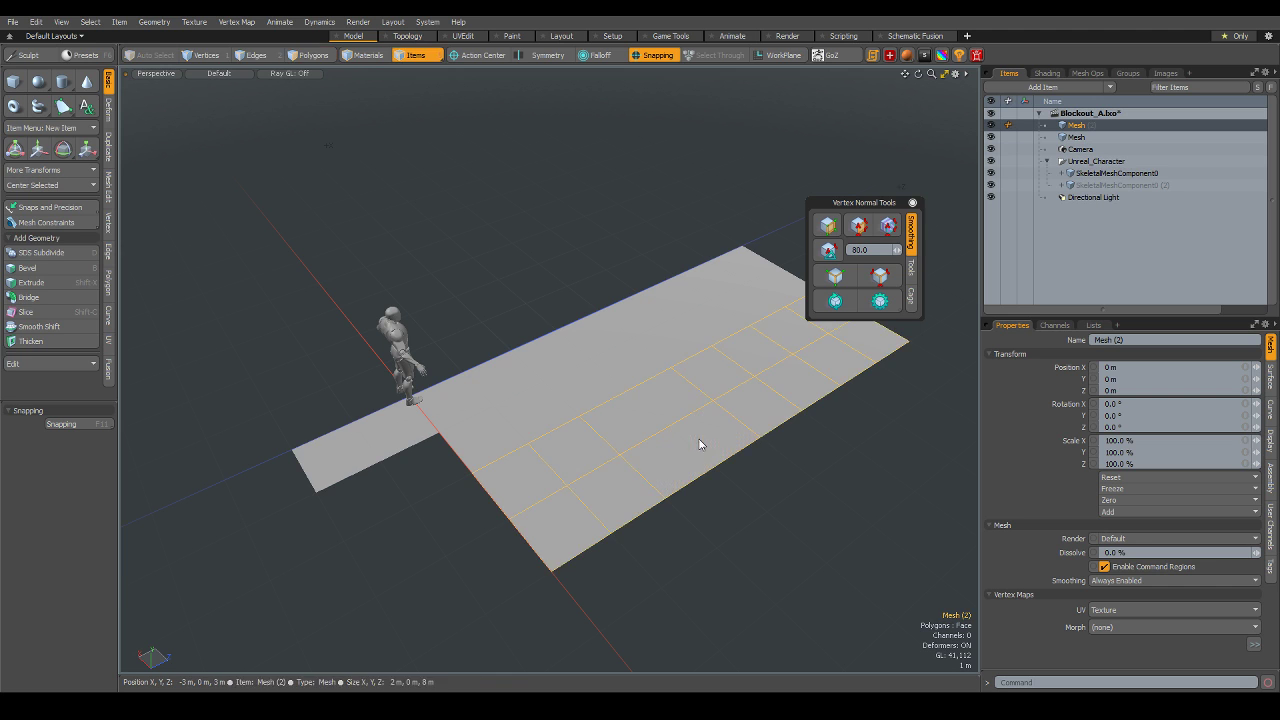
pyautogui.keyDown('alt'); pyautogui.moveTo(783, 568); pyautogui.dragTo(780, 554); pyautogui.keyUp('alt')
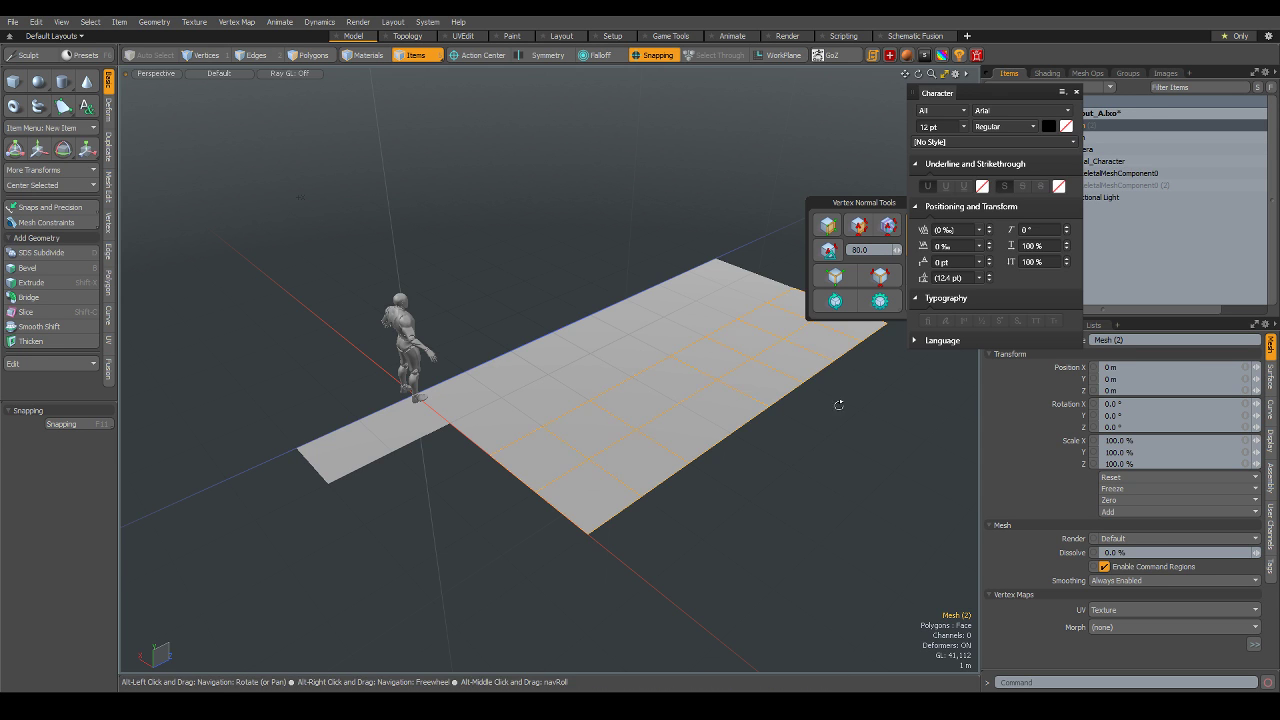
pyautogui.keyDown('alt'); pyautogui.moveTo(840, 403); pyautogui.dragTo(897, 487); pyautogui.keyUp('alt')
pyautogui.press('x')
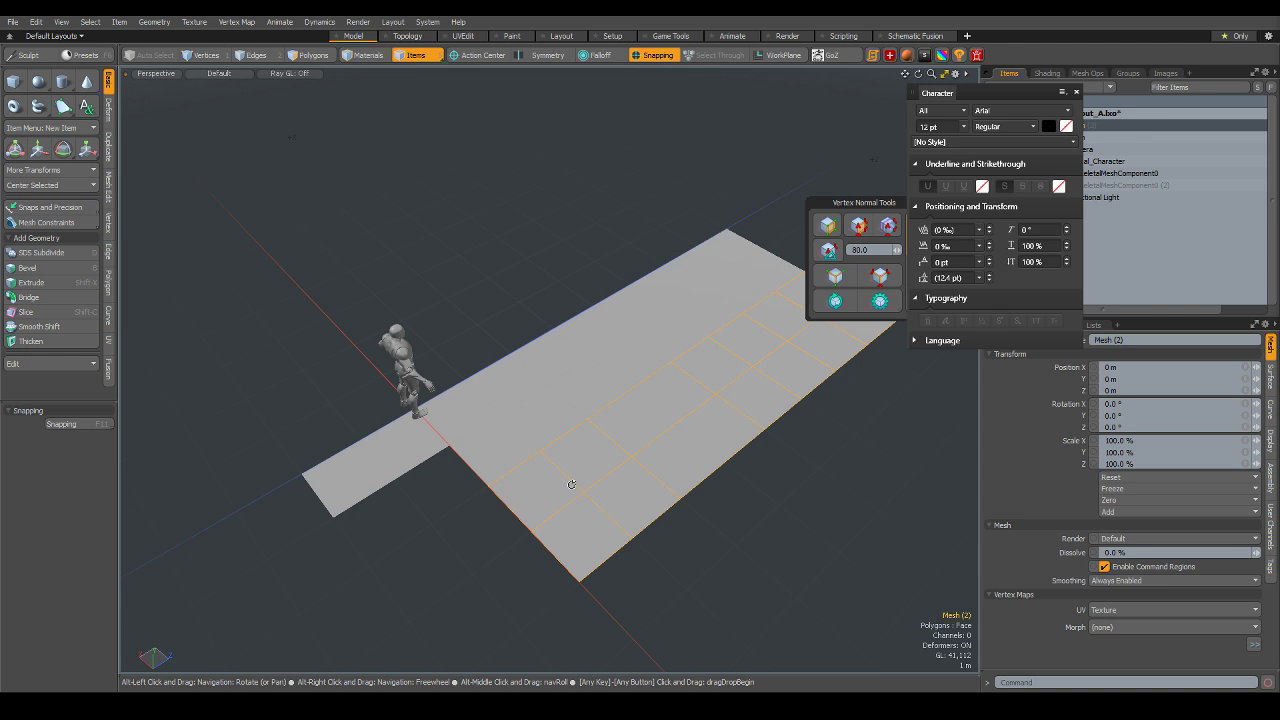
pyautogui.keyDown('alt'); pyautogui.moveTo(433, 648); pyautogui.dragTo(714, 536); pyautogui.keyUp('alt')
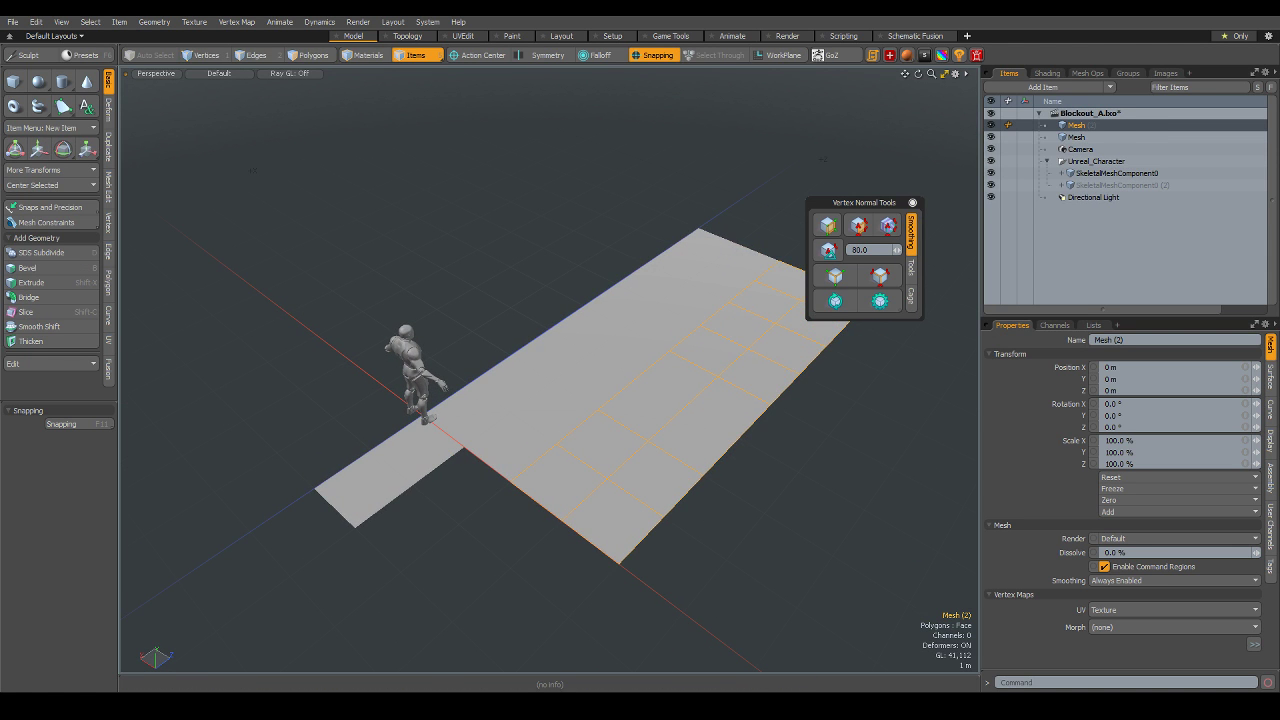
pyautogui.click(716, 498)
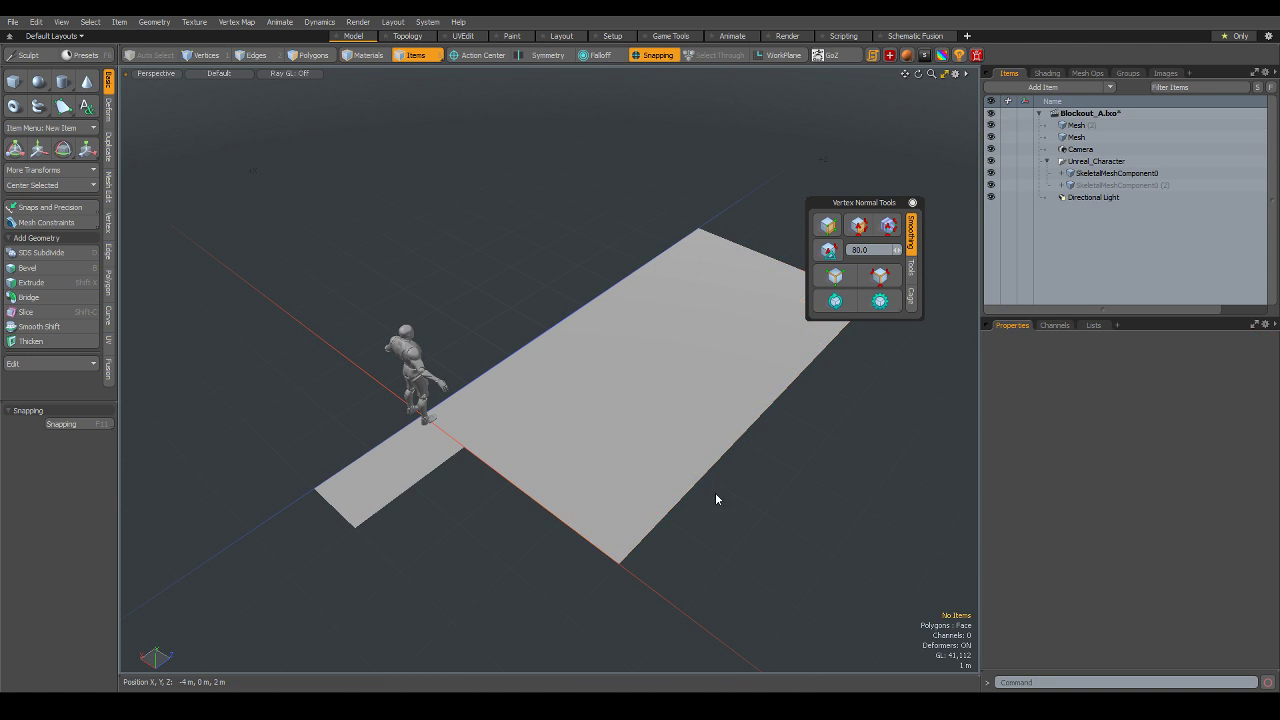
pyautogui.click(677, 452)
# - Select all of Mesh (2)'s polygons and slide them to the right along X
pyautogui.keyDown('alt'); pyautogui.moveTo(800, 517); pyautogui.dragTo(734, 423); pyautogui.keyUp('alt')
pyautogui.press('F11')
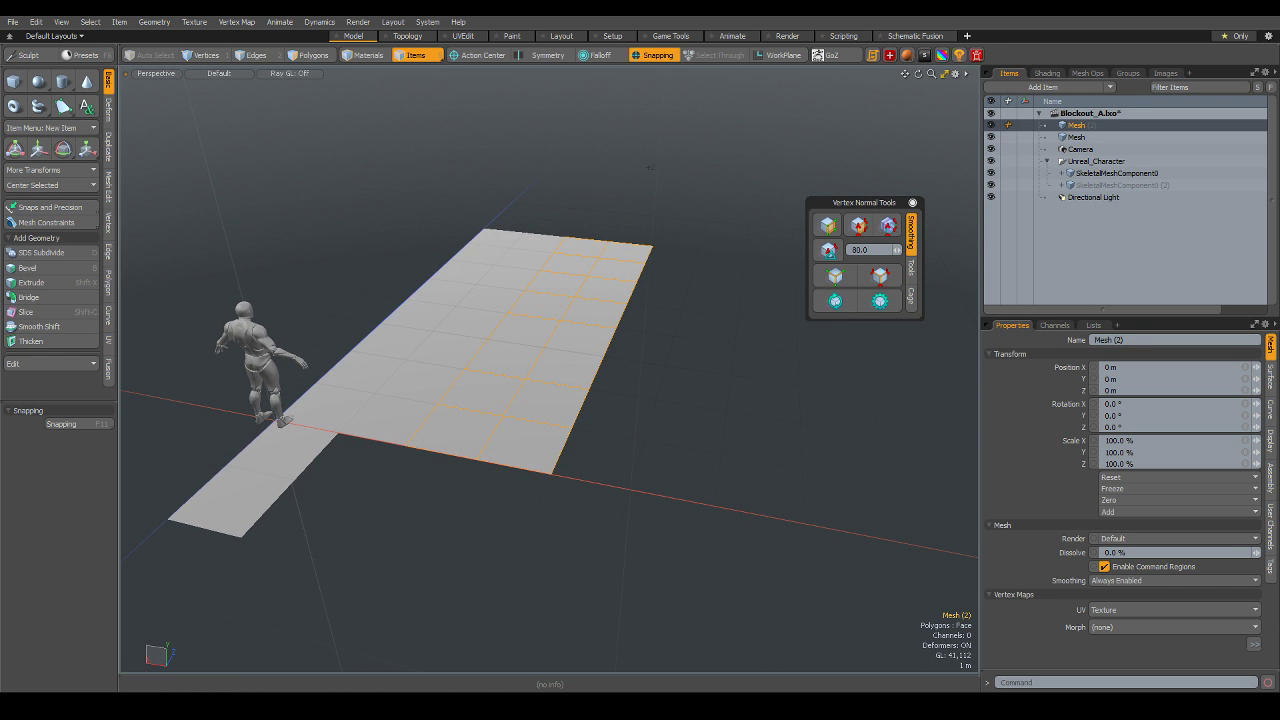
pyautogui.click(396, 398)
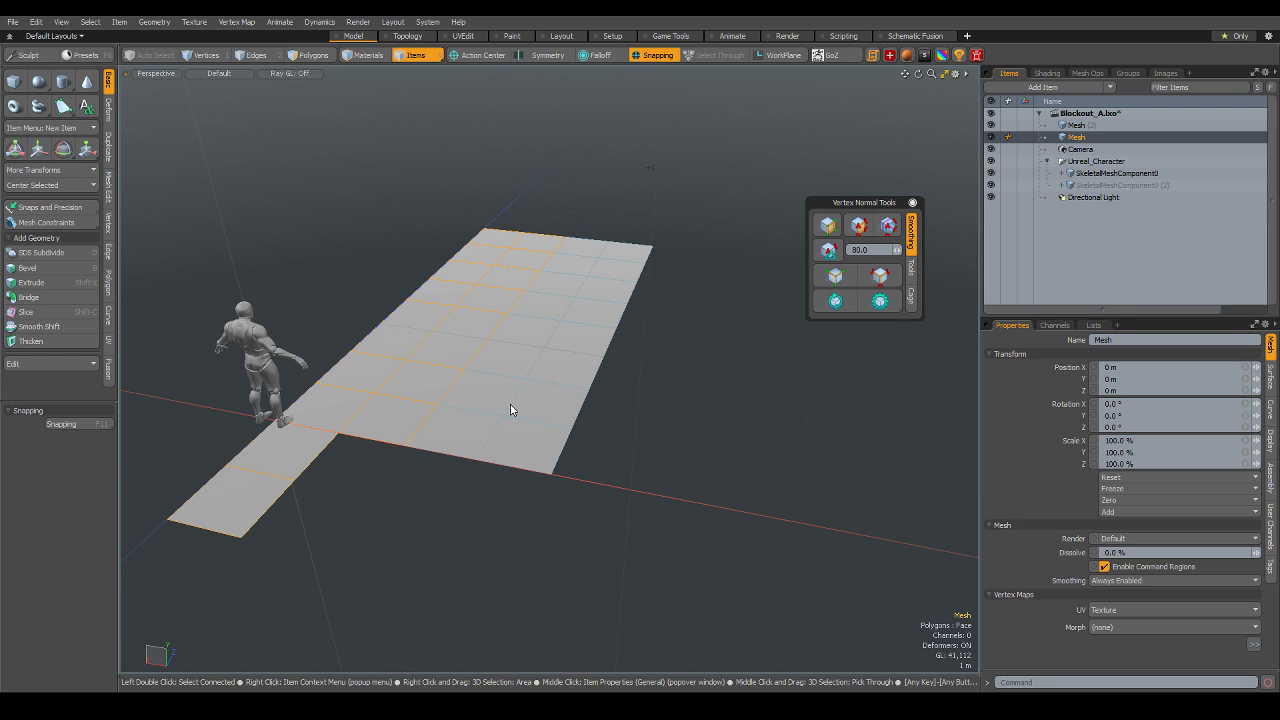
pyautogui.keyDown('ctrl'); pyautogui.click(510, 408); pyautogui.keyUp('ctrl')
pyautogui.click(537, 408)
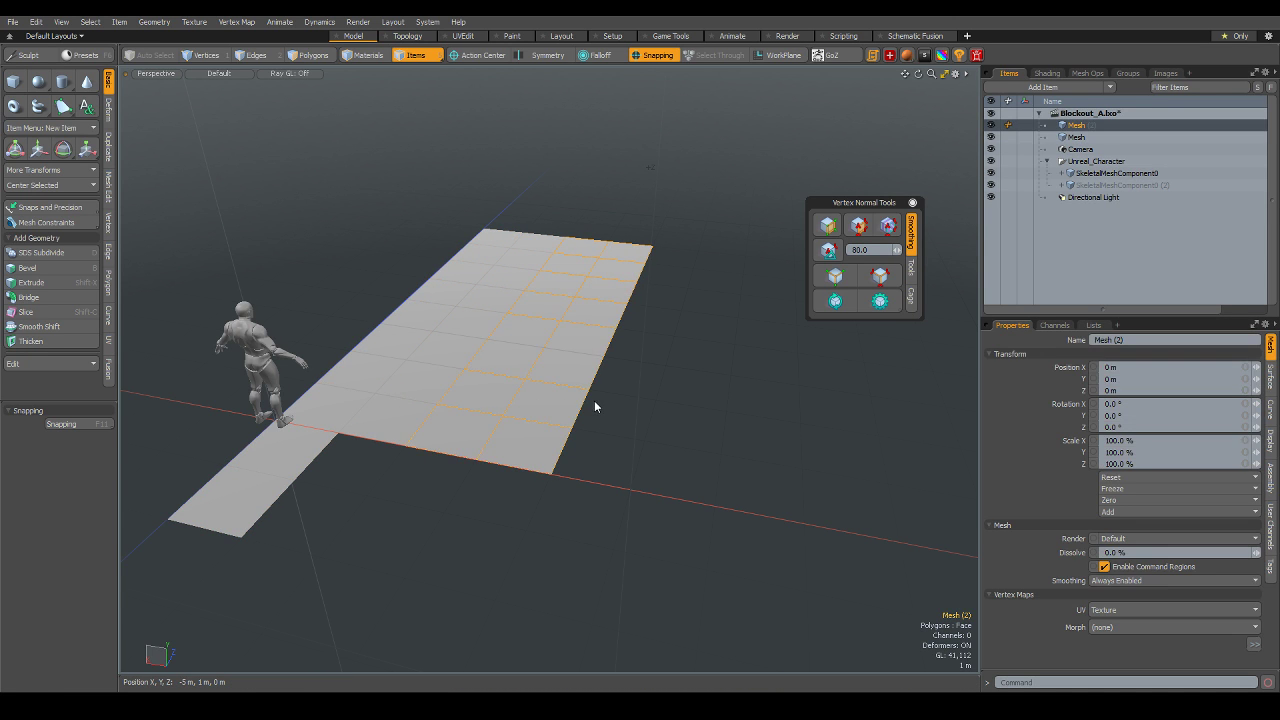
pyautogui.press('3')
pyautogui.doubleClick(562, 390)
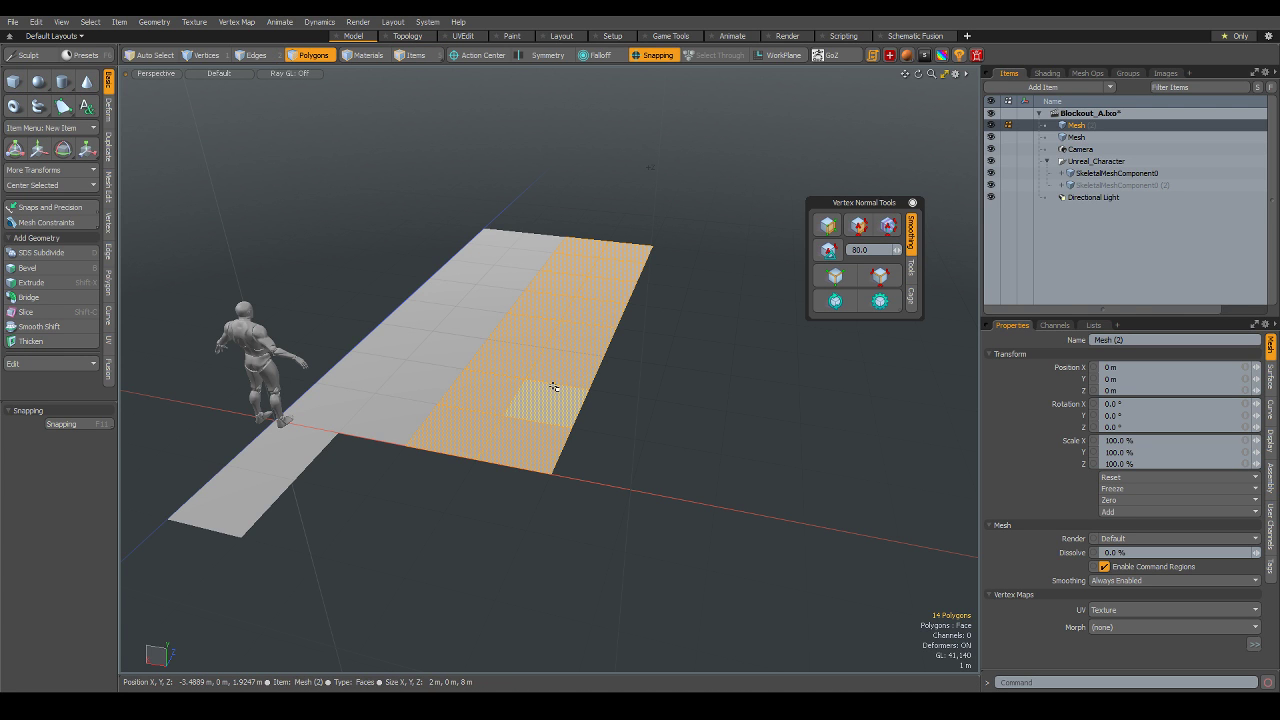
pyautogui.press('w')
pyautogui.moveTo(571, 323); pyautogui.dragTo(684, 350)
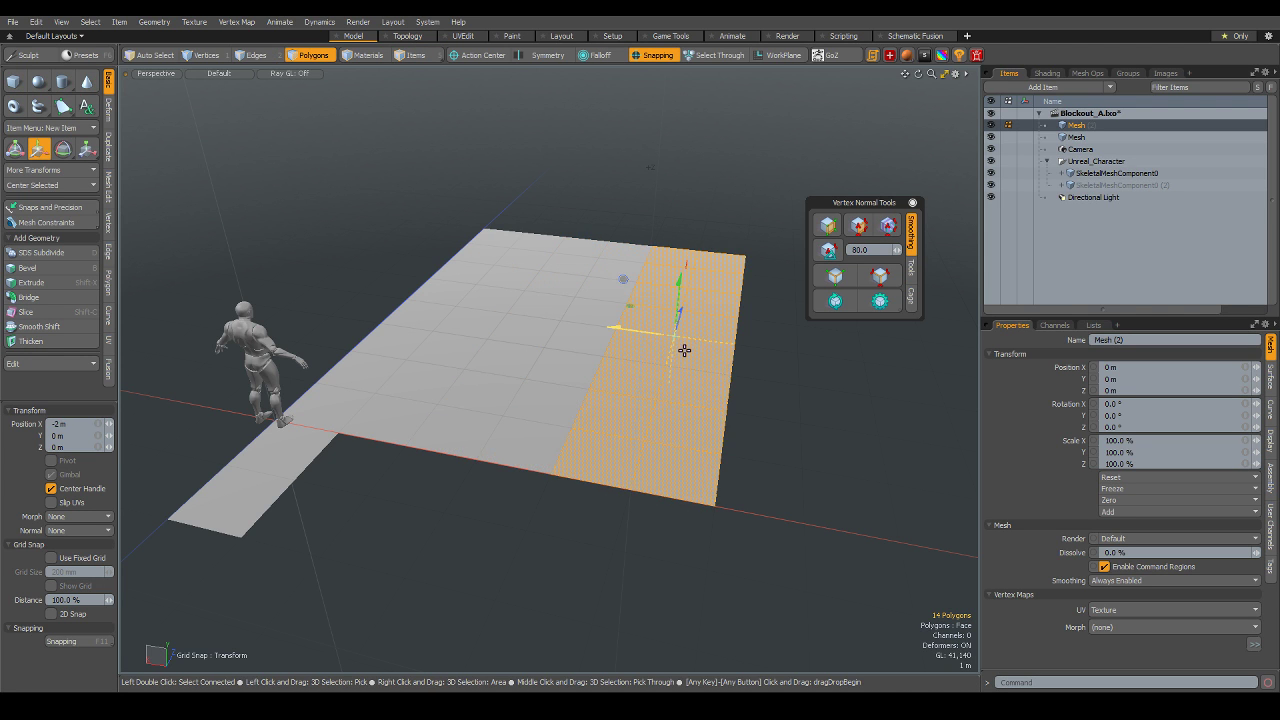
# - Cut those polygons and paste them into a new mesh item, Mesh (3), back in Items mode
pyautogui.hotkey('ctrl', 'x')
pyautogui.press('n')
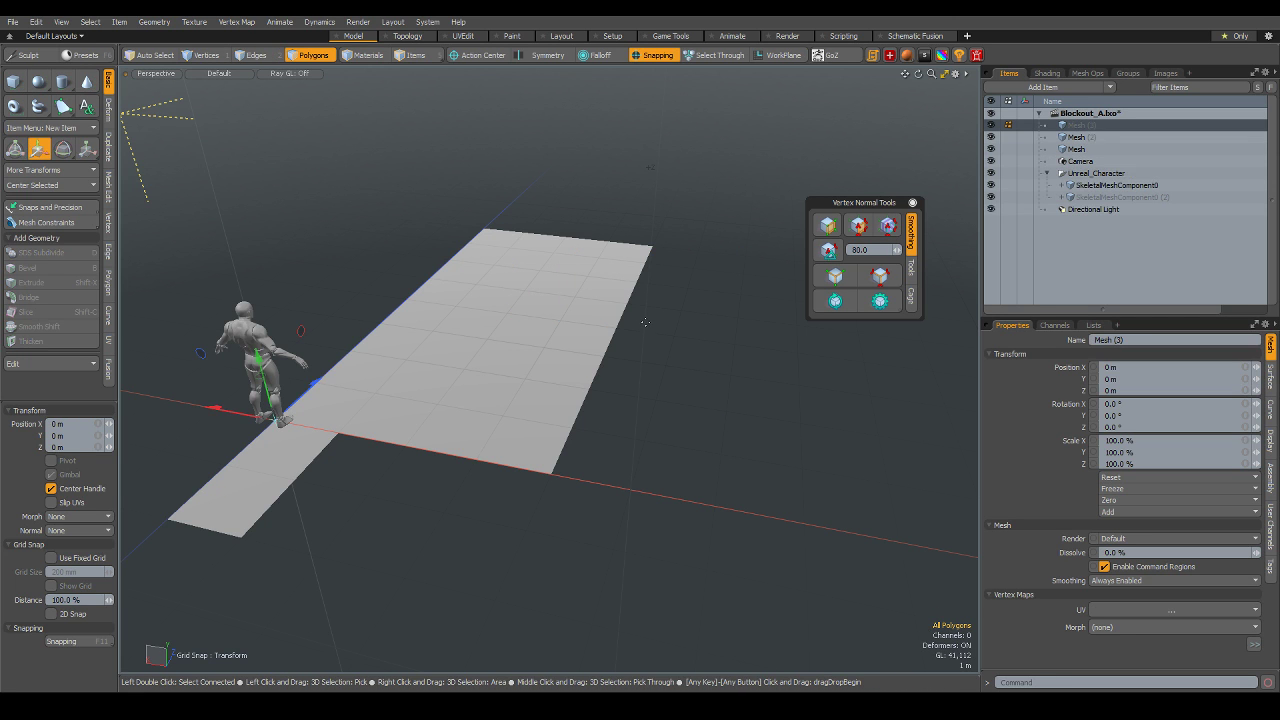
pyautogui.hotkey('ctrl', 'v')
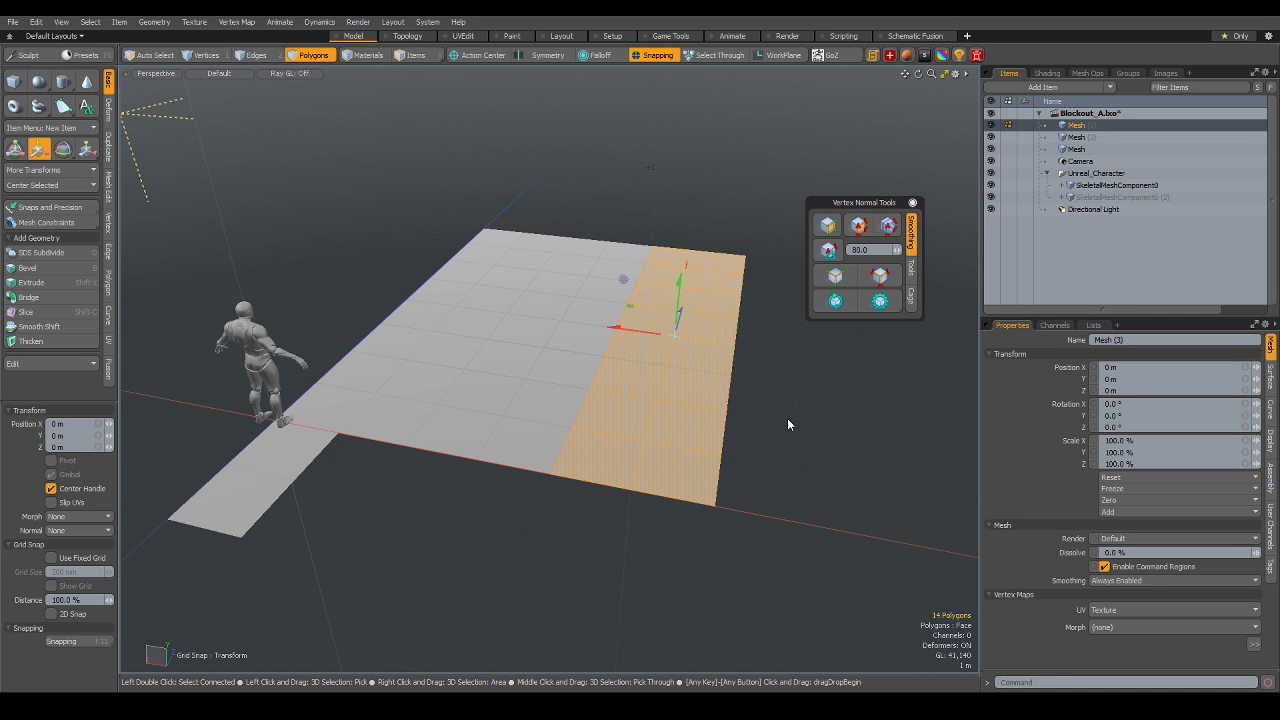
pyautogui.press('5')
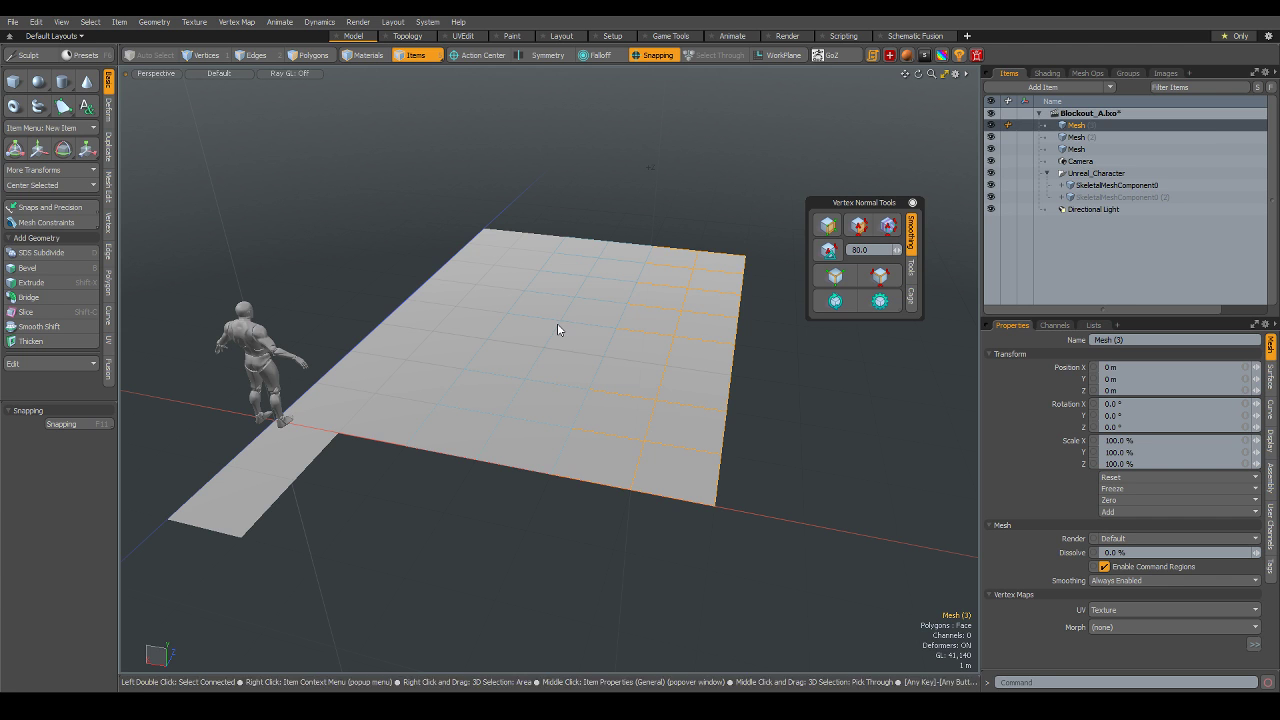
pyautogui.click(802, 459)
pyautogui.keyDown('alt'); pyautogui.moveTo(854, 494); pyautogui.dragTo(804, 492); pyautogui.keyUp('alt')
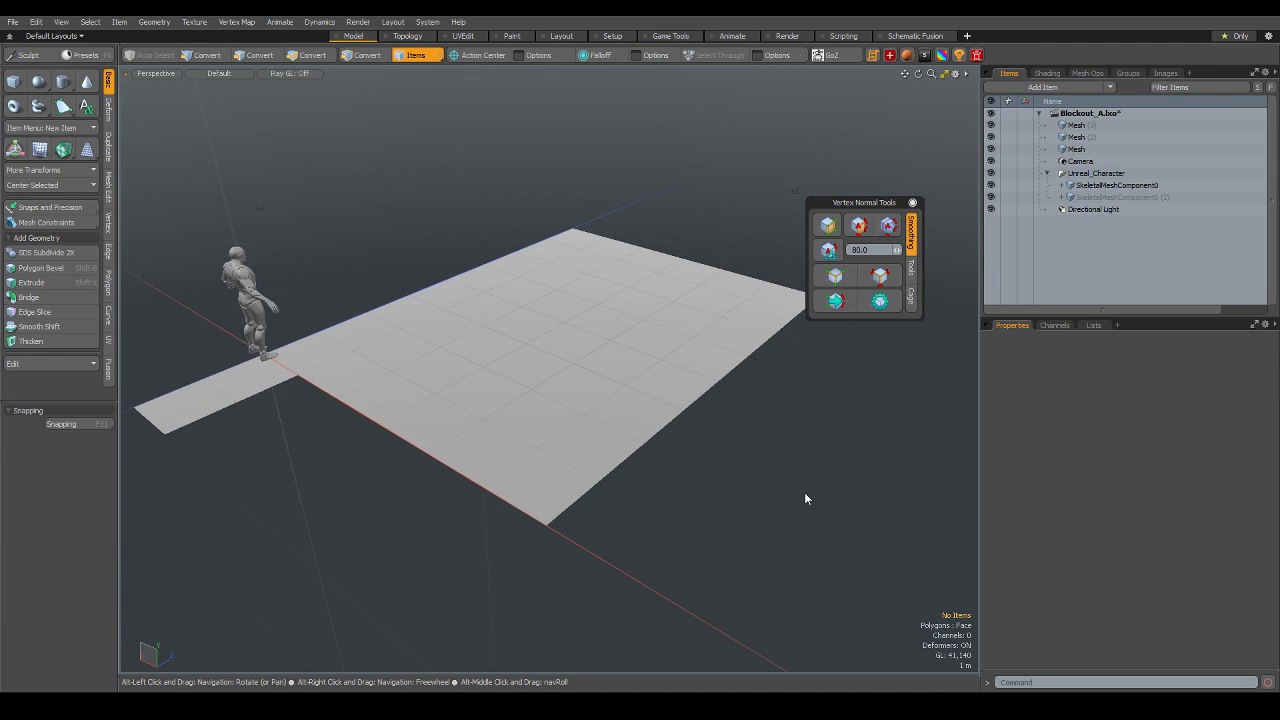
pyautogui.scroll(-2, 681, 422)
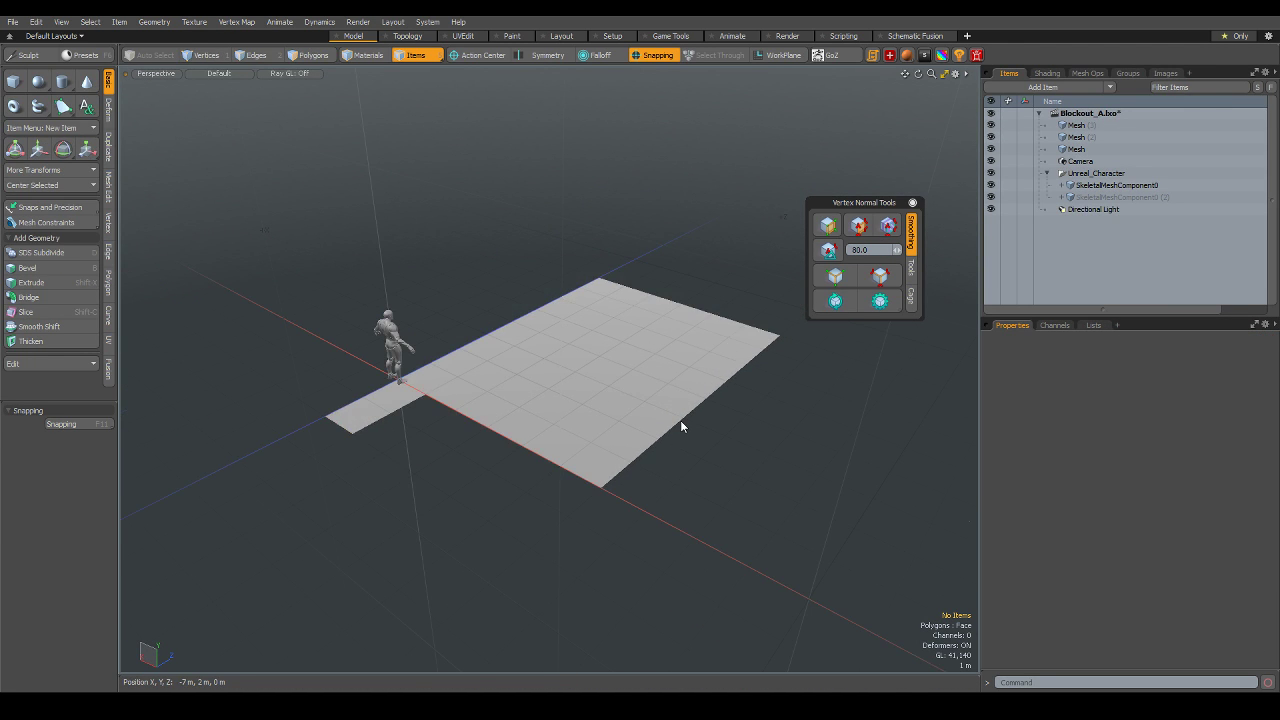
pyautogui.scroll(-2, 683, 425)
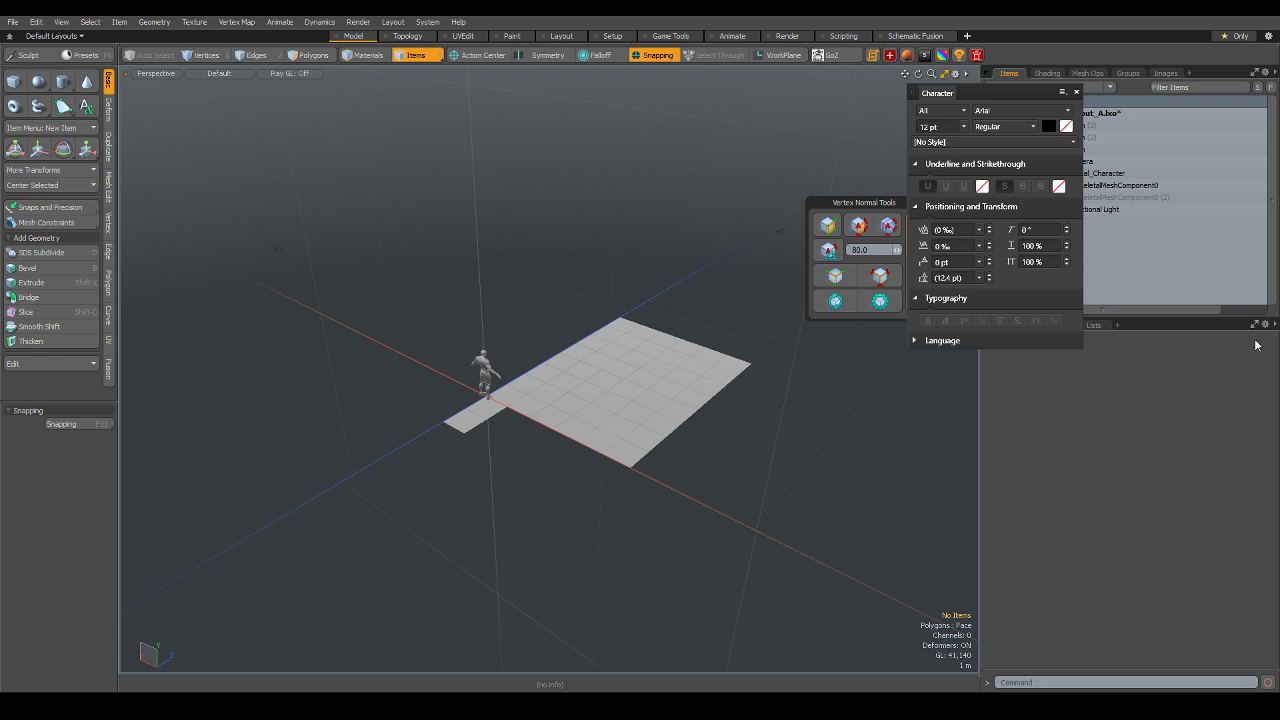
pyautogui.moveTo(546, 453)
pyautogui.keyDown('alt'); pyautogui.mouseDown()
pyautogui.moveTo(752, 494)
pyautogui.moveTo(670, 425)
pyautogui.mouseUp(); pyautogui.keyUp('alt')
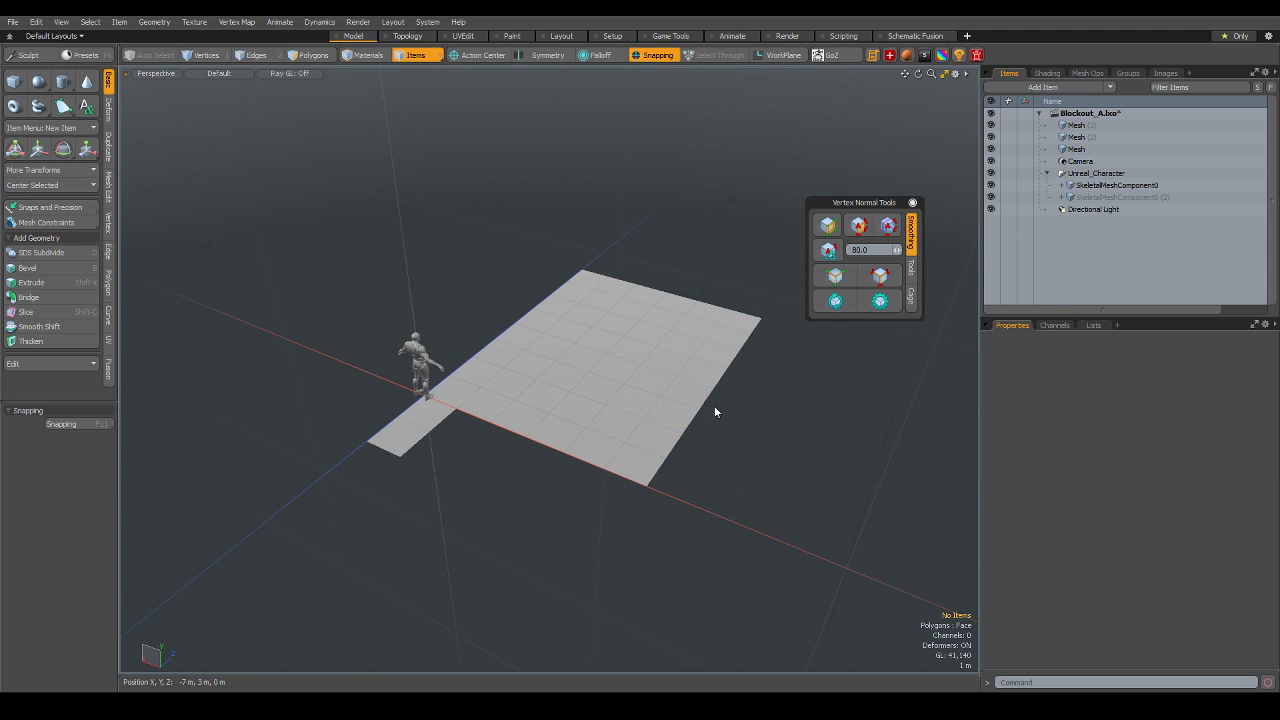
pyautogui.click(507, 409)
pyautogui.moveTo(513, 429)
pyautogui.keyDown('alt'); pyautogui.mouseDown()
pyautogui.moveTo(547, 539)
pyautogui.moveTo(560, 514)
pyautogui.mouseUp(); pyautogui.keyUp('alt')
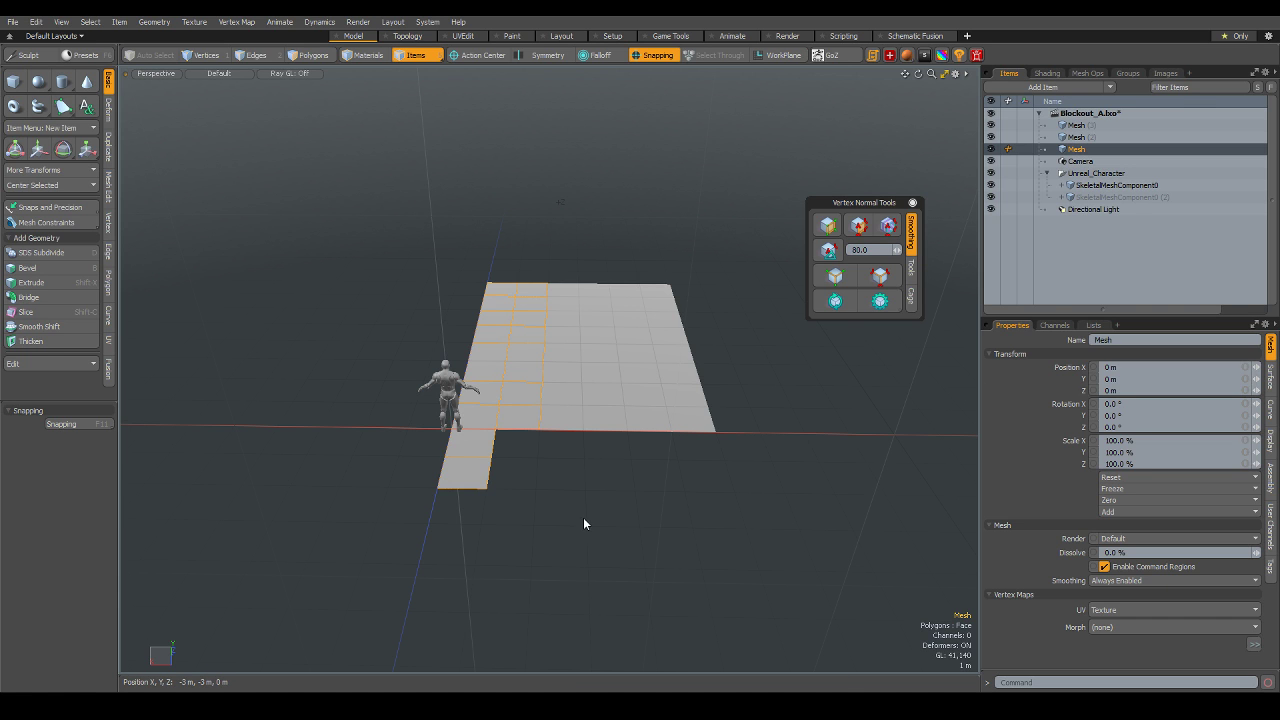
# - Duplicate the Mesh (2) floor plate as Mesh (4) and slide it to 4 m along X
pyautogui.scroll(2, 476, 458)
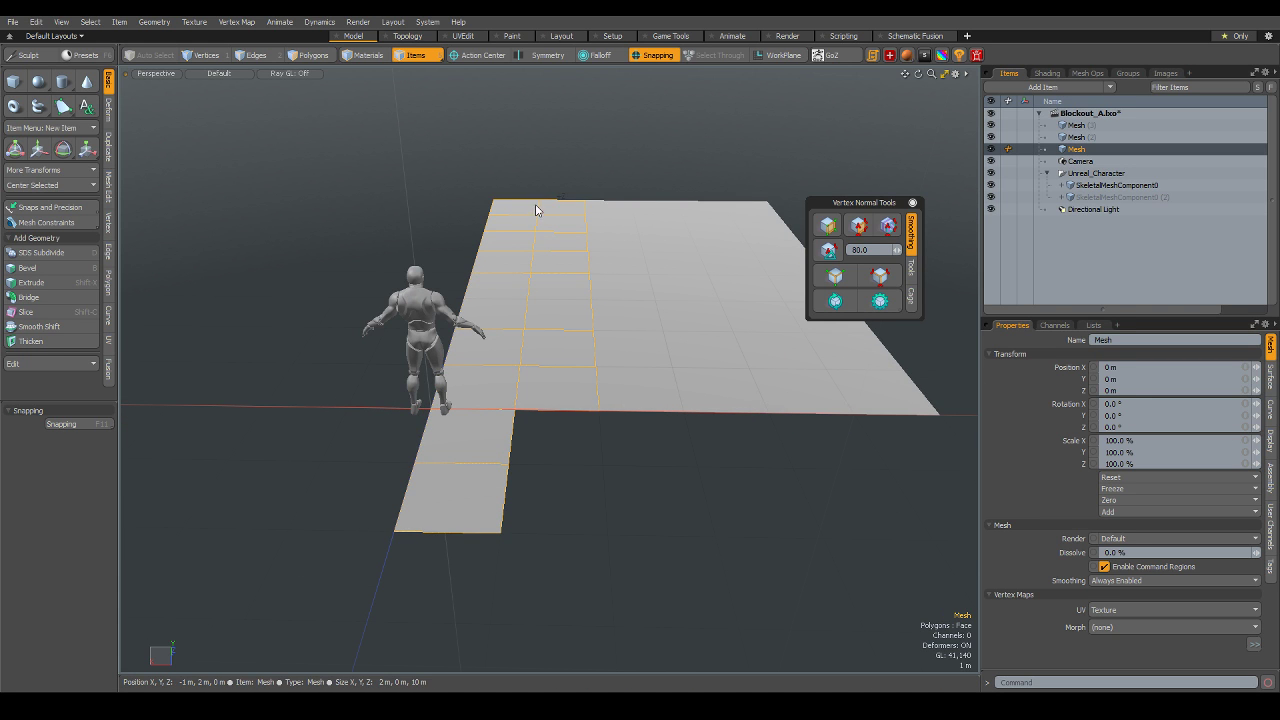
pyautogui.press('3')
pyautogui.moveTo(520, 206)
pyautogui.mouseDown()
pyautogui.moveTo(559, 262)
pyautogui.moveTo(522, 262)
pyautogui.mouseUp()
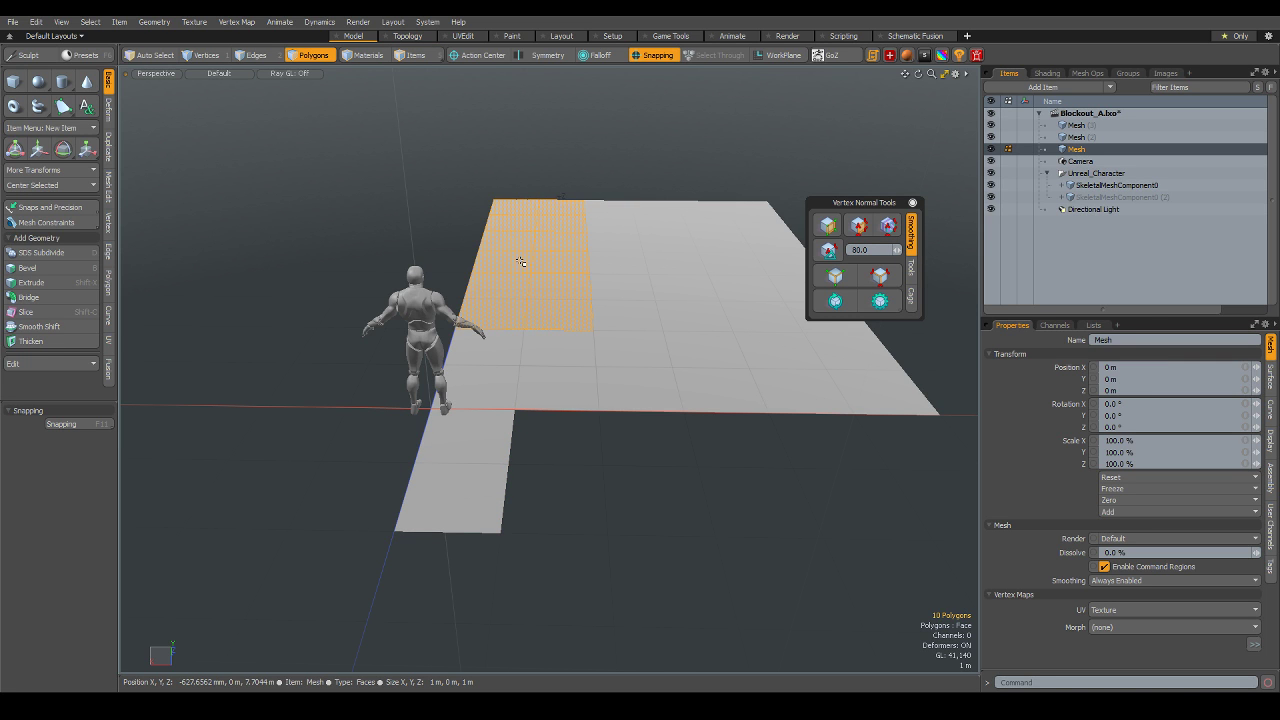
pyautogui.press('5')
pyautogui.click(670, 348)
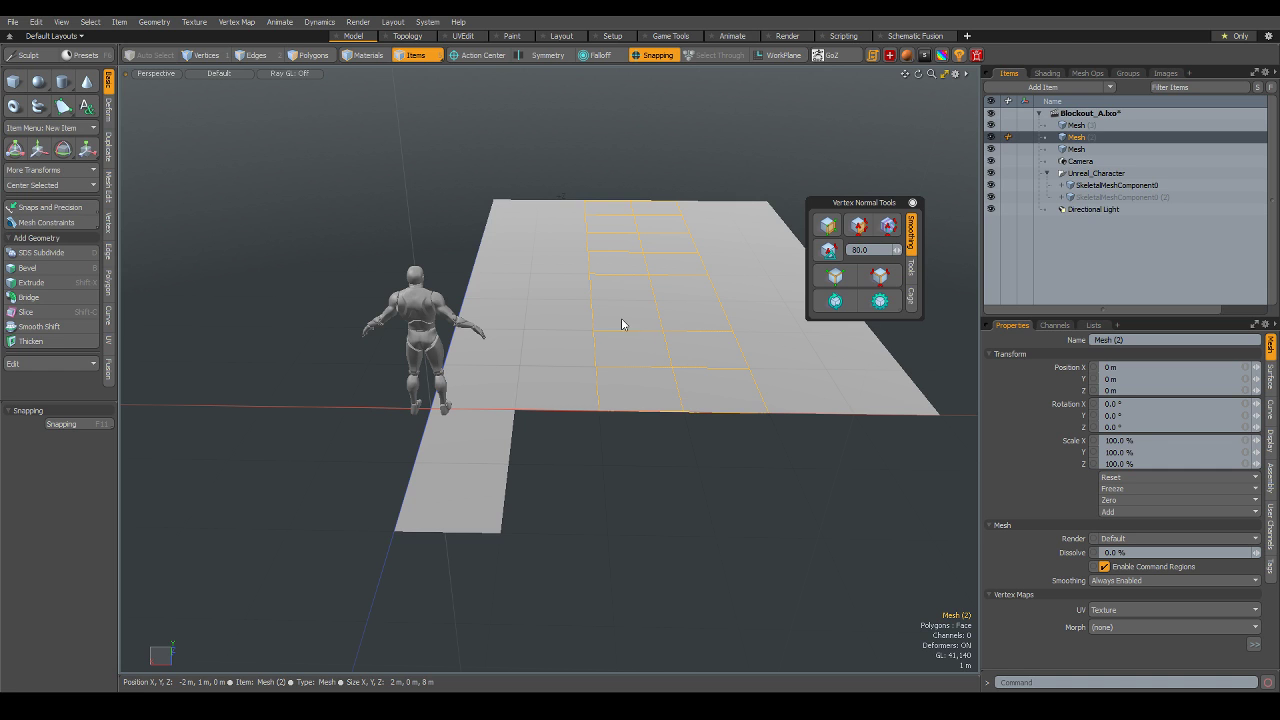
pyautogui.hotkey('ctrl', 'd')
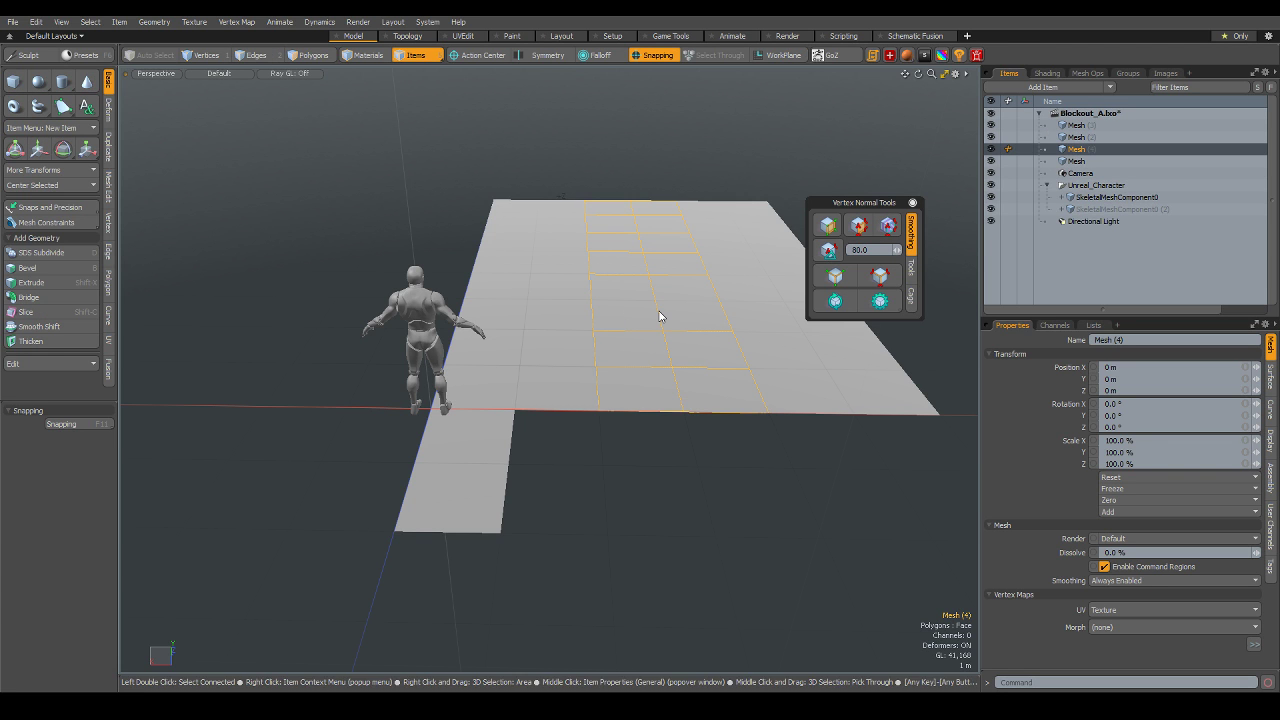
pyautogui.press('y')
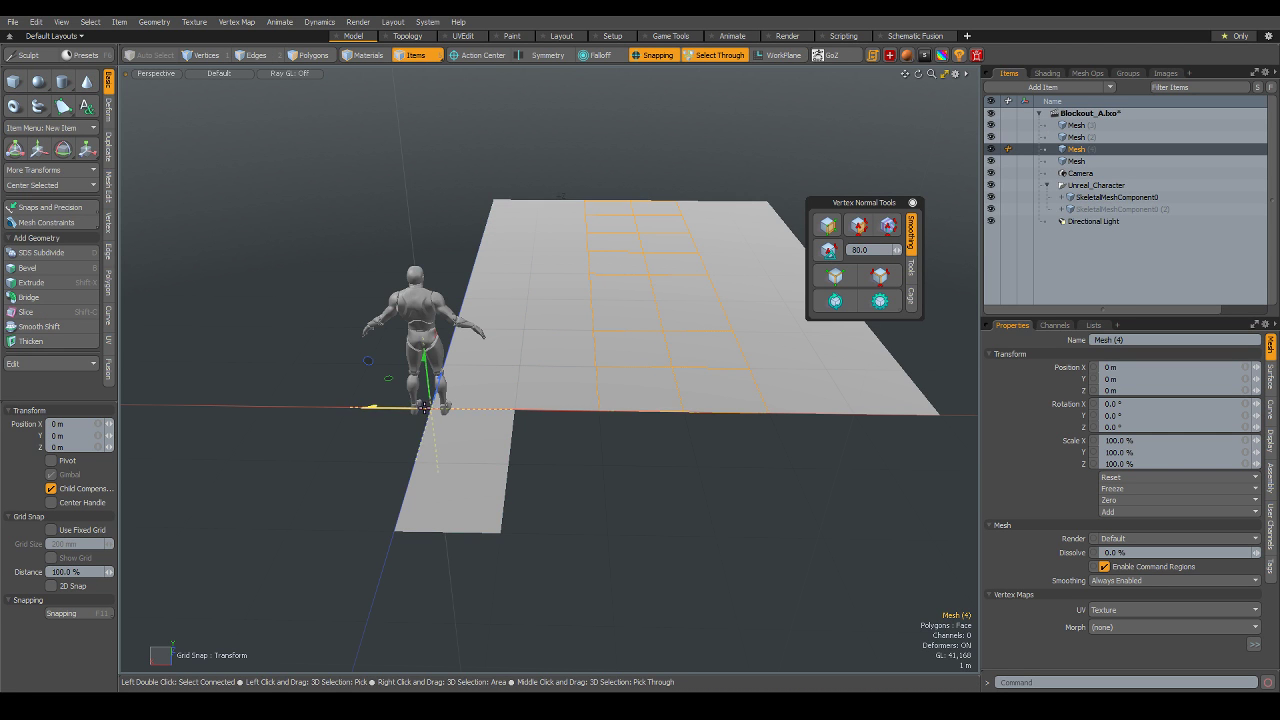
pyautogui.moveTo(368, 408)
pyautogui.mouseDown()
pyautogui.moveTo(286, 398)
pyautogui.moveTo(45, 410)
pyautogui.mouseUp()
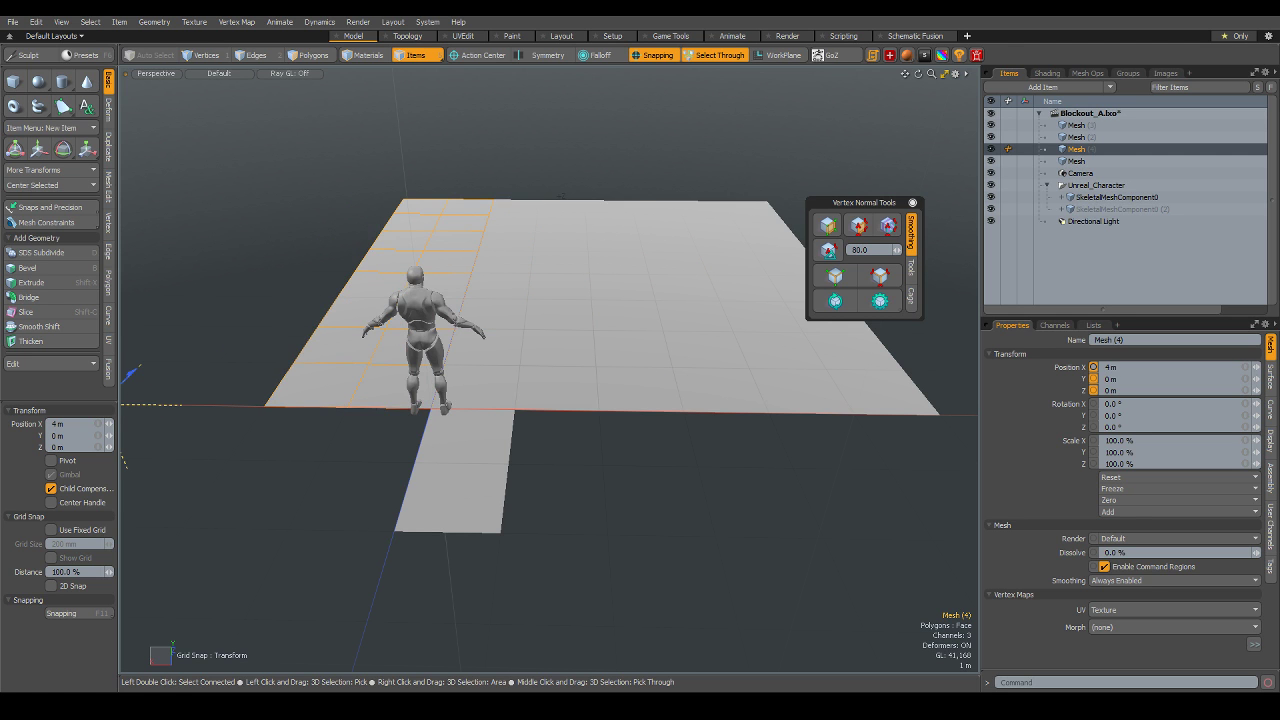
pyautogui.moveTo(672, 494); pyautogui.dragTo(558, 512, button='middle')
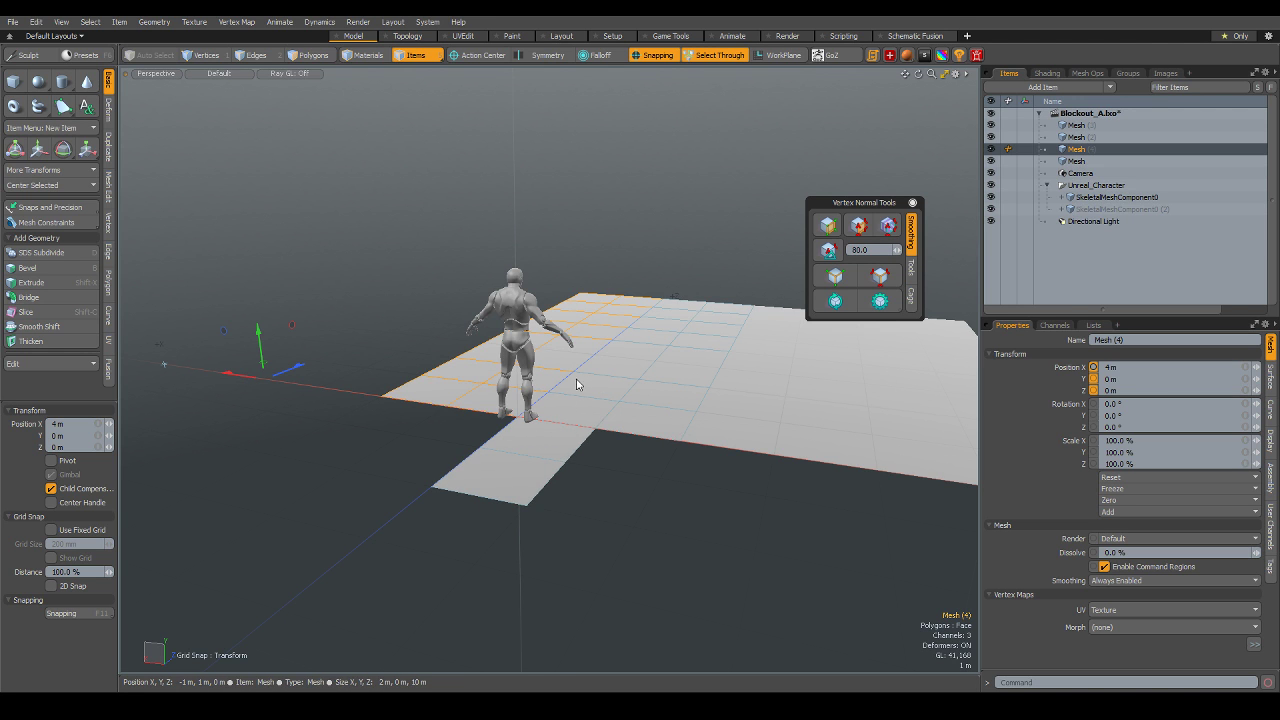
pyautogui.moveTo(623, 466); pyautogui.dragTo(728, 506, button='middle')
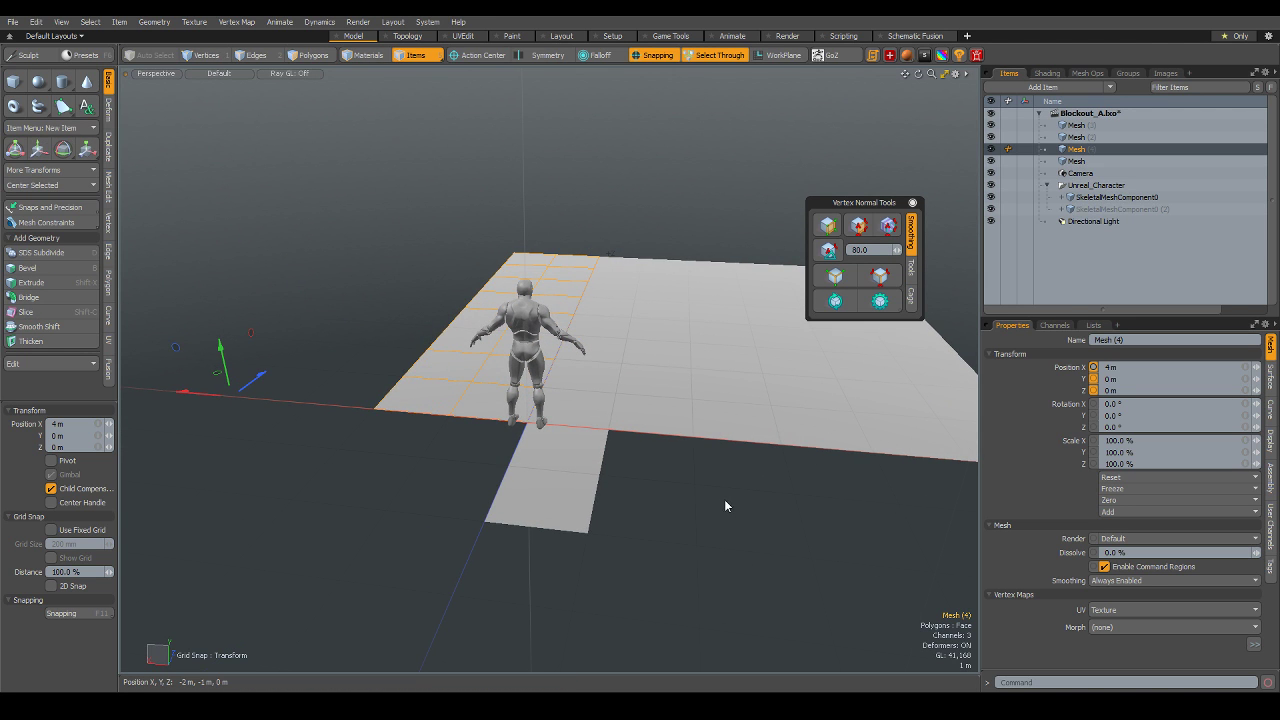
pyautogui.keyDown('alt'); pyautogui.moveTo(523, 465); pyautogui.dragTo(421, 497); pyautogui.keyUp('alt')
pyautogui.keyDown('alt'); pyautogui.moveTo(384, 526); pyautogui.dragTo(418, 517); pyautogui.keyUp('alt')
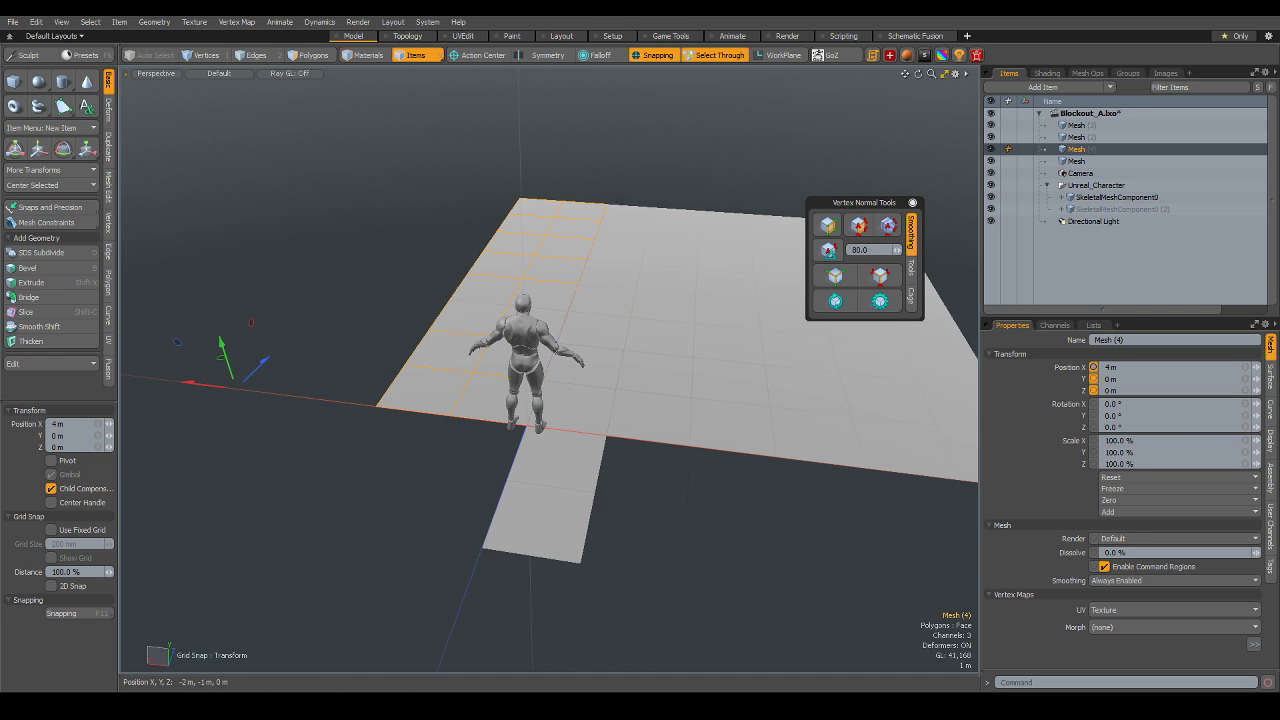
pyautogui.scroll(-3, 604, 460)
pyautogui.scroll(-2, 604, 460)
# - Select all four floor plates together, from Mesh (4) on the left to the right-hand plates
pyautogui.click(626, 482)
pyautogui.moveTo(626, 482)
pyautogui.keyDown('alt'); pyautogui.mouseDown()
pyautogui.moveTo(643, 514)
pyautogui.moveTo(597, 359)
pyautogui.moveTo(695, 552)
pyautogui.moveTo(708, 457)
pyautogui.mouseUp(); pyautogui.keyUp('alt')
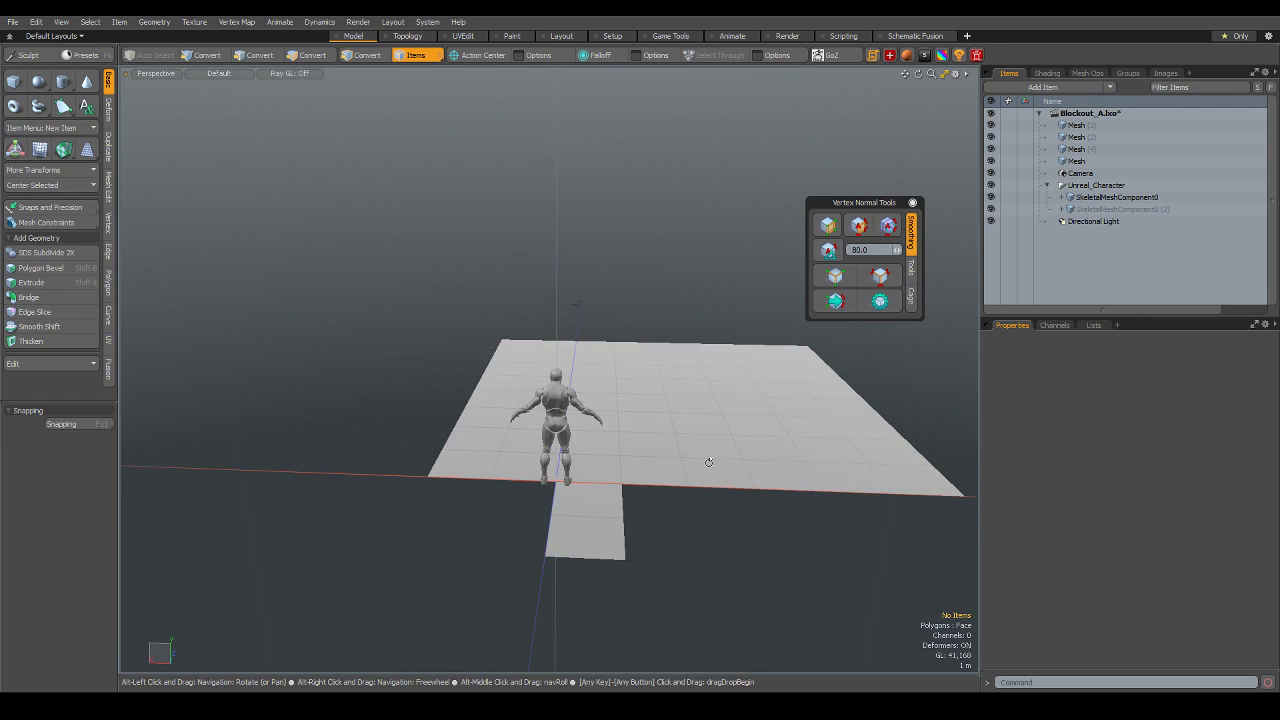
pyautogui.click(790, 428)
pyautogui.click(647, 437)
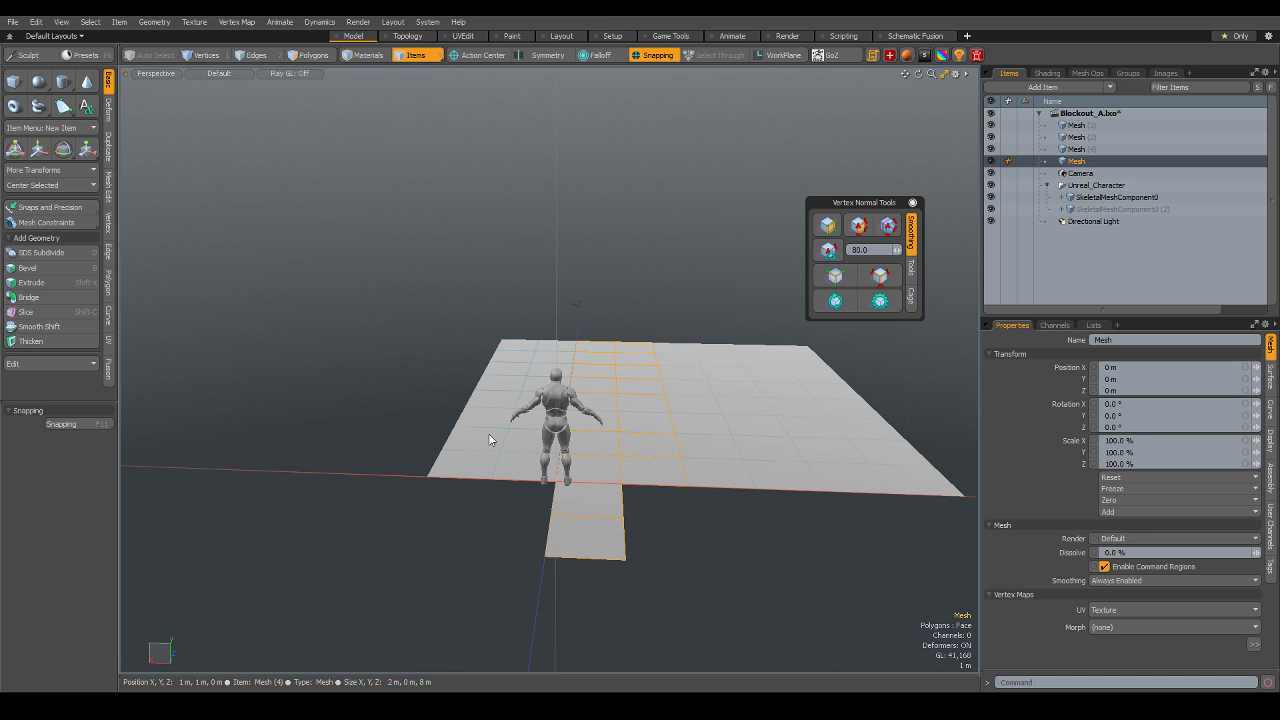
pyautogui.click(488, 440)
pyautogui.moveTo(525, 459)
pyautogui.keyDown('alt'); pyautogui.mouseDown()
pyautogui.moveTo(580, 554)
pyautogui.moveTo(418, 608)
pyautogui.mouseUp(); pyautogui.keyUp('alt')
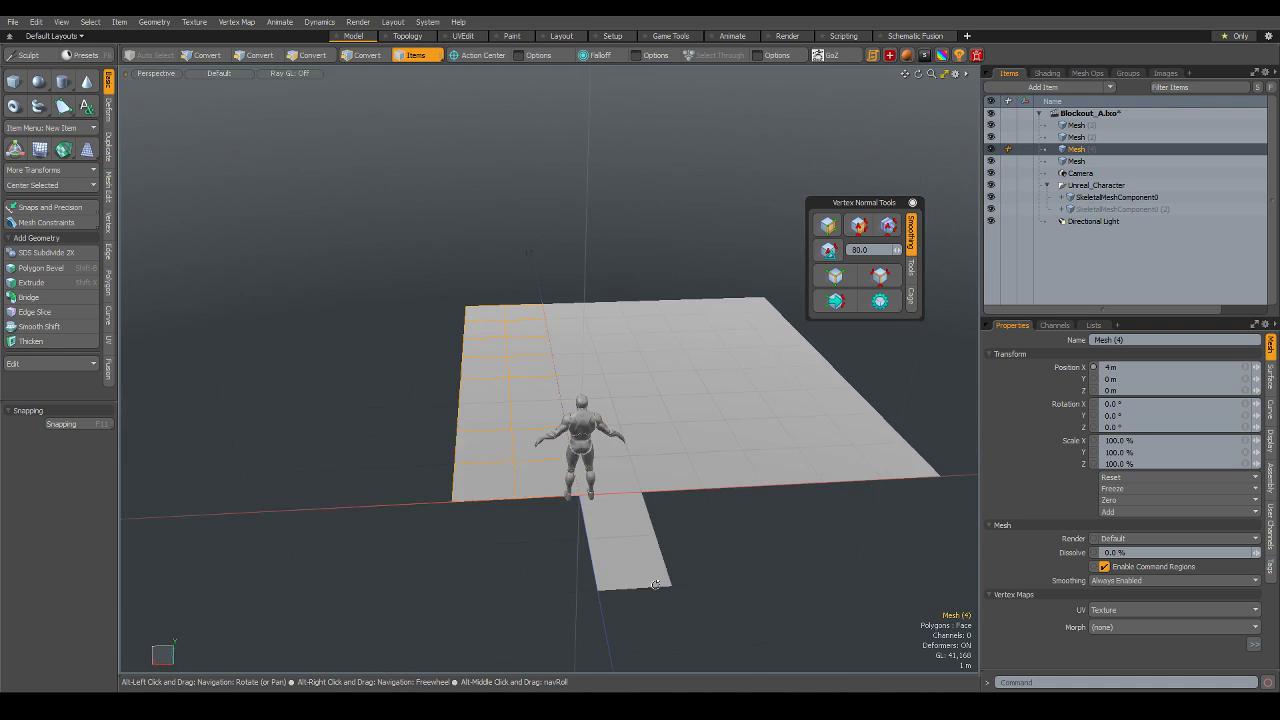
pyautogui.click(418, 608)
pyautogui.click(491, 423)
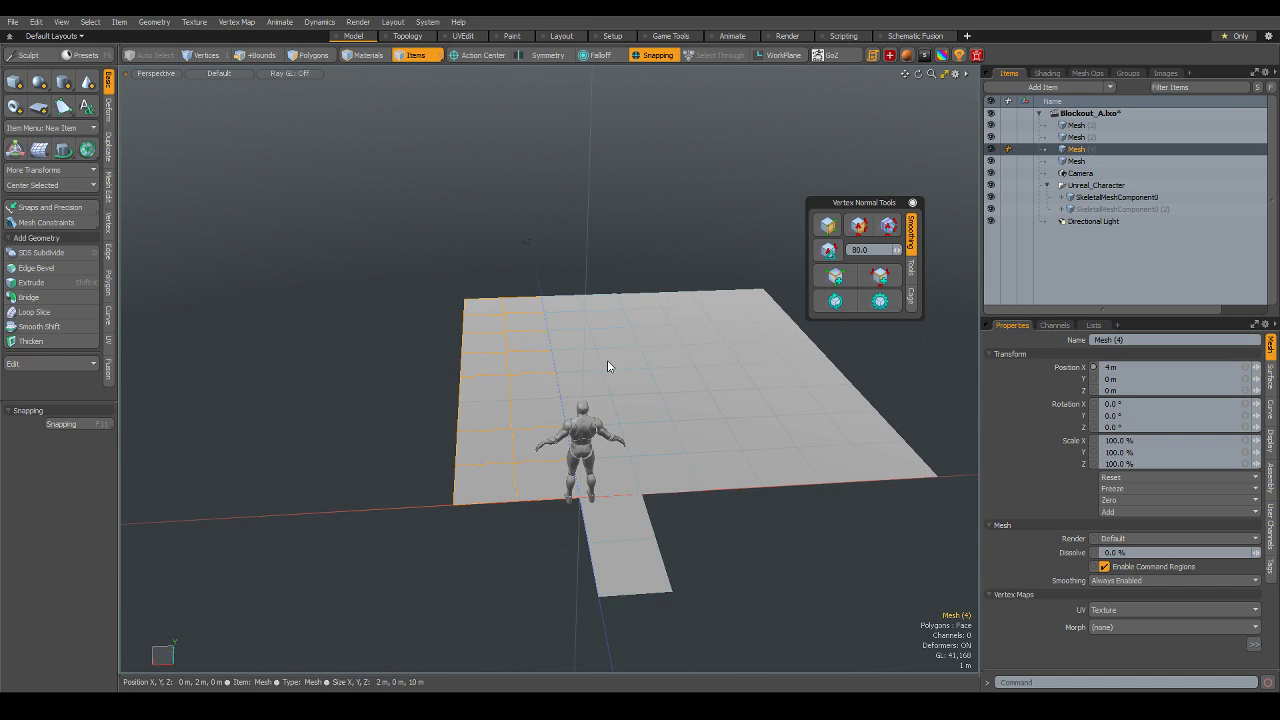
pyautogui.keyDown('shift'); pyautogui.click(607, 360); pyautogui.keyUp('shift')
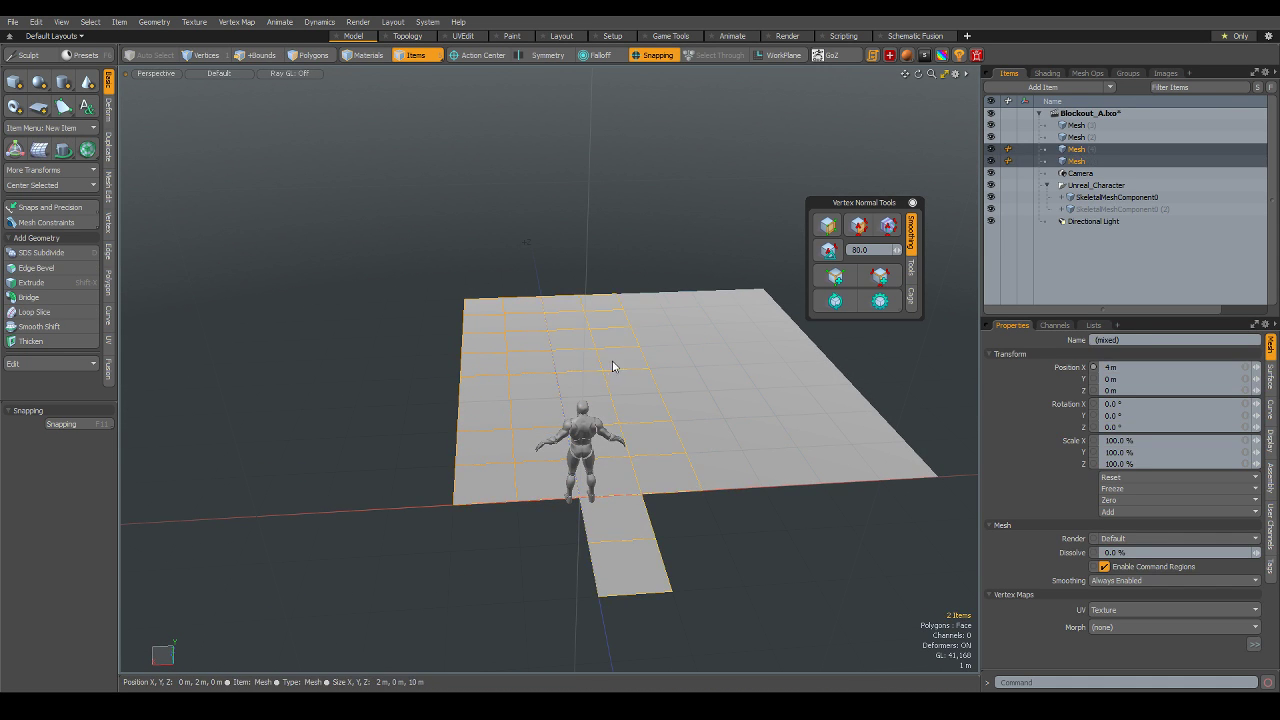
pyautogui.keyDown('shift'); pyautogui.click(702, 378); pyautogui.keyUp('shift')
pyautogui.keyDown('shift'); pyautogui.click(806, 375); pyautogui.keyUp('shift')
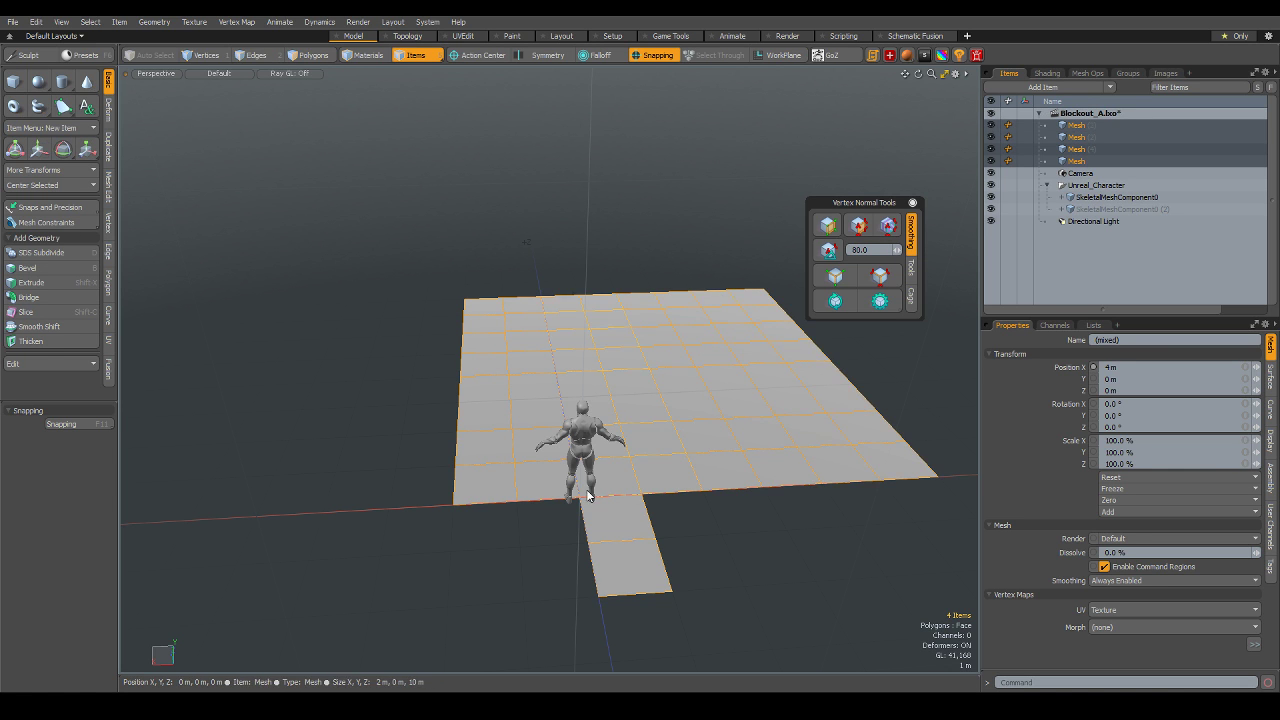
# - Move the four selected floor plates together to the right and deselect them
pyautogui.press('w')
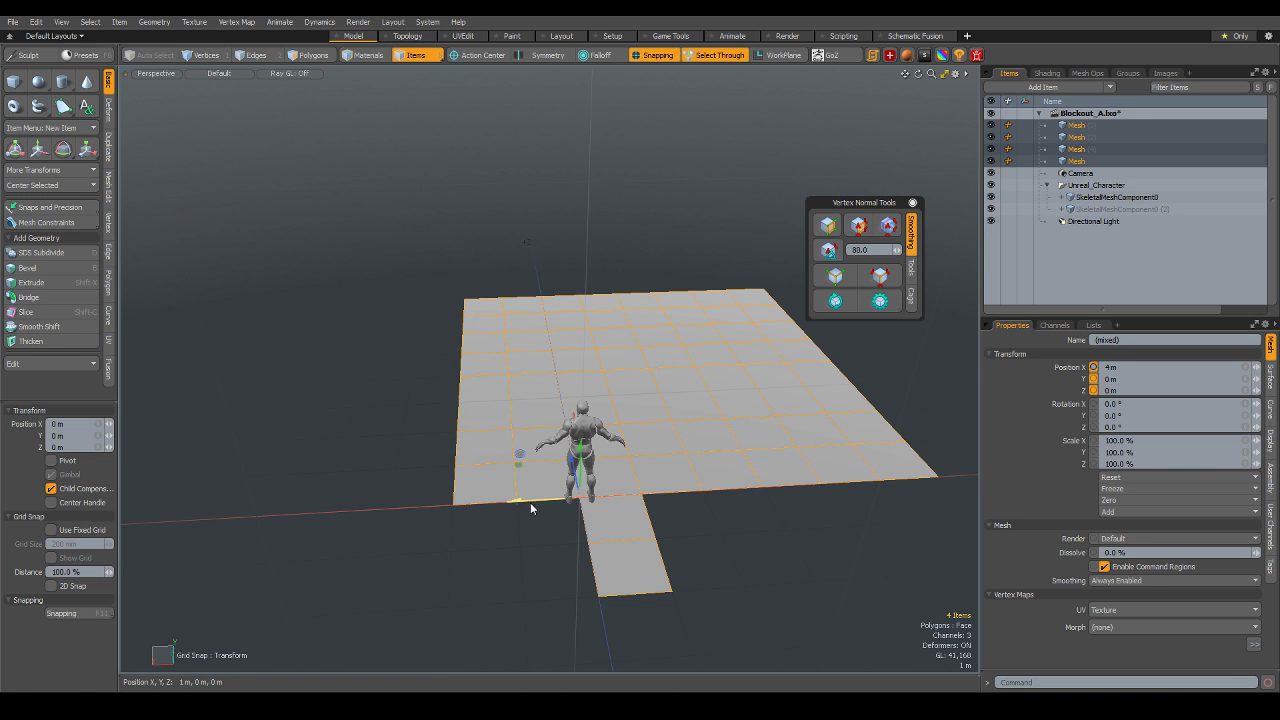
pyautogui.moveTo(595, 497); pyautogui.dragTo(764, 509)
pyautogui.click(734, 589)
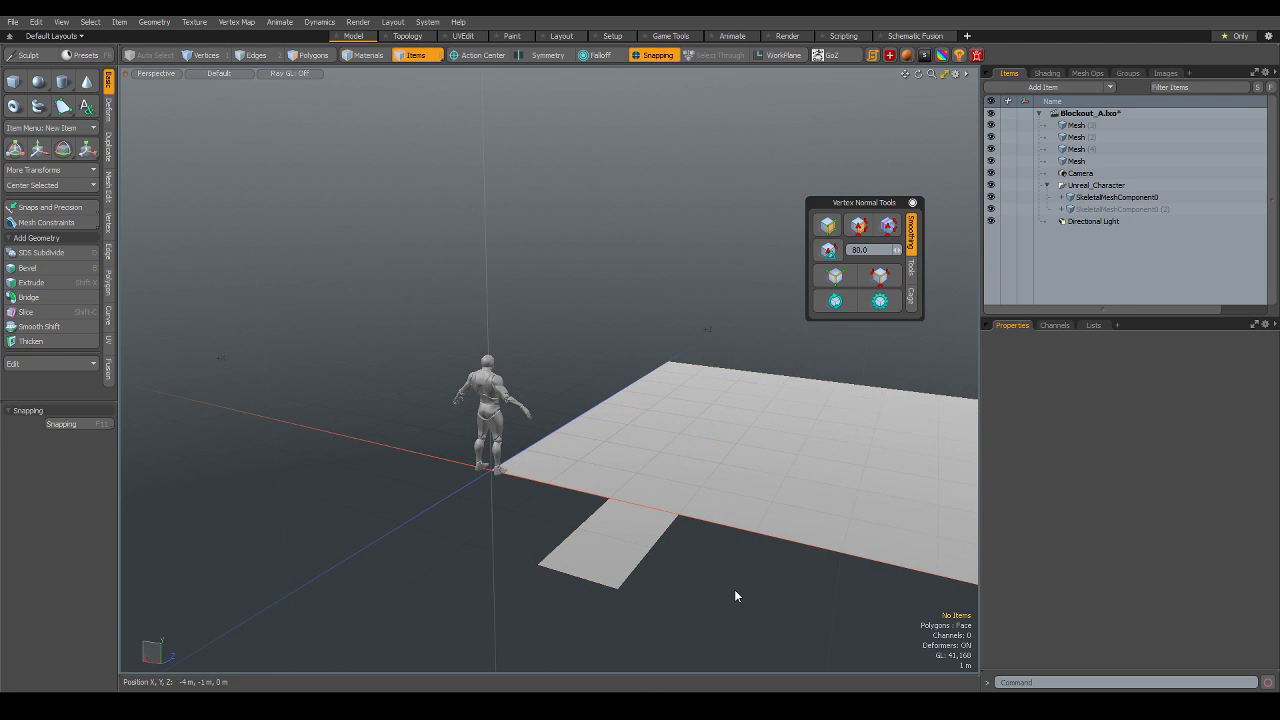
pyautogui.keyDown('alt'); pyautogui.moveTo(734, 589); pyautogui.dragTo(635, 522); pyautogui.keyUp('alt')
pyautogui.press('F11')
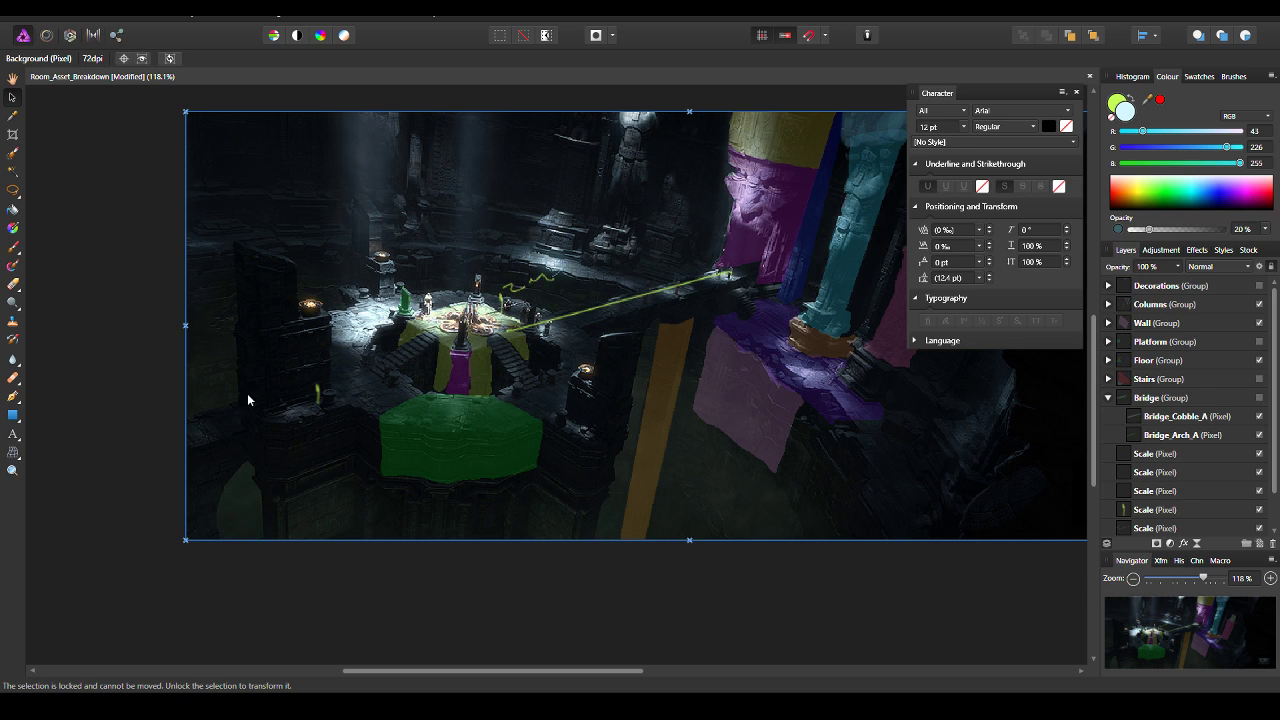
# - Switch back to the MODO Blockout_A.lxo window and orbit down toward the floor
pyautogui.click(1233, 18)
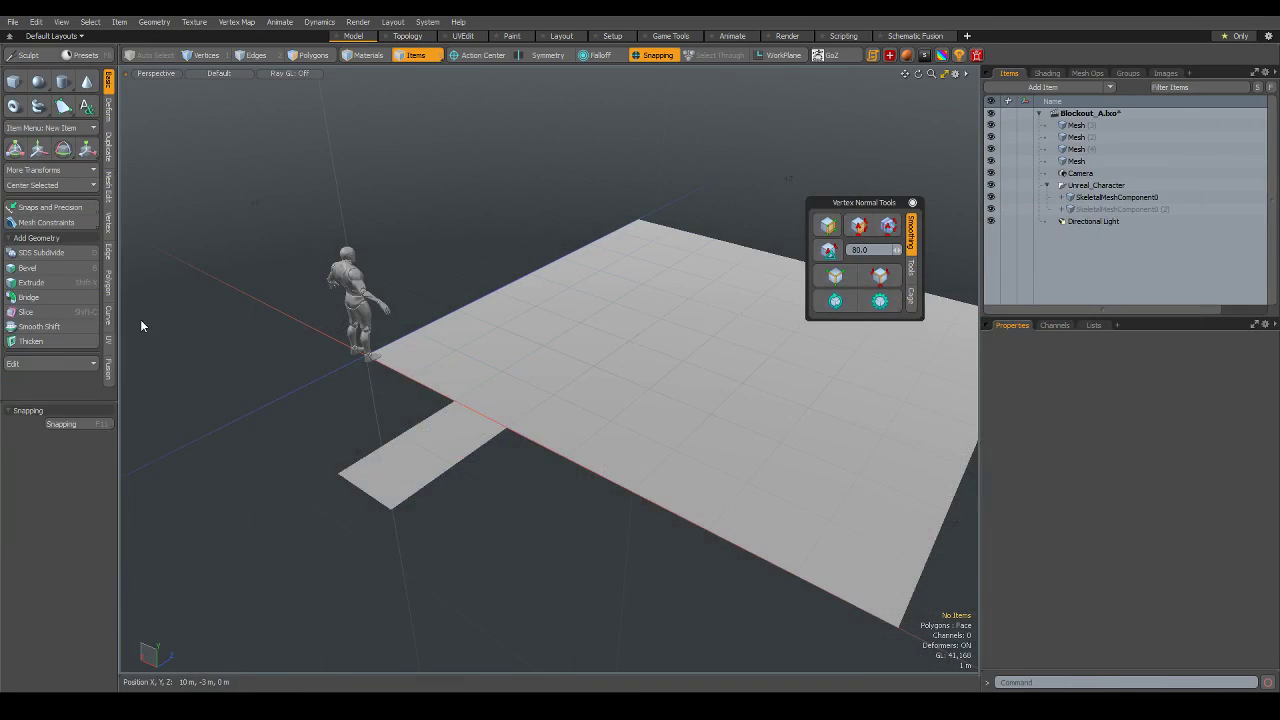
pyautogui.keyDown('alt'); pyautogui.moveTo(503, 541); pyautogui.dragTo(491, 529); pyautogui.keyUp('alt')
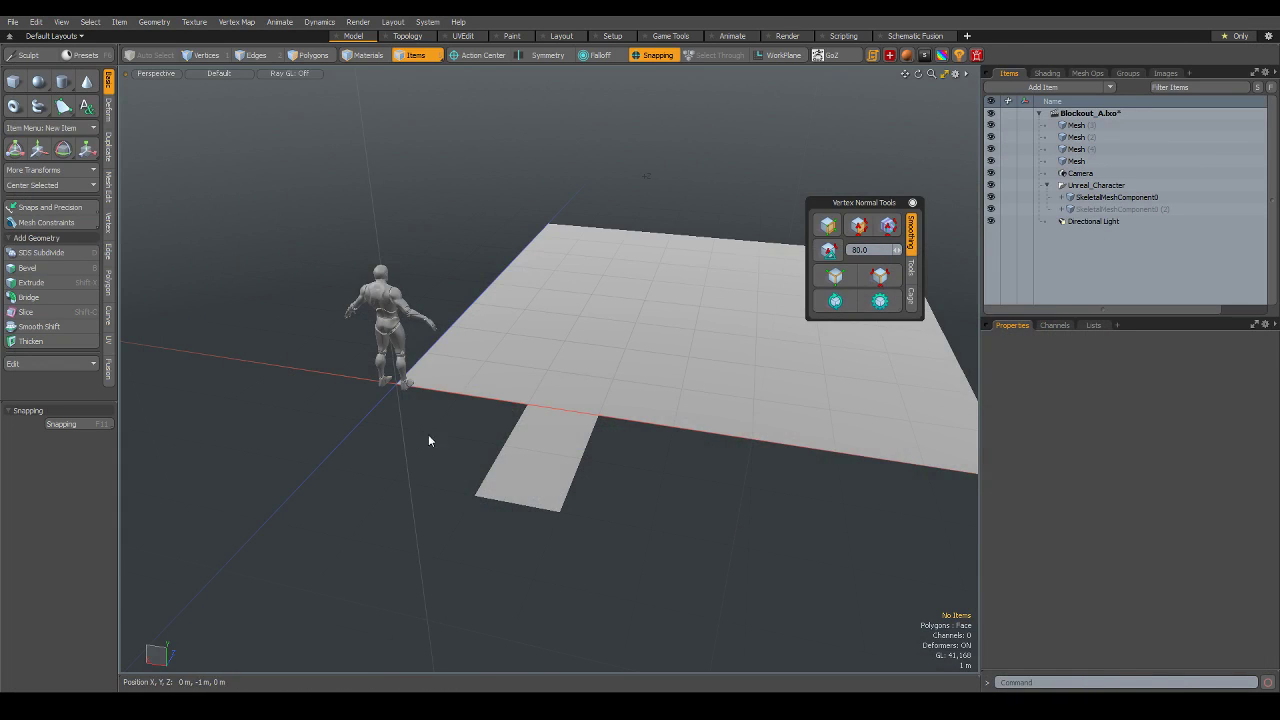
pyautogui.moveTo(428, 441)
pyautogui.keyDown('alt'); pyautogui.mouseDown()
pyautogui.moveTo(763, 526)
pyautogui.moveTo(677, 377)
pyautogui.mouseUp(); pyautogui.keyUp('alt')
# - Duplicate the left floor strip and snap the copy to 4 m along X
pyautogui.click(677, 377)
pyautogui.click(497, 350)
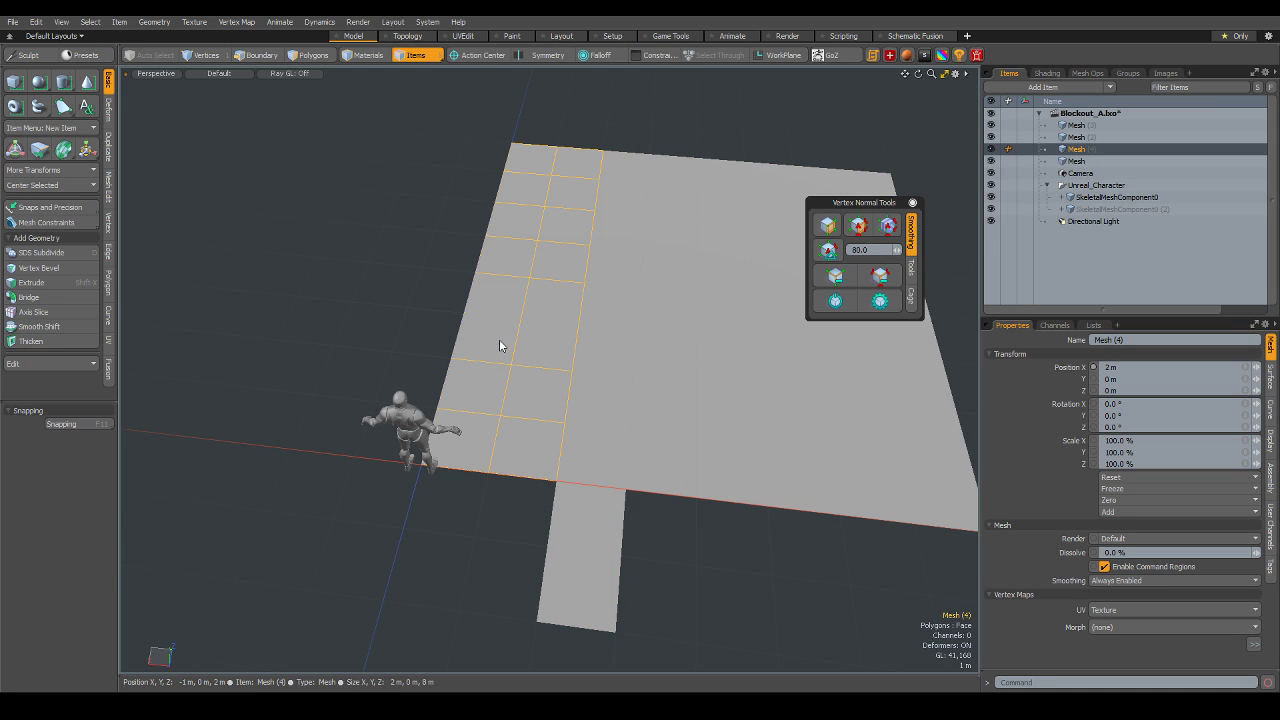
pyautogui.hotkey('ctrl', 'd')
pyautogui.press('x')
pyautogui.press('w')
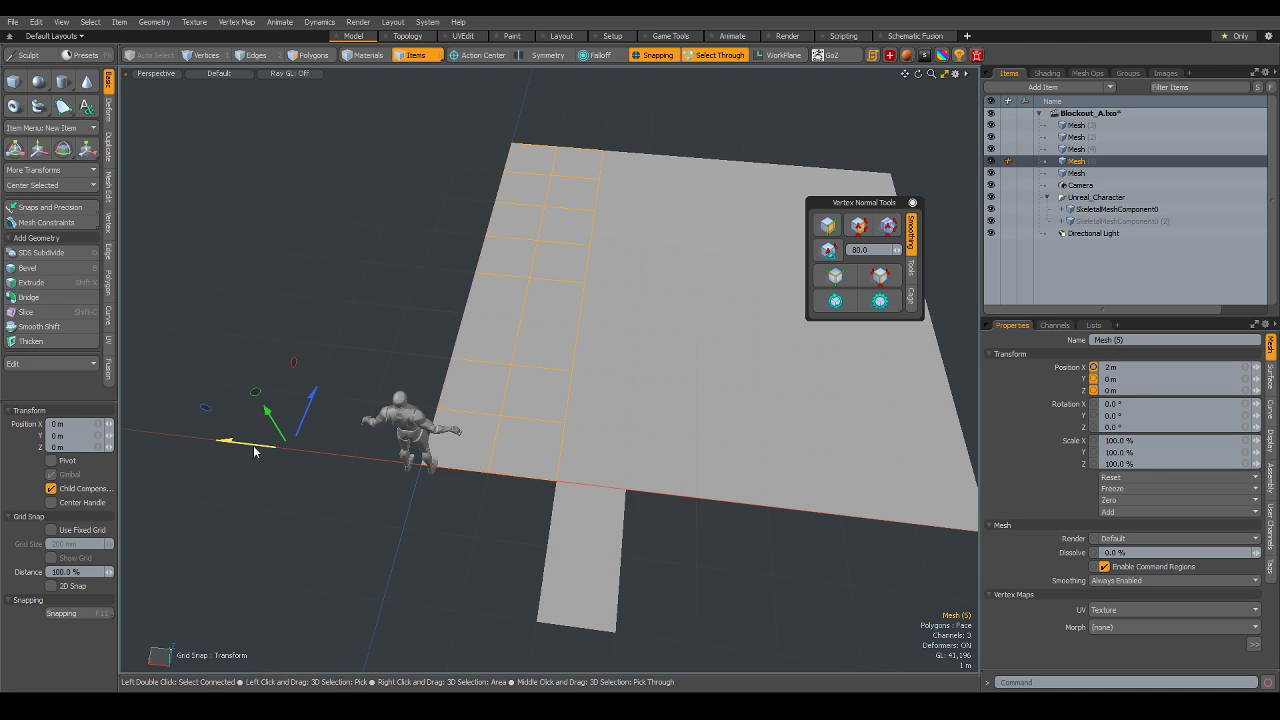
pyautogui.moveTo(253, 445); pyautogui.dragTo(123, 427)
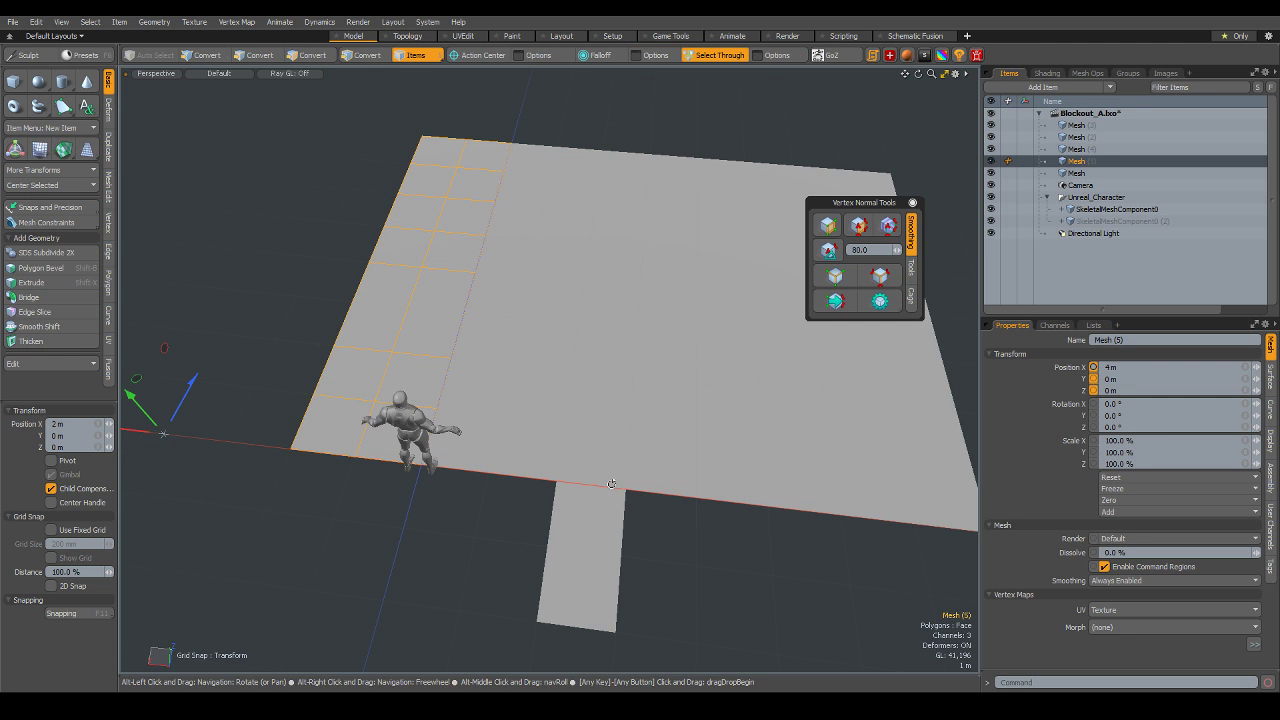
pyautogui.moveTo(370, 530)
pyautogui.keyDown('alt'); pyautogui.keyDown('shift'); pyautogui.mouseDown()
pyautogui.moveTo(381, 451)
pyautogui.moveTo(413, 477)
pyautogui.mouseUp(); pyautogui.keyUp('shift'); pyautogui.keyUp('alt')
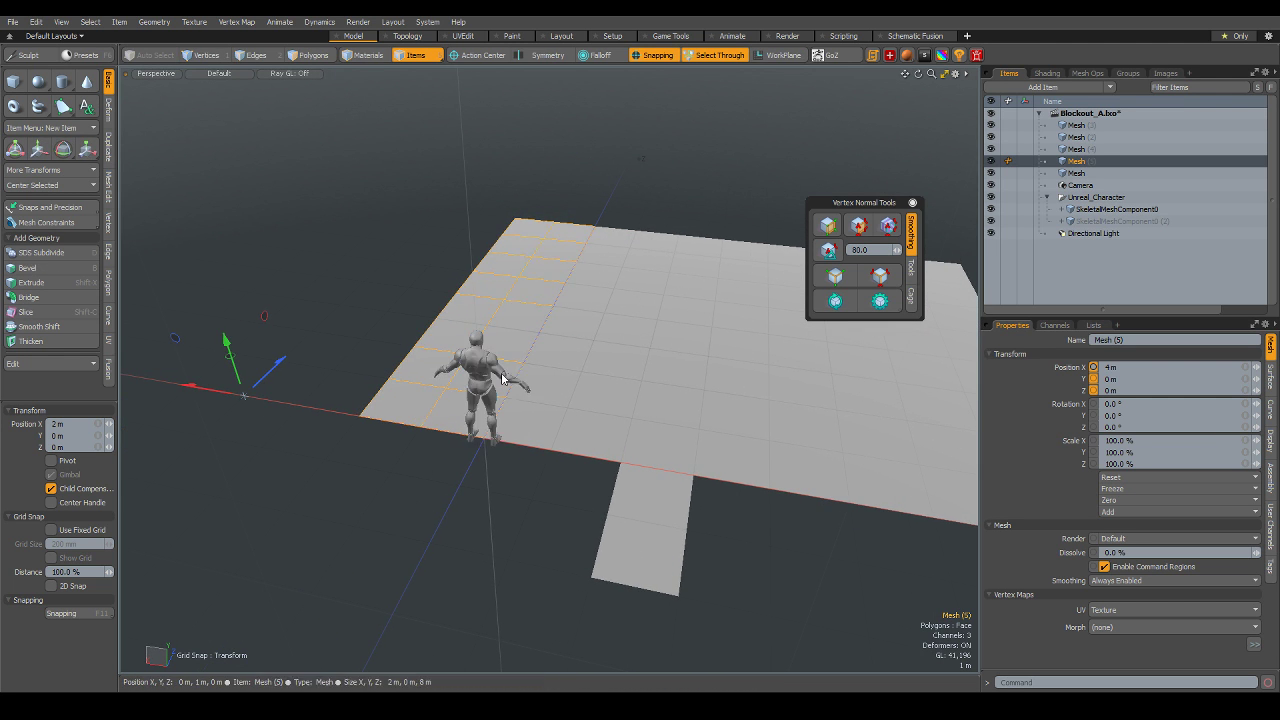
pyautogui.moveTo(451, 428)
pyautogui.keyDown('alt'); pyautogui.mouseDown()
pyautogui.moveTo(443, 486)
pyautogui.moveTo(375, 467)
pyautogui.mouseUp(); pyautogui.keyUp('alt')
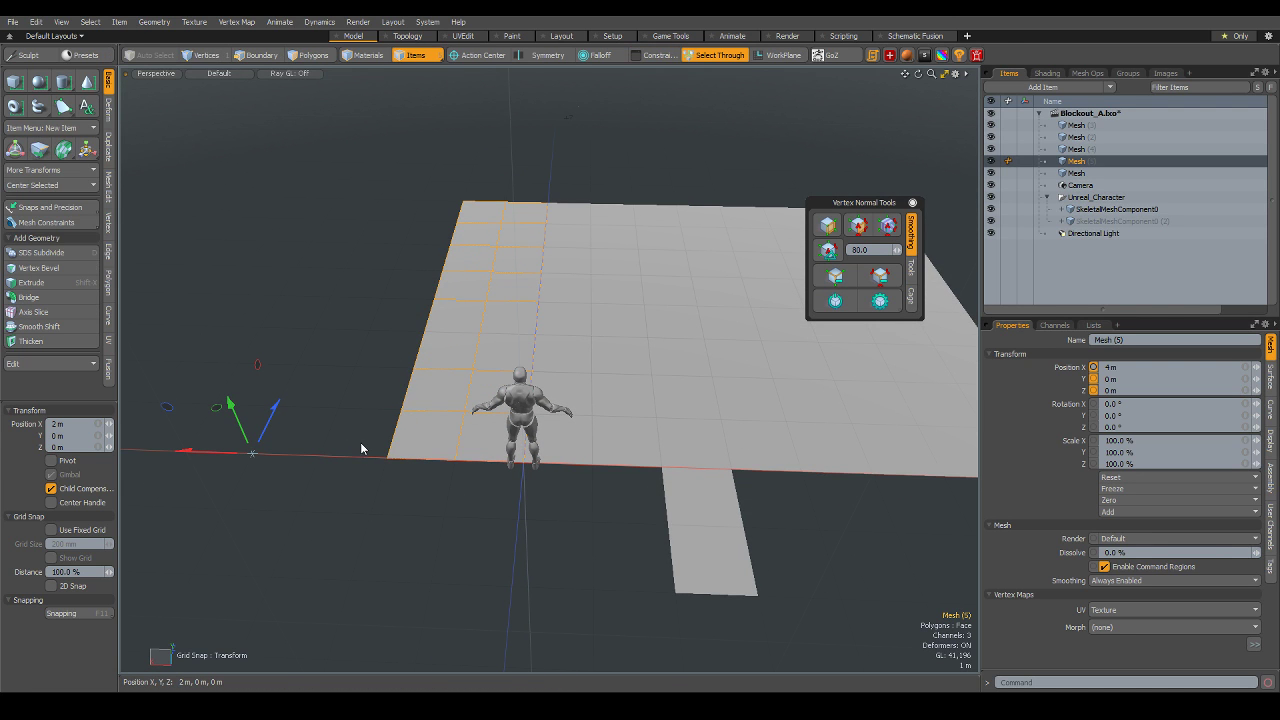
# - Duplicate the strip again as Mesh (6), place it at 6 m along X, and inspect the floor
pyautogui.hotkey('ctrl', 'd')
pyautogui.moveTo(229, 452); pyautogui.dragTo(100, 452)
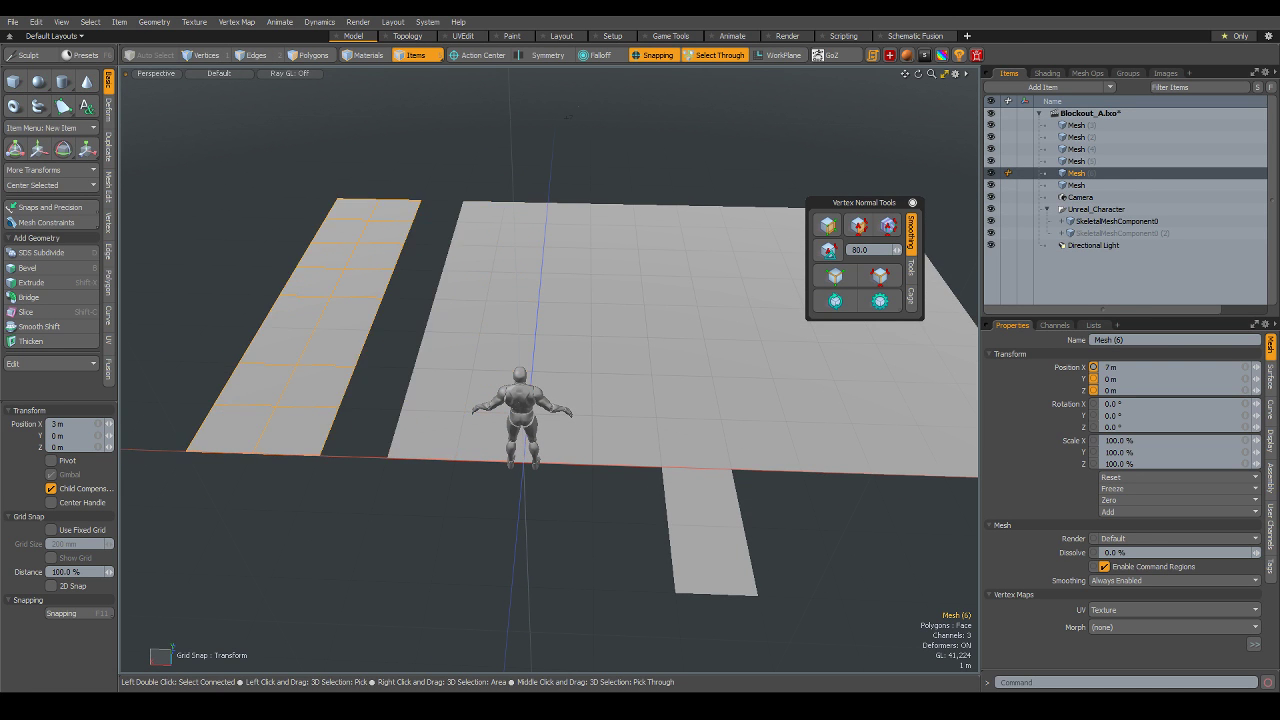
pyautogui.keyDown('alt'); pyautogui.moveTo(400, 460); pyautogui.dragTo(497, 474); pyautogui.keyUp('alt')
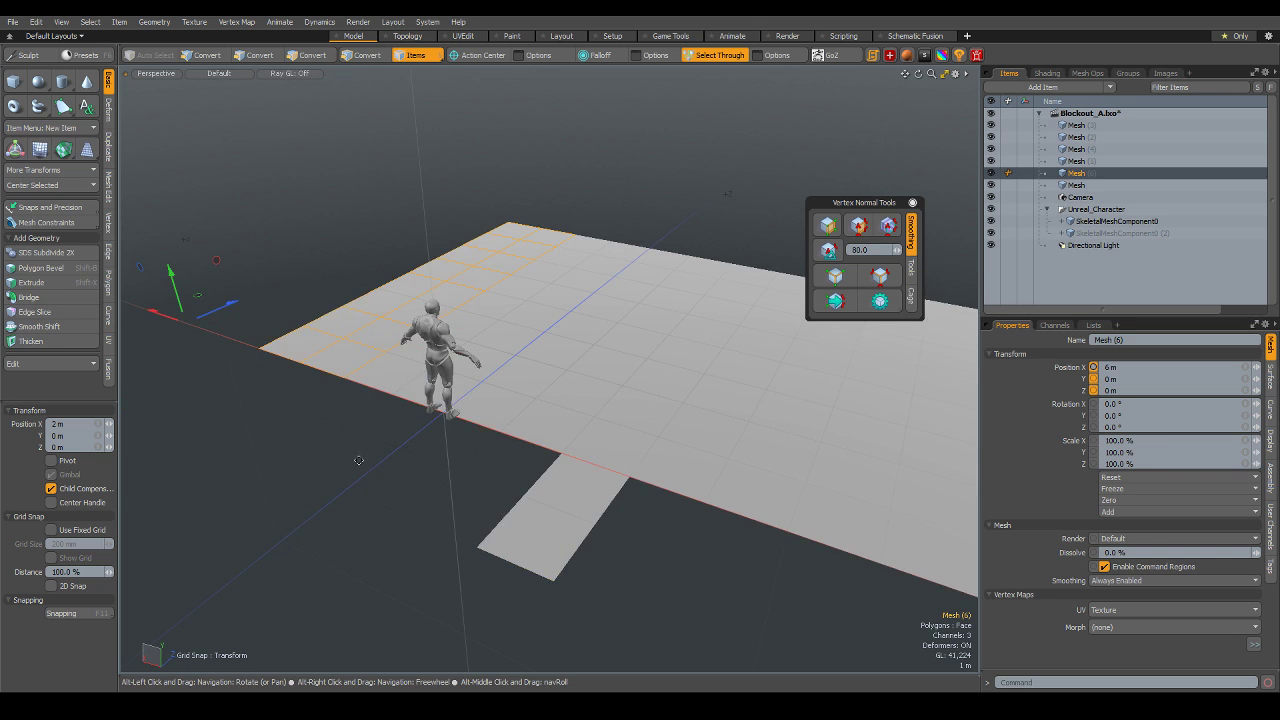
pyautogui.moveTo(359, 460)
pyautogui.keyDown('alt'); pyautogui.keyDown('shift'); pyautogui.mouseDown()
pyautogui.moveTo(437, 482)
pyautogui.moveTo(451, 514)
pyautogui.mouseUp(); pyautogui.keyUp('shift'); pyautogui.keyUp('alt')
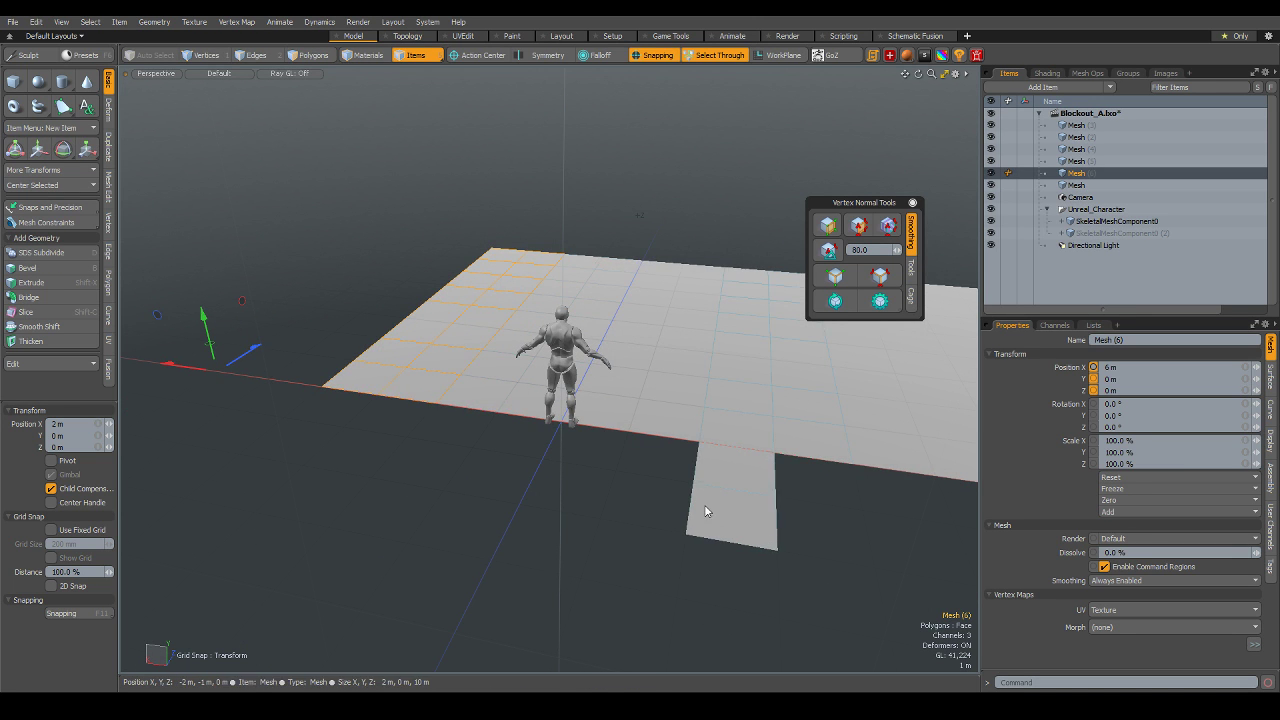
pyautogui.moveTo(703, 514)
pyautogui.keyDown('alt'); pyautogui.mouseDown()
pyautogui.moveTo(650, 523)
pyautogui.moveTo(620, 500)
pyautogui.mouseUp(); pyautogui.keyUp('alt')
pyautogui.scroll(-5, 650, 523)
pyautogui.scroll(5, 600, 480)
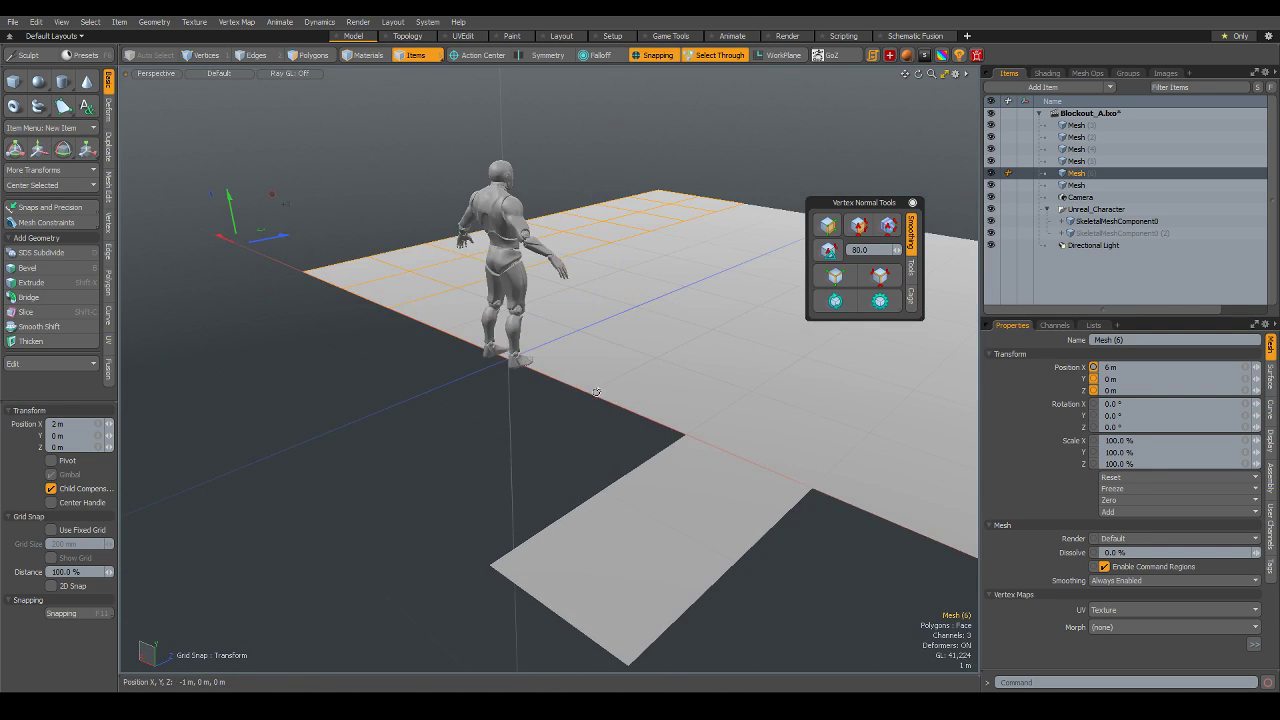
pyautogui.scroll(3, 559, 443)
pyautogui.scroll(-2, 559, 443)
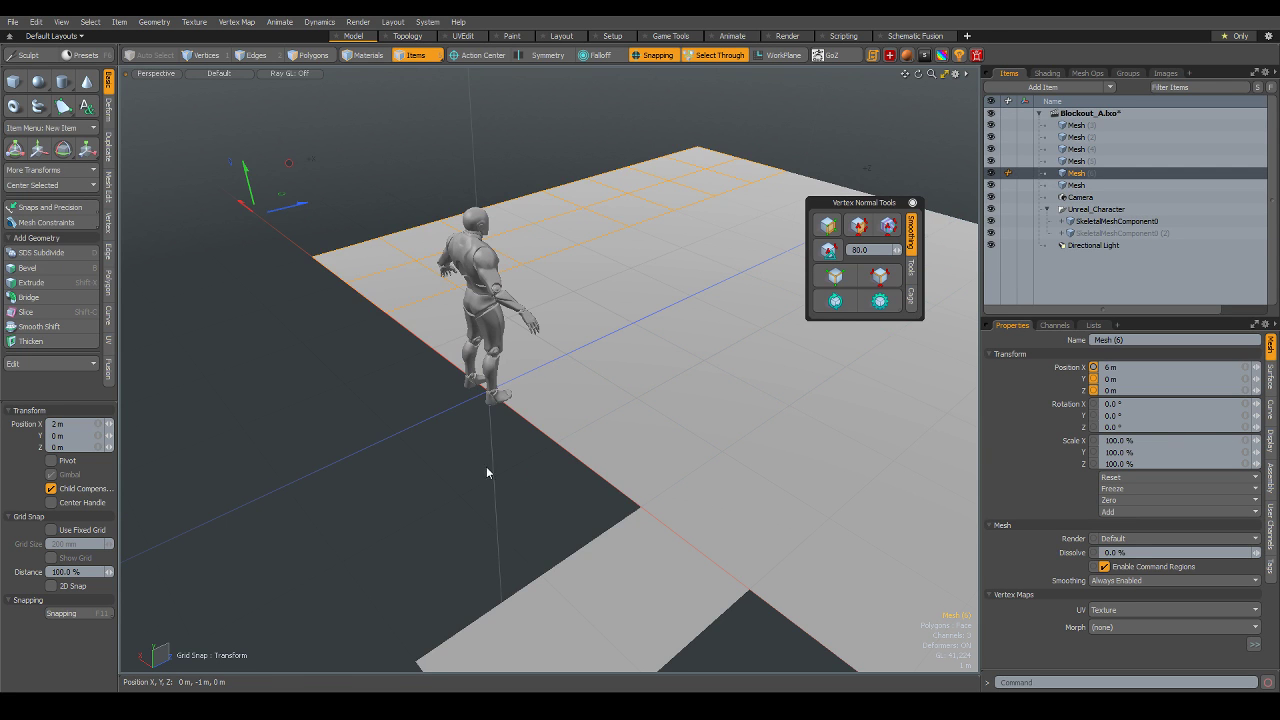
pyautogui.scroll(-2, 560, 455)
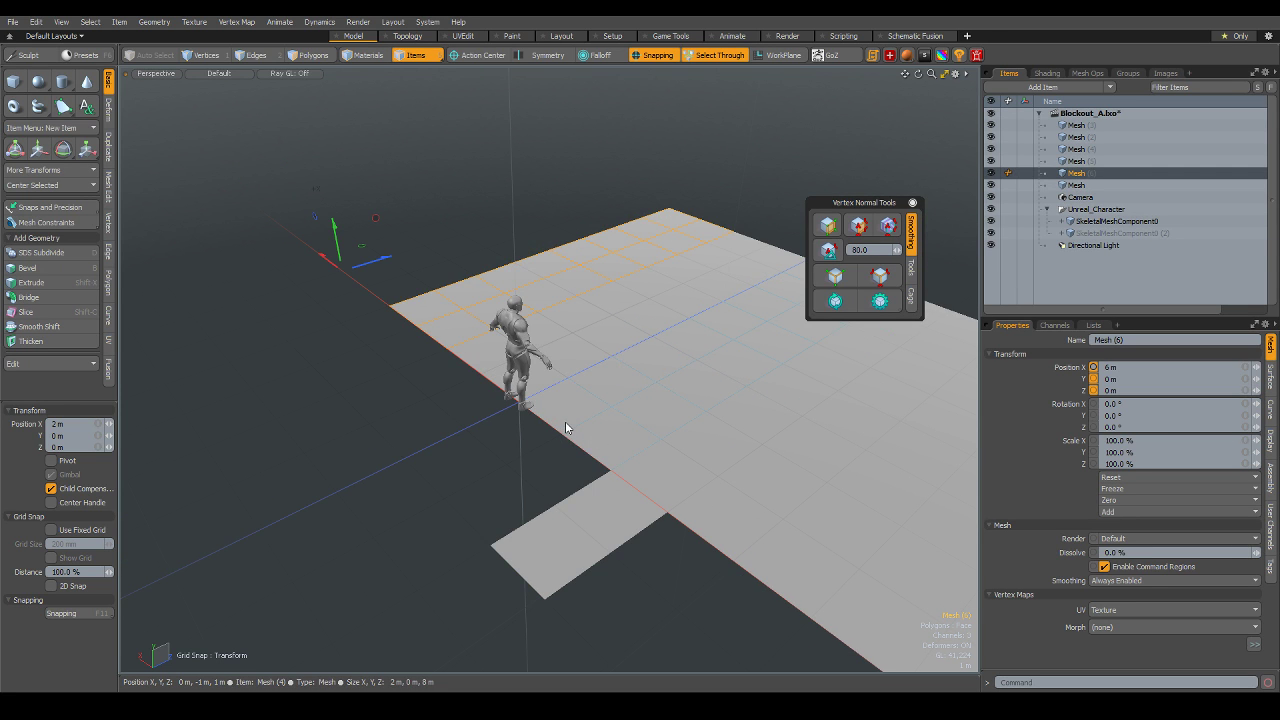
# - Select the Mesh (4) floor plate and a block of its polygons
pyautogui.press('3')
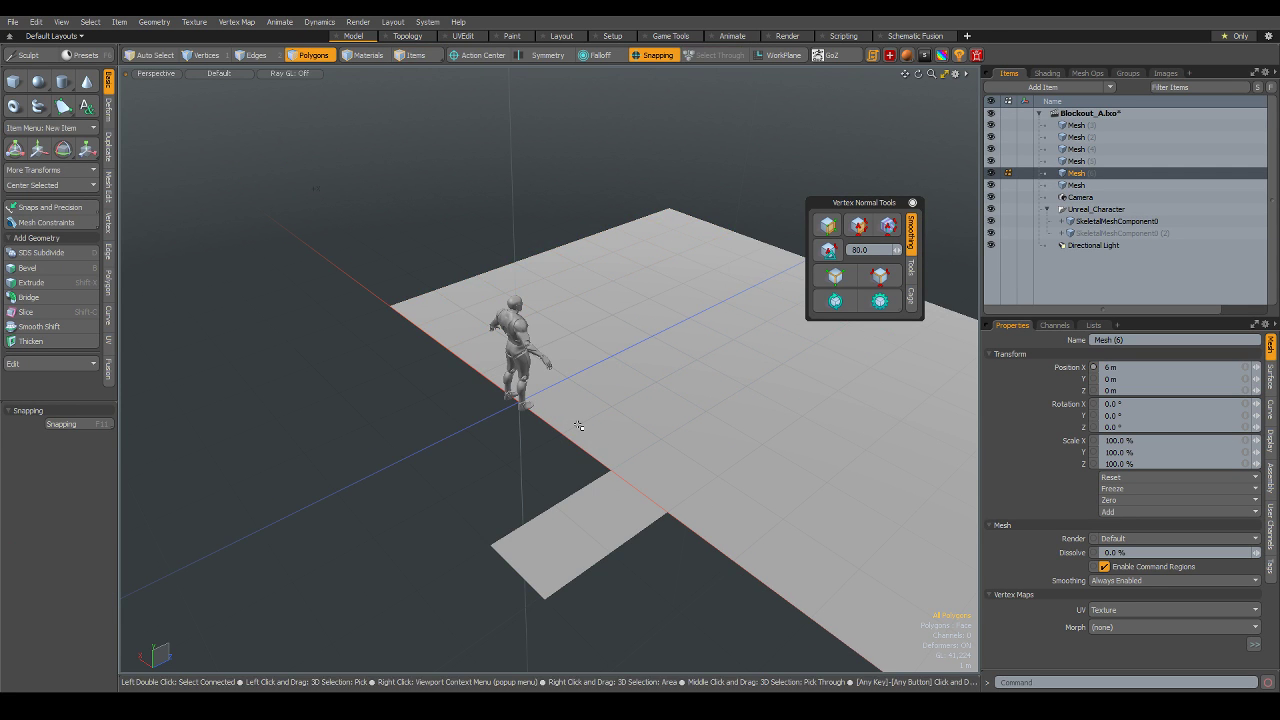
pyautogui.press('5')
pyautogui.click(590, 425)
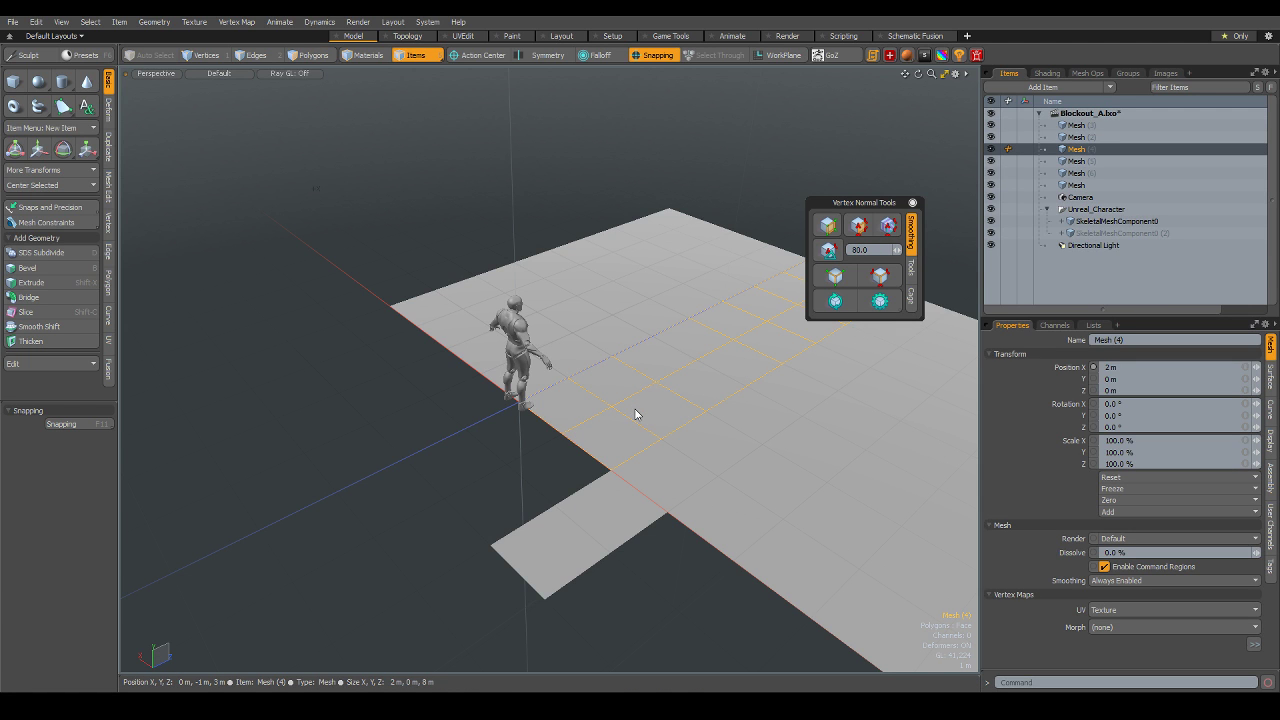
pyautogui.press('3')
pyautogui.moveTo(626, 414)
pyautogui.mouseDown()
pyautogui.moveTo(586, 400)
pyautogui.moveTo(634, 480)
pyautogui.moveTo(580, 543)
pyautogui.mouseUp()
pyautogui.scroll(-3, 628, 433)
pyautogui.scroll(3, 591, 535)
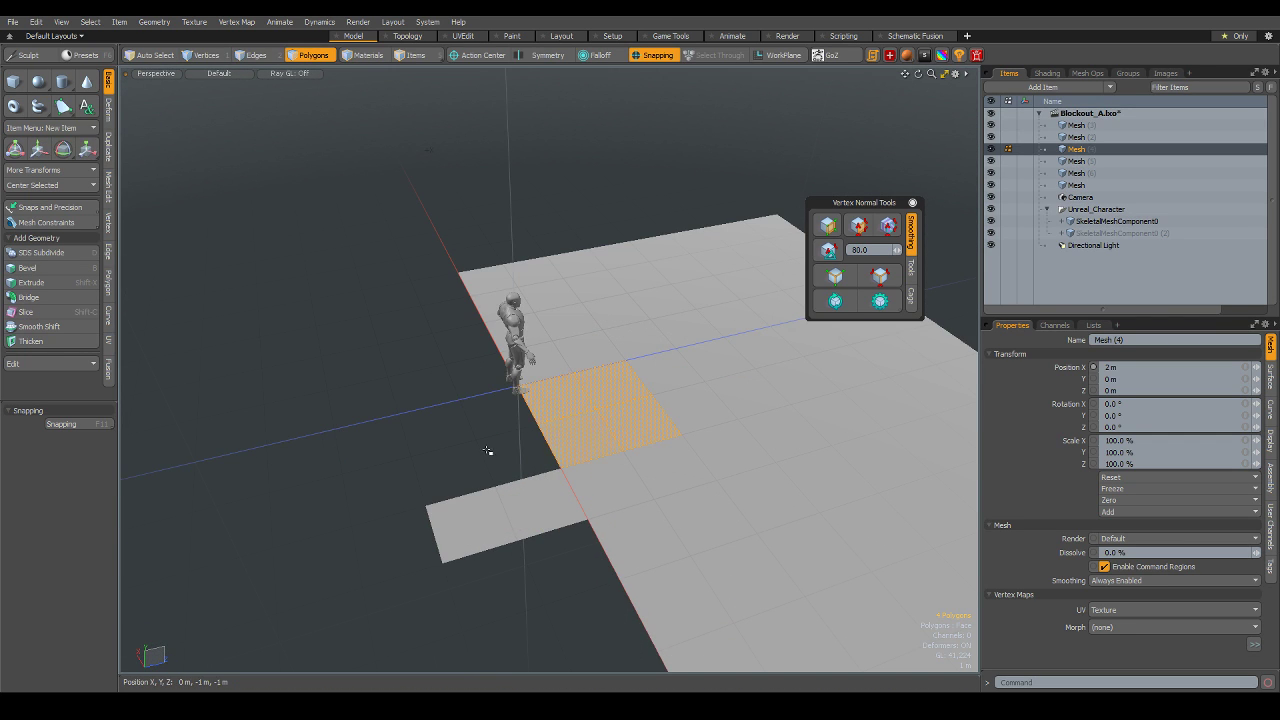
# - Extend two border edges outward with Edge Extend to Offset Z -1 m
pyautogui.press('2')
pyautogui.moveTo(545, 458); pyautogui.dragTo(520, 423)
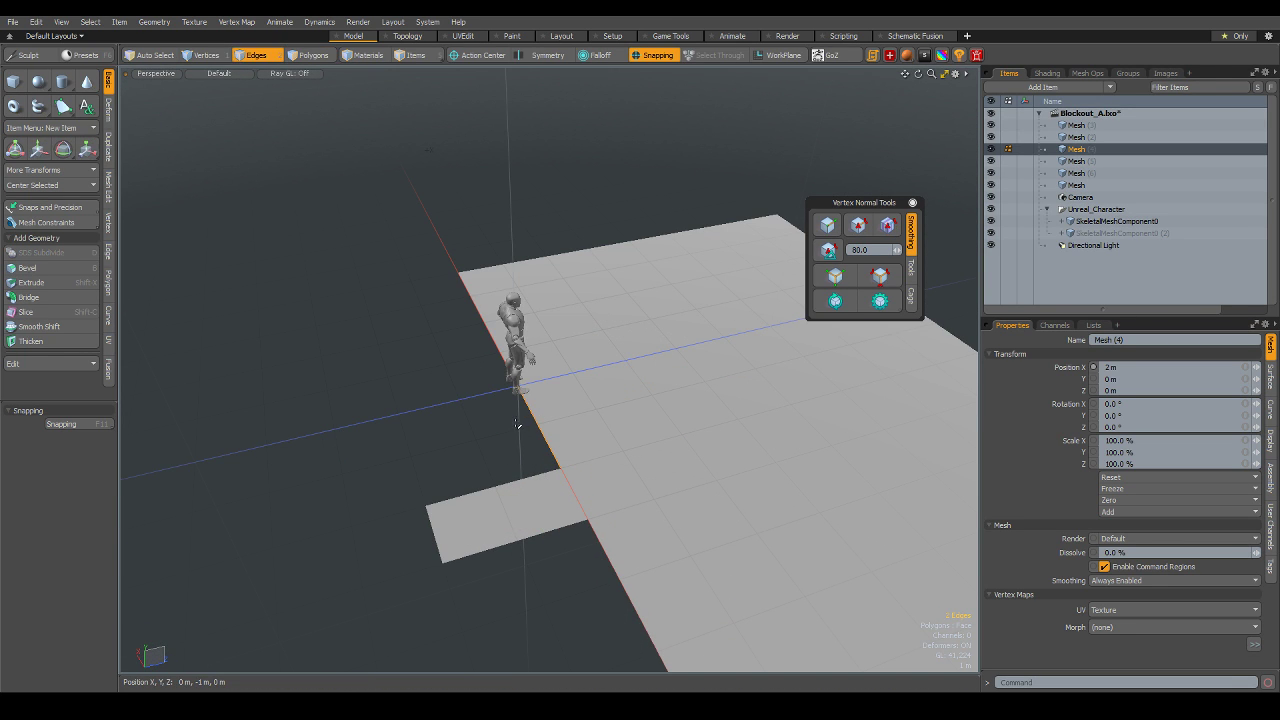
pyautogui.press('z')
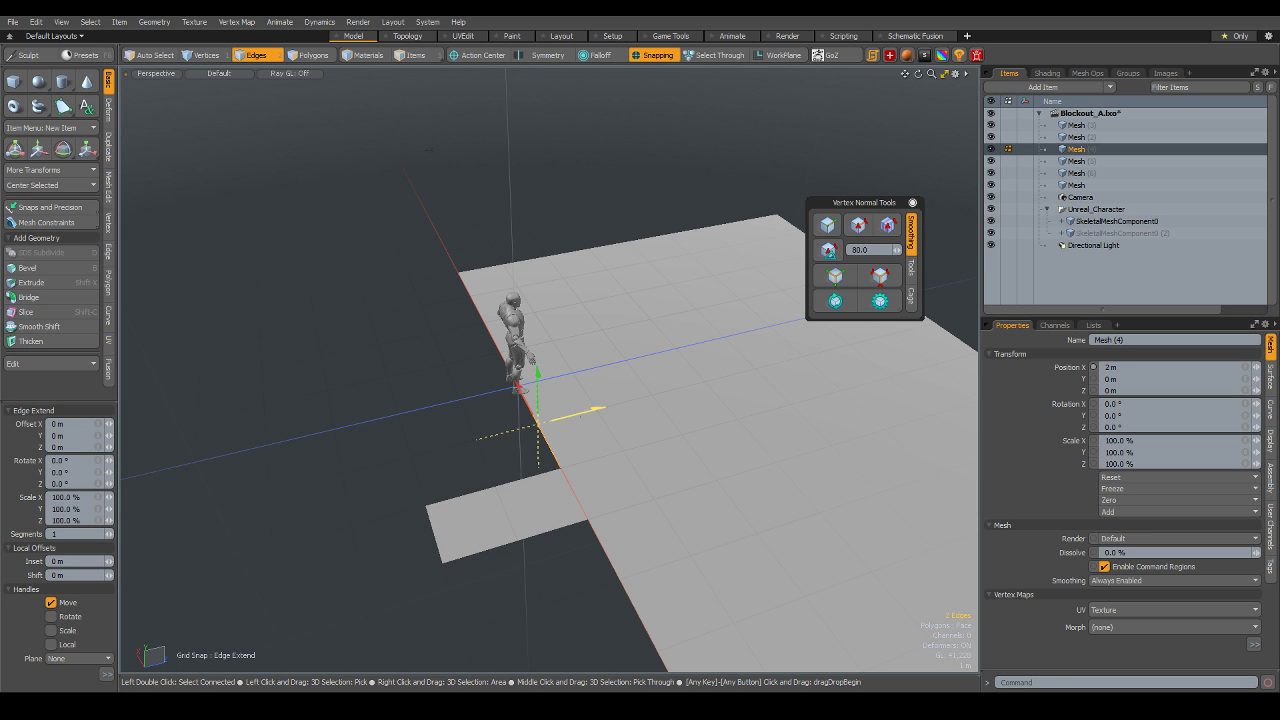
pyautogui.moveTo(585, 412)
pyautogui.mouseDown()
pyautogui.moveTo(443, 443)
pyautogui.moveTo(492, 520)
pyautogui.moveTo(578, 552)
pyautogui.mouseUp()
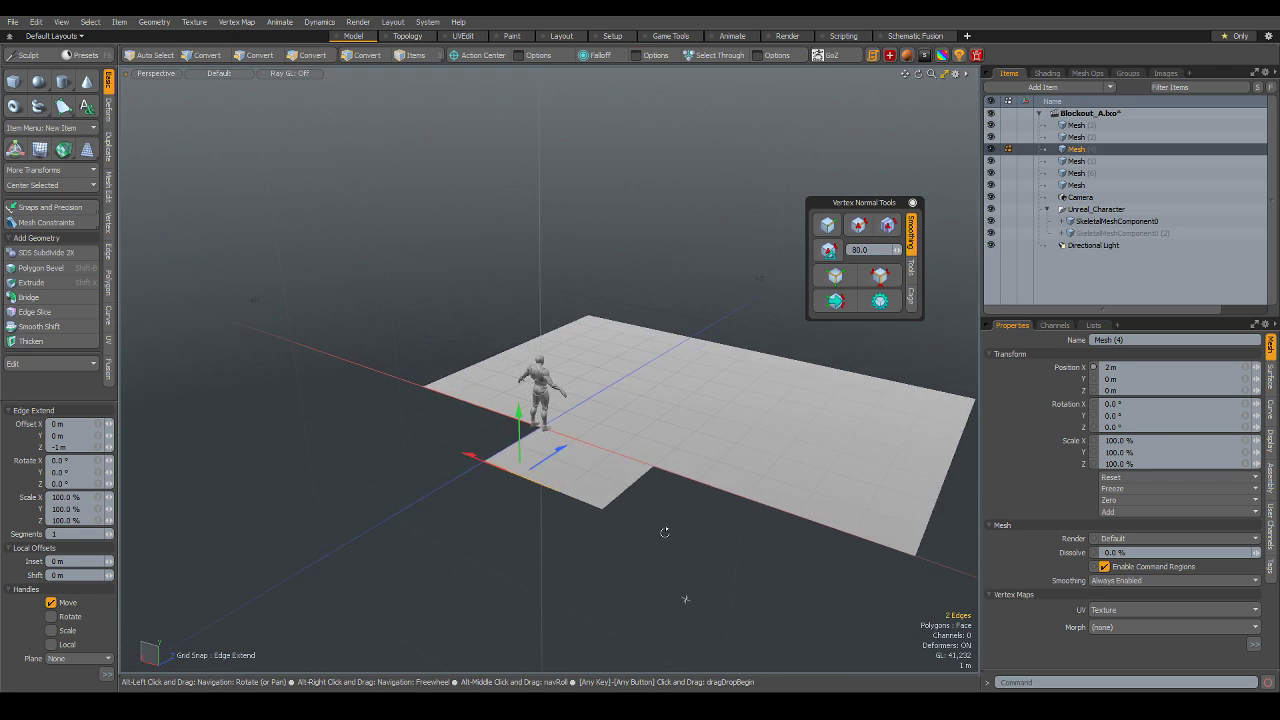
pyautogui.moveTo(578, 552)
pyautogui.keyDown('alt'); pyautogui.mouseDown()
pyautogui.moveTo(772, 527)
pyautogui.moveTo(737, 517)
pyautogui.moveTo(729, 537)
pyautogui.moveTo(556, 536)
pyautogui.moveTo(446, 515)
pyautogui.moveTo(629, 534)
pyautogui.mouseUp(); pyautogui.keyUp('alt')
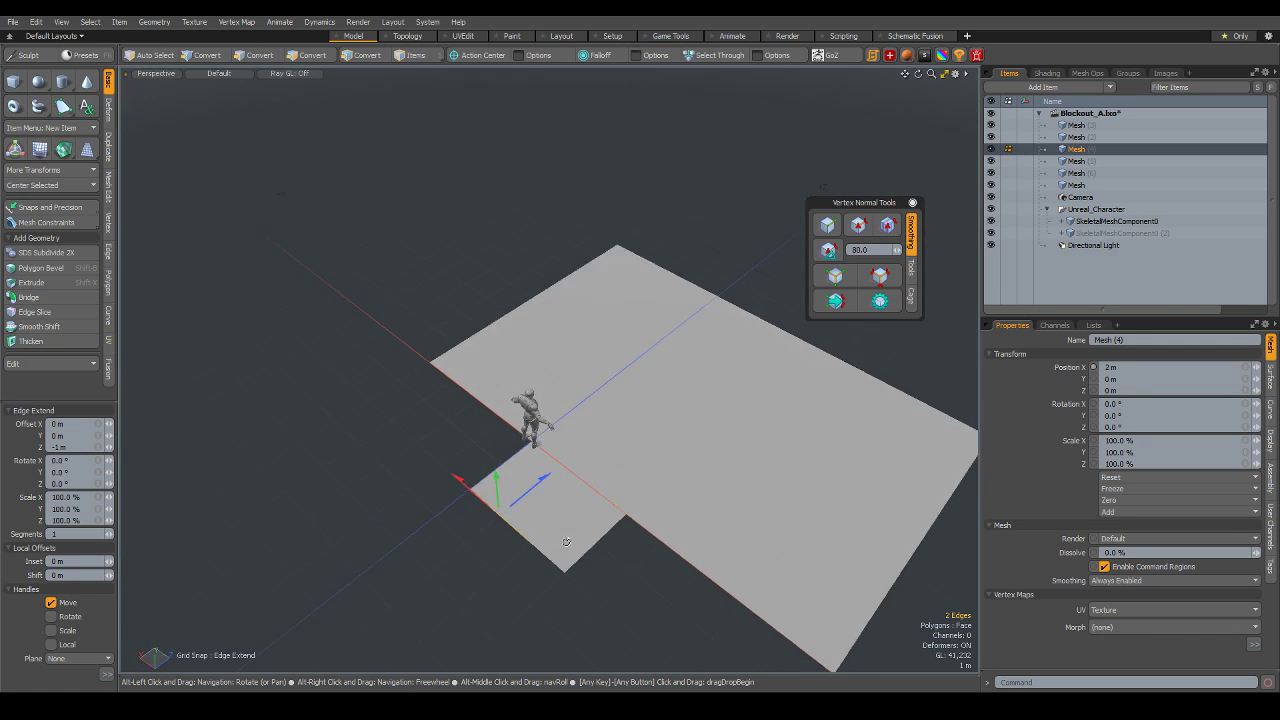
pyautogui.moveTo(566, 542)
pyautogui.keyDown('alt'); pyautogui.mouseDown()
pyautogui.moveTo(572, 505)
pyautogui.moveTo(614, 523)
pyautogui.mouseUp(); pyautogui.keyUp('alt')
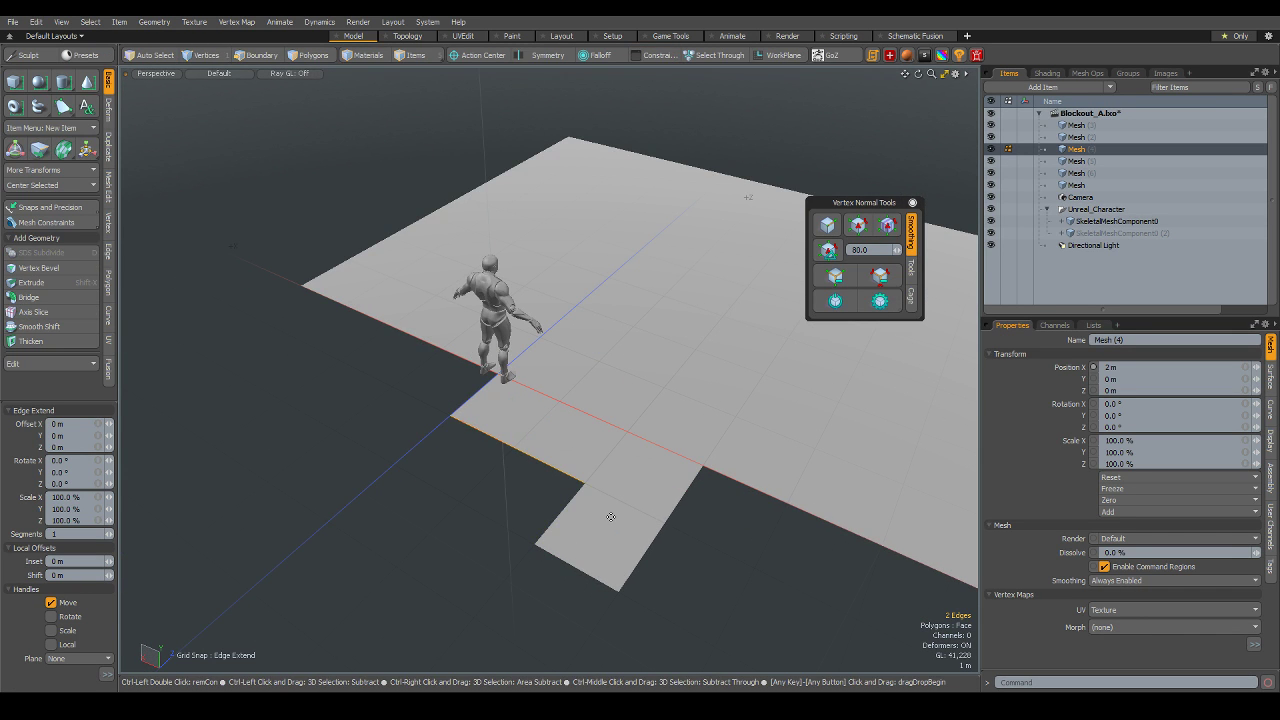
# - Undo the Edge Extend on the floor plate, deselect its two edges and return to Items mode
pyautogui.hotkey('ctrl', 'z')
pyautogui.moveTo(762, 594)
pyautogui.keyDown('alt'); pyautogui.mouseDown()
pyautogui.moveTo(651, 503)
pyautogui.moveTo(744, 501)
pyautogui.mouseUp(); pyautogui.keyUp('alt')
pyautogui.keyDown('alt'); pyautogui.moveTo(812, 531); pyautogui.dragTo(789, 571); pyautogui.keyUp('alt')
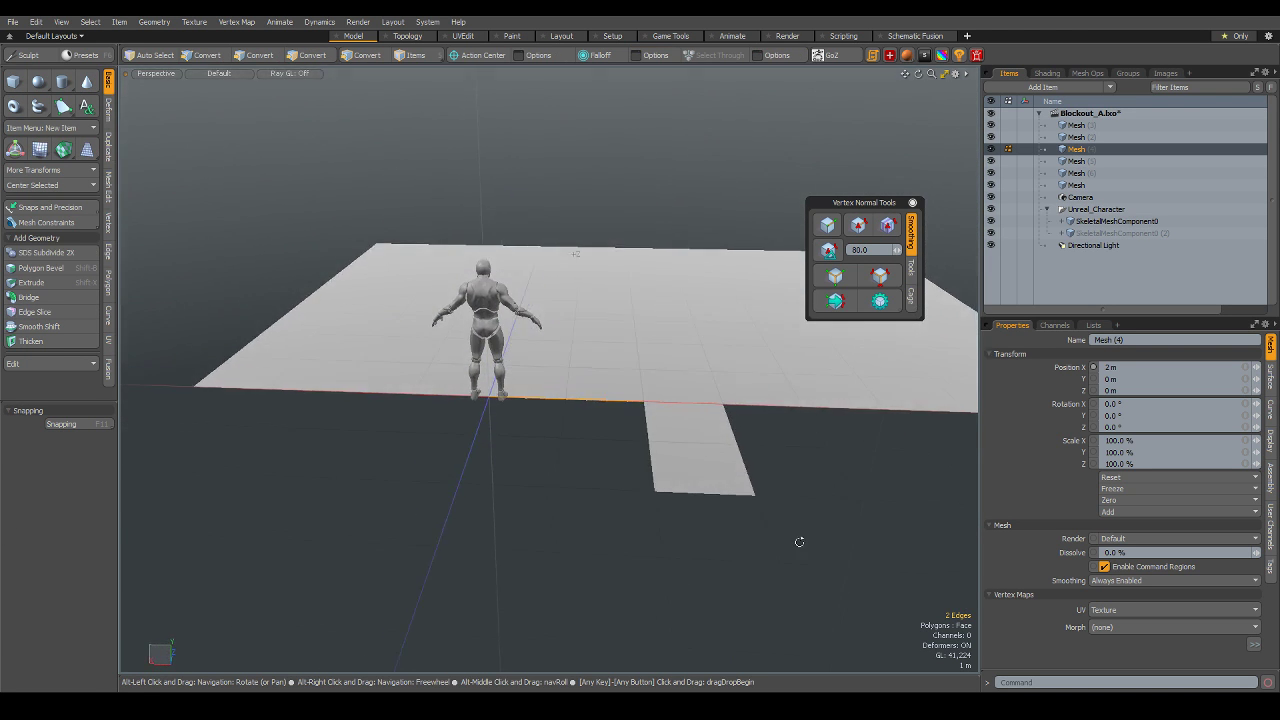
pyautogui.click(640, 428)
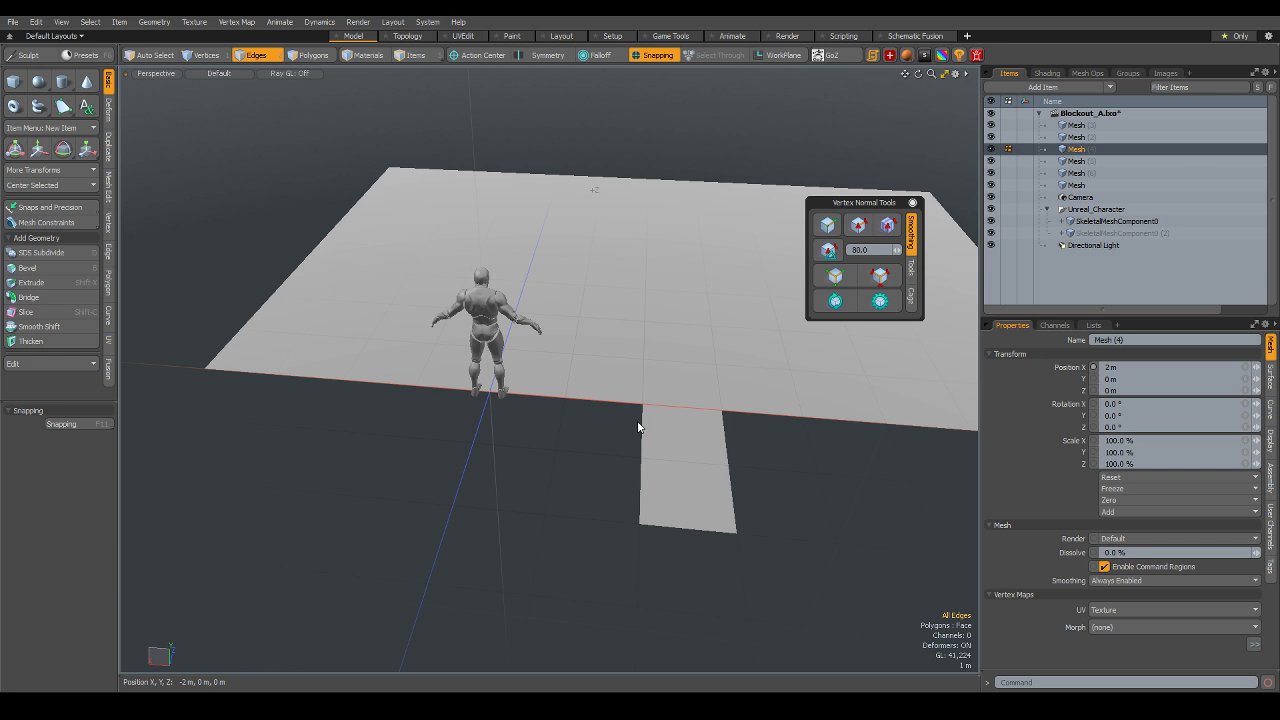
pyautogui.press('5')
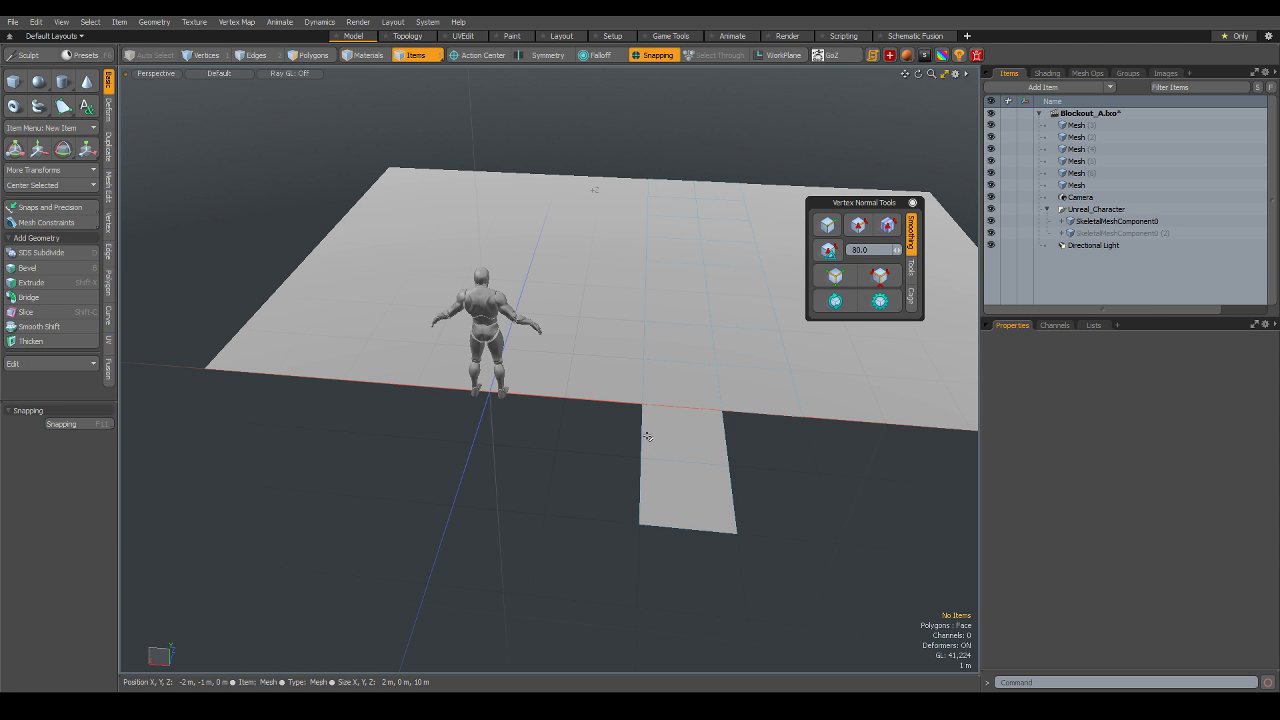
pyautogui.moveTo(600, 406)
pyautogui.keyDown('alt'); pyautogui.mouseDown()
pyautogui.moveTo(584, 481)
pyautogui.moveTo(606, 451)
pyautogui.moveTo(634, 477)
pyautogui.moveTo(578, 435)
pyautogui.mouseUp(); pyautogui.keyUp('alt')
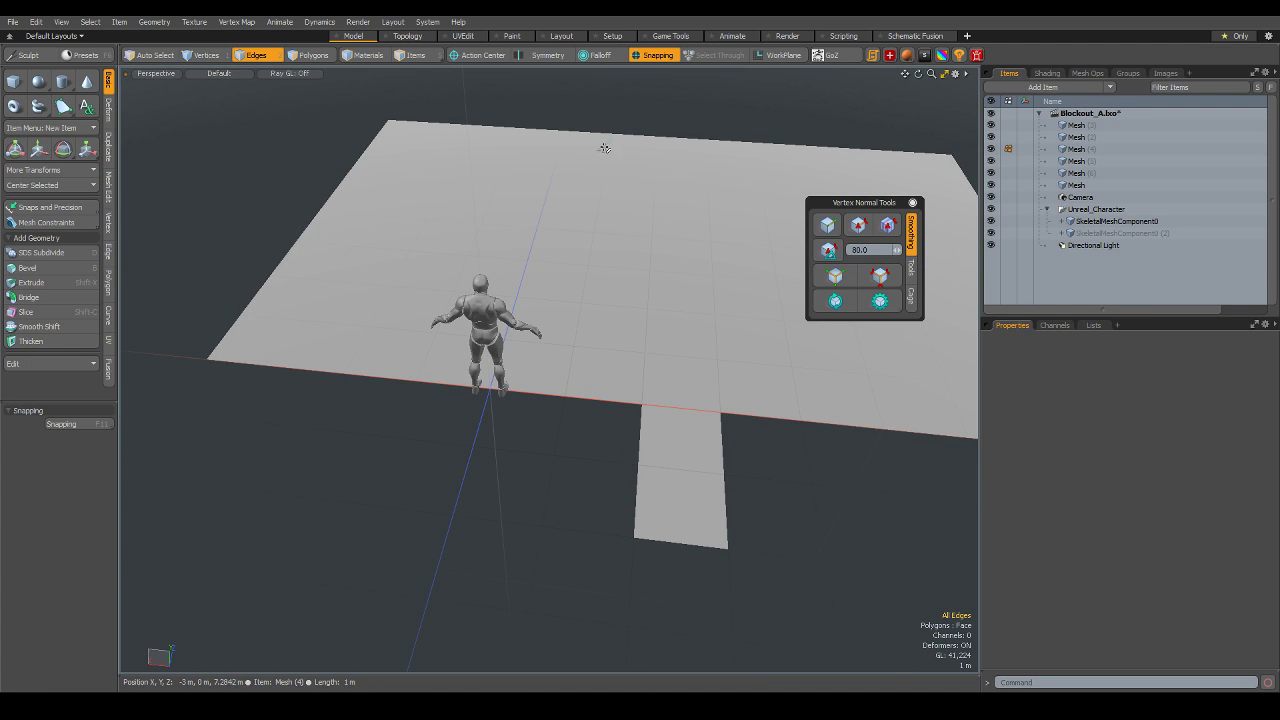
# - Create a new mesh item and draw a 2 × 3 × 2 m cube, Mesh (8), on the floor
pyautogui.press('n')
pyautogui.click(15, 84)
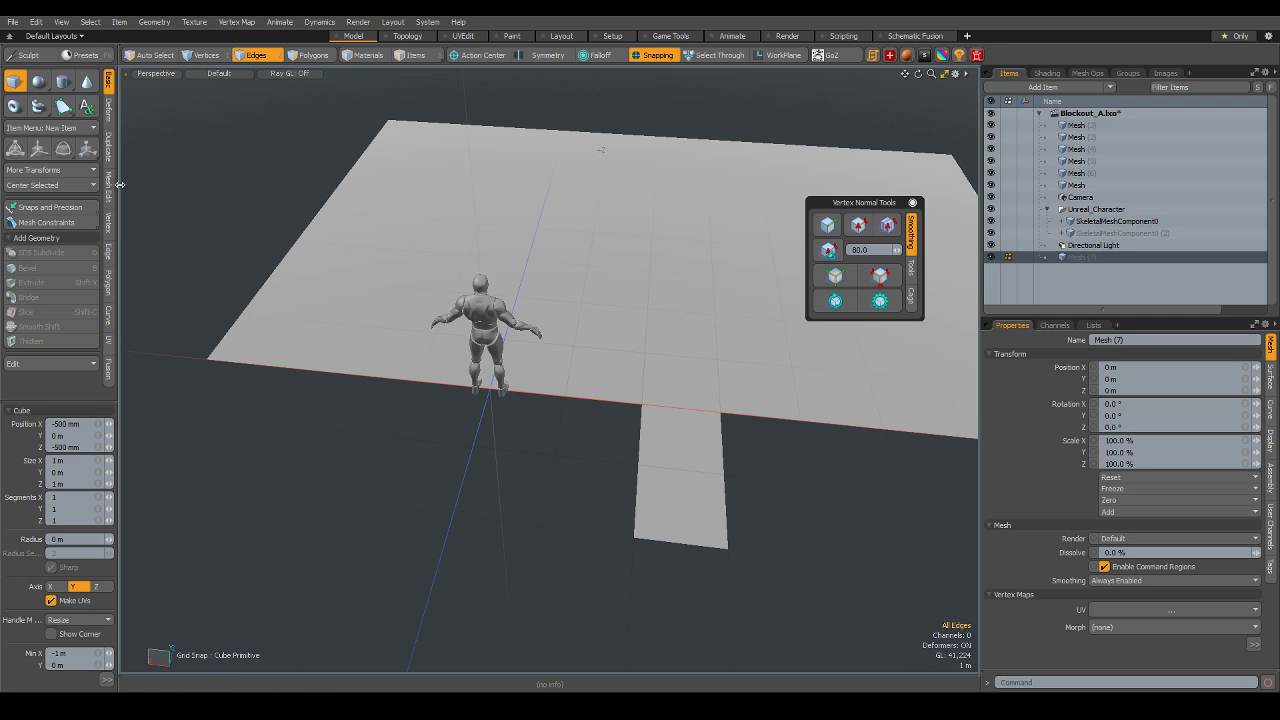
pyautogui.moveTo(494, 437)
pyautogui.mouseDown()
pyautogui.moveTo(560, 486)
pyautogui.moveTo(626, 497)
pyautogui.moveTo(425, 383)
pyautogui.mouseUp()
pyautogui.hotkey('ctrl', 'z')
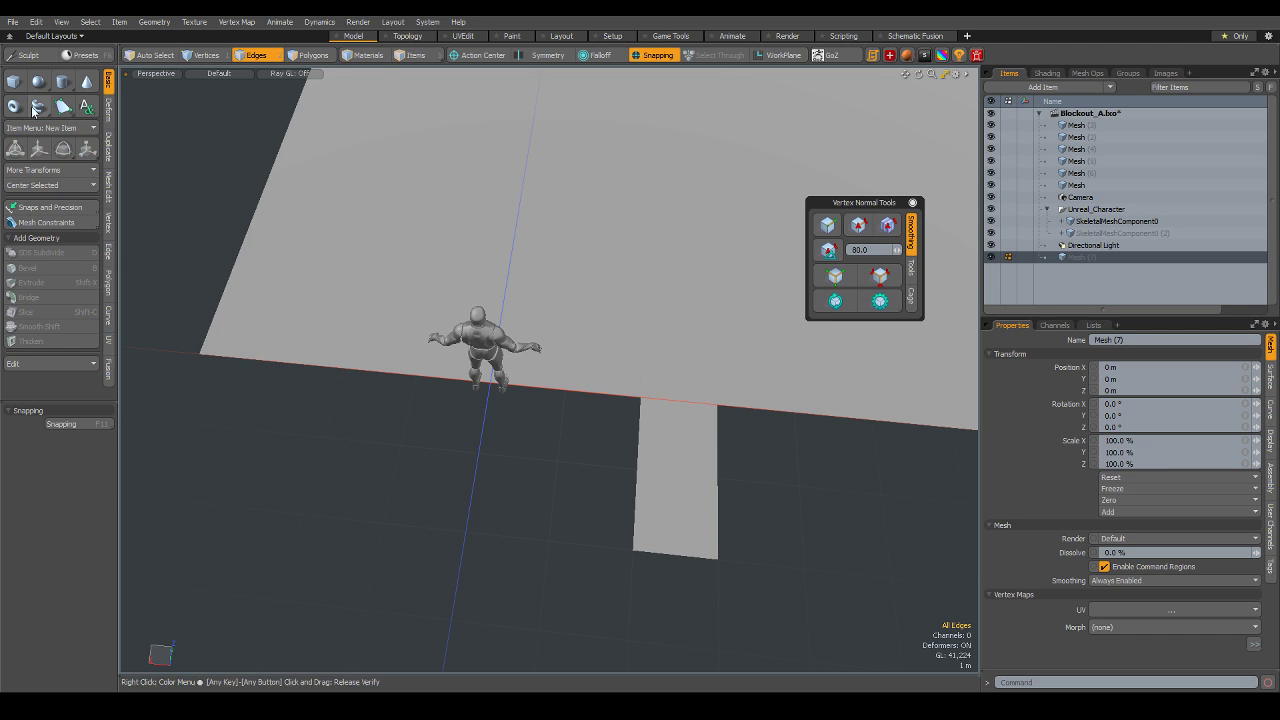
pyautogui.click(14, 82)
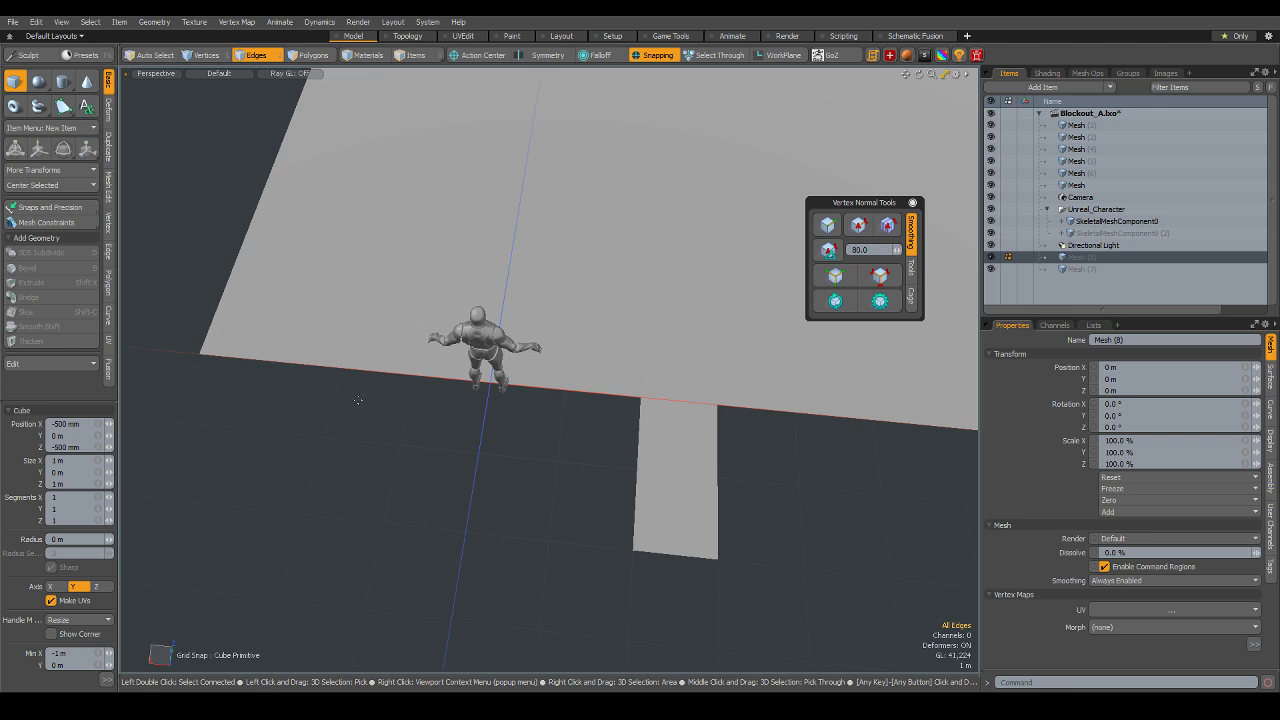
pyautogui.moveTo(489, 381); pyautogui.dragTo(543, 540)
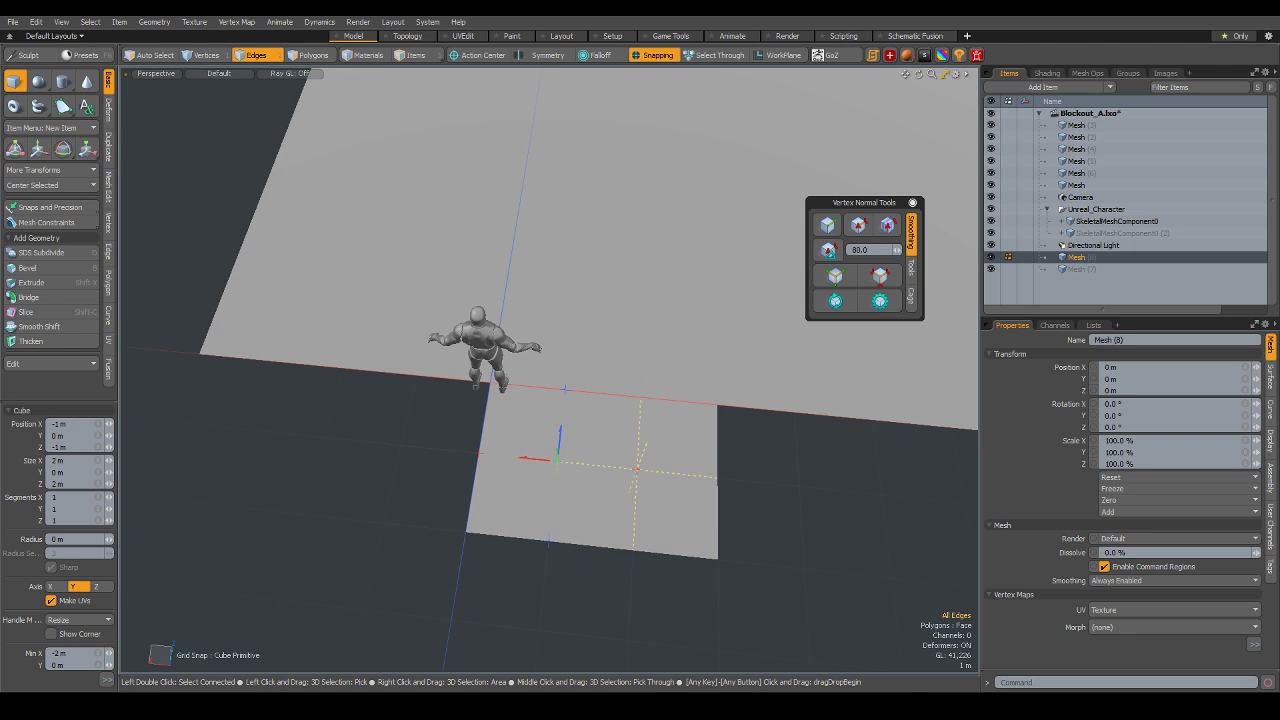
pyautogui.moveTo(637, 468); pyautogui.dragTo(566, 320)
pyautogui.moveTo(563, 374)
pyautogui.keyDown('alt'); pyautogui.mouseDown()
pyautogui.moveTo(684, 518)
pyautogui.moveTo(606, 513)
pyautogui.mouseUp(); pyautogui.keyUp('alt')
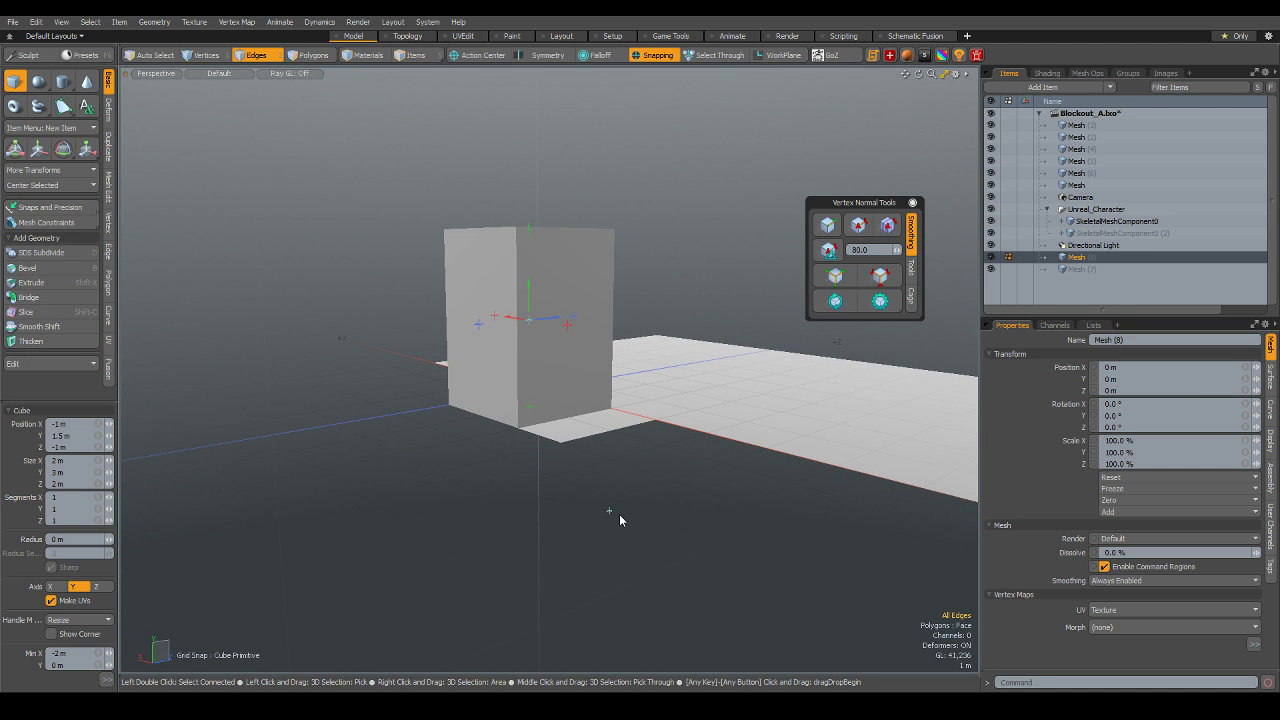
pyautogui.press('space')
pyautogui.press('5')
pyautogui.click(663, 542)
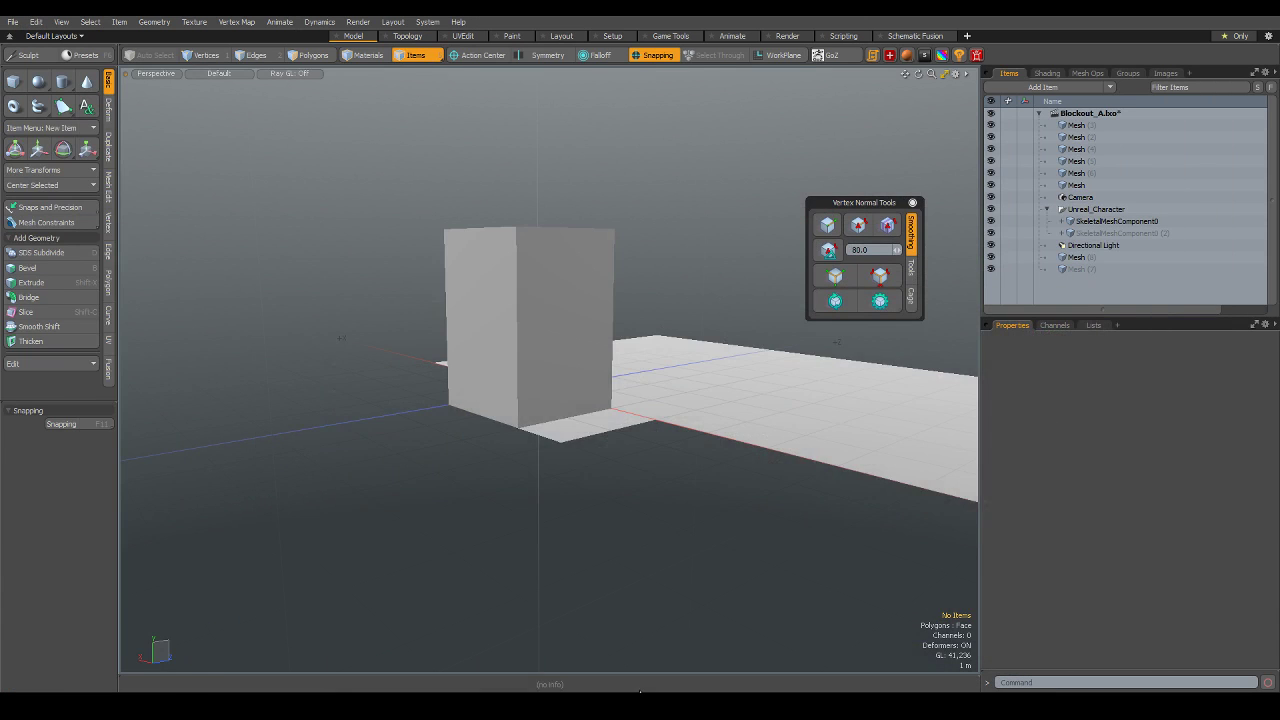
pyautogui.keyDown('alt'); pyautogui.moveTo(652, 471); pyautogui.dragTo(651, 510); pyautogui.keyUp('alt')
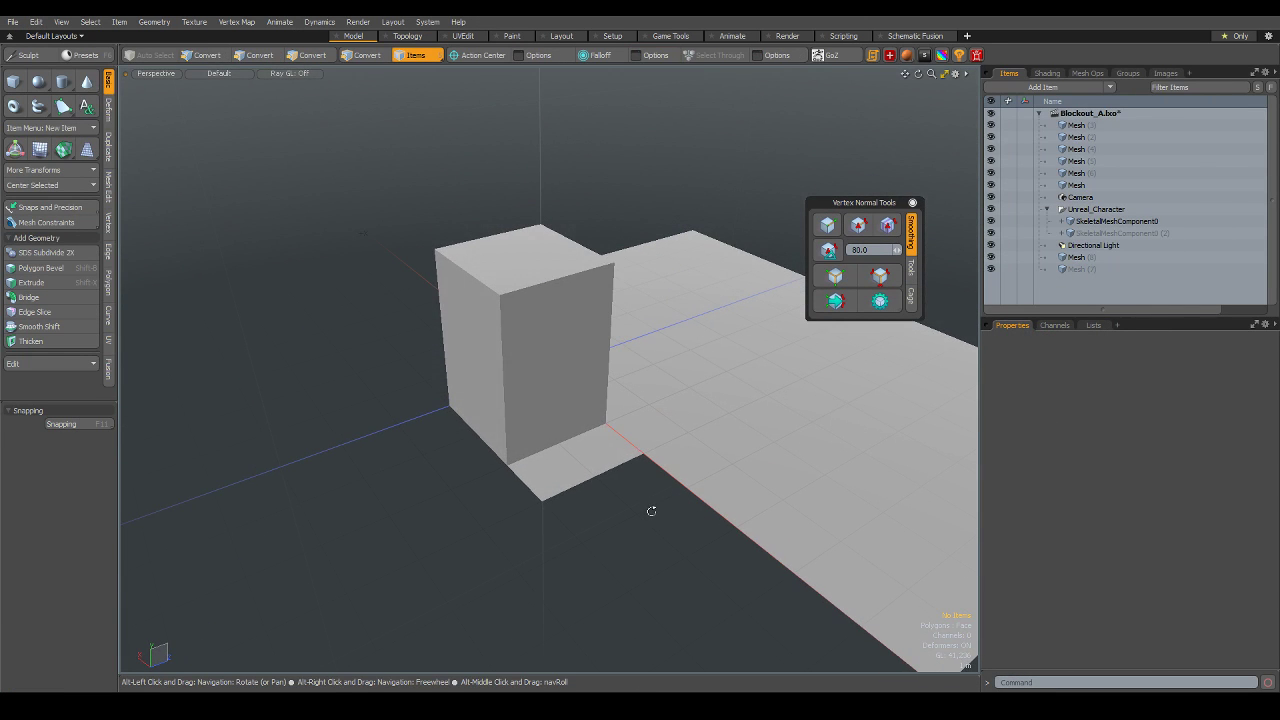
# - Pull the box's left end face out along its length to stretch it to 4 m
pyautogui.click(542, 413)
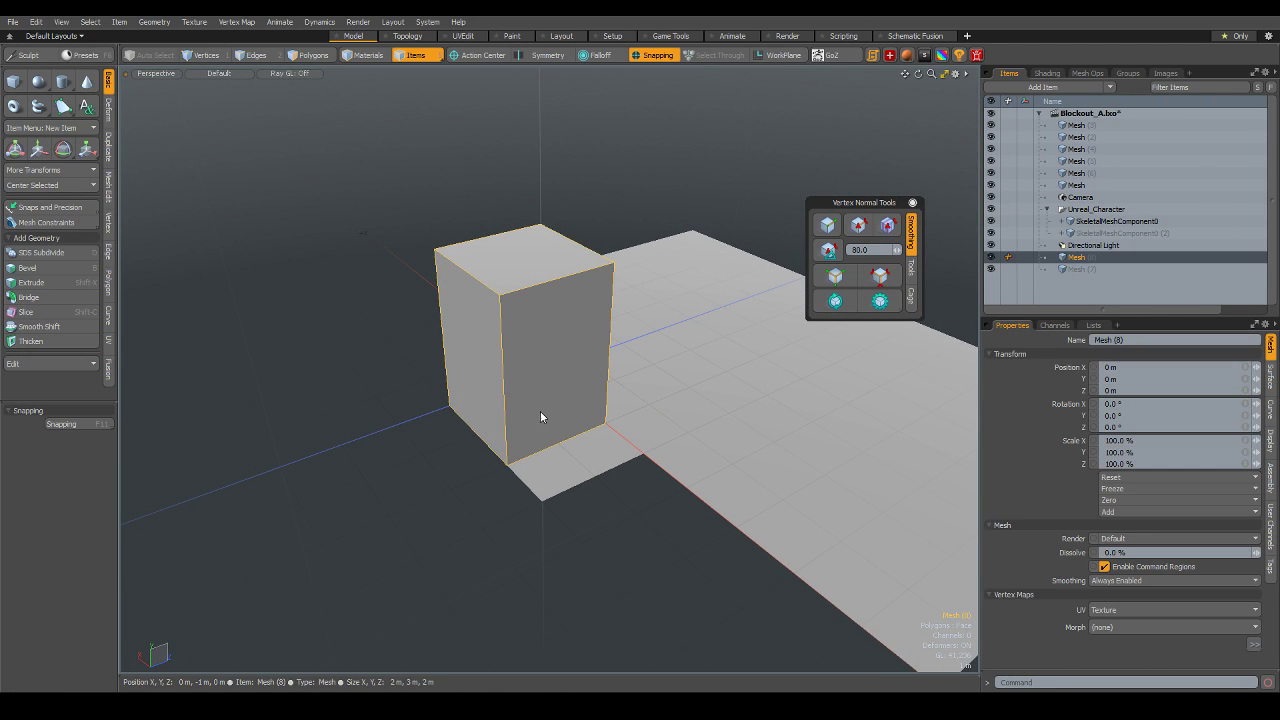
pyautogui.press('3')
pyautogui.click(472, 364)
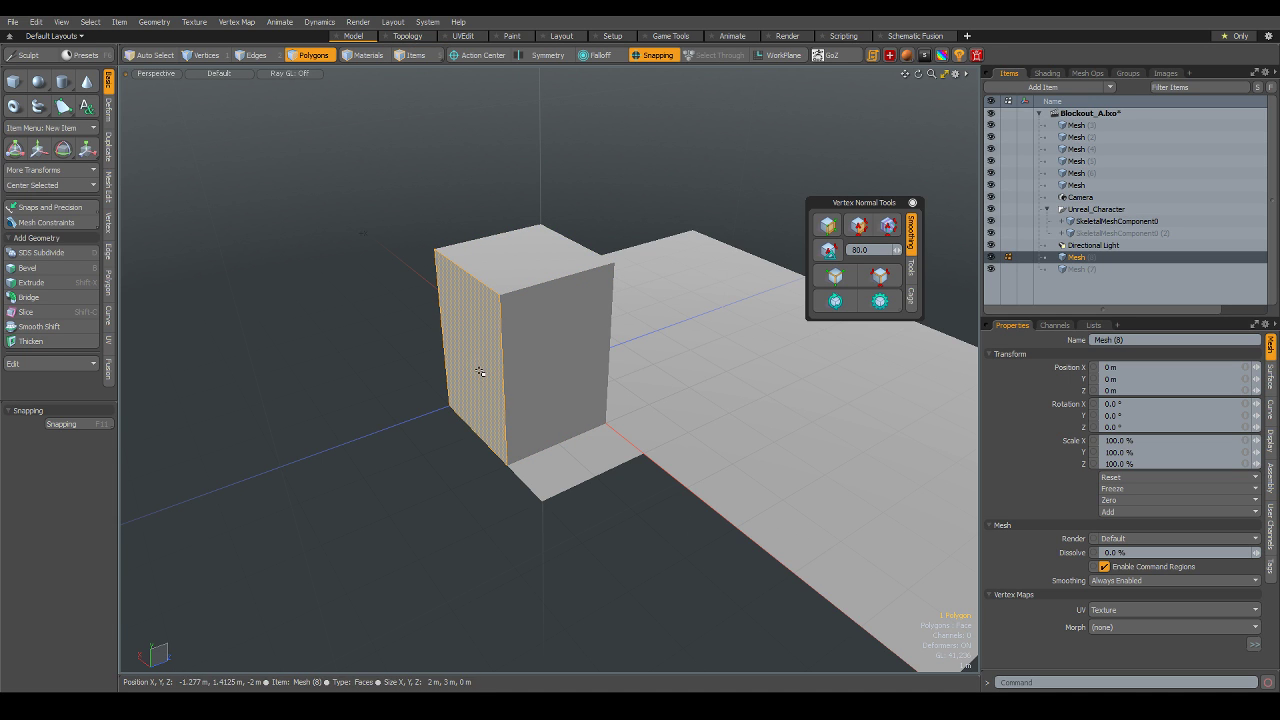
pyautogui.press('w')
pyautogui.click(455, 384)
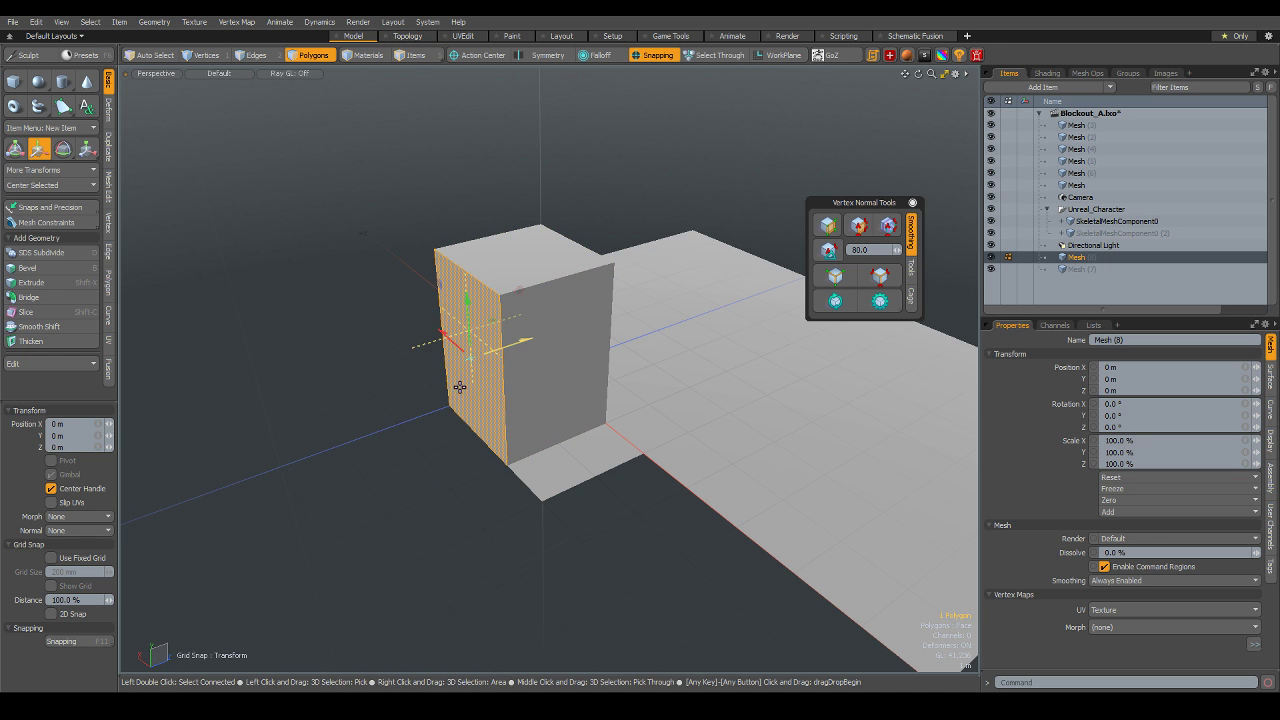
pyautogui.moveTo(456, 398); pyautogui.dragTo(335, 440)
pyautogui.press('q')
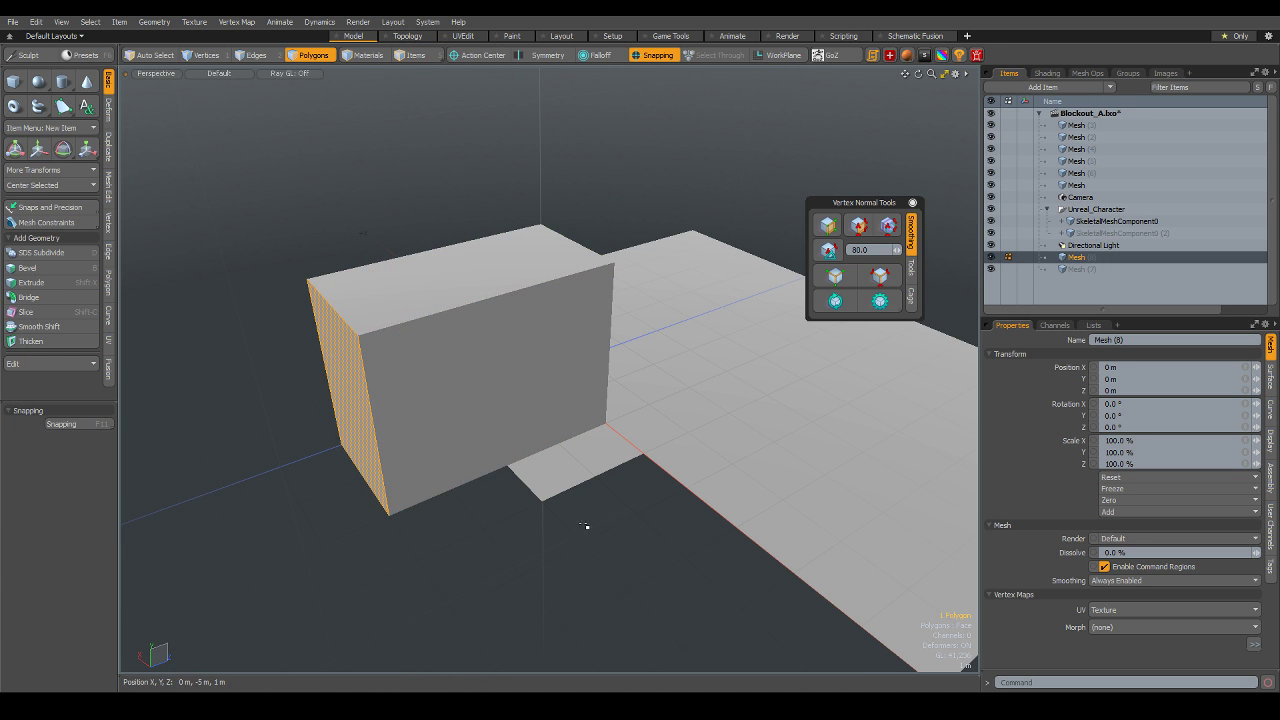
pyautogui.moveTo(585, 526)
pyautogui.mouseDown(button='middle')
pyautogui.moveTo(651, 423)
pyautogui.moveTo(803, 486)
pyautogui.moveTo(579, 352)
pyautogui.moveTo(520, 300)
pyautogui.moveTo(432, 463)
pyautogui.mouseUp(button='middle')
# - Move the character figure out from behind the box and clear the selection
pyautogui.press('5')
pyautogui.click(508, 293)
pyautogui.press('w')
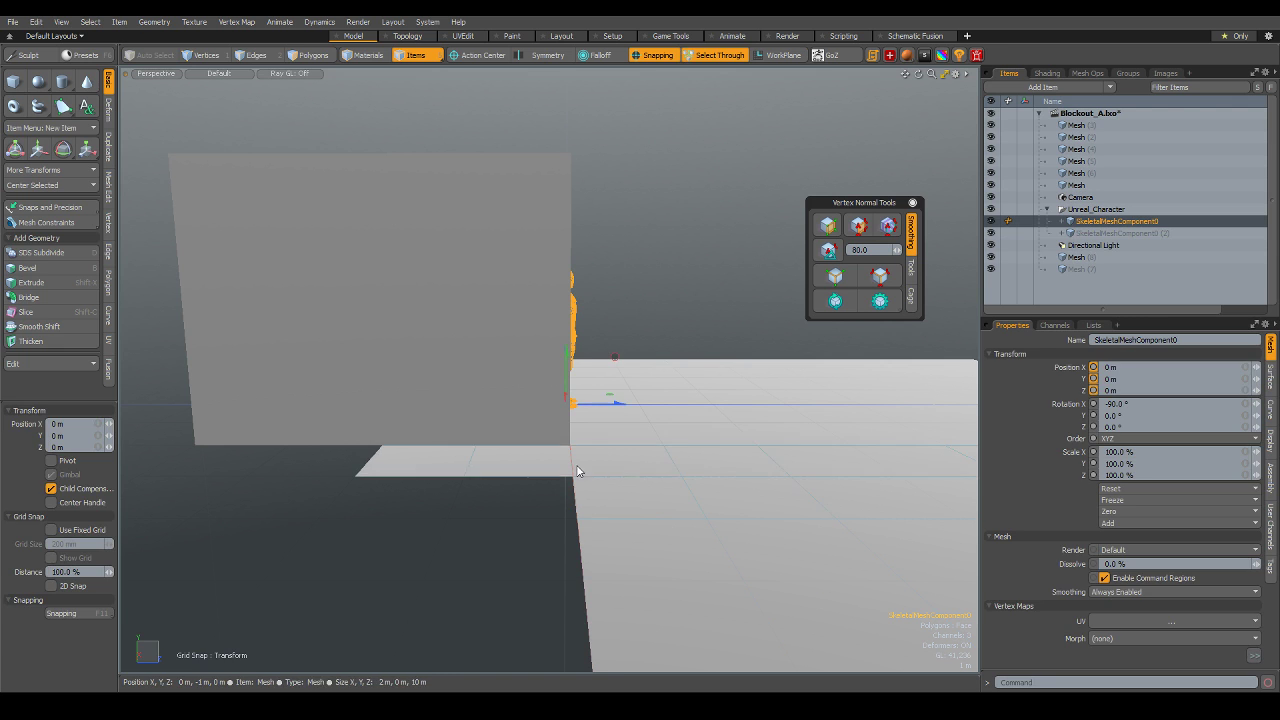
pyautogui.moveTo(613, 400)
pyautogui.mouseDown()
pyautogui.moveTo(705, 440)
pyautogui.moveTo(666, 534)
pyautogui.moveTo(652, 463)
pyautogui.moveTo(617, 486)
pyautogui.moveTo(777, 437)
pyautogui.mouseUp()
pyautogui.click(666, 534)
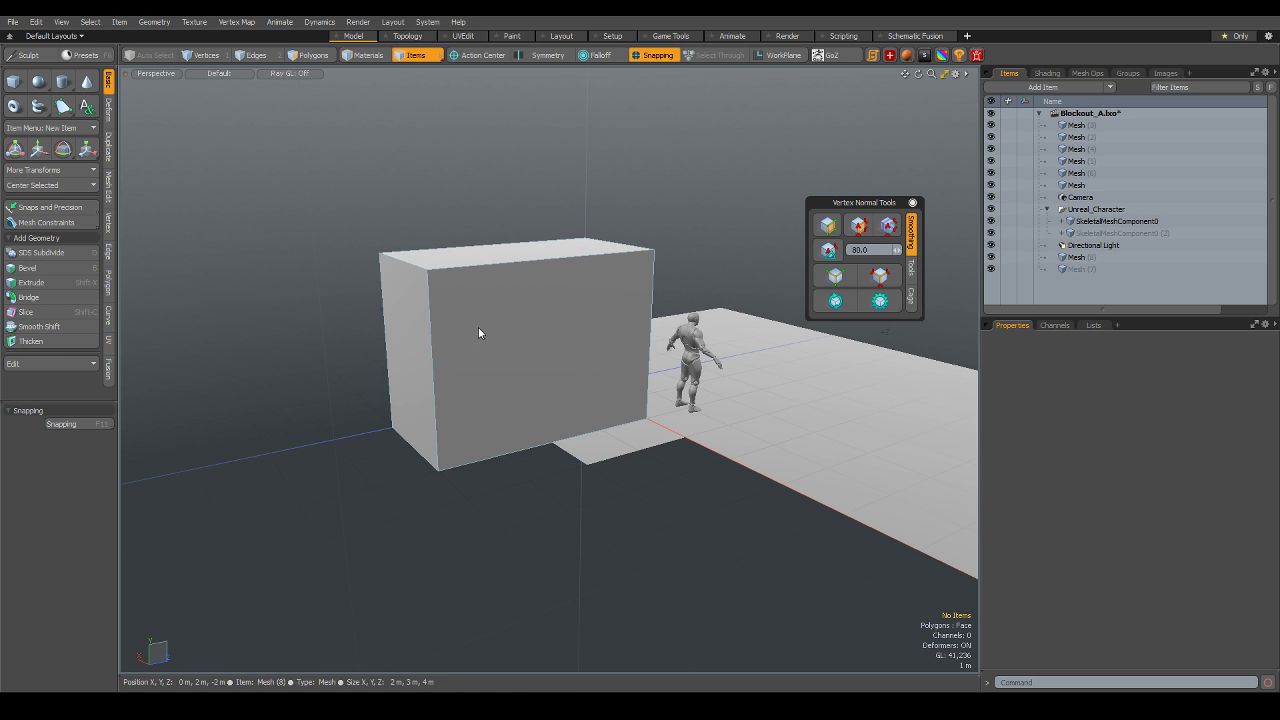
pyautogui.moveTo(731, 506)
pyautogui.keyDown('alt'); pyautogui.mouseDown()
pyautogui.moveTo(637, 531)
pyautogui.moveTo(591, 471)
pyautogui.moveTo(629, 503)
pyautogui.moveTo(743, 494)
pyautogui.moveTo(752, 522)
pyautogui.mouseUp(); pyautogui.keyUp('alt')
pyautogui.scroll(-3, 752, 522)
pyautogui.moveTo(791, 600)
pyautogui.keyDown('alt'); pyautogui.mouseDown()
pyautogui.moveTo(709, 543)
pyautogui.moveTo(512, 576)
pyautogui.mouseUp(); pyautogui.keyUp('alt')
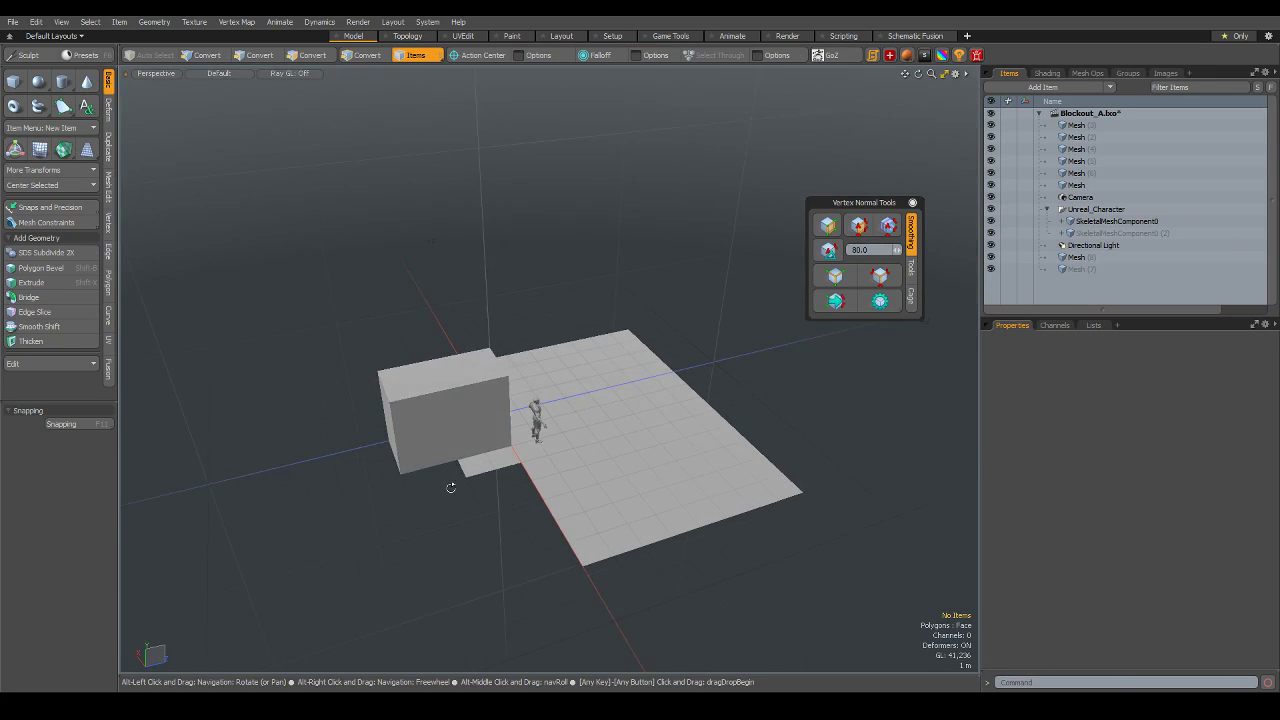
# - Drag the box's left end face further out so the wall runs much longer
pyautogui.keyDown('alt'); pyautogui.moveTo(421, 486); pyautogui.dragTo(512, 520); pyautogui.keyUp('alt')
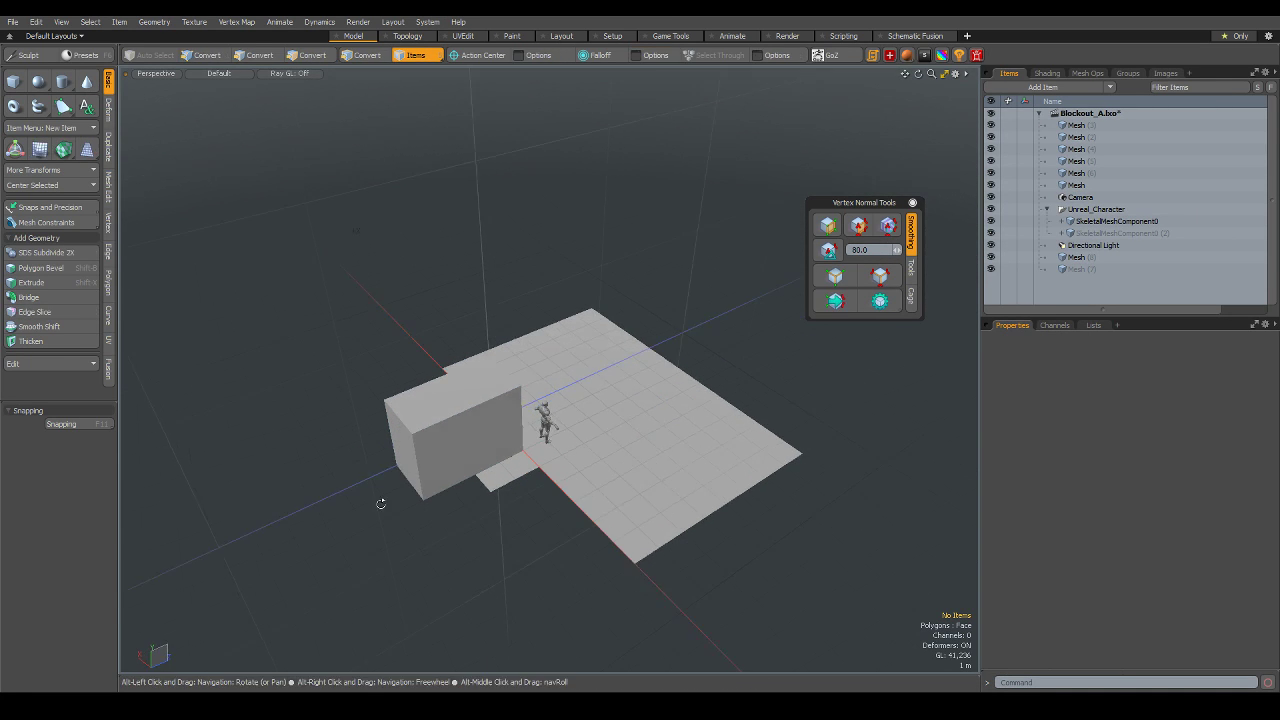
pyautogui.click(452, 442)
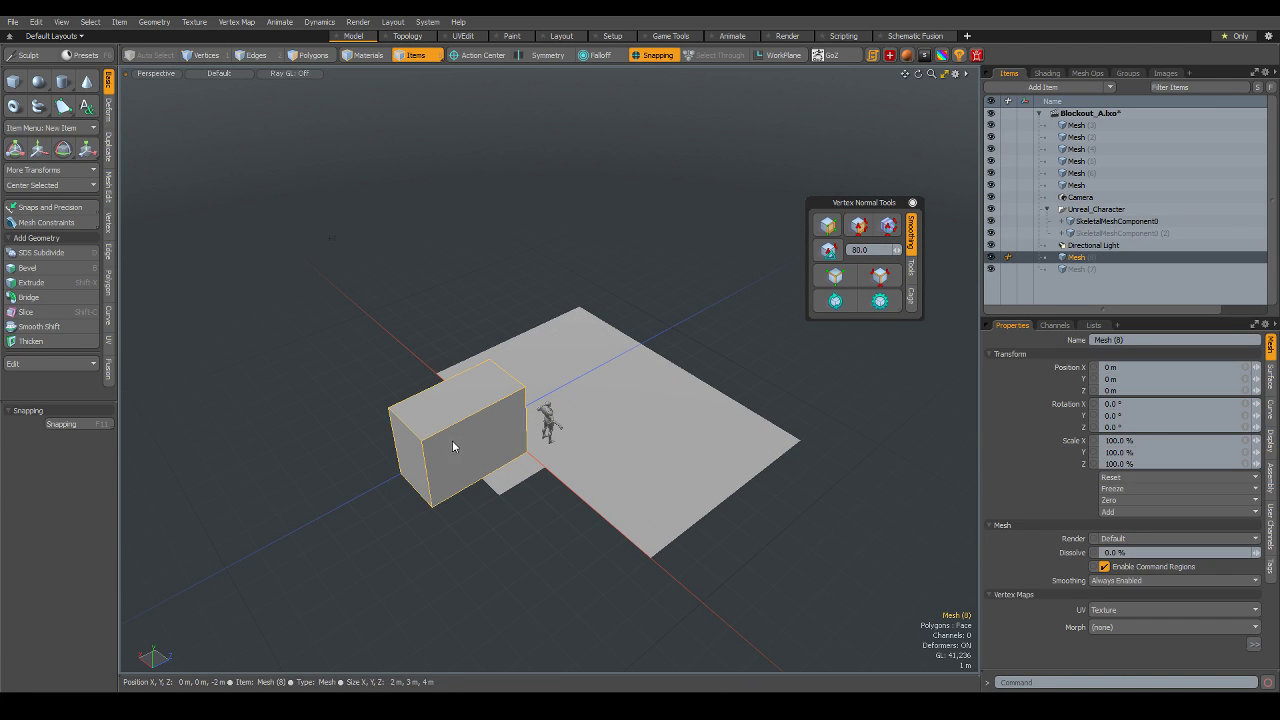
pyautogui.press('3')
pyautogui.click(401, 450)
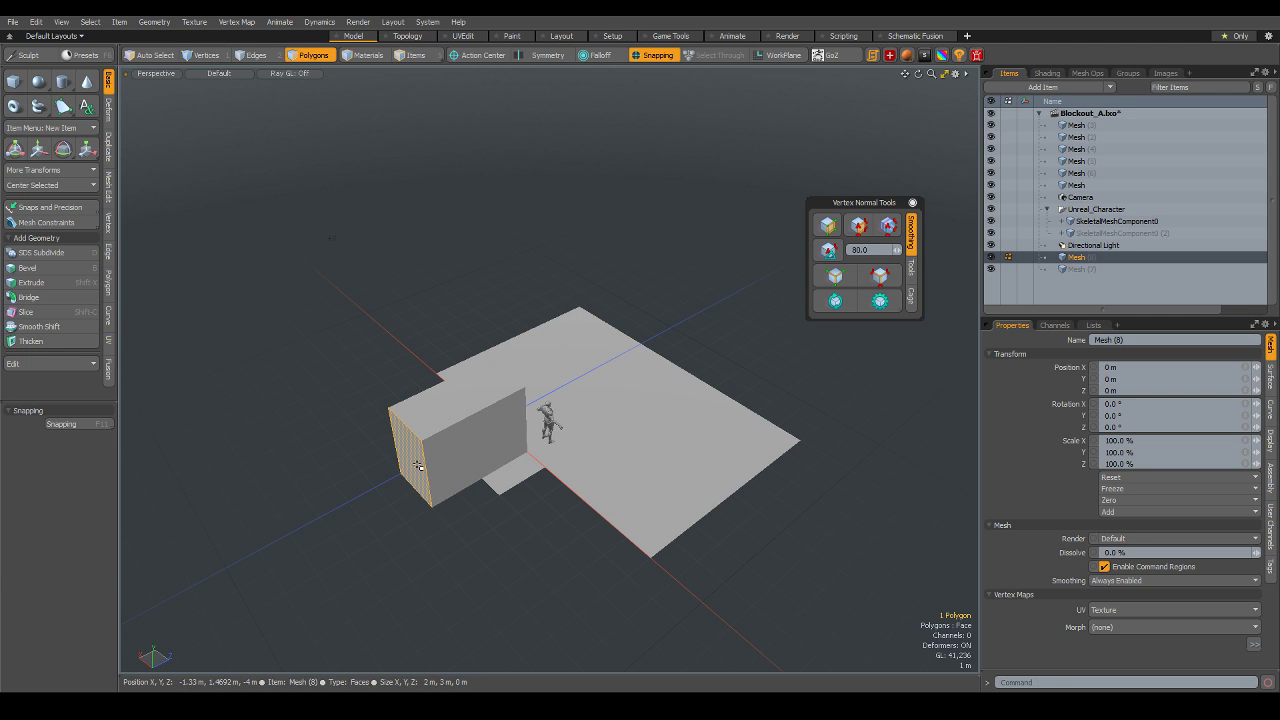
pyautogui.press('w')
pyautogui.moveTo(438, 440); pyautogui.dragTo(435, 505)
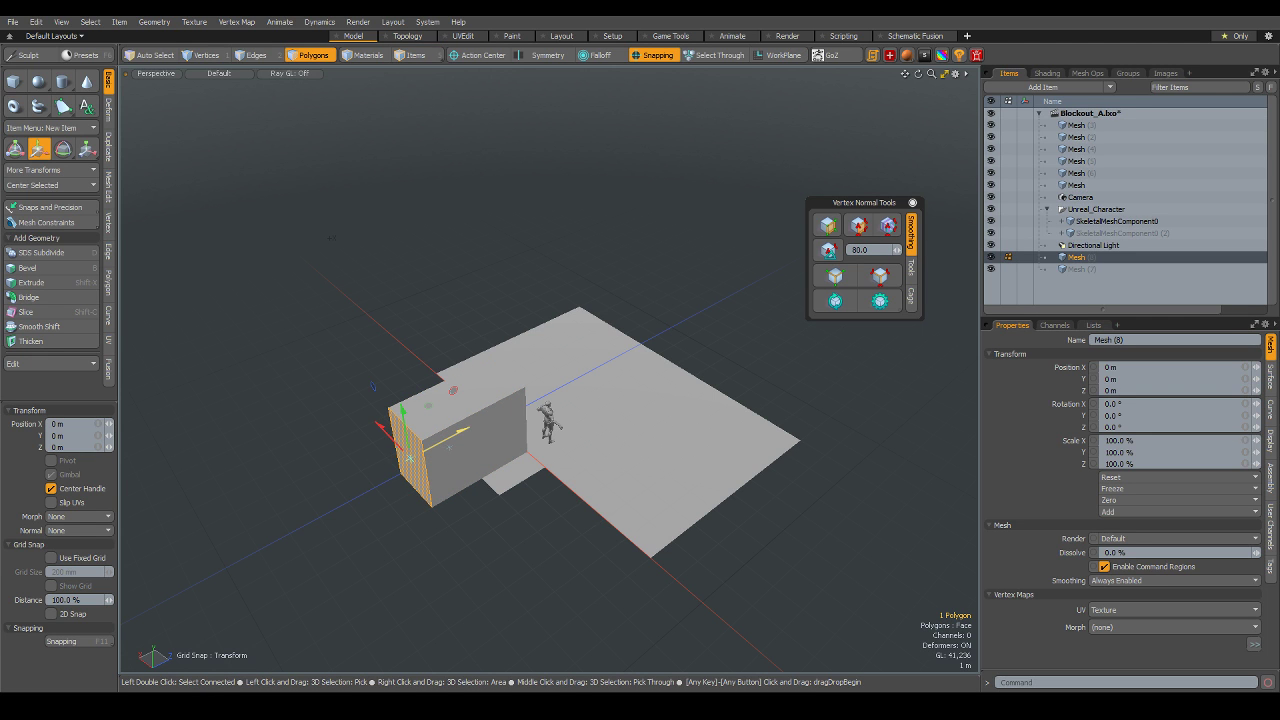
pyautogui.press('q')
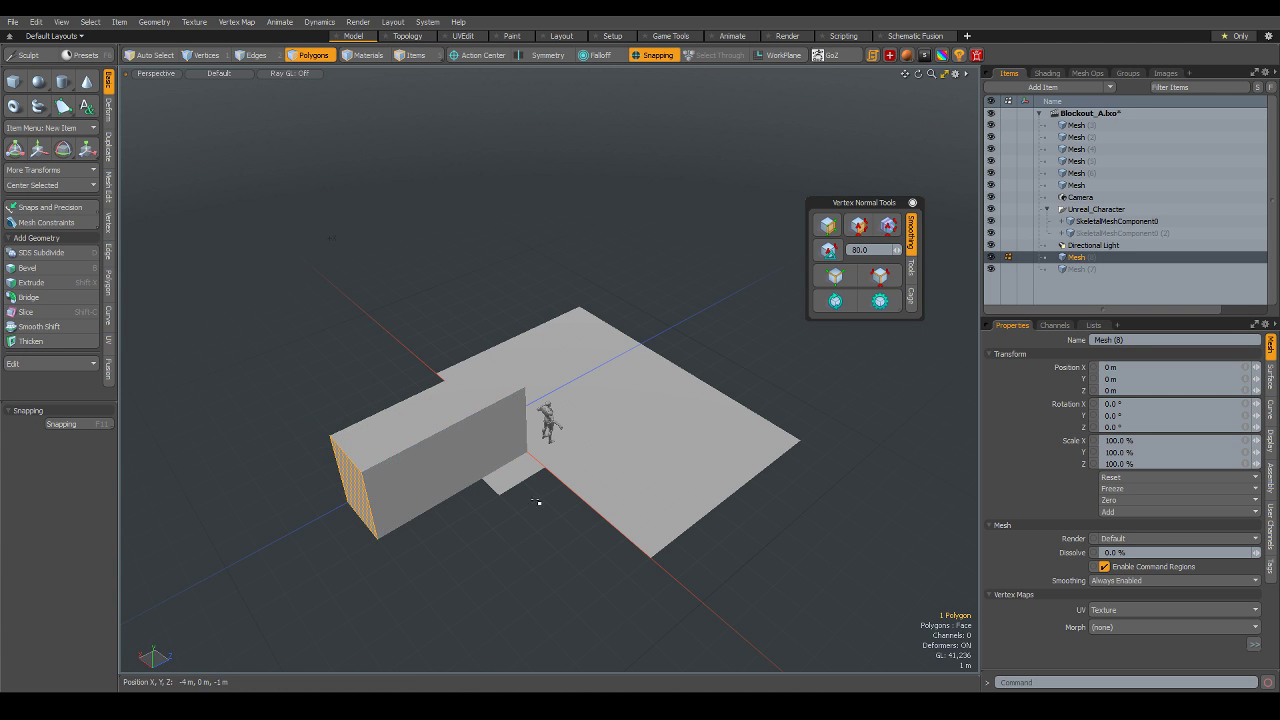
# - Switch back to Items mode and select a floor plate mesh
pyautogui.moveTo(534, 505)
pyautogui.keyDown('alt'); pyautogui.mouseDown()
pyautogui.moveTo(524, 489)
pyautogui.moveTo(481, 490)
pyautogui.mouseUp(); pyautogui.keyUp('alt')
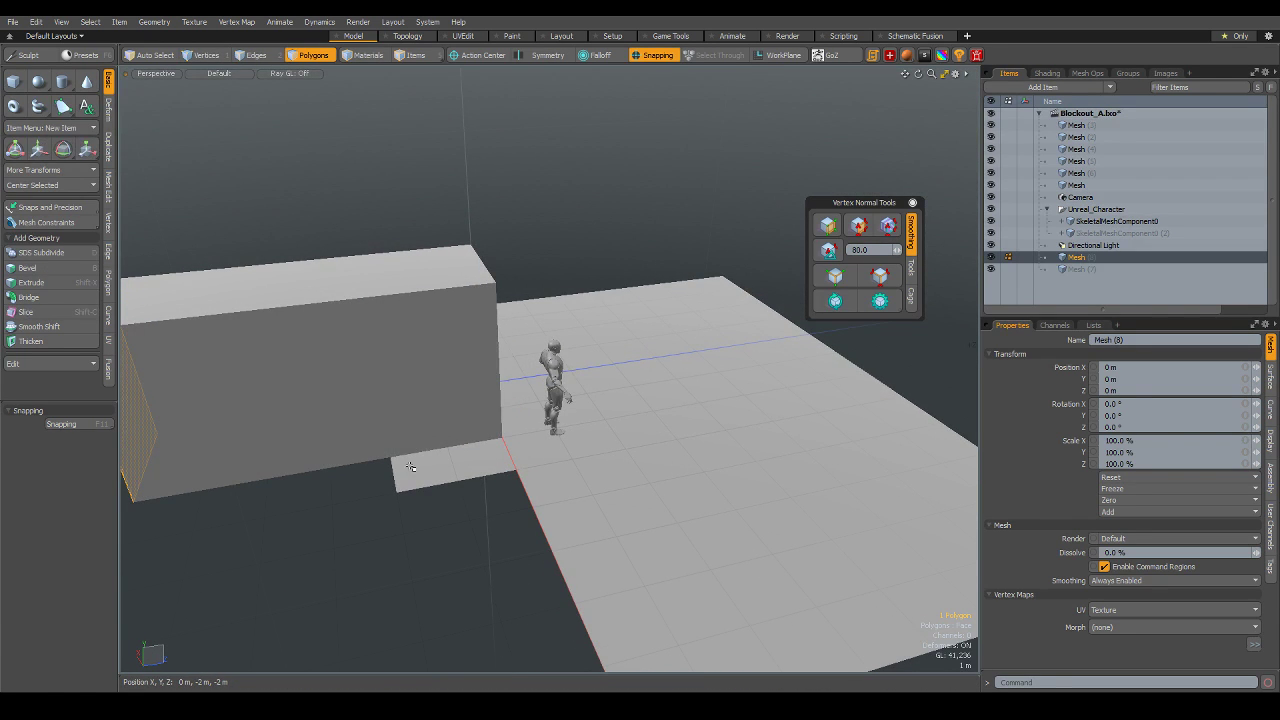
pyautogui.moveTo(357, 537)
pyautogui.keyDown('alt'); pyautogui.mouseDown()
pyautogui.moveTo(343, 546)
pyautogui.moveTo(414, 468)
pyautogui.mouseUp(); pyautogui.keyUp('alt')
pyautogui.scroll(-5, 400, 500)
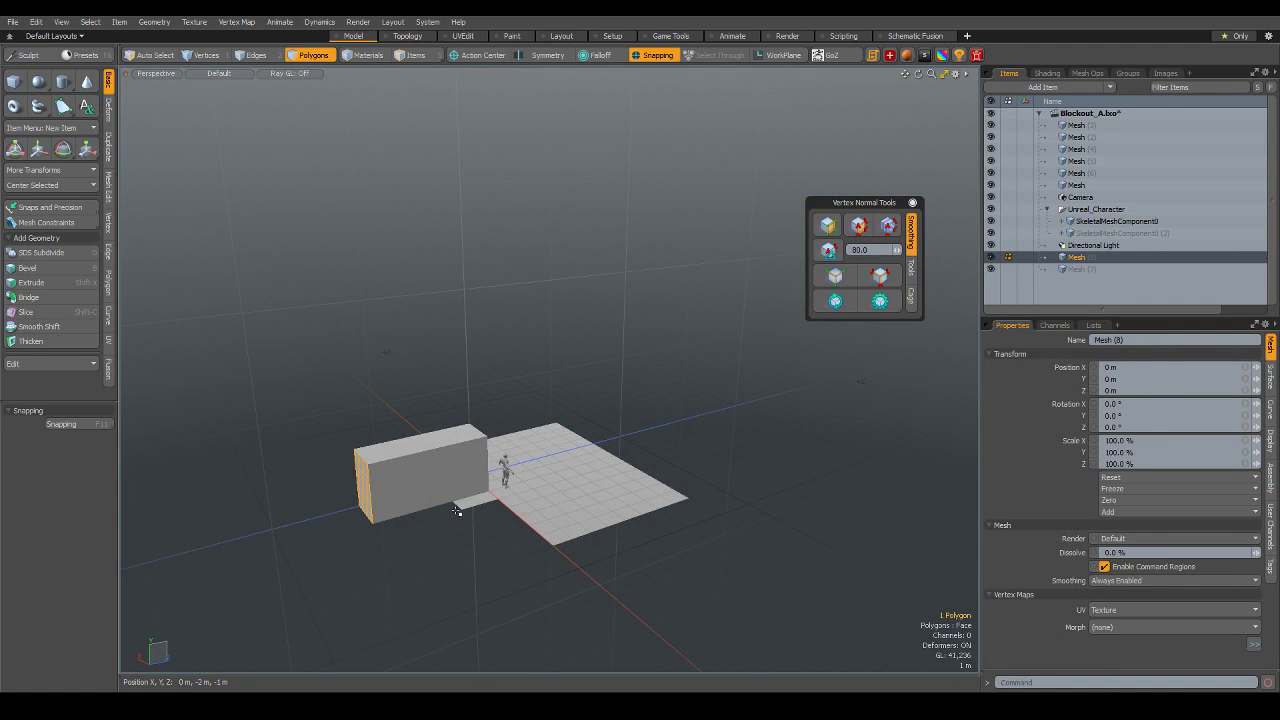
pyautogui.keyDown('alt'); pyautogui.moveTo(458, 512); pyautogui.dragTo(466, 560); pyautogui.keyUp('alt')
pyautogui.scroll(2, 508, 495)
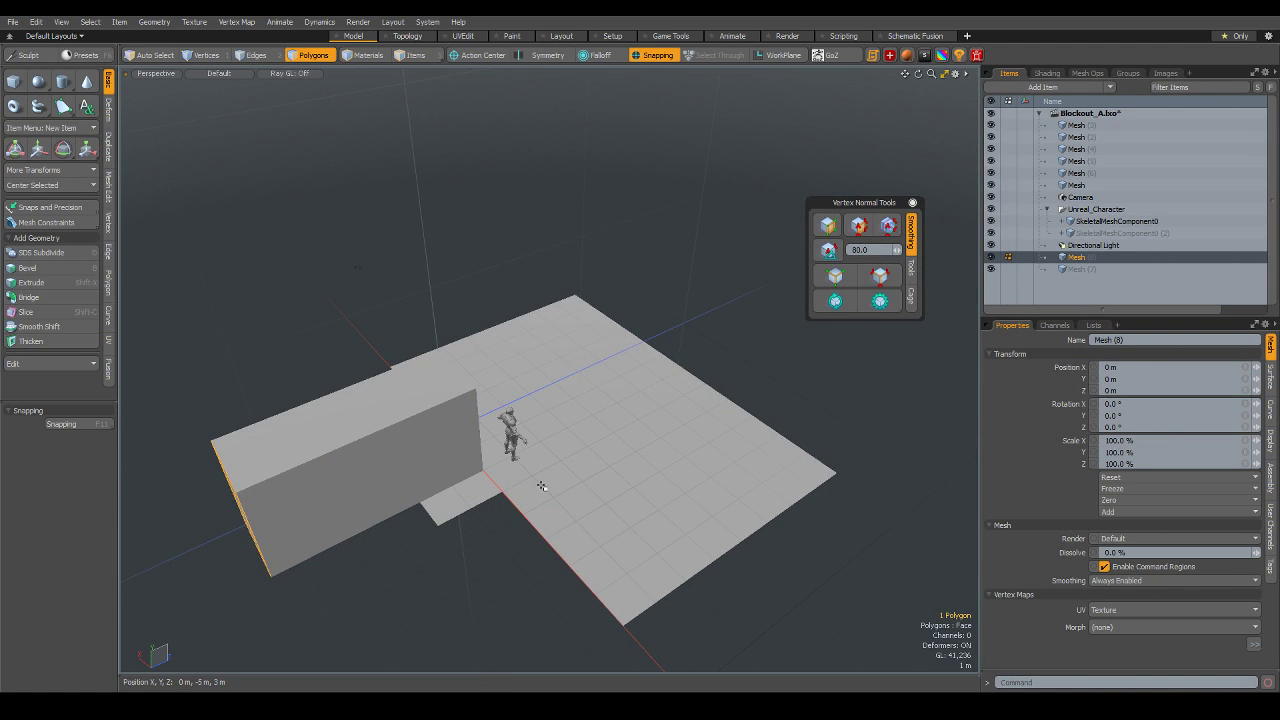
pyautogui.press('5')
pyautogui.click(572, 533)
pyautogui.moveTo(649, 455)
pyautogui.keyDown('alt'); pyautogui.mouseDown()
pyautogui.moveTo(395, 421)
pyautogui.moveTo(648, 393)
pyautogui.mouseUp(); pyautogui.keyUp('alt')
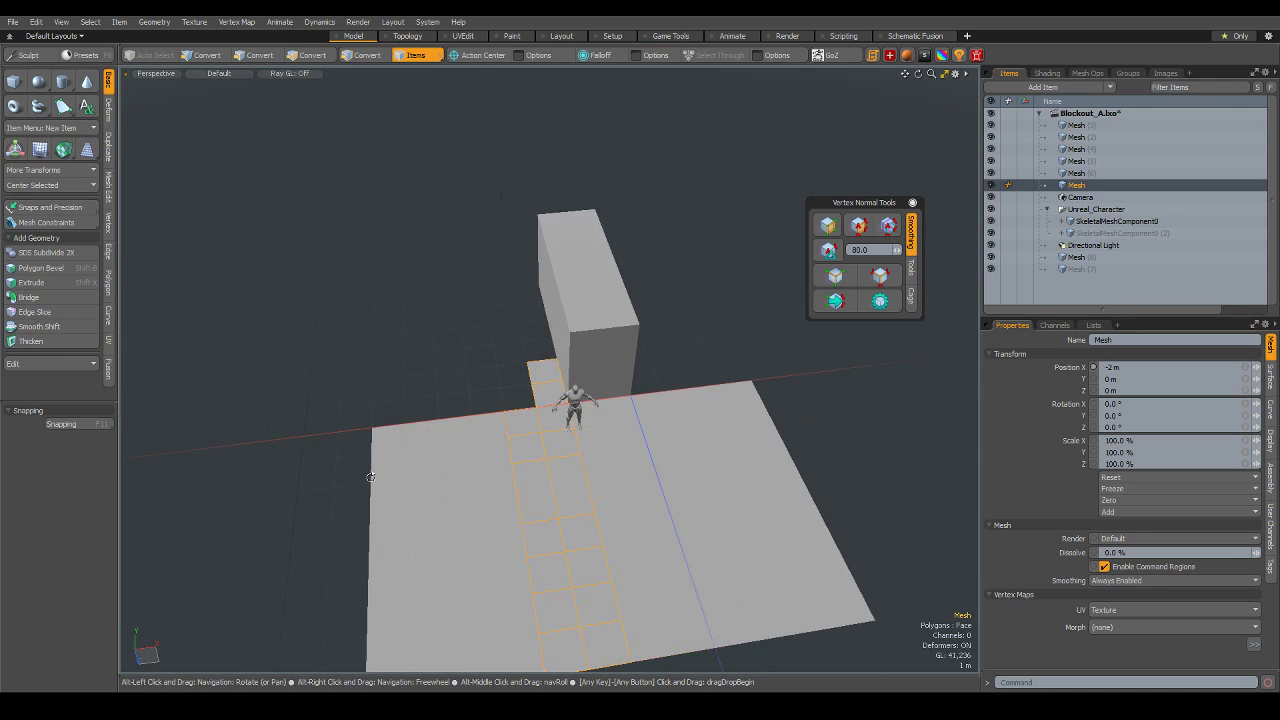
# - Add all the remaining floor plates and the box to the selection
pyautogui.scroll(-2, 648, 393)
pyautogui.scroll(-2, 685, 417)
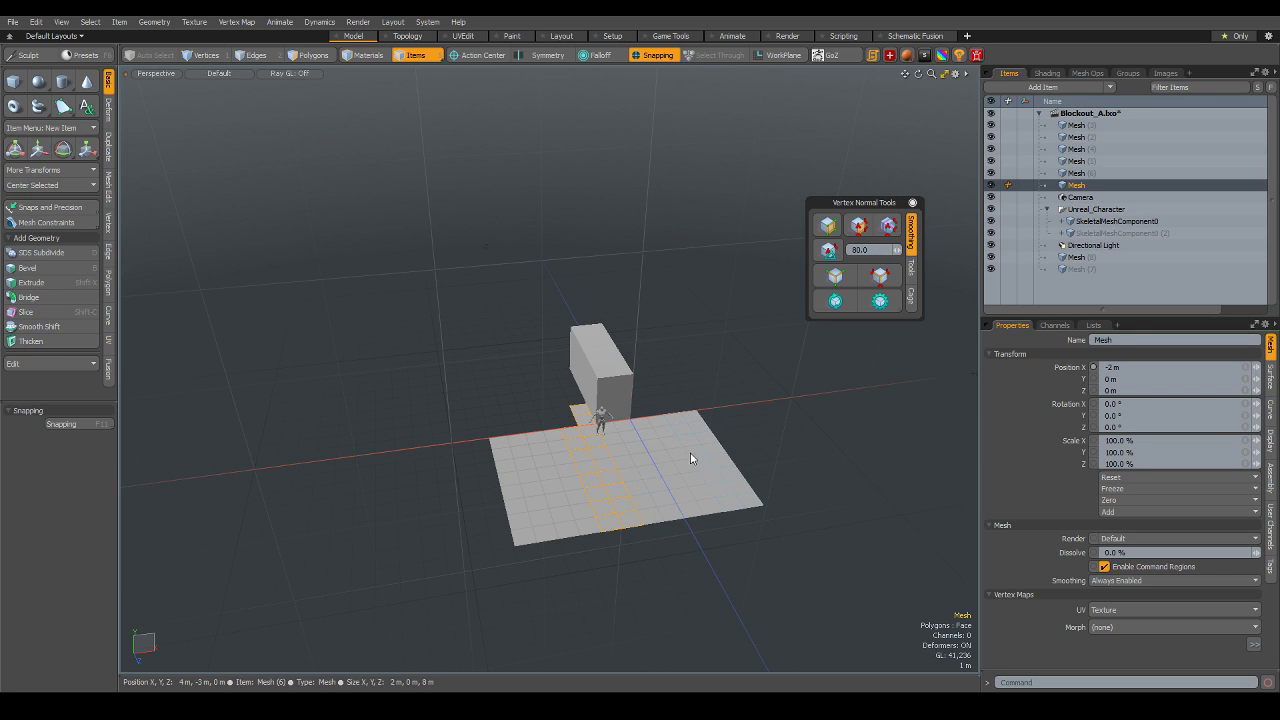
pyautogui.keyDown('shift'); pyautogui.click(665, 468); pyautogui.keyUp('shift')
pyautogui.keyDown('shift'); pyautogui.click(595, 488); pyautogui.keyUp('shift')
pyautogui.keyDown('shift'); pyautogui.click(528, 495); pyautogui.keyUp('shift')
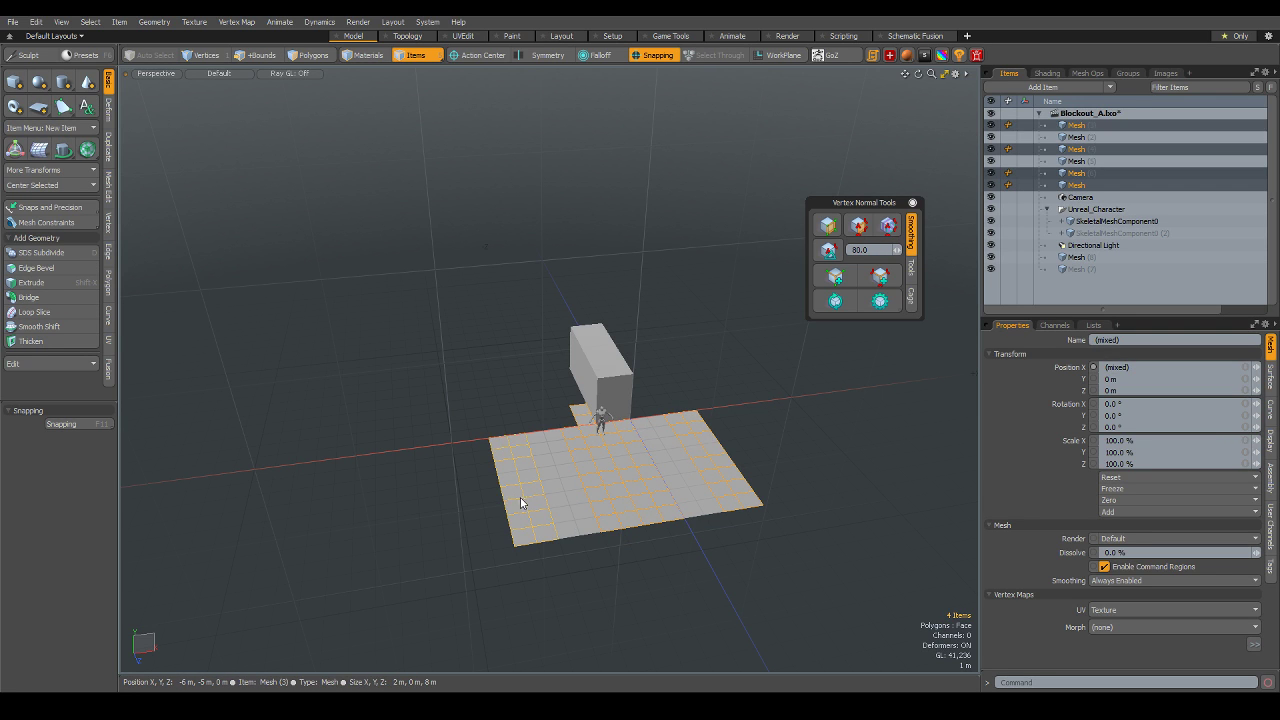
pyautogui.keyDown('shift'); pyautogui.click(678, 479); pyautogui.keyUp('shift')
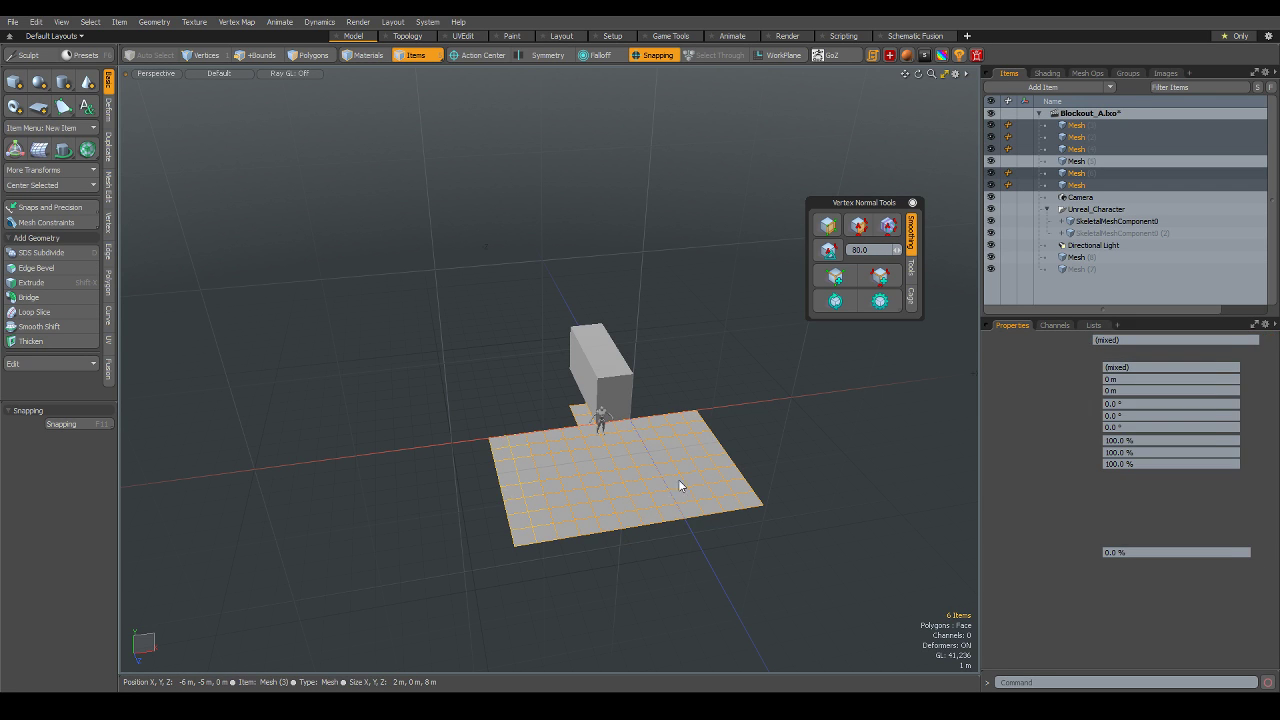
pyautogui.keyDown('shift'); pyautogui.click(608, 364); pyautogui.keyUp('shift')
pyautogui.scroll(2, 786, 476)
# - With Action Center set to Automatic, slide the selection 4 m along negative X
pyautogui.press('w')
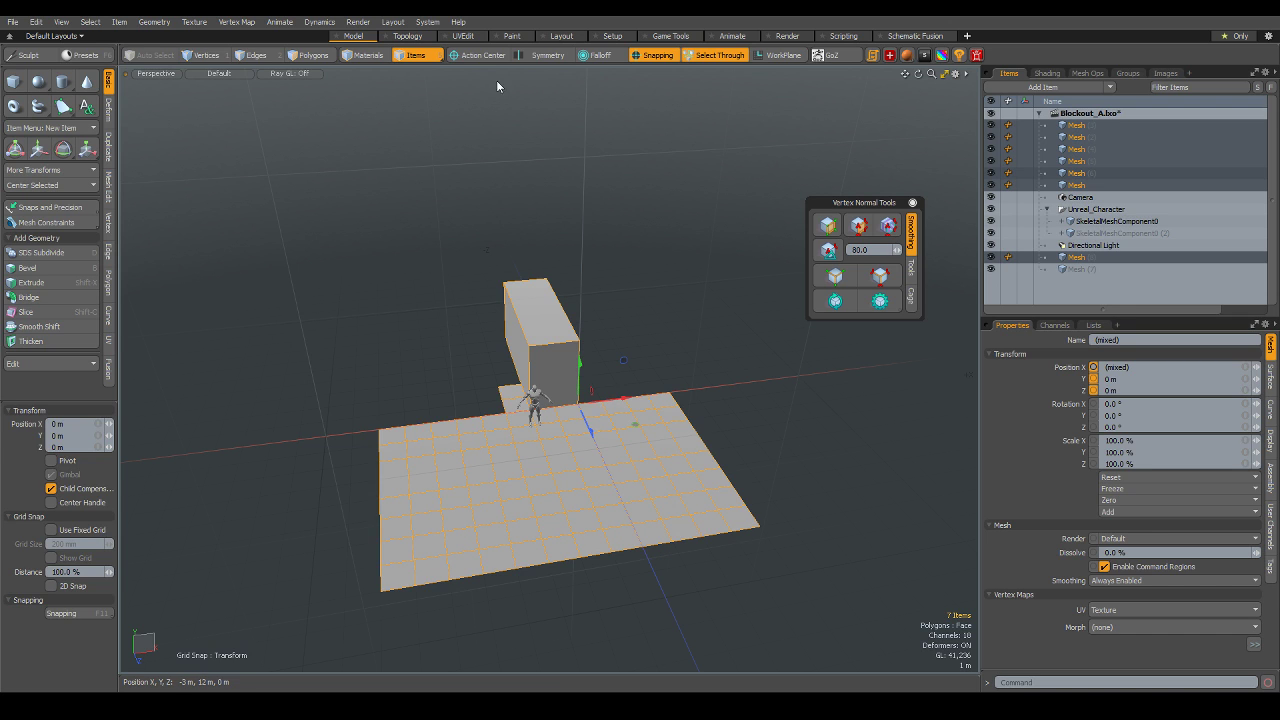
pyautogui.click(482, 56)
pyautogui.click(472, 82)
pyautogui.click(677, 400)
pyautogui.moveTo(705, 395)
pyautogui.mouseDown()
pyautogui.moveTo(567, 410)
pyautogui.moveTo(542, 427)
pyautogui.mouseUp()
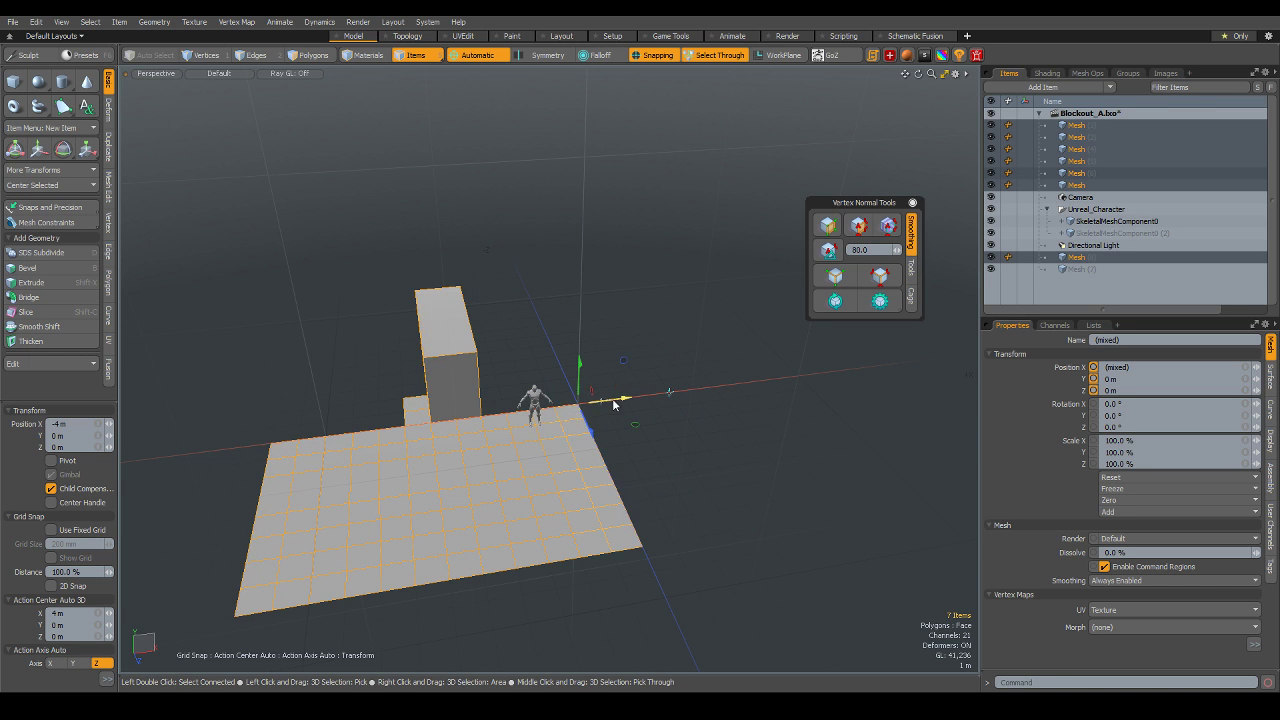
pyautogui.keyDown('alt'); pyautogui.moveTo(617, 405); pyautogui.dragTo(838, 543); pyautogui.keyUp('alt')
pyautogui.click(838, 543)
pyautogui.moveTo(686, 523)
pyautogui.keyDown('alt'); pyautogui.mouseDown()
pyautogui.moveTo(505, 452)
pyautogui.moveTo(696, 454)
pyautogui.mouseUp(); pyautogui.keyUp('alt')
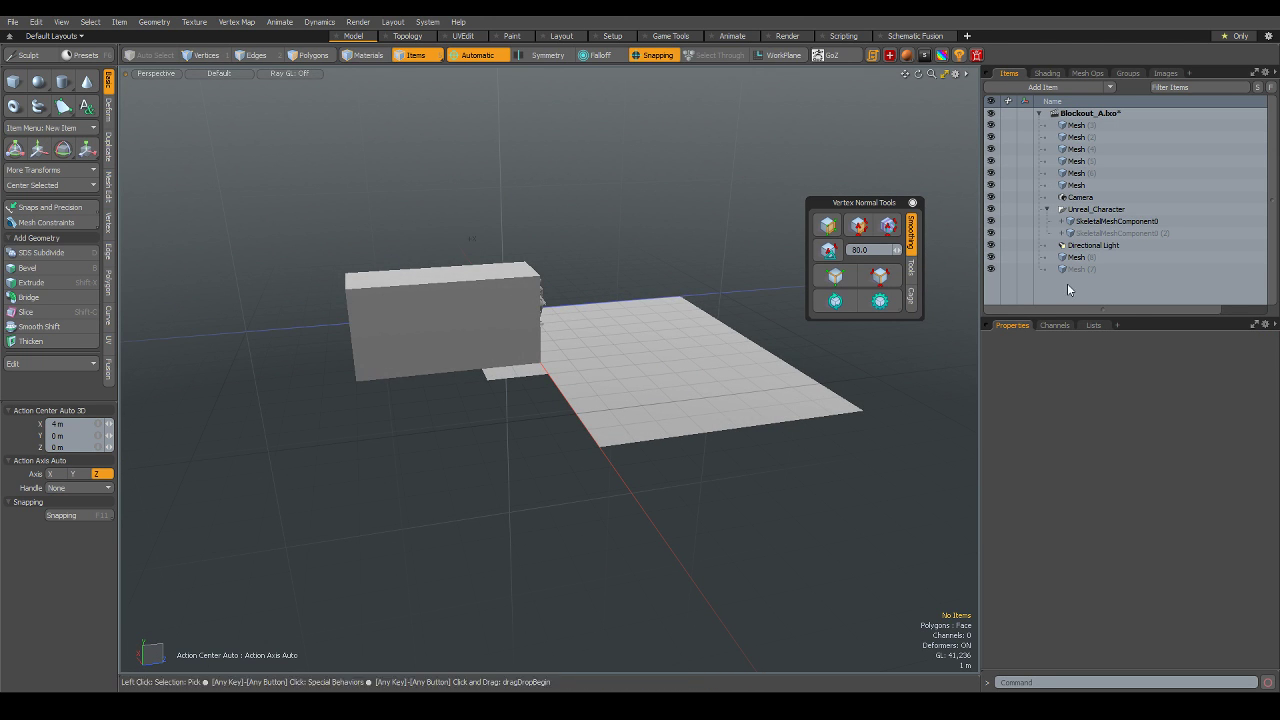
pyautogui.moveTo(471, 279)
pyautogui.keyDown('alt'); pyautogui.mouseDown()
pyautogui.moveTo(555, 359)
pyautogui.moveTo(660, 251)
pyautogui.mouseUp(); pyautogui.keyUp('alt')
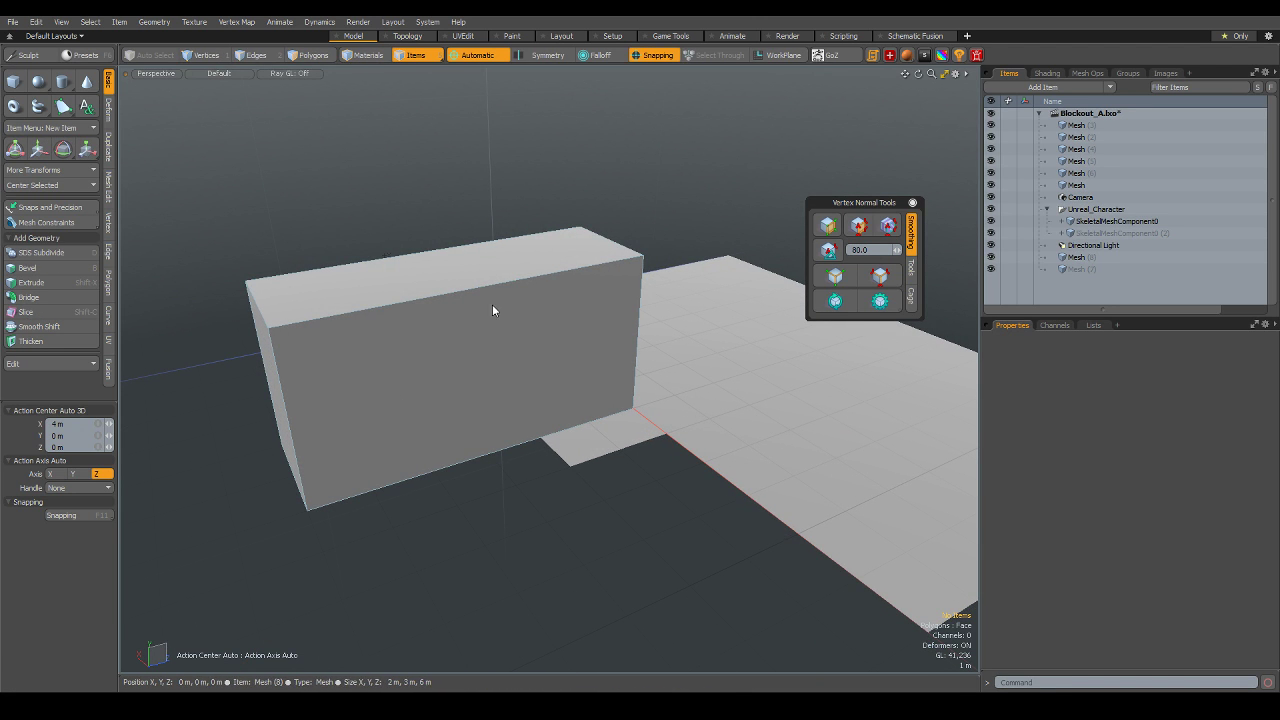
# - Select the box's top face and start raising it with the Move tool
pyautogui.press('3')
pyautogui.click(469, 268)
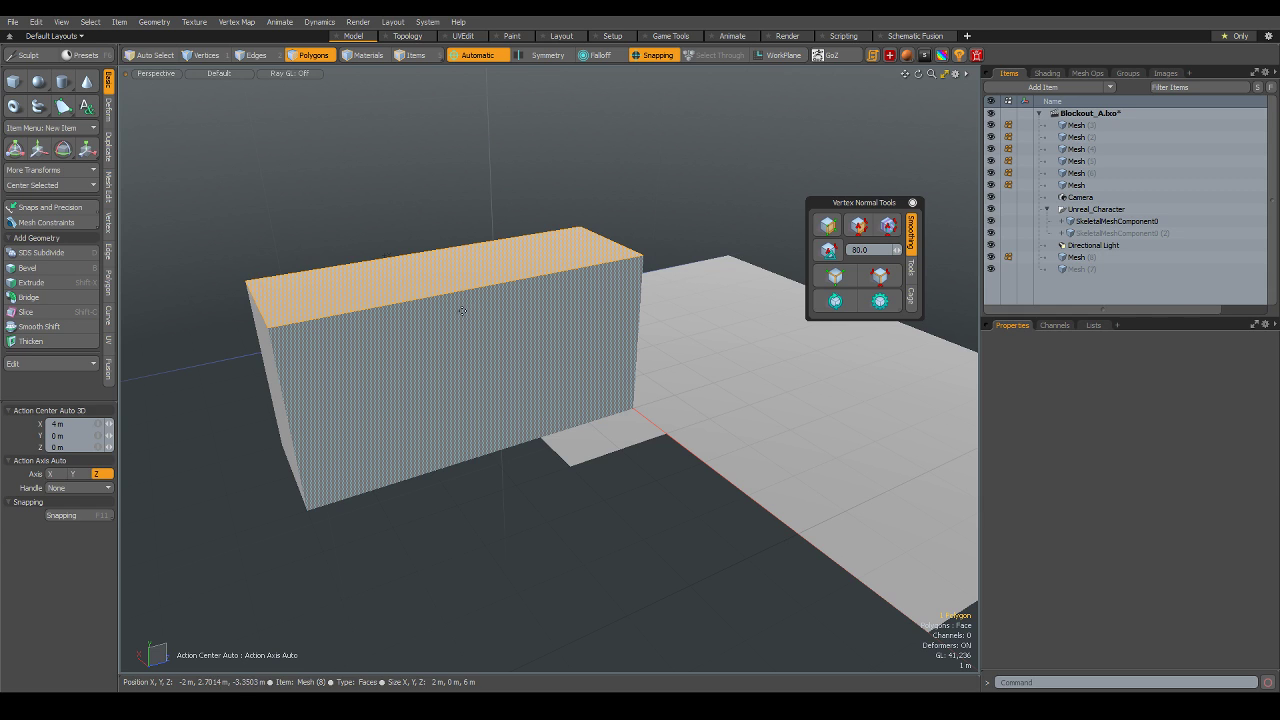
pyautogui.press('w')
pyautogui.moveTo(456, 252)
pyautogui.mouseDown()
pyautogui.moveTo(457, 352)
pyautogui.moveTo(466, 215)
pyautogui.mouseUp()
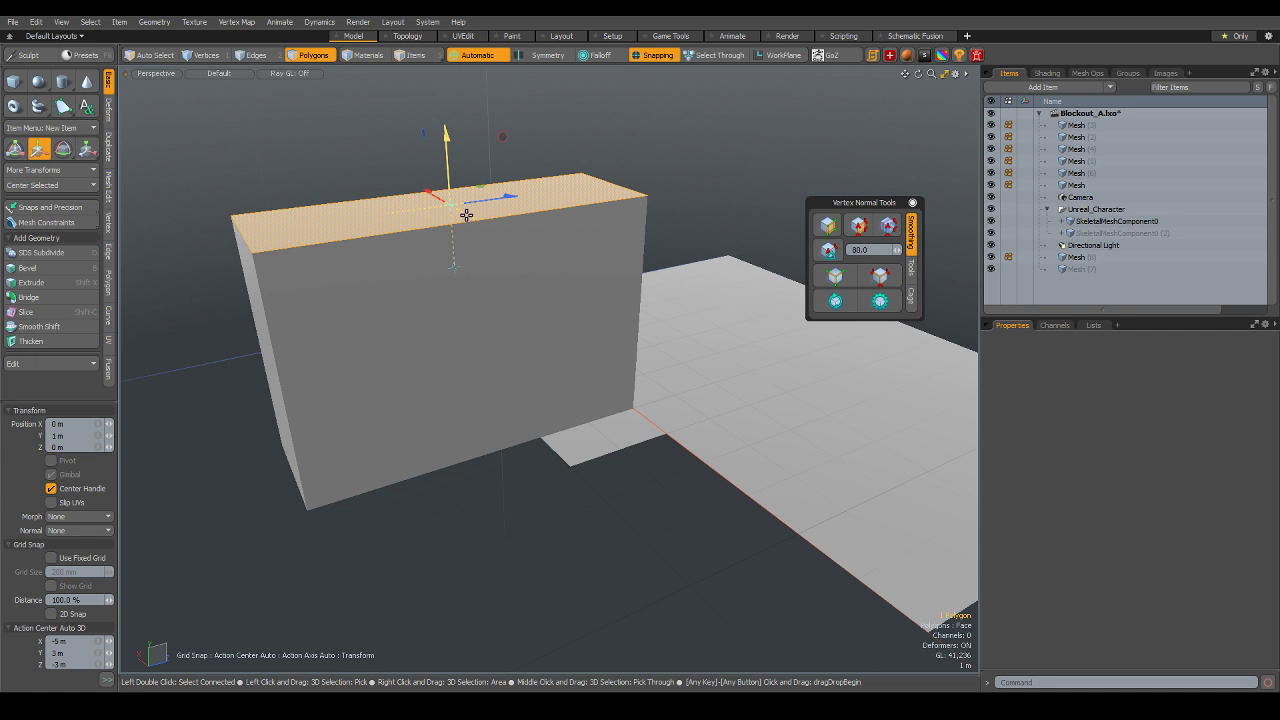
pyautogui.moveTo(466, 215); pyautogui.dragTo(492, 80)
pyautogui.scroll(-3, 492, 90)
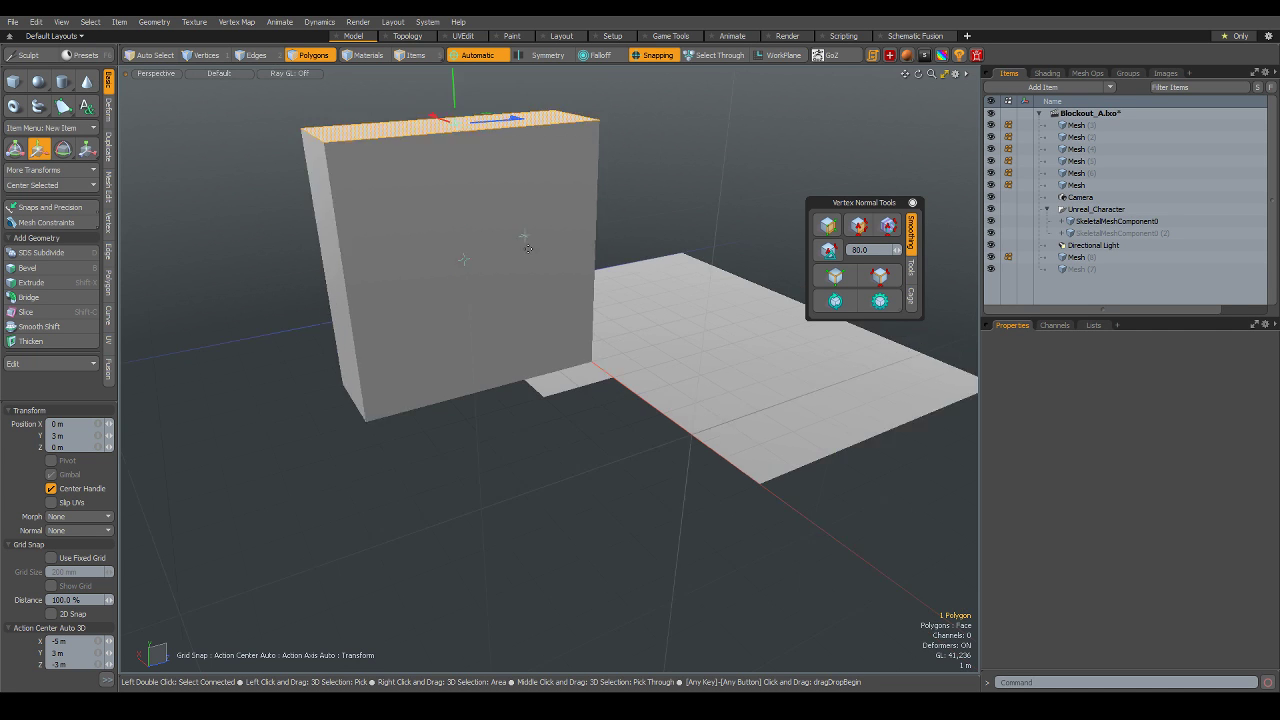
# - Raise the top face until the wall is about 2 × 8 × 6 m, then select the whole mesh
pyautogui.click(470, 130)
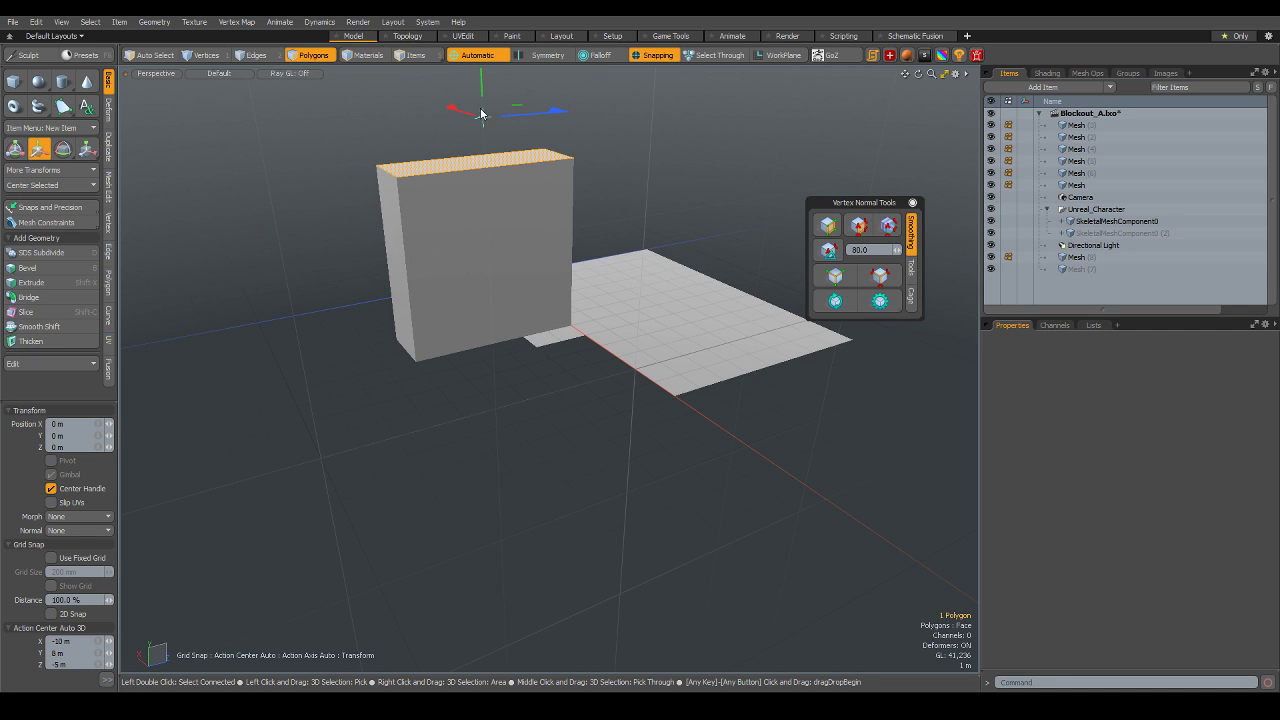
pyautogui.click(575, 160)
pyautogui.scroll(3, 555, 158)
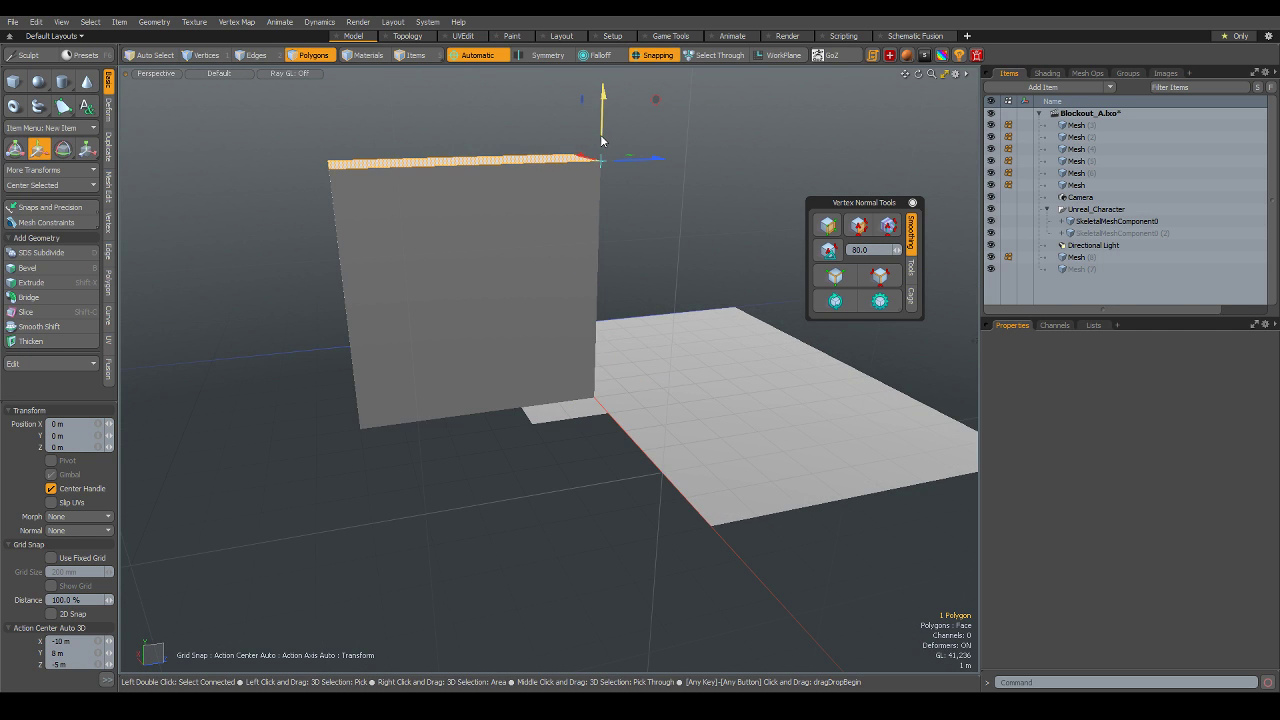
pyautogui.moveTo(598, 142); pyautogui.dragTo(592, 80)
pyautogui.moveTo(590, 220)
pyautogui.keyDown('alt'); pyautogui.mouseDown()
pyautogui.moveTo(516, 266)
pyautogui.moveTo(560, 452)
pyautogui.mouseUp(); pyautogui.keyUp('alt')
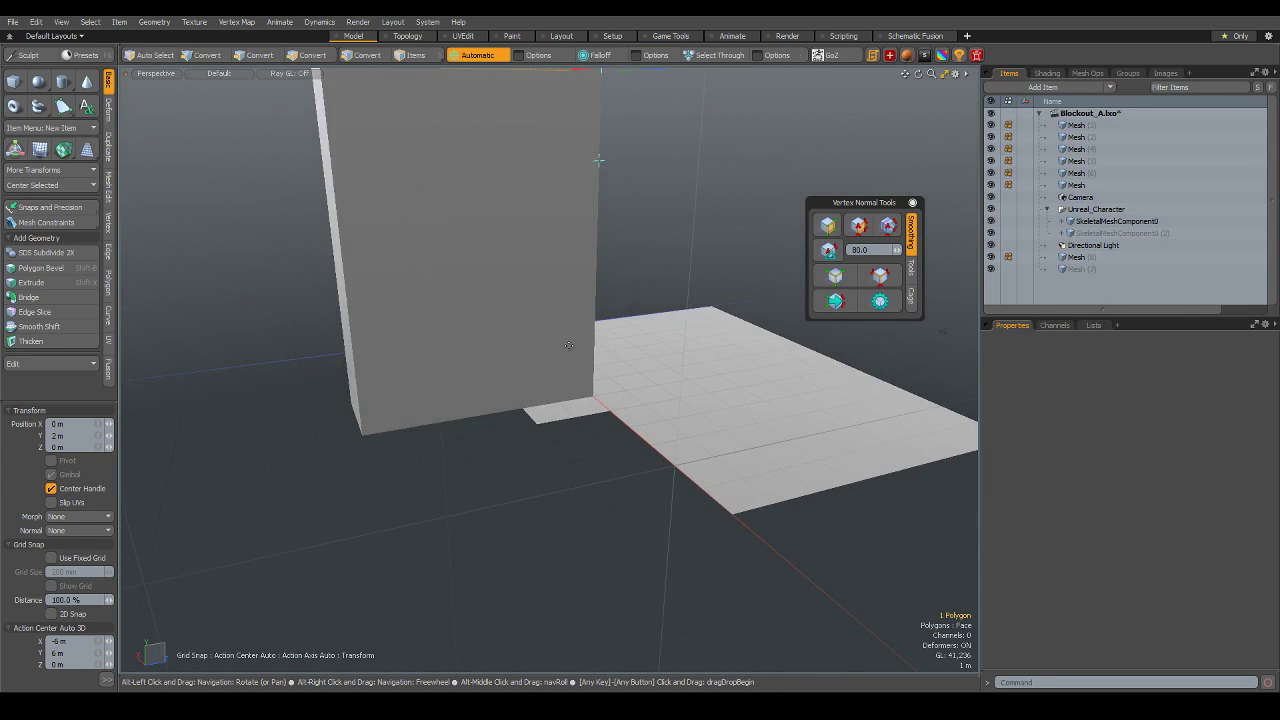
pyautogui.scroll(-3, 560, 452)
pyautogui.scroll(2, 615, 423)
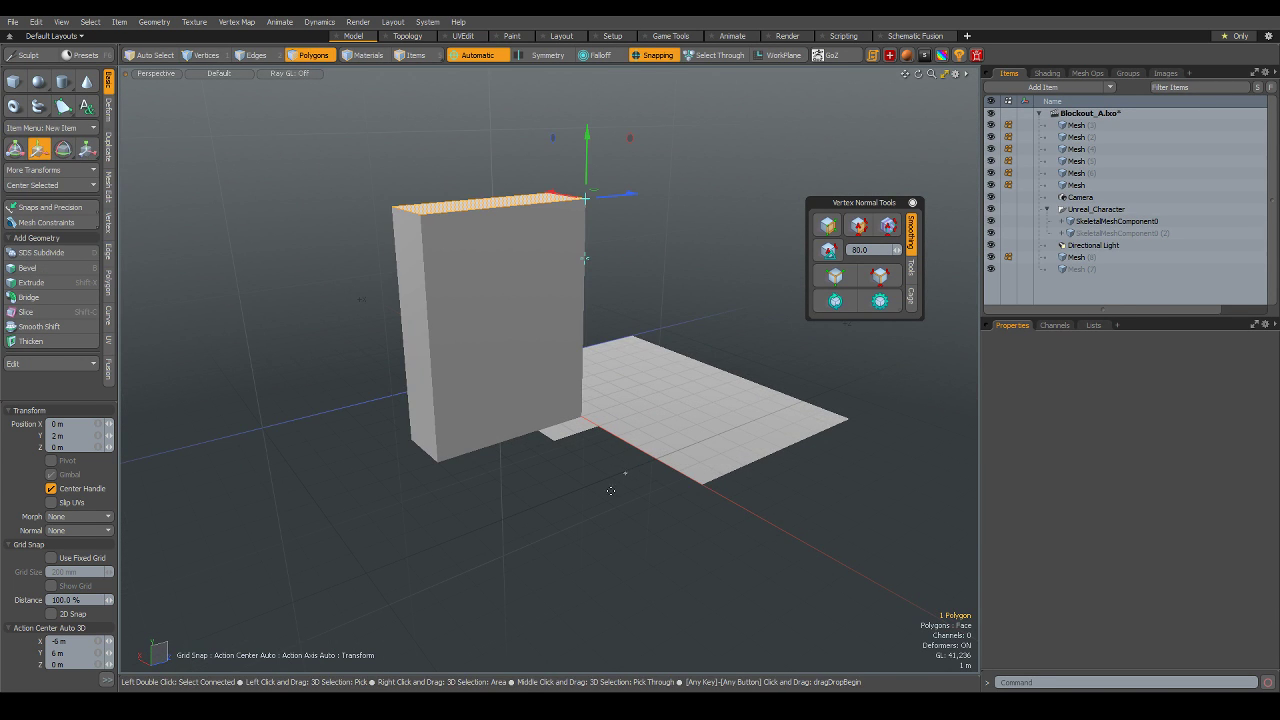
pyautogui.press('5')
pyautogui.click(551, 432)
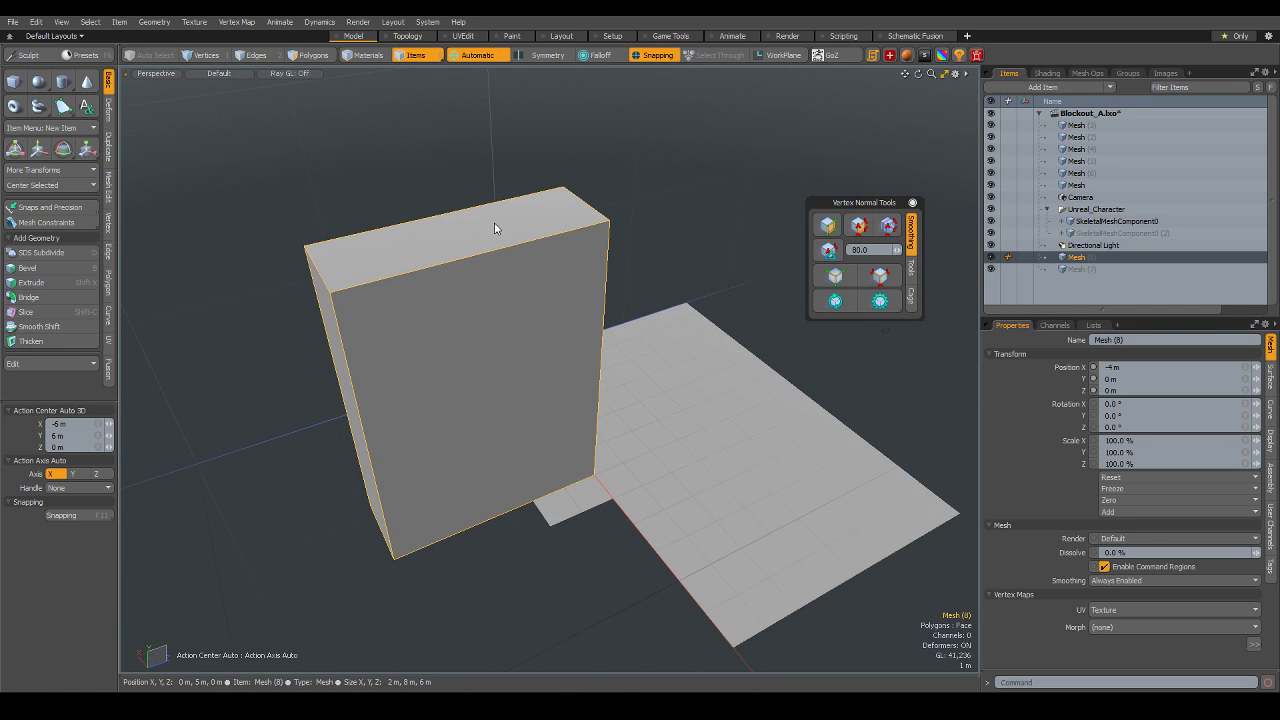
# - Add an edge loop across the wall block's two long top edges, split at the middle
pyautogui.press('2')
pyautogui.moveTo(540, 258); pyautogui.dragTo(423, 203)
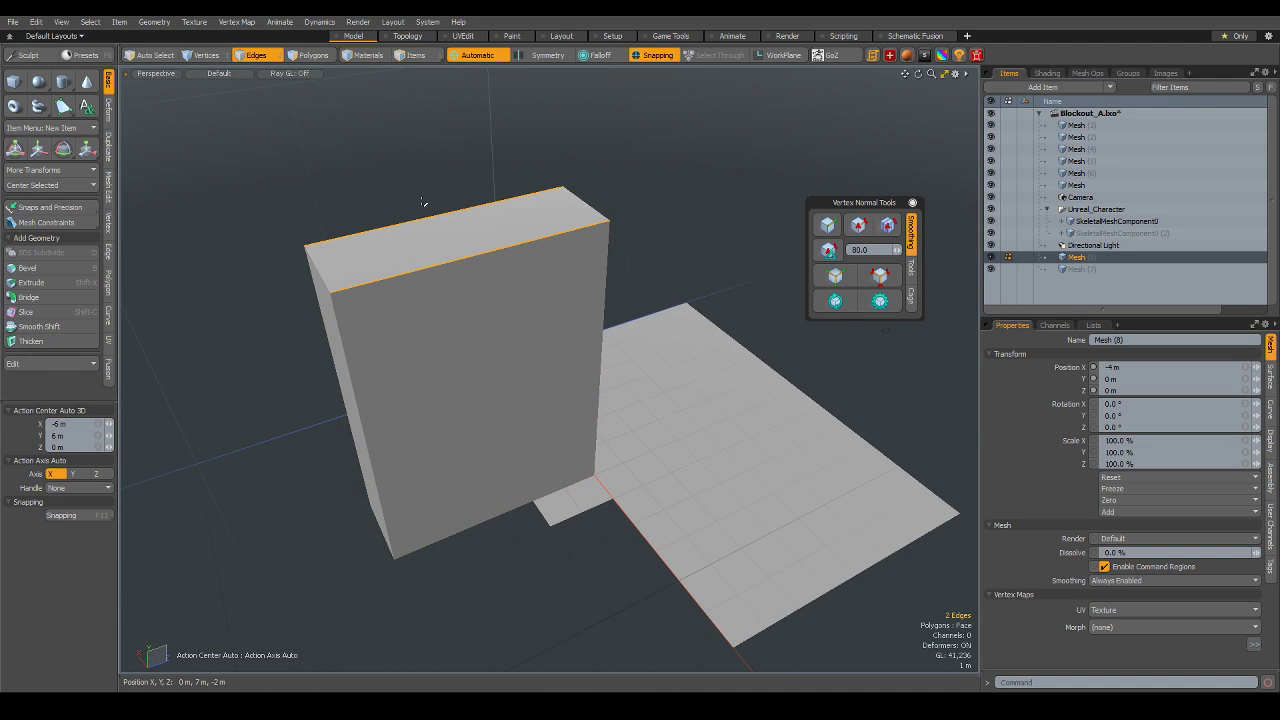
pyautogui.rightClick(456, 287)
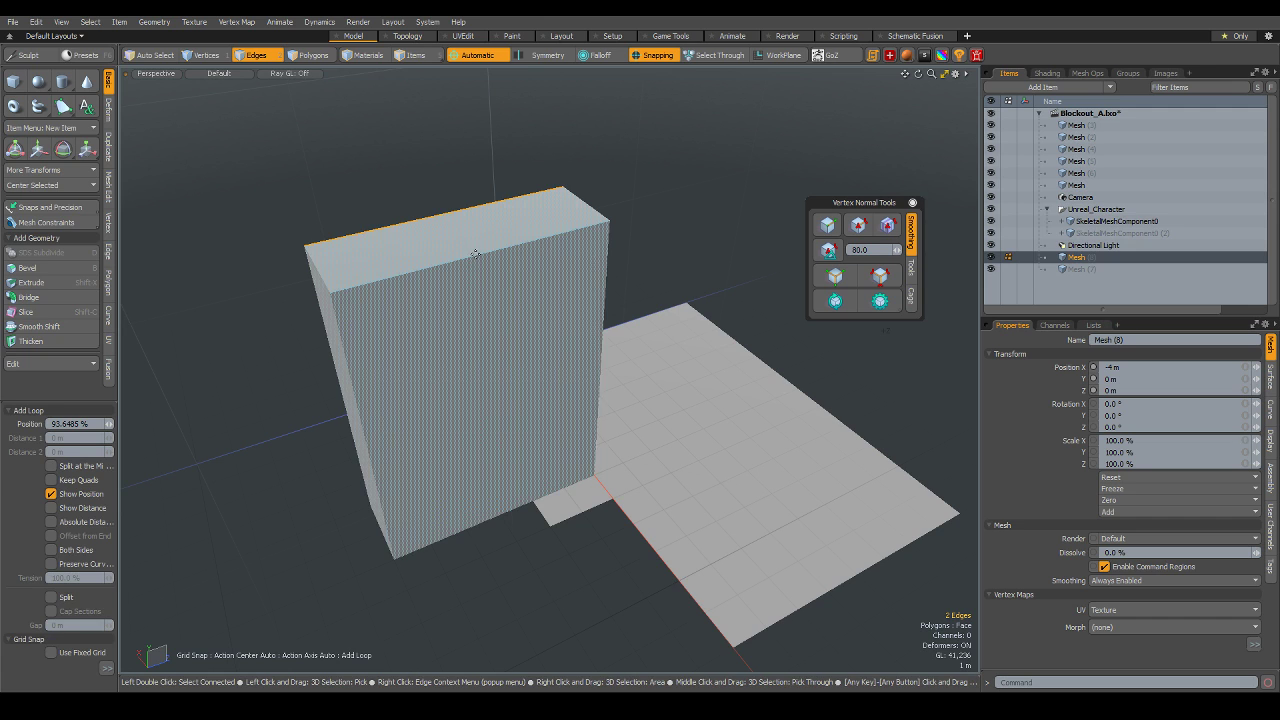
pyautogui.click(467, 258)
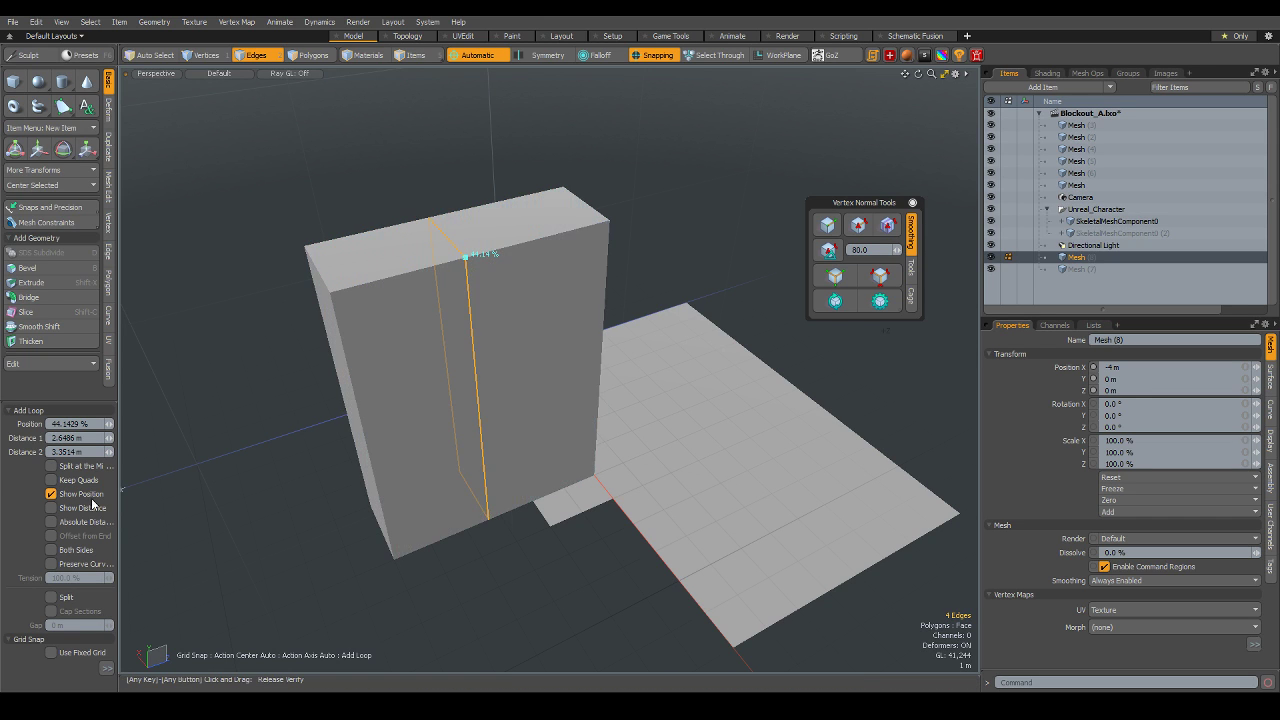
pyautogui.click(51, 466)
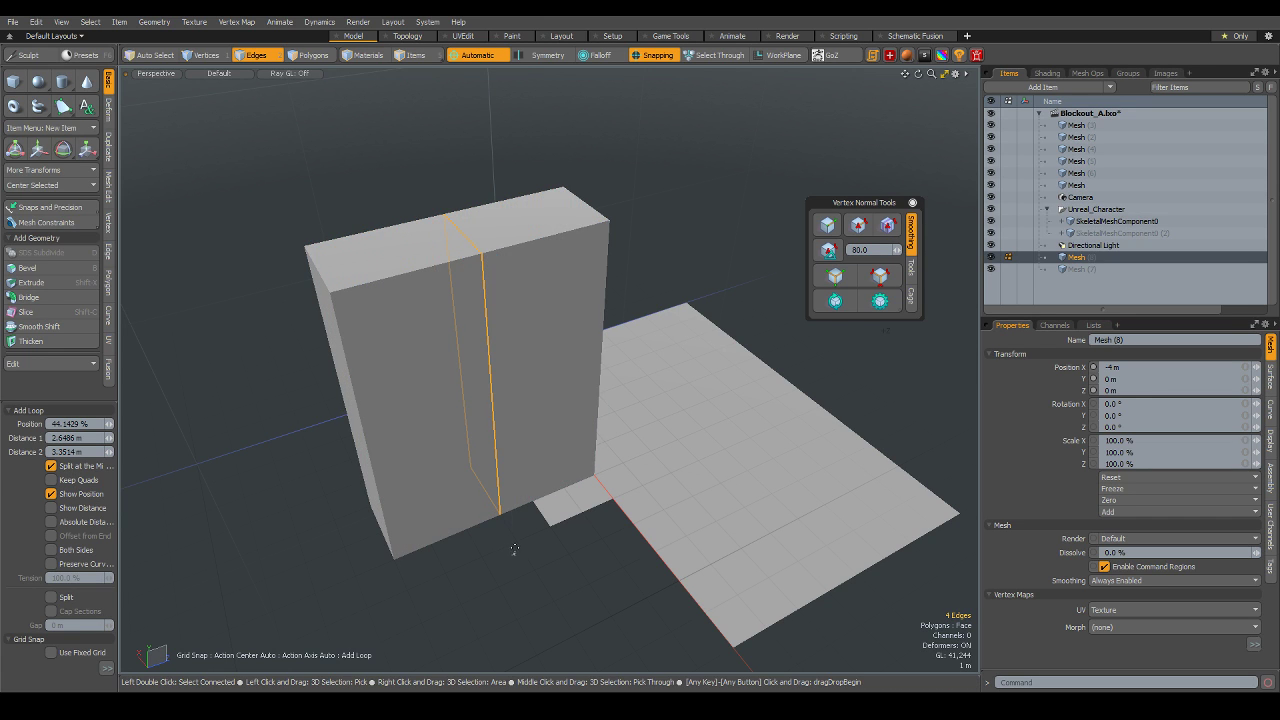
pyautogui.click(527, 551)
pyautogui.keyDown('alt'); pyautogui.moveTo(558, 616); pyautogui.dragTo(536, 558); pyautogui.keyUp('alt')
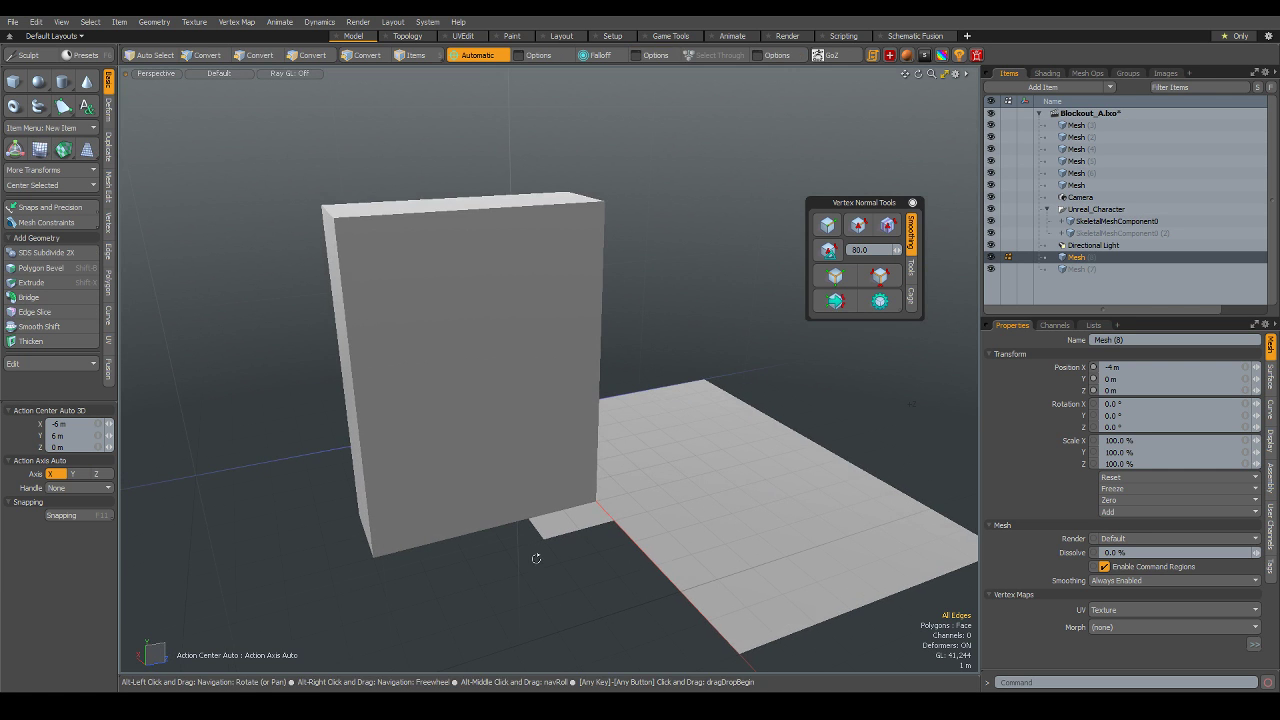
pyautogui.keyDown('alt'); pyautogui.moveTo(439, 279); pyautogui.dragTo(406, 270); pyautogui.keyUp('alt')
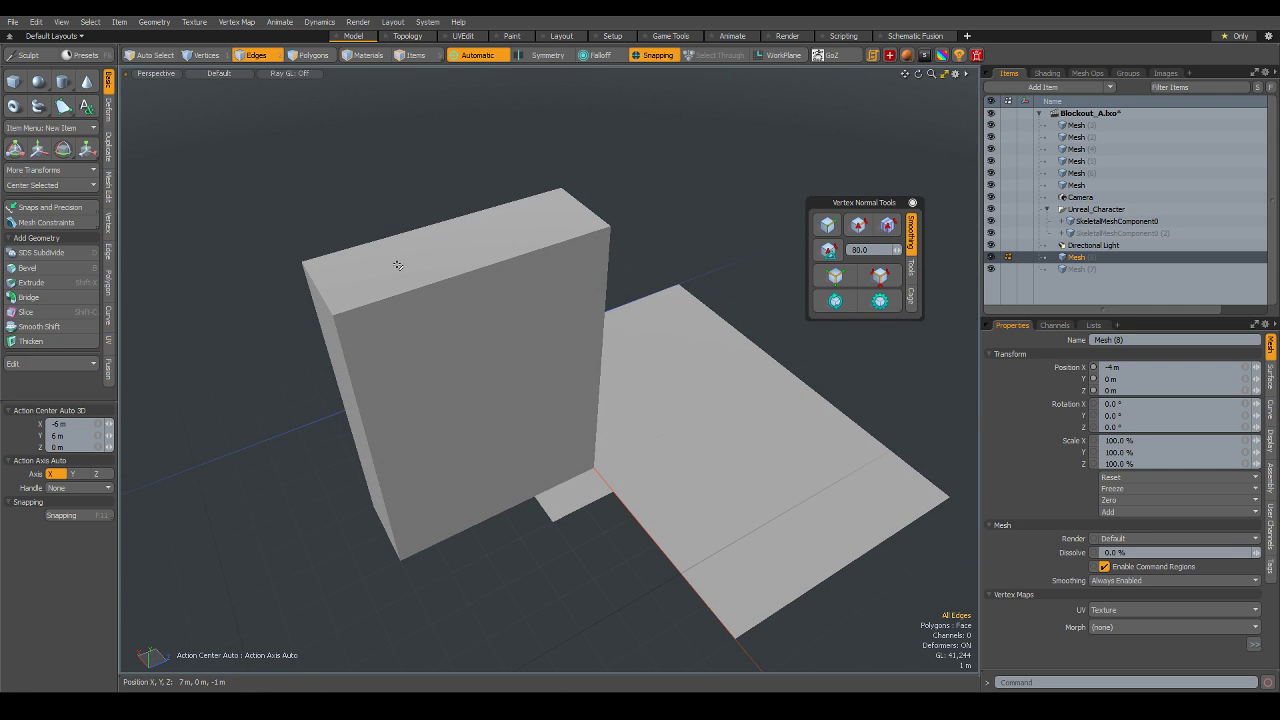
# - Bevel one half of the block's top face upward with a 4 m shift
pyautogui.press('5')
pyautogui.press('3')
pyautogui.click(398, 265)
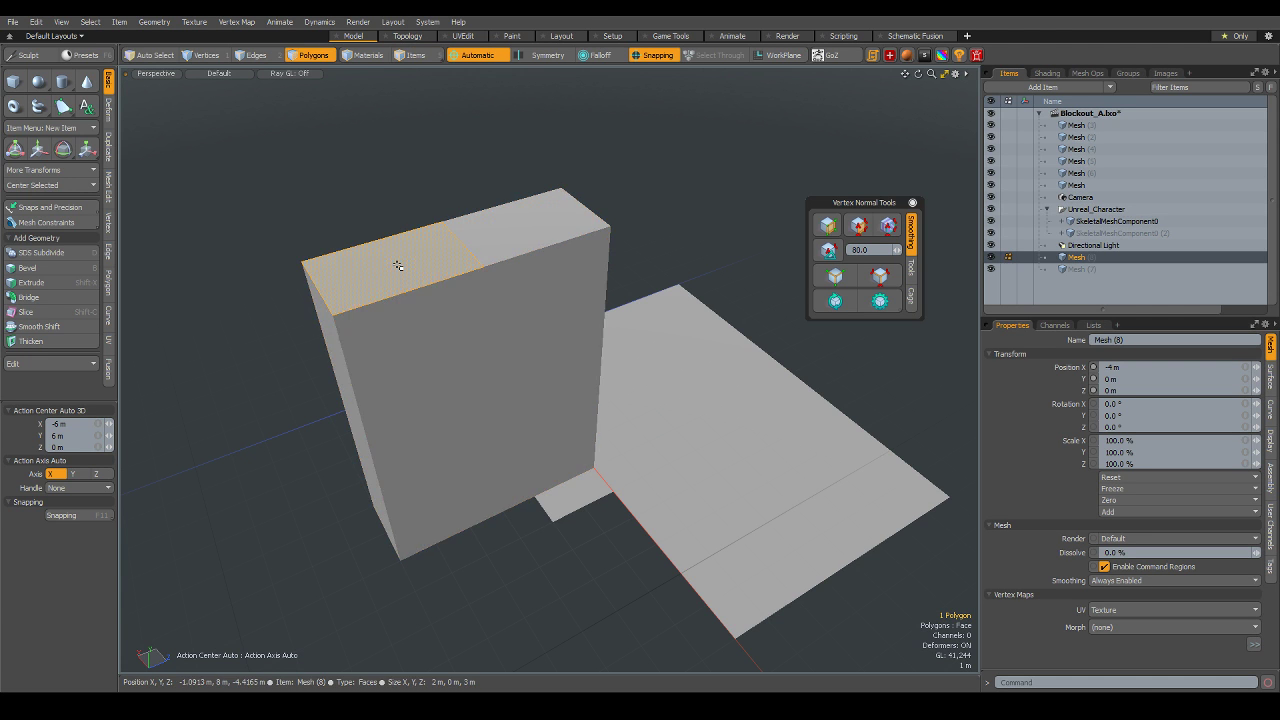
pyautogui.keyDown('alt'); pyautogui.moveTo(398, 265); pyautogui.dragTo(588, 280); pyautogui.keyUp('alt')
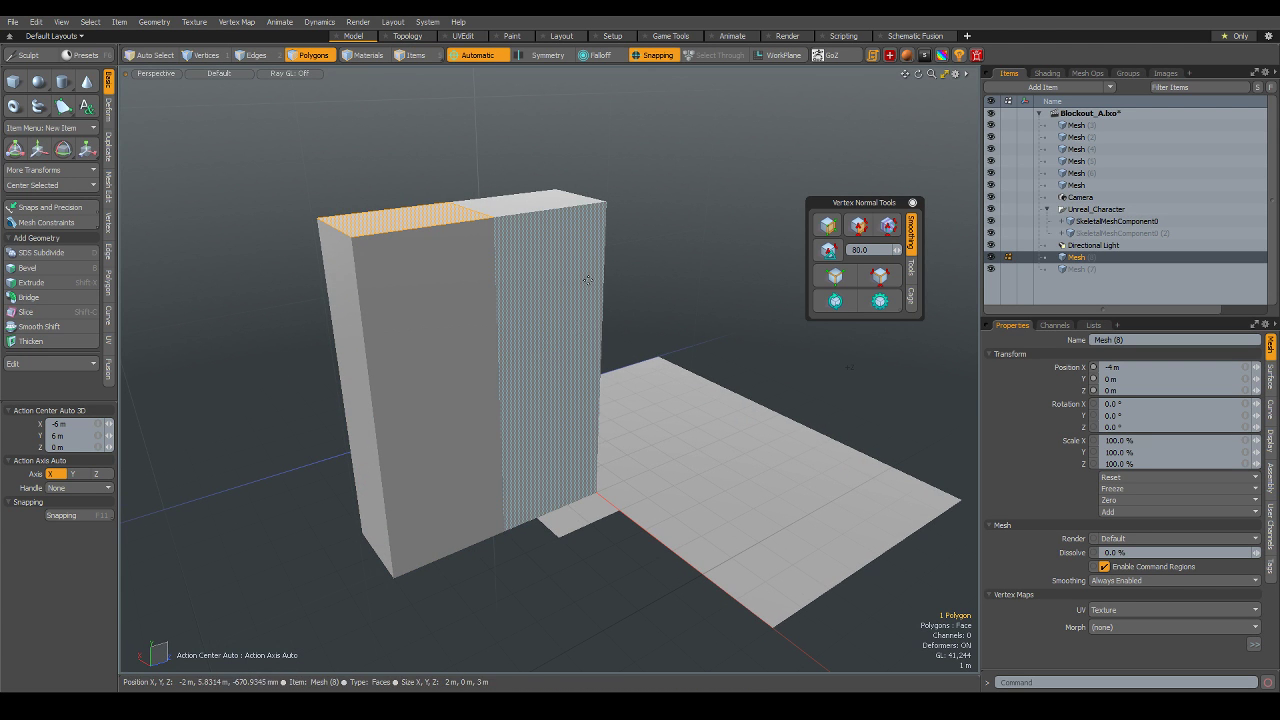
pyautogui.press('b')
pyautogui.moveTo(405, 190); pyautogui.dragTo(403, 90)
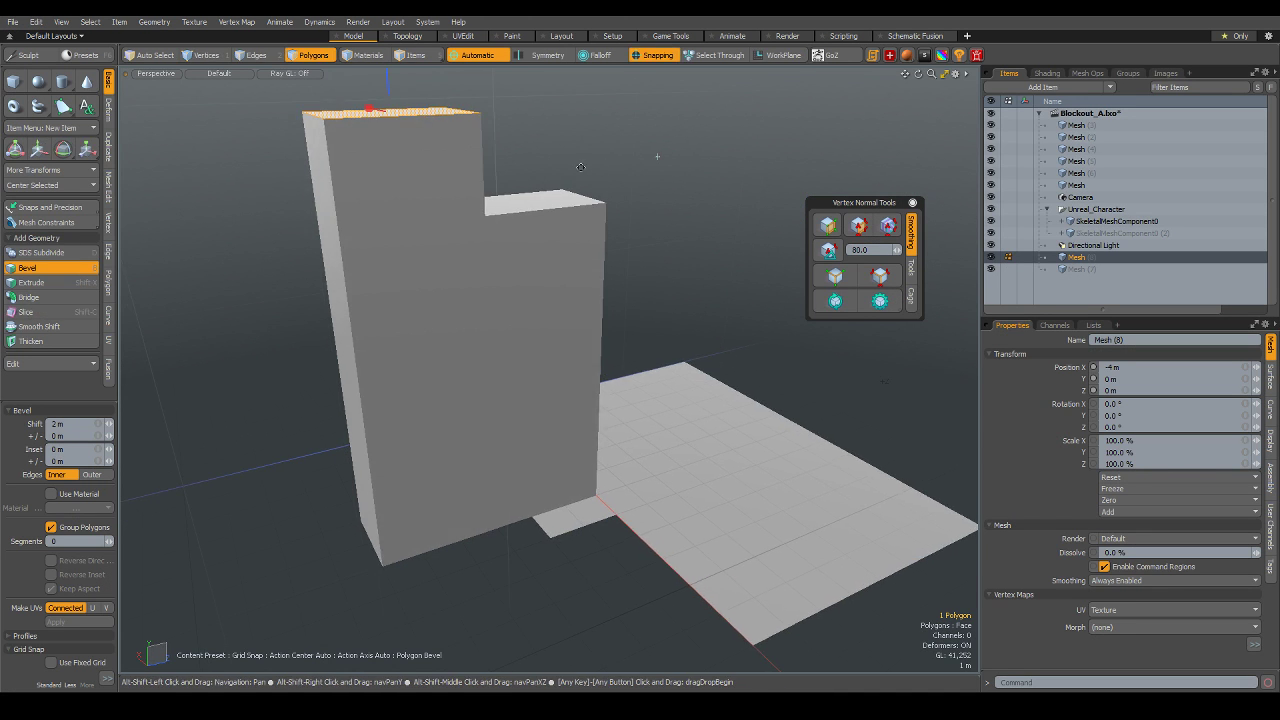
pyautogui.moveTo(634, 169)
pyautogui.keyDown('alt'); pyautogui.mouseDown()
pyautogui.moveTo(422, 213)
pyautogui.moveTo(414, 100)
pyautogui.moveTo(503, 281)
pyautogui.mouseUp(); pyautogui.keyUp('alt')
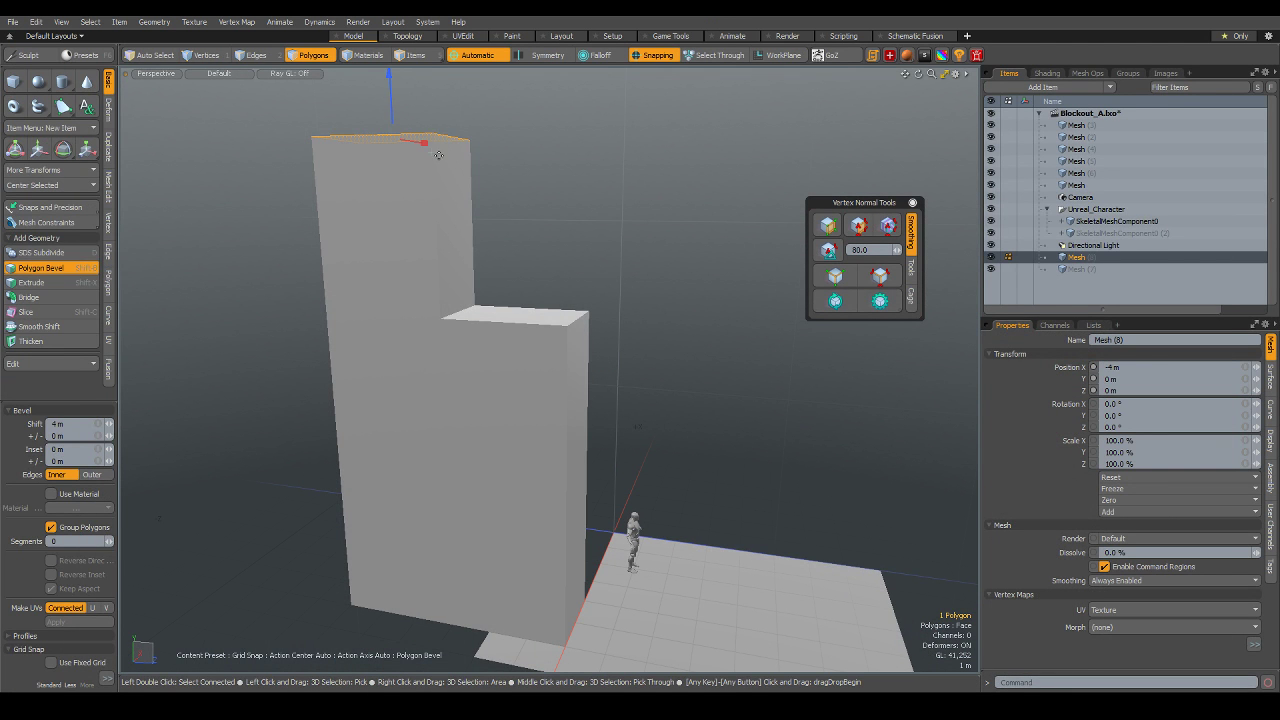
# - Move the tall part's top edge to slant its top, then return to Items mode
pyautogui.press('2')
pyautogui.click(444, 124)
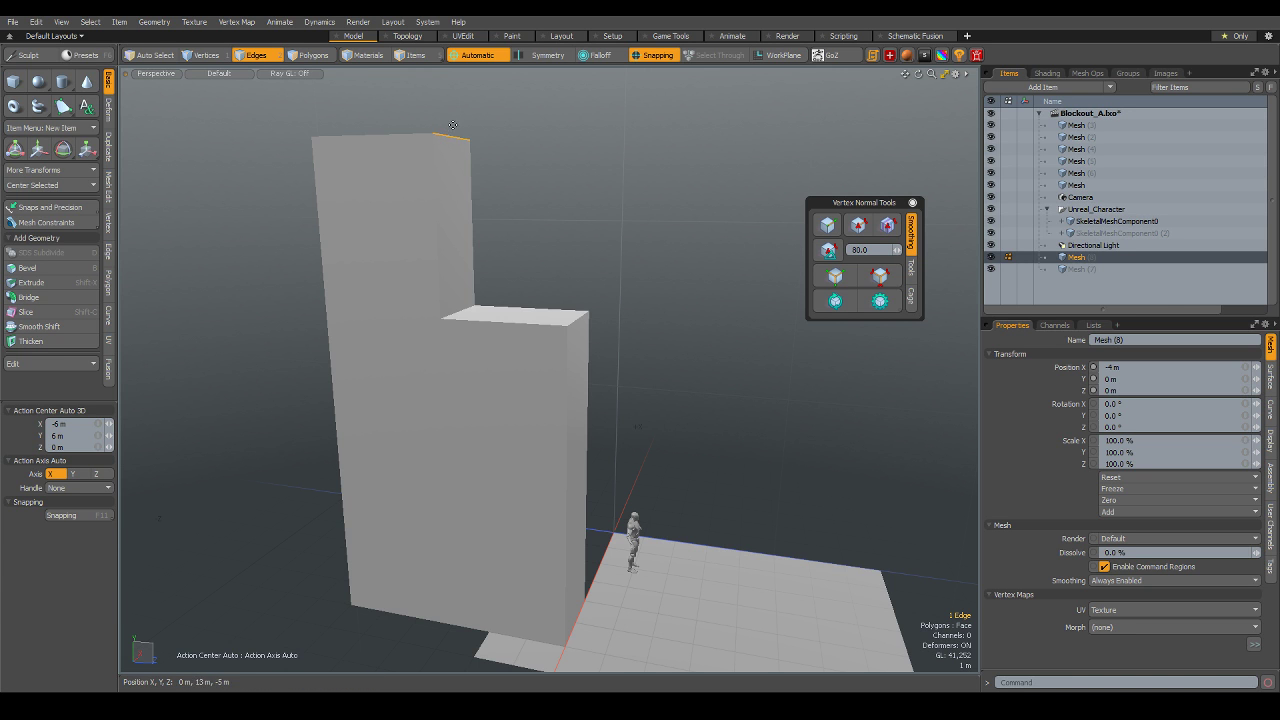
pyautogui.press('w')
pyautogui.moveTo(461, 111)
pyautogui.mouseDown()
pyautogui.moveTo(459, 95)
pyautogui.moveTo(428, 390)
pyautogui.moveTo(481, 381)
pyautogui.moveTo(540, 657)
pyautogui.mouseUp()
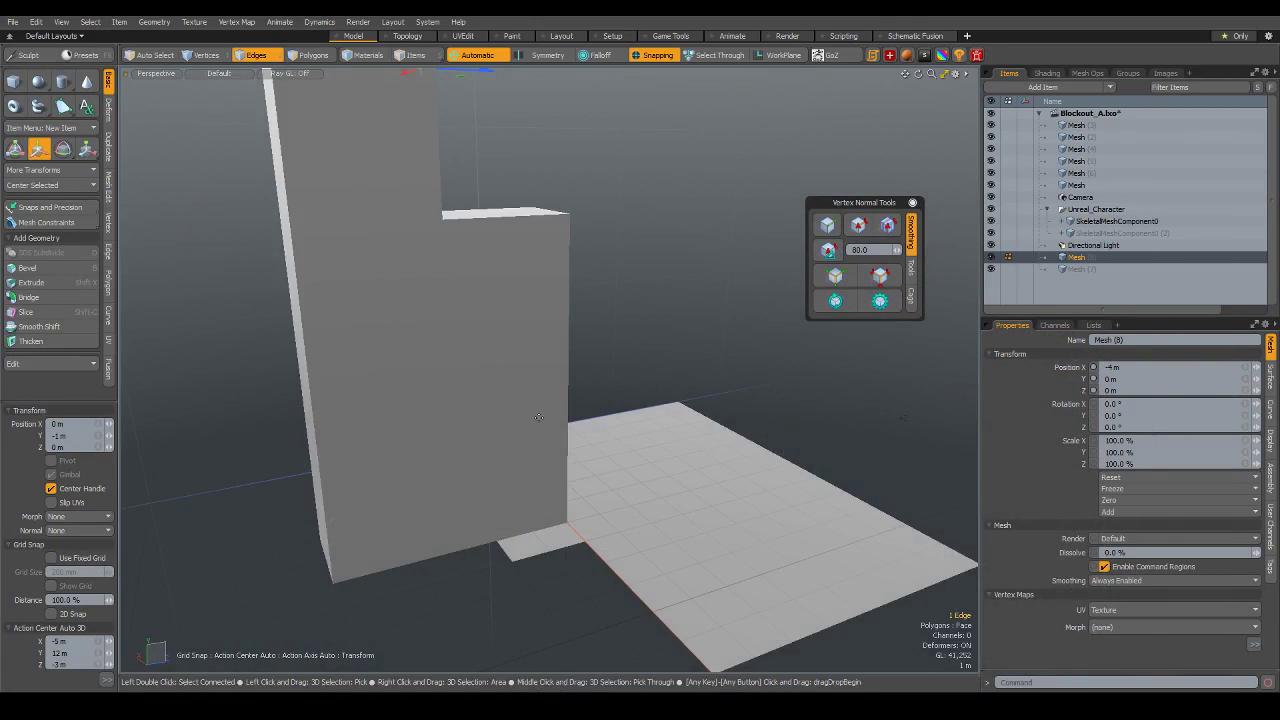
pyautogui.keyDown('alt'); pyautogui.moveTo(524, 426); pyautogui.dragTo(439, 378); pyautogui.keyUp('alt')
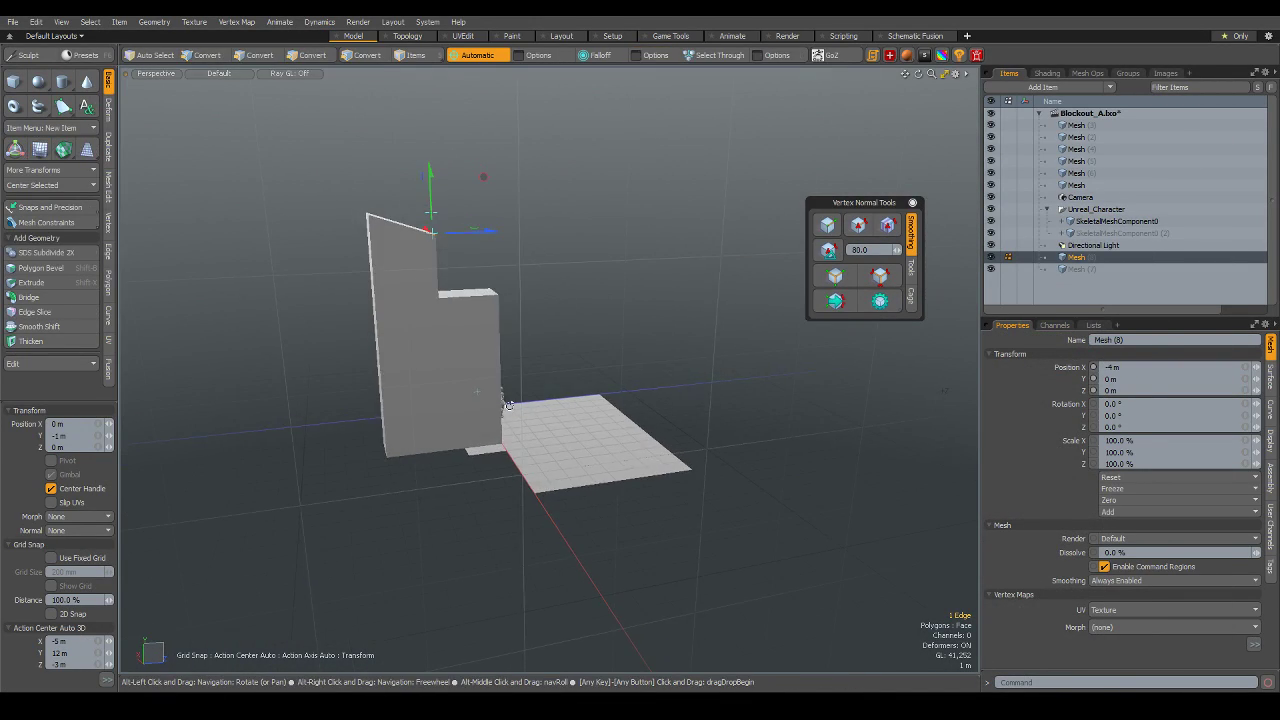
pyautogui.press('5')
pyautogui.click(543, 442)
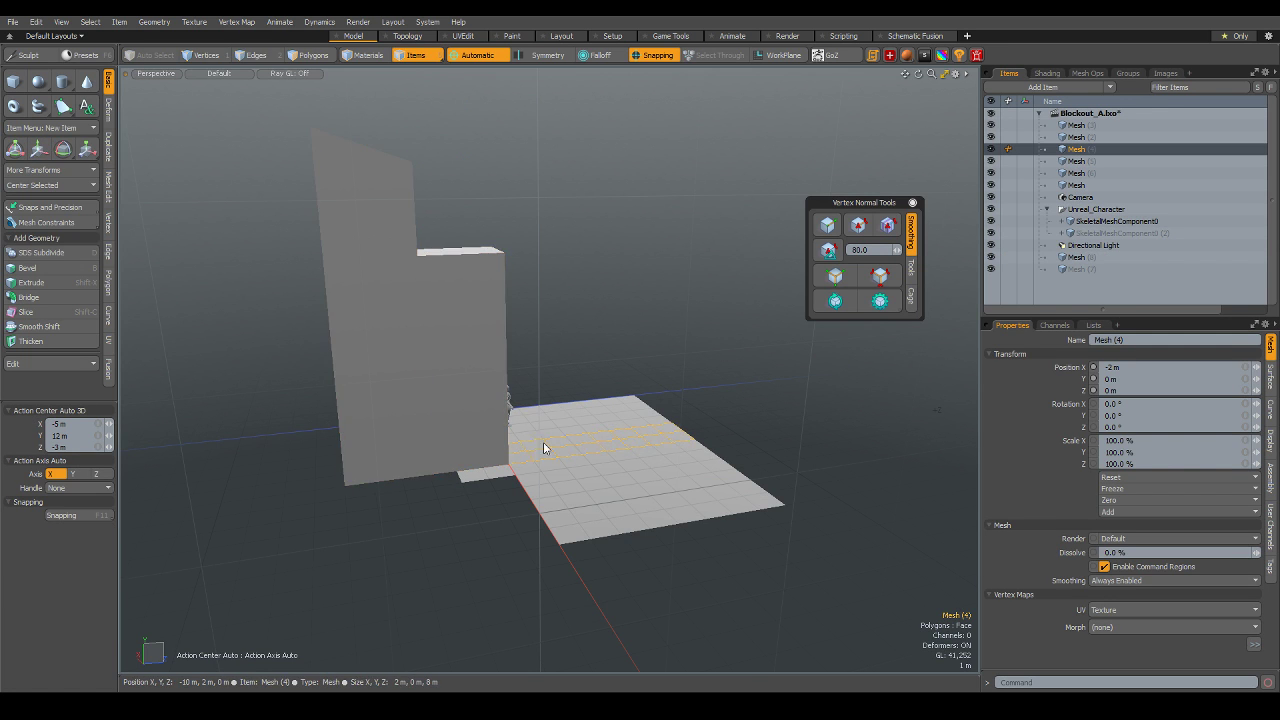
pyautogui.moveTo(543, 442)
pyautogui.keyDown('alt'); pyautogui.mouseDown()
pyautogui.moveTo(425, 544)
pyautogui.moveTo(475, 572)
pyautogui.mouseUp(); pyautogui.keyUp('alt')
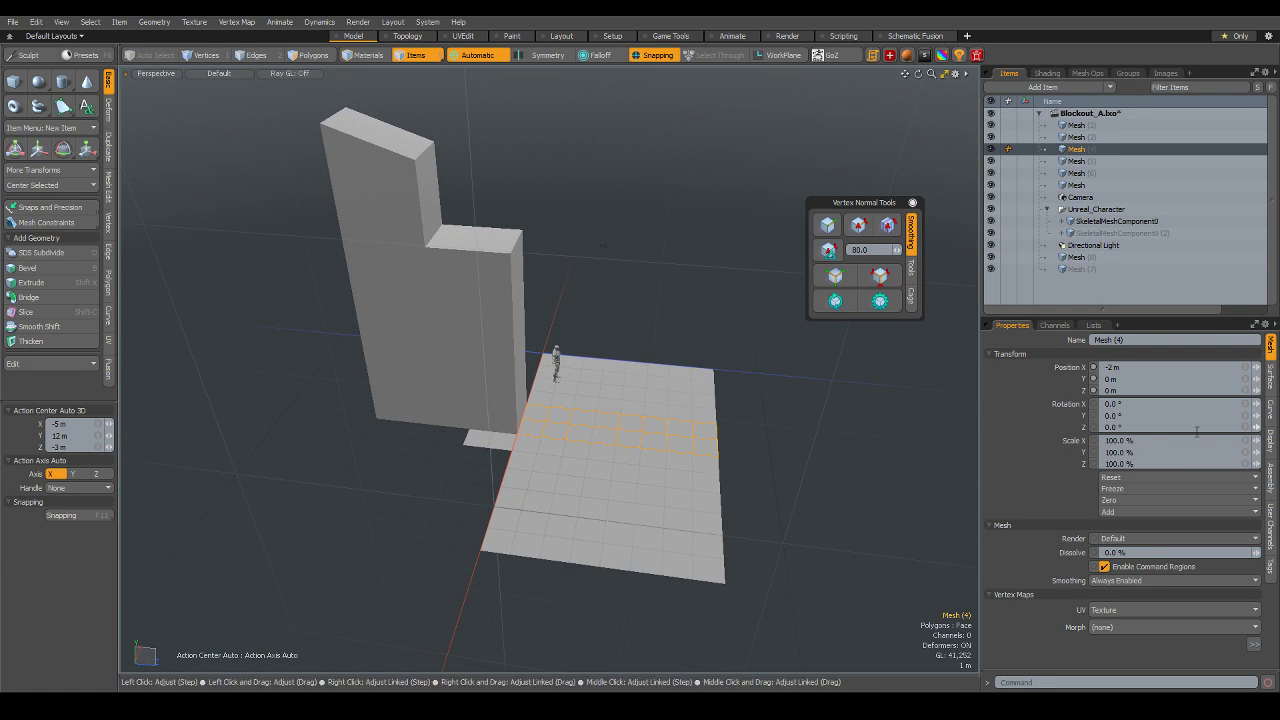
pyautogui.keyDown('alt'); pyautogui.moveTo(443, 400); pyautogui.dragTo(560, 409); pyautogui.keyUp('alt')
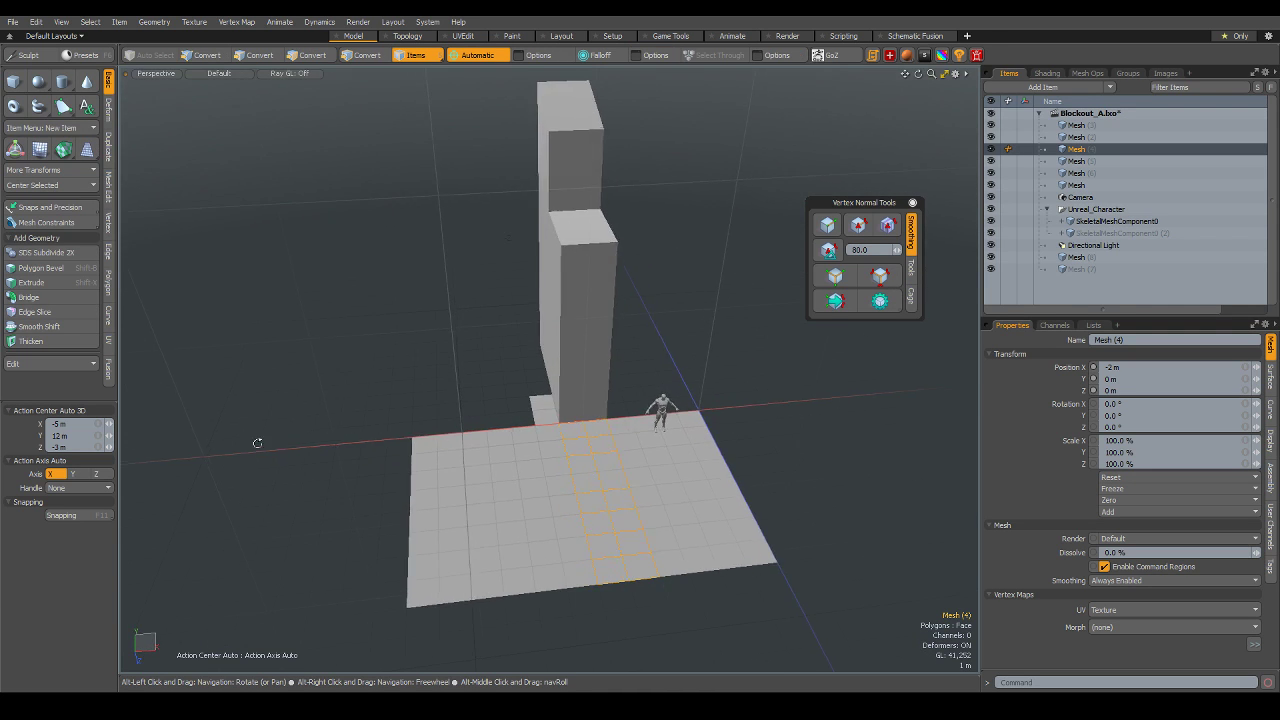
pyautogui.keyDown('alt'); pyautogui.moveTo(257, 443); pyautogui.dragTo(551, 491); pyautogui.keyUp('alt')
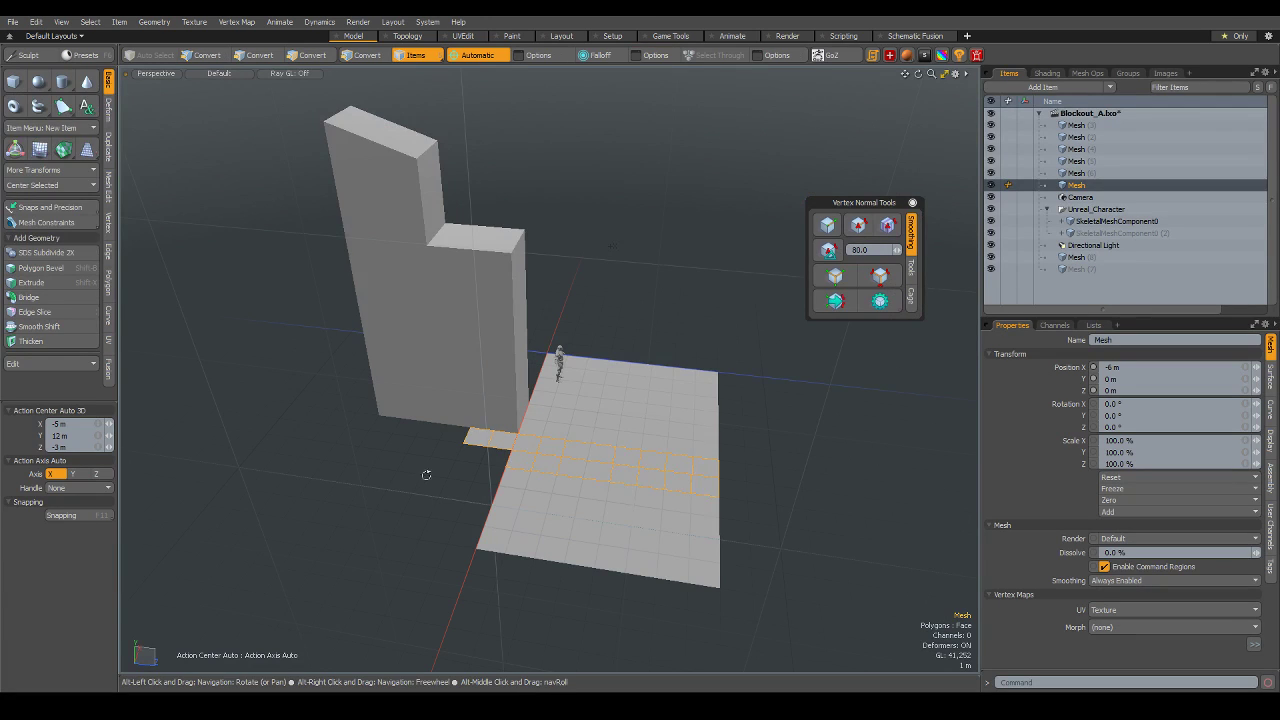
pyautogui.keyDown('alt'); pyautogui.moveTo(258, 488); pyautogui.dragTo(758, 399); pyautogui.keyUp('alt')
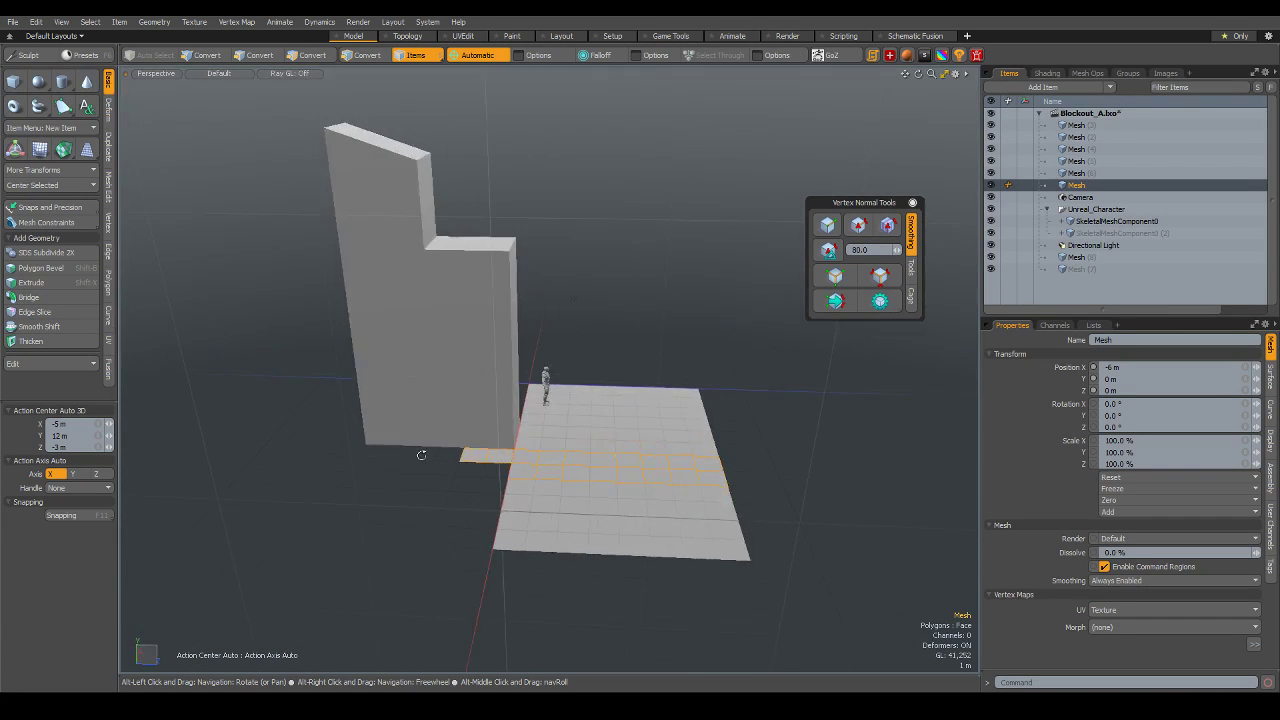
pyautogui.click(759, 398)
pyautogui.moveTo(823, 436)
pyautogui.keyDown('alt'); pyautogui.mouseDown()
pyautogui.moveTo(597, 399)
pyautogui.moveTo(674, 434)
pyautogui.moveTo(677, 485)
pyautogui.mouseUp(); pyautogui.keyUp('alt')
pyautogui.click(631, 486)
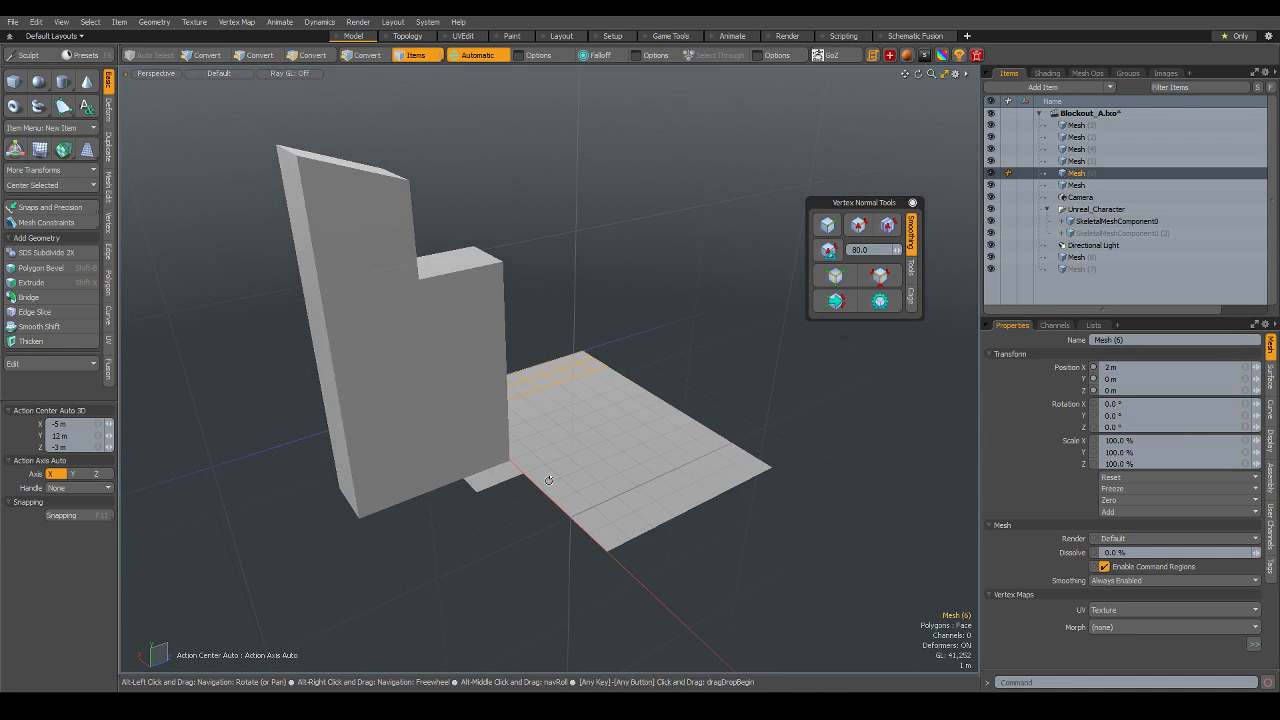
# - Select the front border edges of the floor plate beside the character and its neighbour
pyautogui.click(423, 377)
pyautogui.scroll(2, 531, 514)
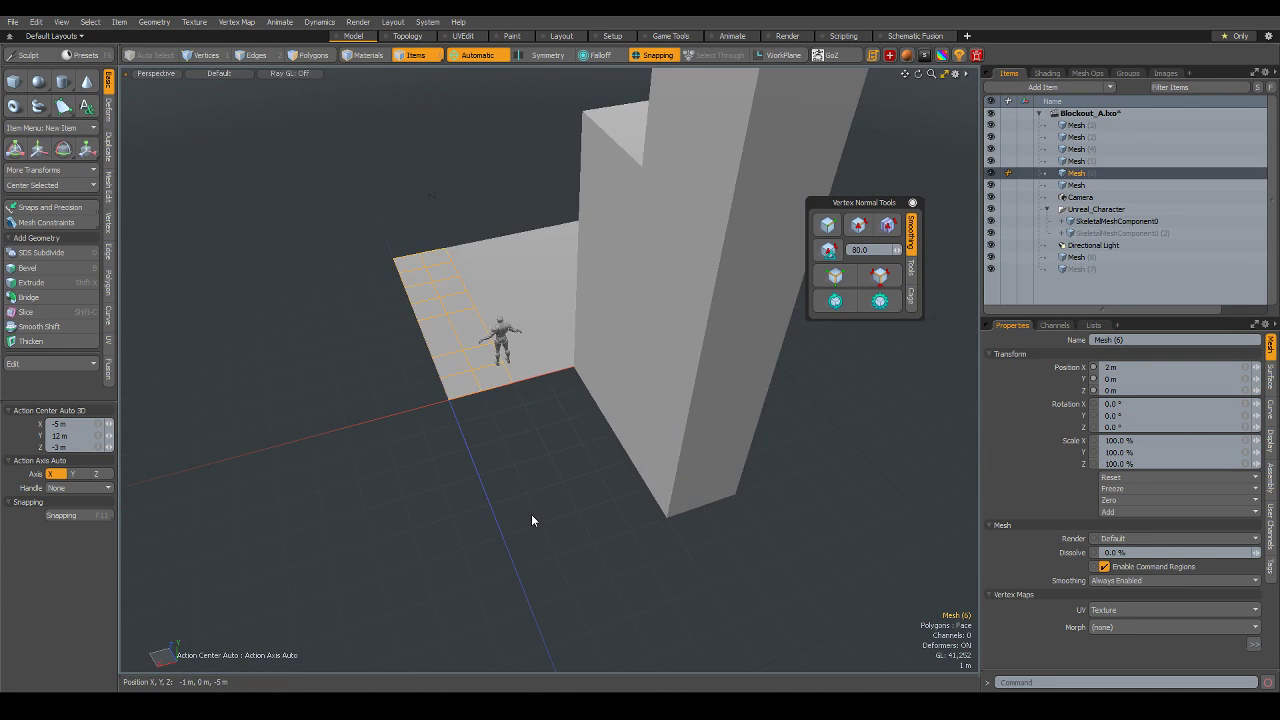
pyautogui.scroll(2, 450, 370)
pyautogui.click(474, 387)
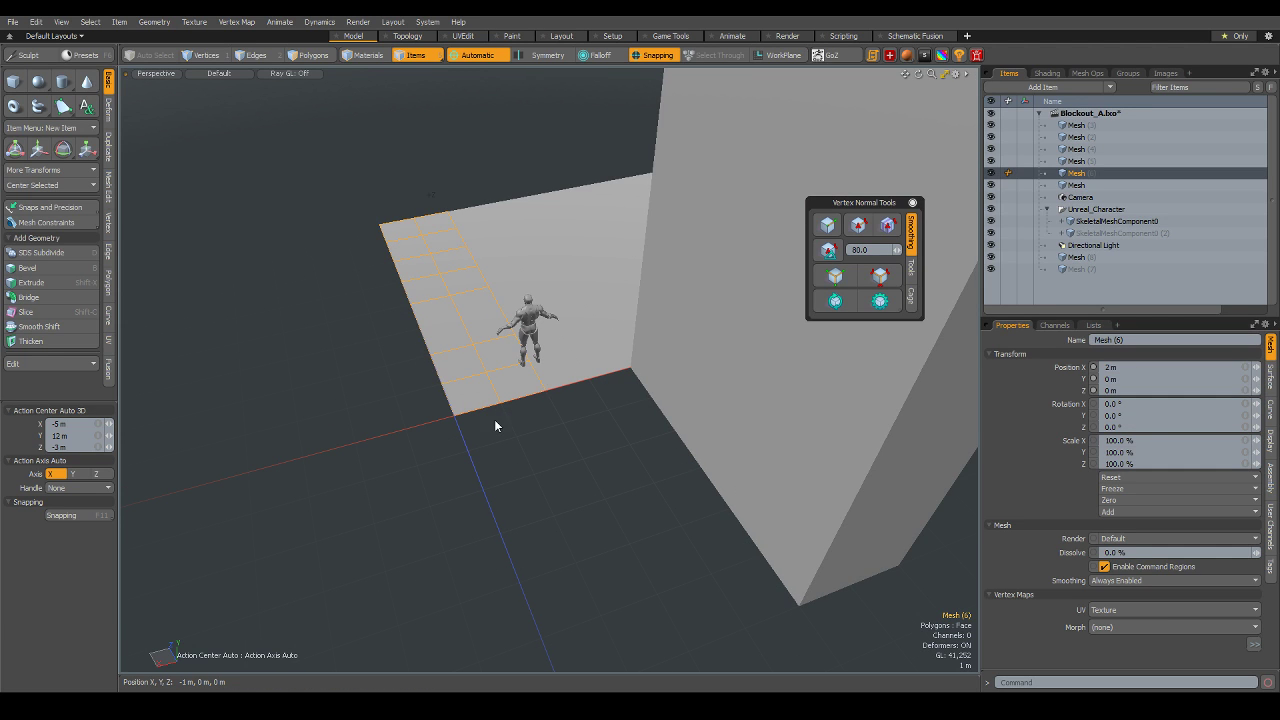
pyautogui.press('2')
pyautogui.click(478, 409)
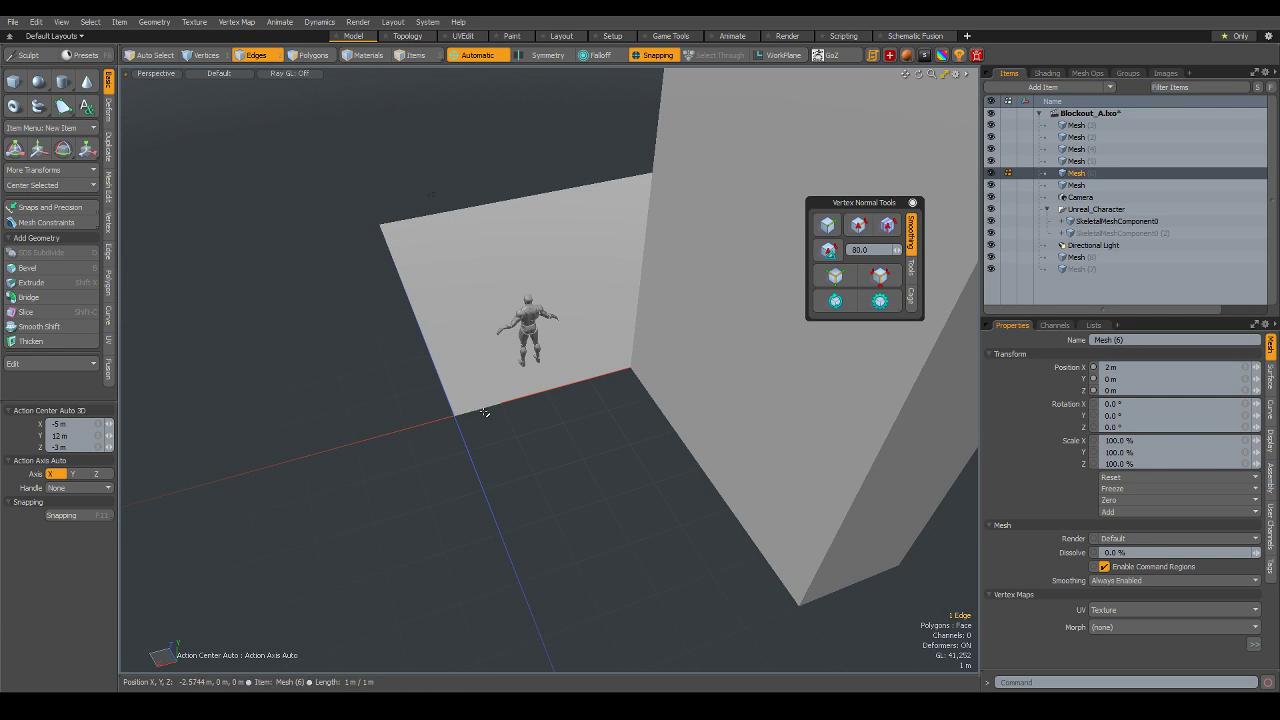
pyautogui.keyDown('shift'); pyautogui.click(515, 396); pyautogui.keyUp('shift')
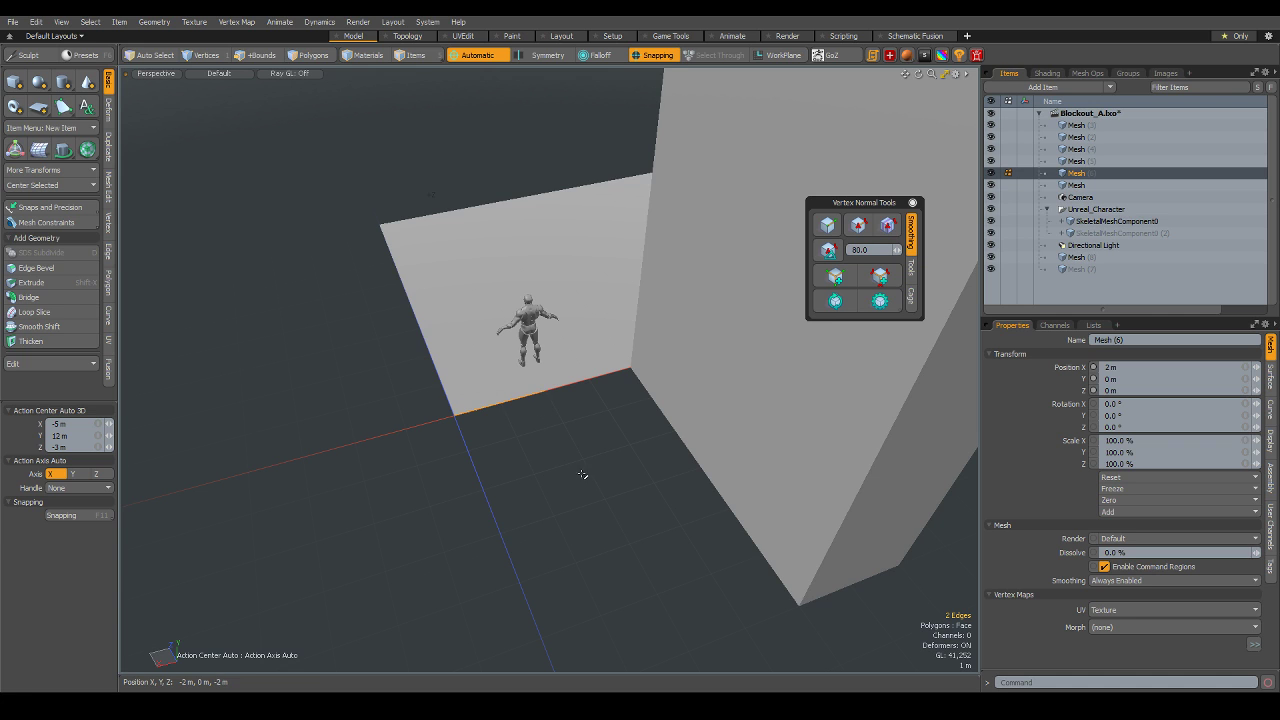
pyautogui.keyDown('alt'); pyautogui.moveTo(581, 508); pyautogui.dragTo(629, 486); pyautogui.keyUp('alt')
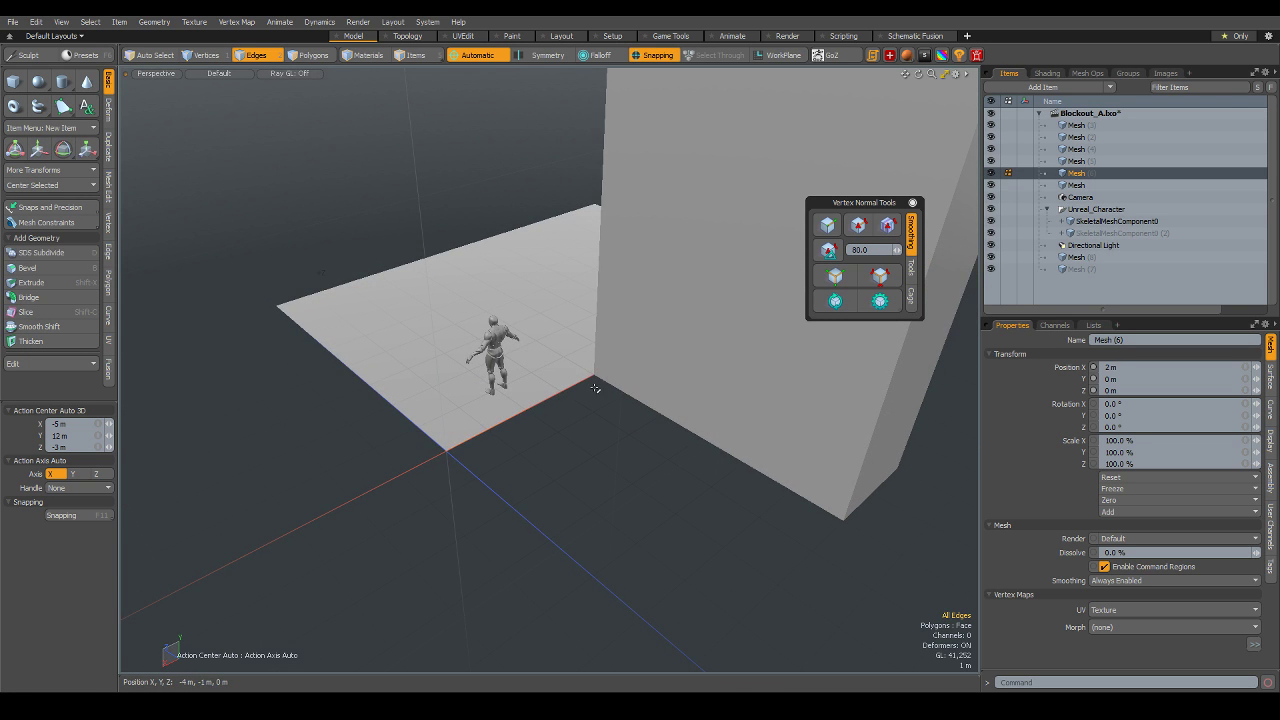
pyautogui.click(557, 392)
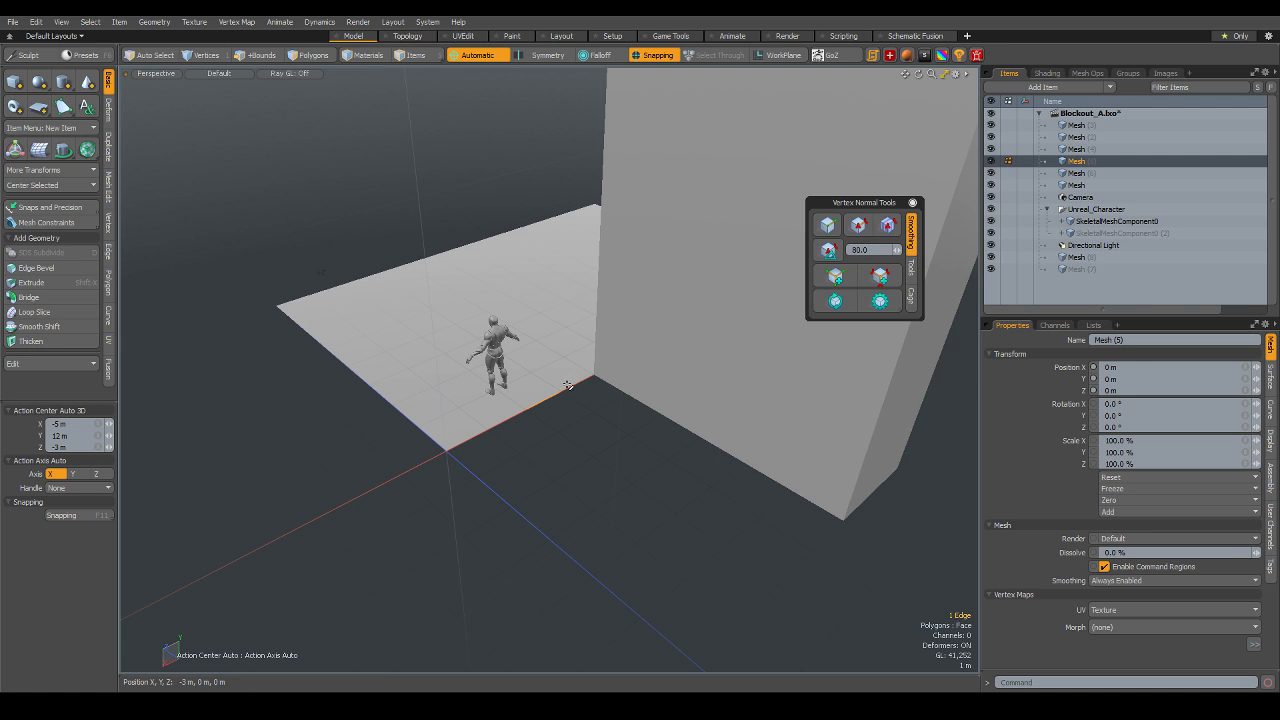
pyautogui.keyDown('shift'); pyautogui.click(578, 392); pyautogui.keyUp('shift')
# - Edge Extend those border edges outward into a new floor strip
pyautogui.press('z')
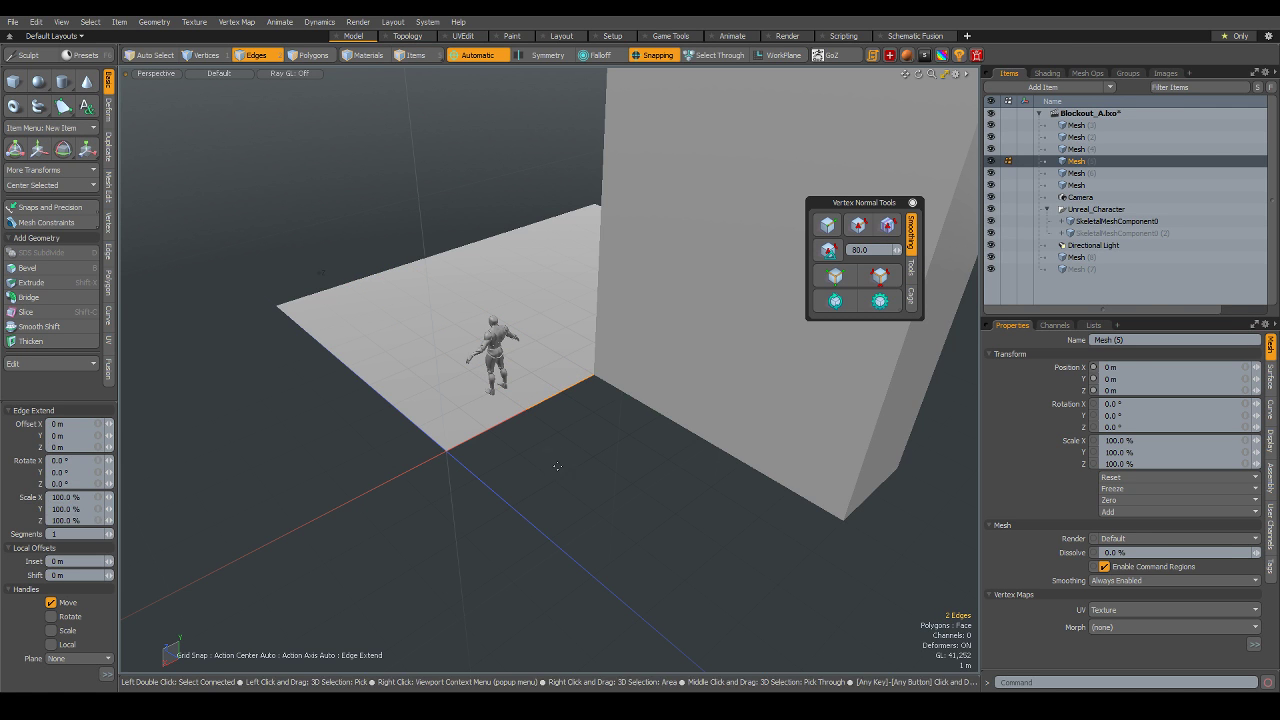
pyautogui.moveTo(560, 461)
pyautogui.mouseDown()
pyautogui.moveTo(575, 440)
pyautogui.moveTo(621, 432)
pyautogui.moveTo(655, 457)
pyautogui.mouseUp()
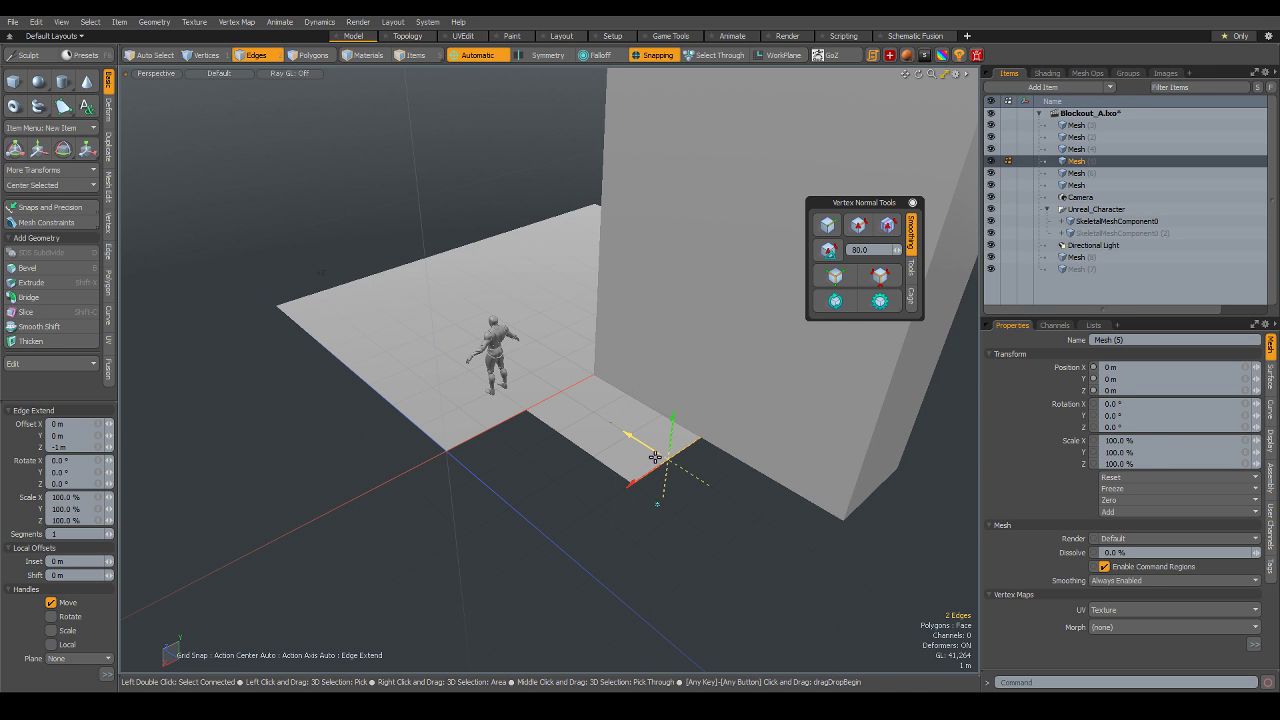
pyautogui.moveTo(731, 515)
pyautogui.keyDown('alt'); pyautogui.mouseDown()
pyautogui.moveTo(728, 494)
pyautogui.moveTo(805, 513)
pyautogui.mouseUp(); pyautogui.keyUp('alt')
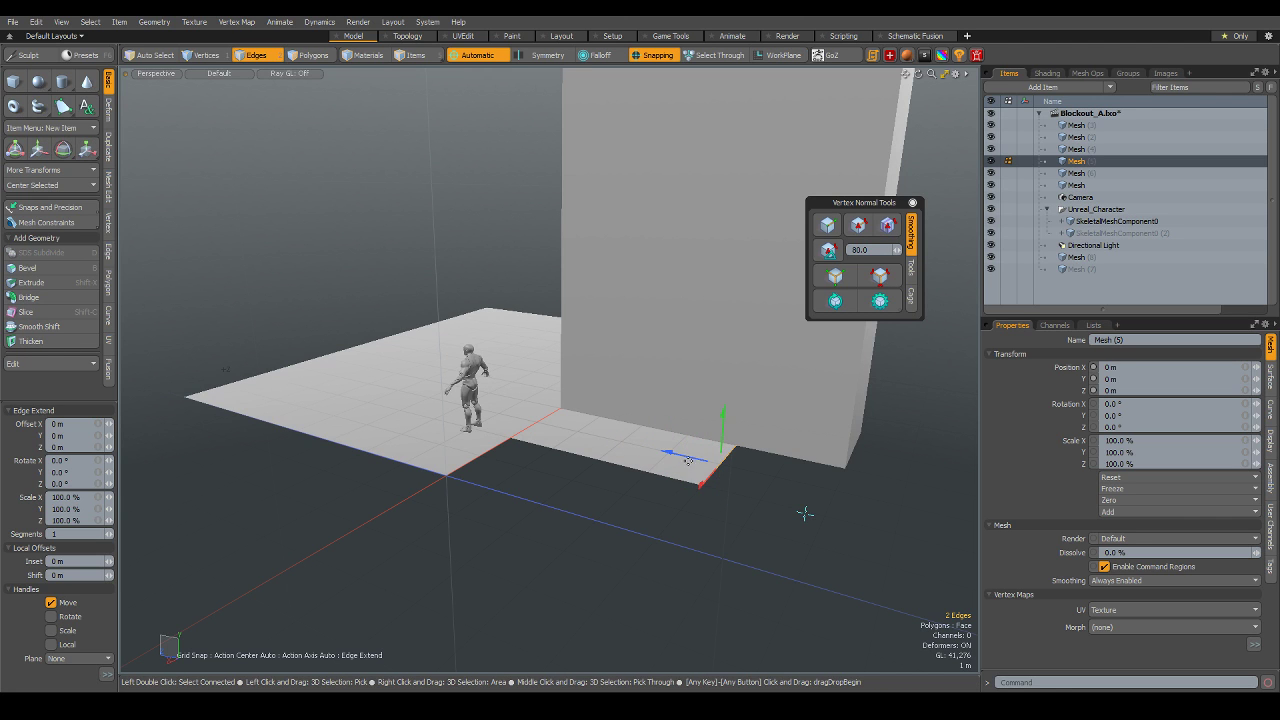
pyautogui.moveTo(688, 460); pyautogui.dragTo(743, 481)
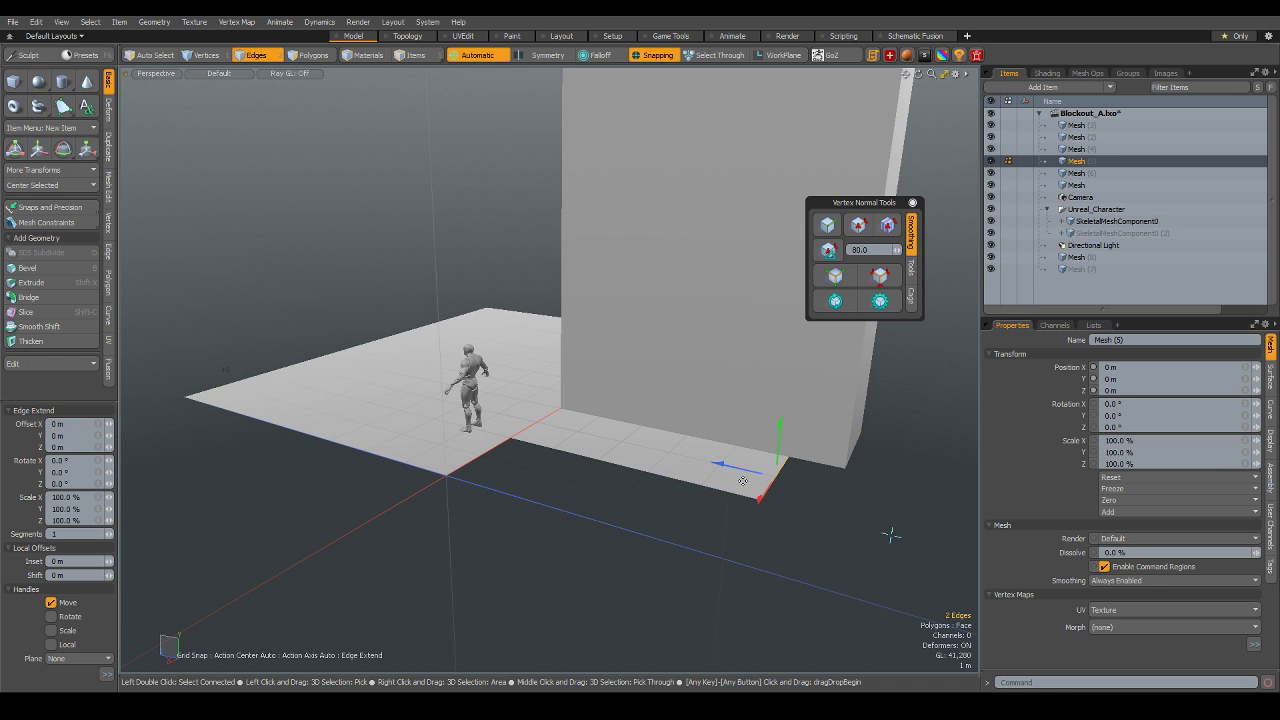
pyautogui.moveTo(770, 485)
pyautogui.keyDown('alt'); pyautogui.mouseDown()
pyautogui.moveTo(577, 442)
pyautogui.moveTo(584, 412)
pyautogui.mouseUp(); pyautogui.keyUp('alt')
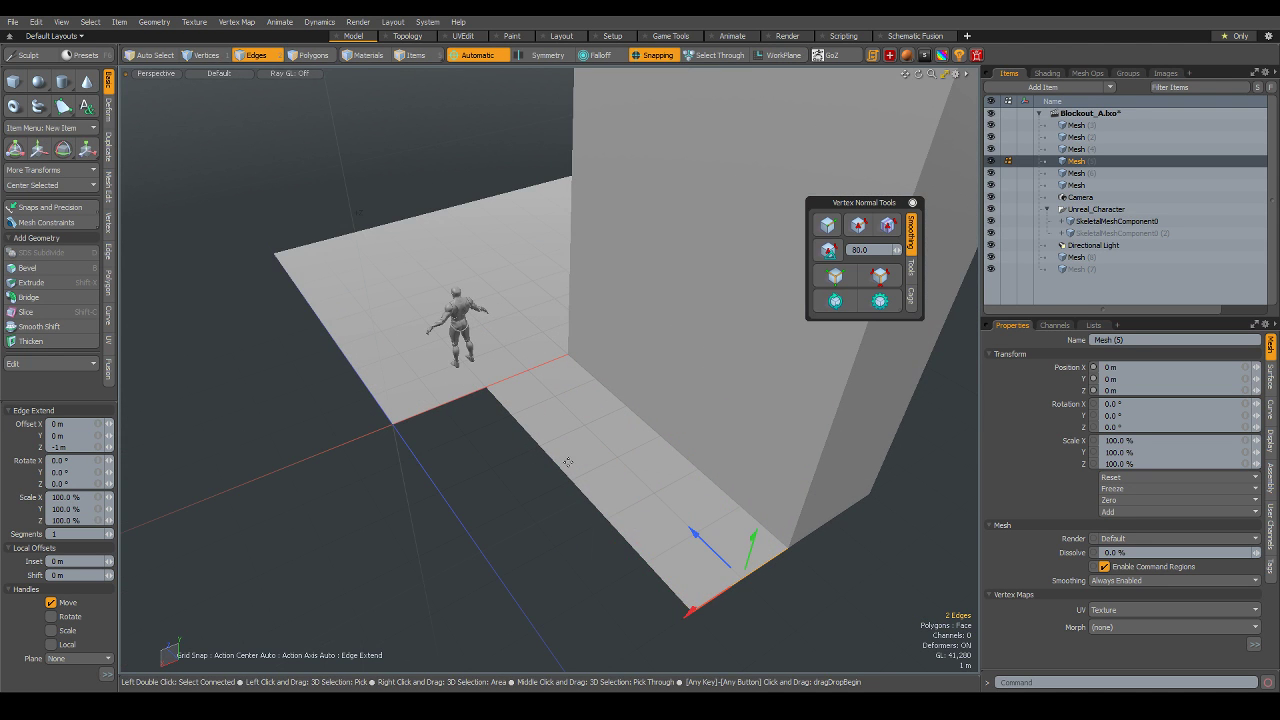
pyautogui.press('space')
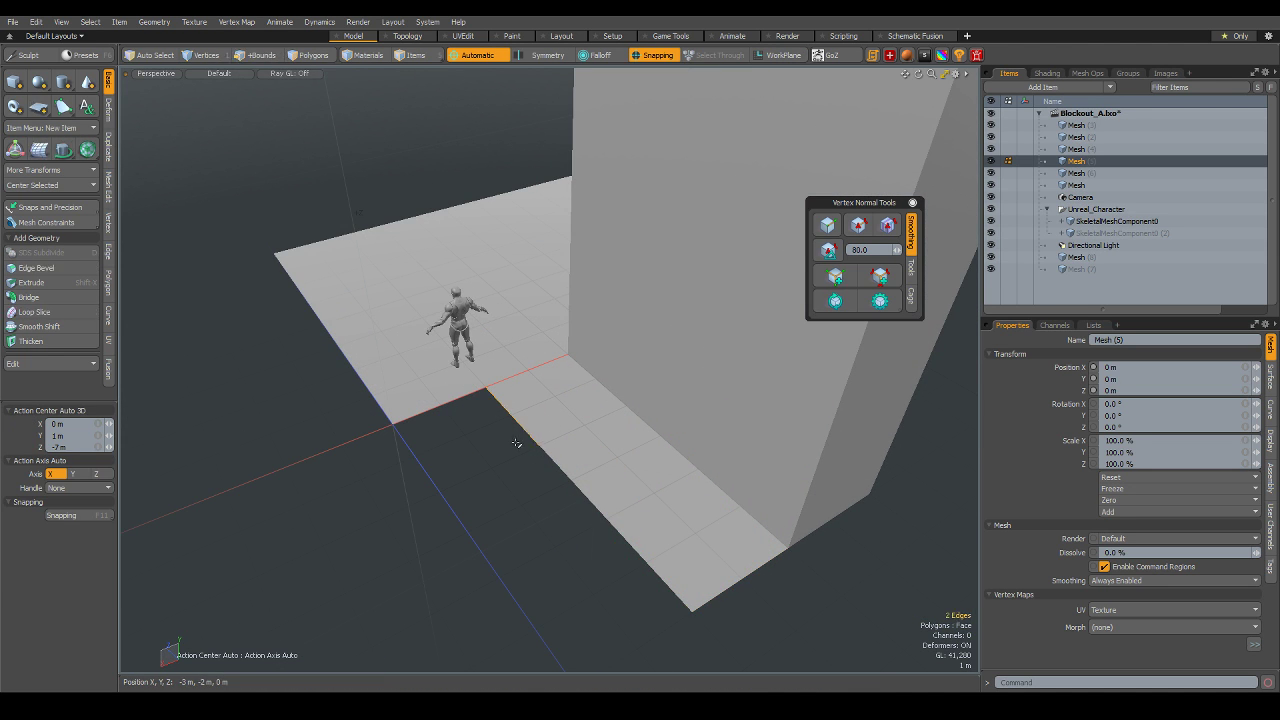
# - Grow the selection along the floor border and extend those edges out by 2 m
pyautogui.keyDown('shift'); pyautogui.click(589, 494); pyautogui.keyUp('shift')
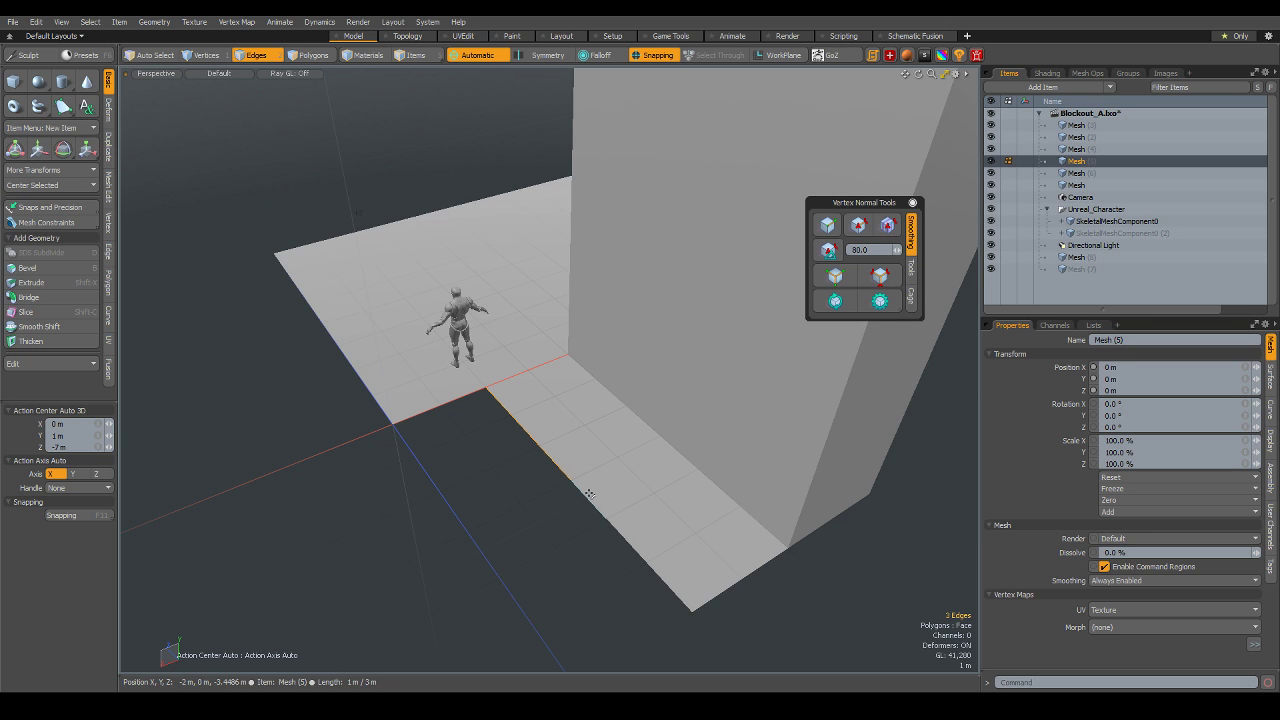
pyautogui.press('Up')
pyautogui.press('Up')
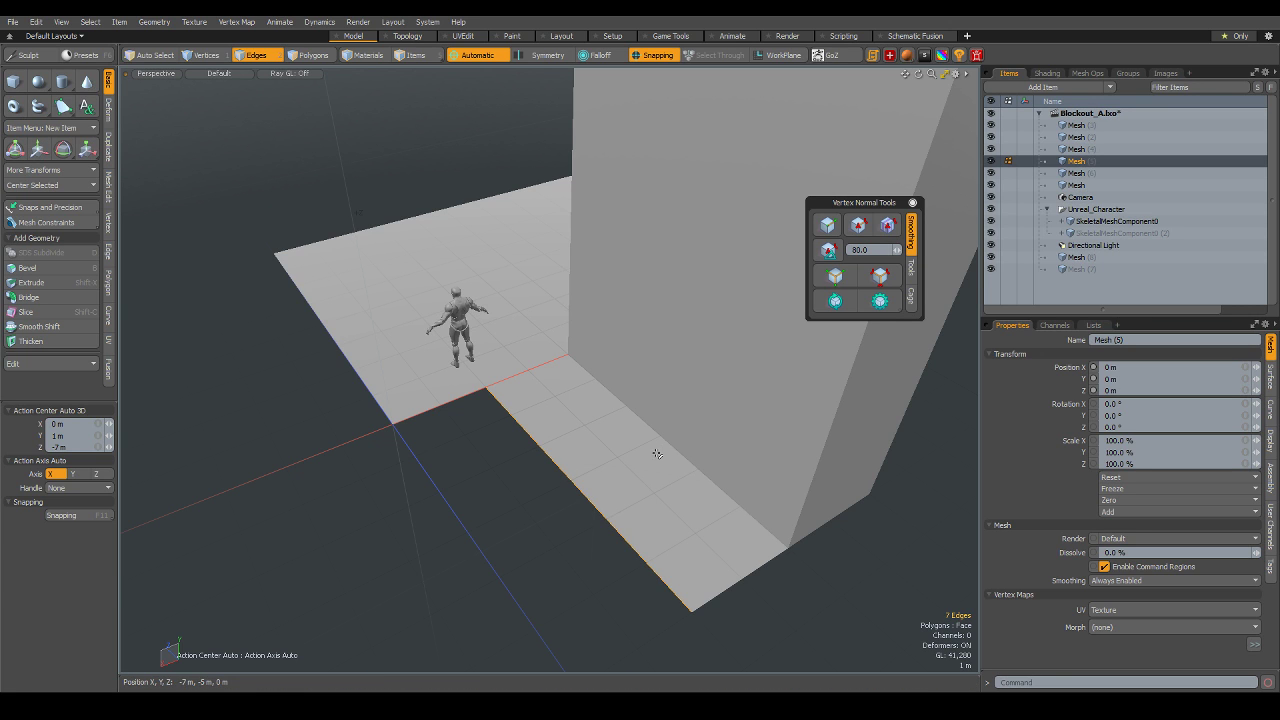
pyautogui.press('z')
pyautogui.moveTo(548, 494)
pyautogui.mouseDown()
pyautogui.moveTo(458, 535)
pyautogui.moveTo(543, 494)
pyautogui.mouseUp()
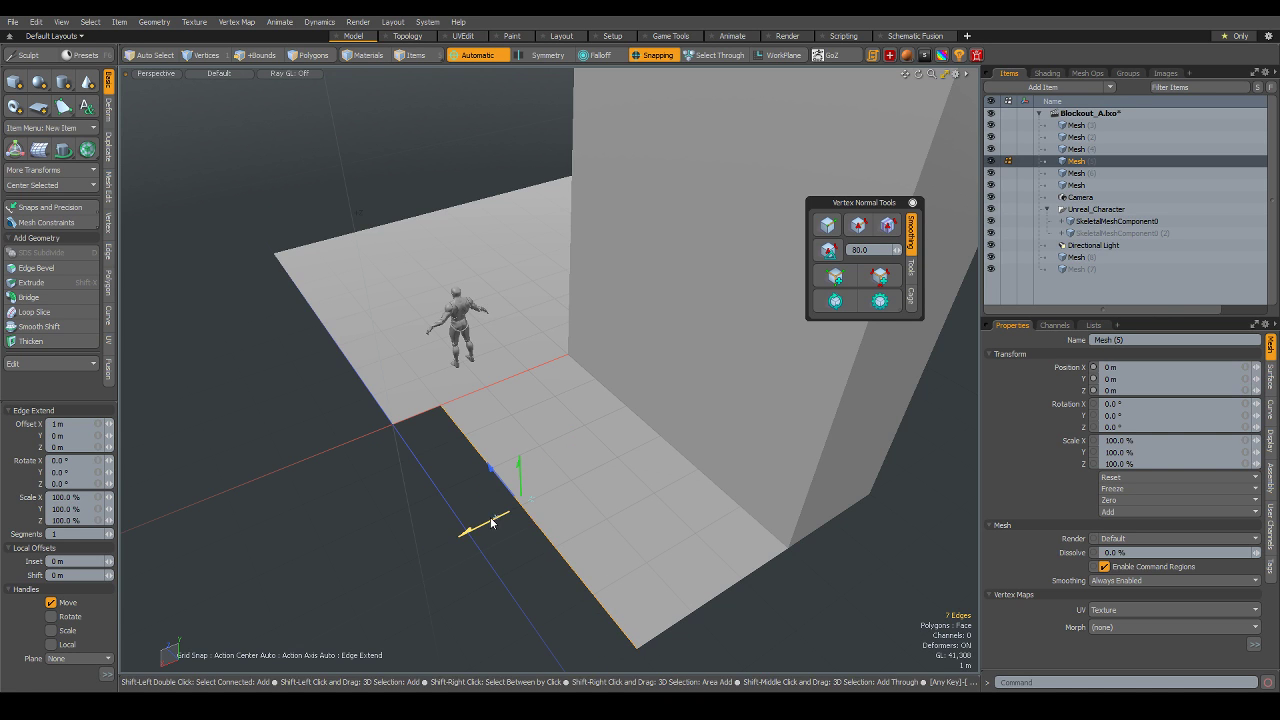
pyautogui.press('shift')
pyautogui.moveTo(462, 531)
pyautogui.mouseDown()
pyautogui.moveTo(409, 457)
pyautogui.moveTo(395, 557)
pyautogui.moveTo(543, 509)
pyautogui.moveTo(677, 540)
pyautogui.moveTo(927, 546)
pyautogui.mouseUp()
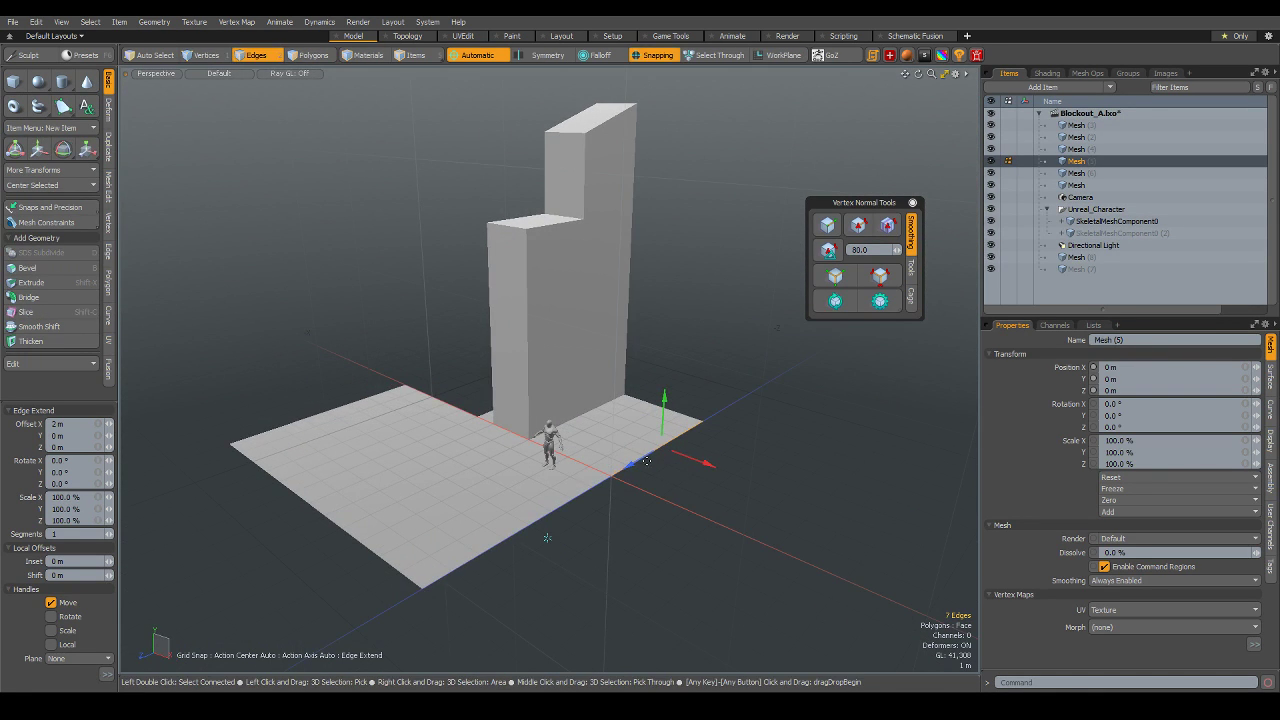
pyautogui.click(740, 358)
pyautogui.keyDown('alt'); pyautogui.moveTo(761, 508); pyautogui.dragTo(931, 517); pyautogui.keyUp('alt')
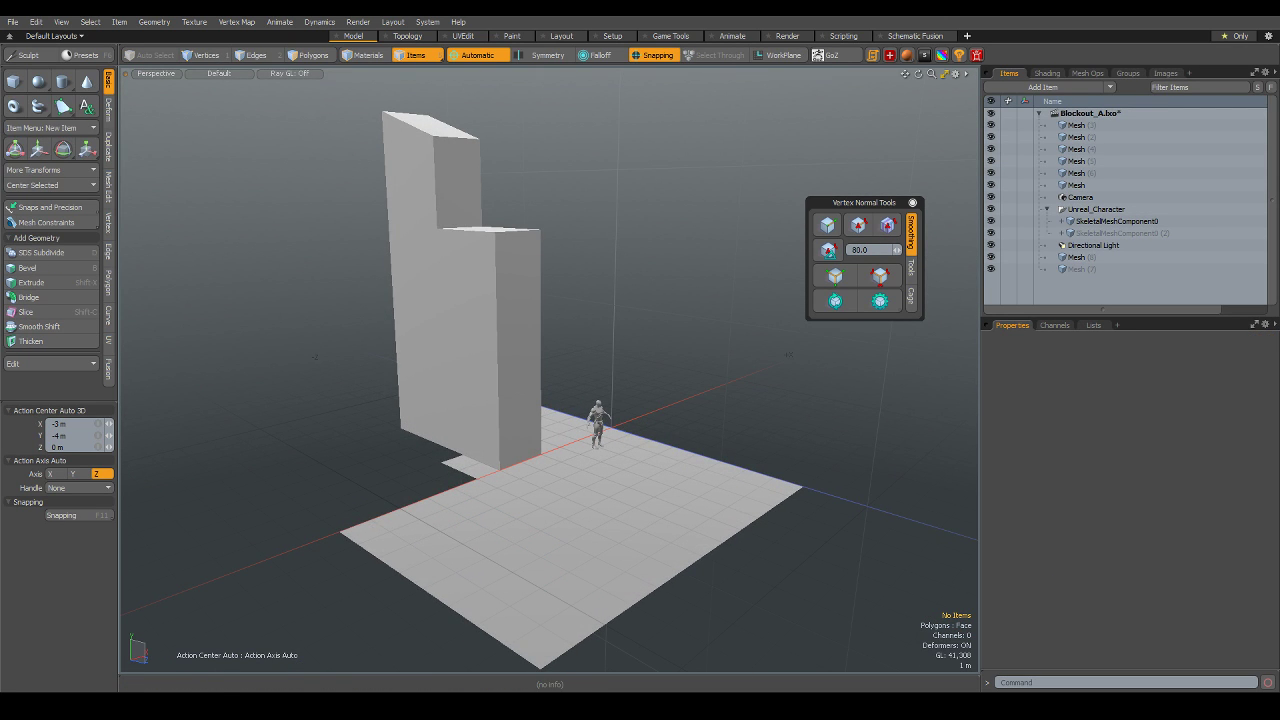
# - Select the wall blocks and floor, and place the move pivot on the floor near the tower base
pyautogui.moveTo(643, 557)
pyautogui.keyDown('alt'); pyautogui.mouseDown()
pyautogui.moveTo(594, 400)
pyautogui.moveTo(425, 481)
pyautogui.moveTo(418, 472)
pyautogui.mouseUp(); pyautogui.keyUp('alt')
pyautogui.click(594, 400)
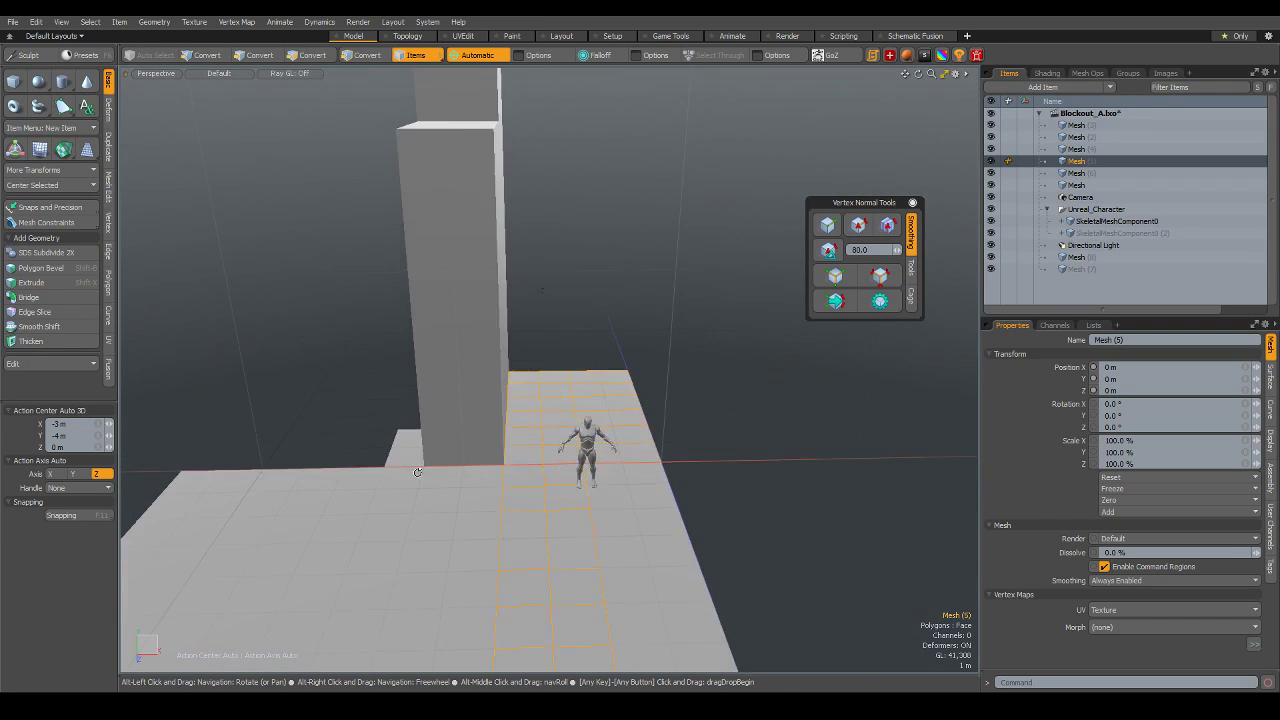
pyautogui.scroll(-4, 733, 444)
pyautogui.moveTo(826, 577)
pyautogui.keyDown('alt'); pyautogui.mouseDown()
pyautogui.moveTo(583, 600)
pyautogui.moveTo(840, 448)
pyautogui.moveTo(783, 463)
pyautogui.moveTo(774, 434)
pyautogui.moveTo(786, 443)
pyautogui.mouseUp(); pyautogui.keyUp('alt')
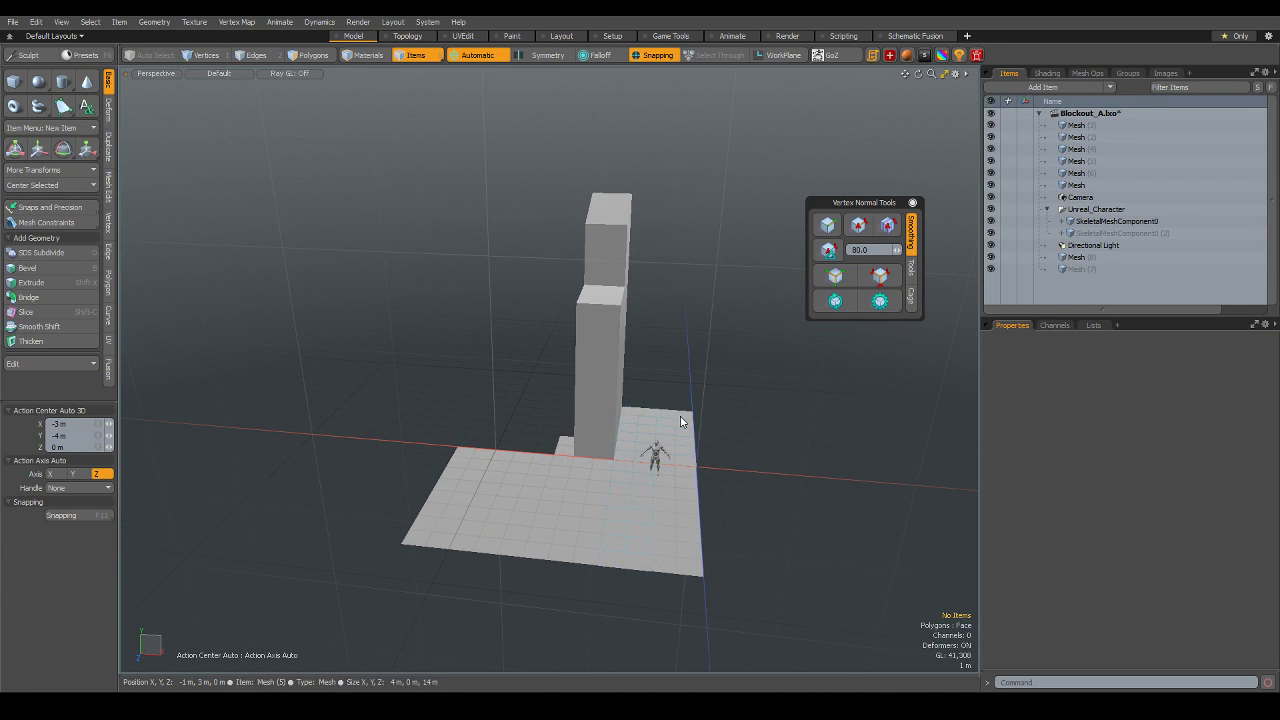
pyautogui.moveTo(589, 398)
pyautogui.keyDown('shift'); pyautogui.mouseDown()
pyautogui.moveTo(410, 449)
pyautogui.moveTo(689, 570)
pyautogui.mouseUp(); pyautogui.keyUp('shift')
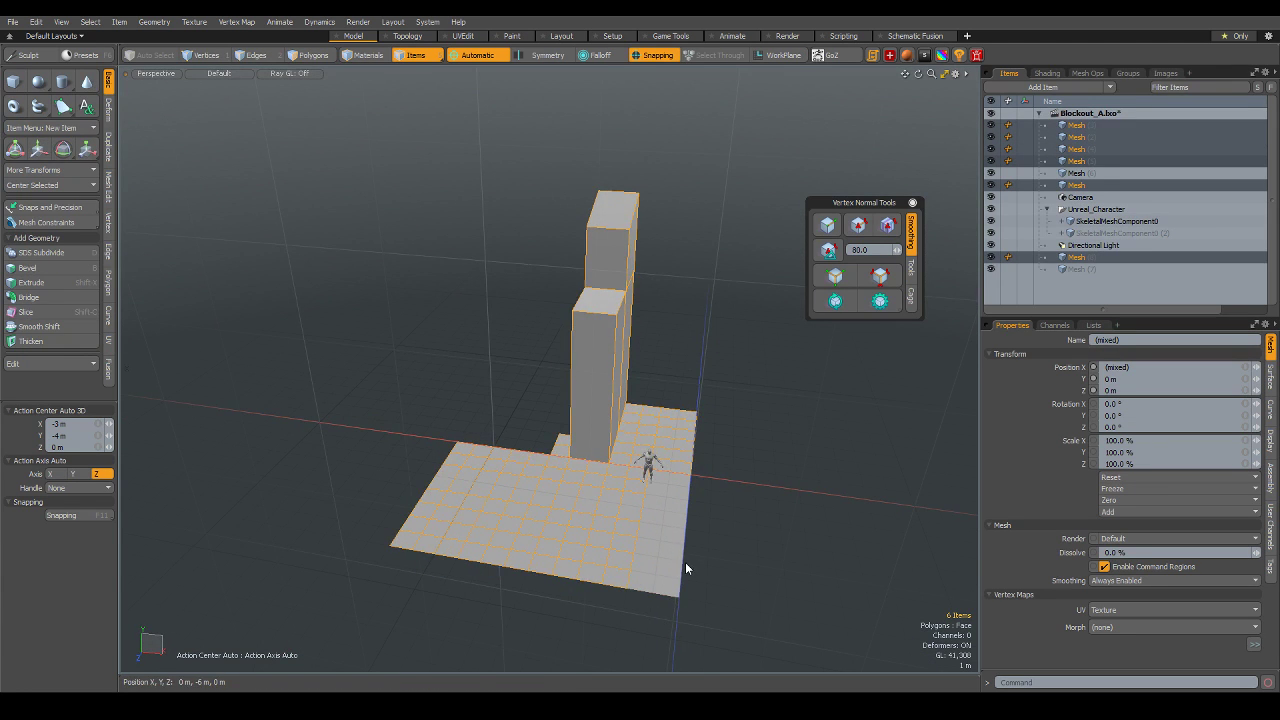
pyautogui.scroll(2, 685, 562)
pyautogui.press('y')
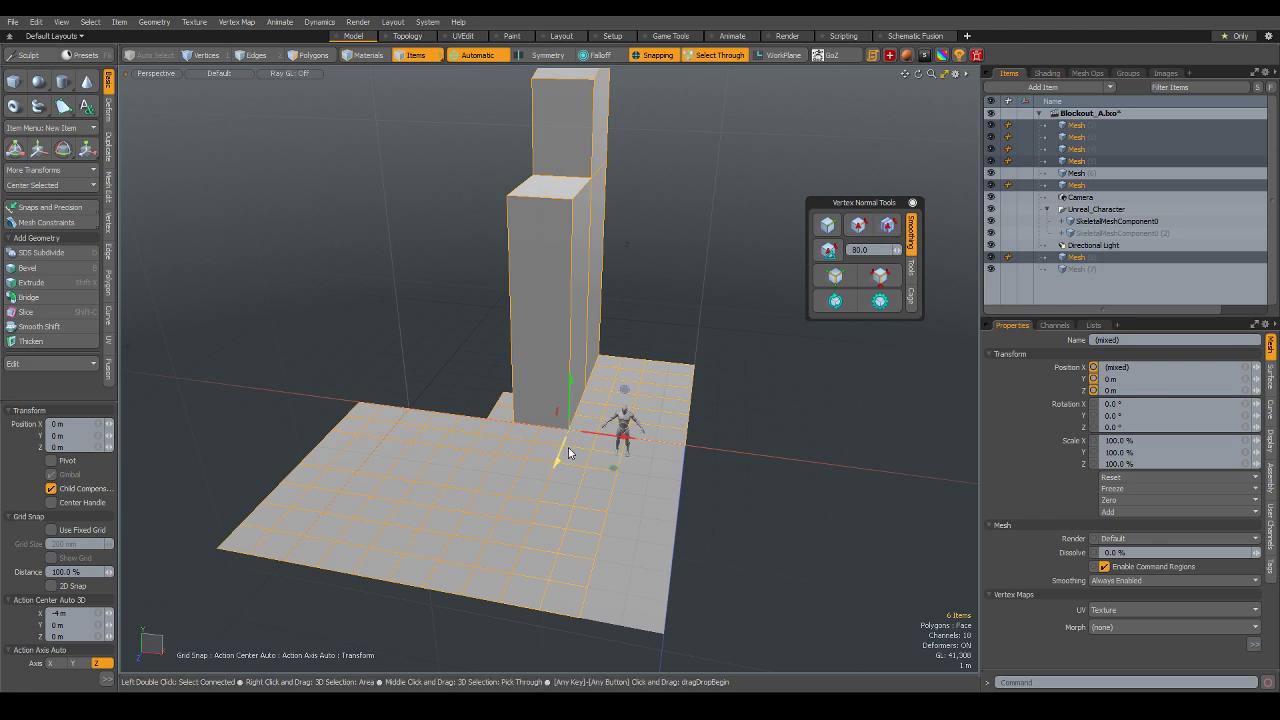
pyautogui.click(650, 366)
pyautogui.moveTo(651, 367)
pyautogui.keyDown('alt'); pyautogui.mouseDown()
pyautogui.moveTo(694, 400)
pyautogui.moveTo(790, 400)
pyautogui.mouseUp(); pyautogui.keyUp('alt')
pyautogui.click(693, 400)
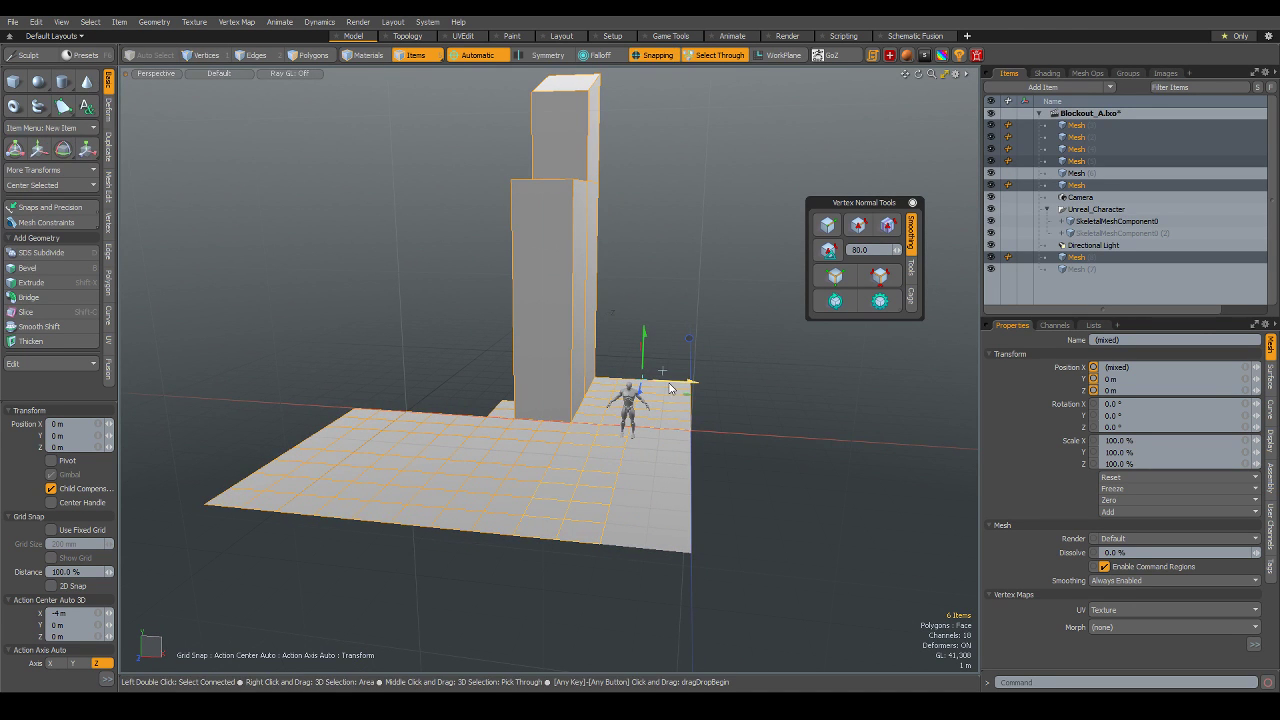
pyautogui.moveTo(673, 388)
pyautogui.keyDown('alt'); pyautogui.mouseDown()
pyautogui.moveTo(526, 447)
pyautogui.moveTo(471, 502)
pyautogui.moveTo(557, 483)
pyautogui.moveTo(464, 502)
pyautogui.mouseUp(); pyautogui.keyUp('alt')
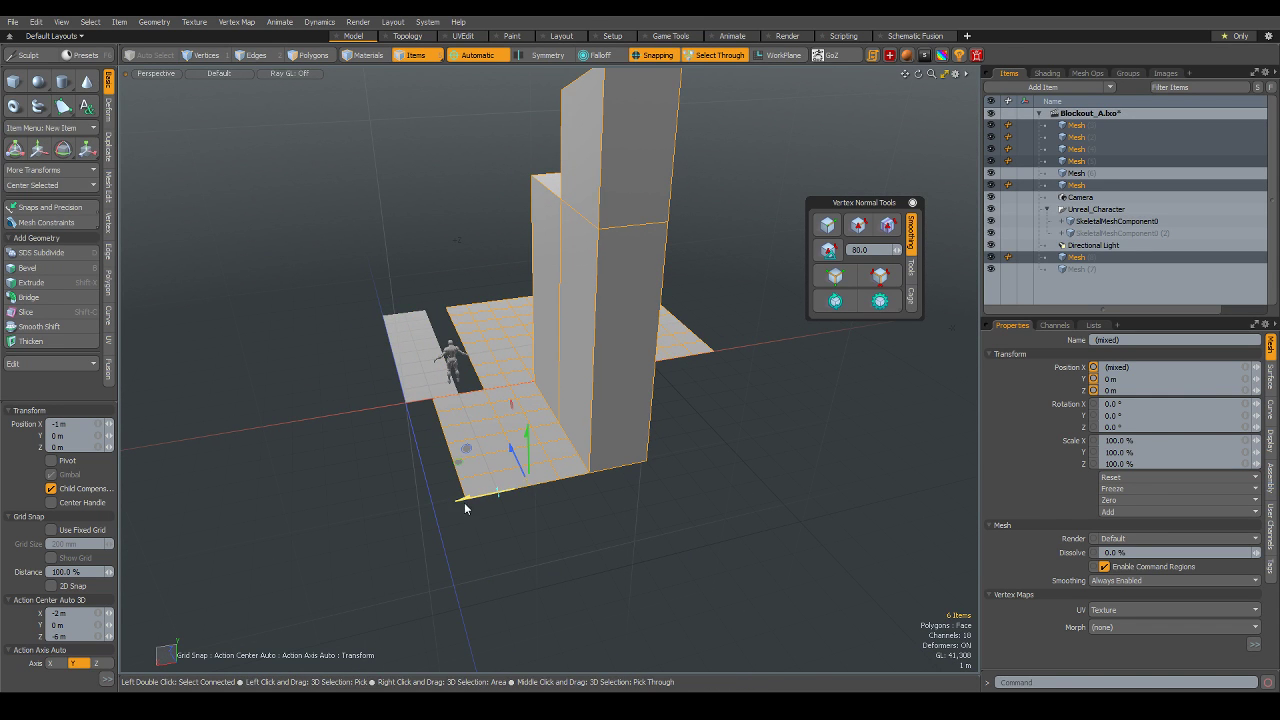
# - Add the left floor piece, enable Vertex snapping, and slide the meshes along X to snap edge to edge
pyautogui.hotkey('ctrl', 'z')
pyautogui.keyDown('shift'); pyautogui.click(414, 358); pyautogui.keyUp('shift')
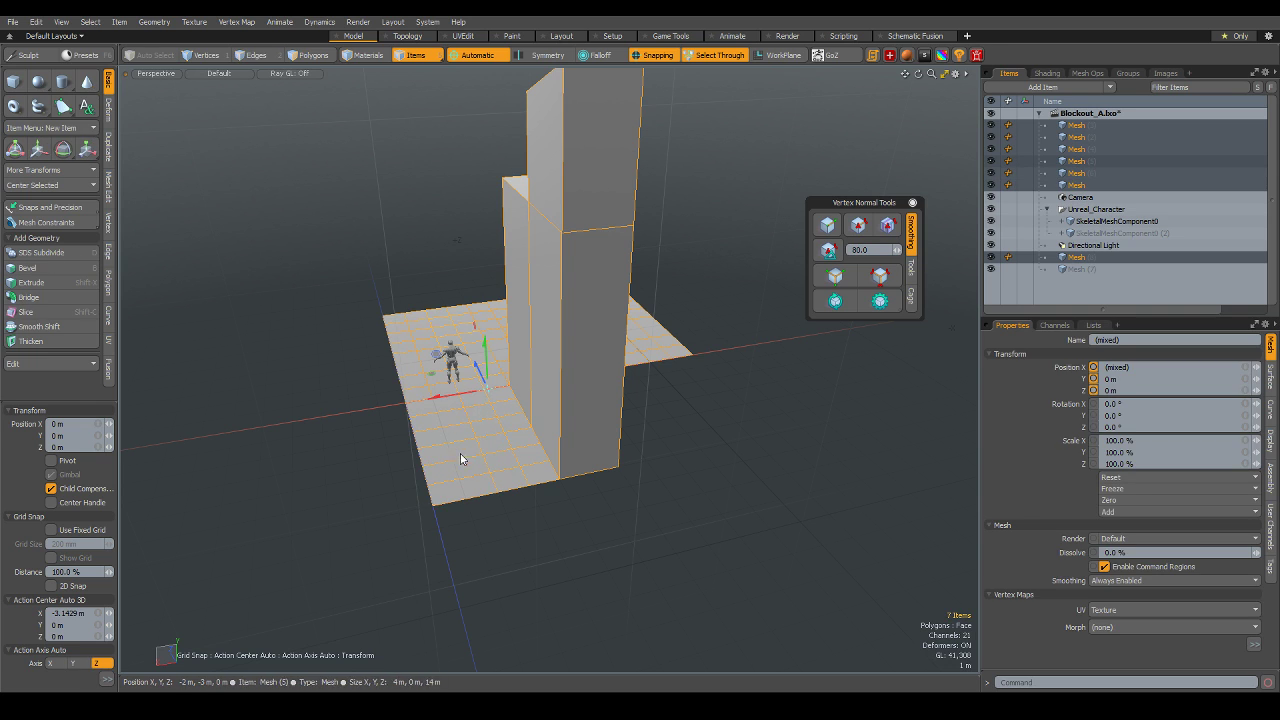
pyautogui.click(438, 508)
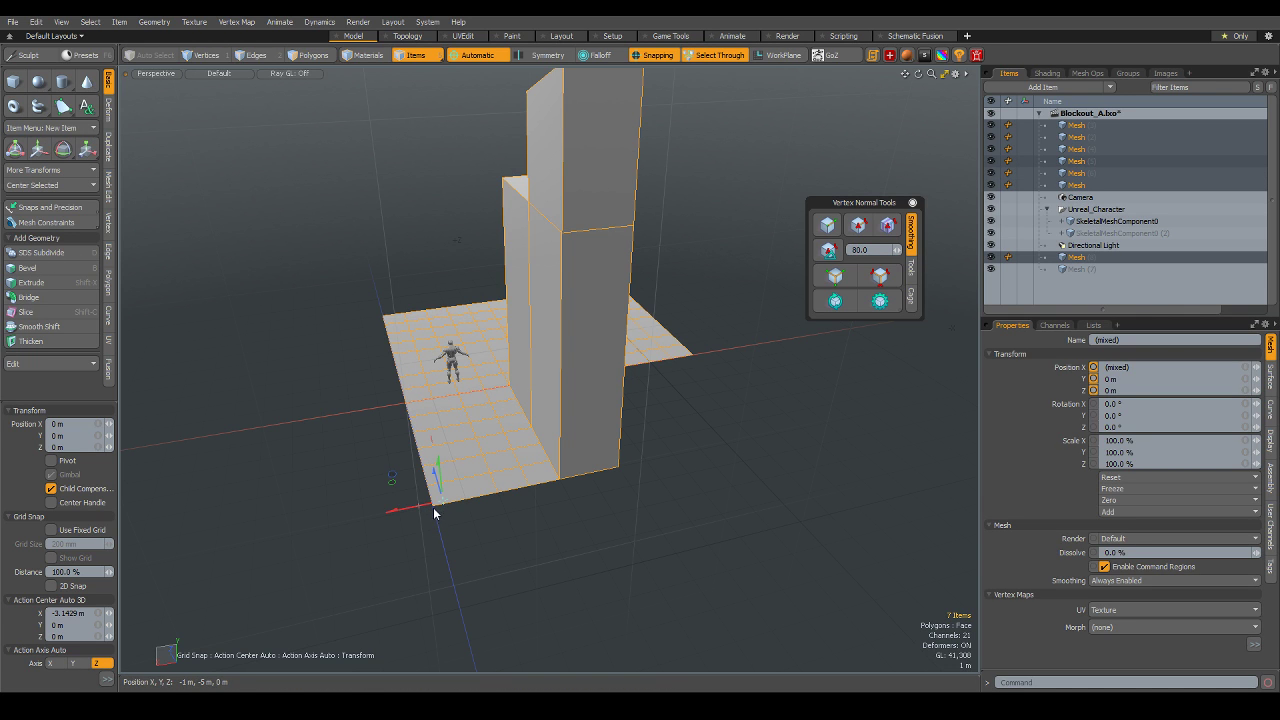
pyautogui.keyDown('shift'); pyautogui.click(516, 57); pyautogui.keyUp('shift')
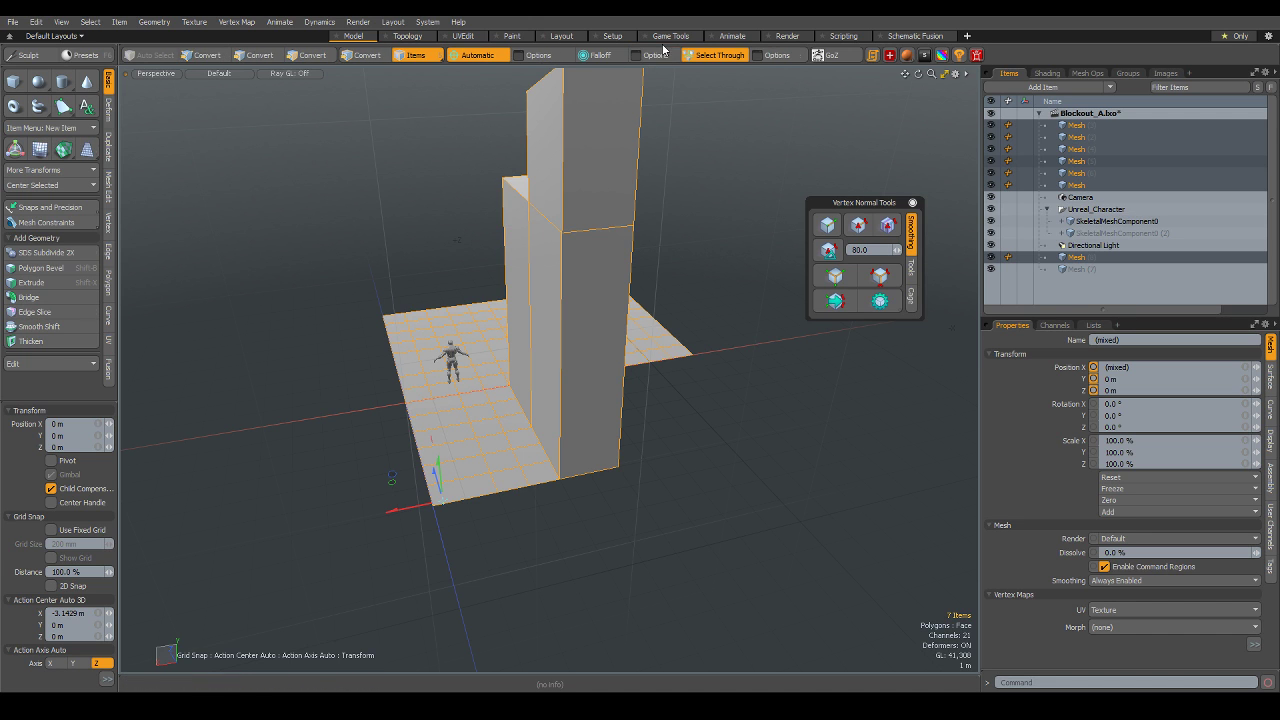
pyautogui.keyDown('shift'); pyautogui.click(664, 55); pyautogui.keyUp('shift')
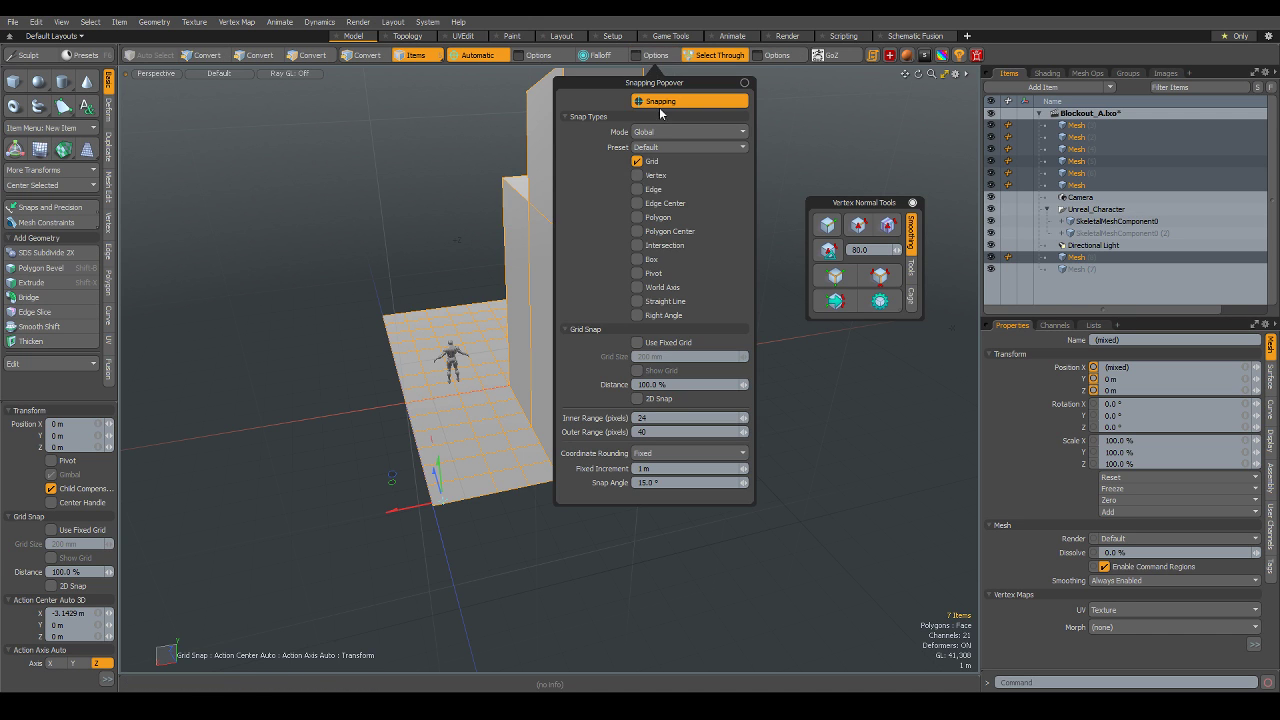
pyautogui.click(646, 177)
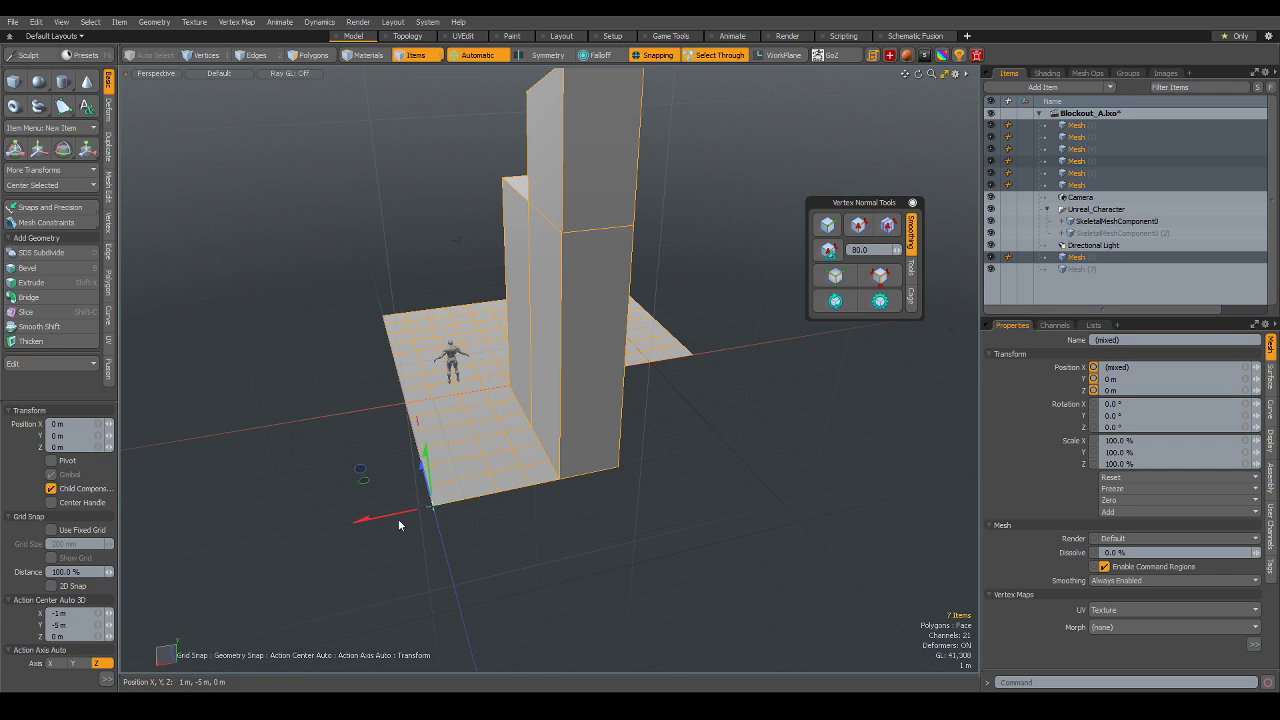
pyautogui.moveTo(432, 506)
pyautogui.mouseDown()
pyautogui.moveTo(640, 477)
pyautogui.moveTo(340, 550)
pyautogui.mouseUp()
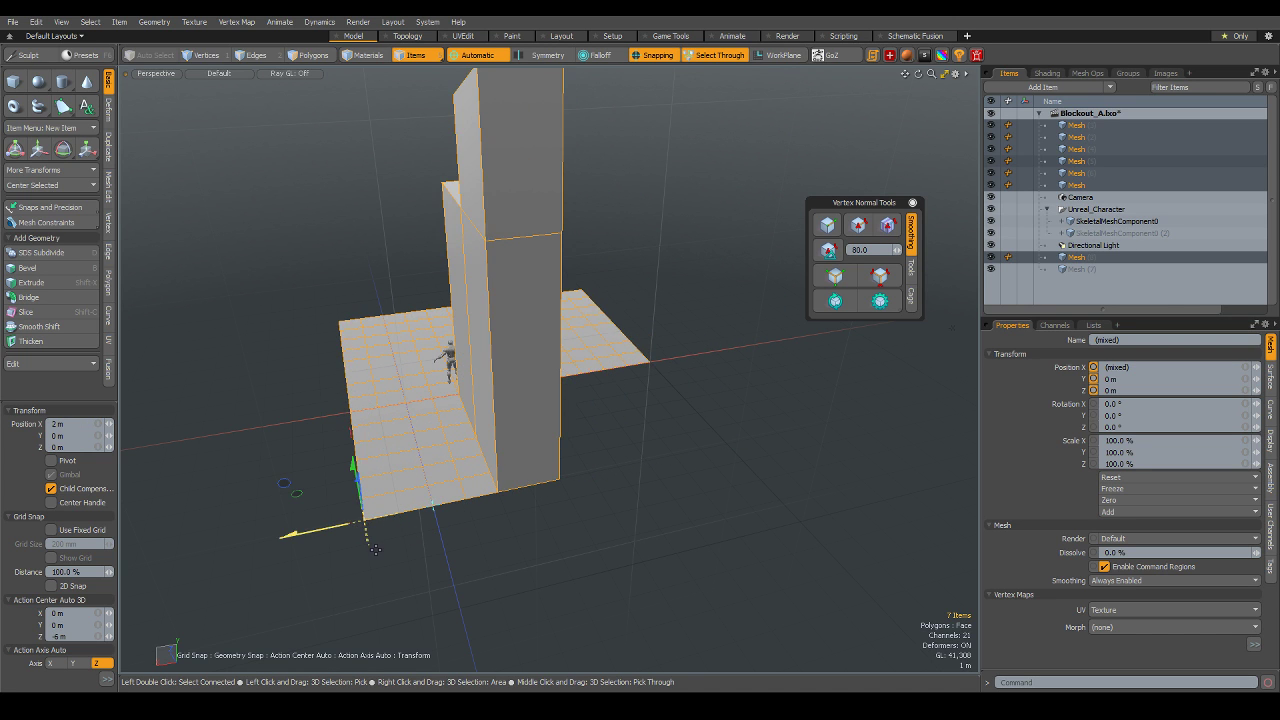
pyautogui.click(624, 489)
# - Select both floor plates and delete the strip of polygons along their left edge
pyautogui.keyDown('alt'); pyautogui.moveTo(552, 509); pyautogui.dragTo(353, 431); pyautogui.keyUp('alt')
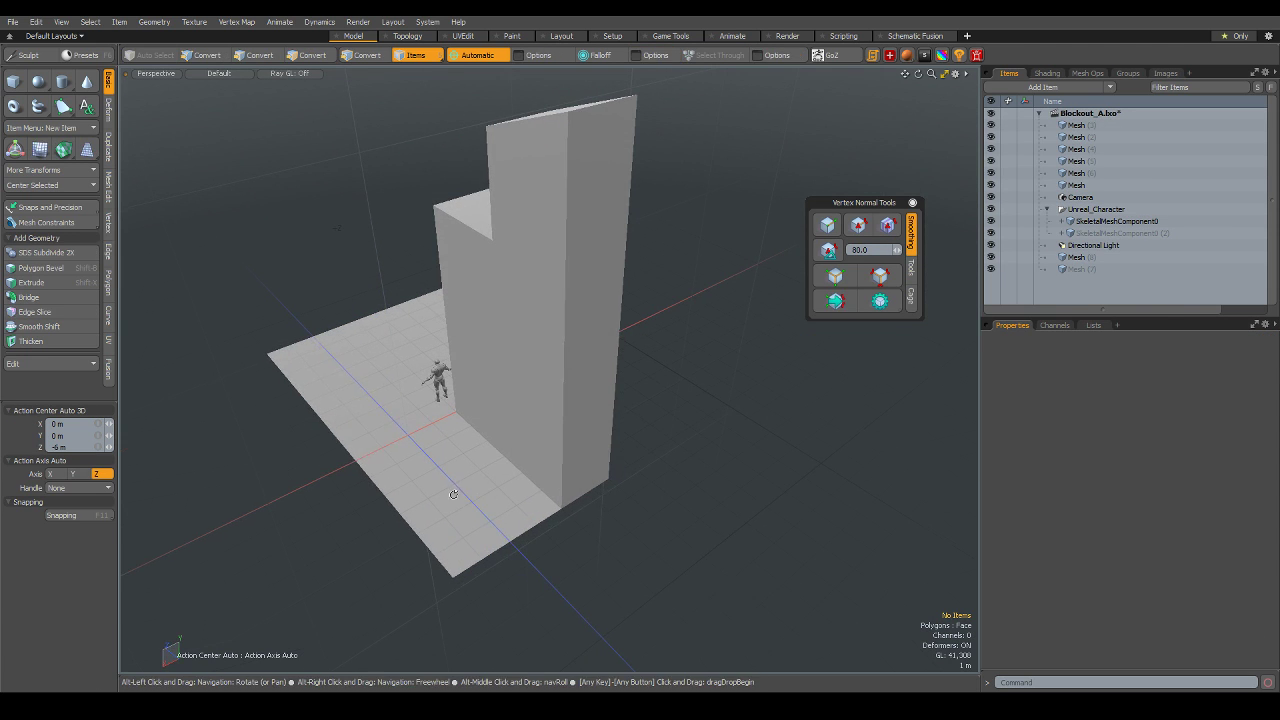
pyautogui.click(353, 431)
pyautogui.keyDown('shift'); pyautogui.click(390, 495); pyautogui.keyUp('shift')
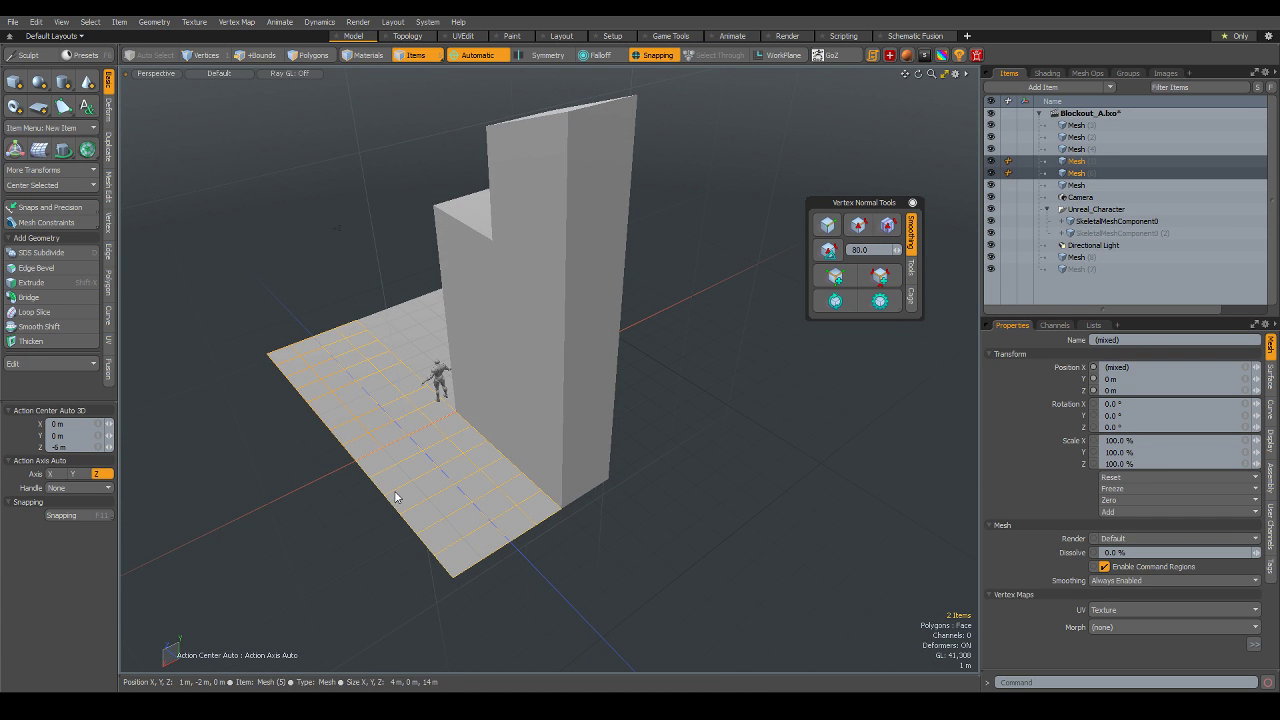
pyautogui.press('3')
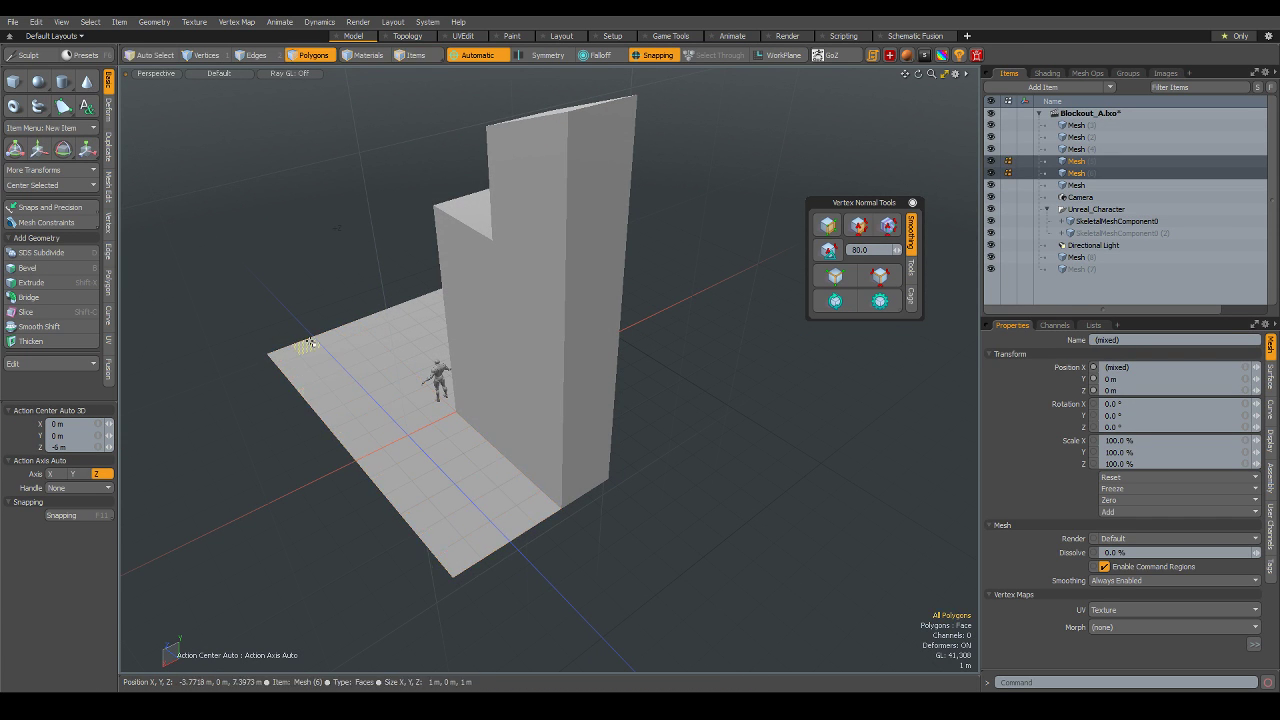
pyautogui.click(287, 352)
pyautogui.moveTo(287, 352); pyautogui.dragTo(320, 370)
pyautogui.moveTo(350, 426)
pyautogui.mouseDown()
pyautogui.moveTo(374, 449)
pyautogui.moveTo(392, 441)
pyautogui.mouseUp()
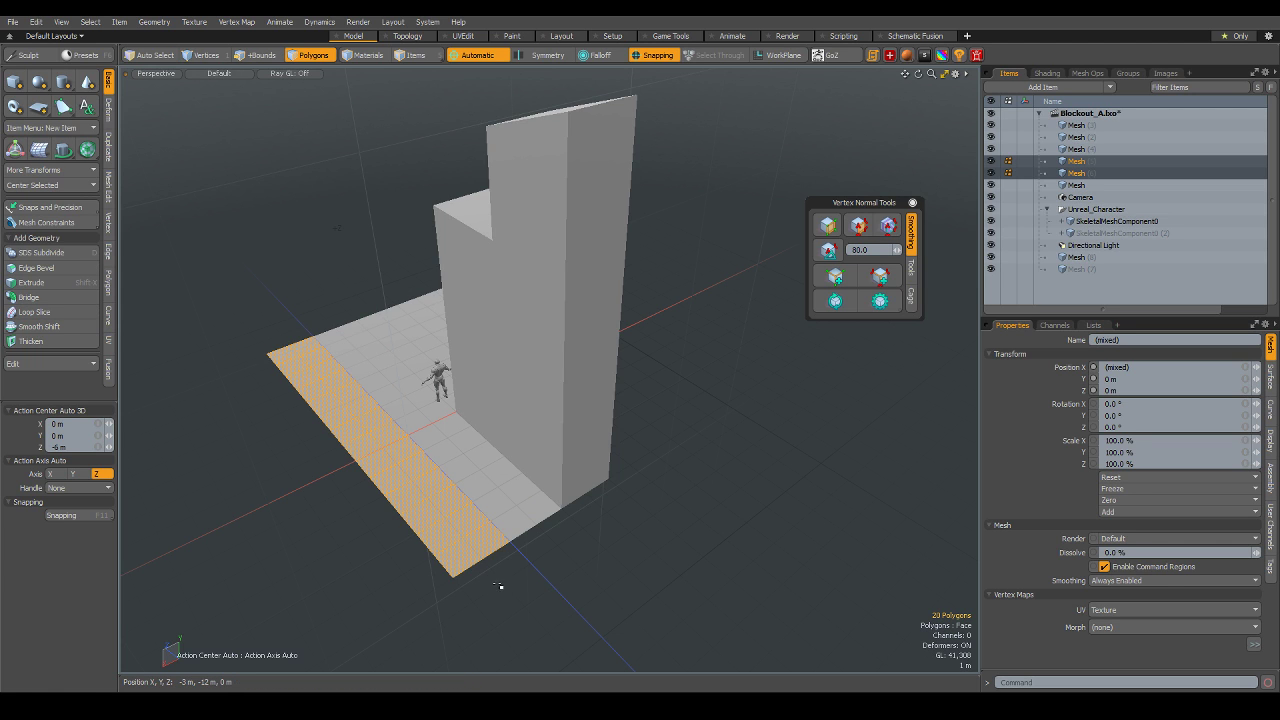
pyautogui.press('Delete')
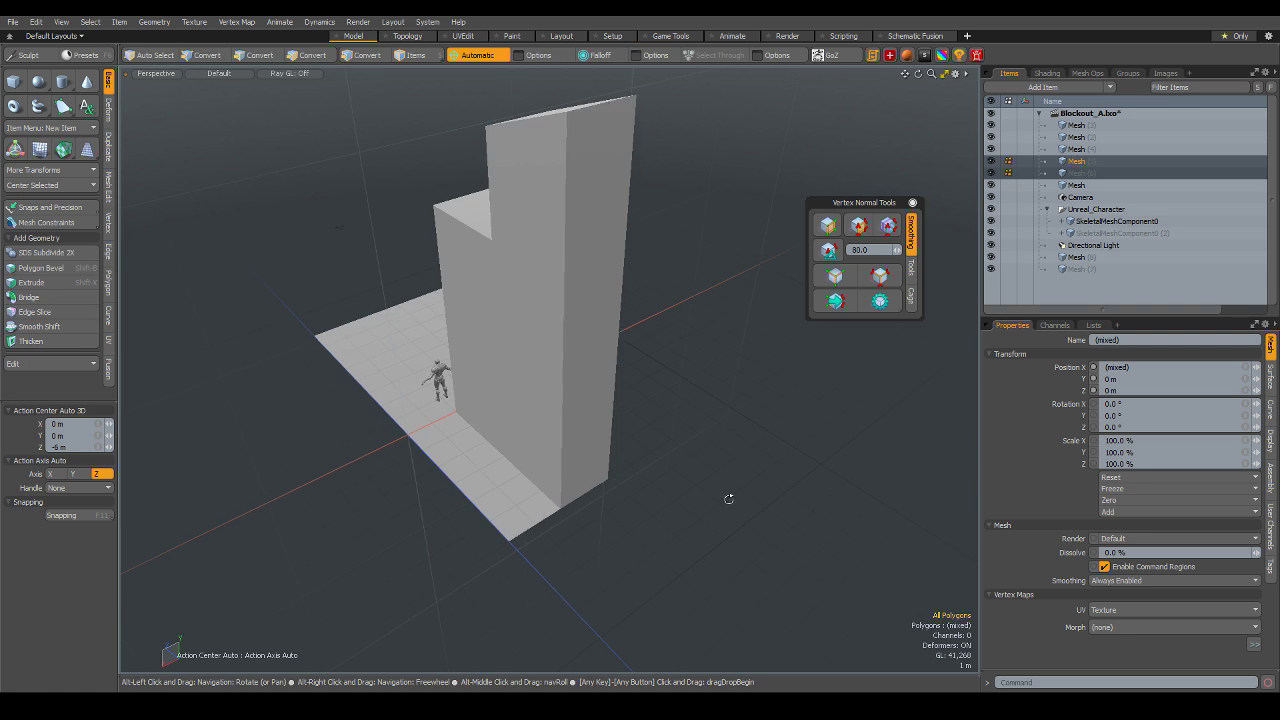
# - Return to item mode and select the remaining single floor mesh
pyautogui.moveTo(728, 500)
pyautogui.keyDown('alt'); pyautogui.mouseDown()
pyautogui.moveTo(580, 423)
pyautogui.moveTo(457, 471)
pyautogui.moveTo(468, 485)
pyautogui.mouseUp(); pyautogui.keyUp('alt')
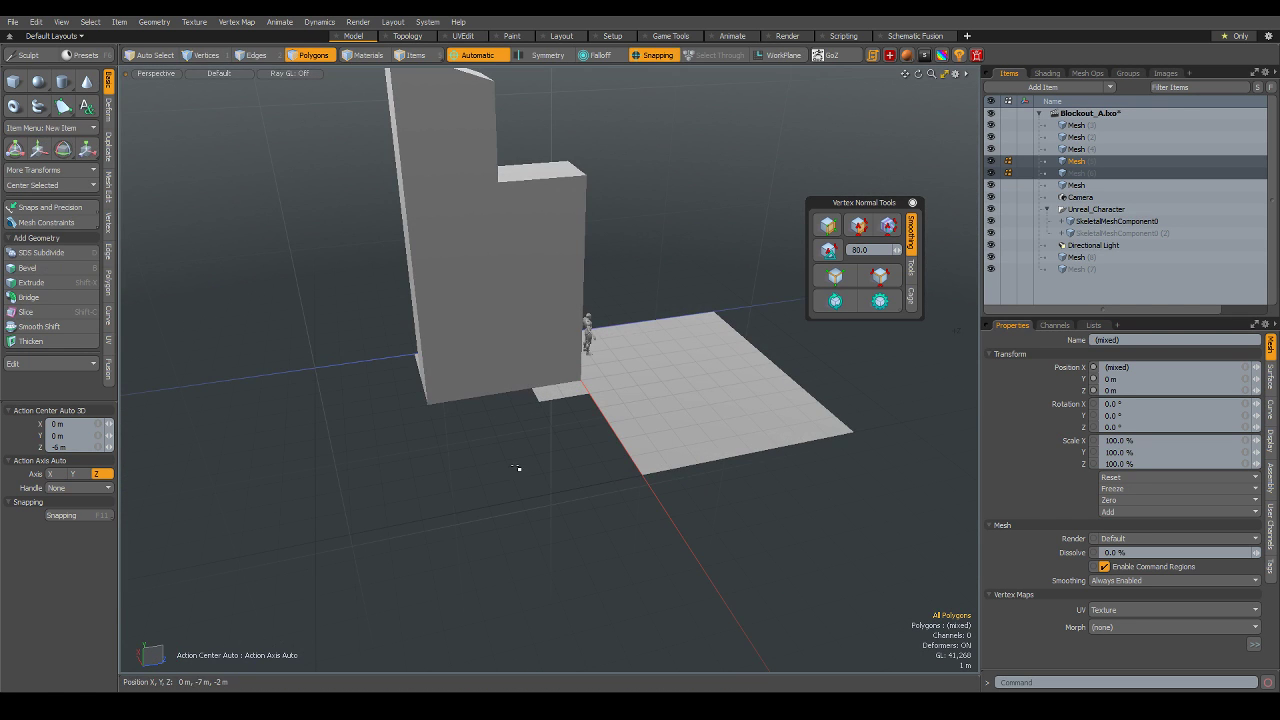
pyautogui.press('5')
pyautogui.click(658, 466)
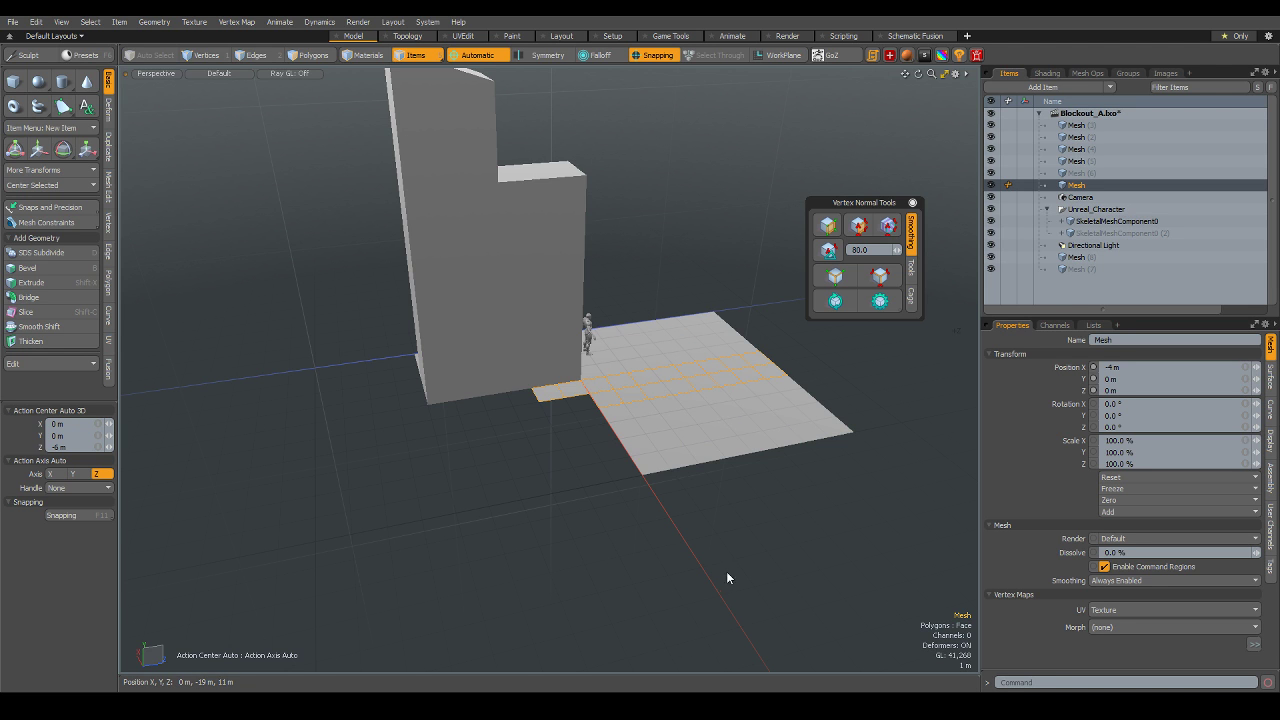
pyautogui.moveTo(726, 571)
pyautogui.keyDown('alt'); pyautogui.mouseDown()
pyautogui.moveTo(680, 523)
pyautogui.moveTo(714, 531)
pyautogui.moveTo(576, 614)
pyautogui.mouseUp(); pyautogui.keyUp('alt')
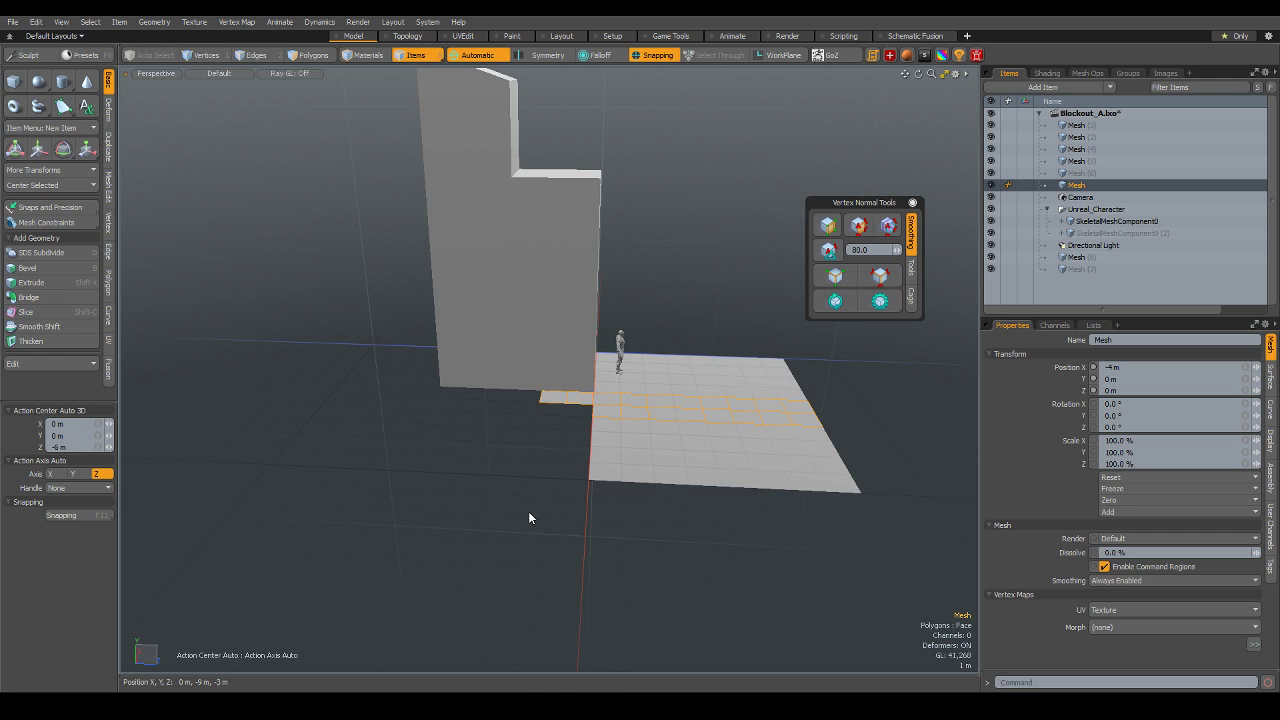
# - Switch to edge selection and pick the floor's front edge
pyautogui.moveTo(528, 514)
pyautogui.keyDown('alt'); pyautogui.mouseDown()
pyautogui.moveTo(644, 548)
pyautogui.moveTo(604, 527)
pyautogui.mouseUp(); pyautogui.keyUp('alt')
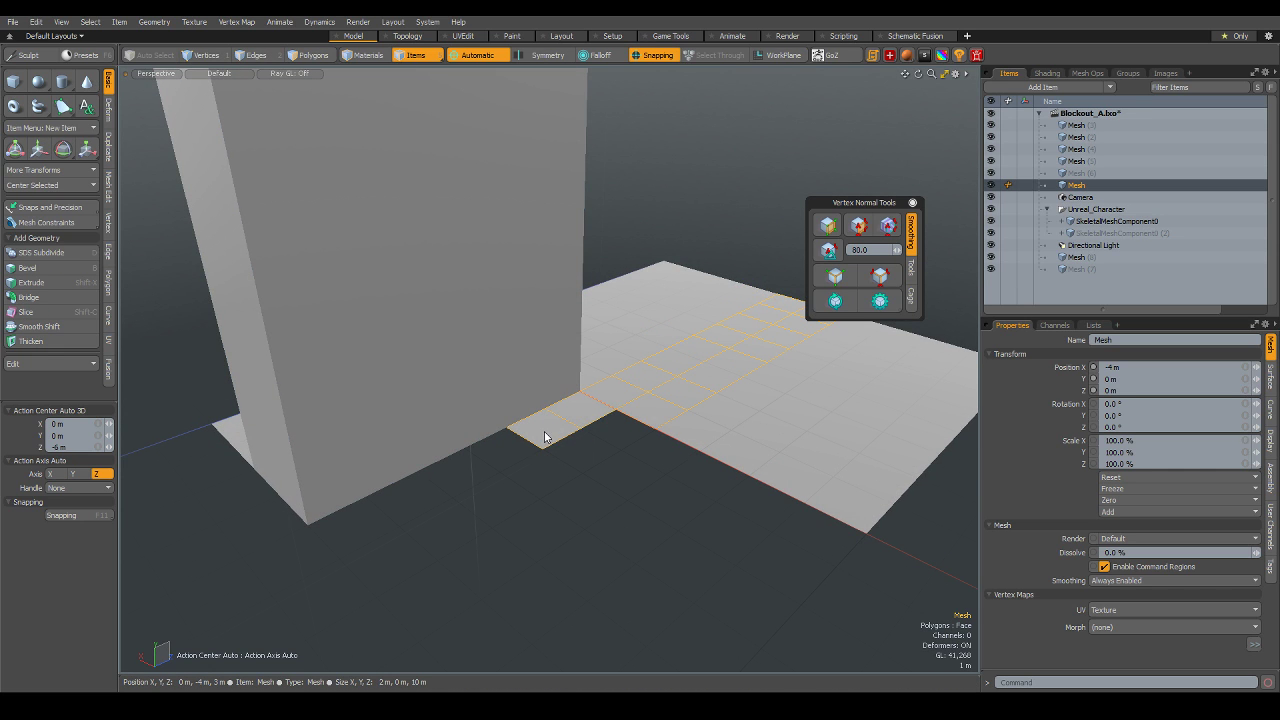
pyautogui.press('2')
pyautogui.click(511, 437)
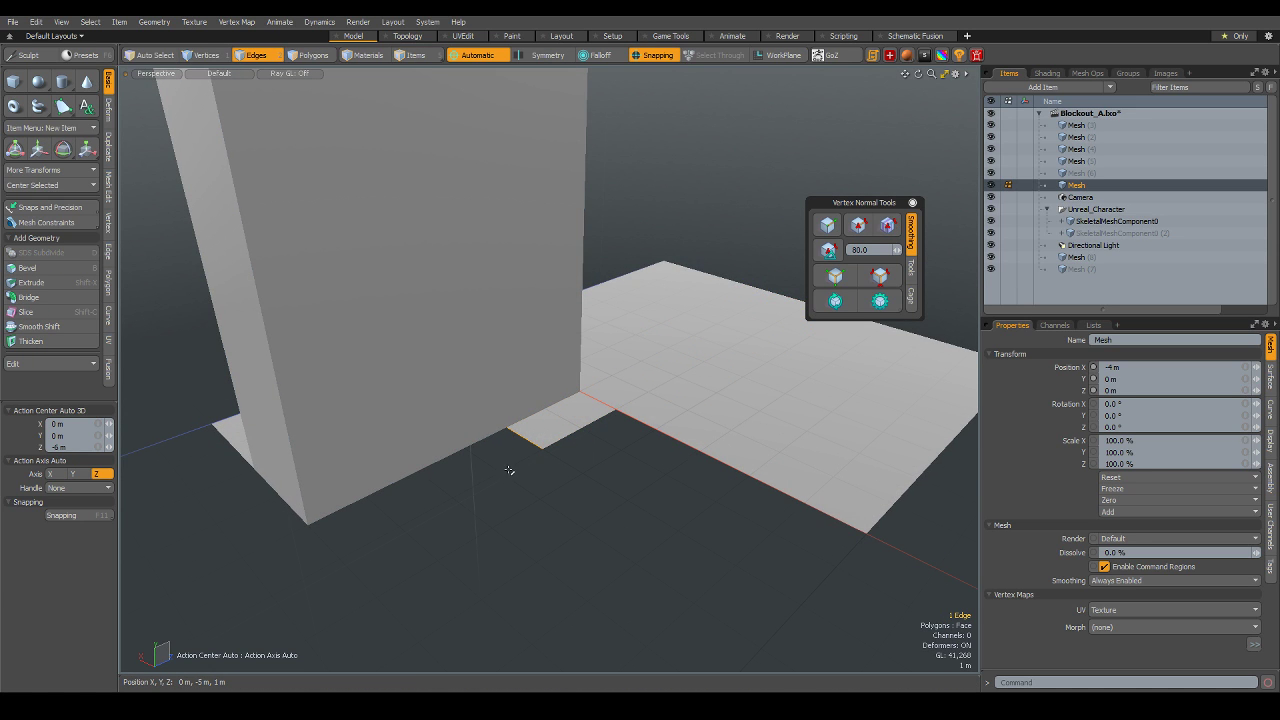
# - Extend the selected floor edge 2 m toward the viewer
pyautogui.hotkey('shift', 'x')
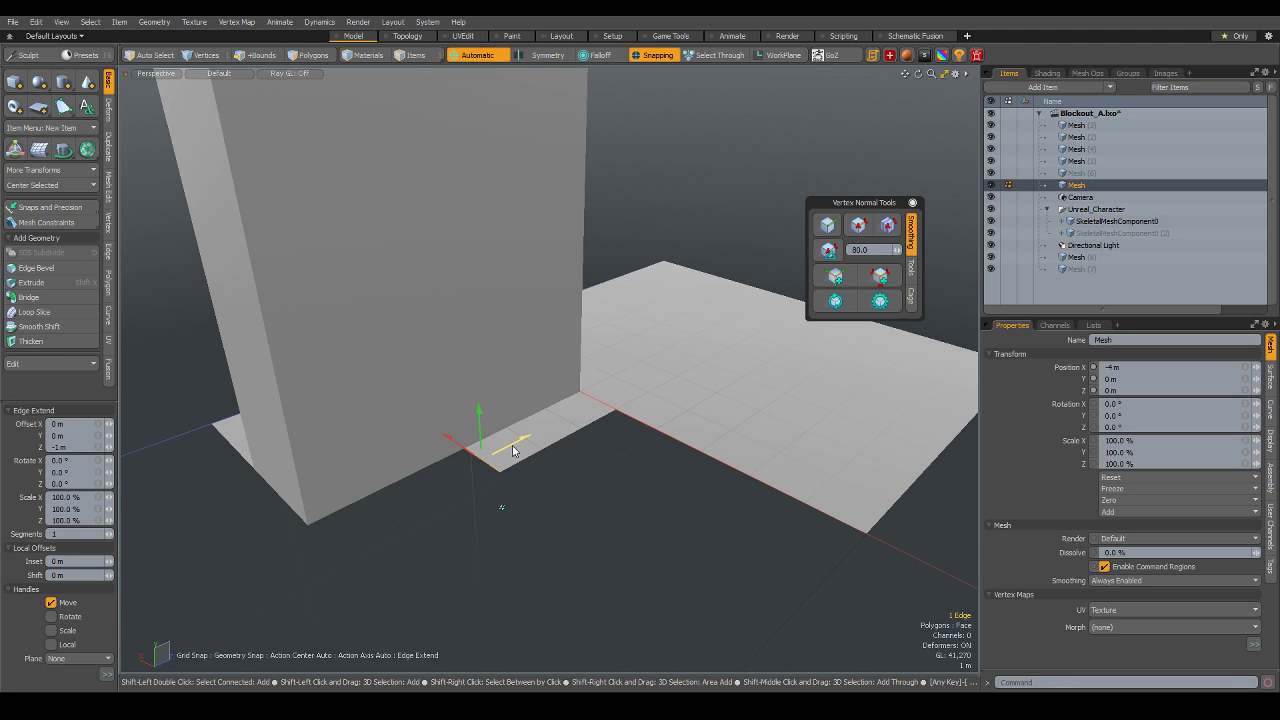
pyautogui.moveTo(515, 449); pyautogui.dragTo(463, 487)
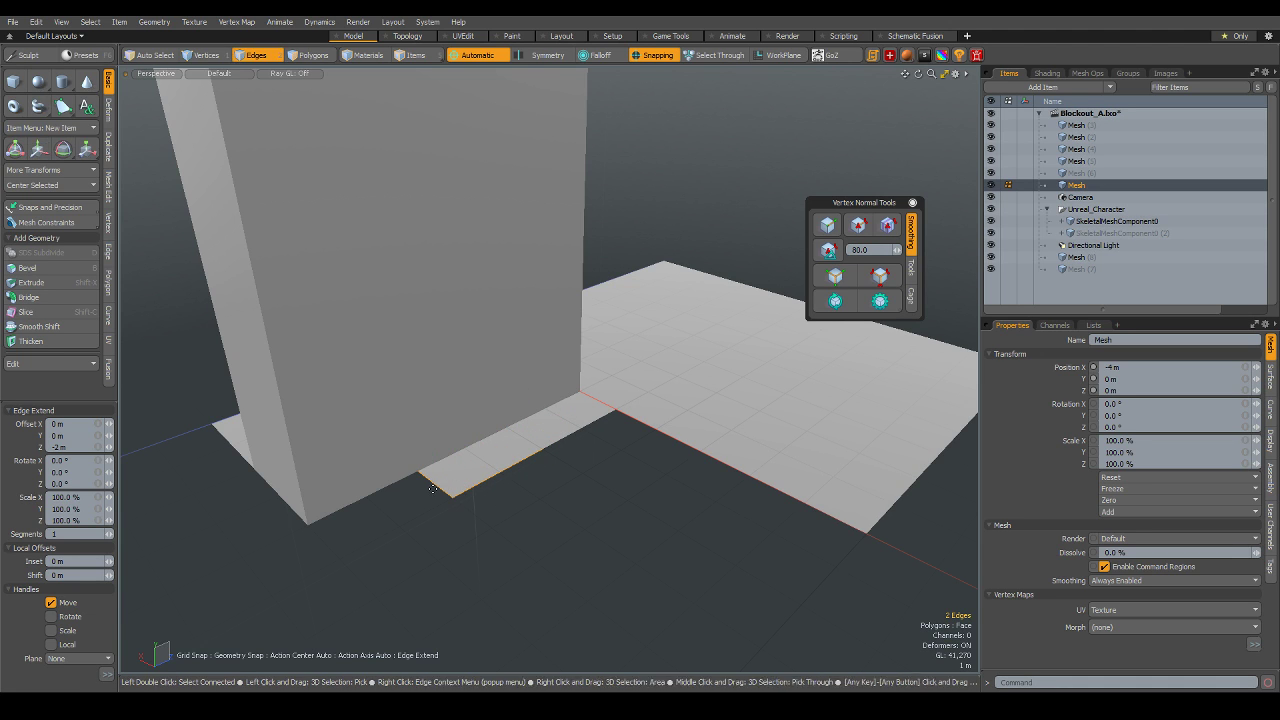
pyautogui.press('space')
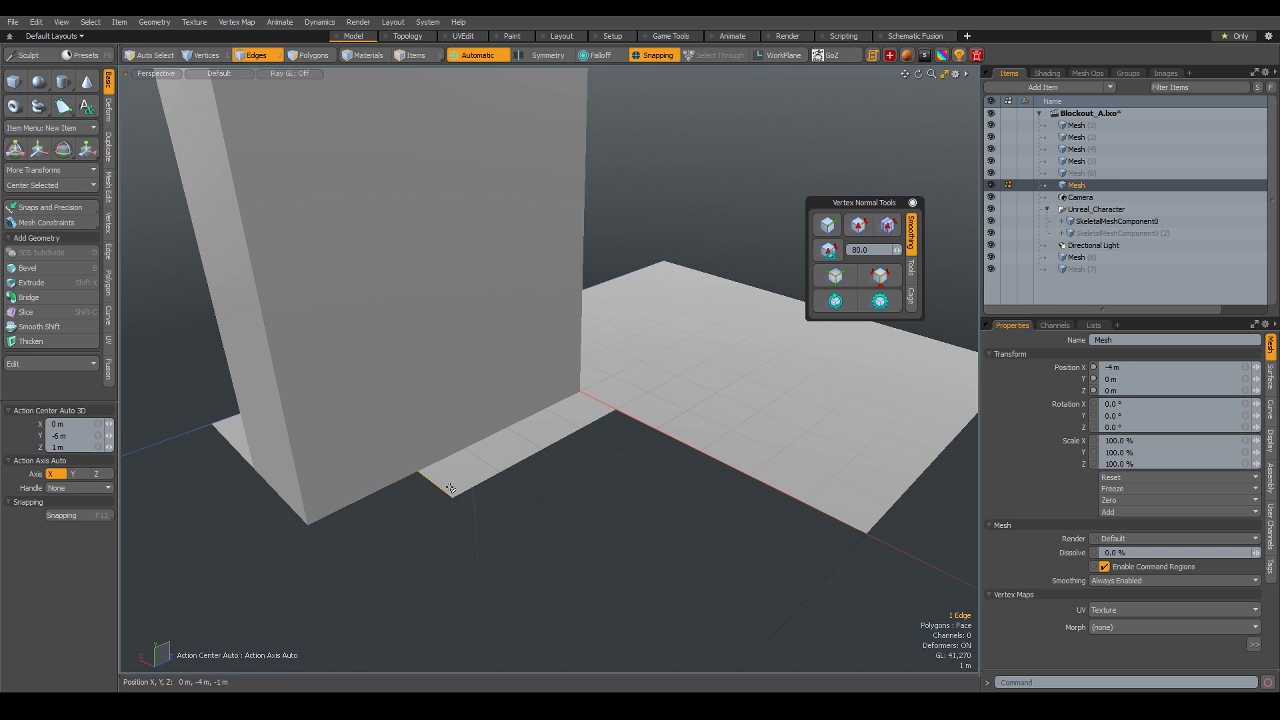
# - Extend another 1 m floor strip and slide the edge 1 m along Z
pyautogui.keyDown('alt'); pyautogui.moveTo(523, 534); pyautogui.dragTo(484, 526); pyautogui.keyUp('alt')
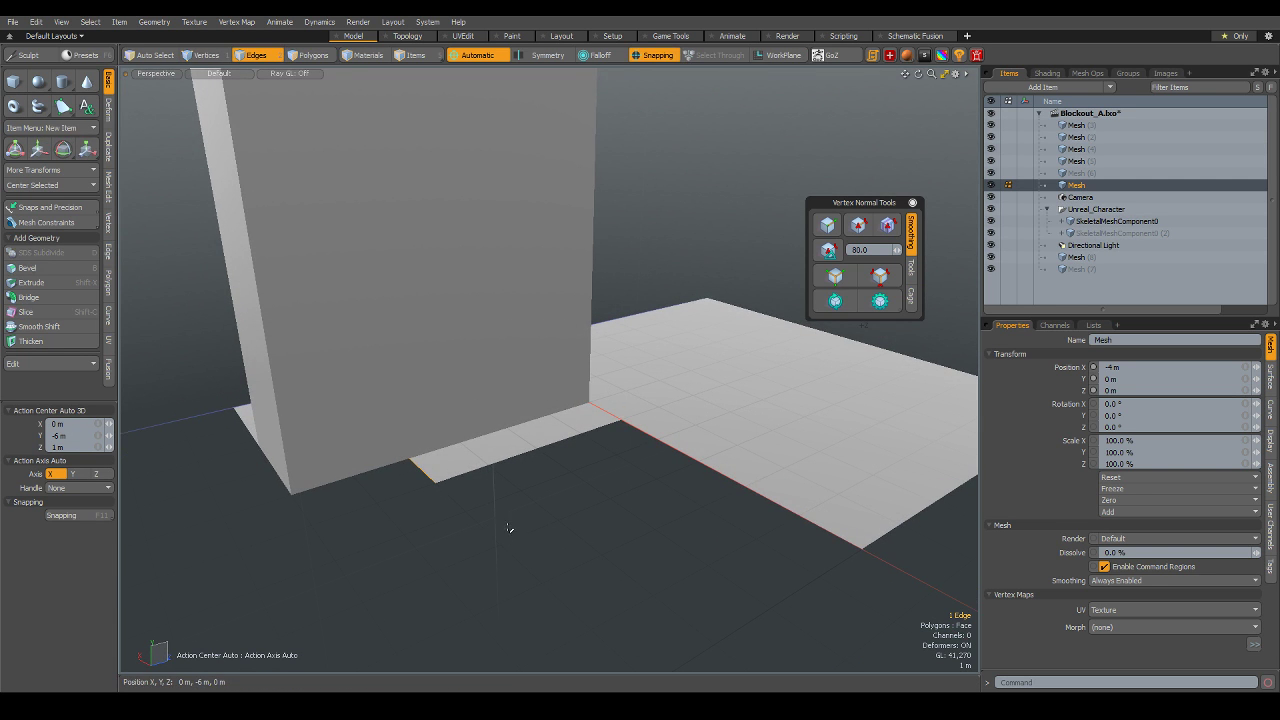
pyautogui.hotkey('shift', 'x')
pyautogui.moveTo(390, 483); pyautogui.dragTo(441, 553)
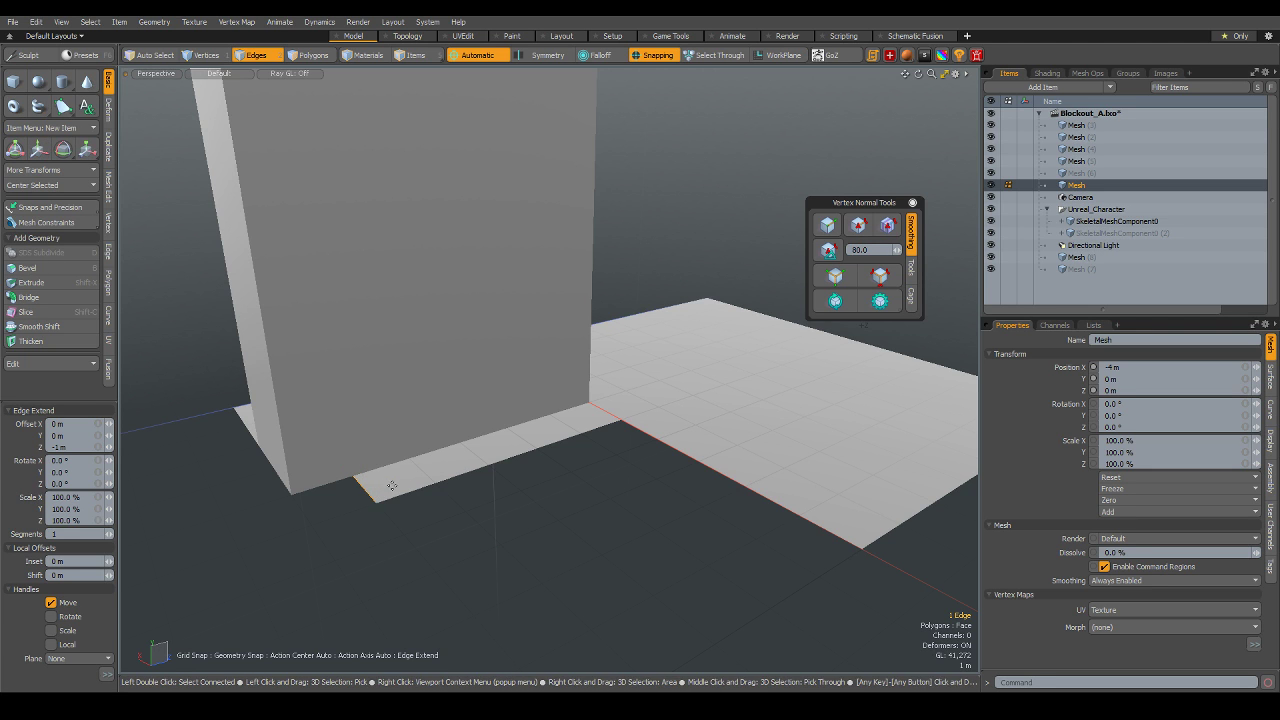
pyautogui.press('w')
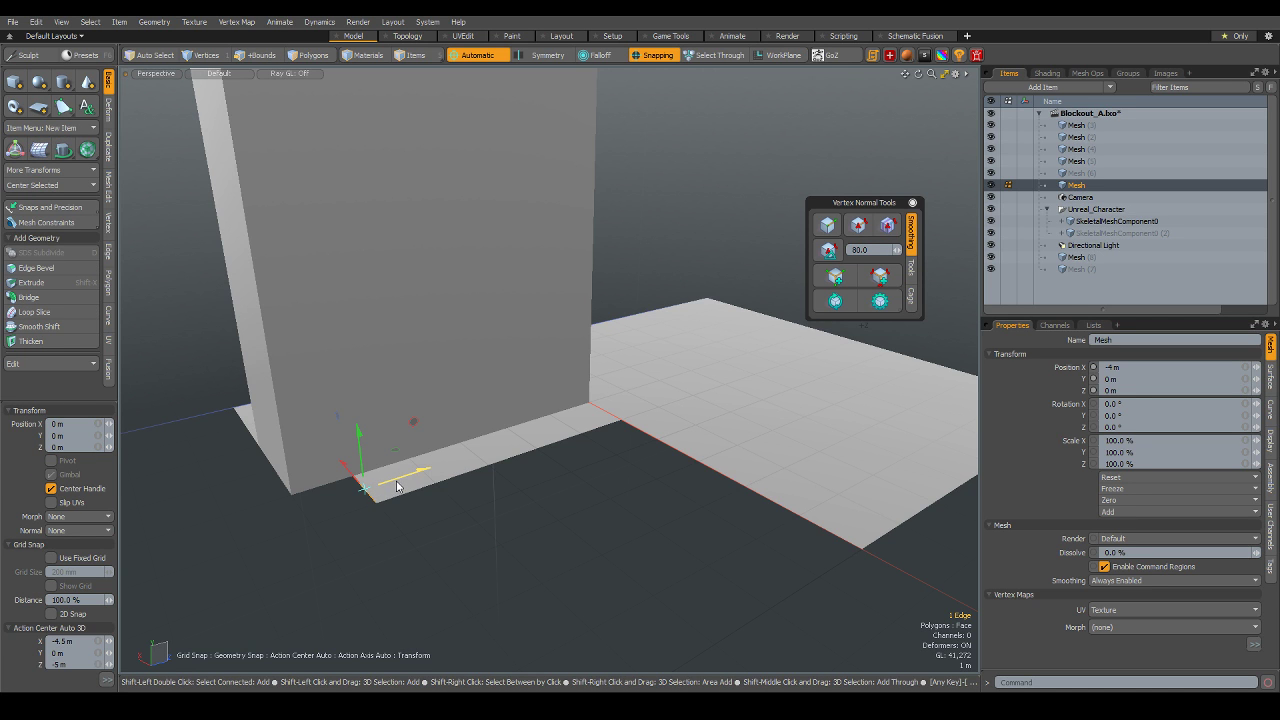
pyautogui.moveTo(397, 486)
pyautogui.mouseDown()
pyautogui.moveTo(335, 505)
pyautogui.moveTo(448, 480)
pyautogui.moveTo(409, 531)
pyautogui.mouseUp()
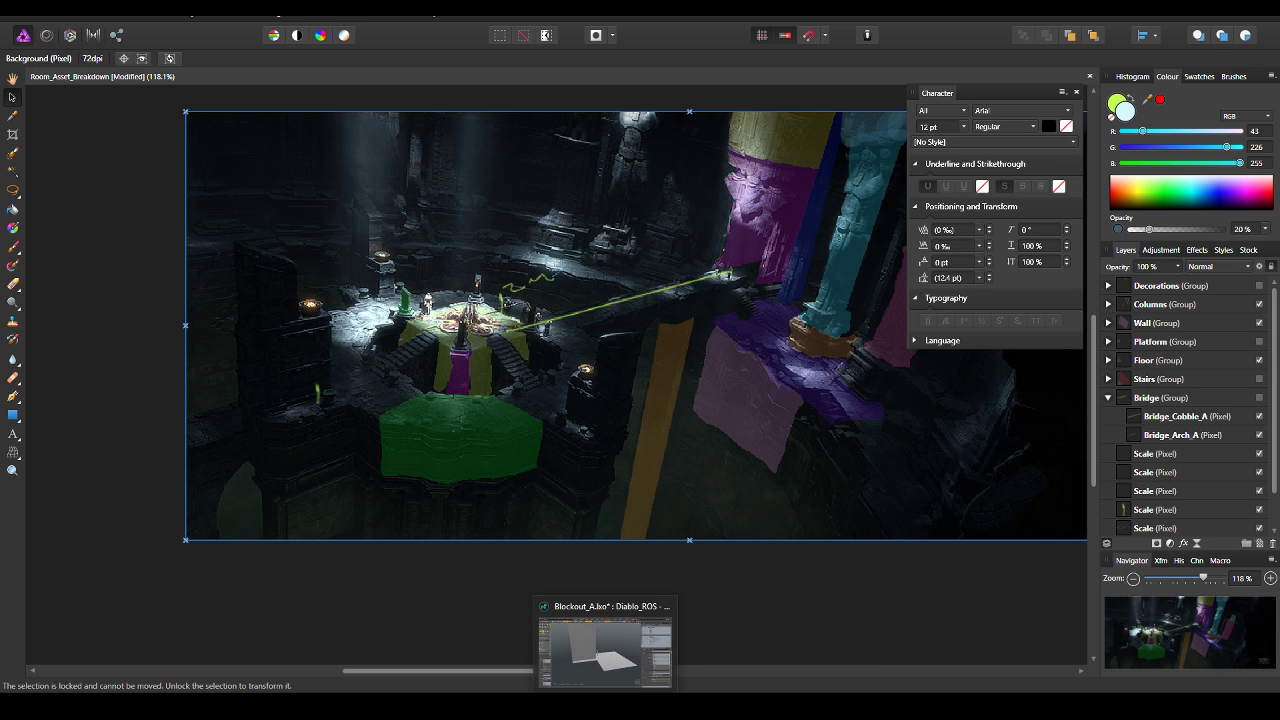
# - Bring the MODO Blockout_A.lxo scene back and drop the move tool
pyautogui.click(605, 645)
pyautogui.moveTo(446, 494)
pyautogui.keyDown('alt'); pyautogui.mouseDown()
pyautogui.moveTo(543, 489)
pyautogui.moveTo(458, 495)
pyautogui.moveTo(409, 520)
pyautogui.moveTo(377, 502)
pyautogui.moveTo(395, 515)
pyautogui.moveTo(428, 506)
pyautogui.moveTo(472, 456)
pyautogui.mouseUp(); pyautogui.keyUp('alt')
pyautogui.press('q')
# - Extend the floor edge into a new strip along the wall's base
pyautogui.hotkey('shift', 'x')
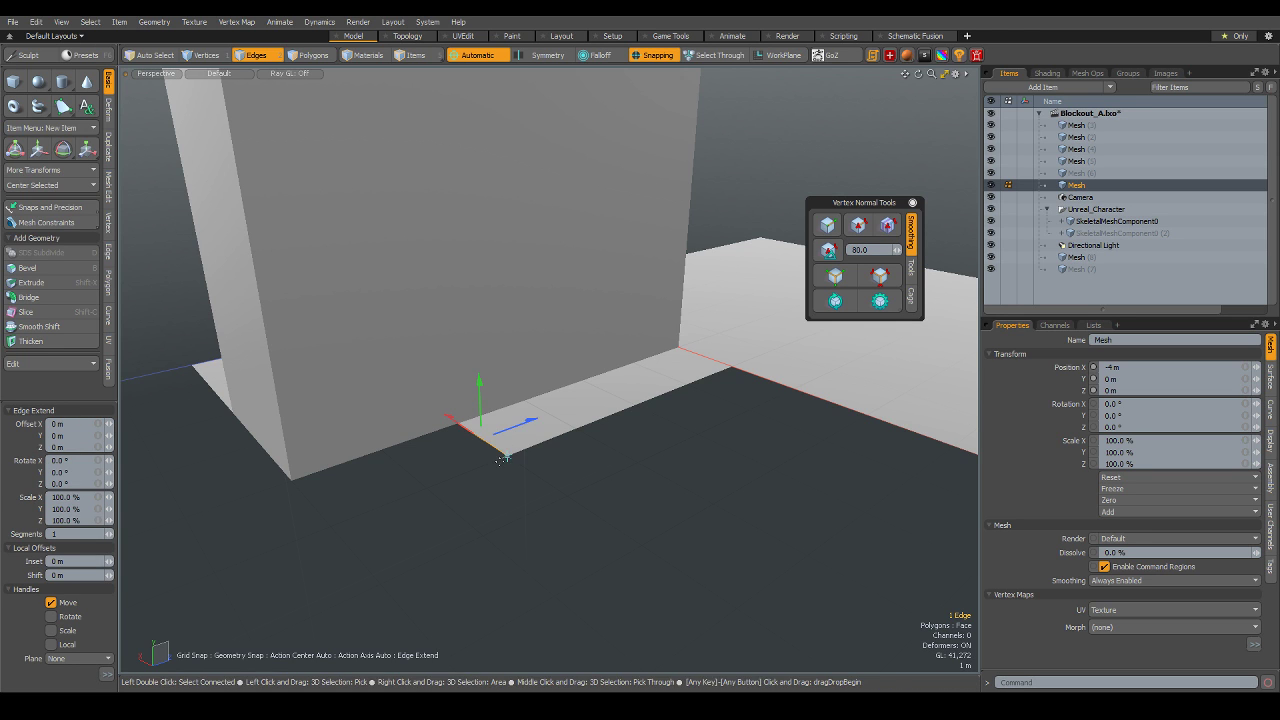
pyautogui.moveTo(459, 448); pyautogui.dragTo(355, 485)
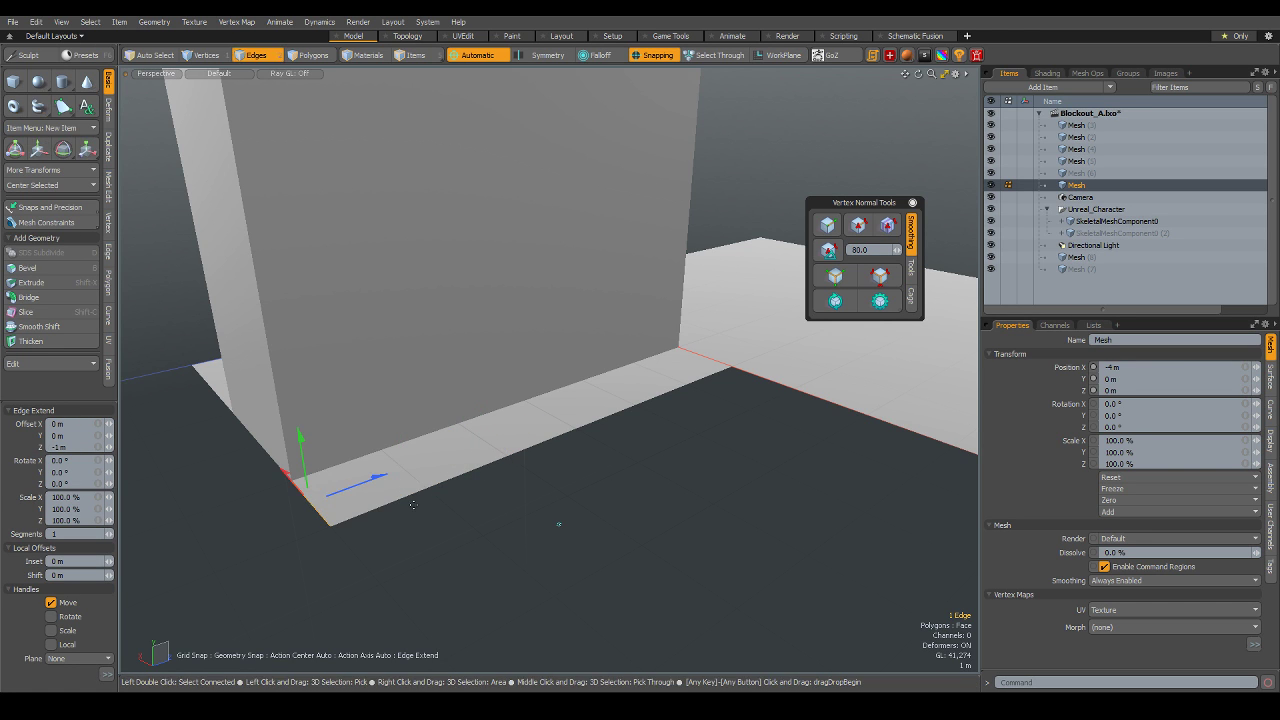
pyautogui.keyDown('alt'); pyautogui.moveTo(546, 546); pyautogui.dragTo(427, 430); pyautogui.keyUp('alt')
pyautogui.press('space')
# - Select the strip's five front edges and extend them downward in 1 m pulls
pyautogui.keyDown('shift'); pyautogui.click(427, 430); pyautogui.keyUp('shift')
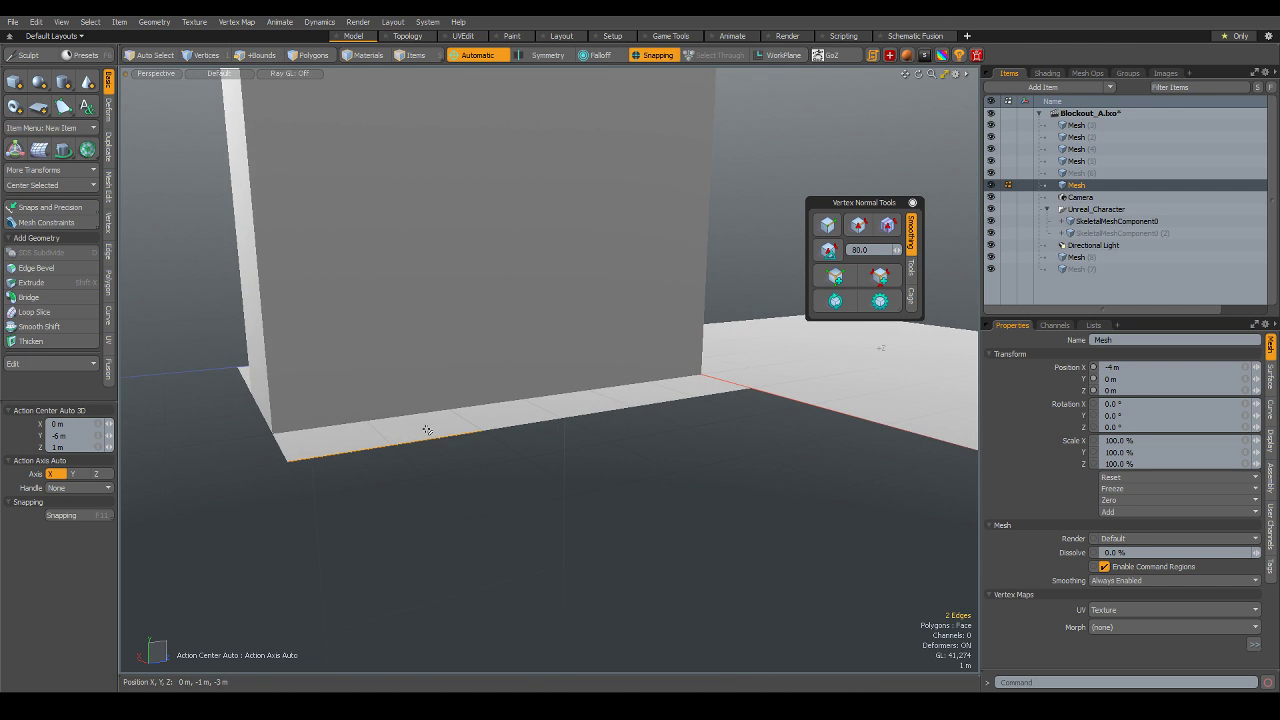
pyautogui.keyDown('alt'); pyautogui.moveTo(491, 477); pyautogui.dragTo(488, 518); pyautogui.keyUp('alt')
pyautogui.press('l')
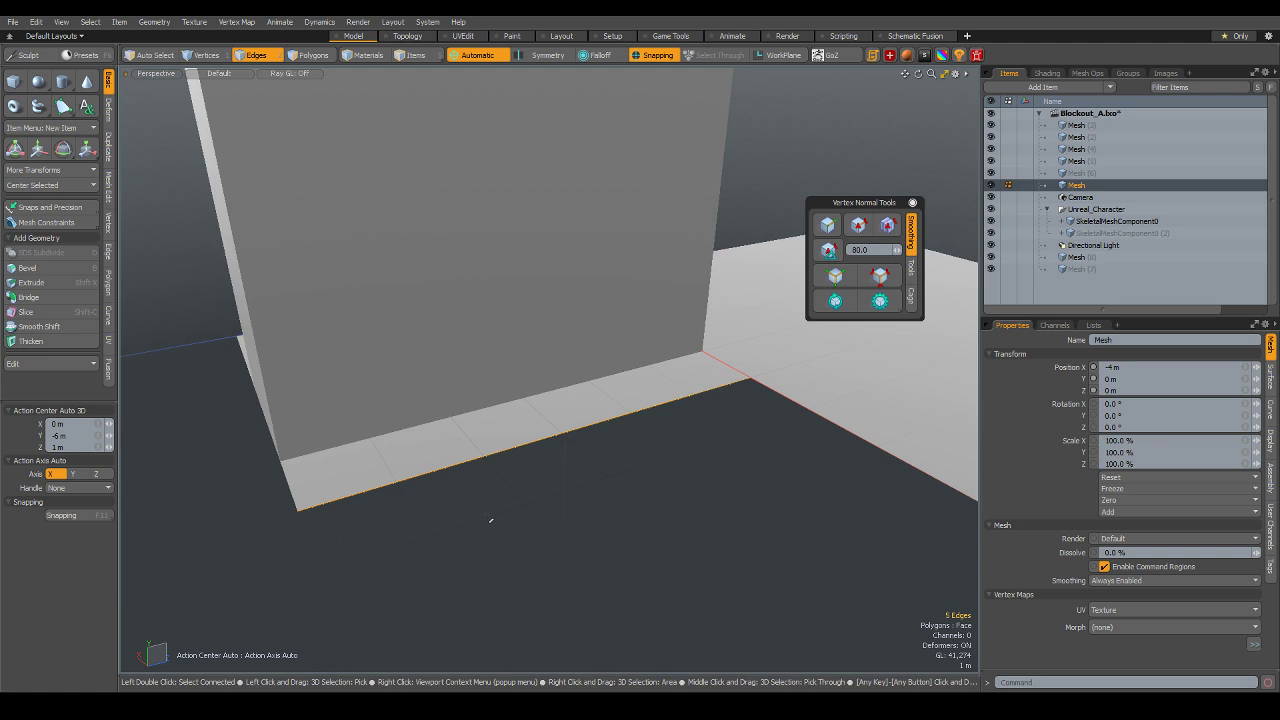
pyautogui.hotkey('shift', 'x')
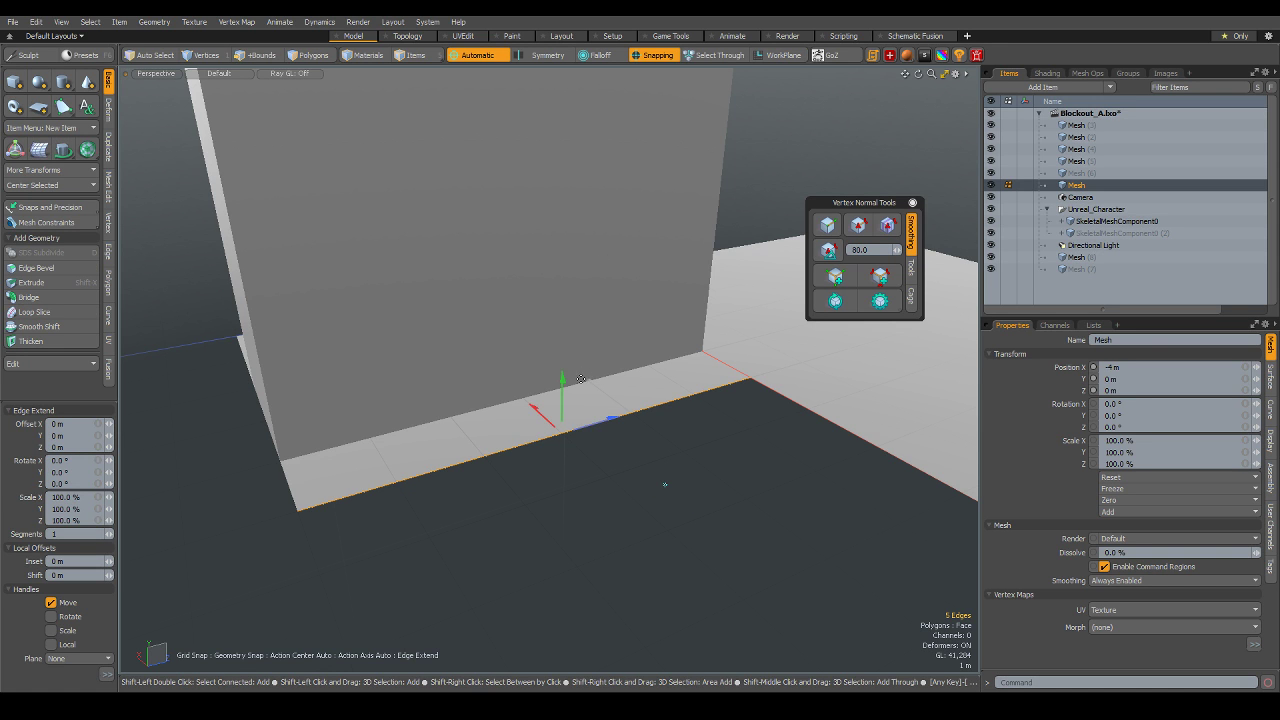
pyautogui.moveTo(558, 388); pyautogui.dragTo(550, 482)
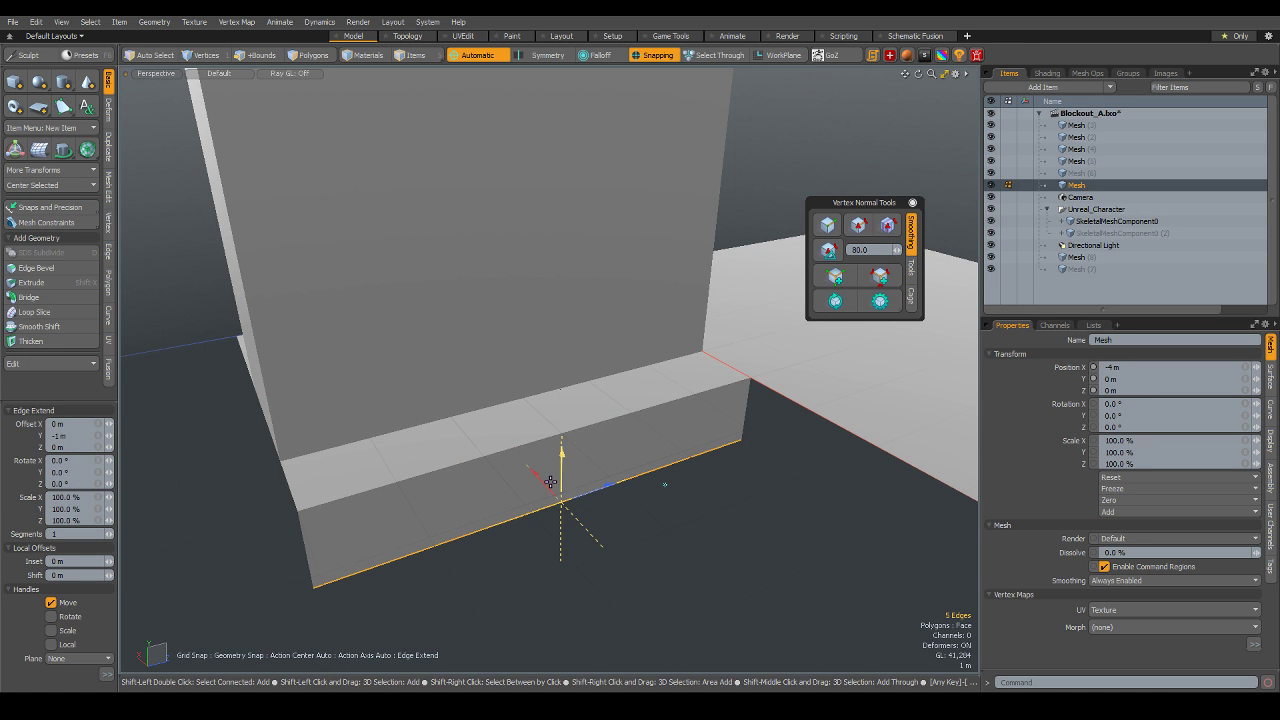
pyautogui.keyDown('alt'); pyautogui.moveTo(665, 484); pyautogui.dragTo(709, 526); pyautogui.keyUp('alt')
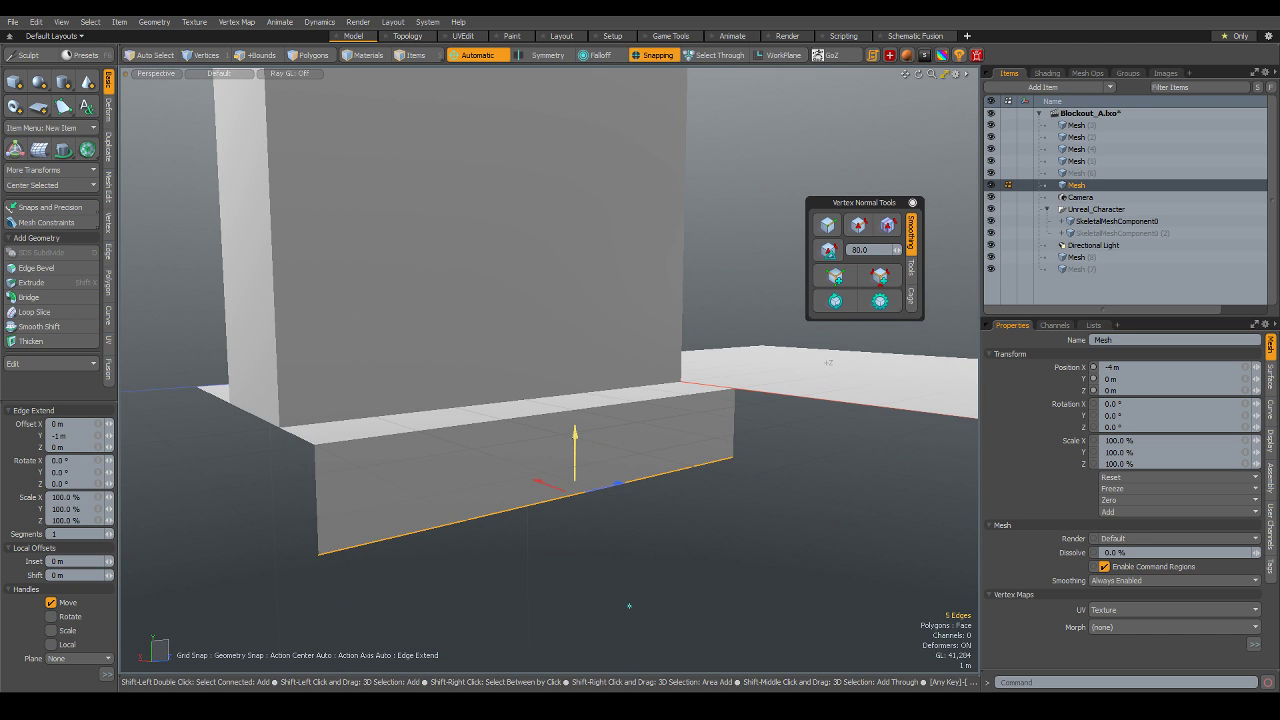
pyautogui.keyDown('alt'); pyautogui.moveTo(629, 605); pyautogui.dragTo(645, 483); pyautogui.keyUp('alt')
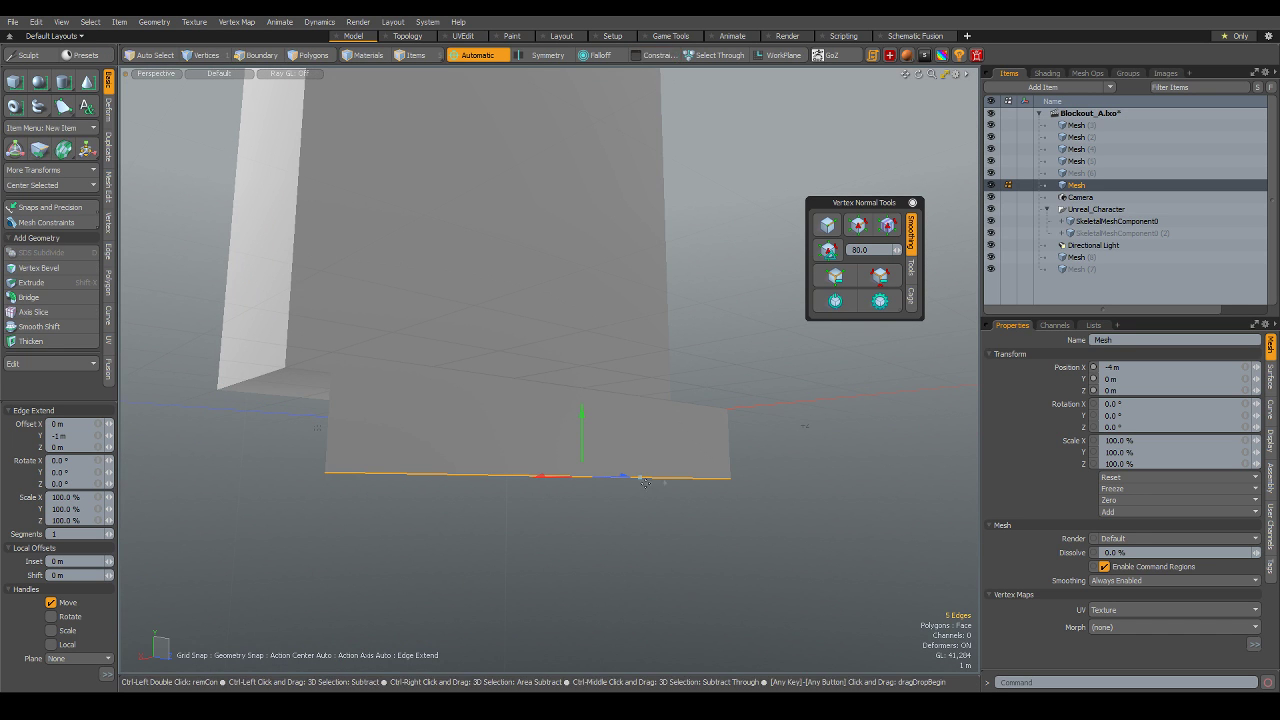
pyautogui.keyDown('shift'); pyautogui.click(583, 461); pyautogui.keyUp('shift')
pyautogui.moveTo(610, 527)
pyautogui.mouseDown()
pyautogui.moveTo(580, 595)
pyautogui.moveTo(699, 485)
pyautogui.moveTo(680, 470)
pyautogui.mouseUp()
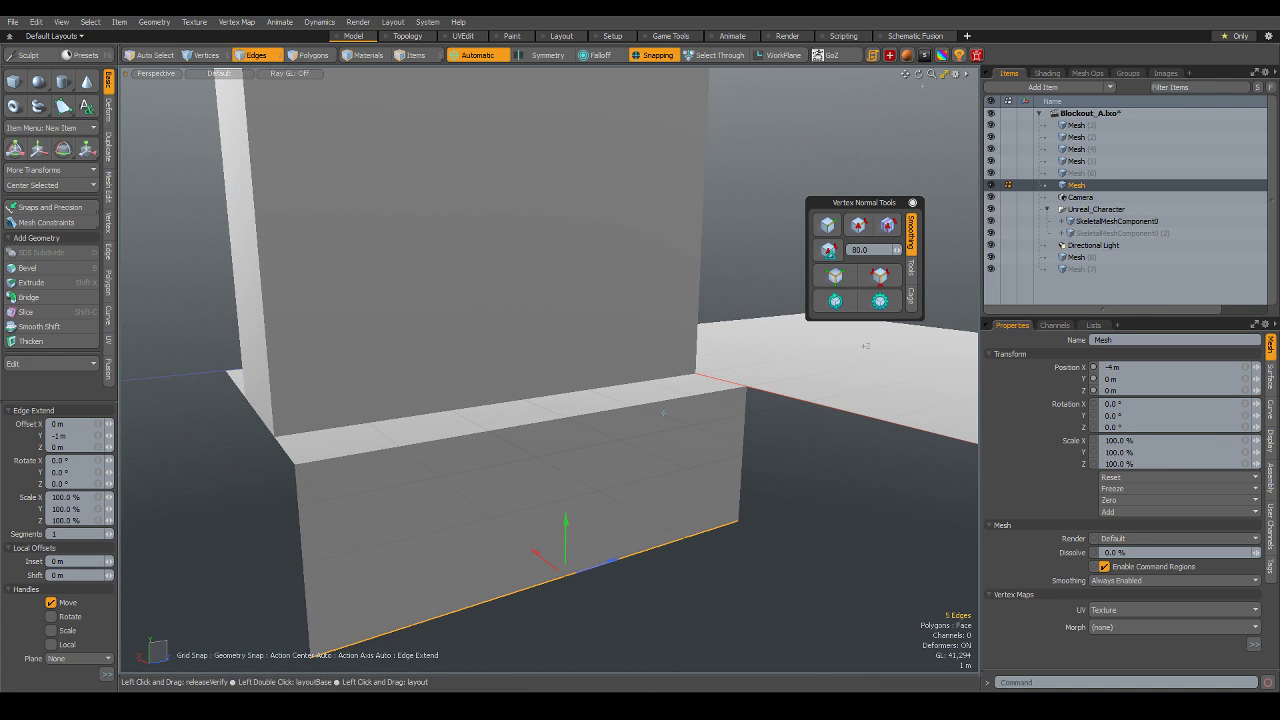
# - Set the active meshes' Wireframe Overlay to Colored in 3D Viewport Properties
pyautogui.click(955, 77)
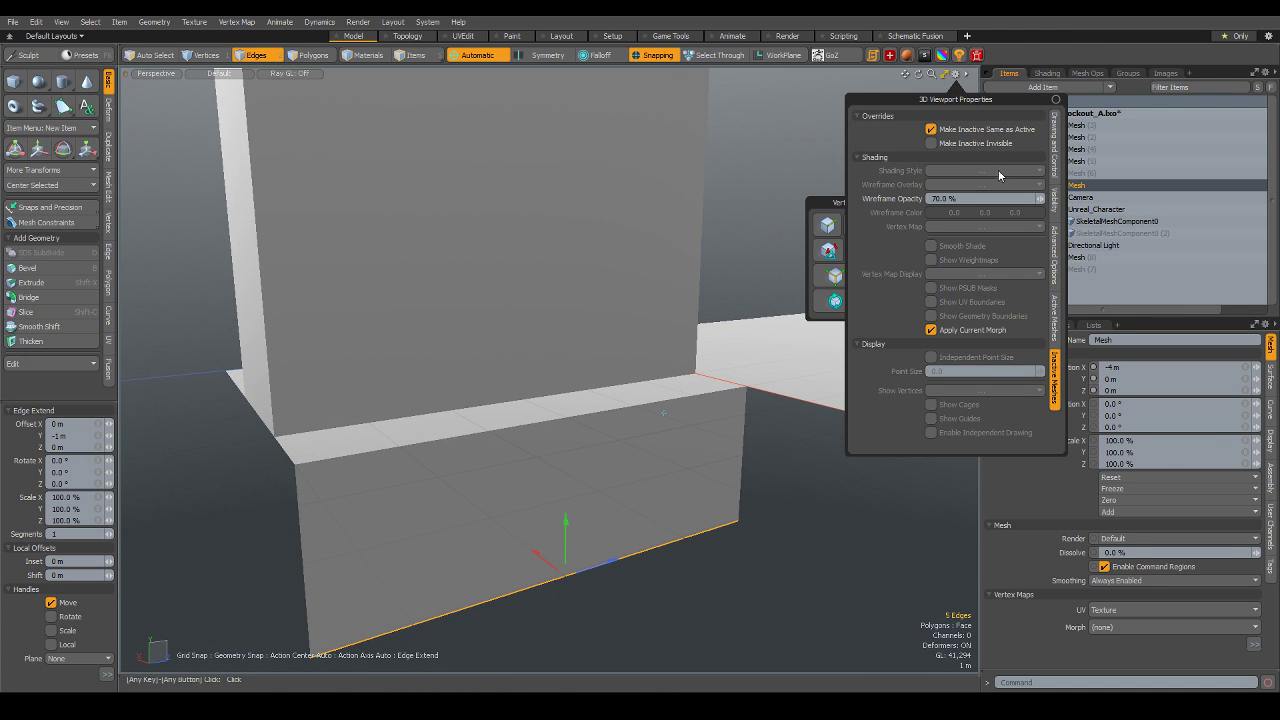
pyautogui.click(1054, 200)
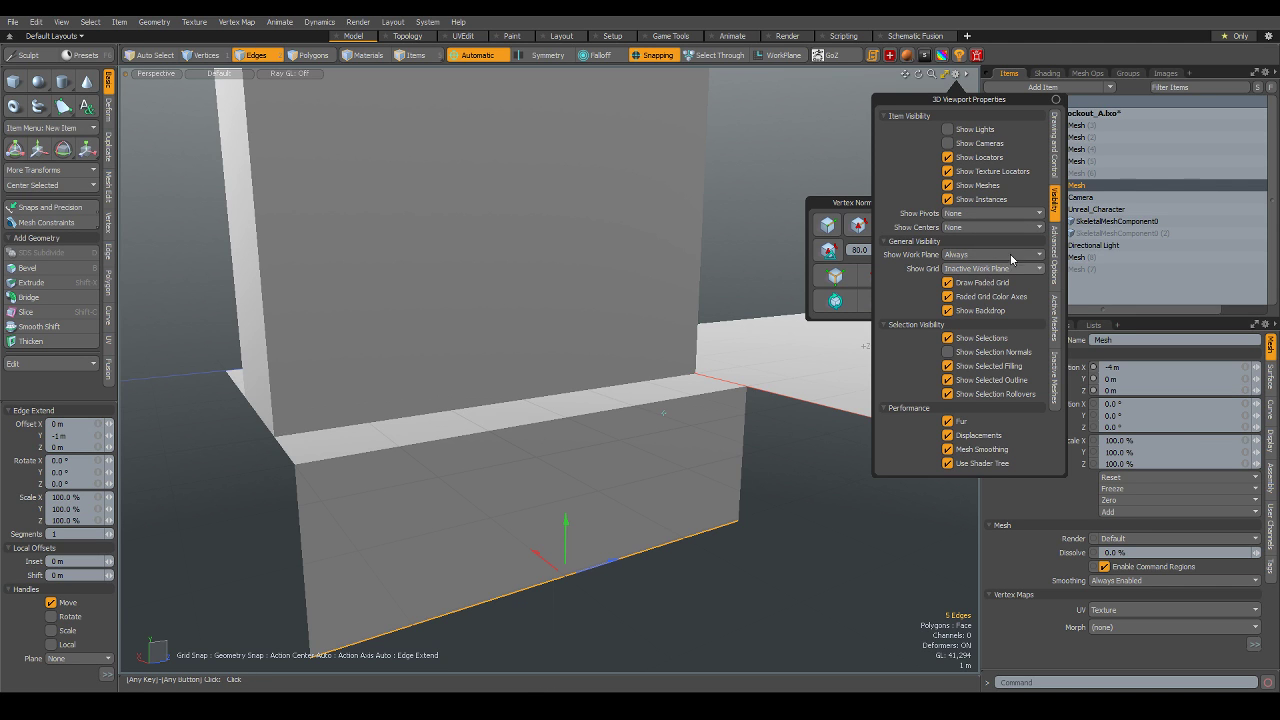
pyautogui.click(1057, 316)
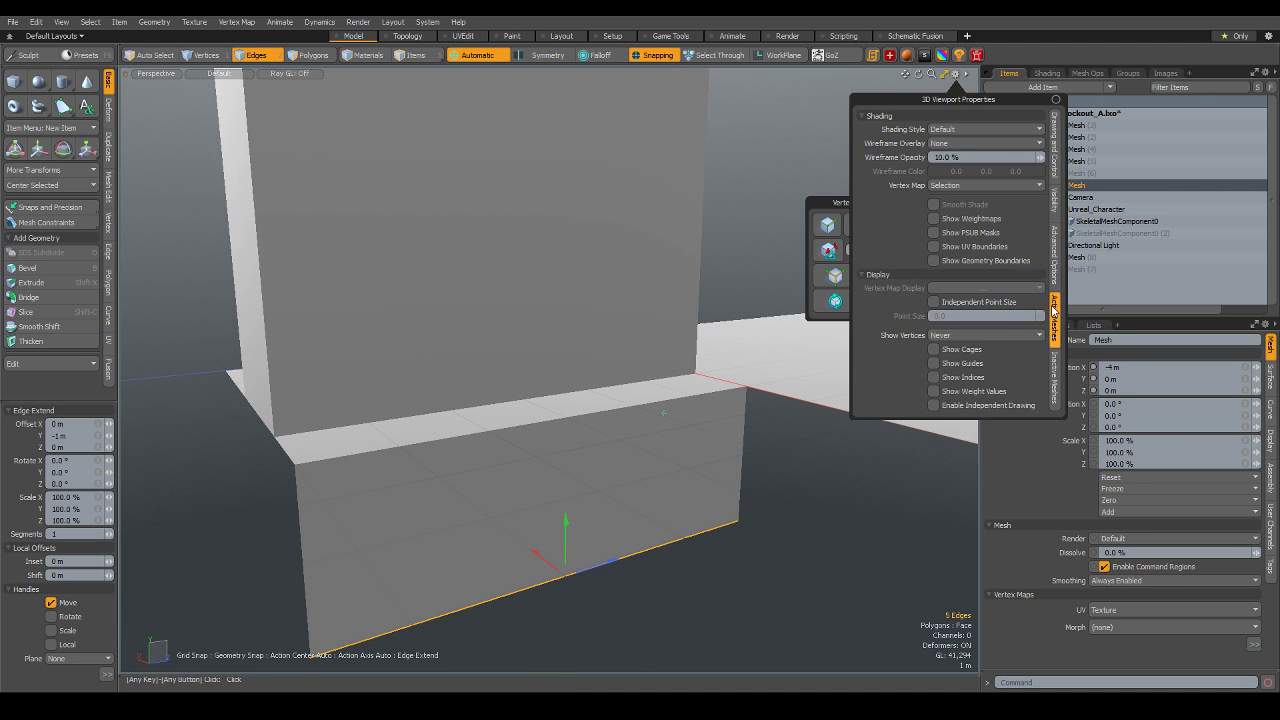
pyautogui.click(950, 143)
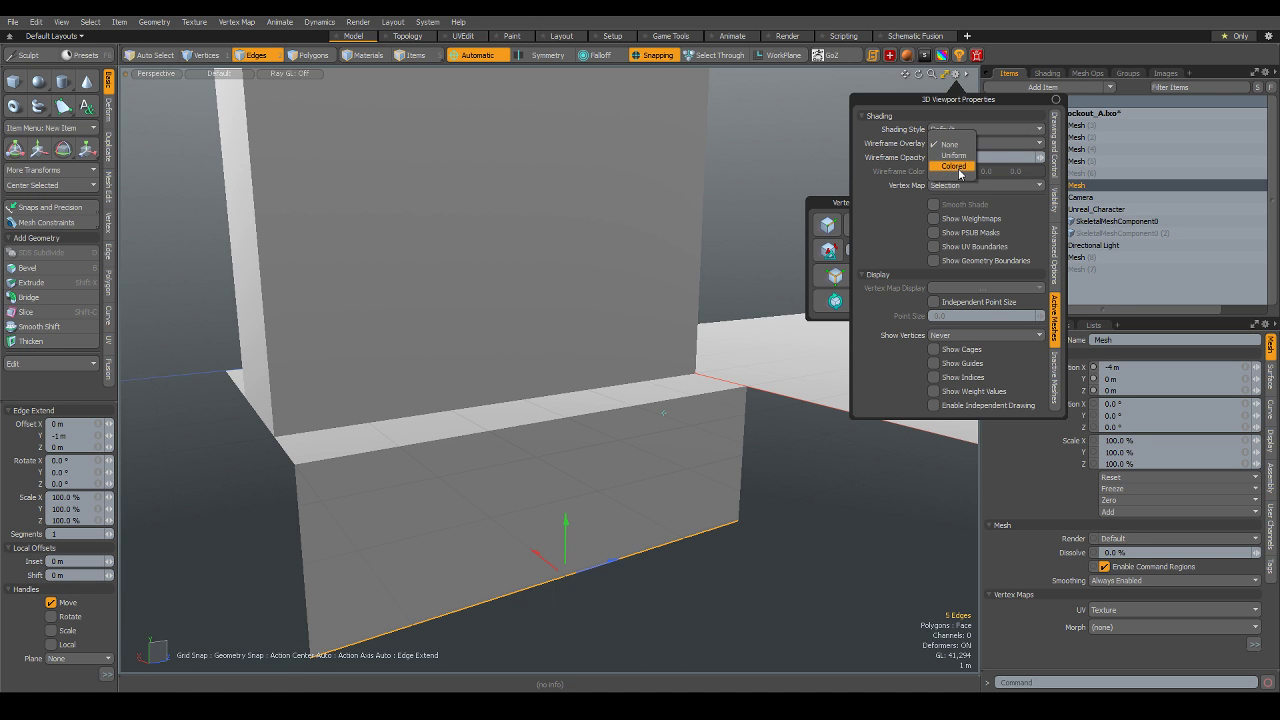
pyautogui.click(959, 173)
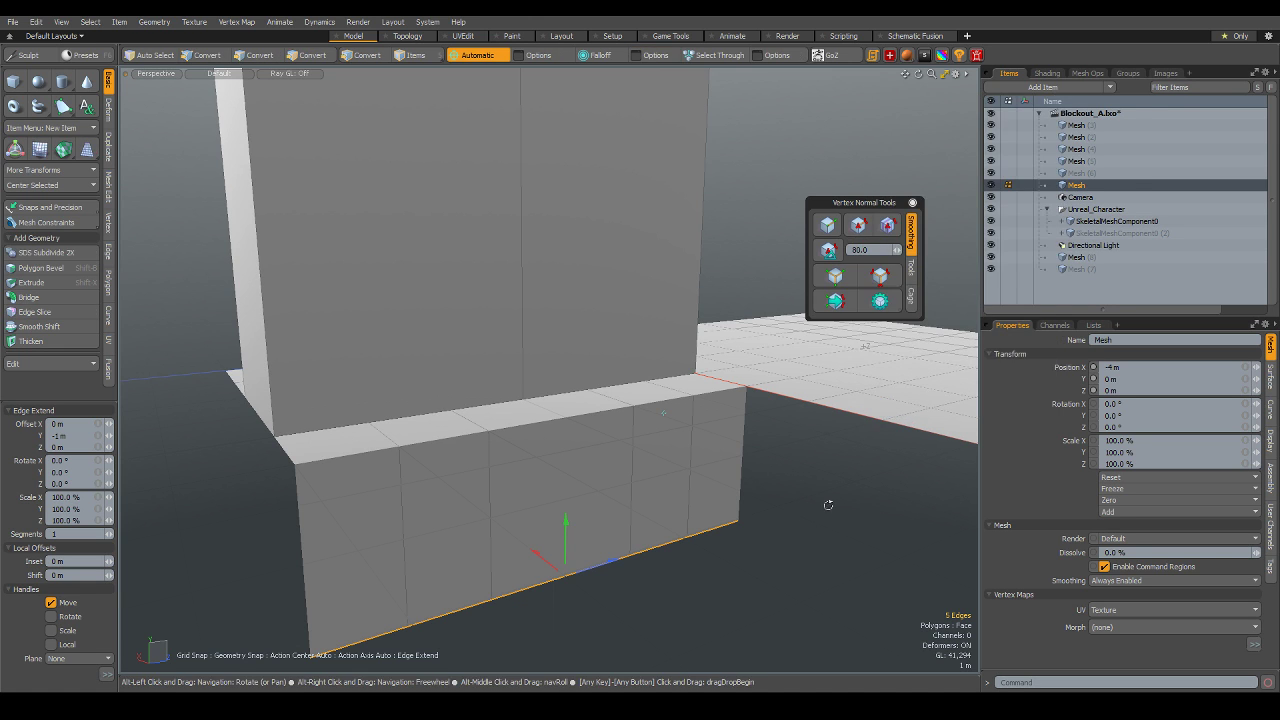
# - Undo the extruded lower wall faces and add a middle edge loop across the ledge strip
pyautogui.moveTo(828, 505)
pyautogui.keyDown('alt'); pyautogui.mouseDown()
pyautogui.moveTo(809, 517)
pyautogui.moveTo(837, 489)
pyautogui.moveTo(791, 449)
pyautogui.moveTo(739, 489)
pyautogui.moveTo(749, 523)
pyautogui.moveTo(717, 535)
pyautogui.mouseUp(); pyautogui.keyUp('alt')
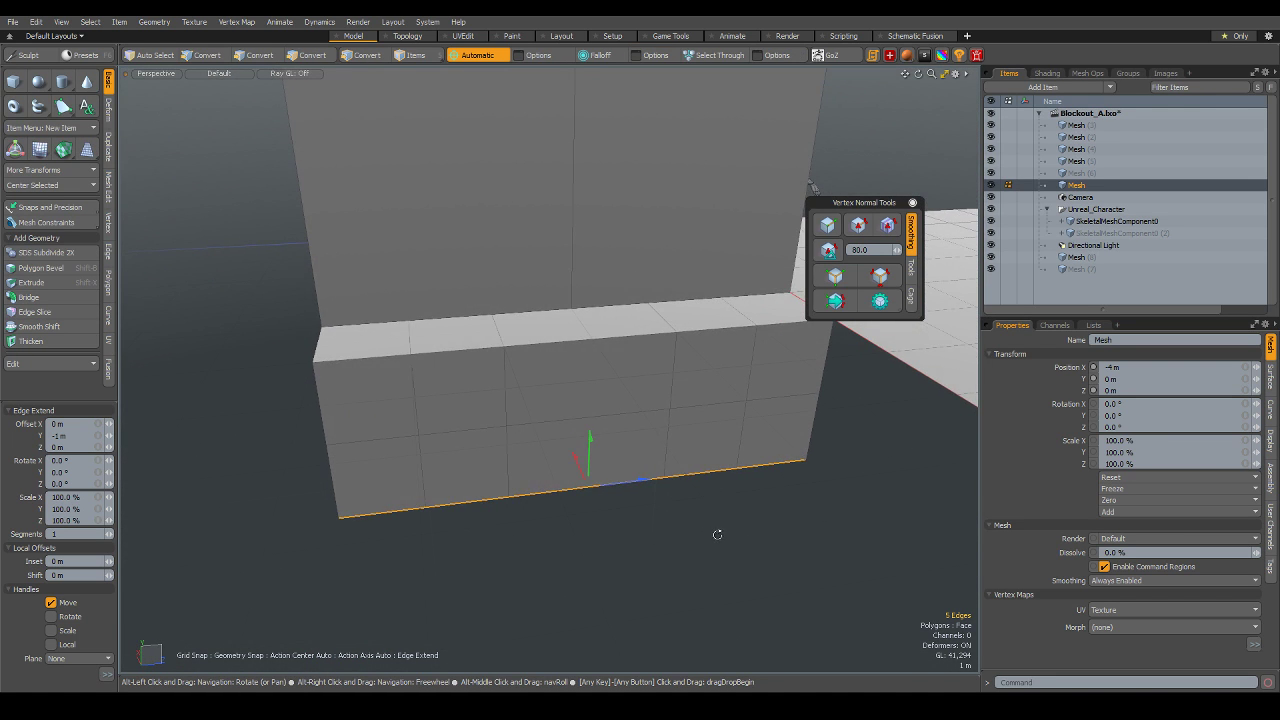
pyautogui.hotkey('ctrl', 'z')
pyautogui.hotkey('ctrl', 'z')
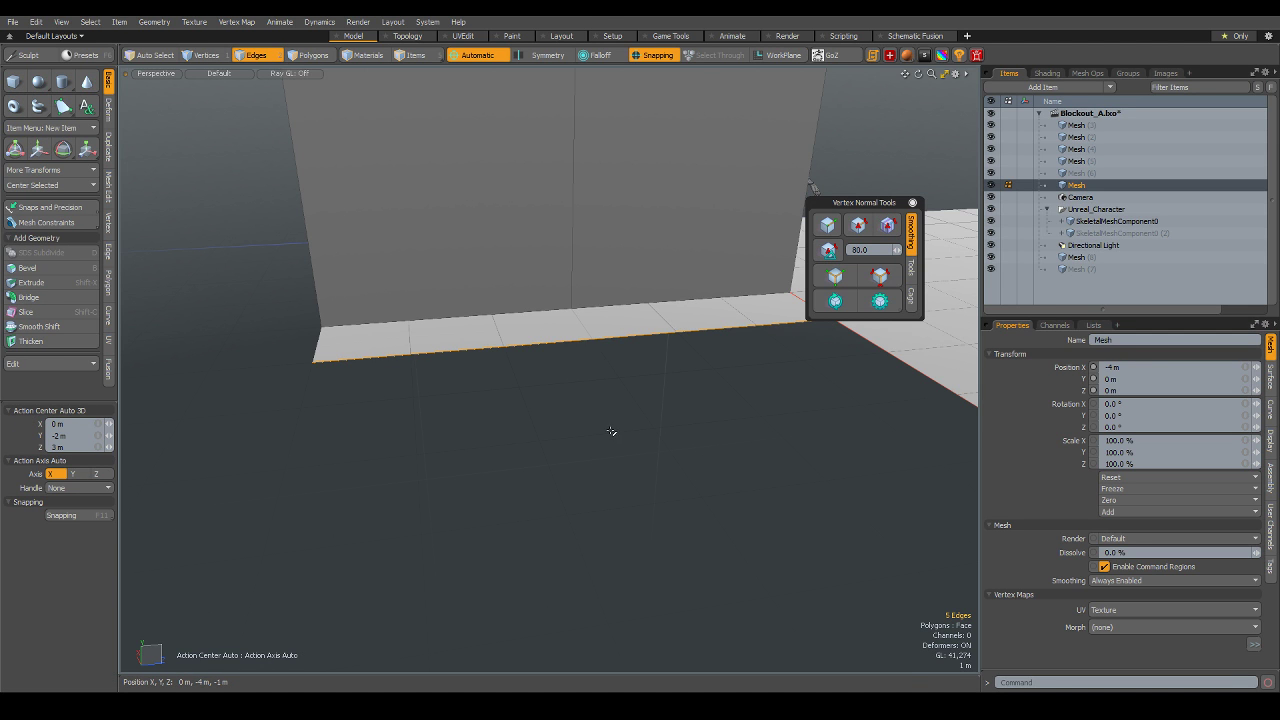
pyautogui.click(571, 343)
pyautogui.moveTo(571, 363)
pyautogui.keyDown('alt'); pyautogui.mouseDown()
pyautogui.moveTo(651, 406)
pyautogui.moveTo(626, 449)
pyautogui.moveTo(577, 349)
pyautogui.mouseUp(); pyautogui.keyUp('alt')
pyautogui.keyDown('shift'); pyautogui.click(560, 324); pyautogui.keyUp('shift')
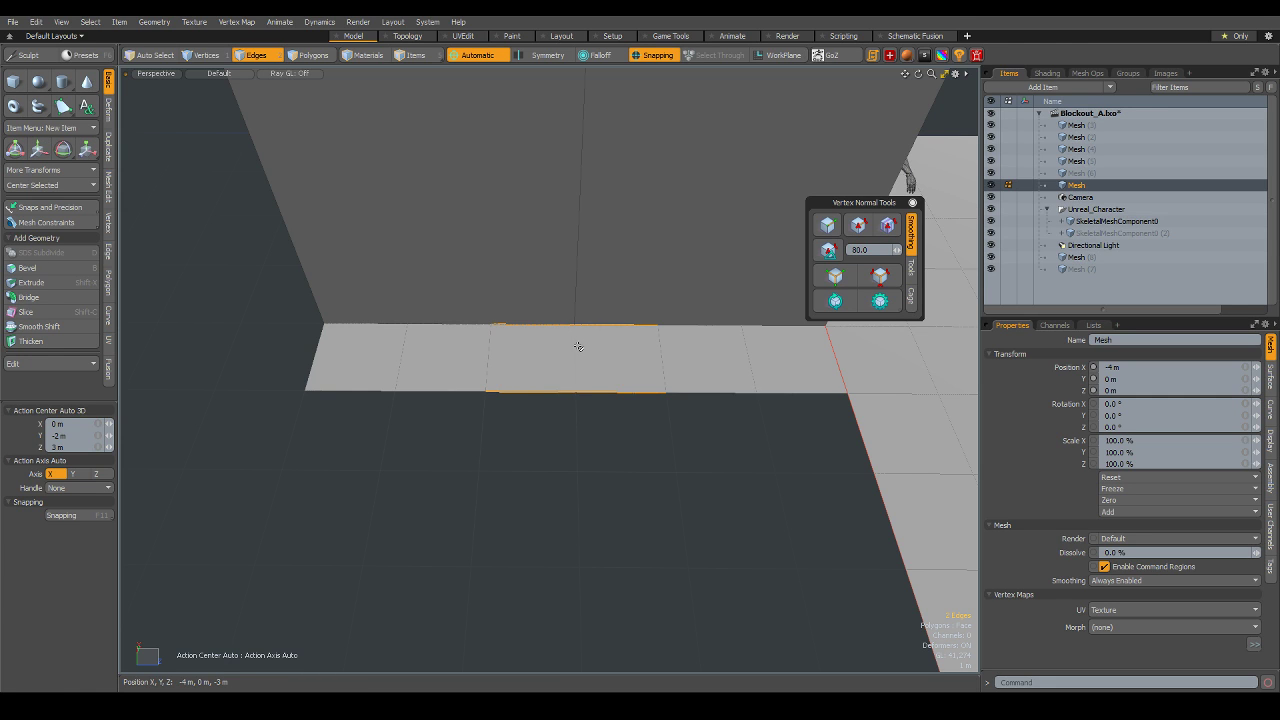
pyautogui.rightClick(578, 346)
pyautogui.click(579, 420)
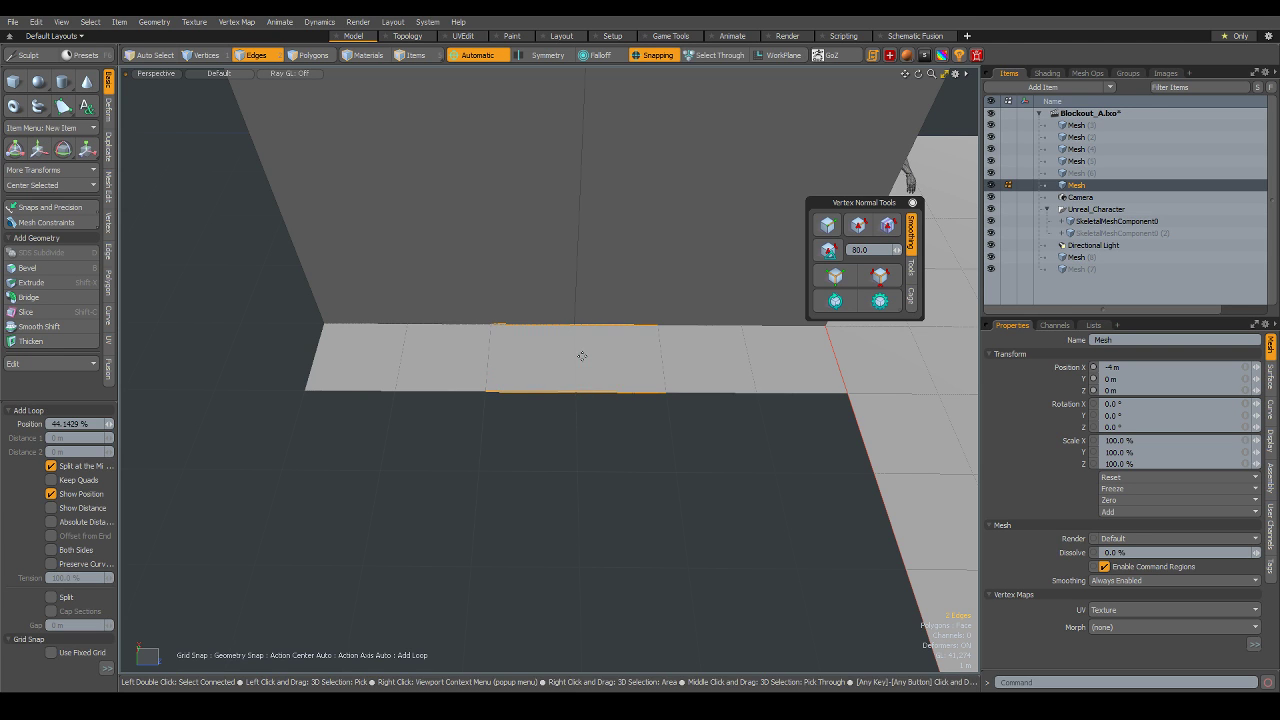
pyautogui.click(84, 467)
pyautogui.keyDown('alt'); pyautogui.moveTo(620, 420); pyautogui.dragTo(590, 410); pyautogui.keyUp('alt')
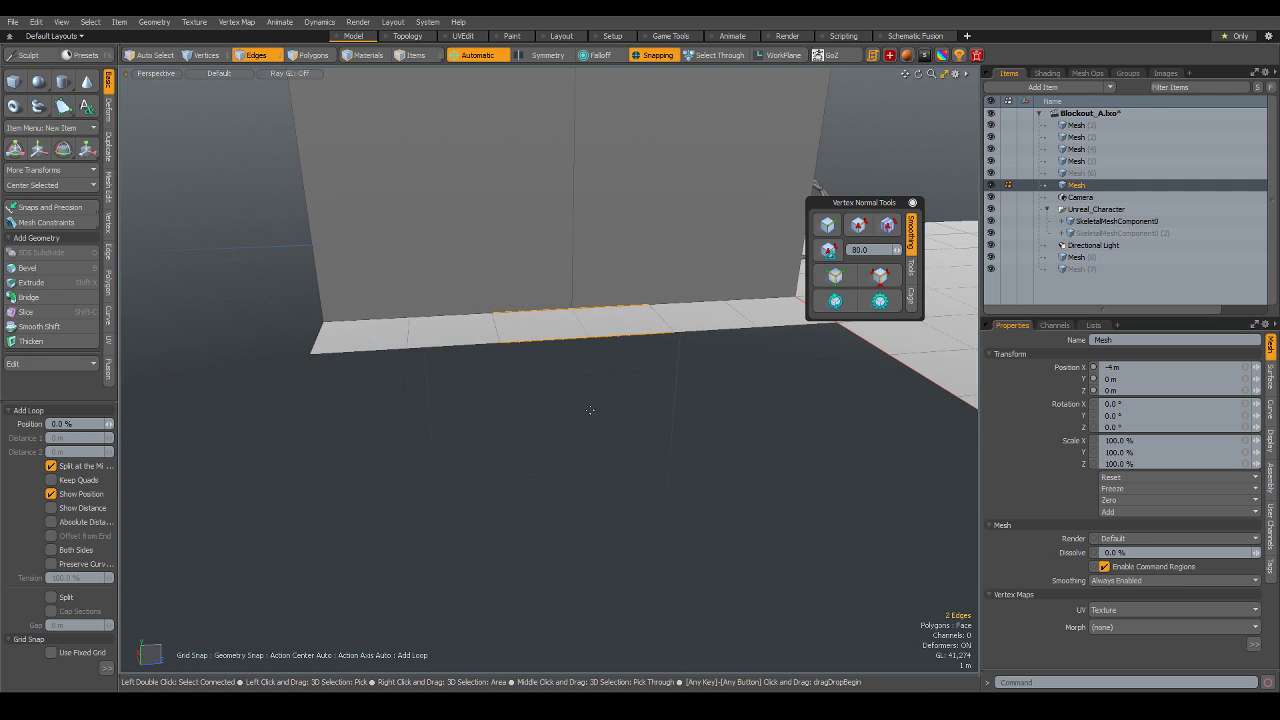
pyautogui.press('space')
# - Select the floor strip's front edges and extend them down about 1 m
pyautogui.moveTo(340, 350); pyautogui.dragTo(573, 344)
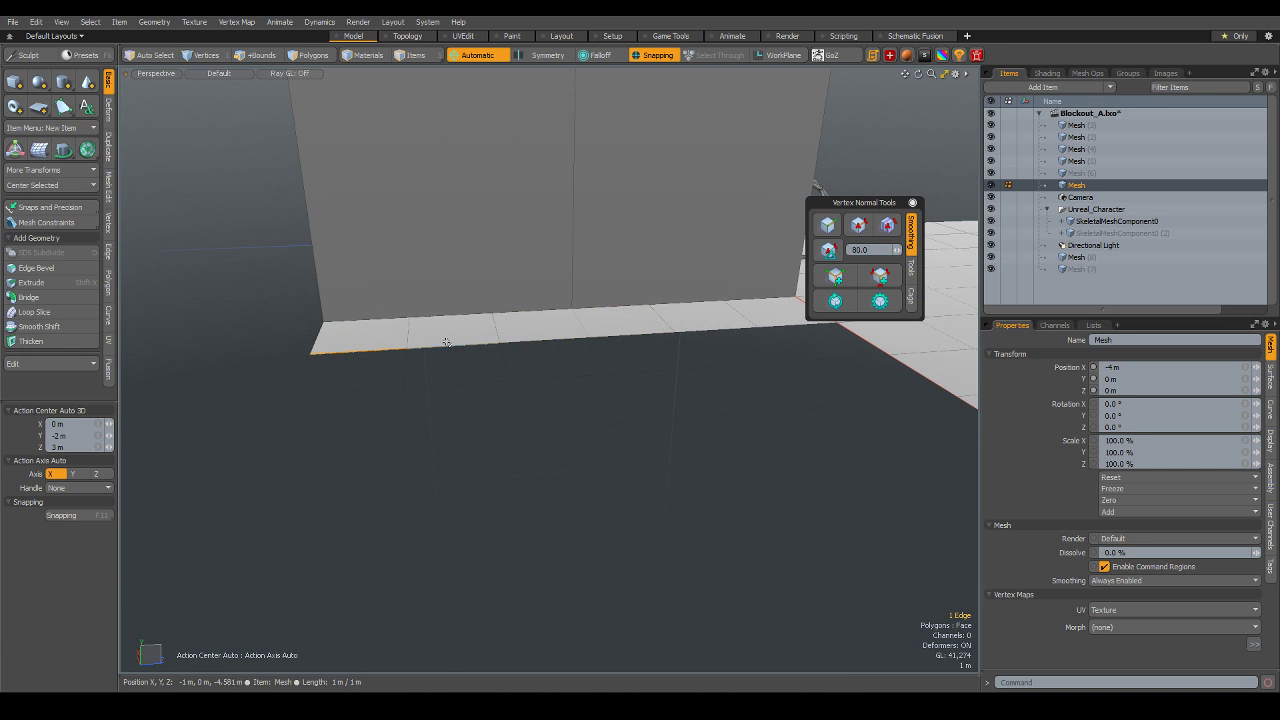
pyautogui.keyDown('shift'); pyautogui.click(690, 337); pyautogui.keyUp('shift')
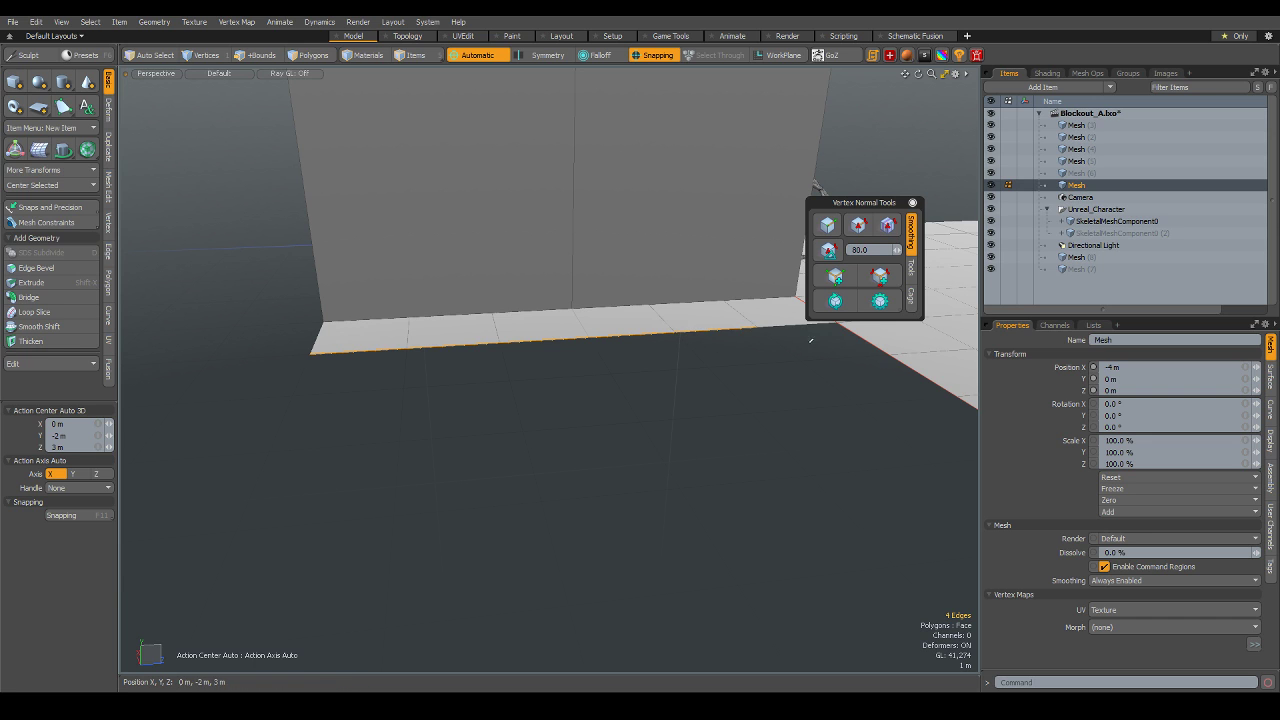
pyautogui.keyDown('shift'); pyautogui.click(795, 329); pyautogui.keyUp('shift')
pyautogui.press('2')
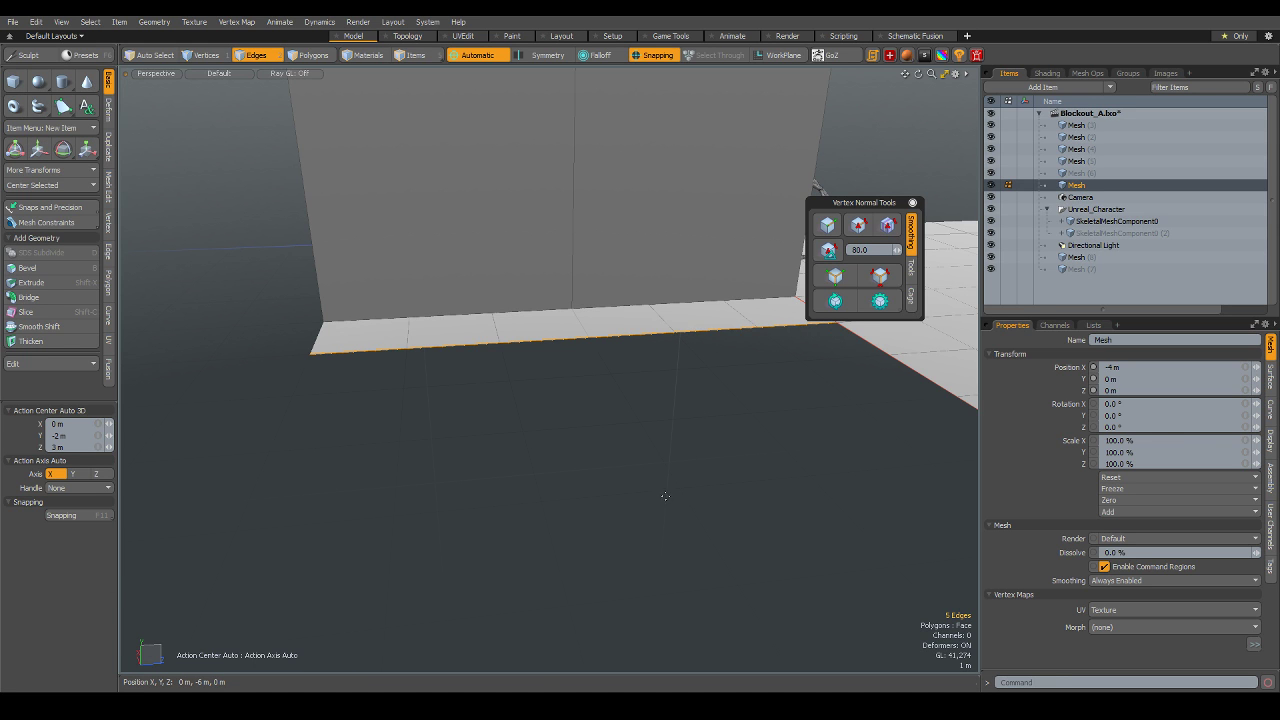
pyautogui.hotkey('shift', 'x')
pyautogui.moveTo(598, 291)
pyautogui.mouseDown()
pyautogui.moveTo(582, 385)
pyautogui.moveTo(595, 343)
pyautogui.moveTo(603, 430)
pyautogui.moveTo(620, 368)
pyautogui.moveTo(756, 428)
pyautogui.mouseUp()
pyautogui.press('space')
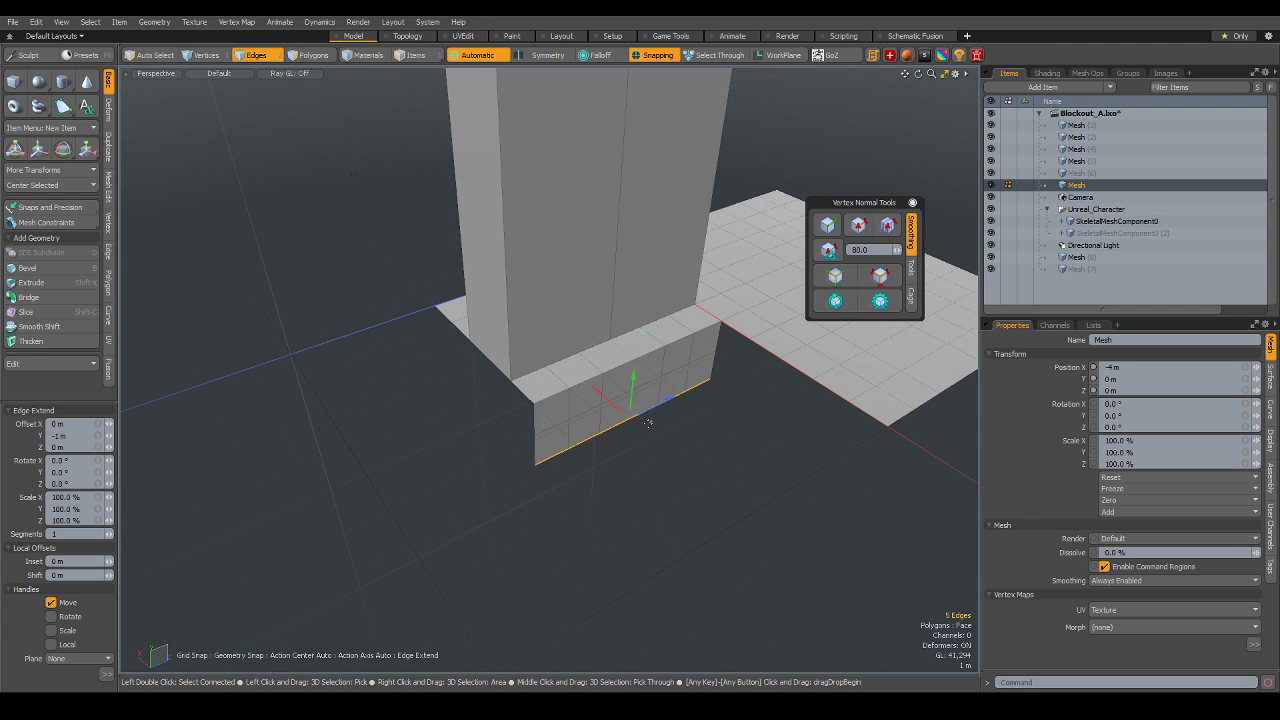
# - Select the front wall polygons, cut them, and paste them as a separate mesh
pyautogui.press('space')
pyautogui.moveTo(670, 395); pyautogui.dragTo(709, 334)
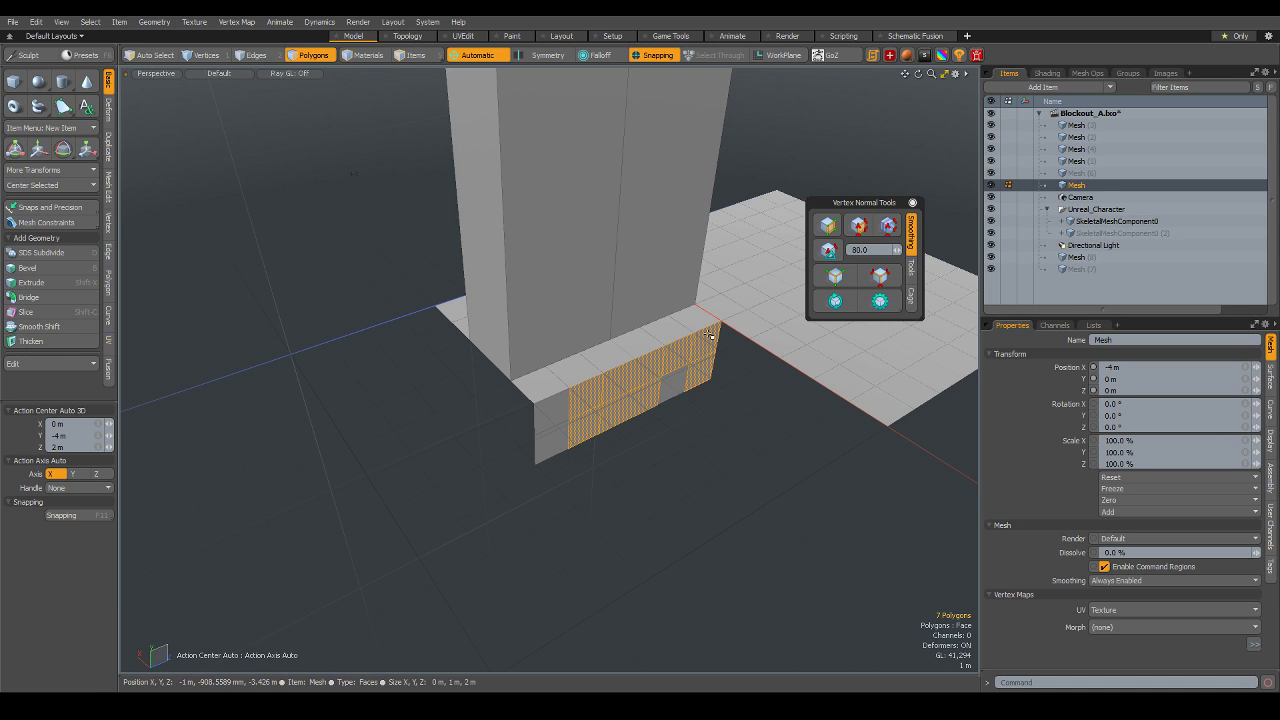
pyautogui.moveTo(629, 348); pyautogui.dragTo(553, 391)
pyautogui.moveTo(512, 448); pyautogui.dragTo(647, 399)
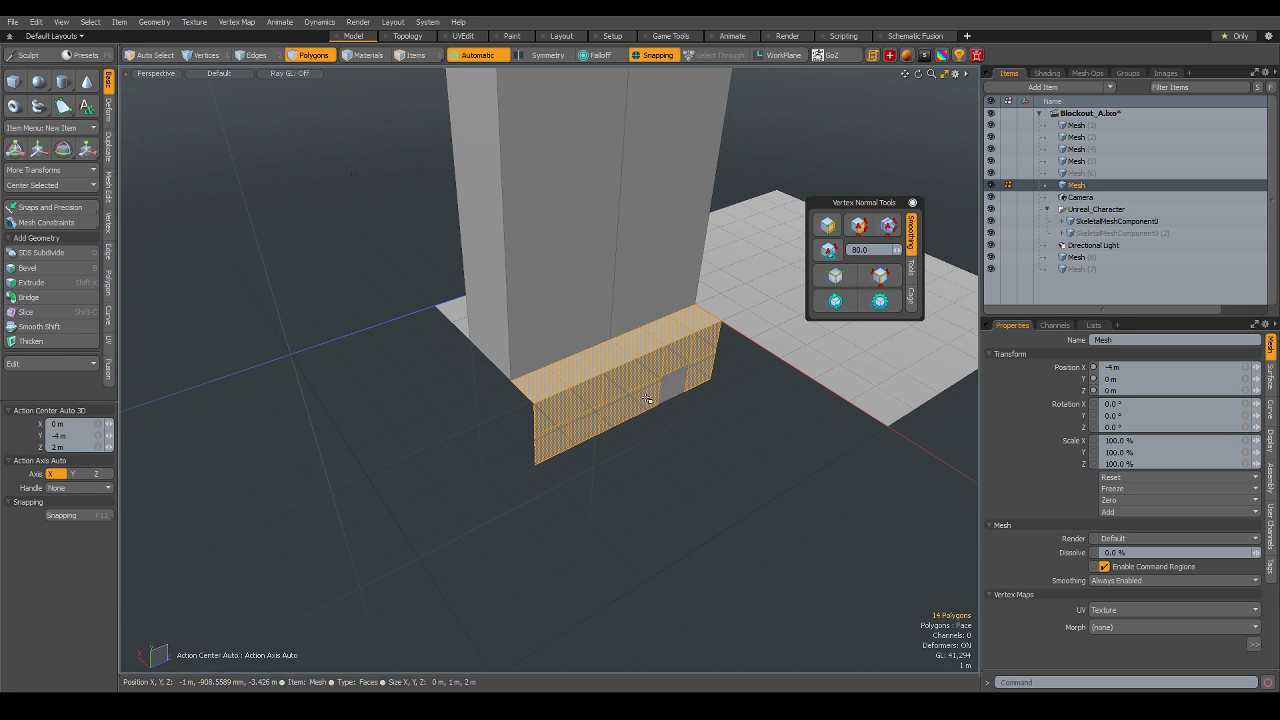
pyautogui.press('Delete')
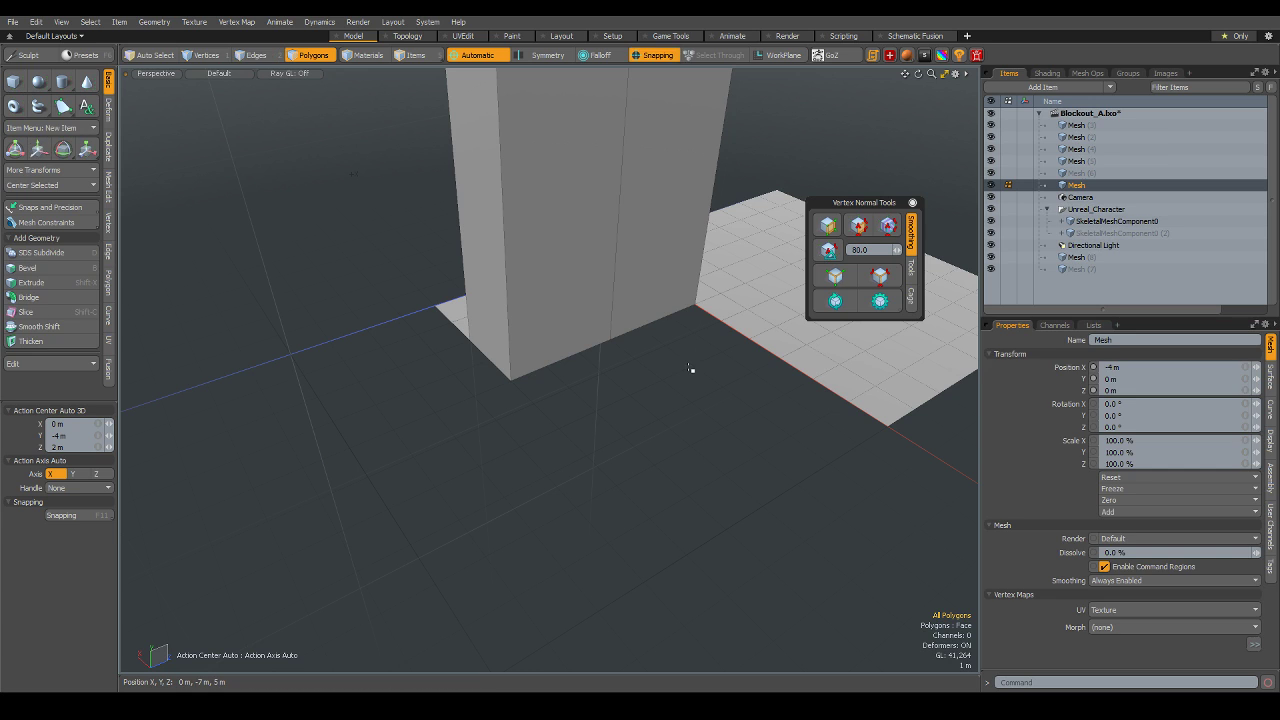
pyautogui.hotkey('ctrl', 'v')
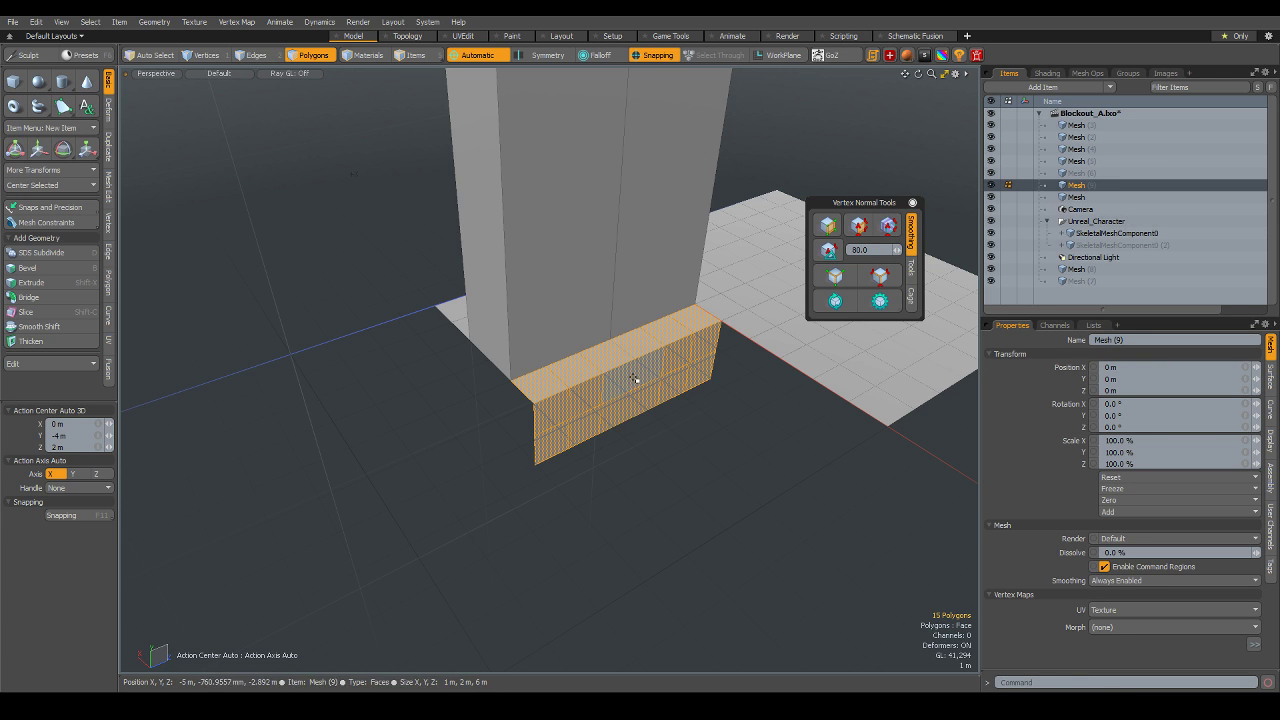
# - Add a vertical edge loop across the new wall mesh, then deselect it in item mode
pyautogui.press('2')
pyautogui.click(618, 362)
pyautogui.keyDown('shift'); pyautogui.click(637, 391); pyautogui.keyUp('shift')
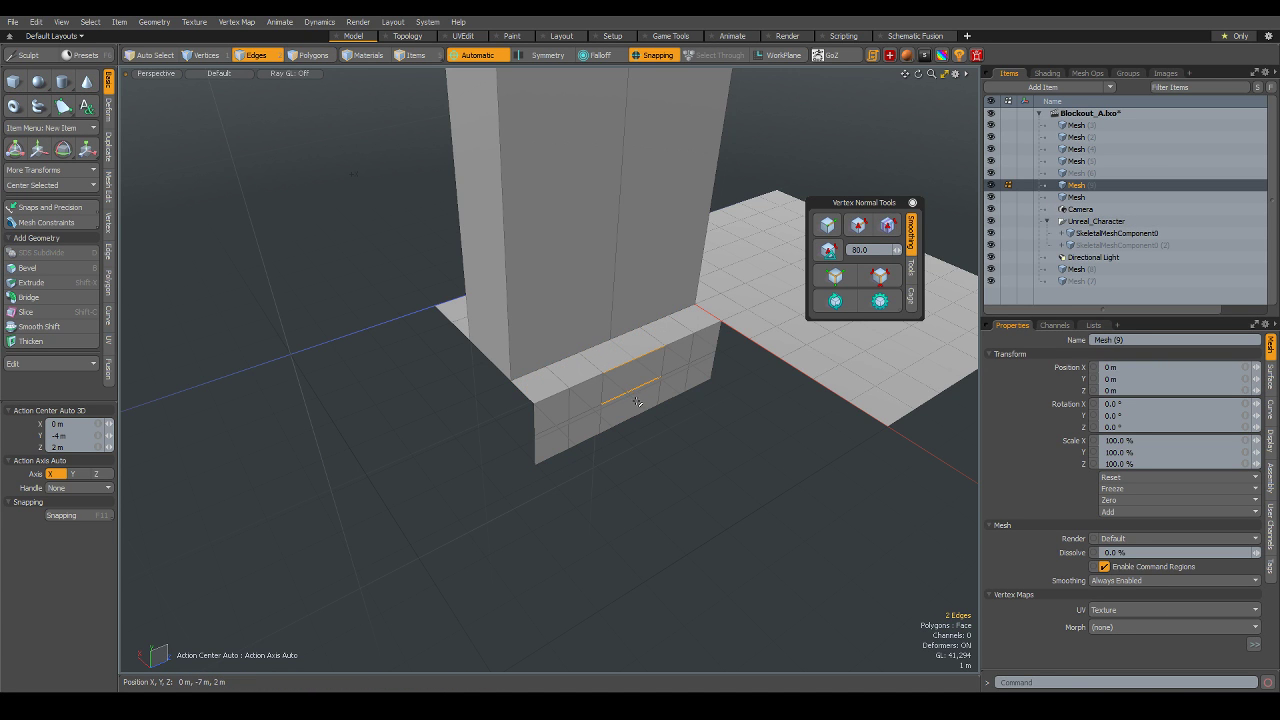
pyautogui.rightClick(641, 404)
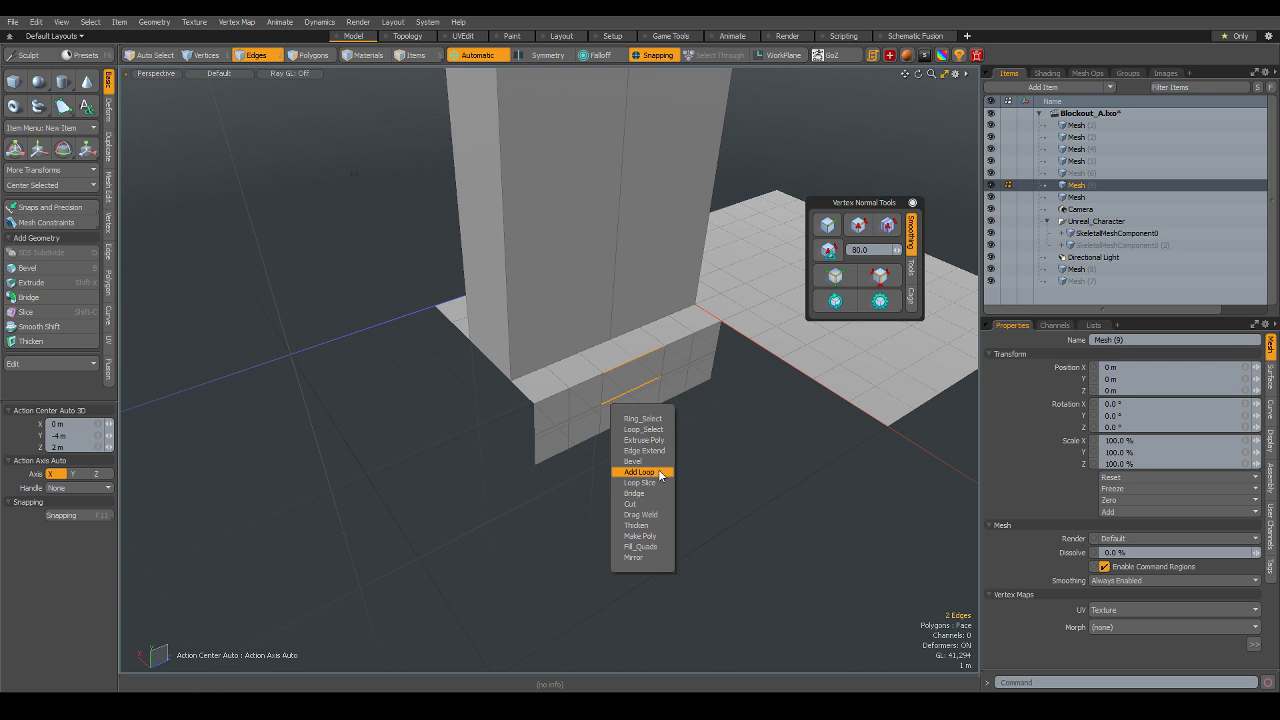
pyautogui.click(643, 474)
pyautogui.click(630, 364)
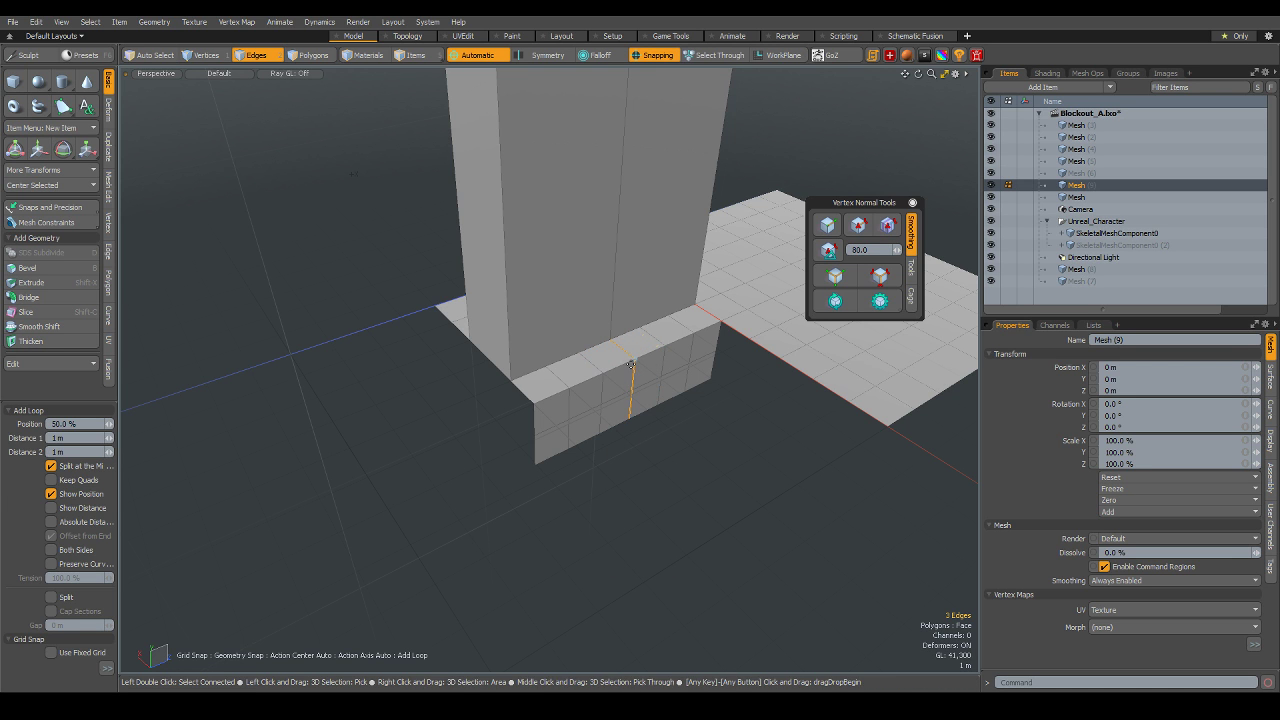
pyautogui.press('space')
pyautogui.click(718, 469)
pyautogui.keyDown('alt'); pyautogui.moveTo(718, 469); pyautogui.dragTo(604, 444); pyautogui.keyUp('alt')
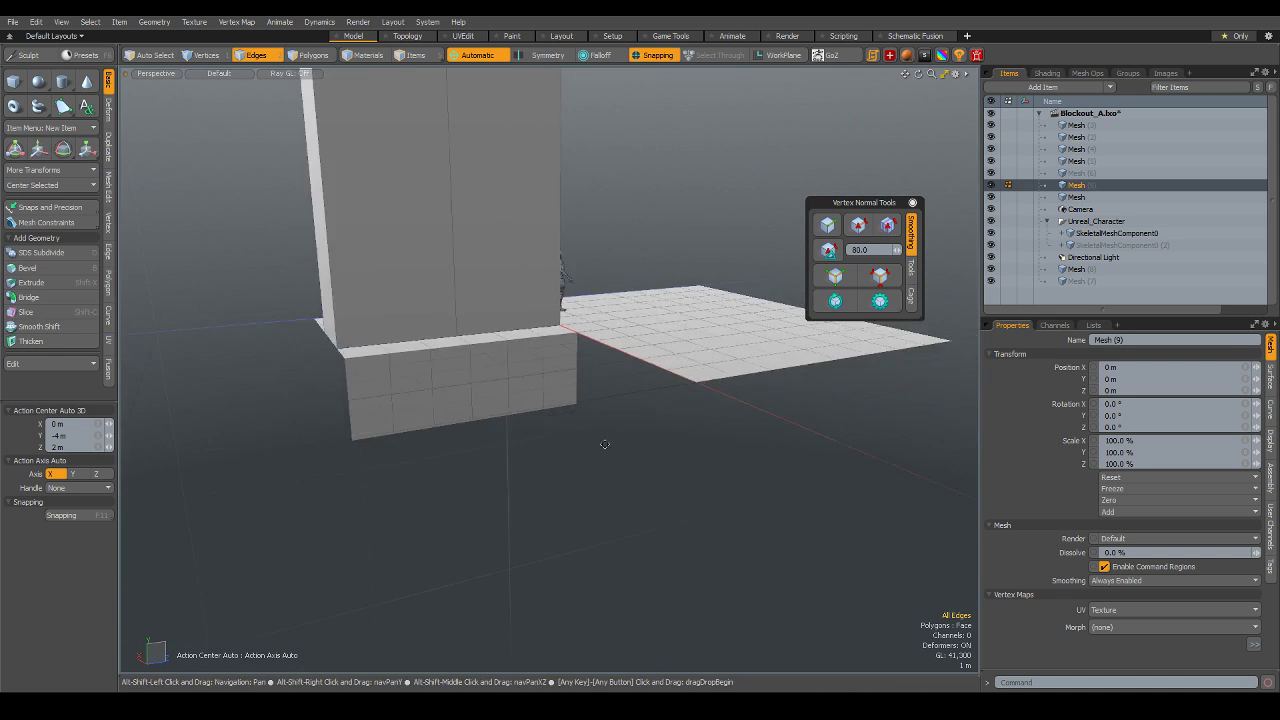
pyautogui.scroll(-2, 604, 444)
pyautogui.keyDown('alt'); pyautogui.moveTo(503, 417); pyautogui.dragTo(540, 400); pyautogui.keyUp('alt')
pyautogui.scroll(-3, 557, 395)
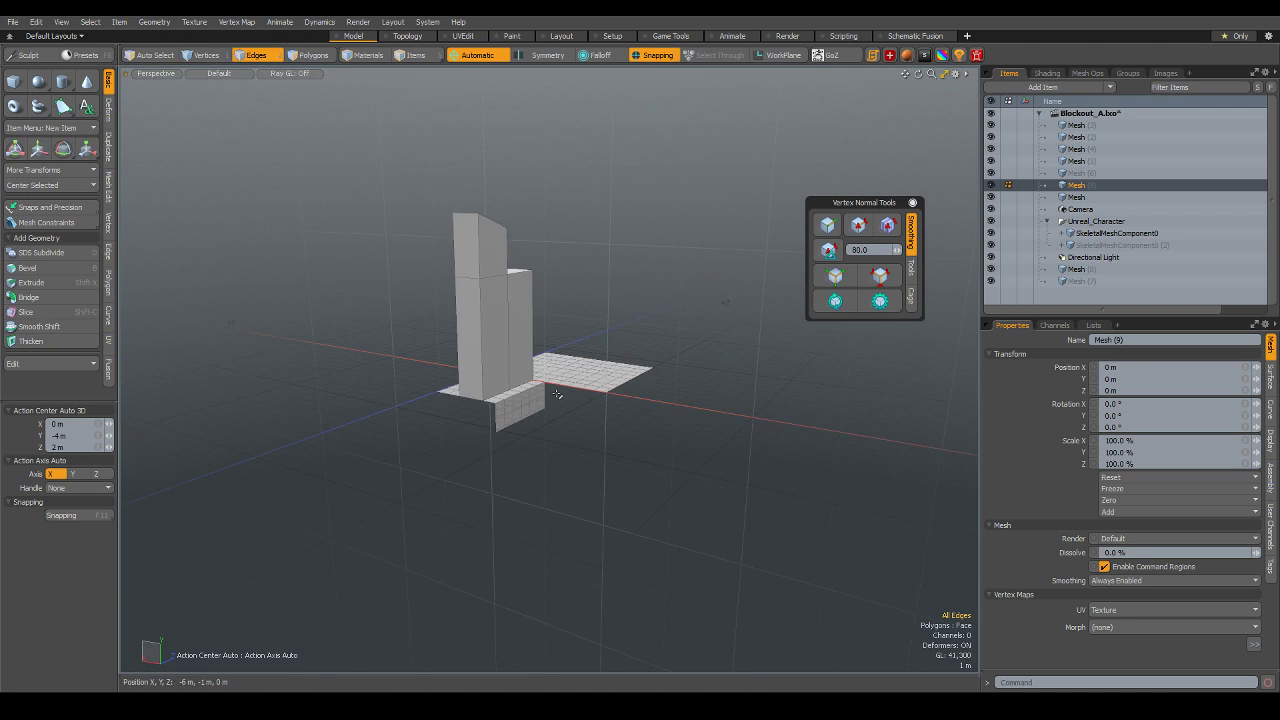
pyautogui.scroll(5, 557, 395)
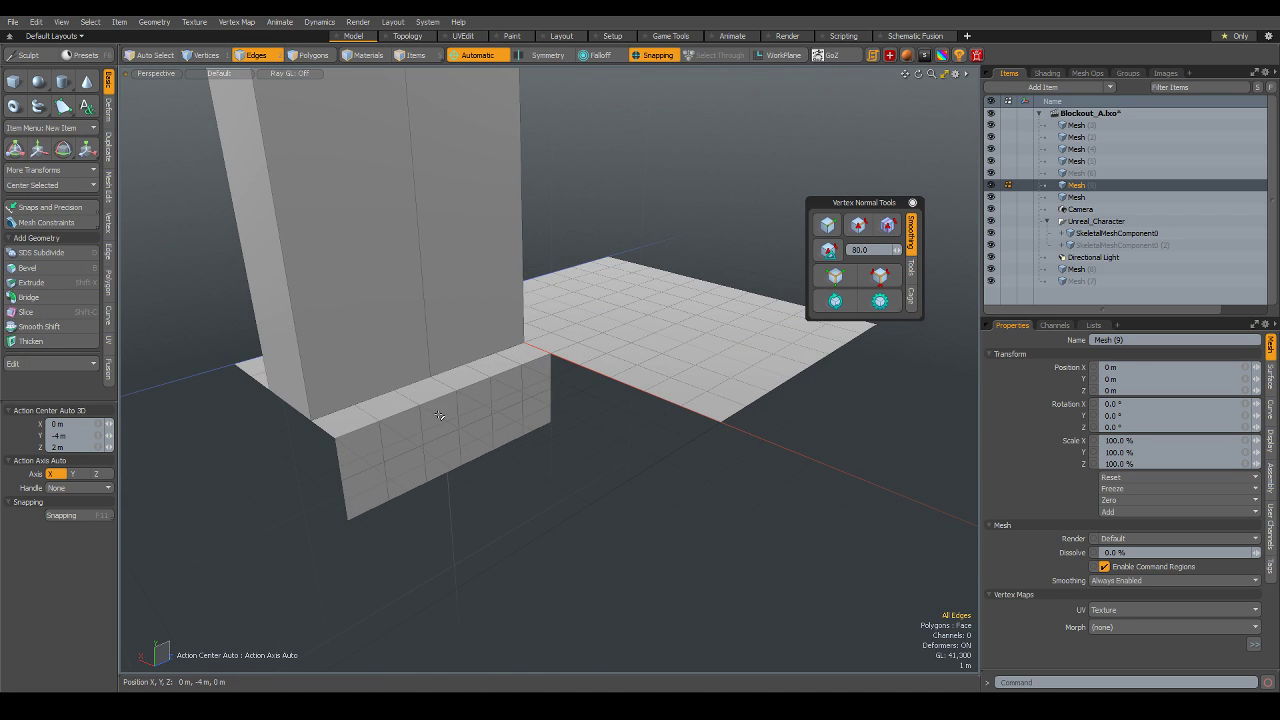
pyautogui.press('5')
pyautogui.click(538, 455)
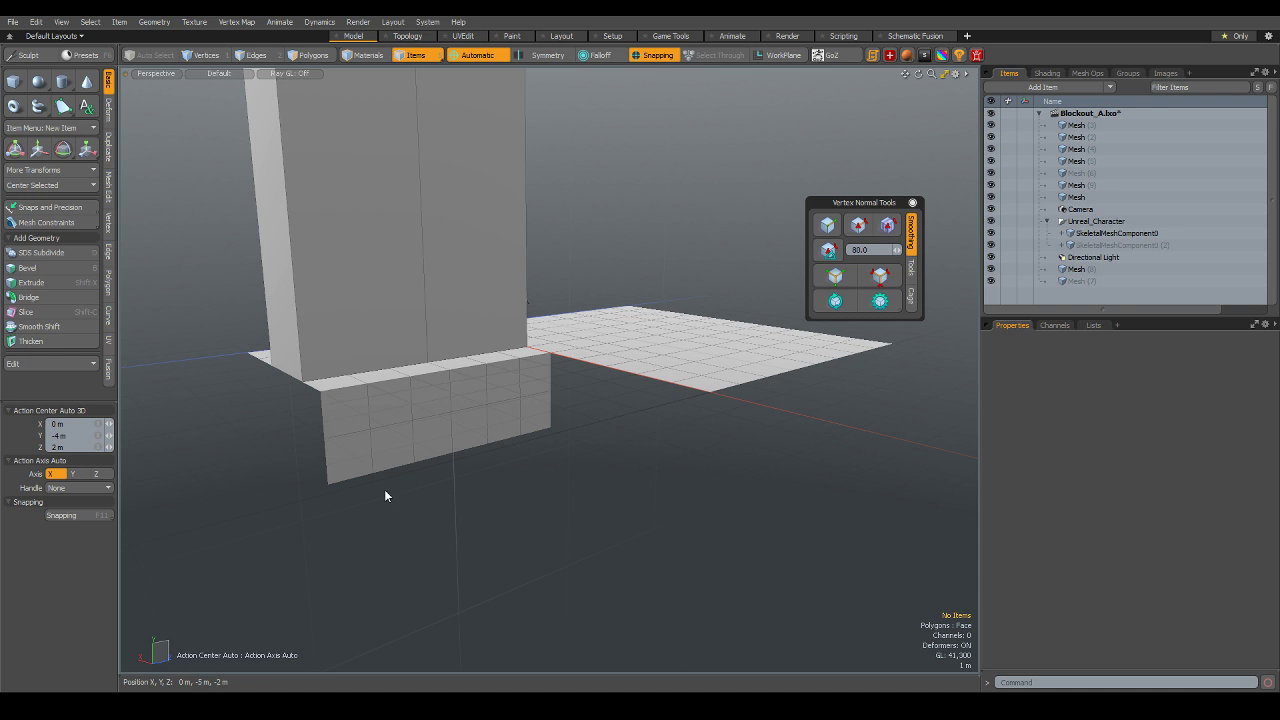
# - With snapping on, move the wall's lower front faces down 4 m in two 2 m moves
pyautogui.press('3')
pyautogui.moveTo(340, 425)
pyautogui.mouseDown()
pyautogui.moveTo(386, 430)
pyautogui.moveTo(537, 374)
pyautogui.mouseUp()
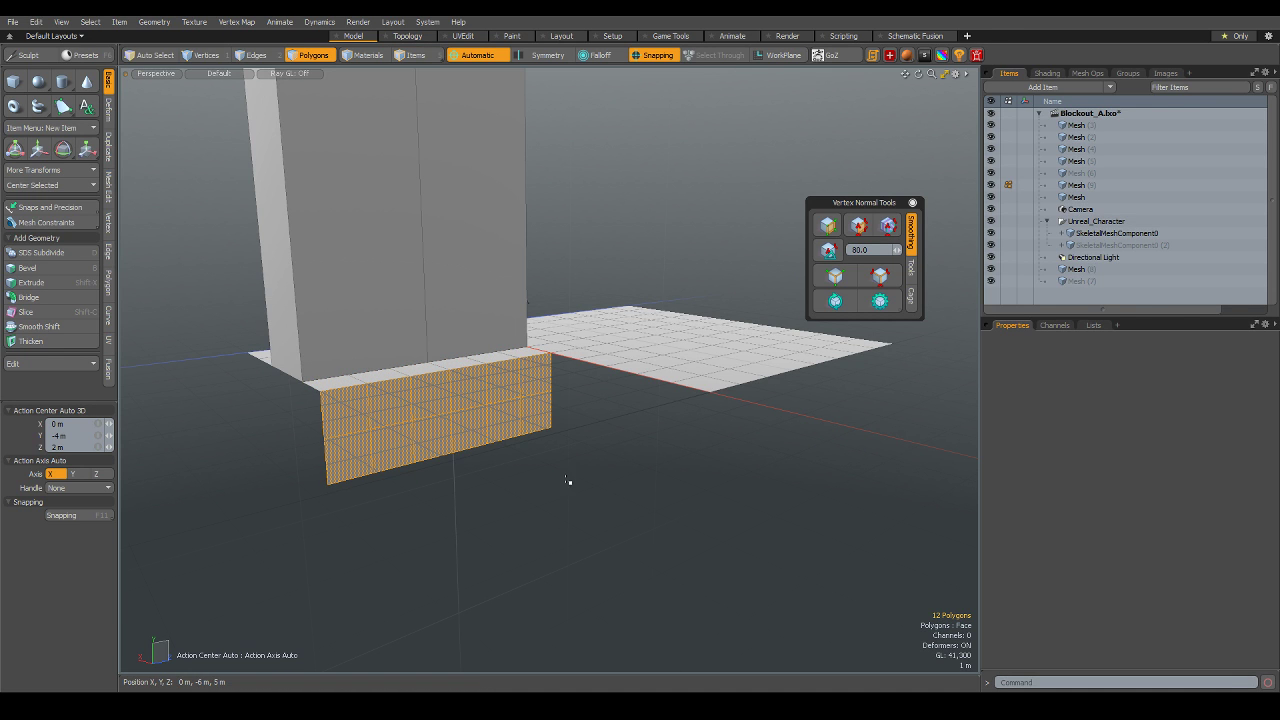
pyautogui.press('ctrl')
pyautogui.press('x')
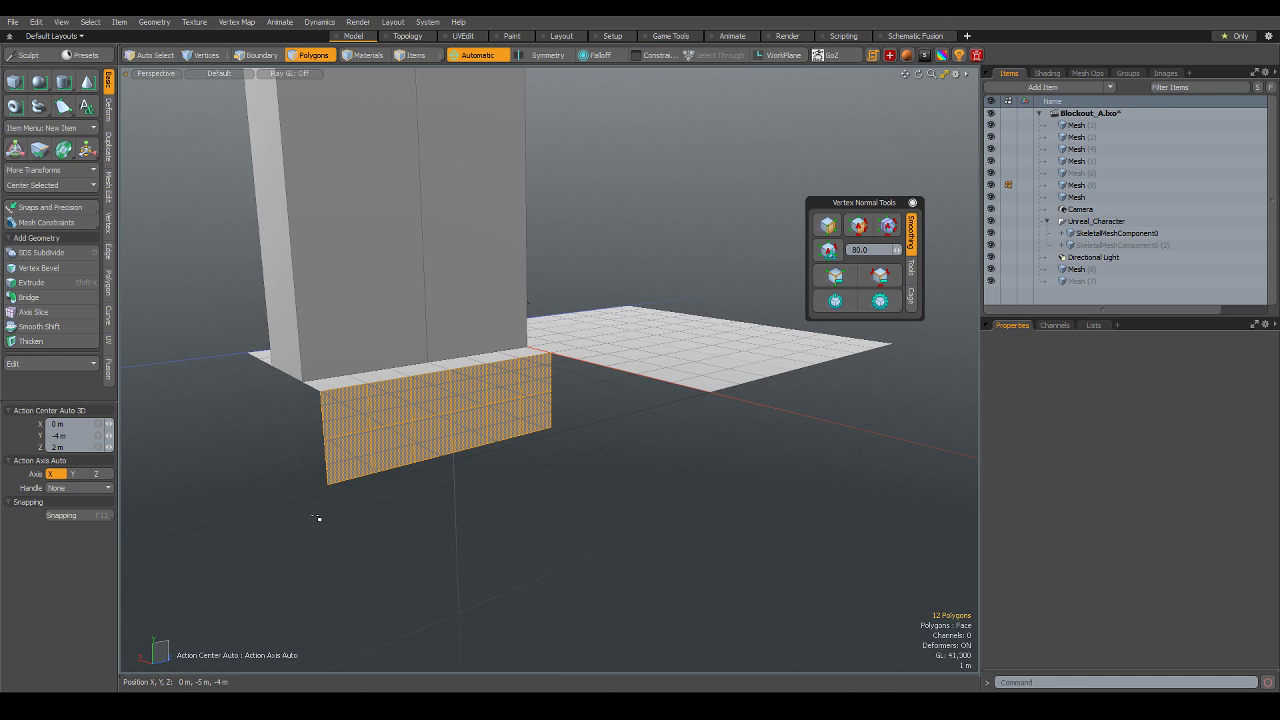
pyautogui.press('w')
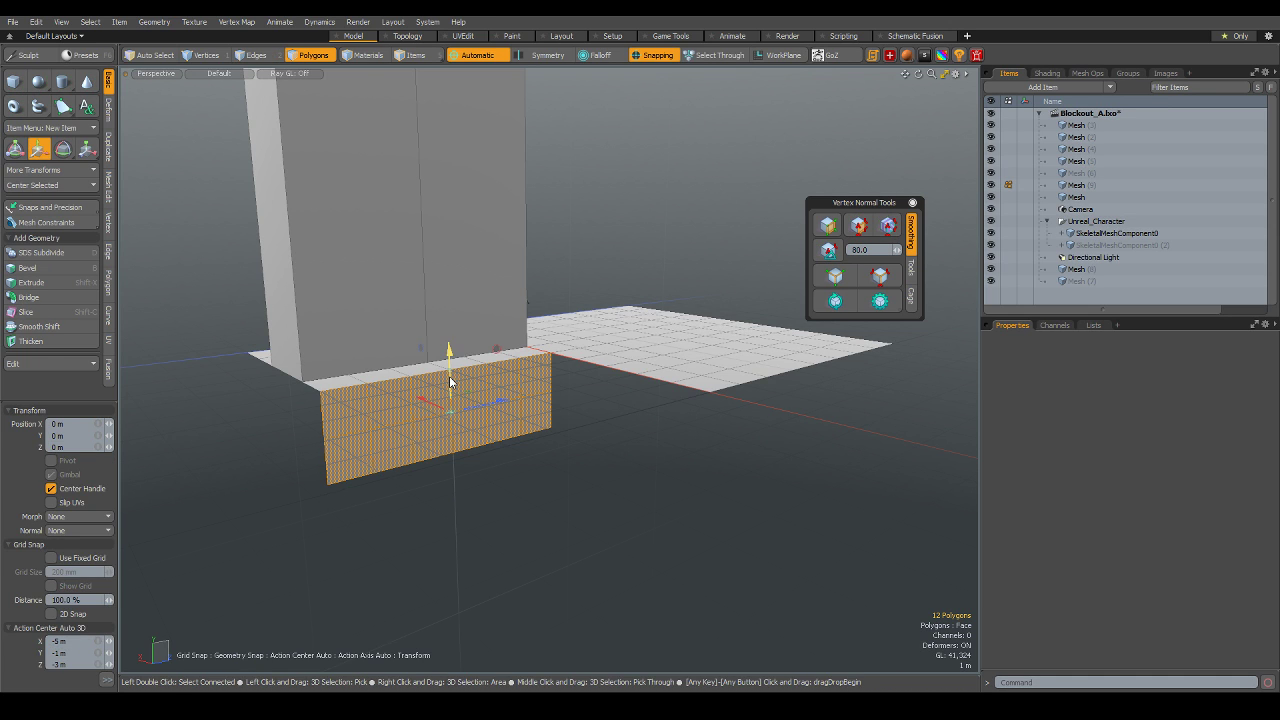
pyautogui.moveTo(450, 385); pyautogui.dragTo(420, 495)
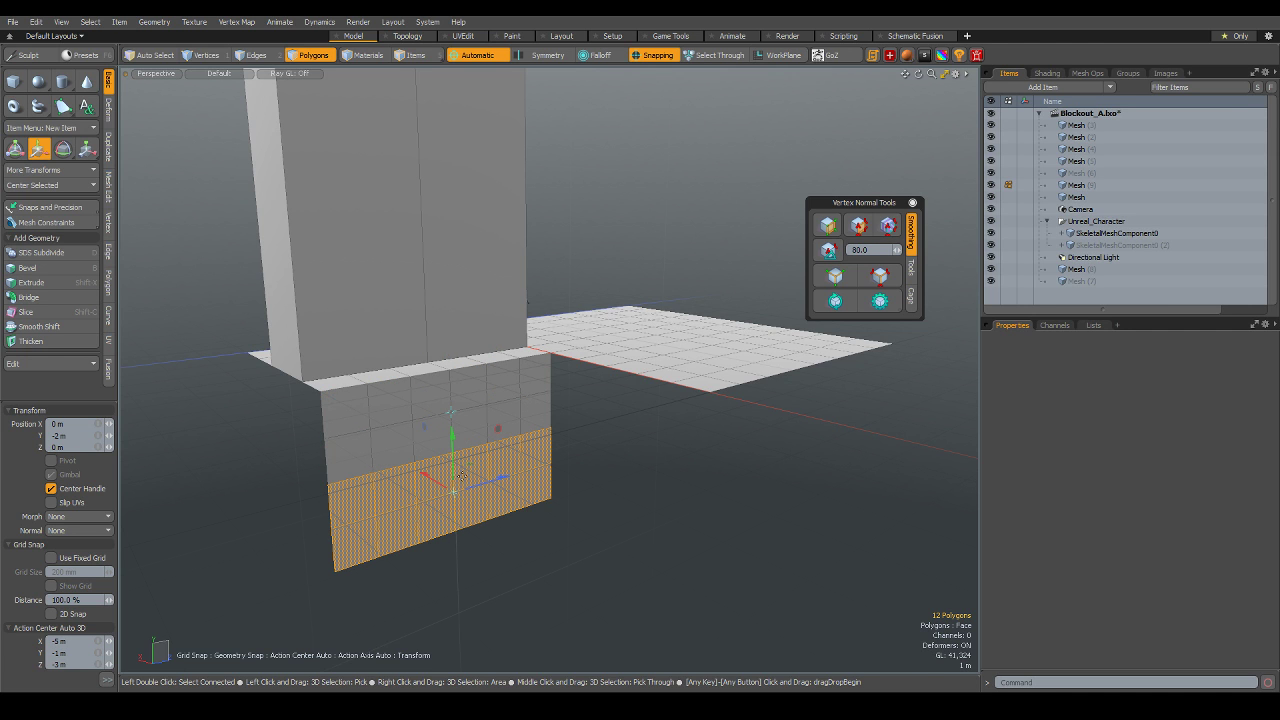
pyautogui.press('ctrl')
pyautogui.moveTo(459, 453)
pyautogui.keyDown('ctrl'); pyautogui.mouseDown()
pyautogui.moveTo(526, 521)
pyautogui.moveTo(589, 543)
pyautogui.mouseUp(); pyautogui.keyUp('ctrl')
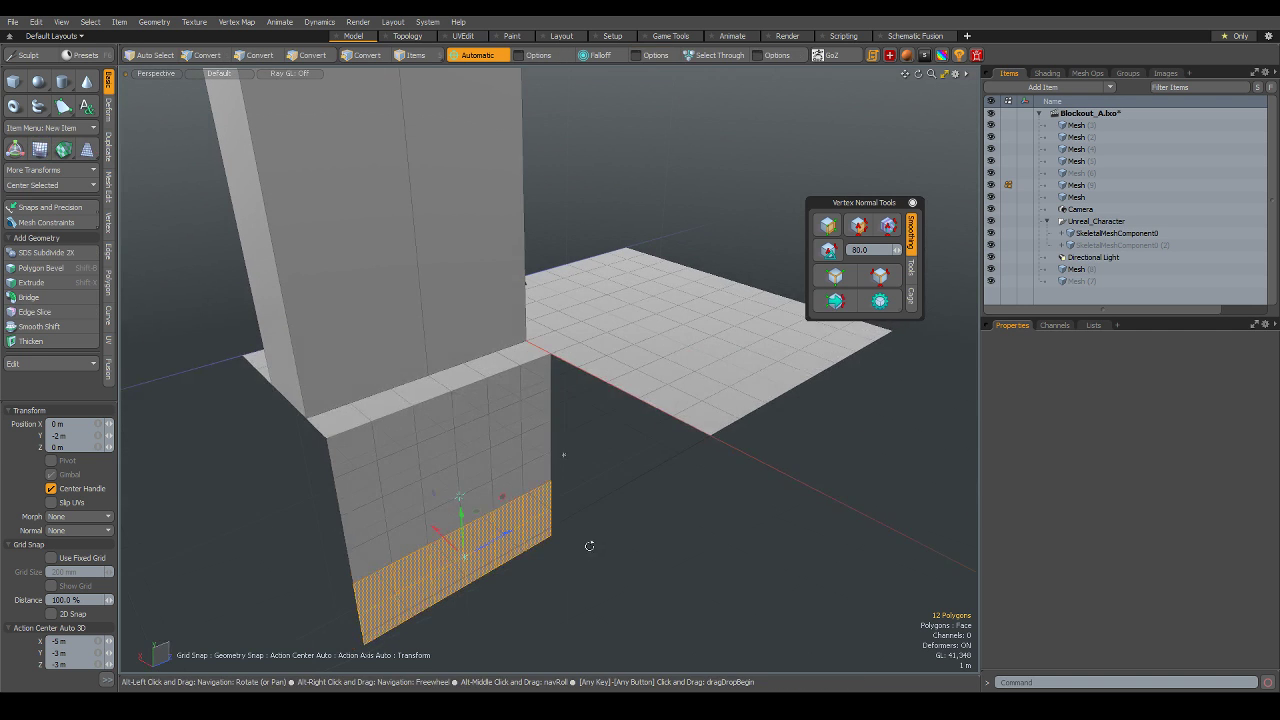
# - Select the stretched wall mesh and look it over from several angles
pyautogui.press('5')
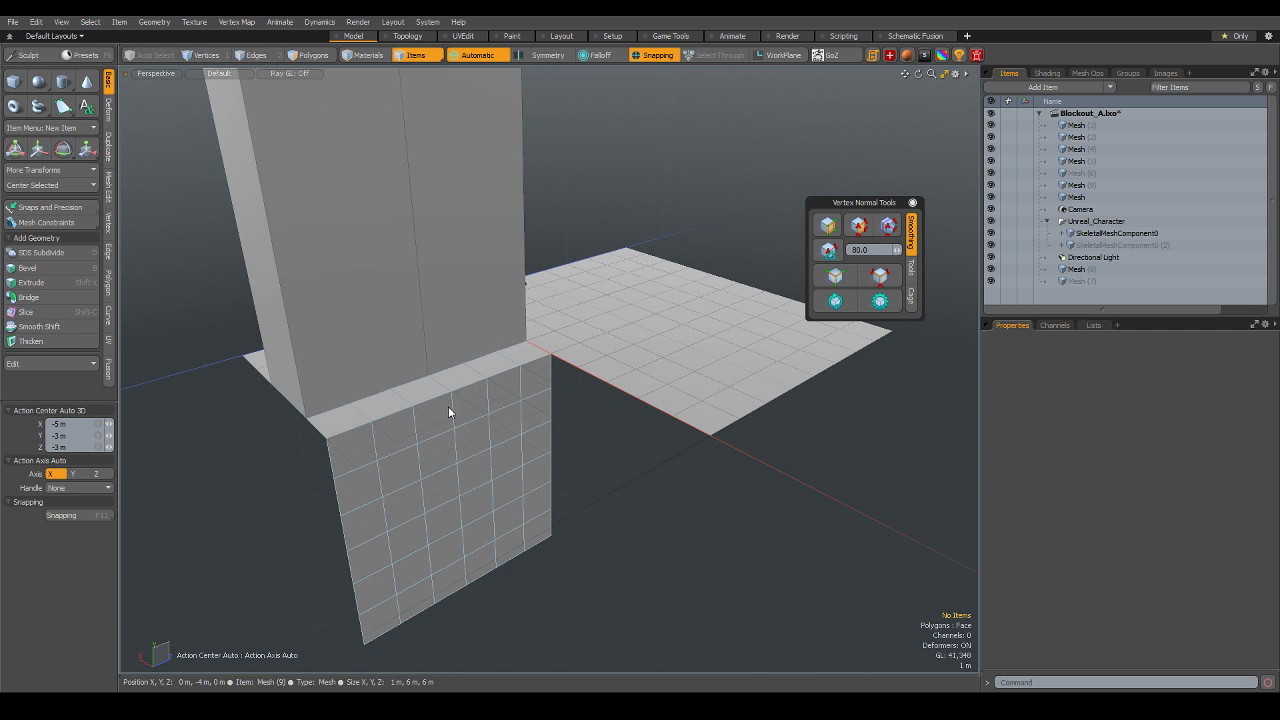
pyautogui.click(448, 410)
pyautogui.keyDown('alt'); pyautogui.moveTo(448, 410); pyautogui.dragTo(410, 471); pyautogui.keyUp('alt')
pyautogui.scroll(-2, 410, 471)
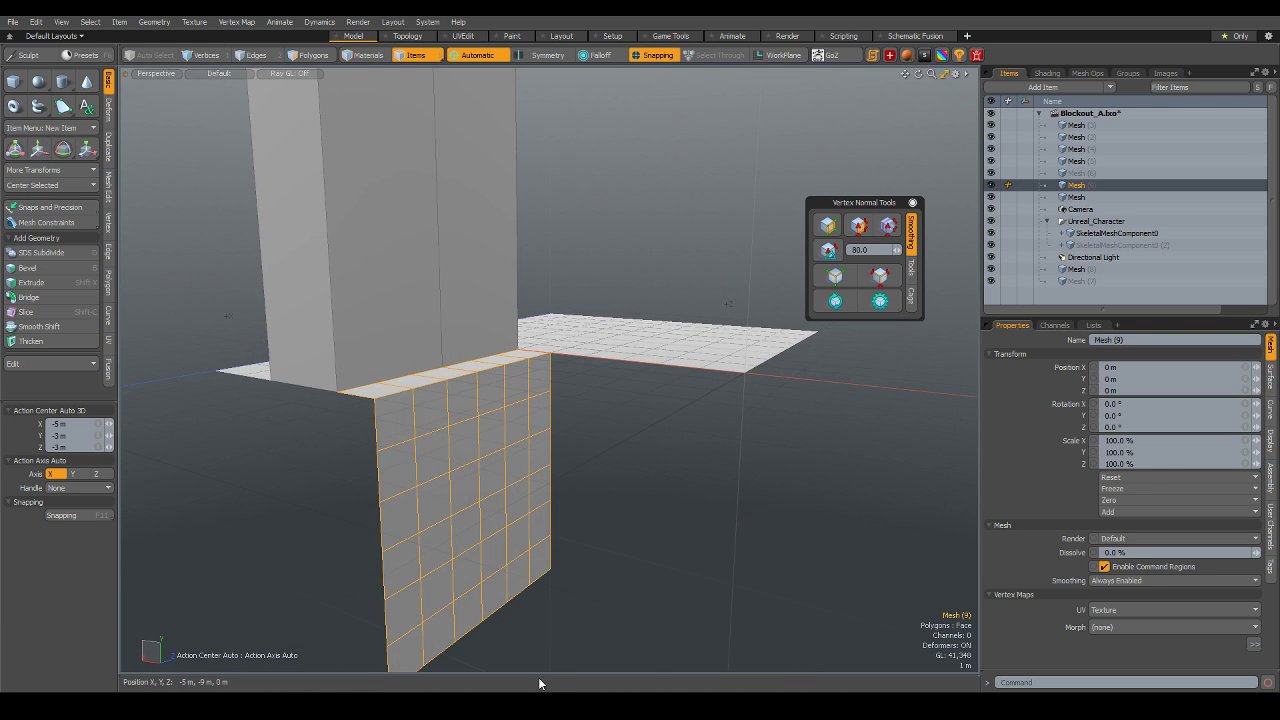
pyautogui.scroll(-3, 706, 465)
pyautogui.moveTo(706, 465)
pyautogui.keyDown('alt'); pyautogui.mouseDown()
pyautogui.moveTo(663, 514)
pyautogui.moveTo(609, 514)
pyautogui.mouseUp(); pyautogui.keyUp('alt')
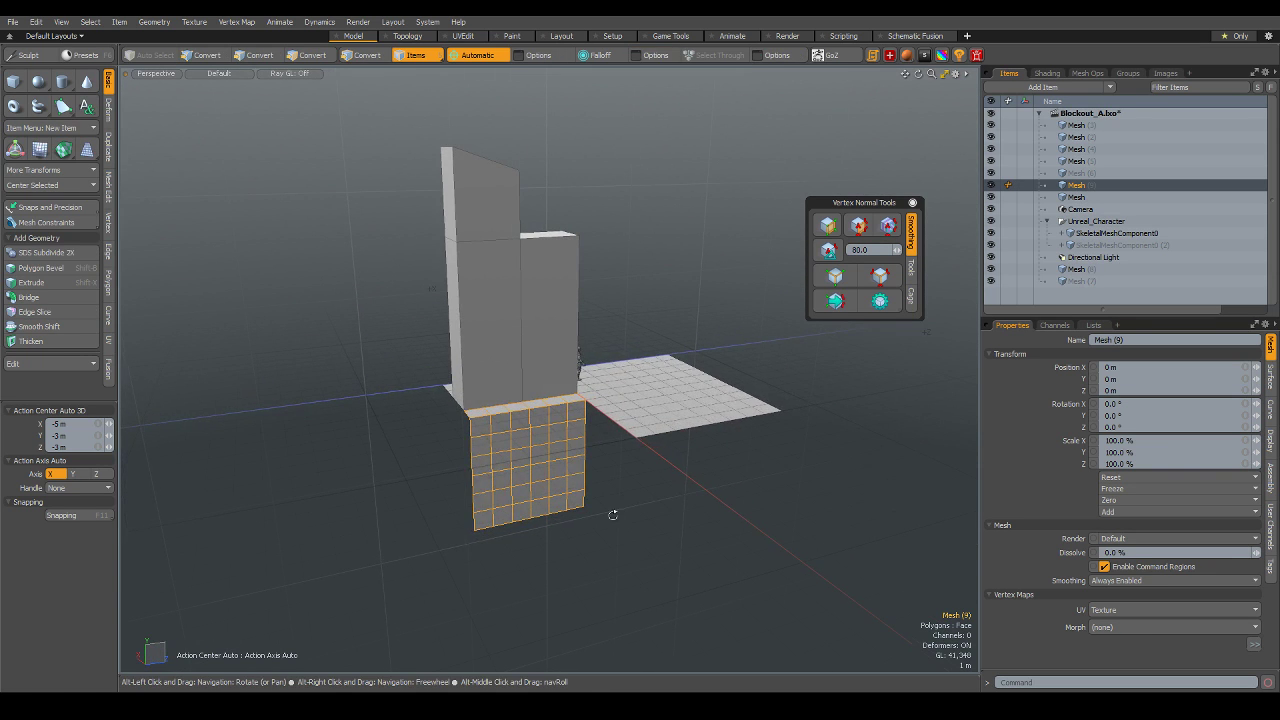
pyautogui.scroll(3, 566, 517)
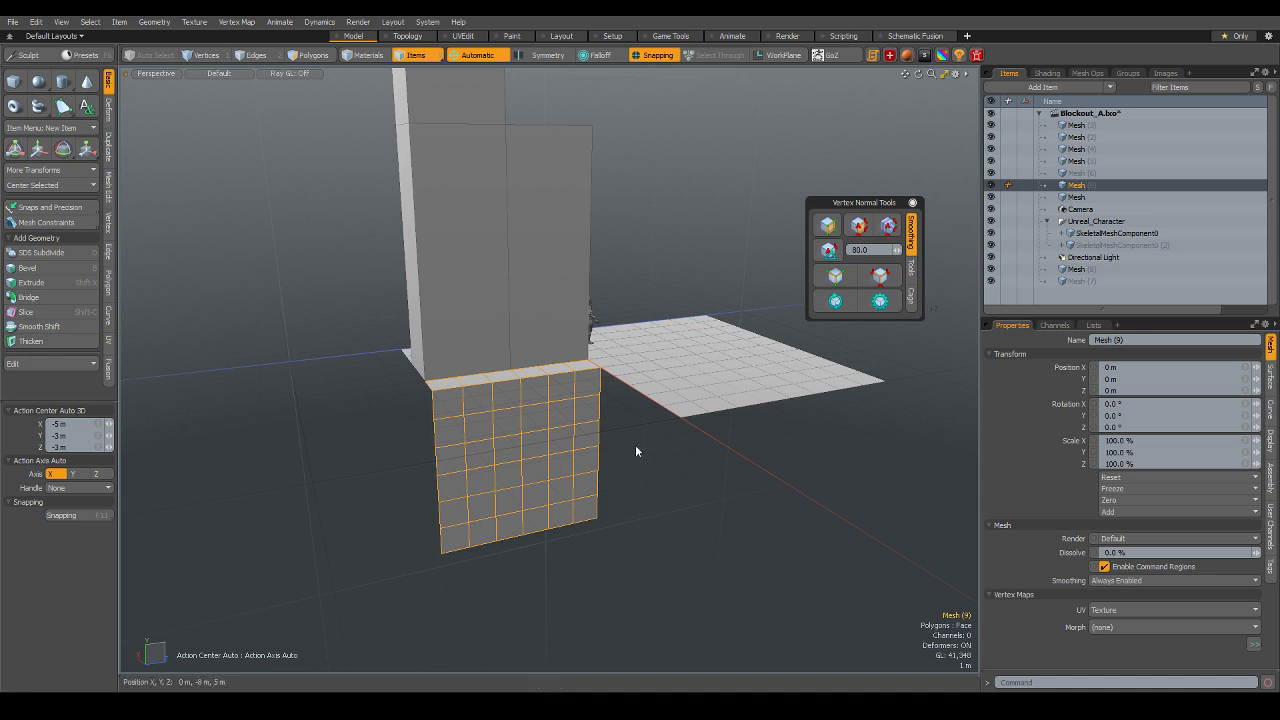
pyautogui.moveTo(635, 444)
pyautogui.keyDown('alt'); pyautogui.mouseDown()
pyautogui.moveTo(649, 480)
pyautogui.moveTo(617, 335)
pyautogui.moveTo(816, 563)
pyautogui.moveTo(677, 500)
pyautogui.mouseUp(); pyautogui.keyUp('alt')
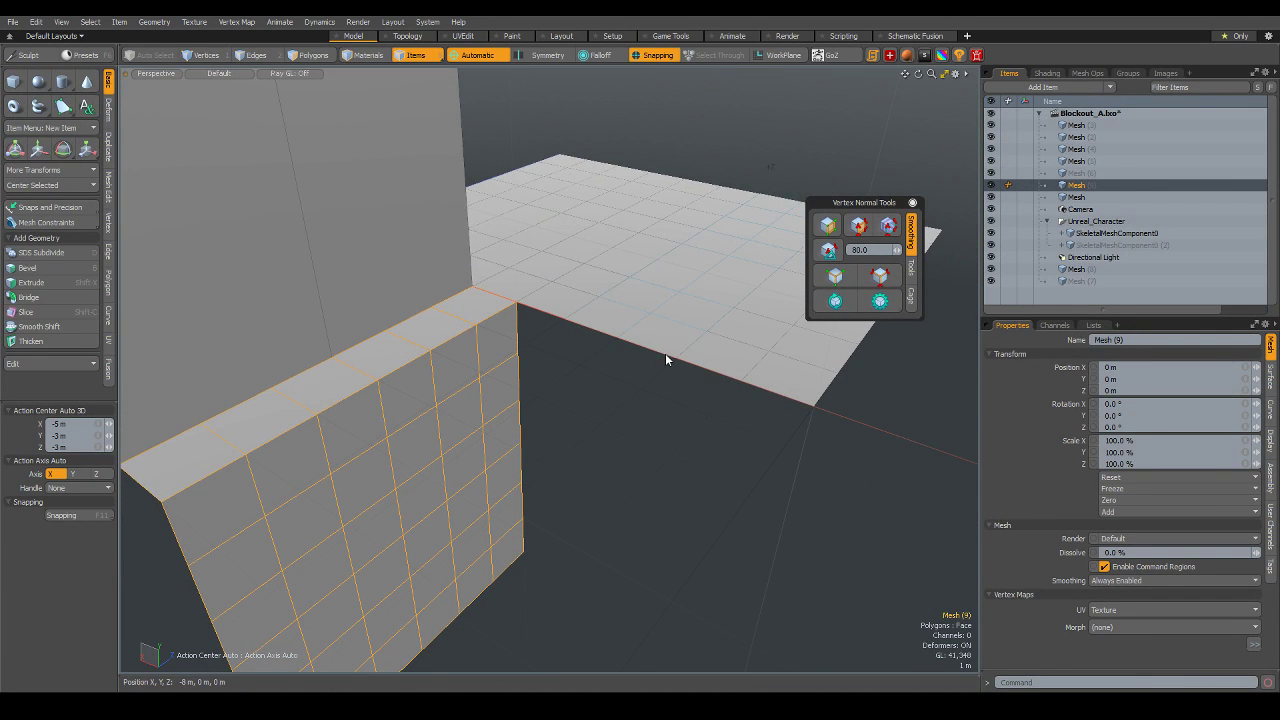
# - Select the five vertical edges at the wall corner and extend them sideways into new faces
pyautogui.press('2')
pyautogui.click(519, 334)
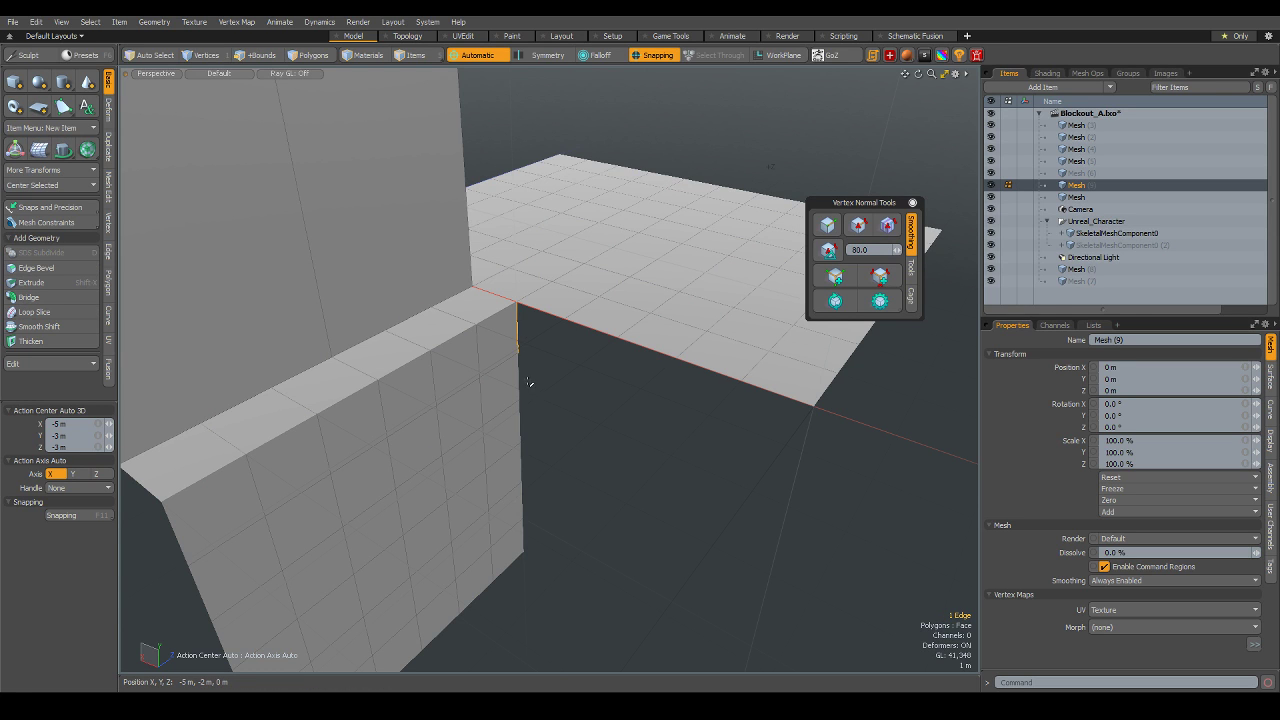
pyautogui.keyDown('shift'); pyautogui.click(520, 380); pyautogui.keyUp('shift')
pyautogui.keyDown('shift'); pyautogui.click(521, 462); pyautogui.keyUp('shift')
pyautogui.keyDown('shift'); pyautogui.click(521, 505); pyautogui.keyUp('shift')
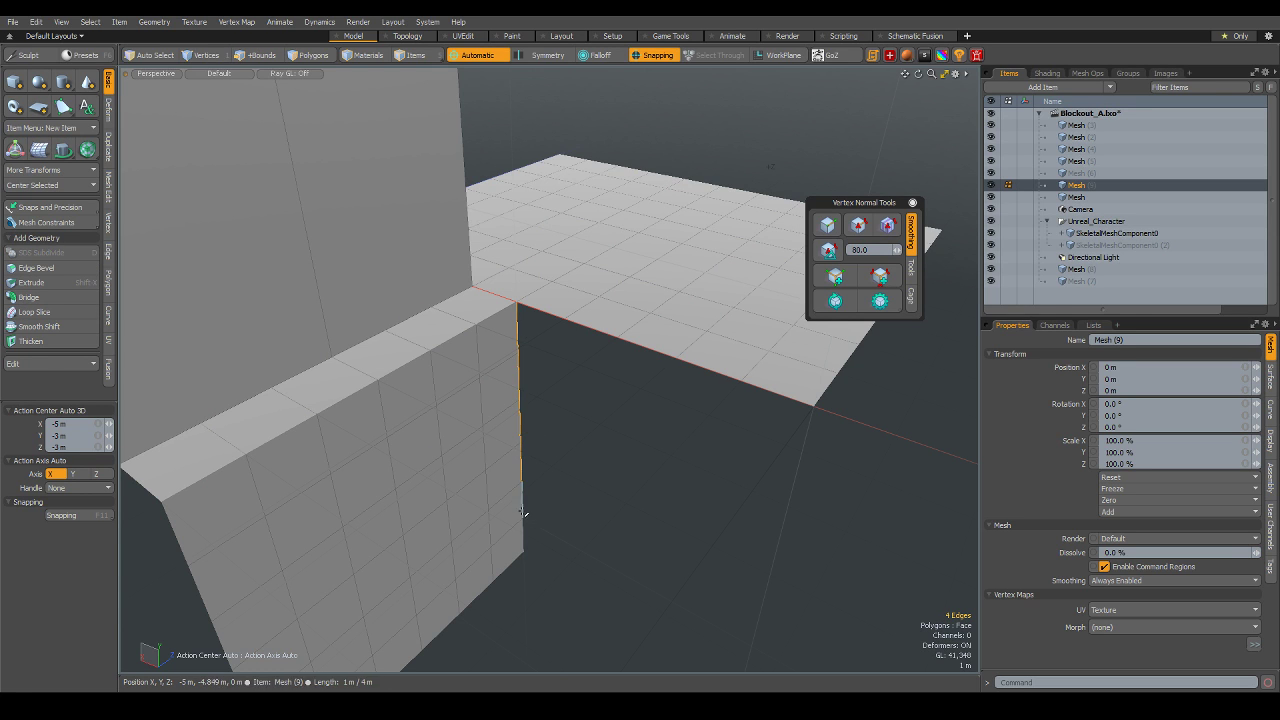
pyautogui.keyDown('shift'); pyautogui.click(522, 535); pyautogui.keyUp('shift')
pyautogui.press('z')
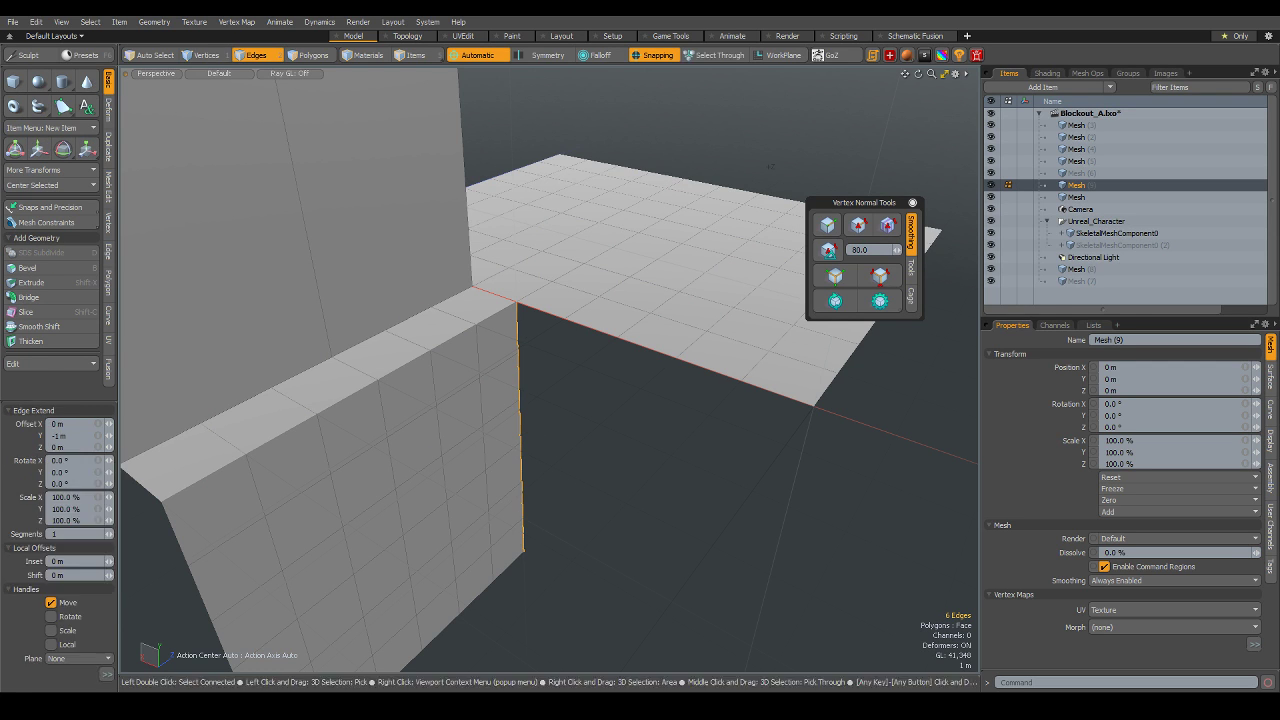
pyautogui.moveTo(539, 450); pyautogui.dragTo(688, 526)
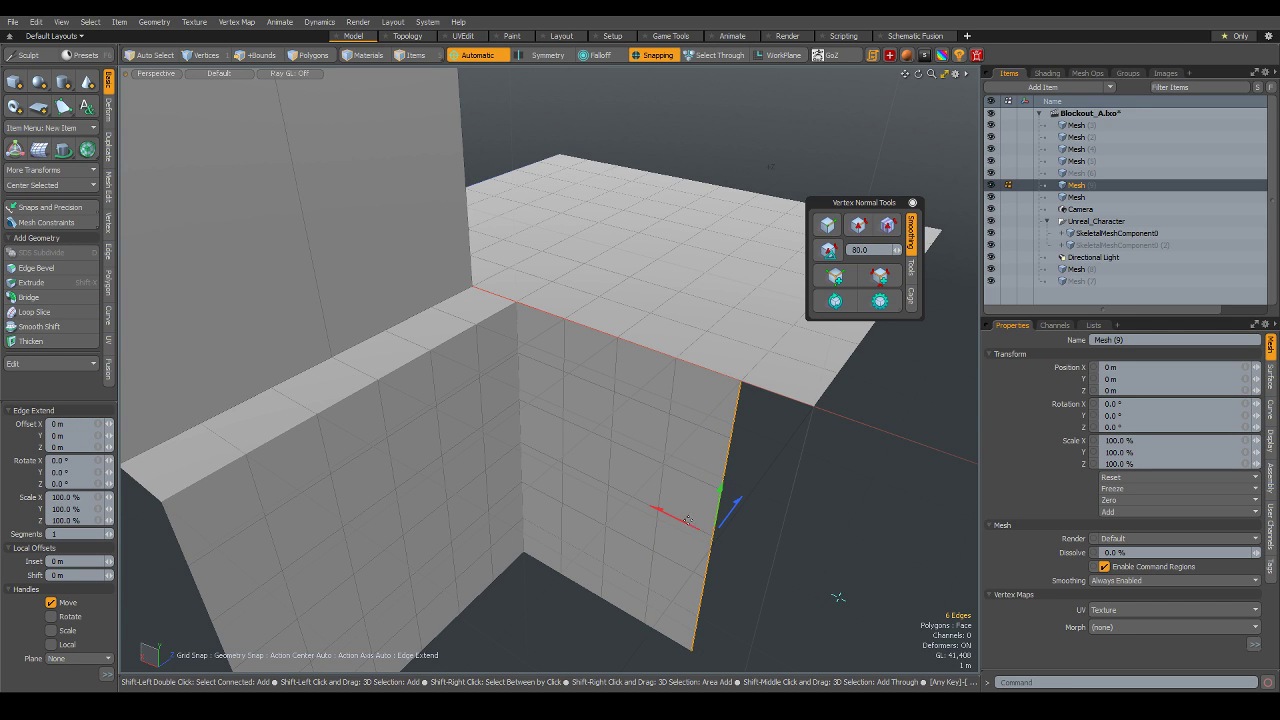
pyautogui.press('space')
pyautogui.press('a')
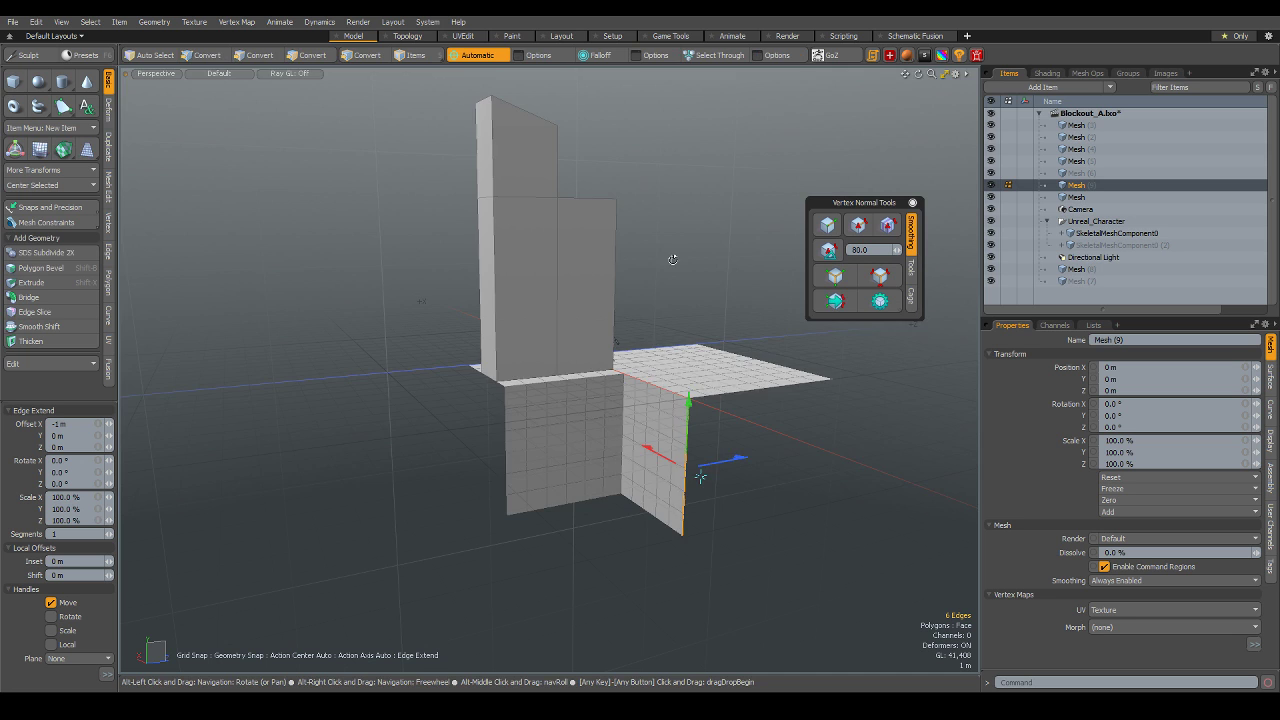
pyautogui.moveTo(673, 260)
pyautogui.keyDown('alt'); pyautogui.mouseDown()
pyautogui.moveTo(608, 365)
pyautogui.moveTo(672, 424)
pyautogui.mouseUp(); pyautogui.keyUp('alt')
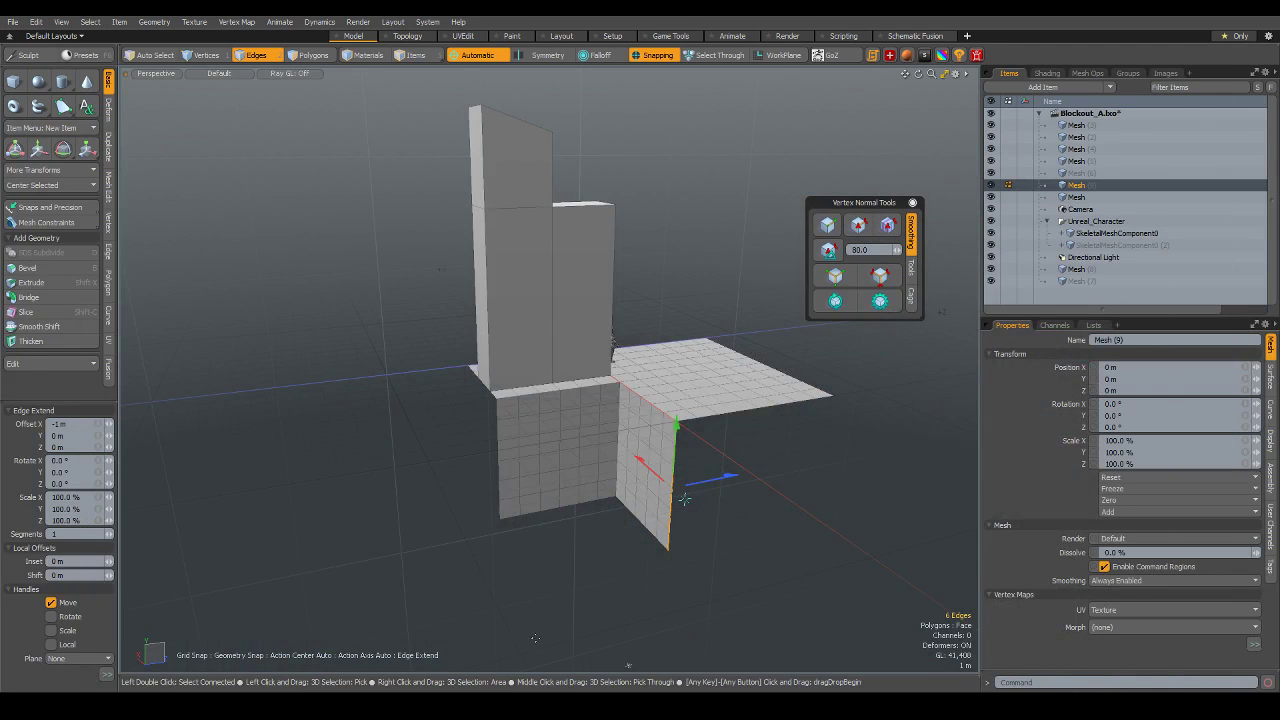
pyautogui.keyDown('alt'); pyautogui.moveTo(540, 531); pyautogui.dragTo(640, 451); pyautogui.keyUp('alt')
# - Finish the previous edge extension and clear the edge selection
pyautogui.scroll(5, 527, 407)
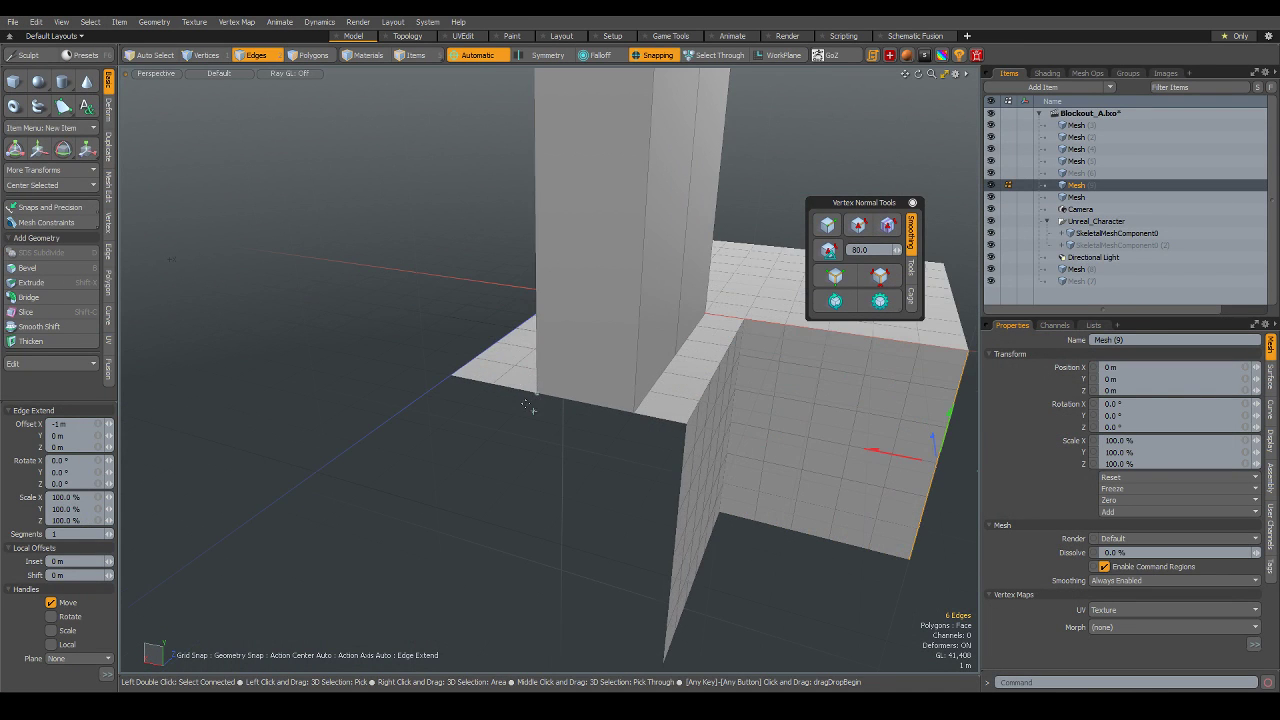
pyautogui.press('space')
pyautogui.click(505, 400)
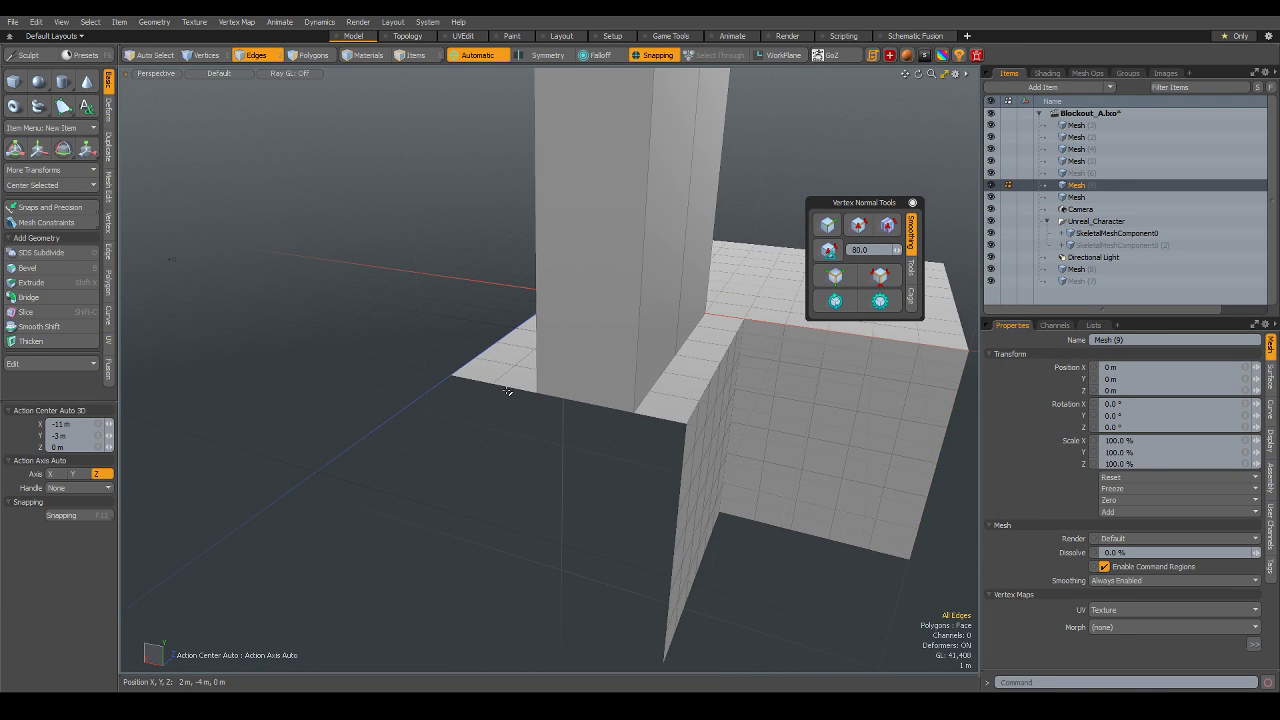
pyautogui.keyDown('alt'); pyautogui.moveTo(473, 360); pyautogui.dragTo(489, 345); pyautogui.keyUp('alt')
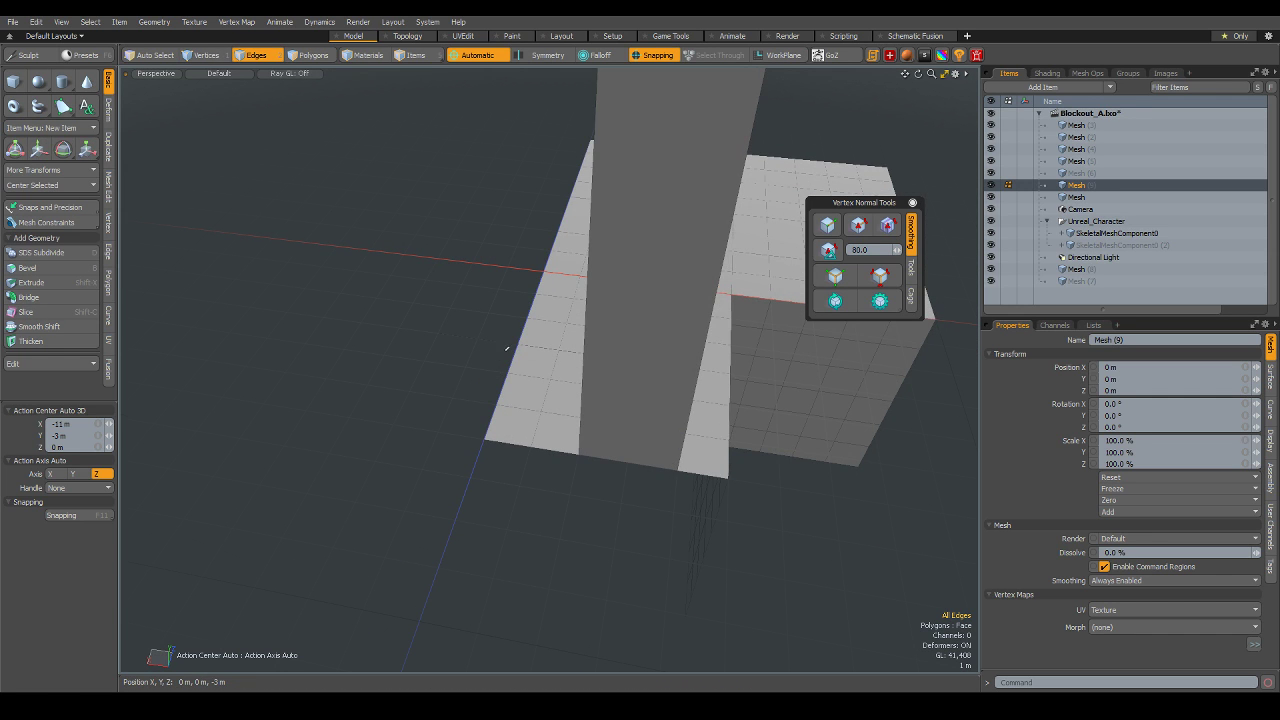
# - Isolate the floor plate and the ledge wall mesh, hiding all other meshes
pyautogui.press('5')
pyautogui.click(740, 463)
pyautogui.keyDown('shift'); pyautogui.click(706, 443); pyautogui.keyUp('shift')
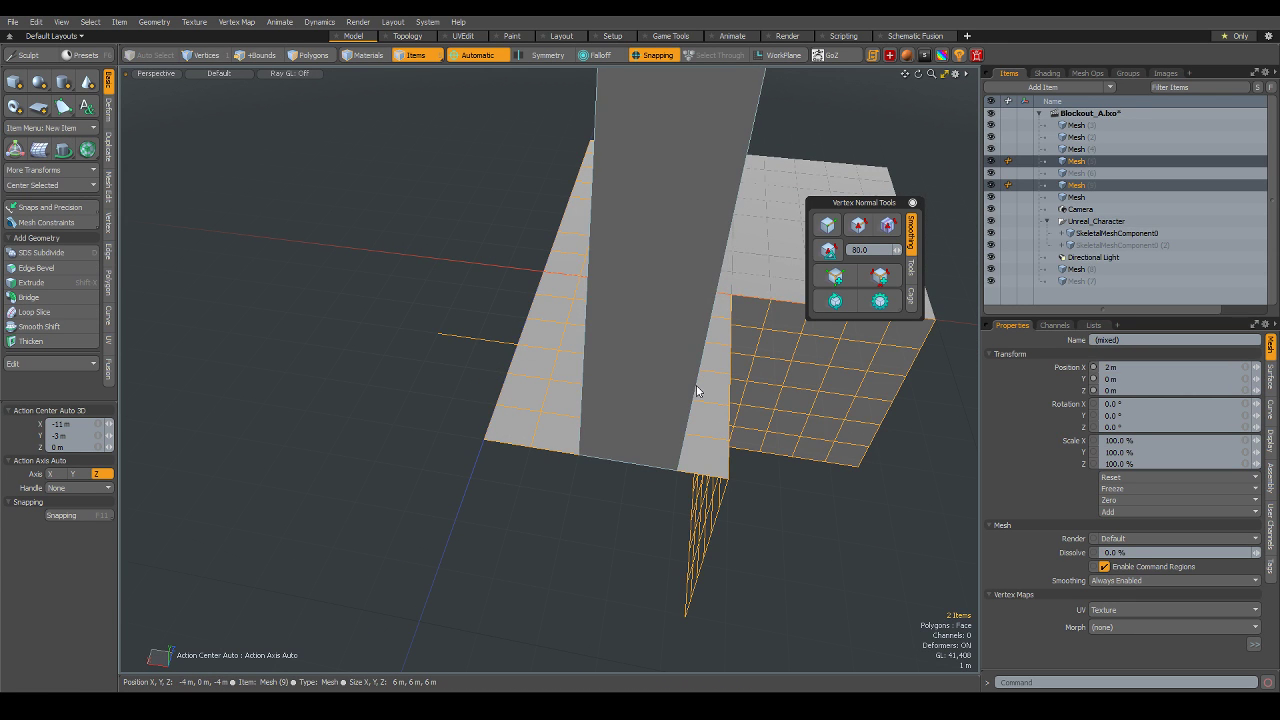
pyautogui.hotkey('shift', 'h')
pyautogui.moveTo(696, 388)
pyautogui.keyDown('alt'); pyautogui.mouseDown()
pyautogui.moveTo(713, 443)
pyautogui.moveTo(600, 449)
pyautogui.mouseUp(); pyautogui.keyUp('alt')
# - Extend the plate's border edges by -1 m with Edge Extend so they meet the wall's side face
pyautogui.press('2')
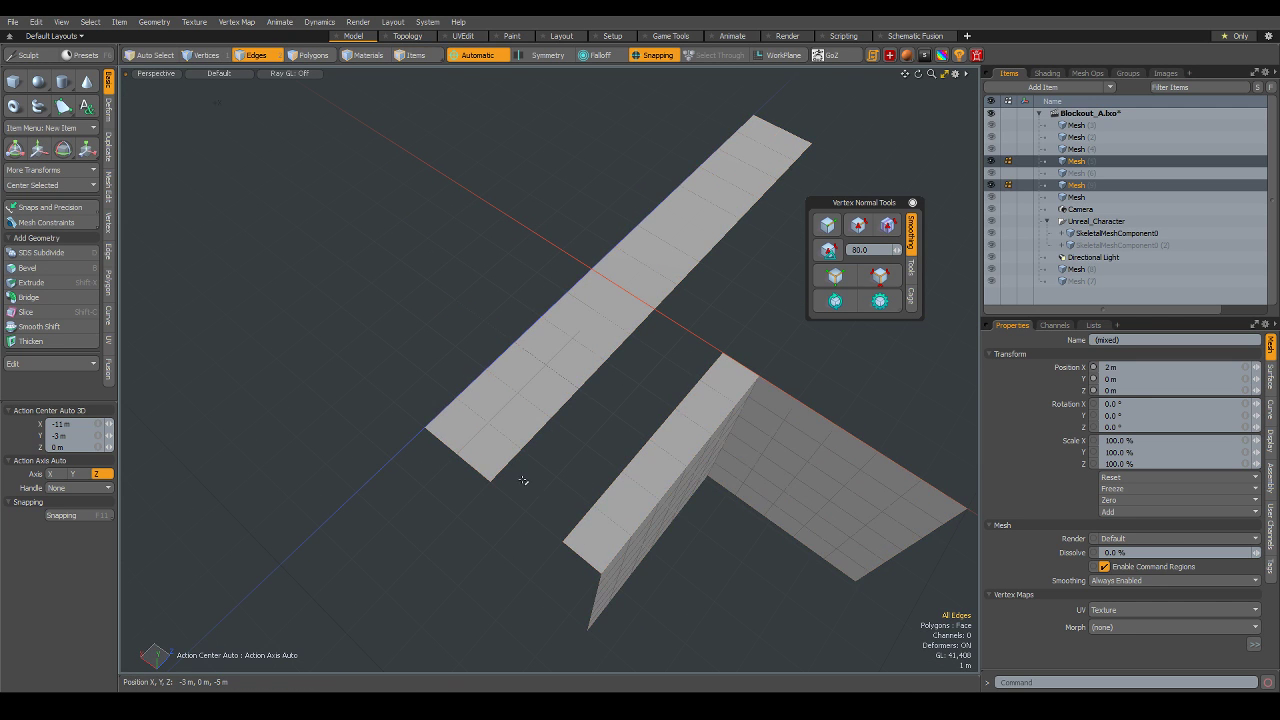
pyautogui.moveTo(517, 428); pyautogui.dragTo(584, 461)
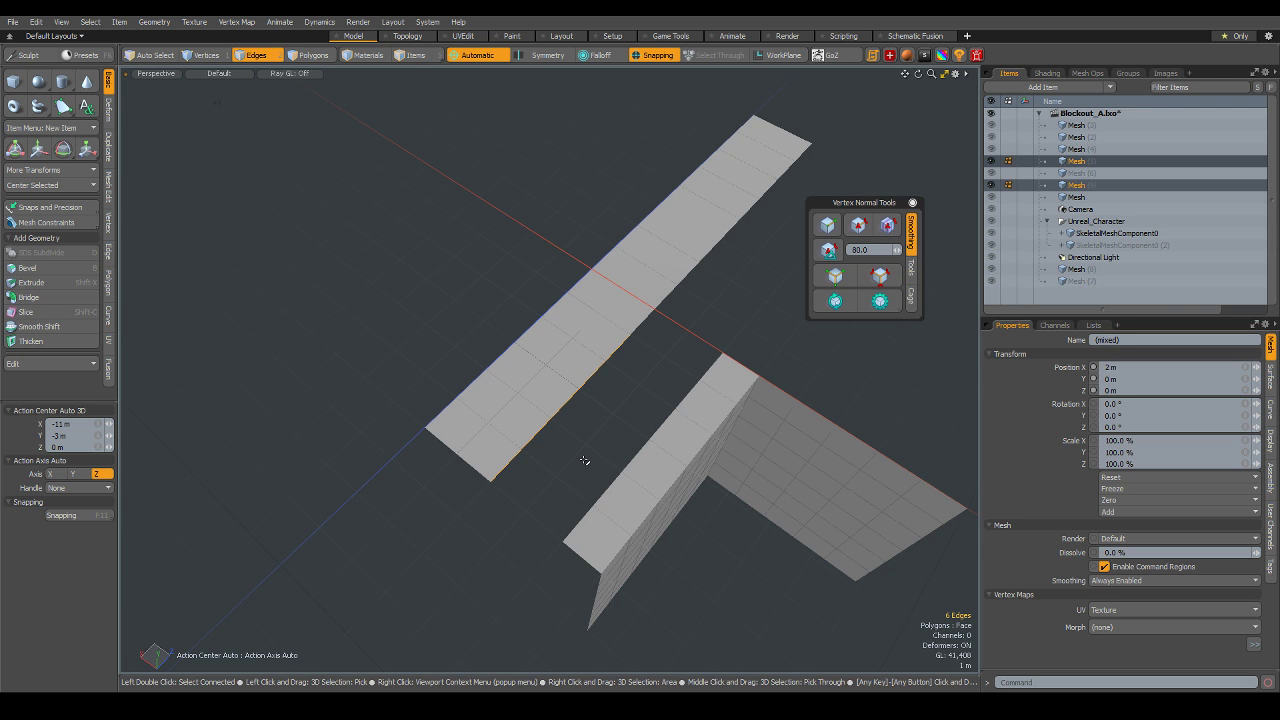
pyautogui.press('z')
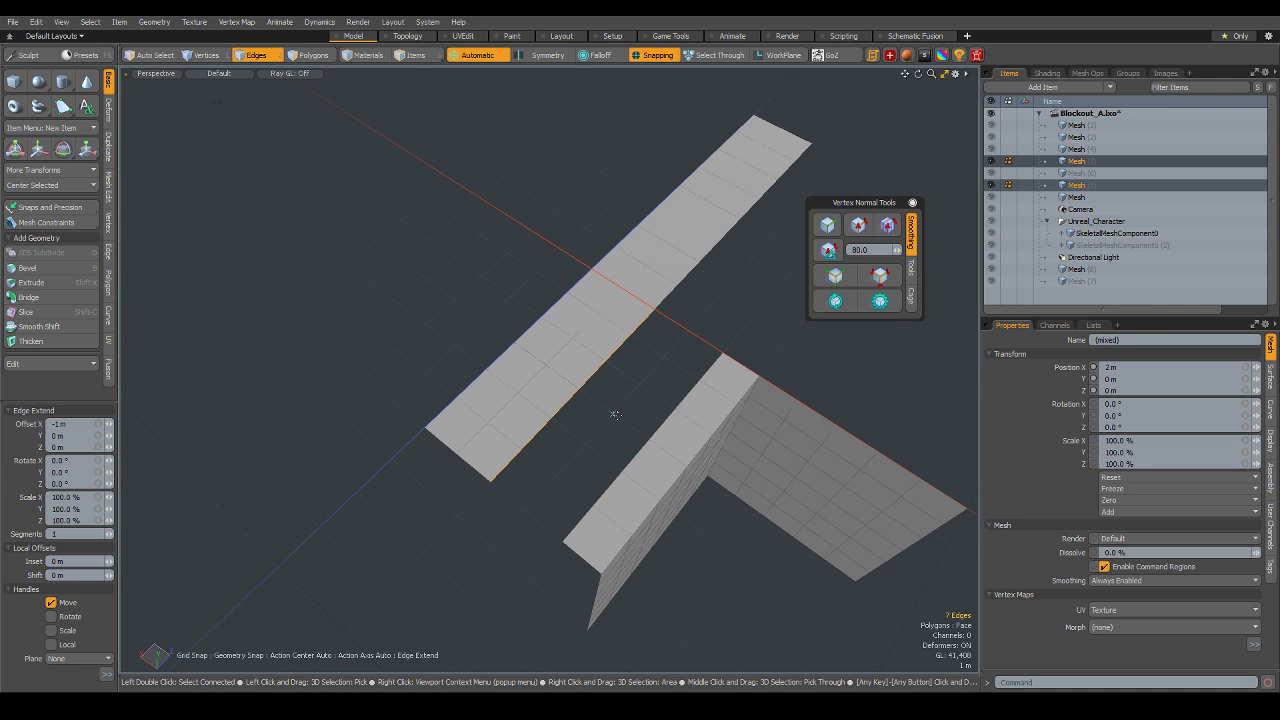
pyautogui.click(615, 414)
pyautogui.keyDown('shift'); pyautogui.moveTo(561, 381); pyautogui.dragTo(590, 405); pyautogui.keyUp('shift')
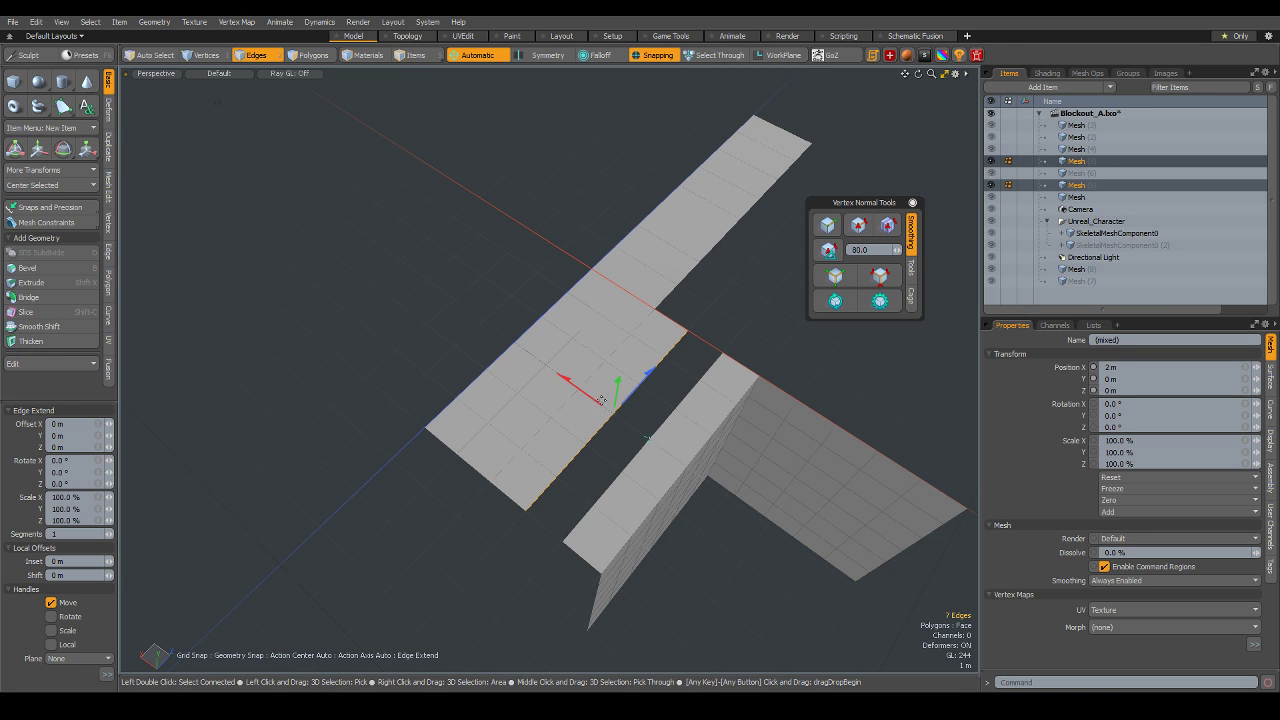
pyautogui.moveTo(601, 400); pyautogui.dragTo(731, 499)
pyautogui.keyDown('alt'); pyautogui.moveTo(789, 554); pyautogui.dragTo(809, 489); pyautogui.keyUp('alt')
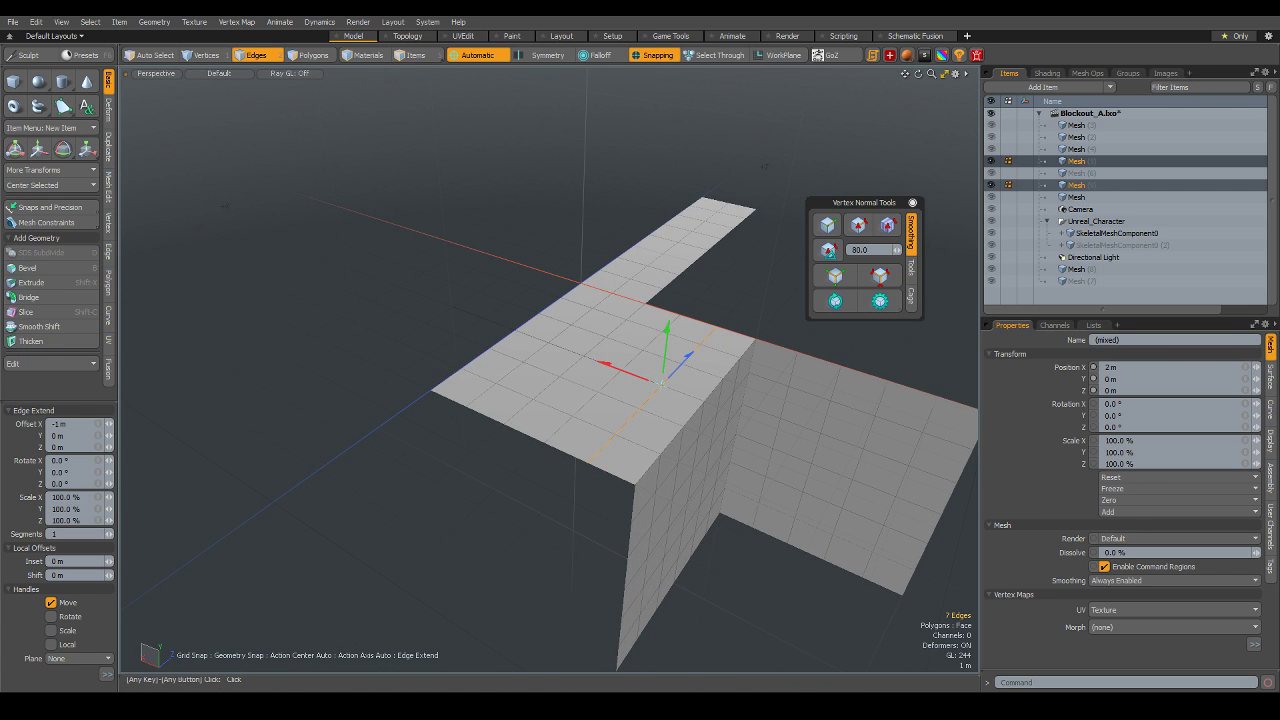
pyautogui.keyDown('alt'); pyautogui.moveTo(769, 378); pyautogui.dragTo(706, 391); pyautogui.keyUp('alt')
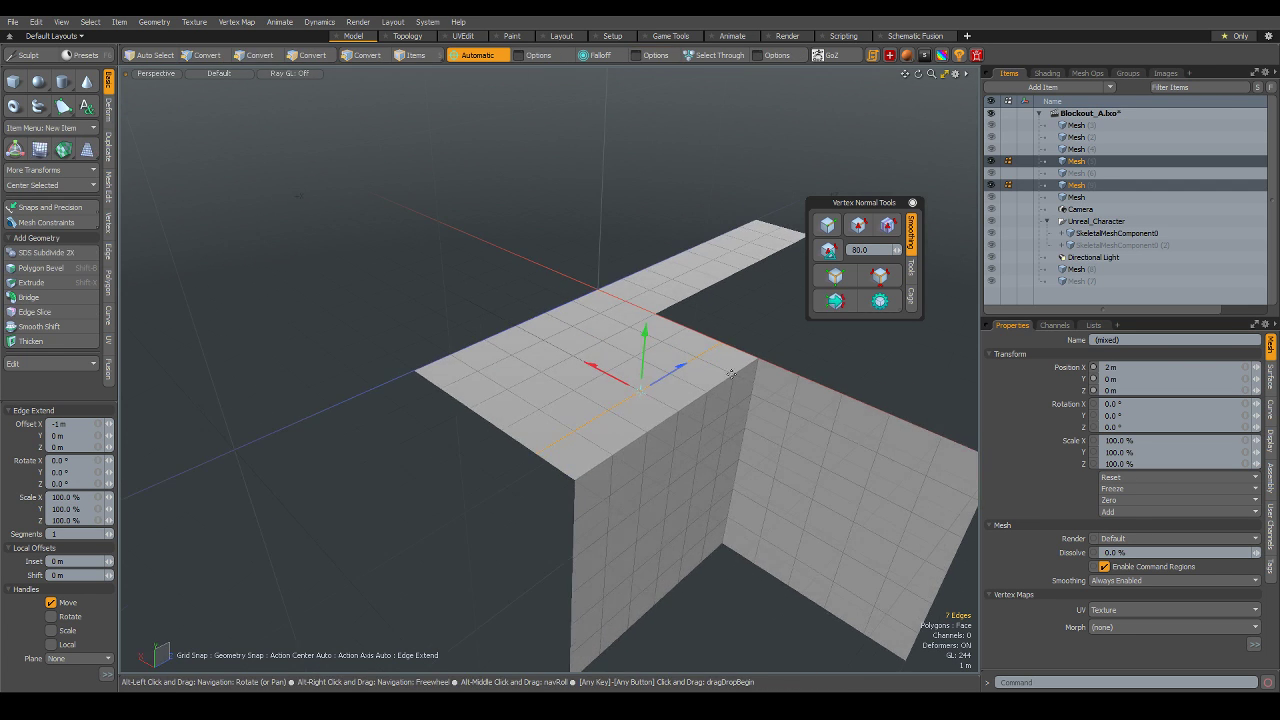
# - Unhide all meshes and clear the selection to view the whole blockout
pyautogui.press('5')
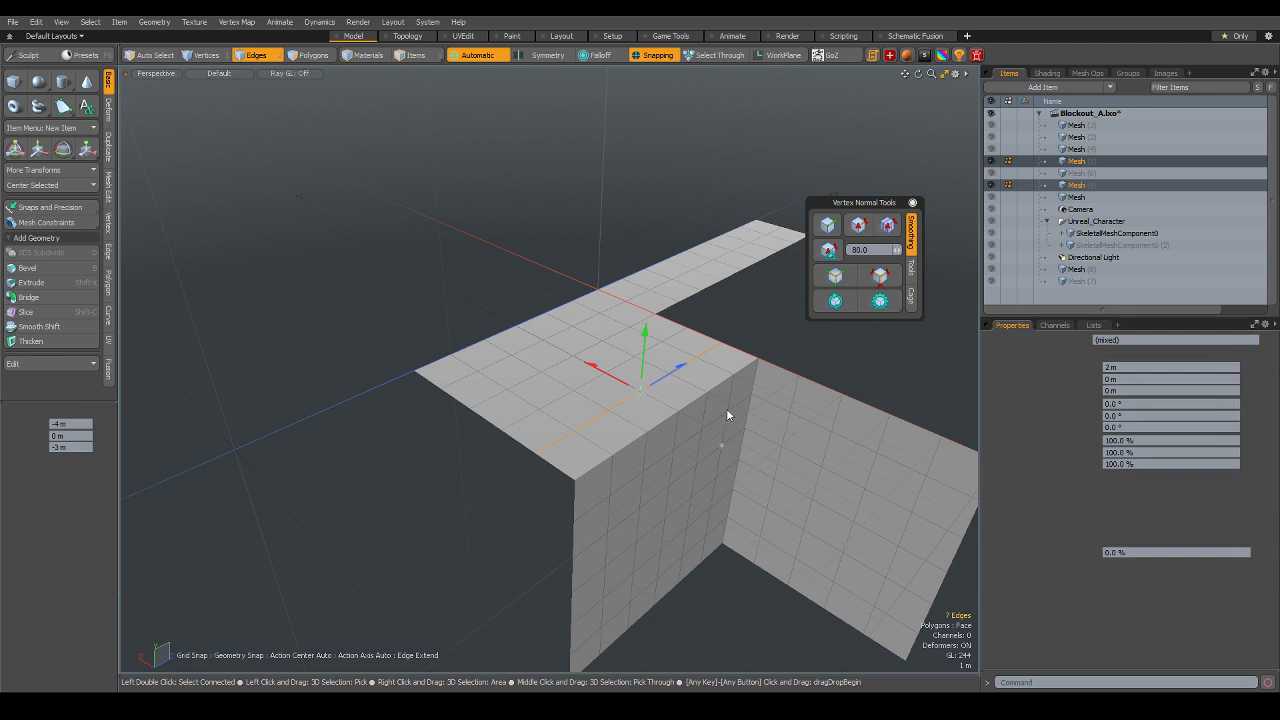
pyautogui.click(732, 400)
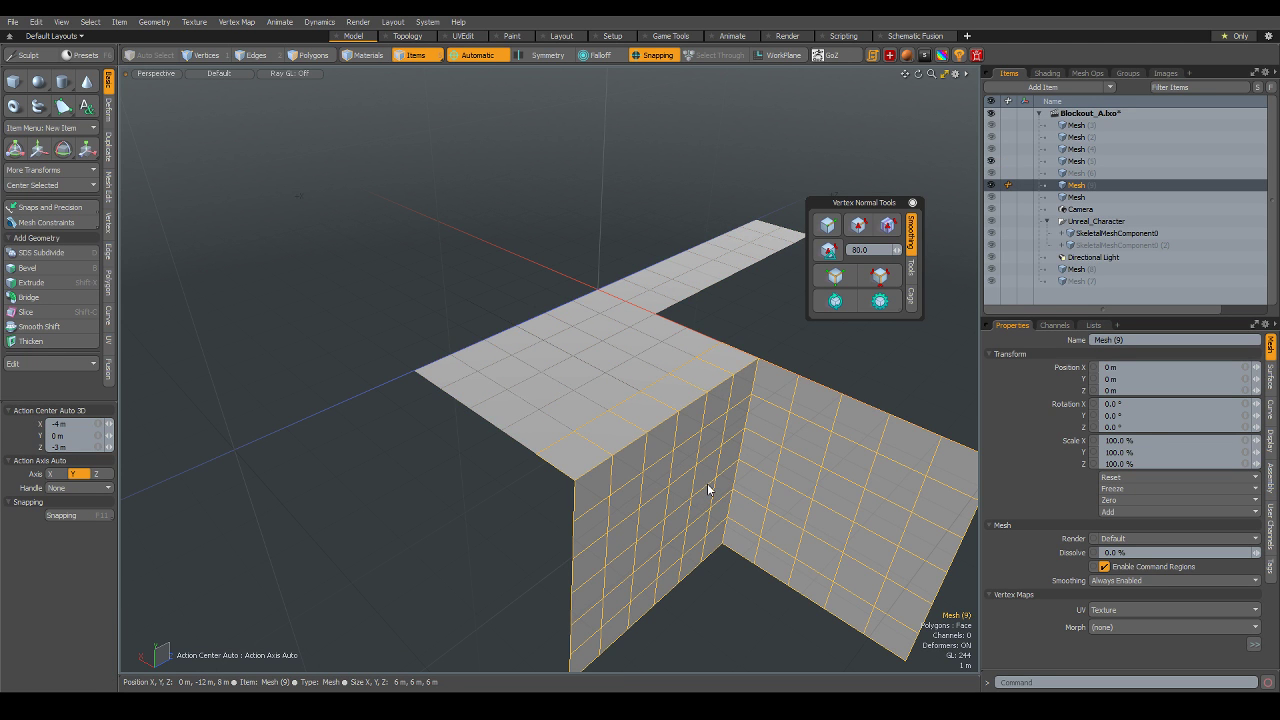
pyautogui.press('u')
pyautogui.click(734, 633)
pyautogui.moveTo(734, 633)
pyautogui.keyDown('alt'); pyautogui.mouseDown()
pyautogui.moveTo(760, 600)
pyautogui.moveTo(697, 505)
pyautogui.moveTo(414, 363)
pyautogui.moveTo(489, 523)
pyautogui.moveTo(622, 452)
pyautogui.moveTo(494, 514)
pyautogui.moveTo(263, 491)
pyautogui.moveTo(412, 495)
pyautogui.moveTo(583, 449)
pyautogui.moveTo(737, 489)
pyautogui.moveTo(889, 477)
pyautogui.moveTo(837, 491)
pyautogui.moveTo(603, 495)
pyautogui.moveTo(540, 470)
pyautogui.mouseUp(); pyautogui.keyUp('alt')
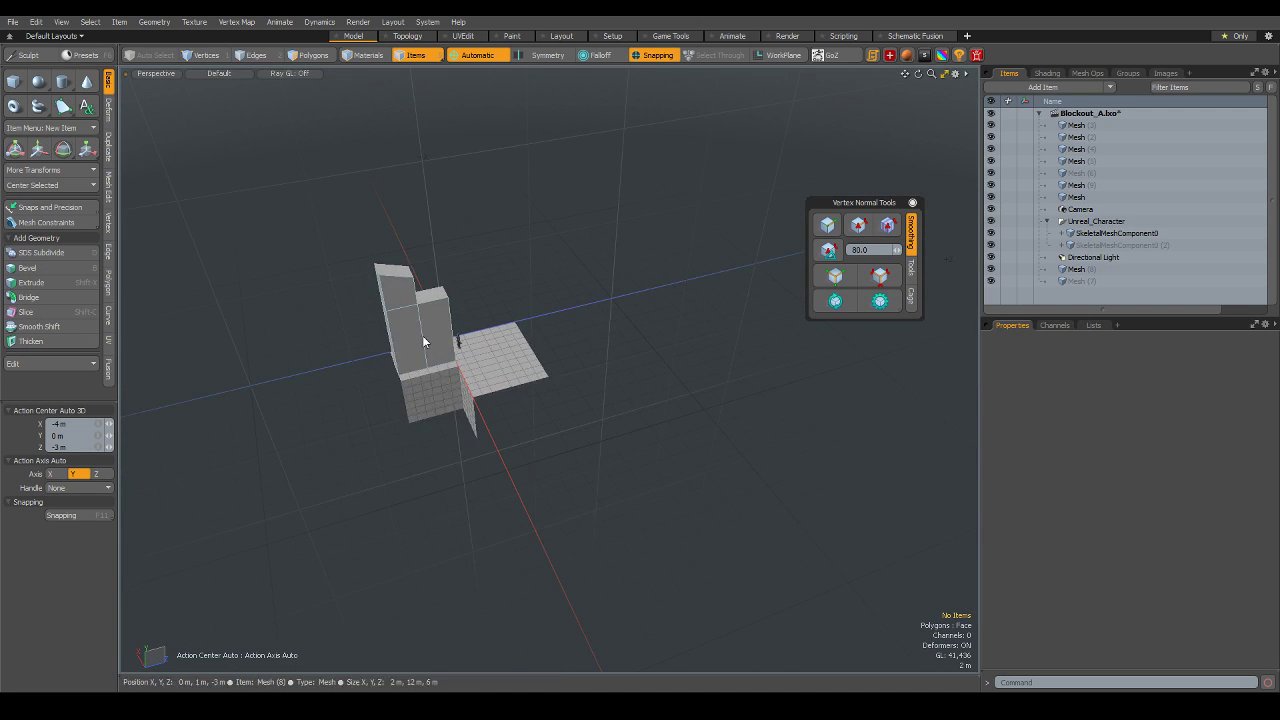
# - Select the four floor plates plus the front and side ledge wall meshes
pyautogui.click(624, 359)
pyautogui.moveTo(624, 359)
pyautogui.keyDown('alt'); pyautogui.mouseDown()
pyautogui.moveTo(695, 437)
pyautogui.moveTo(772, 583)
pyautogui.mouseUp(); pyautogui.keyUp('alt')
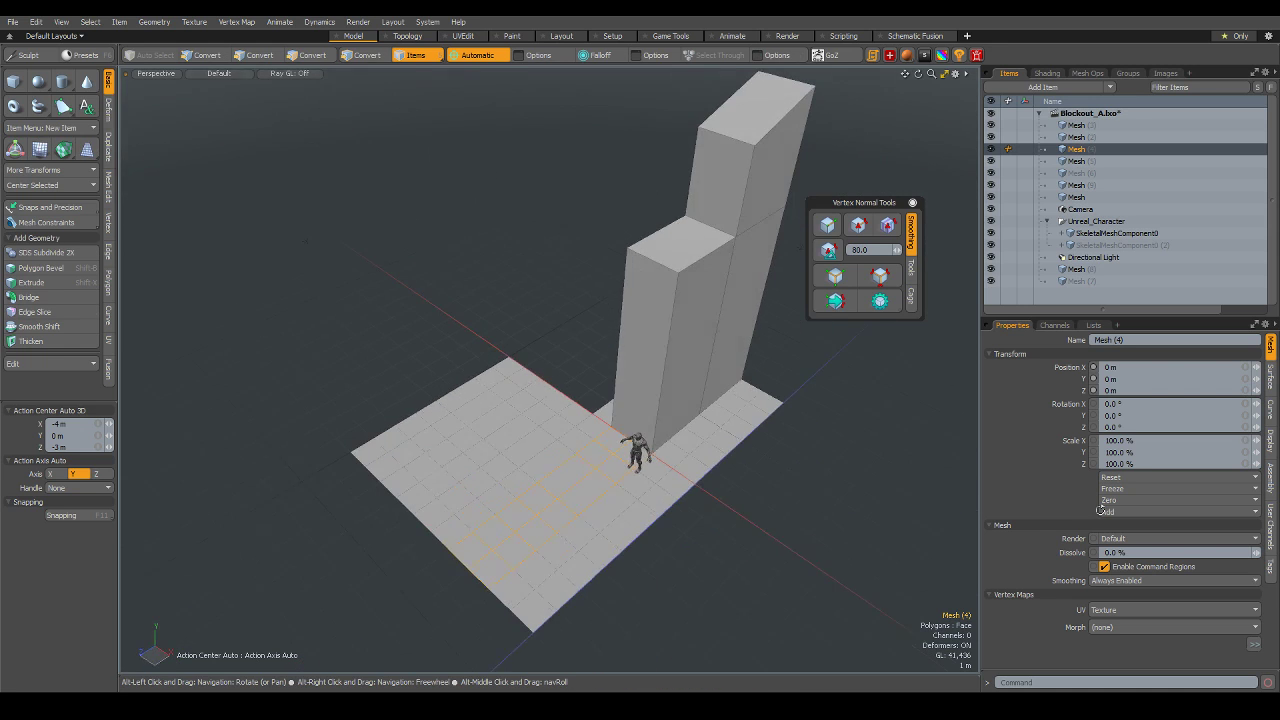
pyautogui.click(789, 572)
pyautogui.click(634, 508)
pyautogui.moveTo(699, 498)
pyautogui.keyDown('alt'); pyautogui.mouseDown()
pyautogui.moveTo(659, 555)
pyautogui.moveTo(496, 450)
pyautogui.mouseUp(); pyautogui.keyUp('alt')
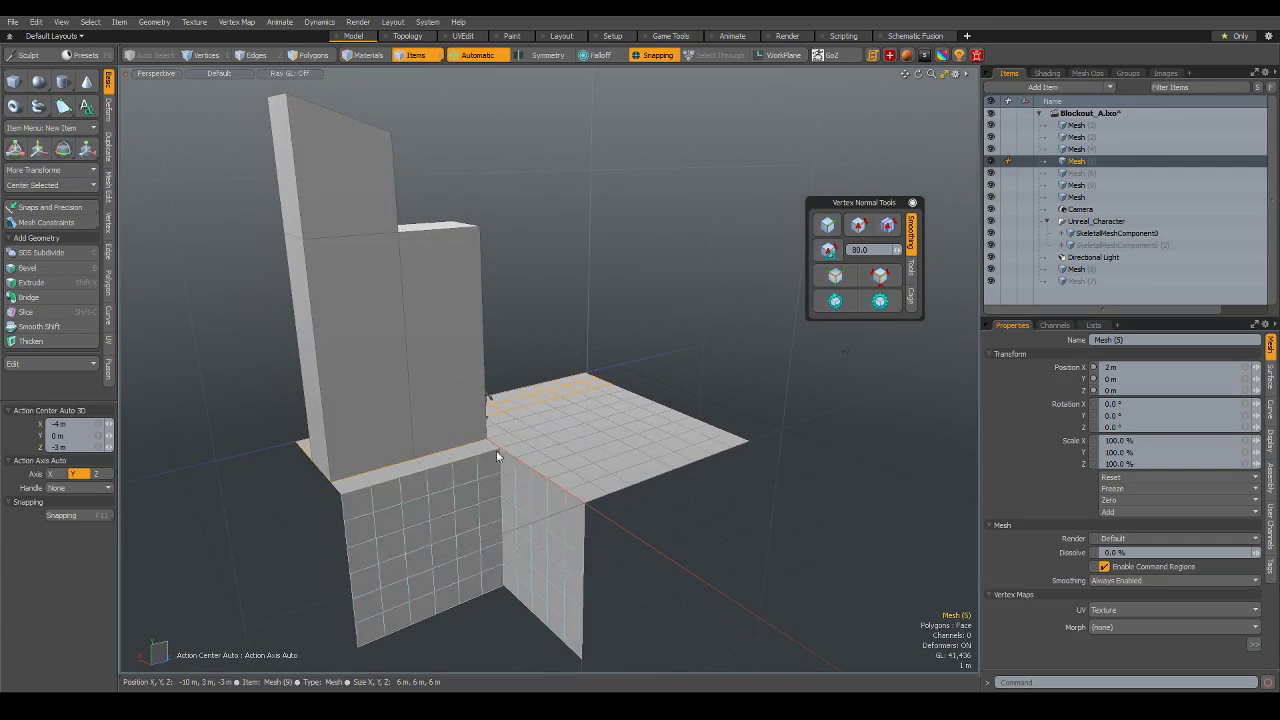
pyautogui.keyDown('shift'); pyautogui.click(529, 432); pyautogui.keyUp('shift')
pyautogui.keyDown('shift'); pyautogui.click(528, 417); pyautogui.keyUp('shift')
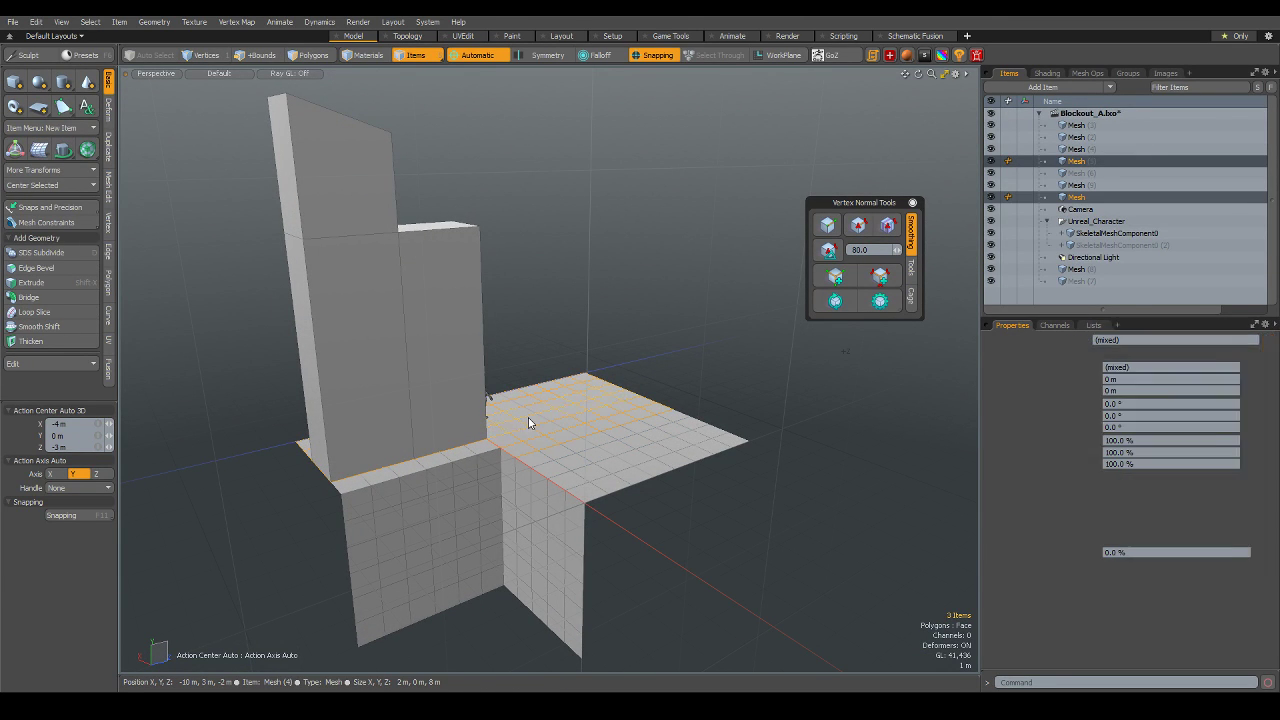
pyautogui.keyDown('shift'); pyautogui.click(595, 490); pyautogui.keyUp('shift')
pyautogui.keyDown('shift'); pyautogui.click(480, 500); pyautogui.keyUp('shift')
pyautogui.keyDown('shift'); pyautogui.click(552, 480); pyautogui.keyUp('shift')
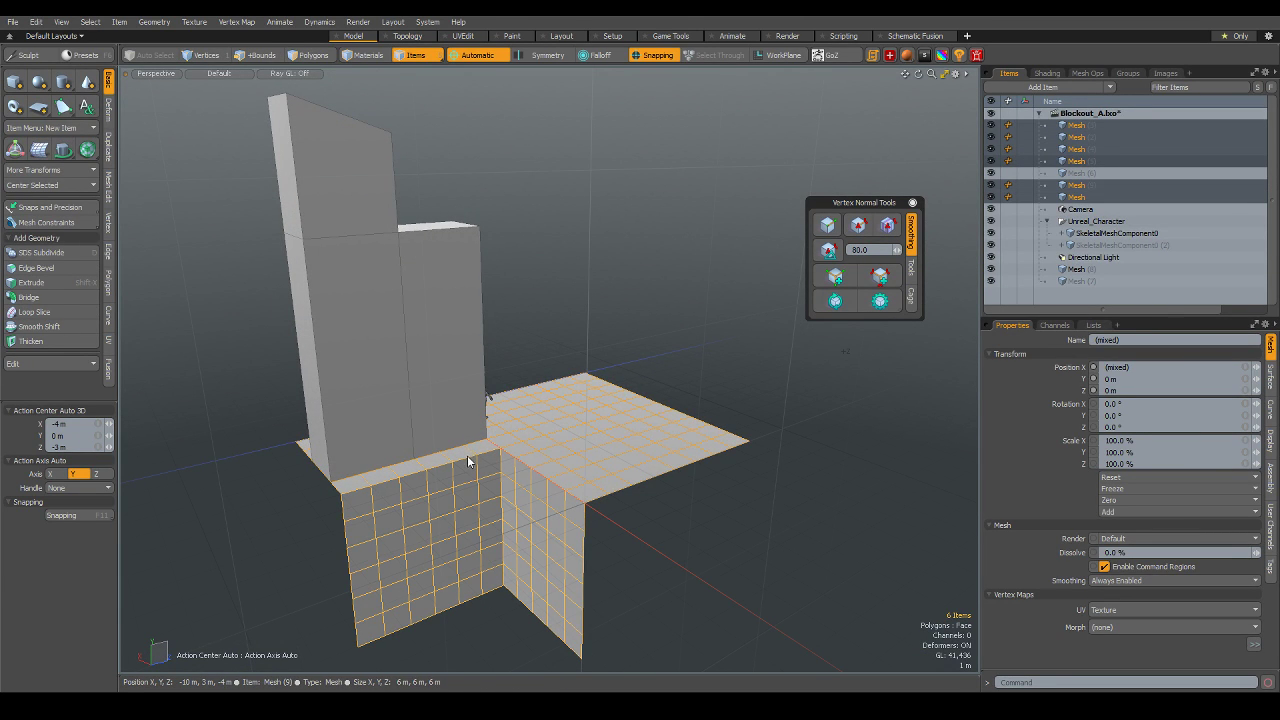
# - Merge the six selected meshes into a single mesh, Mesh (5)
pyautogui.rightClick(538, 527)
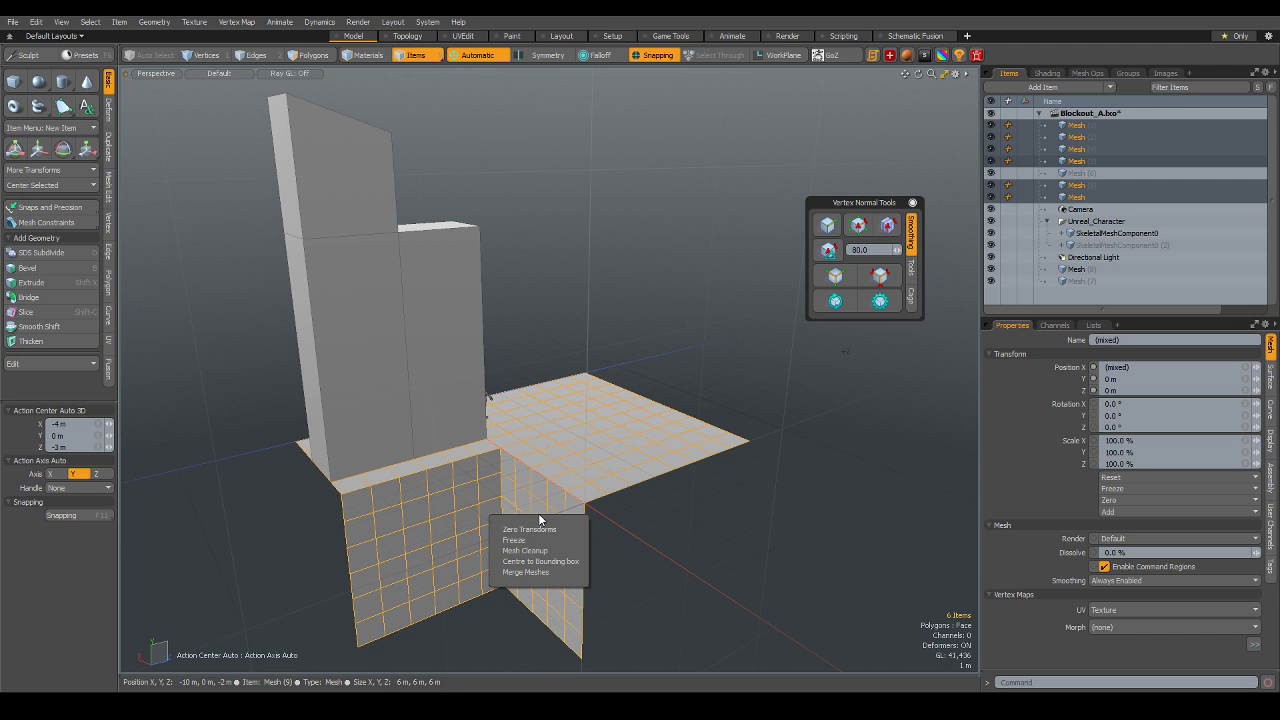
pyautogui.click(552, 571)
pyautogui.click(746, 508)
pyautogui.moveTo(746, 508)
pyautogui.keyDown('alt'); pyautogui.mouseDown()
pyautogui.moveTo(709, 477)
pyautogui.moveTo(749, 557)
pyautogui.moveTo(629, 583)
pyautogui.moveTo(669, 586)
pyautogui.moveTo(567, 486)
pyautogui.mouseUp(); pyautogui.keyUp('alt')
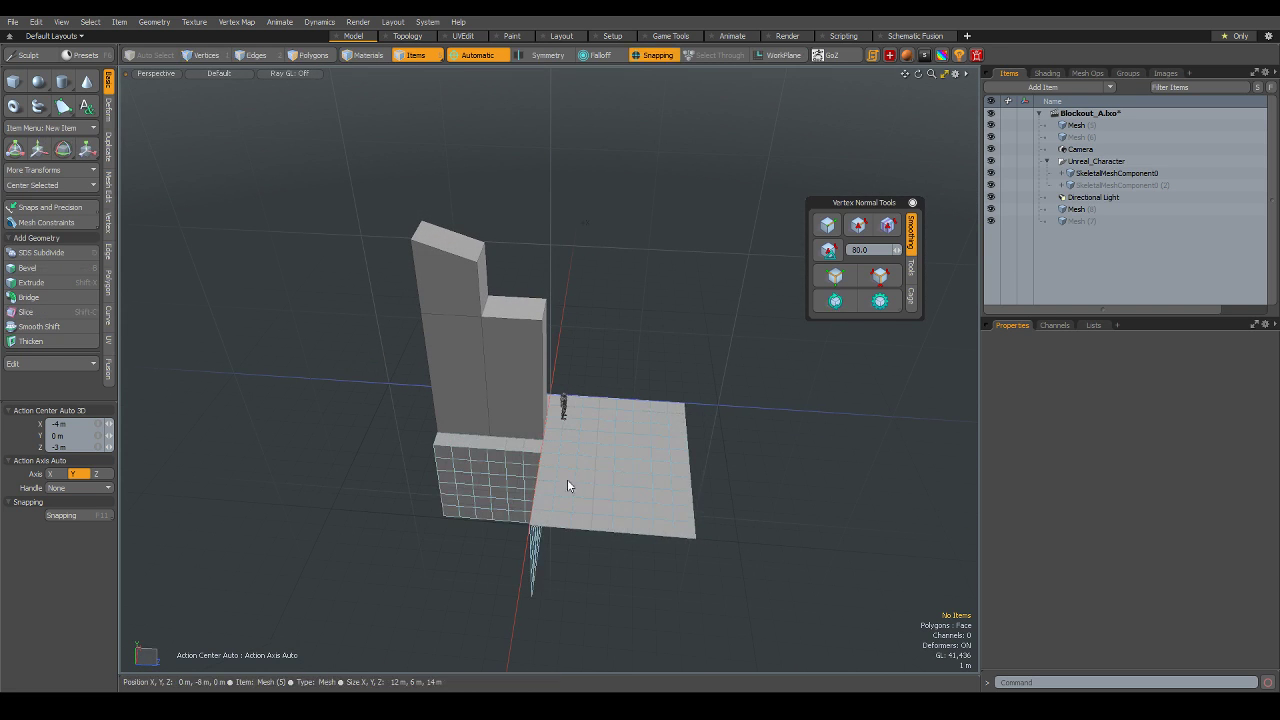
# - Move the merged floor and stepped wall blocks together 8 m along negative Z, pivoting at the floor corner
pyautogui.click(628, 474)
pyautogui.keyDown('shift'); pyautogui.click(514, 419); pyautogui.keyUp('shift')
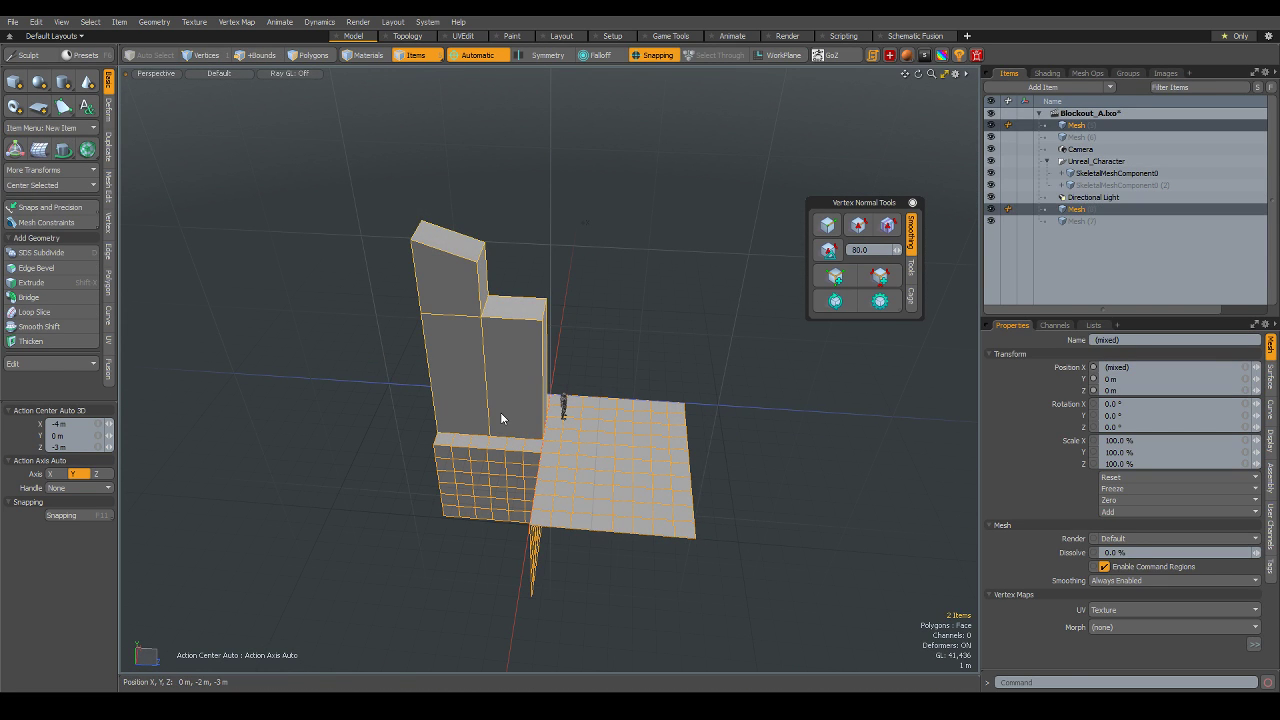
pyautogui.press('y')
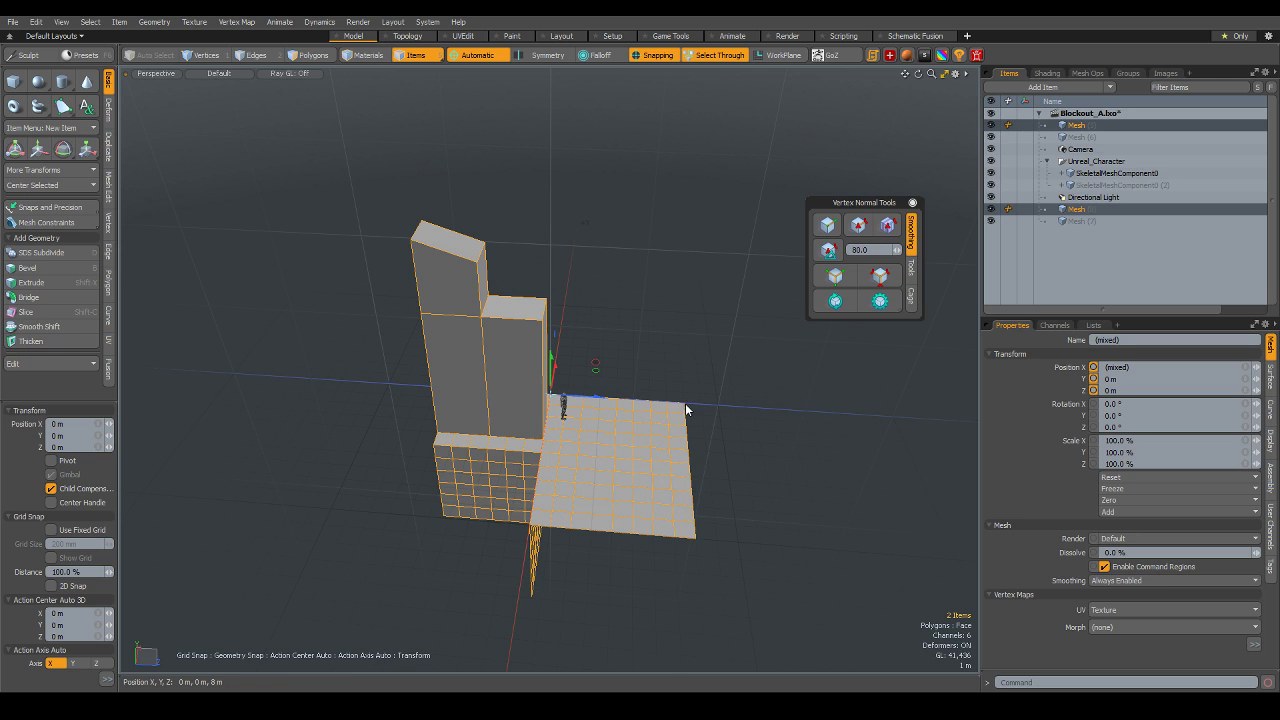
pyautogui.click(685, 403)
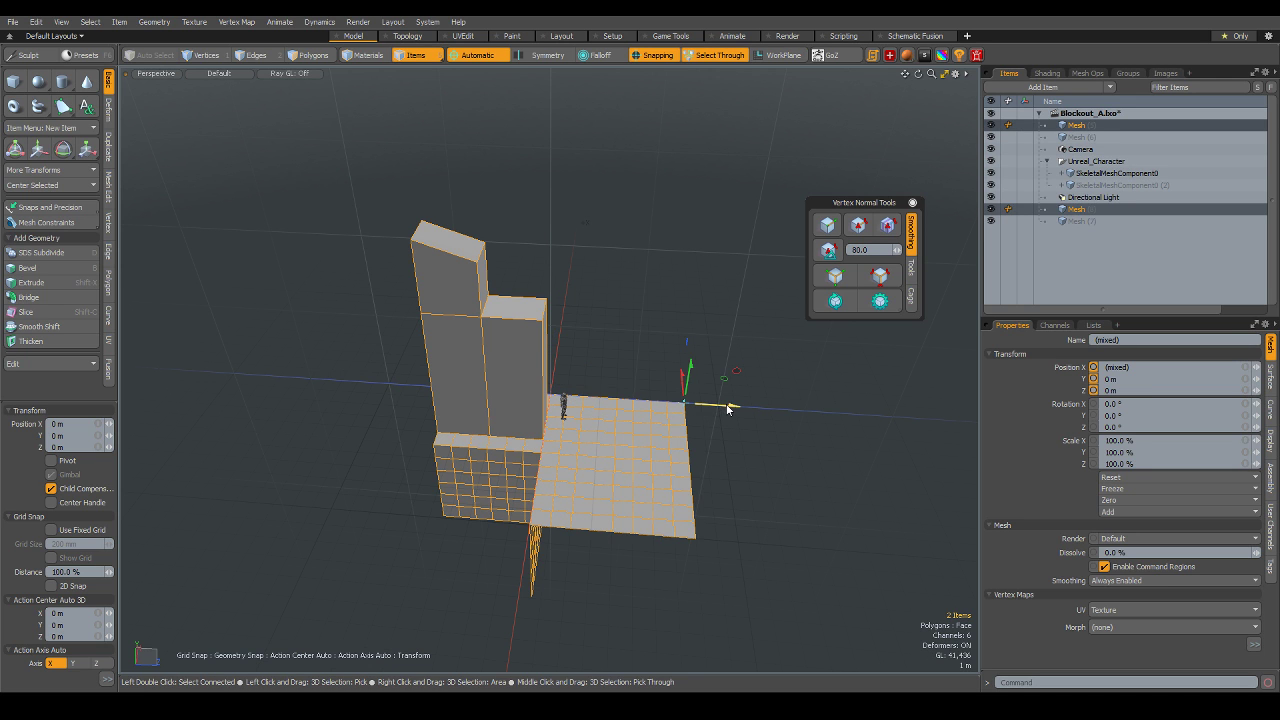
pyautogui.moveTo(727, 408)
pyautogui.mouseDown()
pyautogui.moveTo(677, 394)
pyautogui.moveTo(435, 435)
pyautogui.moveTo(480, 446)
pyautogui.moveTo(469, 456)
pyautogui.mouseUp()
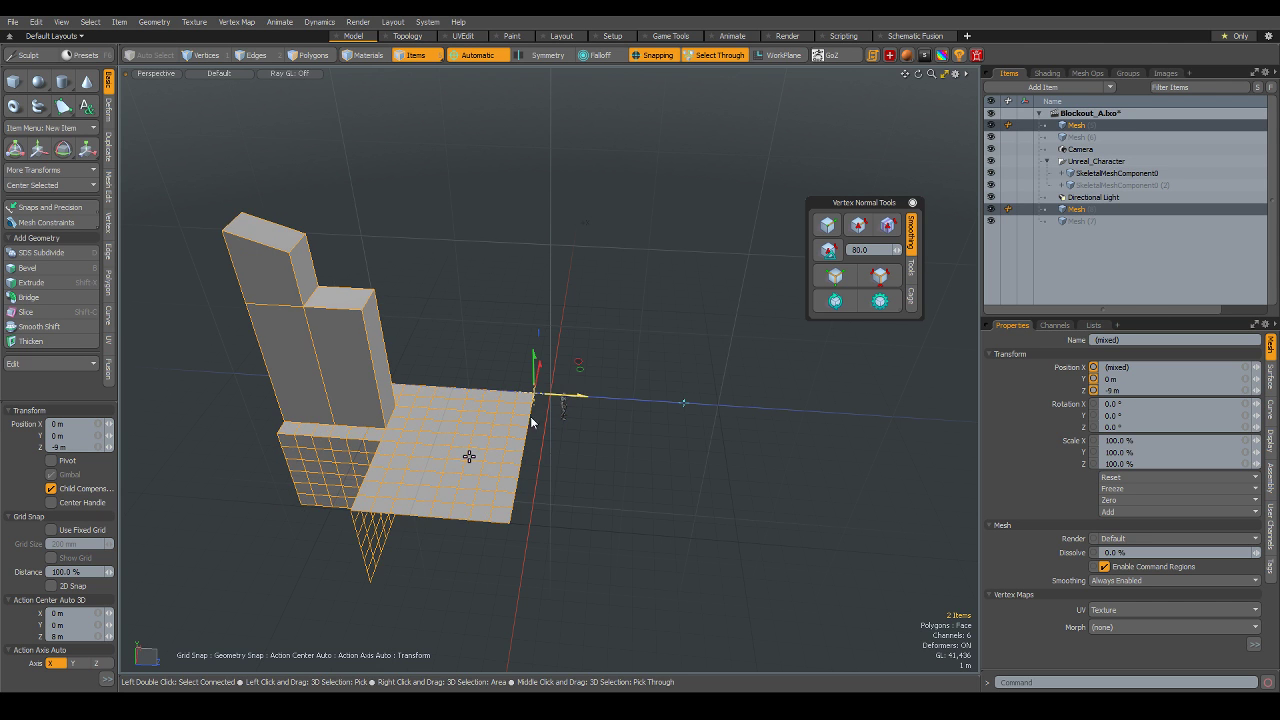
pyautogui.scroll(3, 531, 423)
pyautogui.scroll(3, 534, 412)
pyautogui.scroll(3, 489, 340)
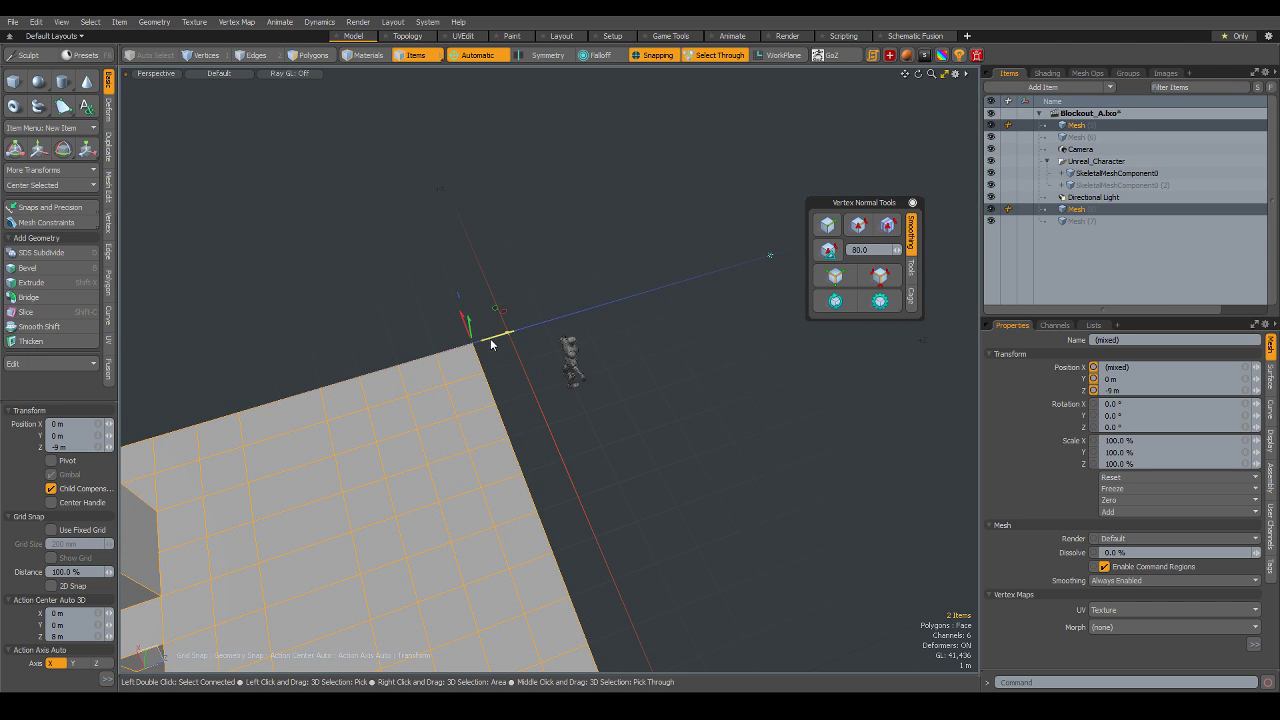
pyautogui.scroll(-2, 491, 344)
pyautogui.scroll(-2, 530, 360)
pyautogui.scroll(-3, 560, 374)
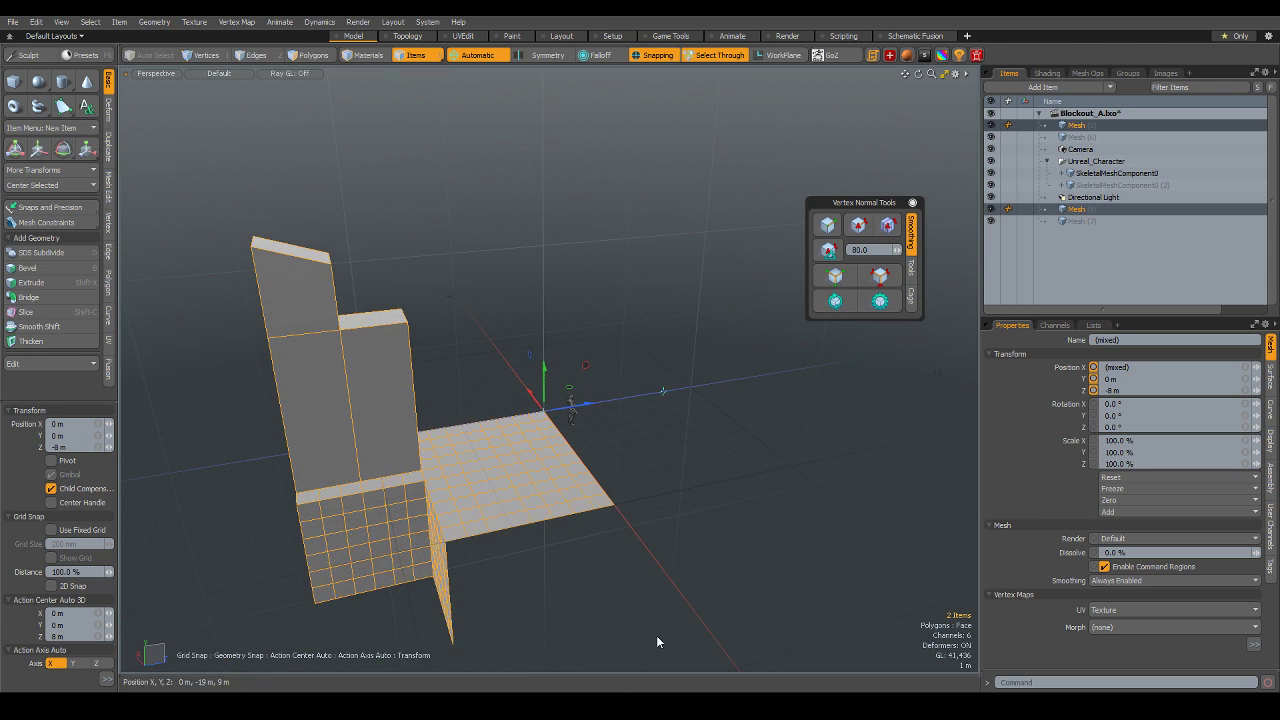
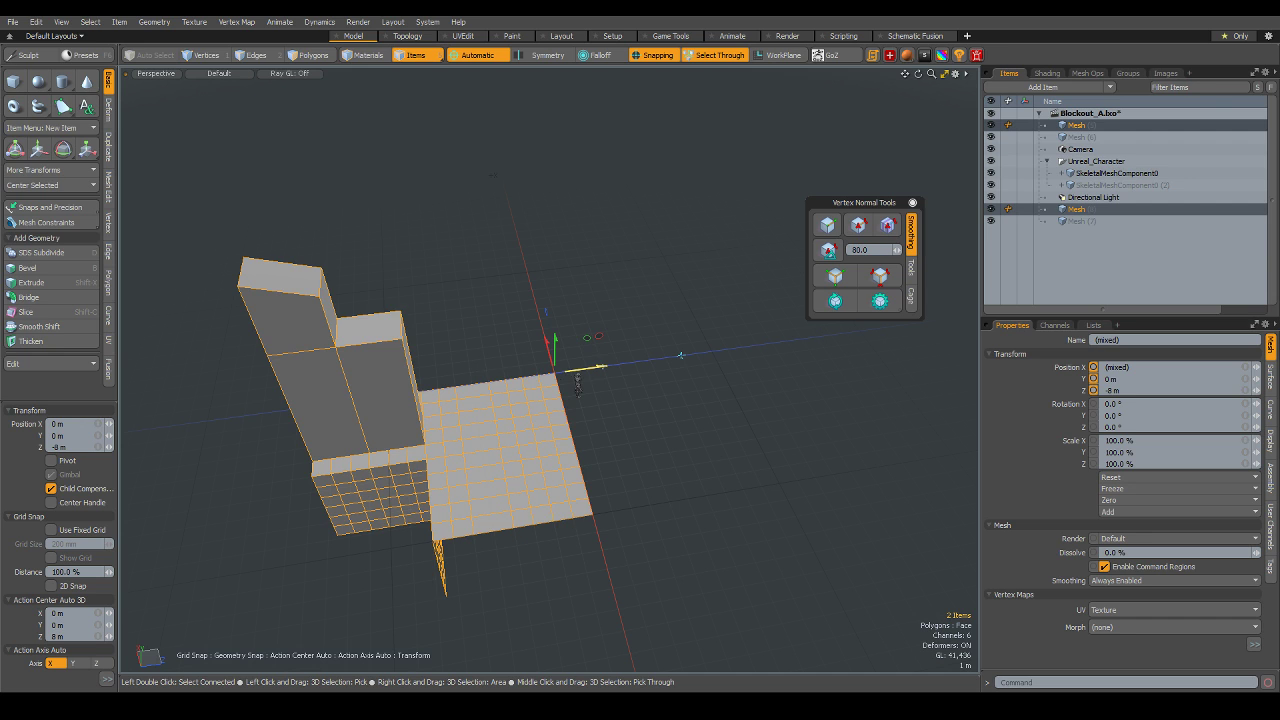
# - Push the tall wall block and its gridded floor back along Z to −16 m, then deselect them
pyautogui.moveTo(590, 368)
pyautogui.mouseDown()
pyautogui.moveTo(399, 424)
pyautogui.moveTo(603, 488)
pyautogui.mouseUp()
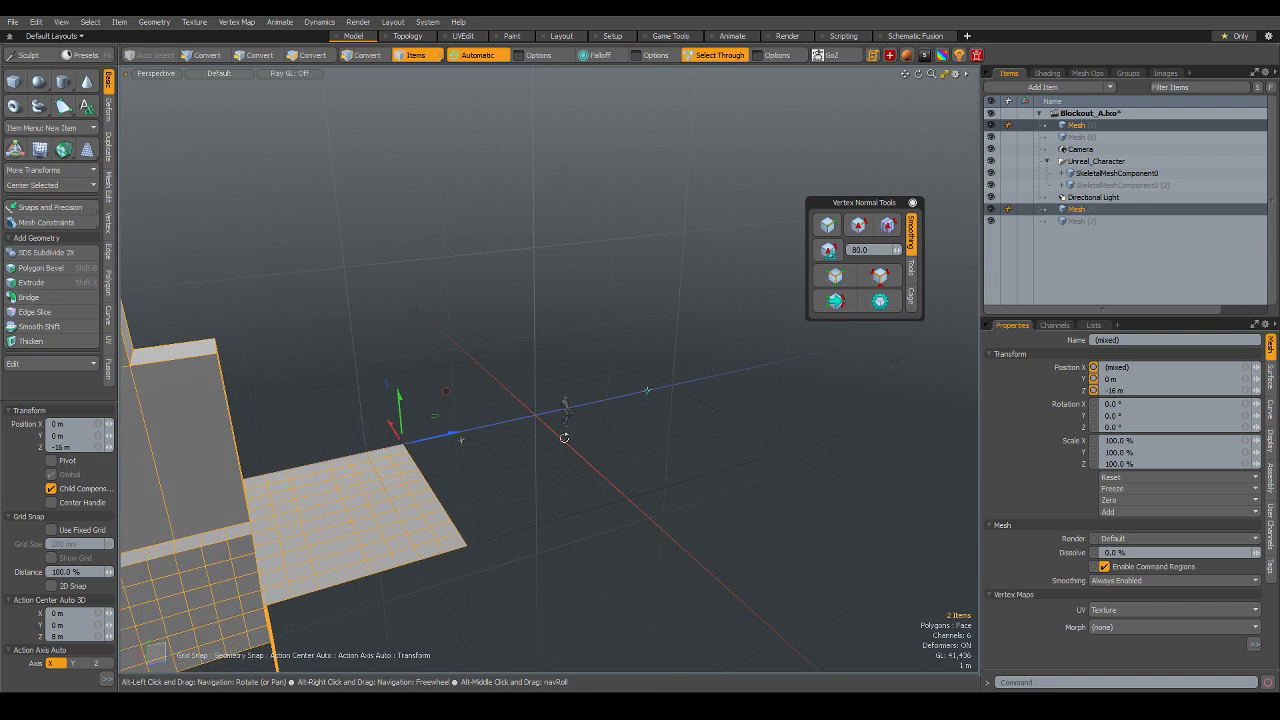
pyautogui.click(603, 482)
pyautogui.scroll(4, 590, 472)
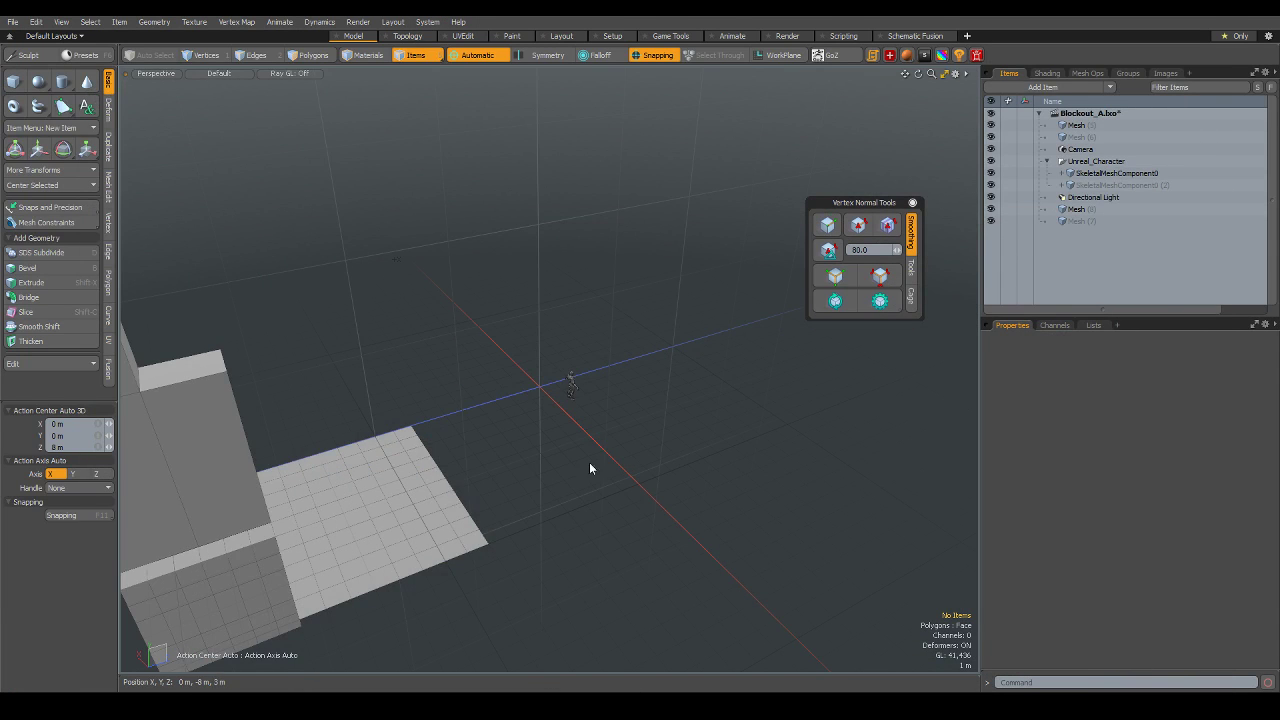
pyautogui.moveTo(589, 462)
pyautogui.keyDown('alt'); pyautogui.mouseDown()
pyautogui.moveTo(604, 501)
pyautogui.moveTo(402, 390)
pyautogui.mouseUp(); pyautogui.keyUp('alt')
# - Copy four corner polygons of the gridded floor into a new 2 m square mesh
pyautogui.click(406, 388)
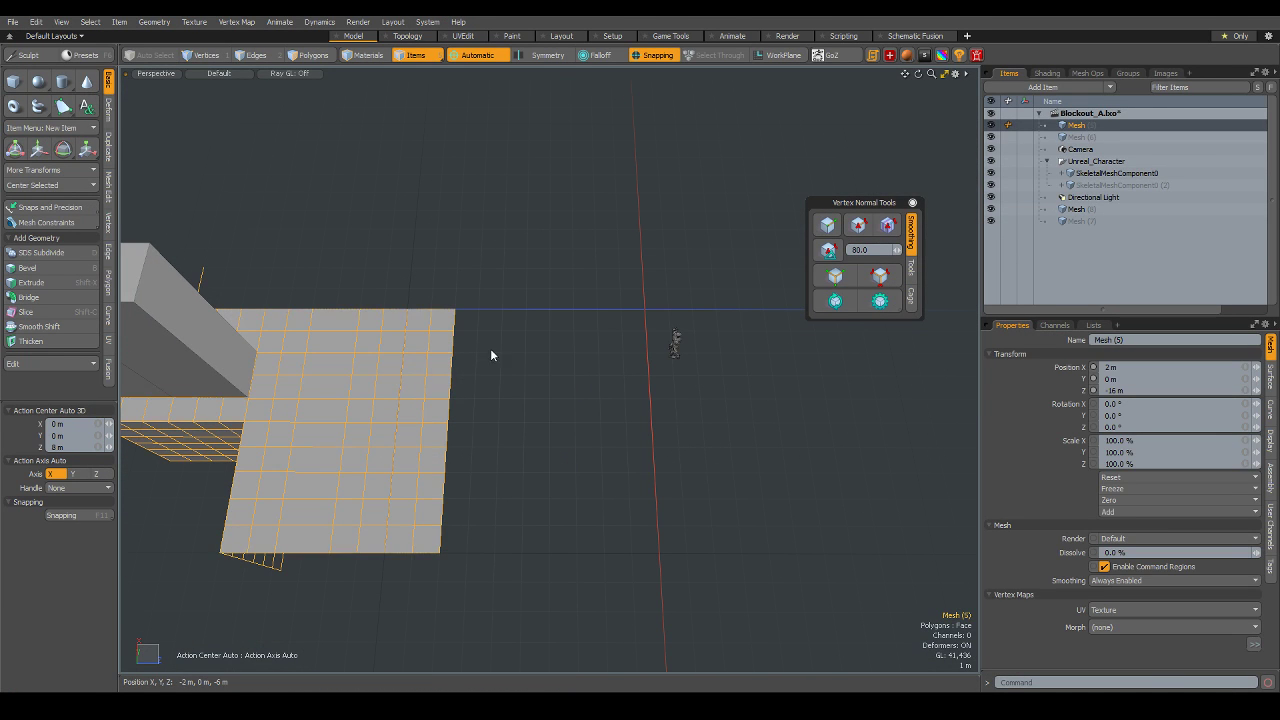
pyautogui.press('3')
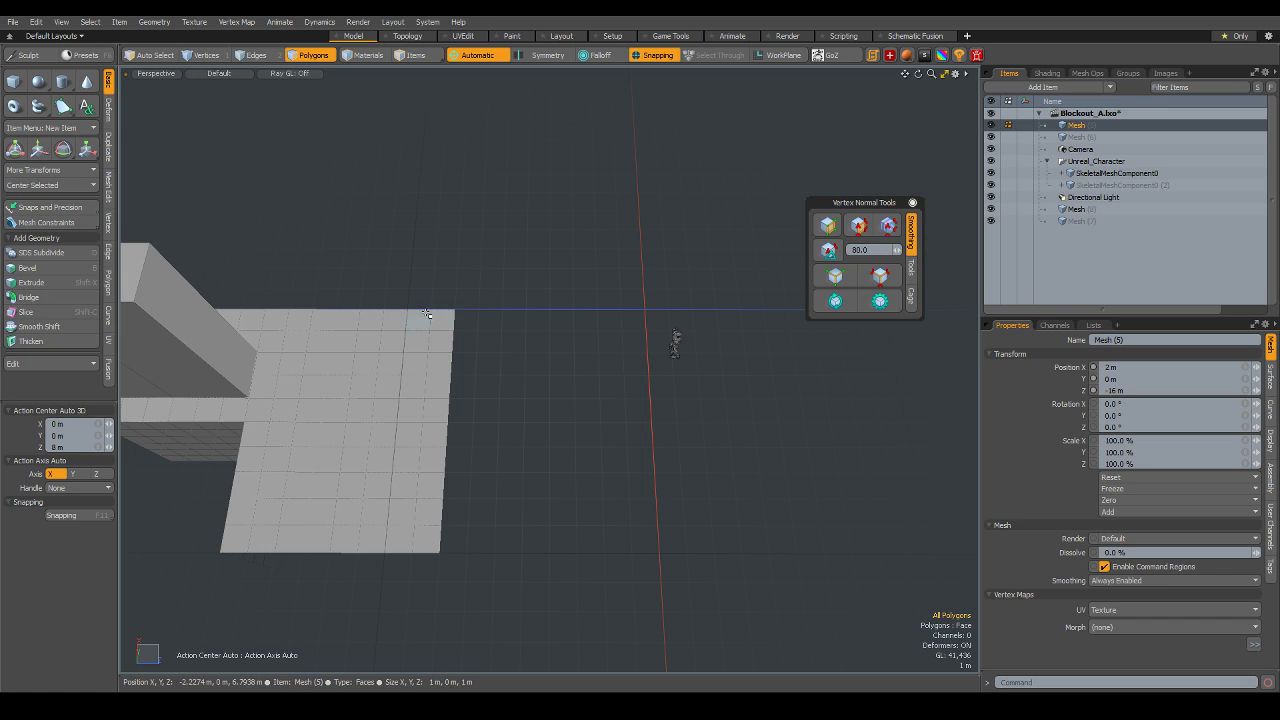
pyautogui.moveTo(432, 312); pyautogui.dragTo(419, 312)
pyautogui.keyDown('shift'); pyautogui.click(440, 340); pyautogui.keyUp('shift')
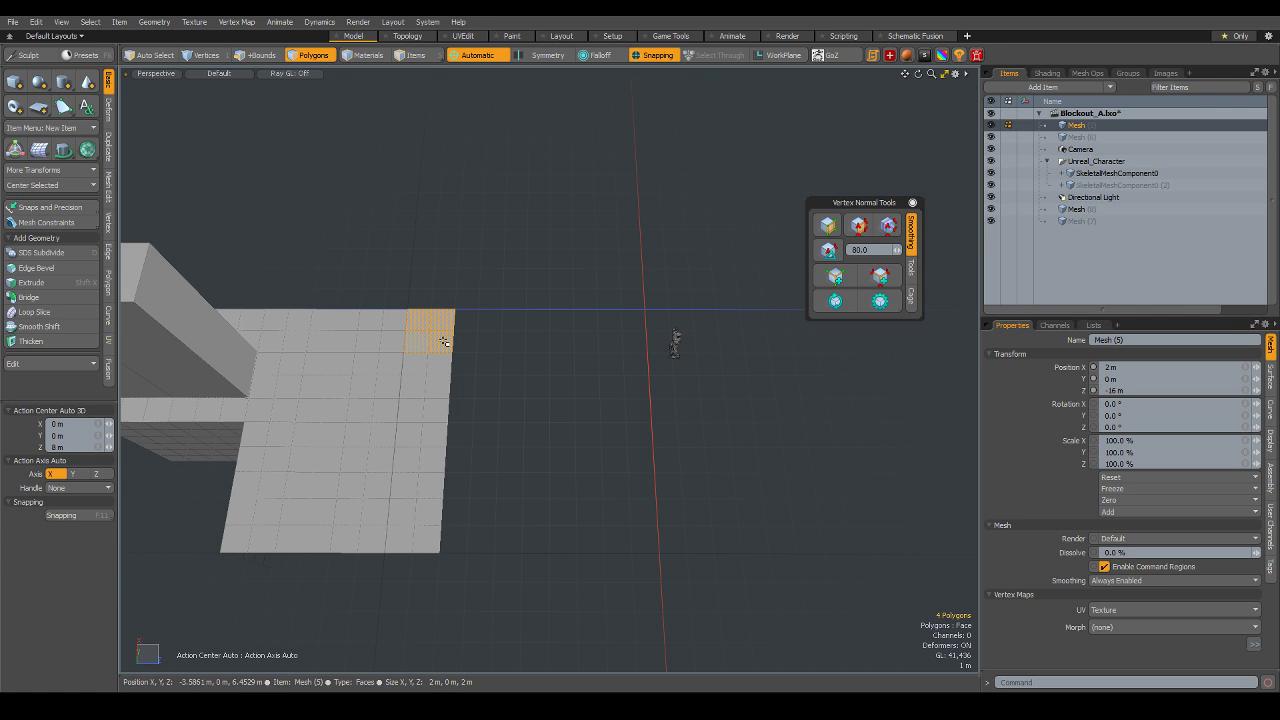
pyautogui.hotkey('ctrl', 'd')
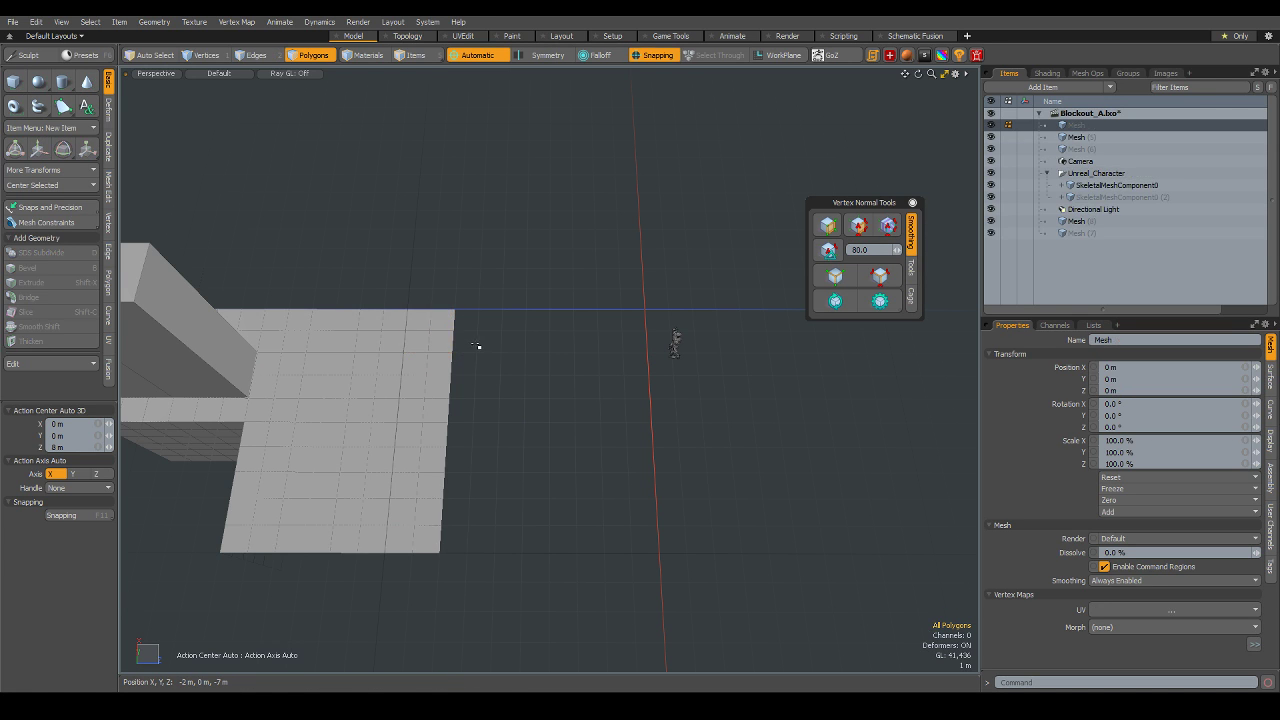
# - Move the new 2 m tile so it sits beside the character
pyautogui.press('y')
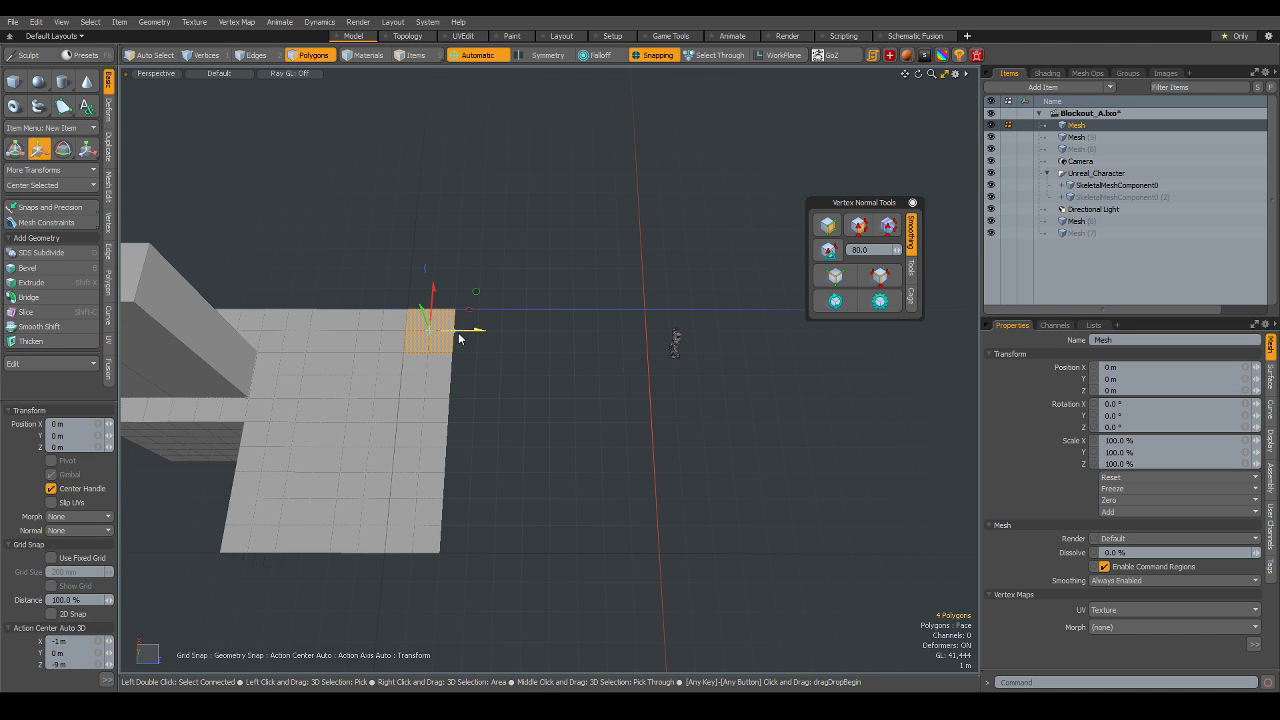
pyautogui.moveTo(428, 329)
pyautogui.mouseDown()
pyautogui.moveTo(645, 331)
pyautogui.moveTo(715, 425)
pyautogui.moveTo(644, 386)
pyautogui.mouseUp()
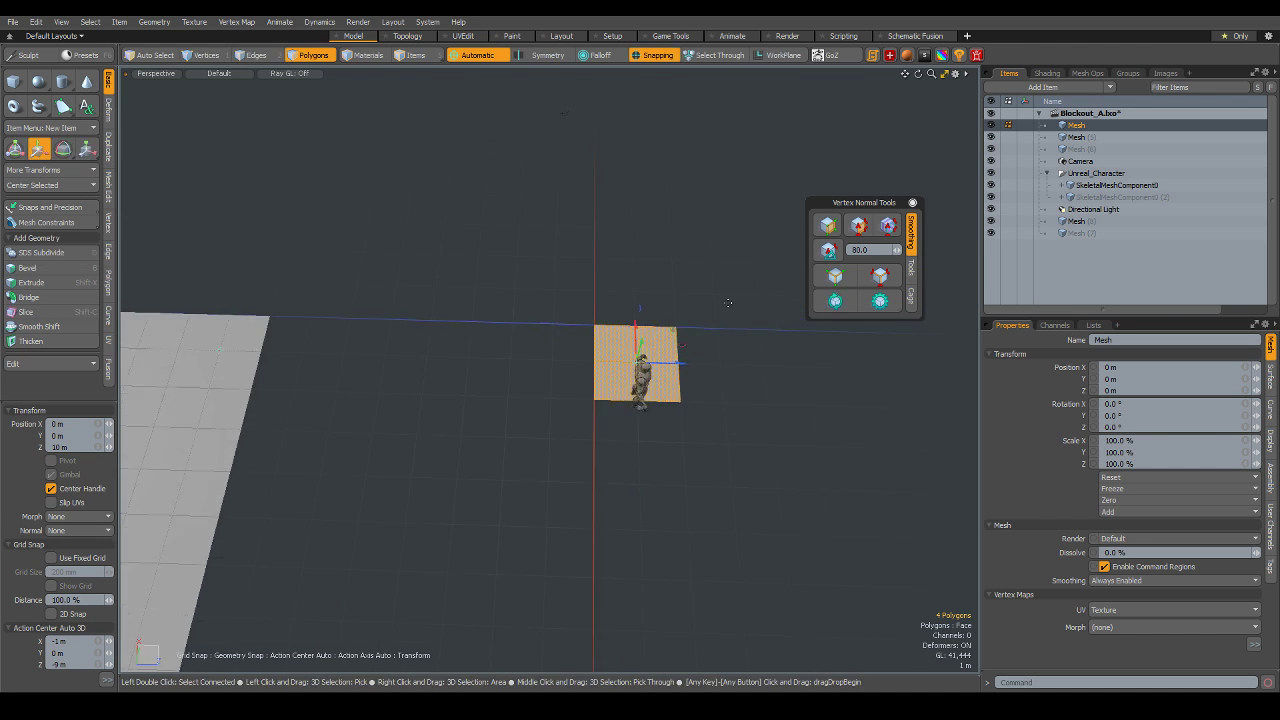
pyautogui.moveTo(526, 372); pyautogui.dragTo(416, 372)
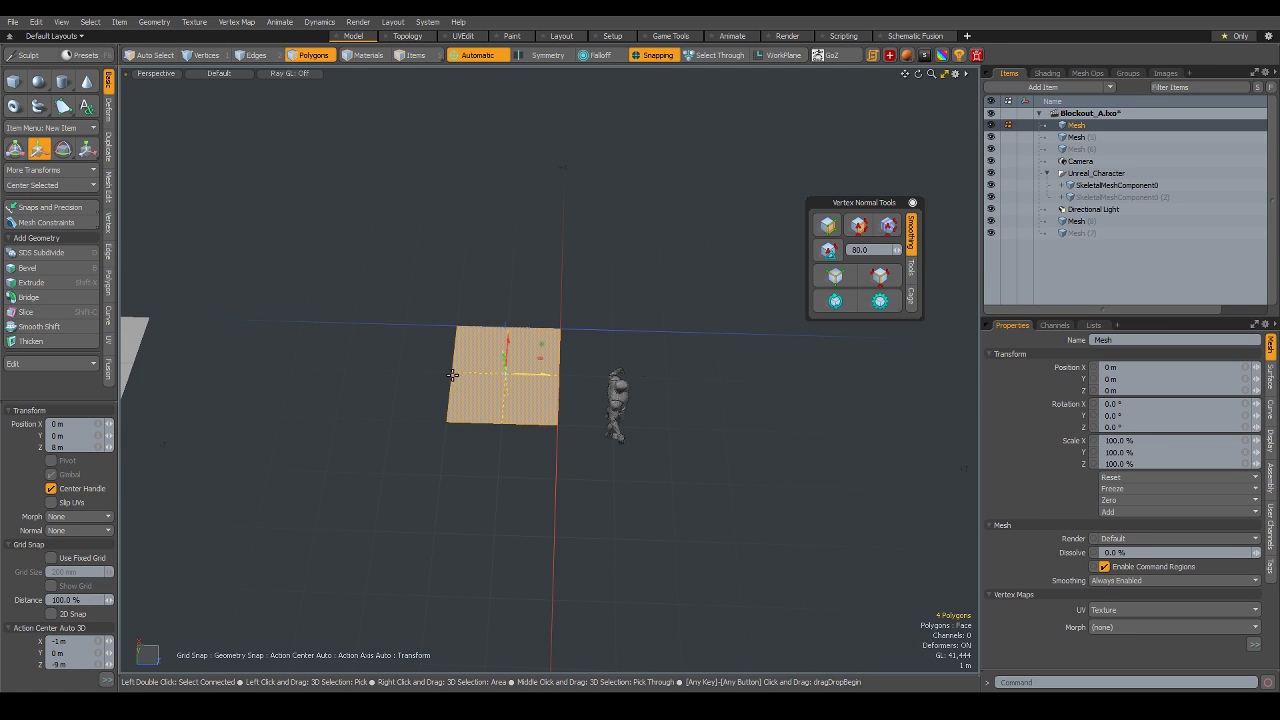
pyautogui.moveTo(523, 589)
pyautogui.keyDown('alt'); pyautogui.mouseDown()
pyautogui.moveTo(600, 590)
pyautogui.moveTo(625, 470)
pyautogui.mouseUp(); pyautogui.keyUp('alt')
pyautogui.press('space')
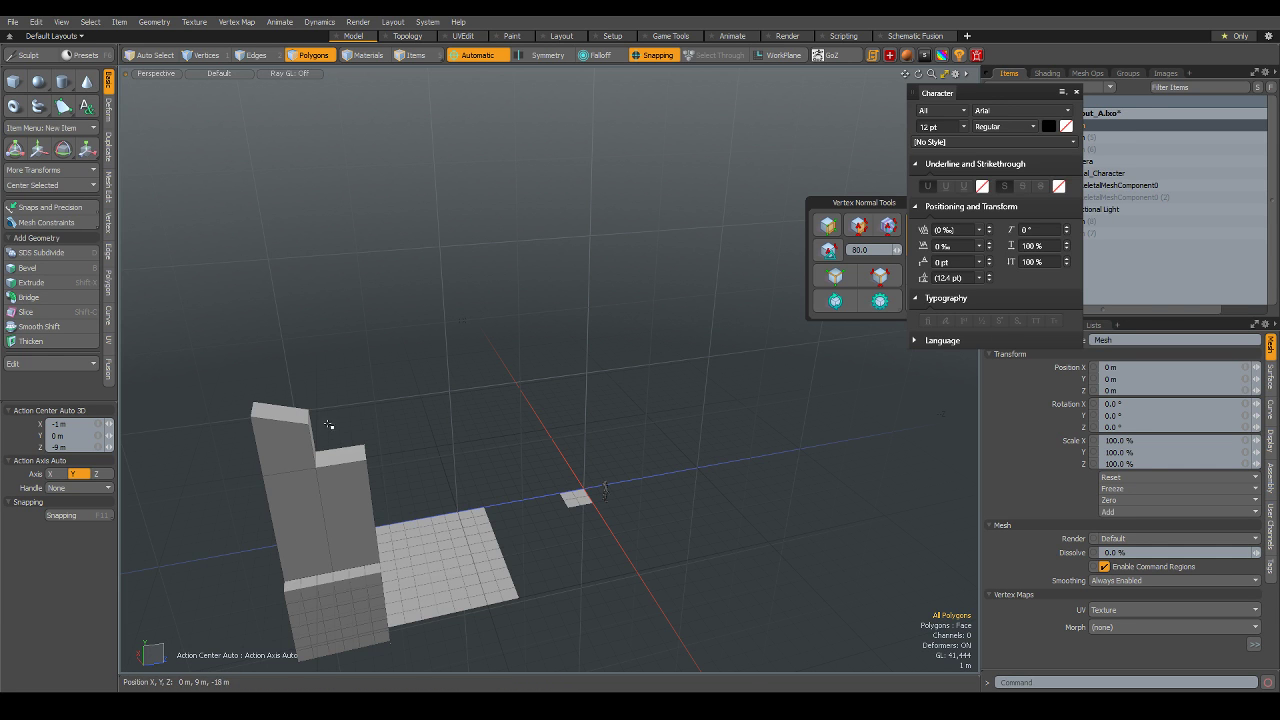
# - Orbit and zoom in on the new tile beside the character
pyautogui.moveTo(470, 470)
pyautogui.keyDown('alt'); pyautogui.mouseDown()
pyautogui.moveTo(551, 519)
pyautogui.moveTo(531, 506)
pyautogui.mouseUp(); pyautogui.keyUp('alt')
pyautogui.scroll(3, 505, 398)
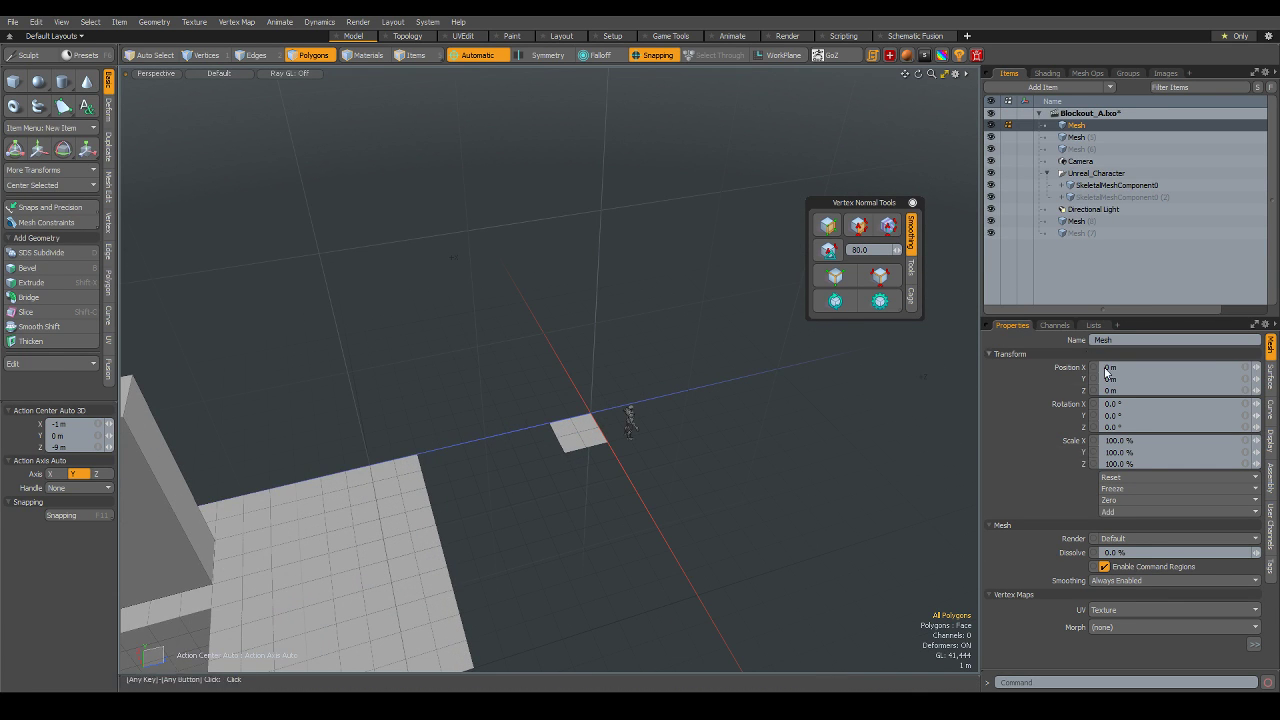
pyautogui.keyDown('alt'); pyautogui.moveTo(623, 509); pyautogui.dragTo(528, 449); pyautogui.keyUp('alt')
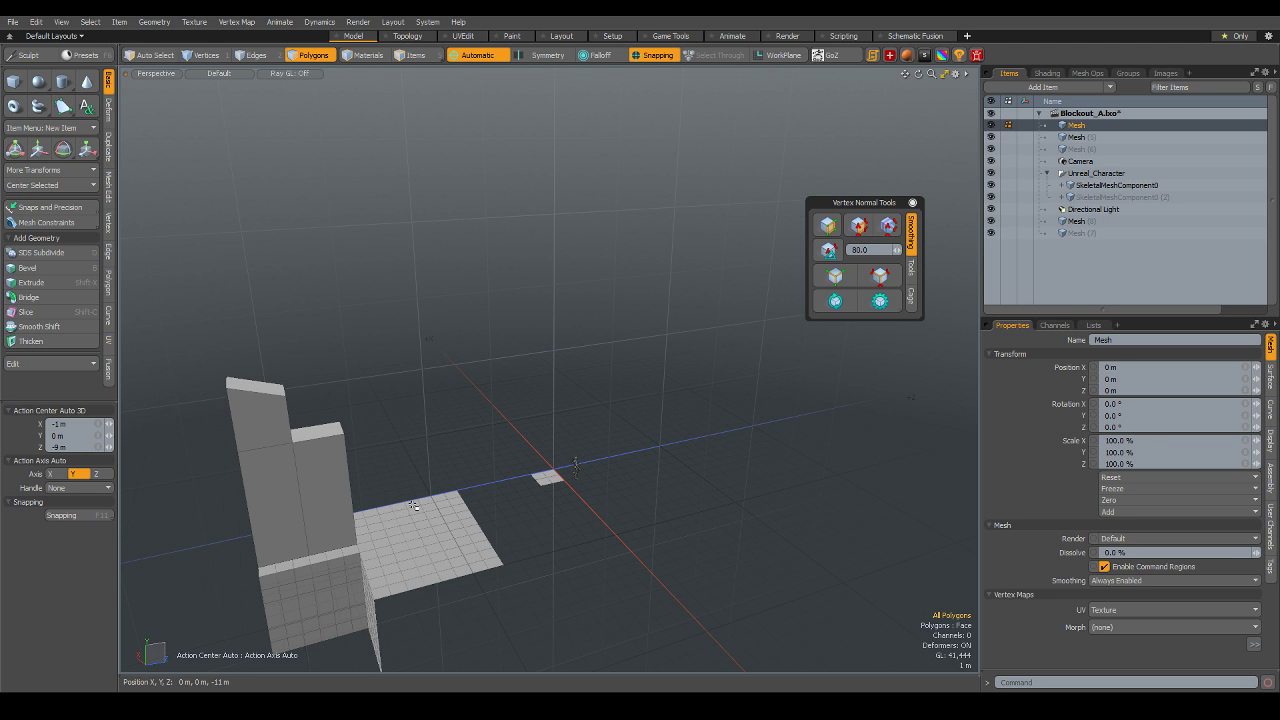
pyautogui.scroll(3, 483, 509)
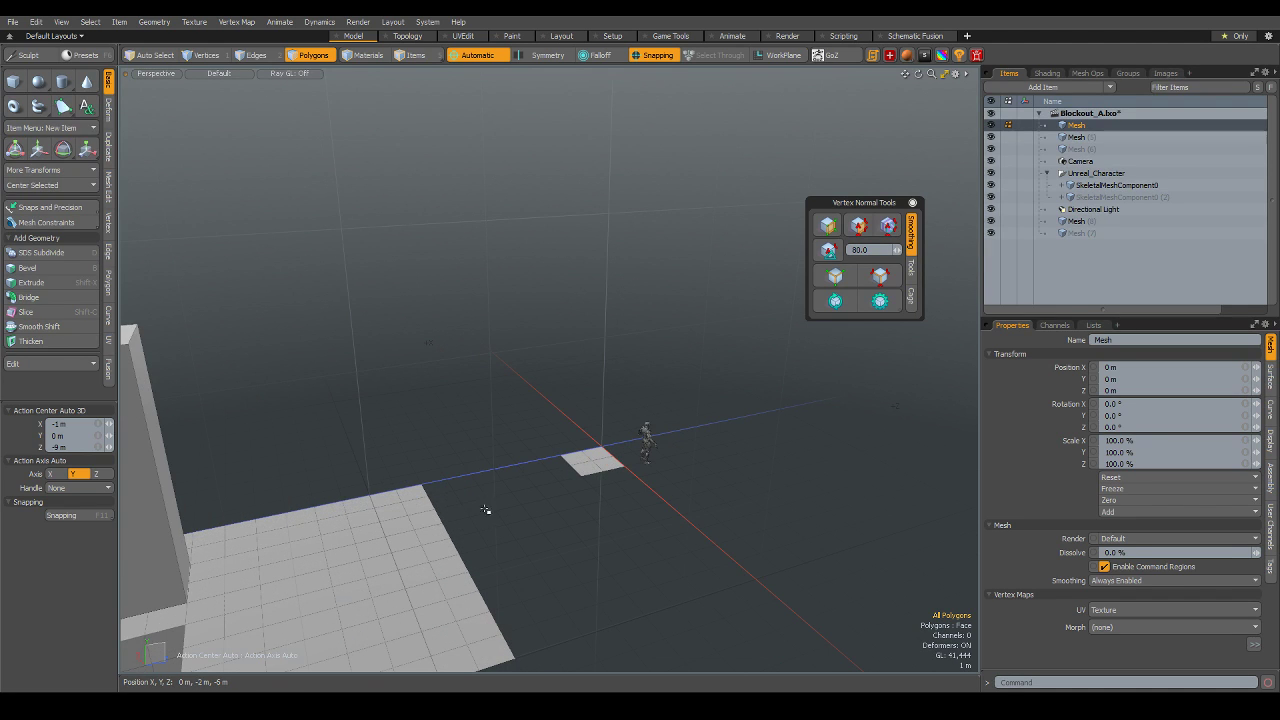
pyautogui.scroll(2, 485, 510)
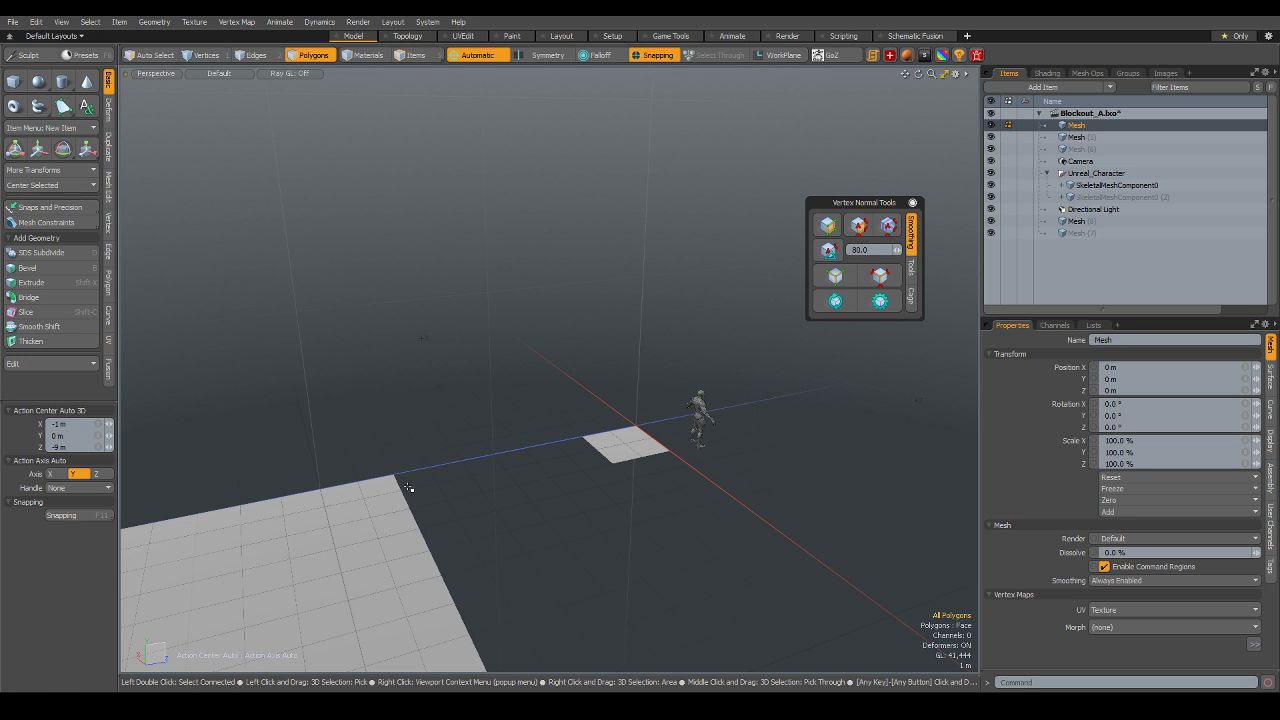
pyautogui.scroll(1, 457, 571)
pyautogui.scroll(1, 371, 491)
pyautogui.scroll(1, 366, 486)
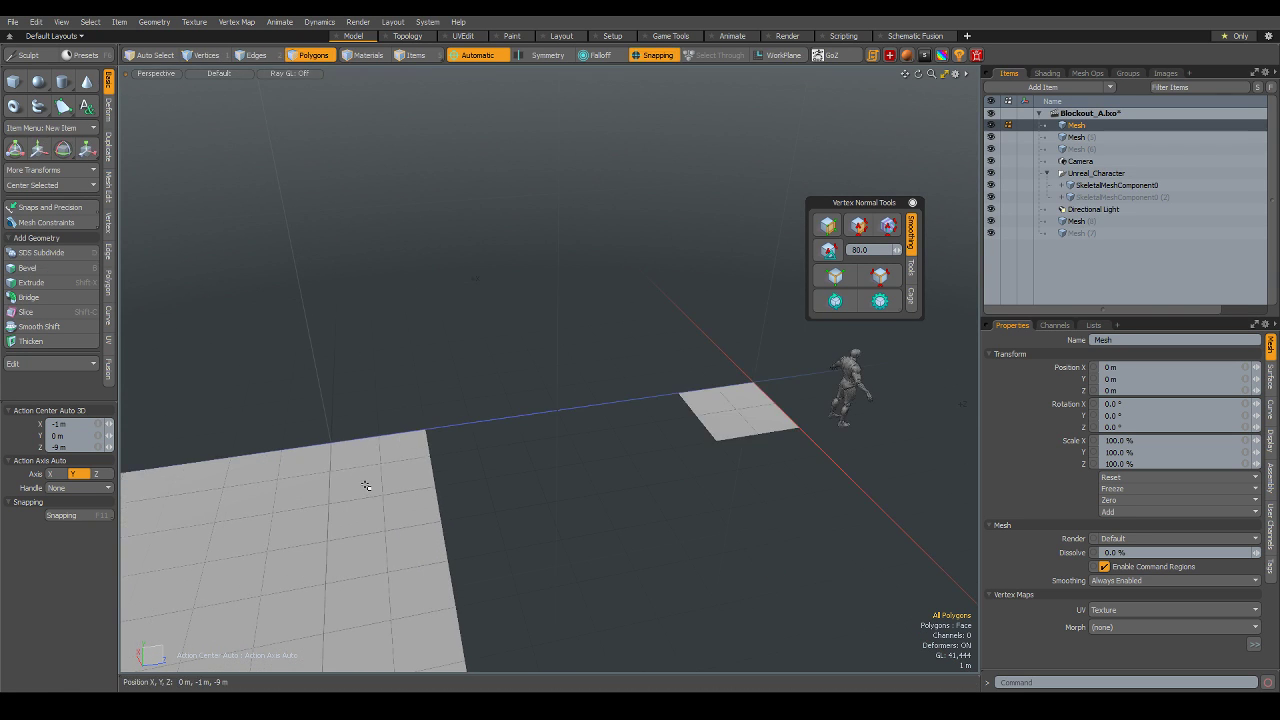
pyautogui.scroll(1, 705, 490)
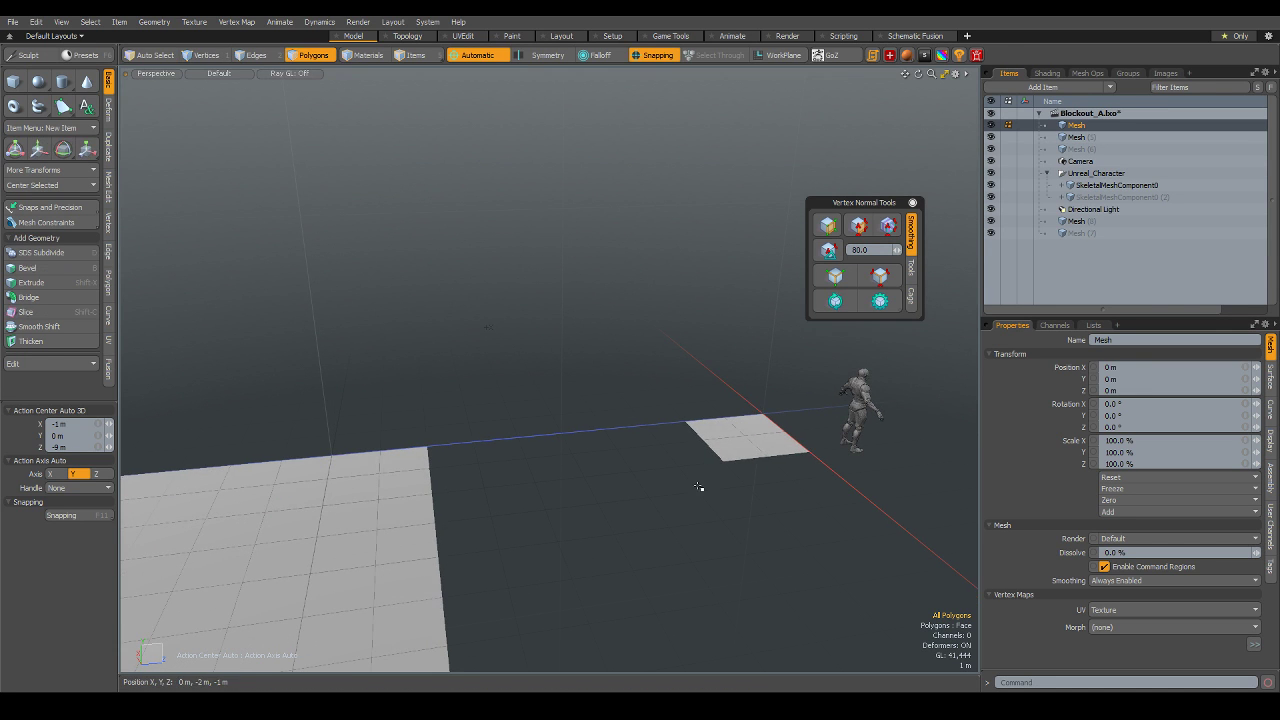
# - Raise the tile mesh to about 1.8 m high
pyautogui.press('5')
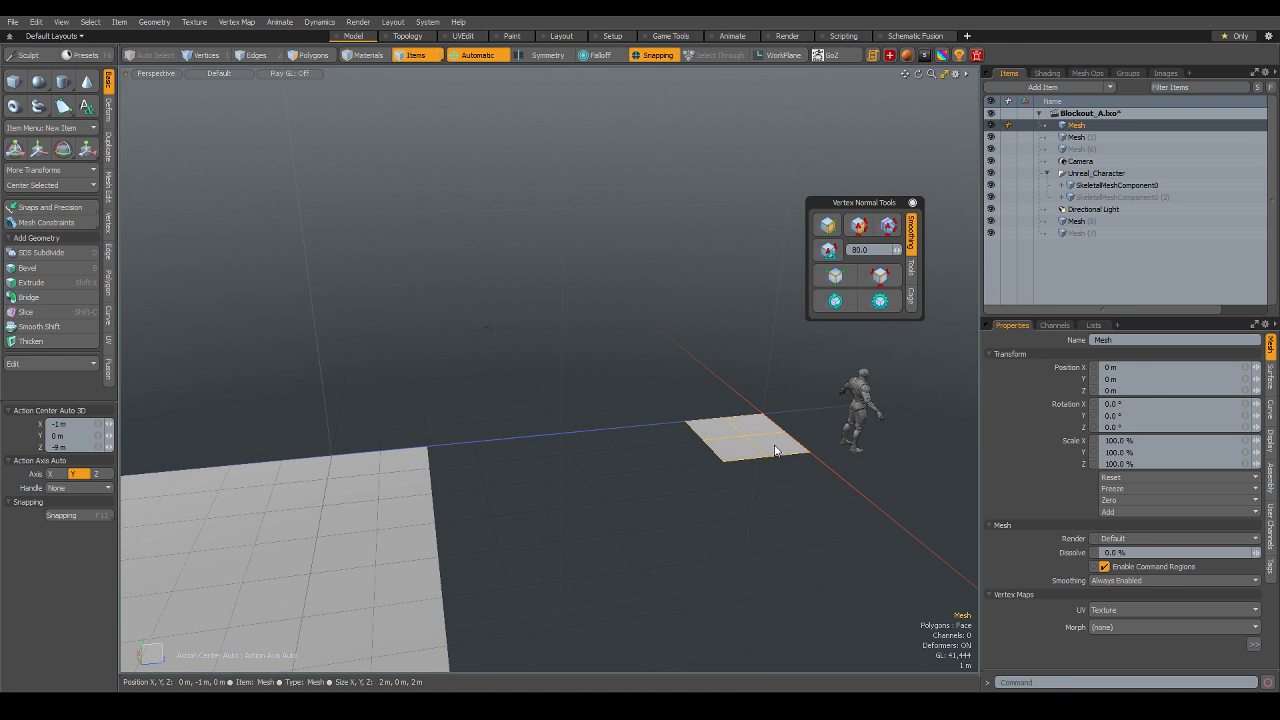
pyautogui.press('w')
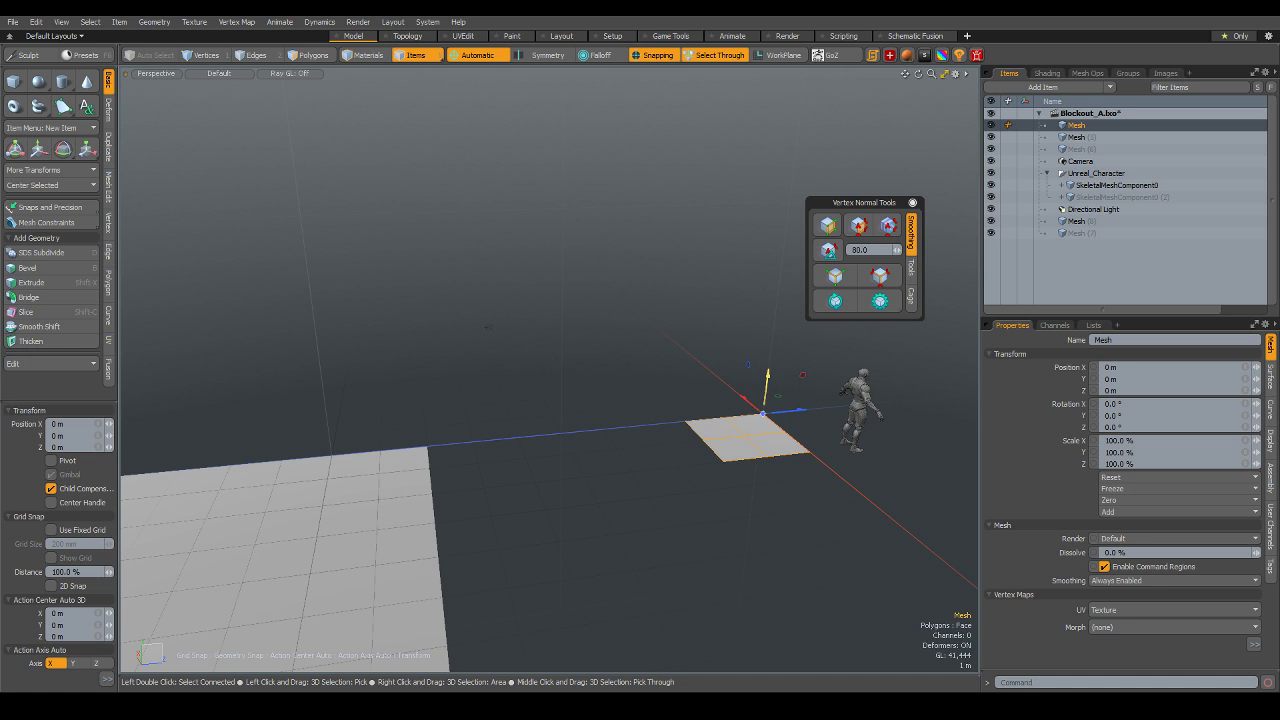
pyautogui.moveTo(764, 399); pyautogui.dragTo(766, 373)
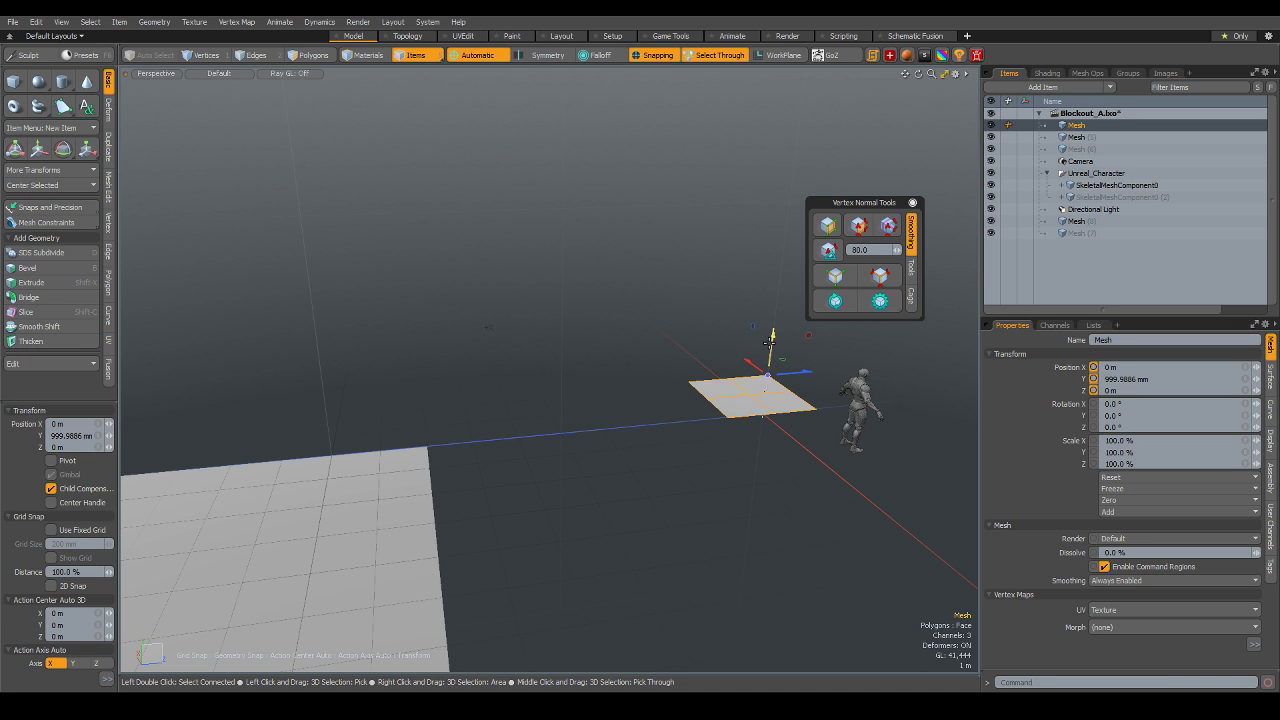
pyautogui.moveTo(766, 323)
pyautogui.mouseDown()
pyautogui.moveTo(771, 296)
pyautogui.moveTo(657, 475)
pyautogui.moveTo(686, 529)
pyautogui.moveTo(710, 466)
pyautogui.moveTo(674, 446)
pyautogui.mouseUp()
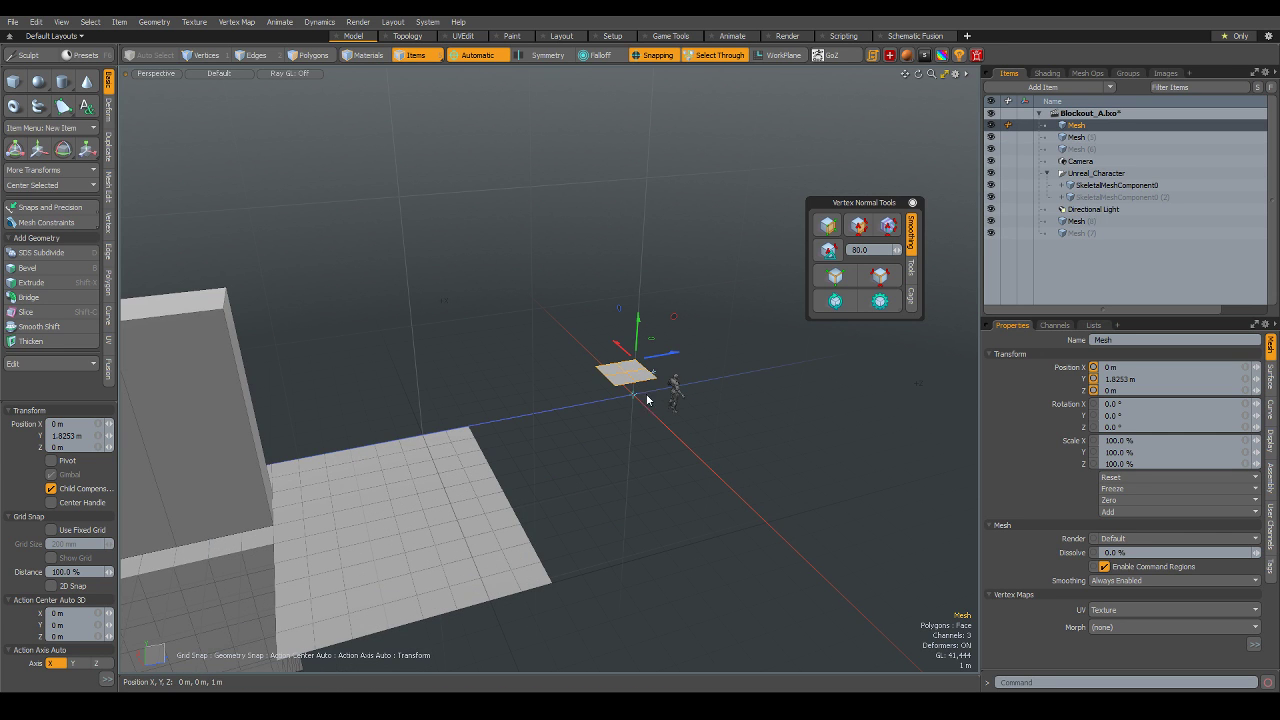
pyautogui.moveTo(626, 376)
pyautogui.keyDown('alt'); pyautogui.mouseDown()
pyautogui.moveTo(640, 360)
pyautogui.moveTo(615, 388)
pyautogui.mouseUp(); pyautogui.keyUp('alt')
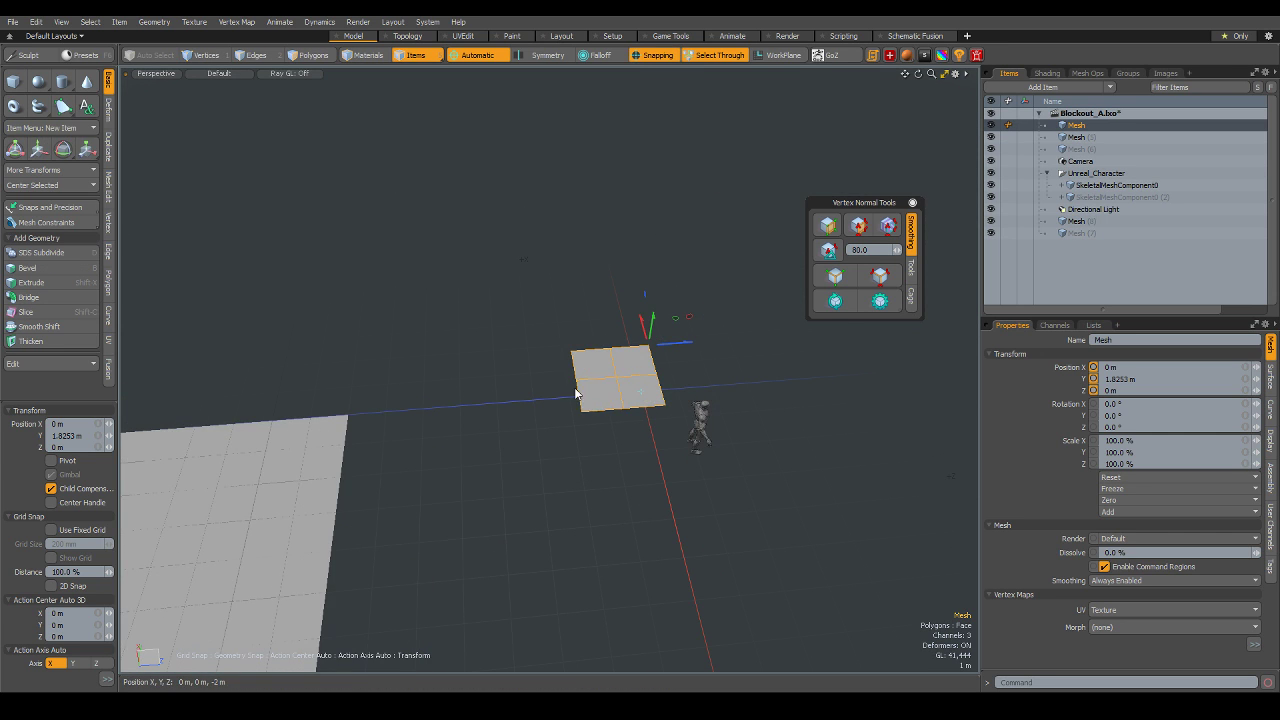
# - Pull a copy of the tile's four polygons out beside it, forming a two-tile platform
pyautogui.press('3')
pyautogui.doubleClick(628, 388)
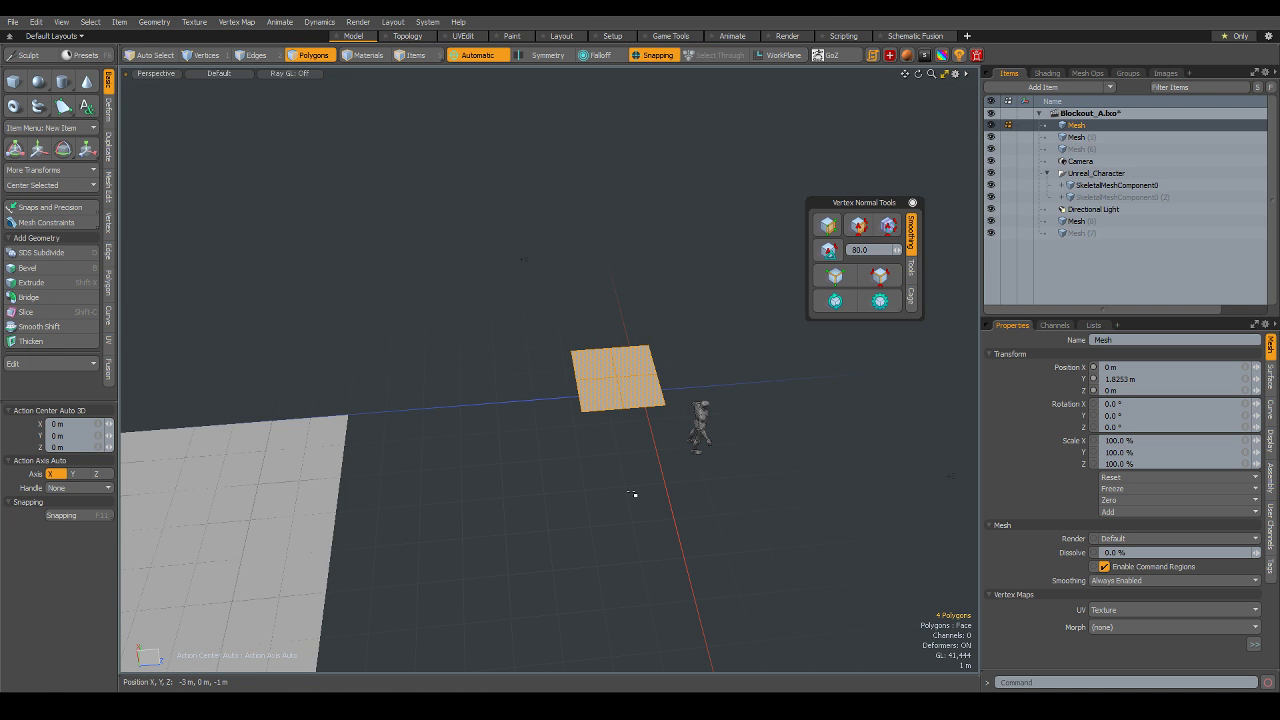
pyautogui.moveTo(626, 517)
pyautogui.keyDown('alt'); pyautogui.mouseDown()
pyautogui.moveTo(717, 503)
pyautogui.moveTo(530, 509)
pyautogui.moveTo(577, 543)
pyautogui.moveTo(491, 594)
pyautogui.moveTo(481, 556)
pyautogui.moveTo(643, 543)
pyautogui.mouseUp(); pyautogui.keyUp('alt')
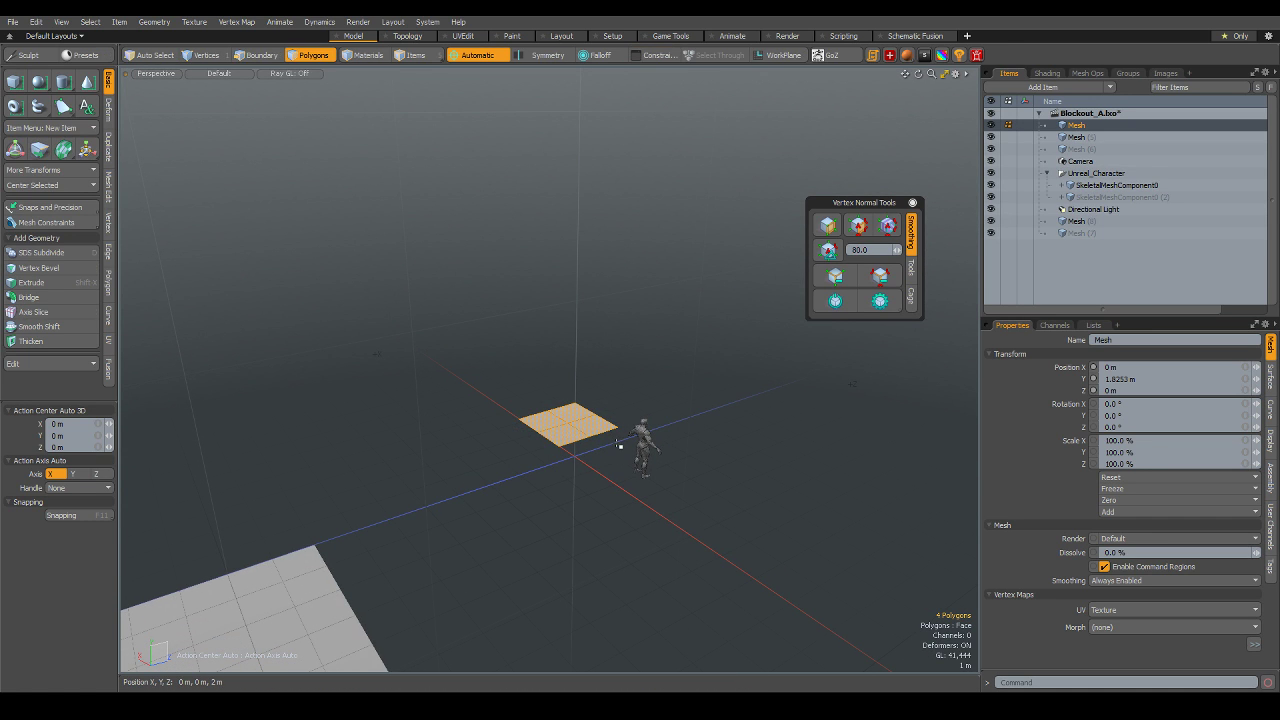
pyautogui.press('w')
pyautogui.scroll(3, 554, 437)
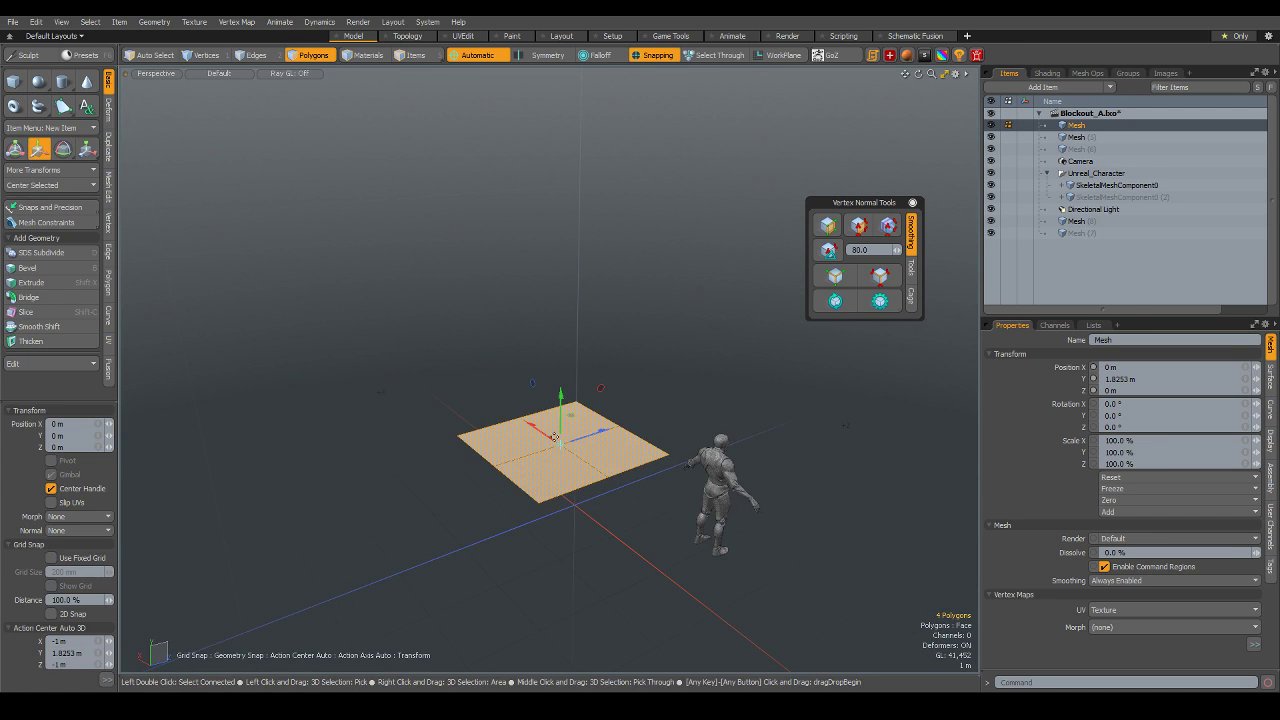
pyautogui.moveTo(533, 434); pyautogui.dragTo(597, 477)
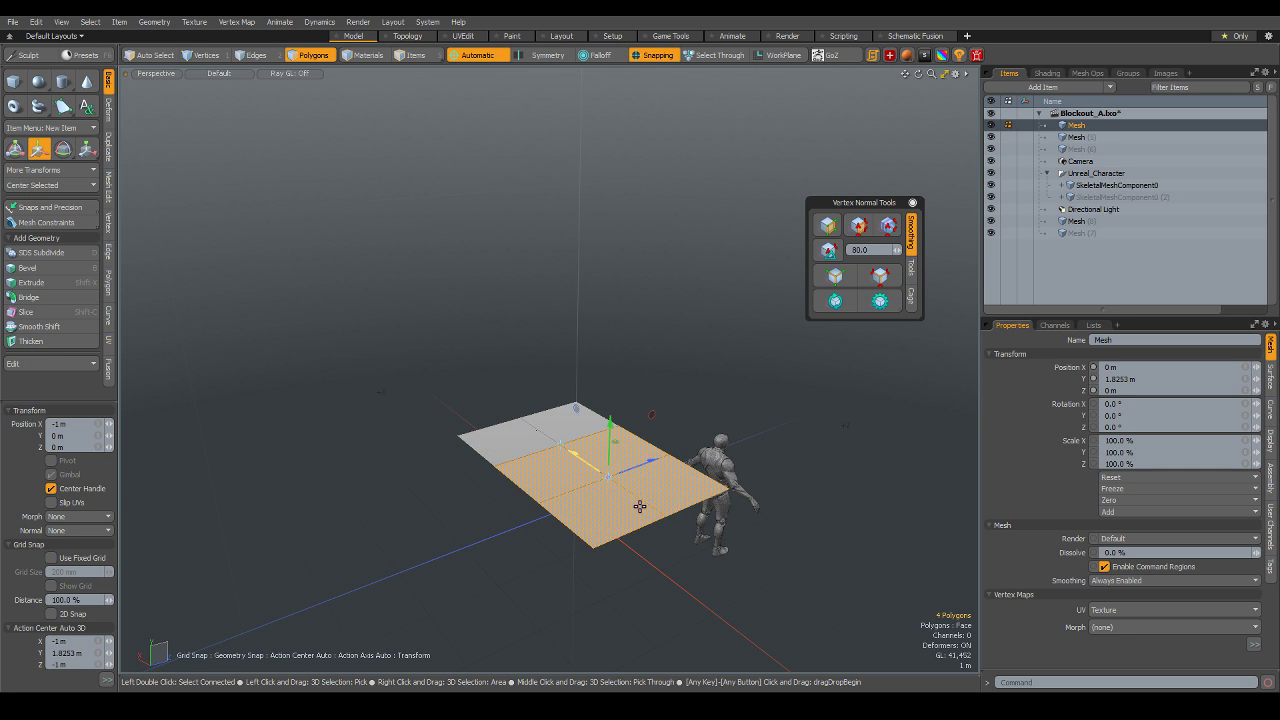
pyautogui.moveTo(666, 538)
pyautogui.mouseDown()
pyautogui.moveTo(677, 563)
pyautogui.moveTo(811, 568)
pyautogui.moveTo(524, 316)
pyautogui.mouseUp()
pyautogui.press('space')
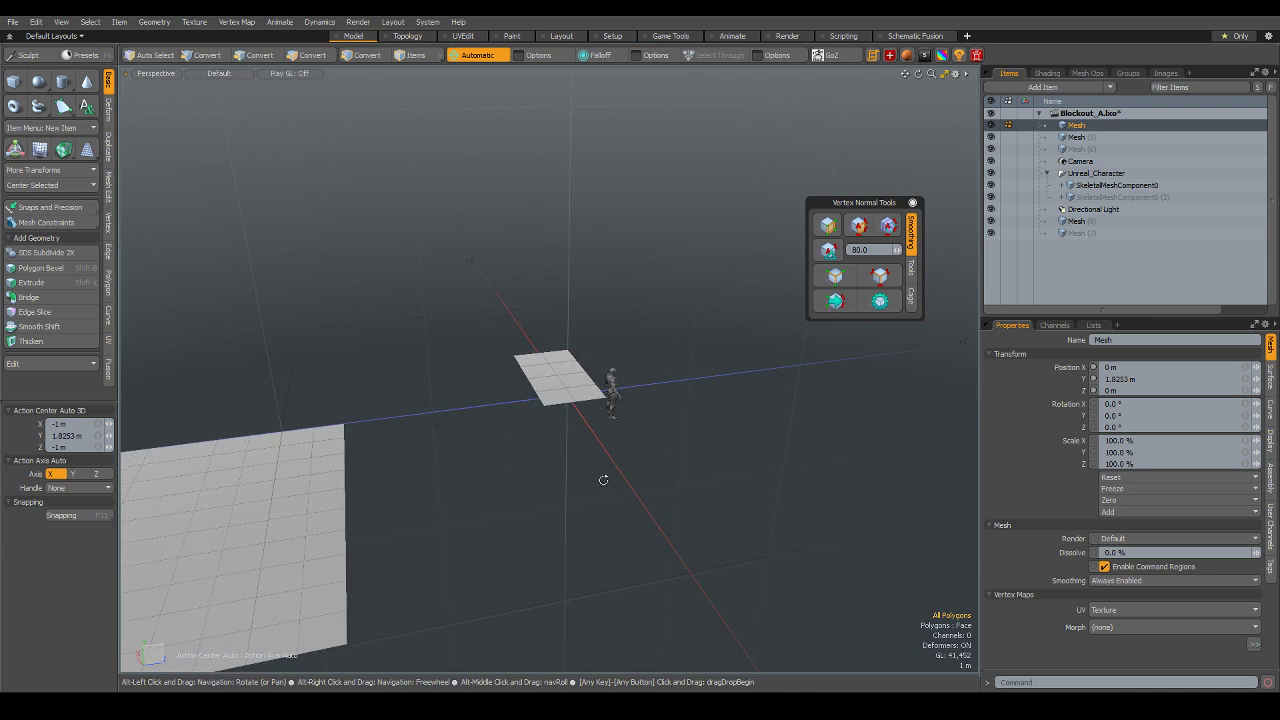
# - Select the floor tile's faces in Polygons mode
pyautogui.press('alt')
pyautogui.moveTo(491, 395)
pyautogui.keyDown('alt'); pyautogui.mouseDown()
pyautogui.moveTo(614, 414)
pyautogui.moveTo(561, 428)
pyautogui.mouseUp(); pyautogui.keyUp('alt')
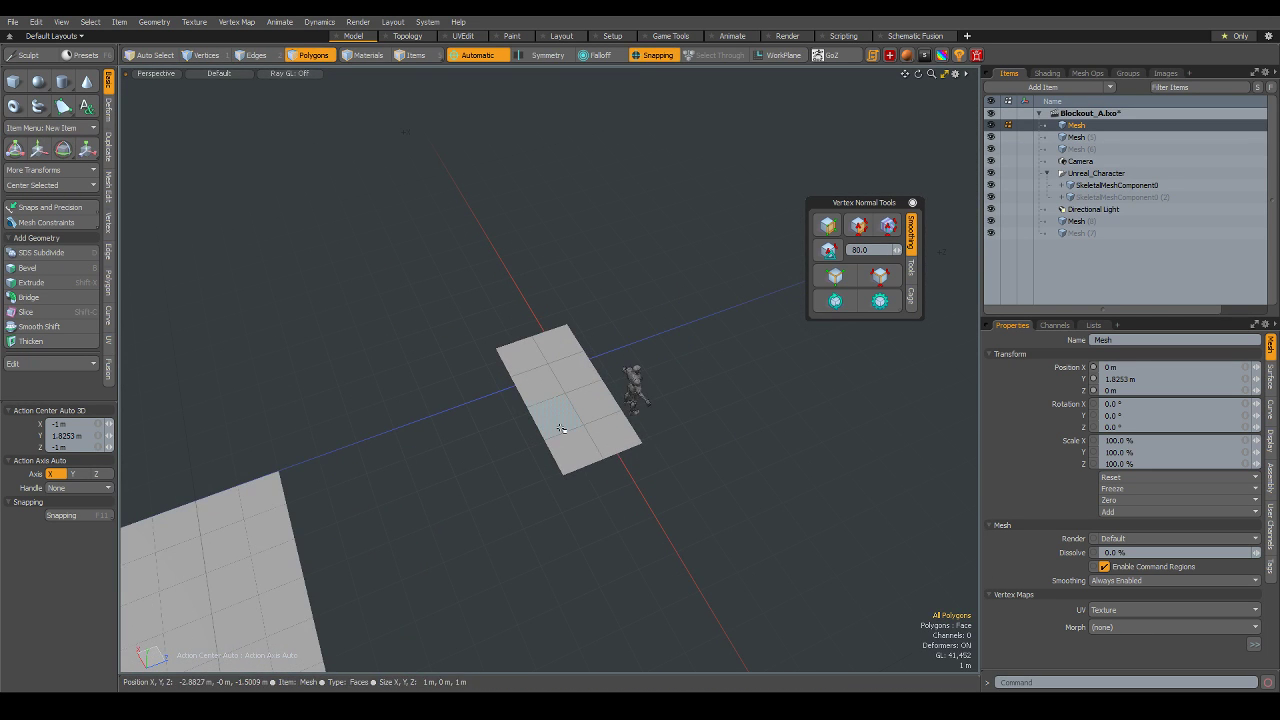
pyautogui.press('5')
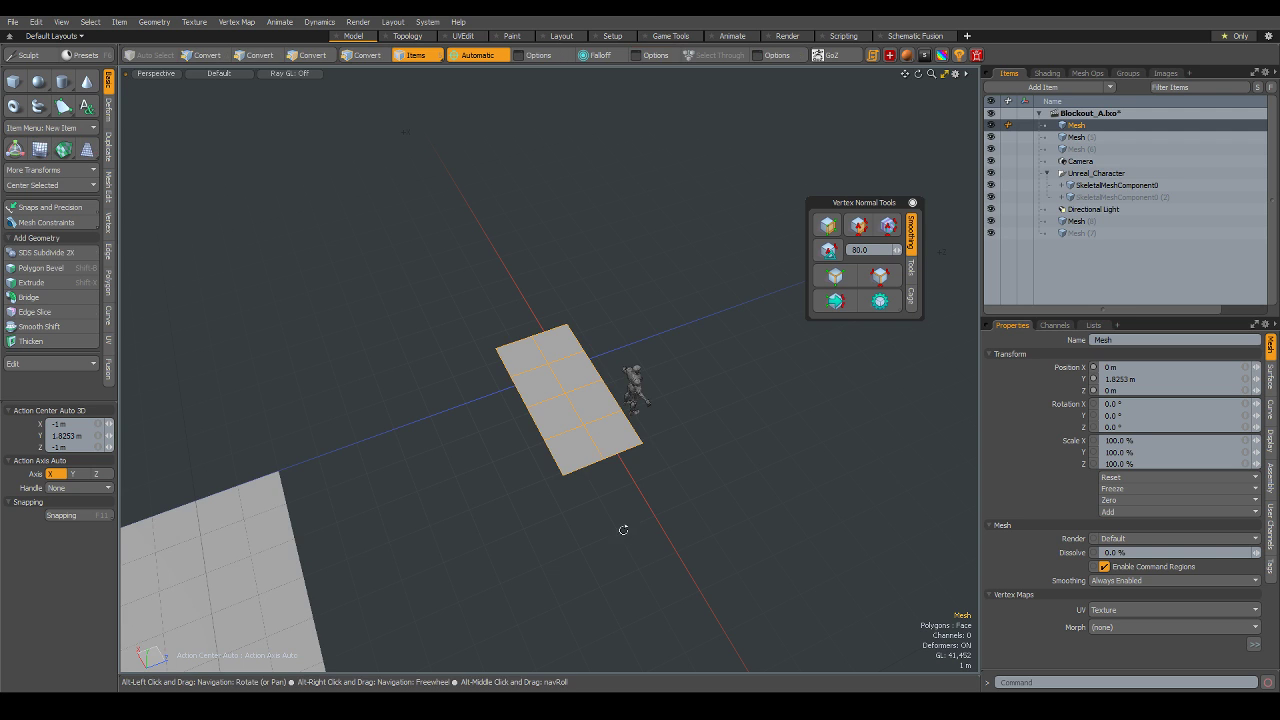
pyautogui.moveTo(623, 526)
pyautogui.keyDown('alt'); pyautogui.mouseDown()
pyautogui.moveTo(577, 465)
pyautogui.moveTo(563, 517)
pyautogui.moveTo(537, 523)
pyautogui.mouseUp(); pyautogui.keyUp('alt')
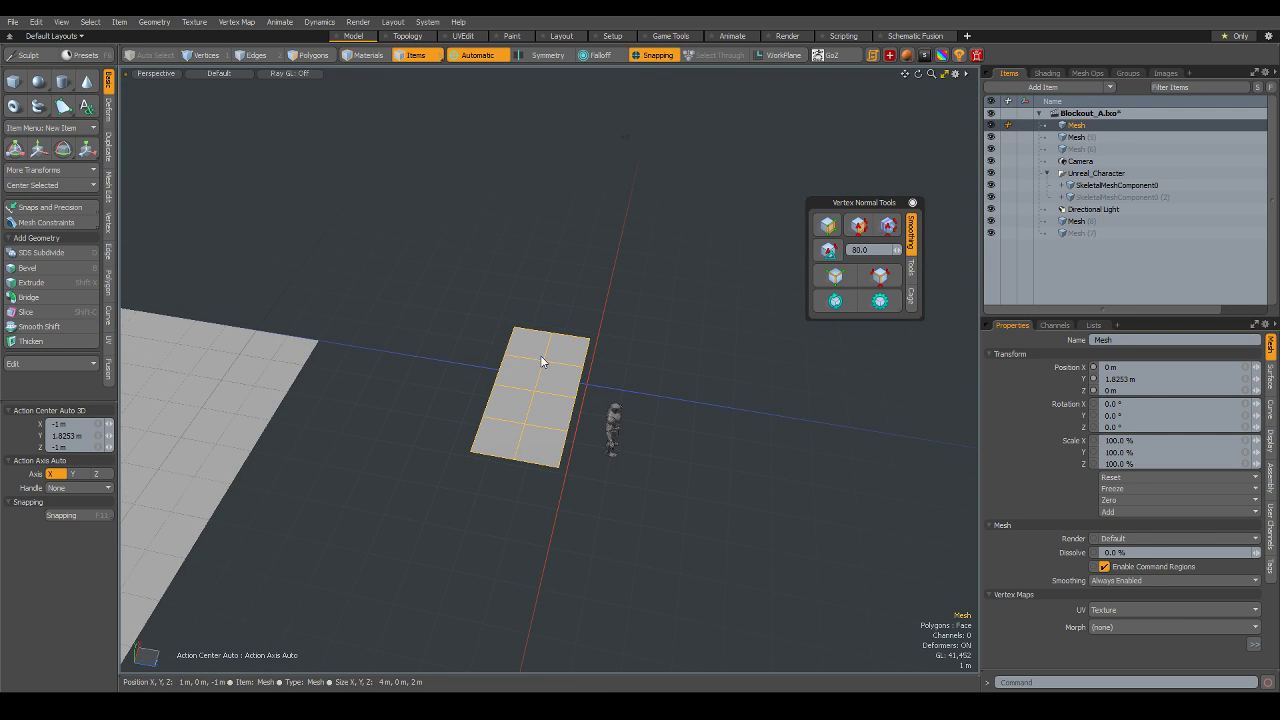
pyautogui.keyDown('alt'); pyautogui.moveTo(480, 352); pyautogui.dragTo(559, 366); pyautogui.keyUp('alt')
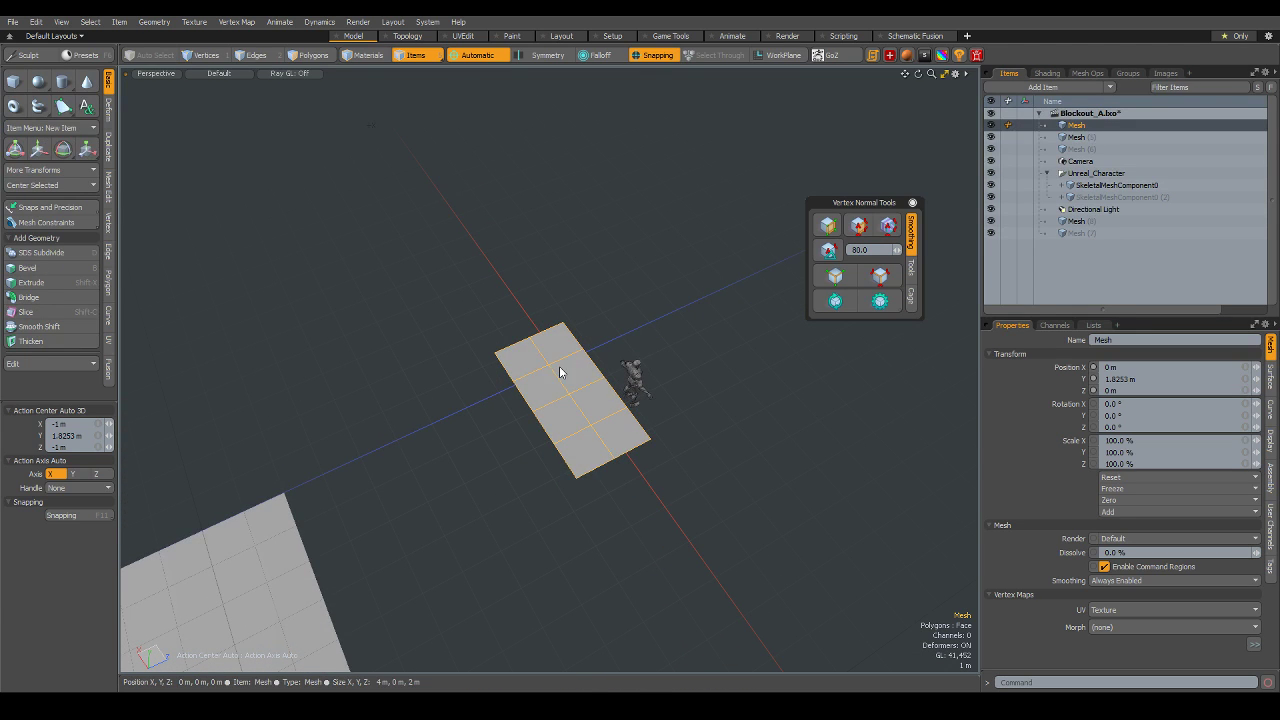
pyautogui.press('3')
pyautogui.moveTo(600, 360)
pyautogui.mouseDown()
pyautogui.moveTo(615, 405)
pyautogui.moveTo(569, 405)
pyautogui.moveTo(520, 365)
pyautogui.moveTo(644, 494)
pyautogui.moveTo(640, 471)
pyautogui.moveTo(609, 514)
pyautogui.moveTo(641, 516)
pyautogui.moveTo(613, 471)
pyautogui.mouseUp()
# - Cut and paste the tile's faces and slide the duplicate beside the original, forming a 4 m square
pyautogui.hotkey('ctrl', 'x')
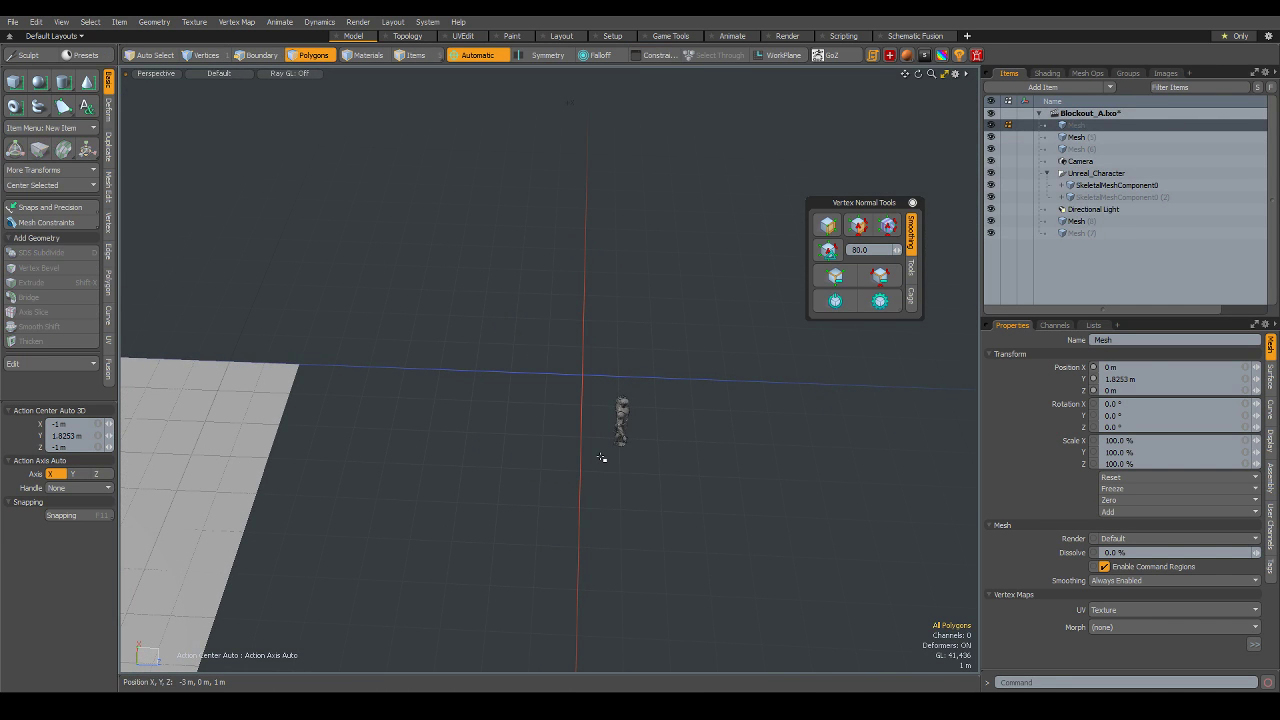
pyautogui.hotkey('ctrl', 'v')
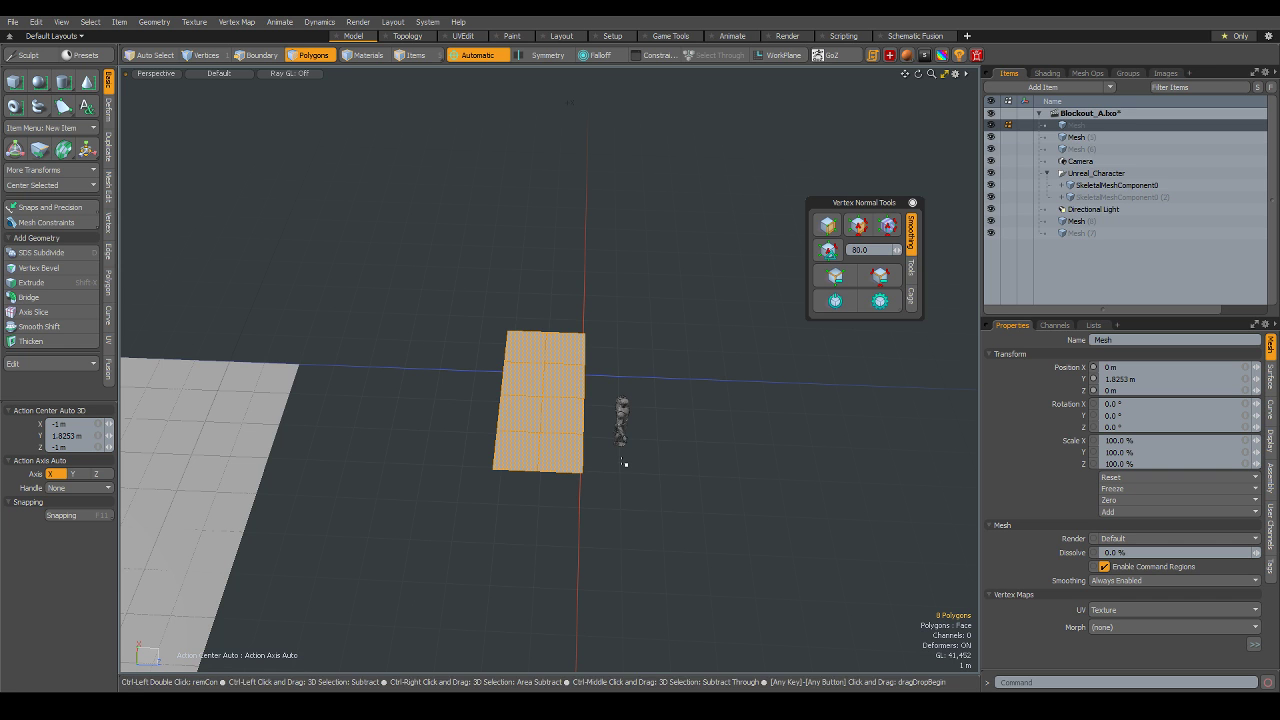
pyautogui.press('w')
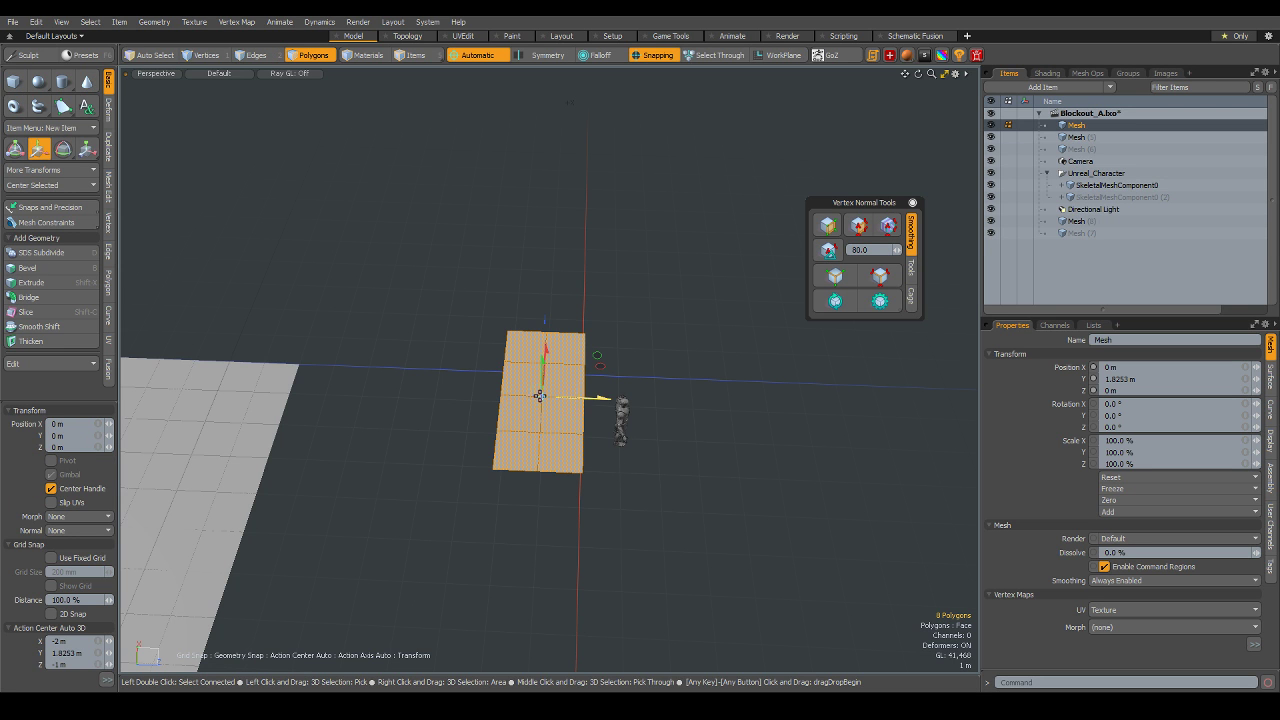
pyautogui.moveTo(546, 397)
pyautogui.mouseDown()
pyautogui.moveTo(455, 402)
pyautogui.moveTo(581, 509)
pyautogui.moveTo(647, 514)
pyautogui.moveTo(570, 483)
pyautogui.mouseUp()
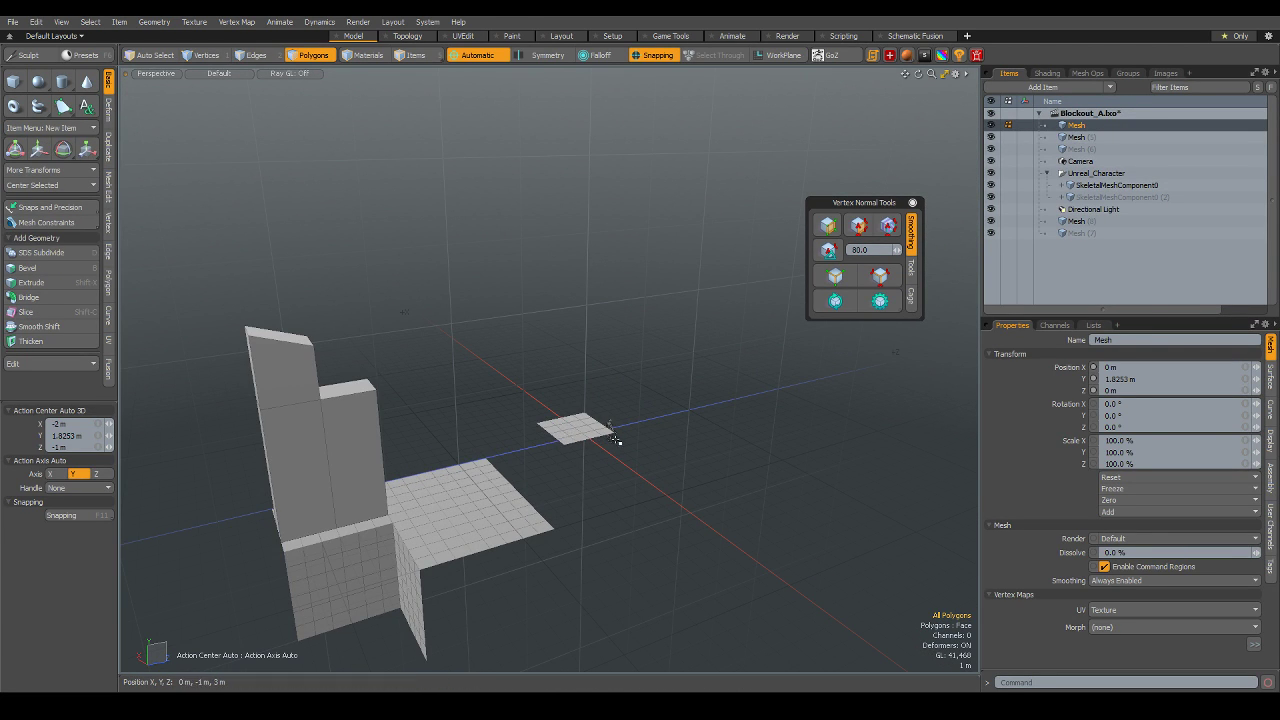
pyautogui.scroll(2, 617, 443)
pyautogui.scroll(1, 645, 443)
pyautogui.scroll(-1, 571, 449)
pyautogui.moveTo(577, 466)
pyautogui.keyDown('alt'); pyautogui.mouseDown()
pyautogui.moveTo(626, 537)
pyautogui.moveTo(594, 560)
pyautogui.moveTo(618, 559)
pyautogui.moveTo(623, 546)
pyautogui.moveTo(592, 563)
pyautogui.moveTo(550, 411)
pyautogui.mouseUp(); pyautogui.keyUp('alt')
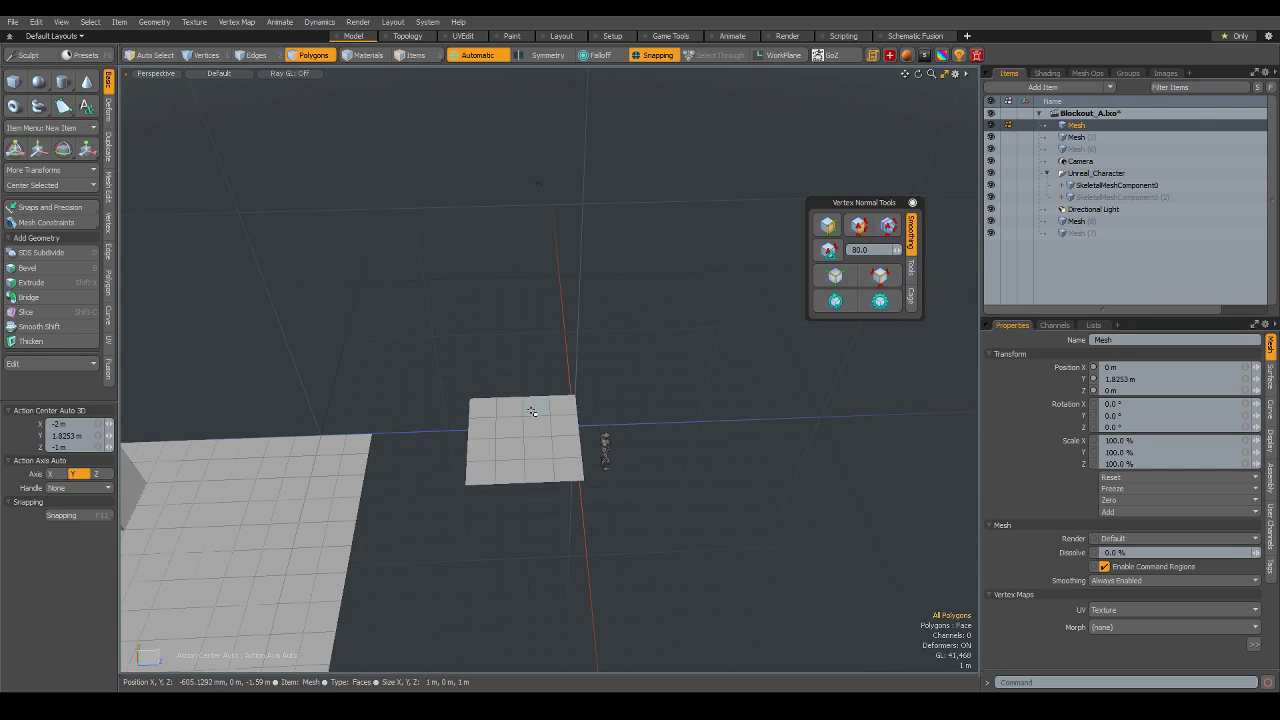
pyautogui.press('5')
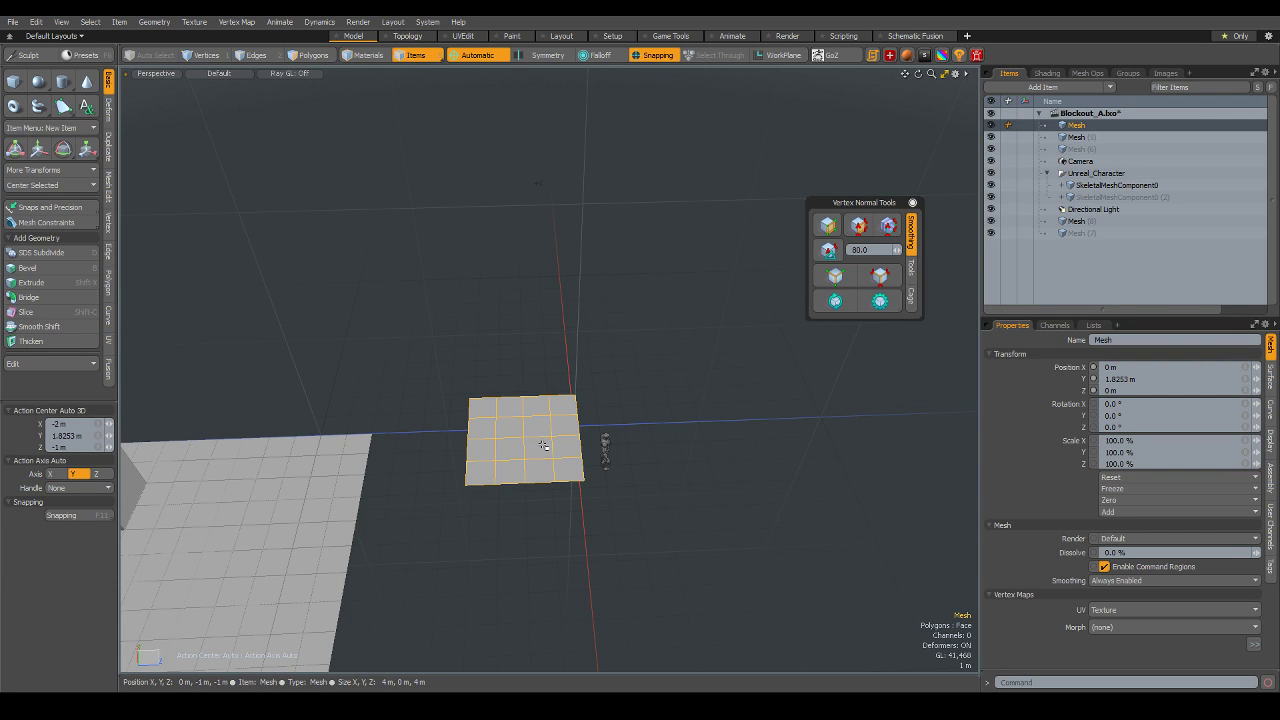
pyautogui.press('3')
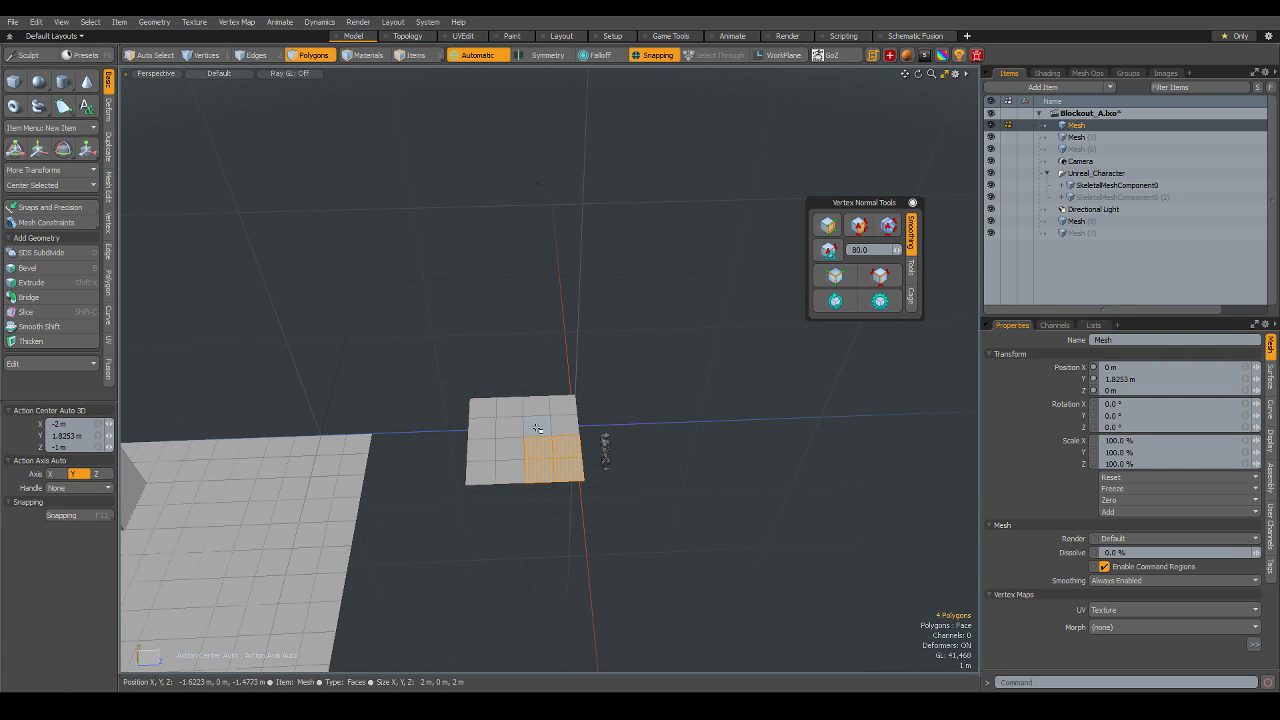
# - Merge the doubled seam vertices so the 4 m floor becomes one 16-polygon mesh
pyautogui.press('1')
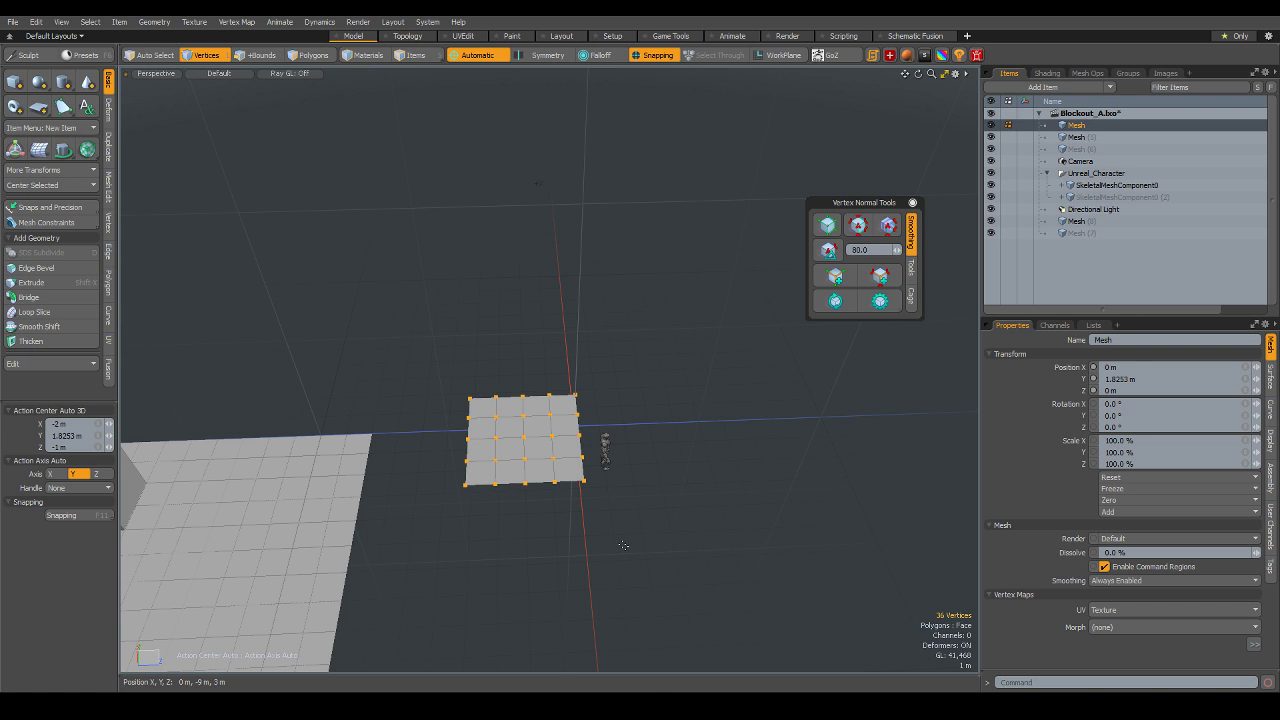
pyautogui.keyDown('ctrl'); pyautogui.rightClick(612, 550); pyautogui.keyUp('ctrl')
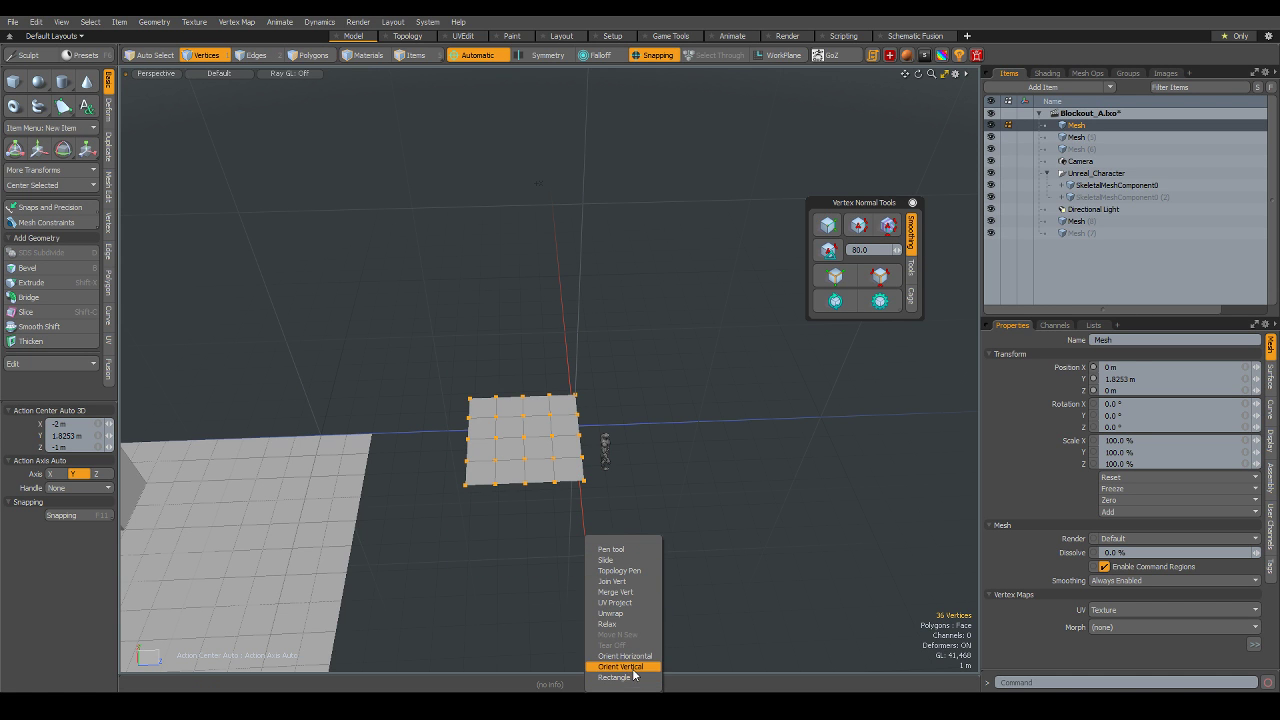
pyautogui.click(616, 591)
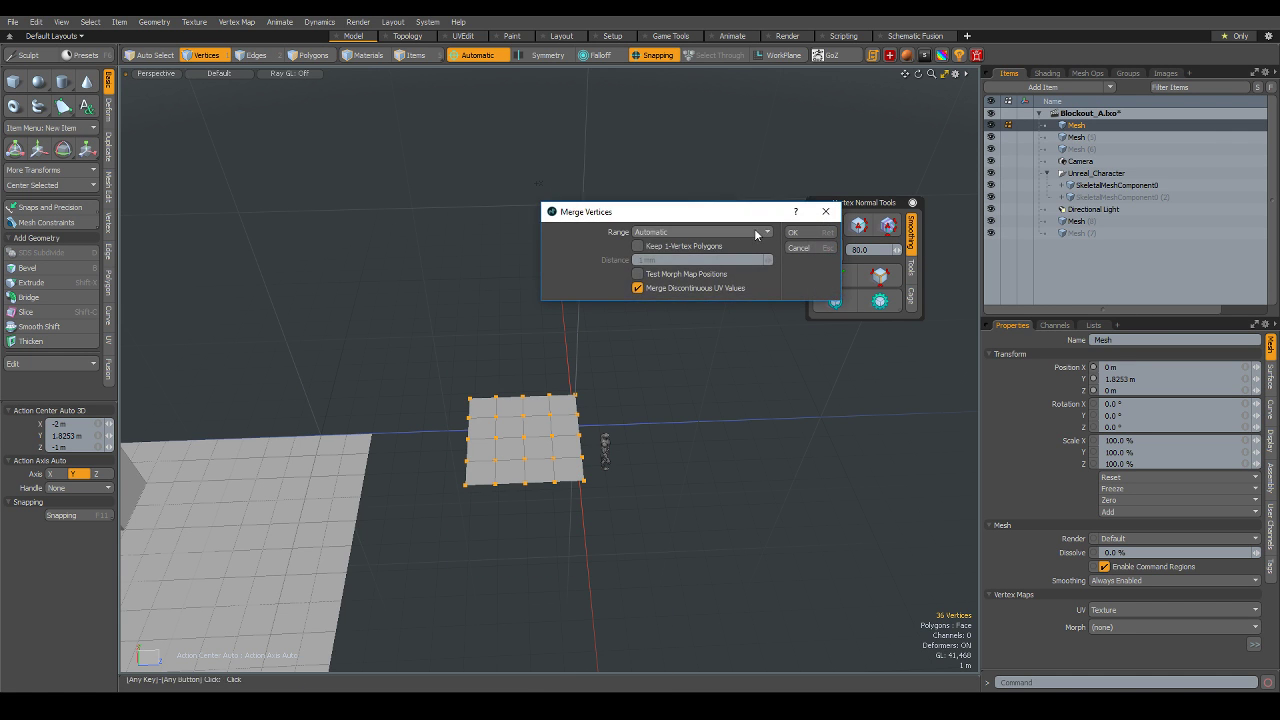
pyautogui.click(795, 231)
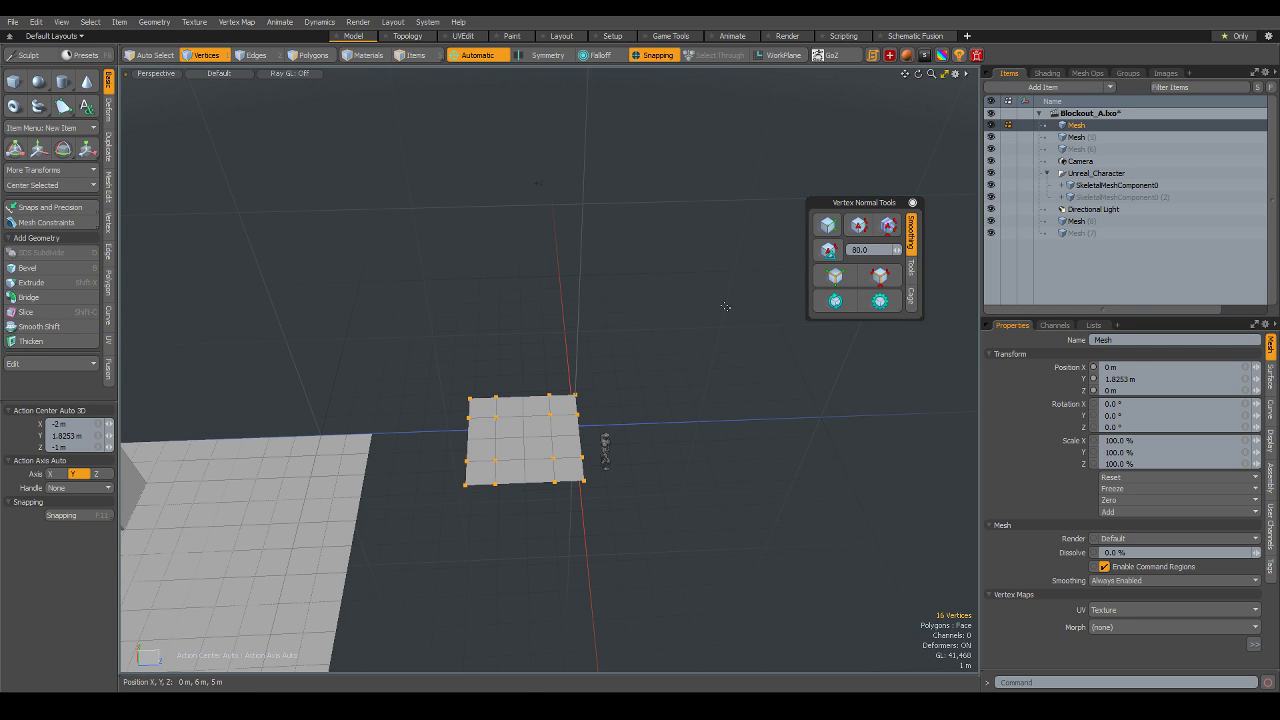
# - Start the Mirror tool on the floor's polygons
pyautogui.press('3')
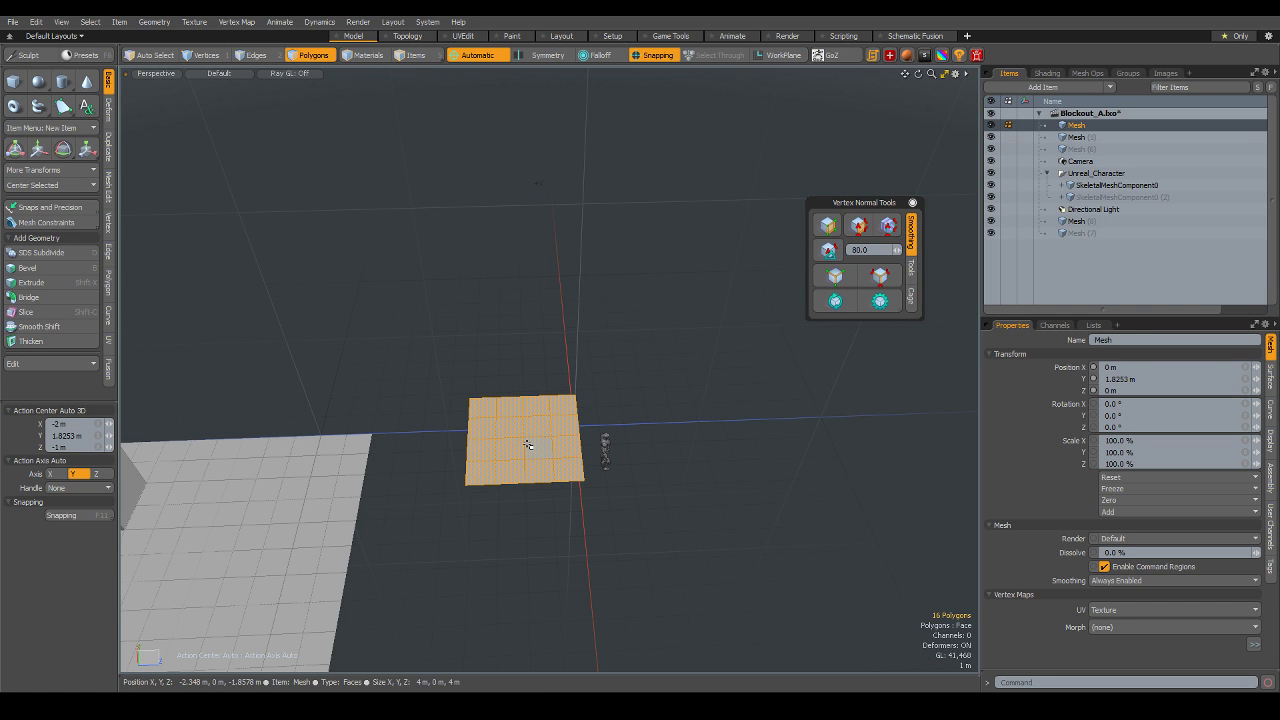
pyautogui.rightClick(528, 445)
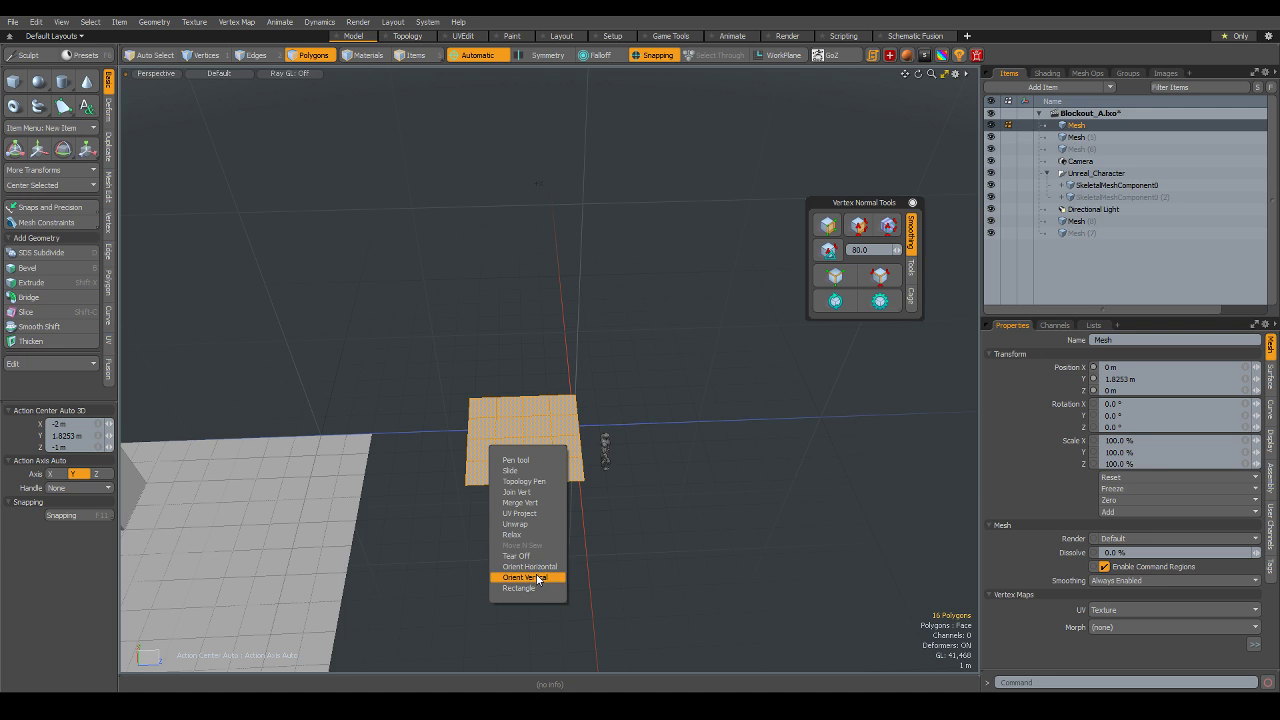
pyautogui.rightClick(552, 425)
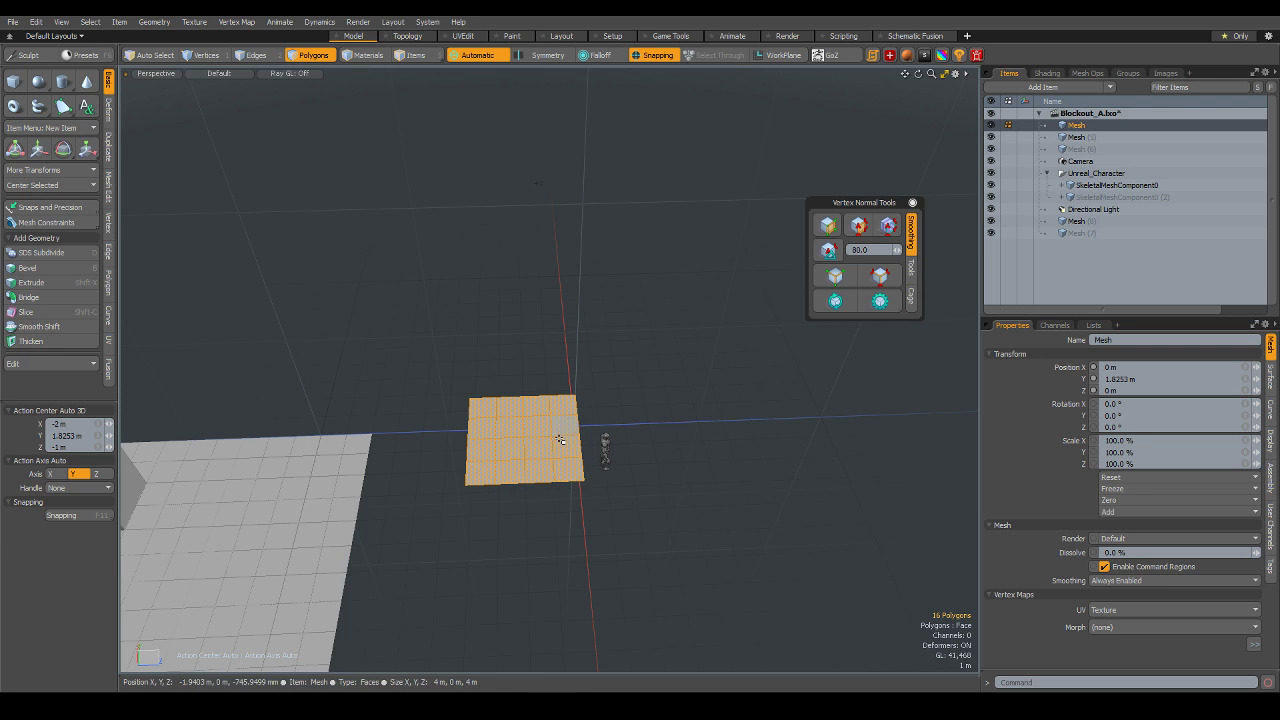
pyautogui.rightClick(566, 472)
pyautogui.click(554, 617)
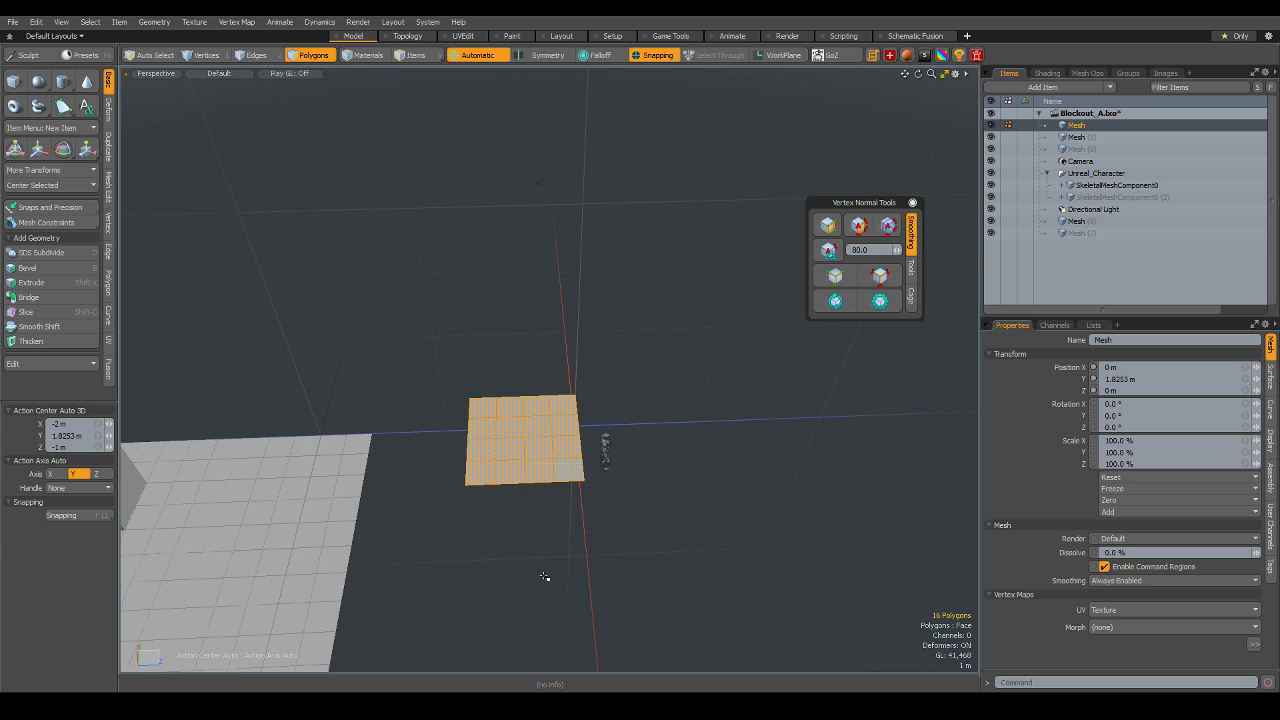
# - Mirror the square floor across the X axis into an 8×4 m strip
pyautogui.click(469, 398)
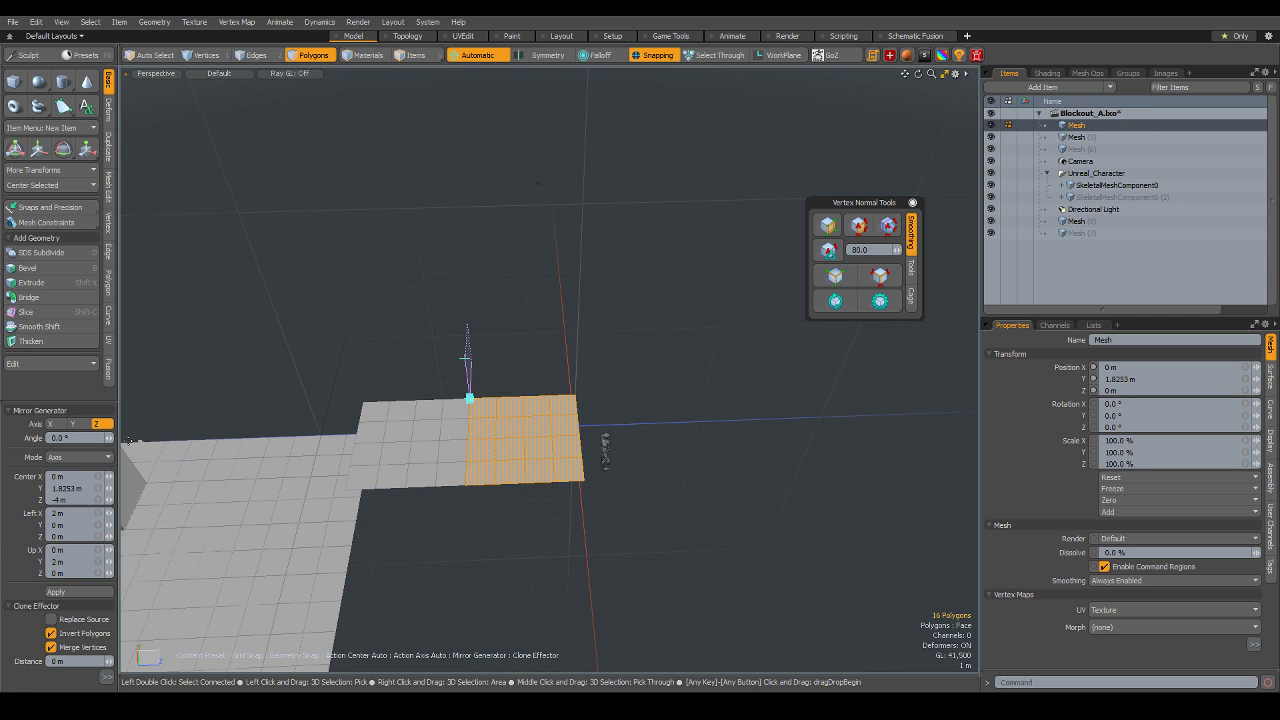
pyautogui.click(72, 424)
pyautogui.click(55, 425)
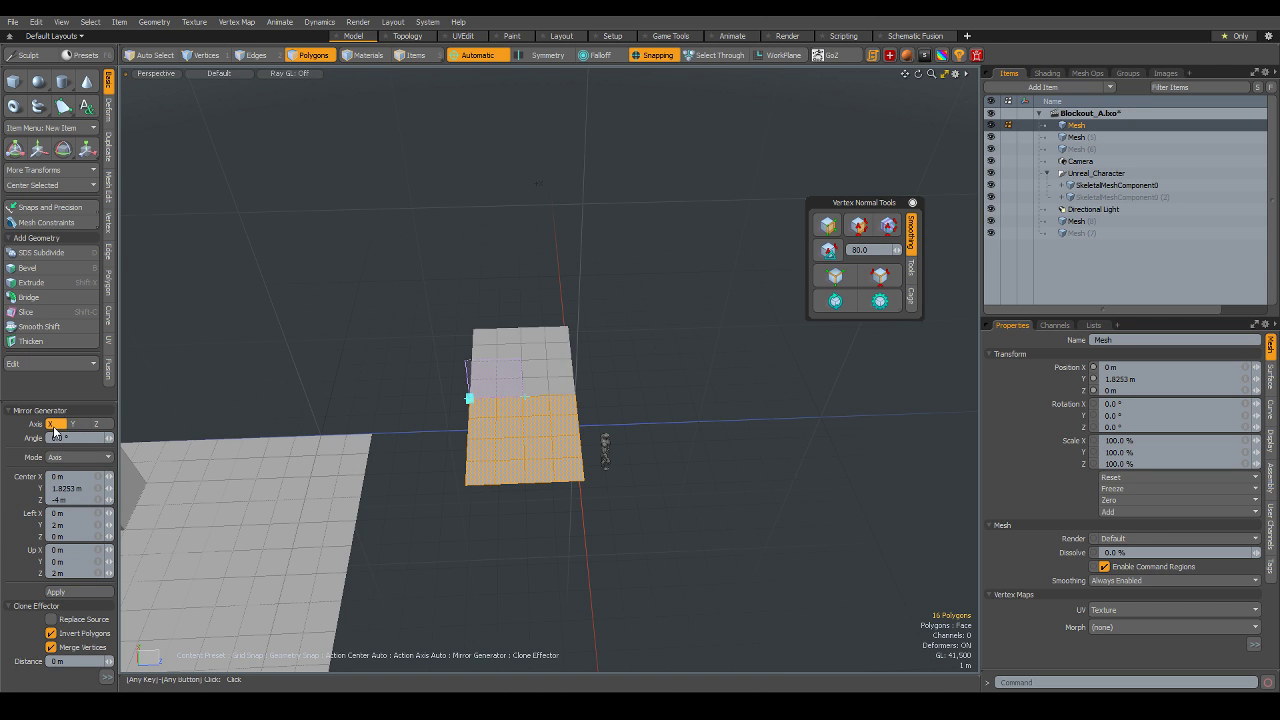
pyautogui.keyDown('alt'); pyautogui.moveTo(400, 420); pyautogui.dragTo(443, 440); pyautogui.keyUp('alt')
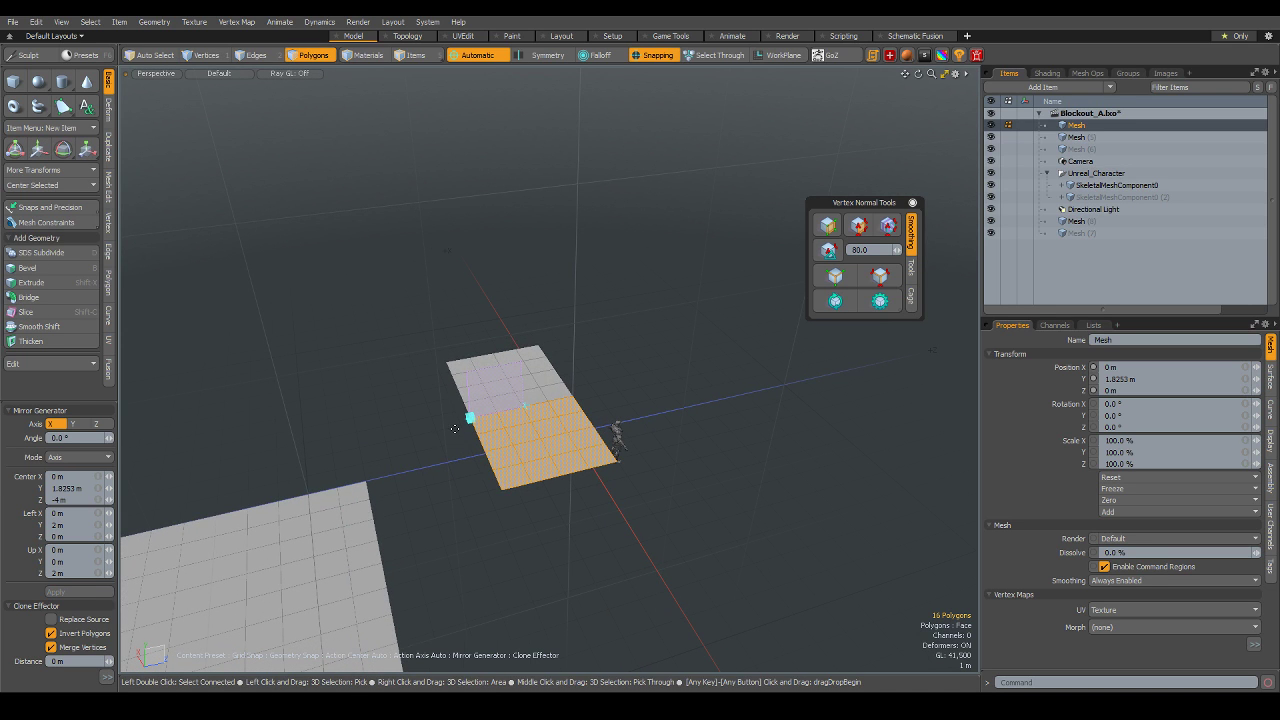
pyautogui.press('5')
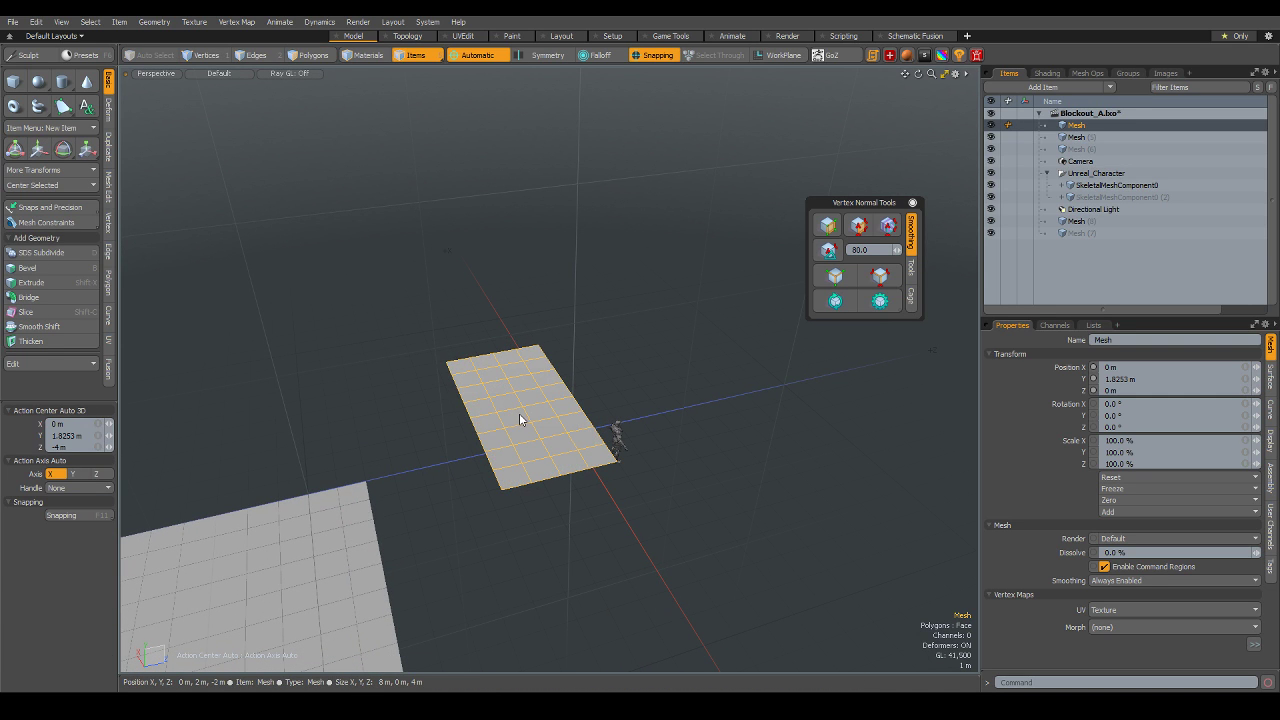
# - Select the whole connected floor strip in Polygons mode
pyautogui.press('3')
pyautogui.click(512, 426)
pyautogui.moveTo(645, 537)
pyautogui.keyDown('alt'); pyautogui.mouseDown()
pyautogui.moveTo(680, 528)
pyautogui.moveTo(594, 428)
pyautogui.moveTo(623, 405)
pyautogui.mouseUp(); pyautogui.keyUp('alt')
pyautogui.press('3')
pyautogui.doubleClick(526, 482)
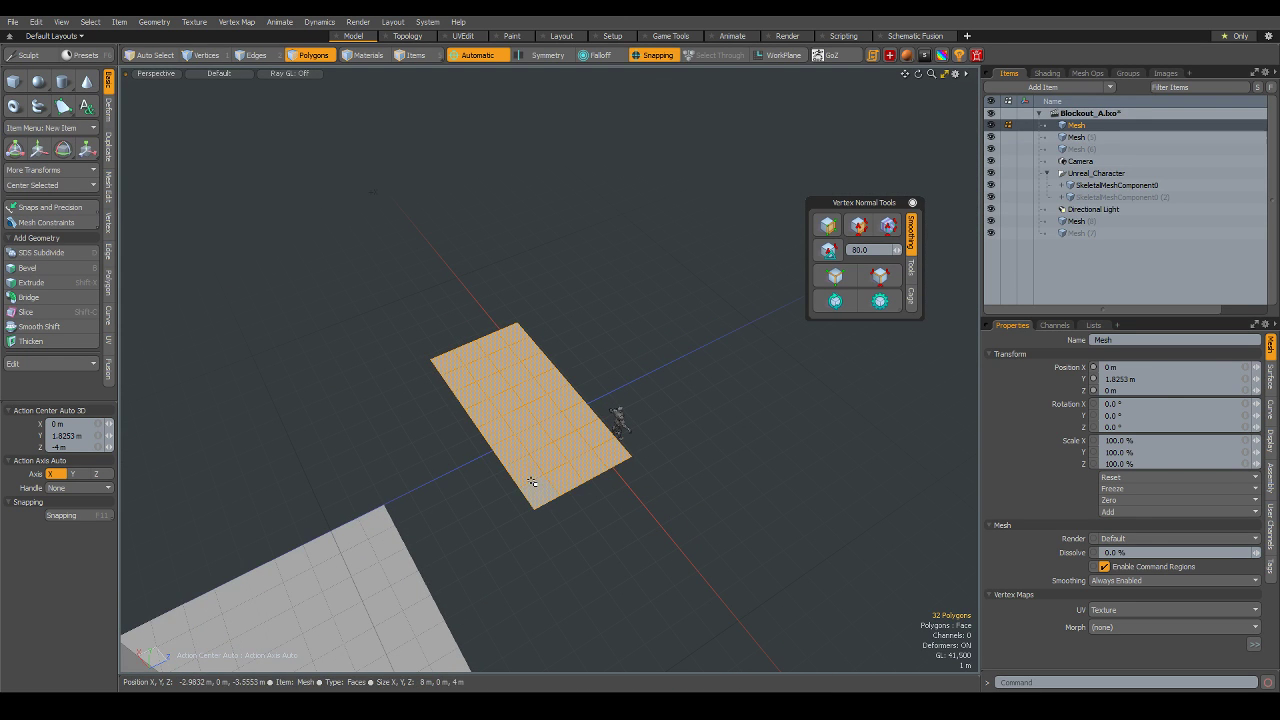
pyautogui.rightClick(590, 472)
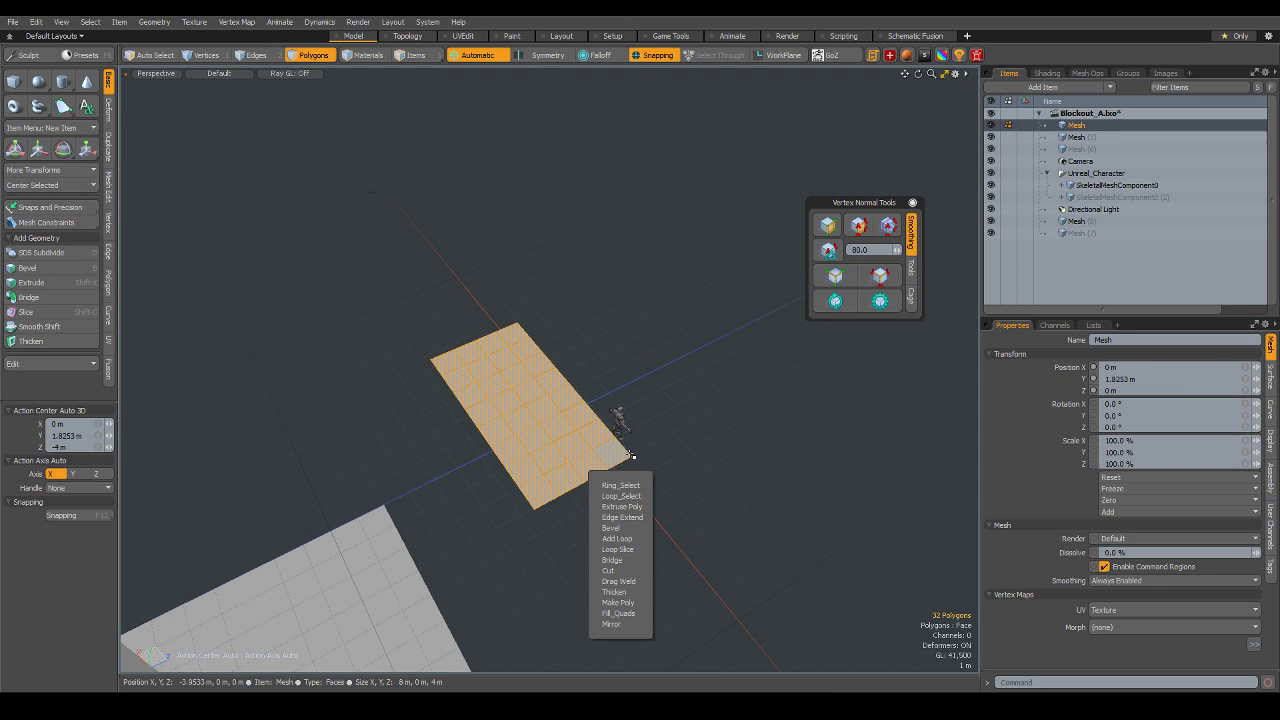
pyautogui.click(637, 604)
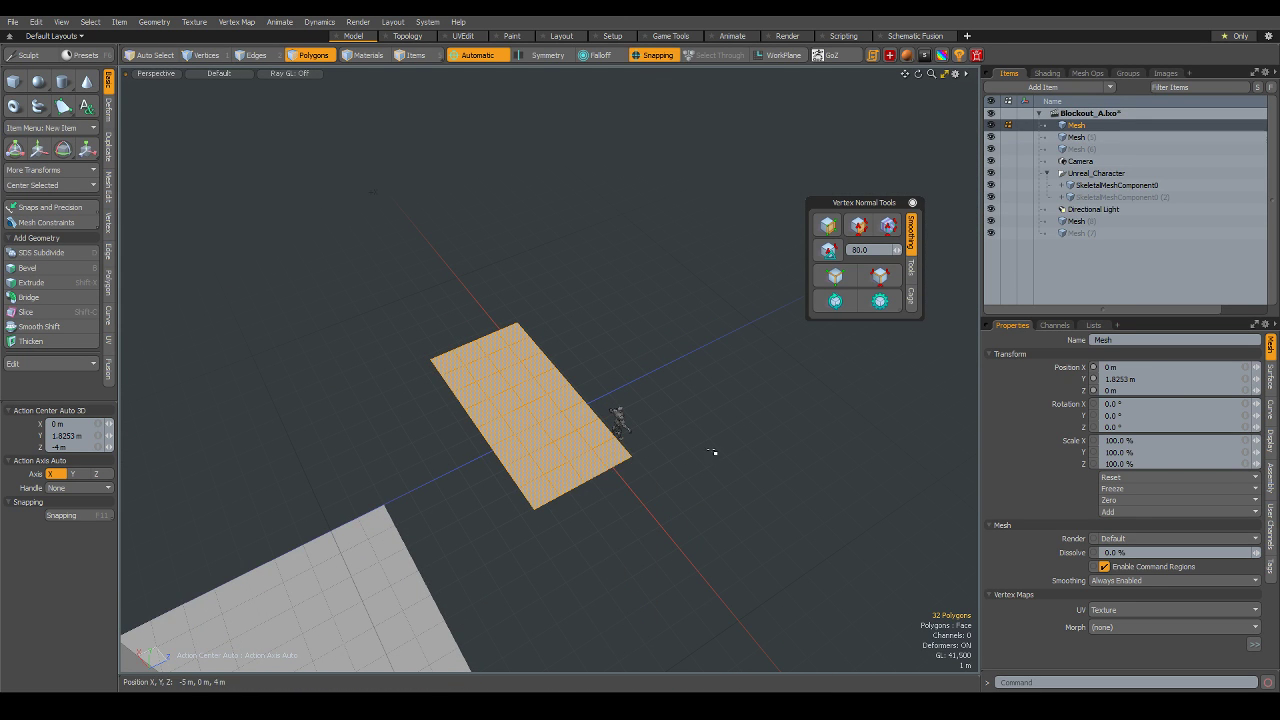
# - Mirror the strip across the Z axis at its corner into an adjoining section
pyautogui.rightClick(612, 452)
pyautogui.click(610, 613)
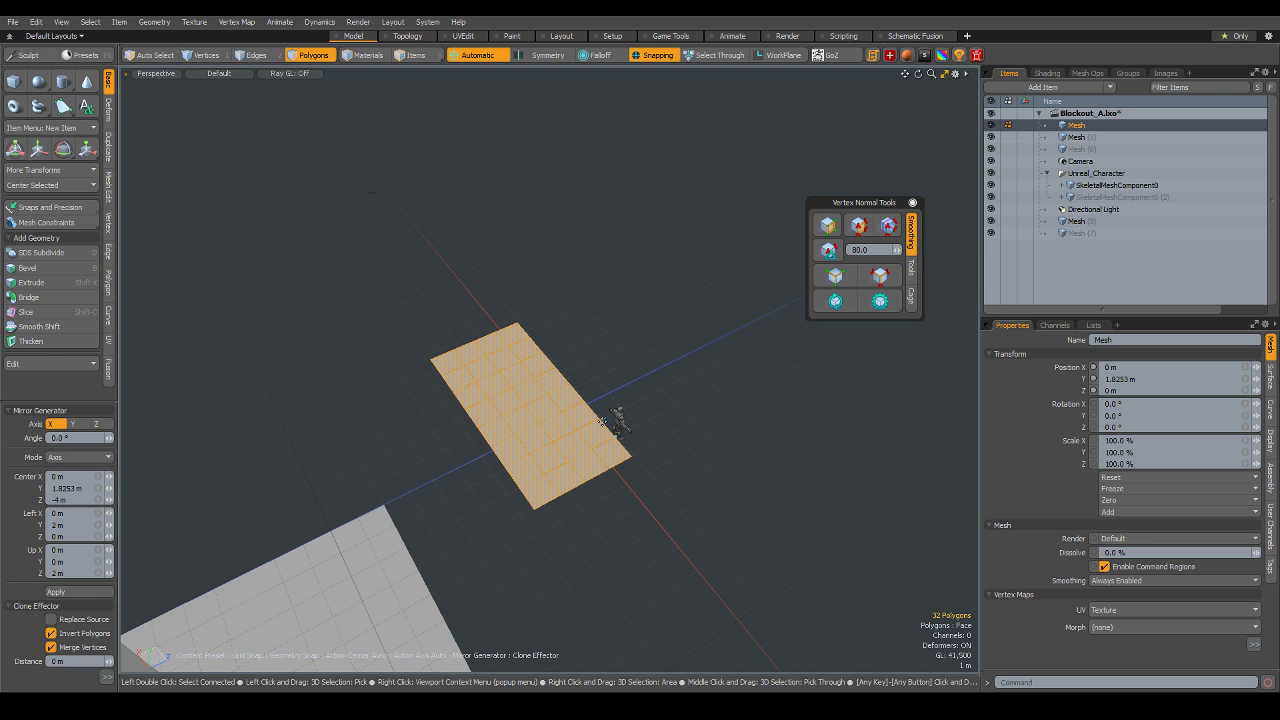
pyautogui.moveTo(631, 456); pyautogui.dragTo(642, 458)
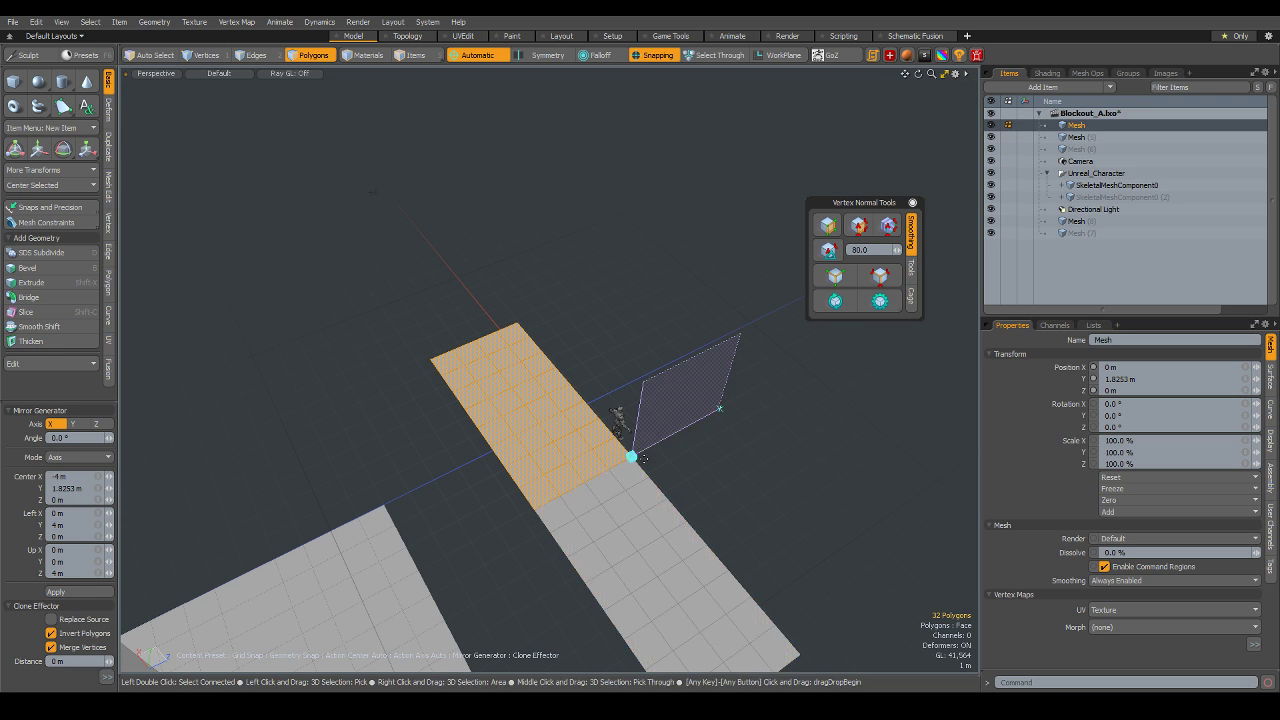
pyautogui.click(74, 424)
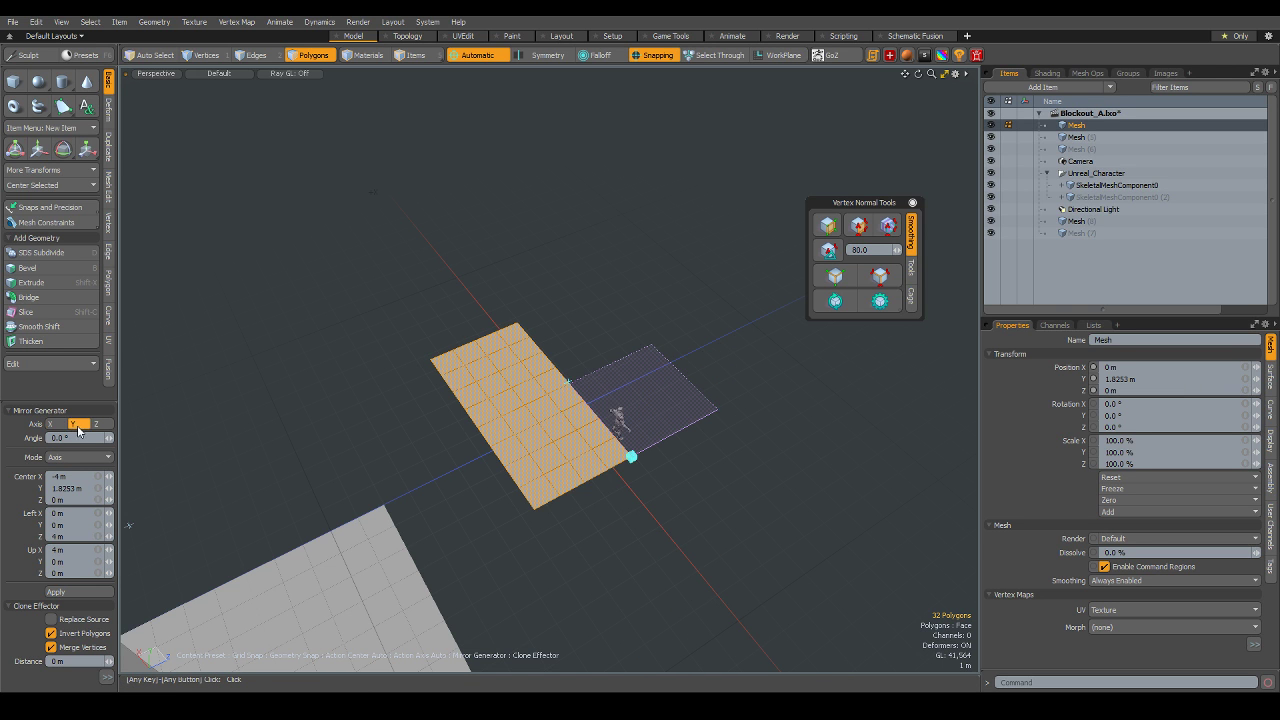
pyautogui.click(98, 424)
pyautogui.moveTo(850, 520)
pyautogui.keyDown('alt'); pyautogui.mouseDown()
pyautogui.moveTo(771, 452)
pyautogui.moveTo(686, 537)
pyautogui.mouseUp(); pyautogui.keyUp('alt')
pyautogui.scroll(4, 558, 367)
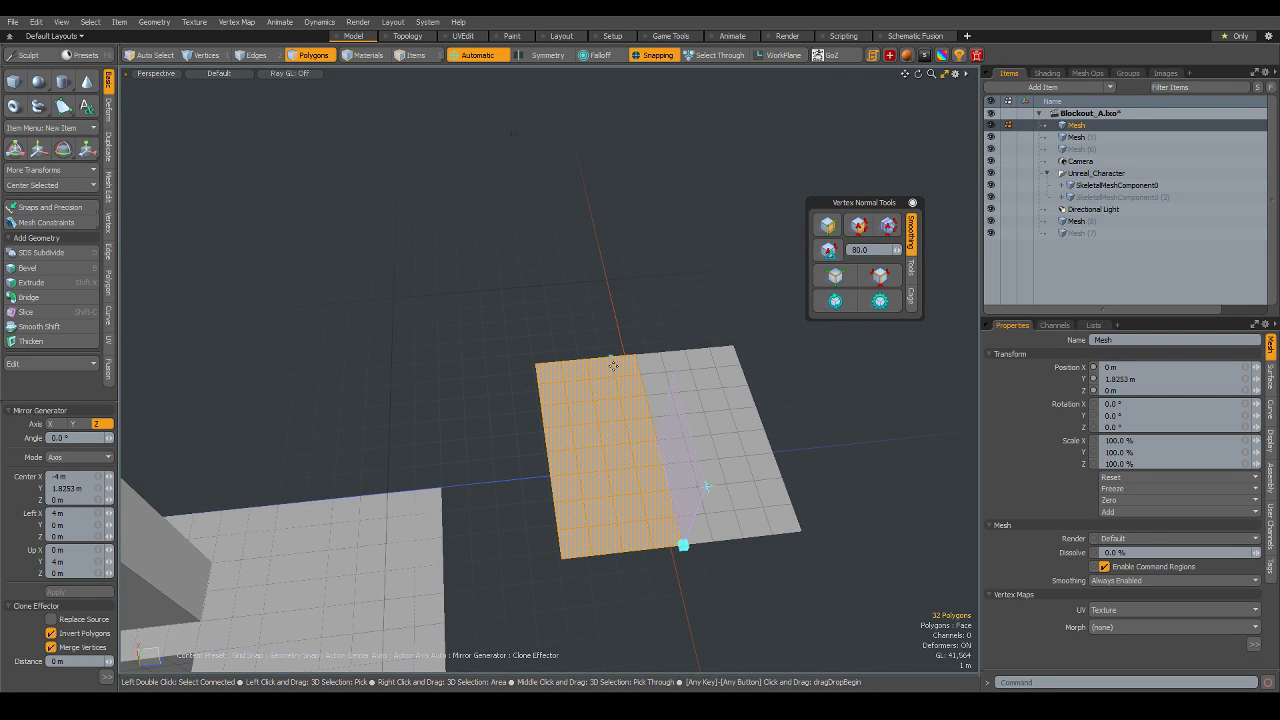
pyautogui.moveTo(613, 365)
pyautogui.keyDown('alt'); pyautogui.mouseDown()
pyautogui.moveTo(622, 445)
pyautogui.moveTo(586, 614)
pyautogui.moveTo(608, 597)
pyautogui.mouseUp(); pyautogui.keyUp('alt')
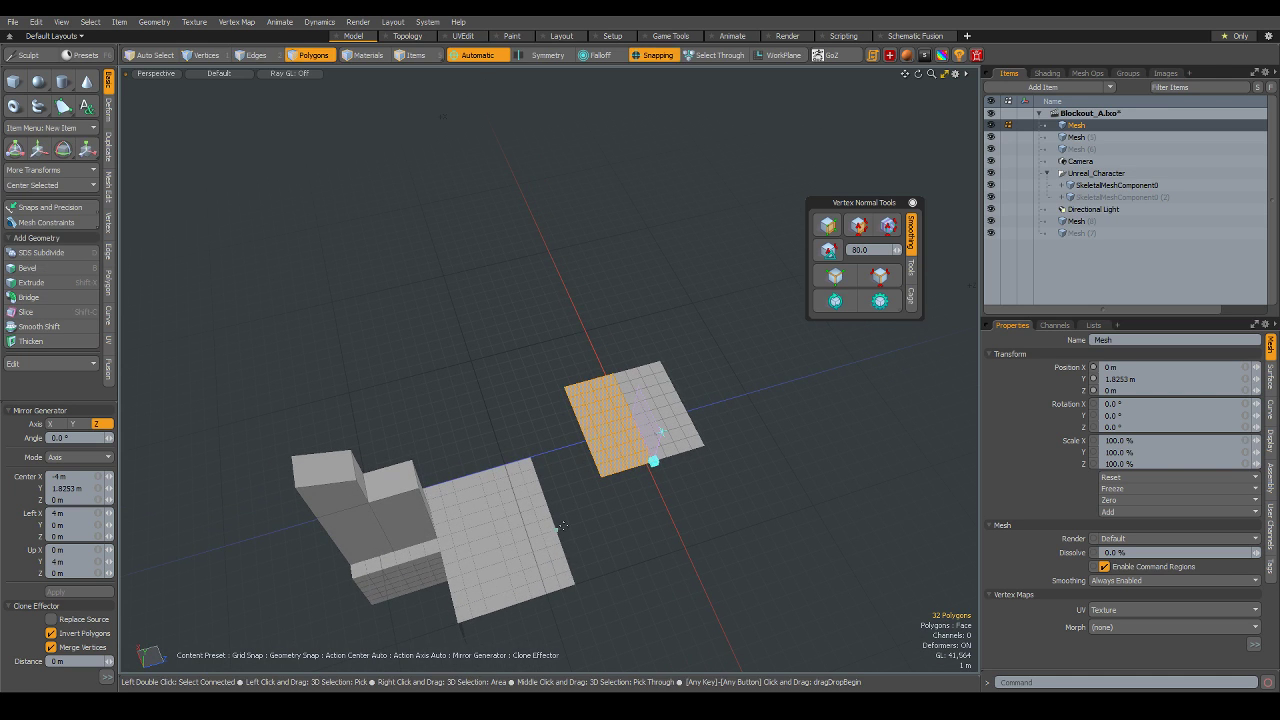
pyautogui.moveTo(562, 526)
pyautogui.keyDown('alt'); pyautogui.mouseDown()
pyautogui.moveTo(608, 557)
pyautogui.moveTo(603, 531)
pyautogui.mouseUp(); pyautogui.keyUp('alt')
# - Switch to the Top view and drop the Mirror tool, clearing the polygon selection
pyautogui.hotkey('ctrl', 'space')
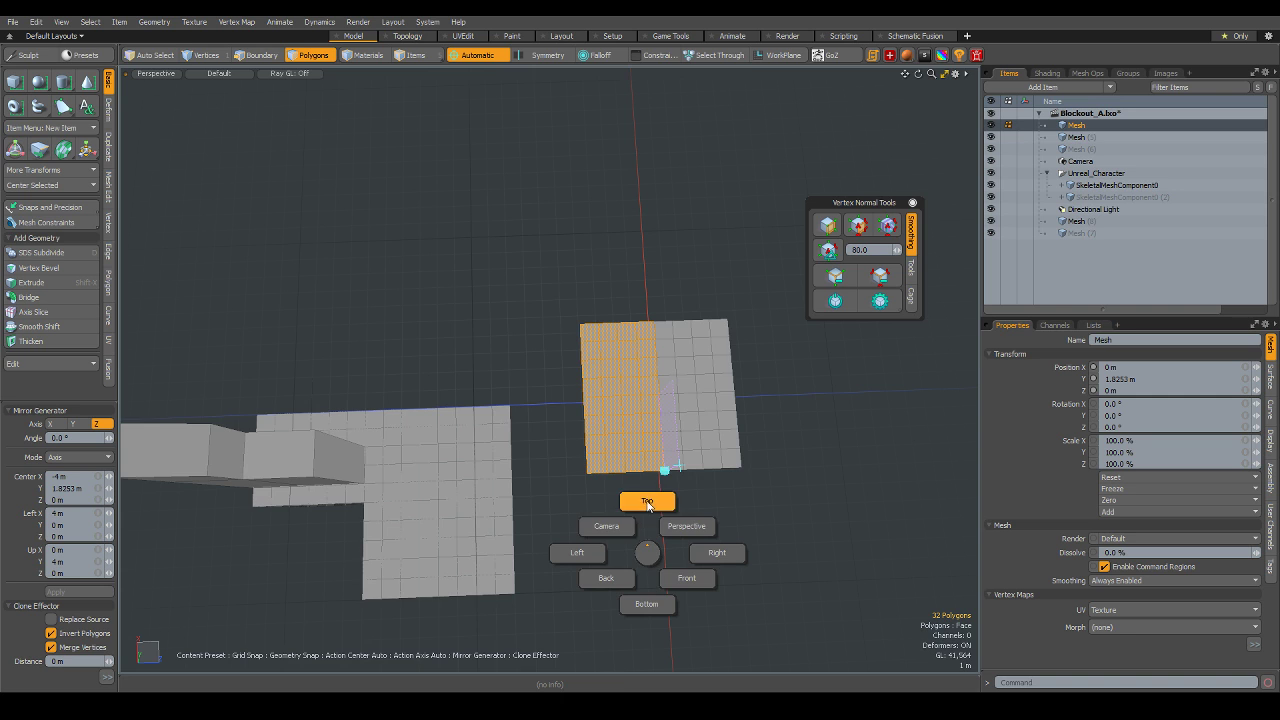
pyautogui.click(647, 502)
pyautogui.scroll(-4, 614, 460)
pyautogui.scroll(2, 575, 483)
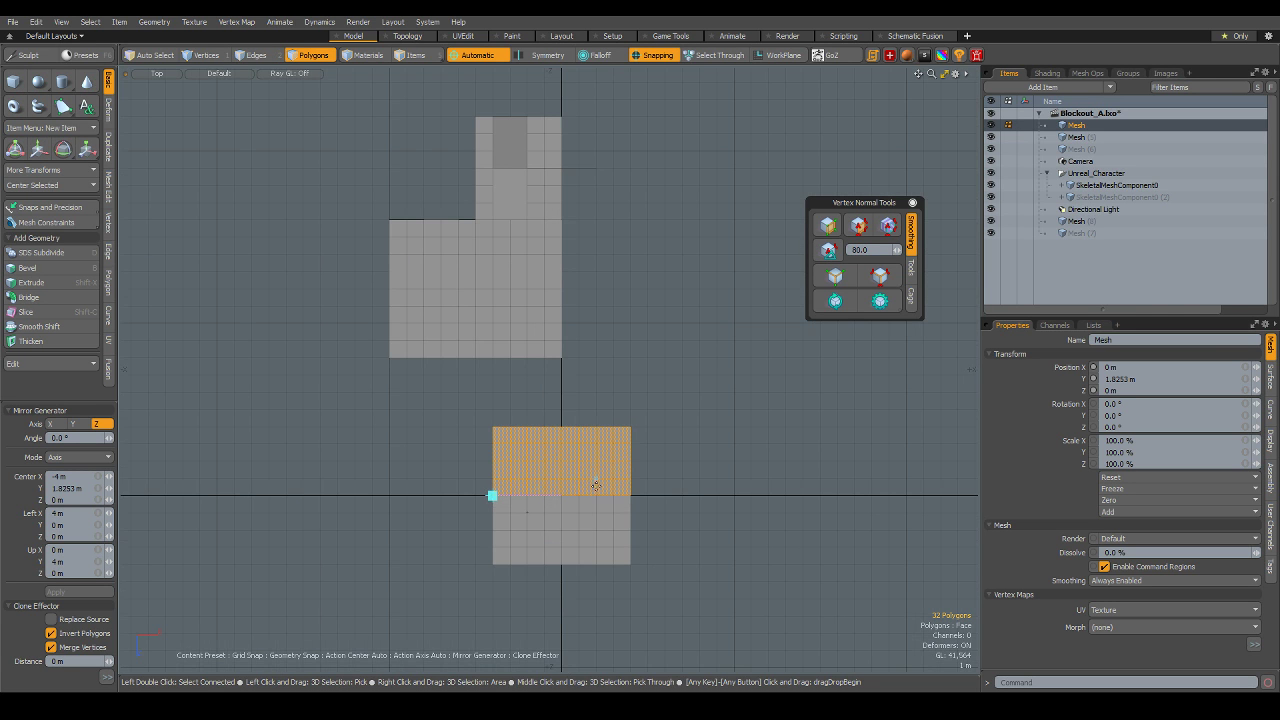
pyautogui.press('space')
pyautogui.click(709, 594)
pyautogui.scroll(2, 578, 565)
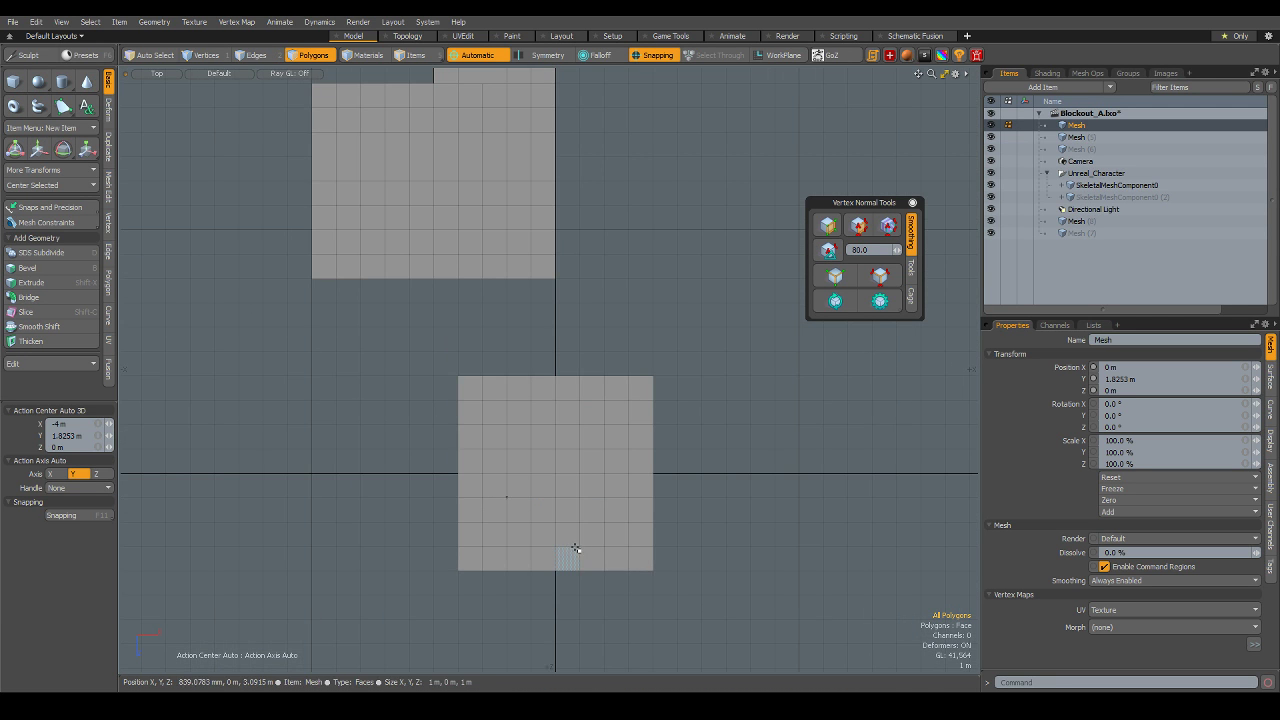
pyautogui.scroll(-2, 538, 461)
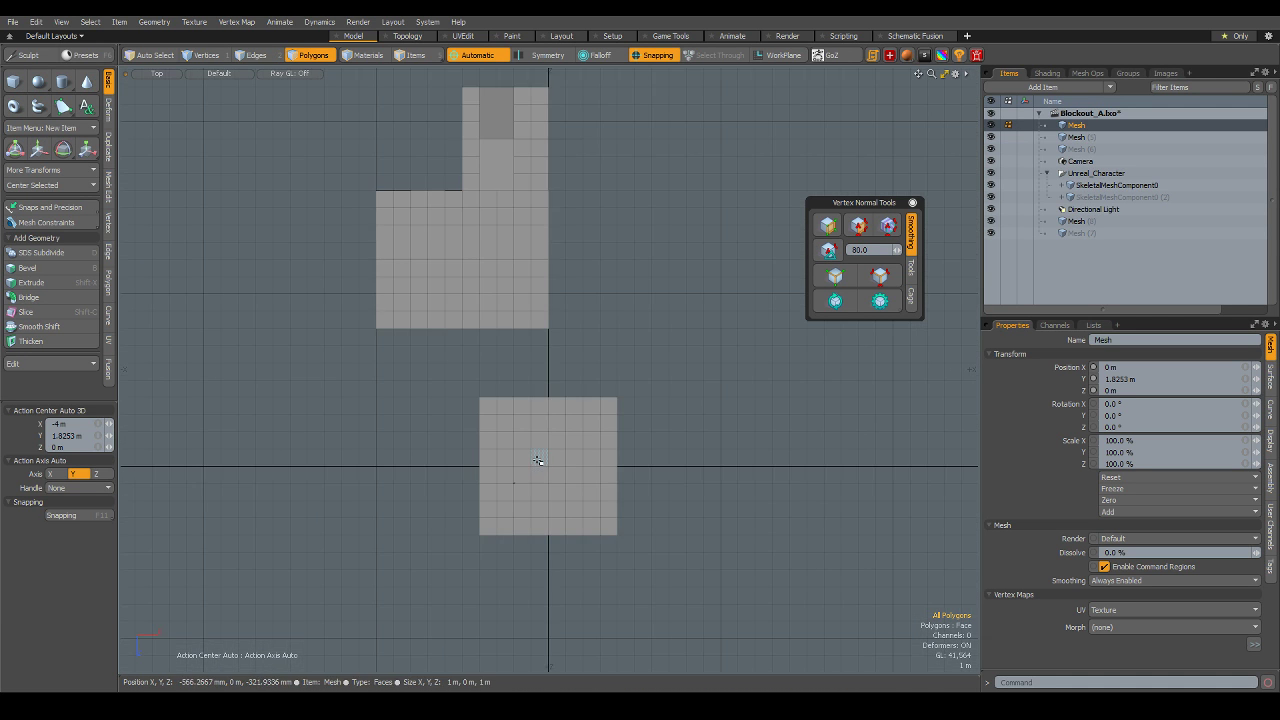
# - Move the two upper floor meshes along Z to −20 m, using snapping
pyautogui.press('5')
pyautogui.click(527, 248)
pyautogui.keyDown('shift'); pyautogui.click(504, 132); pyautogui.keyUp('shift')
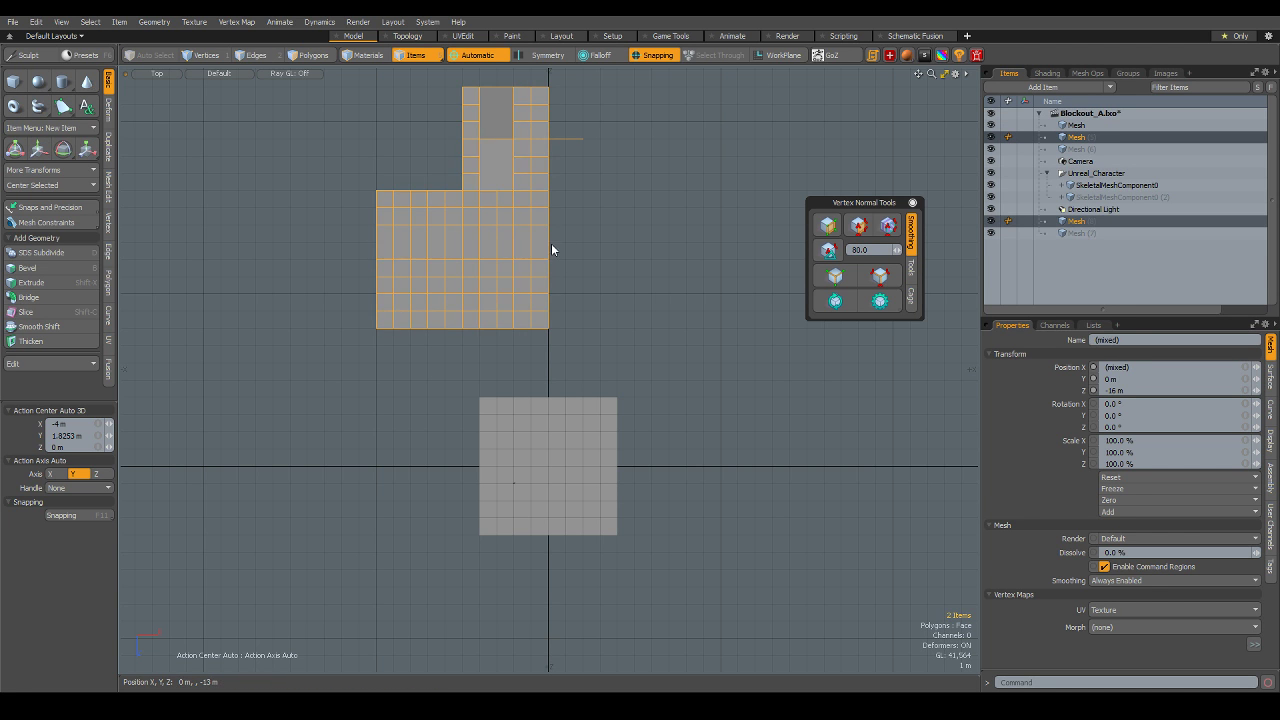
pyautogui.scroll(2, 551, 249)
pyautogui.press('w')
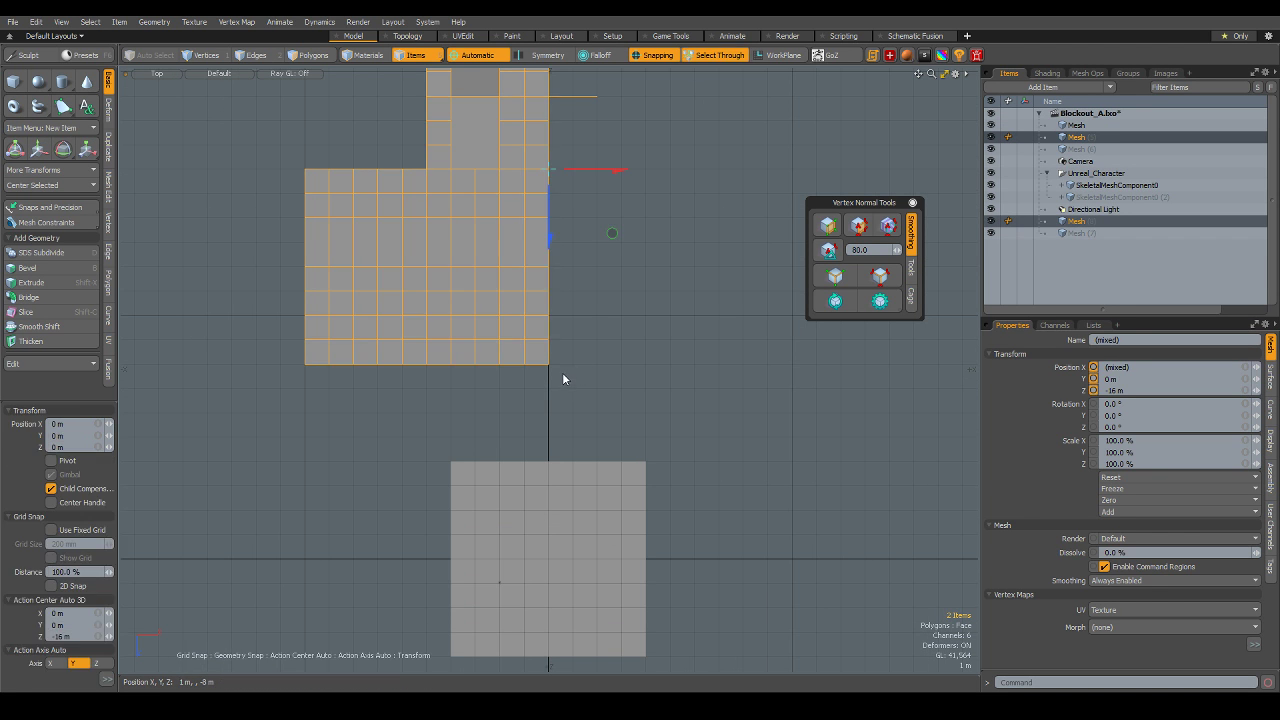
pyautogui.click(546, 367)
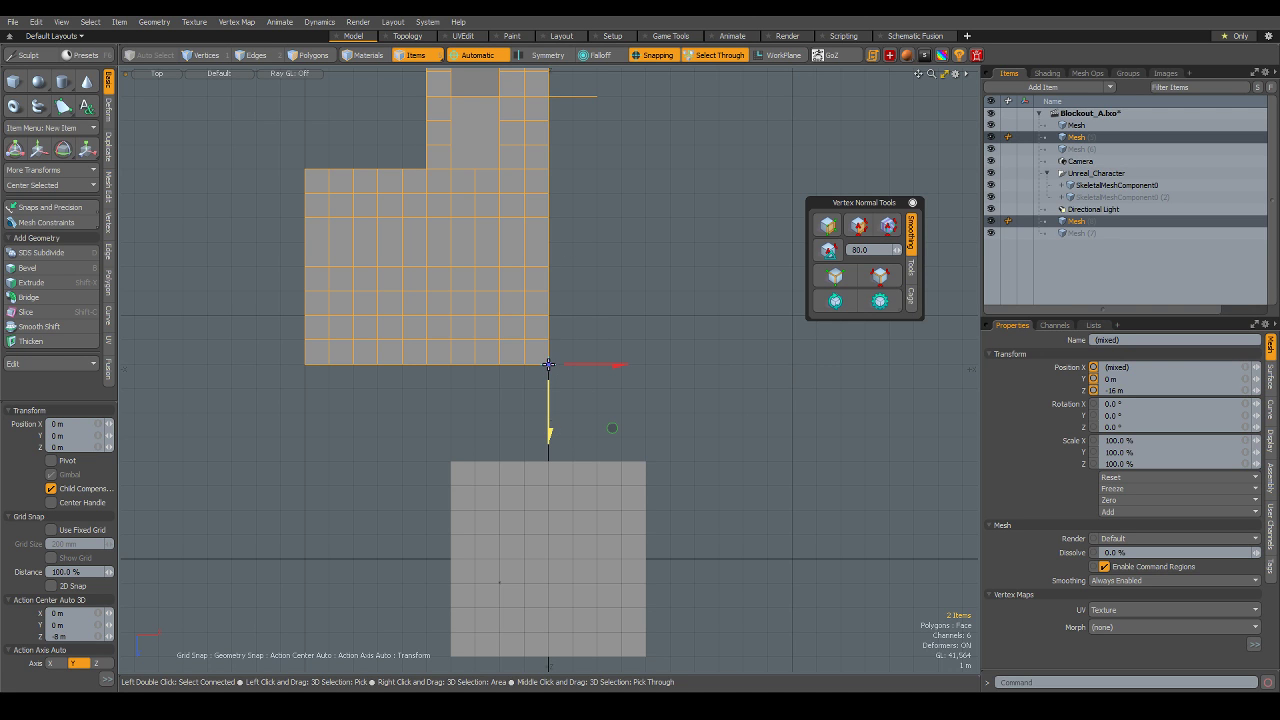
pyautogui.moveTo(548, 365); pyautogui.dragTo(575, 320)
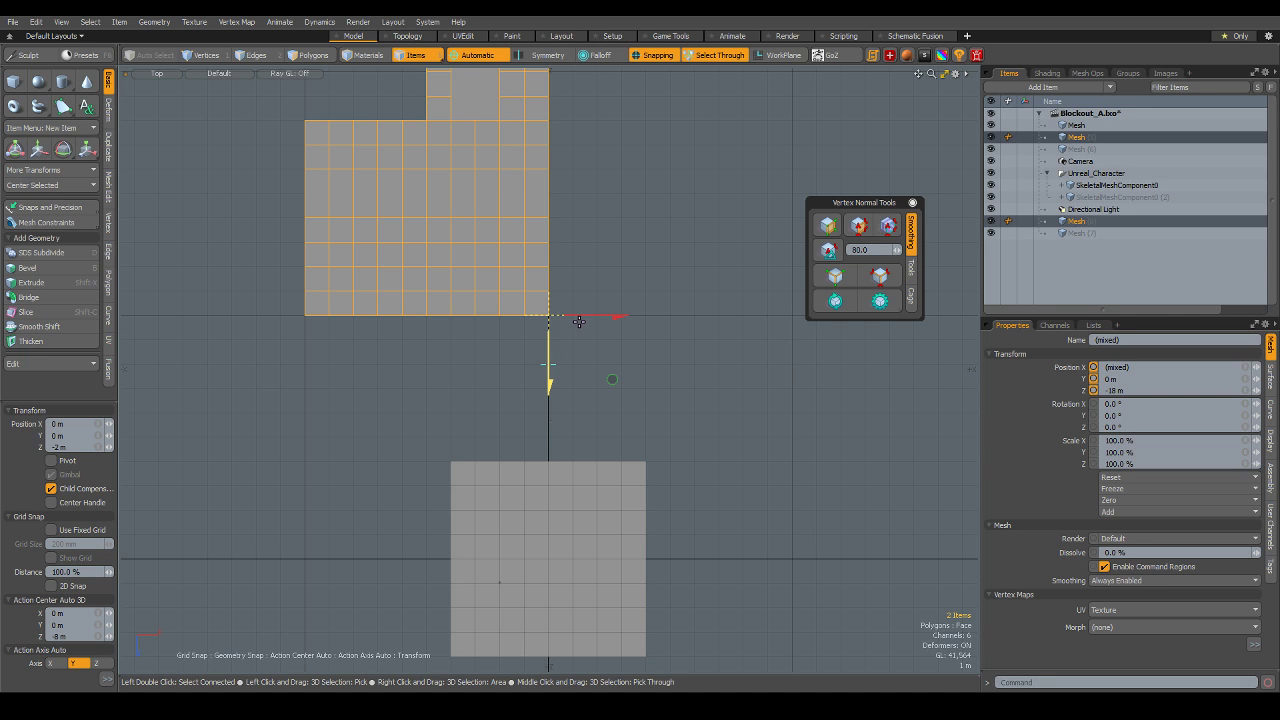
pyautogui.moveTo(578, 321); pyautogui.dragTo(574, 215)
pyautogui.press('x')
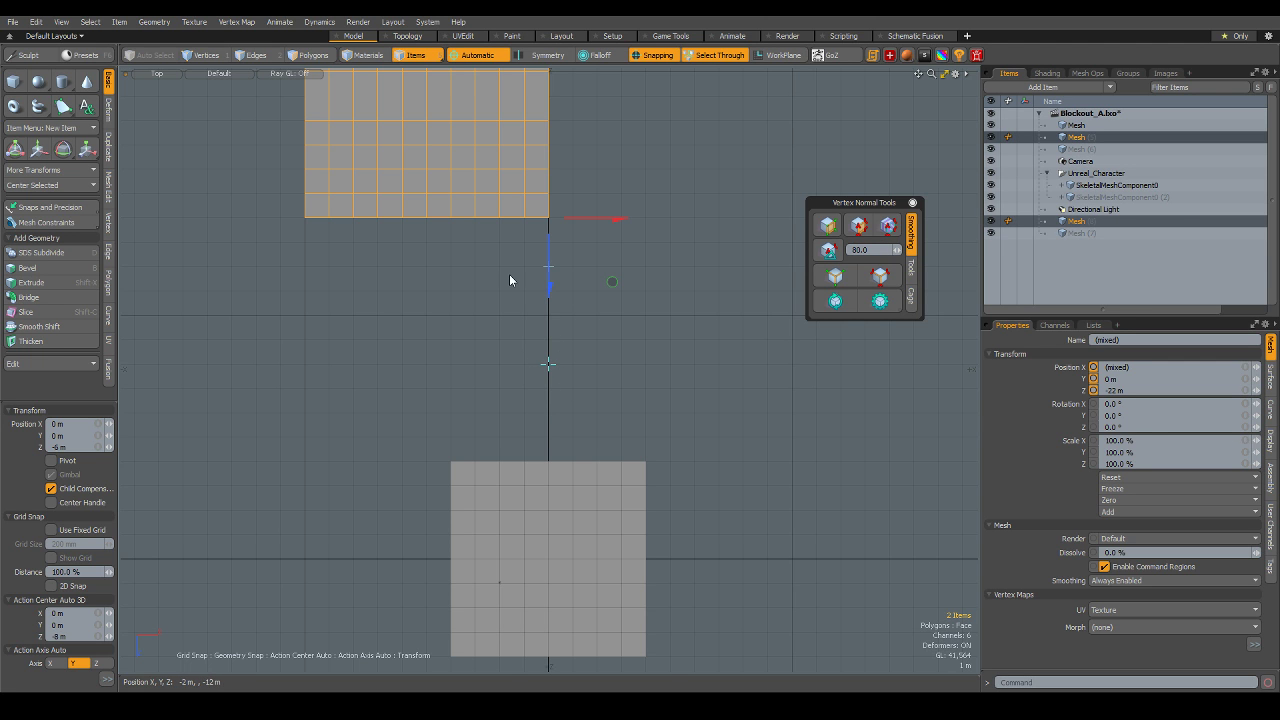
pyautogui.moveTo(549, 268); pyautogui.dragTo(553, 338)
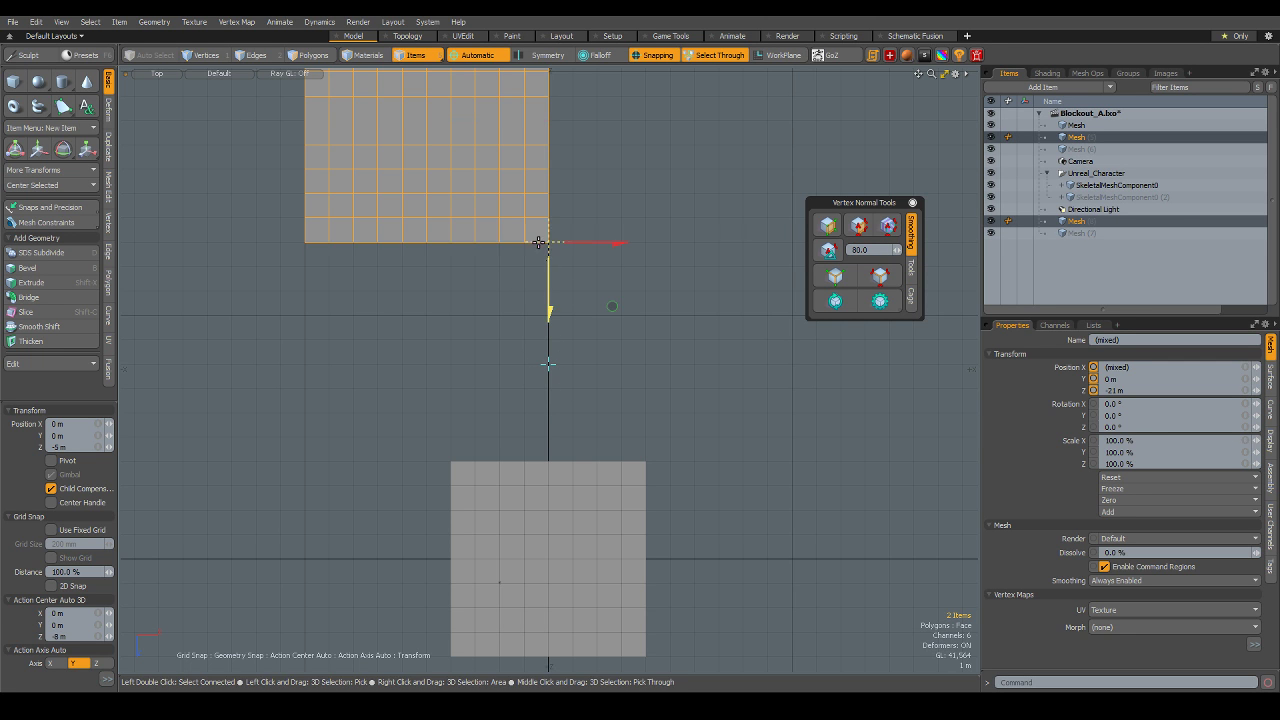
pyautogui.hotkey('ctrl', 'space')
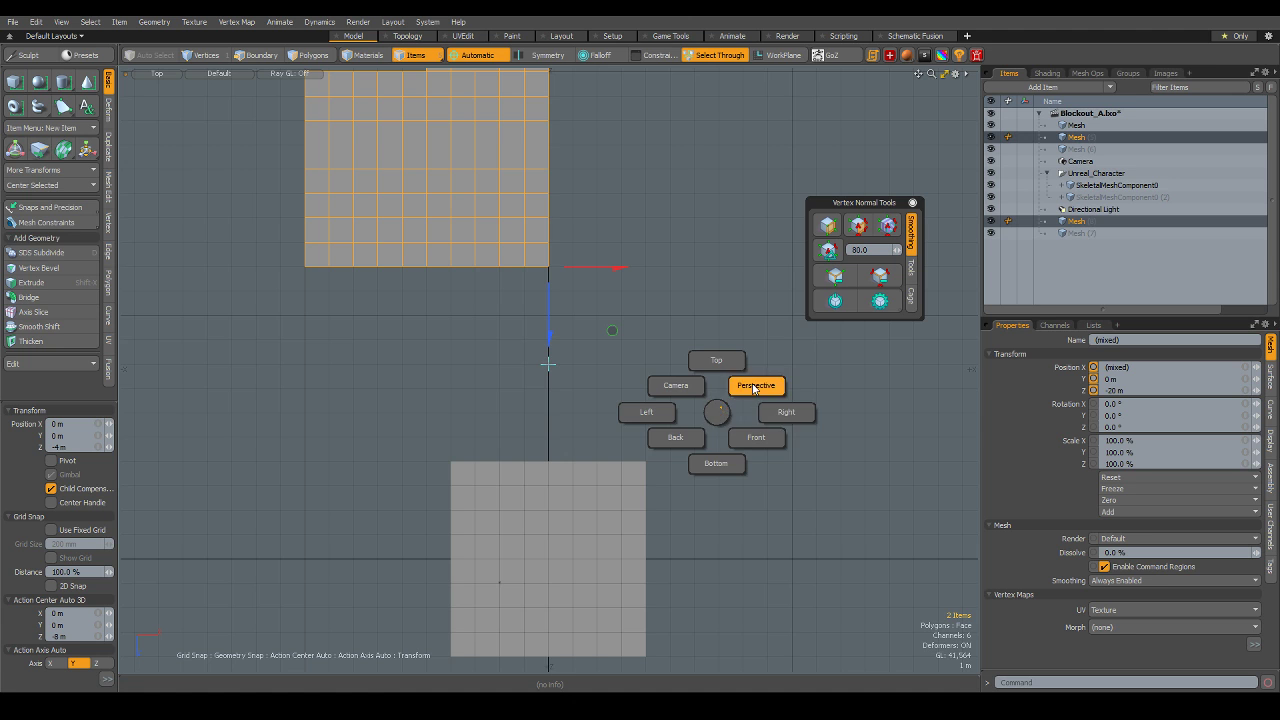
# - Return to Perspective view and select the square floor plane
pyautogui.click(757, 381)
pyautogui.moveTo(507, 455); pyautogui.dragTo(679, 392, button='middle')
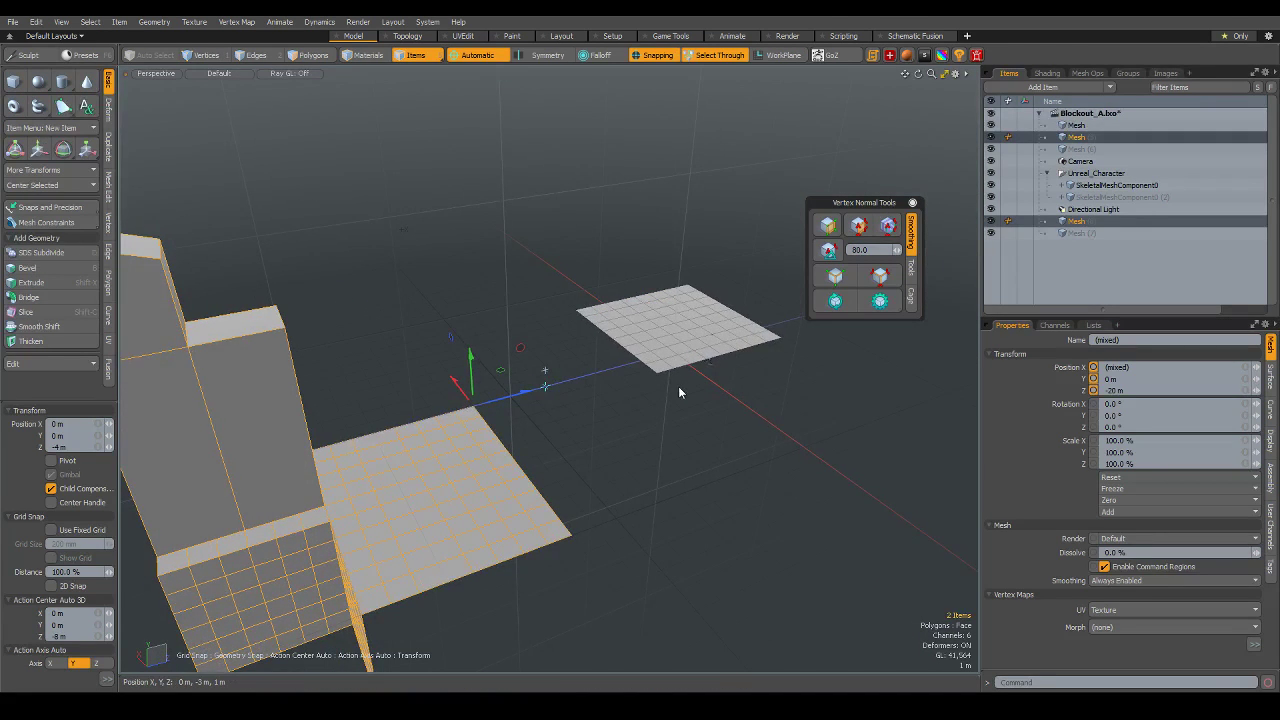
pyautogui.moveTo(670, 443); pyautogui.dragTo(657, 443, button='middle')
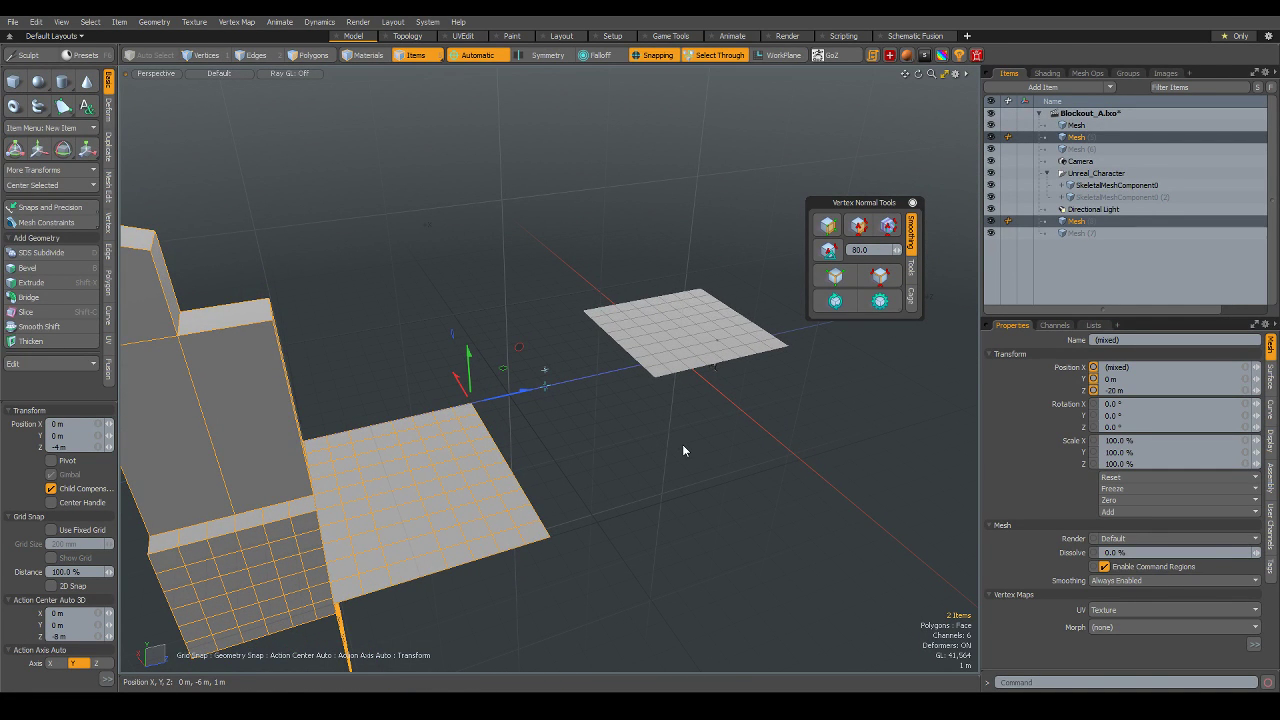
pyautogui.moveTo(579, 432)
pyautogui.mouseDown(button='middle')
pyautogui.moveTo(608, 321)
pyautogui.moveTo(618, 543)
pyautogui.mouseUp(button='middle')
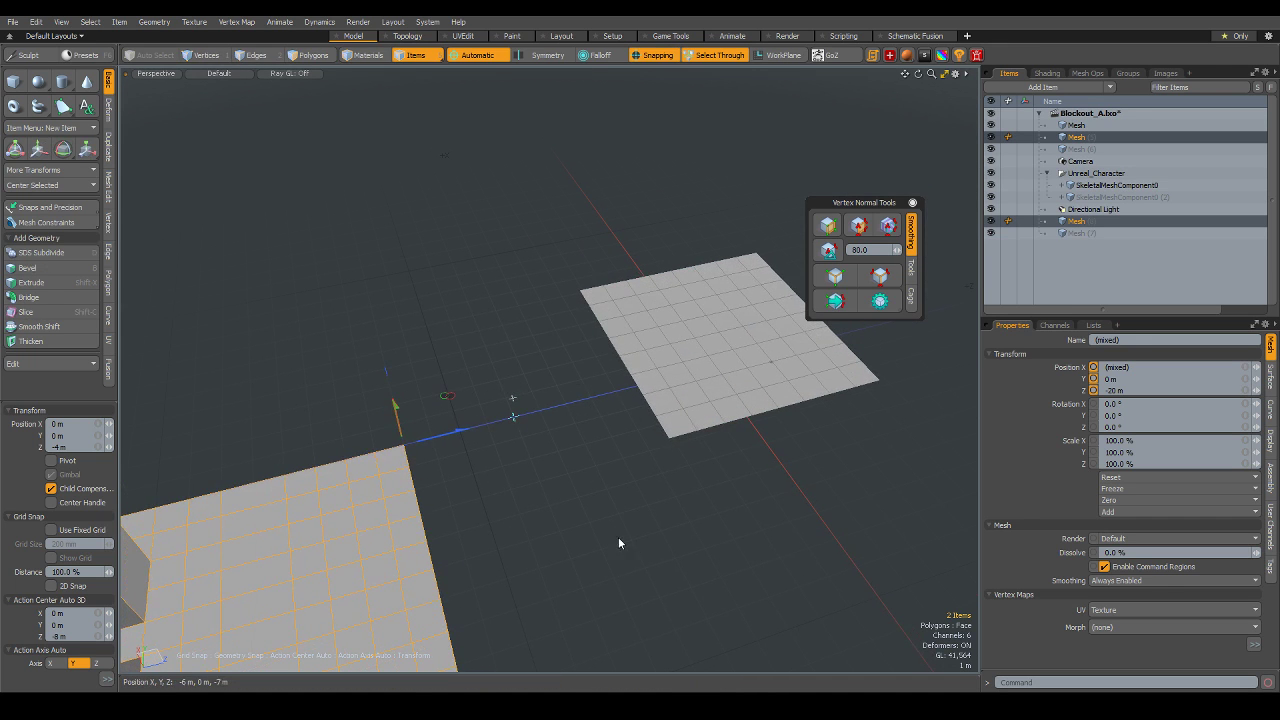
pyautogui.click(693, 390)
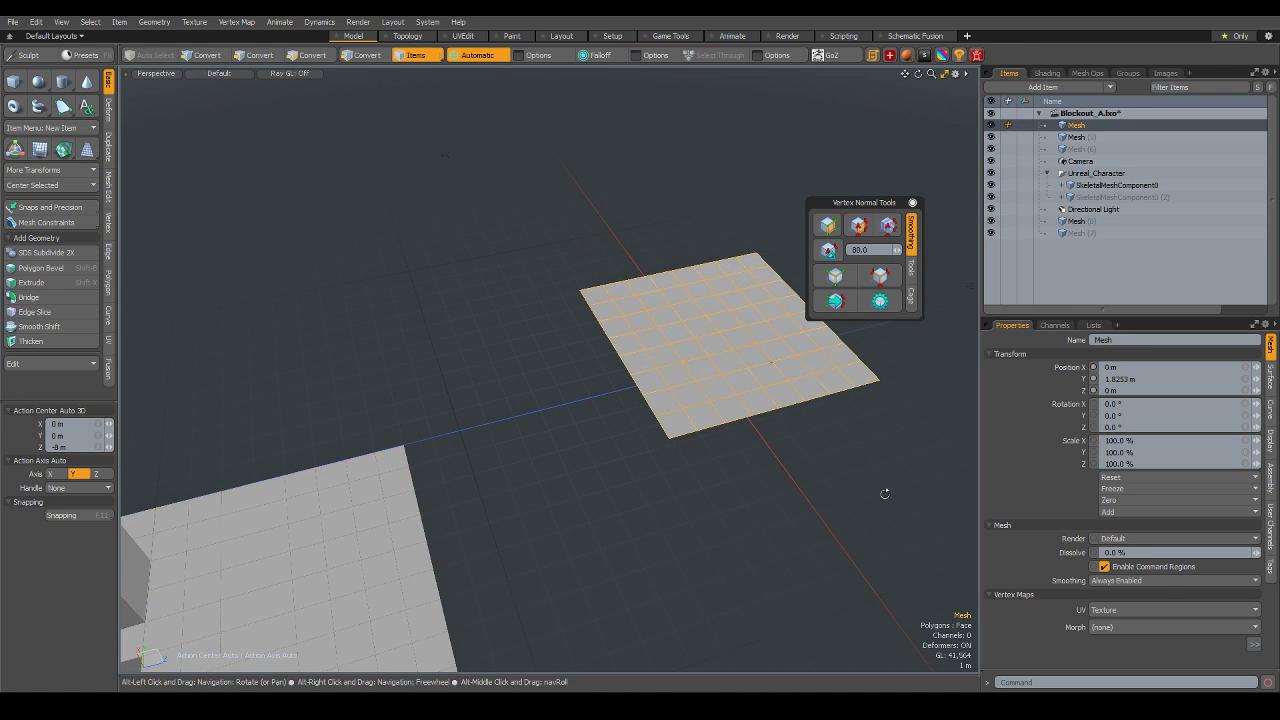
pyautogui.keyDown('alt'); pyautogui.moveTo(883, 491); pyautogui.dragTo(804, 606); pyautogui.keyUp('alt')
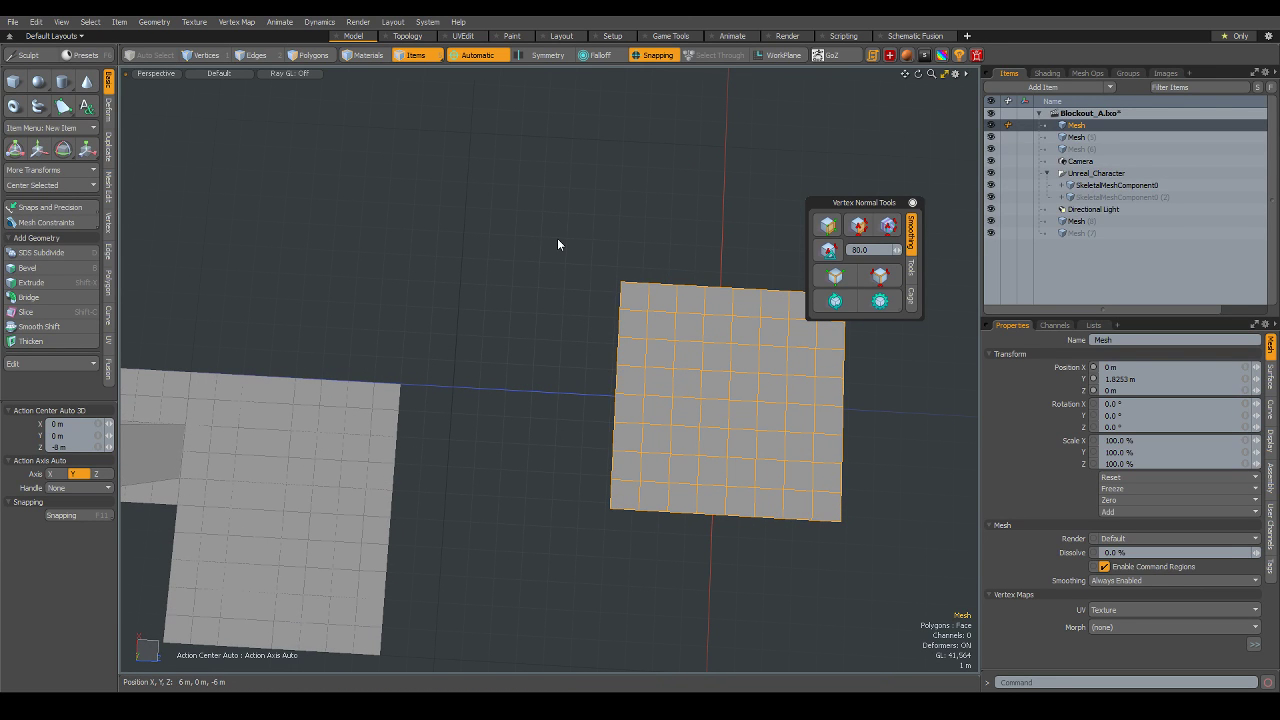
# - Delete the plane's top half and then its right half of polygons, leaving one quarter
pyautogui.press('3')
pyautogui.moveTo(555, 223); pyautogui.dragTo(828, 420, button='right')
pyautogui.moveTo(543, 491)
pyautogui.keyDown('alt'); pyautogui.mouseDown()
pyautogui.moveTo(457, 514)
pyautogui.moveTo(663, 514)
pyautogui.mouseUp(); pyautogui.keyUp('alt')
pyautogui.moveTo(488, 175); pyautogui.dragTo(714, 404, button='right')
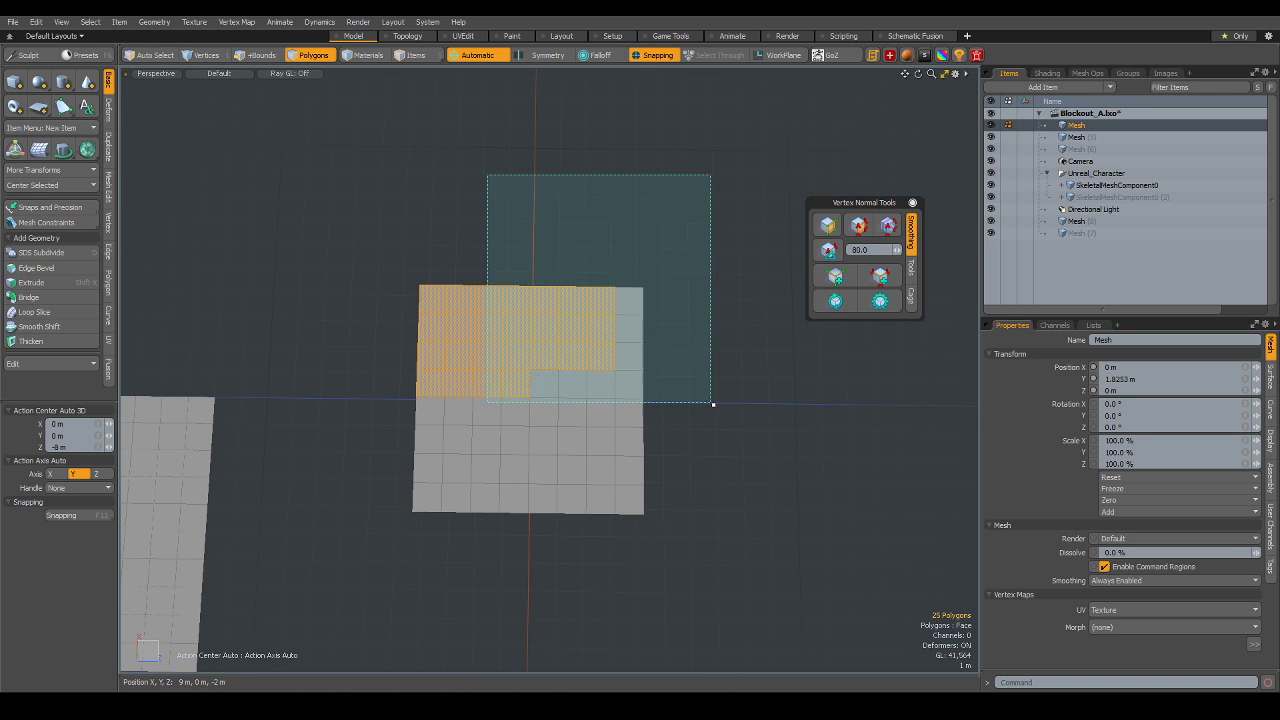
pyautogui.press('Delete')
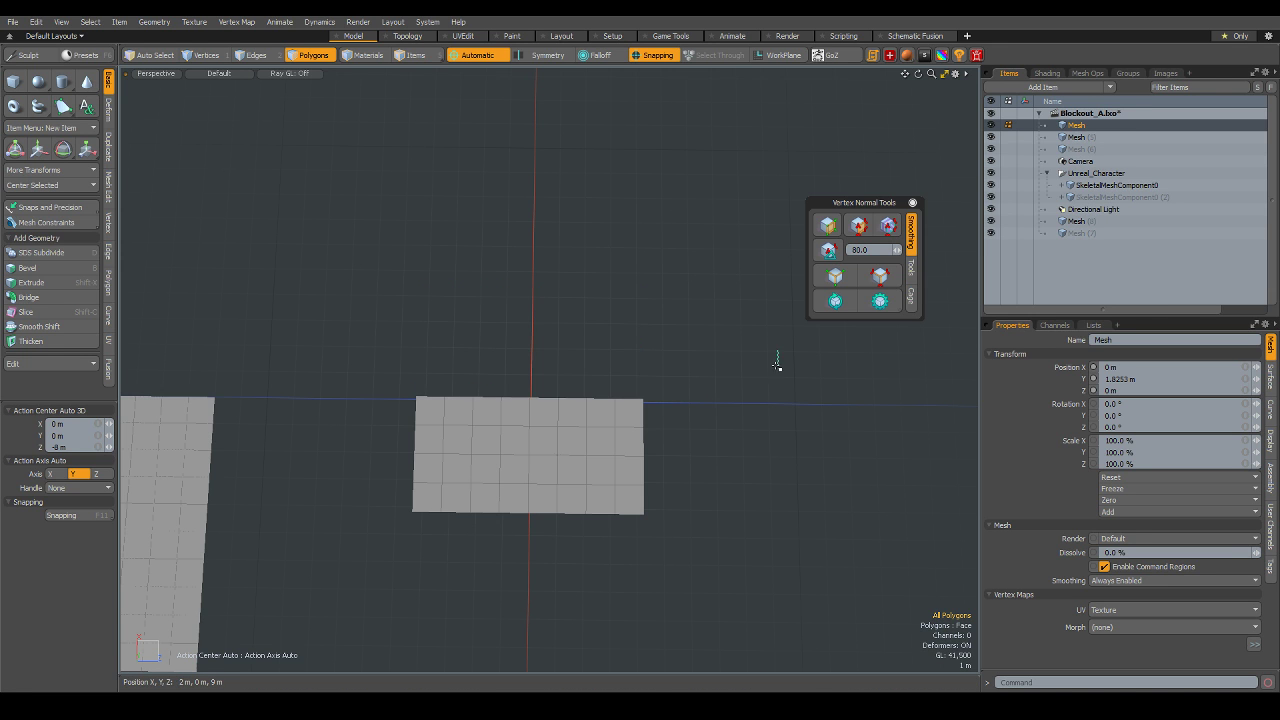
pyautogui.moveTo(778, 350); pyautogui.dragTo(522, 670, button='right')
pyautogui.press('Delete')
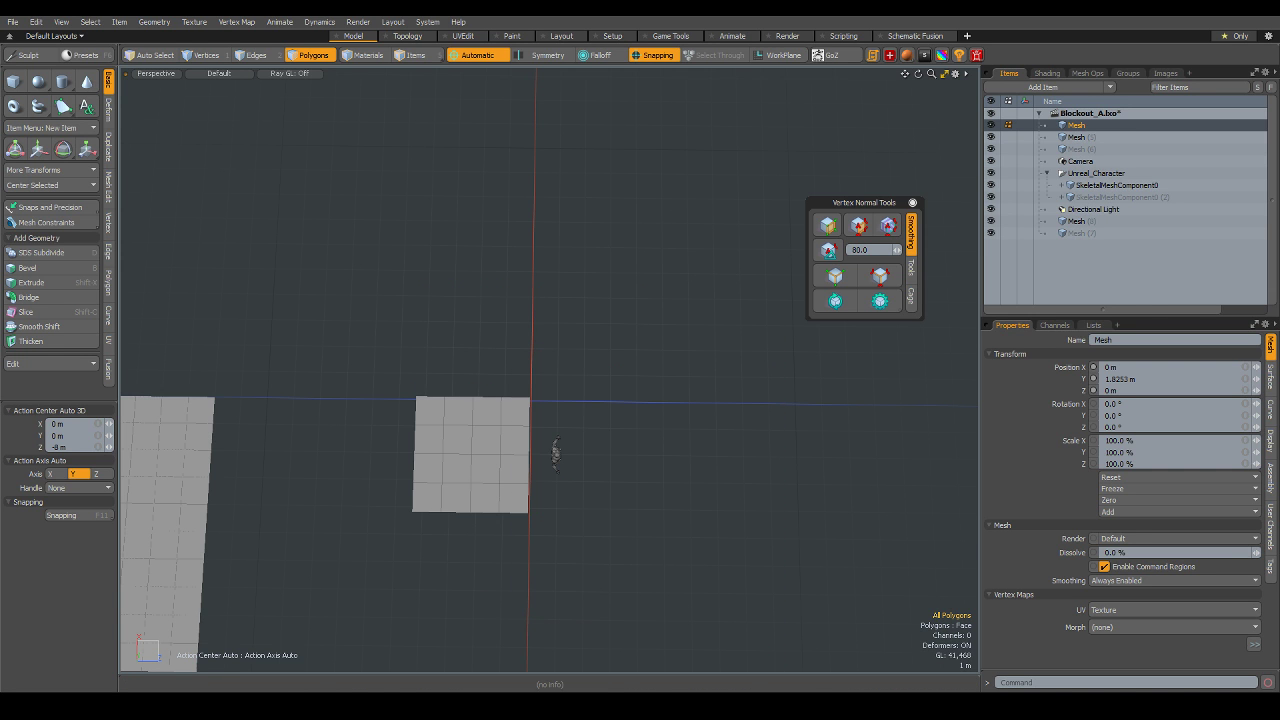
# - Return to Items mode and orbit to view the small platform against the large floor
pyautogui.moveTo(515, 500)
pyautogui.keyDown('alt'); pyautogui.mouseDown()
pyautogui.moveTo(529, 465)
pyautogui.moveTo(649, 449)
pyautogui.moveTo(671, 514)
pyautogui.moveTo(643, 523)
pyautogui.moveTo(597, 306)
pyautogui.mouseUp(); pyautogui.keyUp('alt')
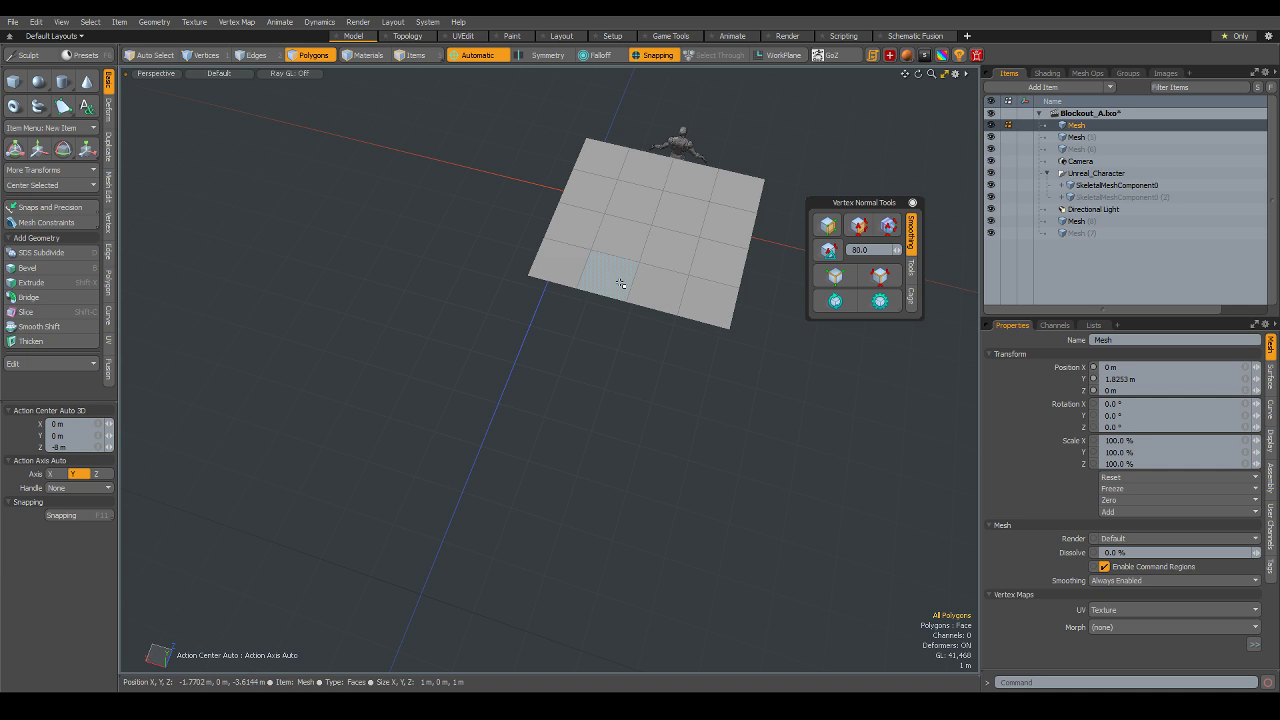
pyautogui.press('5')
pyautogui.moveTo(620, 473)
pyautogui.keyDown('alt'); pyautogui.mouseDown()
pyautogui.moveTo(546, 310)
pyautogui.moveTo(611, 374)
pyautogui.moveTo(526, 366)
pyautogui.moveTo(551, 255)
pyautogui.mouseUp(); pyautogui.keyUp('alt')
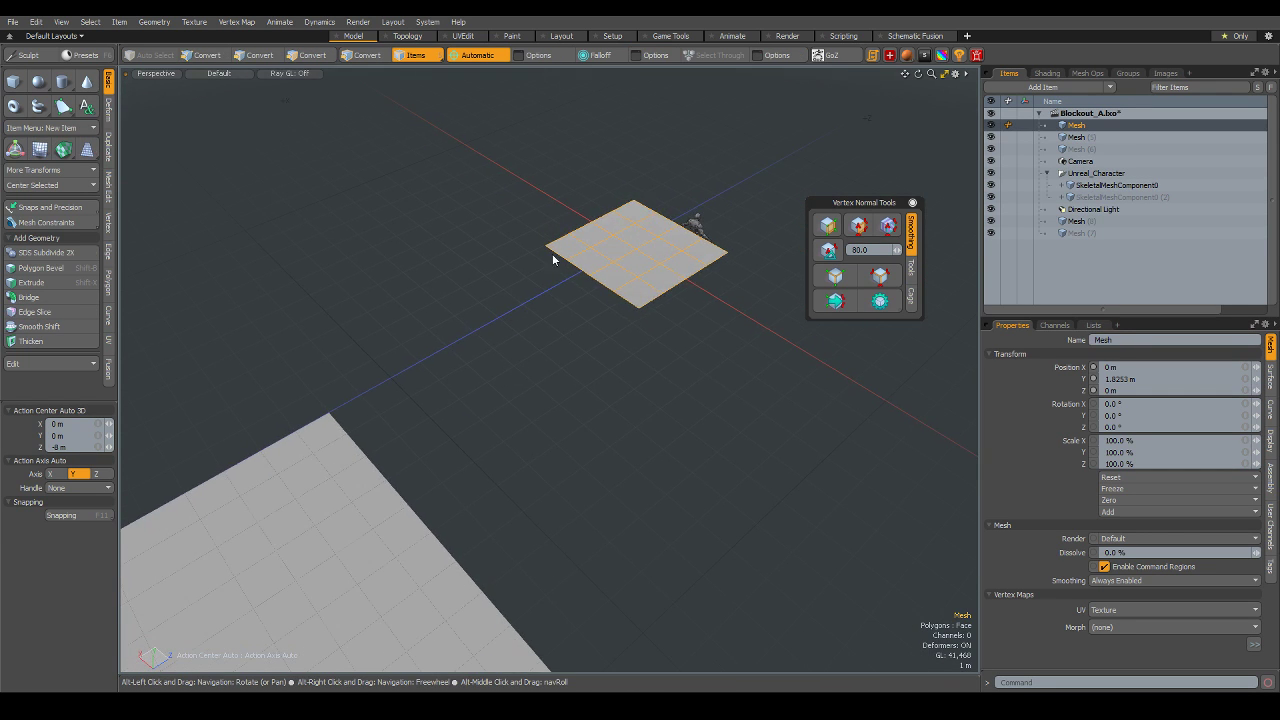
pyautogui.moveTo(600, 346)
pyautogui.keyDown('alt'); pyautogui.mouseDown()
pyautogui.moveTo(580, 314)
pyautogui.moveTo(601, 253)
pyautogui.mouseUp(); pyautogui.keyUp('alt')
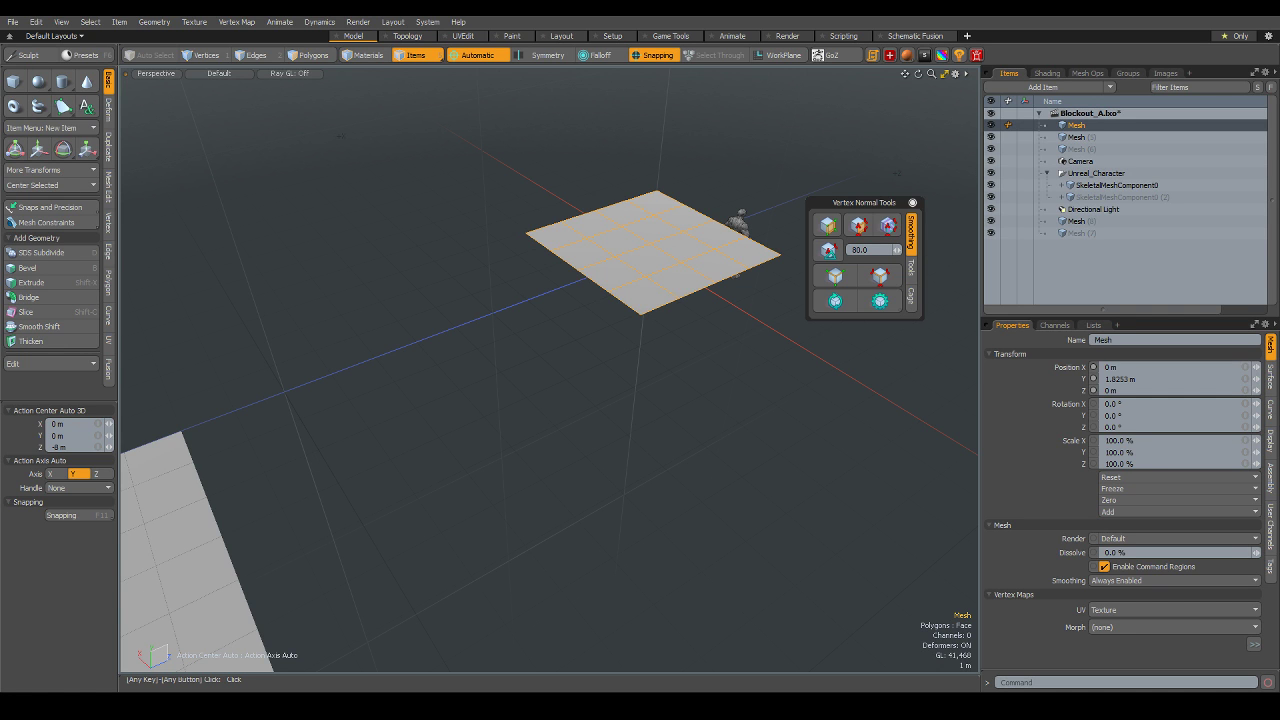
pyautogui.keyDown('alt'); pyautogui.moveTo(487, 286); pyautogui.dragTo(578, 332); pyautogui.keyUp('alt')
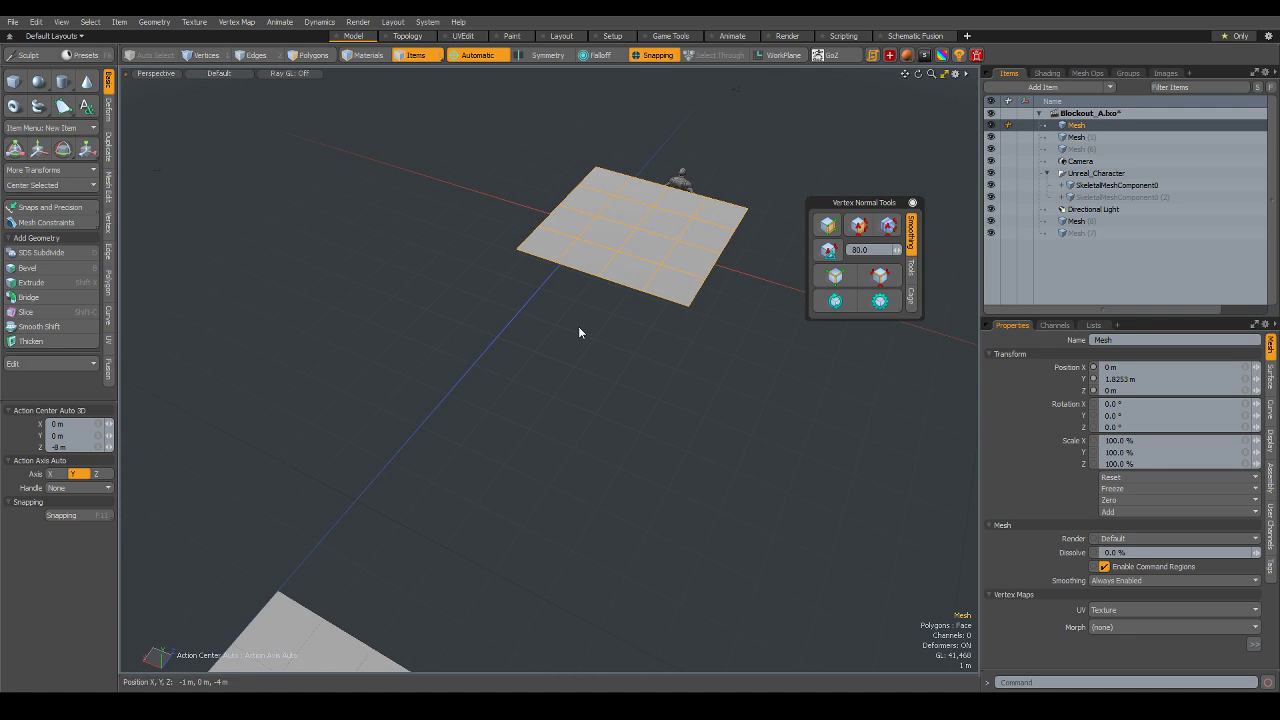
# - Extend the platform's near edge into a strip sloping down toward the large floor
pyautogui.press('2')
pyautogui.click(531, 271)
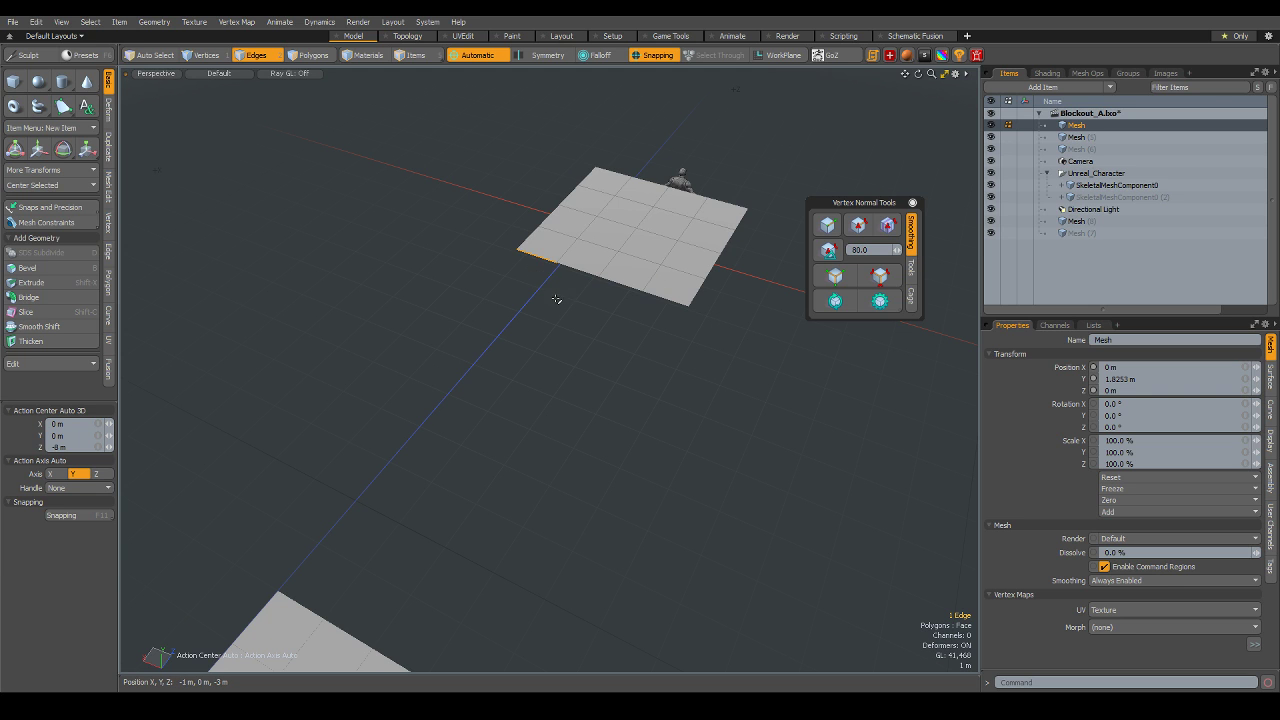
pyautogui.hotkey('shift', 'x')
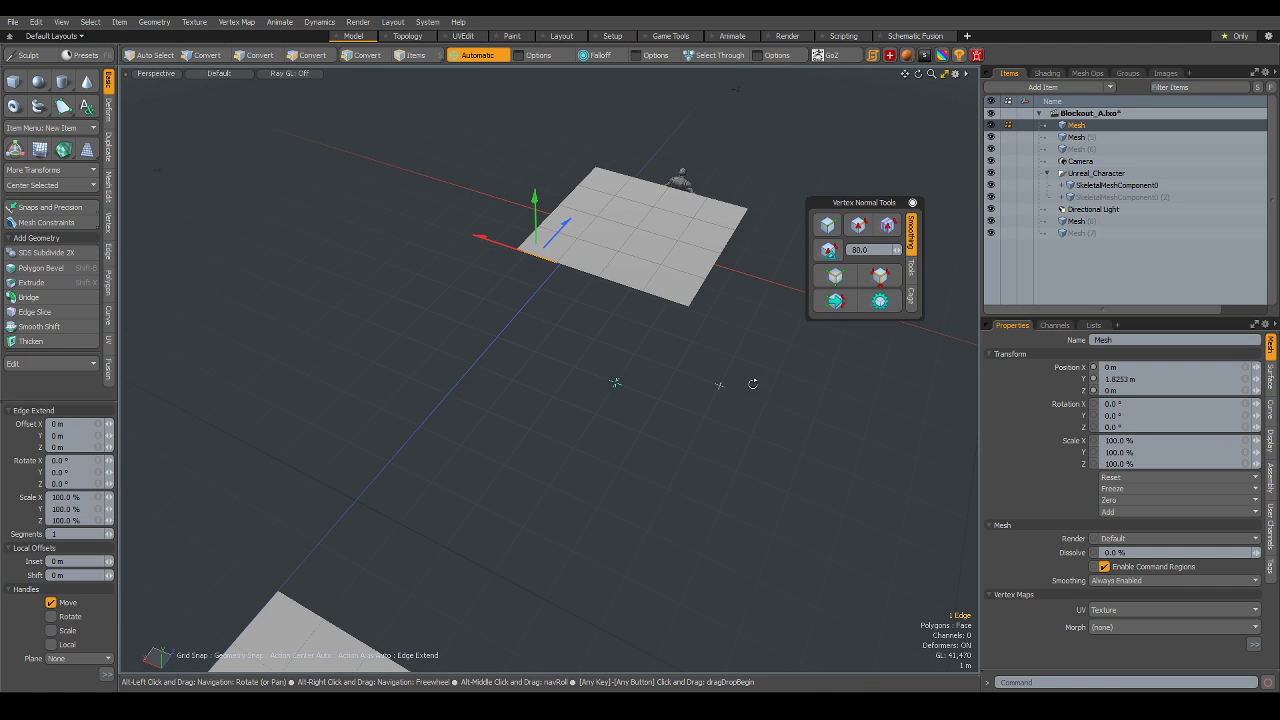
pyautogui.keyDown('alt'); pyautogui.moveTo(612, 372); pyautogui.dragTo(531, 368); pyautogui.keyUp('alt')
pyautogui.moveTo(603, 247)
pyautogui.mouseDown()
pyautogui.moveTo(310, 200)
pyautogui.moveTo(244, 265)
pyautogui.moveTo(278, 408)
pyautogui.moveTo(374, 465)
pyautogui.mouseUp()
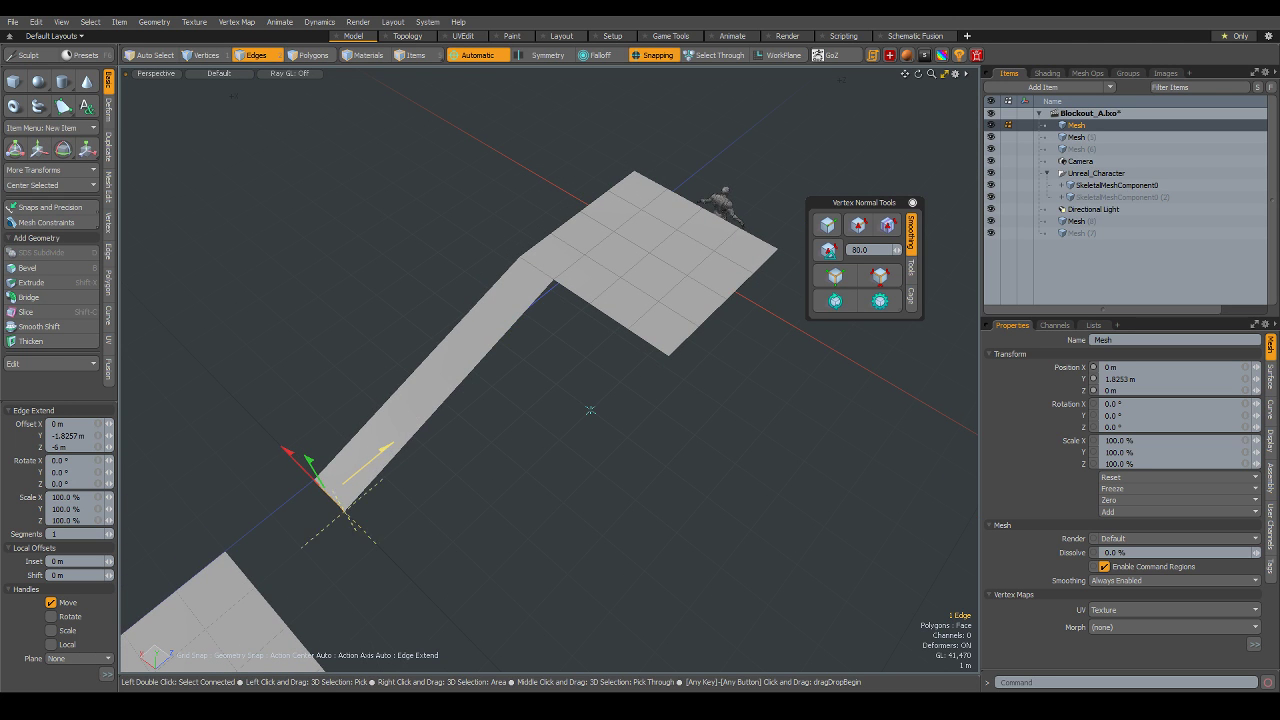
pyautogui.moveTo(590, 410)
pyautogui.keyDown('alt'); pyautogui.mouseDown()
pyautogui.moveTo(534, 464)
pyautogui.moveTo(586, 471)
pyautogui.moveTo(528, 486)
pyautogui.moveTo(486, 471)
pyautogui.moveTo(523, 400)
pyautogui.moveTo(494, 417)
pyautogui.moveTo(506, 443)
pyautogui.moveTo(474, 391)
pyautogui.mouseUp(); pyautogui.keyUp('alt')
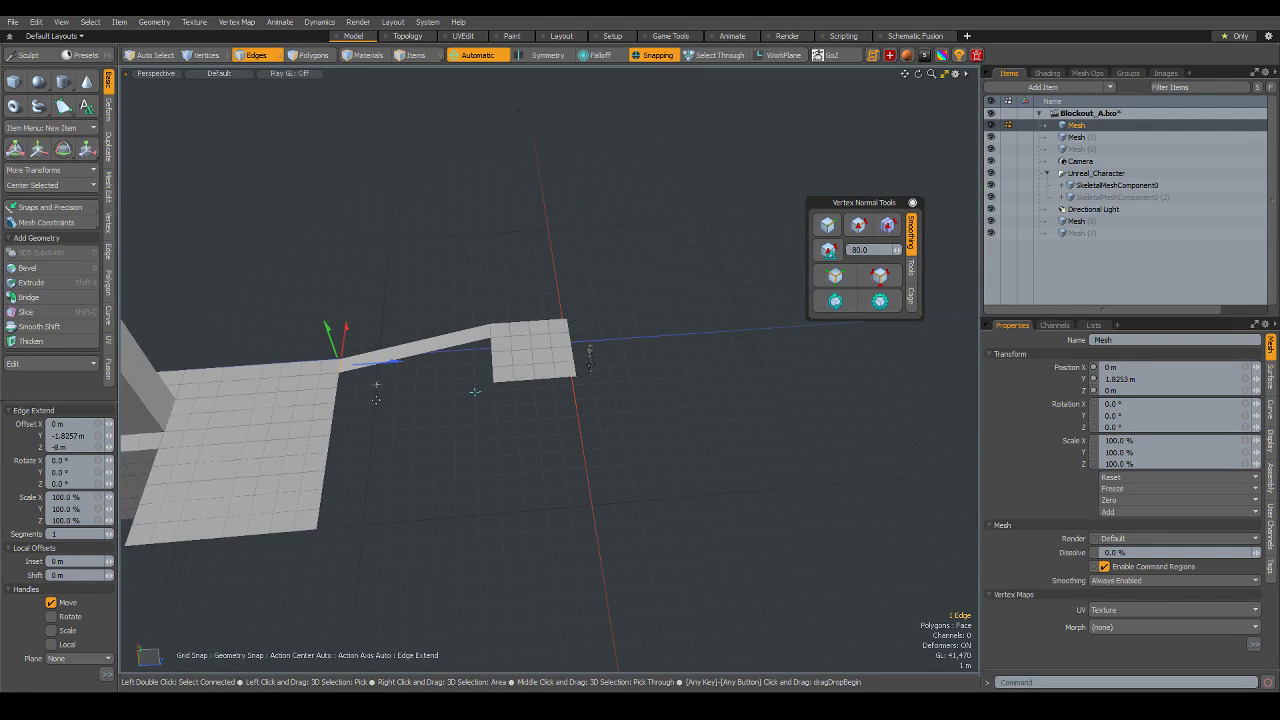
pyautogui.scroll(3, 340, 357)
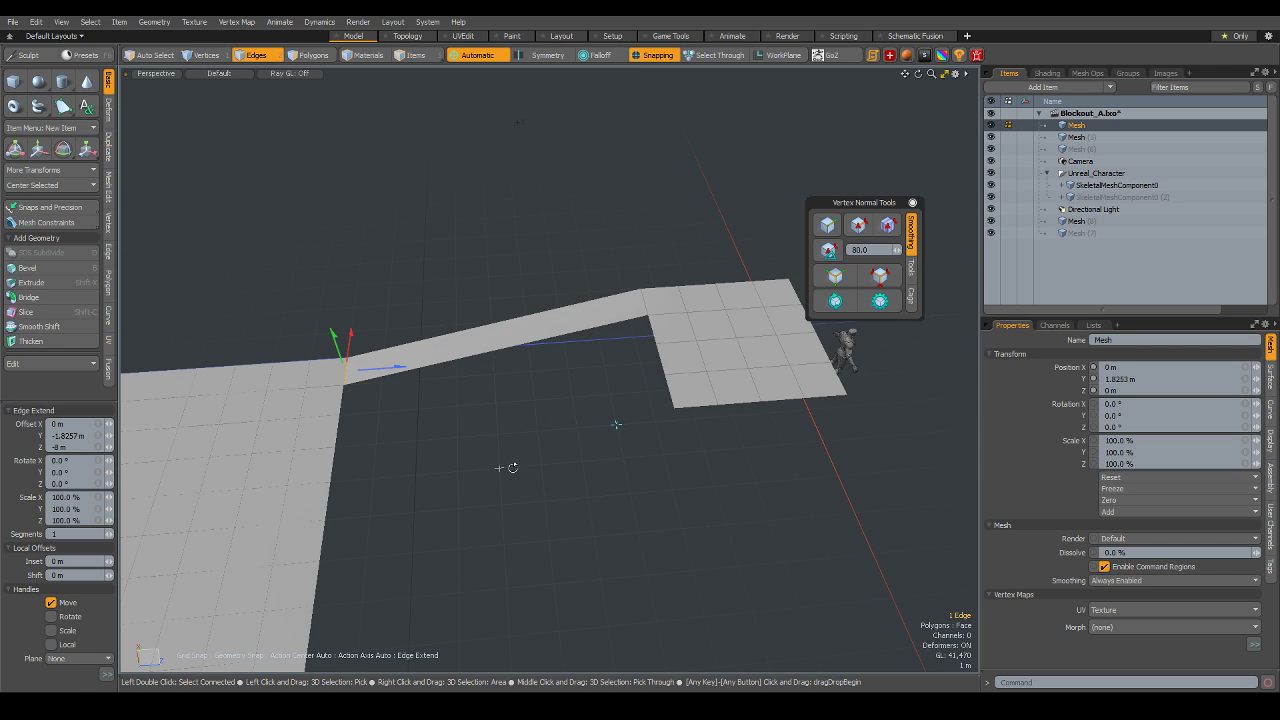
pyautogui.moveTo(512, 467)
pyautogui.keyDown('alt'); pyautogui.mouseDown()
pyautogui.moveTo(517, 386)
pyautogui.moveTo(529, 404)
pyautogui.moveTo(628, 408)
pyautogui.mouseUp(); pyautogui.keyUp('alt')
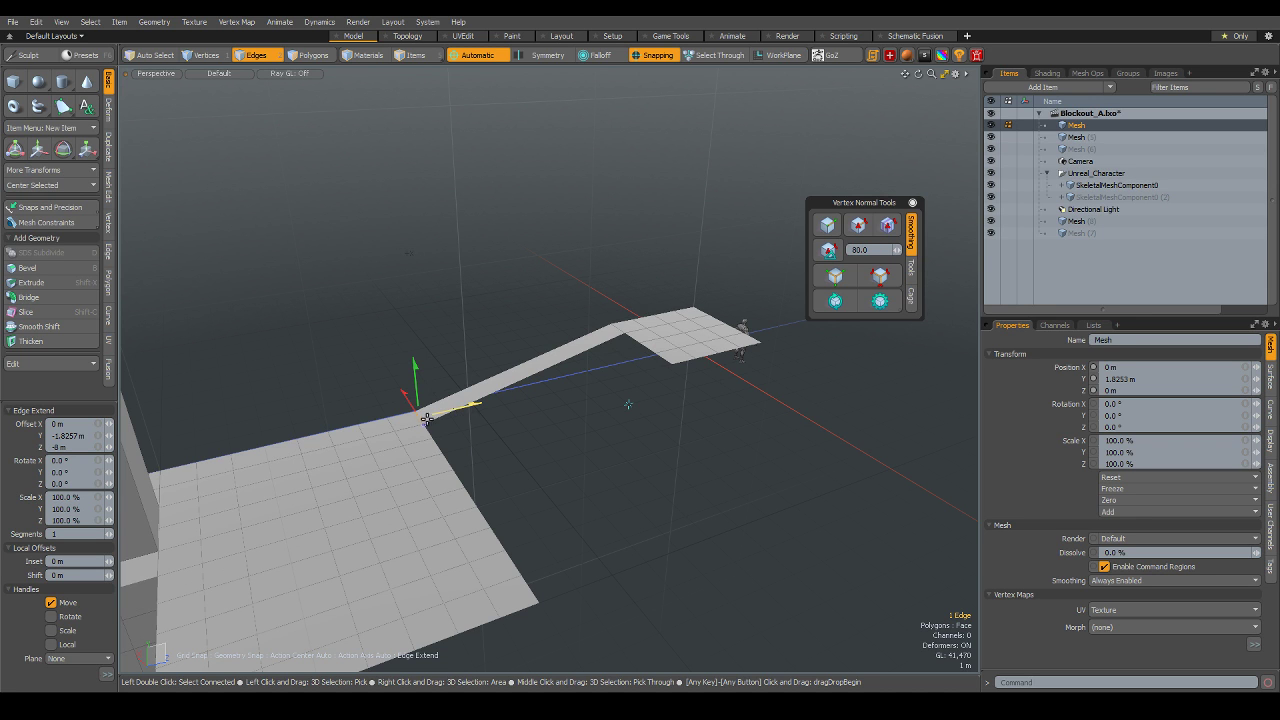
# - Align the ramp's end with the large floor's edge, dropping about 1.83 m over 6 m
pyautogui.moveTo(427, 419); pyautogui.dragTo(476, 417)
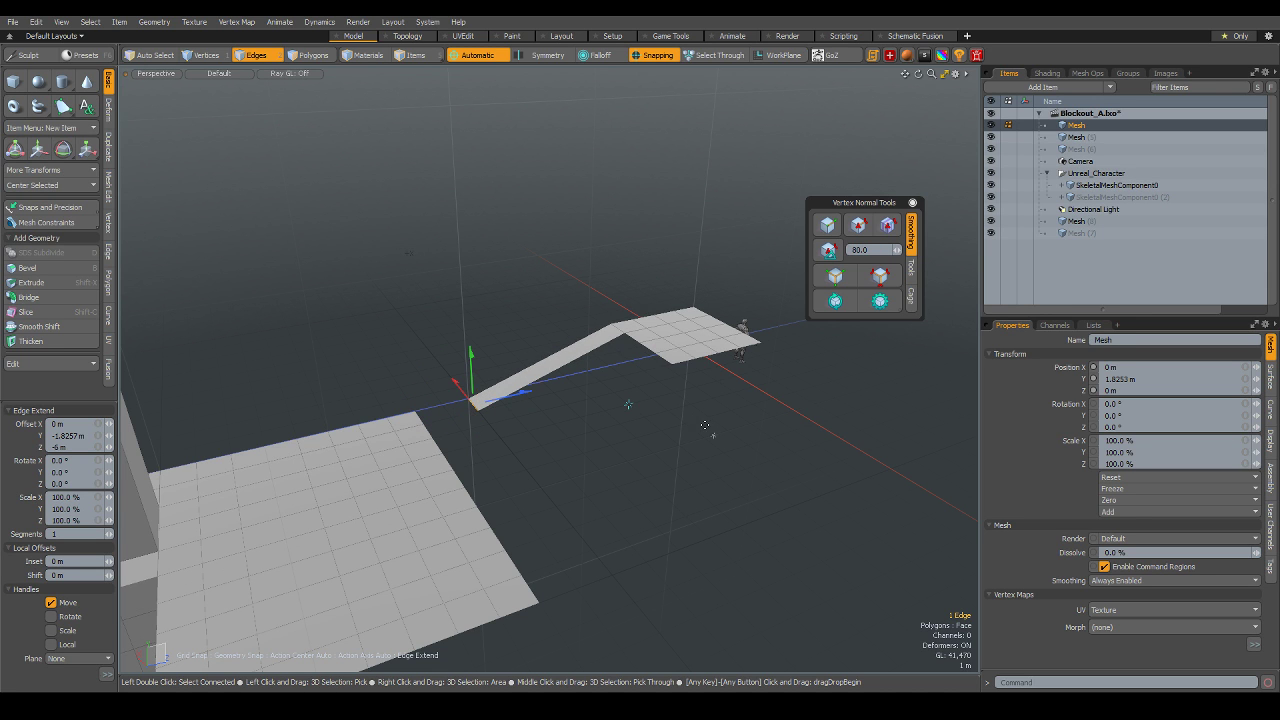
pyautogui.keyDown('alt'); pyautogui.moveTo(628, 404); pyautogui.dragTo(621, 409); pyautogui.keyUp('alt')
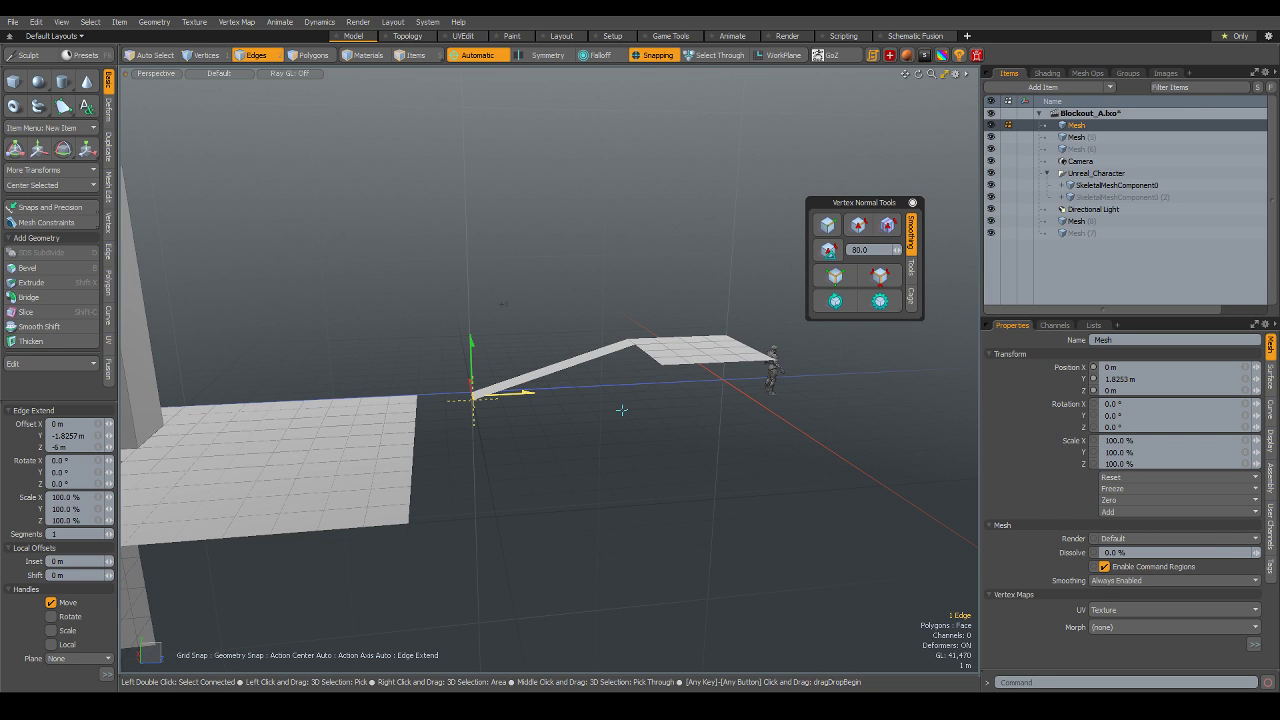
pyautogui.moveTo(621, 409)
pyautogui.keyDown('alt'); pyautogui.mouseDown()
pyautogui.moveTo(586, 443)
pyautogui.moveTo(609, 457)
pyautogui.moveTo(580, 416)
pyautogui.mouseUp(); pyautogui.keyUp('alt')
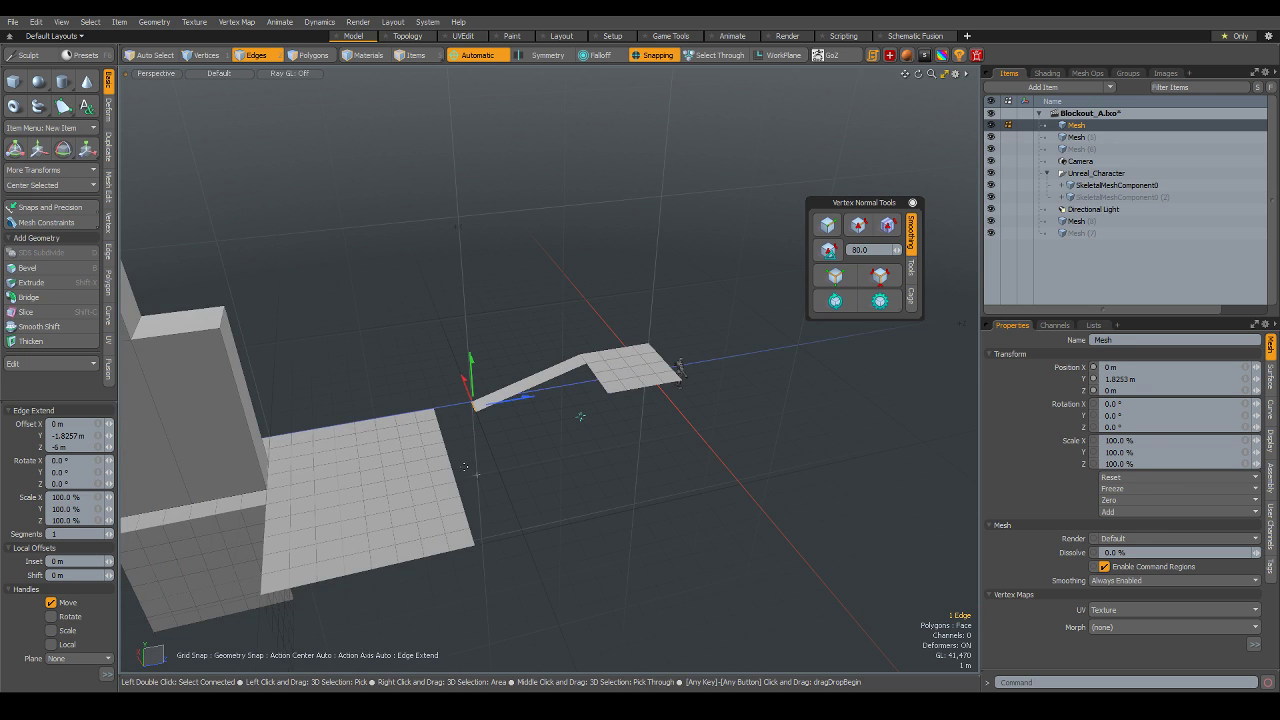
pyautogui.press('5')
pyautogui.click(399, 493)
# - Select both gridded floor meshes and slide them 2 m along Z so they meet the ramp
pyautogui.keyDown('shift'); pyautogui.click(207, 434); pyautogui.keyUp('shift')
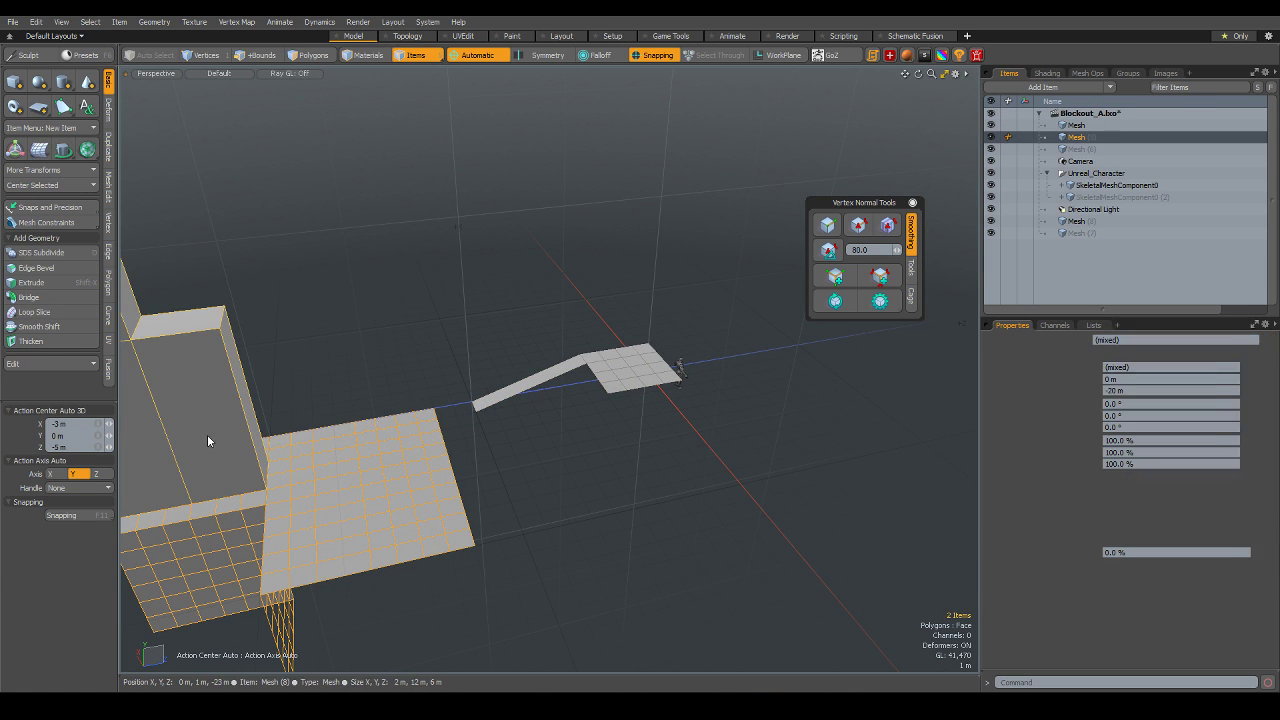
pyautogui.keyDown('alt'); pyautogui.moveTo(207, 434); pyautogui.dragTo(383, 488); pyautogui.keyUp('alt')
pyautogui.press('w')
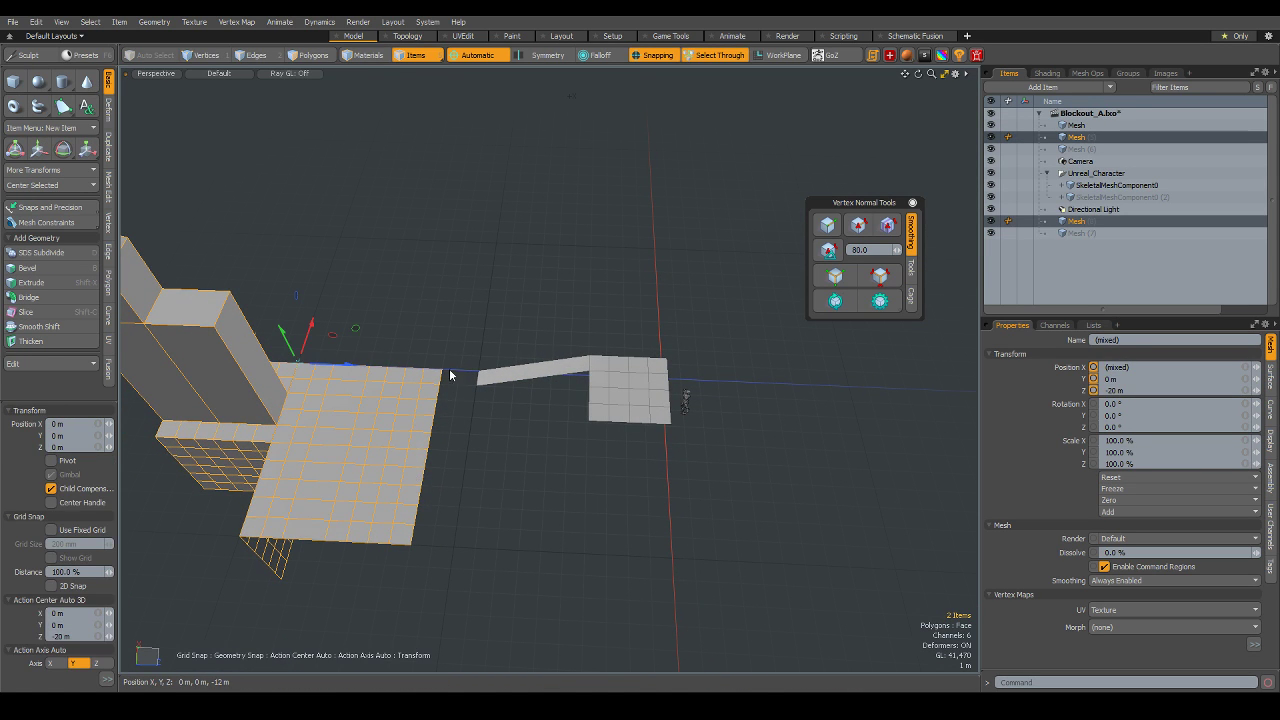
pyautogui.click(443, 370)
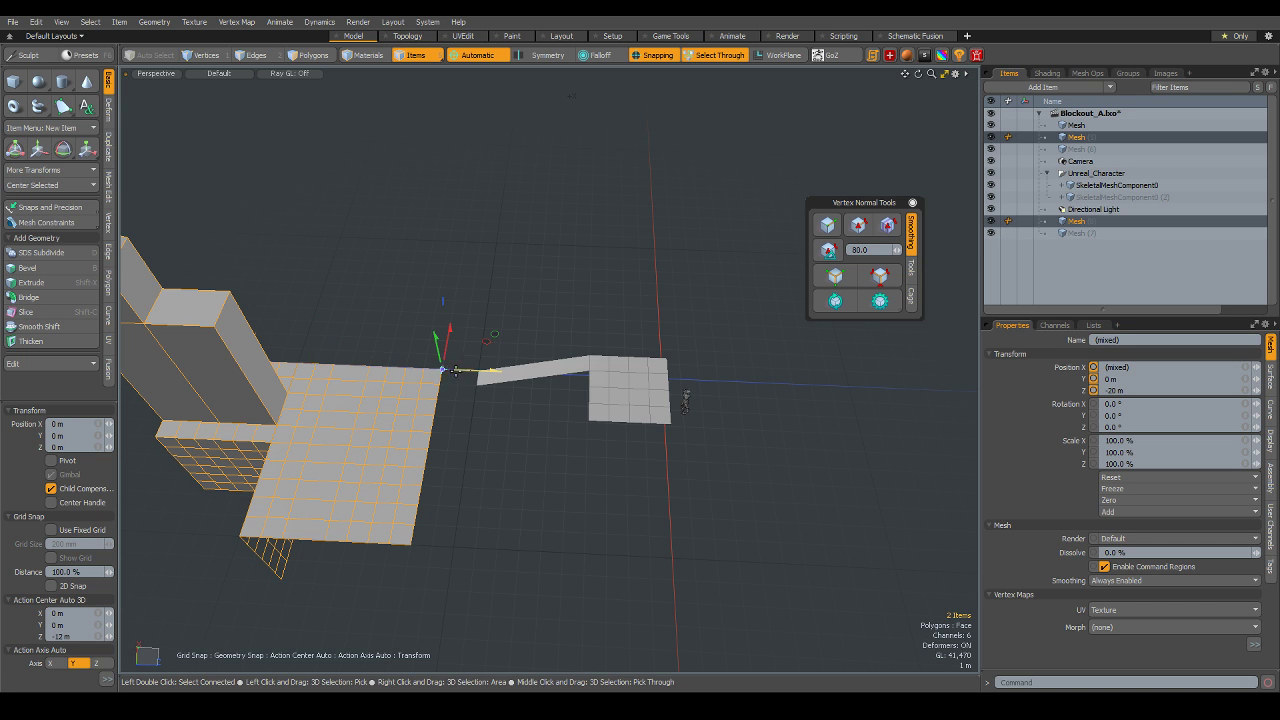
pyautogui.moveTo(455, 370)
pyautogui.mouseDown()
pyautogui.moveTo(472, 372)
pyautogui.moveTo(566, 497)
pyautogui.mouseUp()
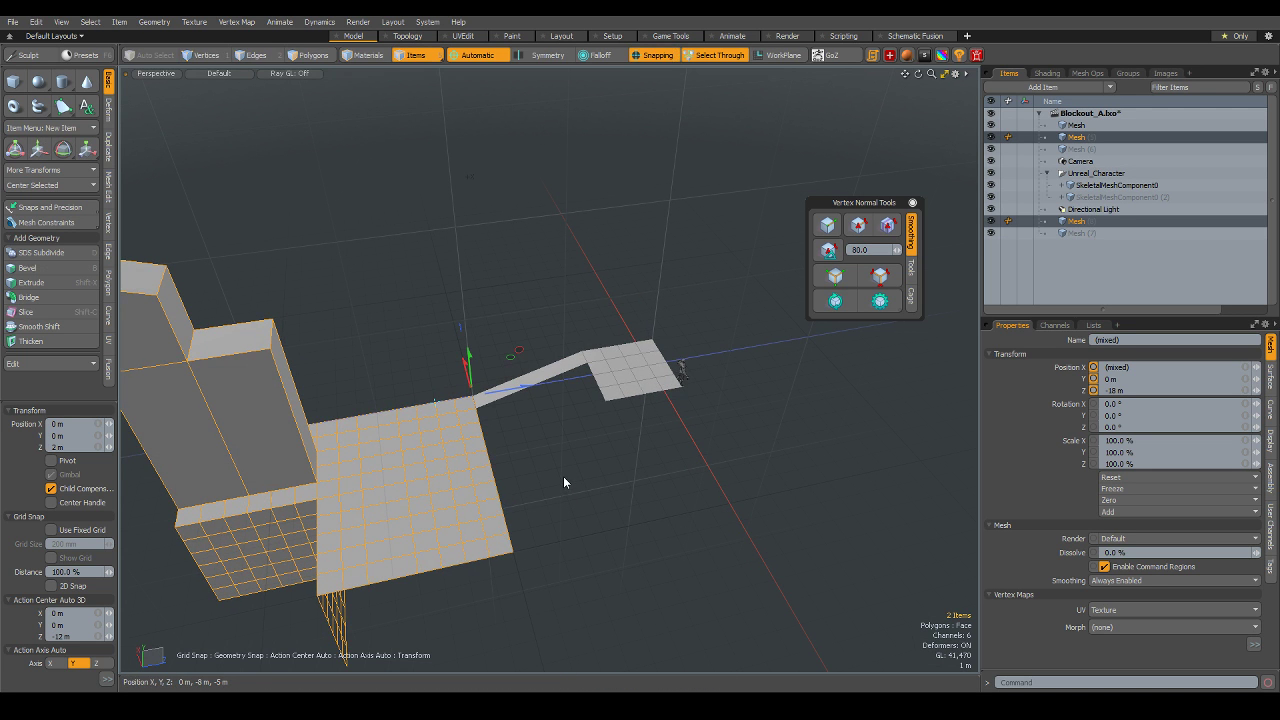
pyautogui.press('space')
pyautogui.click(599, 534)
# - Orbit around the blockout to check the floors now connect to the ramp and platform
pyautogui.keyDown('alt'); pyautogui.moveTo(531, 566); pyautogui.dragTo(563, 508); pyautogui.keyUp('alt')
pyautogui.scroll(-5, 548, 318)
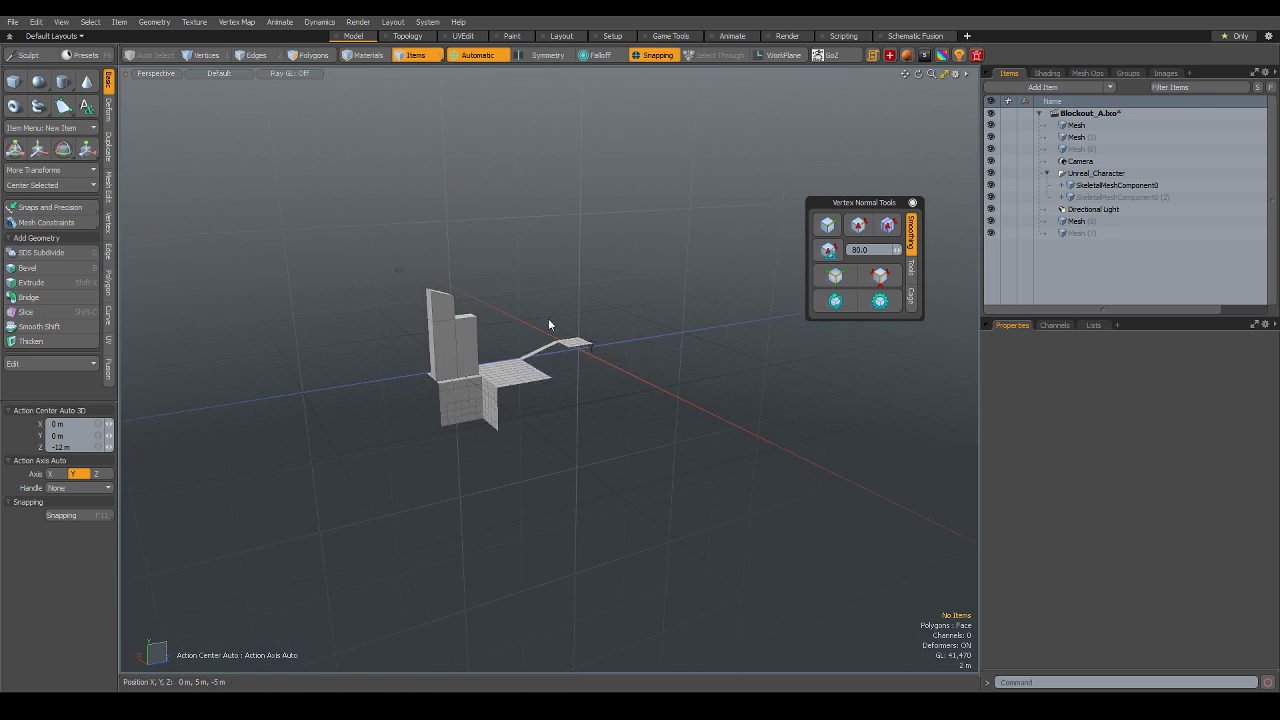
pyautogui.scroll(5, 548, 318)
pyautogui.moveTo(553, 370)
pyautogui.keyDown('alt'); pyautogui.mouseDown()
pyautogui.moveTo(697, 406)
pyautogui.moveTo(502, 348)
pyautogui.moveTo(634, 286)
pyautogui.mouseUp(); pyautogui.keyUp('alt')
pyautogui.scroll(4, 490, 350)
pyautogui.moveTo(743, 309)
pyautogui.keyDown('alt'); pyautogui.mouseDown()
pyautogui.moveTo(797, 352)
pyautogui.moveTo(656, 422)
pyautogui.moveTo(686, 469)
pyautogui.mouseUp(); pyautogui.keyUp('alt')
pyautogui.scroll(-5, 680, 410)
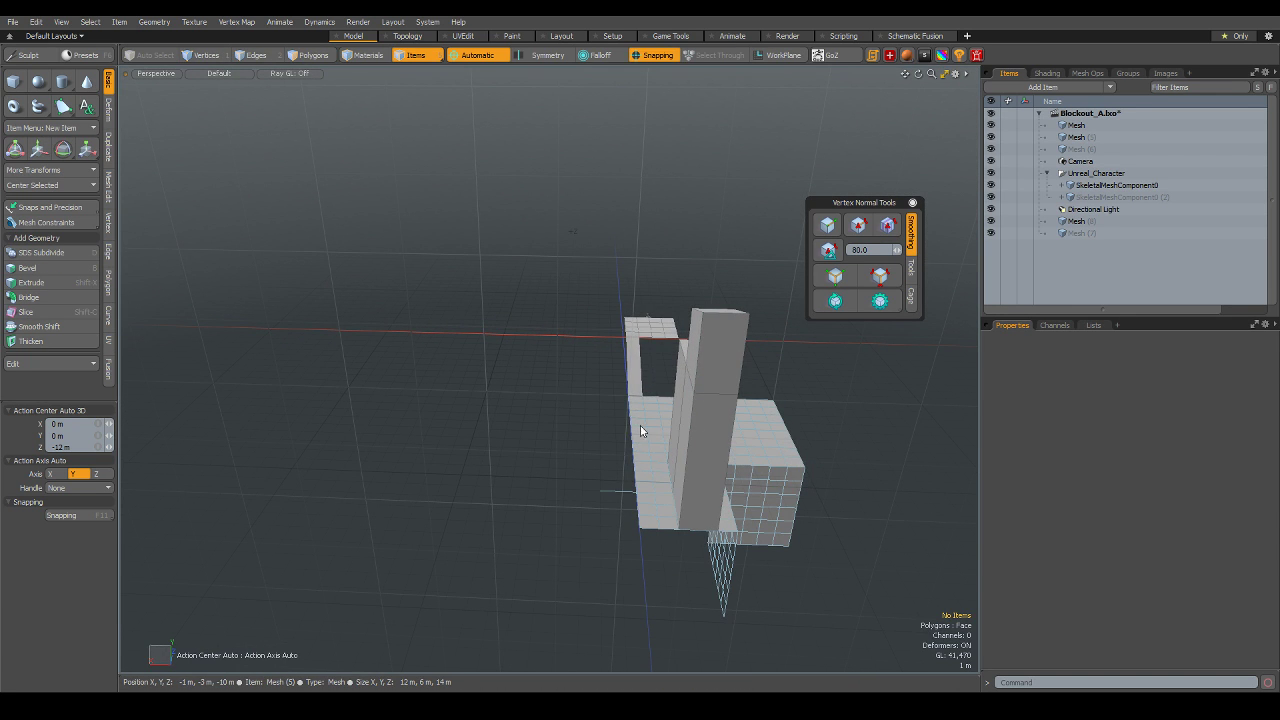
pyautogui.moveTo(640, 430)
pyautogui.keyDown('alt'); pyautogui.mouseDown()
pyautogui.moveTo(683, 440)
pyautogui.moveTo(668, 432)
pyautogui.moveTo(673, 518)
pyautogui.mouseUp(); pyautogui.keyUp('alt')
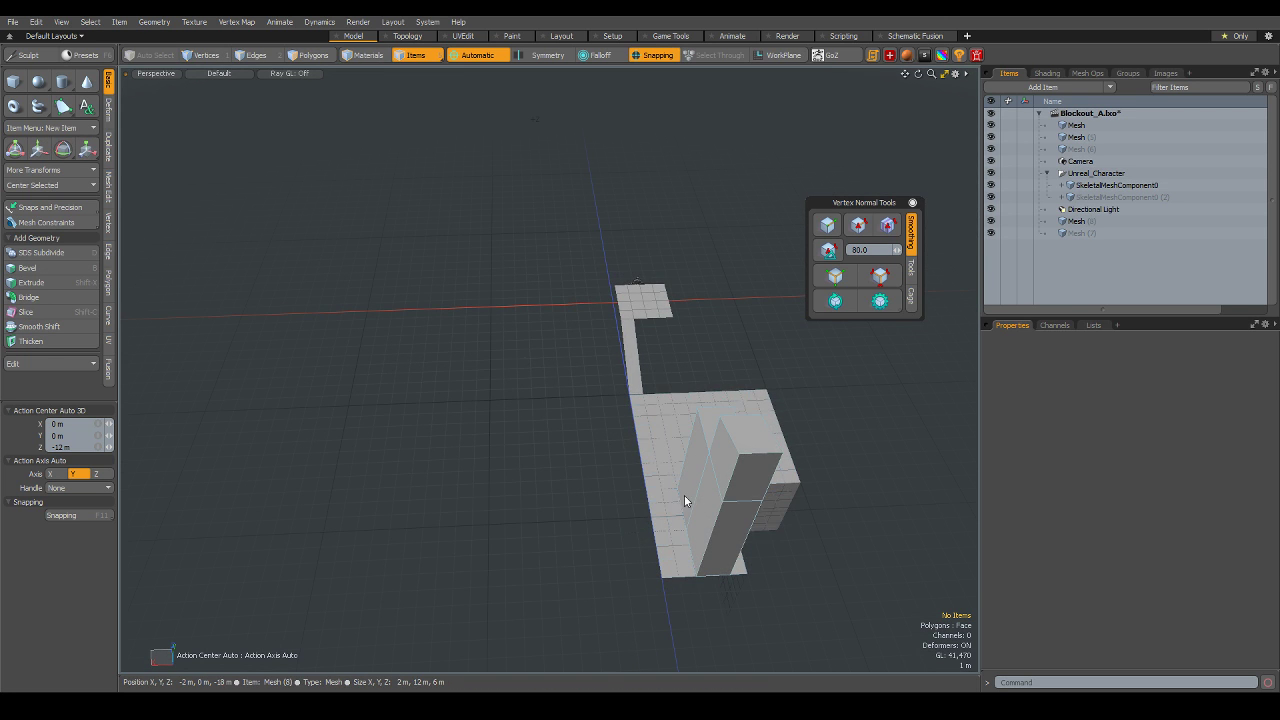
# - Move the large floor block Mesh (5) and the tall box together to X -1 m
pyautogui.click(664, 499)
pyautogui.keyDown('shift'); pyautogui.click(698, 502); pyautogui.keyUp('shift')
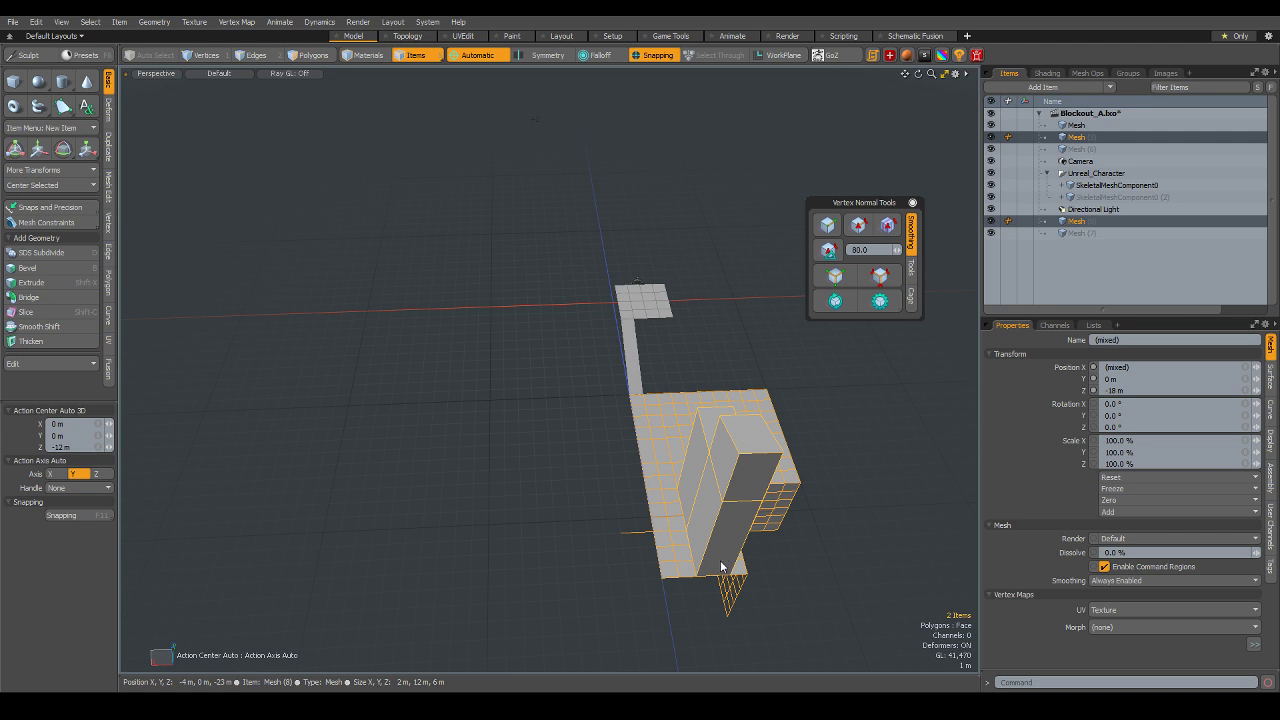
pyautogui.press('y')
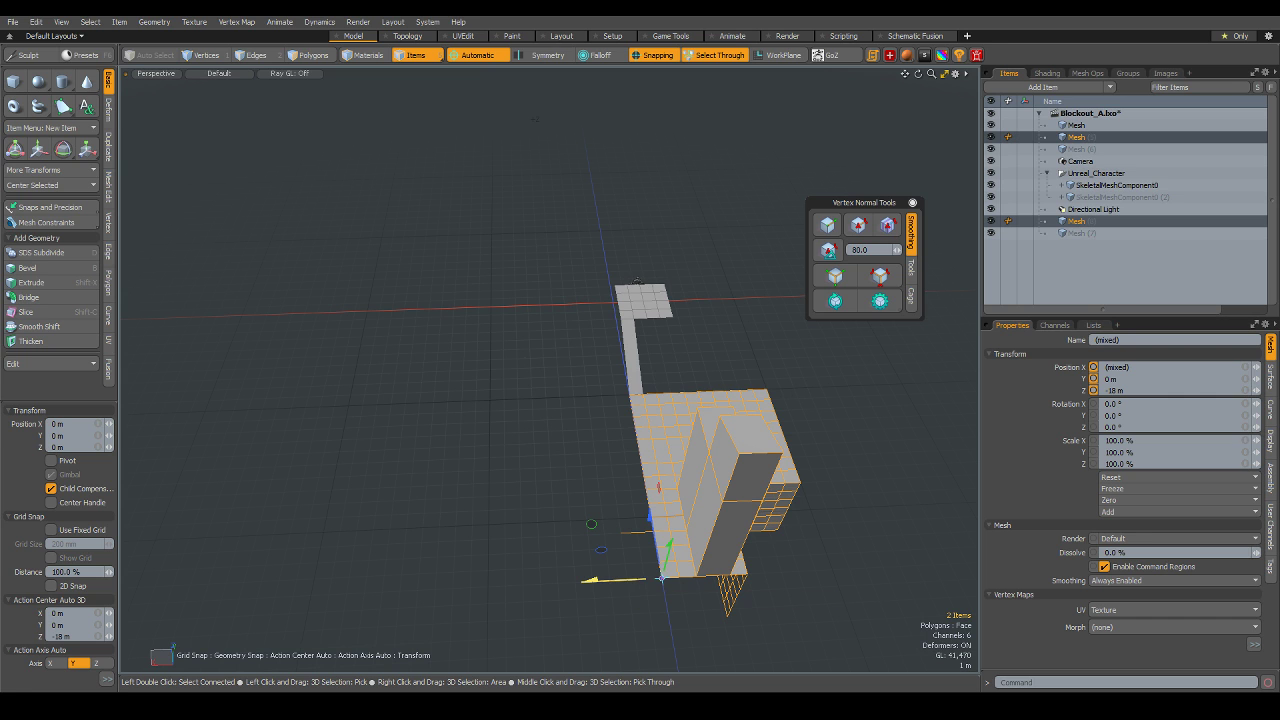
pyautogui.moveTo(662, 578); pyautogui.dragTo(671, 582)
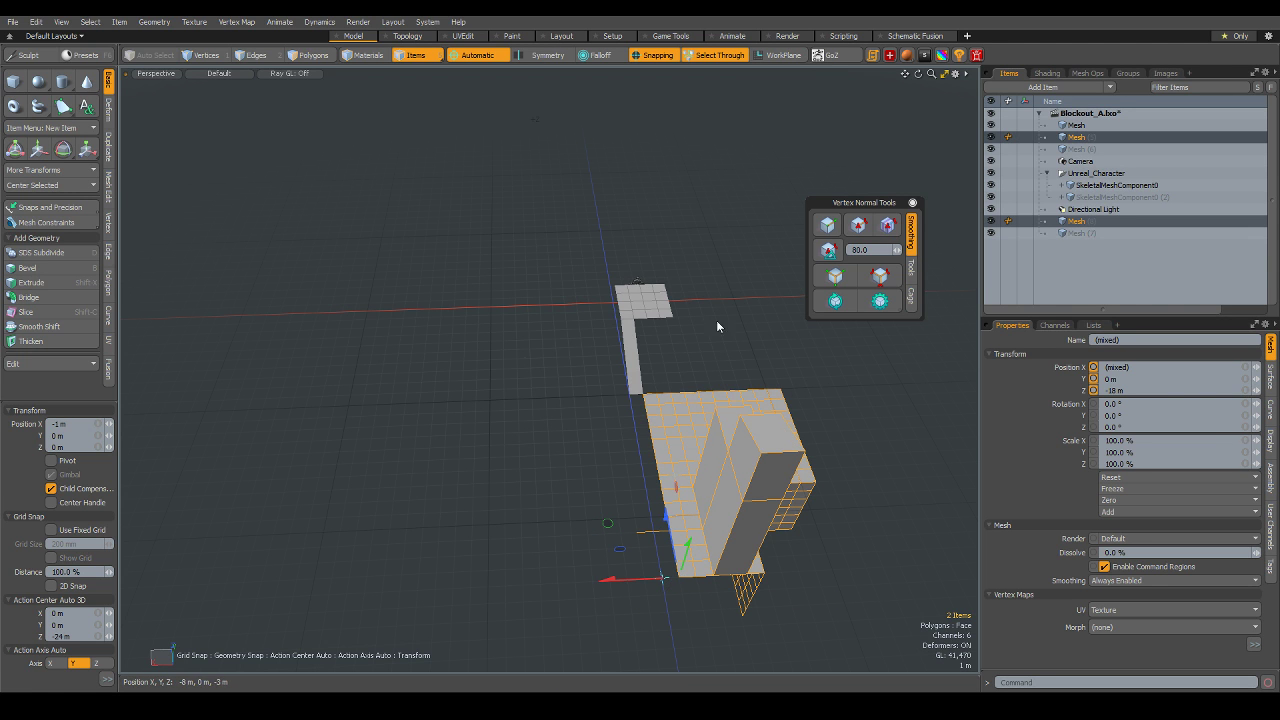
pyautogui.moveTo(623, 313)
pyautogui.keyDown('alt'); pyautogui.mouseDown()
pyautogui.moveTo(775, 455)
pyautogui.moveTo(740, 514)
pyautogui.moveTo(714, 505)
pyautogui.mouseUp(); pyautogui.keyUp('alt')
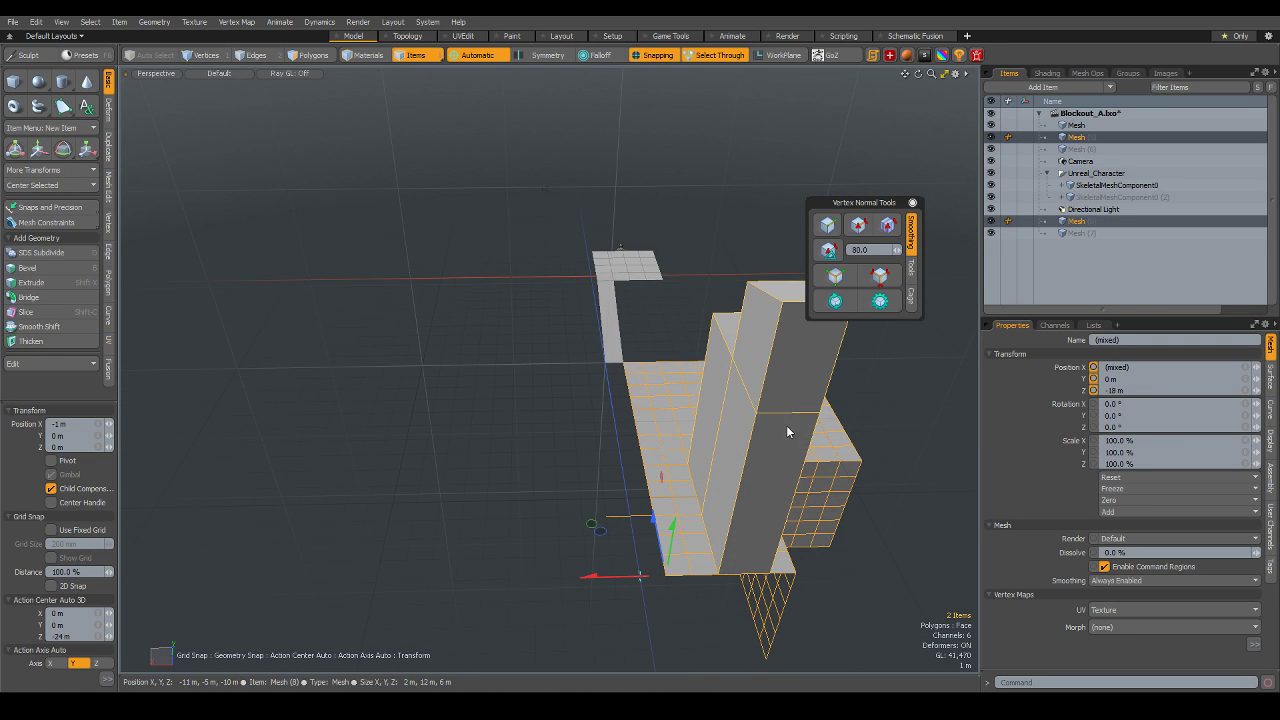
pyautogui.moveTo(786, 425)
pyautogui.keyDown('alt'); pyautogui.mouseDown()
pyautogui.moveTo(630, 393)
pyautogui.moveTo(645, 329)
pyautogui.mouseUp(); pyautogui.keyUp('alt')
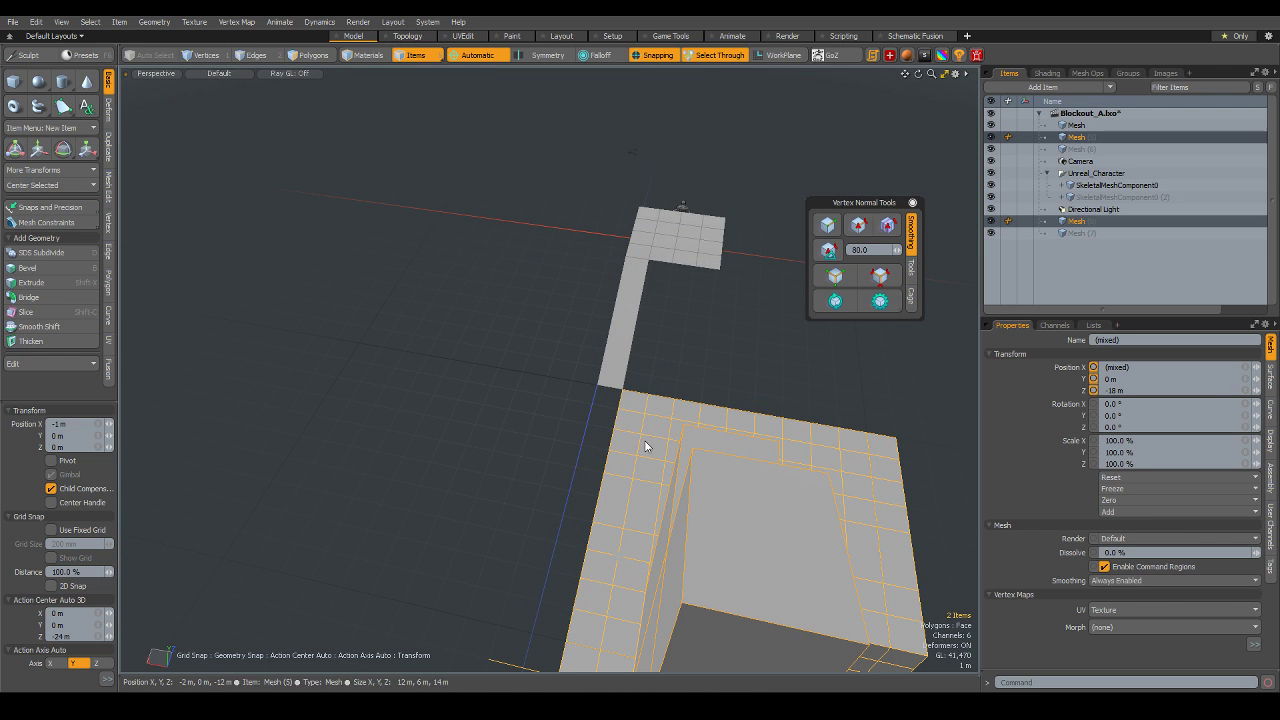
pyautogui.click(712, 385)
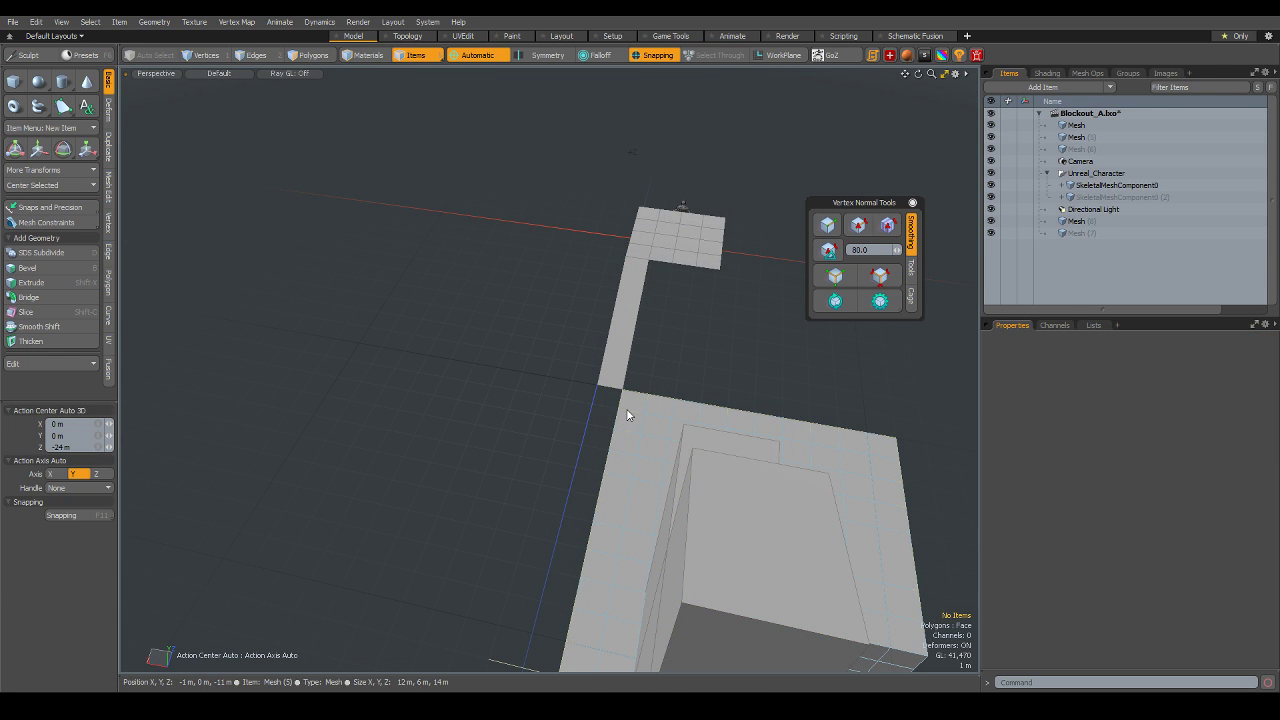
# - Select the large floor's left border edge loop in Edges mode
pyautogui.click(619, 405)
pyautogui.press('2')
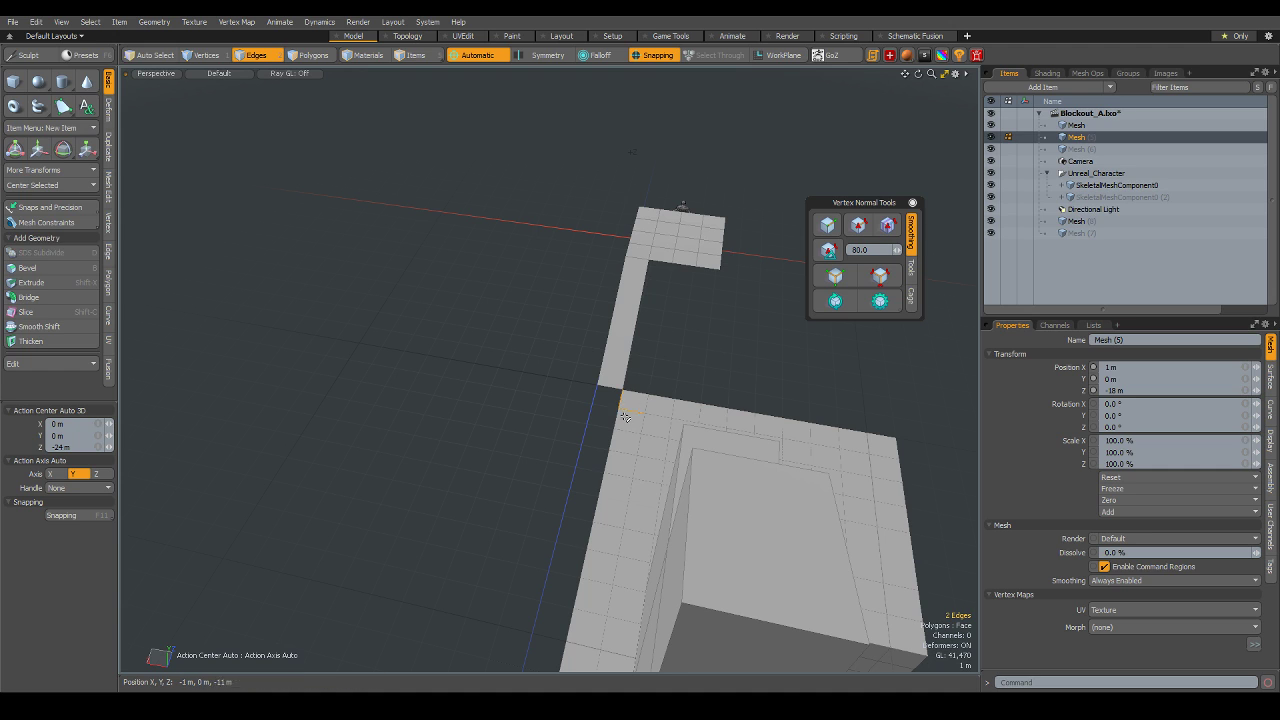
pyautogui.keyDown('shift'); pyautogui.click(624, 417); pyautogui.keyUp('shift')
pyautogui.keyDown('alt'); pyautogui.moveTo(624, 417); pyautogui.dragTo(752, 294); pyautogui.keyUp('alt')
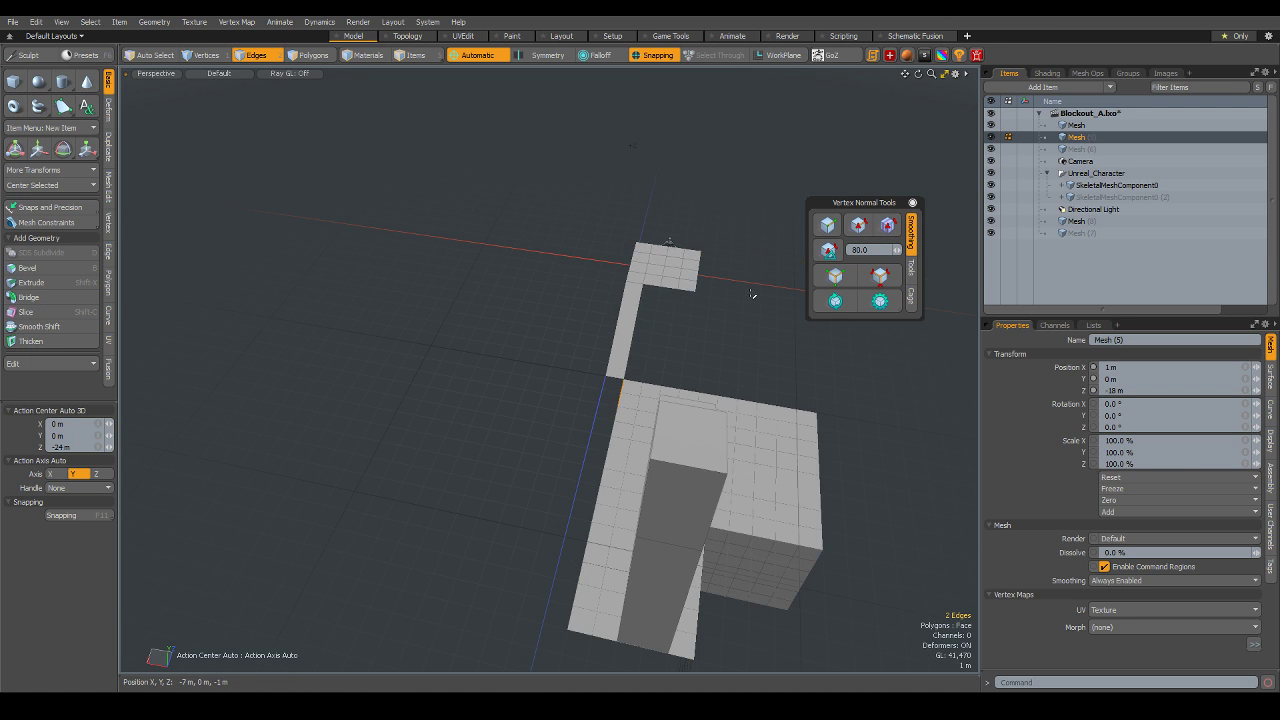
pyautogui.press('Up')
pyautogui.press('Up')
pyautogui.press('Up')
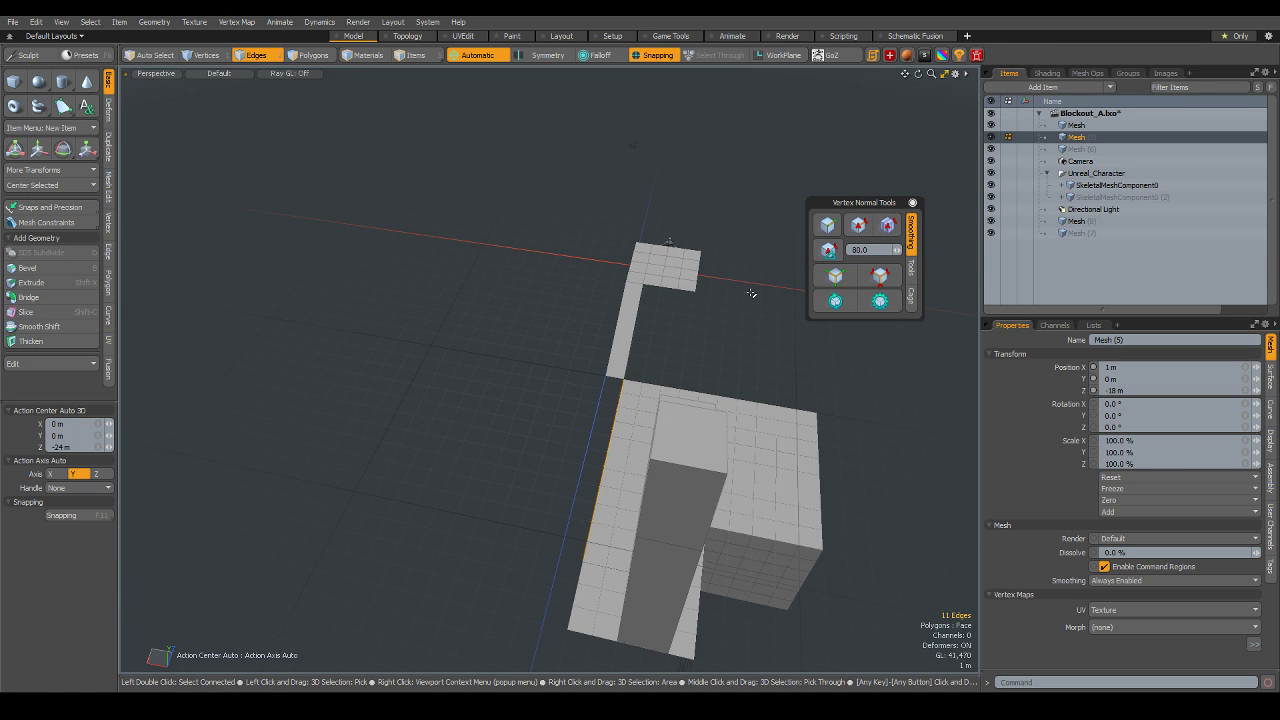
pyautogui.press('ctrl')
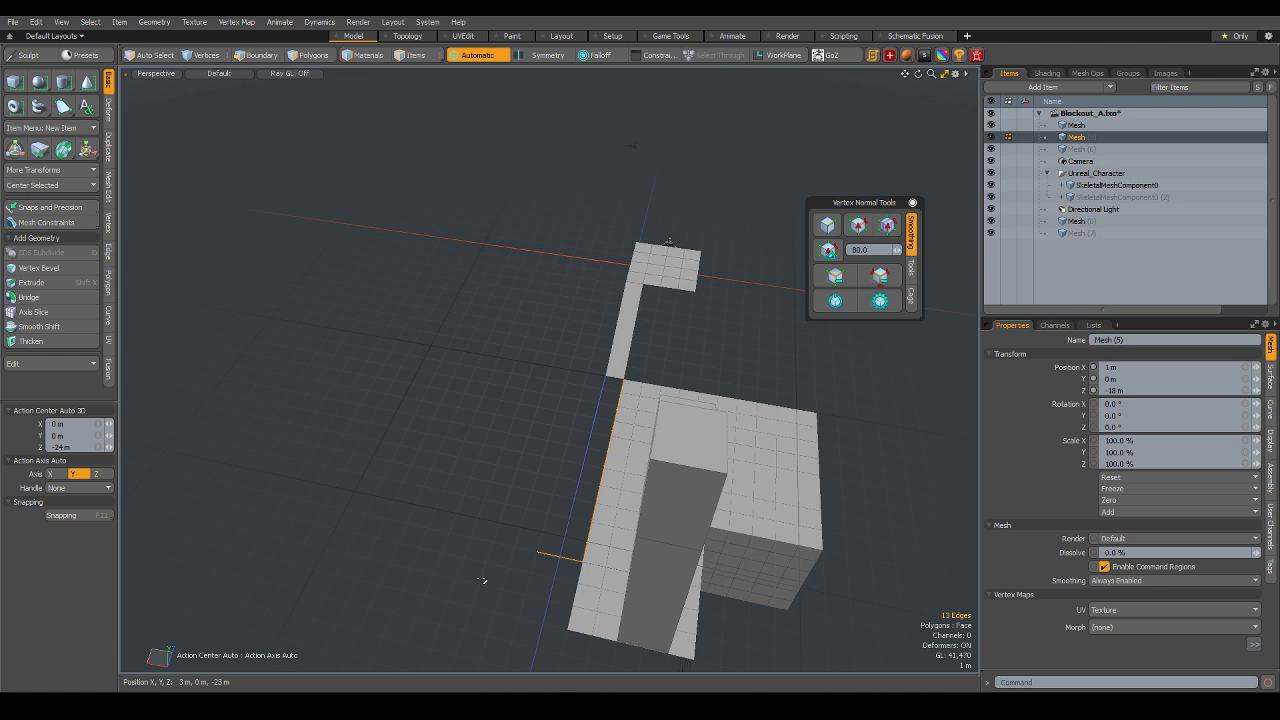
pyautogui.keyDown('ctrl'); pyautogui.click(560, 551); pyautogui.keyUp('ctrl')
pyautogui.scroll(3, 579, 622)
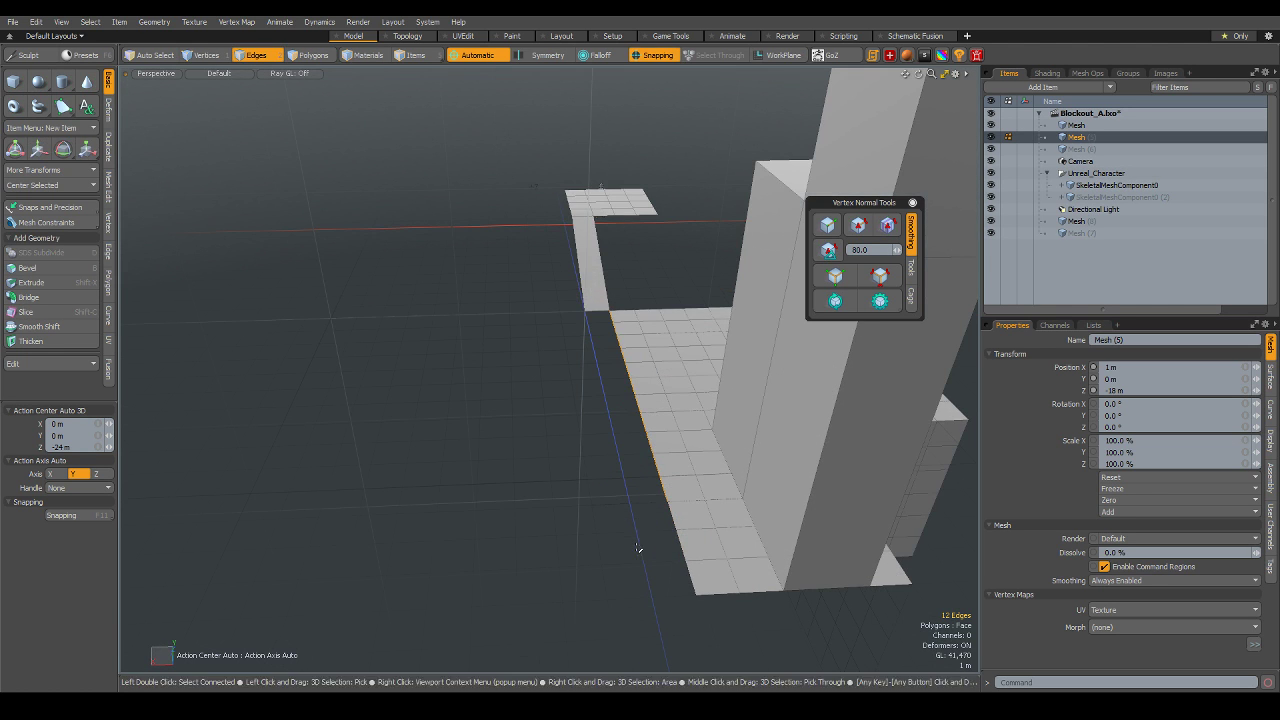
pyautogui.click(637, 537)
pyautogui.click(613, 535)
pyautogui.click(613, 316)
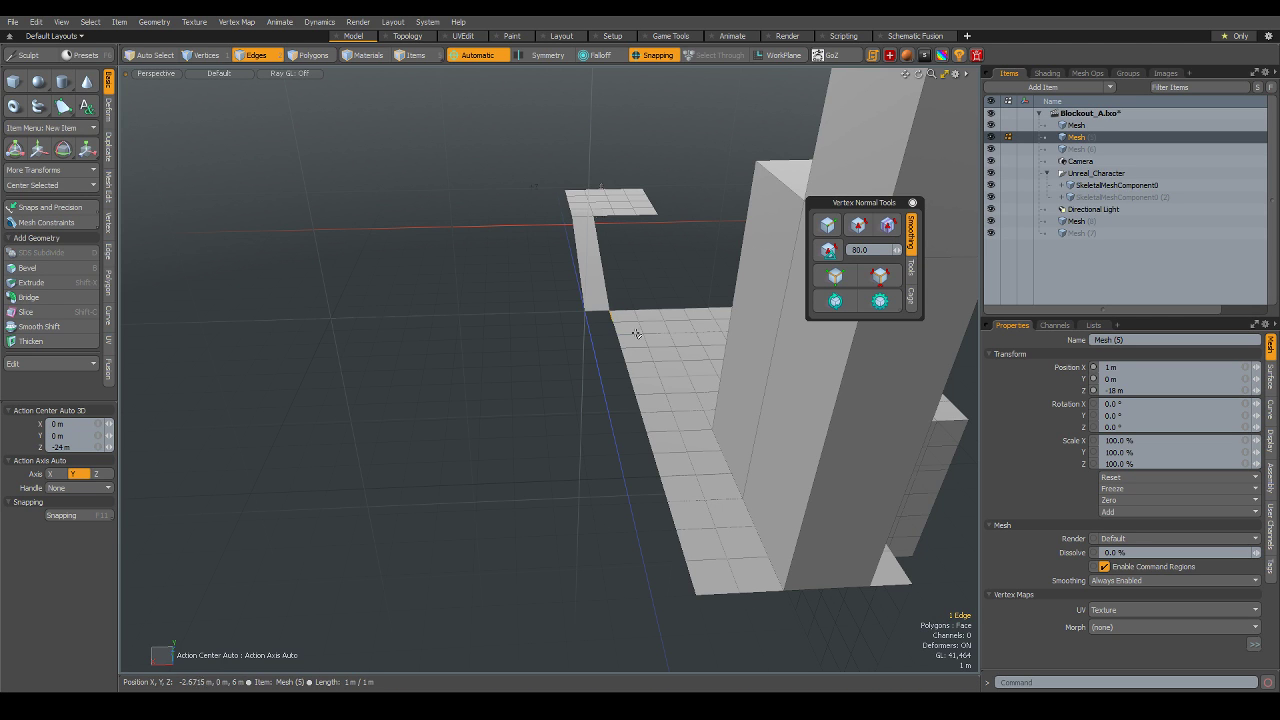
pyautogui.press('Up')
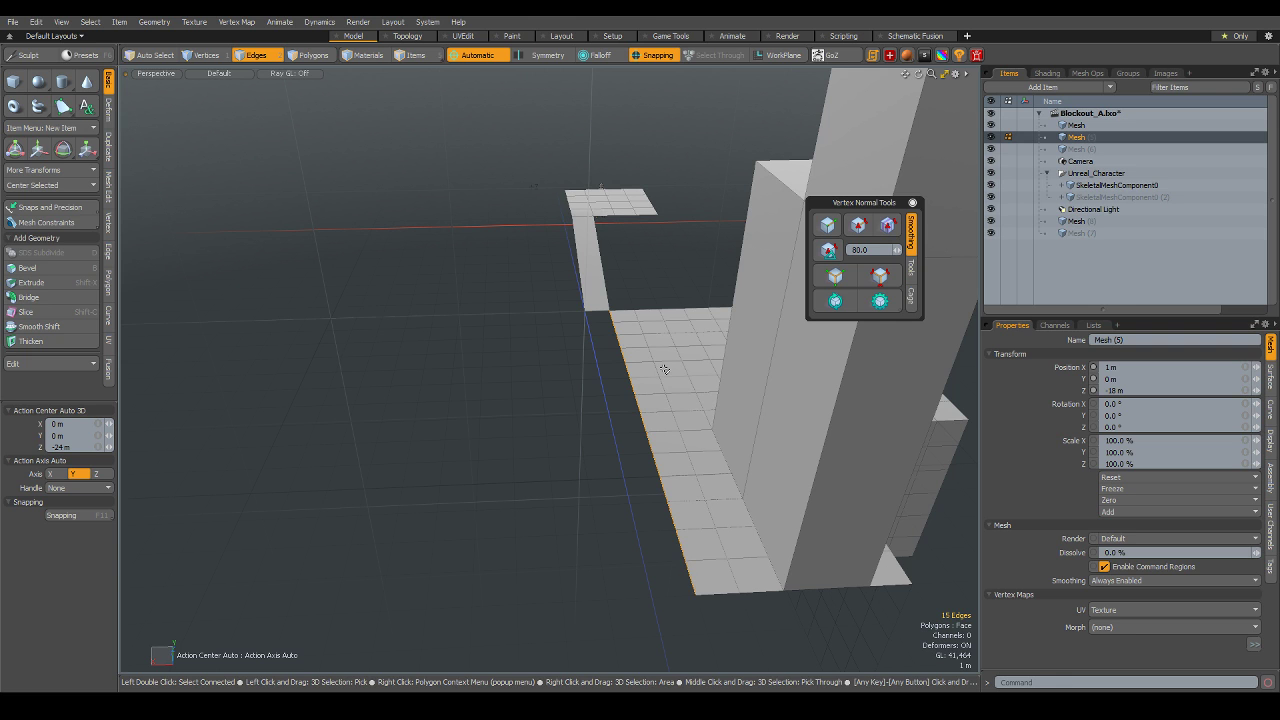
# - Extend the floor's 15 border edges 1 m along X toward the ramp
pyautogui.hotkey('shift', 'x')
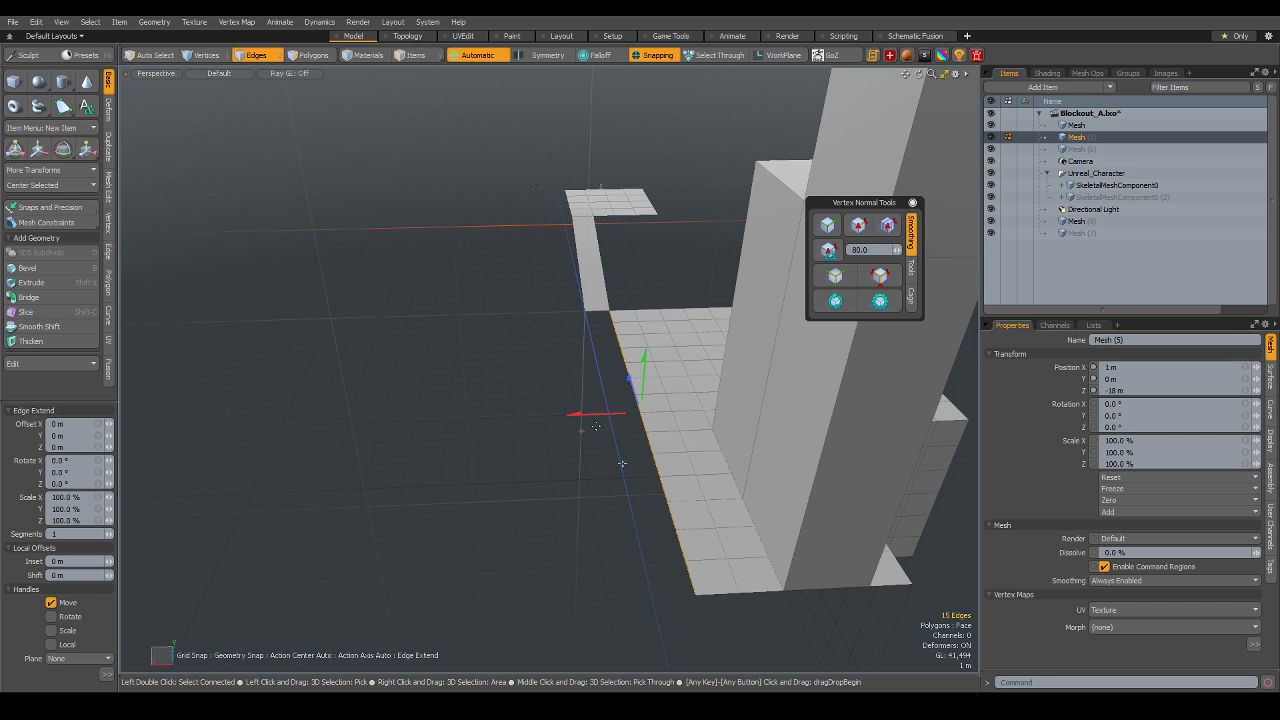
pyautogui.moveTo(613, 421)
pyautogui.mouseDown()
pyautogui.moveTo(583, 419)
pyautogui.moveTo(738, 373)
pyautogui.moveTo(662, 220)
pyautogui.mouseUp()
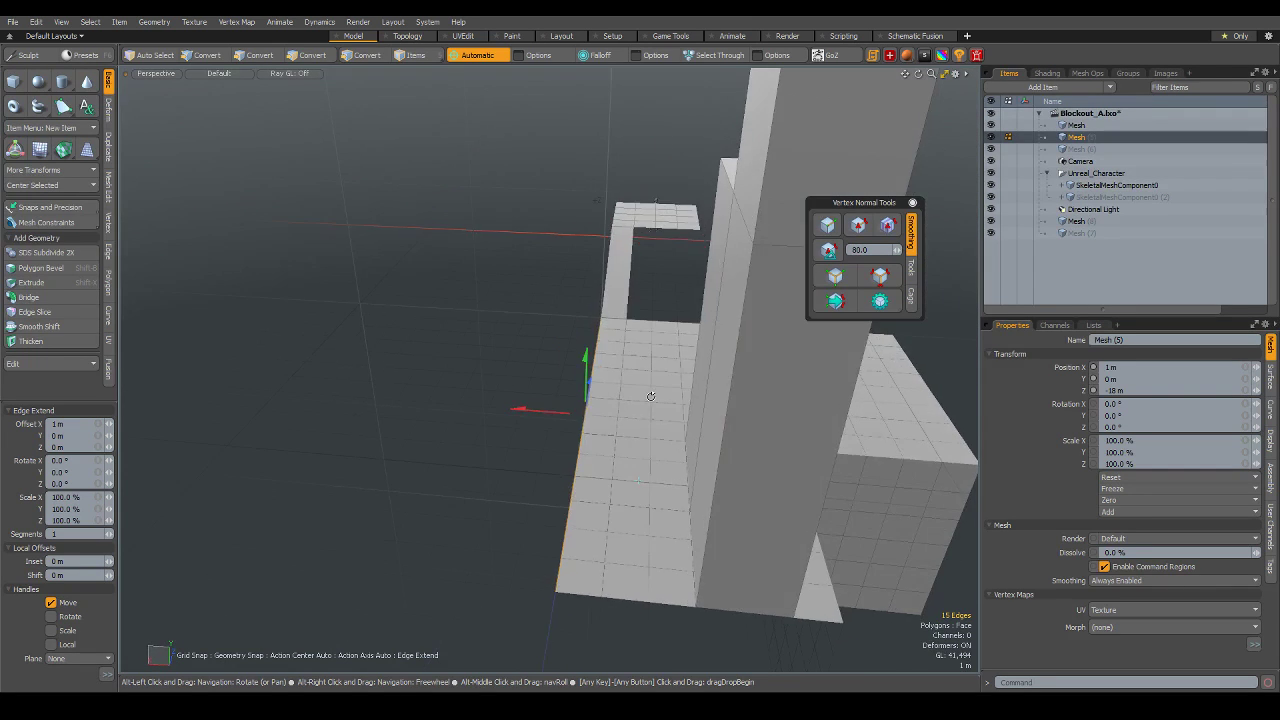
pyautogui.keyDown('alt'); pyautogui.moveTo(736, 300); pyautogui.dragTo(699, 305); pyautogui.keyUp('alt')
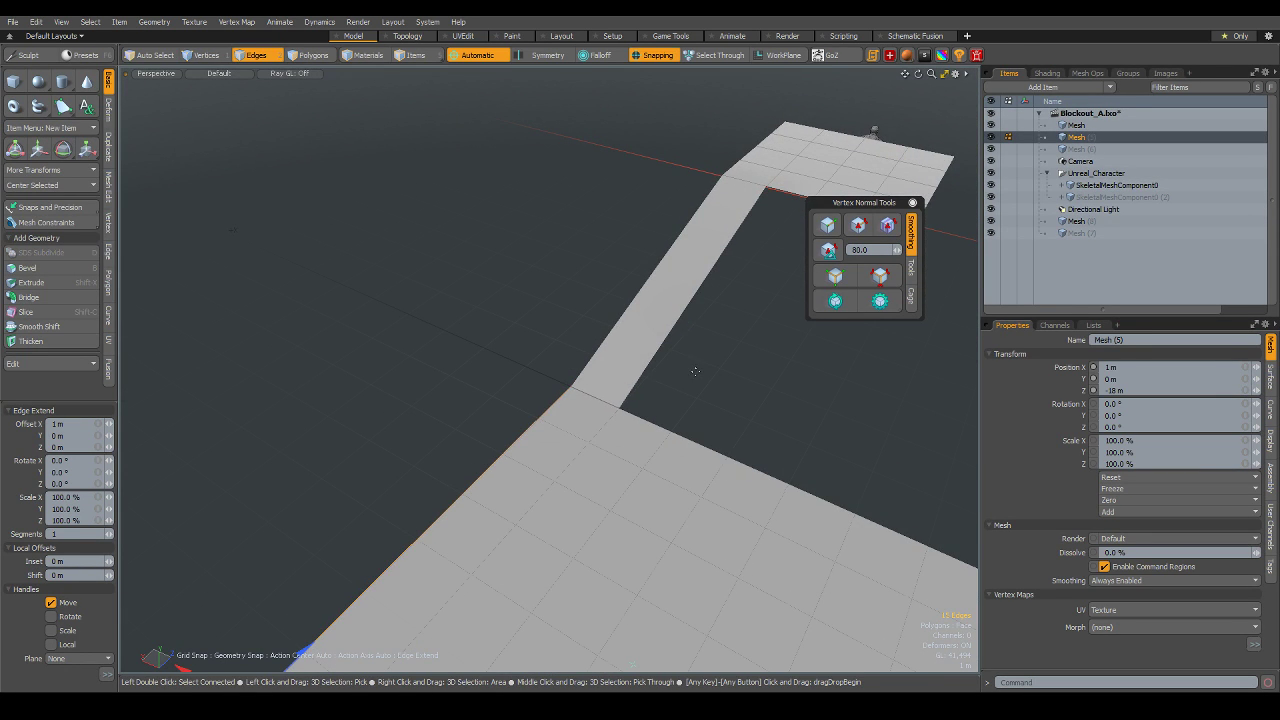
pyautogui.moveTo(737, 434)
pyautogui.keyDown('alt'); pyautogui.mouseDown()
pyautogui.moveTo(634, 374)
pyautogui.moveTo(687, 494)
pyautogui.moveTo(640, 403)
pyautogui.moveTo(649, 423)
pyautogui.moveTo(606, 418)
pyautogui.moveTo(654, 491)
pyautogui.mouseUp(); pyautogui.keyUp('alt')
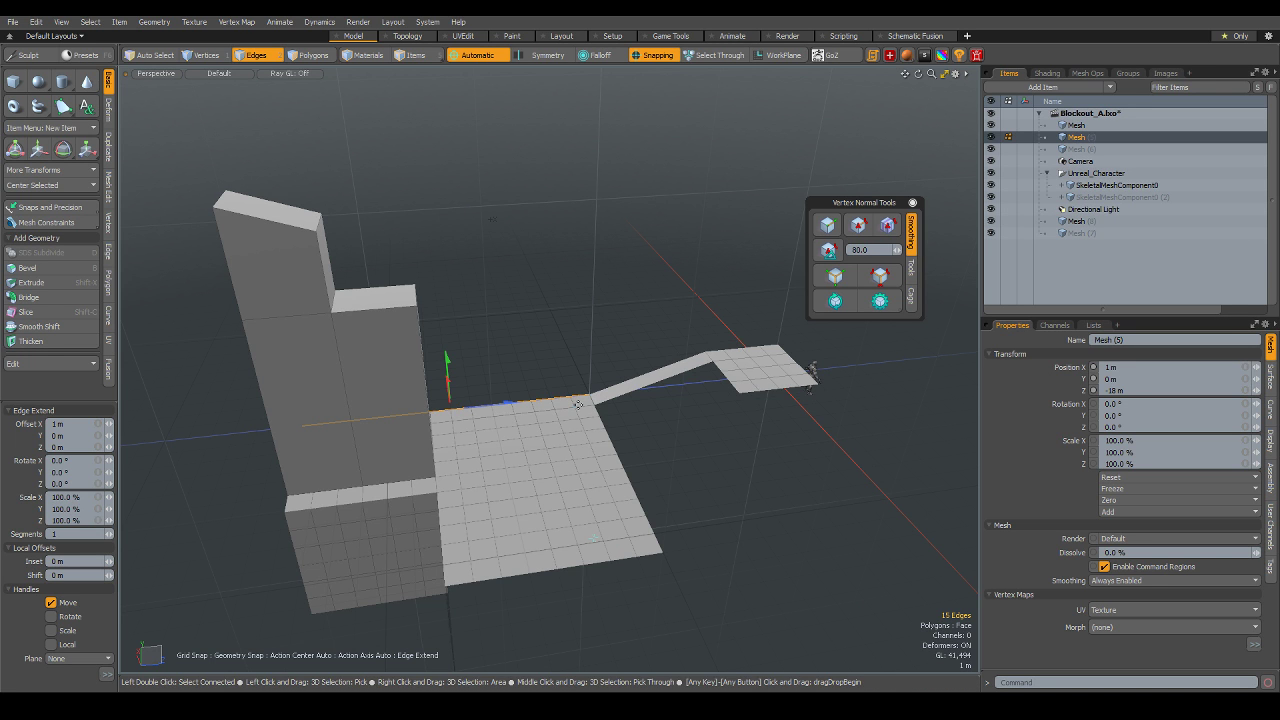
pyautogui.keyDown('alt'); pyautogui.moveTo(640, 438); pyautogui.dragTo(674, 449); pyautogui.keyUp('alt')
pyautogui.scroll(5, 670, 313)
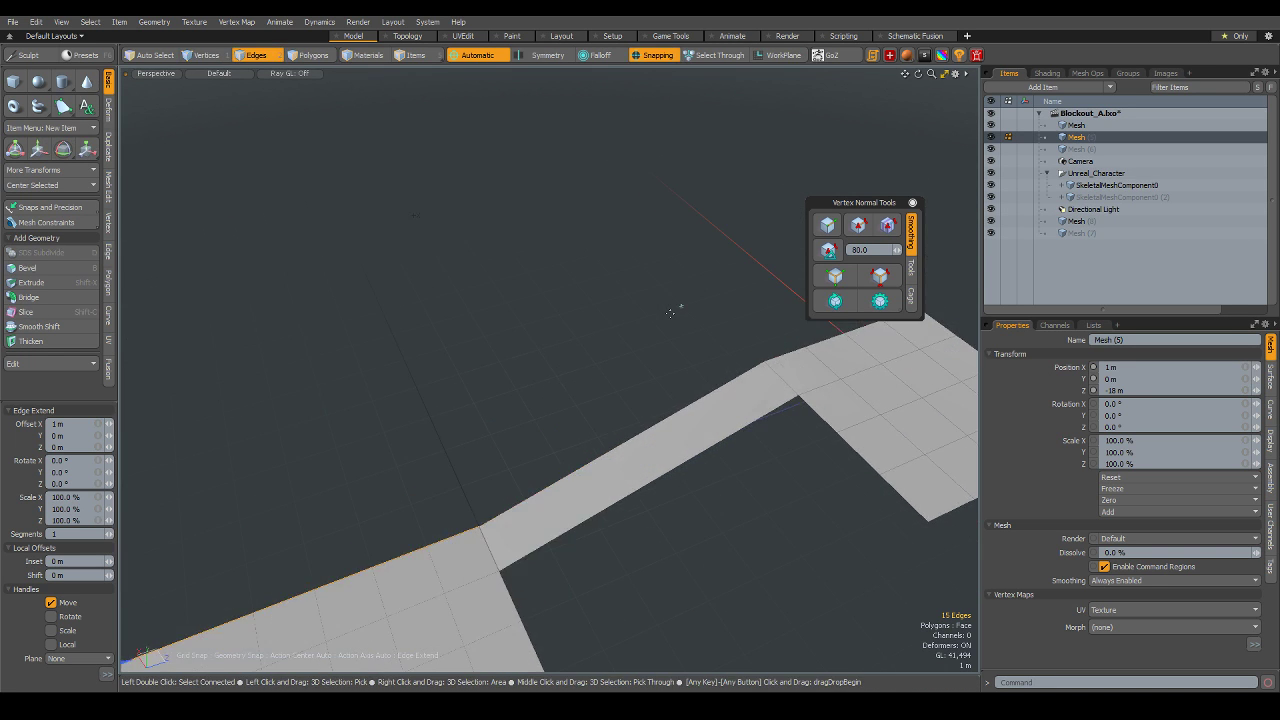
# - Cut the ramp polygon out of the floor mesh and paste it into its own mesh
pyautogui.press('5')
pyautogui.keyDown('alt'); pyautogui.moveTo(668, 404); pyautogui.dragTo(699, 444); pyautogui.keyUp('alt')
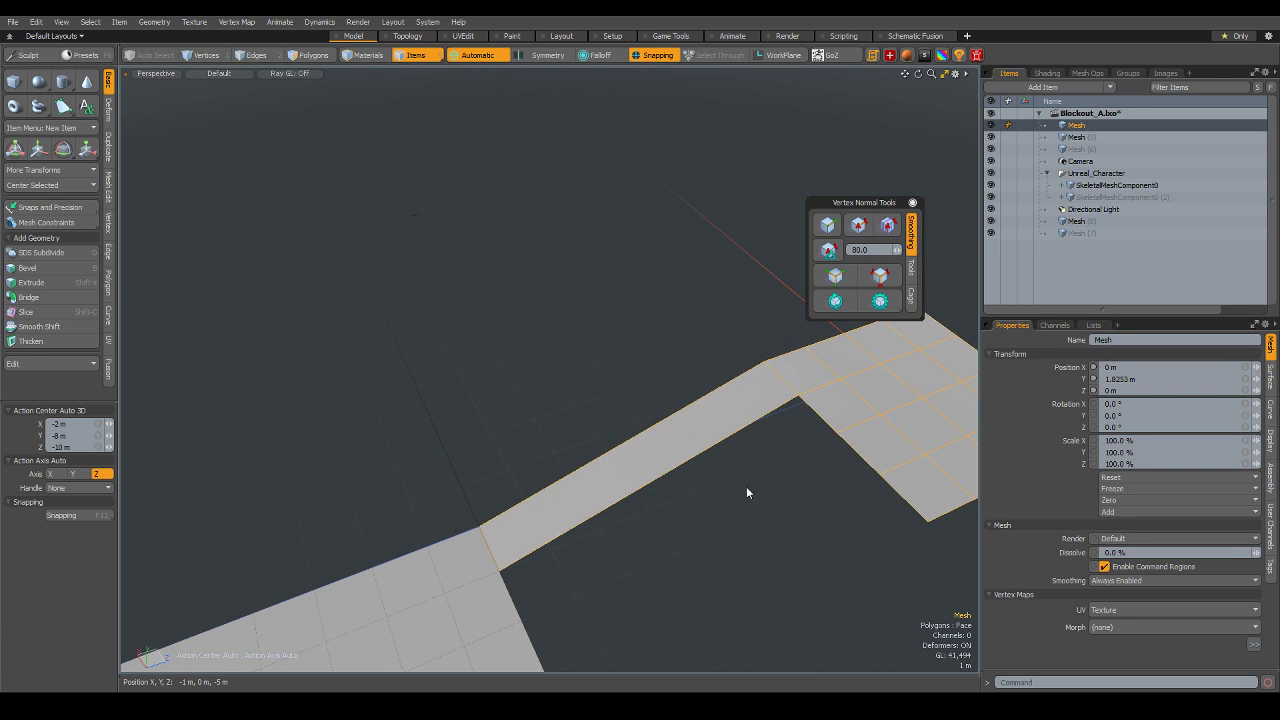
pyautogui.keyDown('alt'); pyautogui.moveTo(726, 499); pyautogui.dragTo(729, 494); pyautogui.keyUp('alt')
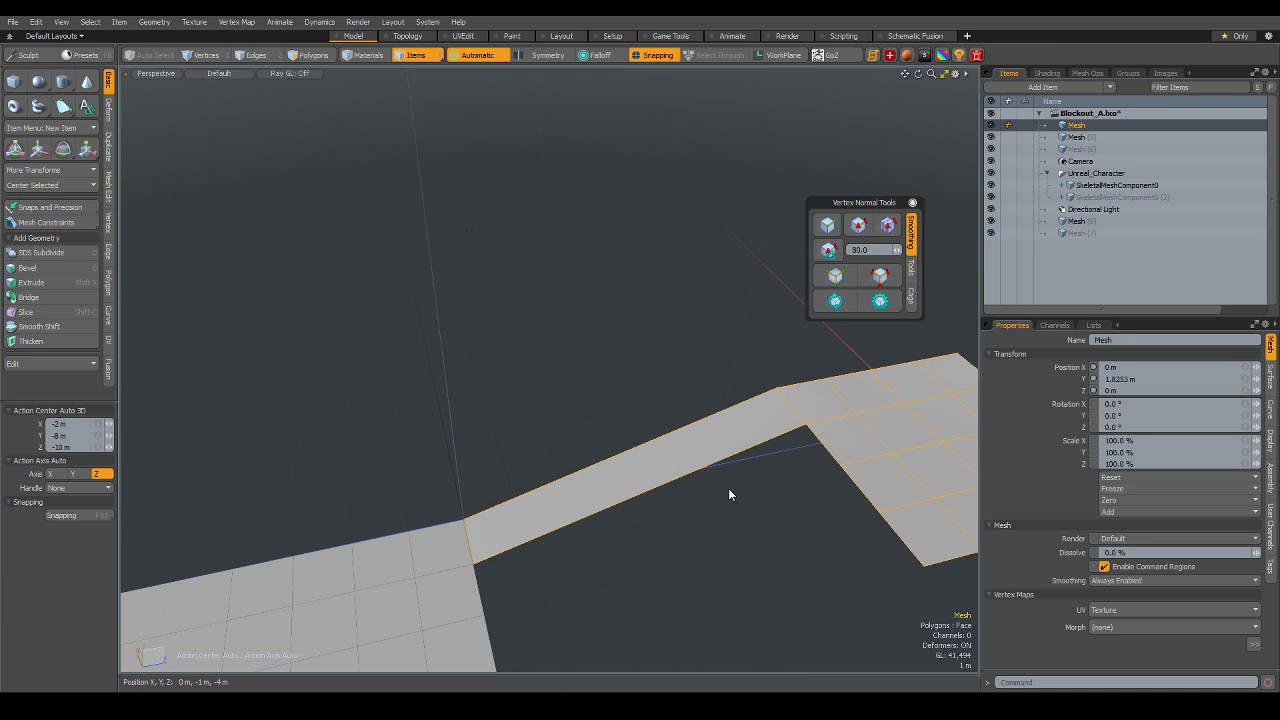
pyautogui.press('3')
pyautogui.click(632, 486)
pyautogui.hotkey('ctrl', 'x')
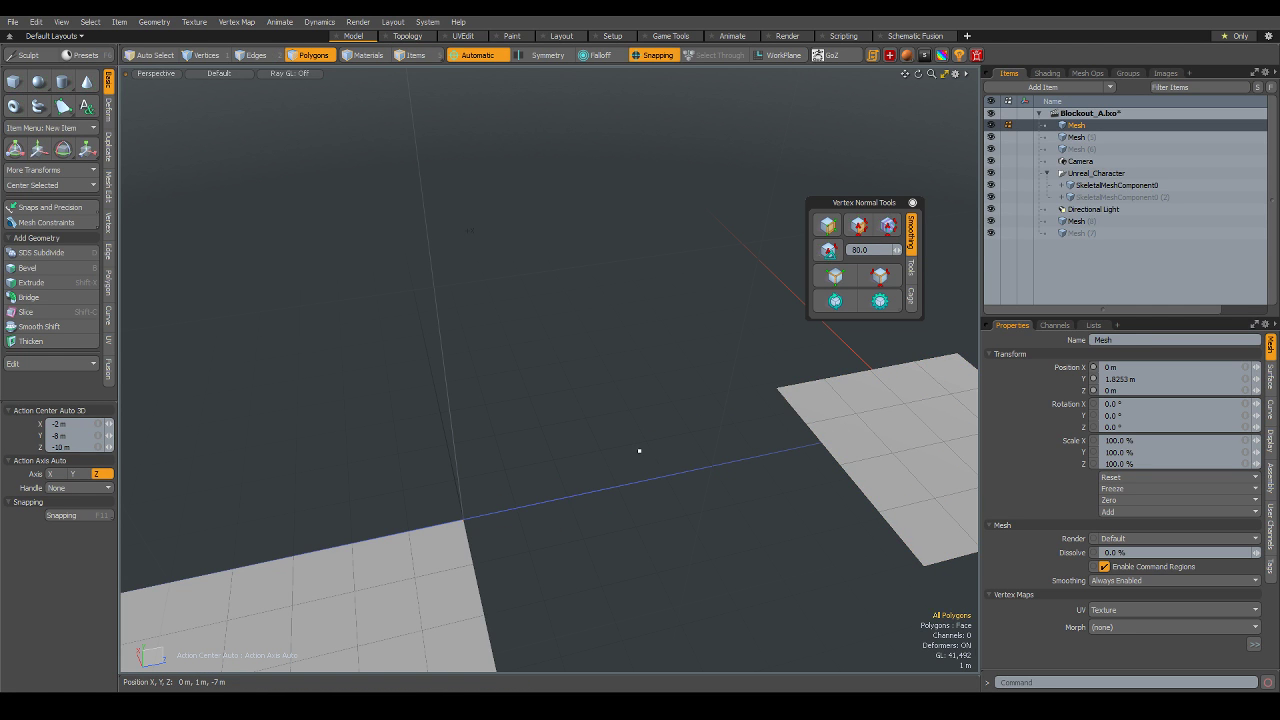
pyautogui.hotkey('ctrl', 'v')
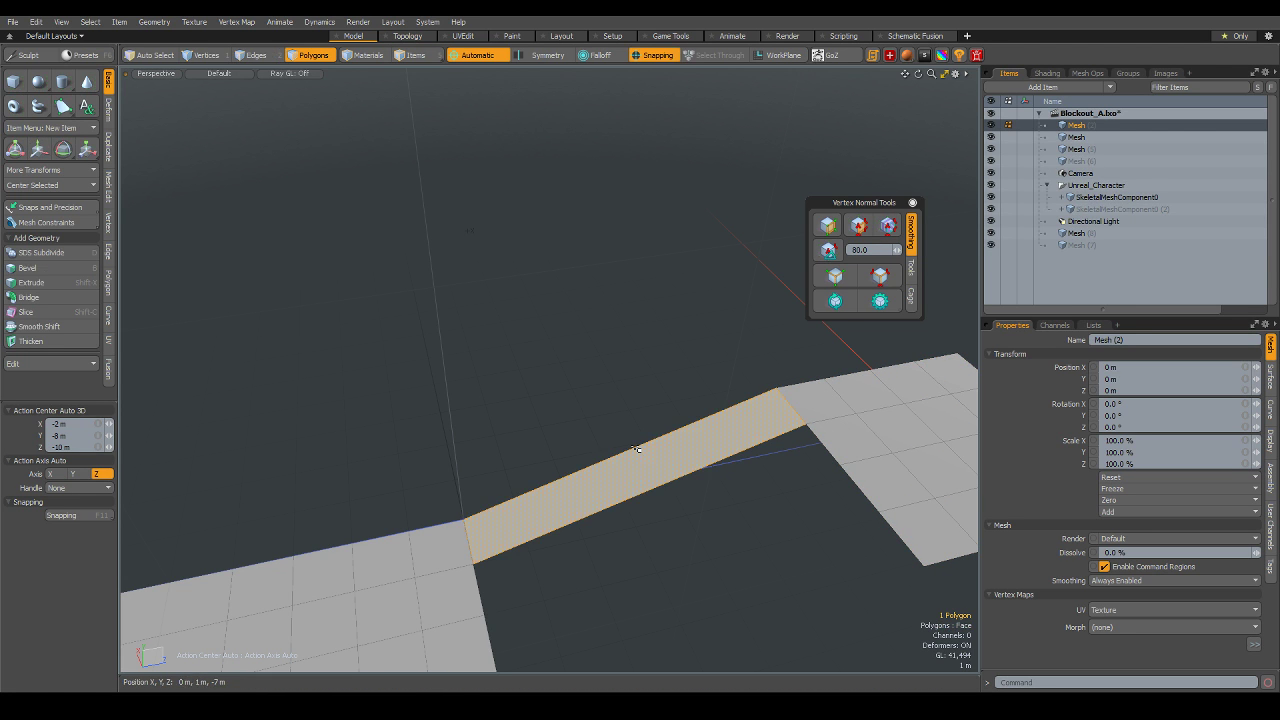
pyautogui.press('5')
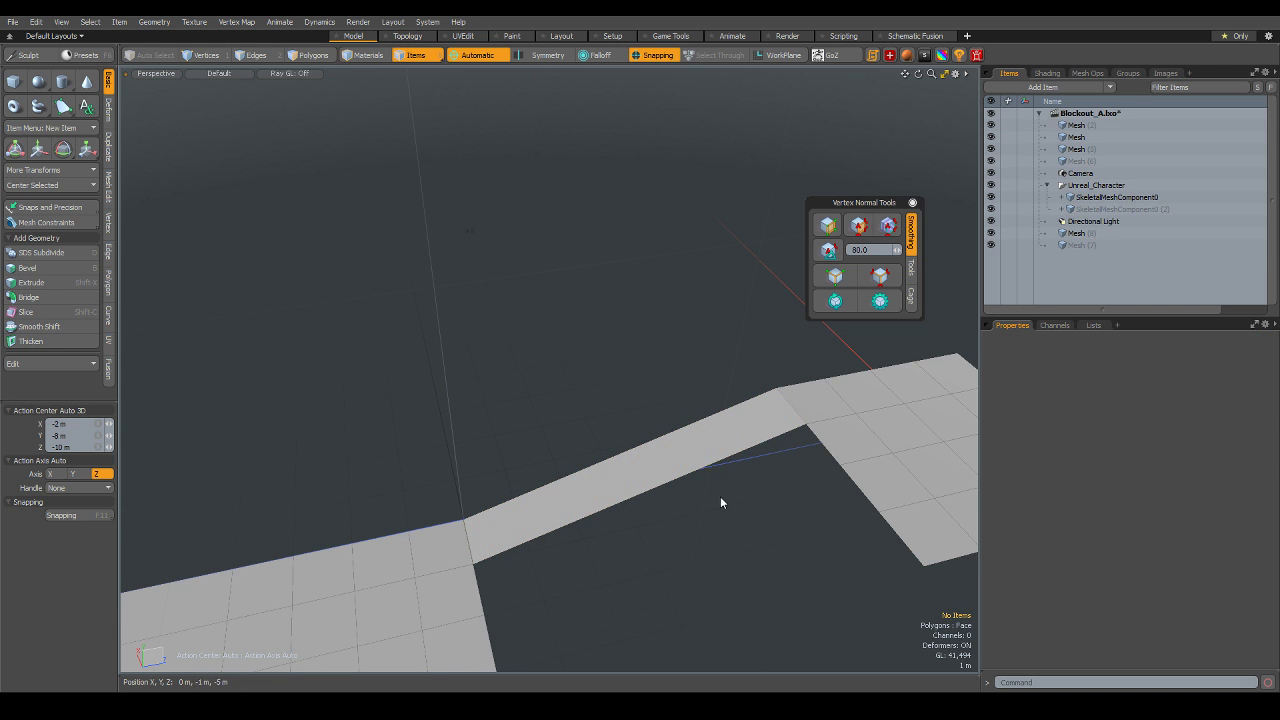
pyautogui.click(700, 437)
# - Orbit along the strip and select the narrow ramp face in Polygons mode
pyautogui.keyDown('alt'); pyautogui.moveTo(662, 563); pyautogui.dragTo(703, 517); pyautogui.keyUp('alt')
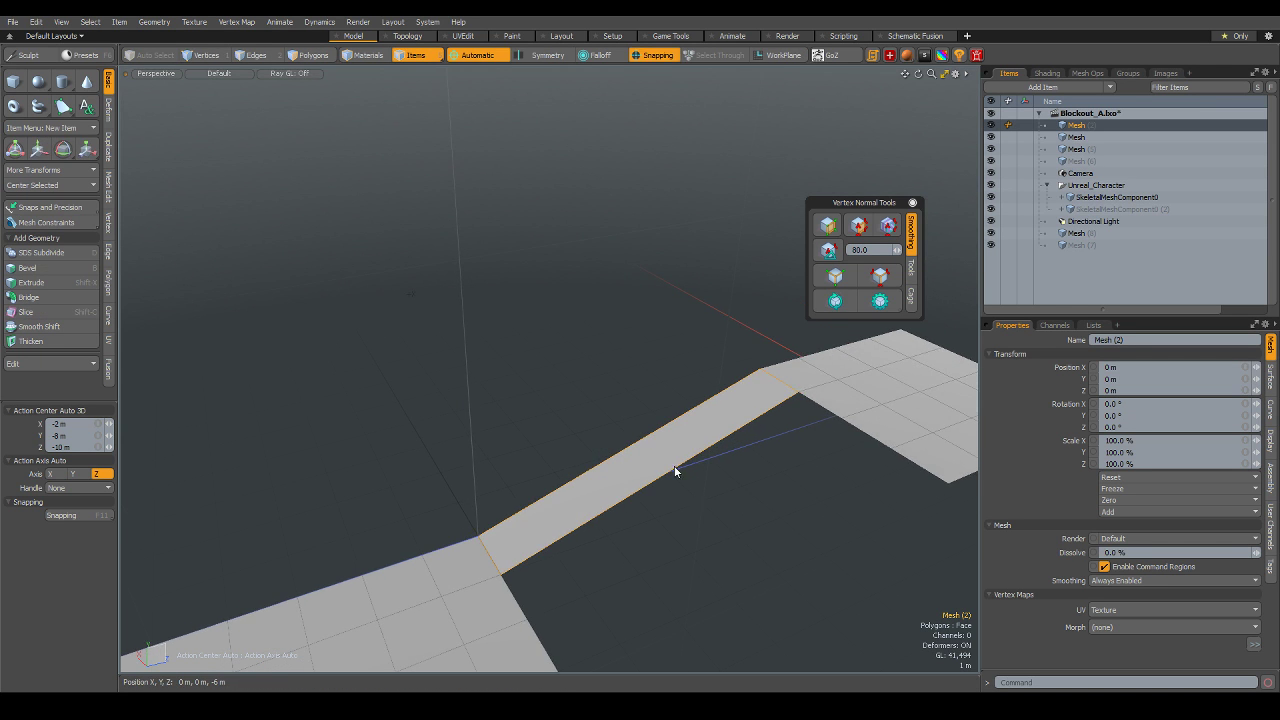
pyautogui.moveTo(677, 471)
pyautogui.keyDown('alt'); pyautogui.mouseDown()
pyautogui.moveTo(690, 477)
pyautogui.moveTo(710, 364)
pyautogui.mouseUp(); pyautogui.keyUp('alt')
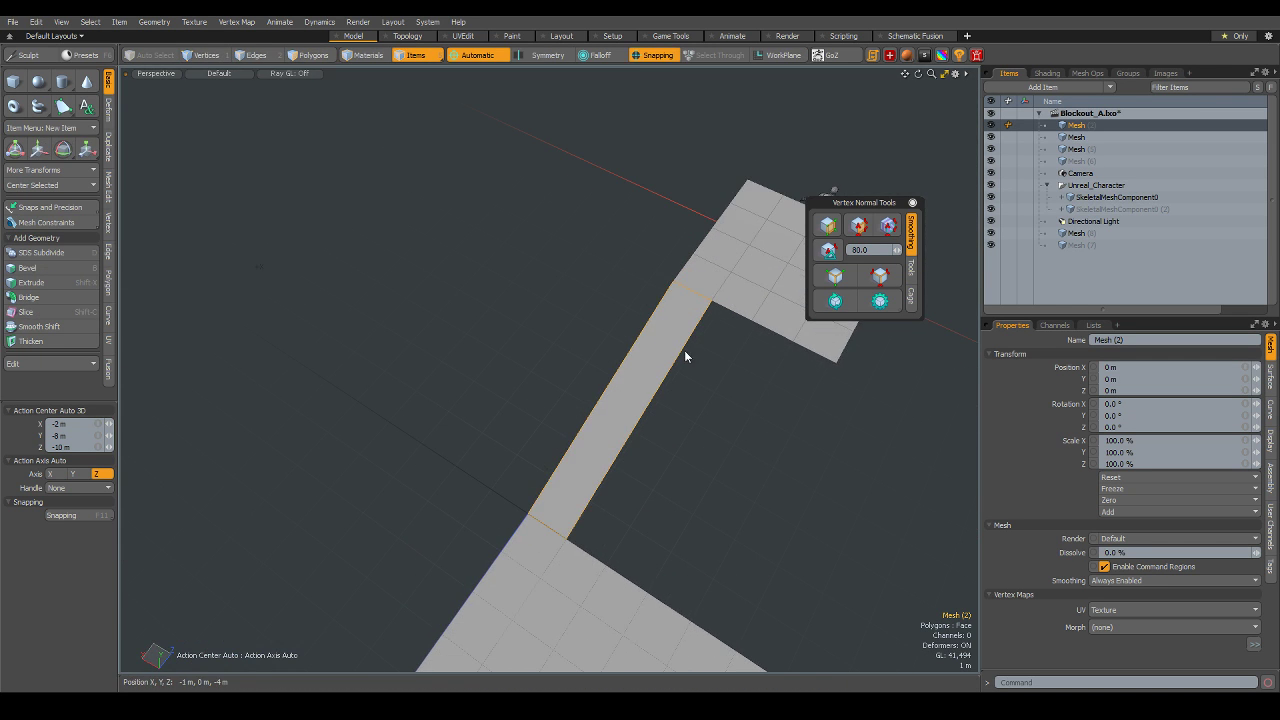
pyautogui.press('3')
pyautogui.click(634, 372)
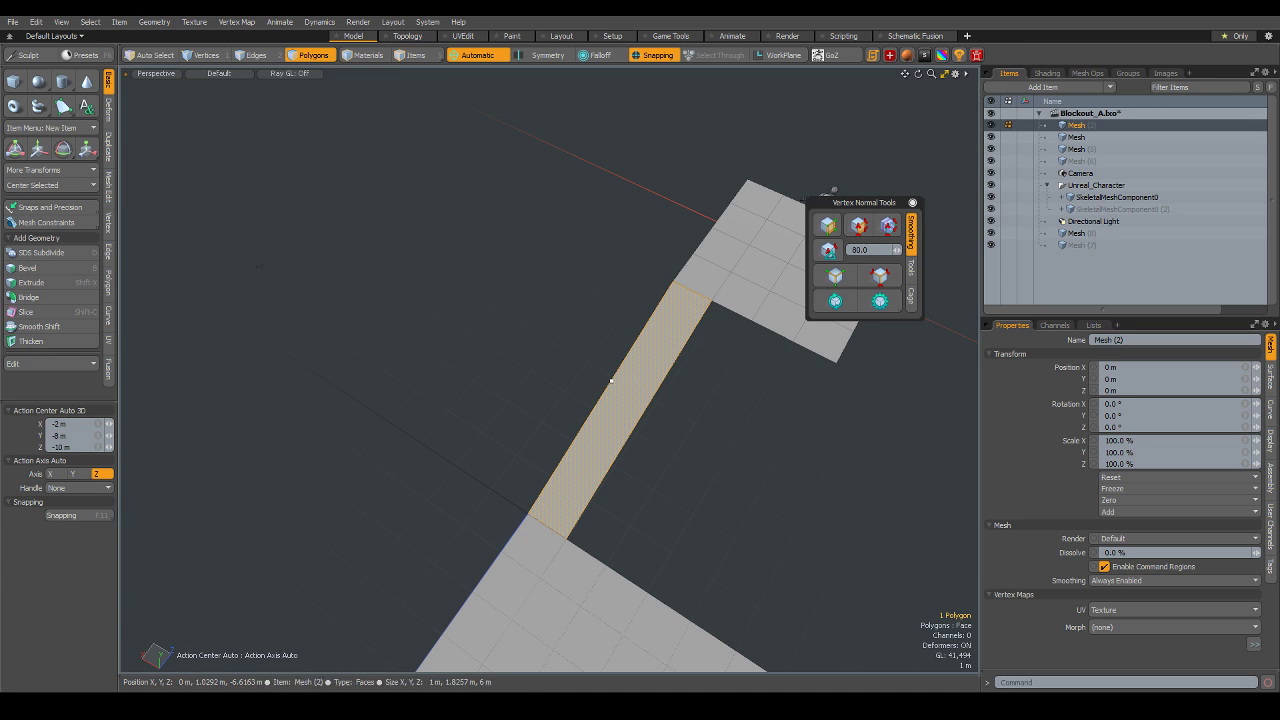
# - Extend the strip's outer edge to Offset X 1 m, adding a new floor face beside the ramp
pyautogui.press('2')
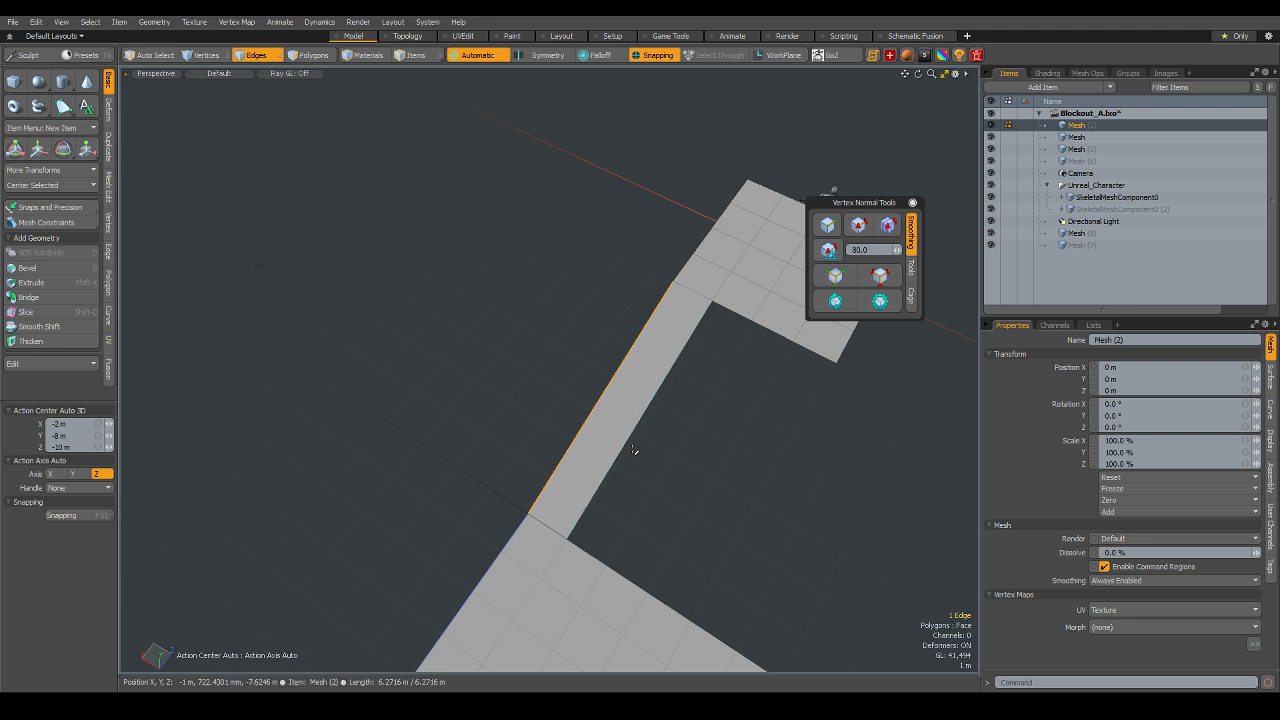
pyautogui.hotkey('shift', 'x')
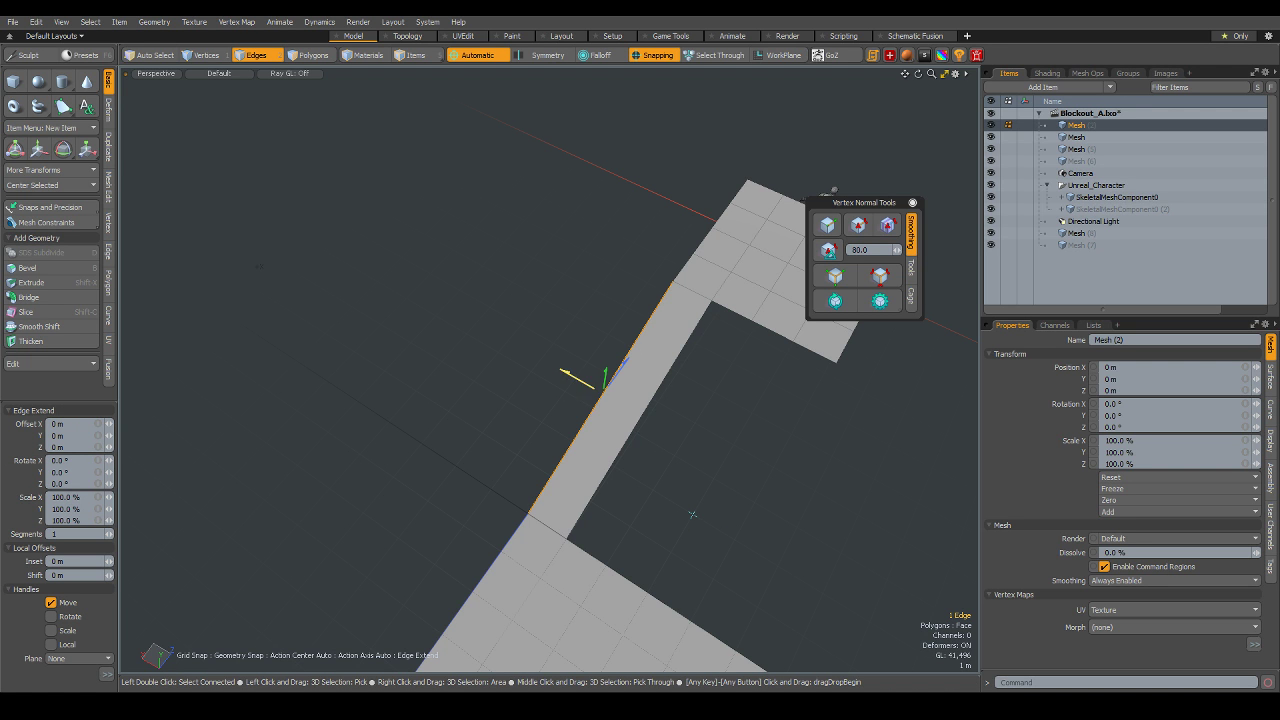
pyautogui.moveTo(692, 514)
pyautogui.mouseDown()
pyautogui.moveTo(655, 492)
pyautogui.moveTo(665, 514)
pyautogui.moveTo(631, 330)
pyautogui.mouseUp()
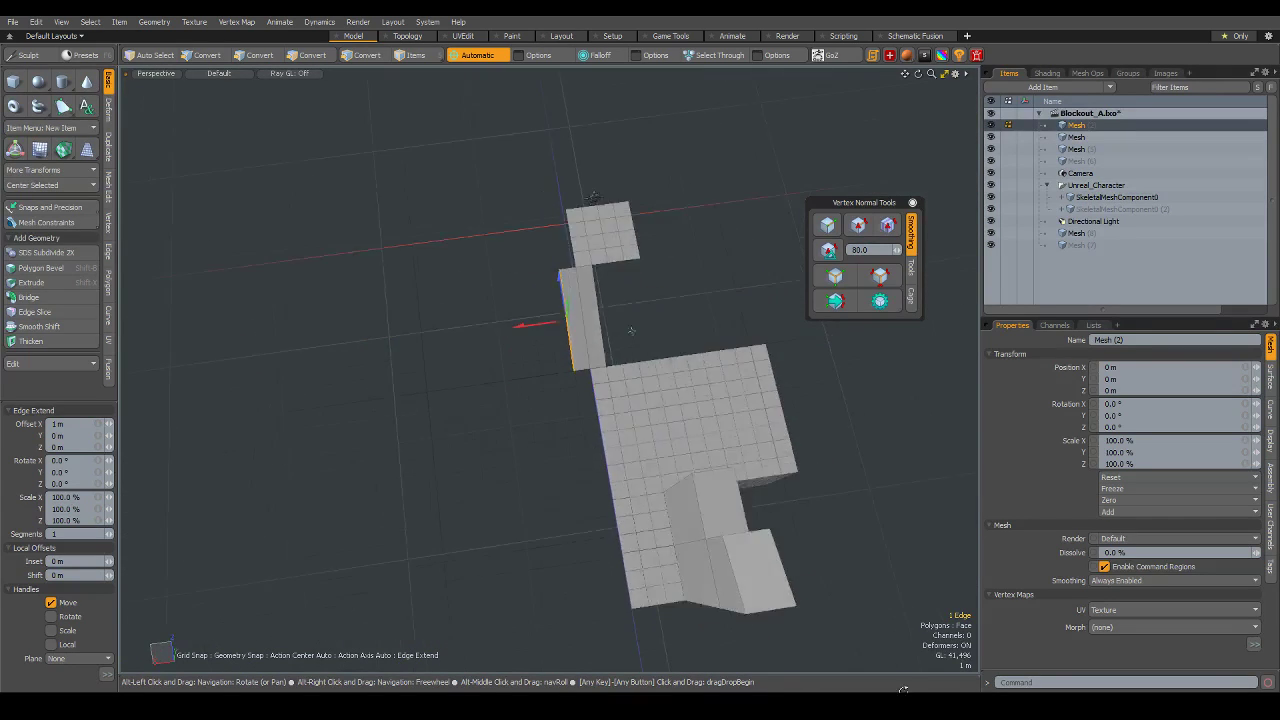
pyautogui.keyDown('alt'); pyautogui.moveTo(903, 690); pyautogui.dragTo(727, 522); pyautogui.keyUp('alt')
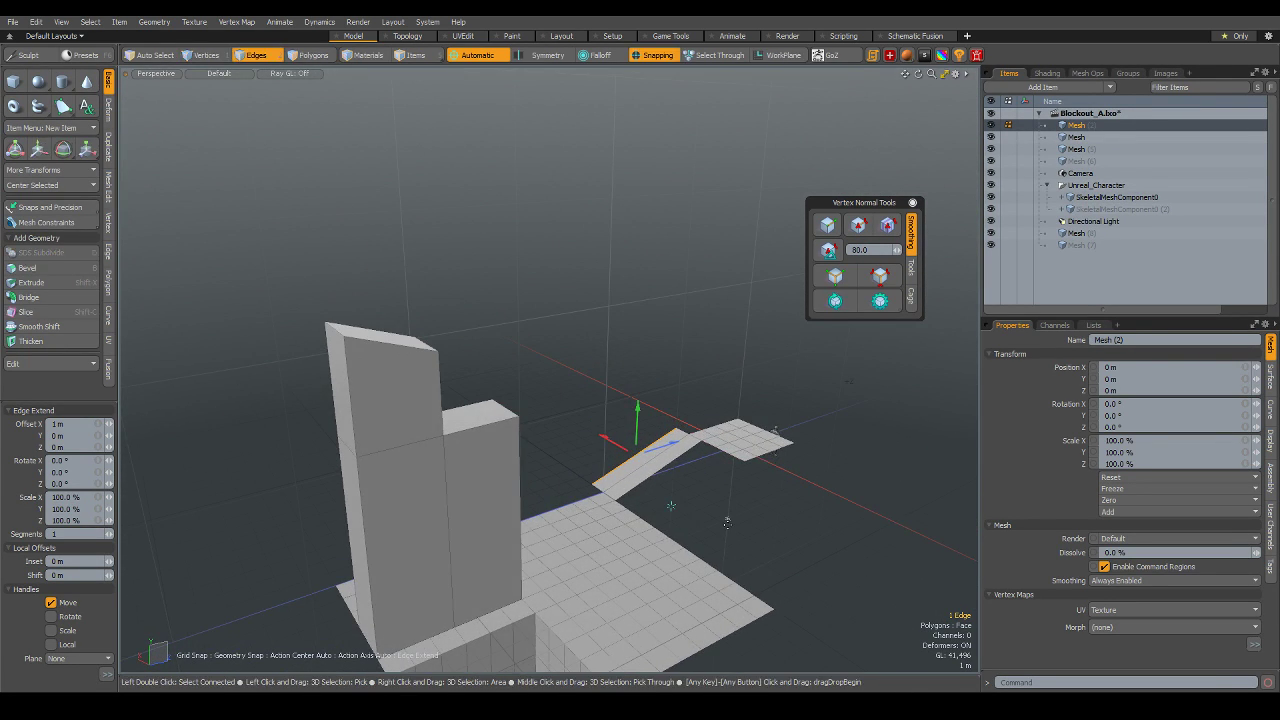
pyautogui.keyDown('alt'); pyautogui.moveTo(766, 528); pyautogui.dragTo(697, 428); pyautogui.keyUp('alt')
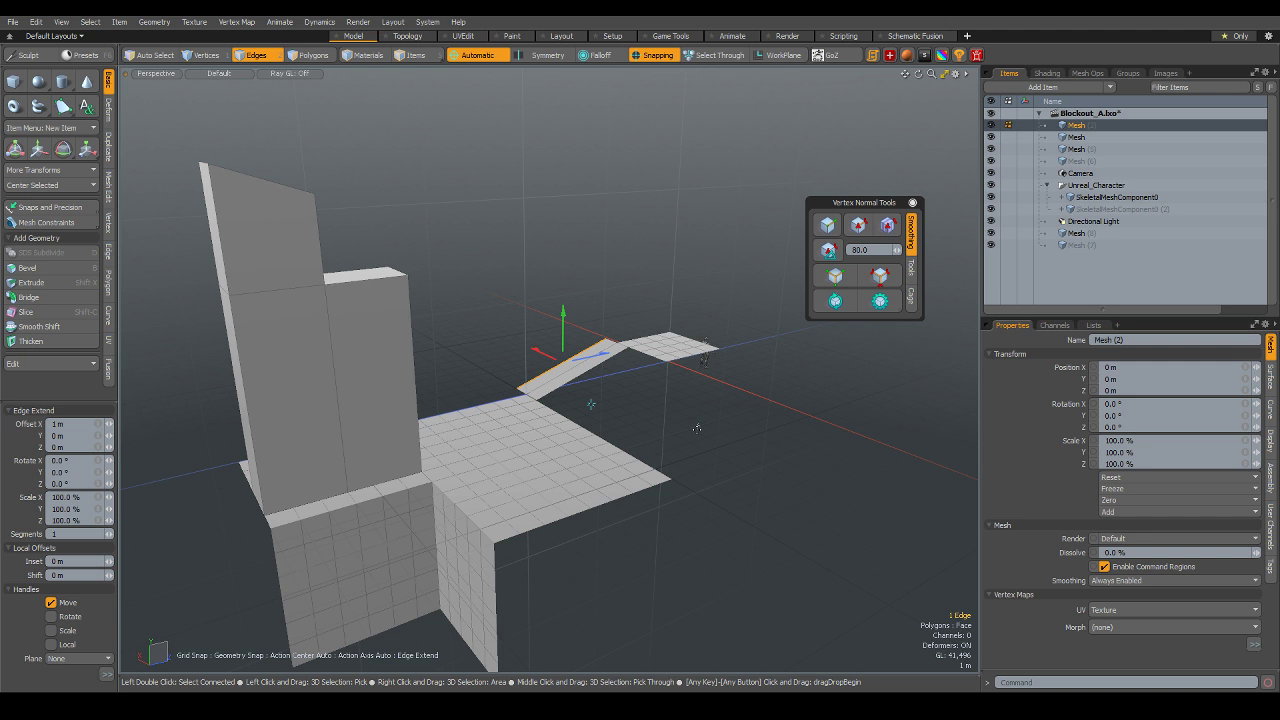
pyautogui.keyDown('alt'); pyautogui.moveTo(695, 428); pyautogui.dragTo(716, 522); pyautogui.keyUp('alt')
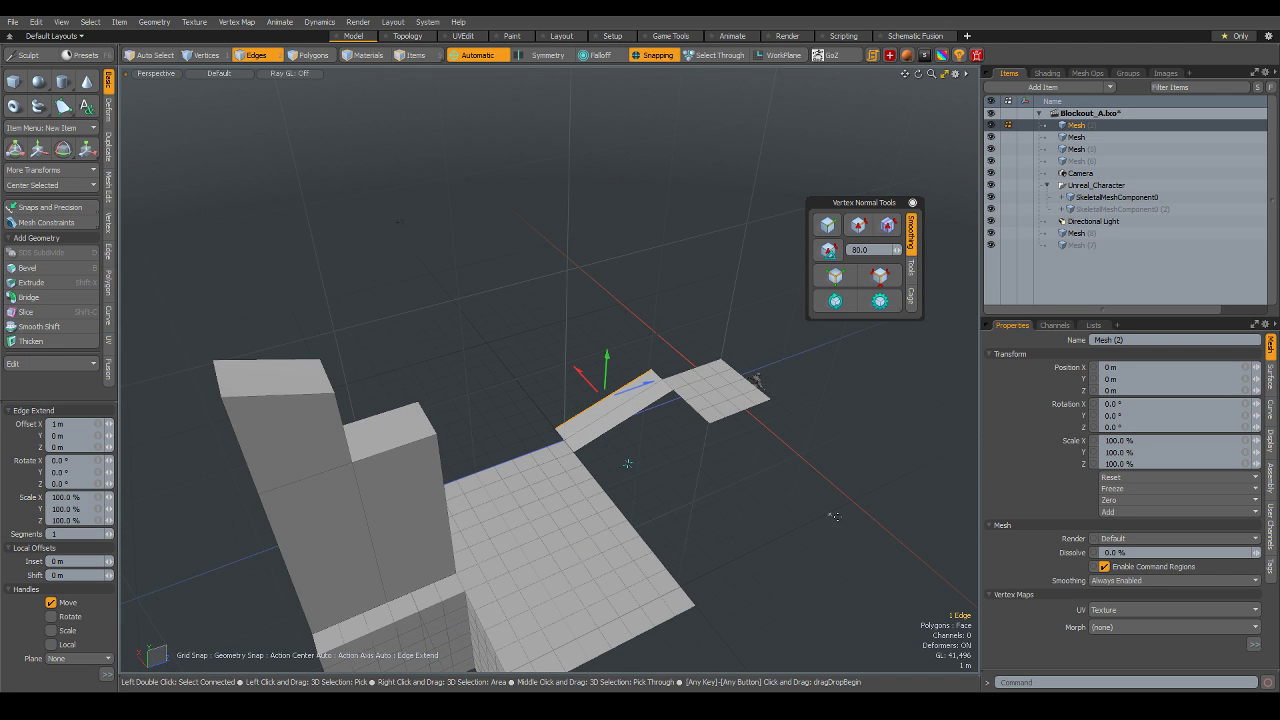
pyautogui.moveTo(834, 516)
pyautogui.keyDown('alt'); pyautogui.mouseDown()
pyautogui.moveTo(751, 543)
pyautogui.moveTo(734, 496)
pyautogui.mouseUp(); pyautogui.keyUp('alt')
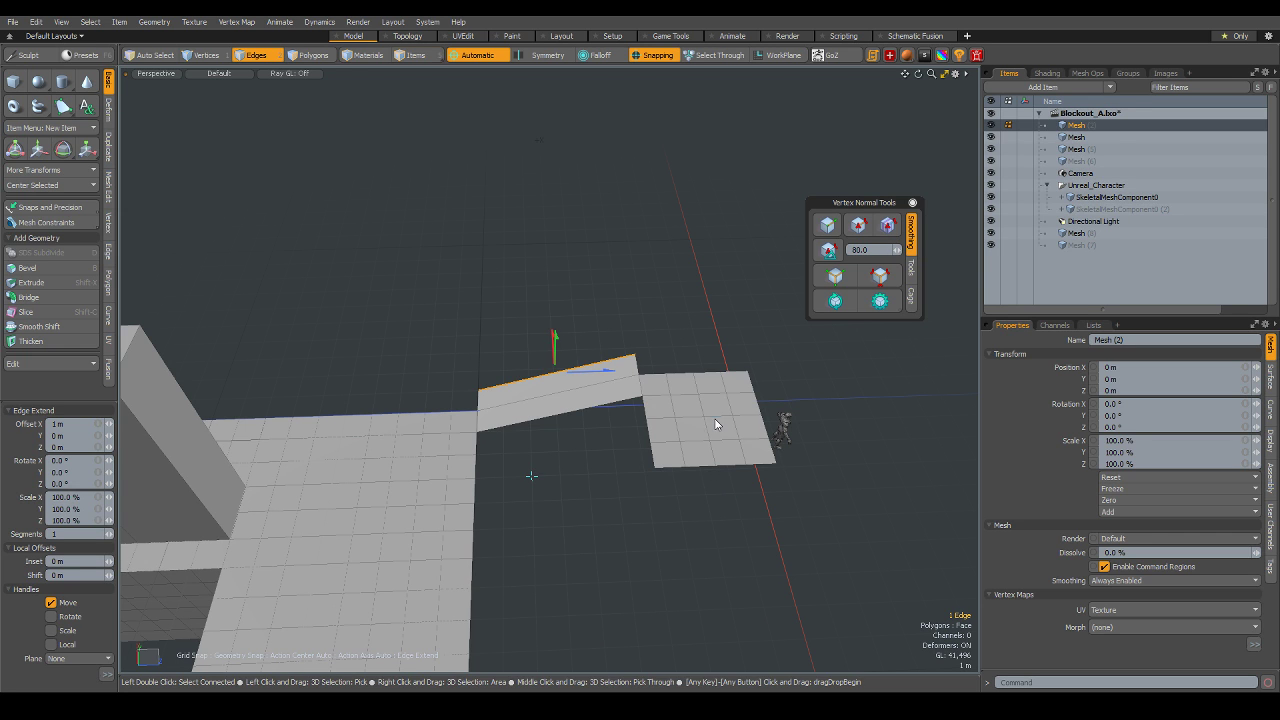
# - Select the small platform plane mesh beside the character in Items mode
pyautogui.press('5')
pyautogui.click(700, 440)
pyautogui.keyDown('alt'); pyautogui.moveTo(862, 478); pyautogui.dragTo(616, 444); pyautogui.keyUp('alt')
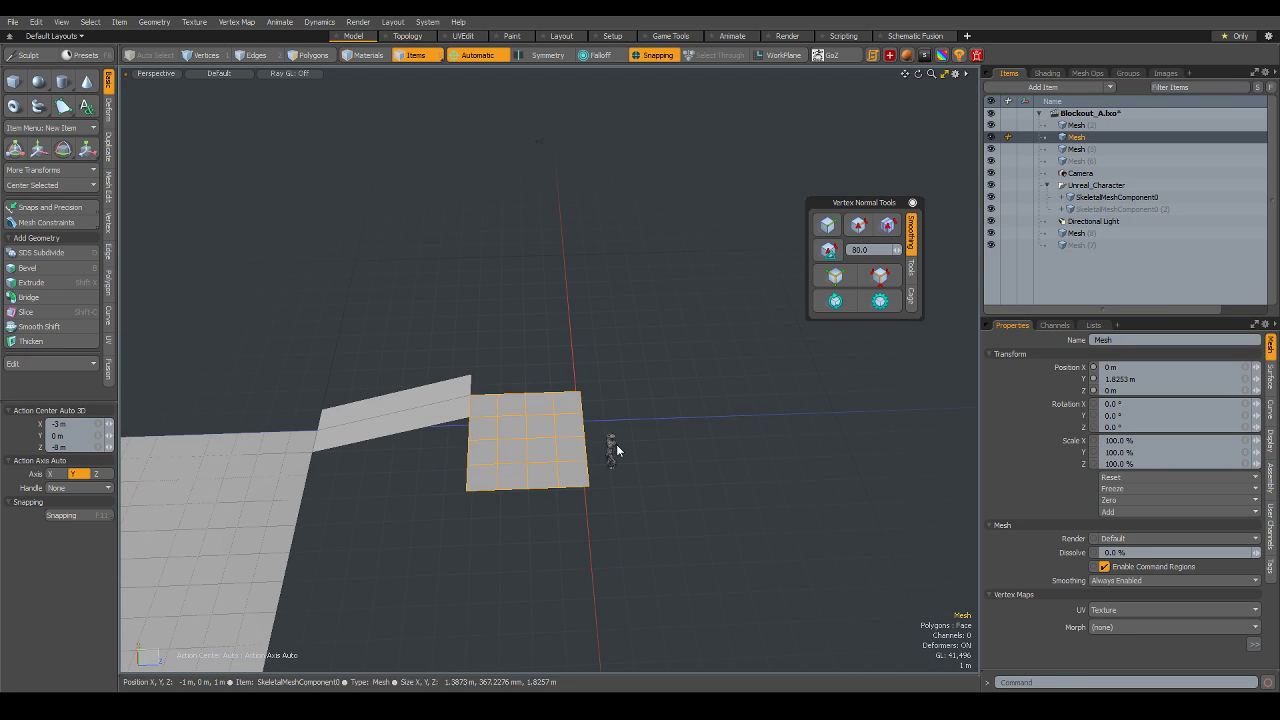
# - Select all 16 faces of the small platform plane
pyautogui.press('3')
pyautogui.doubleClick(541, 449)
pyautogui.scroll(2, 518, 401)
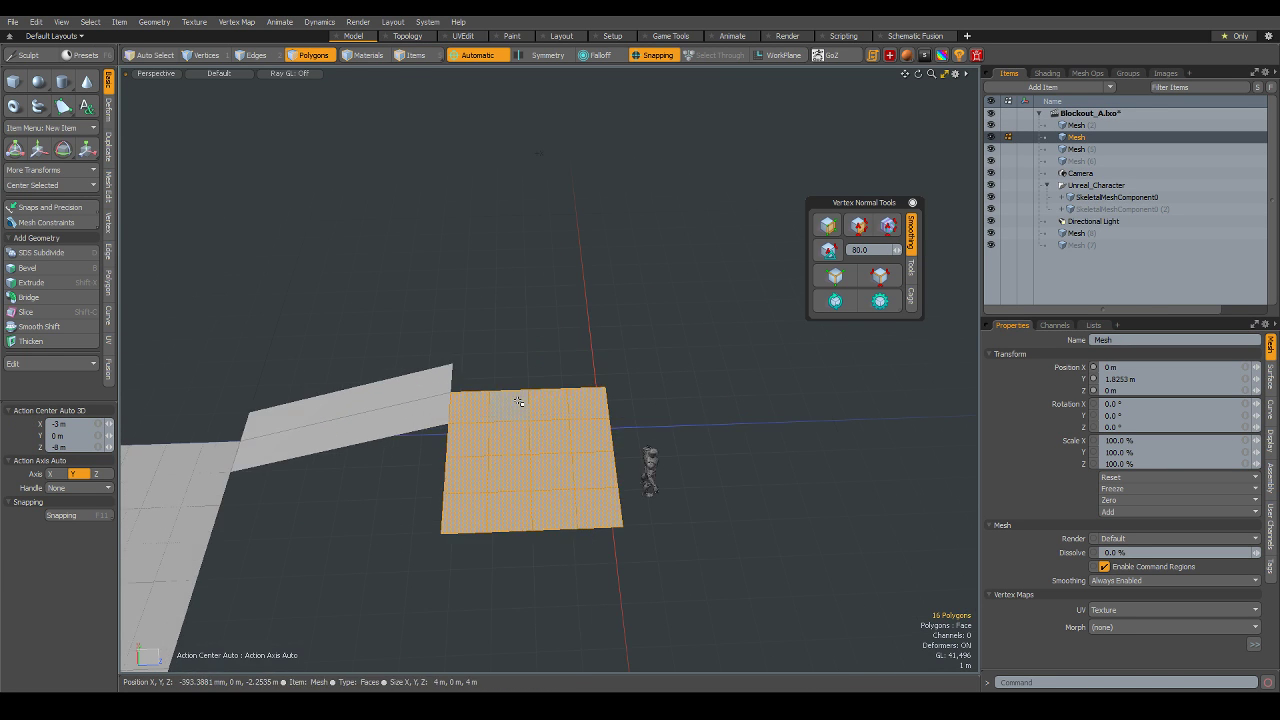
pyautogui.keyDown('alt'); pyautogui.moveTo(518, 401); pyautogui.dragTo(570, 410); pyautogui.keyUp('alt')
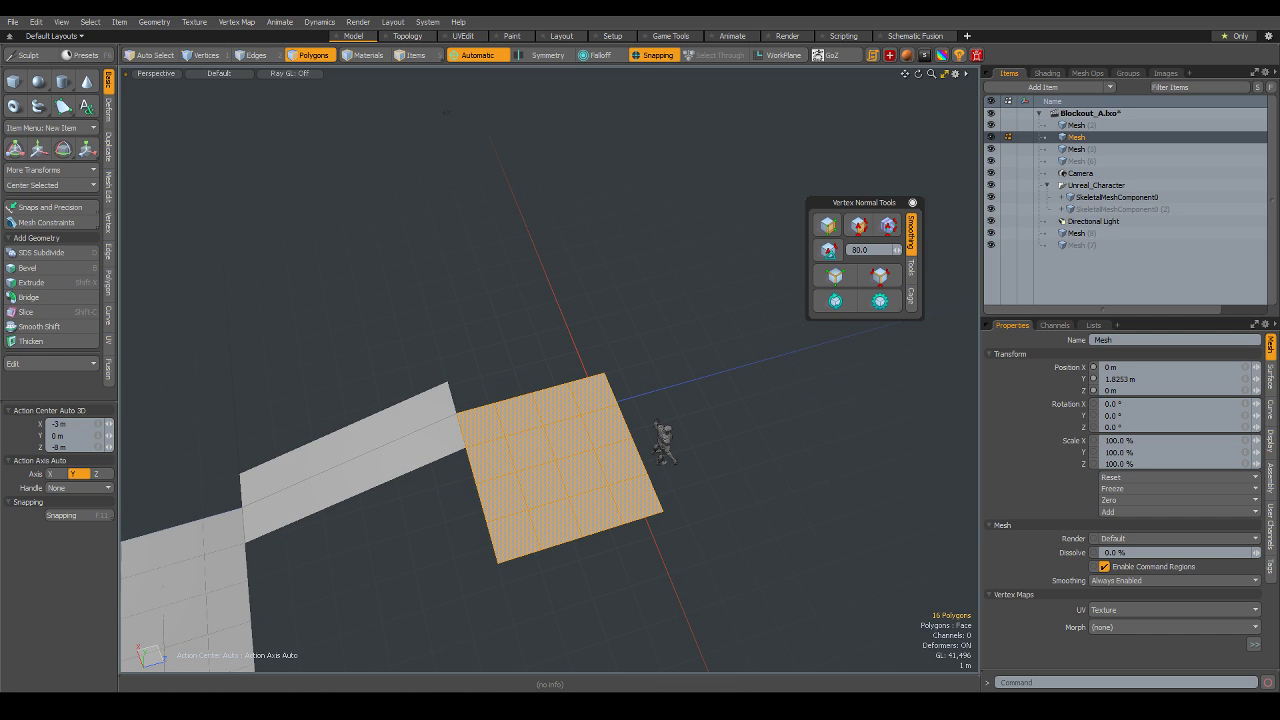
# - Mirror the plane's faces about a snapped corner along X, undoing the extra copies
pyautogui.rightClick(678, 503)
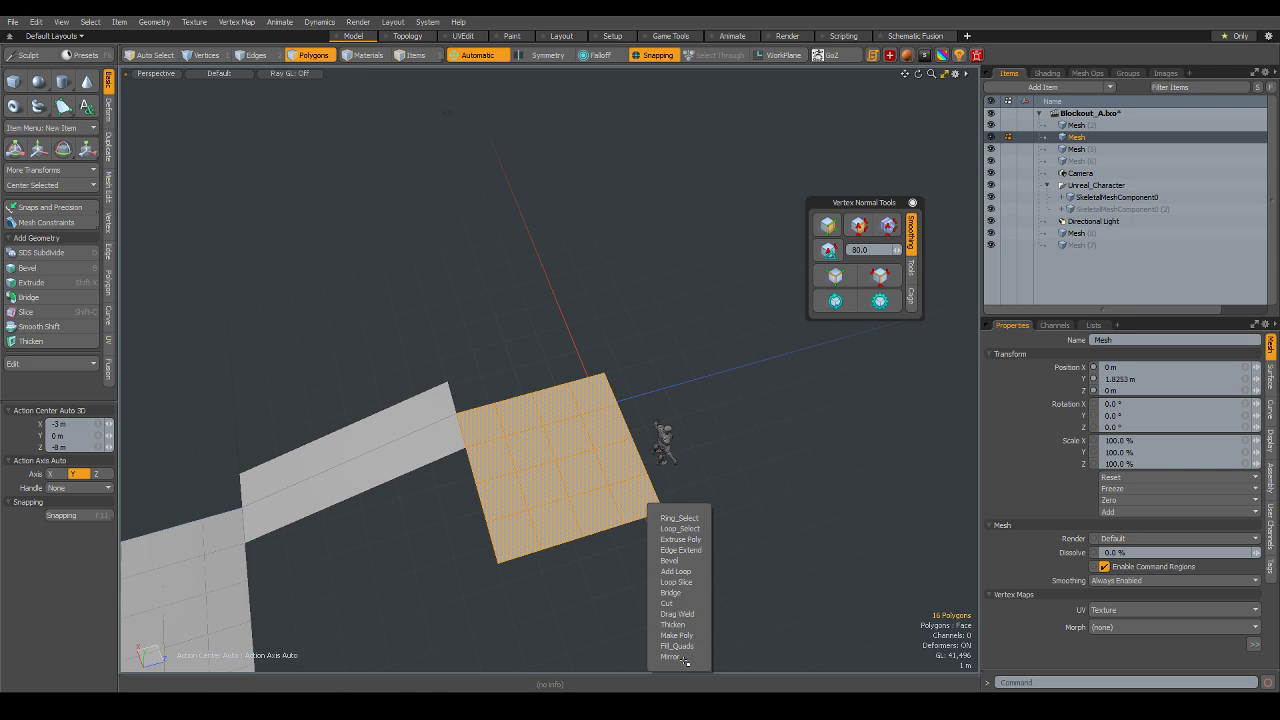
pyautogui.press('Escape')
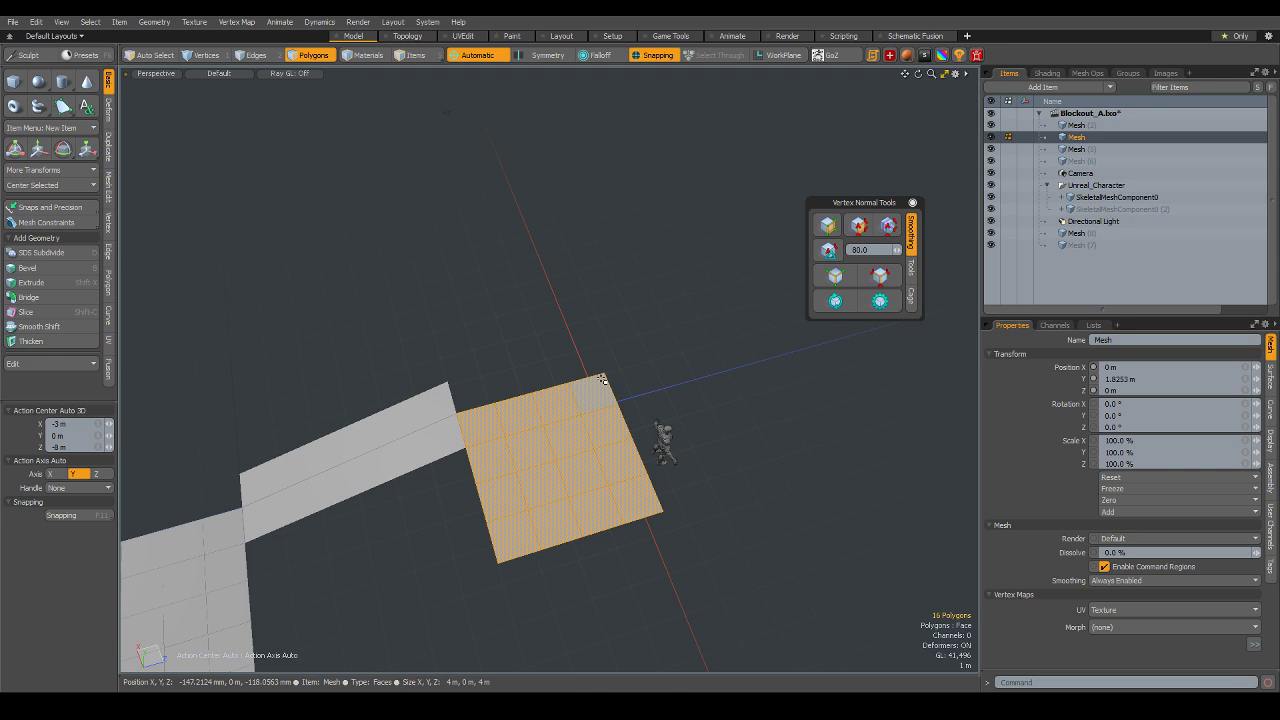
pyautogui.rightClick(600, 378)
pyautogui.click(600, 531)
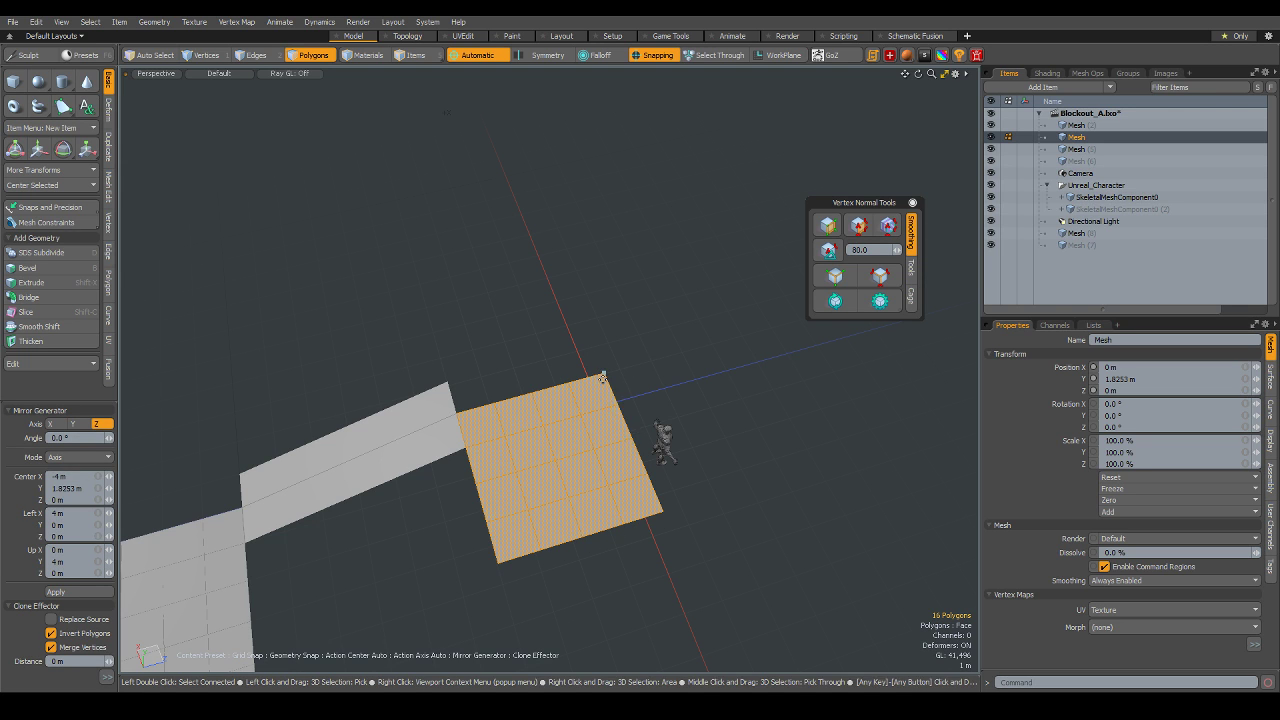
pyautogui.click(603, 377)
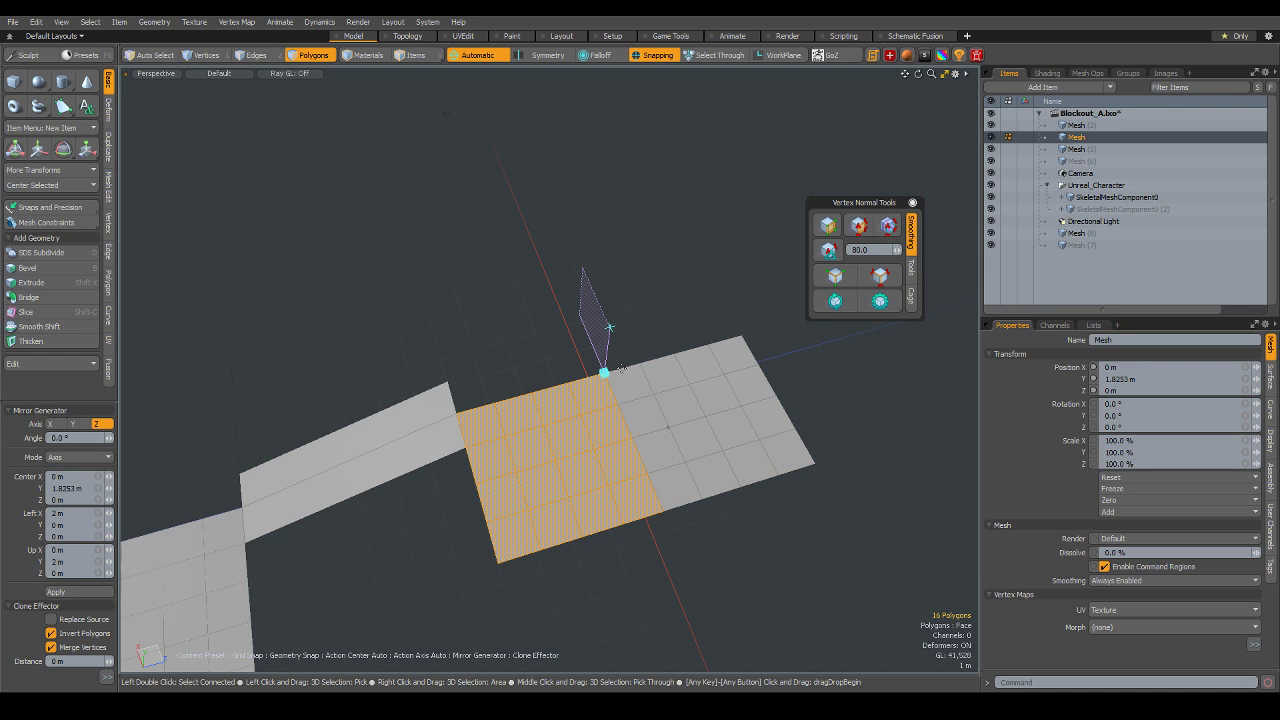
pyautogui.keyDown('shift'); pyautogui.click(733, 336); pyautogui.keyUp('shift')
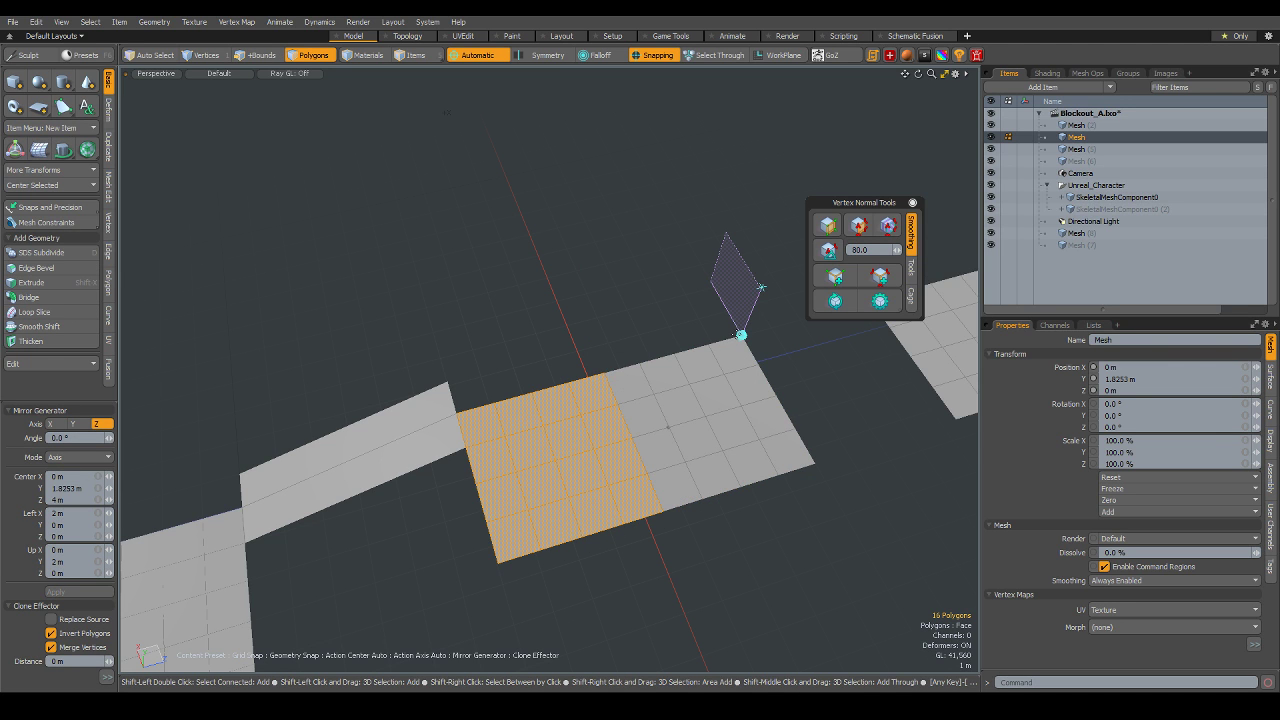
pyautogui.click(73, 425)
pyautogui.click(49, 425)
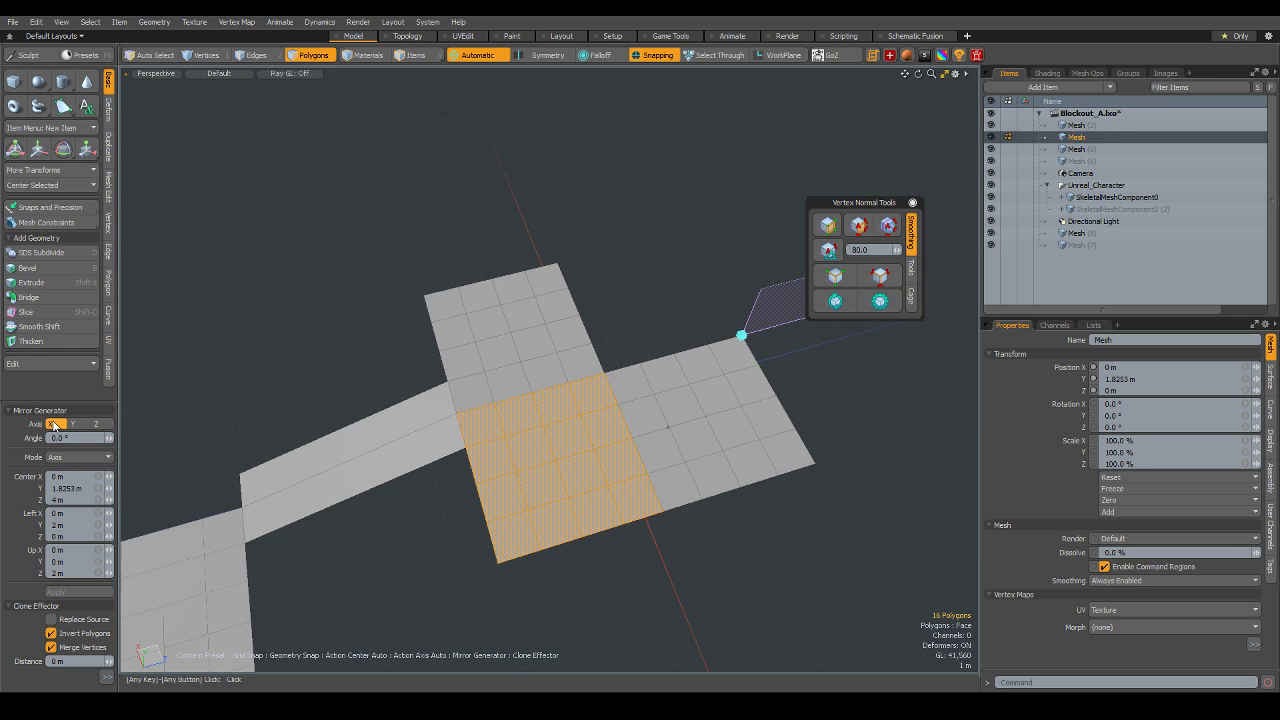
pyautogui.keyDown('shift'); pyautogui.click(564, 267); pyautogui.keyUp('shift')
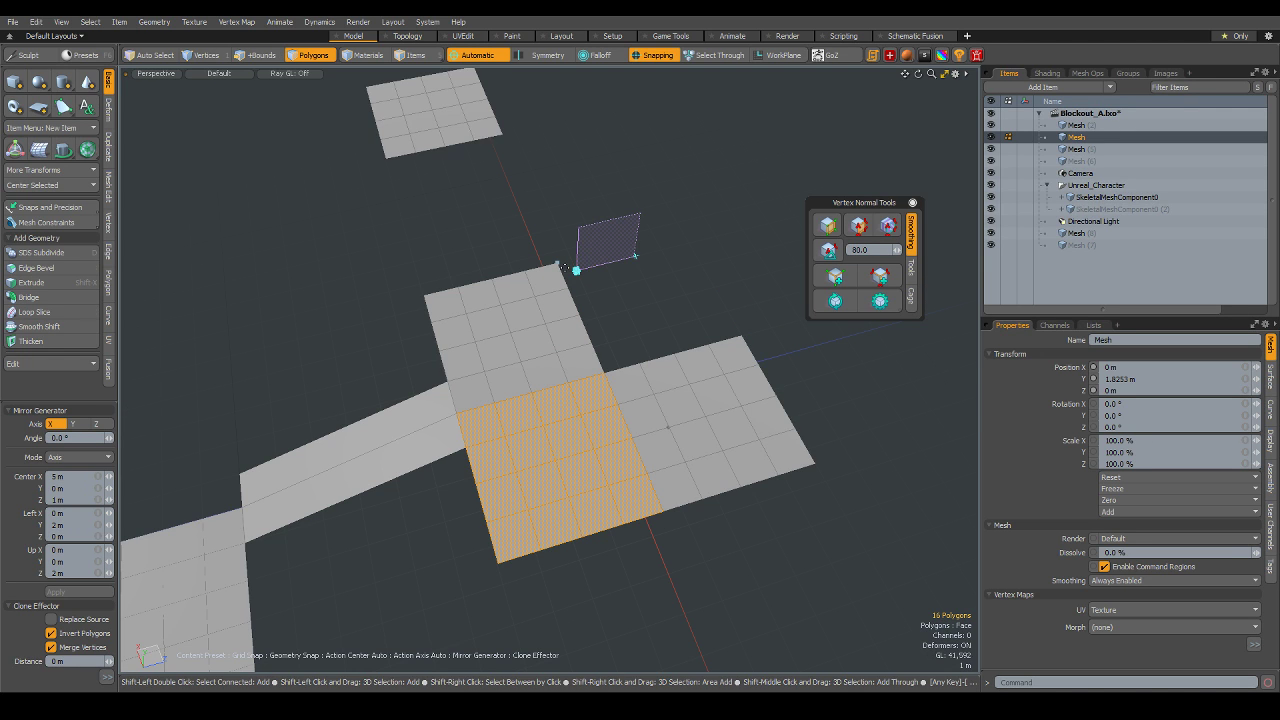
pyautogui.click(75, 425)
pyautogui.click(100, 425)
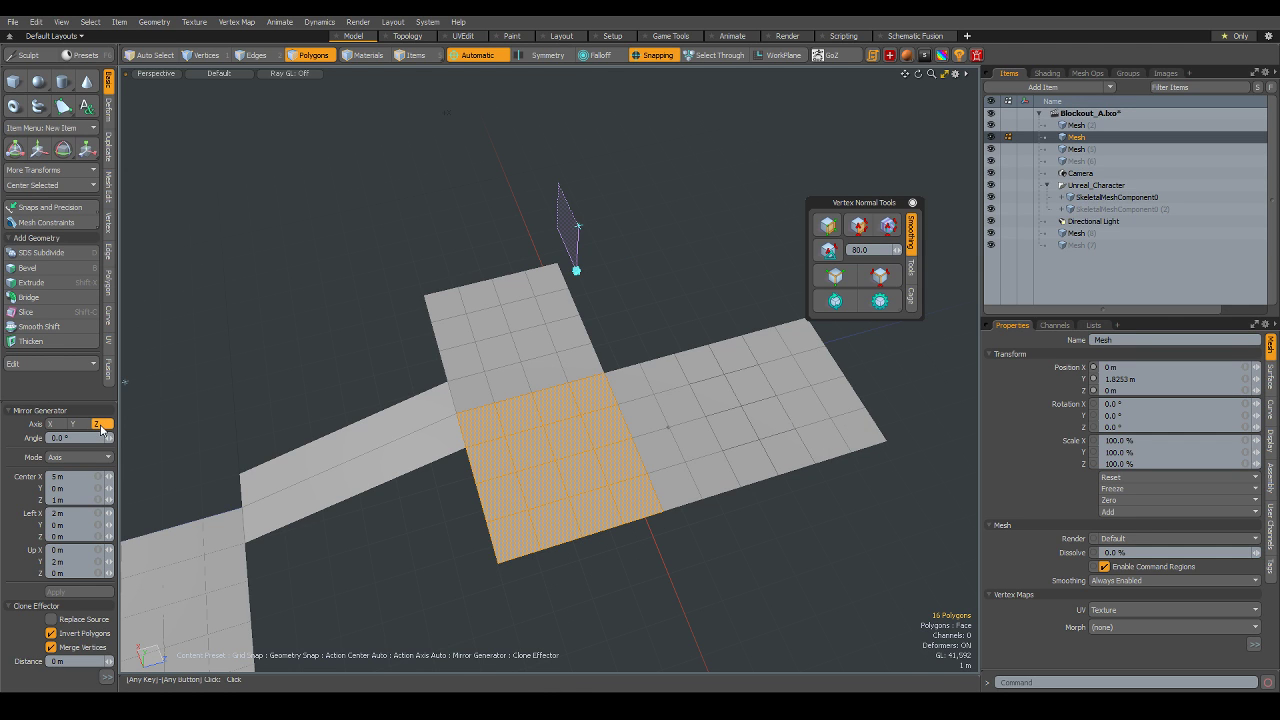
pyautogui.hotkey('ctrl', 'z')
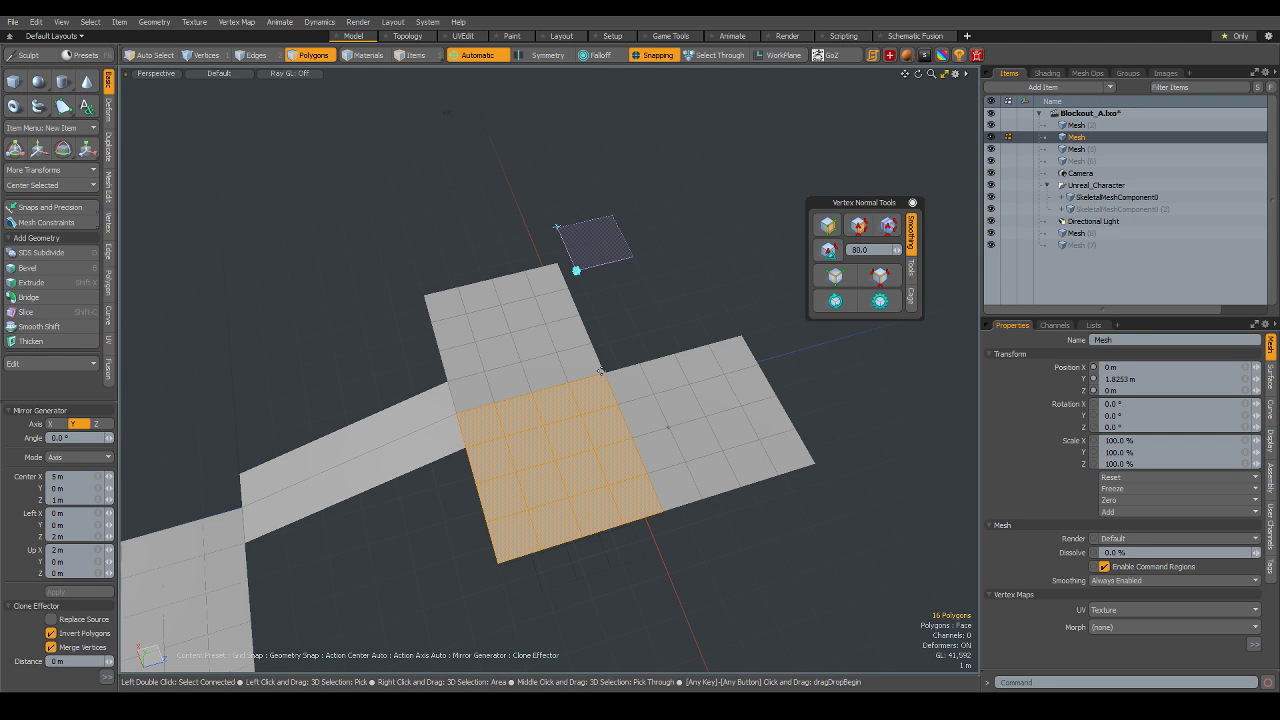
pyautogui.hotkey('ctrl', 'z')
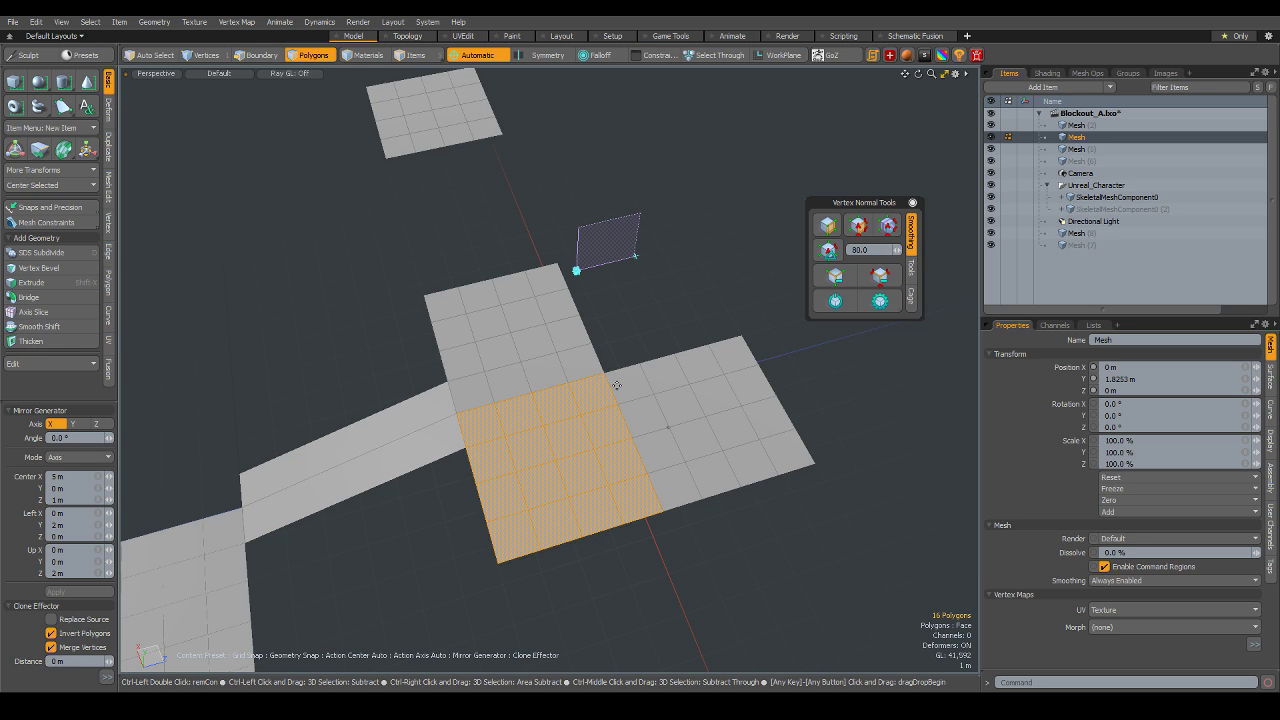
pyautogui.hotkey('ctrl', 'z')
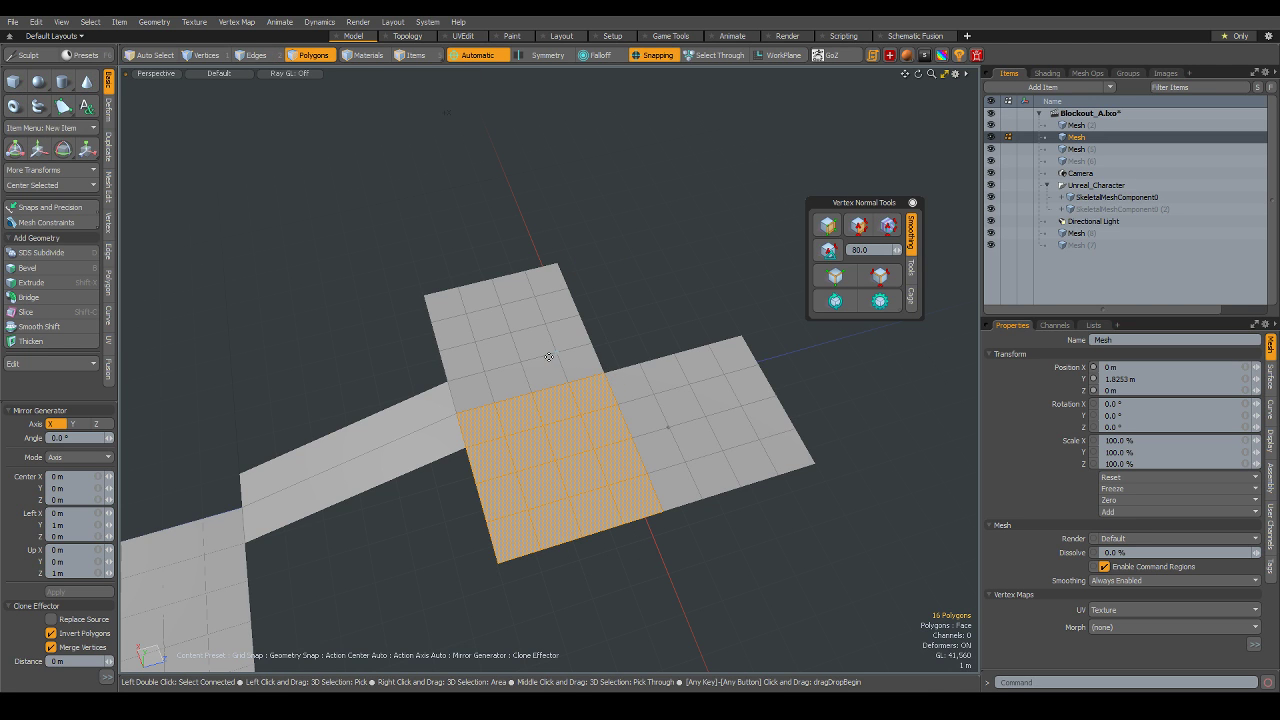
# - Mirror the upper arm's faces across Z, centred at X 4 m, to fill the corner
pyautogui.click(537, 368)
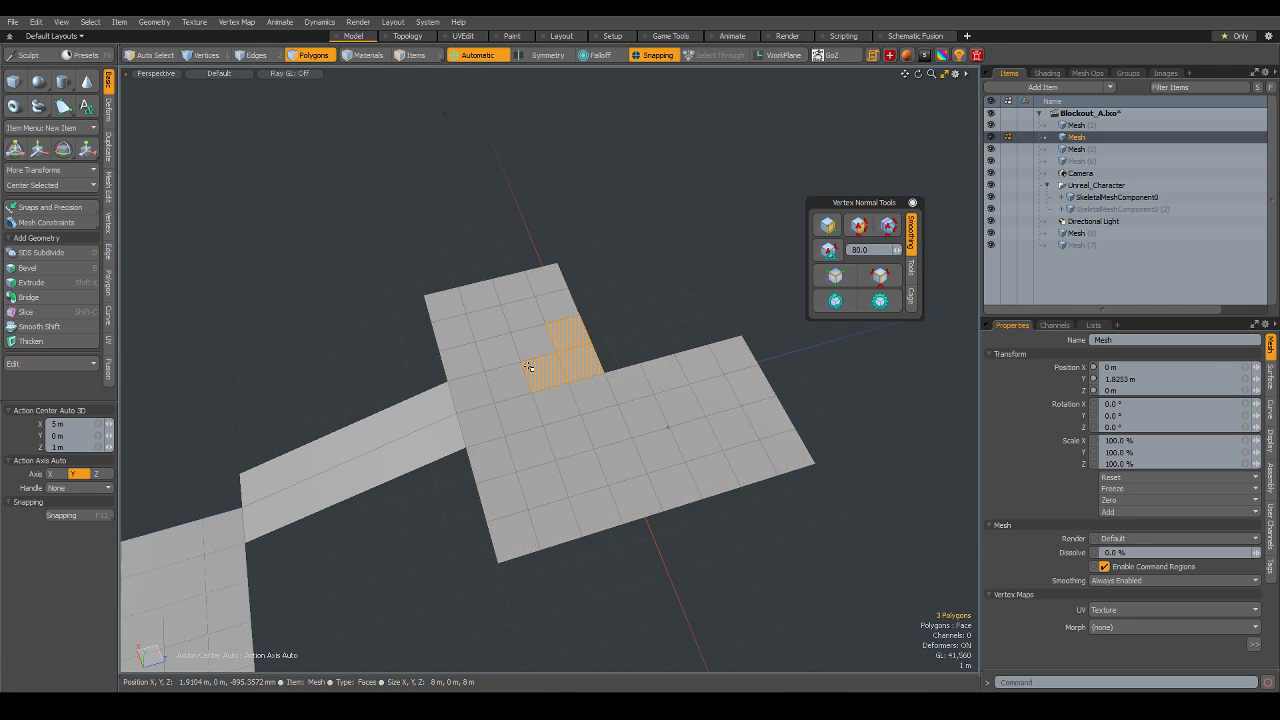
pyautogui.keyDown('shift'); pyautogui.moveTo(481, 316); pyautogui.dragTo(457, 298); pyautogui.keyUp('shift')
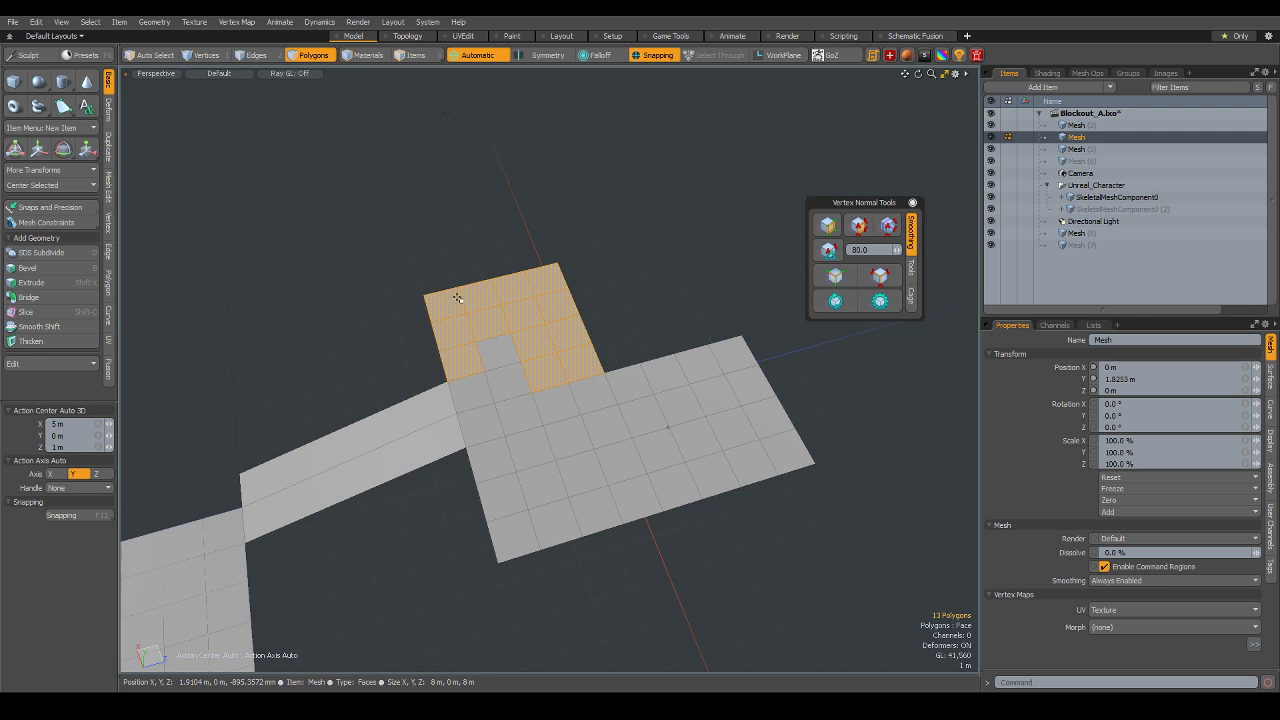
pyautogui.rightClick(495, 377)
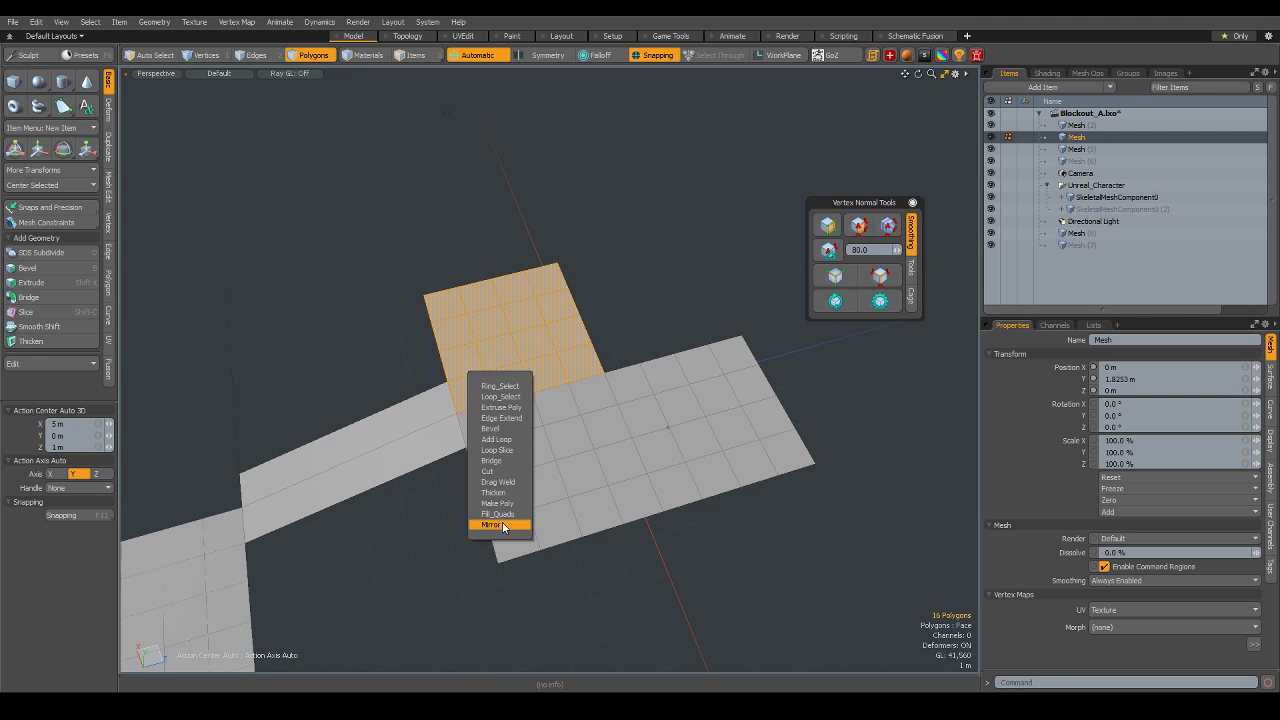
pyautogui.click(503, 527)
pyautogui.click(557, 265)
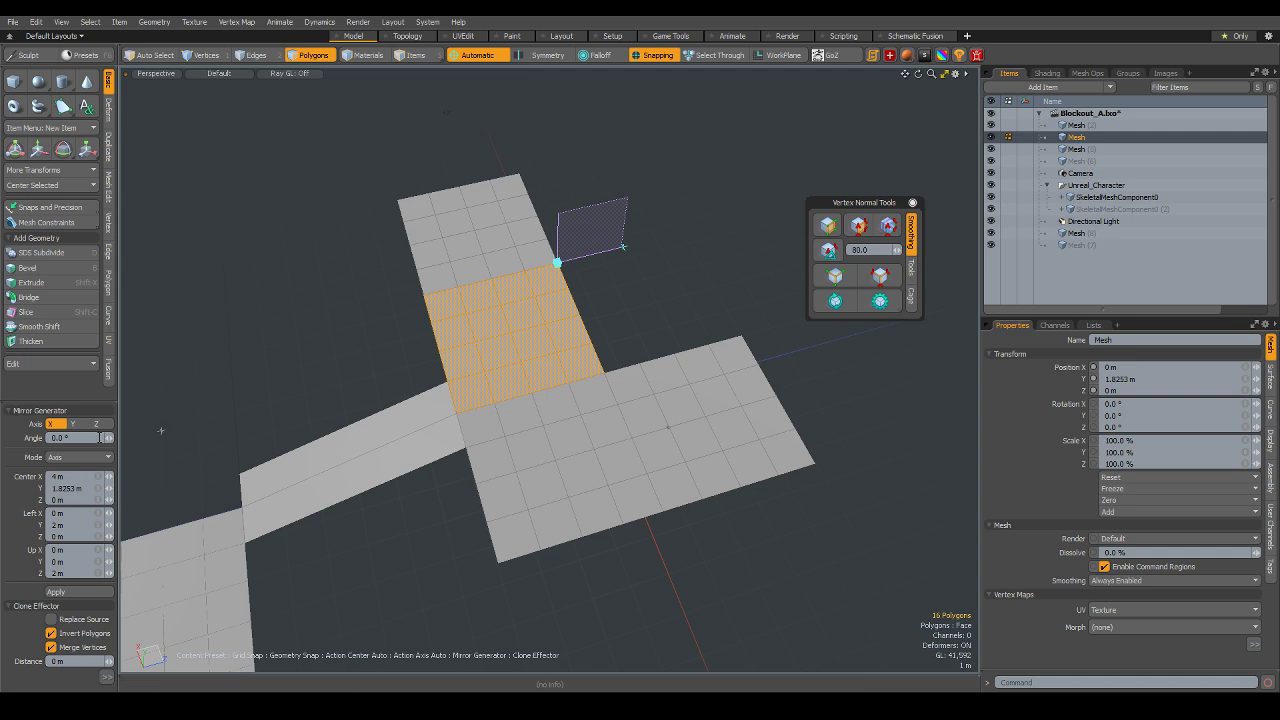
pyautogui.click(73, 423)
pyautogui.click(99, 423)
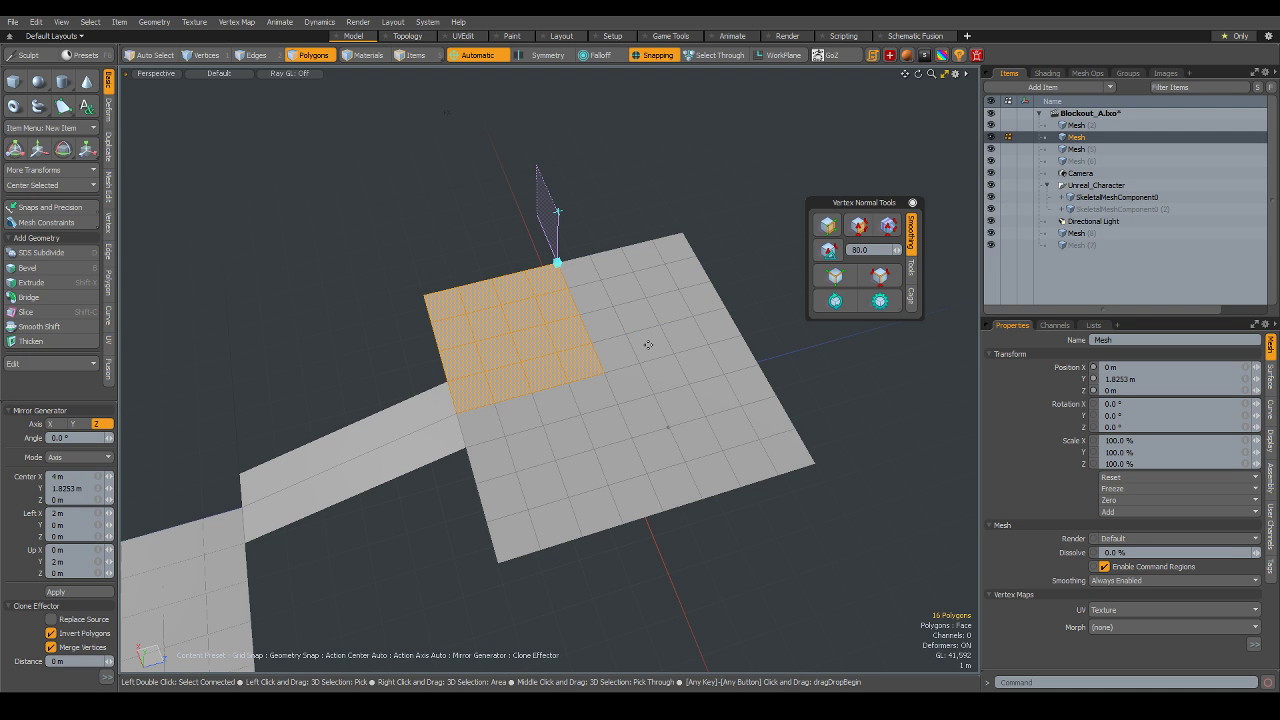
# - Extend the enlarged plane's 32 border edges downward to form the platform's side walls
pyautogui.press('5')
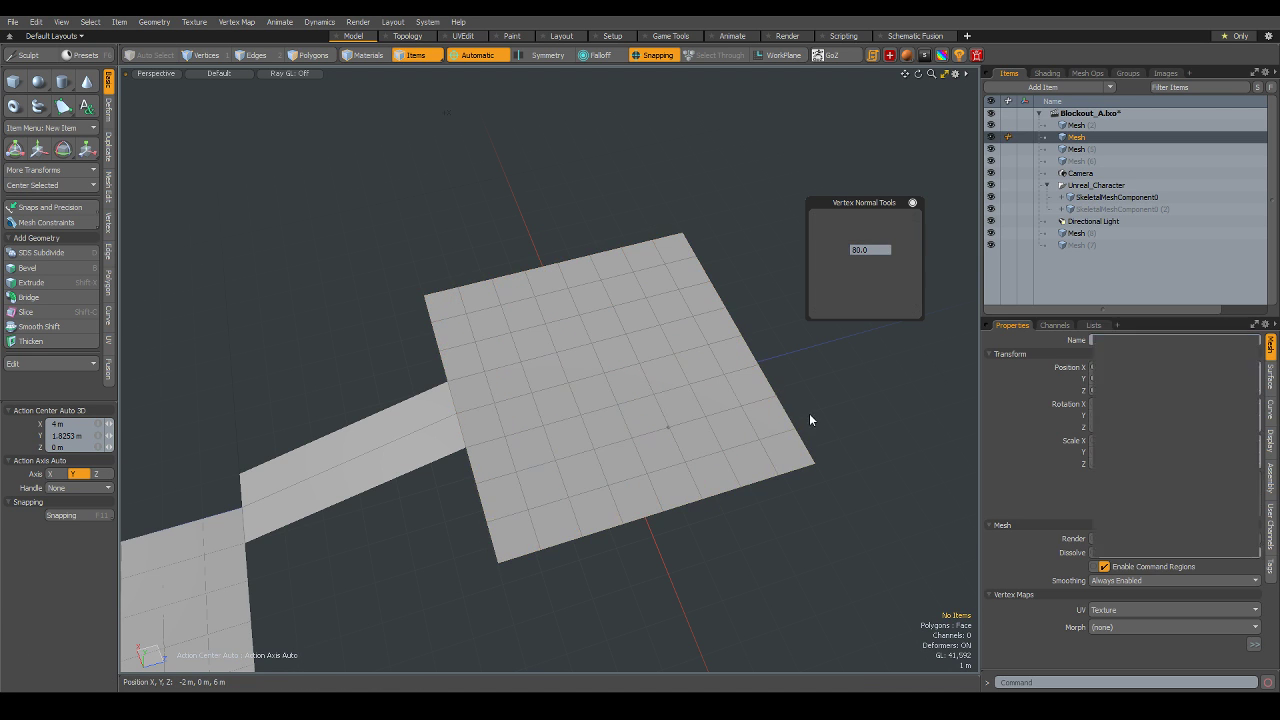
pyautogui.moveTo(694, 606)
pyautogui.keyDown('alt'); pyautogui.mouseDown()
pyautogui.moveTo(705, 484)
pyautogui.moveTo(680, 514)
pyautogui.mouseUp(); pyautogui.keyUp('alt')
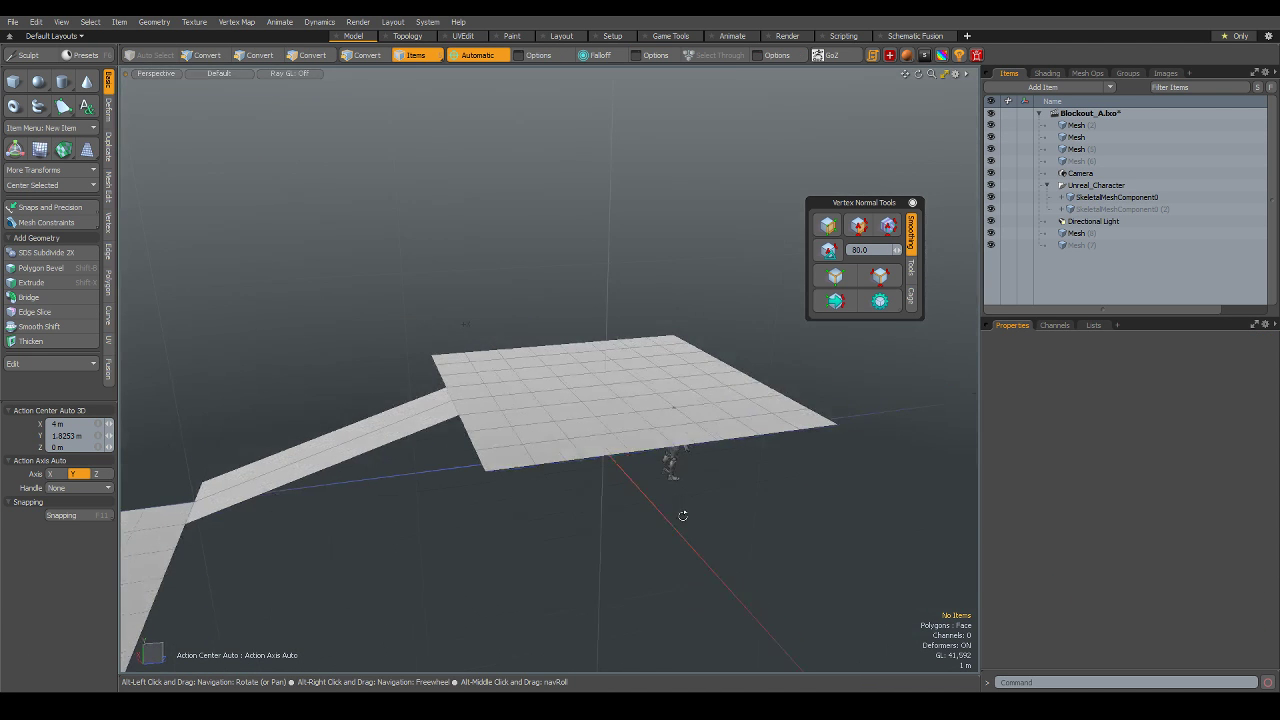
pyautogui.click(575, 428)
pyautogui.press('2')
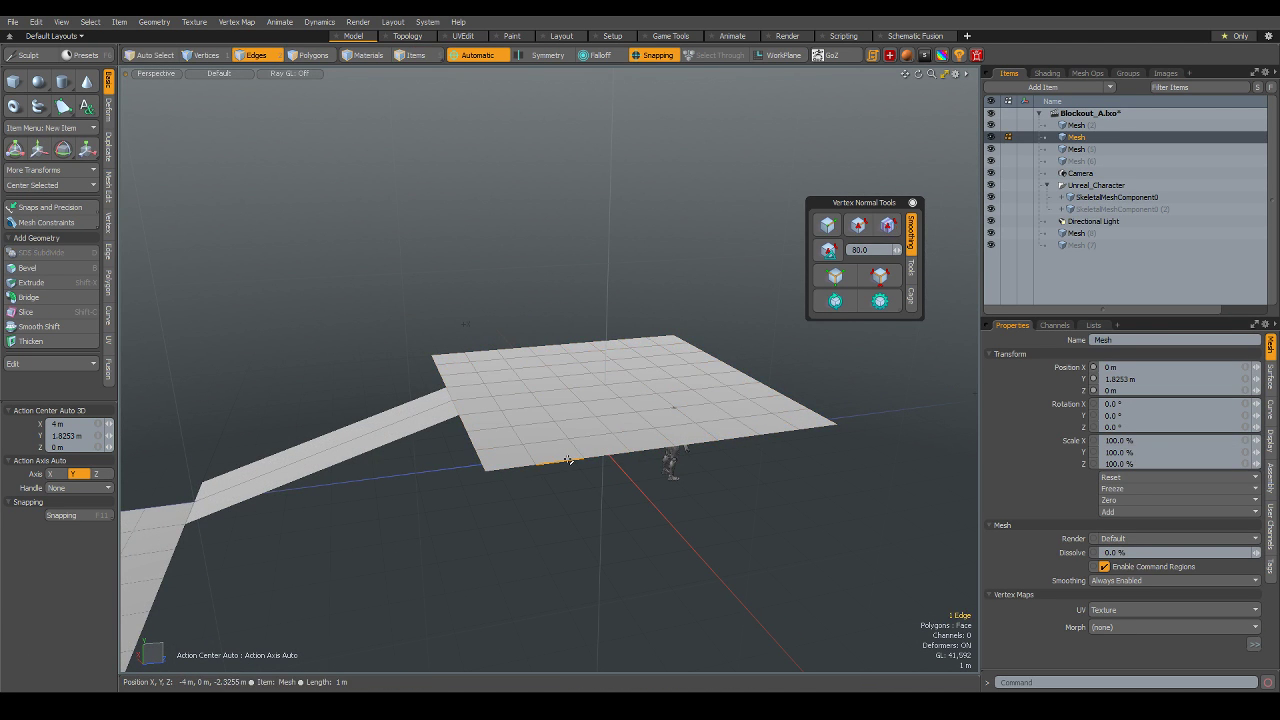
pyautogui.doubleClick(571, 461)
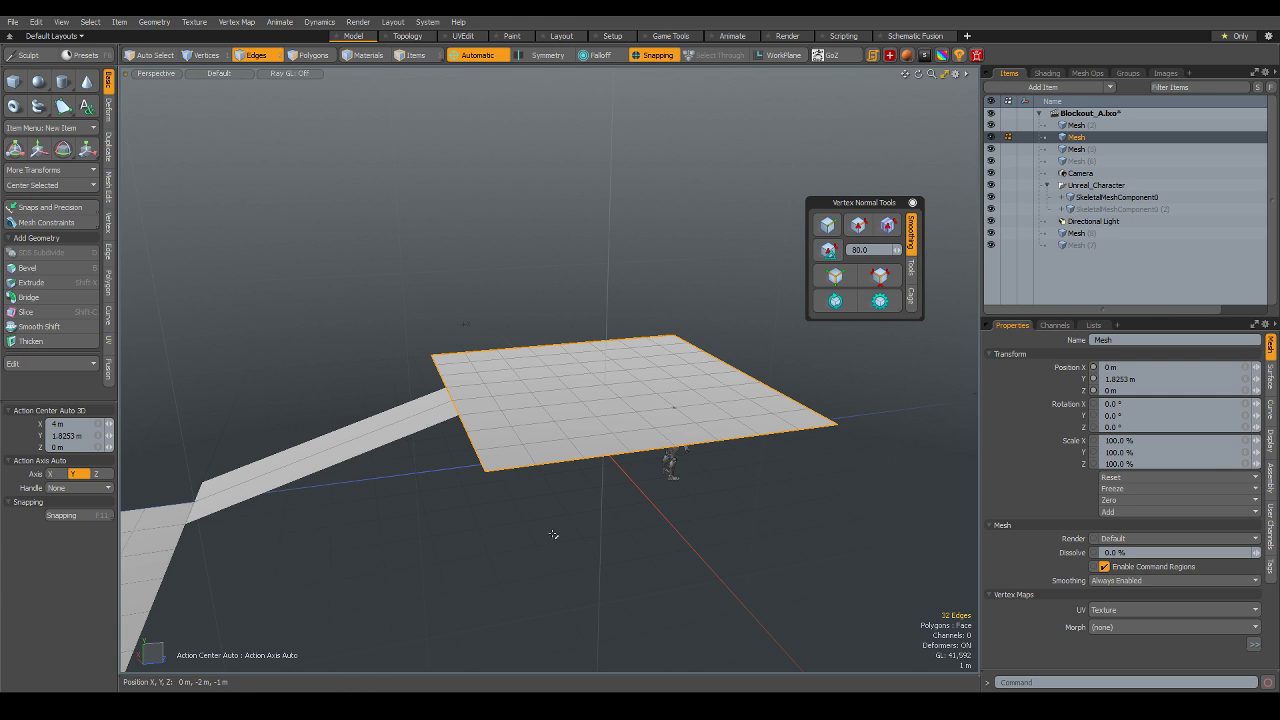
pyautogui.hotkey('shift', 'x')
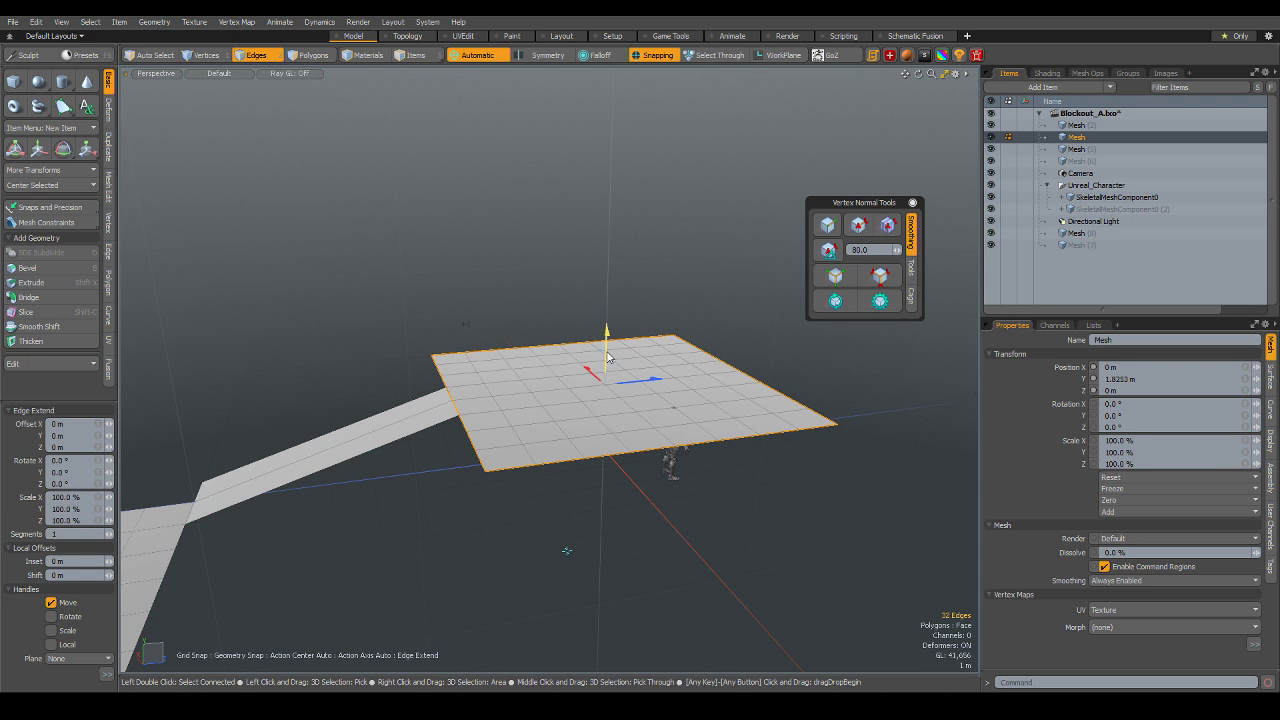
pyautogui.moveTo(602, 426); pyautogui.dragTo(595, 487)
pyautogui.moveTo(623, 566)
pyautogui.keyDown('alt'); pyautogui.mouseDown()
pyautogui.moveTo(614, 520)
pyautogui.moveTo(632, 532)
pyautogui.mouseUp(); pyautogui.keyUp('alt')
pyautogui.hotkey('ctrl', 'z')
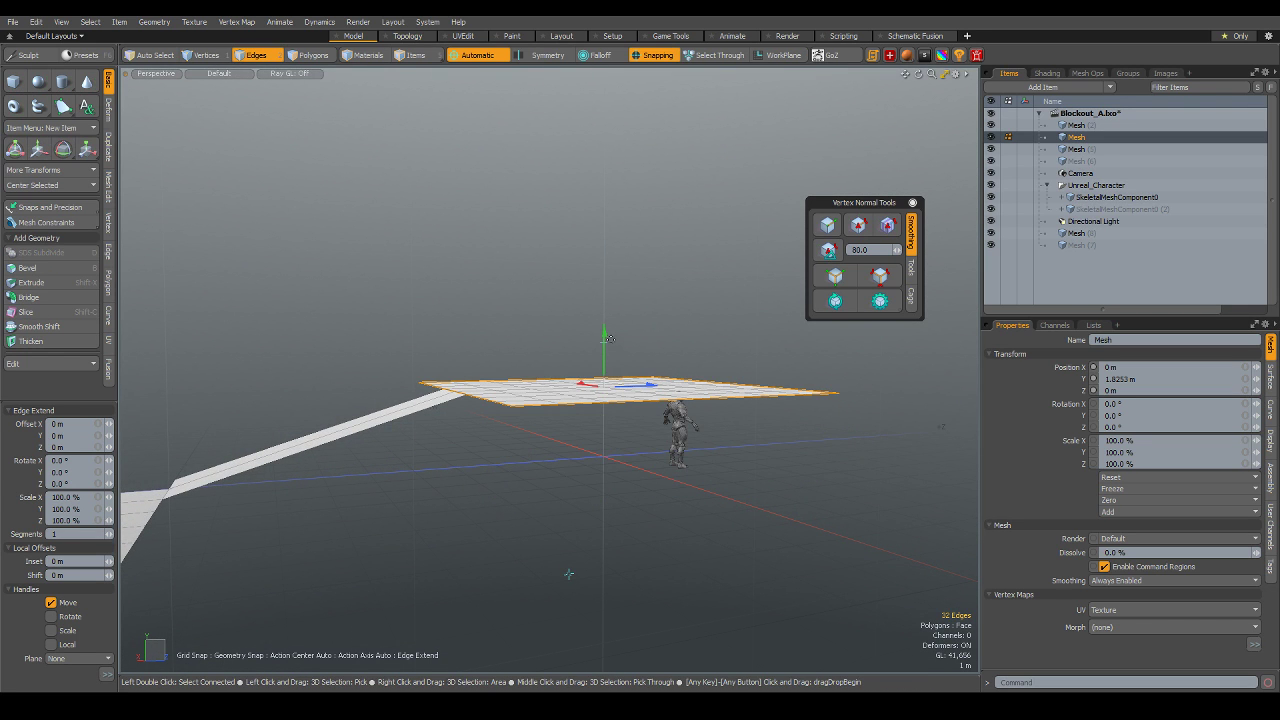
pyautogui.hotkey('ctrl', 'shift', 'z')
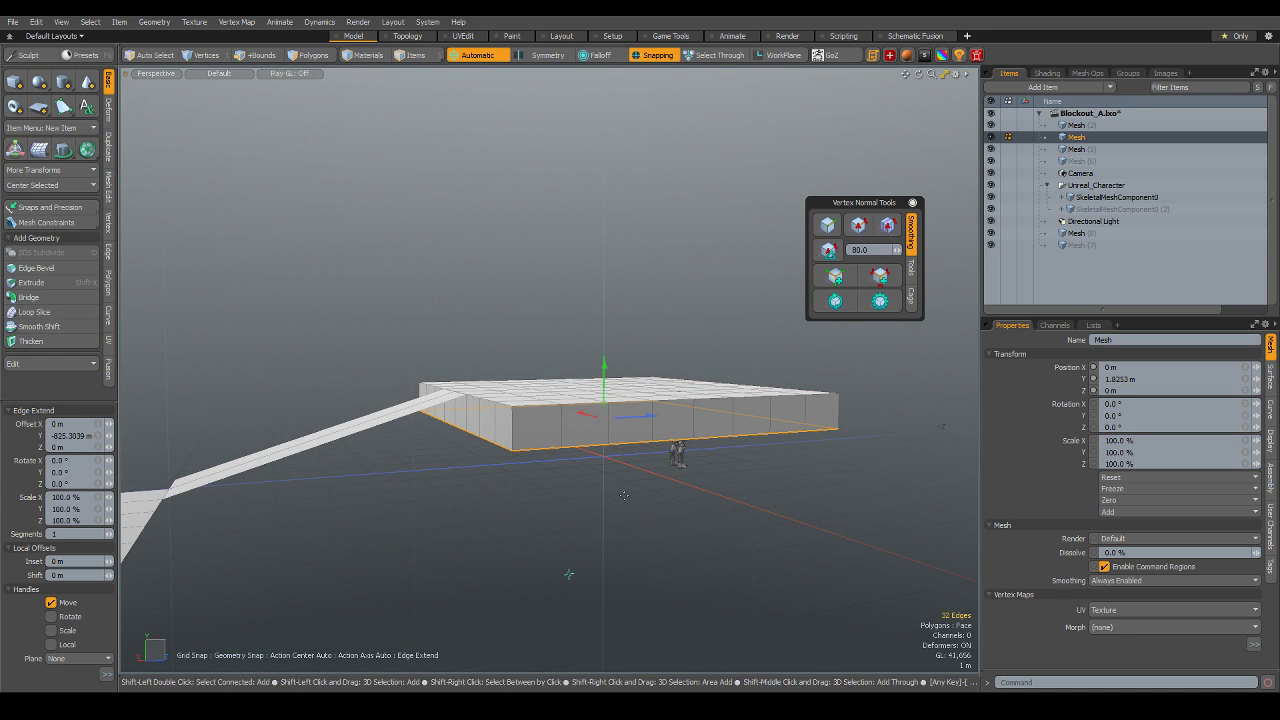
pyautogui.moveTo(605, 443)
pyautogui.keyDown('alt'); pyautogui.mouseDown()
pyautogui.moveTo(470, 479)
pyautogui.moveTo(727, 399)
pyautogui.mouseUp(); pyautogui.keyUp('alt')
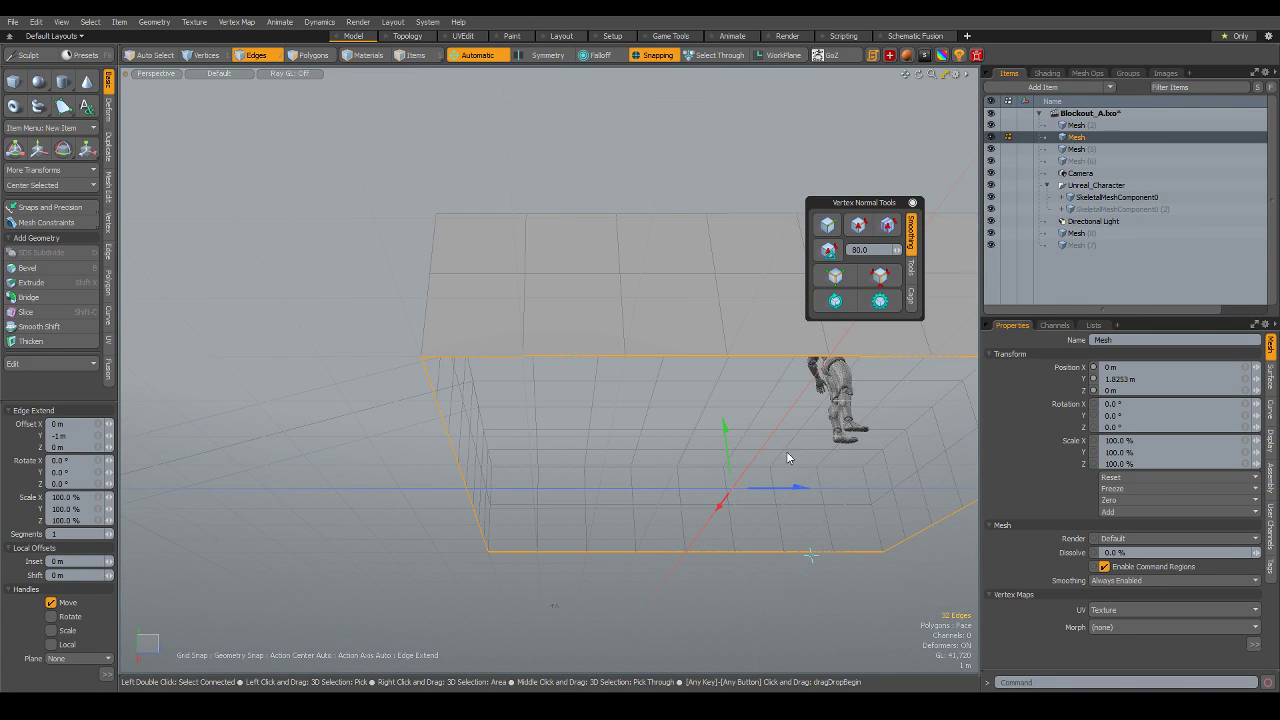
# - Lift the character to Position Y 1.8253 m so it stands on the platform box
pyautogui.press('5')
pyautogui.click(848, 401)
pyautogui.keyDown('alt'); pyautogui.moveTo(770, 386); pyautogui.dragTo(752, 494); pyautogui.keyUp('alt')
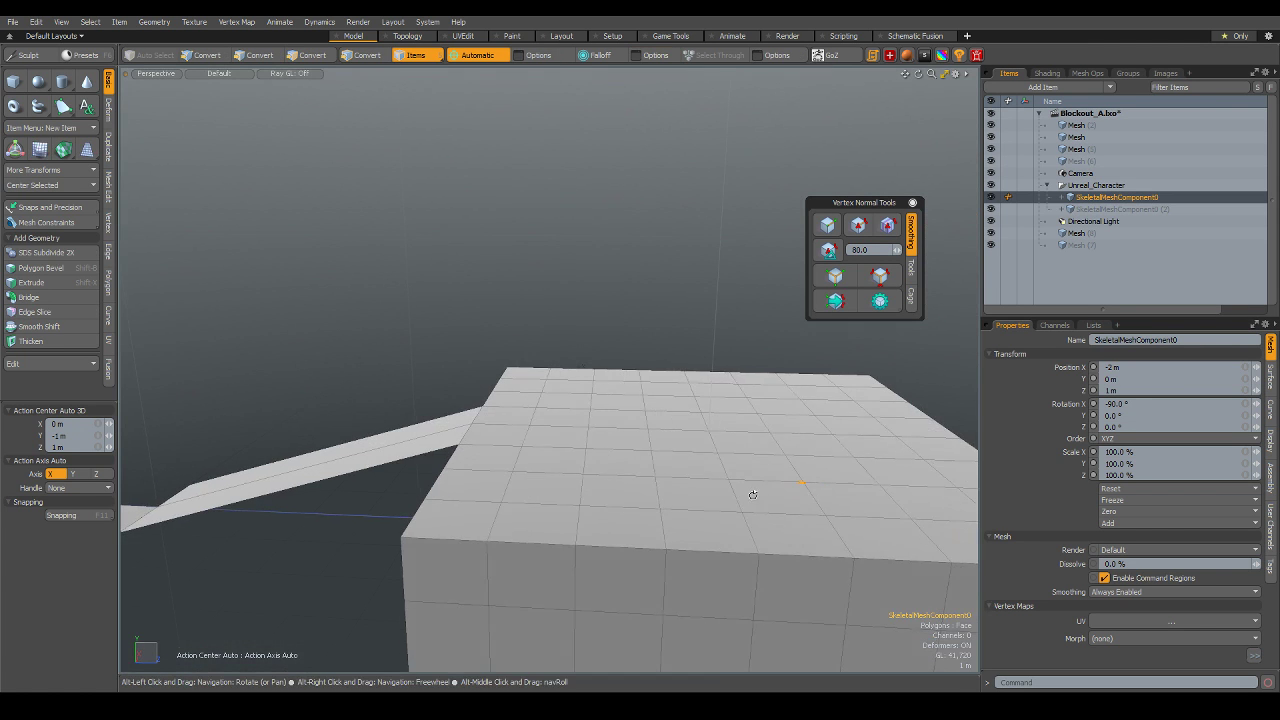
pyautogui.press('w')
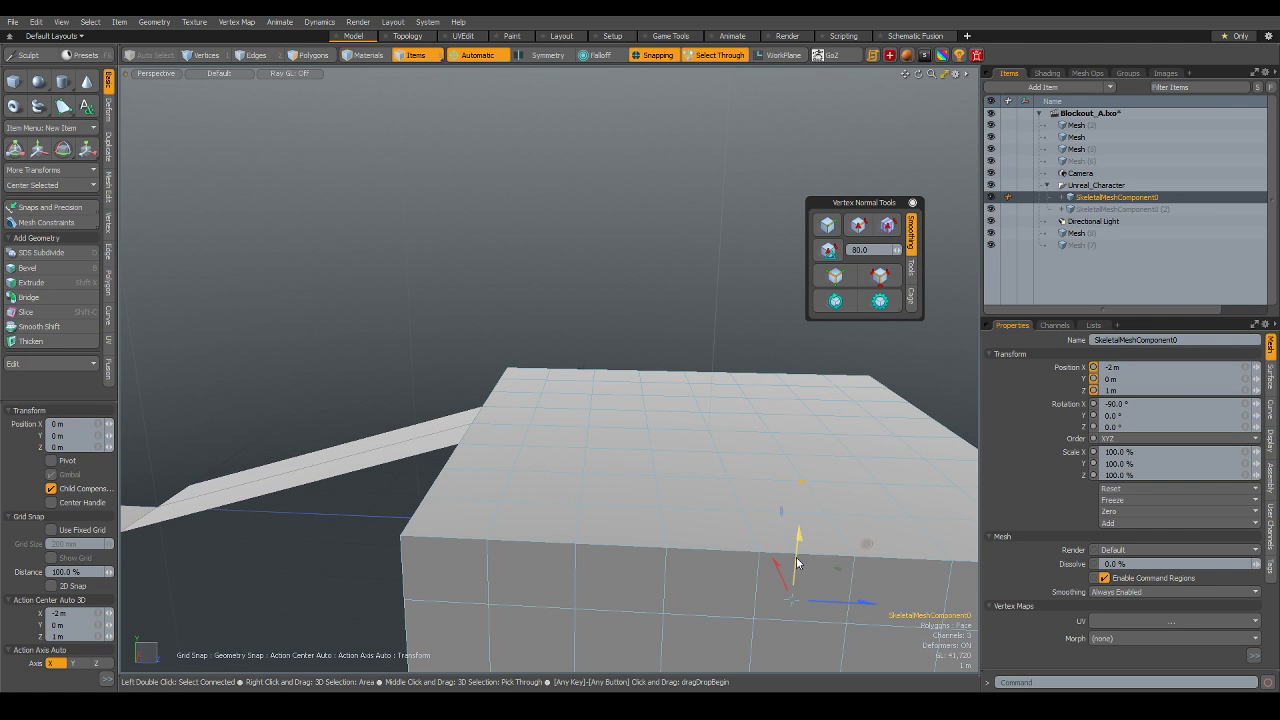
pyautogui.moveTo(799, 560); pyautogui.dragTo(795, 468)
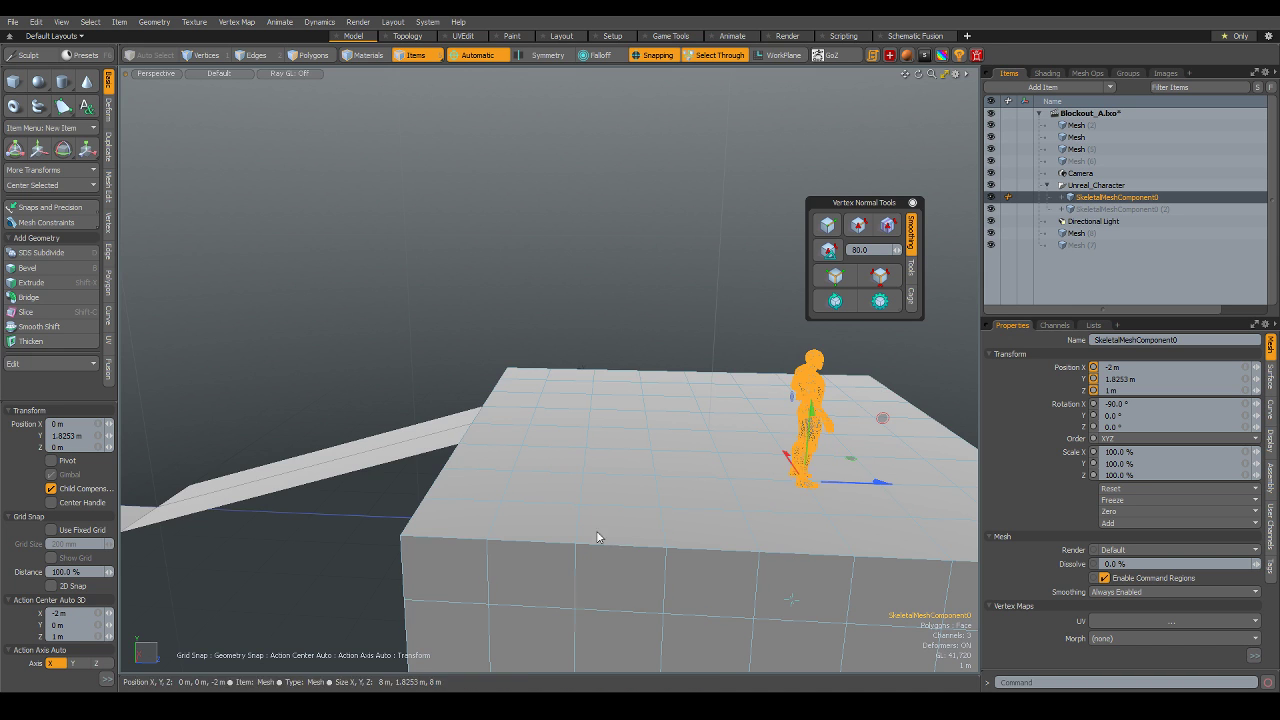
pyautogui.moveTo(600, 534)
pyautogui.keyDown('alt'); pyautogui.mouseDown()
pyautogui.moveTo(623, 411)
pyautogui.moveTo(506, 474)
pyautogui.mouseUp(); pyautogui.keyUp('alt')
pyautogui.press('Escape')
# - Inspect the platform from several angles, then box-select part of it in front view
pyautogui.scroll(-5, 623, 411)
pyautogui.scroll(2, 517, 435)
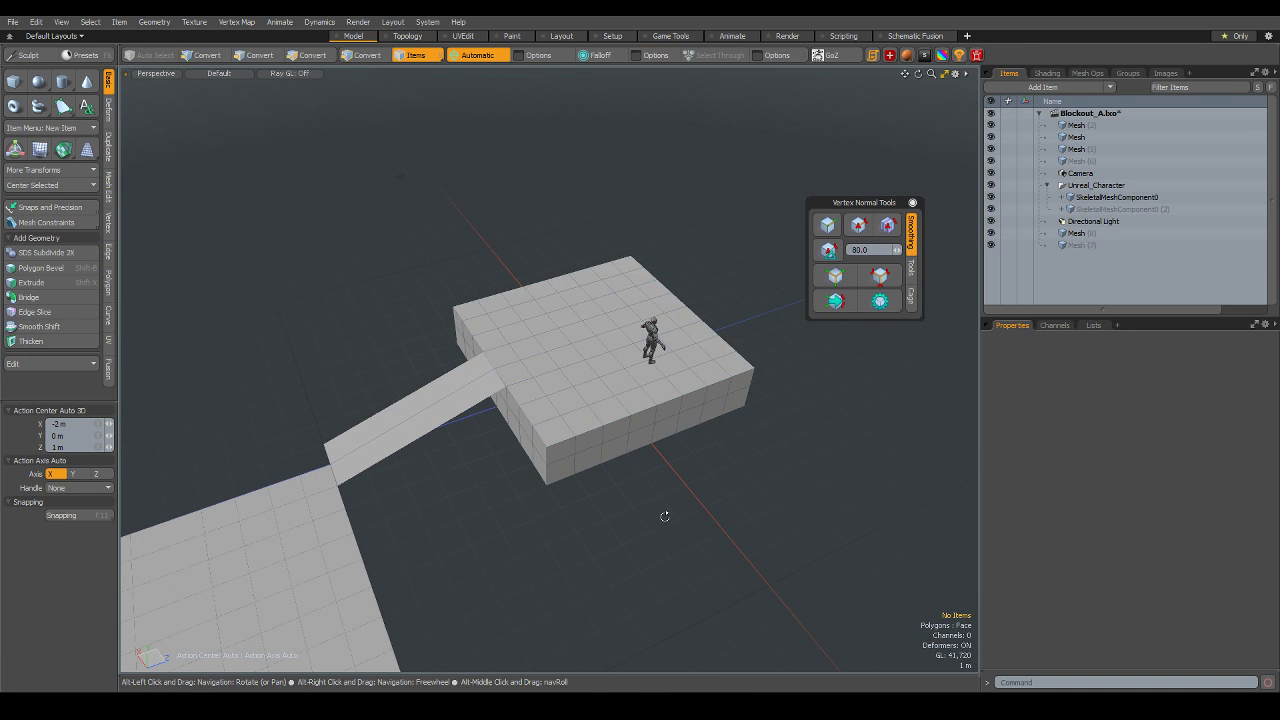
pyautogui.keyDown('alt'); pyautogui.moveTo(663, 517); pyautogui.dragTo(676, 447); pyautogui.keyUp('alt')
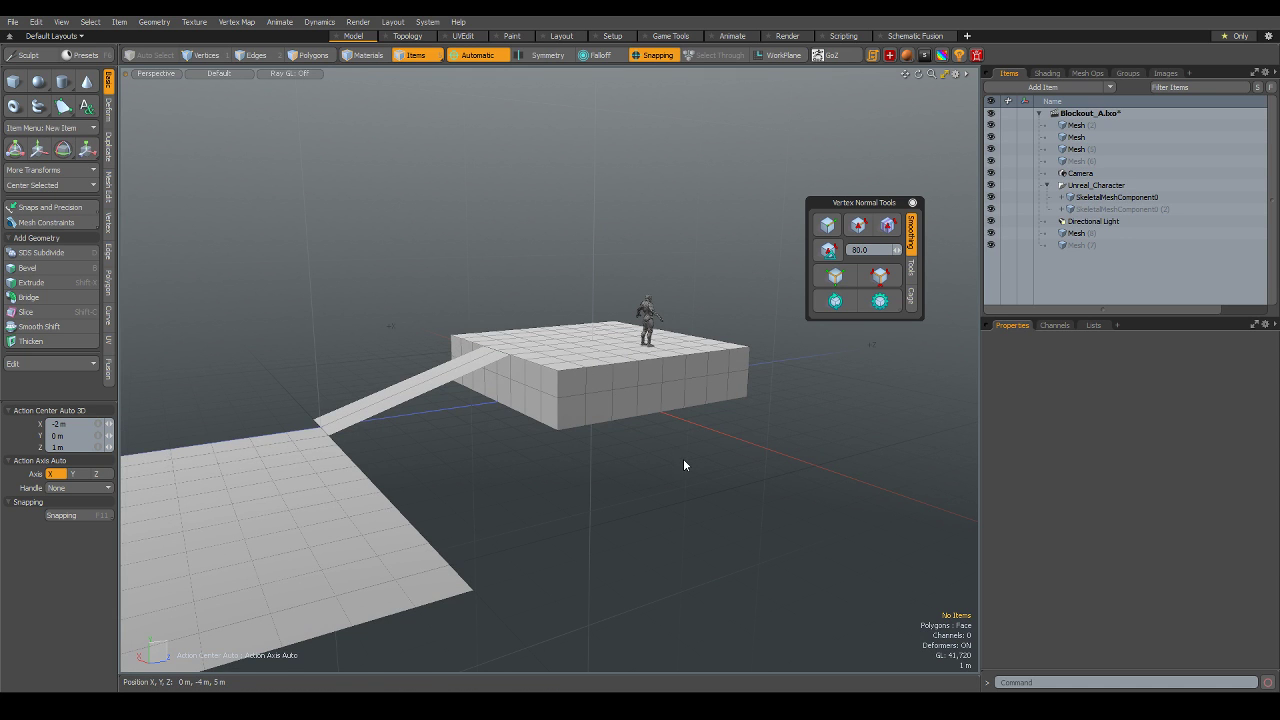
pyautogui.scroll(3, 632, 377)
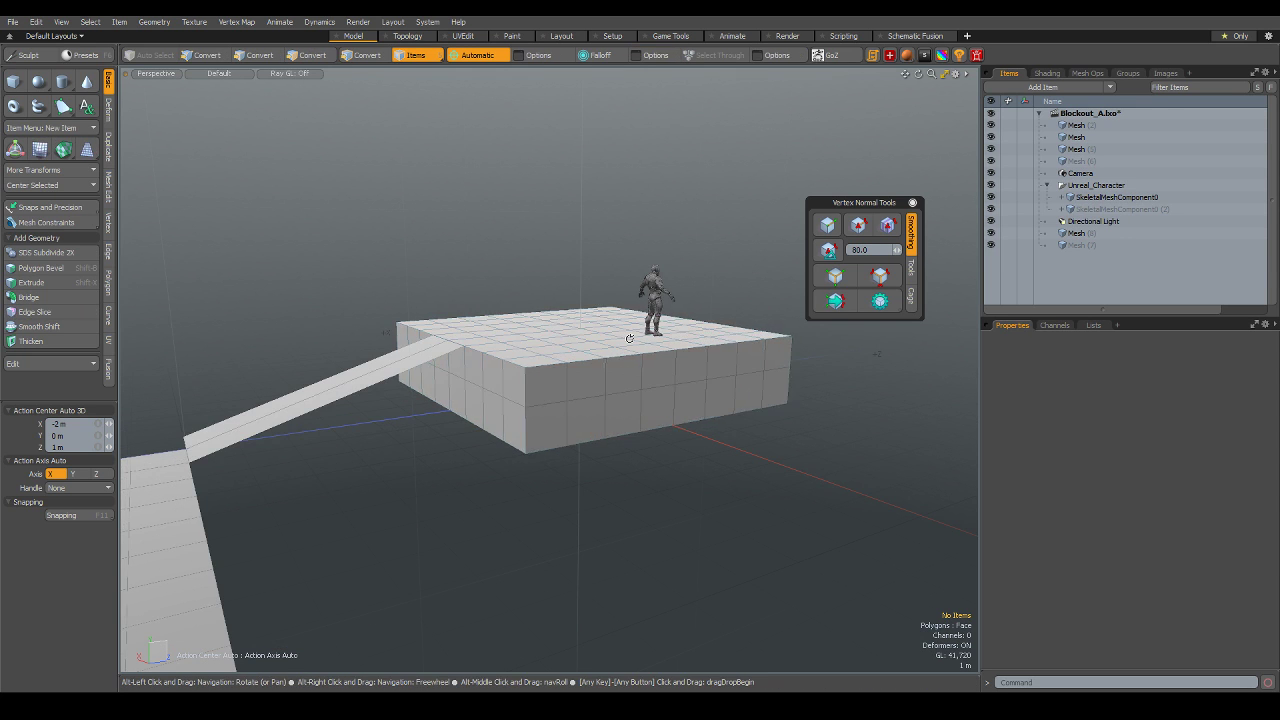
pyautogui.keyDown('alt'); pyautogui.moveTo(629, 338); pyautogui.dragTo(596, 403); pyautogui.keyUp('alt')
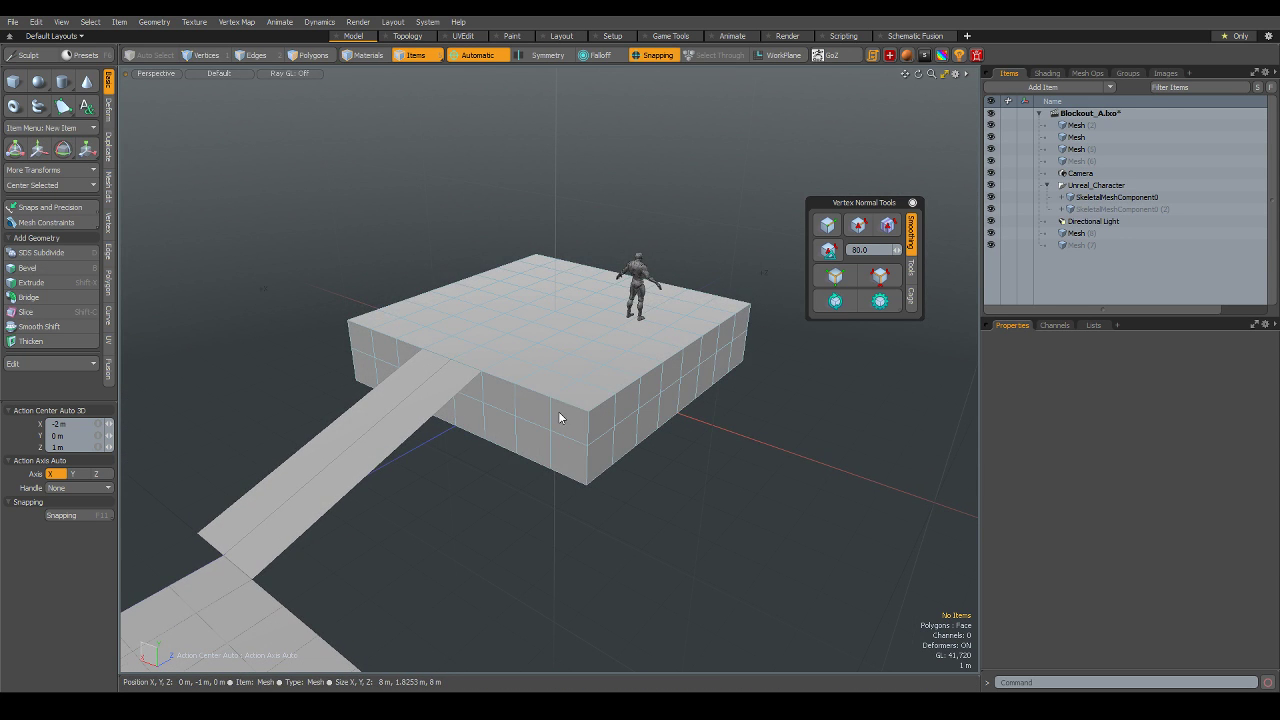
pyautogui.press('3')
pyautogui.press('KP_1')
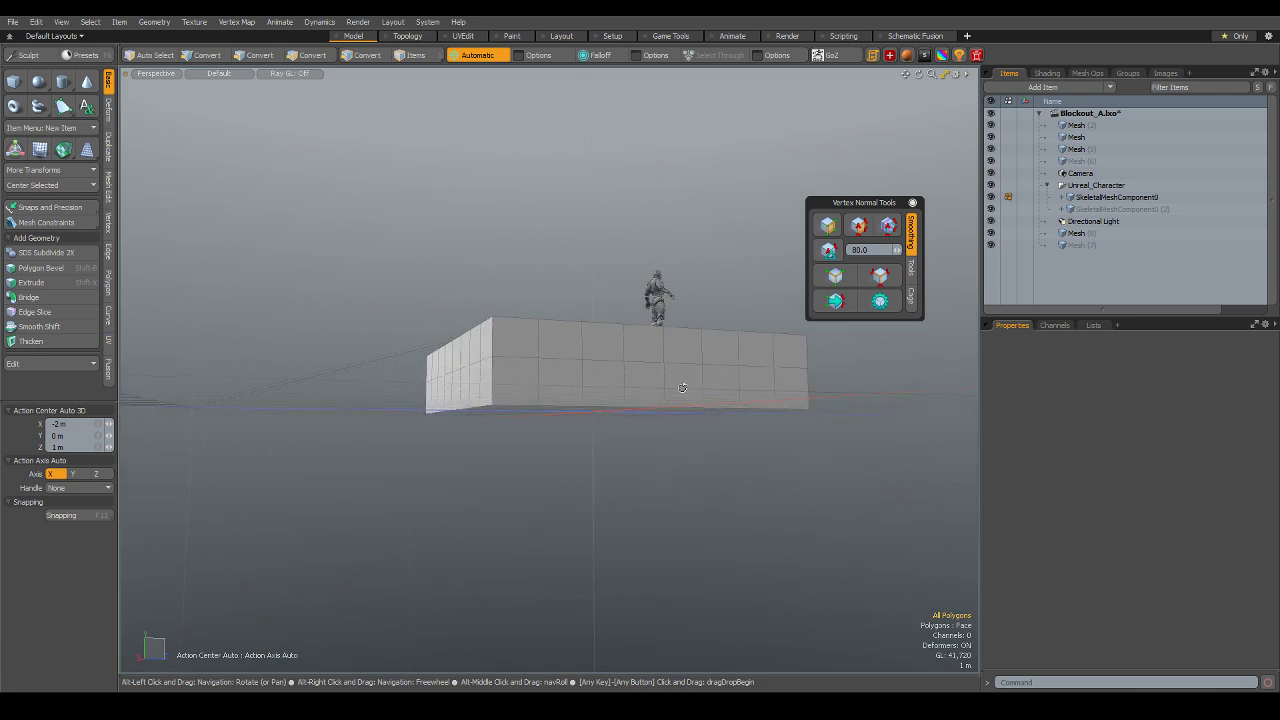
pyautogui.moveTo(347, 235); pyautogui.dragTo(892, 344, button='right')
# - Select the platform box mesh and box-select its top faces in Polygons mode
pyautogui.keyDown('alt'); pyautogui.moveTo(605, 317); pyautogui.dragTo(577, 328); pyautogui.keyUp('alt')
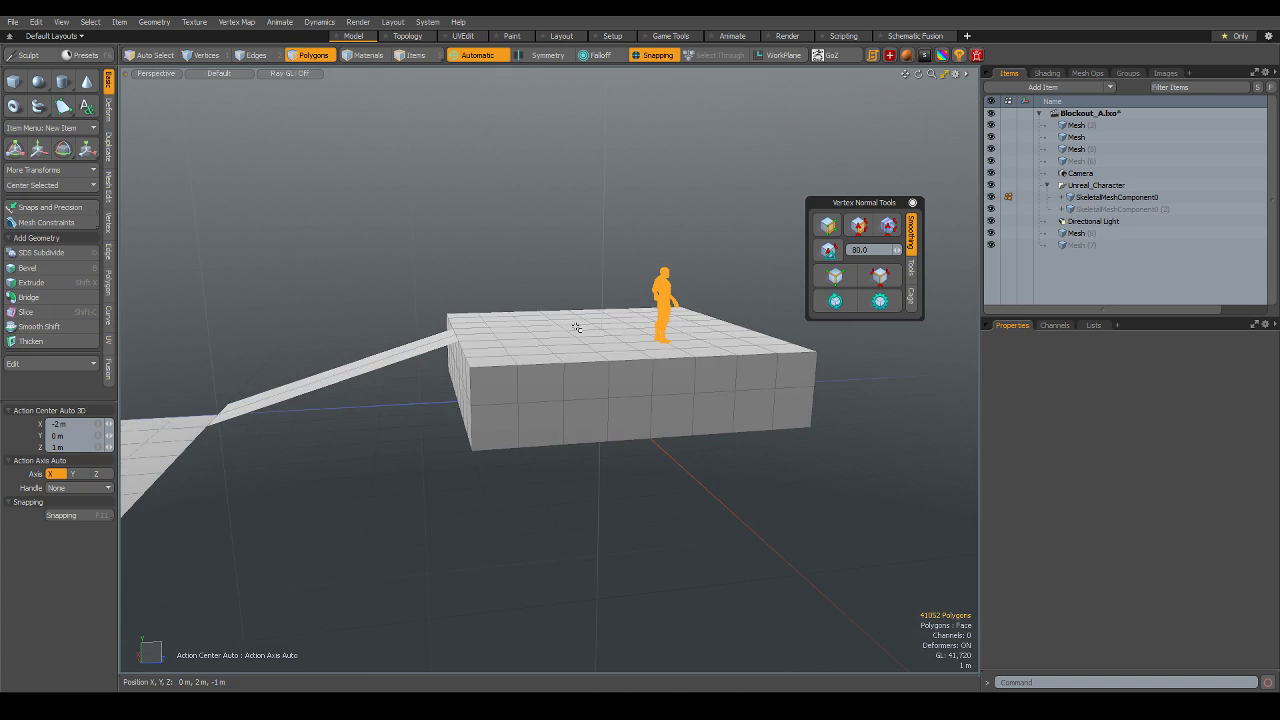
pyautogui.press('5')
pyautogui.click(628, 405)
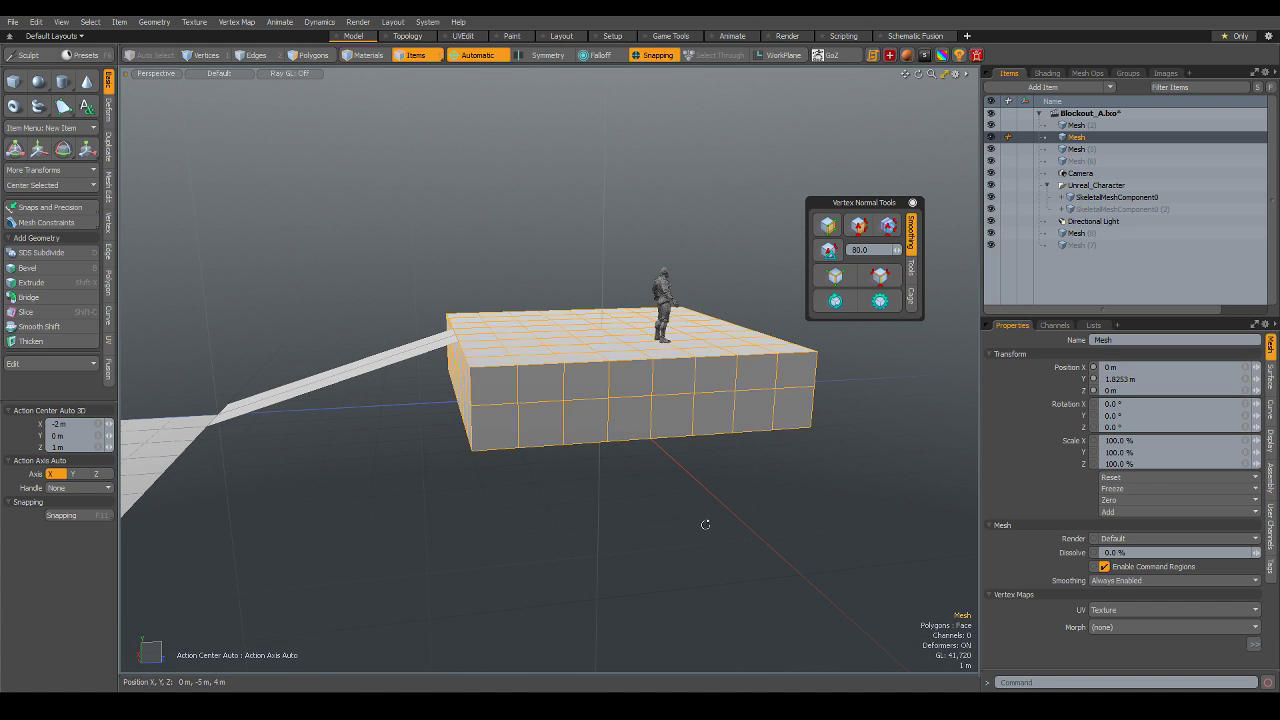
pyautogui.keyDown('alt'); pyautogui.moveTo(705, 524); pyautogui.dragTo(689, 487); pyautogui.keyUp('alt')
pyautogui.press('3')
pyautogui.moveTo(394, 251); pyautogui.dragTo(840, 336, button='right')
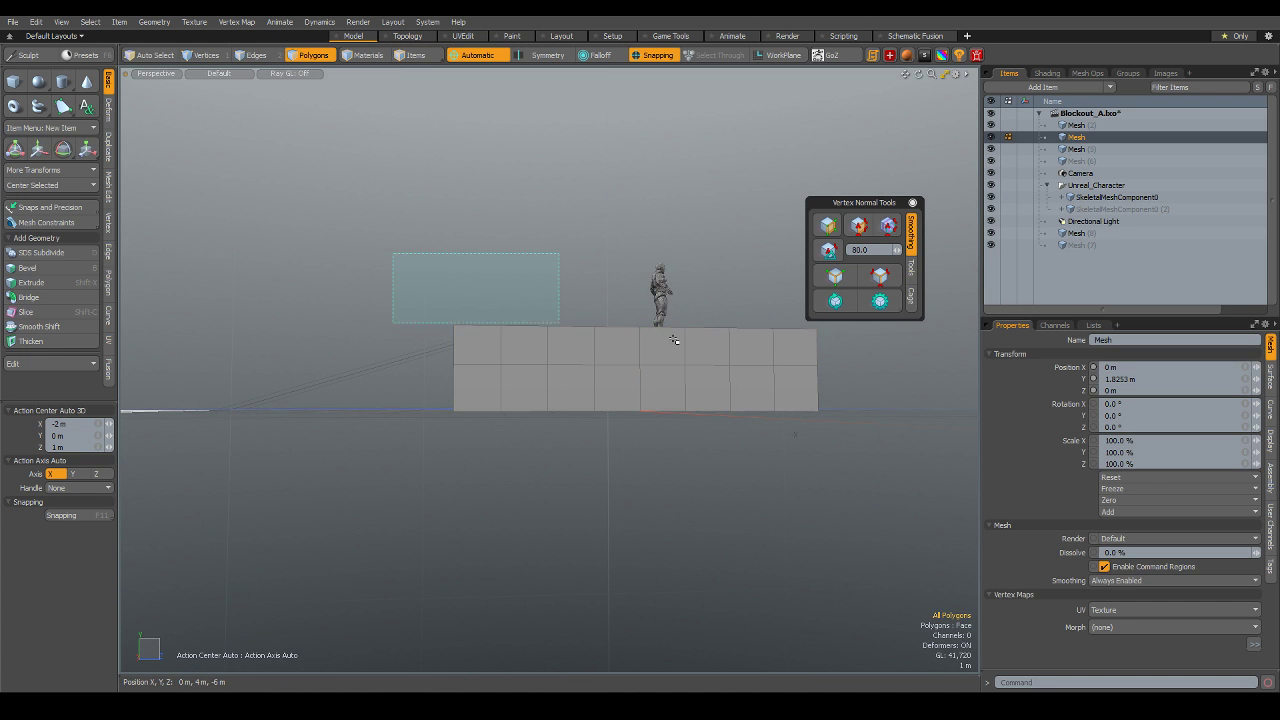
pyautogui.moveTo(414, 386)
pyautogui.keyDown('alt'); pyautogui.mouseDown()
pyautogui.moveTo(586, 402)
pyautogui.moveTo(428, 288)
pyautogui.mouseUp(); pyautogui.keyUp('alt')
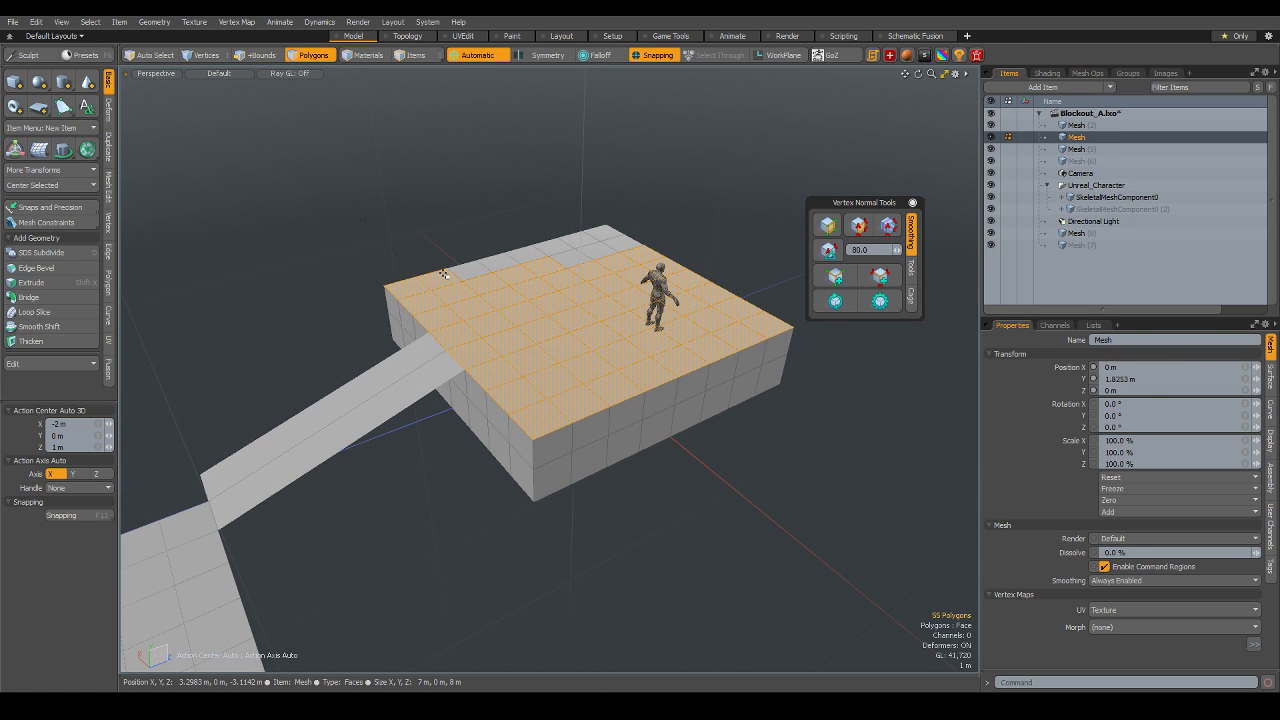
pyautogui.keyDown('alt'); pyautogui.moveTo(555, 274); pyautogui.dragTo(610, 485); pyautogui.keyUp('alt')
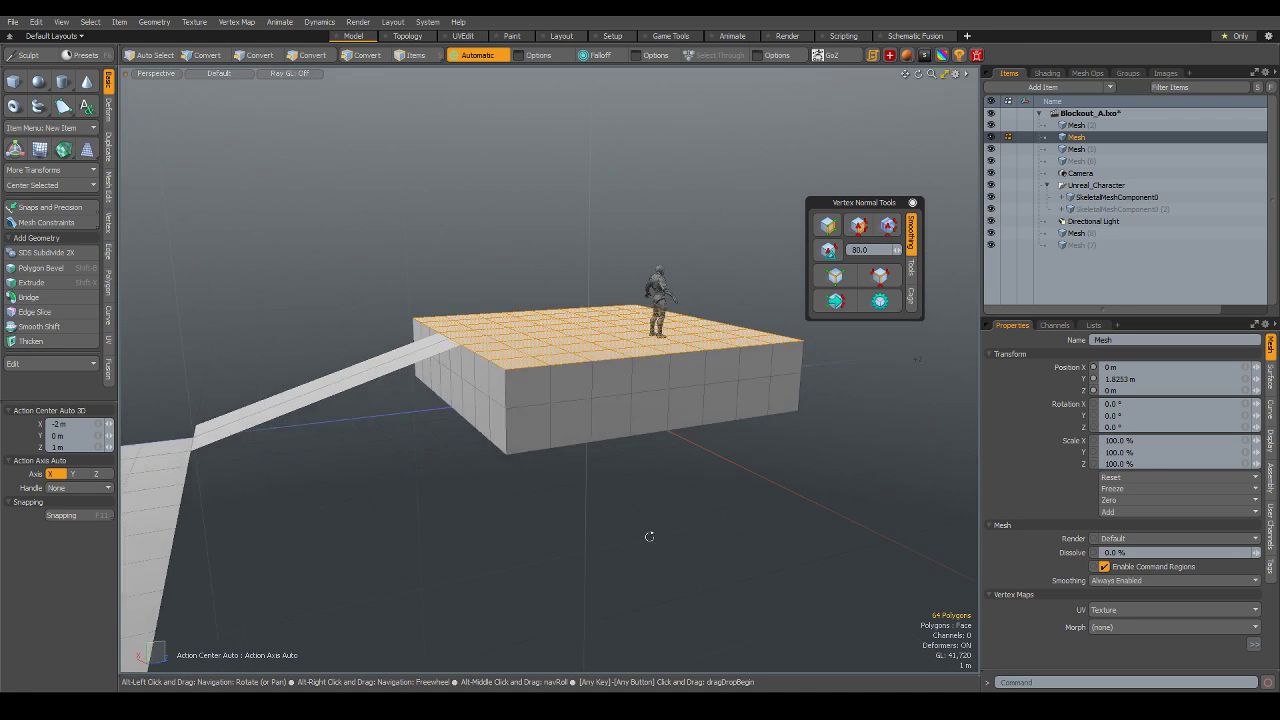
pyautogui.moveTo(651, 519)
pyautogui.keyDown('alt'); pyautogui.mouseDown()
pyautogui.moveTo(683, 534)
pyautogui.moveTo(699, 525)
pyautogui.mouseUp(); pyautogui.keyUp('alt')
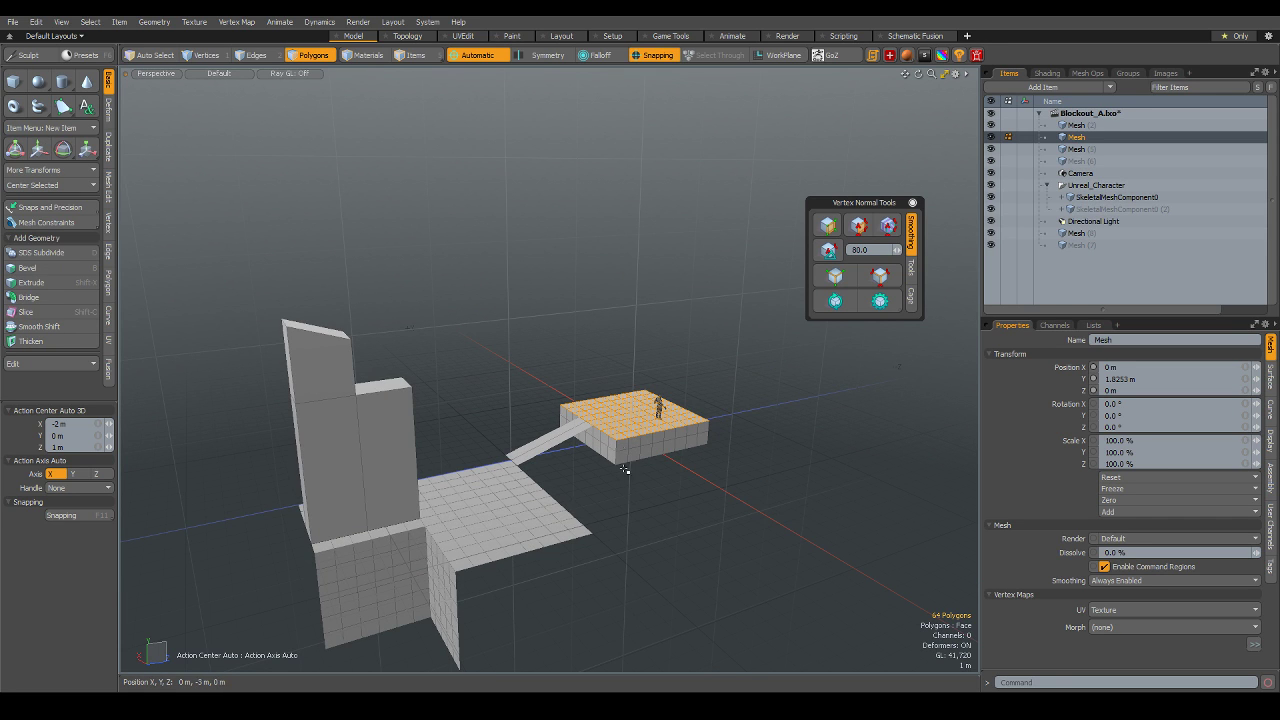
pyautogui.scroll(1, 630, 462)
pyautogui.scroll(1, 645, 455)
pyautogui.scroll(1, 660, 445)
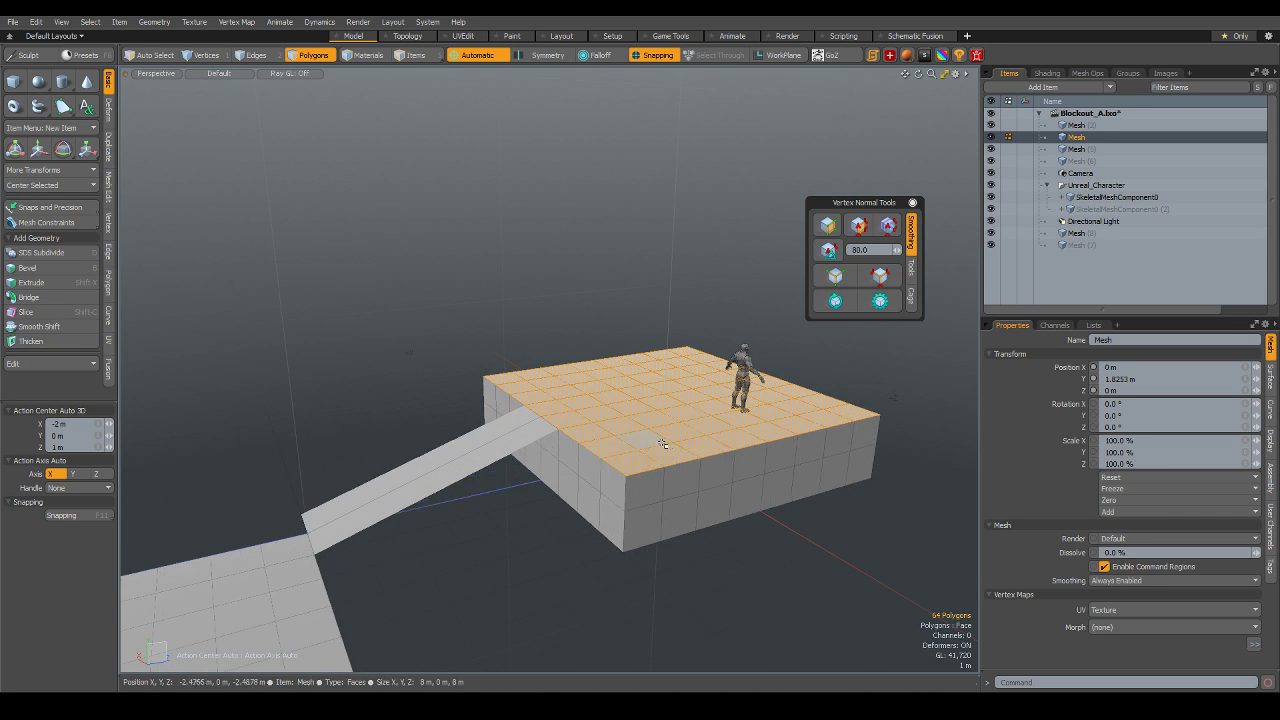
# - Bevel the platform's top faces upward with a 980 mm shift
pyautogui.press('b')
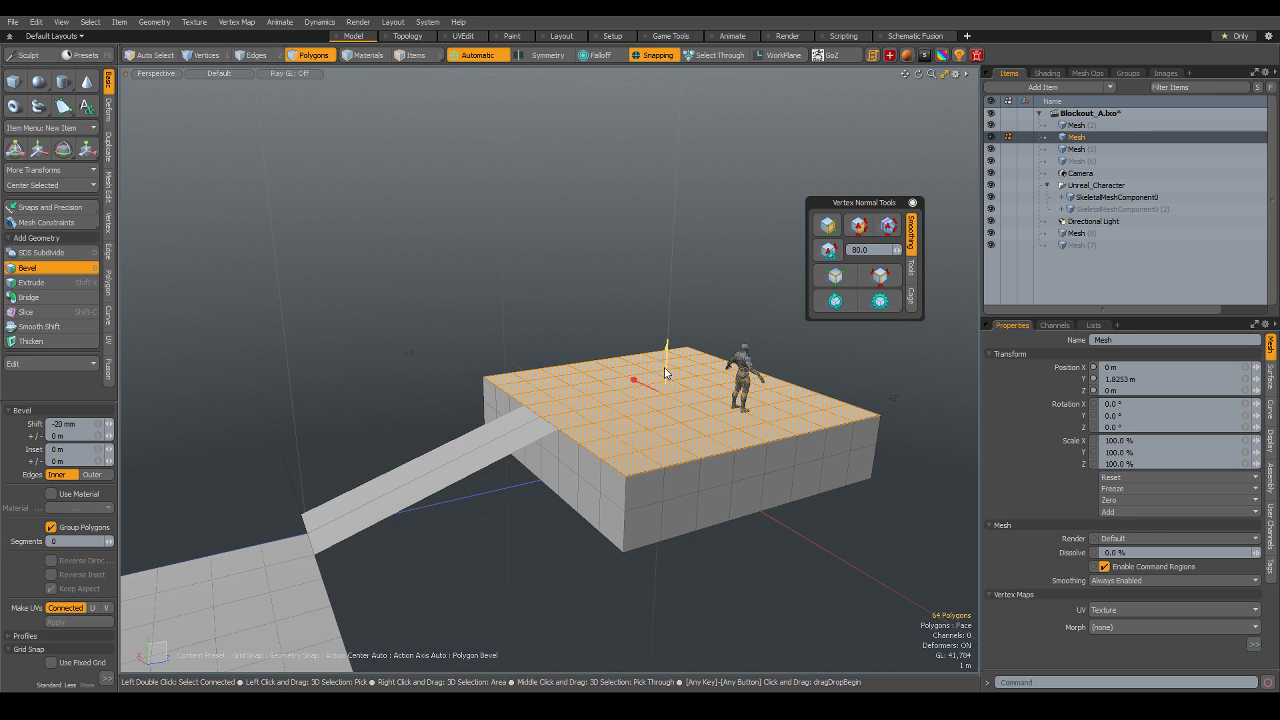
pyautogui.moveTo(666, 350); pyautogui.dragTo(668, 315)
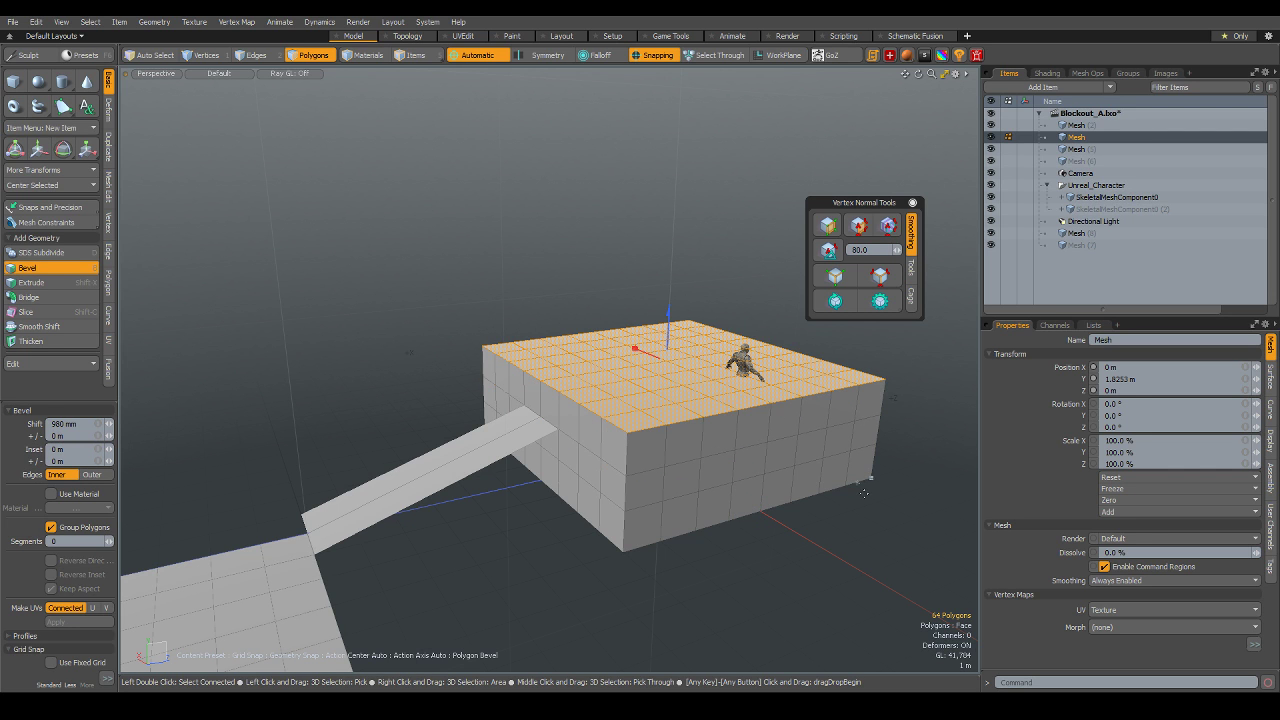
pyautogui.keyDown('alt'); pyautogui.moveTo(835, 514); pyautogui.dragTo(700, 530); pyautogui.keyUp('alt')
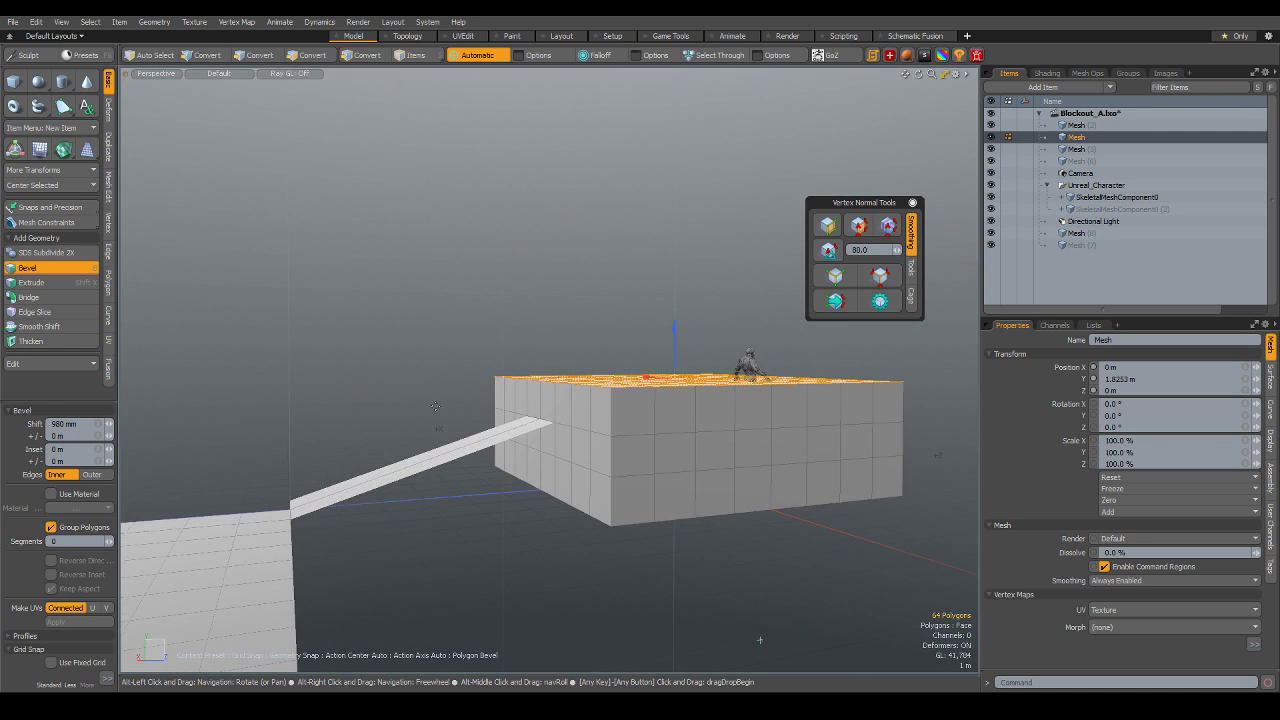
pyautogui.scroll(3, 551, 480)
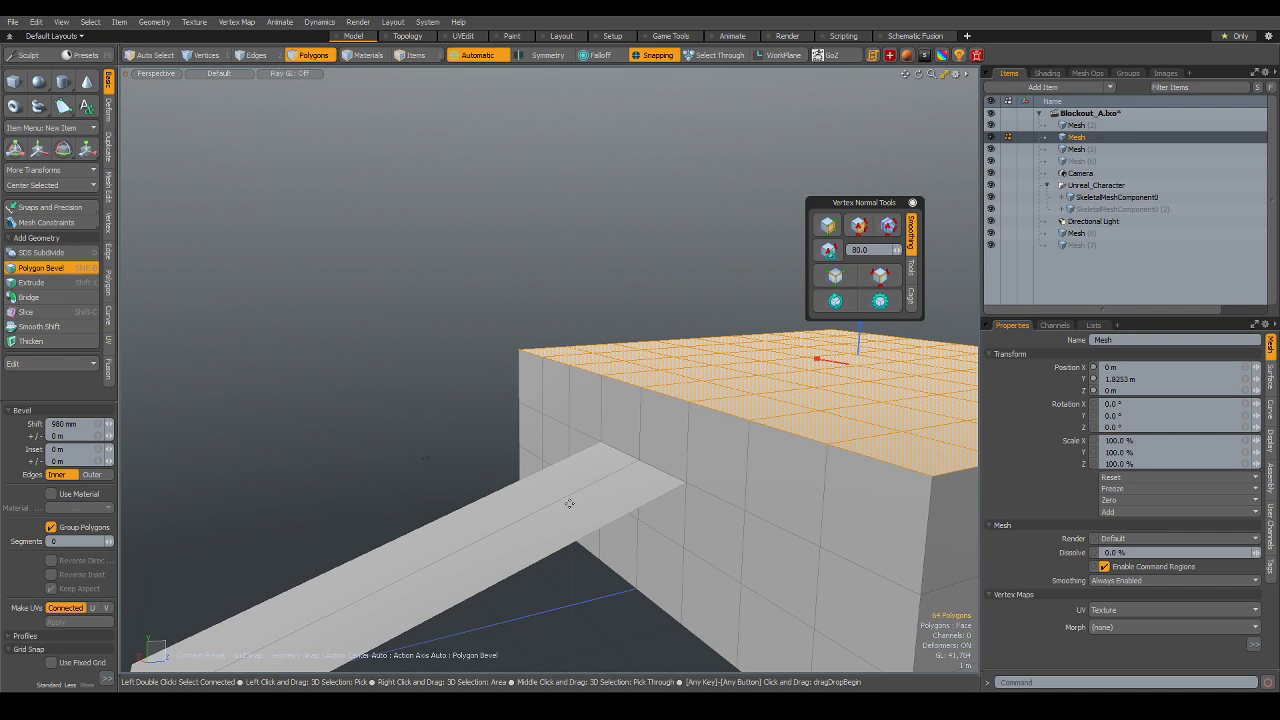
# - Select the ramp's upper-end edges, then try an edge extension and undo it
pyautogui.press('5')
pyautogui.click(574, 497)
pyautogui.press('2')
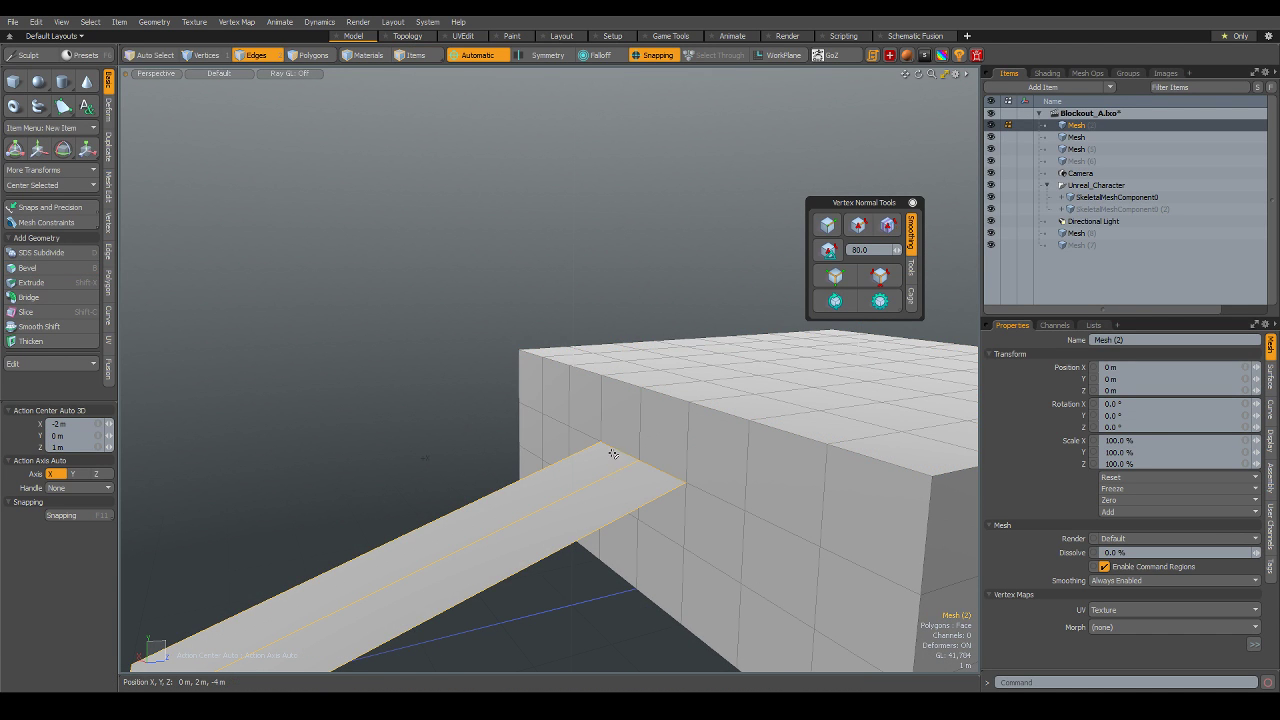
pyautogui.click(648, 462)
pyautogui.keyDown('ctrl'); pyautogui.click(626, 461); pyautogui.keyUp('ctrl')
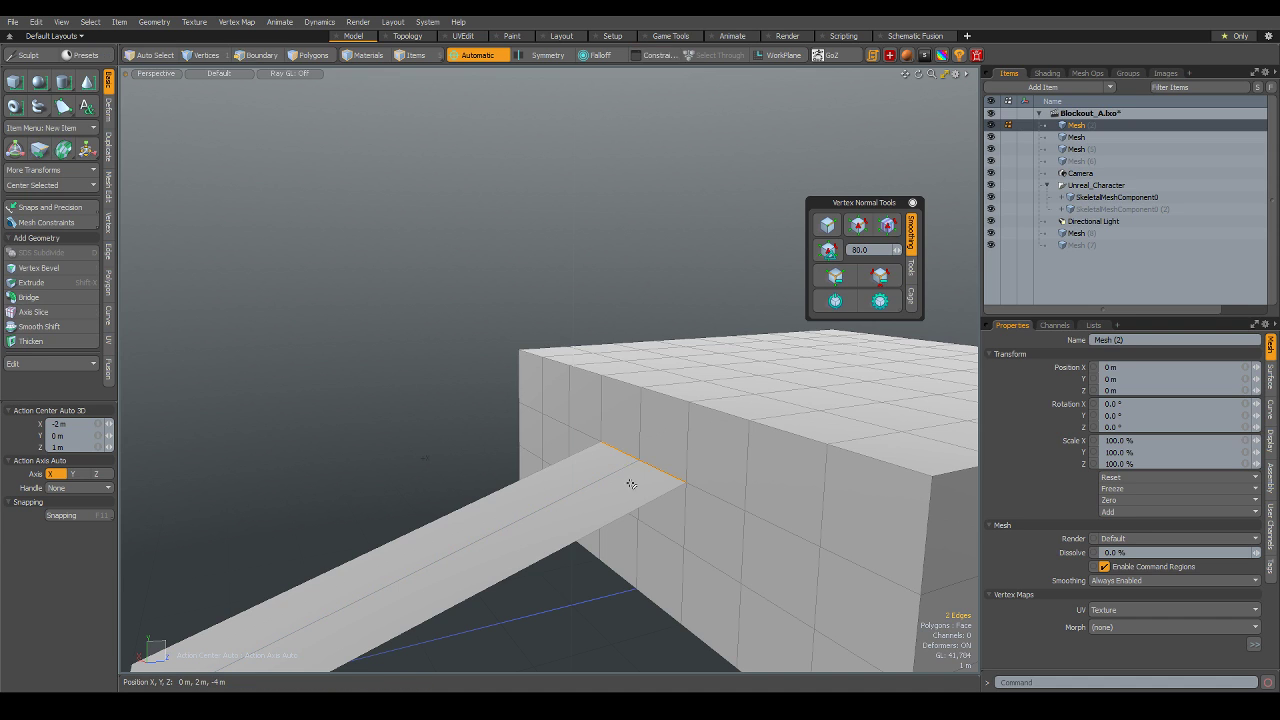
pyautogui.hotkey('shift', 'x')
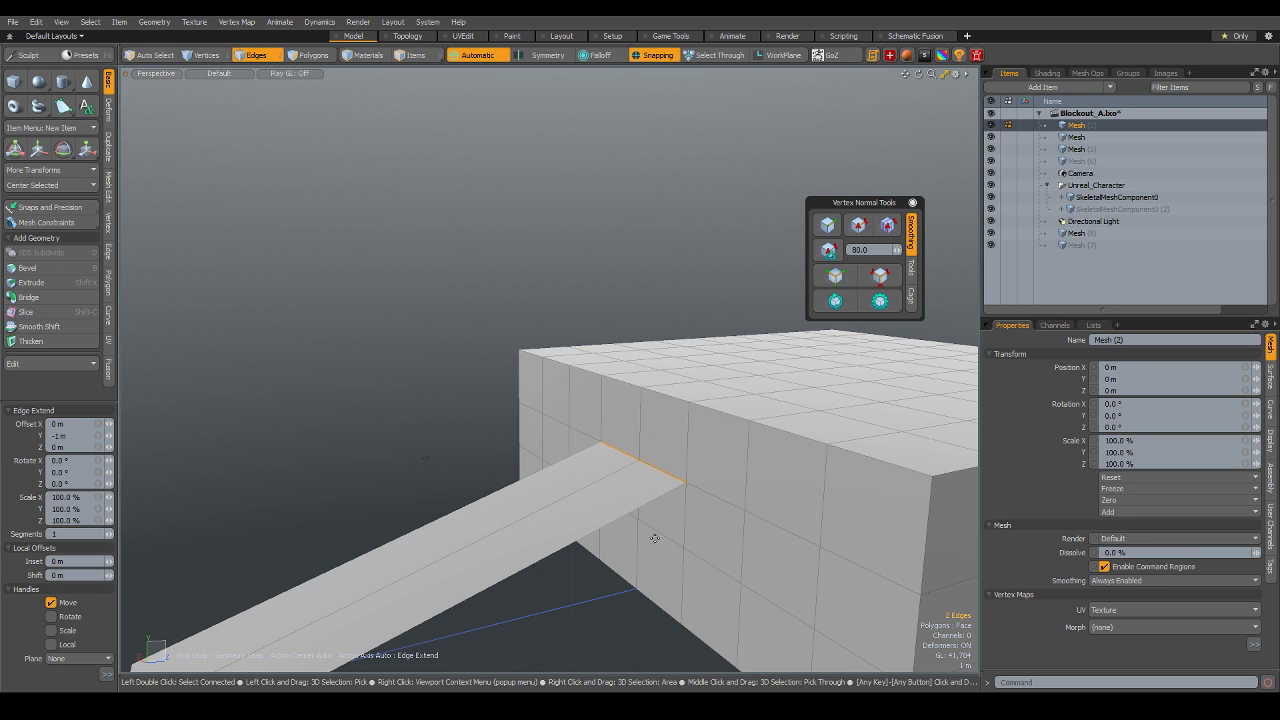
pyautogui.moveTo(644, 436); pyautogui.dragTo(659, 392)
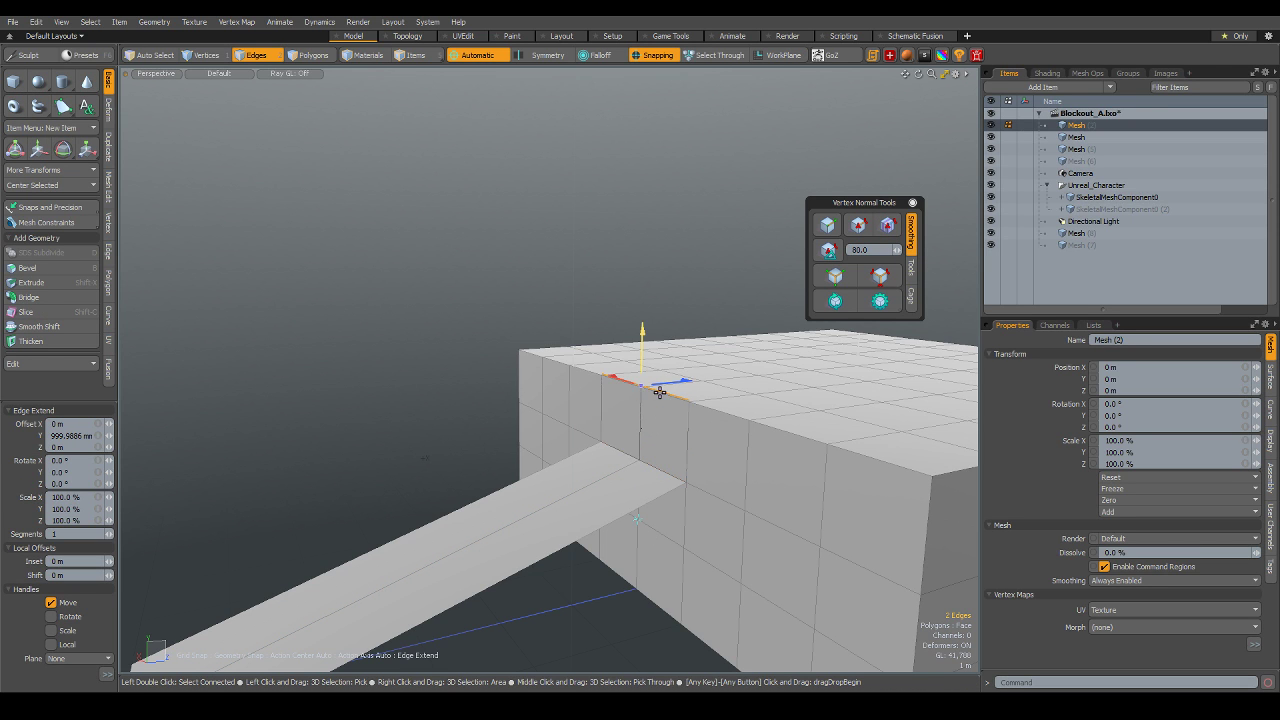
pyautogui.hotkey('ctrl', 'z')
pyautogui.press('space')
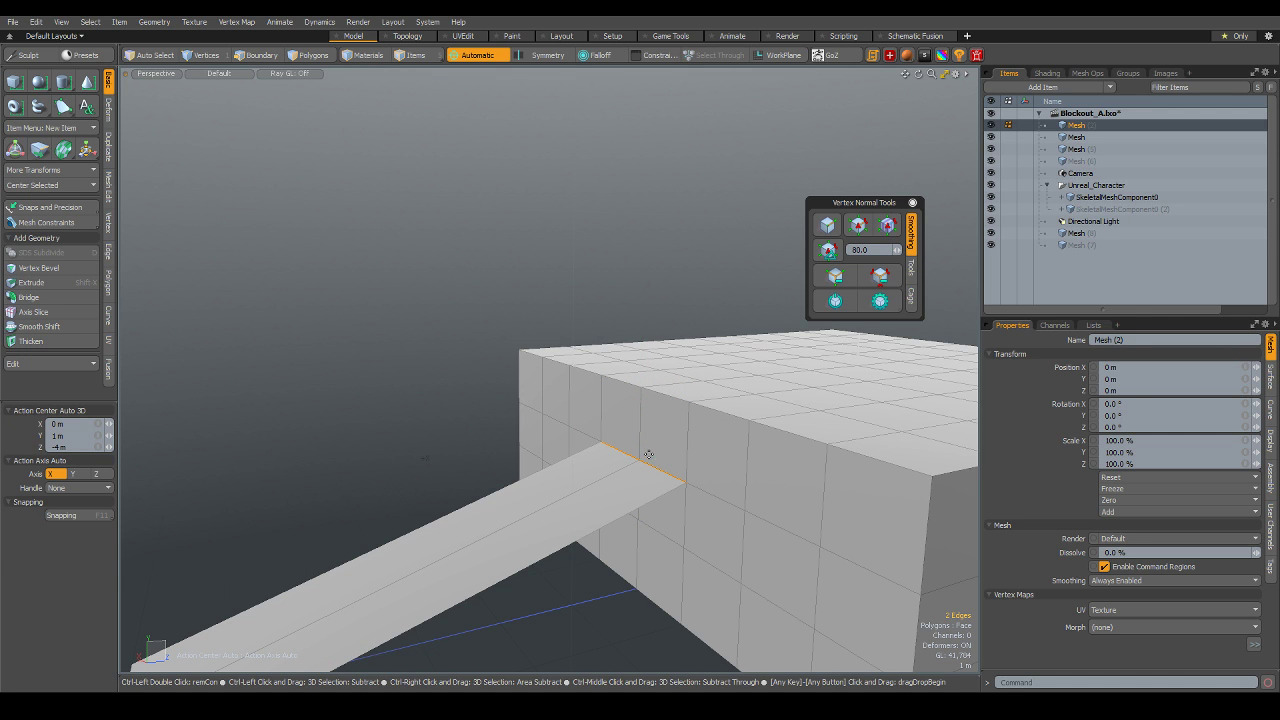
# - Raise the beam-end edges 980 mm so the ramp meets the box top, then select the box
pyautogui.press('a')
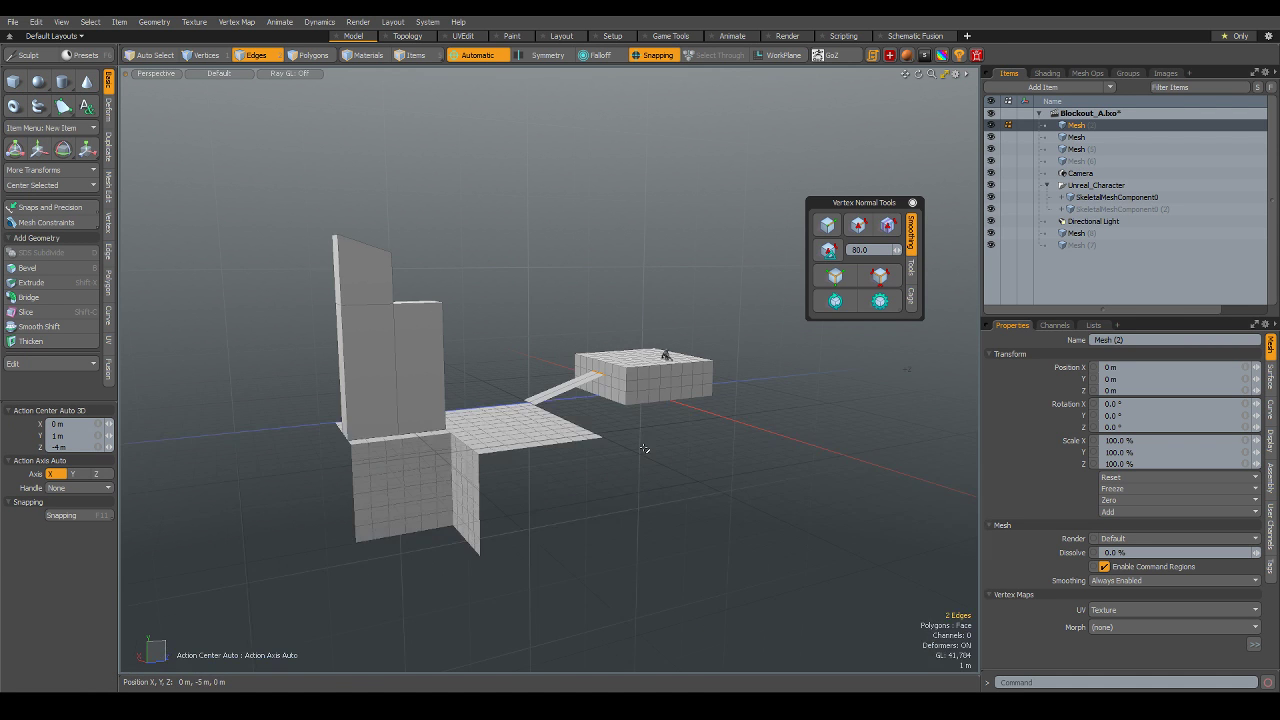
pyautogui.hotkey('shift', 'a')
pyautogui.press('w')
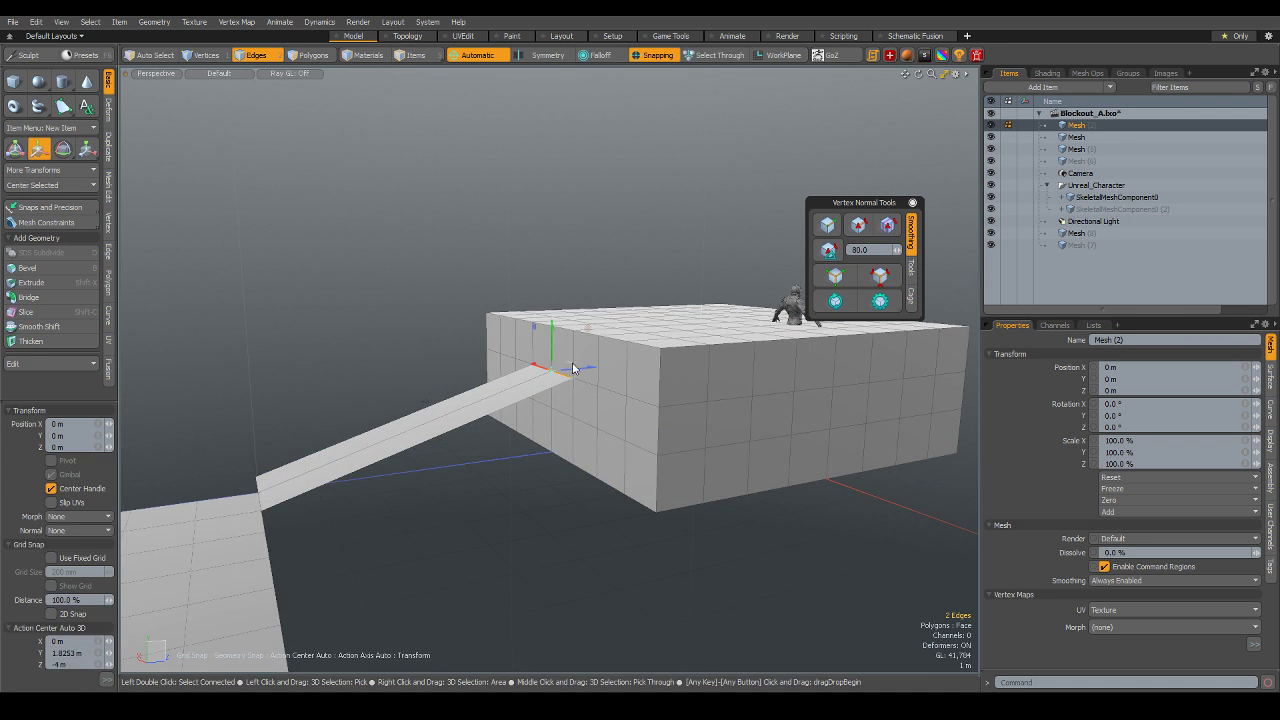
pyautogui.moveTo(552, 345)
pyautogui.mouseDown()
pyautogui.moveTo(552, 300)
pyautogui.moveTo(575, 335)
pyautogui.moveTo(611, 552)
pyautogui.mouseUp()
pyautogui.scroll(-3, 552, 300)
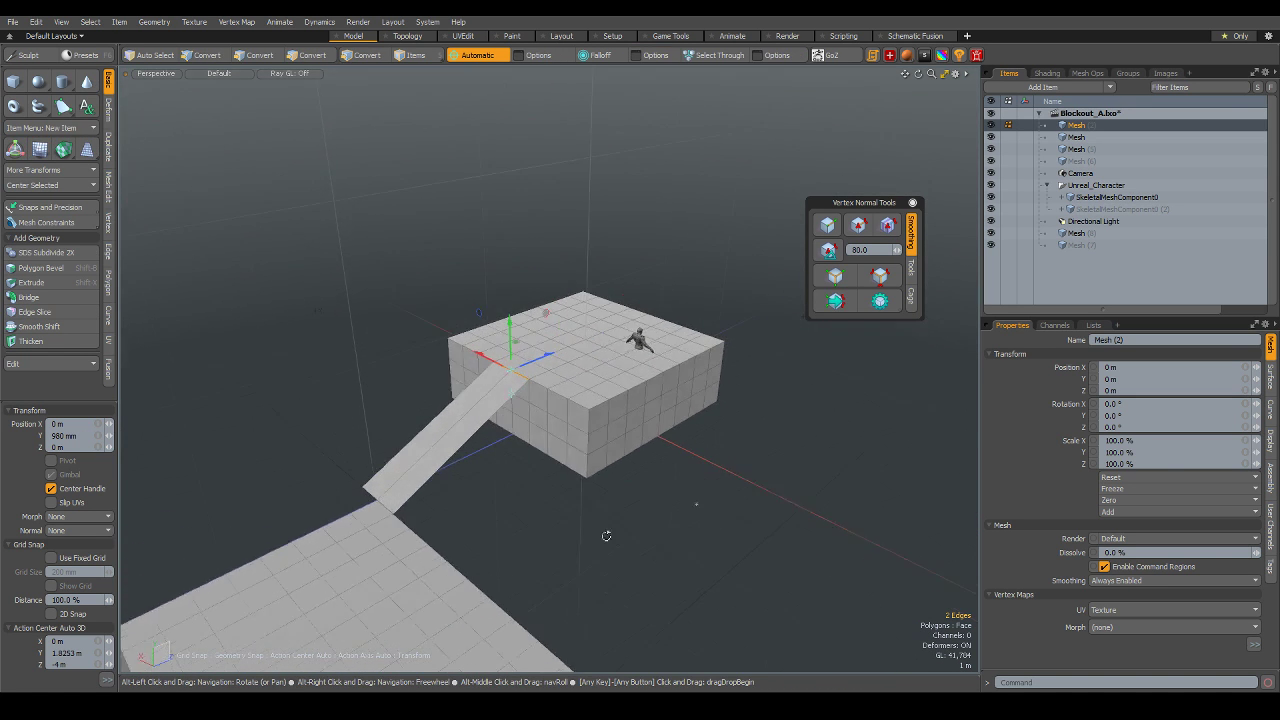
pyautogui.scroll(2, 663, 387)
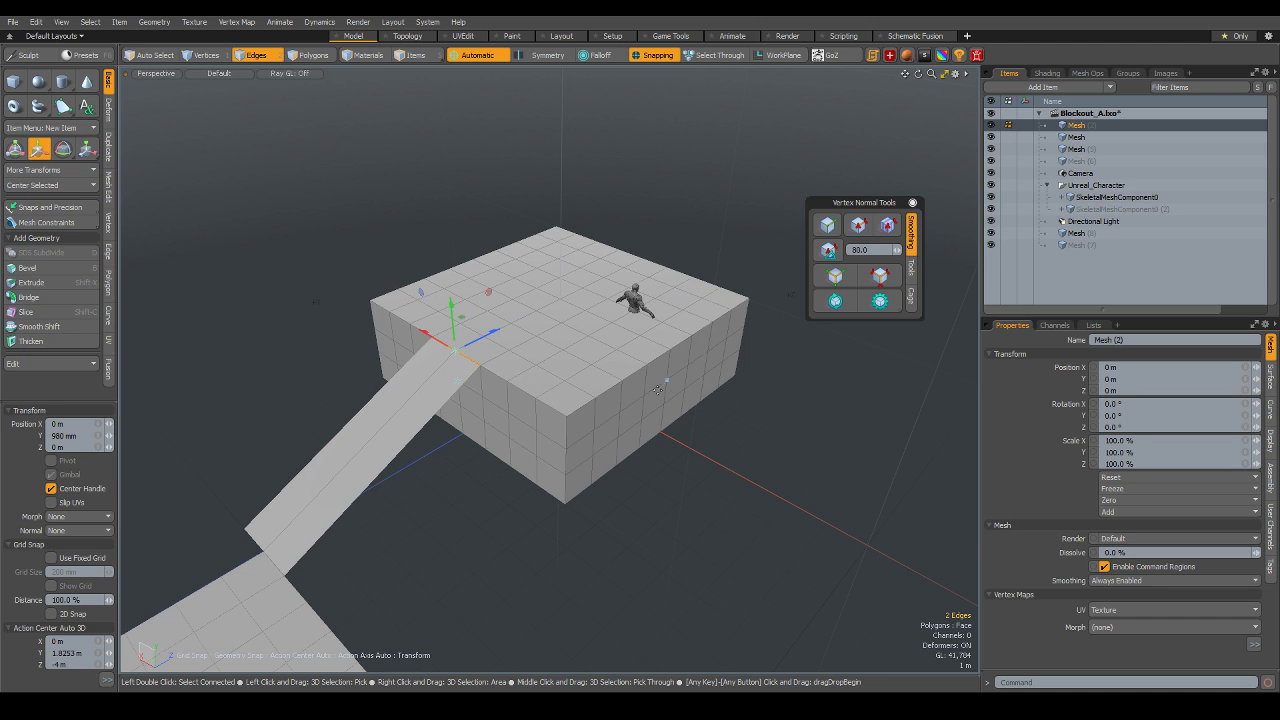
pyautogui.press('5')
pyautogui.click(649, 396)
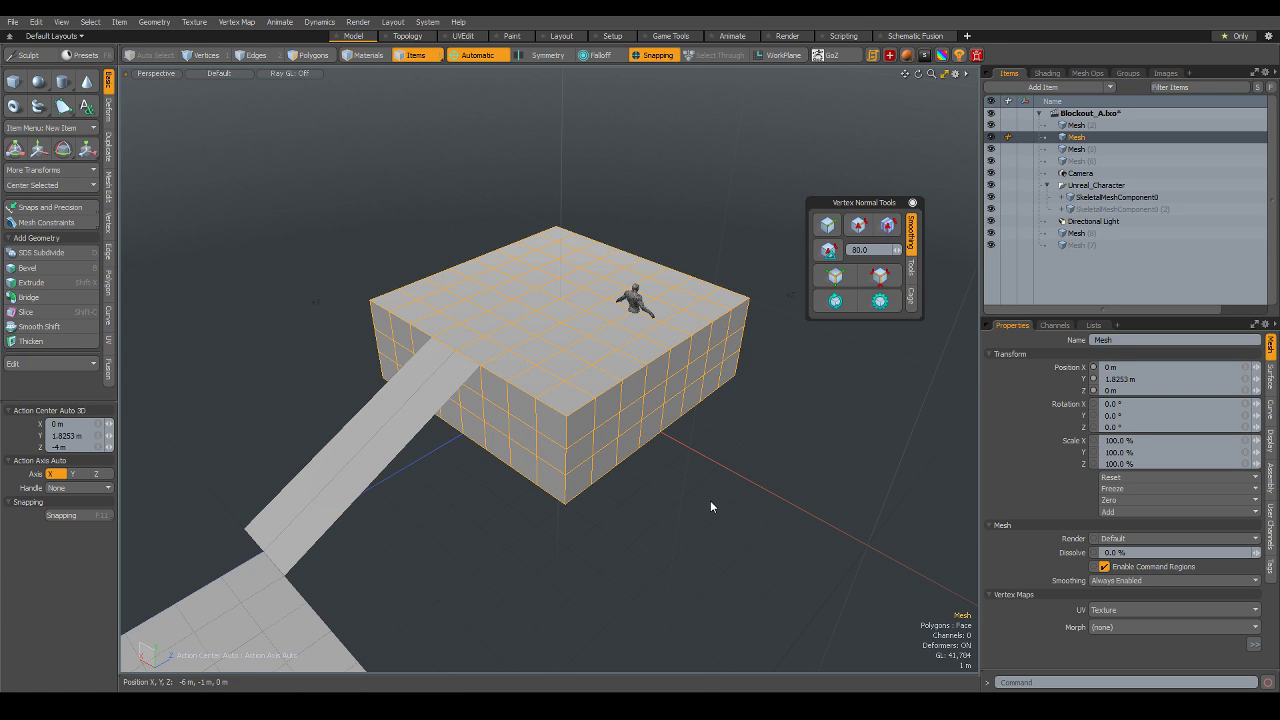
# - Select the big box's bottom edge loop from a level side view
pyautogui.click(710, 500)
pyautogui.moveTo(688, 487)
pyautogui.keyDown('alt'); pyautogui.mouseDown()
pyautogui.moveTo(674, 486)
pyautogui.moveTo(677, 502)
pyautogui.moveTo(580, 449)
pyautogui.moveTo(591, 440)
pyautogui.moveTo(526, 397)
pyautogui.moveTo(588, 396)
pyautogui.moveTo(606, 414)
pyautogui.moveTo(597, 253)
pyautogui.mouseUp(); pyautogui.keyUp('alt')
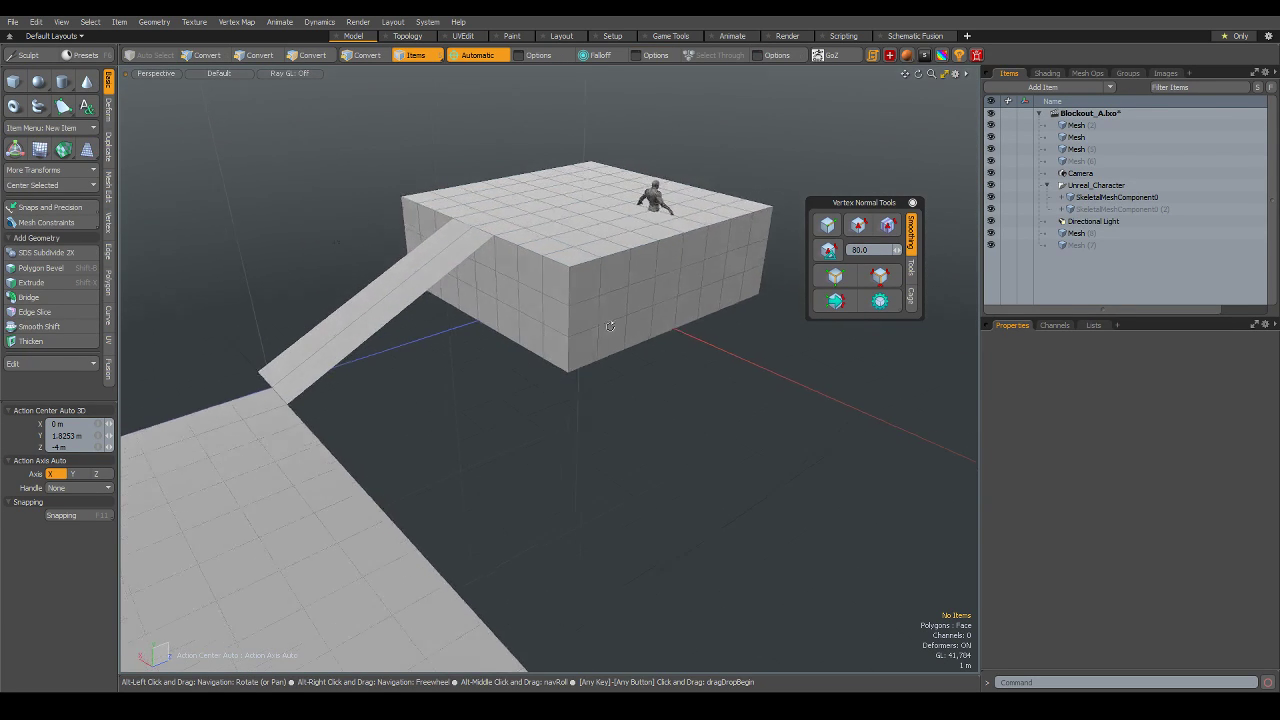
pyautogui.moveTo(577, 315)
pyautogui.keyDown('alt'); pyautogui.mouseDown()
pyautogui.moveTo(577, 252)
pyautogui.moveTo(615, 346)
pyautogui.moveTo(631, 464)
pyautogui.mouseUp(); pyautogui.keyUp('alt')
pyautogui.click(652, 322)
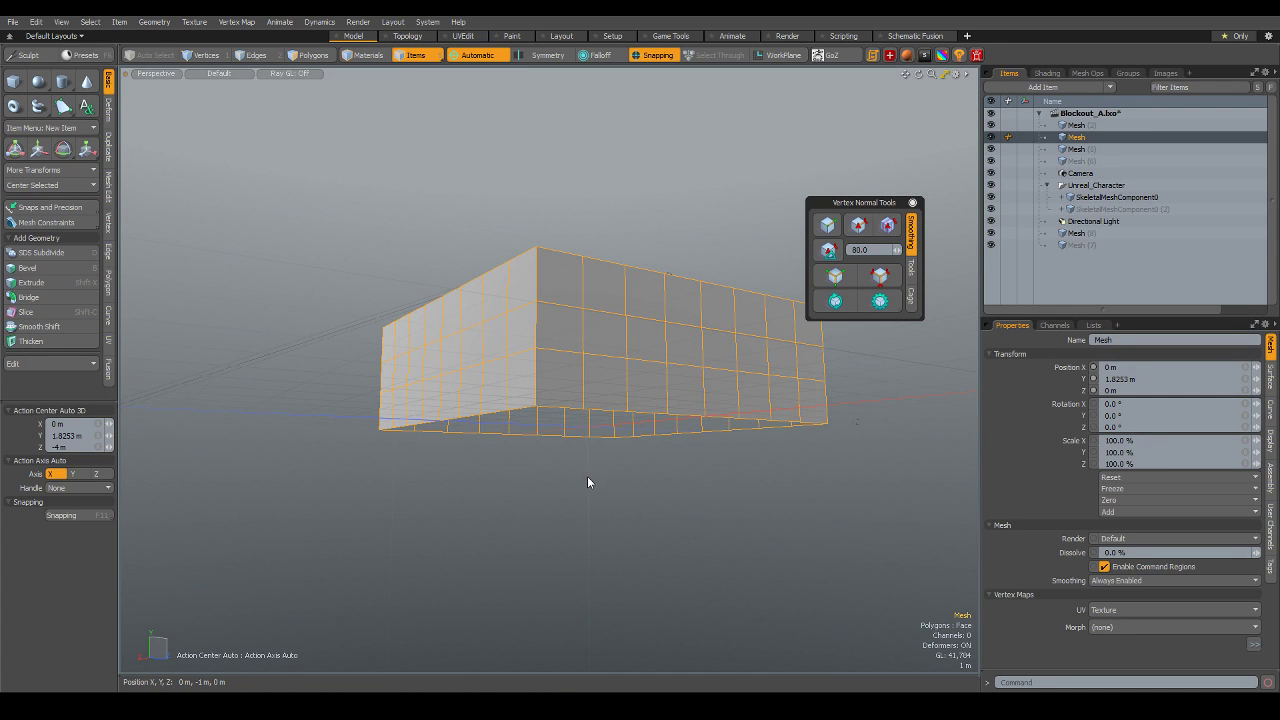
pyautogui.press('2')
pyautogui.doubleClick(563, 410)
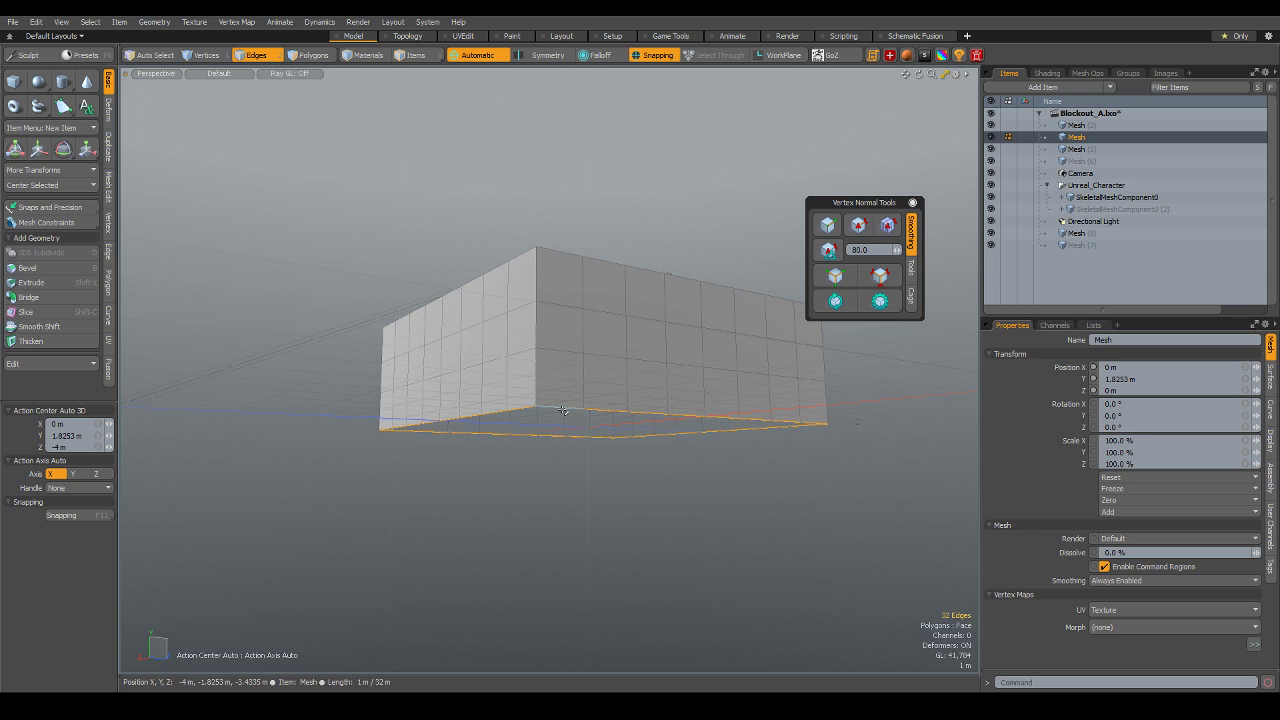
pyautogui.keyDown('alt'); pyautogui.moveTo(563, 410); pyautogui.dragTo(686, 466); pyautogui.keyUp('alt')
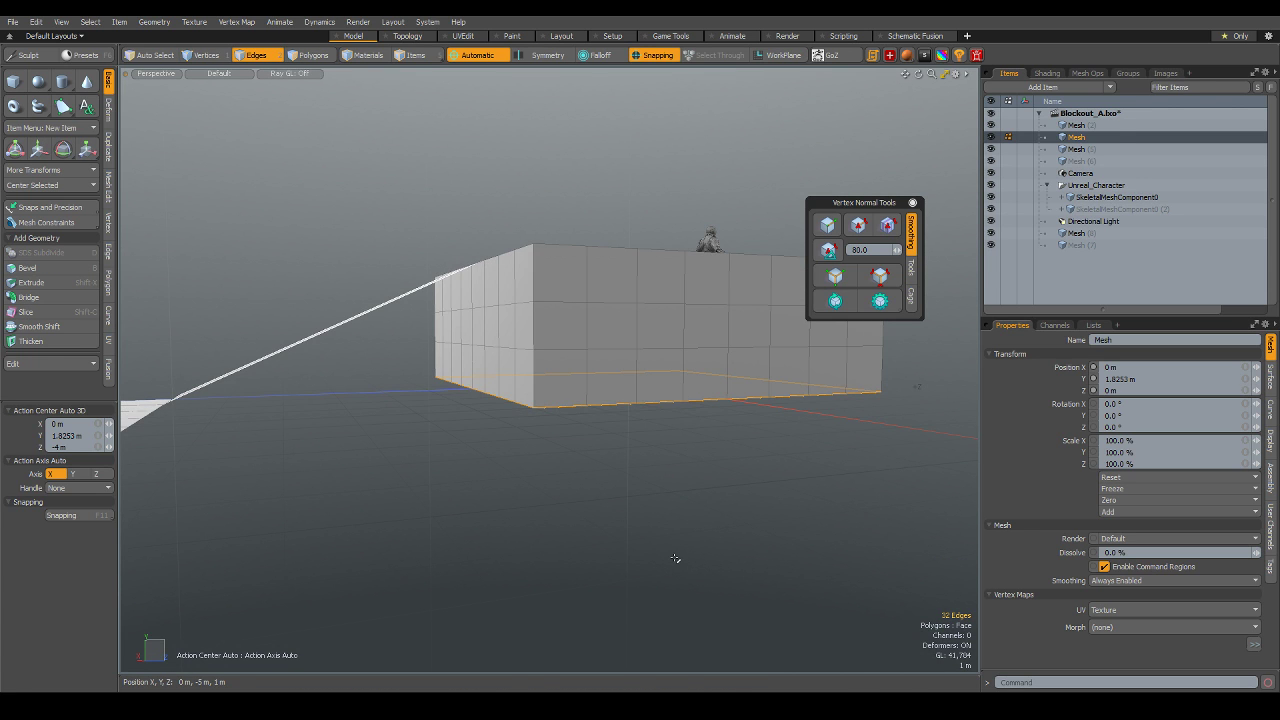
# - Edge-extend the bottom loop downward, settling on a 6 m offset
pyautogui.hotkey('shift', 'x')
pyautogui.moveTo(660, 574)
pyautogui.mouseDown()
pyautogui.moveTo(642, 573)
pyautogui.moveTo(654, 369)
pyautogui.moveTo(642, 381)
pyautogui.moveTo(680, 374)
pyautogui.mouseUp()
pyautogui.scroll(-5, 627, 598)
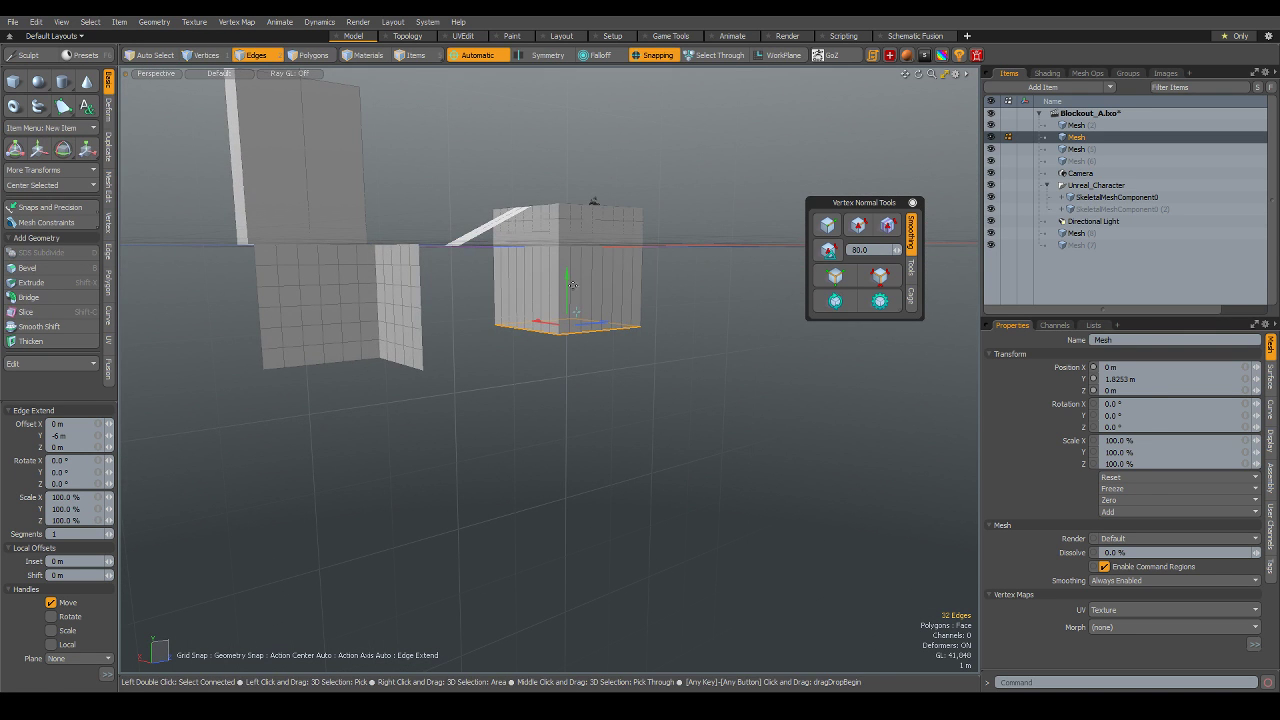
pyautogui.moveTo(570, 326); pyautogui.dragTo(560, 357)
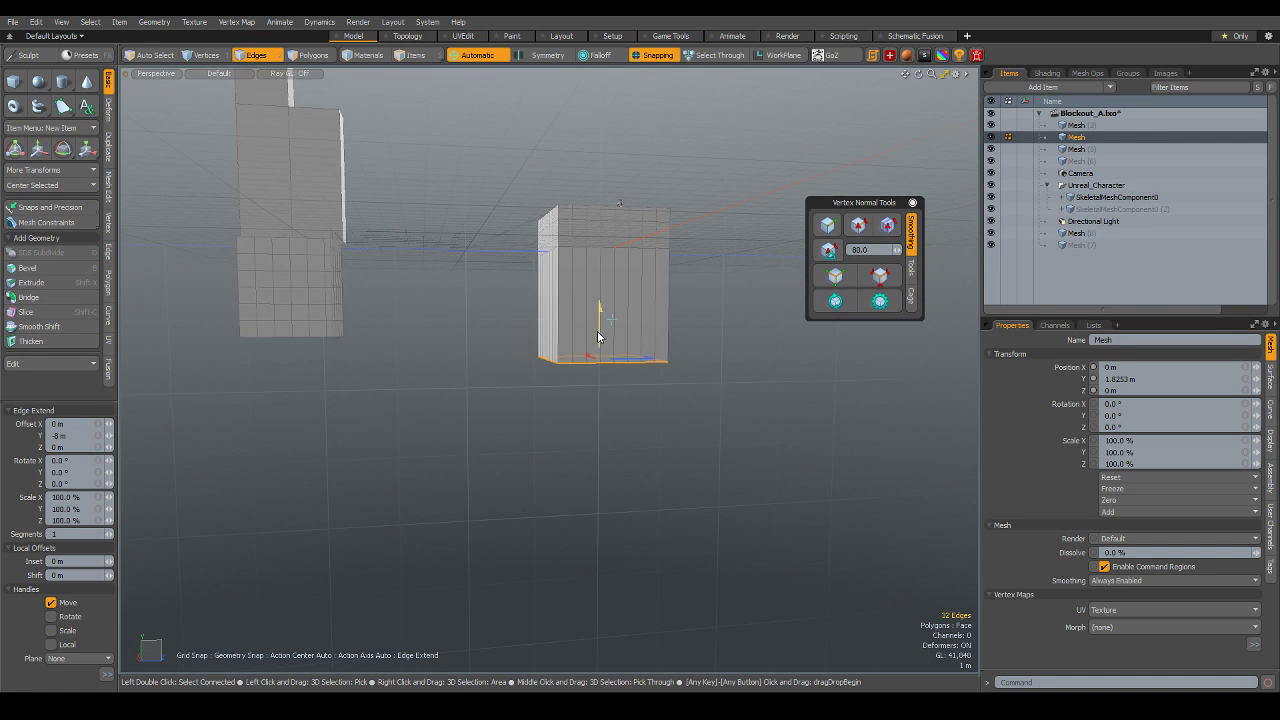
pyautogui.moveTo(611, 319)
pyautogui.mouseDown()
pyautogui.moveTo(605, 308)
pyautogui.moveTo(469, 409)
pyautogui.moveTo(497, 414)
pyautogui.mouseUp()
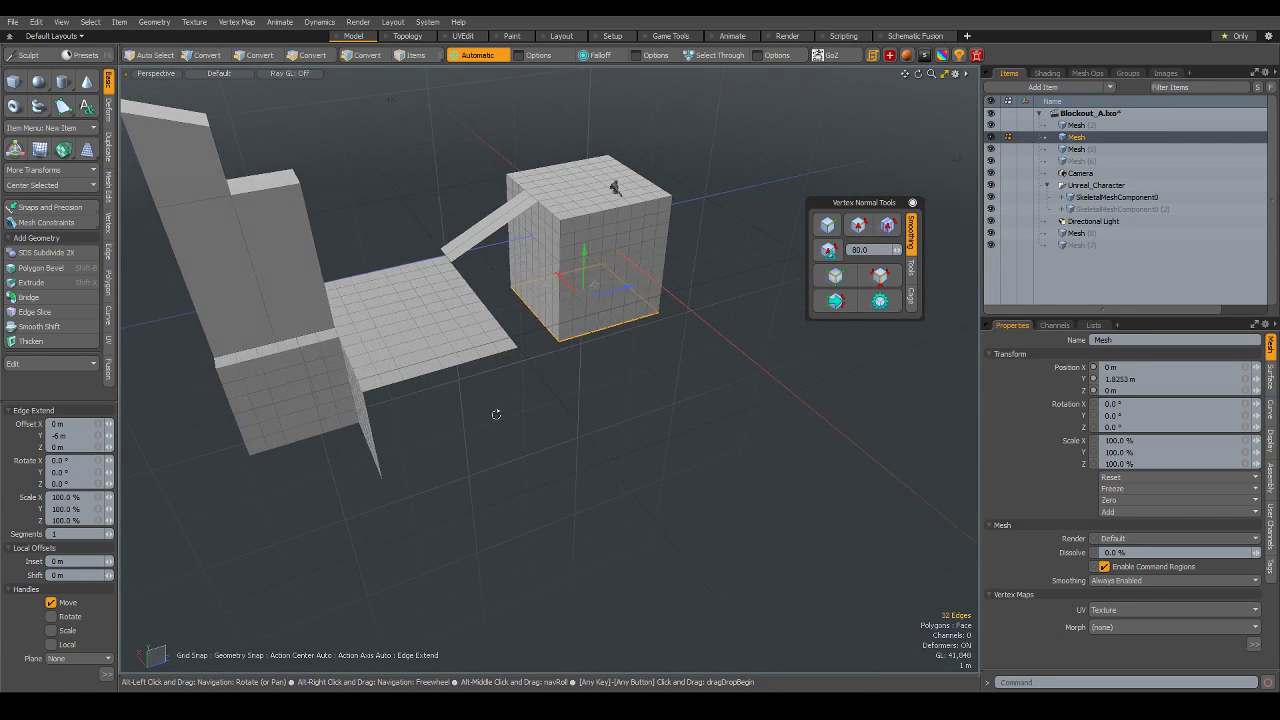
pyautogui.click(695, 425)
# - View the whole layout and select the L-shaped floor mesh as an item
pyautogui.moveTo(691, 423)
pyautogui.keyDown('alt'); pyautogui.mouseDown()
pyautogui.moveTo(596, 496)
pyautogui.moveTo(506, 400)
pyautogui.mouseUp(); pyautogui.keyUp('alt')
pyautogui.scroll(5, 506, 400)
pyautogui.scroll(-5, 491, 534)
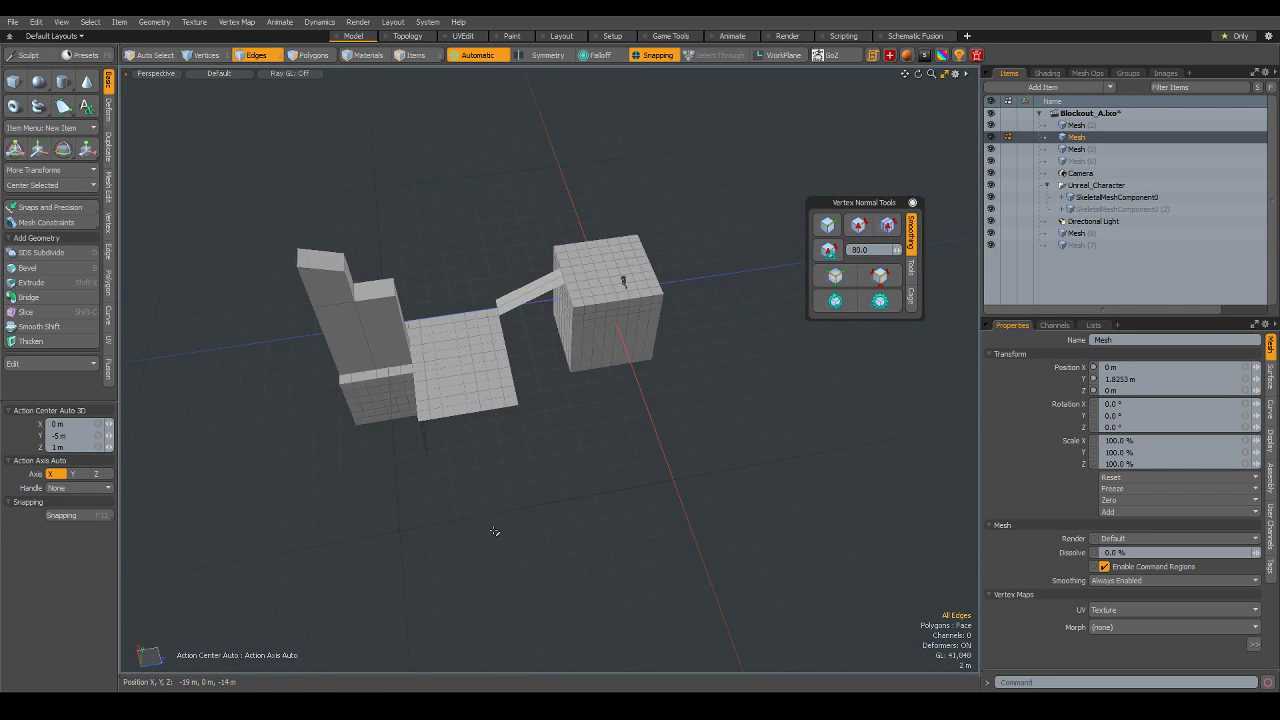
pyautogui.moveTo(491, 534)
pyautogui.keyDown('alt'); pyautogui.mouseDown()
pyautogui.moveTo(593, 557)
pyautogui.moveTo(560, 531)
pyautogui.mouseUp(); pyautogui.keyUp('alt')
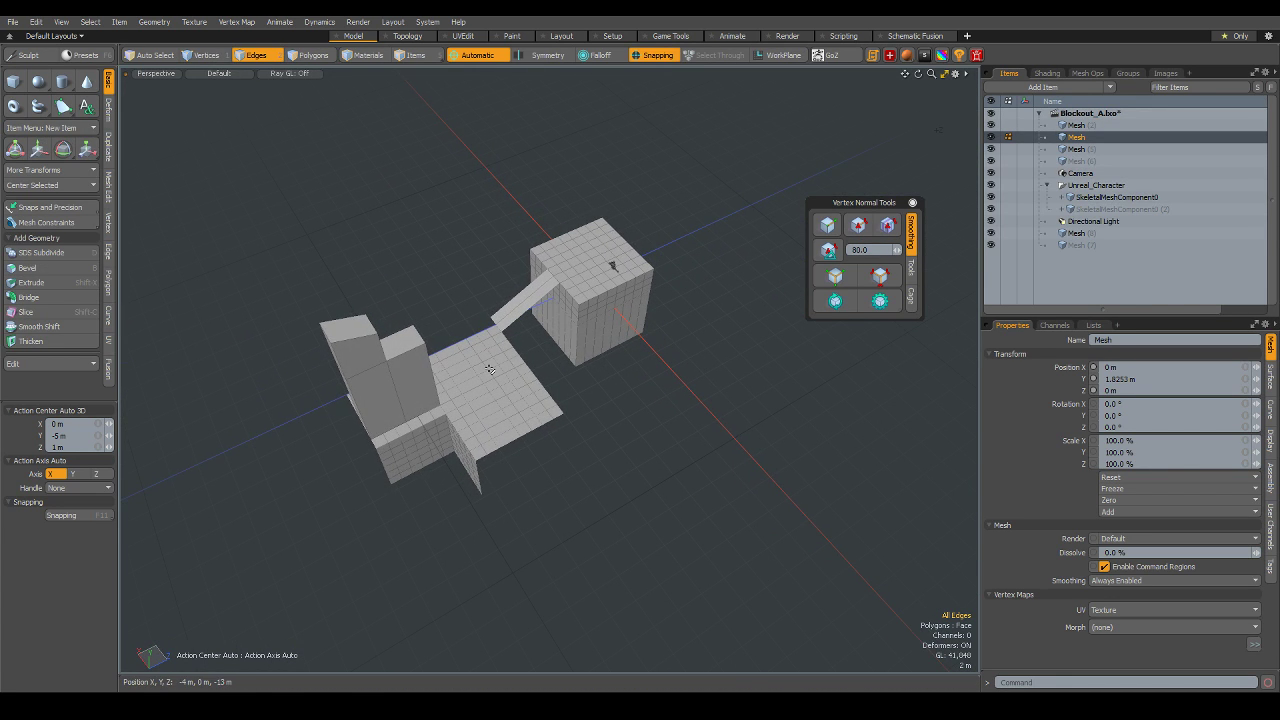
pyautogui.scroll(2, 500, 405)
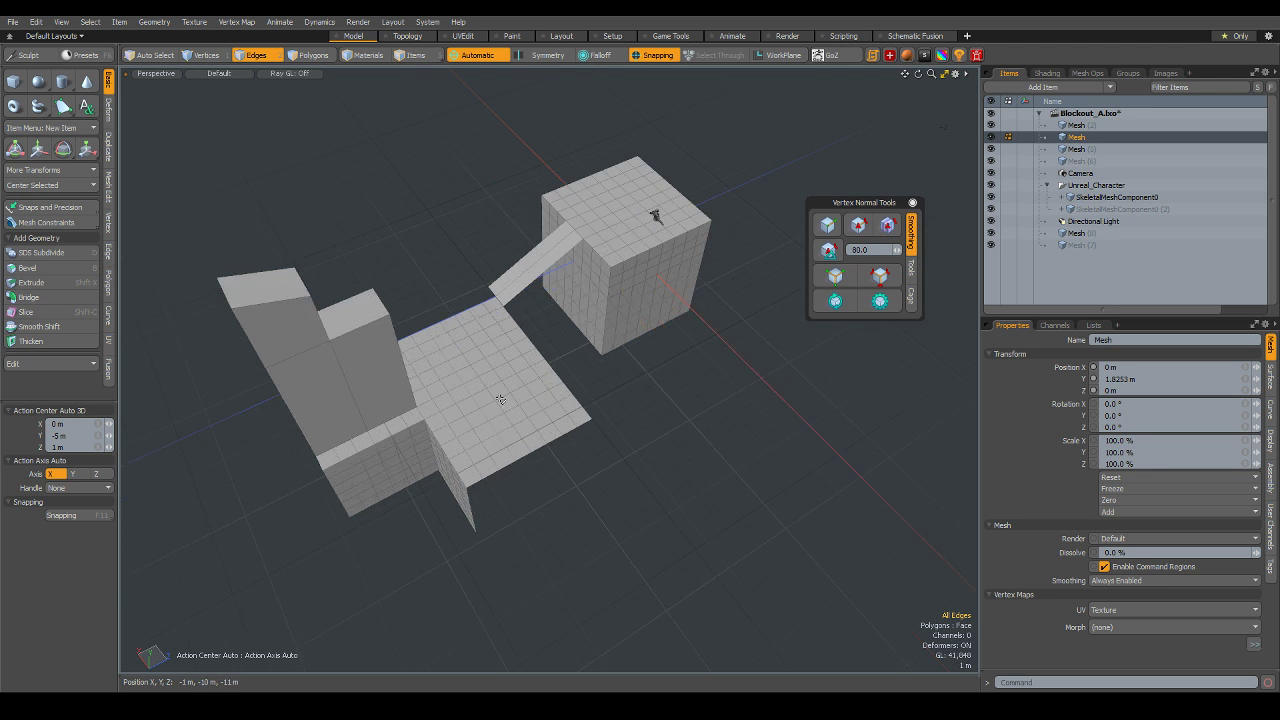
pyautogui.press('5')
pyautogui.click(481, 461)
pyautogui.moveTo(562, 492)
pyautogui.keyDown('alt'); pyautogui.mouseDown()
pyautogui.moveTo(608, 543)
pyautogui.moveTo(634, 503)
pyautogui.moveTo(657, 434)
pyautogui.moveTo(618, 362)
pyautogui.moveTo(637, 434)
pyautogui.mouseUp(); pyautogui.keyUp('alt')
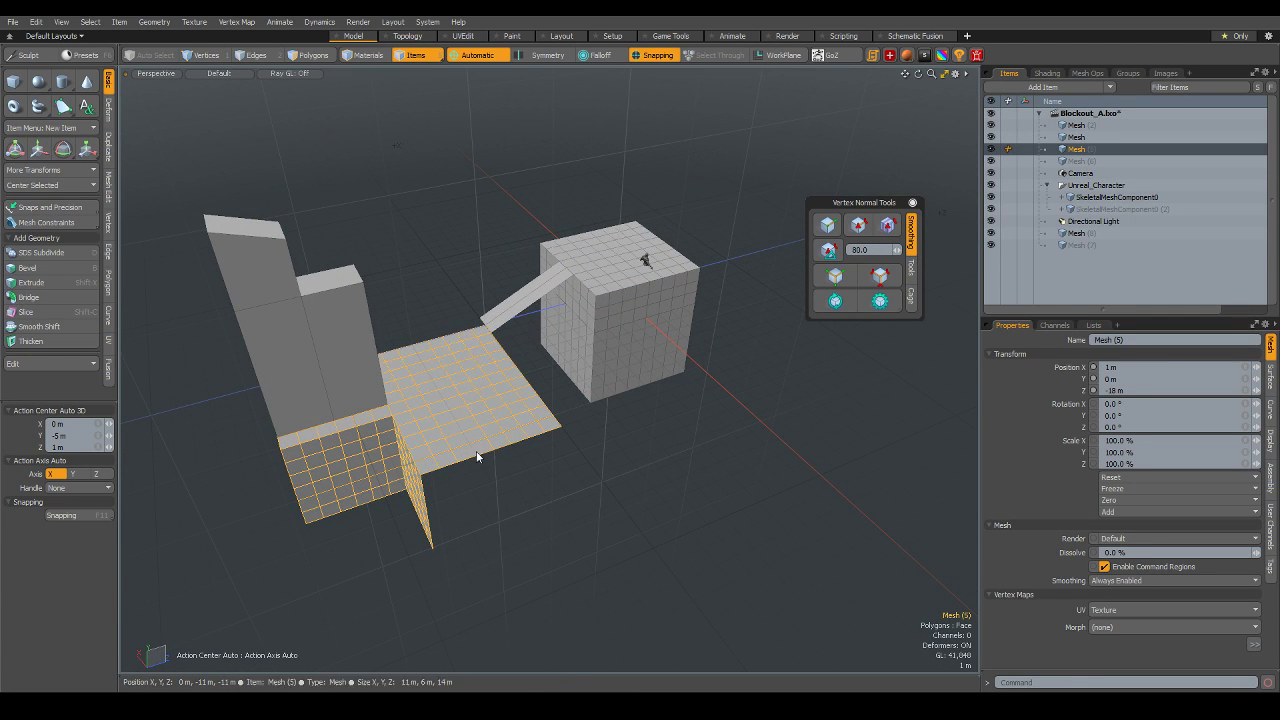
# - Duplicate the L-shaped floor mesh and set the Action Center to Origin
pyautogui.press('ctrl')
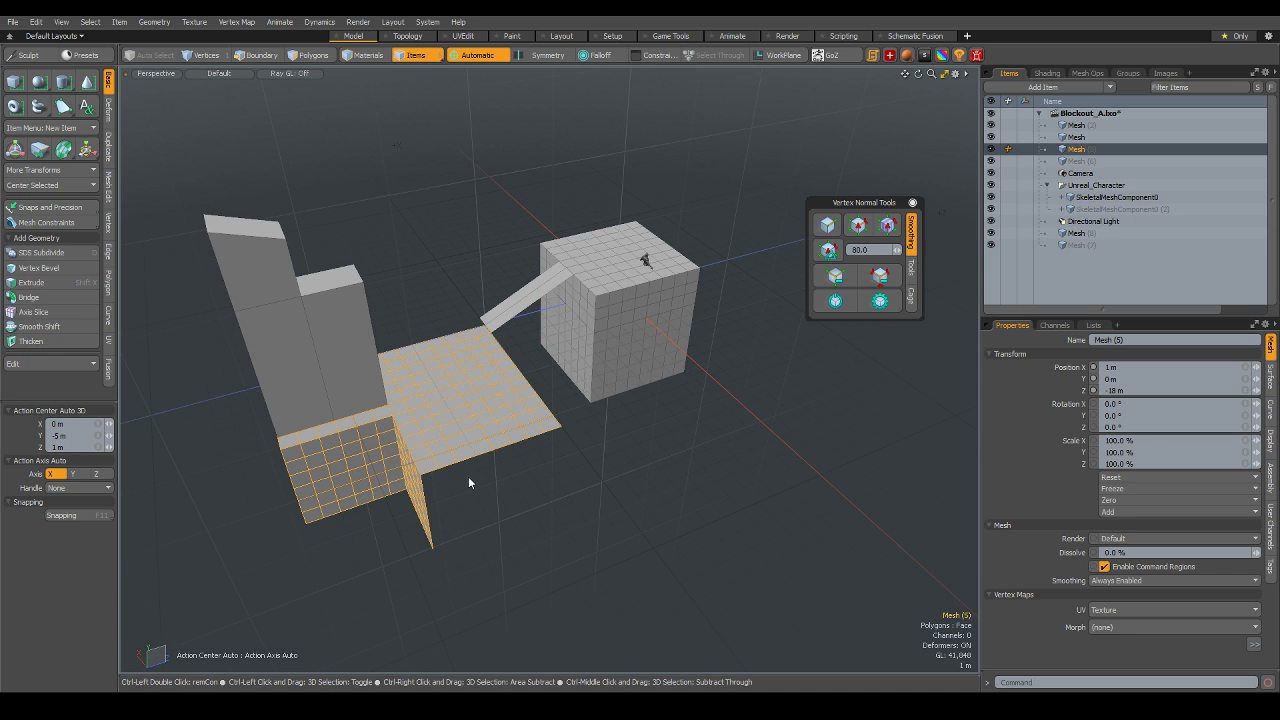
pyautogui.hotkey('ctrl', 'd')
pyautogui.press('y')
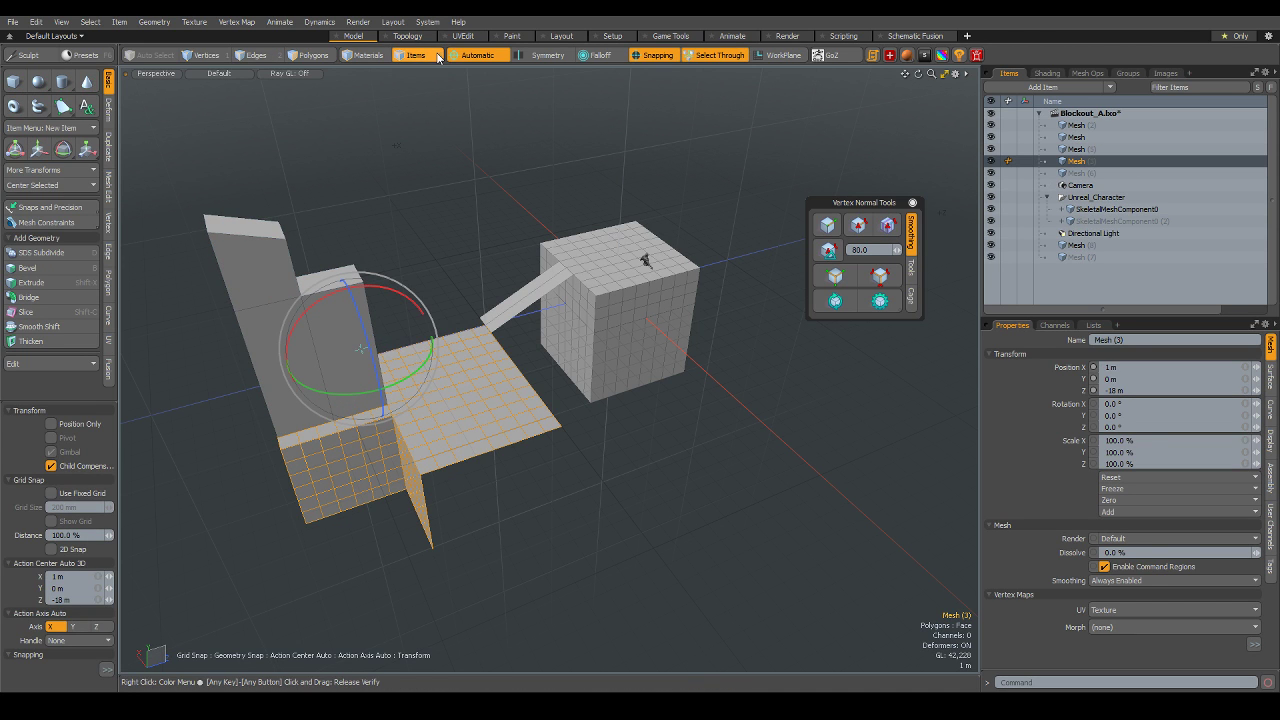
pyautogui.press('q')
pyautogui.click(479, 44)
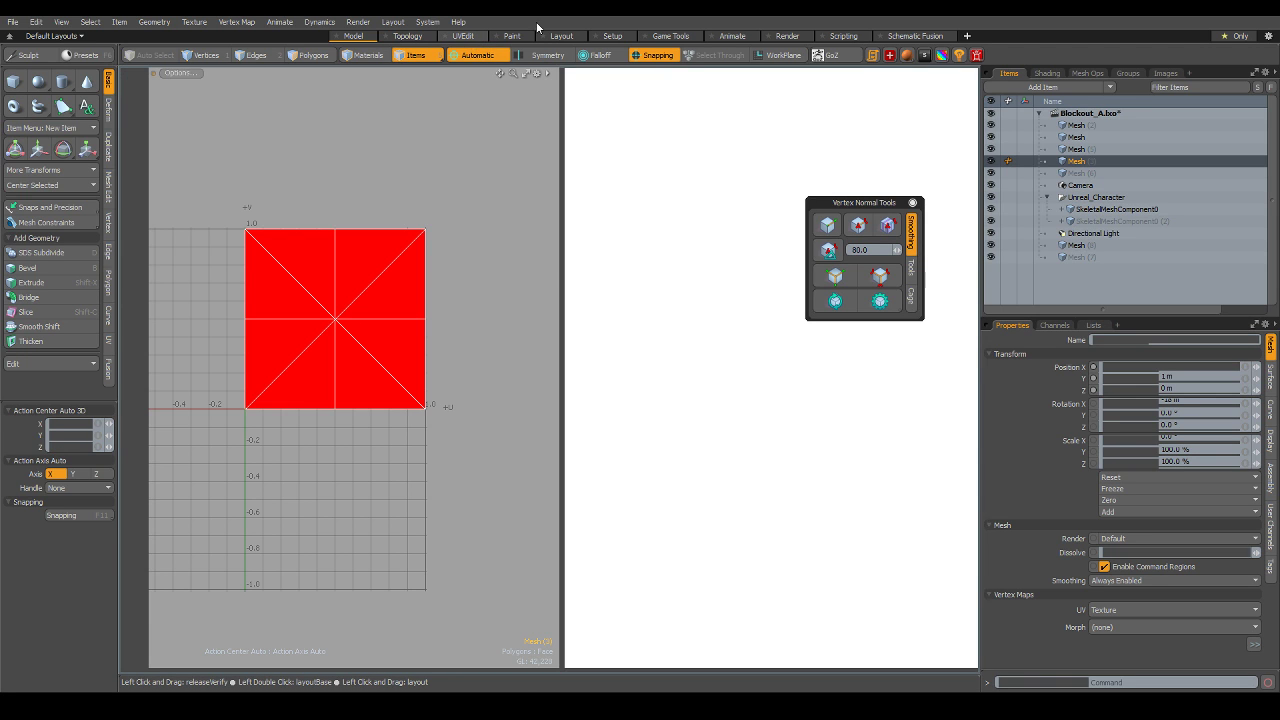
pyautogui.click(356, 37)
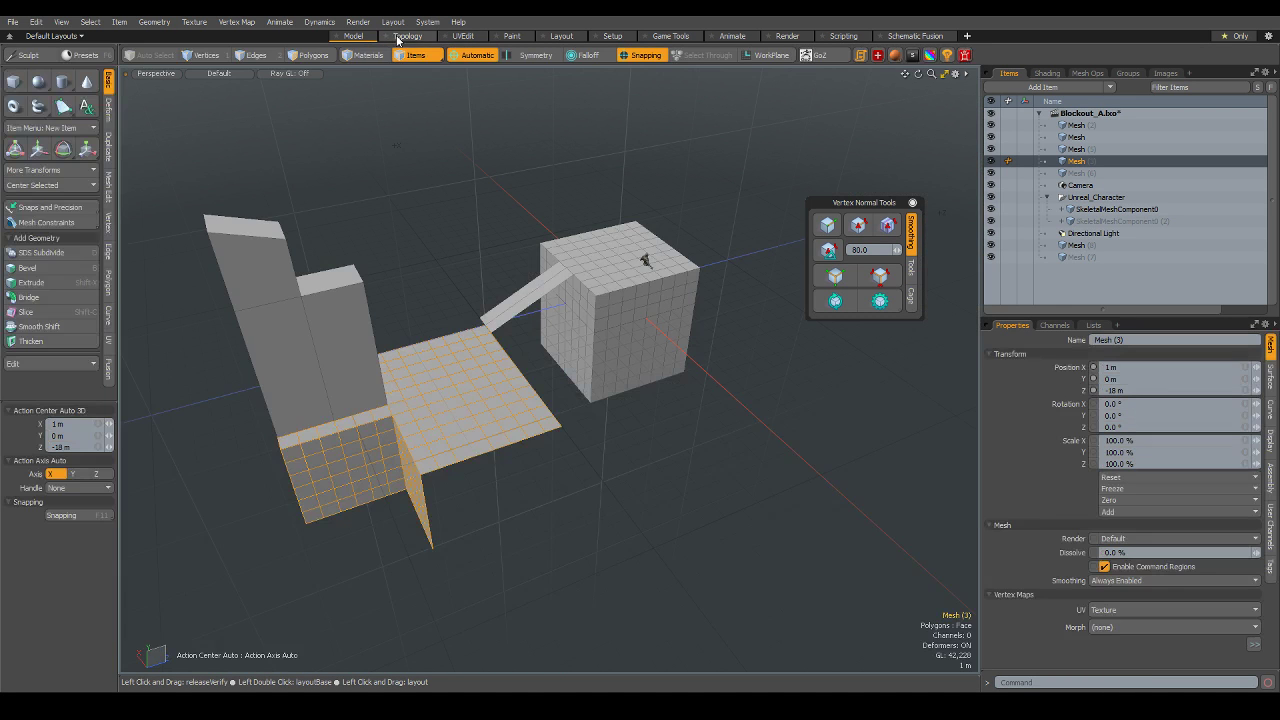
pyautogui.click(454, 59)
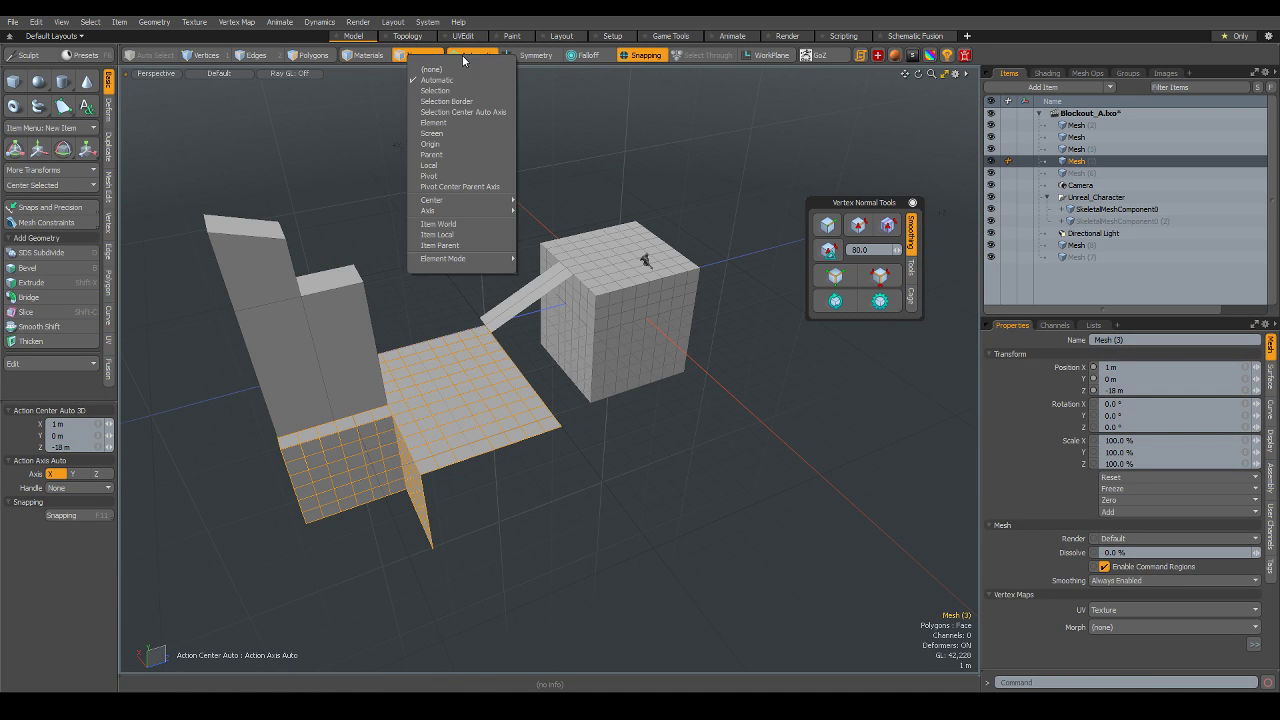
pyautogui.click(462, 144)
# - Rotate the floor copy 90° about the origin and inspect the layout from above
pyautogui.keyDown('alt'); pyautogui.moveTo(660, 322); pyautogui.dragTo(526, 364); pyautogui.keyUp('alt')
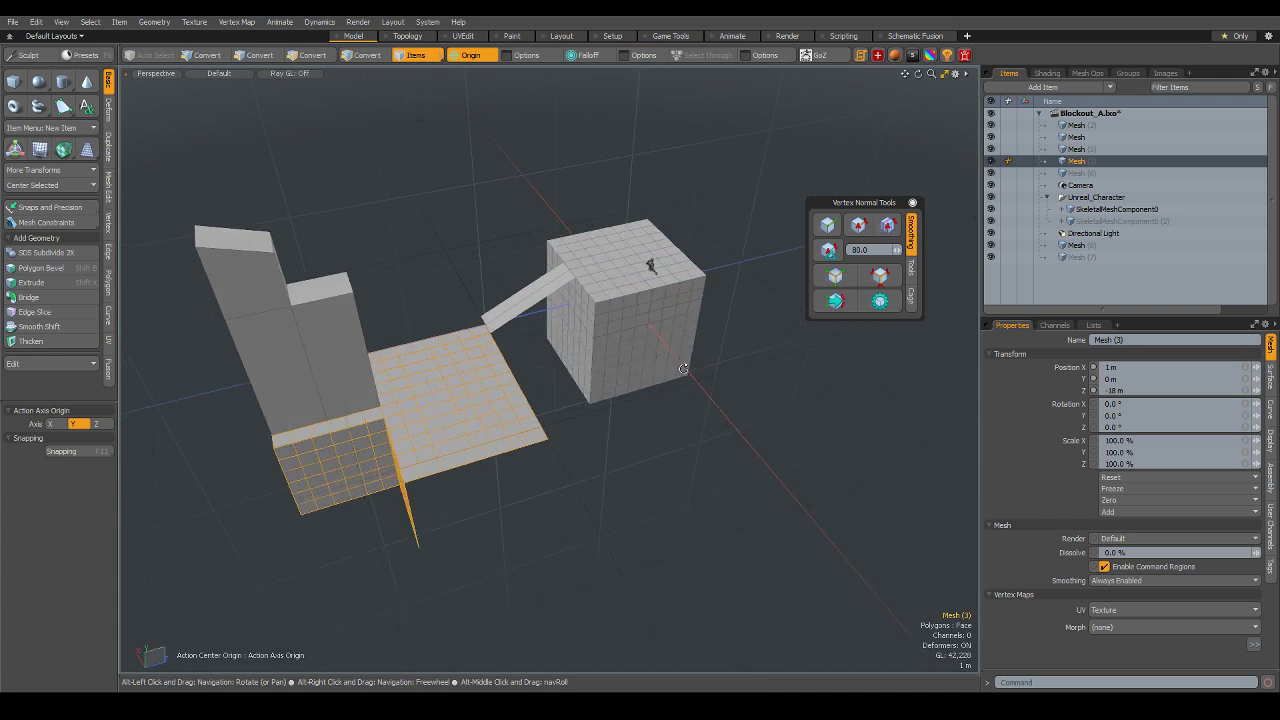
pyautogui.press('e')
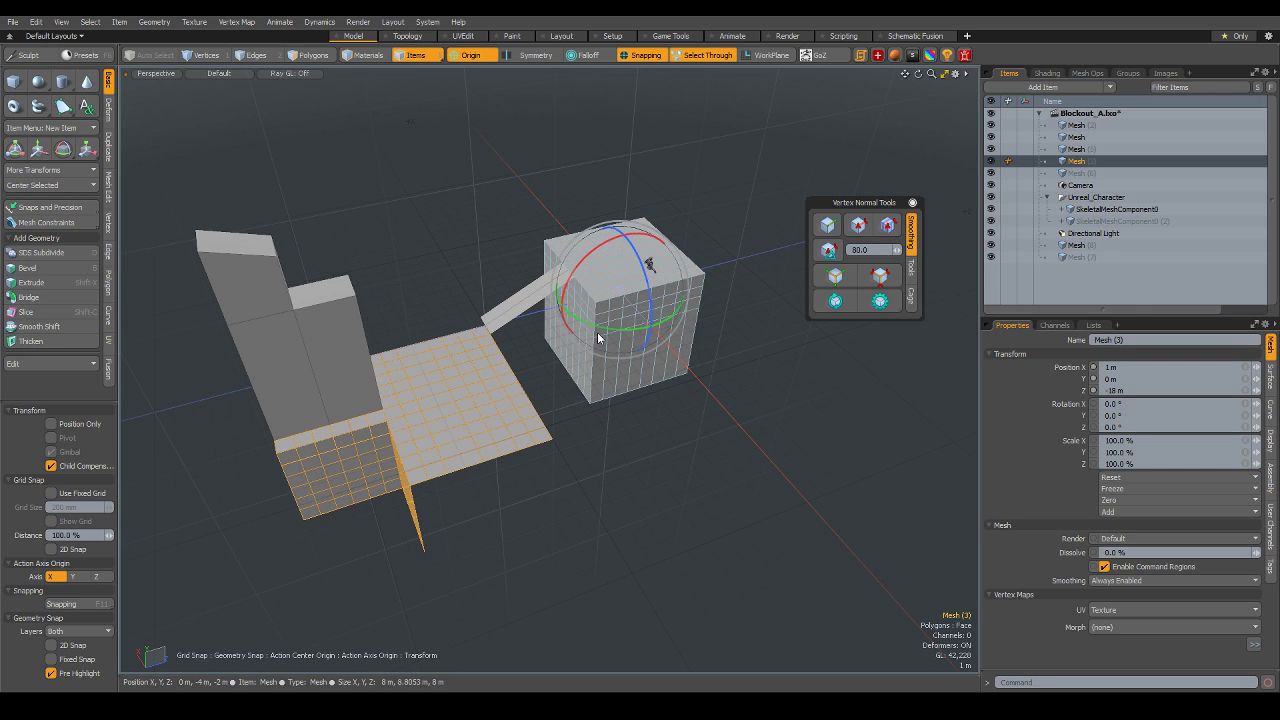
pyautogui.moveTo(622, 293); pyautogui.dragTo(738, 294)
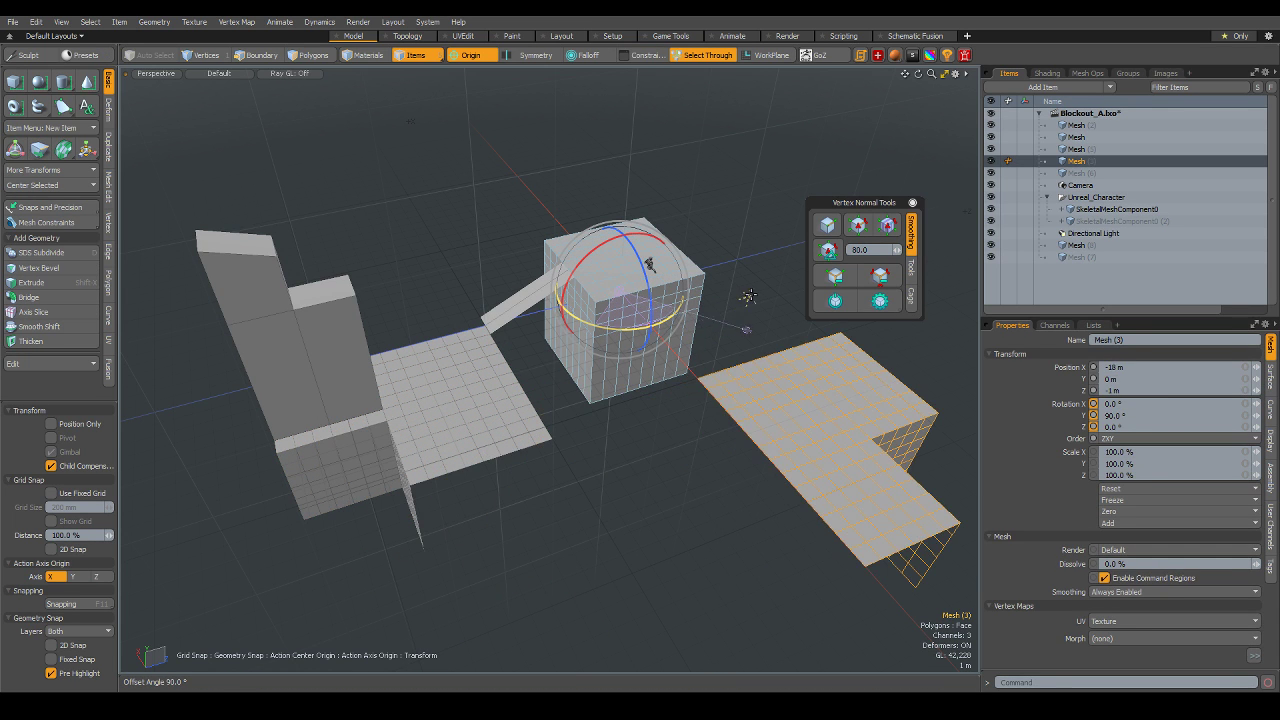
pyautogui.moveTo(701, 458)
pyautogui.keyDown('alt'); pyautogui.mouseDown()
pyautogui.moveTo(837, 541)
pyautogui.moveTo(883, 508)
pyautogui.moveTo(866, 451)
pyautogui.moveTo(628, 466)
pyautogui.moveTo(586, 523)
pyautogui.moveTo(801, 469)
pyautogui.mouseUp(); pyautogui.keyUp('alt')
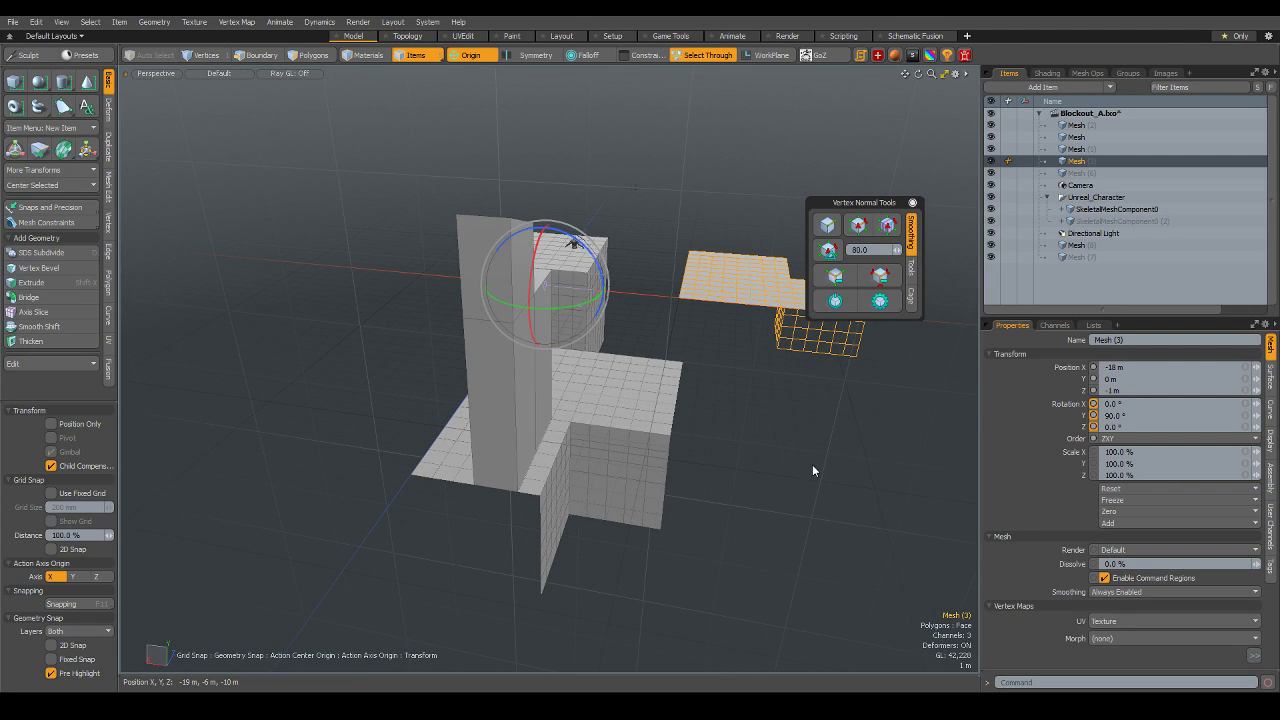
pyautogui.moveTo(751, 406)
pyautogui.keyDown('alt'); pyautogui.mouseDown()
pyautogui.moveTo(783, 494)
pyautogui.moveTo(760, 503)
pyautogui.moveTo(780, 494)
pyautogui.mouseUp(); pyautogui.keyUp('alt')
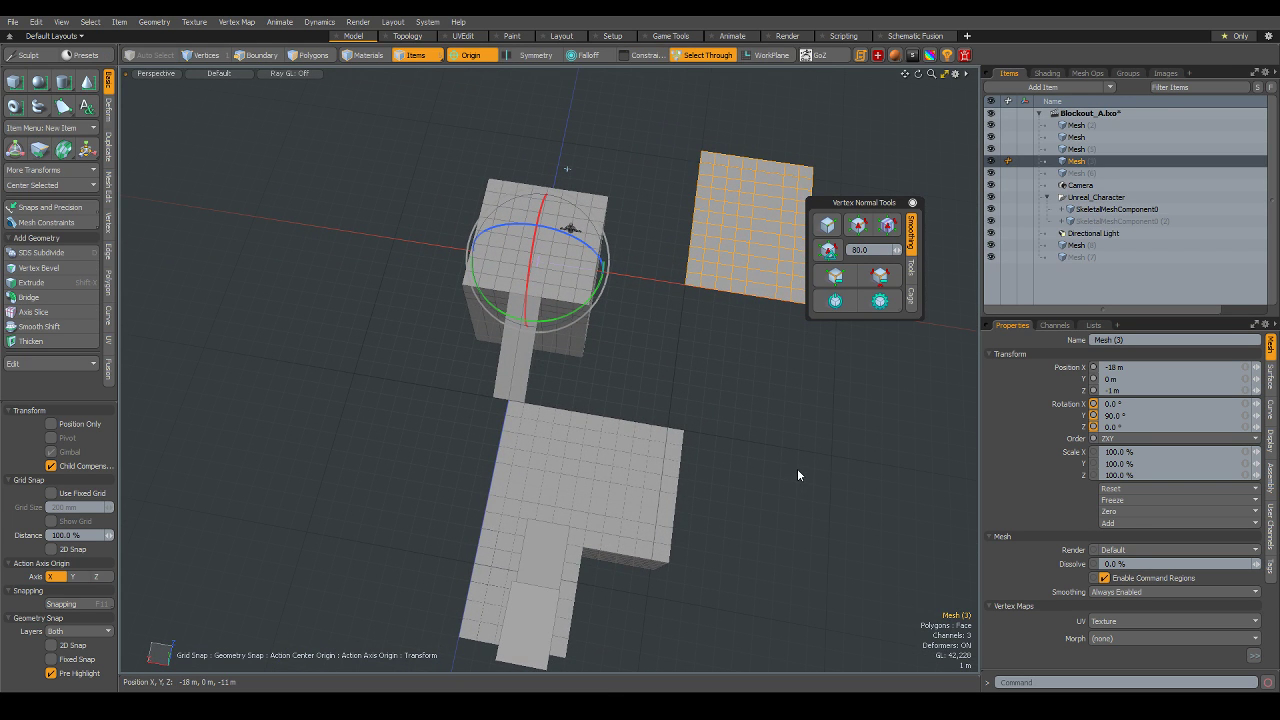
pyautogui.moveTo(780, 443)
pyautogui.keyDown('alt'); pyautogui.mouseDown()
pyautogui.moveTo(627, 391)
pyautogui.moveTo(423, 434)
pyautogui.mouseUp(); pyautogui.keyUp('alt')
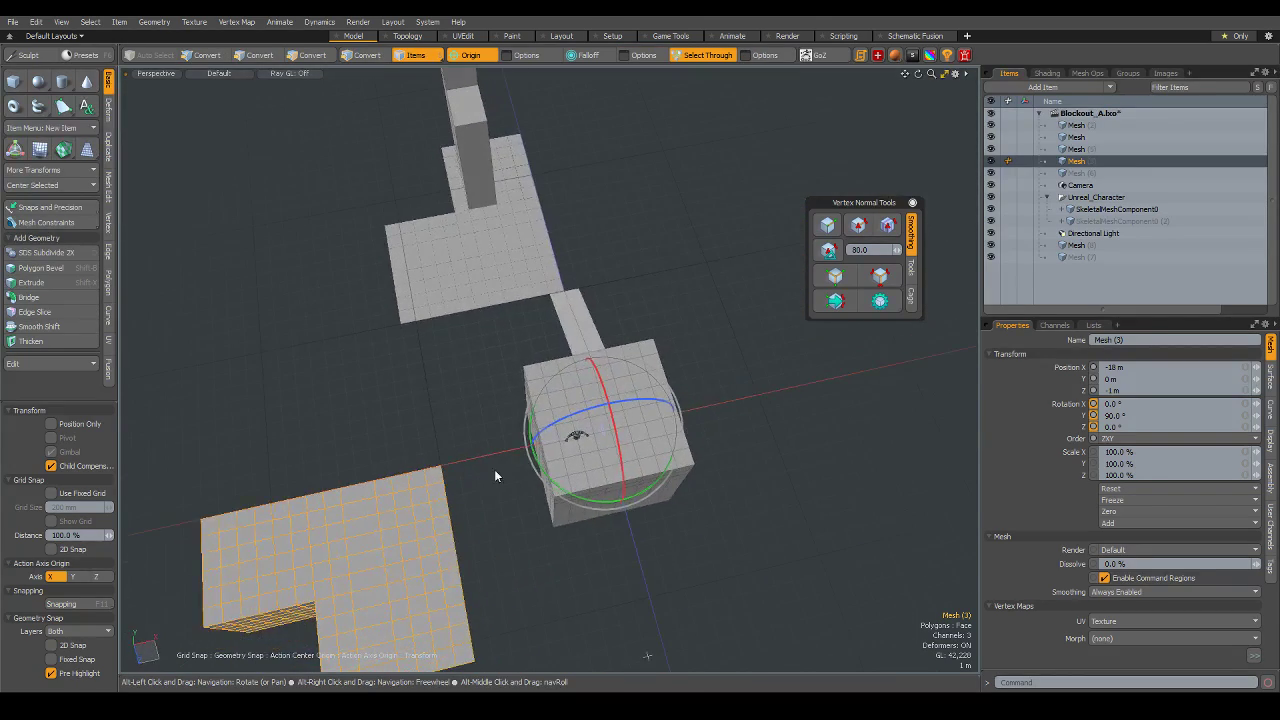
pyautogui.scroll(2, 578, 444)
pyautogui.keyDown('alt'); pyautogui.moveTo(578, 449); pyautogui.dragTo(576, 395); pyautogui.keyUp('alt')
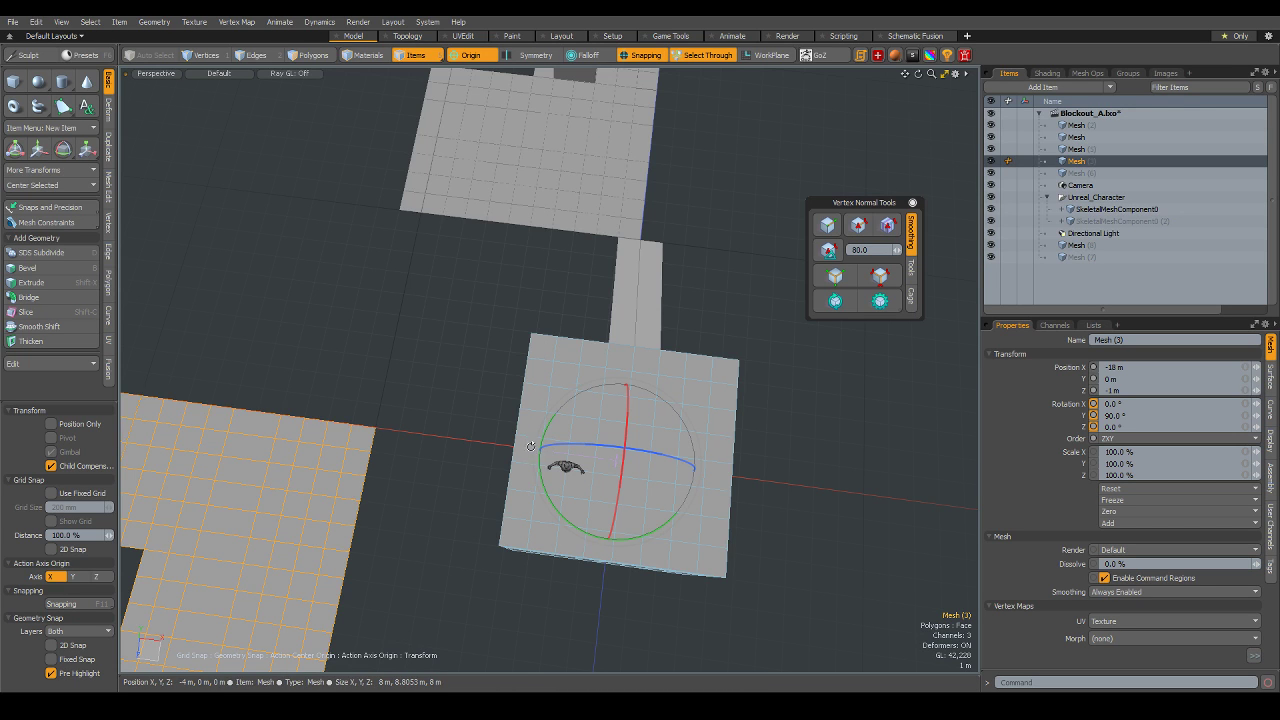
pyautogui.keyDown('alt'); pyautogui.moveTo(531, 446); pyautogui.dragTo(497, 356); pyautogui.keyUp('alt')
pyautogui.scroll(-3, 497, 356)
pyautogui.scroll(2, 443, 418)
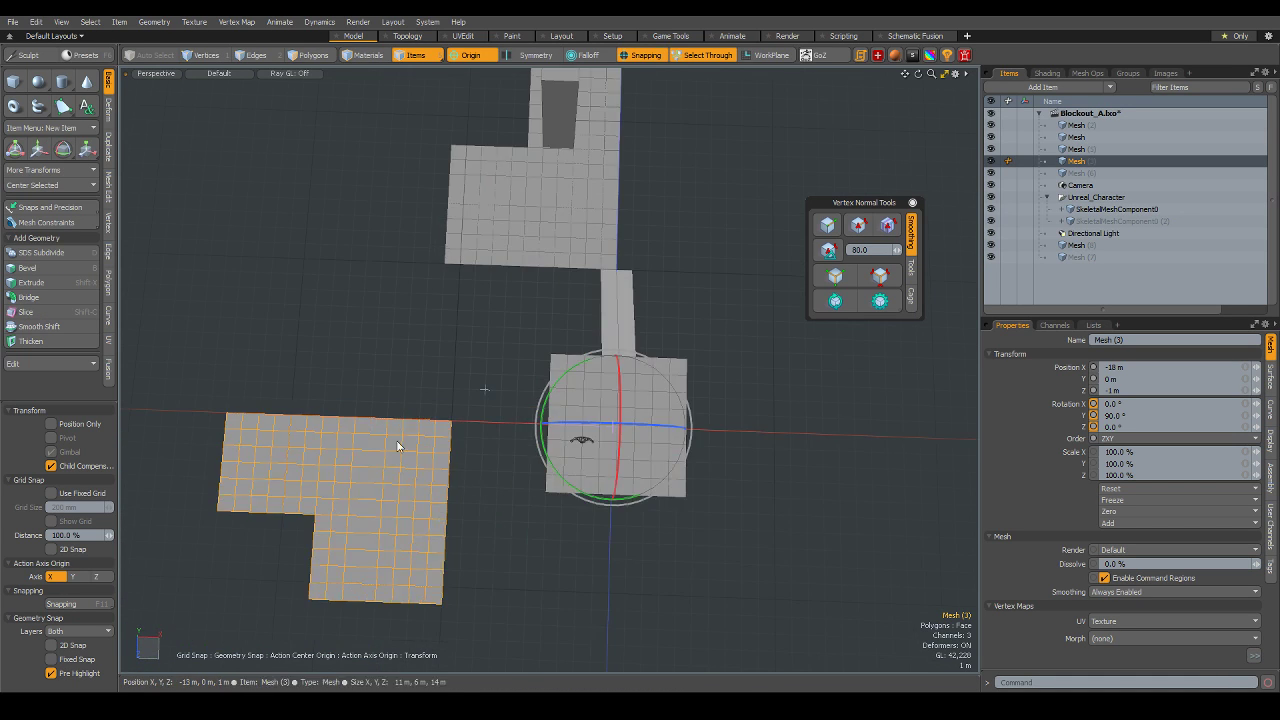
pyautogui.moveTo(397, 445)
pyautogui.keyDown('alt'); pyautogui.mouseDown()
pyautogui.moveTo(788, 357)
pyautogui.moveTo(616, 495)
pyautogui.mouseUp(); pyautogui.keyUp('alt')
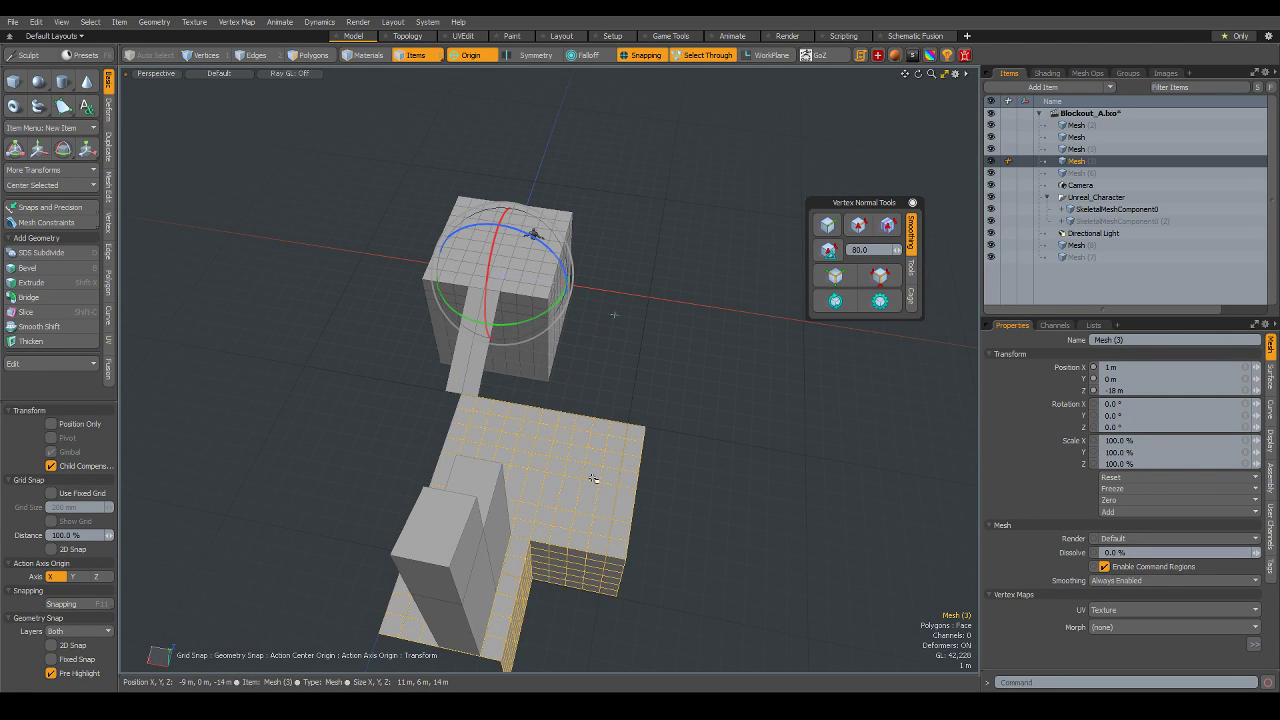
# - Select polygons of the lower floor in Polygons mode
pyautogui.press('3')
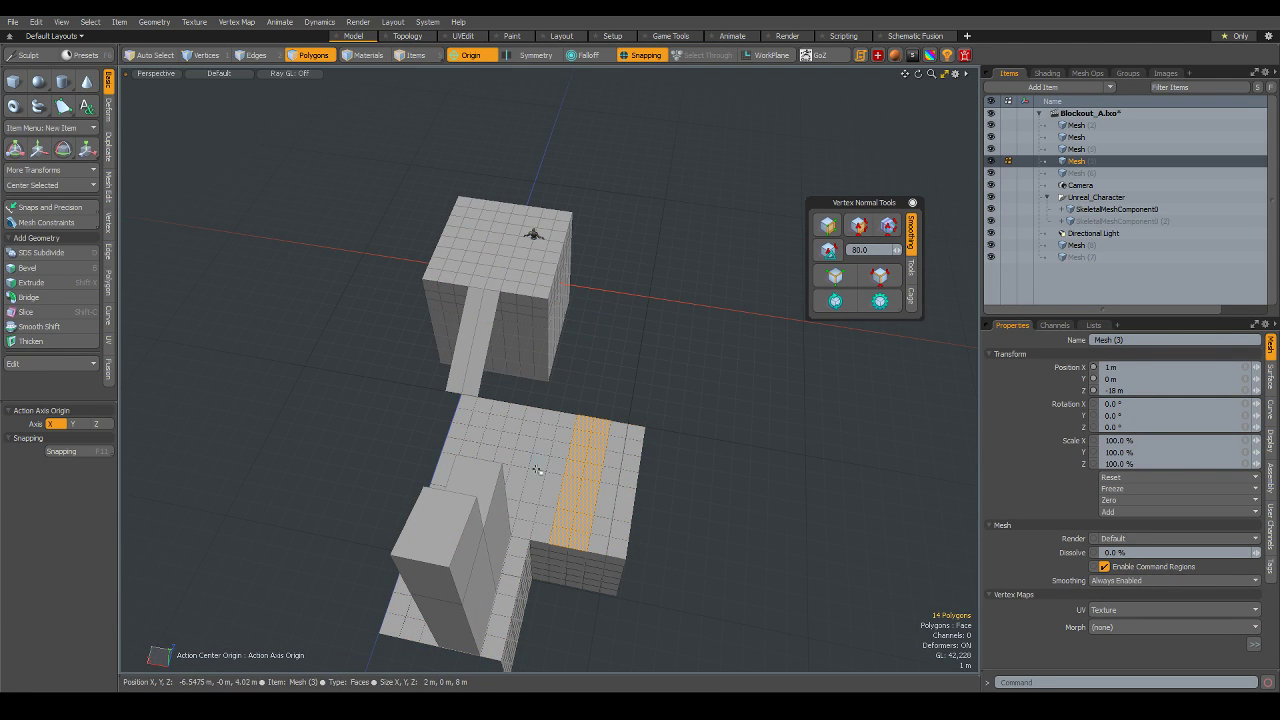
pyautogui.moveTo(304, 367)
pyautogui.mouseDown()
pyautogui.moveTo(786, 668)
pyautogui.moveTo(434, 472)
pyautogui.moveTo(473, 458)
pyautogui.mouseUp()
pyautogui.rightClick(500, 442)
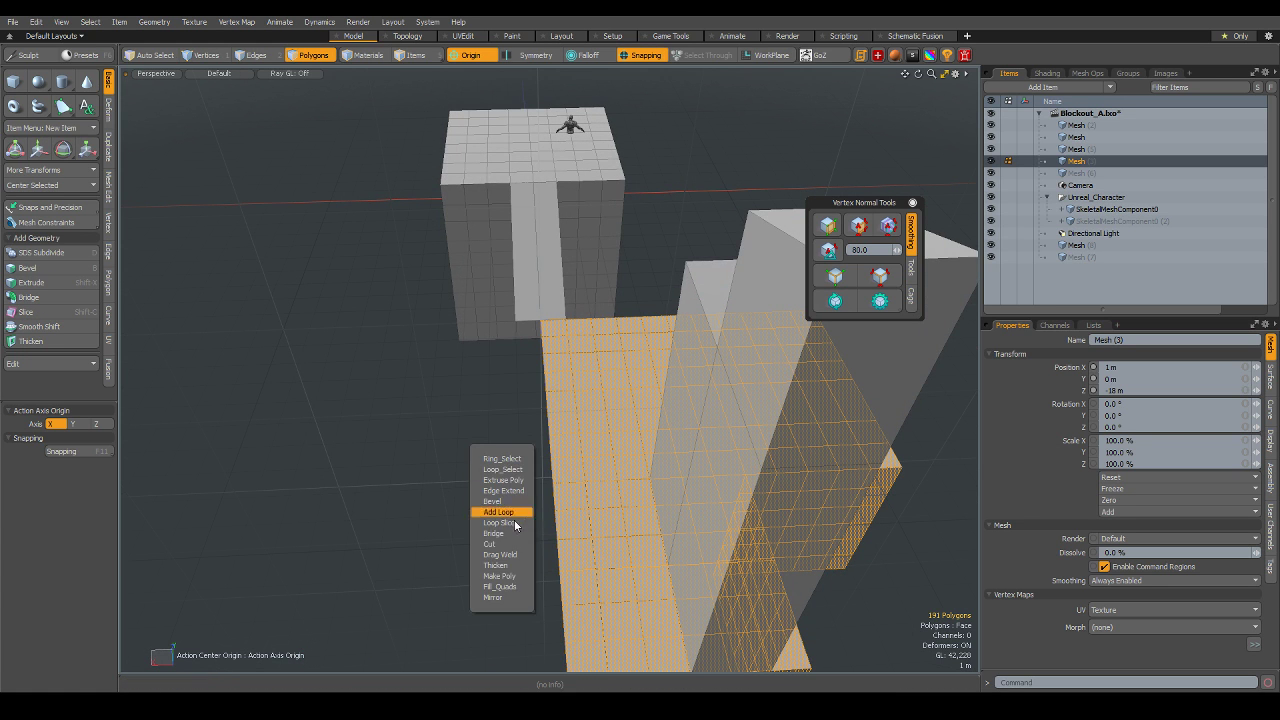
pyautogui.click(505, 600)
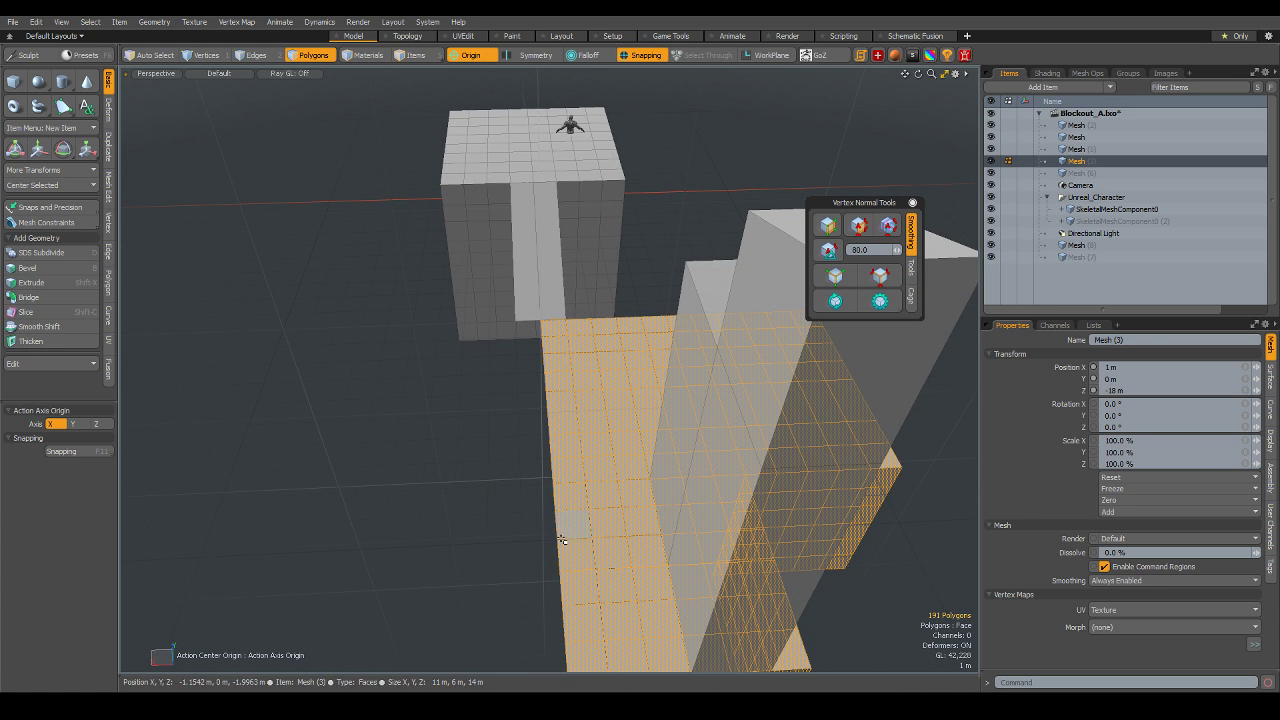
pyautogui.keyDown('alt'); pyautogui.moveTo(561, 539); pyautogui.dragTo(477, 543); pyautogui.keyUp('alt')
pyautogui.click(434, 572)
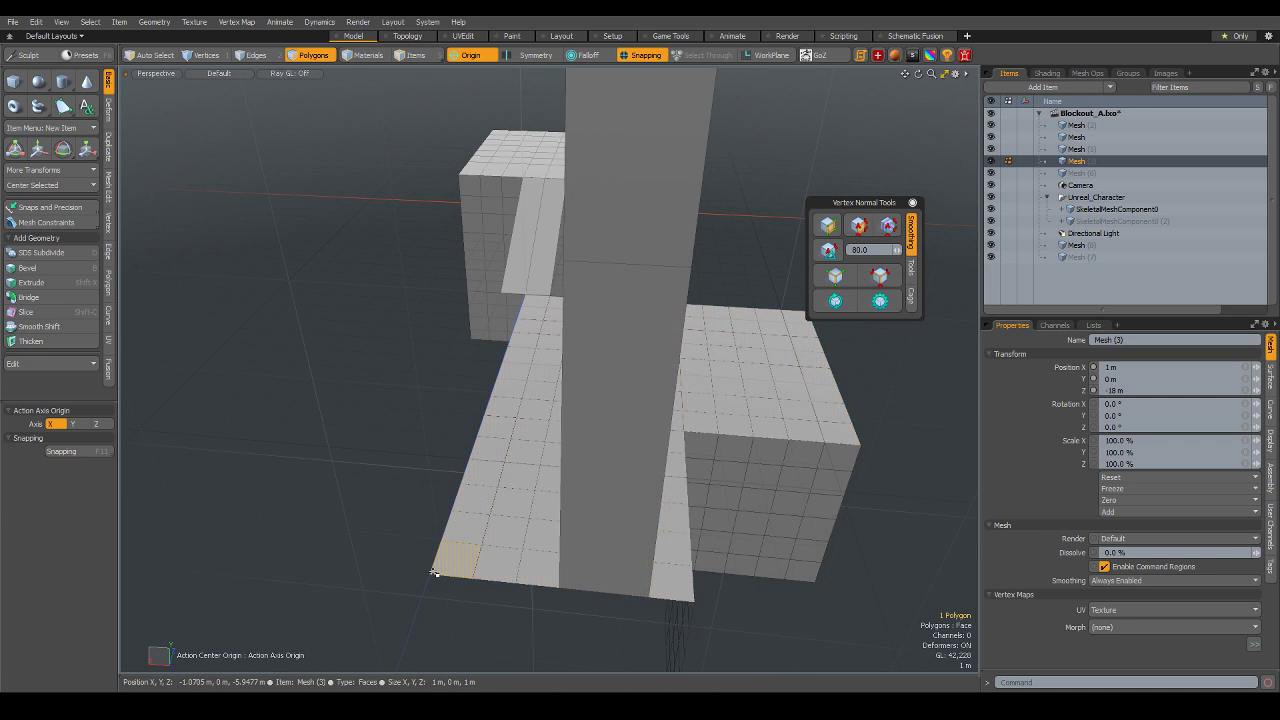
# - Mirror the whole connected floor mesh across the X axis
pyautogui.doubleClick(471, 559)
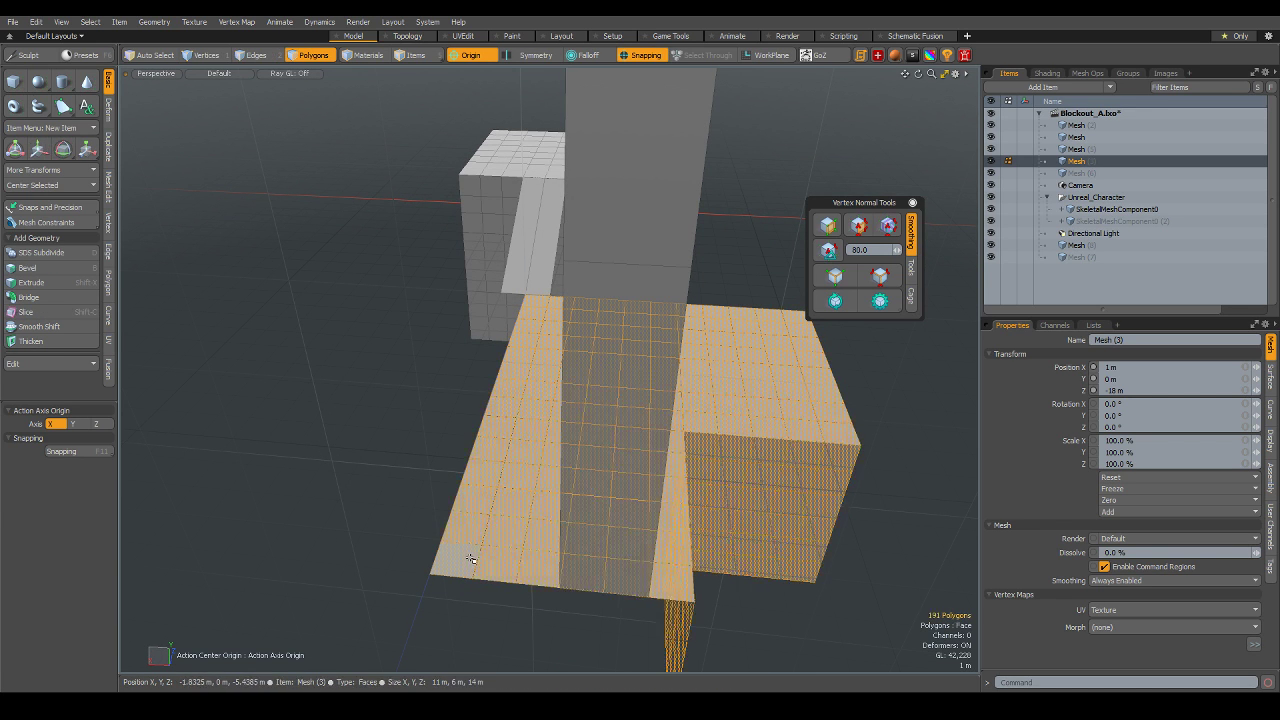
pyautogui.rightClick(433, 568)
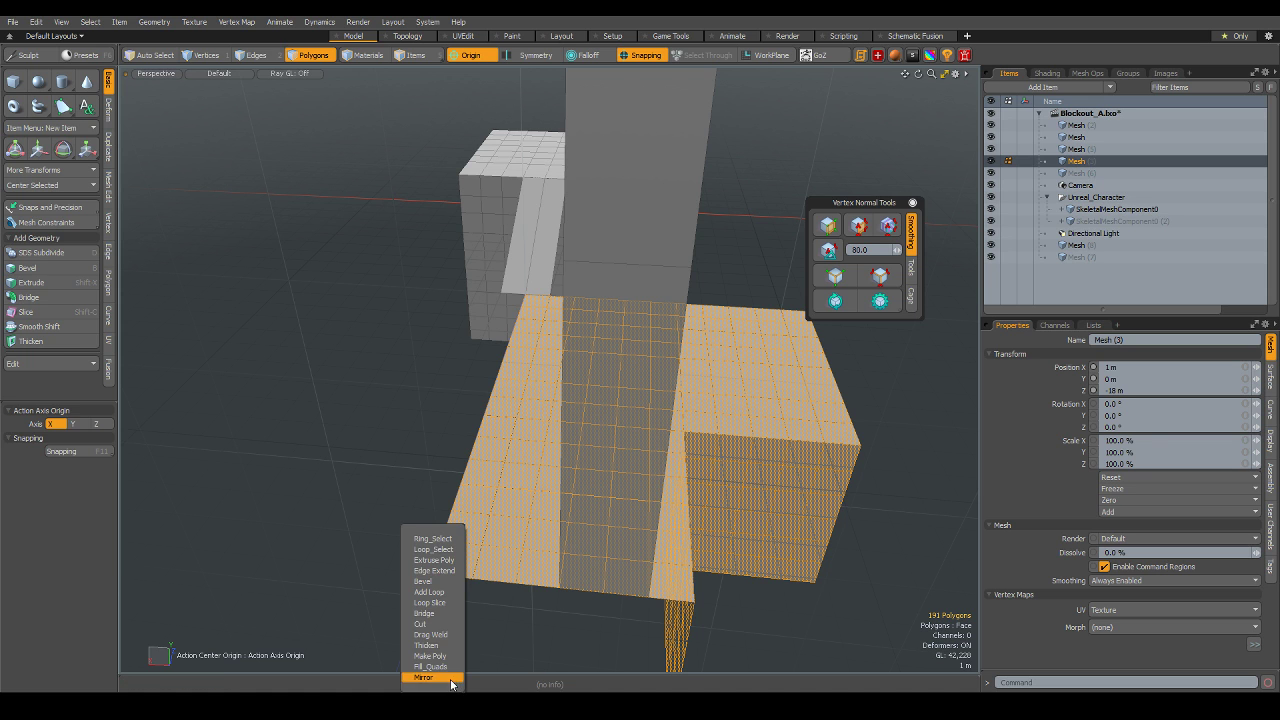
pyautogui.click(451, 678)
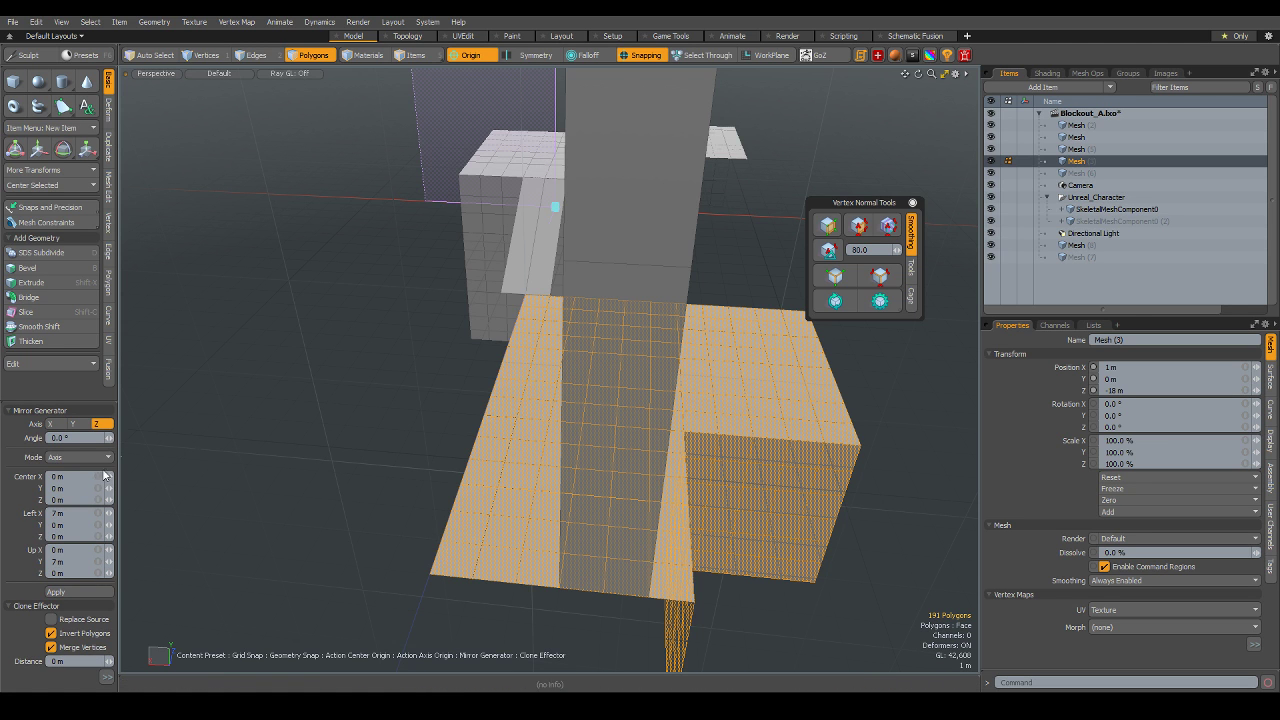
pyautogui.click(50, 424)
pyautogui.keyDown('alt'); pyautogui.moveTo(408, 280); pyautogui.dragTo(684, 387); pyautogui.keyUp('alt')
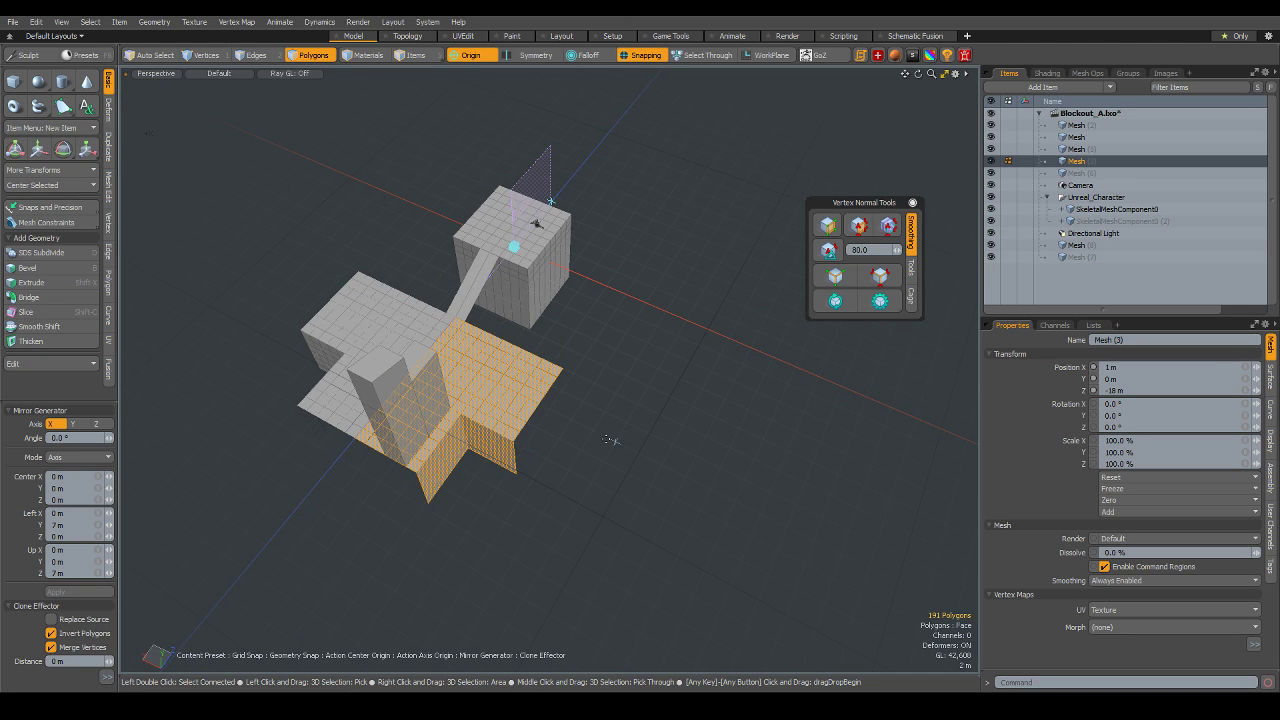
pyautogui.press('space')
# - Select the floor mesh and the tall block as items
pyautogui.press('5')
pyautogui.scroll(2, 503, 390)
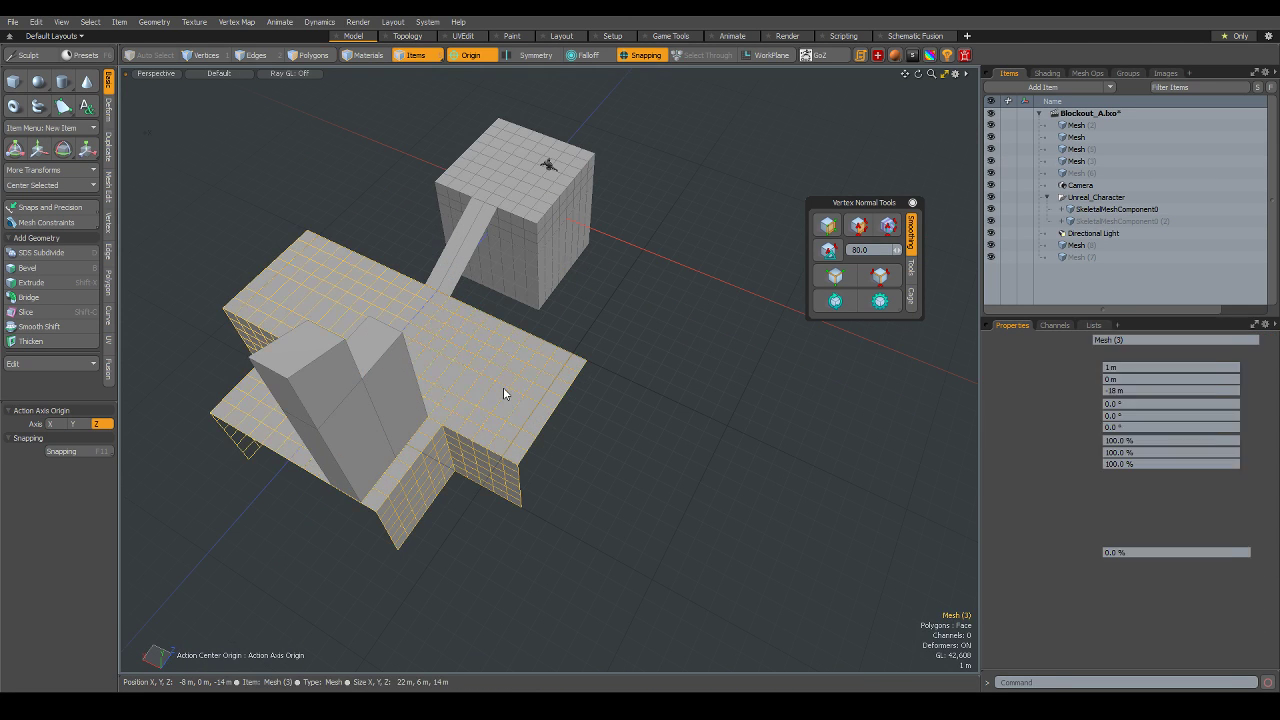
pyautogui.click(503, 387)
pyautogui.keyDown('shift'); pyautogui.click(522, 407); pyautogui.keyUp('shift')
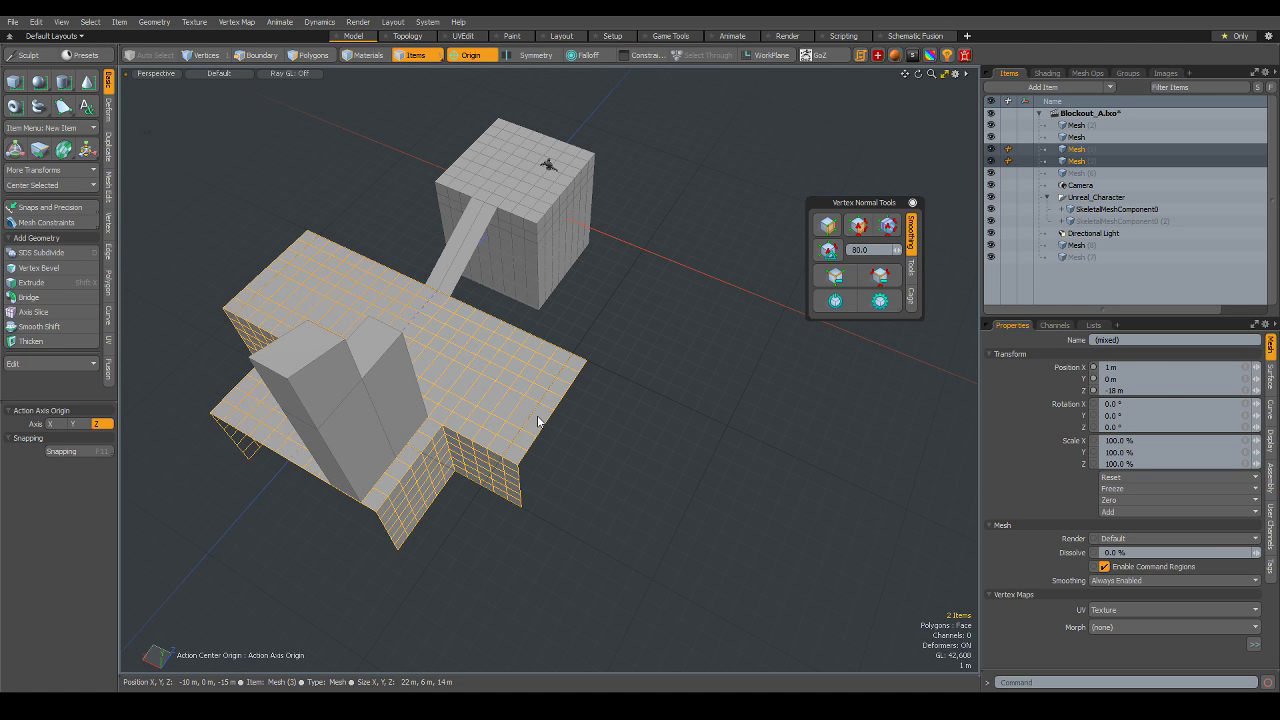
# - Duplicate the floor and block and rotate the copies 90° around Y
pyautogui.hotkey('ctrl', 'd')
pyautogui.press('e')
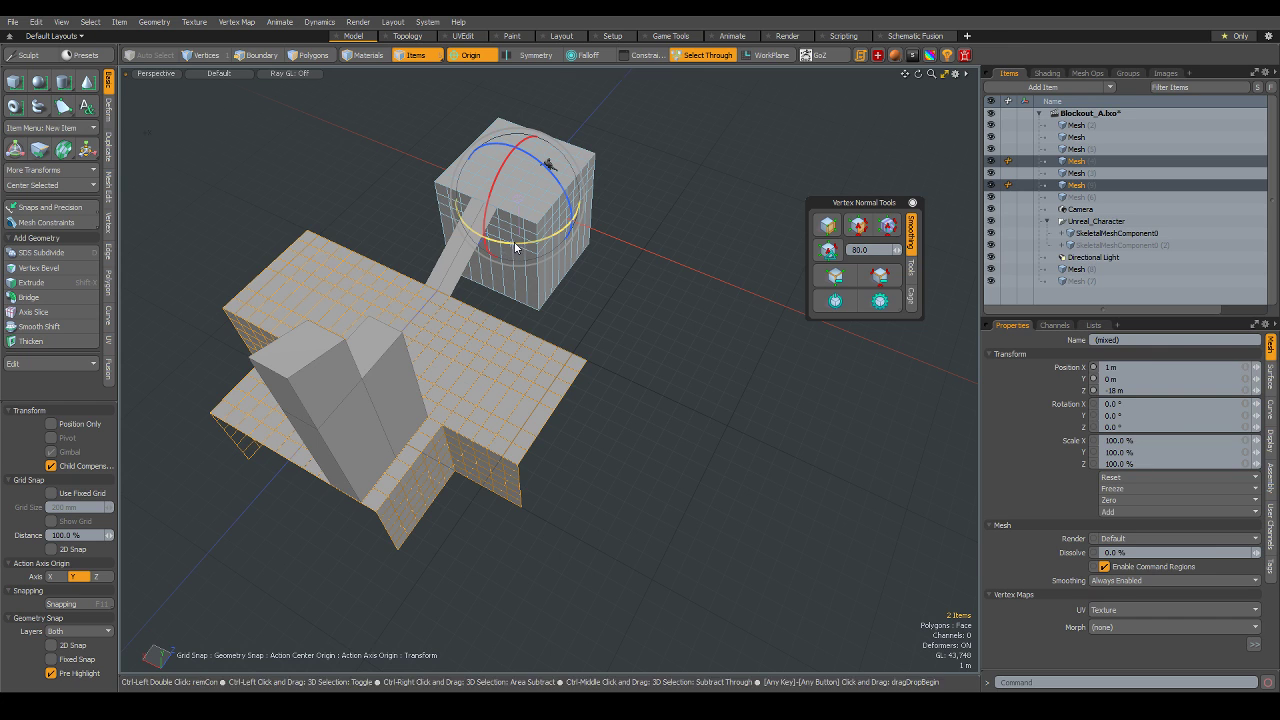
pyautogui.keyDown('ctrl'); pyautogui.moveTo(515, 247); pyautogui.dragTo(709, 155); pyautogui.keyUp('ctrl')
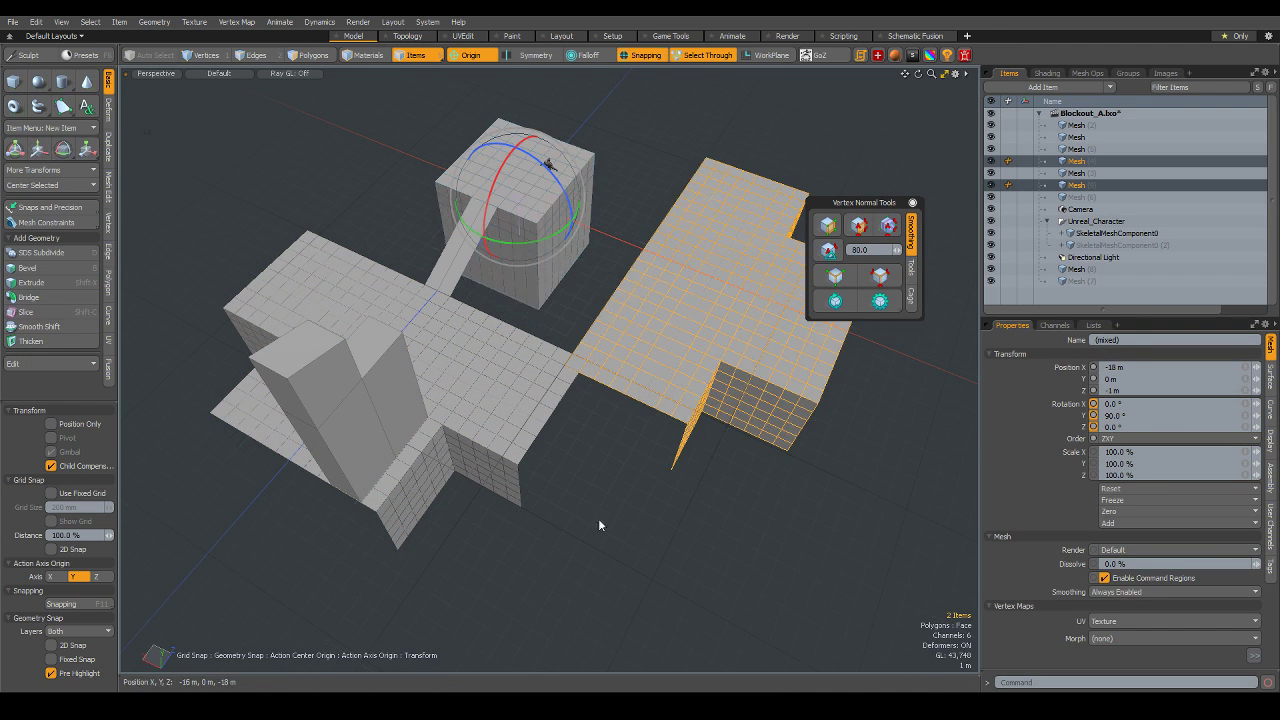
pyautogui.moveTo(598, 518)
pyautogui.keyDown('alt'); pyautogui.mouseDown()
pyautogui.moveTo(627, 304)
pyautogui.moveTo(514, 381)
pyautogui.mouseUp(); pyautogui.keyUp('alt')
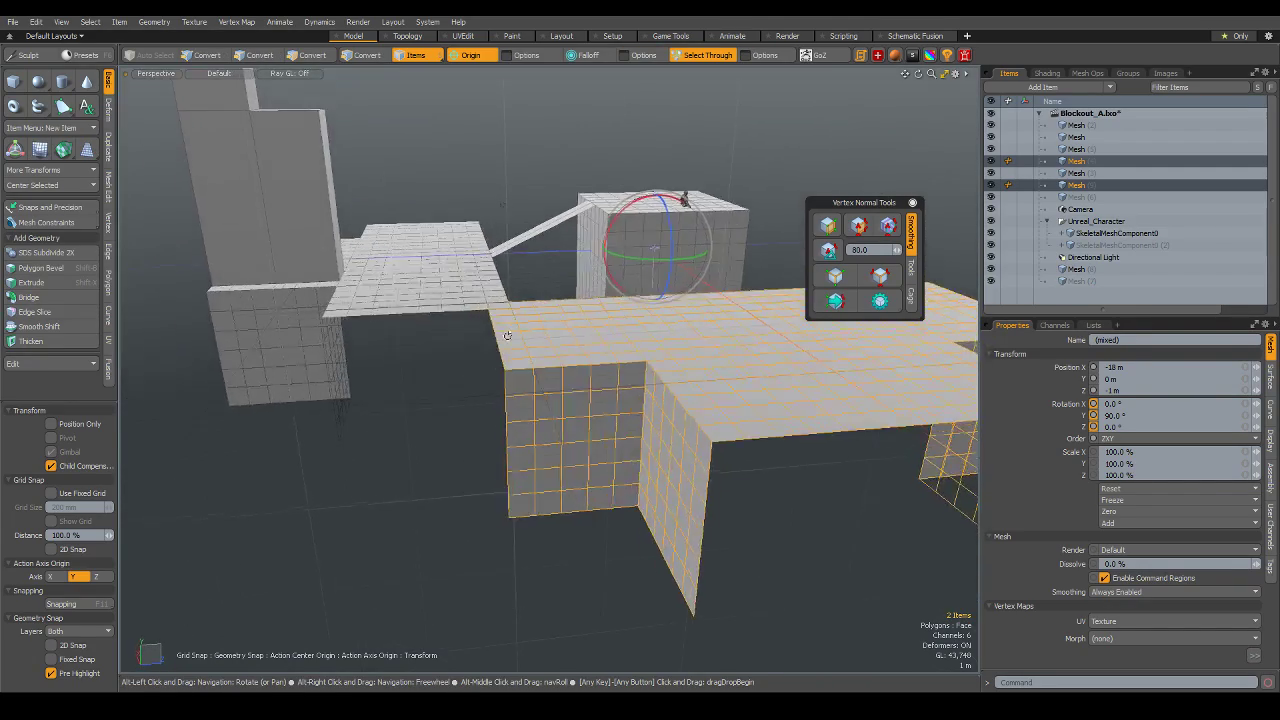
pyautogui.scroll(-3, 585, 385)
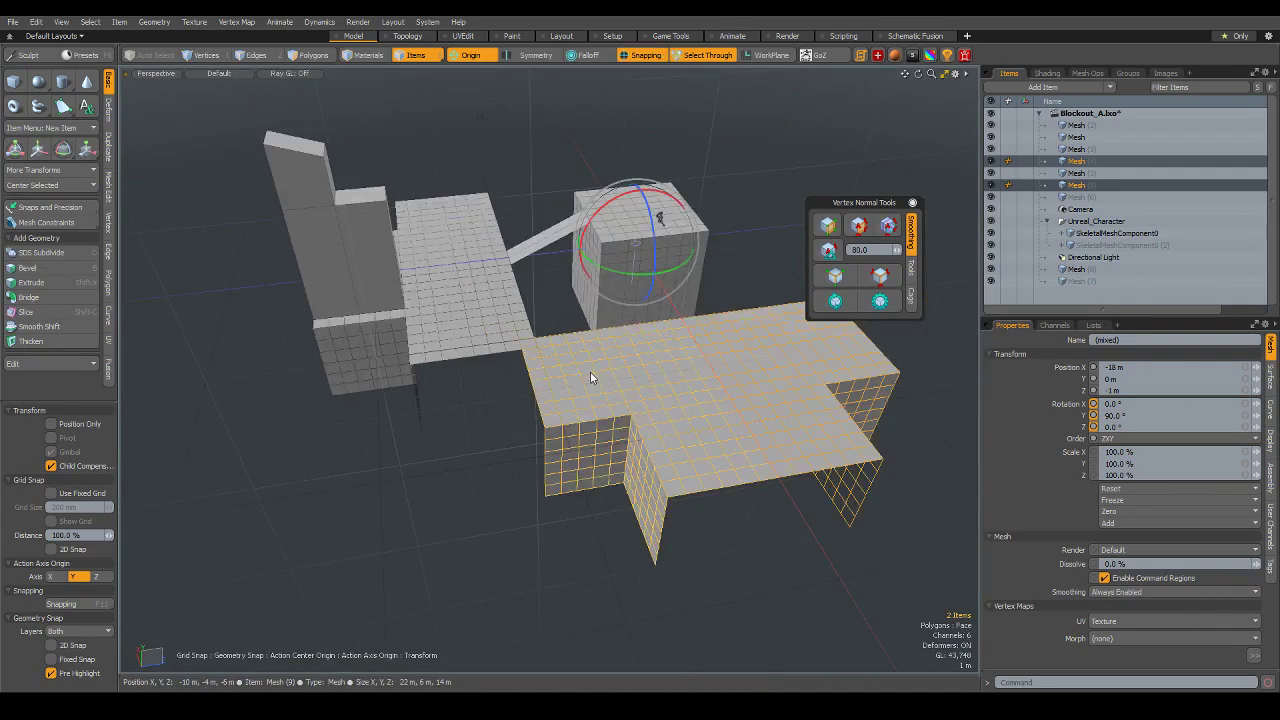
pyautogui.keyDown('alt'); pyautogui.moveTo(592, 371); pyautogui.dragTo(620, 385); pyautogui.keyUp('alt')
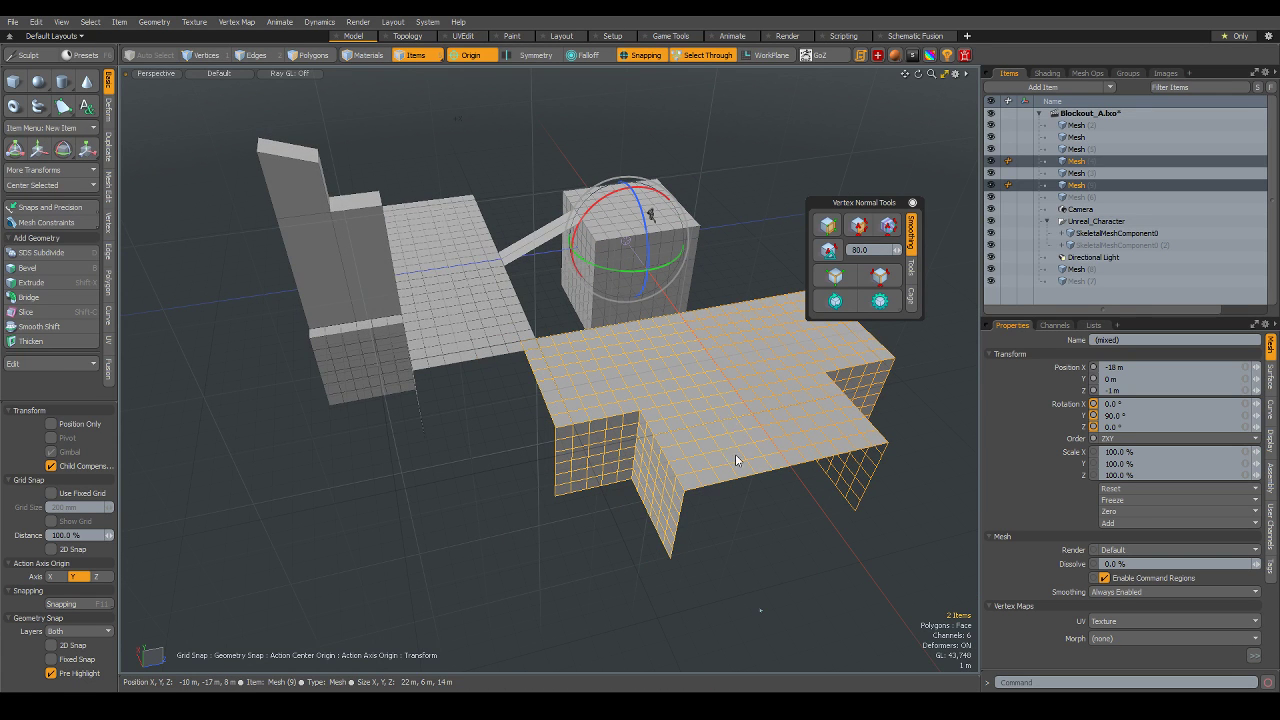
# - Delete the duplicated floor Mesh (9) and clear the selection
pyautogui.click(791, 418)
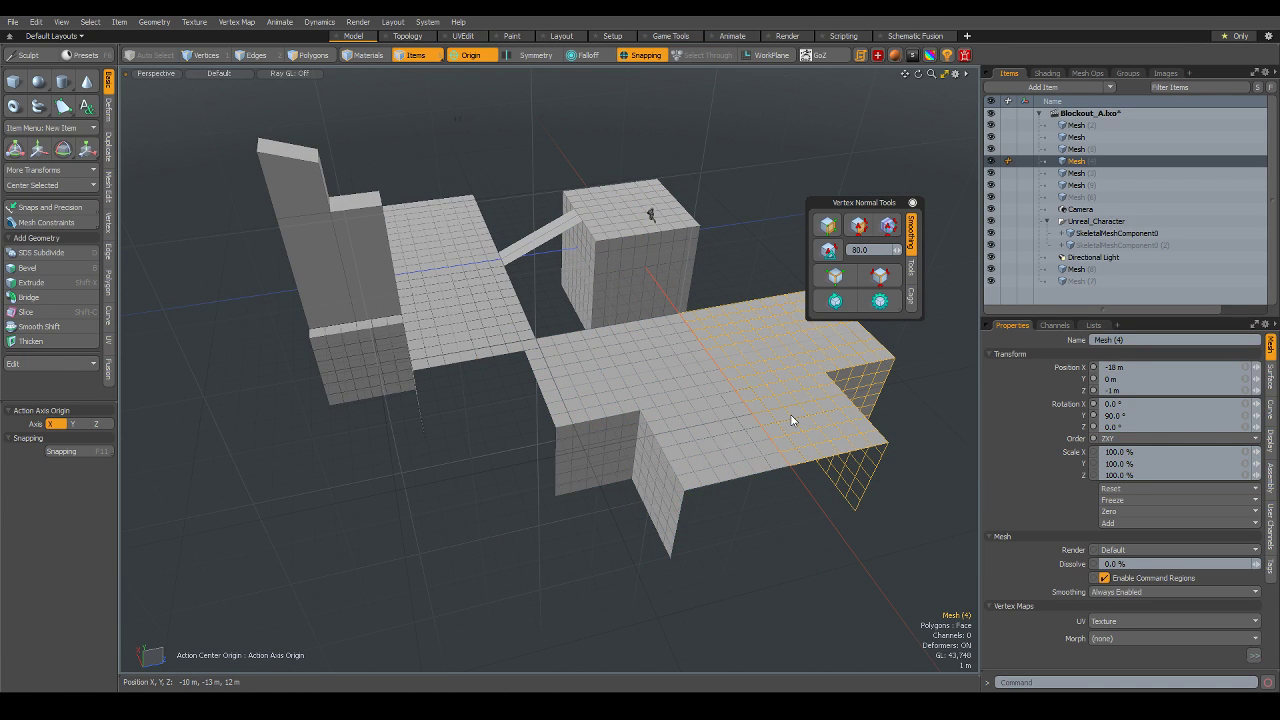
pyautogui.click(791, 420)
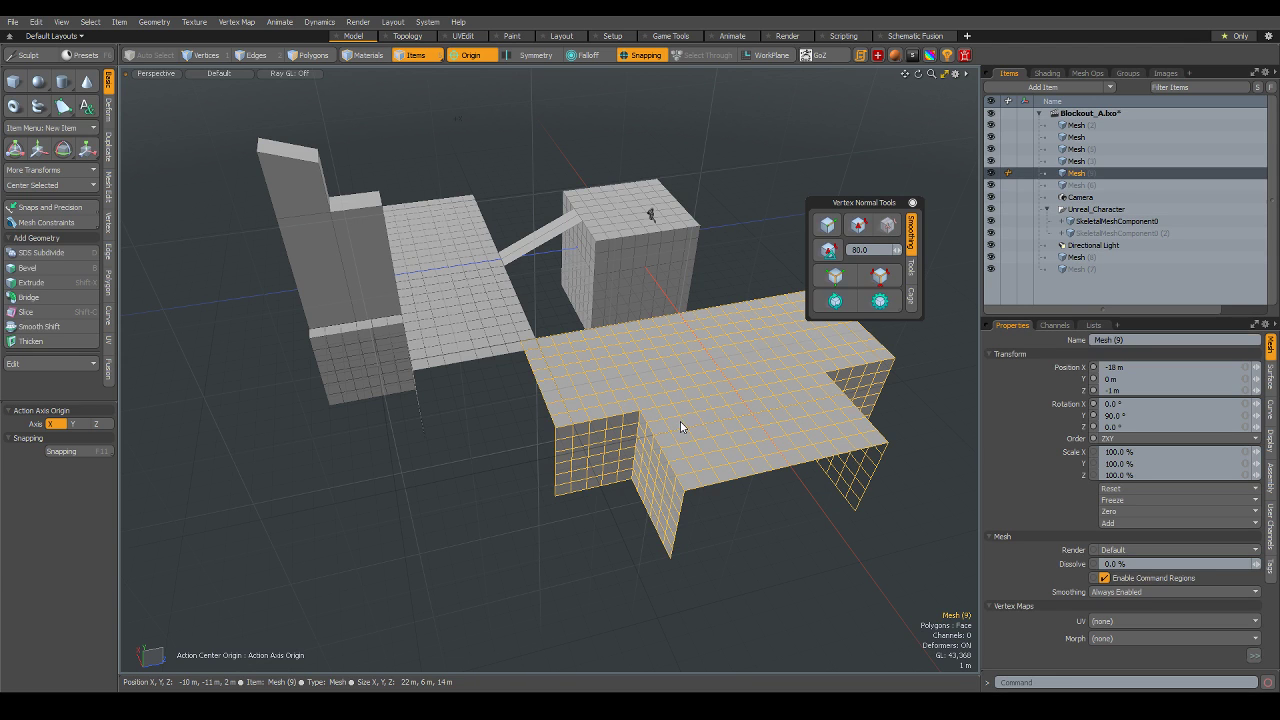
pyautogui.press('Delete')
pyautogui.click(507, 322)
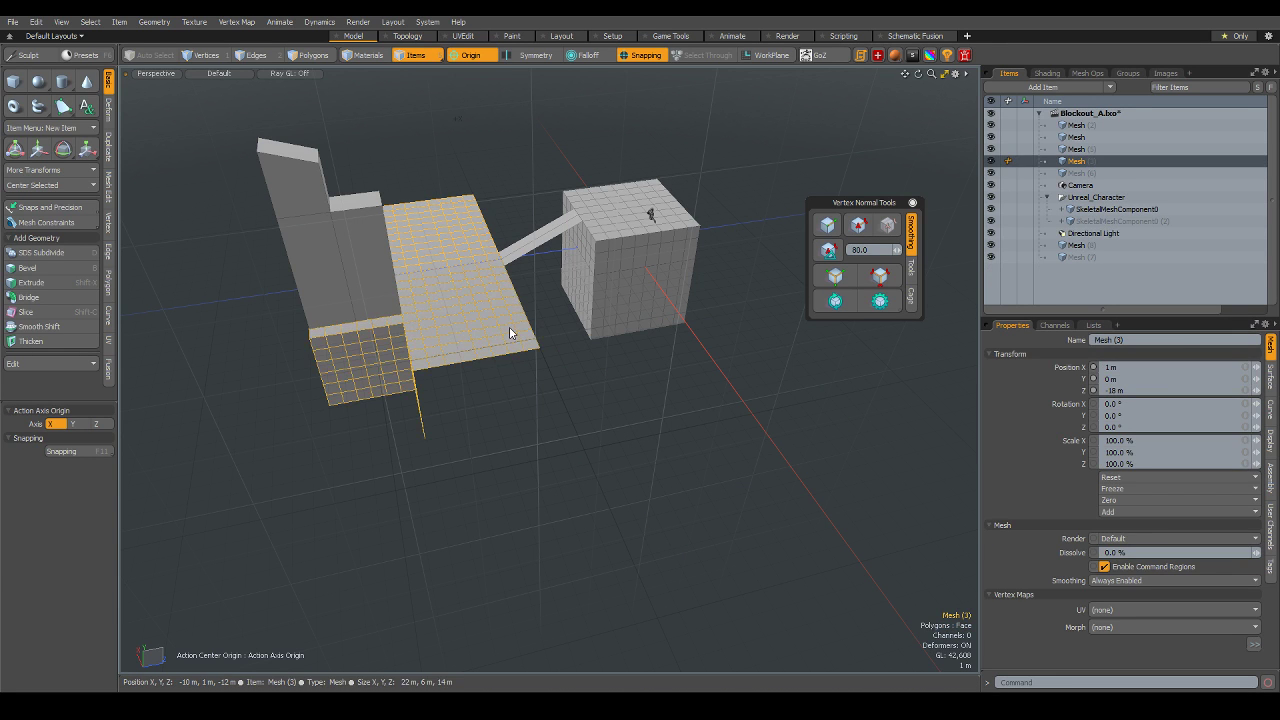
pyautogui.press('Escape')
# - Reselect the floor with walls, Mesh (5), together with the tall block
pyautogui.keyDown('alt'); pyautogui.moveTo(457, 337); pyautogui.dragTo(566, 341); pyautogui.keyUp('alt')
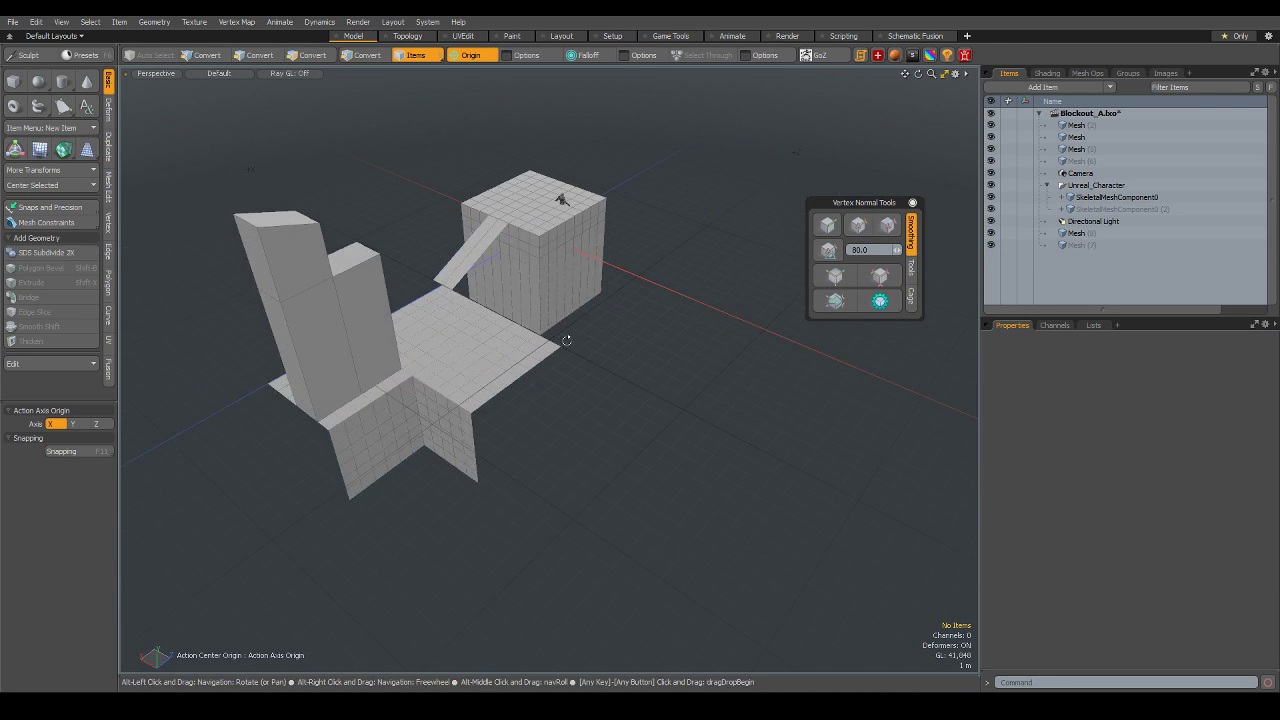
pyautogui.click(450, 430)
pyautogui.keyDown('alt'); pyautogui.moveTo(450, 430); pyautogui.dragTo(473, 314); pyautogui.keyUp('alt')
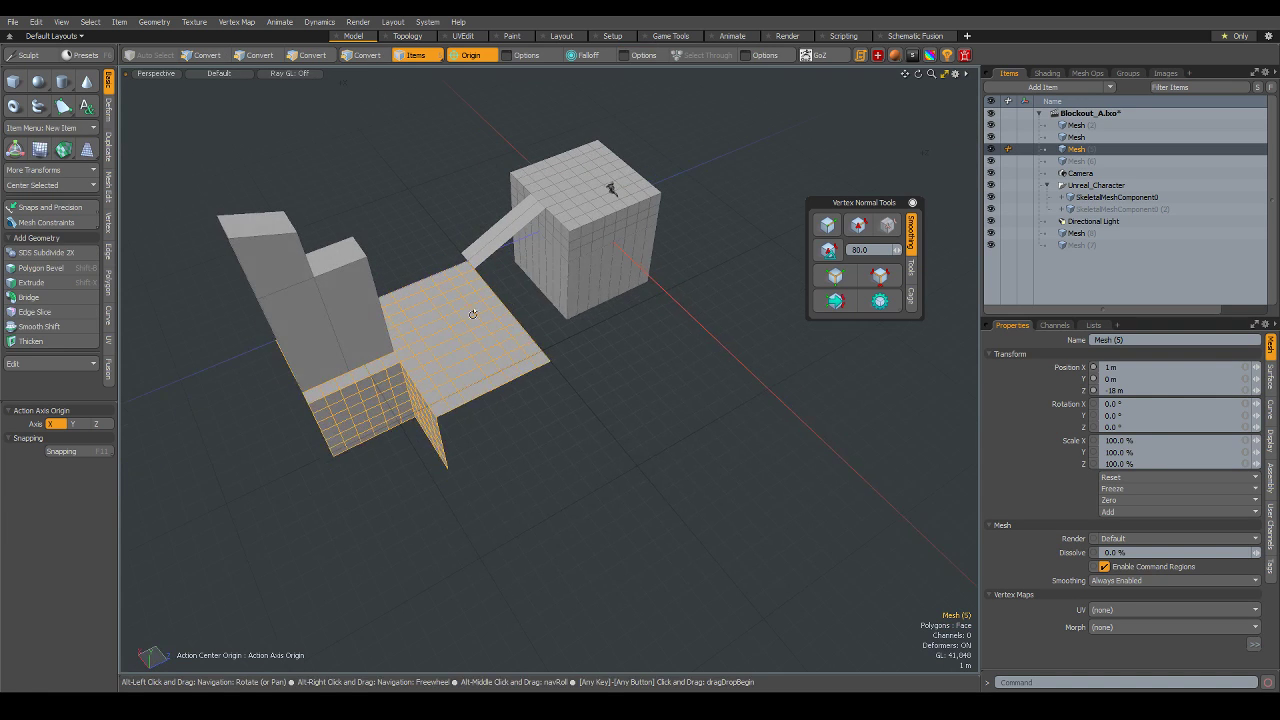
pyautogui.scroll(3, 473, 314)
pyautogui.keyDown('shift'); pyautogui.click(346, 357); pyautogui.keyUp('shift')
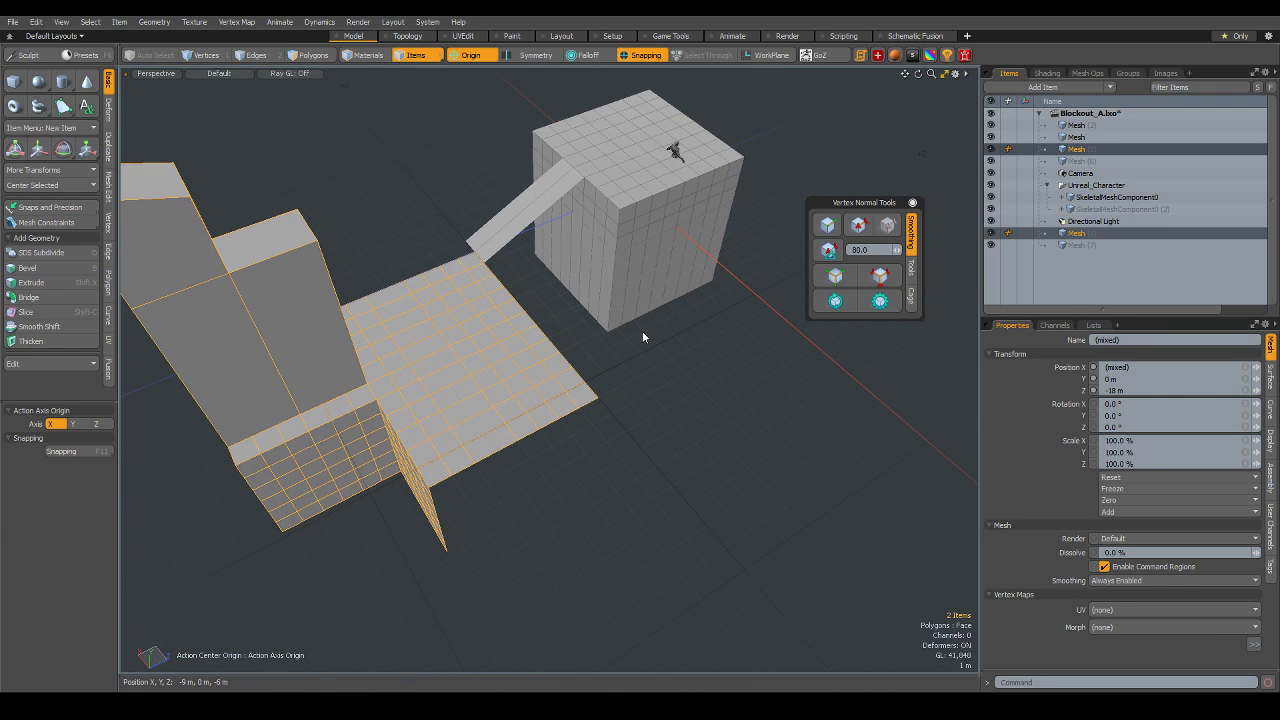
pyautogui.moveTo(710, 383)
pyautogui.keyDown('alt'); pyautogui.mouseDown()
pyautogui.moveTo(648, 402)
pyautogui.moveTo(707, 420)
pyautogui.mouseUp(); pyautogui.keyUp('alt')
# - Check the layout from the Top view, then return to Perspective
pyautogui.hotkey('ctrl', 'space')
pyautogui.click(708, 370)
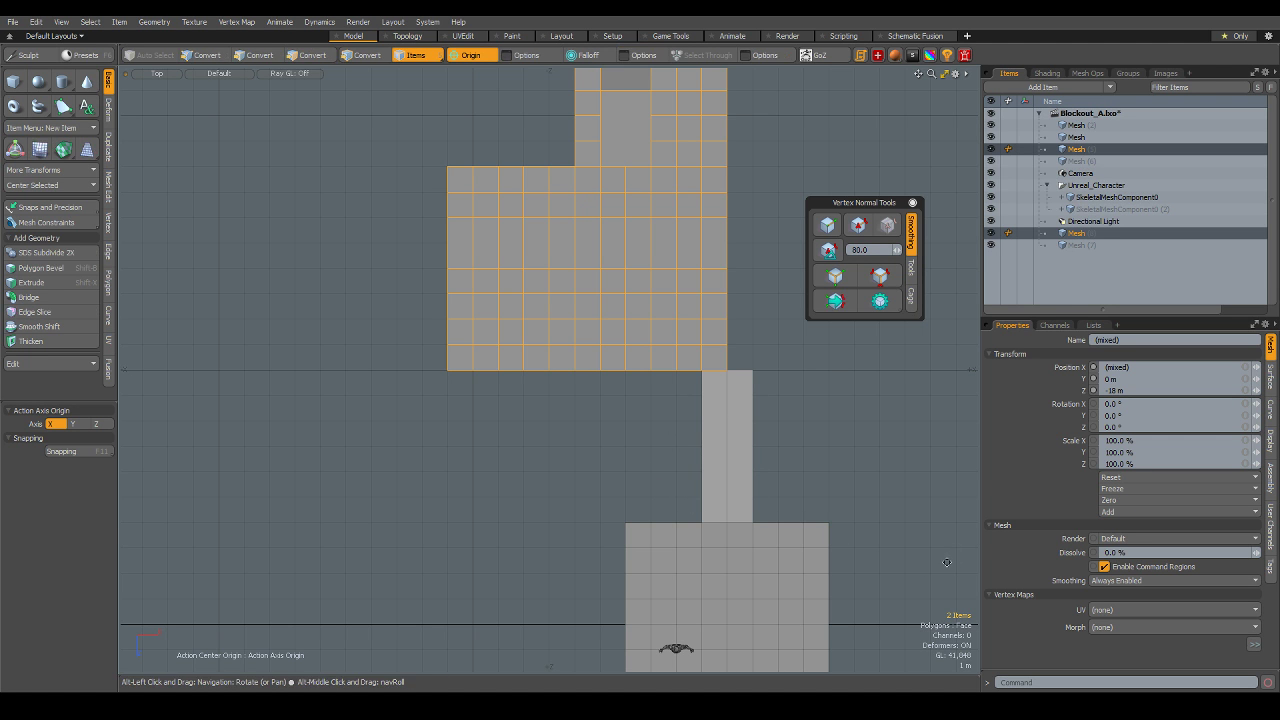
pyautogui.hotkey('ctrl', 'space')
pyautogui.click(925, 510)
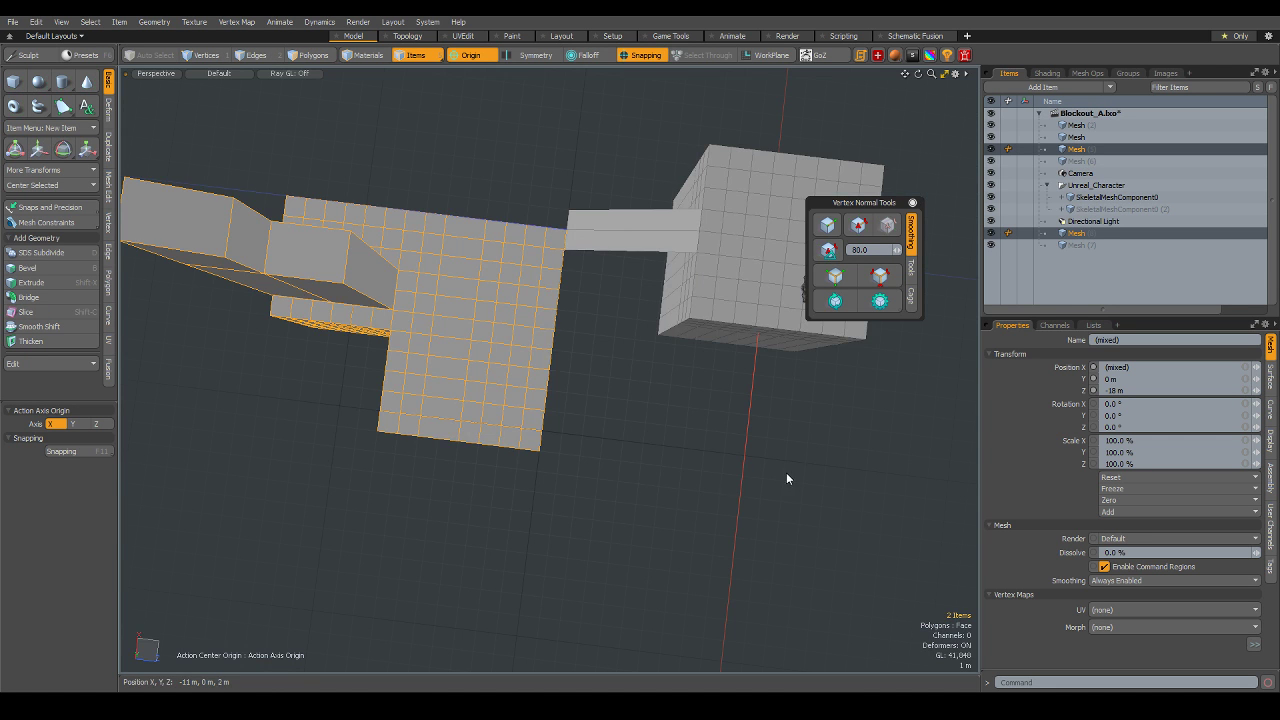
pyautogui.keyDown('alt'); pyautogui.moveTo(786, 477); pyautogui.dragTo(574, 428); pyautogui.keyUp('alt')
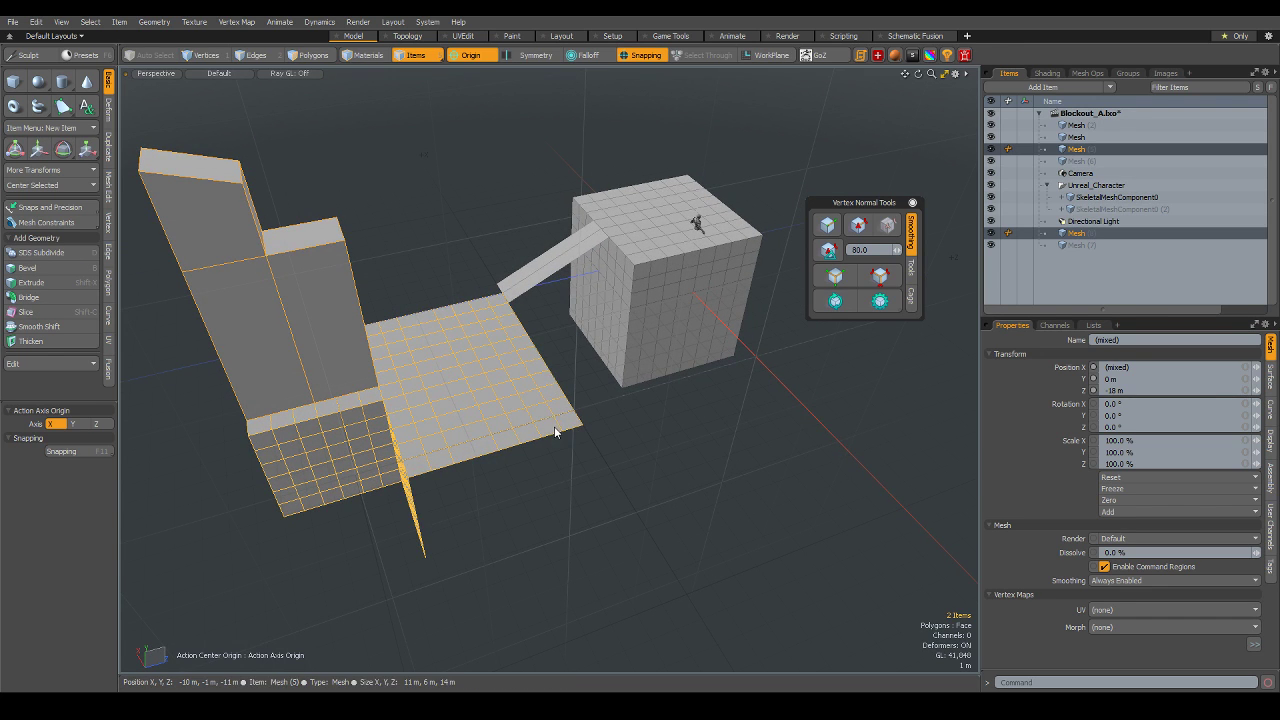
pyautogui.press('y')
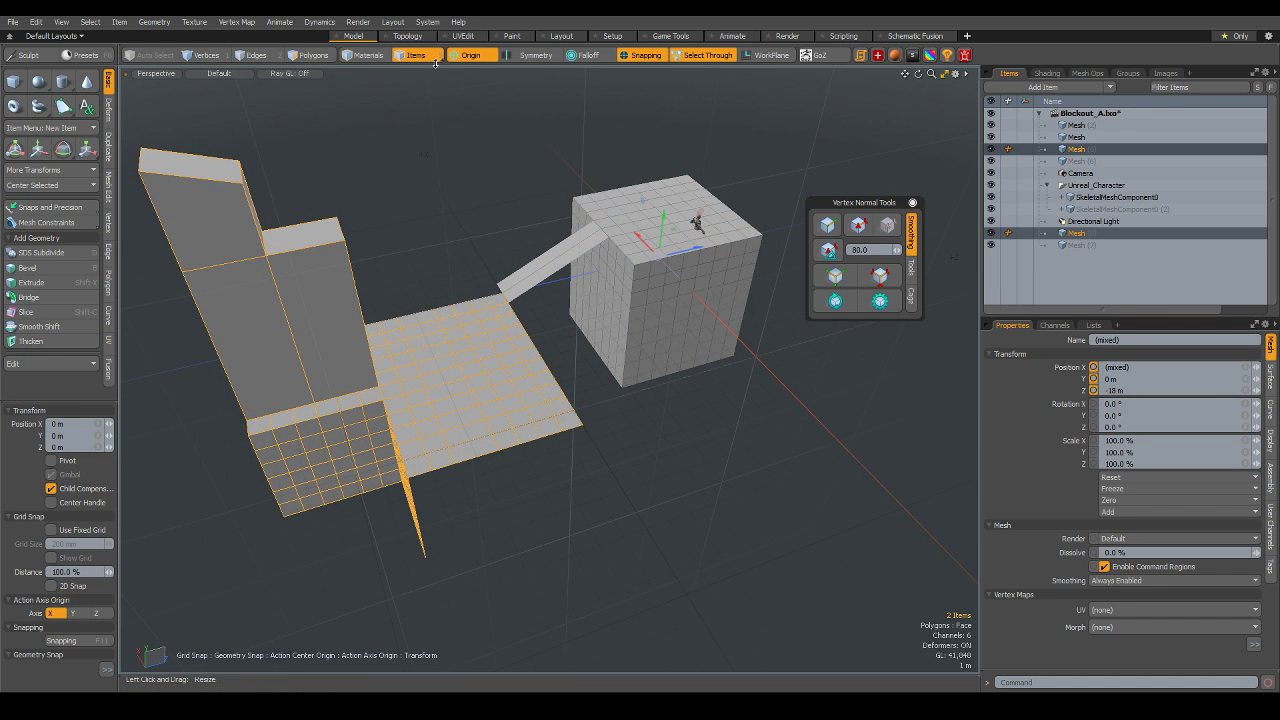
# - Shift the floor and tall wall 1 m back to Z −19 m, then select only the floor
pyautogui.click(466, 61)
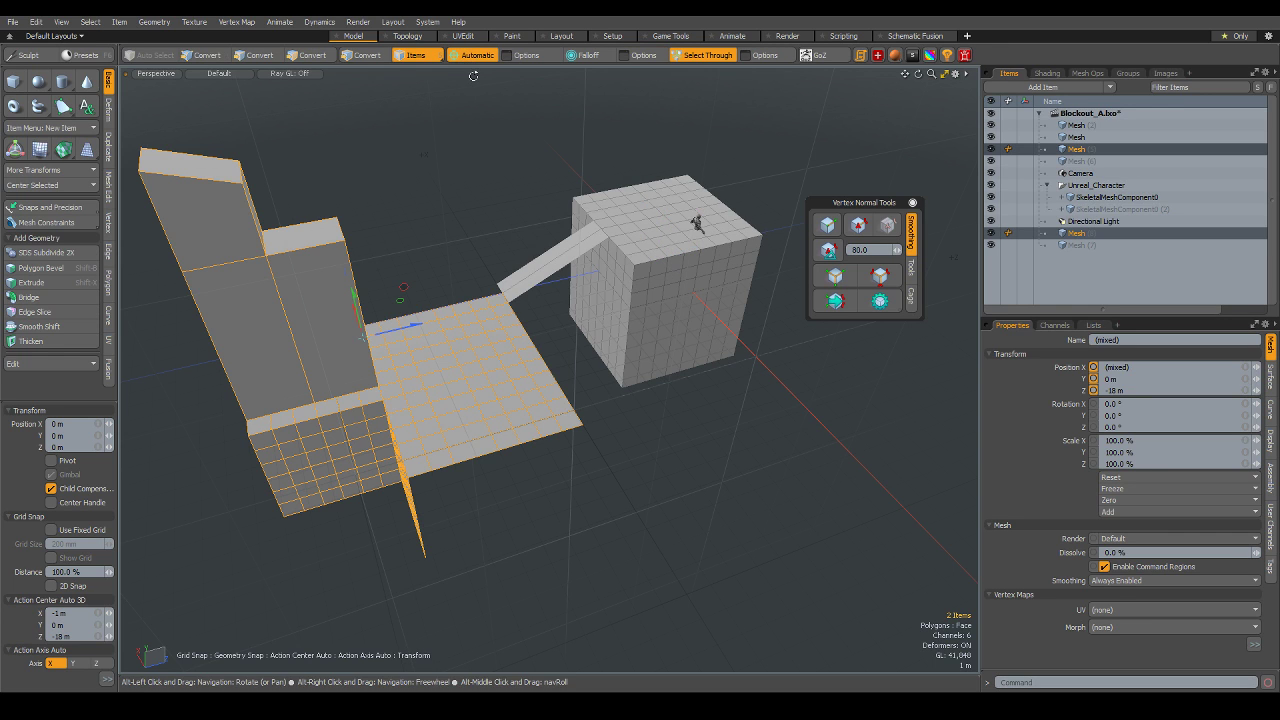
pyautogui.click(581, 424)
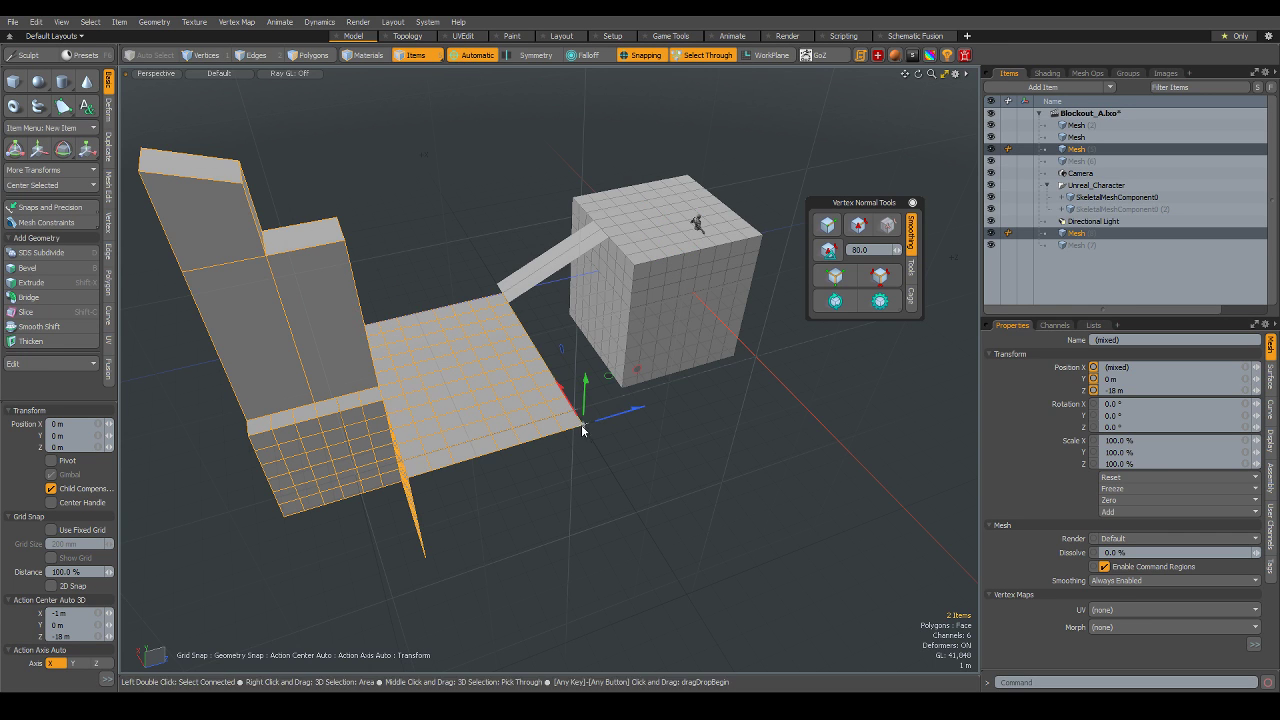
pyautogui.moveTo(575, 430); pyautogui.dragTo(567, 435)
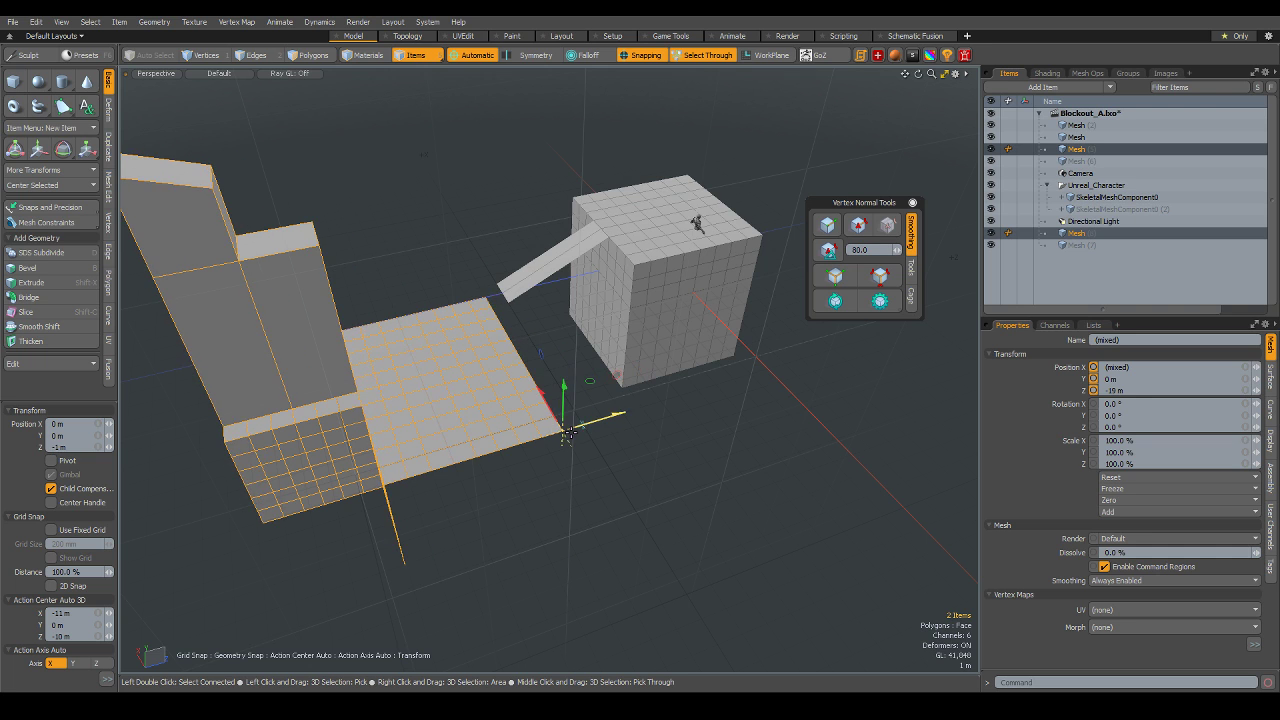
pyautogui.scroll(-3, 585, 388)
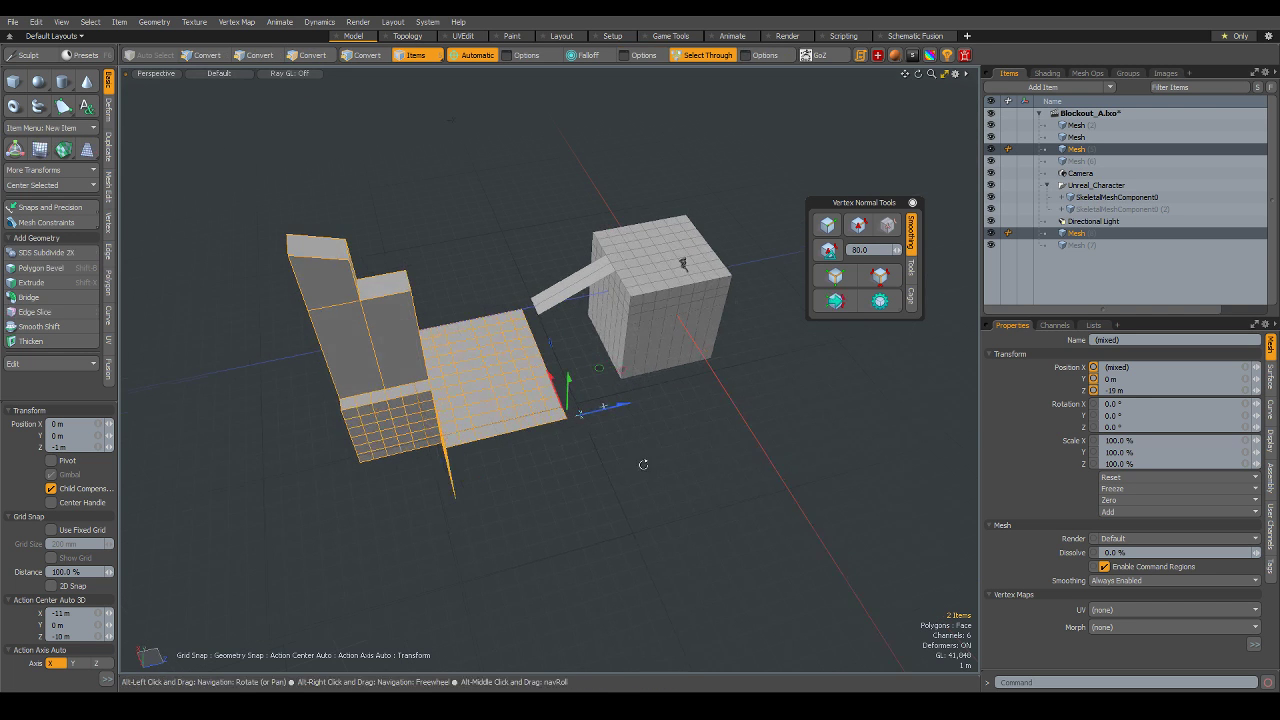
pyautogui.press('5')
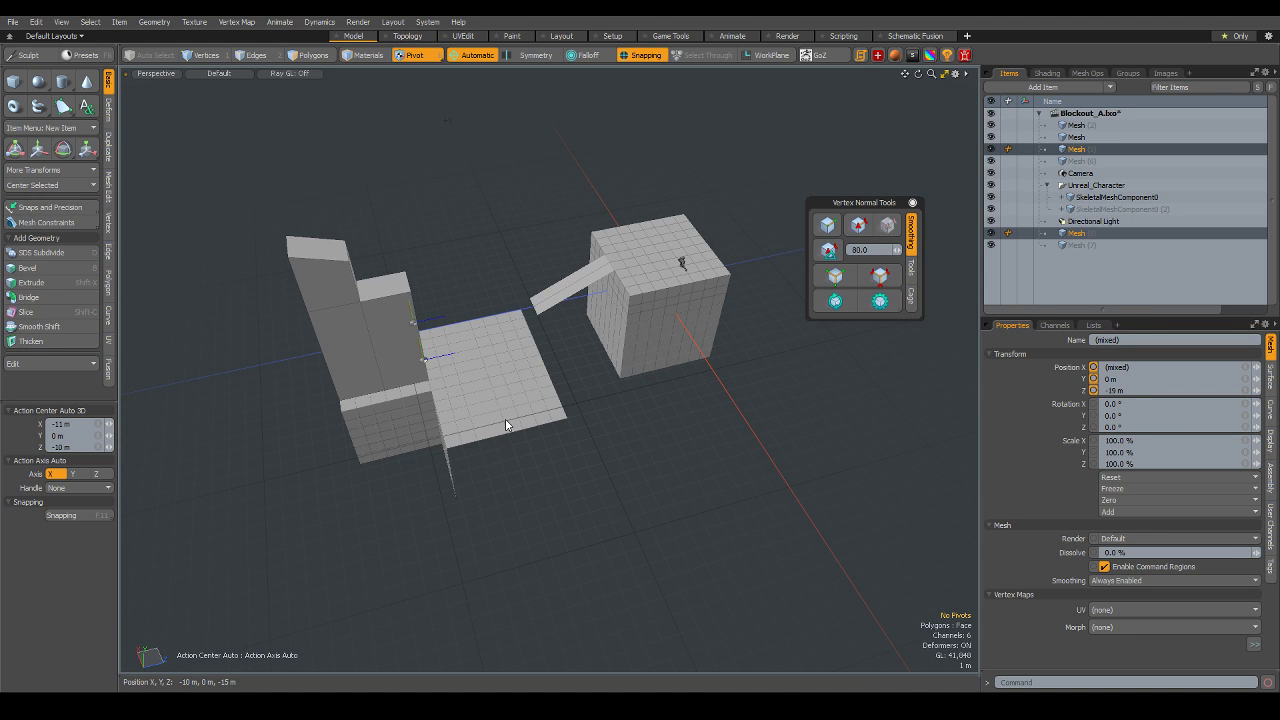
pyautogui.click(510, 422)
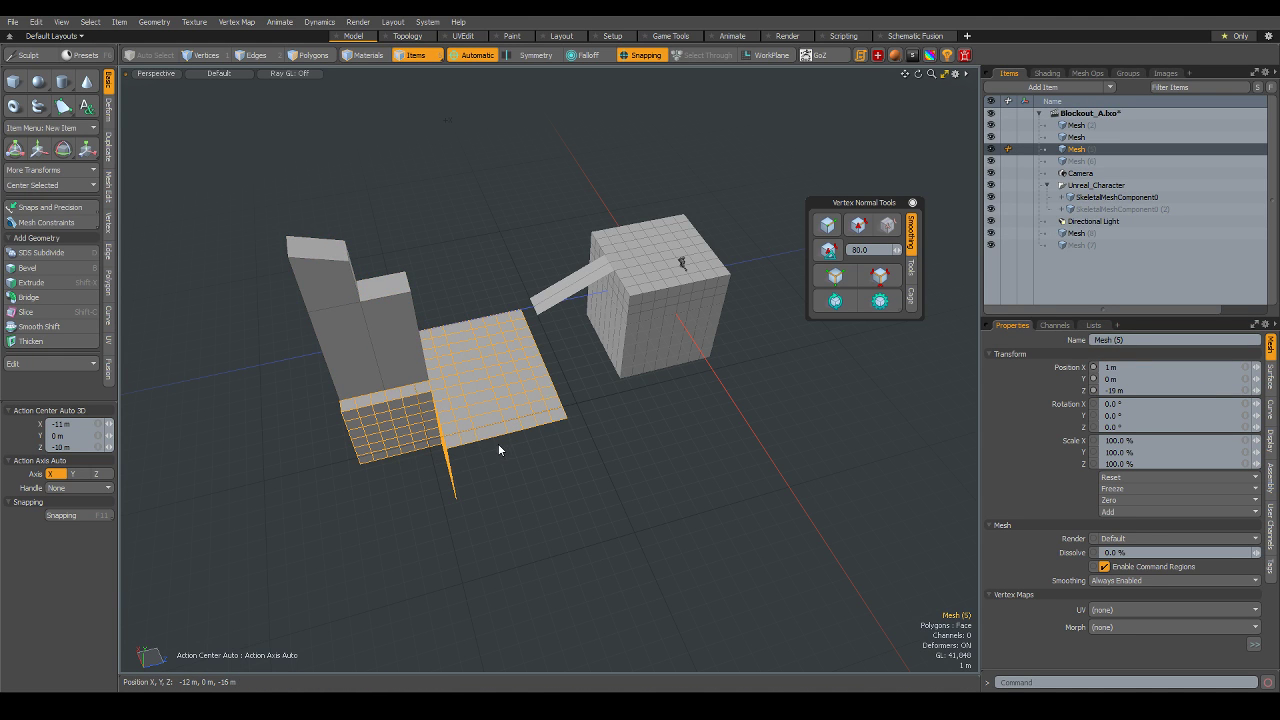
# - With Origin as action center, swing a floor copy 90° around Y to X −19 m, Z −1 m
pyautogui.press('e')
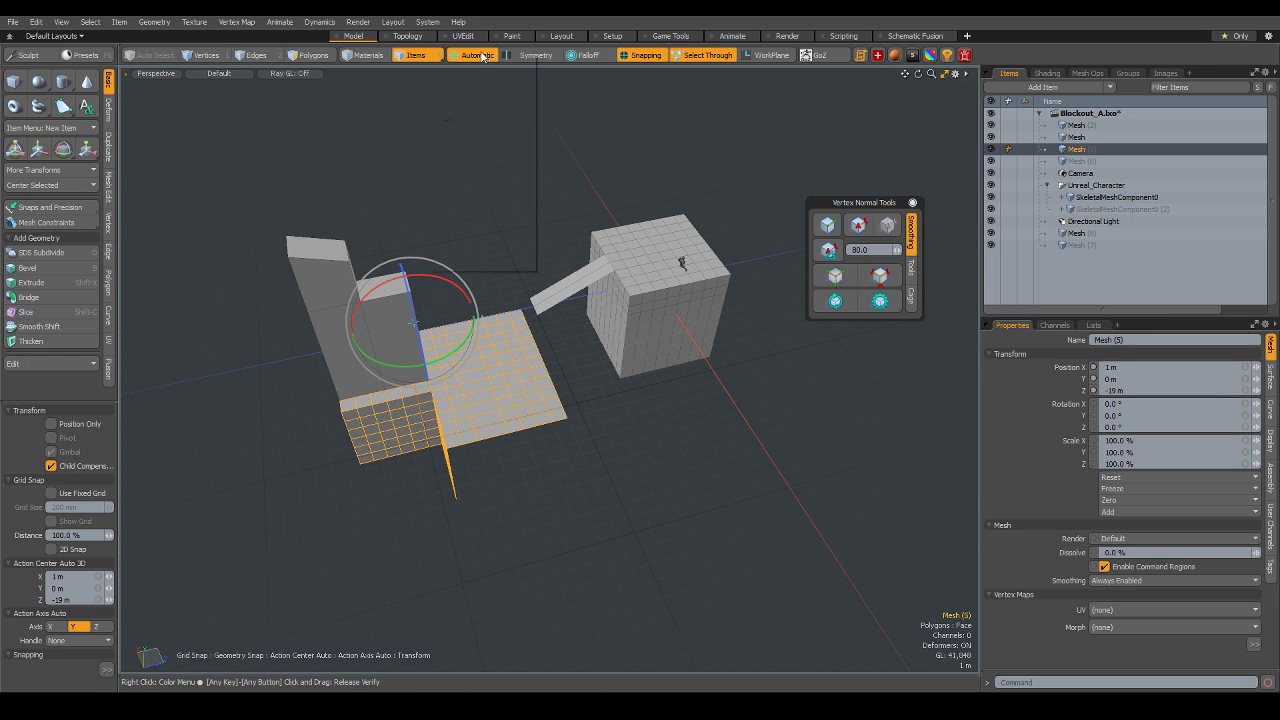
pyautogui.click(482, 56)
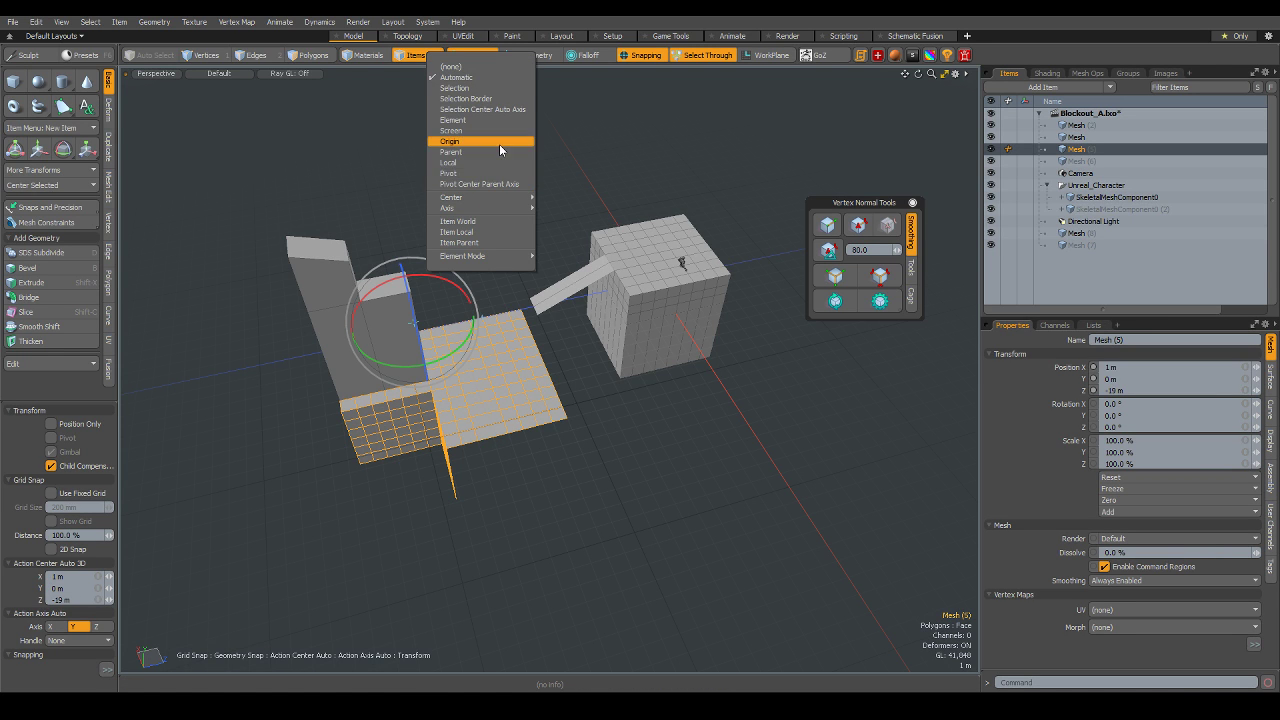
pyautogui.click(499, 143)
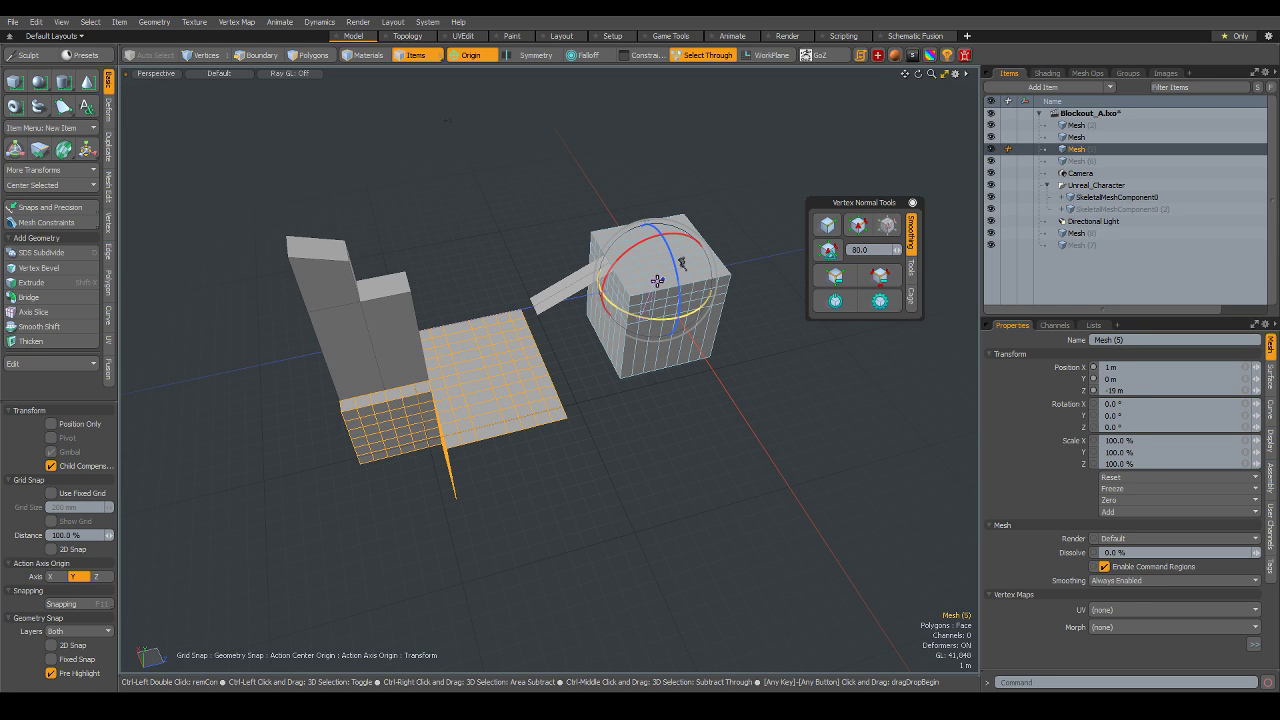
pyautogui.keyDown('ctrl'); pyautogui.moveTo(657, 281); pyautogui.dragTo(956, 334); pyautogui.keyUp('ctrl')
pyautogui.hotkey('ctrl', 'z')
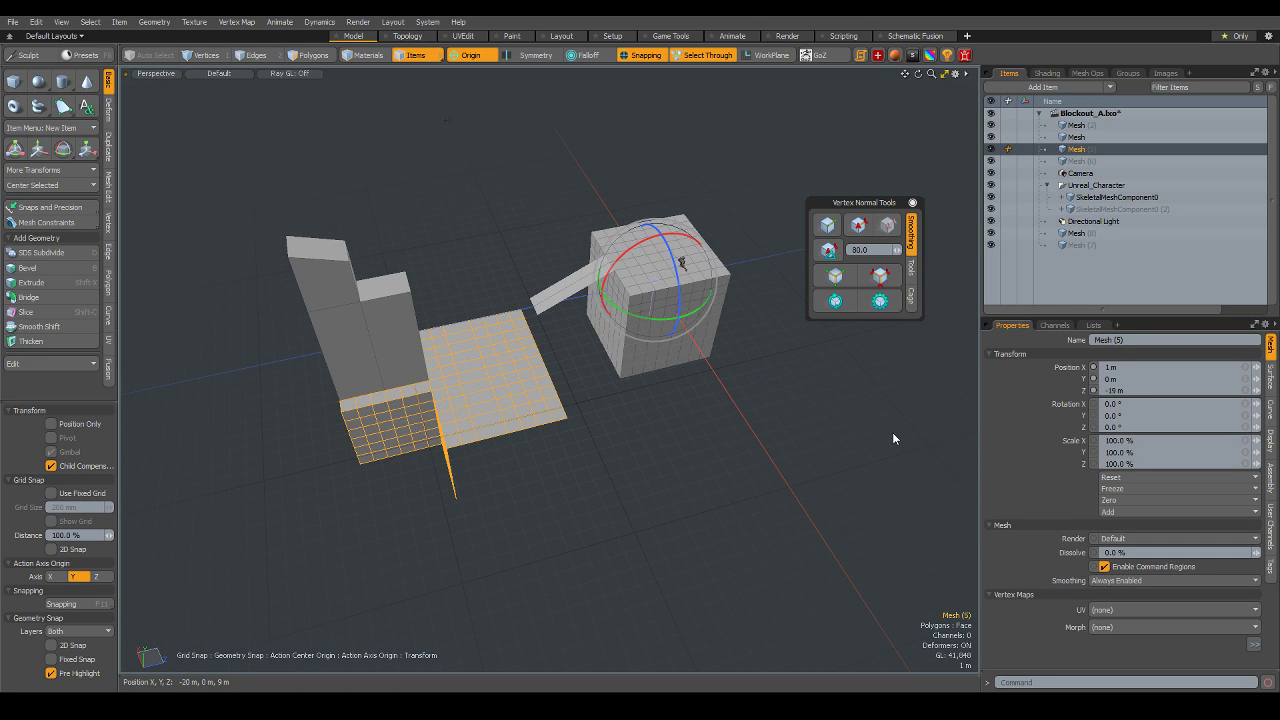
pyautogui.hotkey('ctrl', 'z')
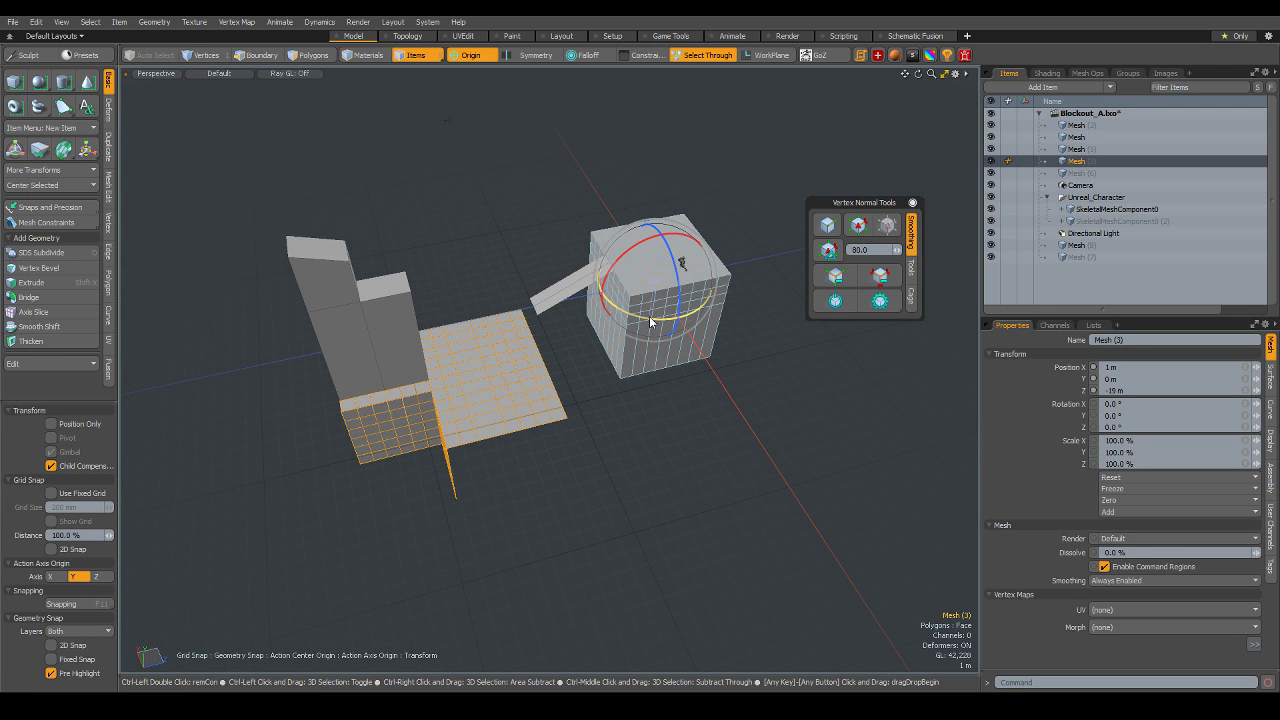
pyautogui.keyDown('ctrl'); pyautogui.moveTo(656, 283); pyautogui.dragTo(682, 263); pyautogui.keyUp('ctrl')
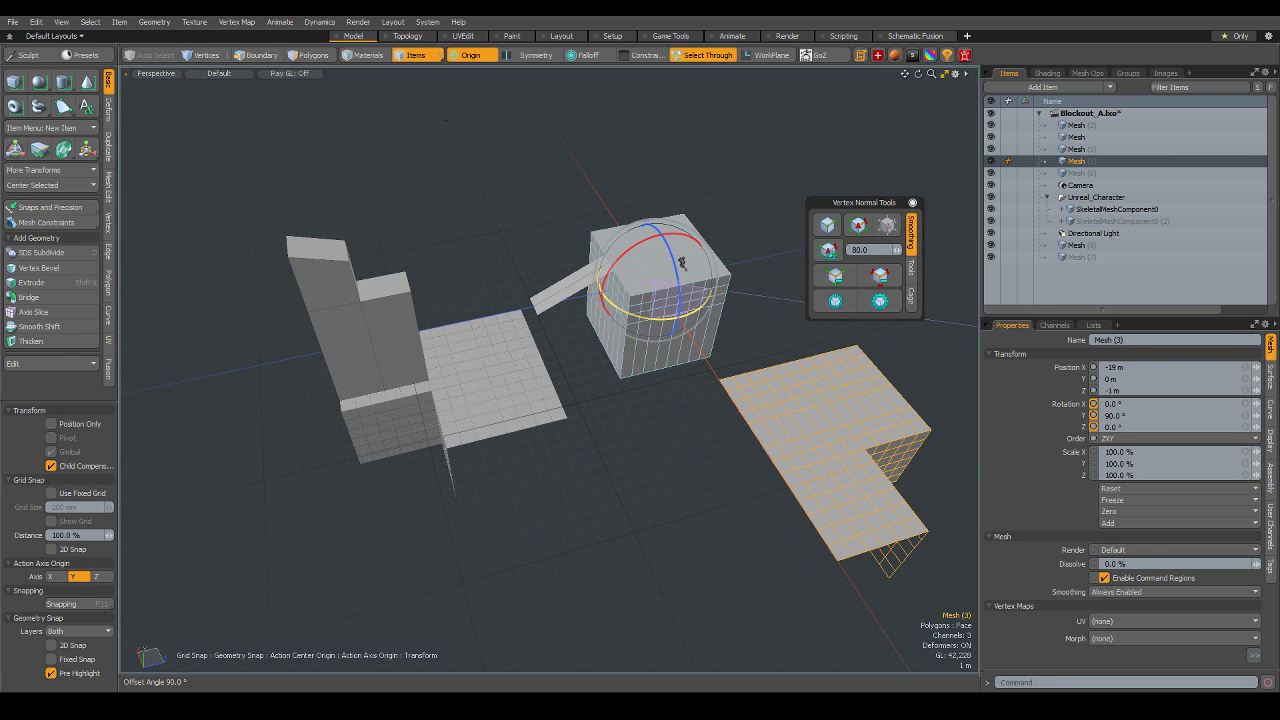
pyautogui.moveTo(731, 385)
pyautogui.keyDown('alt'); pyautogui.mouseDown()
pyautogui.moveTo(571, 434)
pyautogui.moveTo(558, 409)
pyautogui.moveTo(514, 432)
pyautogui.moveTo(506, 563)
pyautogui.moveTo(608, 460)
pyautogui.moveTo(663, 434)
pyautogui.moveTo(640, 420)
pyautogui.mouseUp(); pyautogui.keyUp('alt')
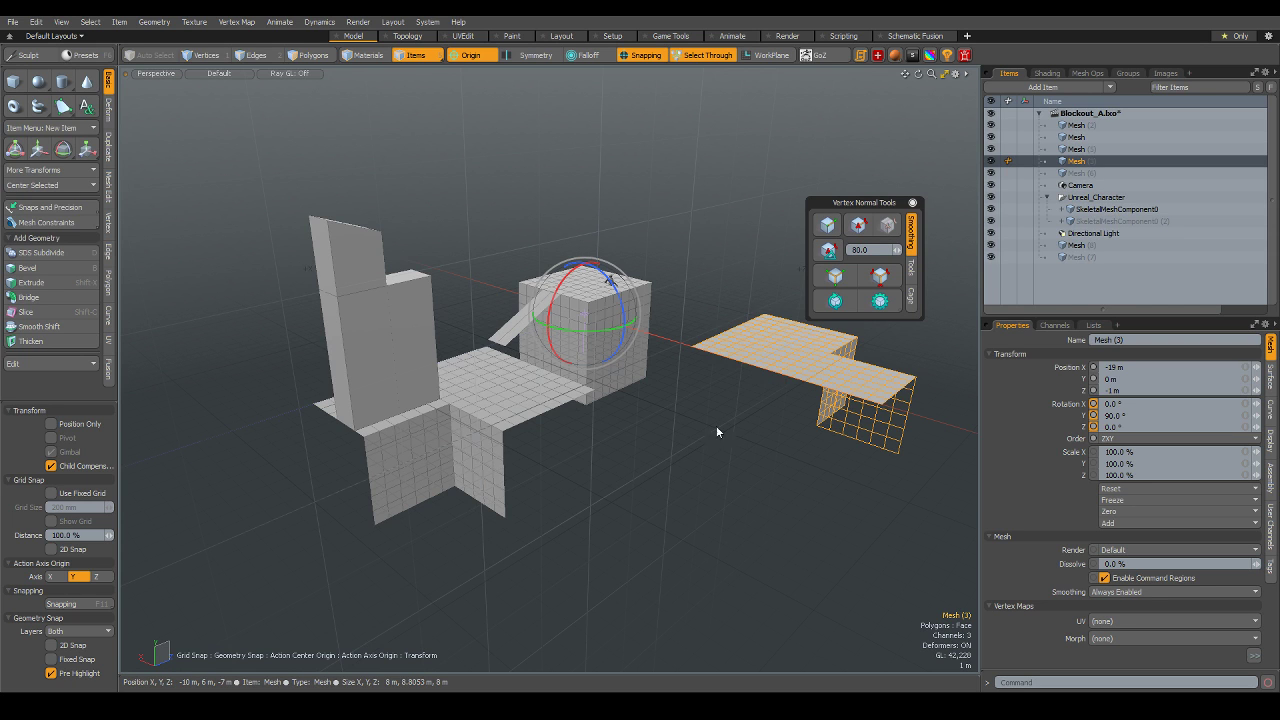
pyautogui.moveTo(650, 398)
pyautogui.keyDown('alt'); pyautogui.mouseDown()
pyautogui.moveTo(563, 480)
pyautogui.moveTo(457, 434)
pyautogui.moveTo(567, 470)
pyautogui.moveTo(638, 414)
pyautogui.mouseUp(); pyautogui.keyUp('alt')
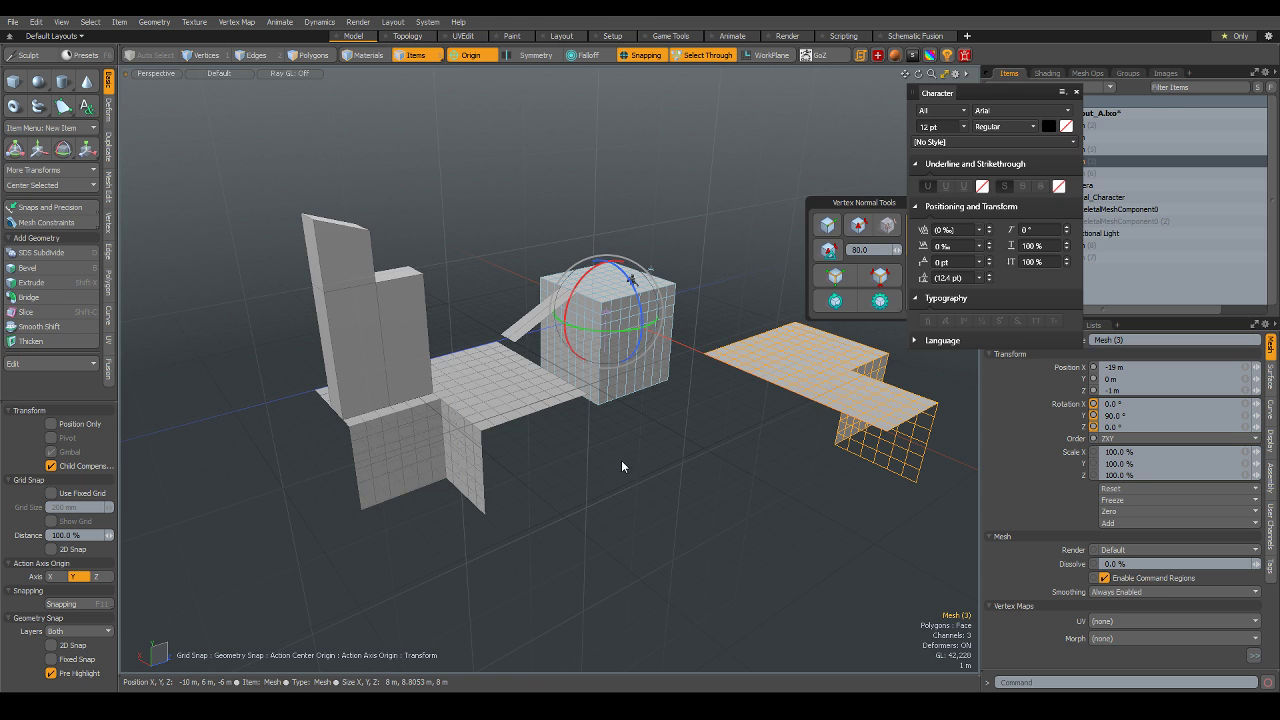
# - Switch to the Top view and pick the rotated L-shaped floor copy
pyautogui.hotkey('ctrl', 'space')
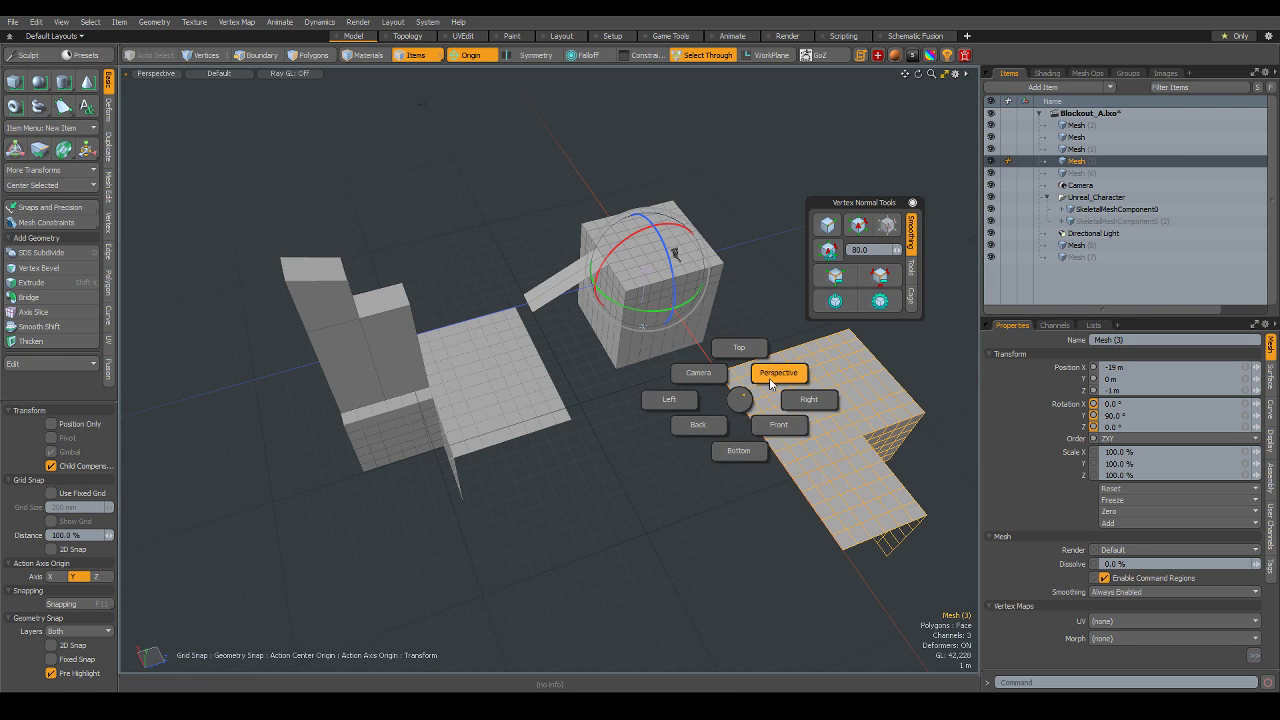
pyautogui.click(740, 349)
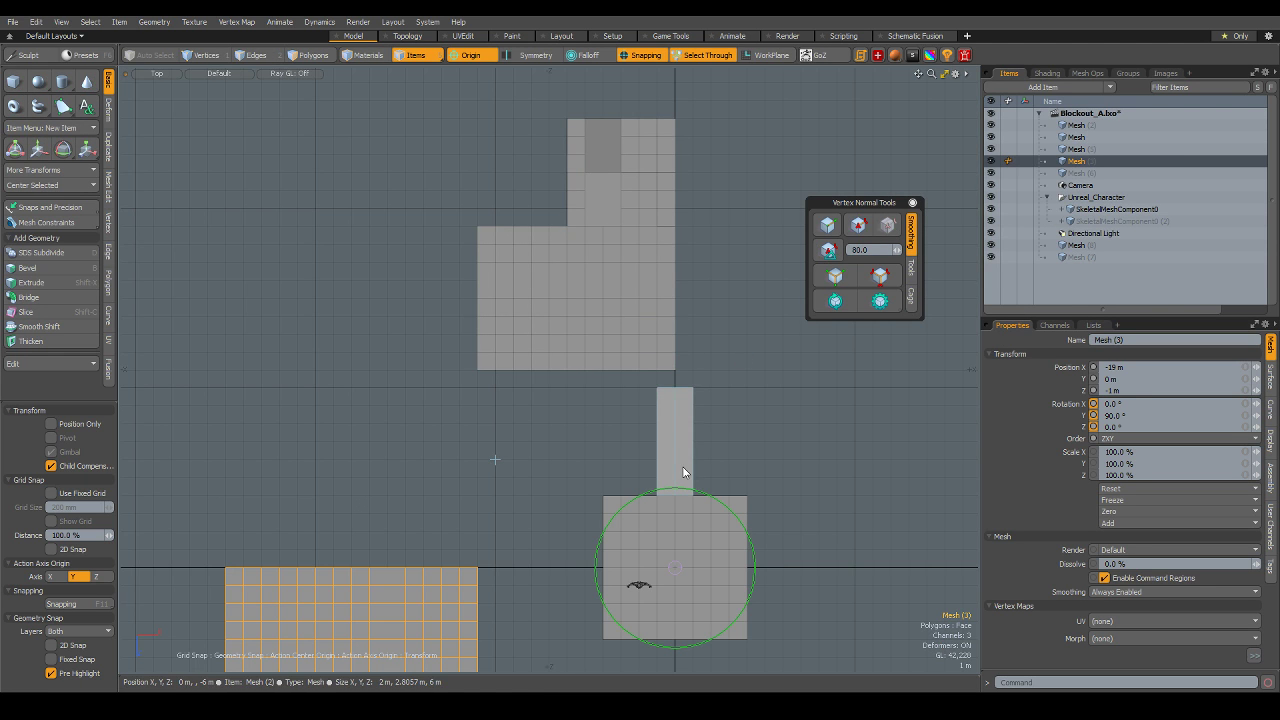
pyautogui.scroll(-3, 642, 426)
pyautogui.scroll(3, 678, 446)
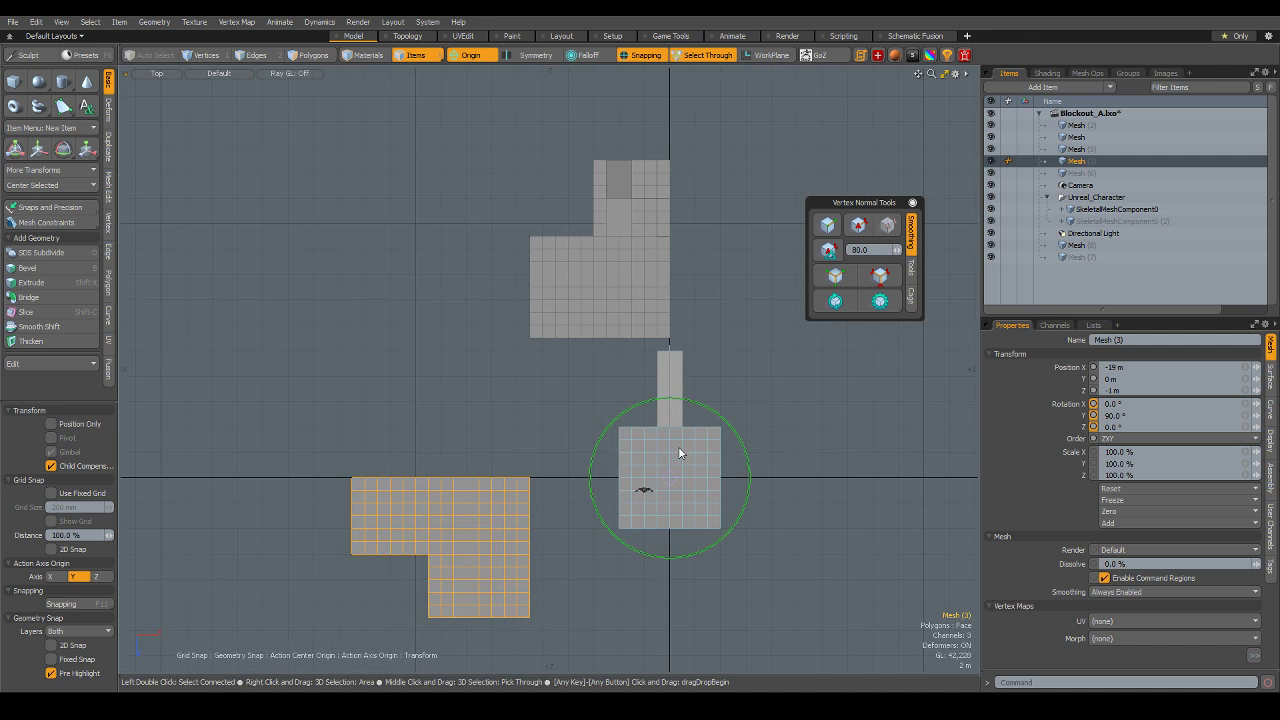
pyautogui.scroll(2, 670, 385)
pyautogui.click(683, 389)
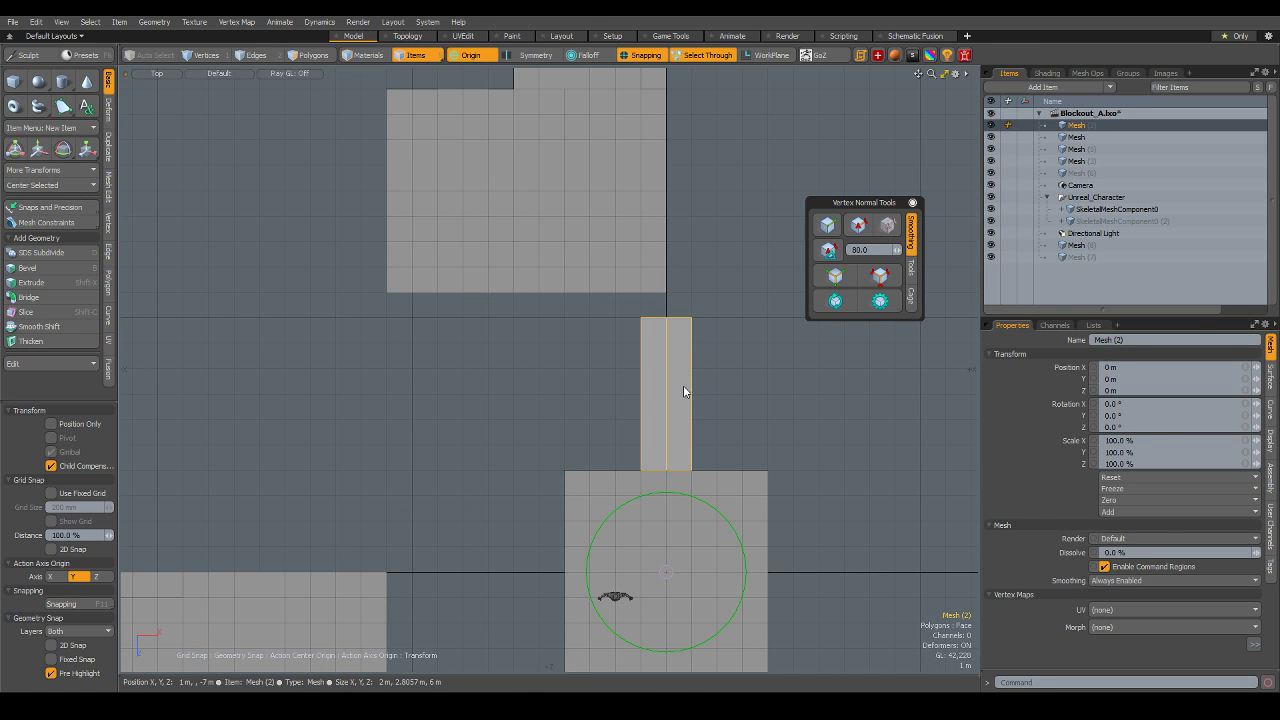
pyautogui.scroll(-1, 686, 389)
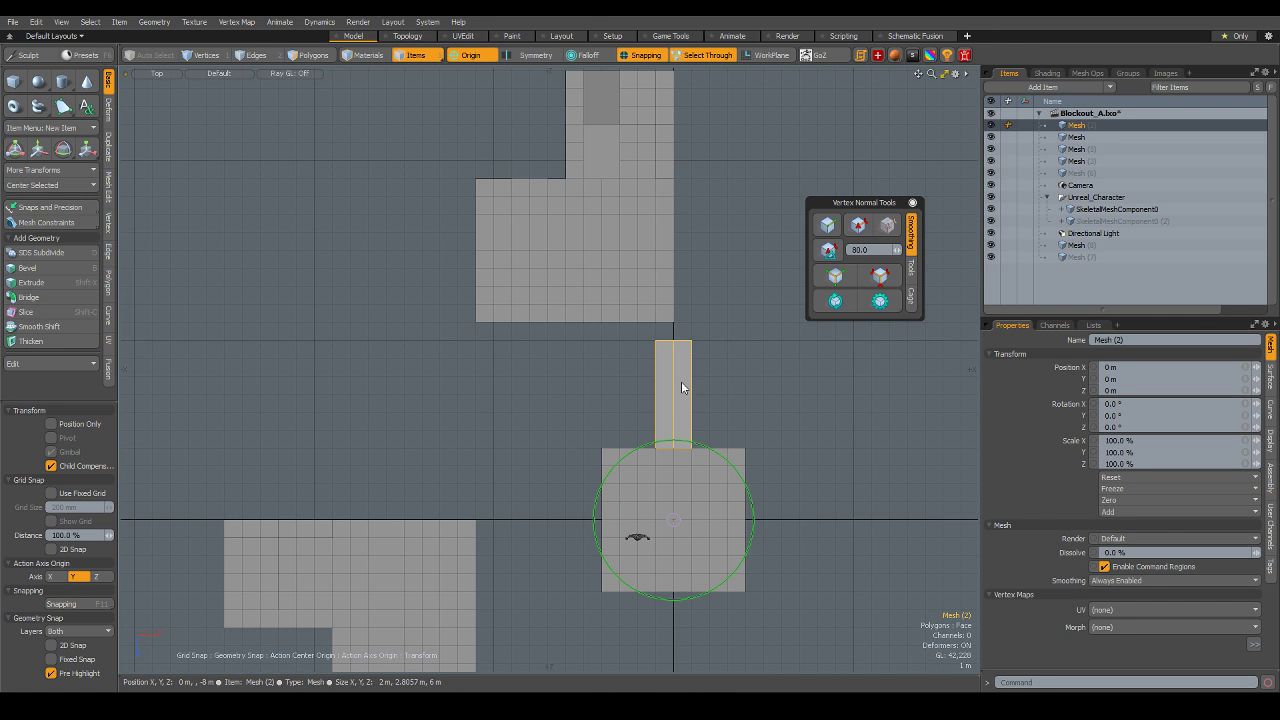
pyautogui.click(474, 540)
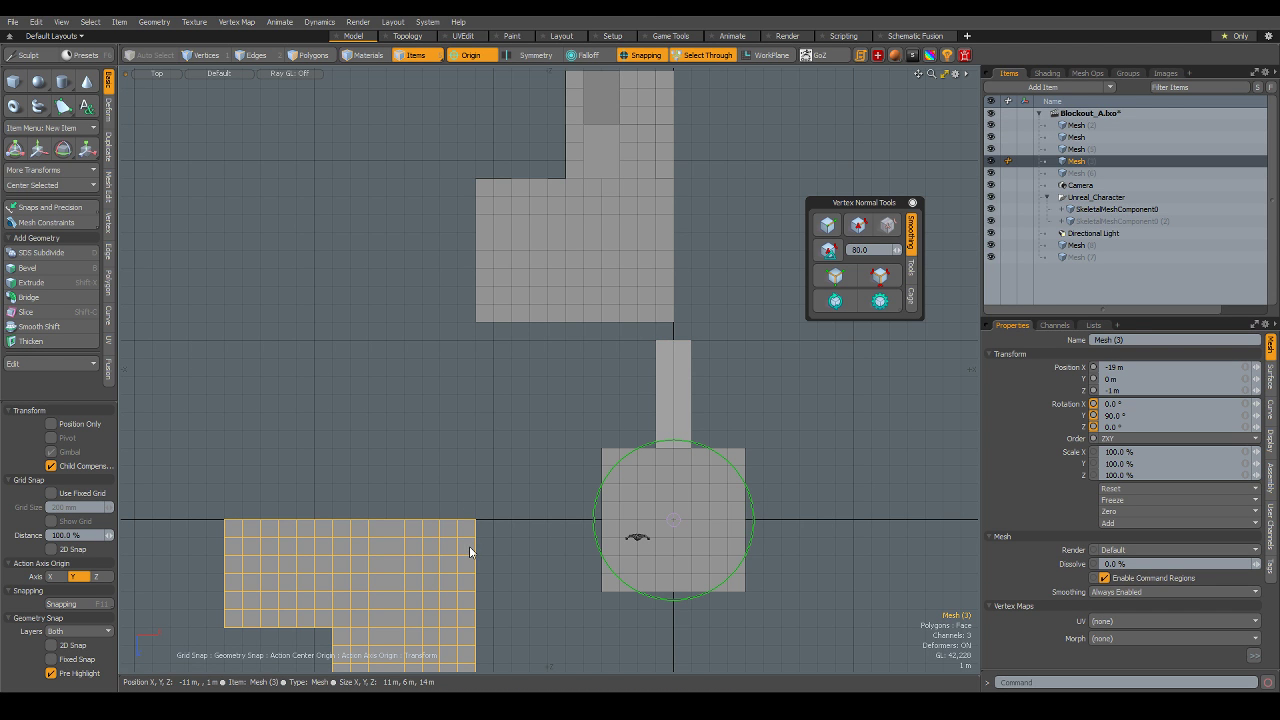
# - Paint-select all the floor copy's polygons in Polygons mode
pyautogui.press('3')
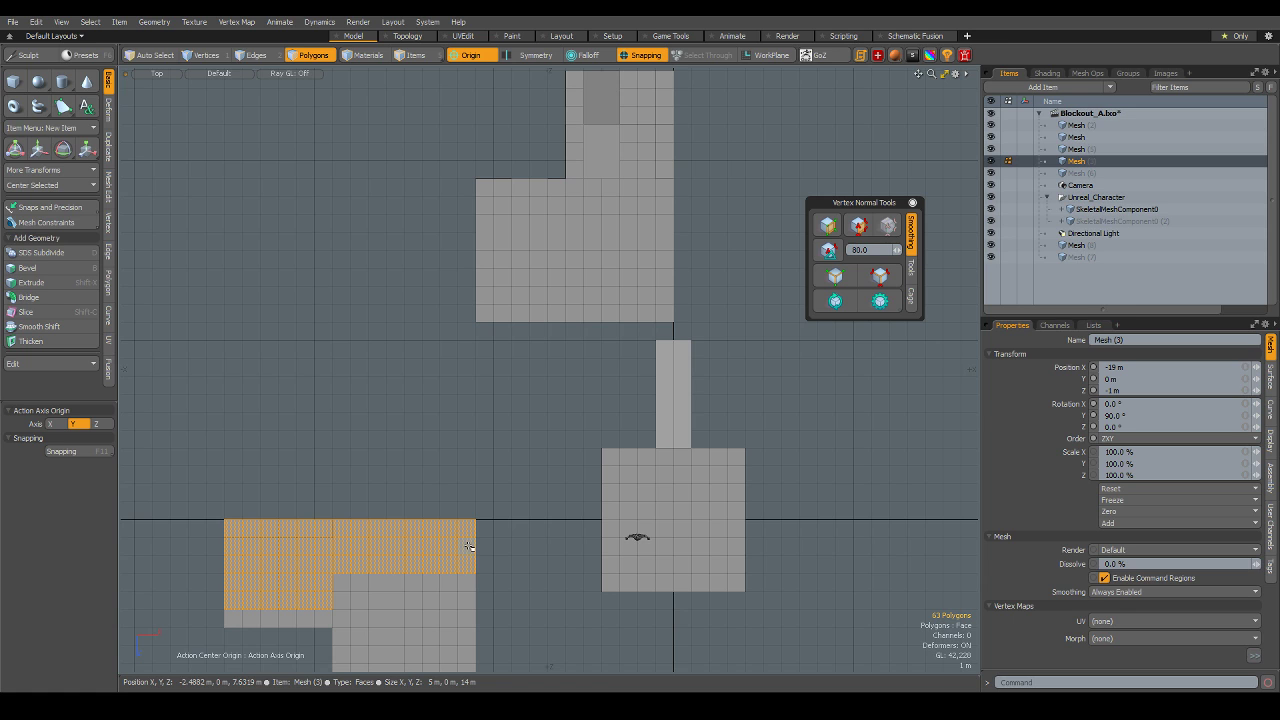
pyautogui.keyDown('shift'); pyautogui.moveTo(468, 546); pyautogui.dragTo(344, 622); pyautogui.keyUp('shift')
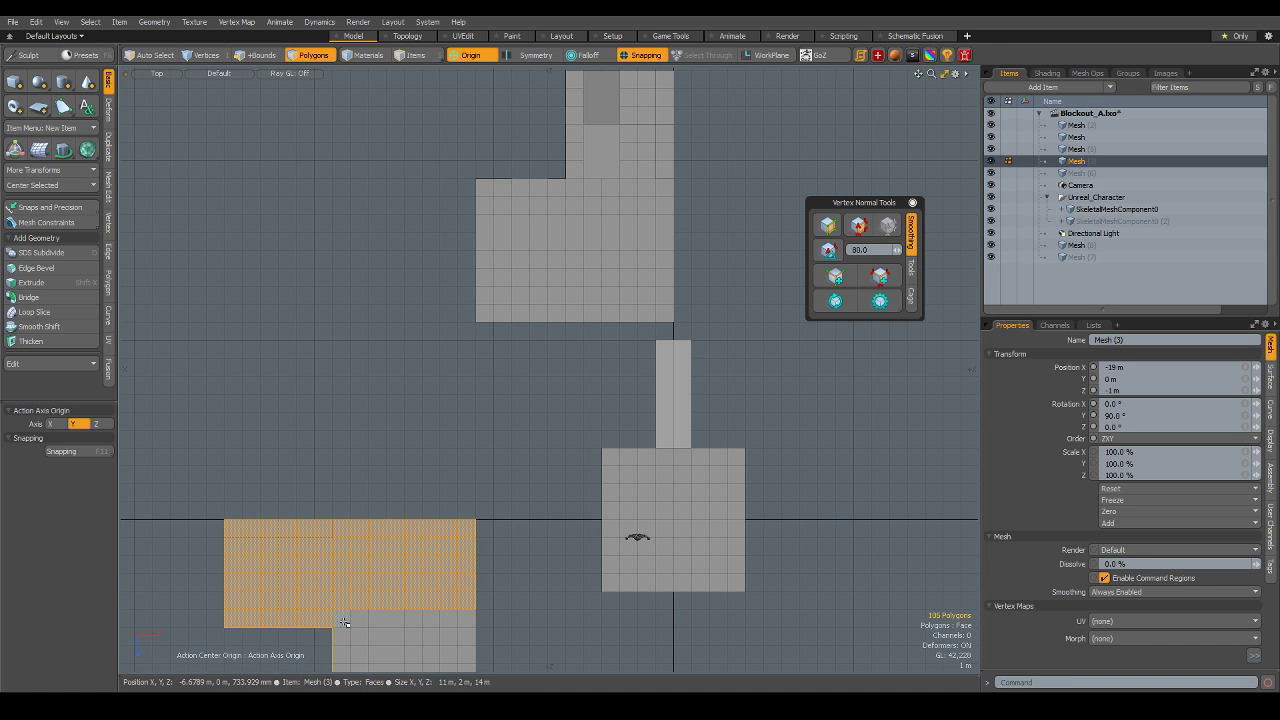
pyautogui.scroll(-2, 428, 551)
pyautogui.moveTo(486, 551)
pyautogui.keyDown('shift'); pyautogui.mouseDown()
pyautogui.moveTo(452, 565)
pyautogui.moveTo(458, 593)
pyautogui.moveTo(400, 606)
pyautogui.mouseUp(); pyautogui.keyUp('shift')
pyautogui.scroll(1, 448, 470)
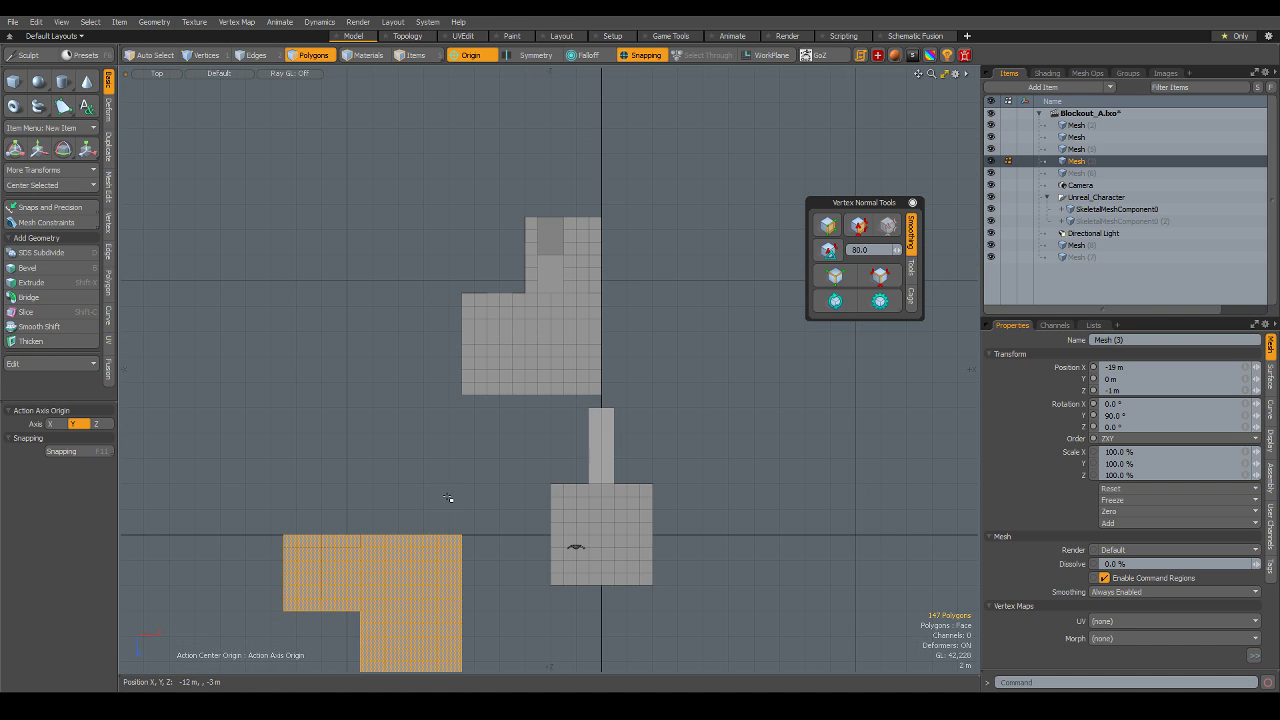
# - Mirror the selected floor faces across the Z axis and return to the Perspective view
pyautogui.rightClick(462, 510)
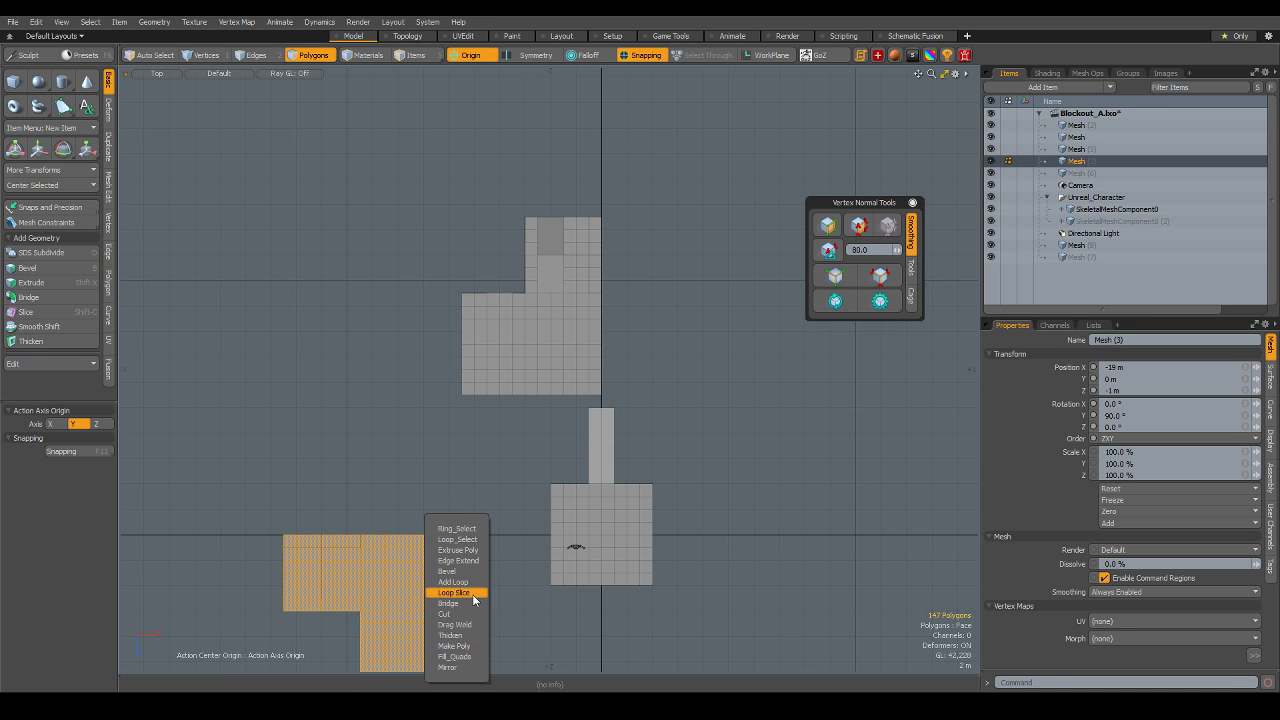
pyautogui.click(448, 667)
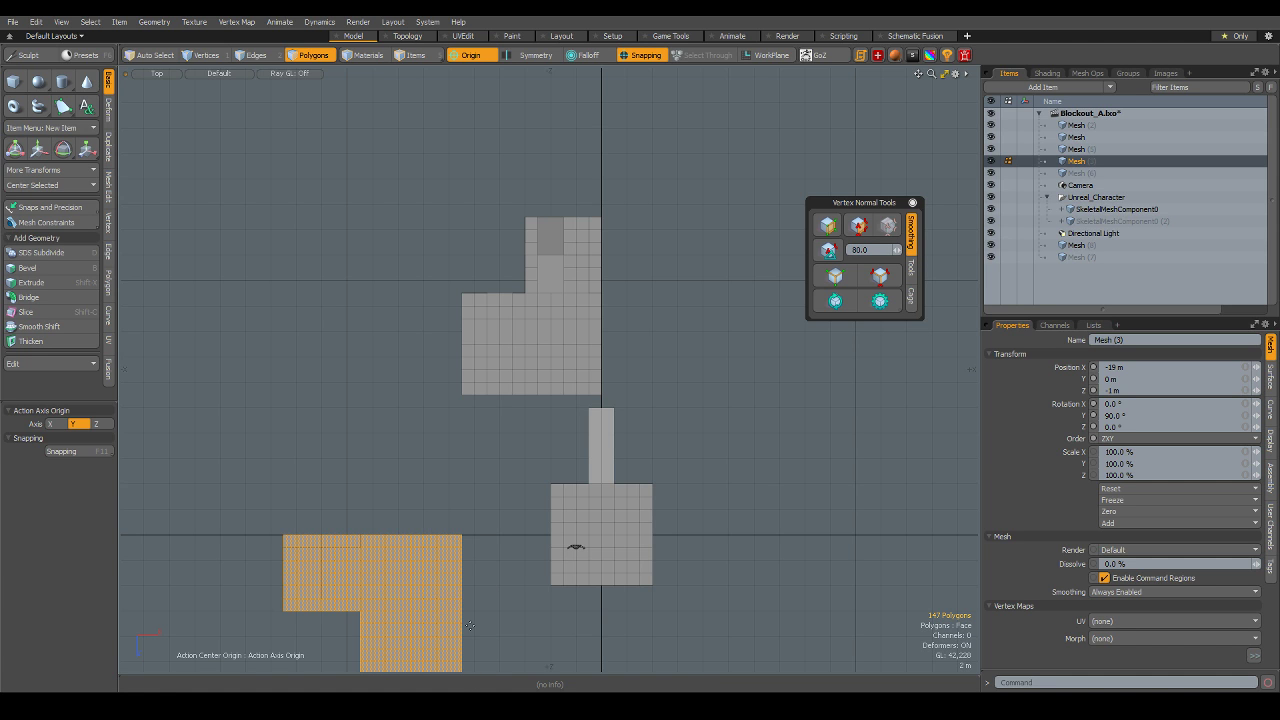
pyautogui.click(462, 537)
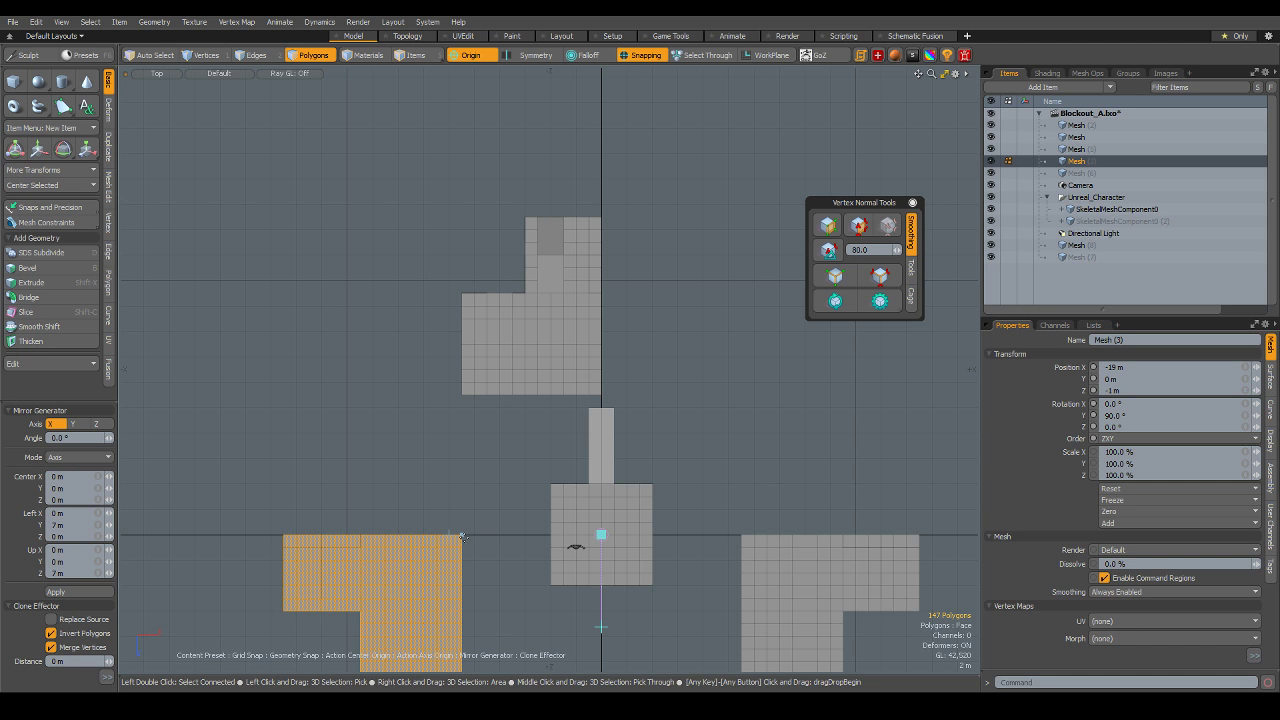
pyautogui.click(97, 425)
pyautogui.scroll(3, 500, 391)
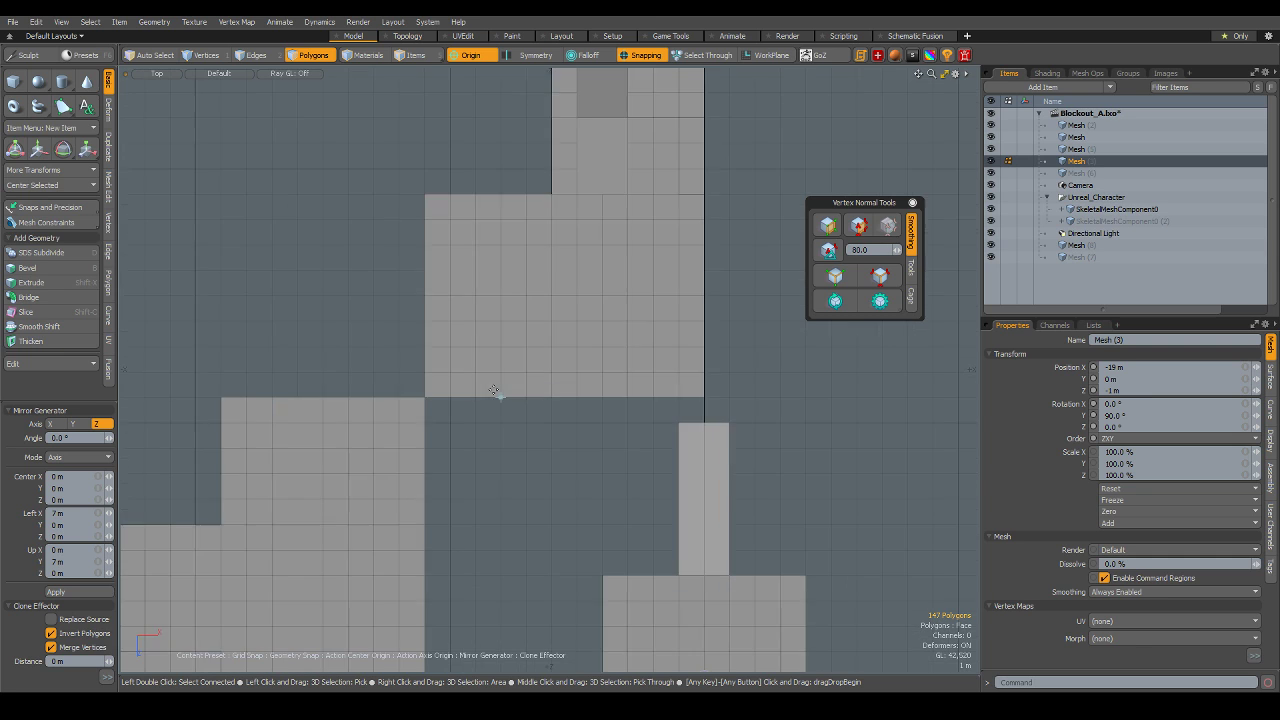
pyautogui.scroll(2, 493, 389)
pyautogui.scroll(-2, 502, 383)
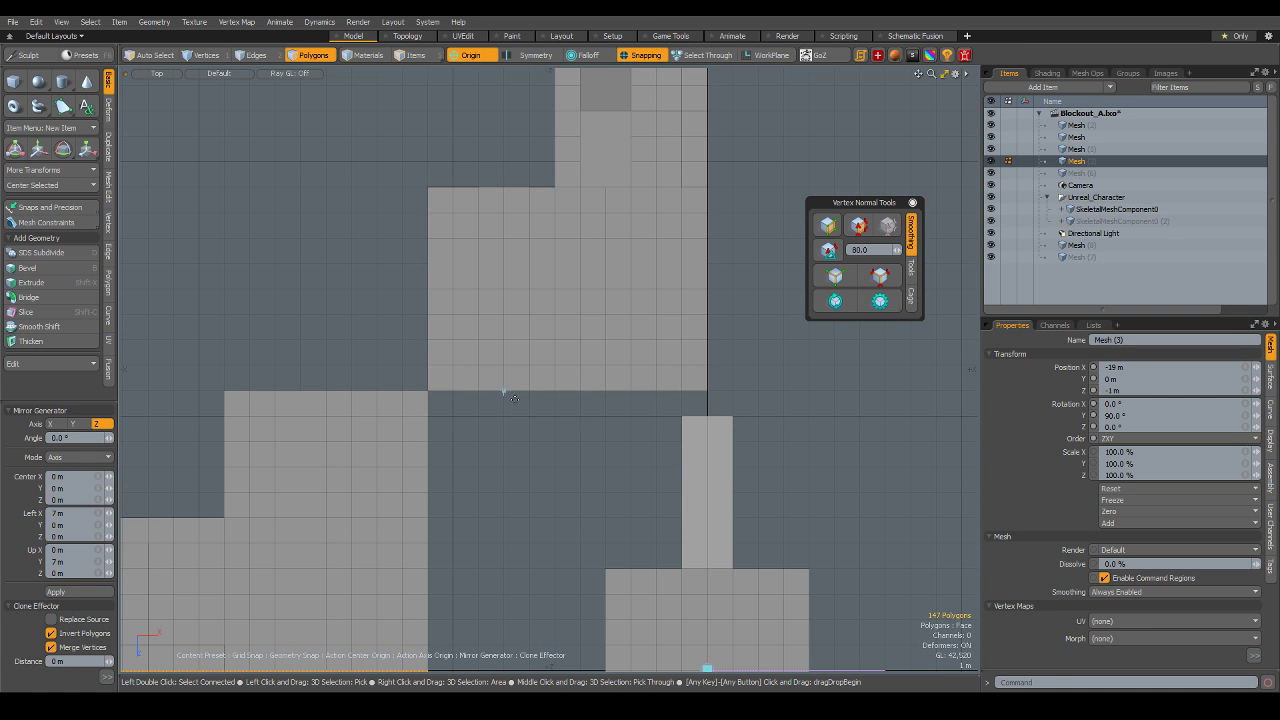
pyautogui.hotkey('ctrl', 'space')
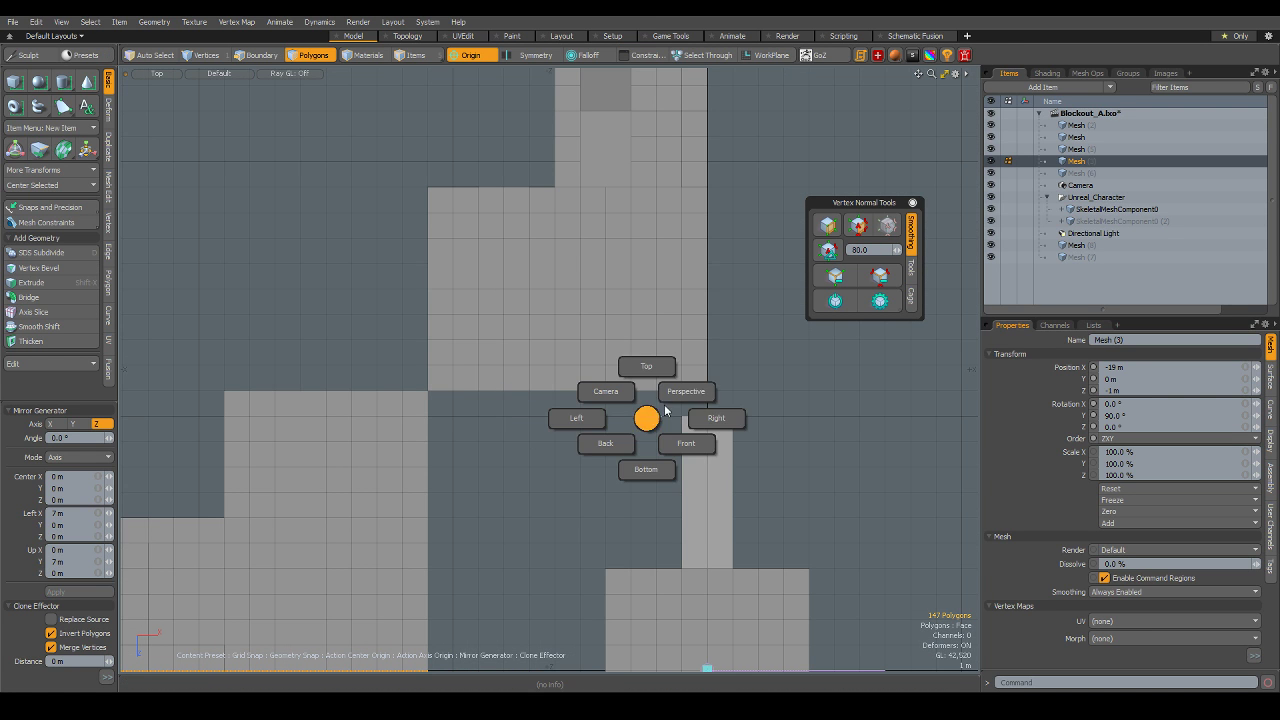
pyautogui.moveTo(654, 417)
pyautogui.keyDown('alt'); pyautogui.mouseDown()
pyautogui.moveTo(771, 534)
pyautogui.moveTo(777, 494)
pyautogui.moveTo(741, 551)
pyautogui.moveTo(686, 540)
pyautogui.moveTo(700, 530)
pyautogui.moveTo(852, 576)
pyautogui.moveTo(814, 471)
pyautogui.mouseUp(); pyautogui.keyUp('alt')
pyautogui.scroll(-3, 669, 436)
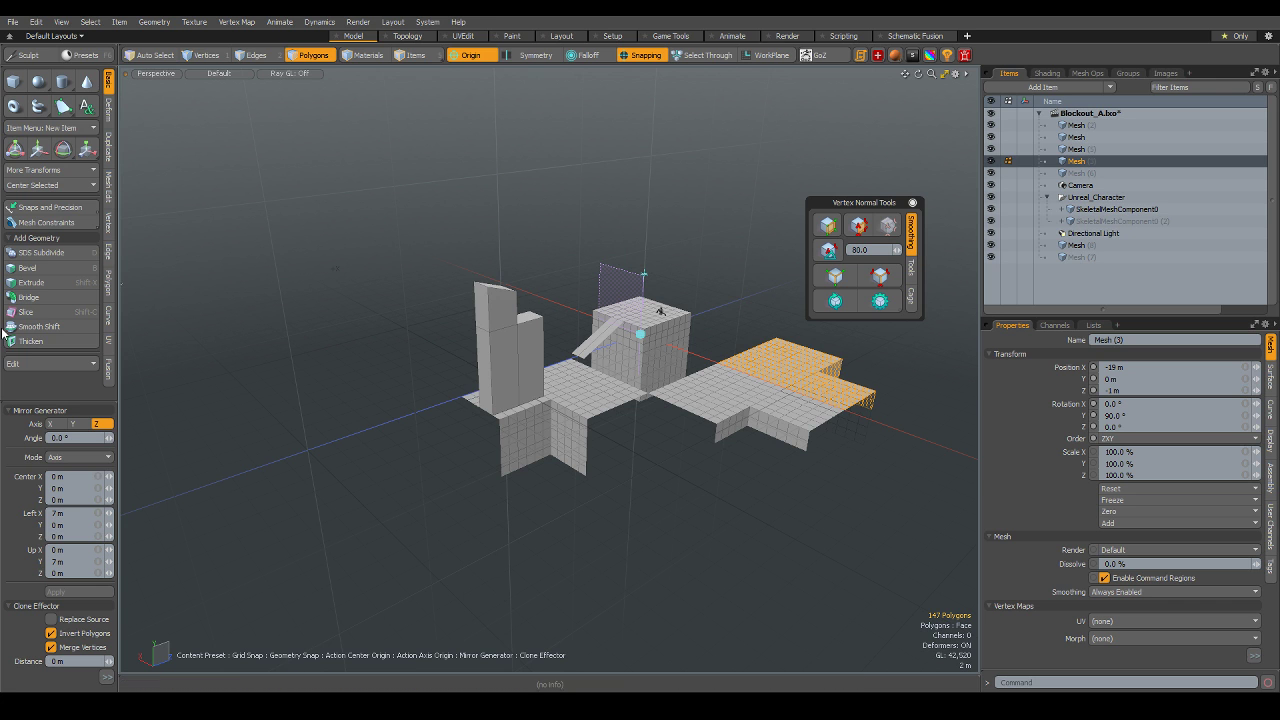
# - Inspect the mirrored L-shaped floor, switch back to Items mode and clear the selection
pyautogui.scroll(3, 748, 406)
pyautogui.keyDown('alt'); pyautogui.moveTo(760, 409); pyautogui.dragTo(734, 440); pyautogui.keyUp('alt')
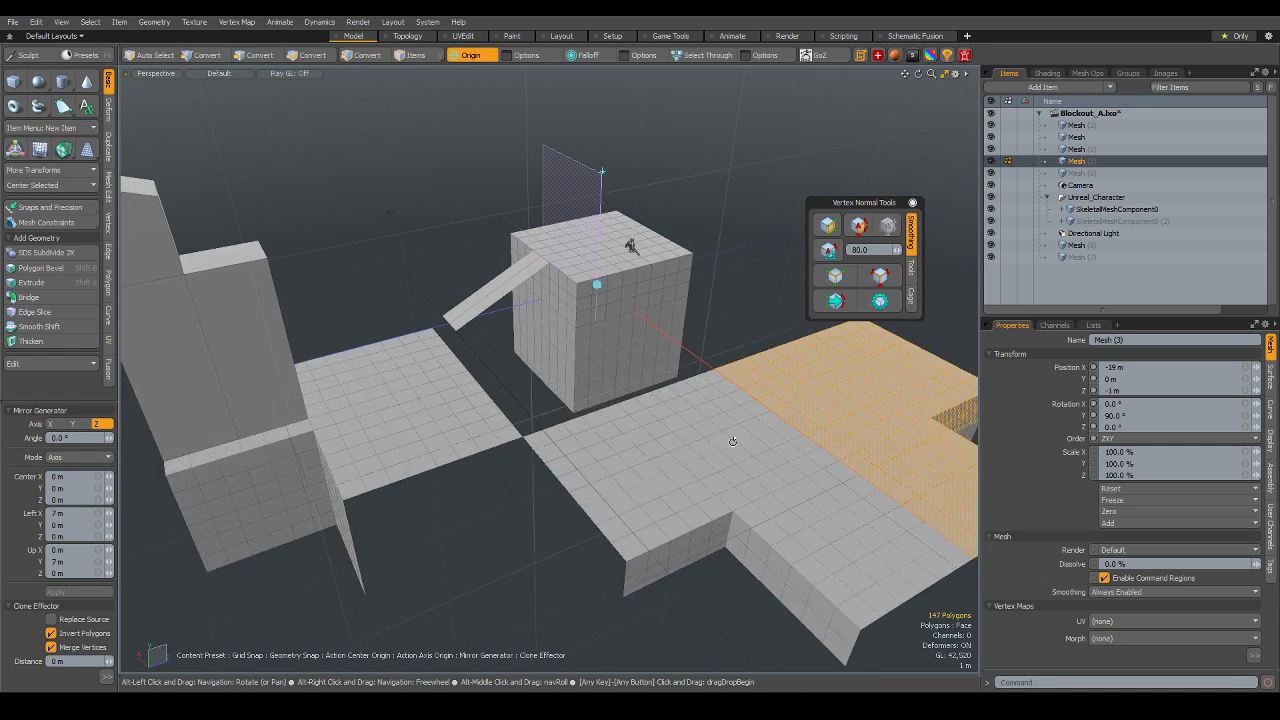
pyautogui.press('5')
pyautogui.click(786, 274)
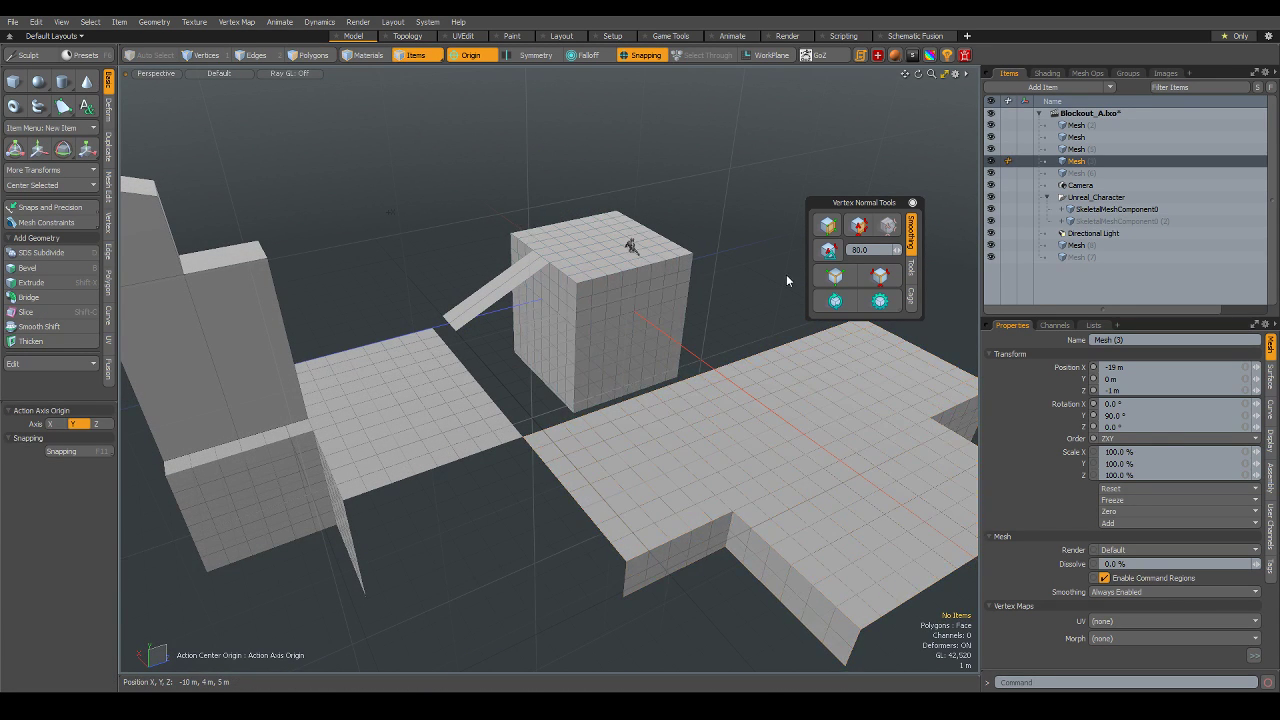
# - Orbit around the finished floor layout and select the square gridded floor by the wall
pyautogui.scroll(-3, 848, 546)
pyautogui.scroll(2, 788, 436)
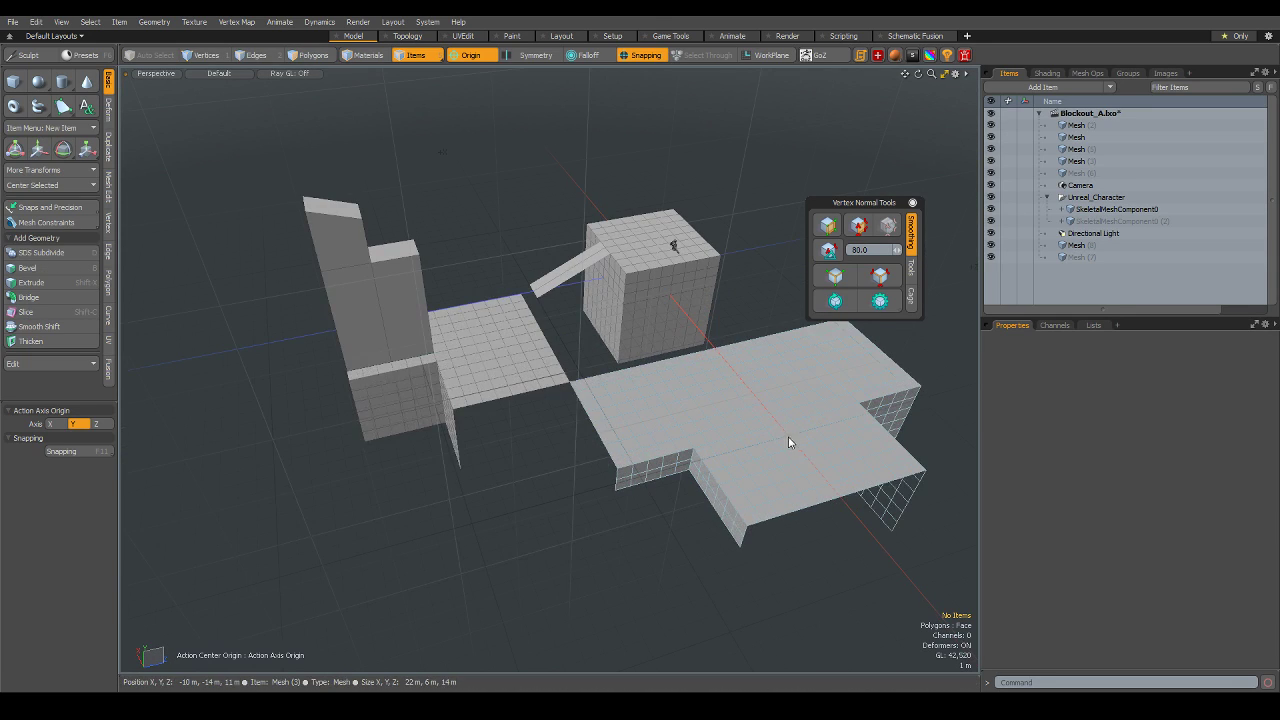
pyautogui.moveTo(737, 360)
pyautogui.keyDown('alt'); pyautogui.mouseDown()
pyautogui.moveTo(619, 393)
pyautogui.moveTo(783, 382)
pyautogui.moveTo(820, 347)
pyautogui.moveTo(750, 368)
pyautogui.moveTo(779, 390)
pyautogui.moveTo(519, 376)
pyautogui.mouseUp(); pyautogui.keyUp('alt')
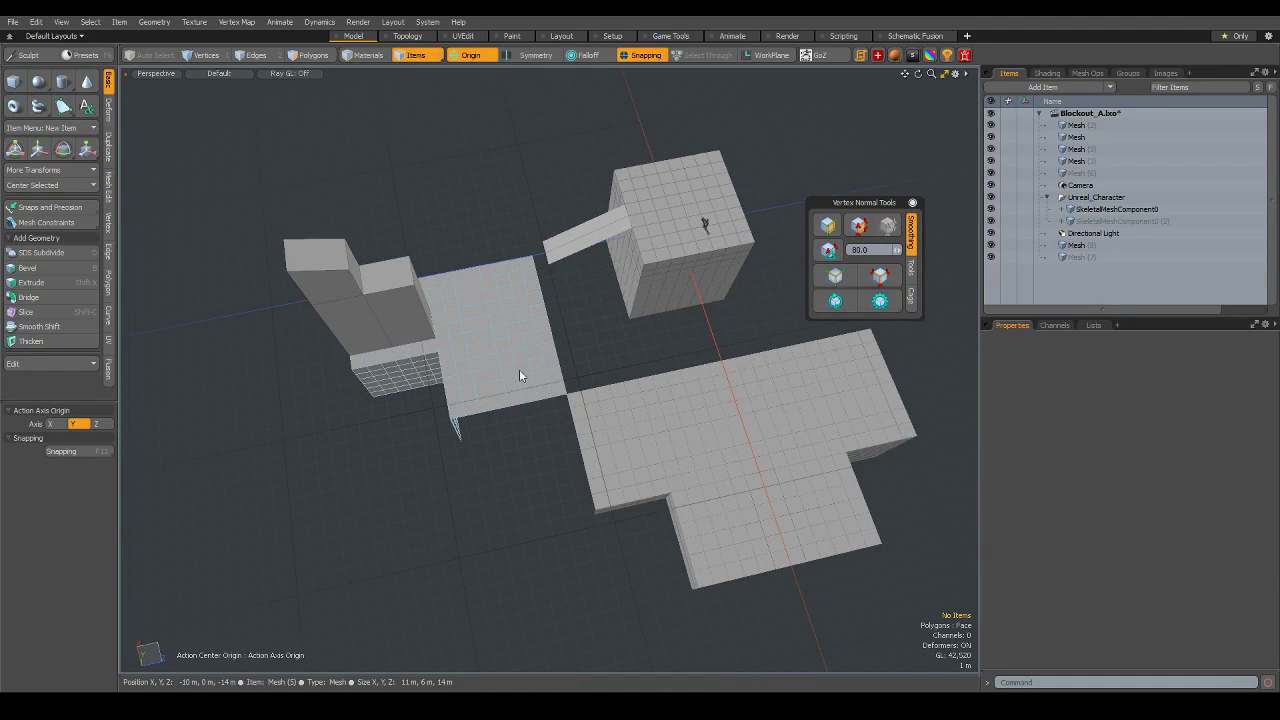
pyautogui.click(513, 352)
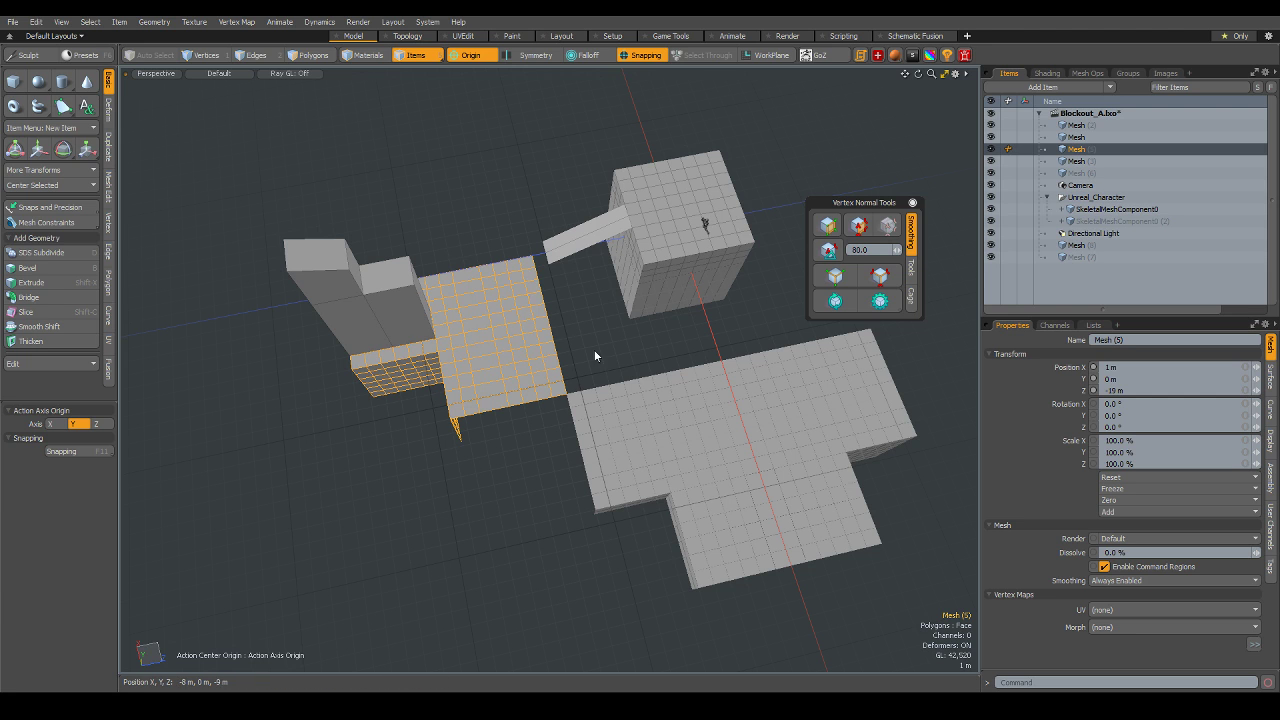
# - Switch the viewport from the orbited perspective to the orthographic Top view
pyautogui.hotkey('ctrl', 'space')
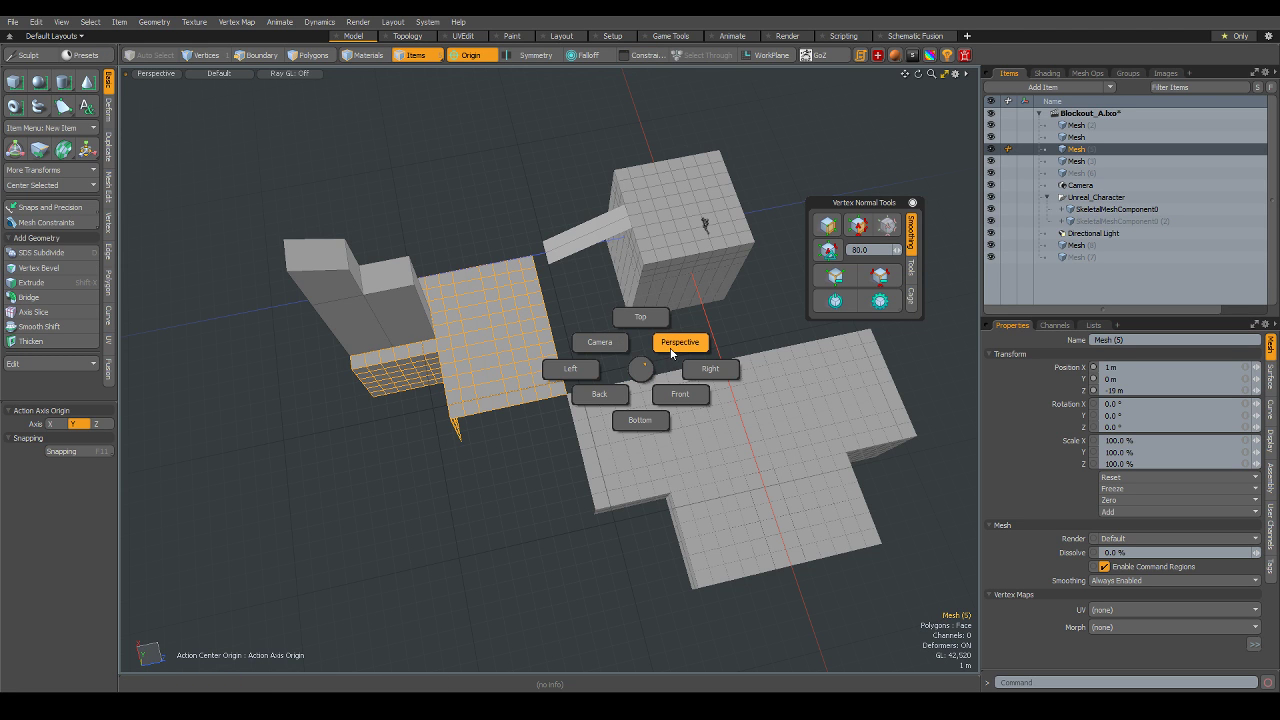
pyautogui.moveTo(581, 342)
pyautogui.keyDown('alt'); pyautogui.mouseDown()
pyautogui.moveTo(723, 288)
pyautogui.moveTo(590, 416)
pyautogui.mouseUp(); pyautogui.keyUp('alt')
pyautogui.scroll(3, 550, 407)
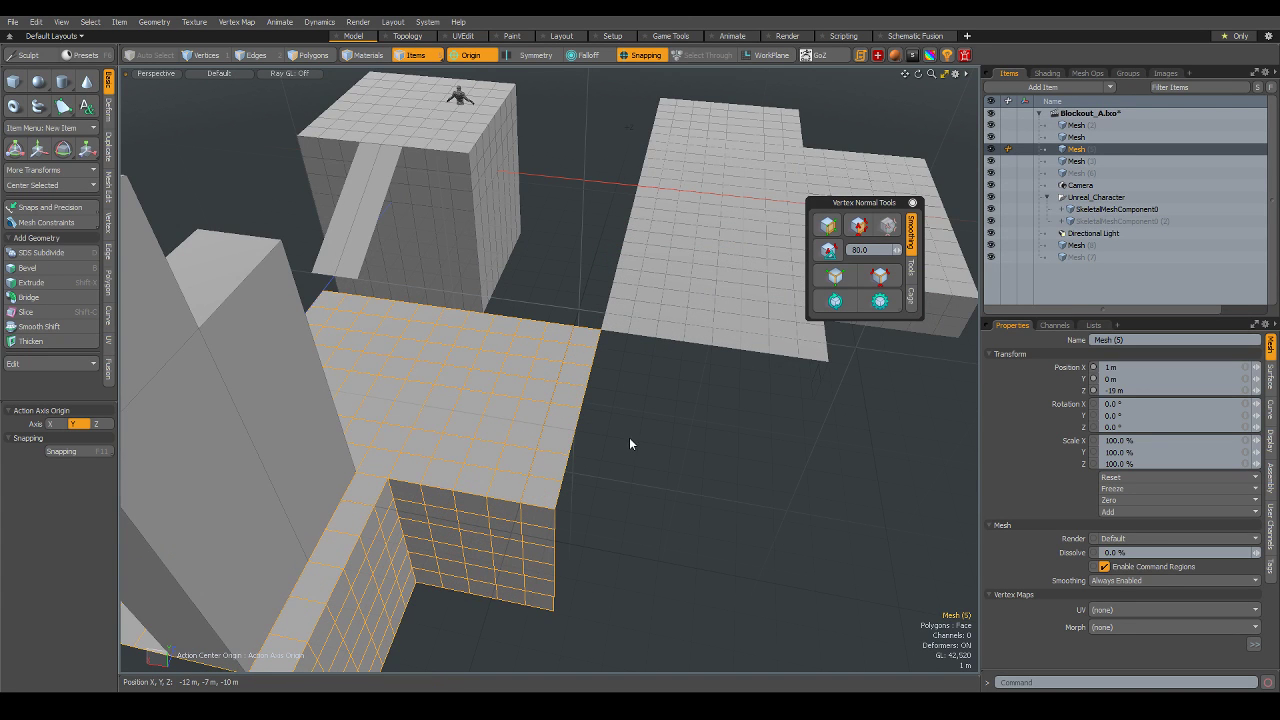
pyautogui.moveTo(670, 398)
pyautogui.keyDown('alt'); pyautogui.mouseDown()
pyautogui.moveTo(640, 466)
pyautogui.moveTo(609, 430)
pyautogui.mouseUp(); pyautogui.keyUp('alt')
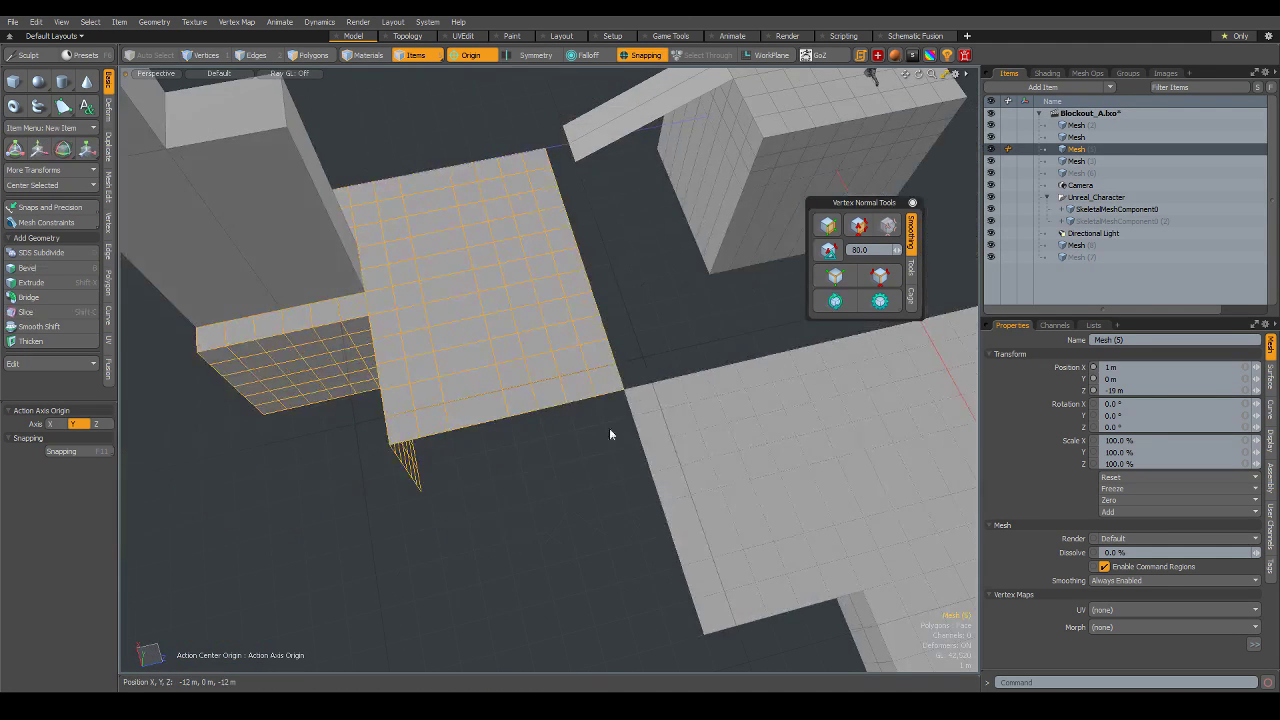
pyautogui.hotkey('ctrl', 'space')
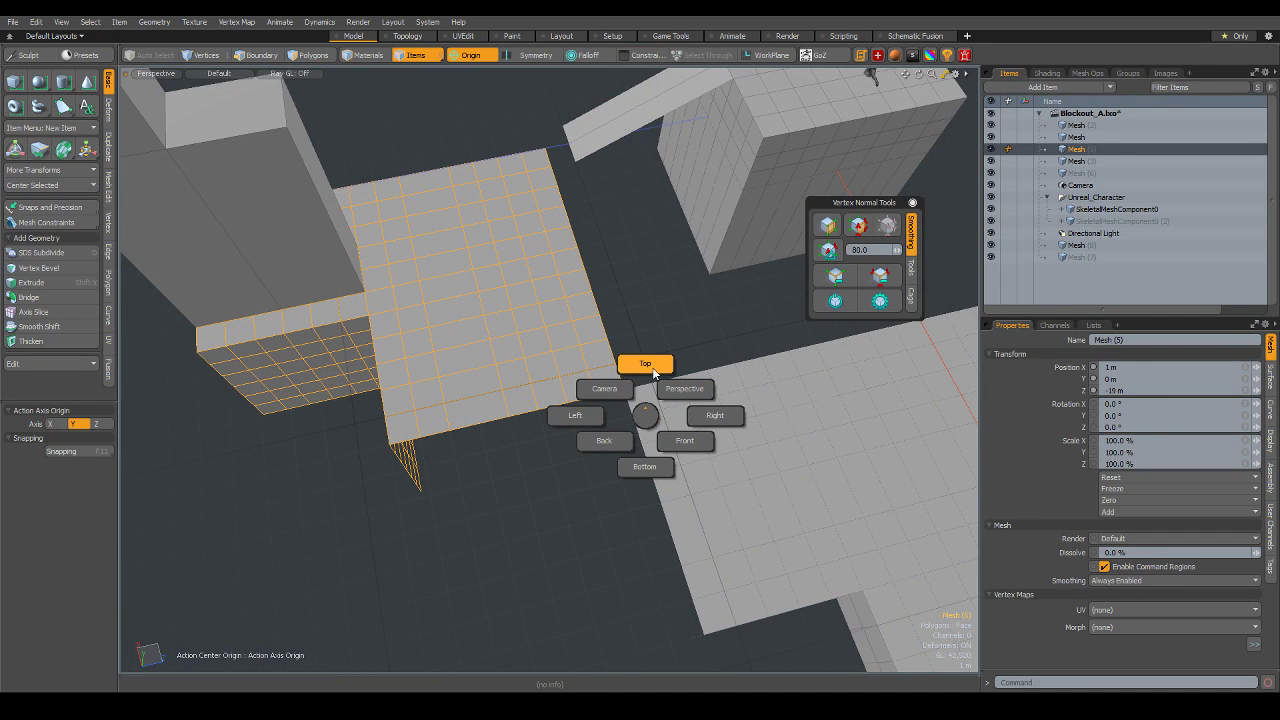
pyautogui.click(652, 367)
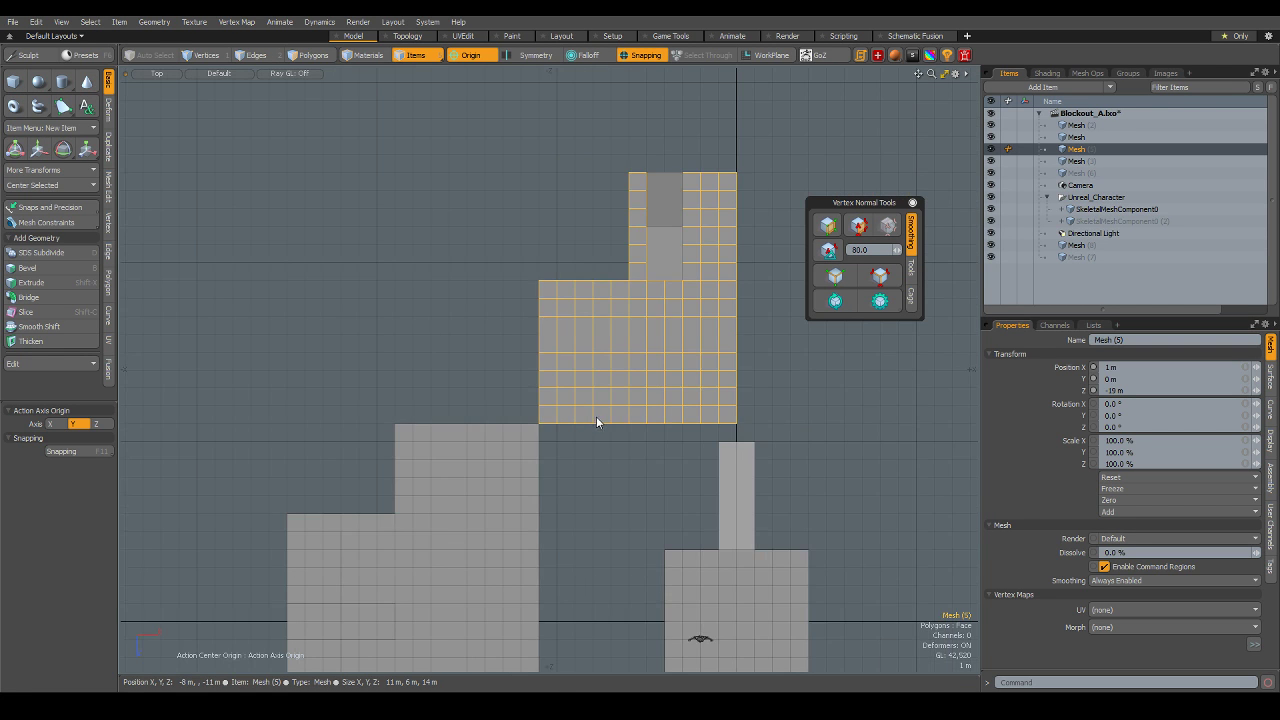
# - Frame the floor layout in Top view and box-select the two connected floor pieces to move
pyautogui.scroll(2, 612, 422)
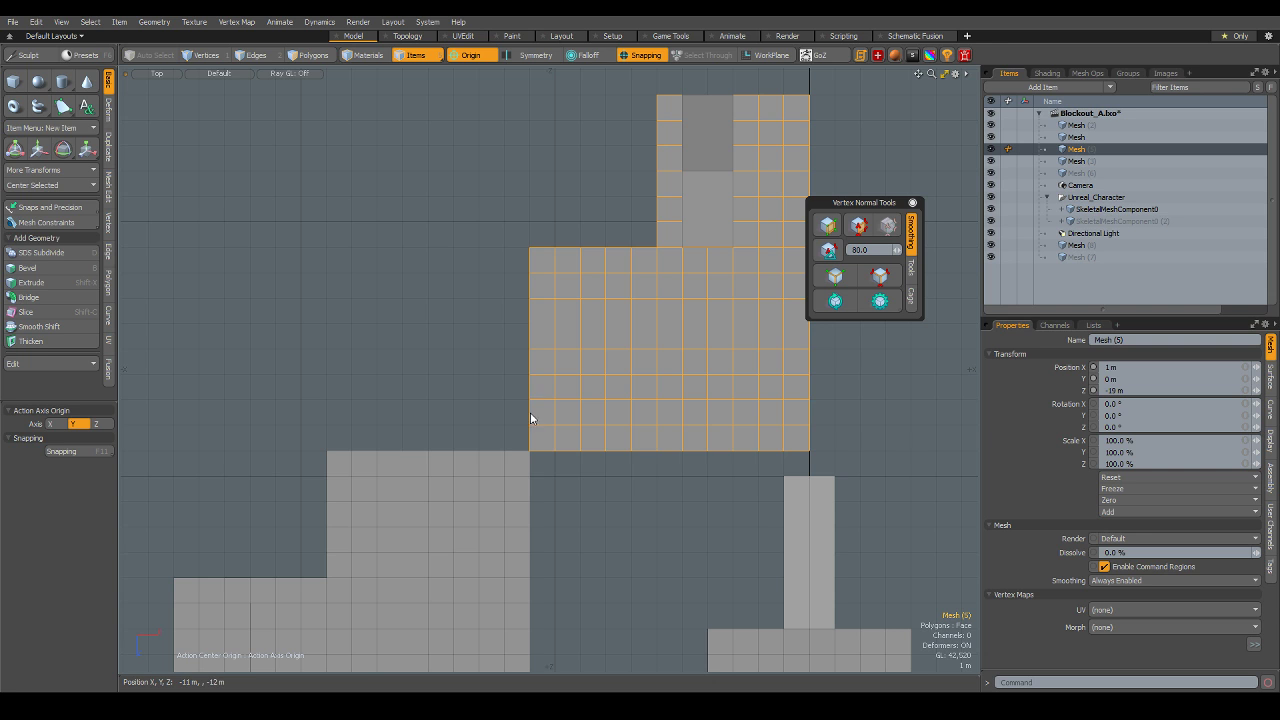
pyautogui.scroll(-2, 572, 494)
pyautogui.keyDown('alt'); pyautogui.keyDown('shift'); pyautogui.moveTo(686, 662); pyautogui.dragTo(643, 554); pyautogui.keyUp('shift'); pyautogui.keyUp('alt')
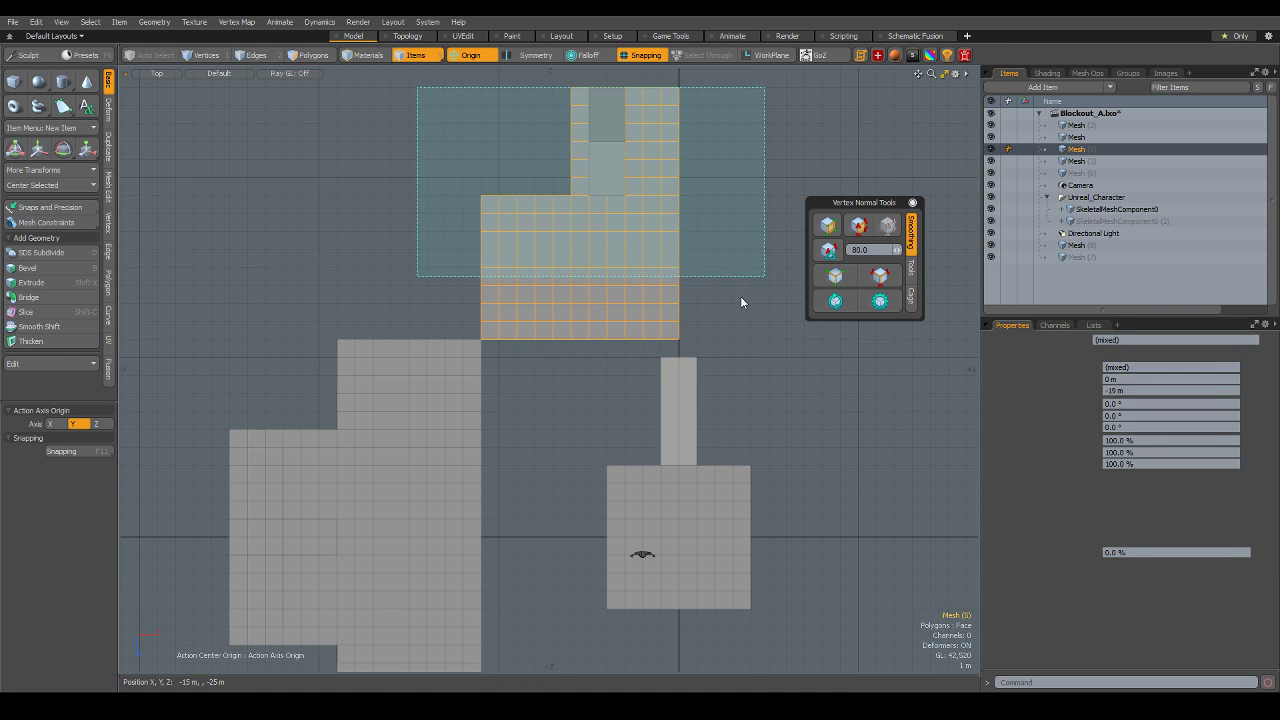
pyautogui.moveTo(470, 118); pyautogui.dragTo(740, 296, button='right')
pyautogui.scroll(2, 710, 265)
pyautogui.press('w')
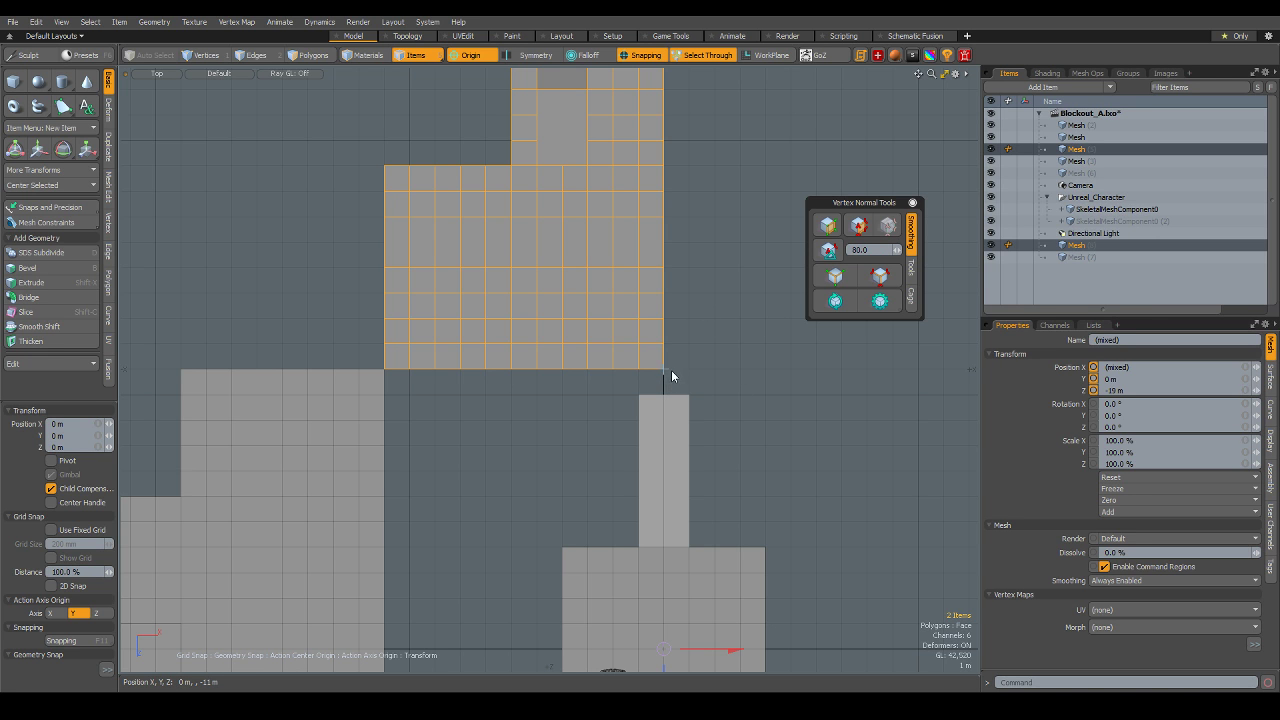
# - Move the upper floor pieces one grid step to Z -20 m with an Automatic action center
pyautogui.press('q')
pyautogui.click(662, 370)
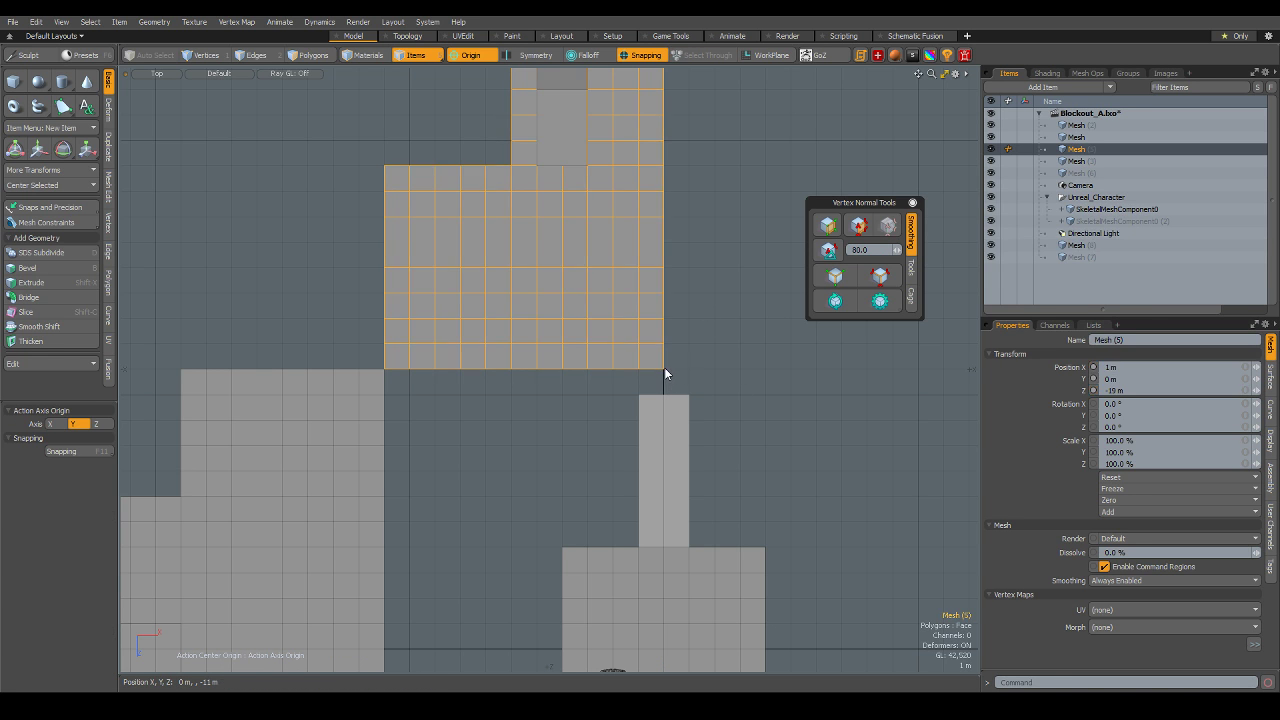
pyautogui.scroll(-2, 663, 367)
pyautogui.scroll(-2, 622, 359)
pyautogui.moveTo(686, 191); pyautogui.dragTo(493, 364)
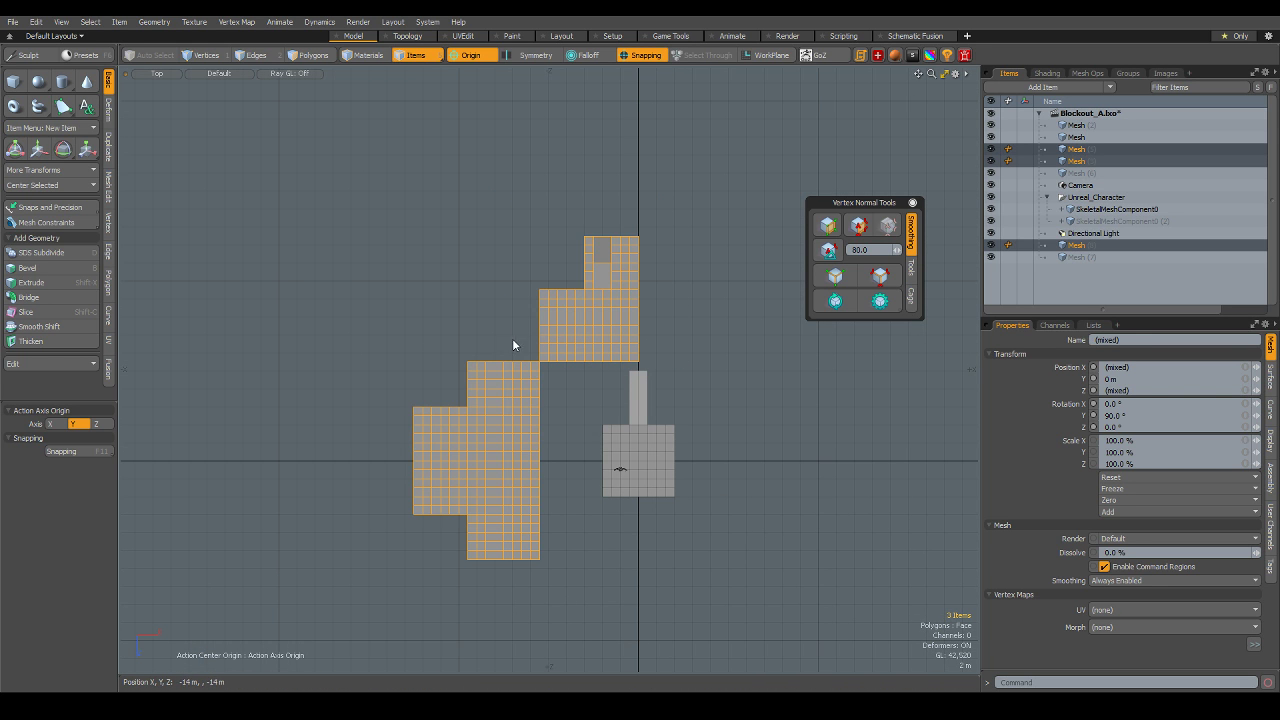
pyautogui.moveTo(586, 280); pyautogui.dragTo(512, 324)
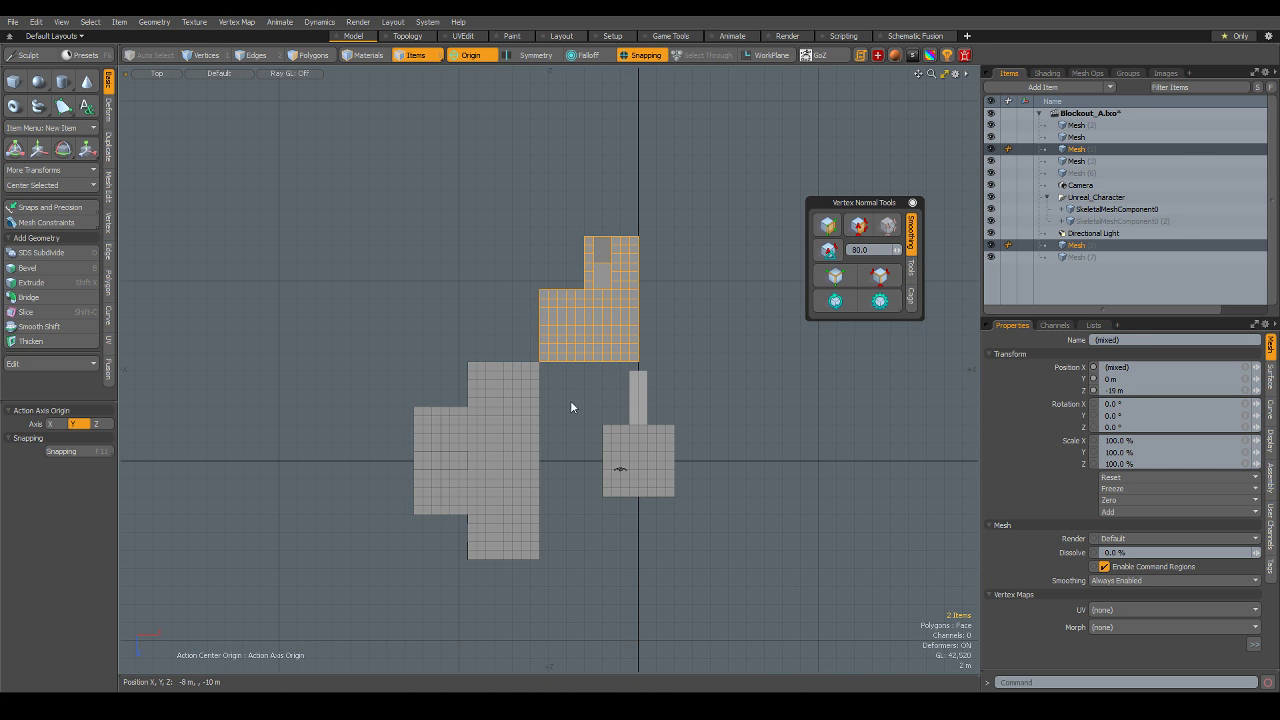
pyautogui.press('w')
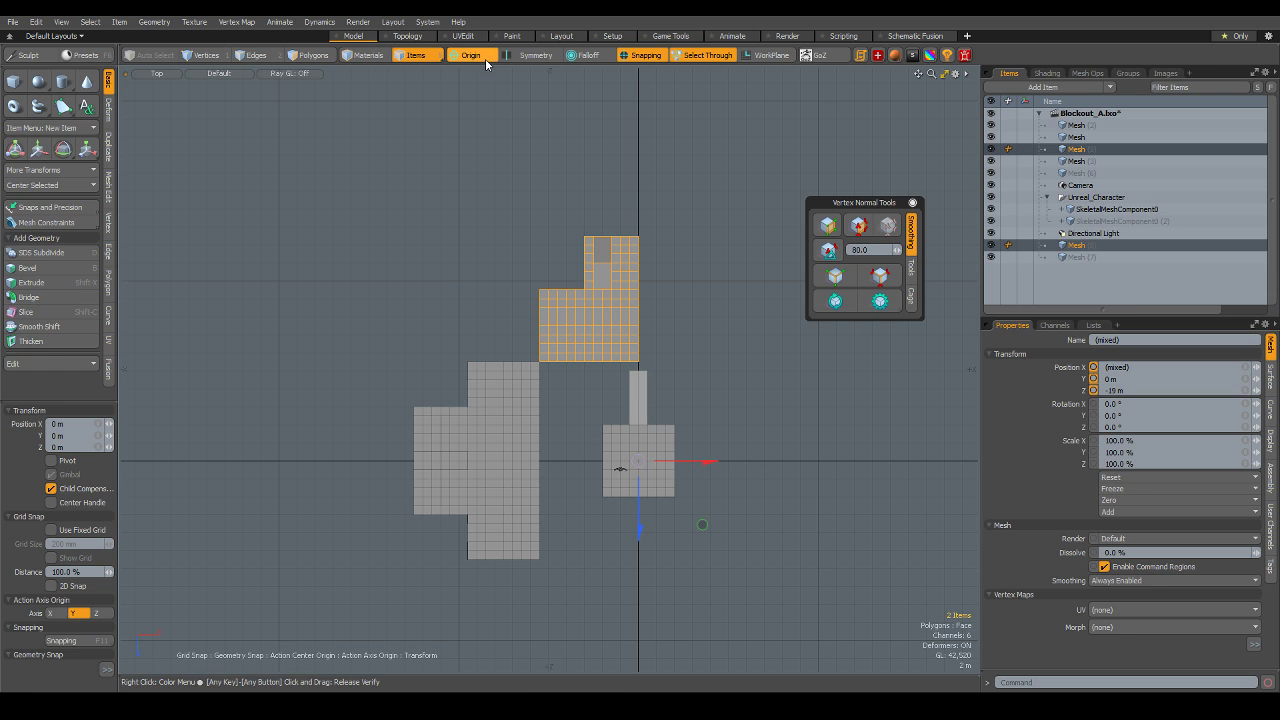
pyautogui.click(485, 58)
pyautogui.scroll(2, 626, 360)
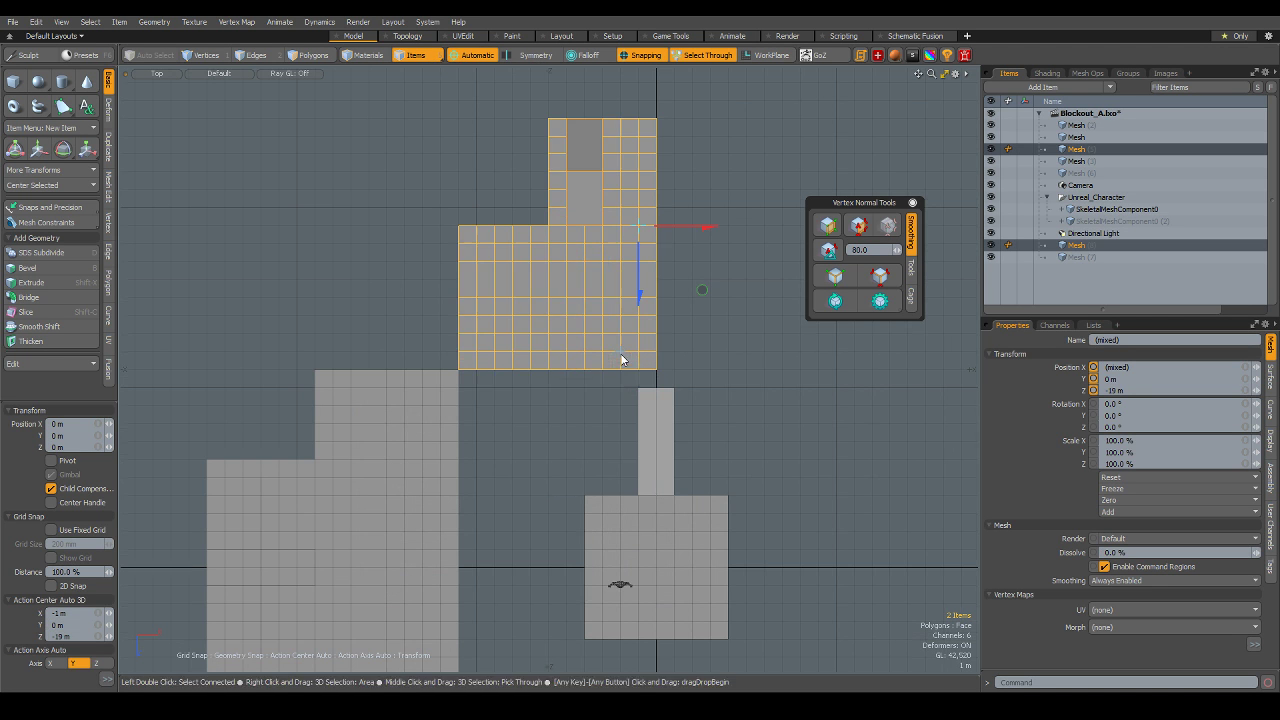
pyautogui.click(657, 366)
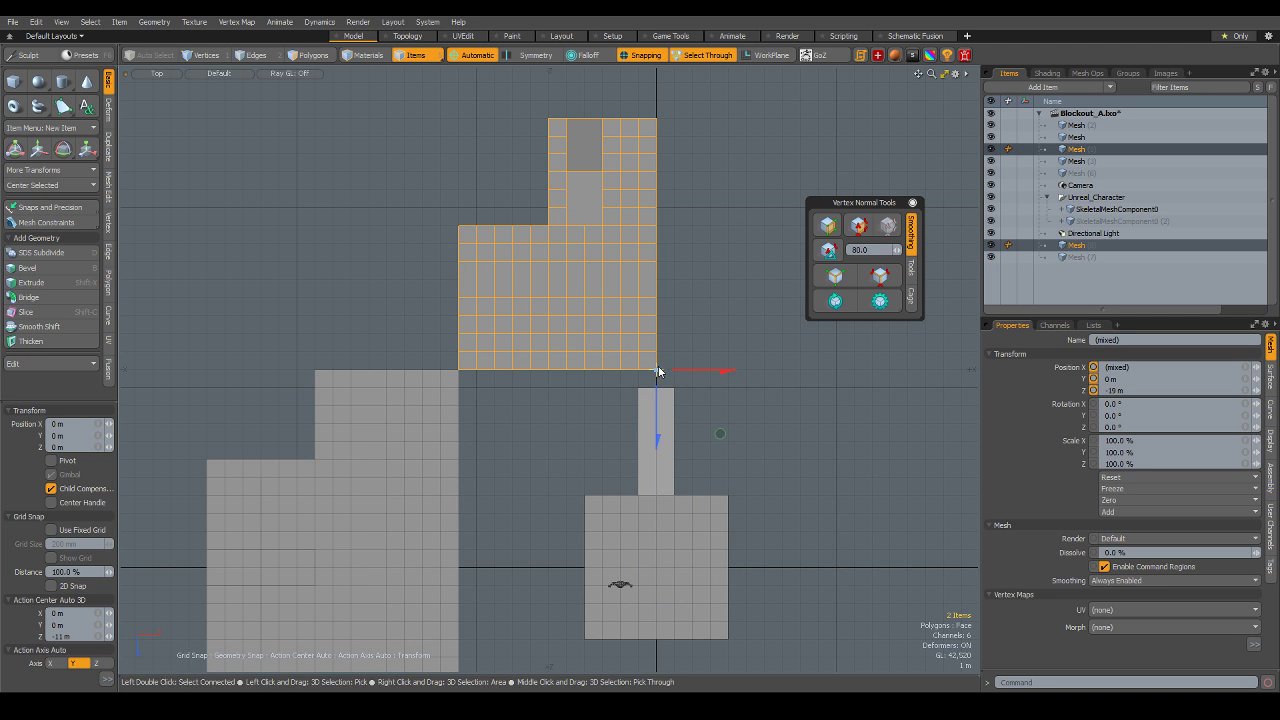
pyautogui.moveTo(656, 398); pyautogui.dragTo(659, 355)
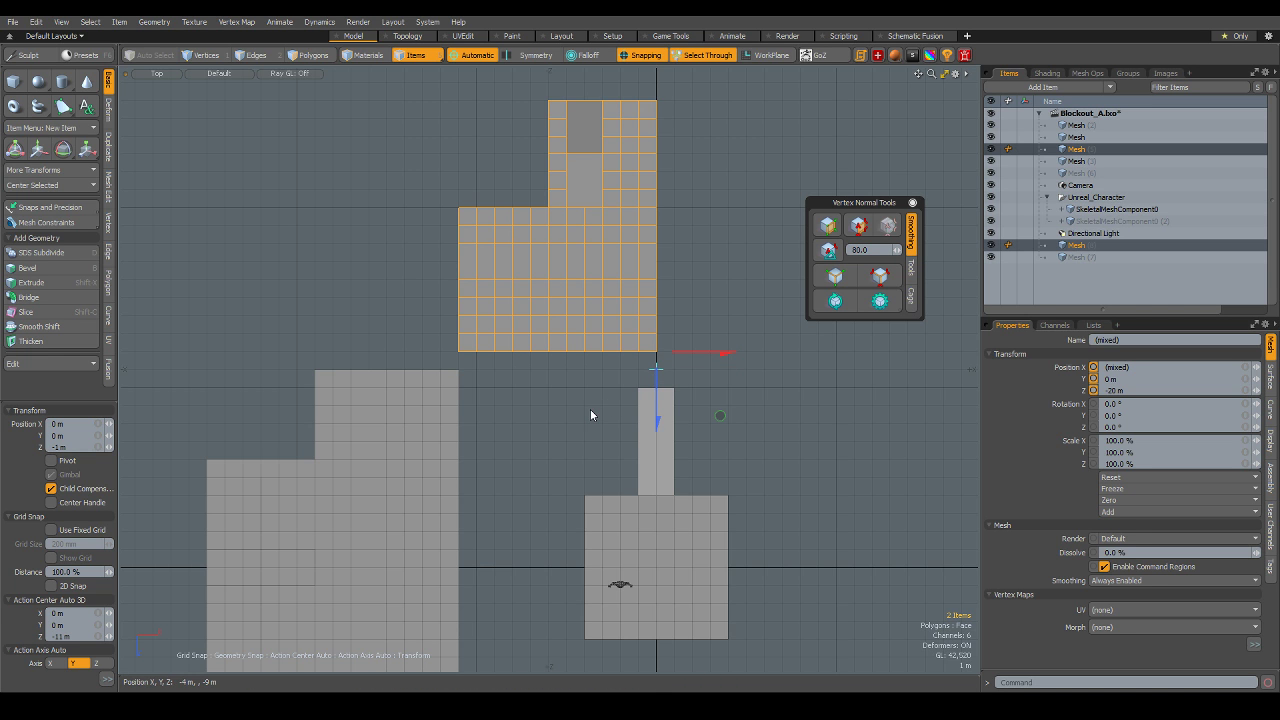
# - Back in Perspective view, delete the large L-shaped floor slab
pyautogui.keyDown('alt'); pyautogui.keyDown('shift'); pyautogui.moveTo(616, 495); pyautogui.dragTo(636, 491); pyautogui.keyUp('shift'); pyautogui.keyUp('alt')
pyautogui.hotkey('ctrl', 'space')
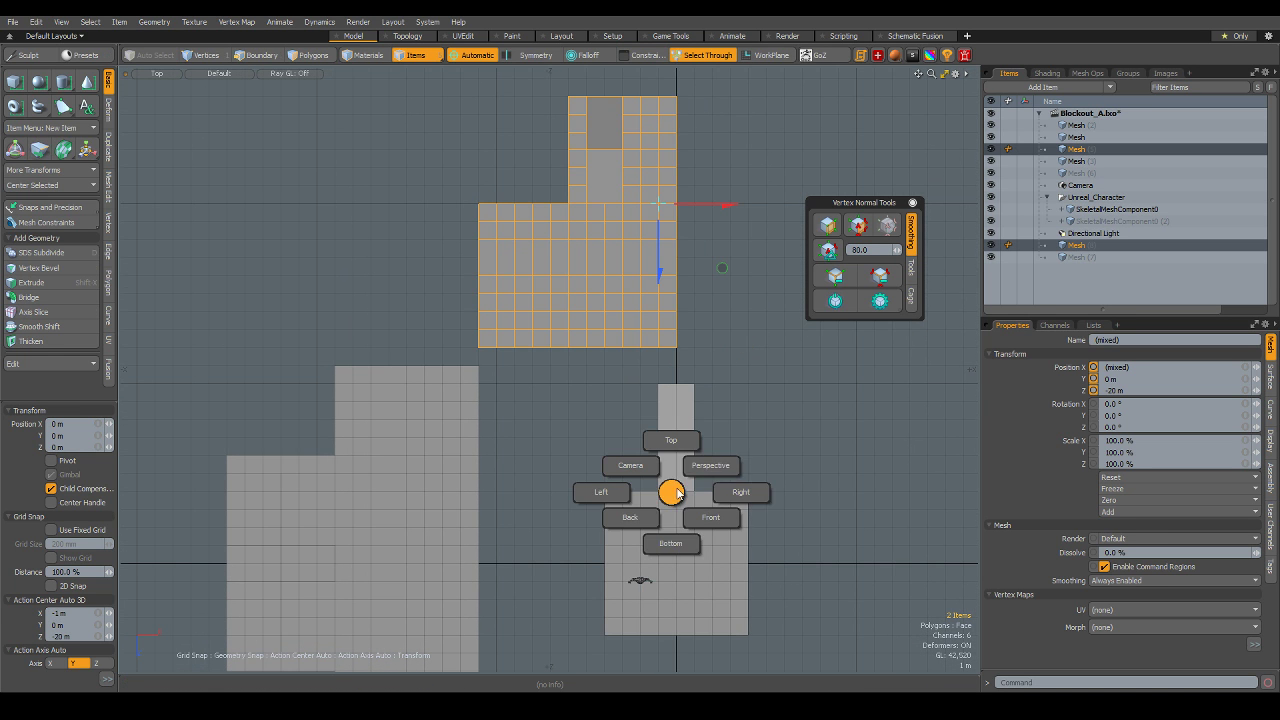
pyautogui.click(709, 466)
pyautogui.keyDown('alt'); pyautogui.moveTo(561, 440); pyautogui.dragTo(629, 542); pyautogui.keyUp('alt')
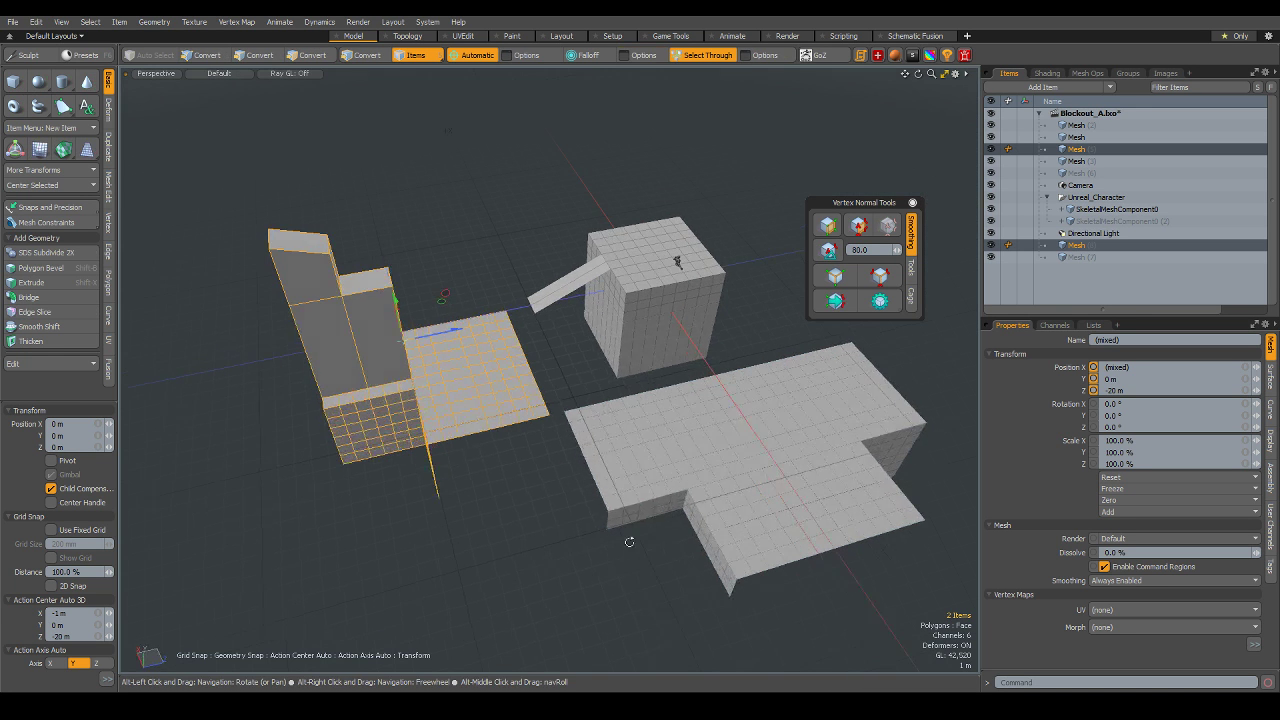
pyautogui.click(698, 509)
pyautogui.press('Delete')
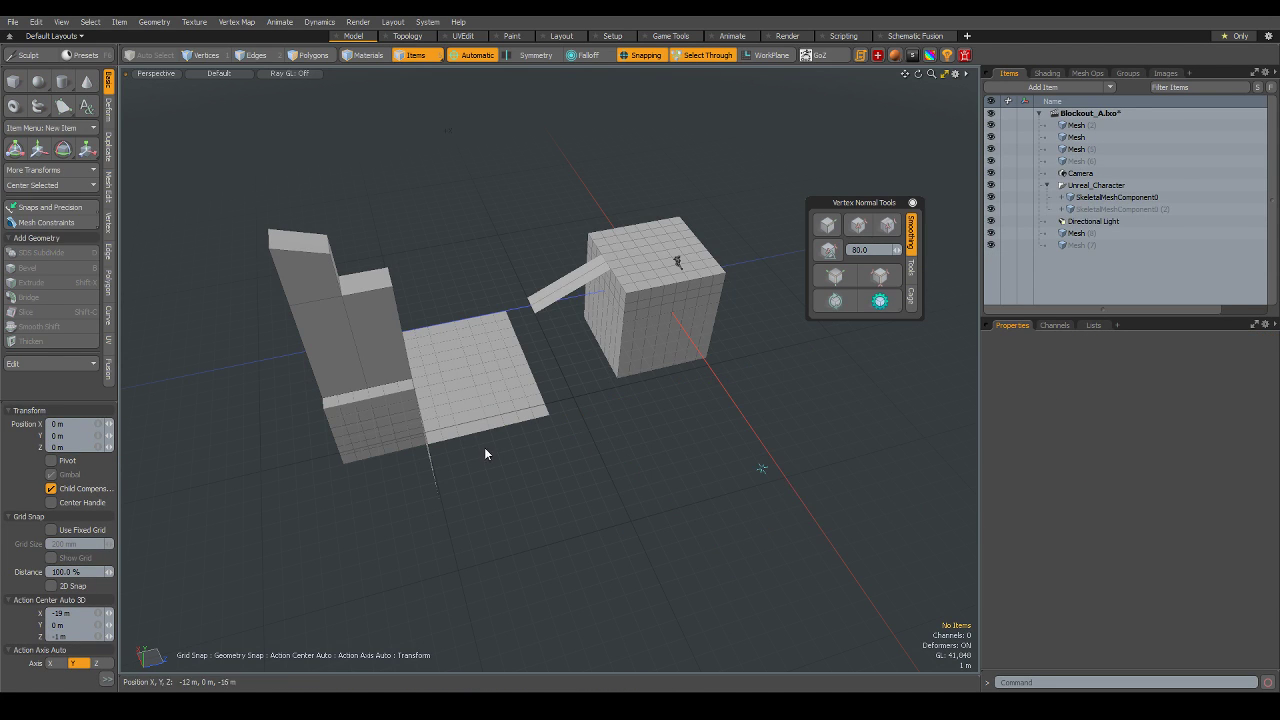
# - Orbit in close and select the square floor block Mesh (5)
pyautogui.keyDown('alt'); pyautogui.moveTo(484, 447); pyautogui.dragTo(509, 400); pyautogui.keyUp('alt')
pyautogui.scroll(3, 509, 400)
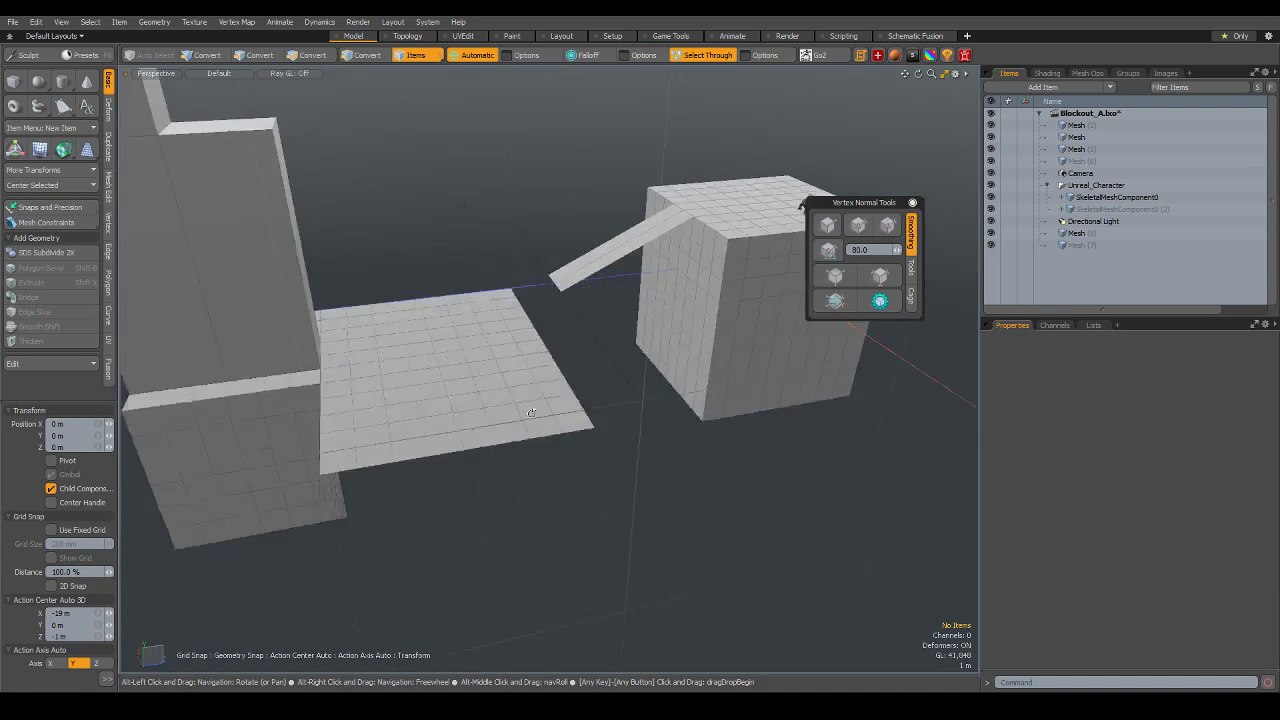
pyautogui.moveTo(575, 373)
pyautogui.keyDown('alt'); pyautogui.mouseDown()
pyautogui.moveTo(528, 413)
pyautogui.moveTo(686, 400)
pyautogui.mouseUp(); pyautogui.keyUp('alt')
pyautogui.scroll(3, 686, 400)
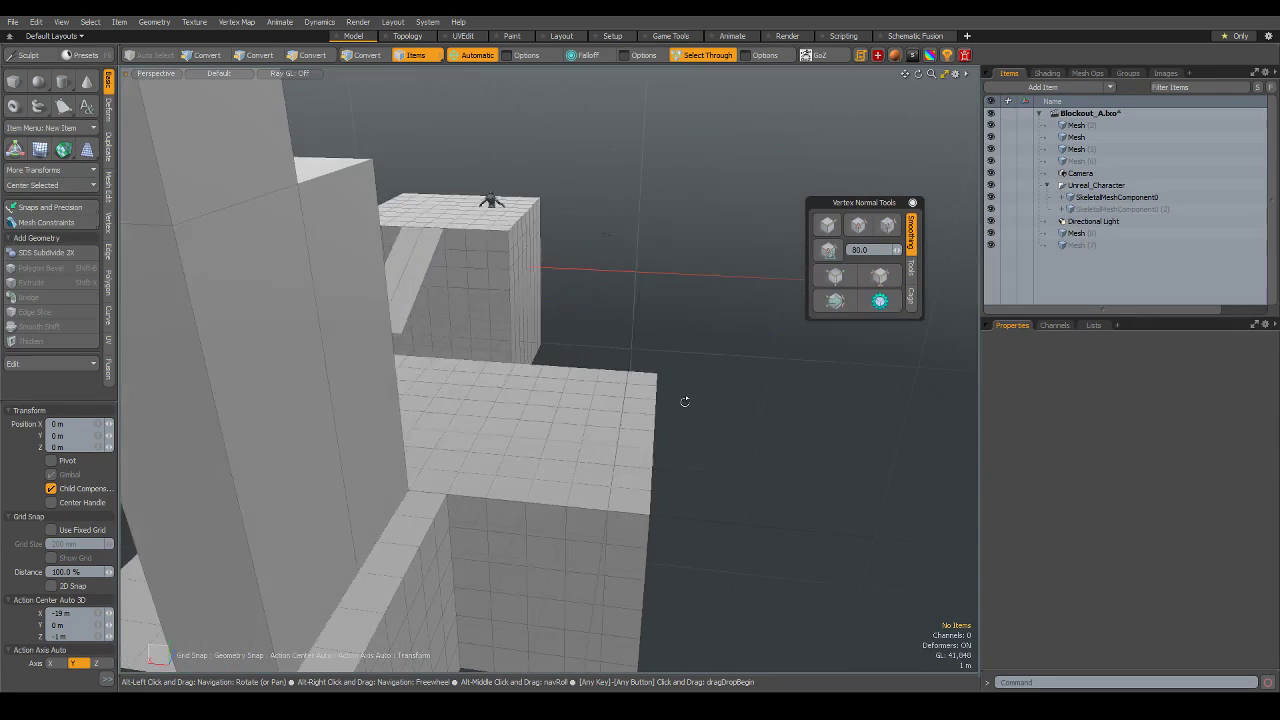
pyautogui.click(643, 427)
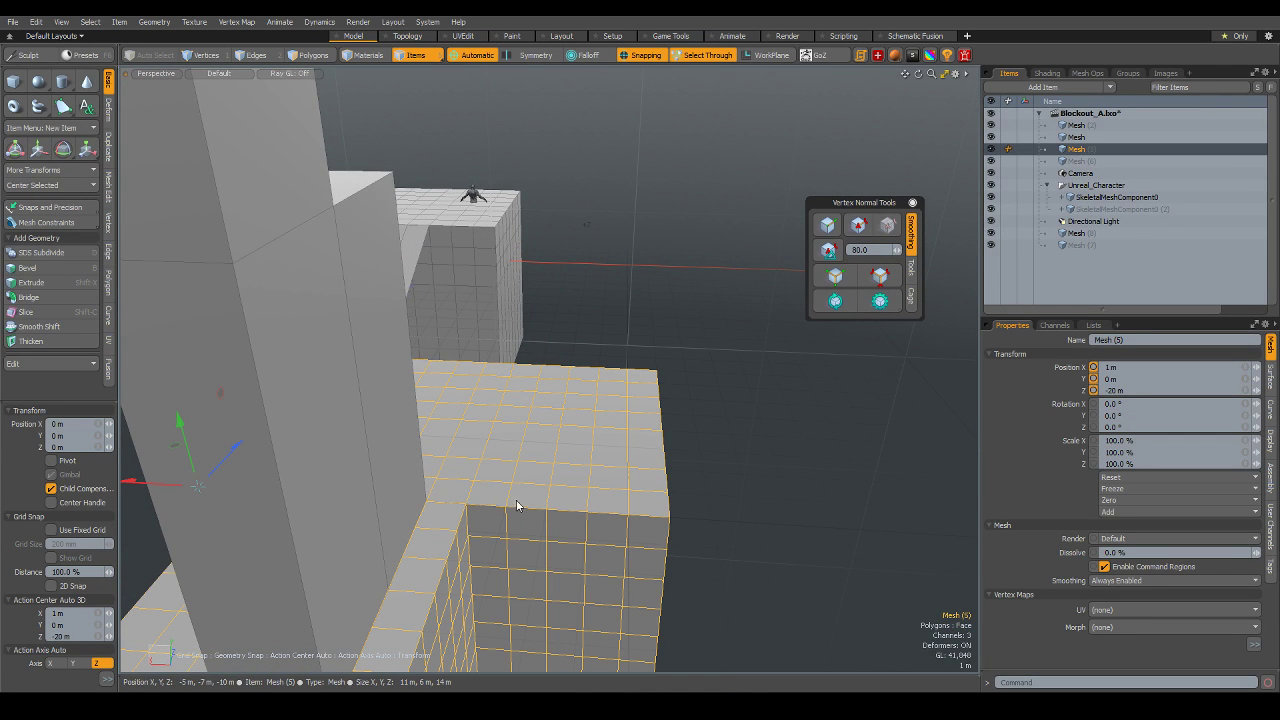
pyautogui.click(650, 434)
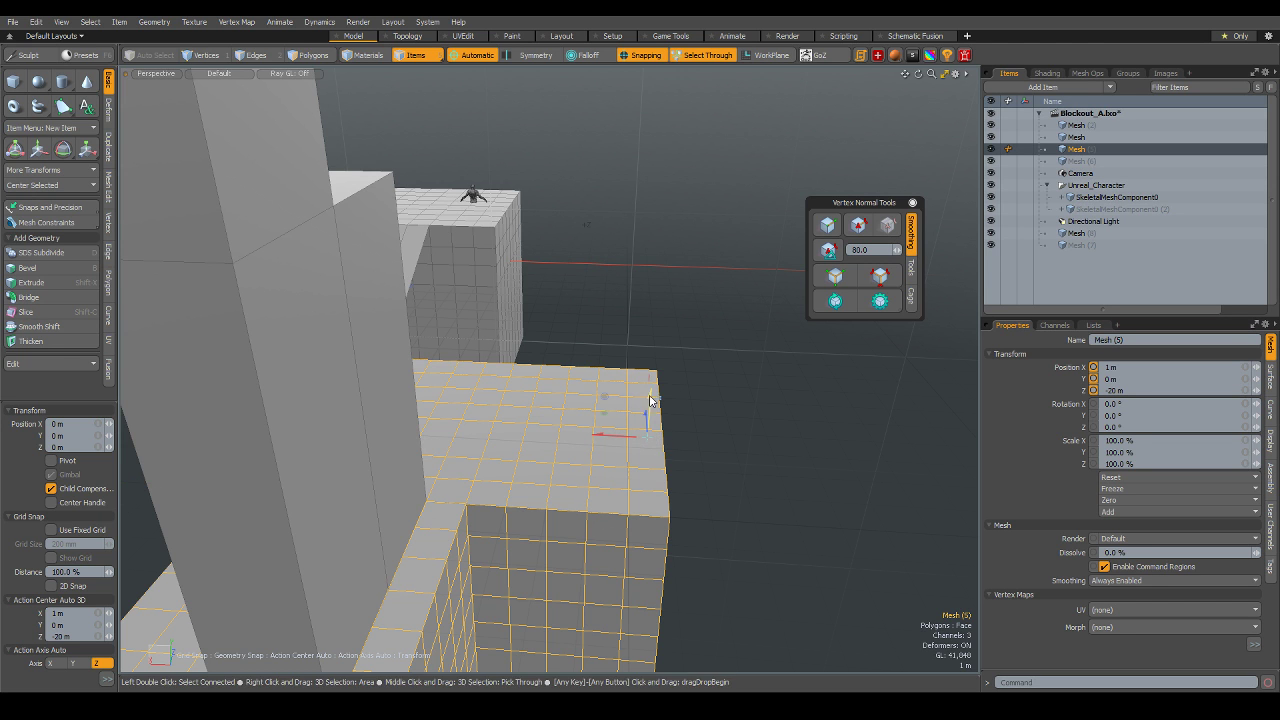
# - In Polygons mode, delete the faces down the block's side wall and orbit to inspect
pyautogui.press('3')
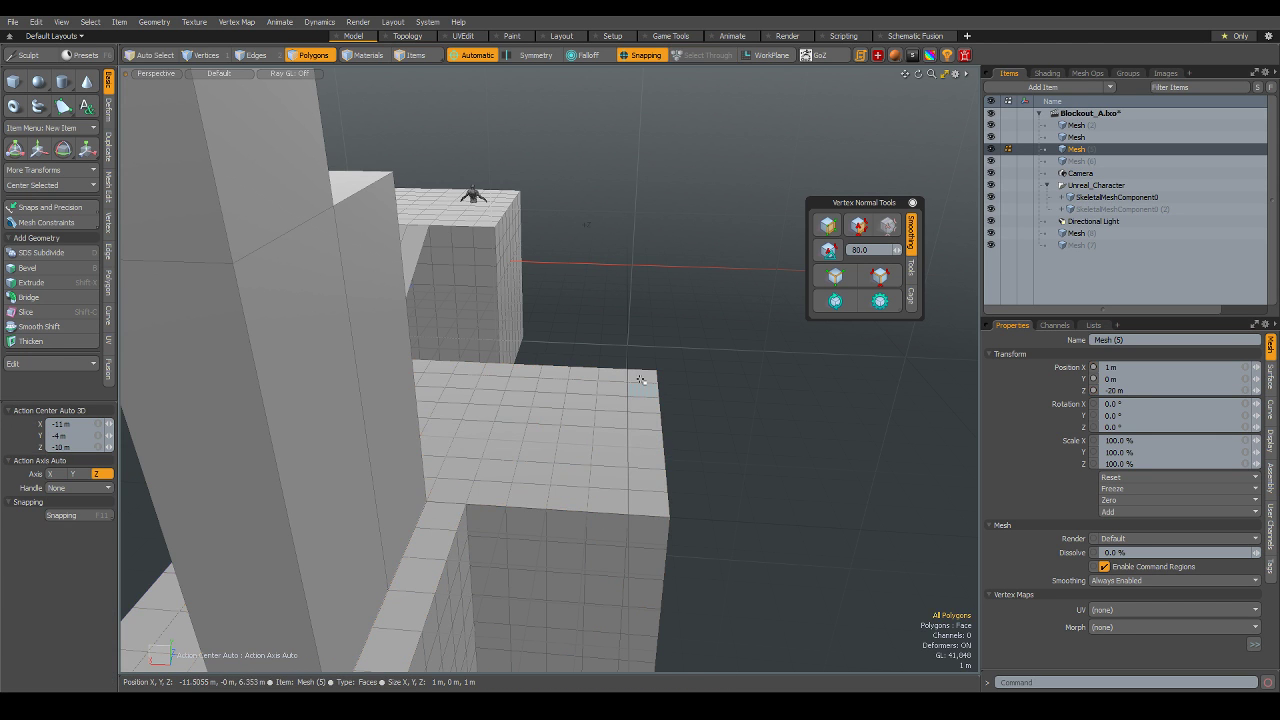
pyautogui.moveTo(648, 405)
pyautogui.mouseDown()
pyautogui.moveTo(642, 665)
pyautogui.moveTo(642, 437)
pyautogui.mouseUp()
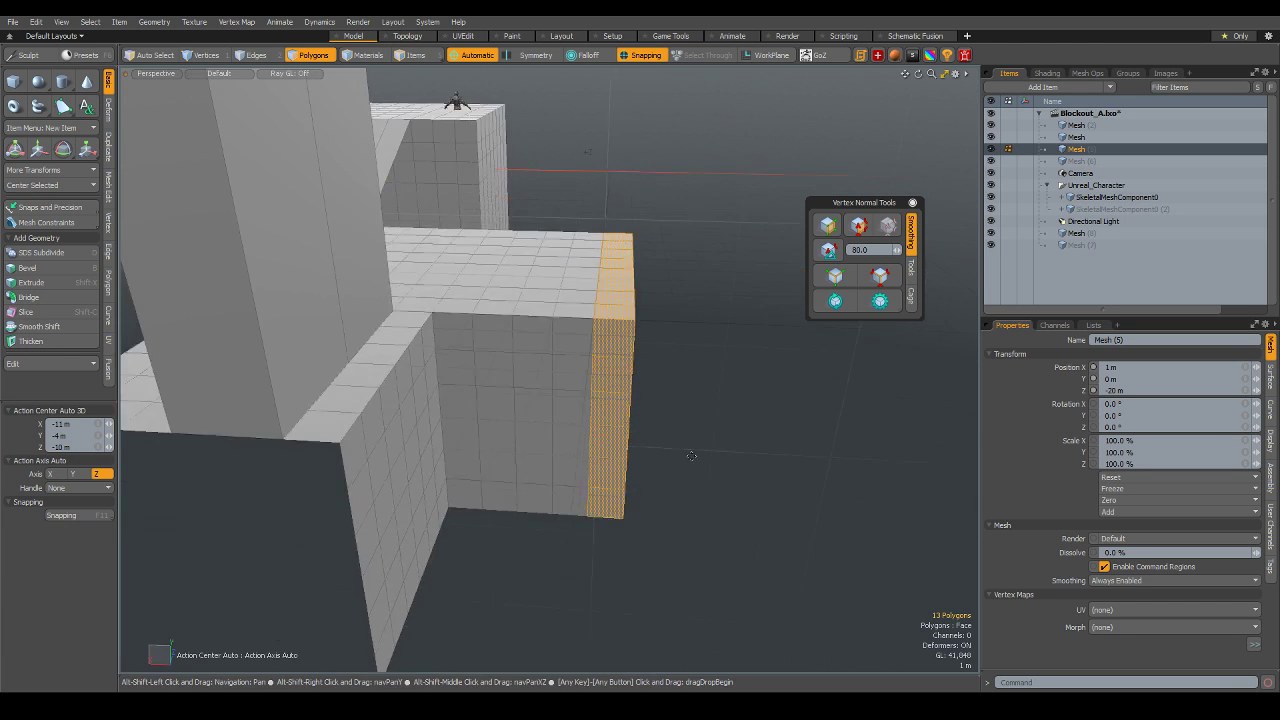
pyautogui.press('Delete')
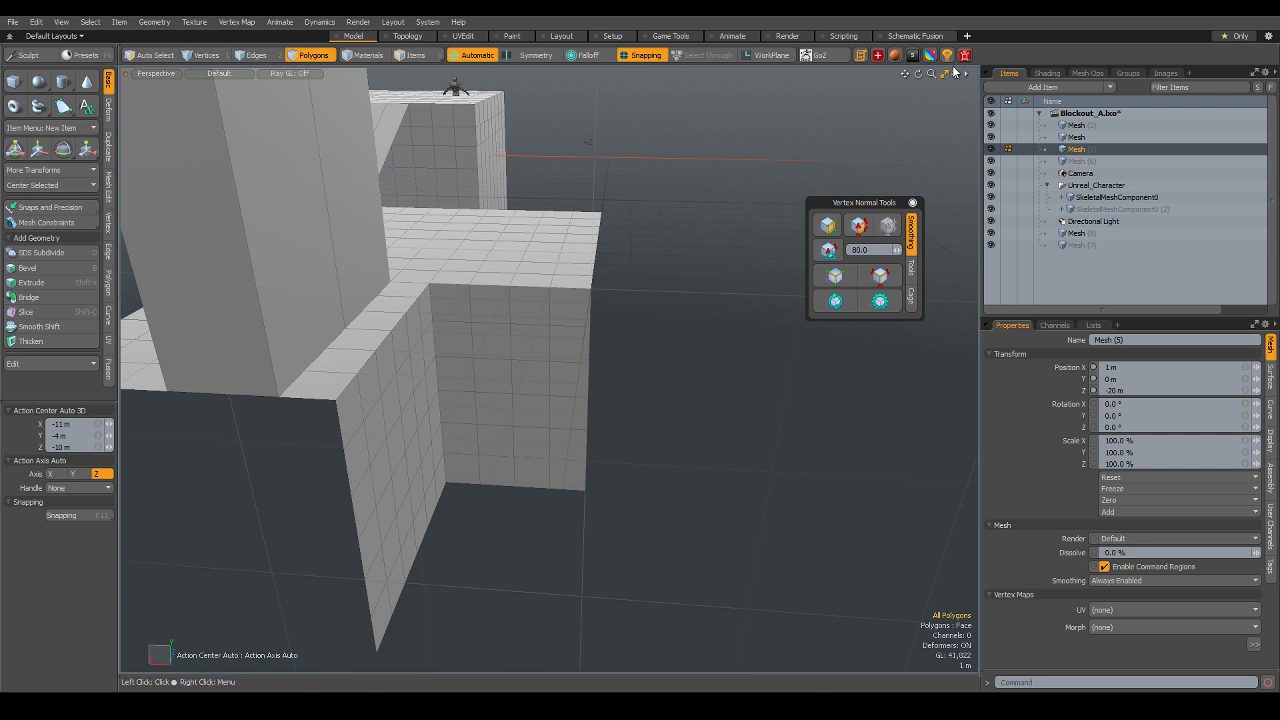
pyautogui.moveTo(639, 279)
pyautogui.keyDown('alt'); pyautogui.mouseDown()
pyautogui.moveTo(611, 306)
pyautogui.moveTo(474, 317)
pyautogui.mouseUp(); pyautogui.keyUp('alt')
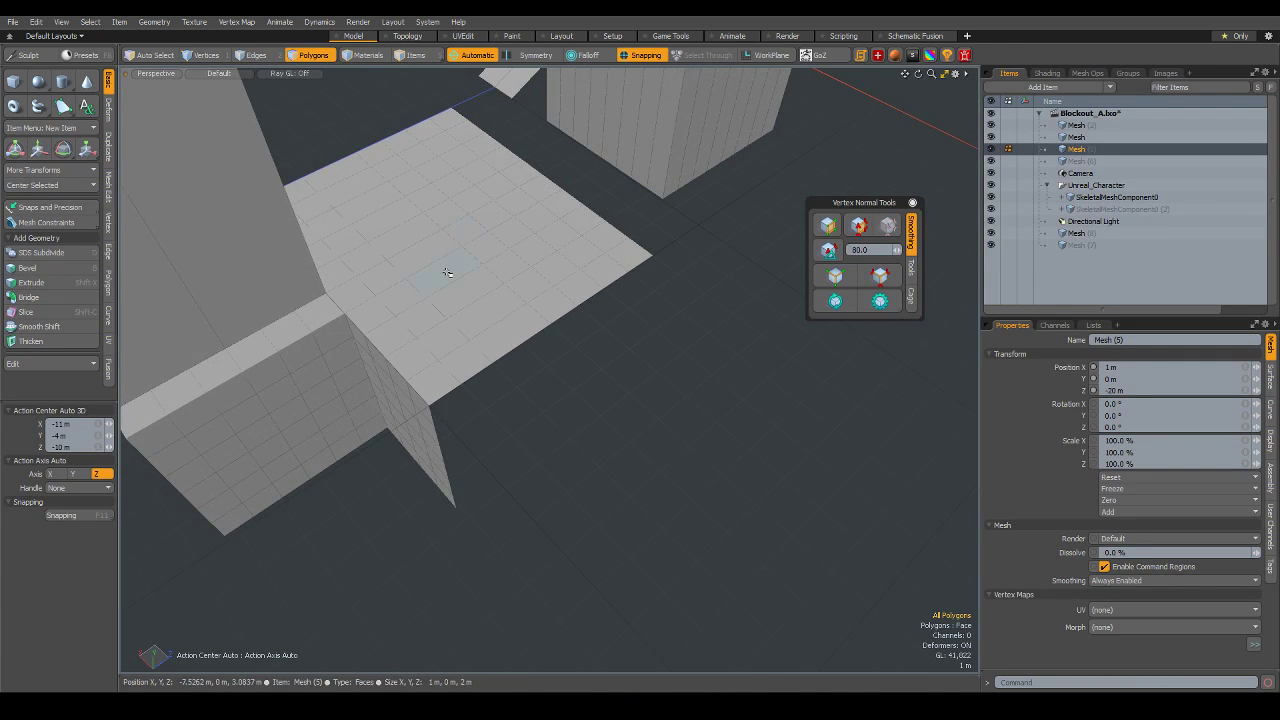
pyautogui.moveTo(397, 414)
pyautogui.keyDown('alt'); pyautogui.mouseDown()
pyautogui.moveTo(586, 397)
pyautogui.moveTo(466, 373)
pyautogui.moveTo(417, 400)
pyautogui.moveTo(451, 486)
pyautogui.moveTo(651, 326)
pyautogui.moveTo(455, 206)
pyautogui.moveTo(469, 237)
pyautogui.mouseUp(); pyautogui.keyUp('alt')
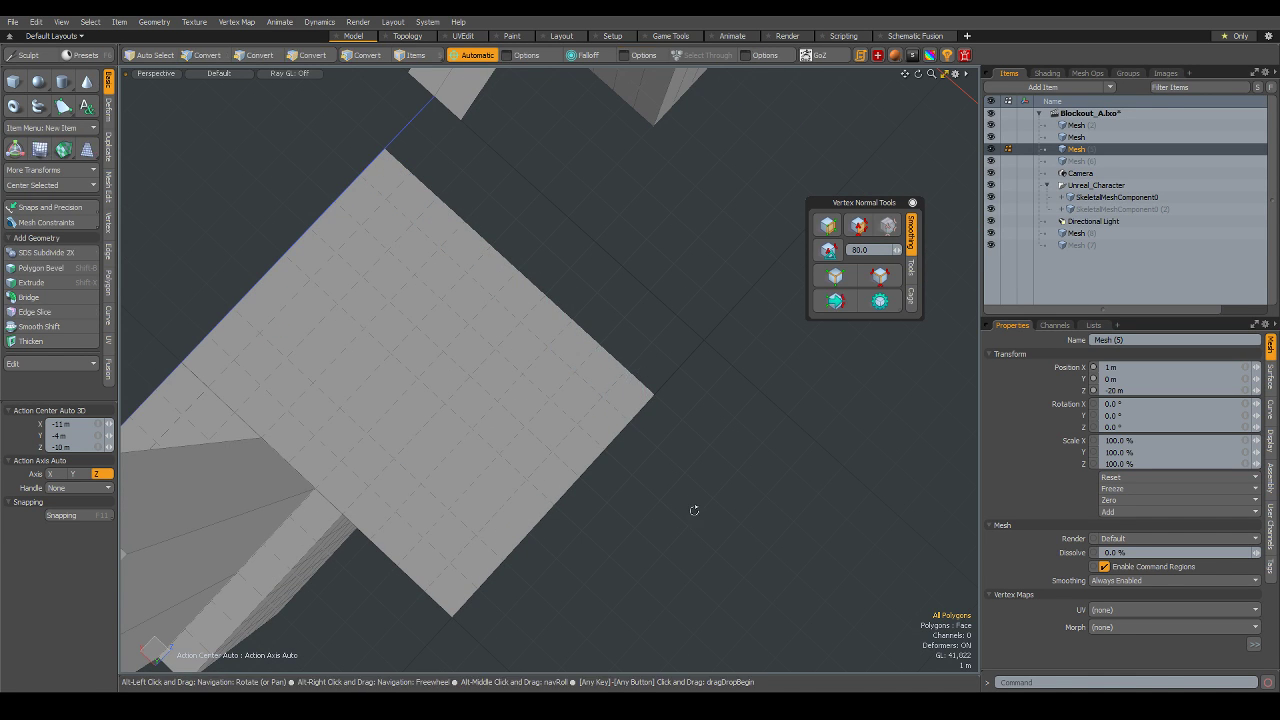
pyautogui.moveTo(694, 511)
pyautogui.keyDown('alt'); pyautogui.mouseDown()
pyautogui.moveTo(777, 449)
pyautogui.moveTo(797, 400)
pyautogui.mouseUp(); pyautogui.keyUp('alt')
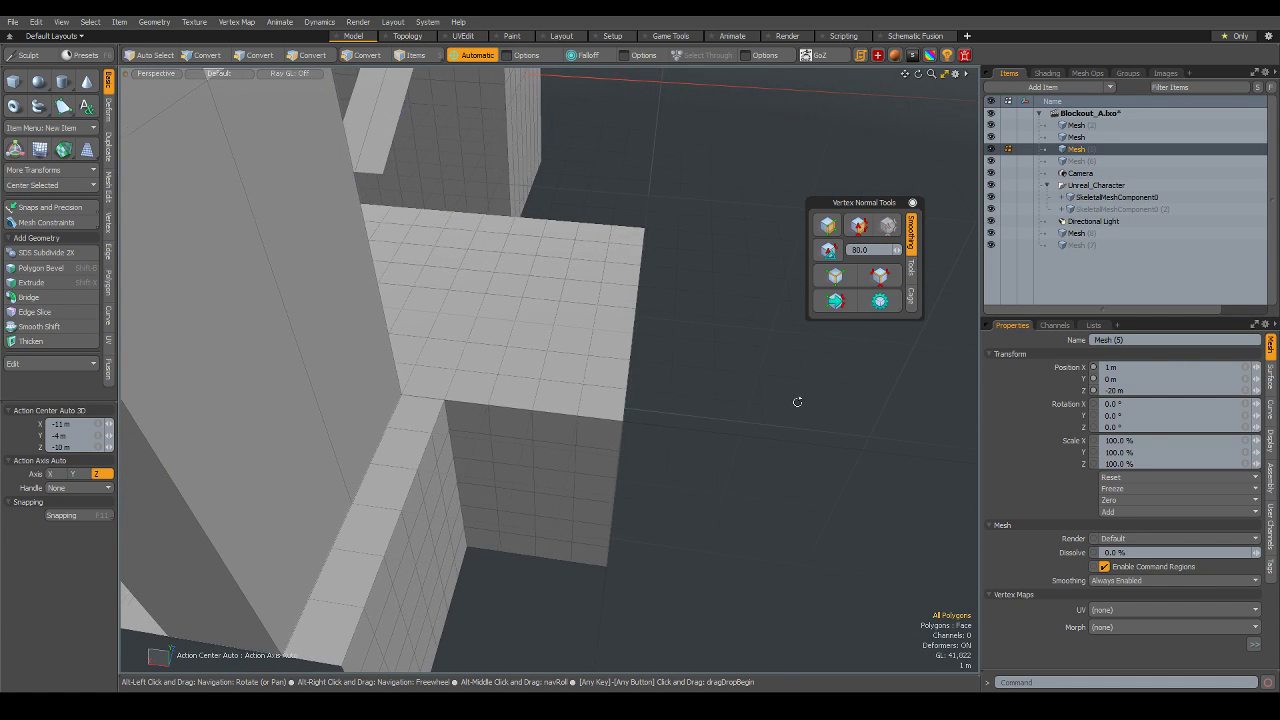
# - Delete the remaining side-wall strip from the top corner face down, then return to Items mode
pyautogui.click(617, 239)
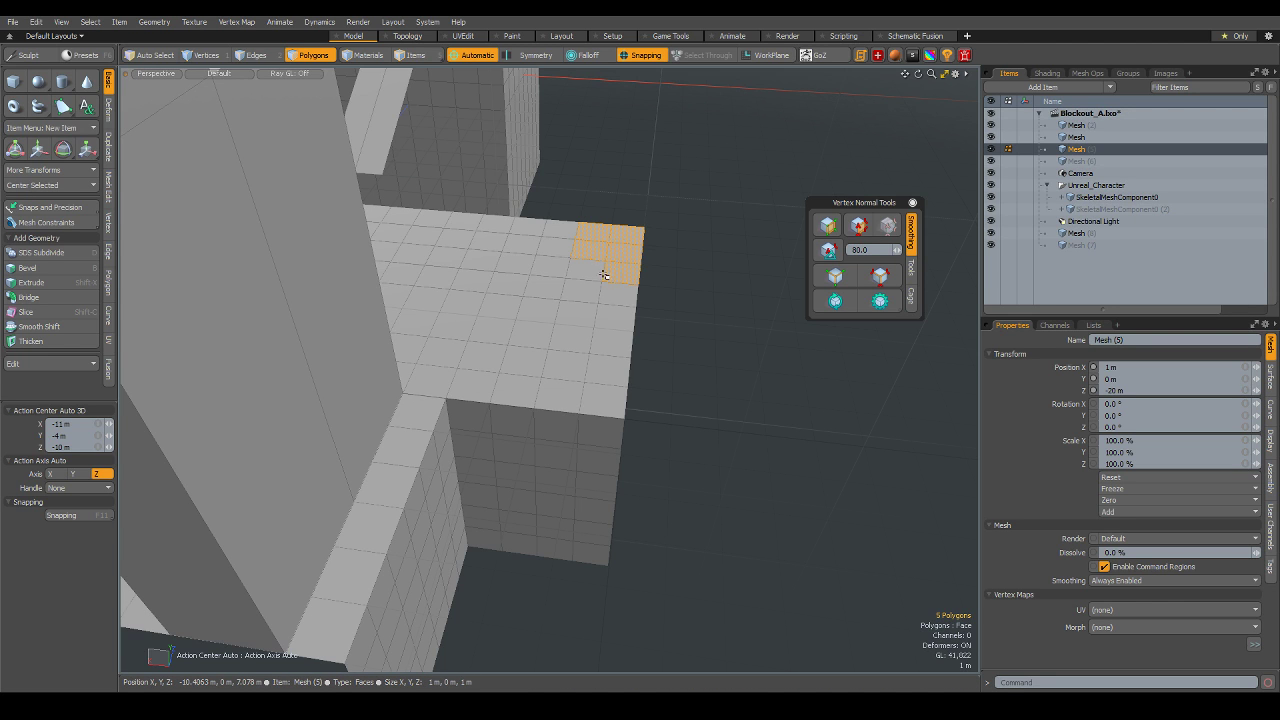
pyautogui.moveTo(569, 403); pyautogui.dragTo(575, 549)
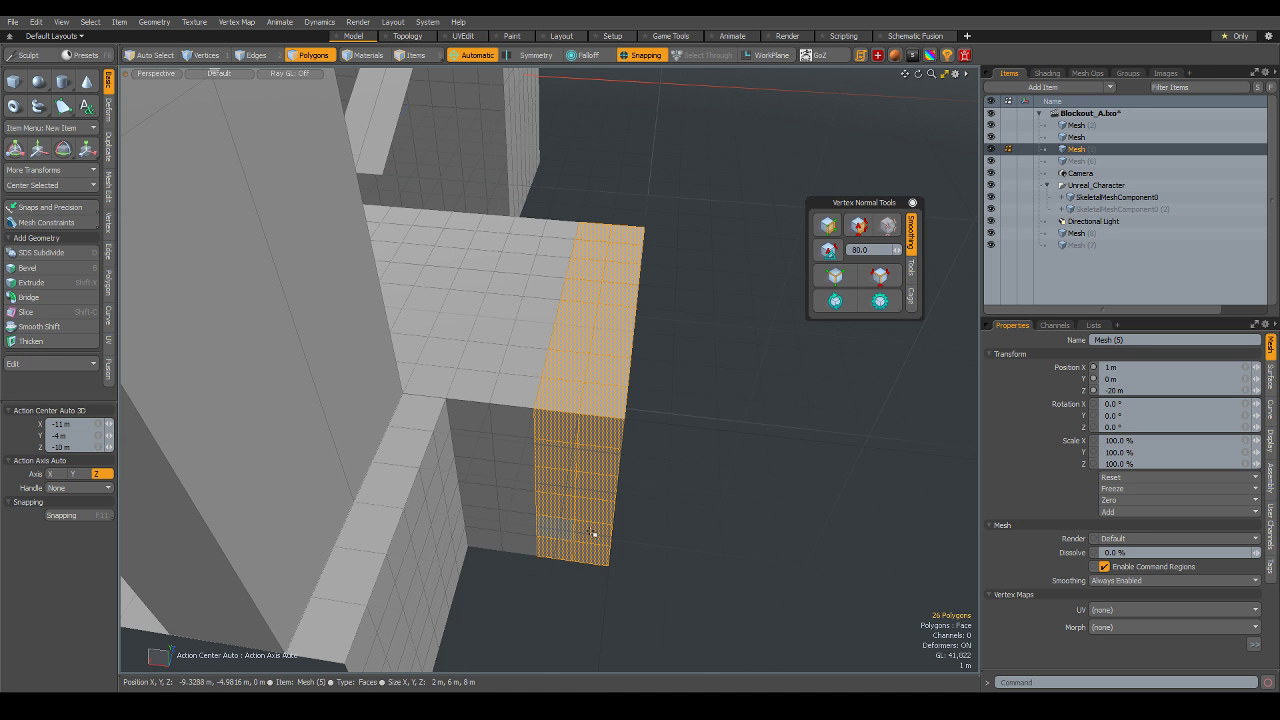
pyautogui.press('Delete')
pyautogui.moveTo(560, 323)
pyautogui.keyDown('alt'); pyautogui.mouseDown()
pyautogui.moveTo(529, 294)
pyautogui.moveTo(597, 314)
pyautogui.moveTo(572, 356)
pyautogui.mouseUp(); pyautogui.keyUp('alt')
pyautogui.scroll(-3, 572, 356)
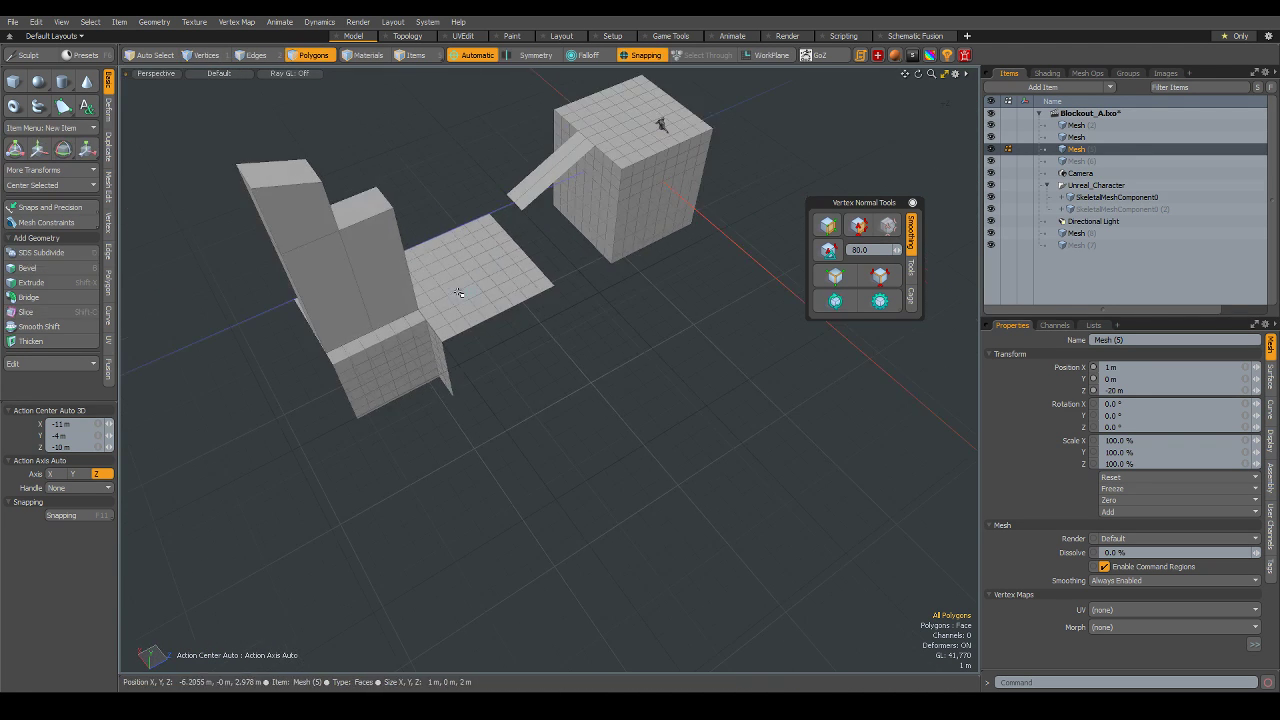
pyautogui.press('5')
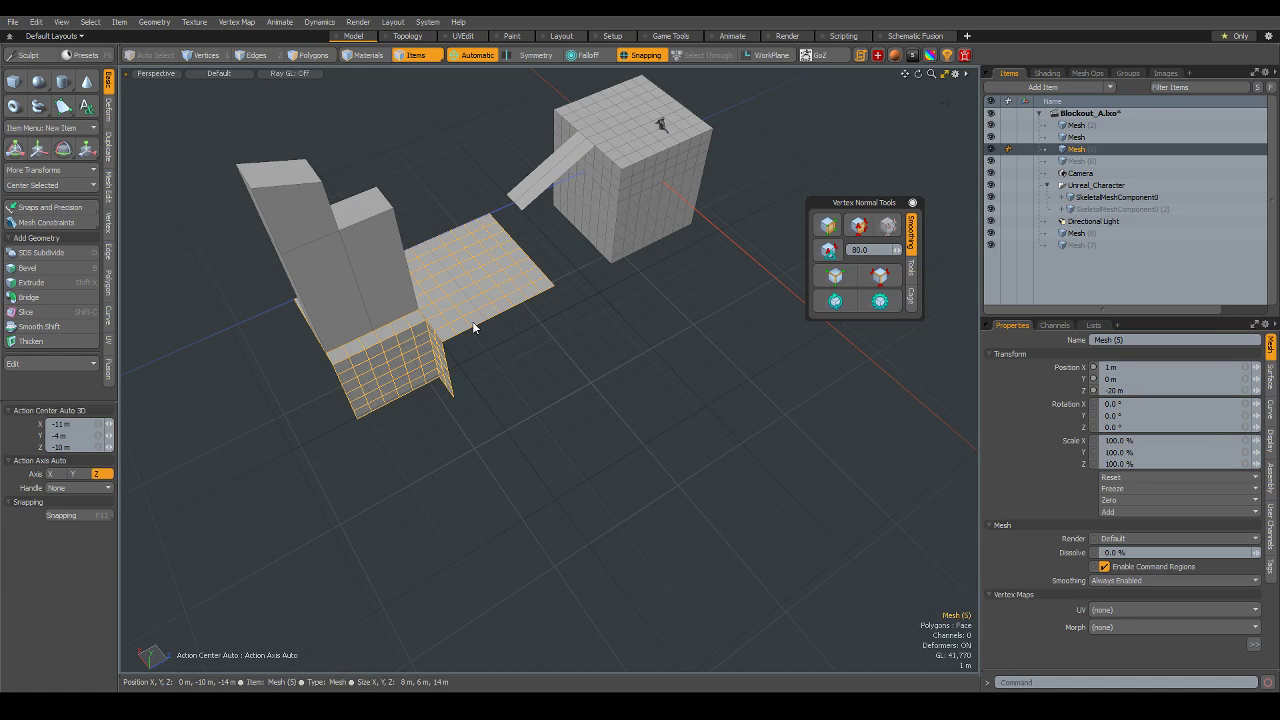
pyautogui.keyDown('alt'); pyautogui.moveTo(474, 327); pyautogui.dragTo(462, 423); pyautogui.keyUp('alt')
pyautogui.scroll(2, 462, 423)
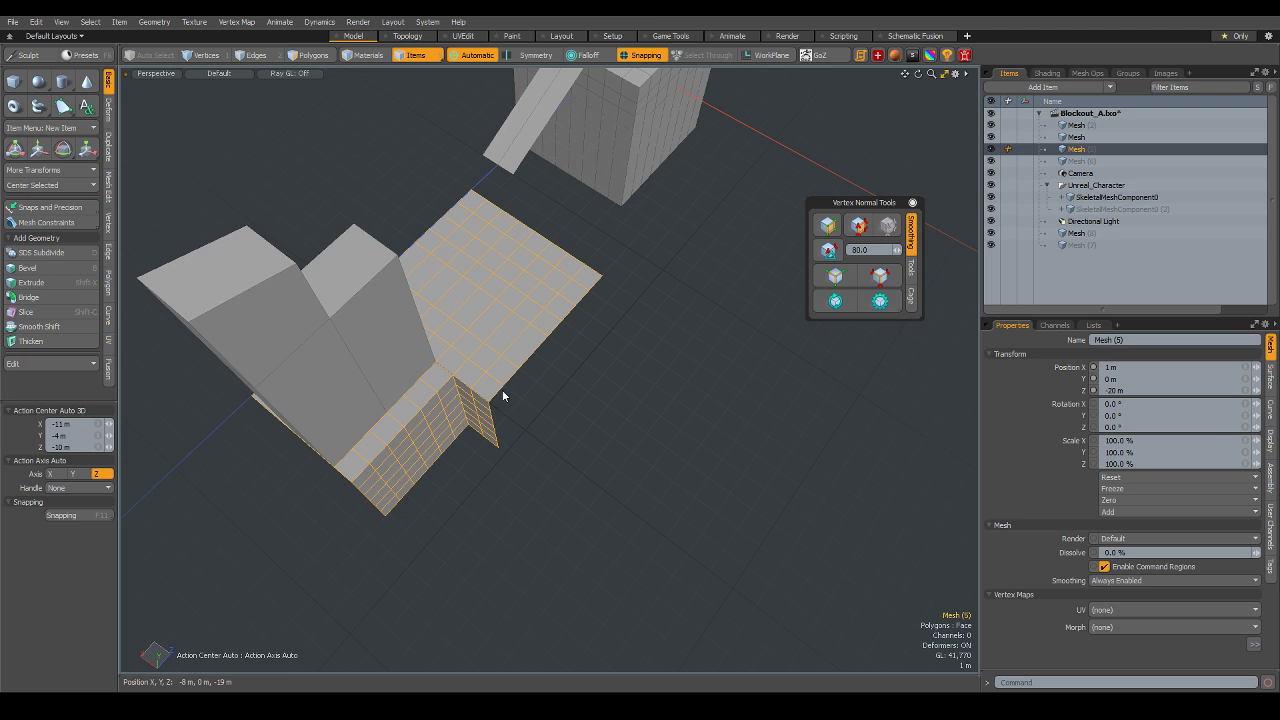
pyautogui.scroll(-3, 502, 389)
# - Select every vertex of the floor mesh and weld the overlapping ones with Merge Vert
pyautogui.press('1')
pyautogui.moveTo(130, 220); pyautogui.dragTo(668, 548)
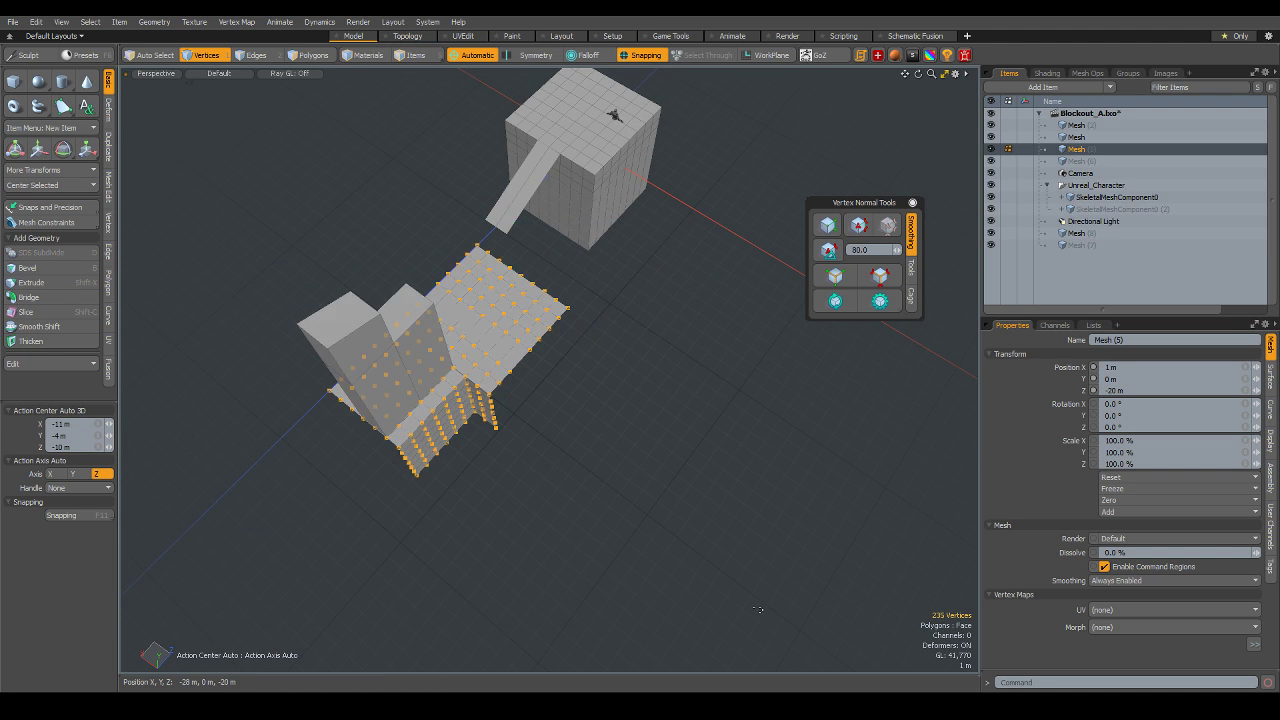
pyautogui.rightClick(739, 588)
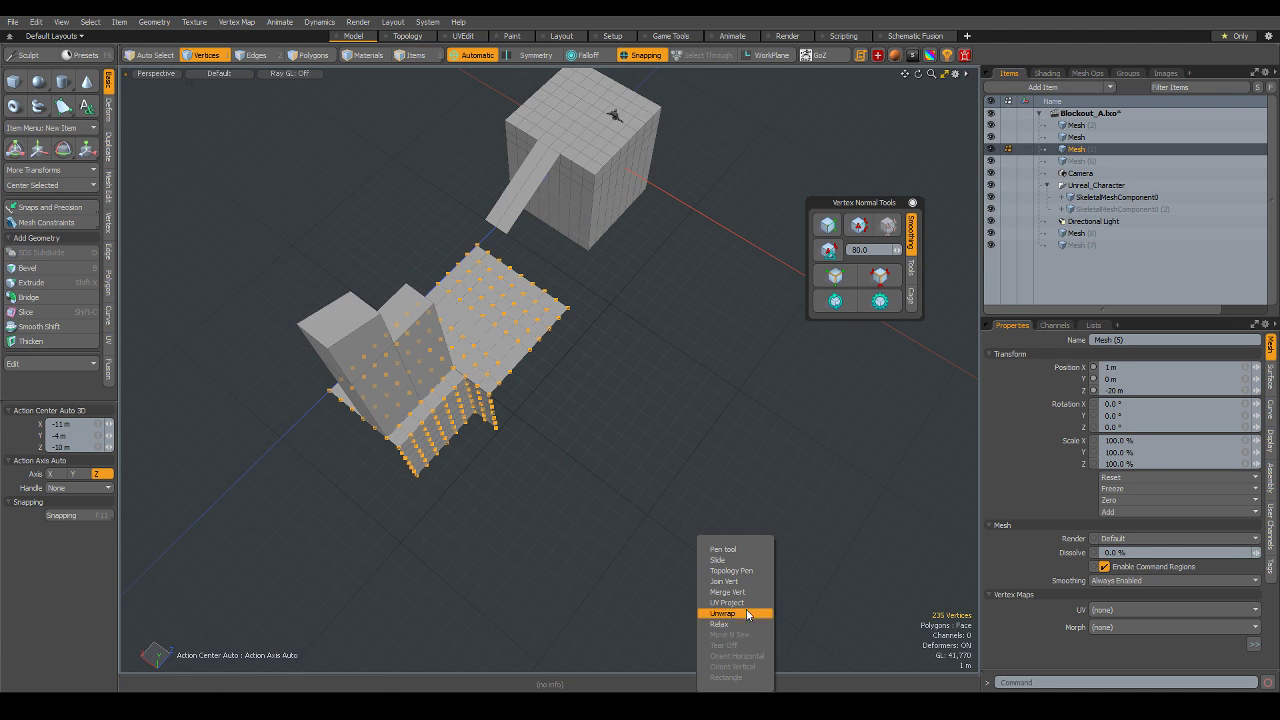
pyautogui.click(632, 527)
pyautogui.rightClick(632, 527)
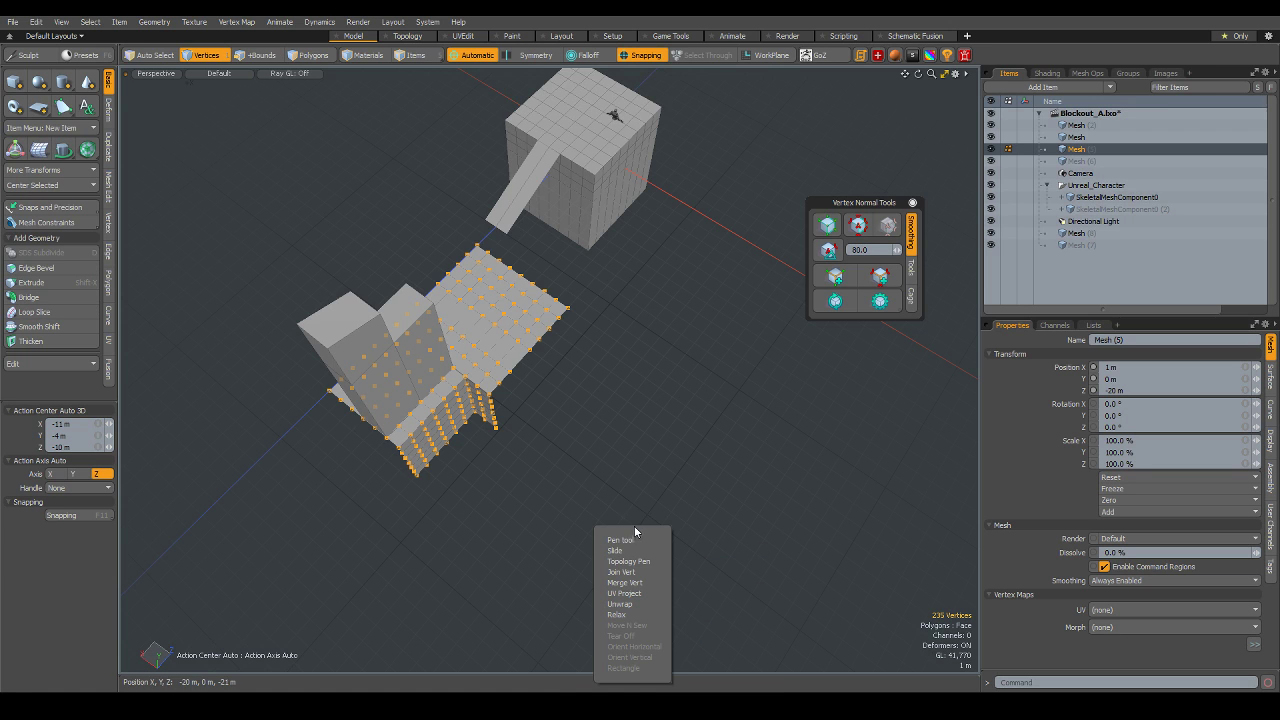
pyautogui.click(625, 582)
pyautogui.click(790, 240)
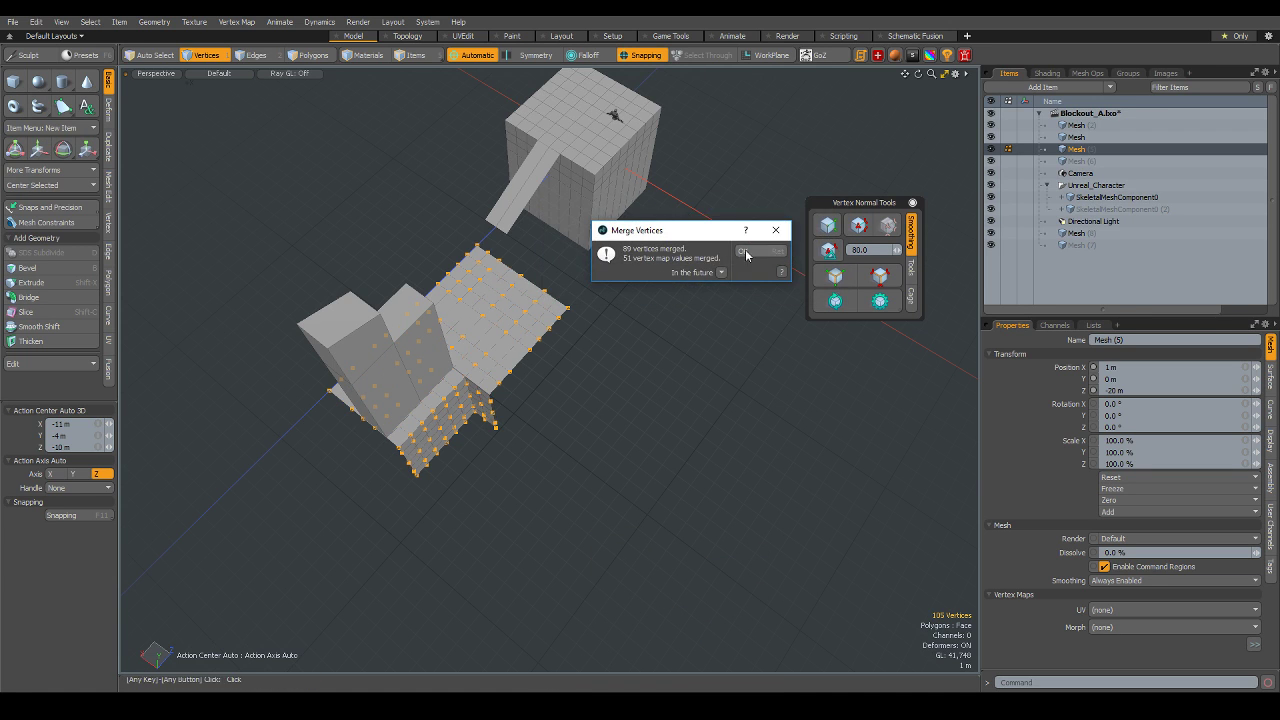
pyautogui.click(766, 250)
# - Select all connected floor polygons in Polygons mode and orbit to inspect
pyautogui.scroll(2, 424, 333)
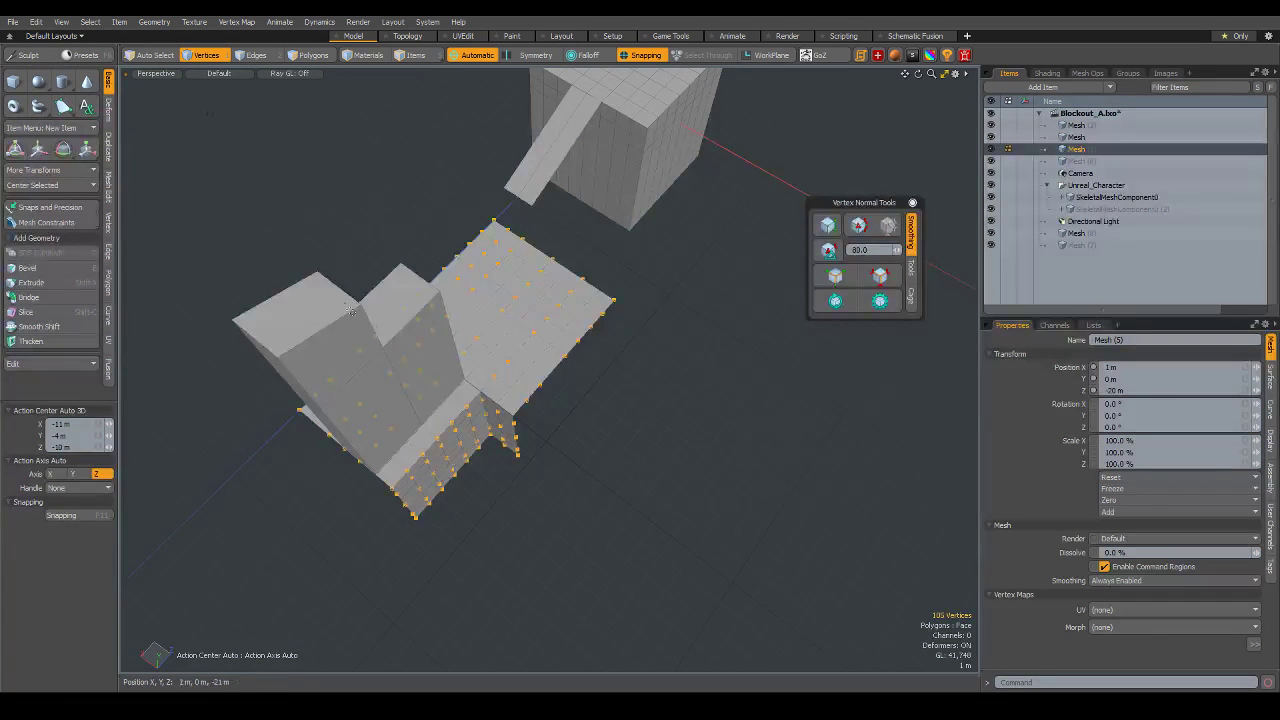
pyautogui.press('3')
pyautogui.doubleClick(560, 345)
pyautogui.moveTo(560, 345)
pyautogui.keyDown('alt'); pyautogui.mouseDown()
pyautogui.moveTo(648, 484)
pyautogui.moveTo(657, 462)
pyautogui.mouseUp(); pyautogui.keyUp('alt')
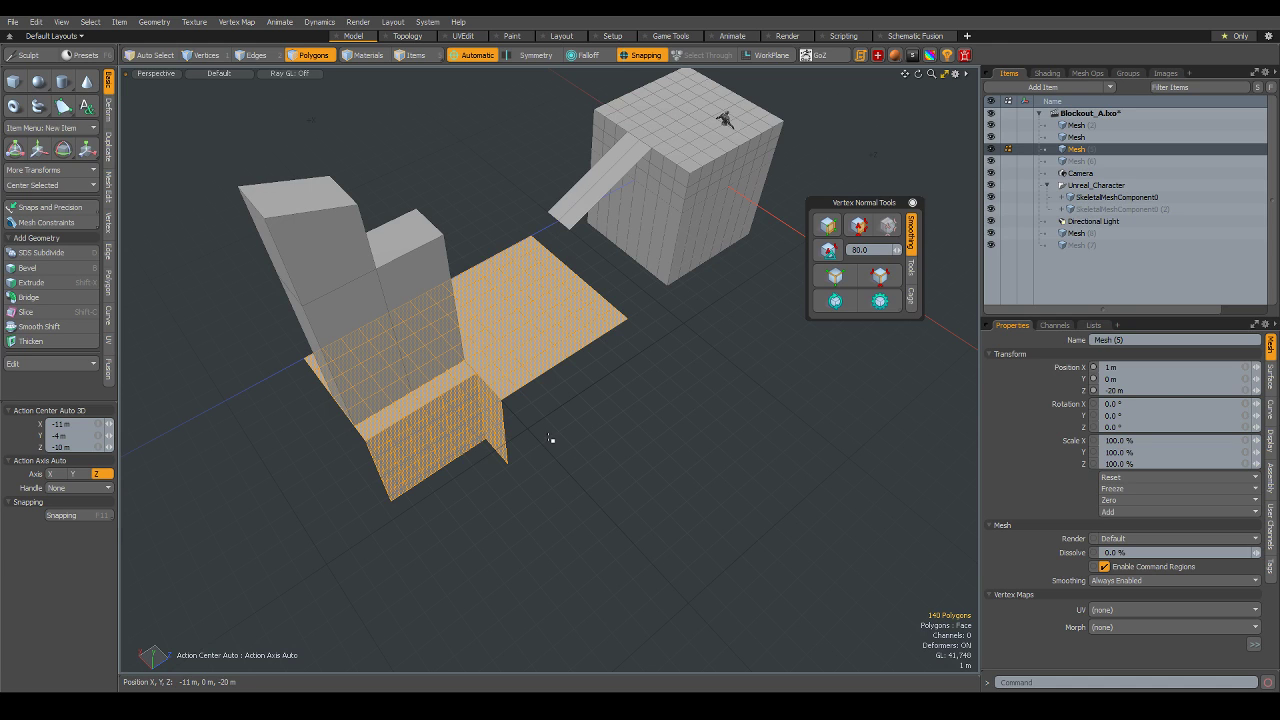
# - Duplicate the floor mesh and rotate the copy 90° around Y about the world origin
pyautogui.press('5')
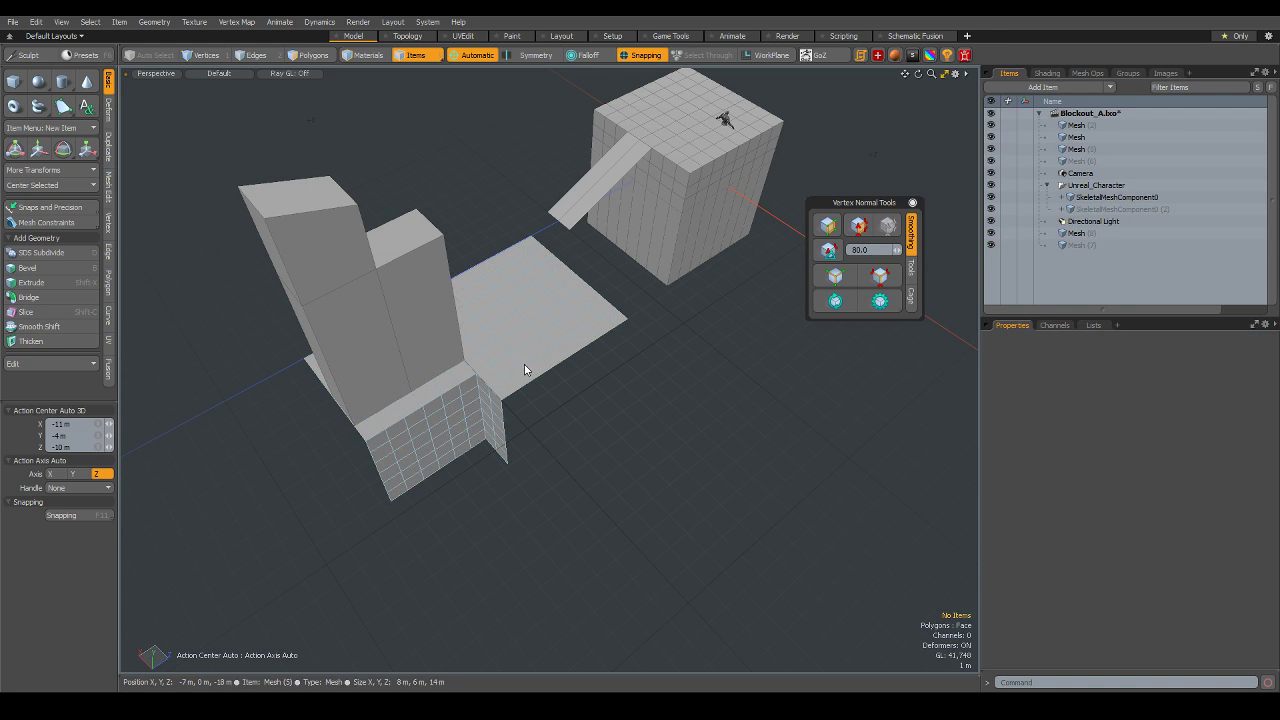
pyautogui.click(524, 364)
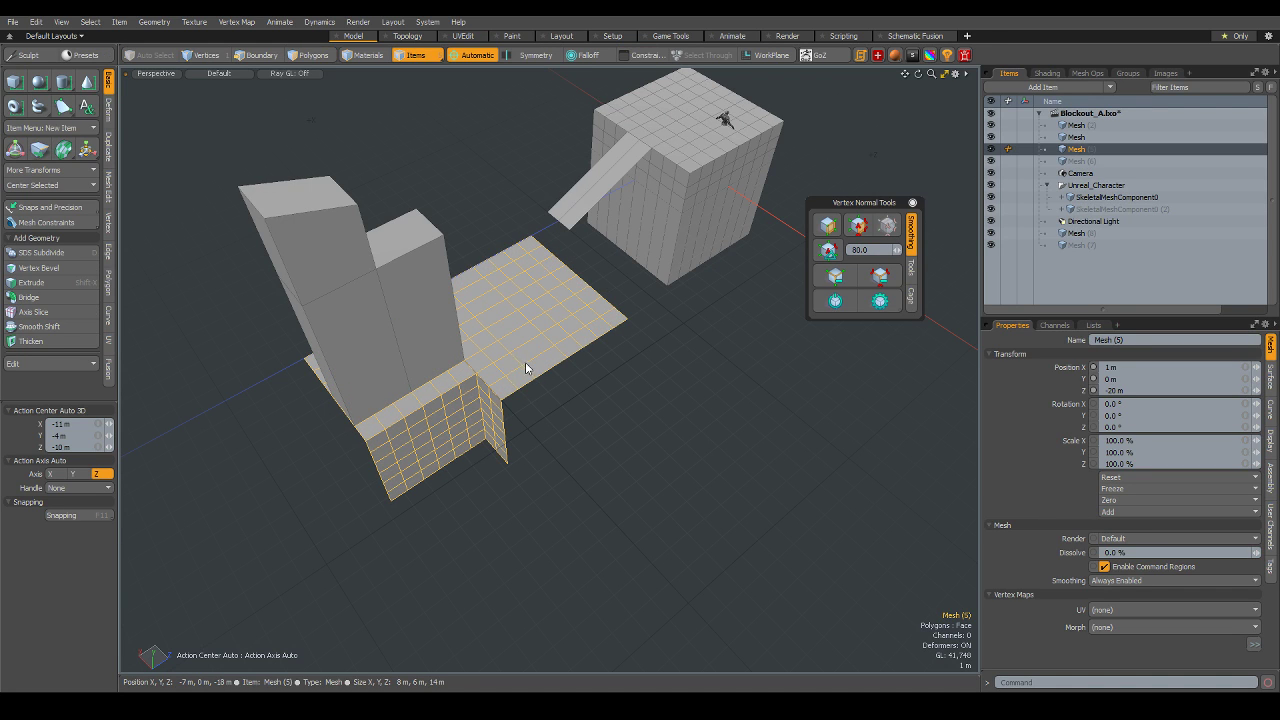
pyautogui.hotkey('ctrl', 'd')
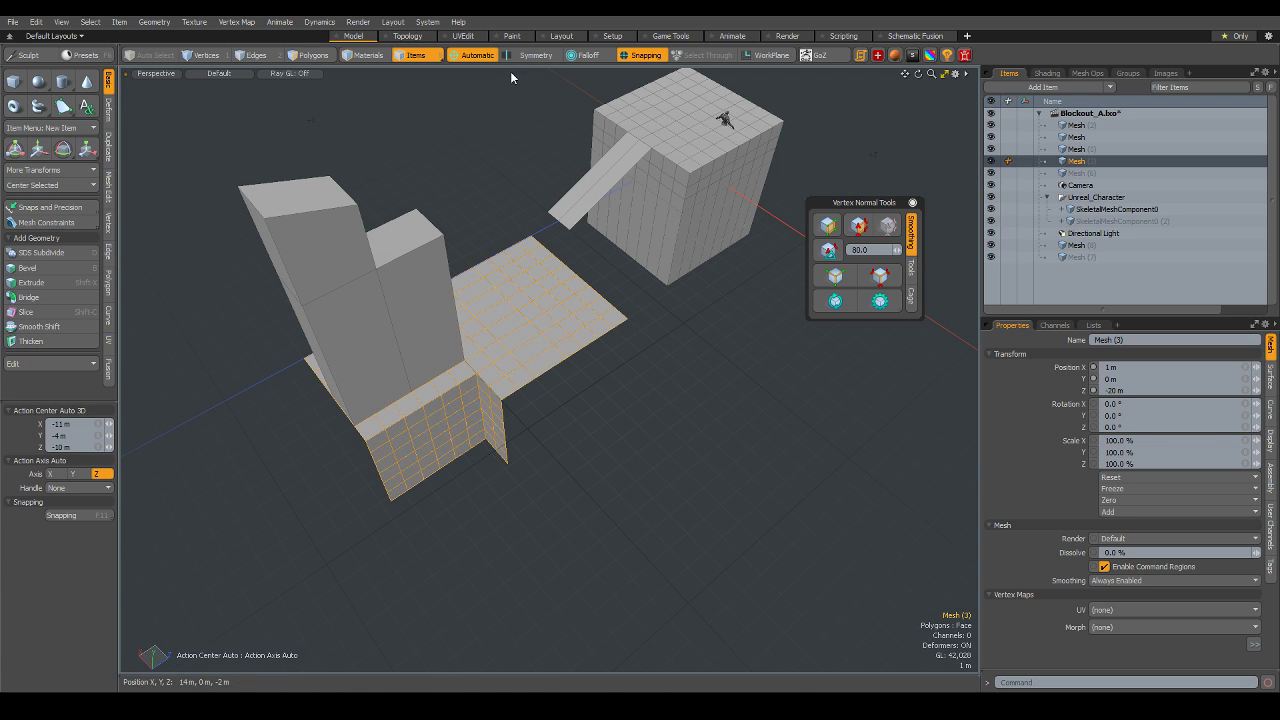
pyautogui.press('e')
pyautogui.click(492, 56)
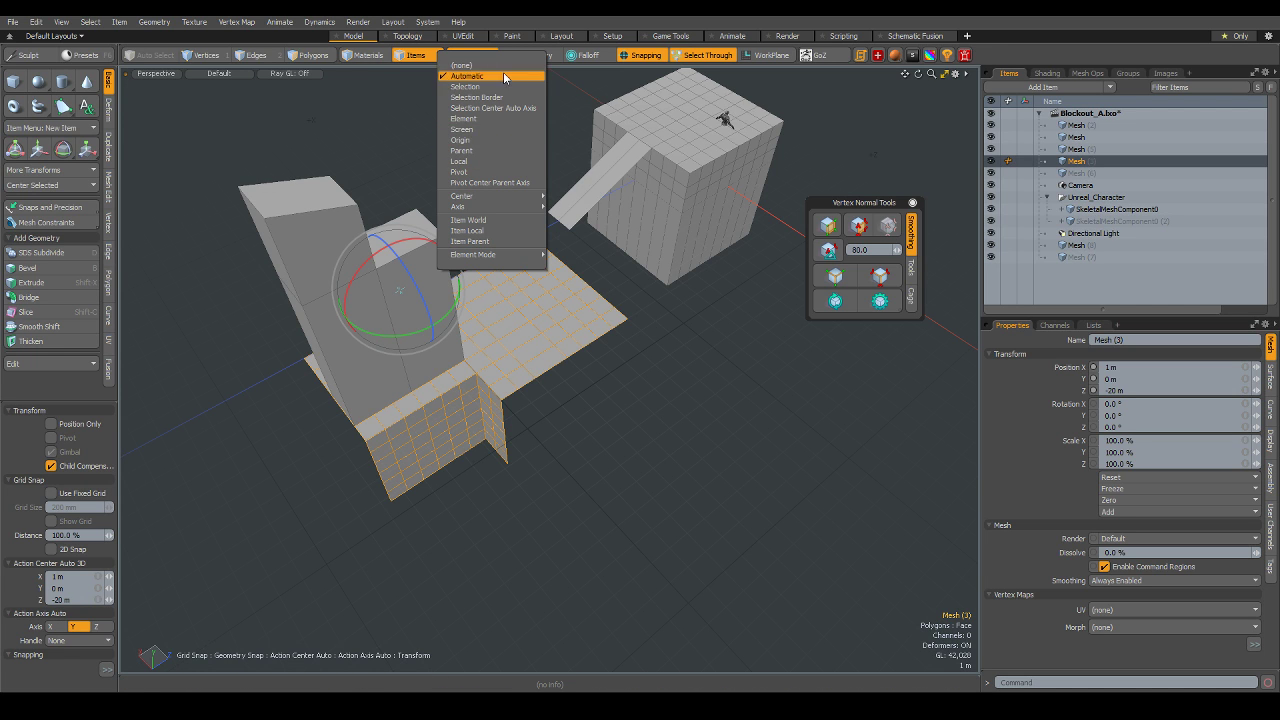
pyautogui.click(515, 140)
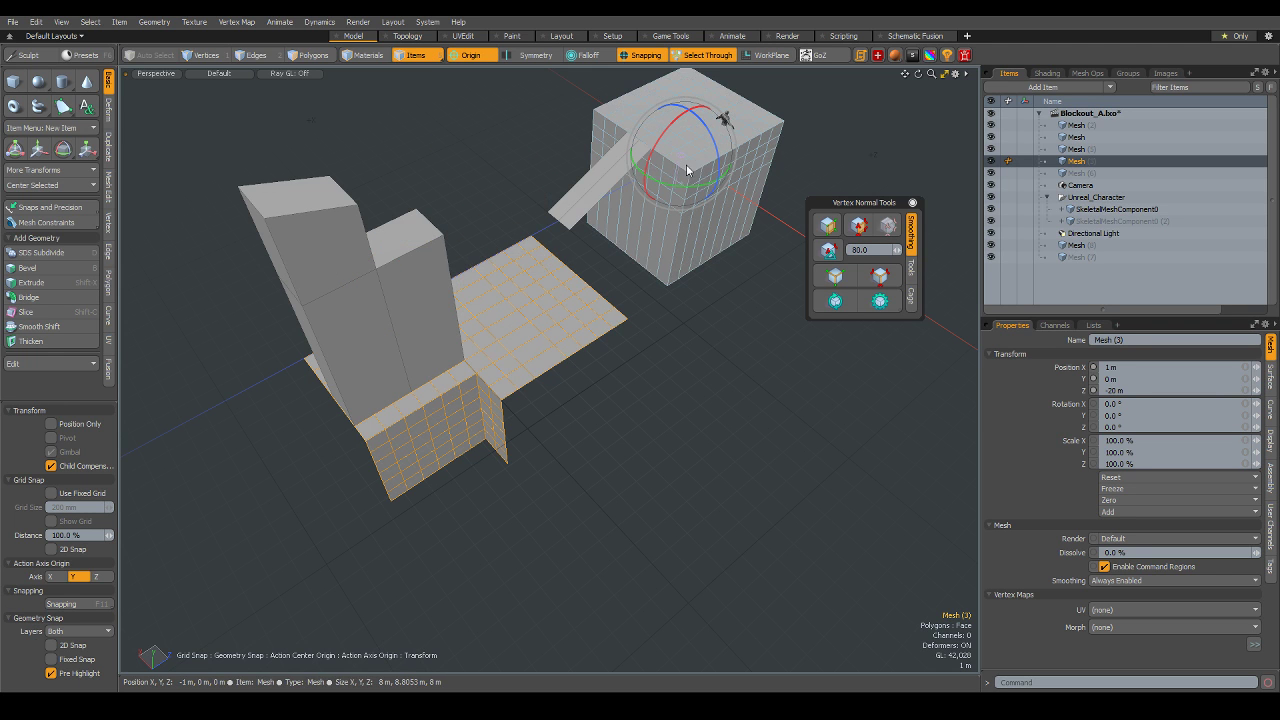
pyautogui.moveTo(681, 187)
pyautogui.mouseDown()
pyautogui.moveTo(792, 148)
pyautogui.moveTo(704, 325)
pyautogui.moveTo(705, 428)
pyautogui.moveTo(773, 401)
pyautogui.moveTo(814, 449)
pyautogui.moveTo(878, 415)
pyautogui.mouseUp()
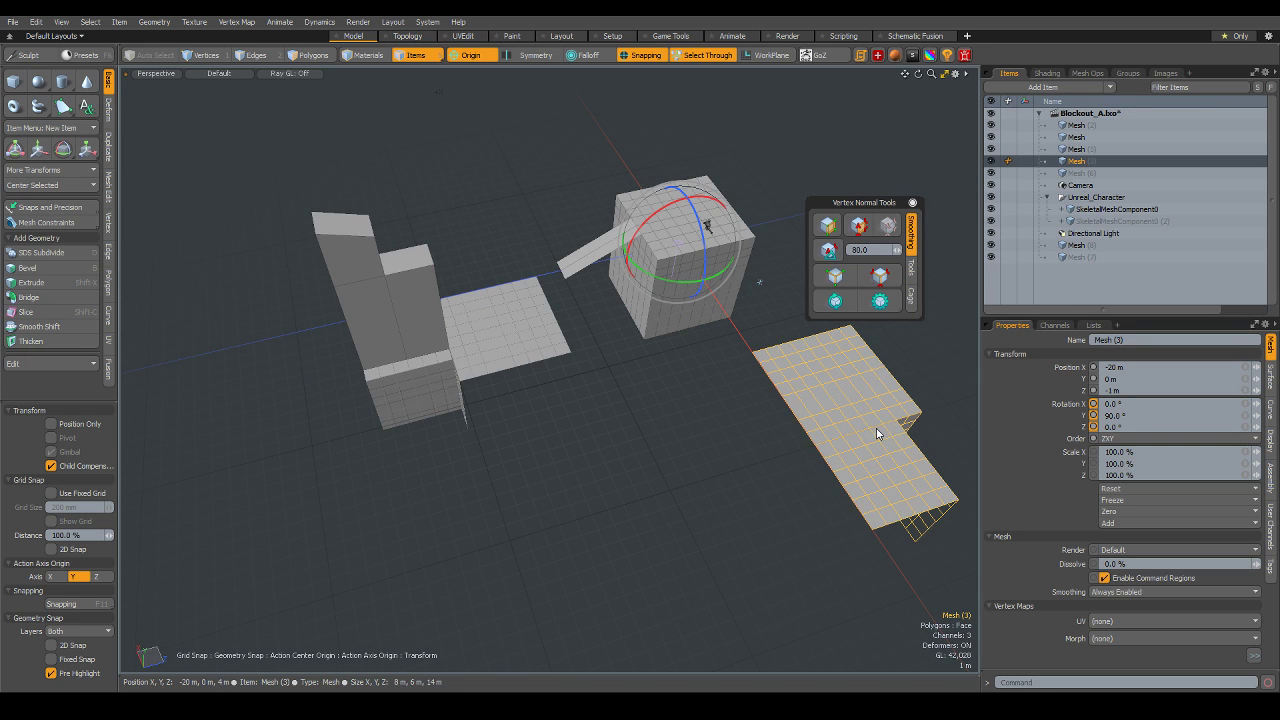
# - Delete the rotated copy and select all connected polygons of floor mesh Mesh (5)
pyautogui.press('Delete')
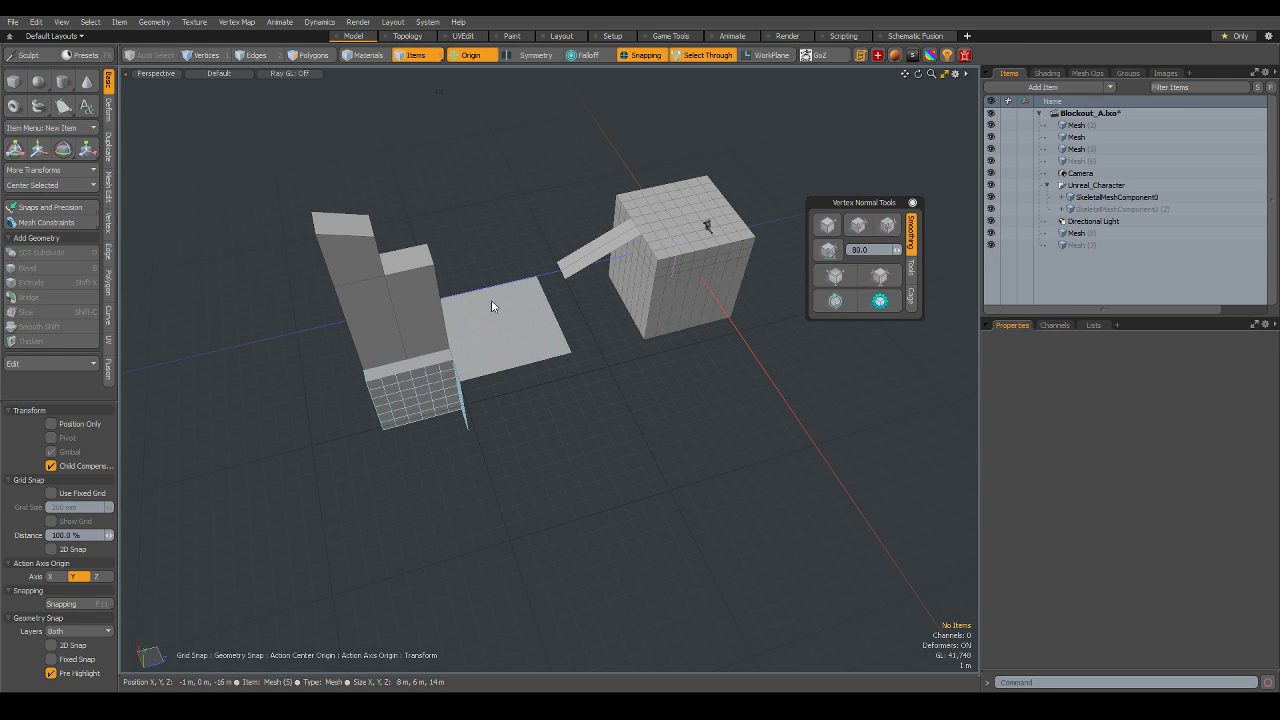
pyautogui.click(463, 300)
pyautogui.click(507, 332)
pyautogui.keyDown('alt'); pyautogui.moveTo(507, 332); pyautogui.dragTo(580, 371); pyautogui.keyUp('alt')
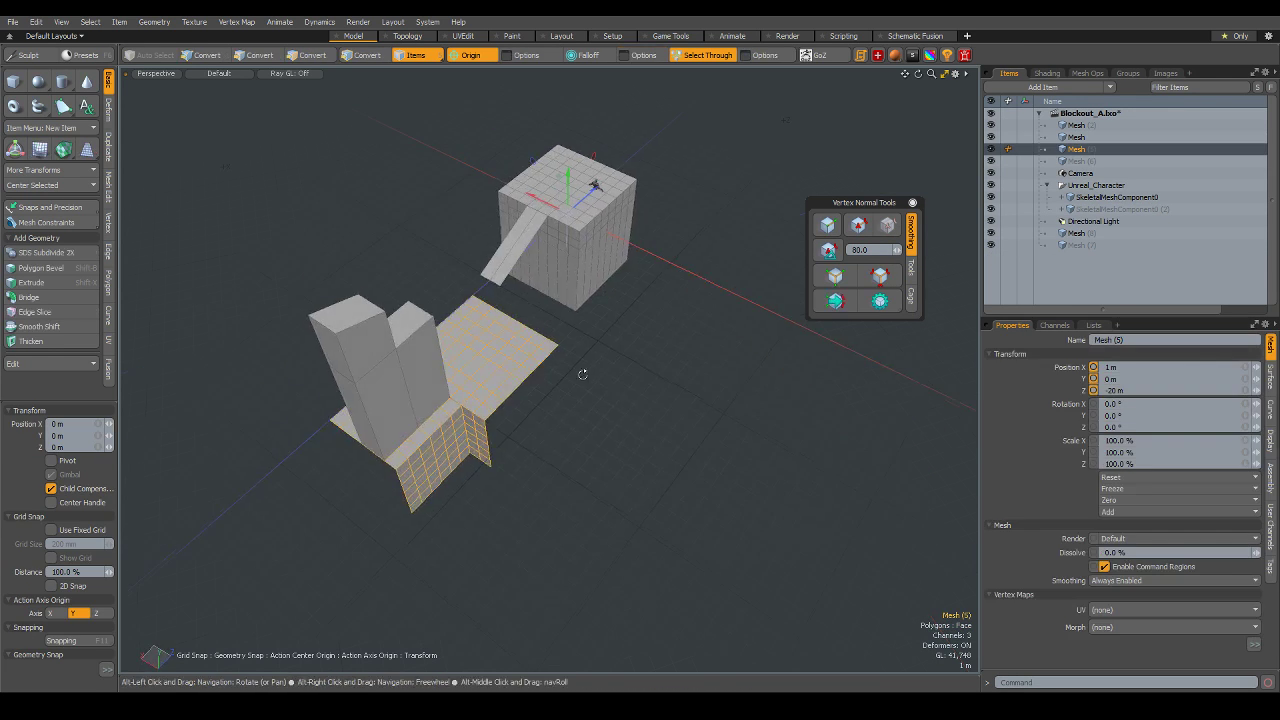
pyautogui.press('3')
pyautogui.doubleClick(497, 385)
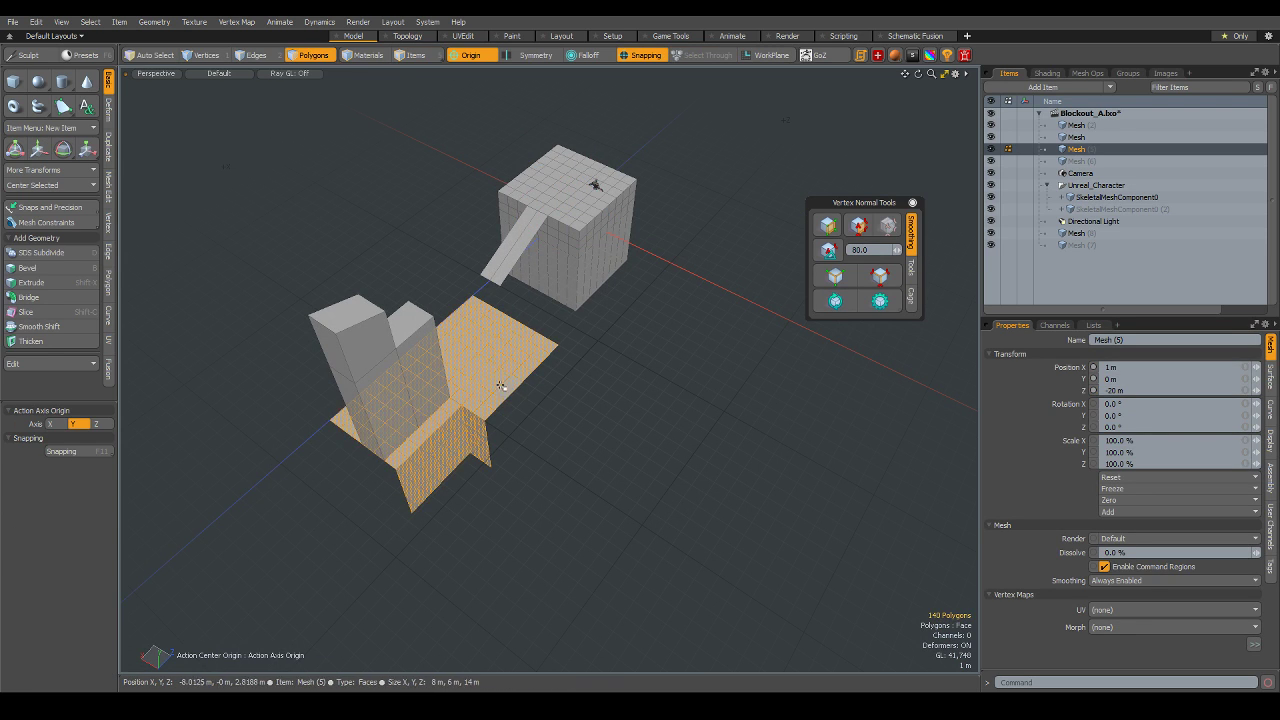
pyautogui.keyDown('alt'); pyautogui.moveTo(497, 385); pyautogui.dragTo(430, 388); pyautogui.keyUp('alt')
pyautogui.scroll(5, 418, 388)
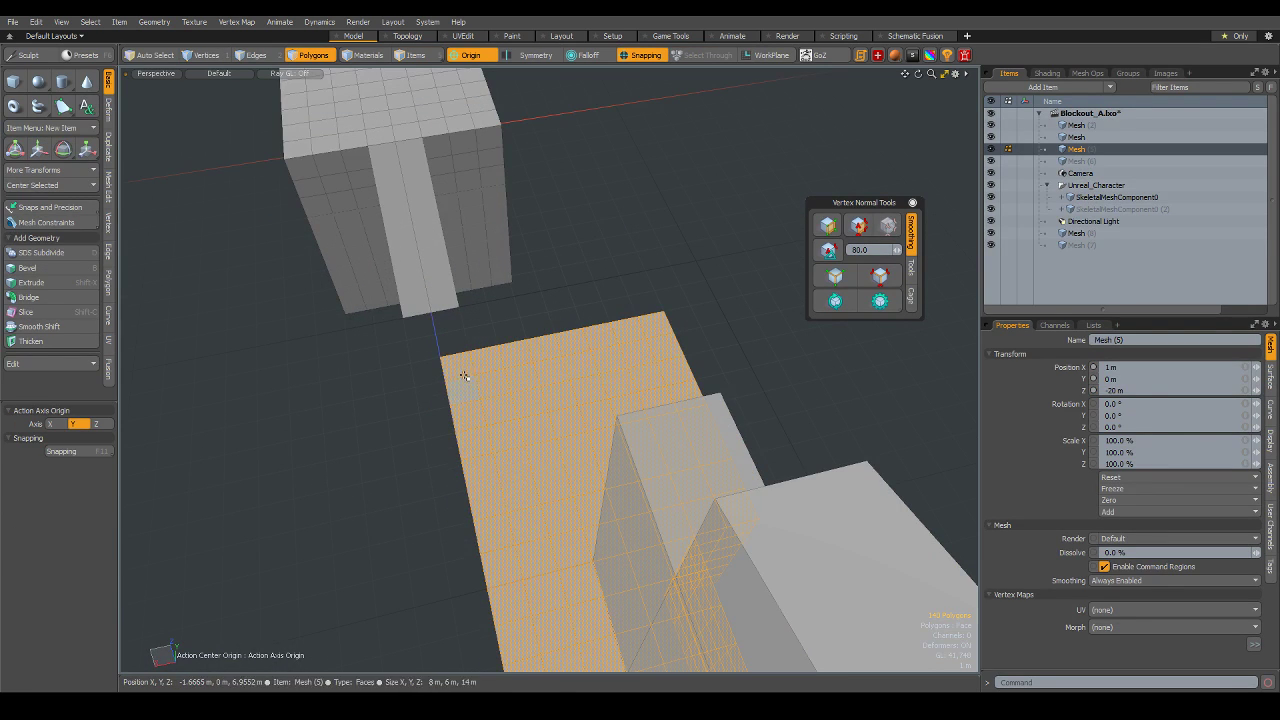
# - Mirror the selected floor polygons across the X axis
pyautogui.rightClick(463, 390)
pyautogui.click(448, 541)
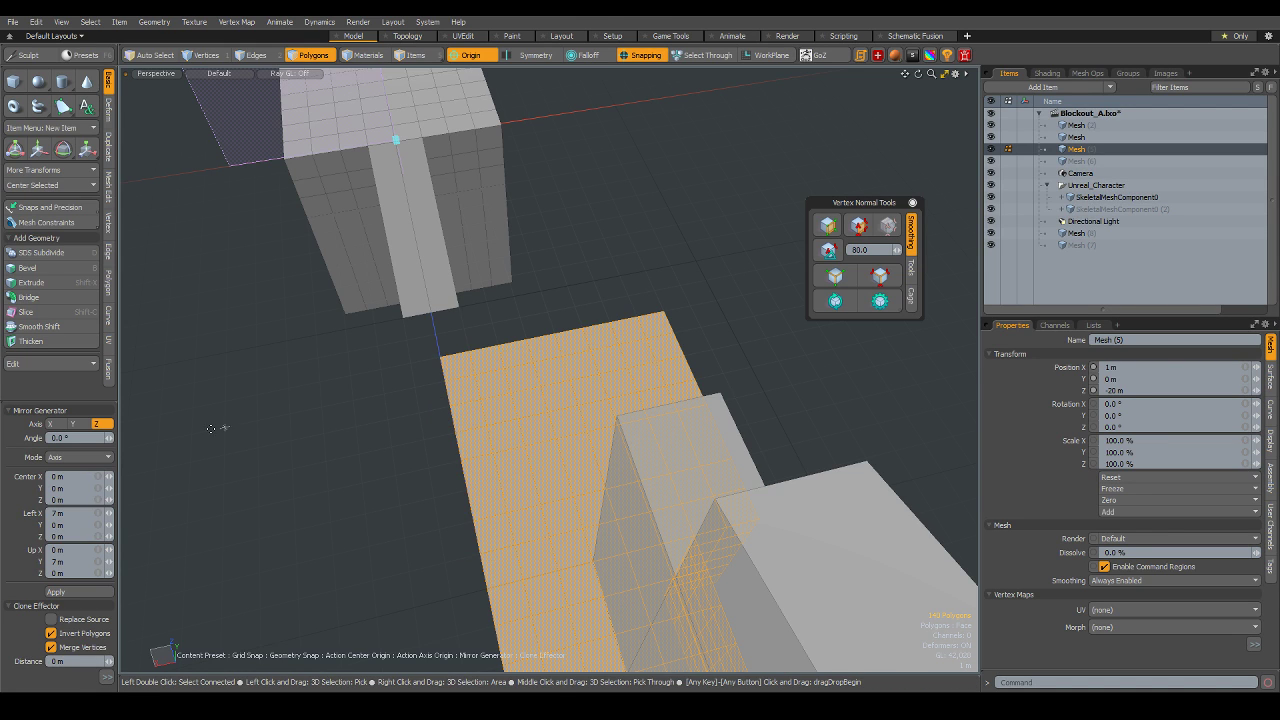
pyautogui.click(72, 424)
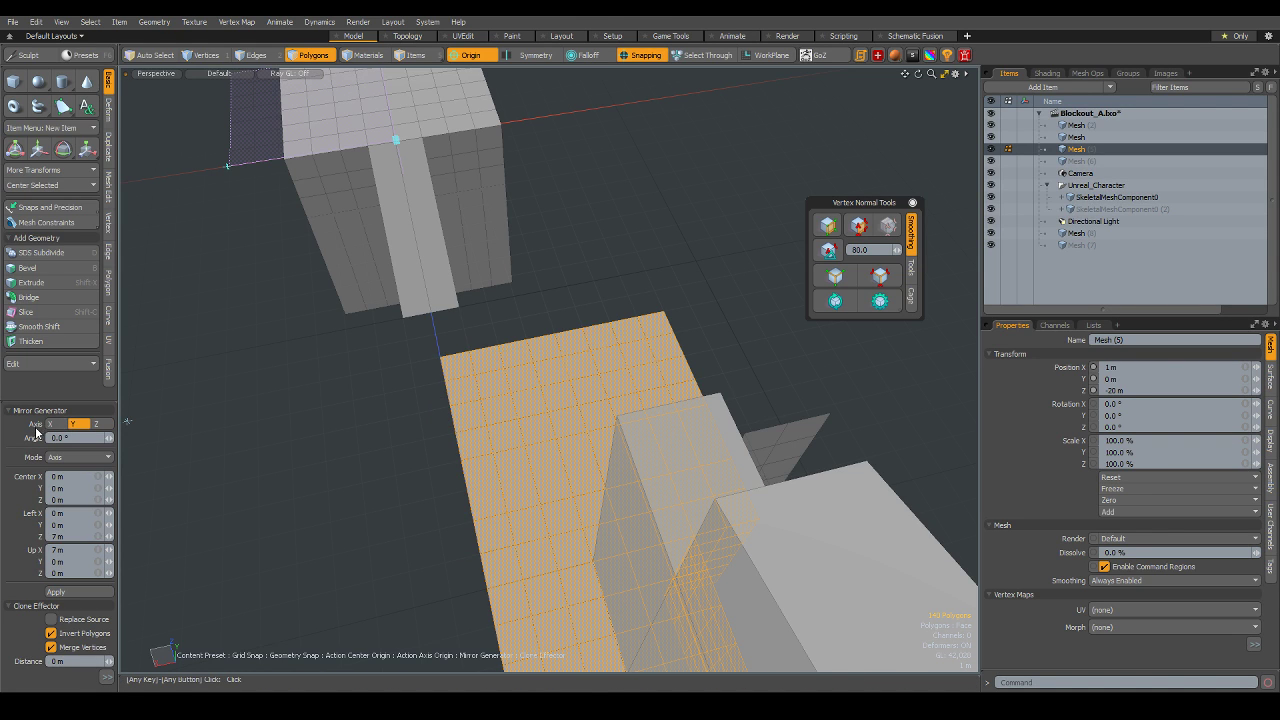
pyautogui.click(53, 424)
pyautogui.keyDown('alt'); pyautogui.moveTo(430, 400); pyautogui.dragTo(513, 383); pyautogui.keyUp('alt')
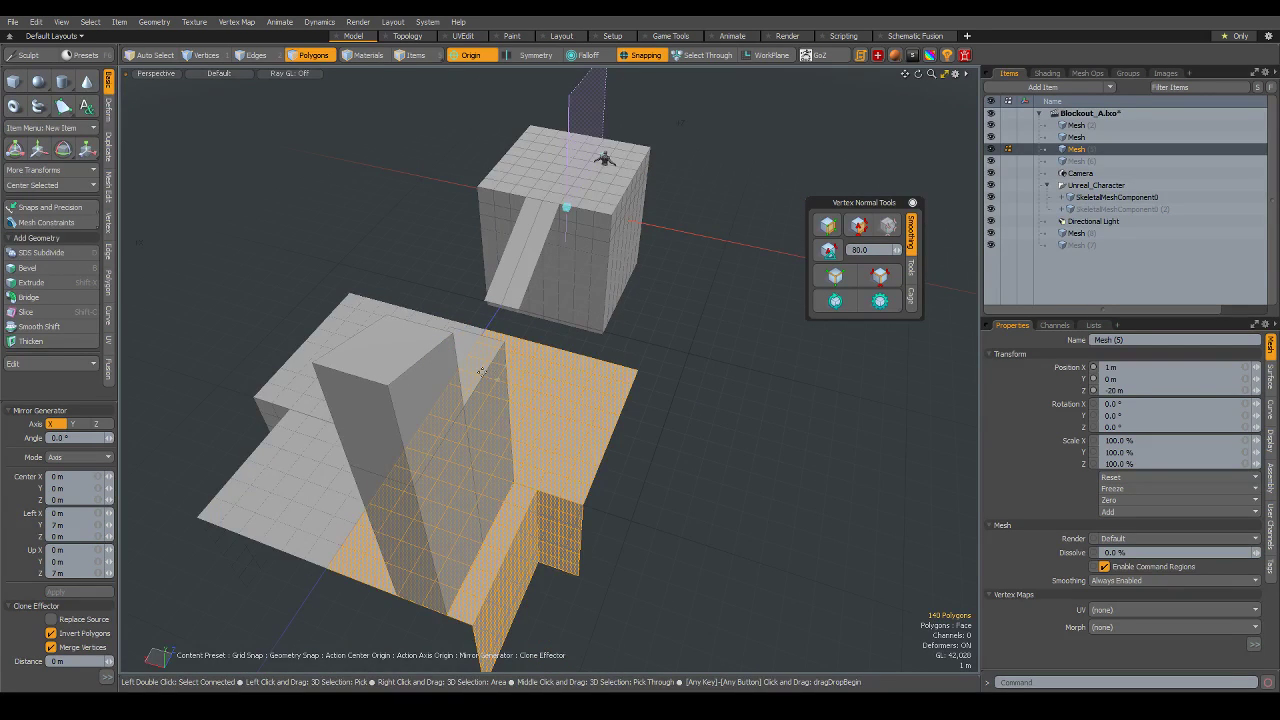
pyautogui.press('space')
# - Select all vertices of the mirrored mesh and run Merge Vert on them
pyautogui.press('5')
pyautogui.scroll(-3, 580, 415)
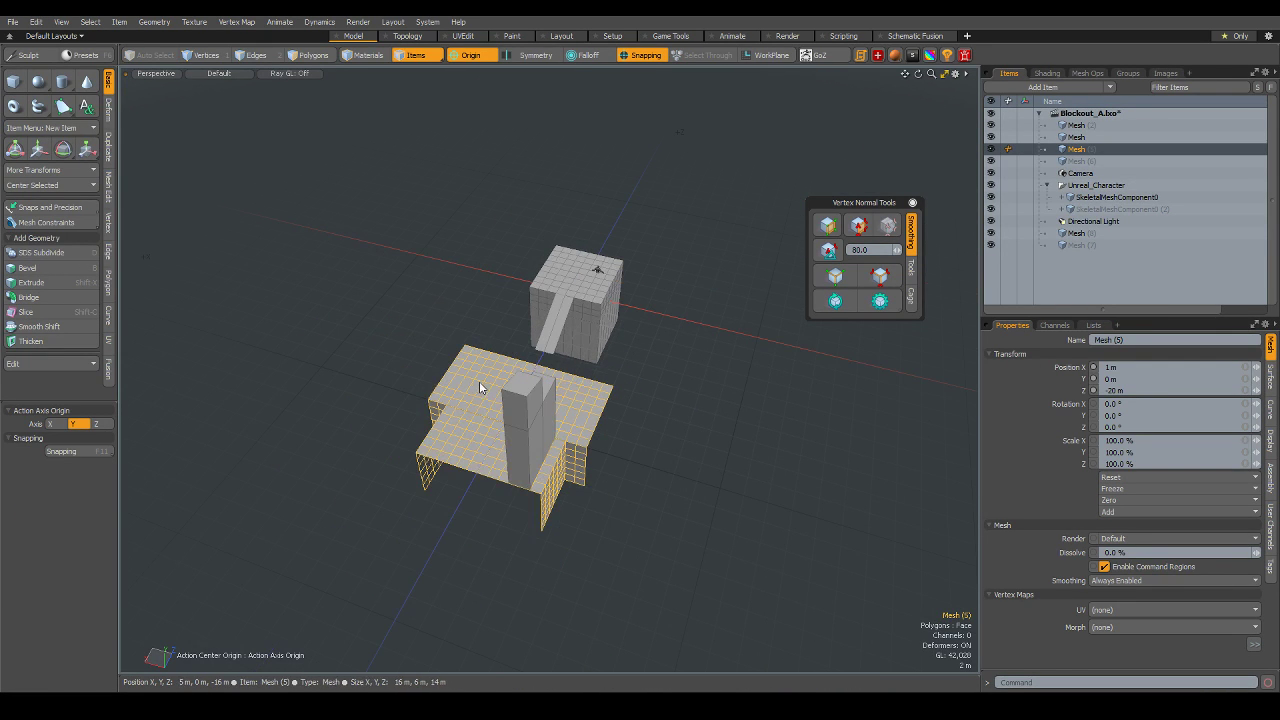
pyautogui.press('1')
pyautogui.moveTo(286, 300)
pyautogui.mouseDown()
pyautogui.moveTo(396, 412)
pyautogui.moveTo(956, 672)
pyautogui.mouseUp()
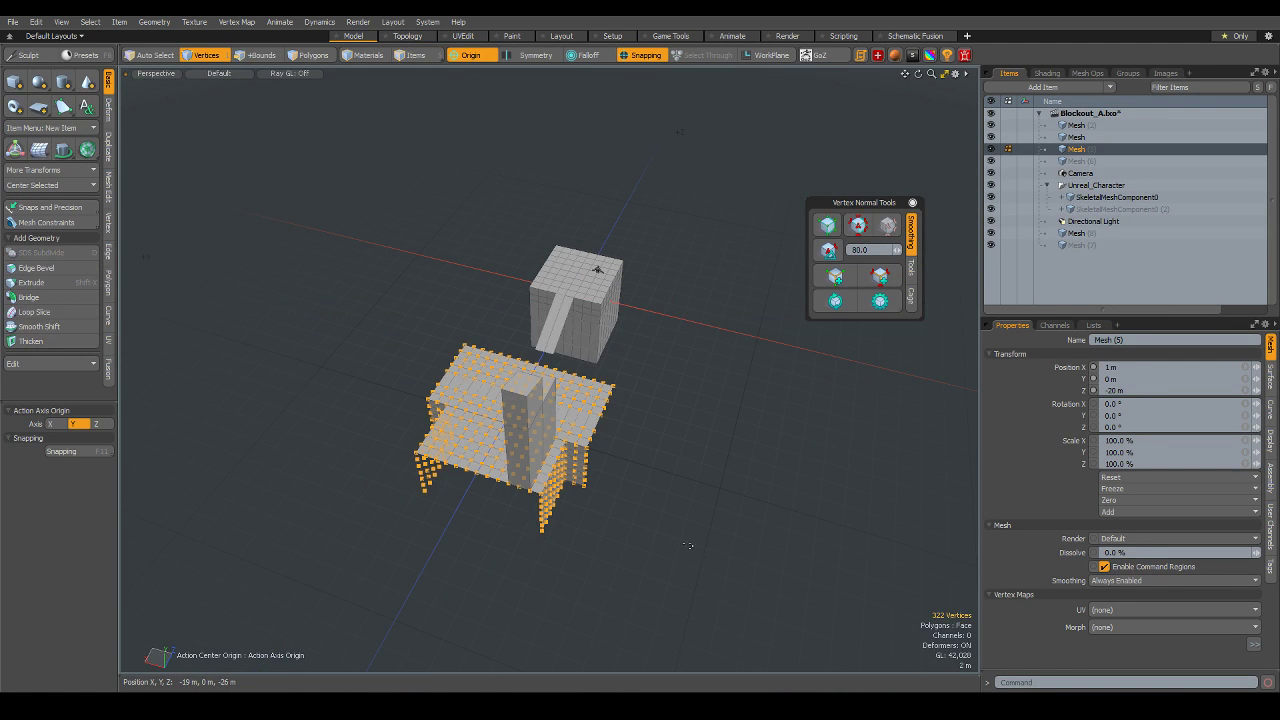
pyautogui.rightClick(678, 590)
pyautogui.click(707, 592)
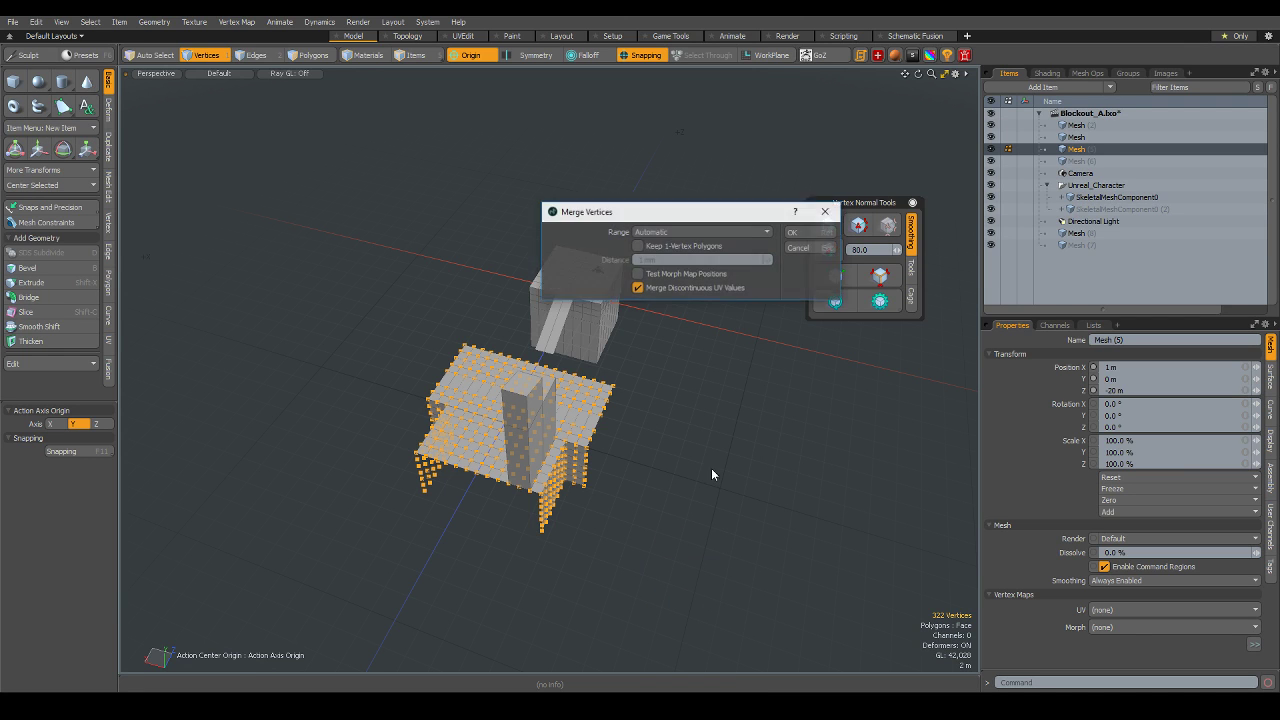
pyautogui.click(813, 233)
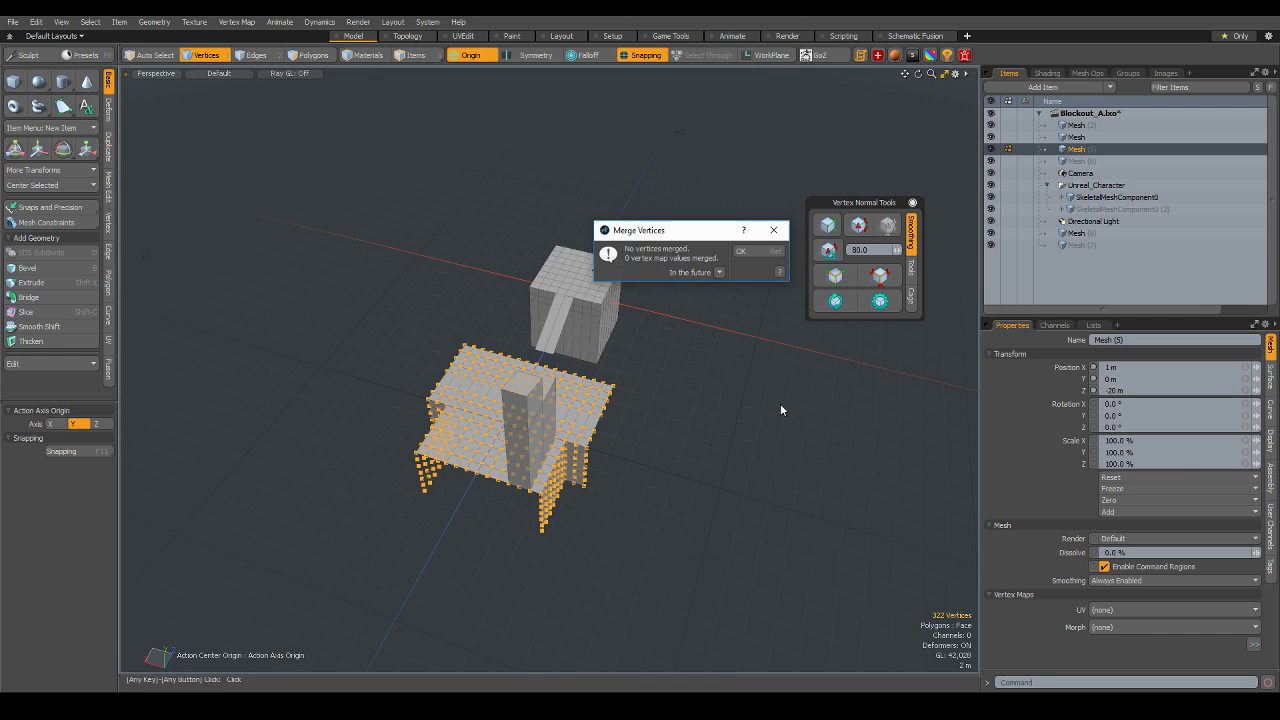
pyautogui.click(755, 253)
pyautogui.keyDown('alt'); pyautogui.moveTo(647, 389); pyautogui.dragTo(571, 403); pyautogui.keyUp('alt')
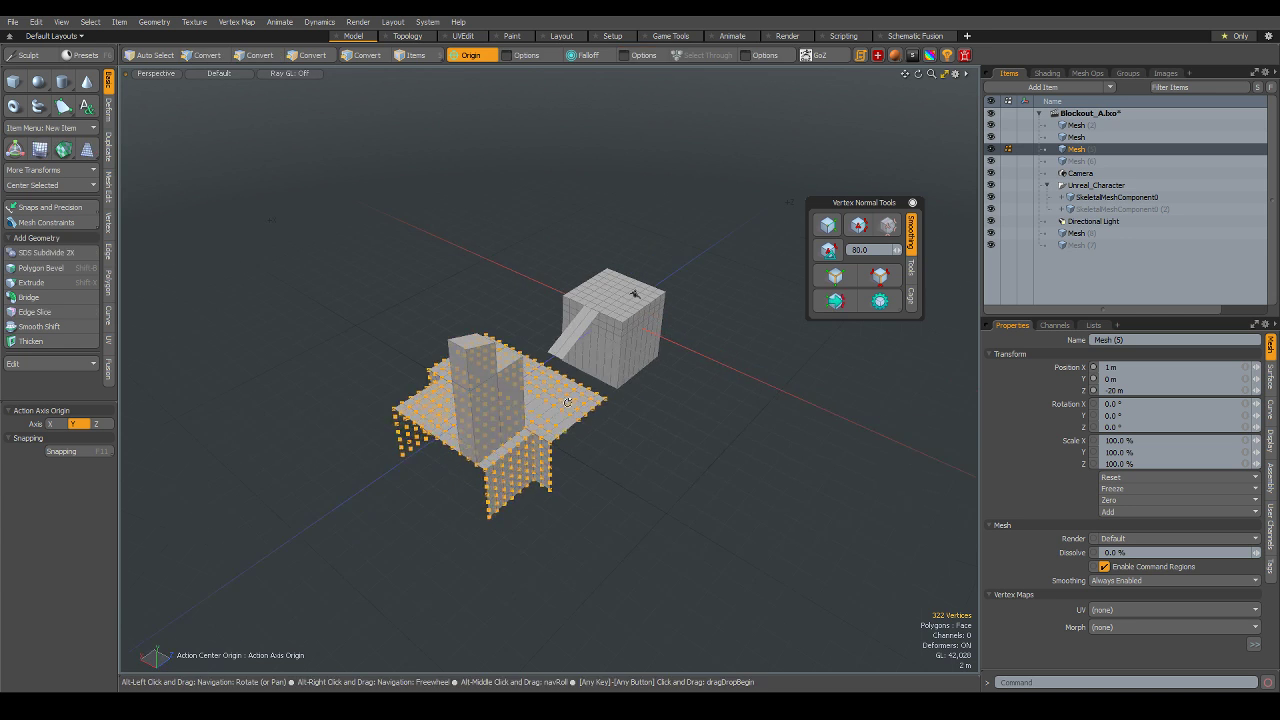
# - Create the second floor platform and rotate it 90° around the origin
pyautogui.press('5')
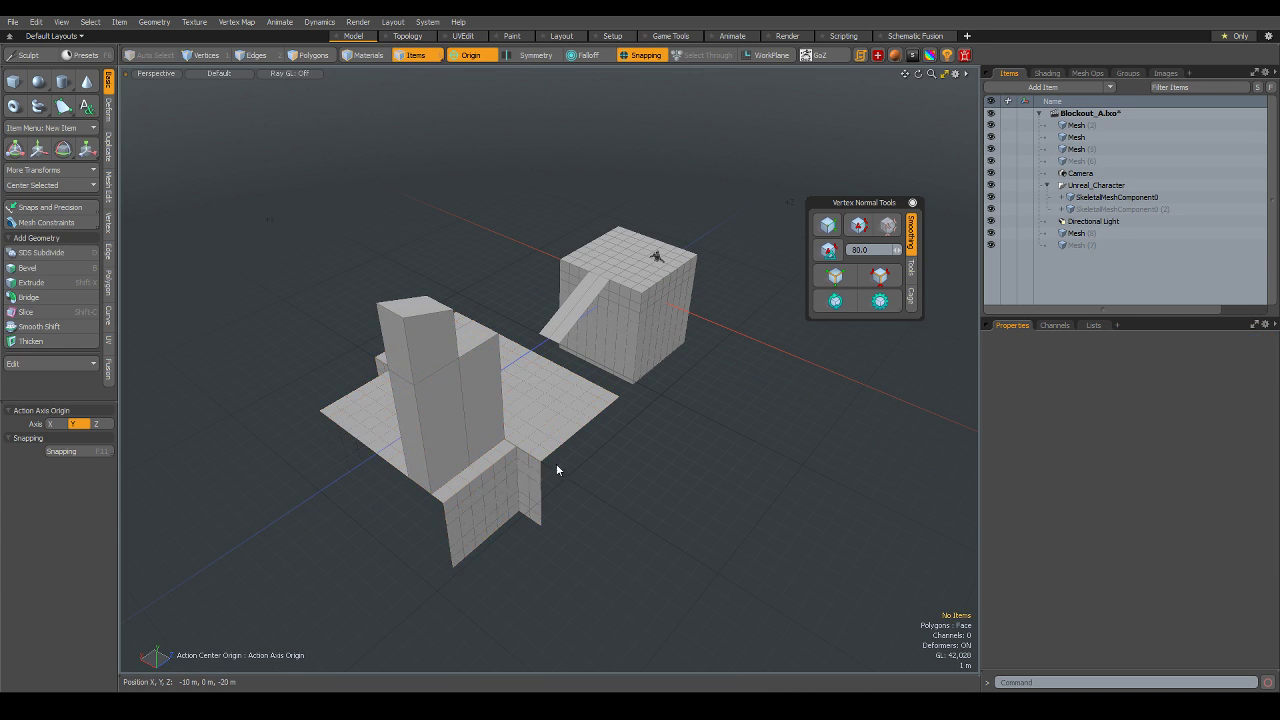
pyautogui.press('n')
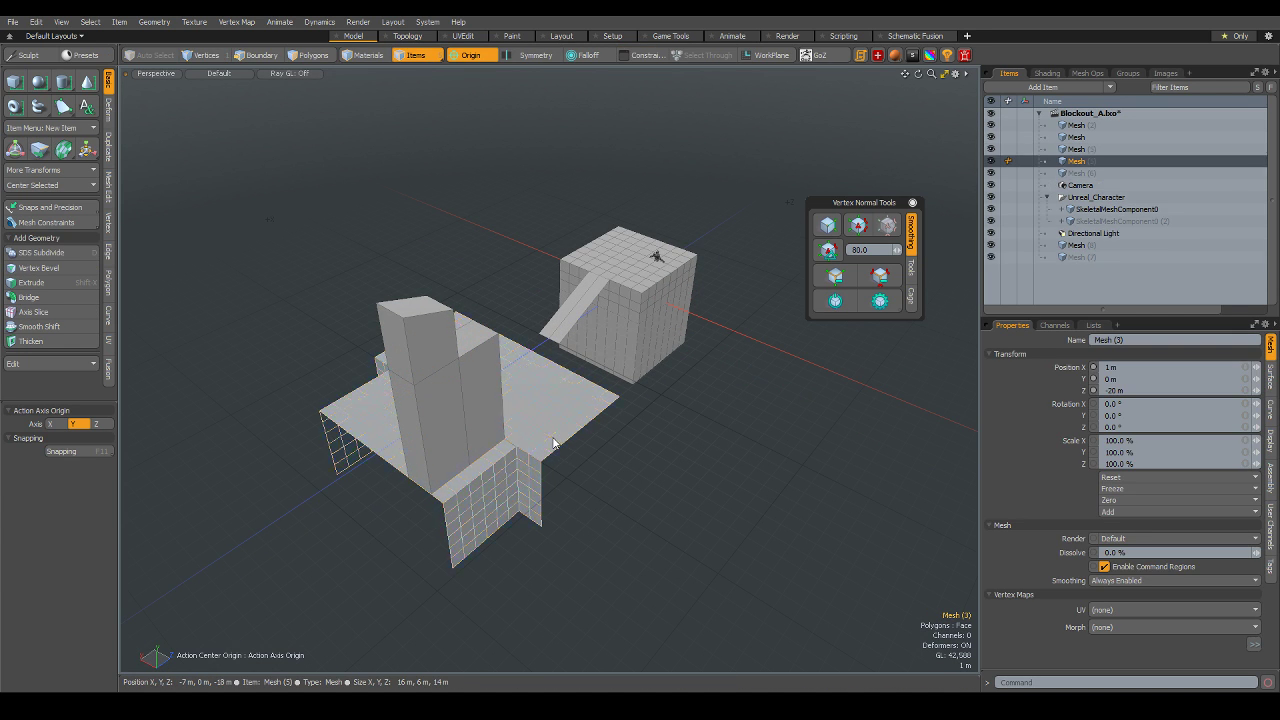
pyautogui.press('y')
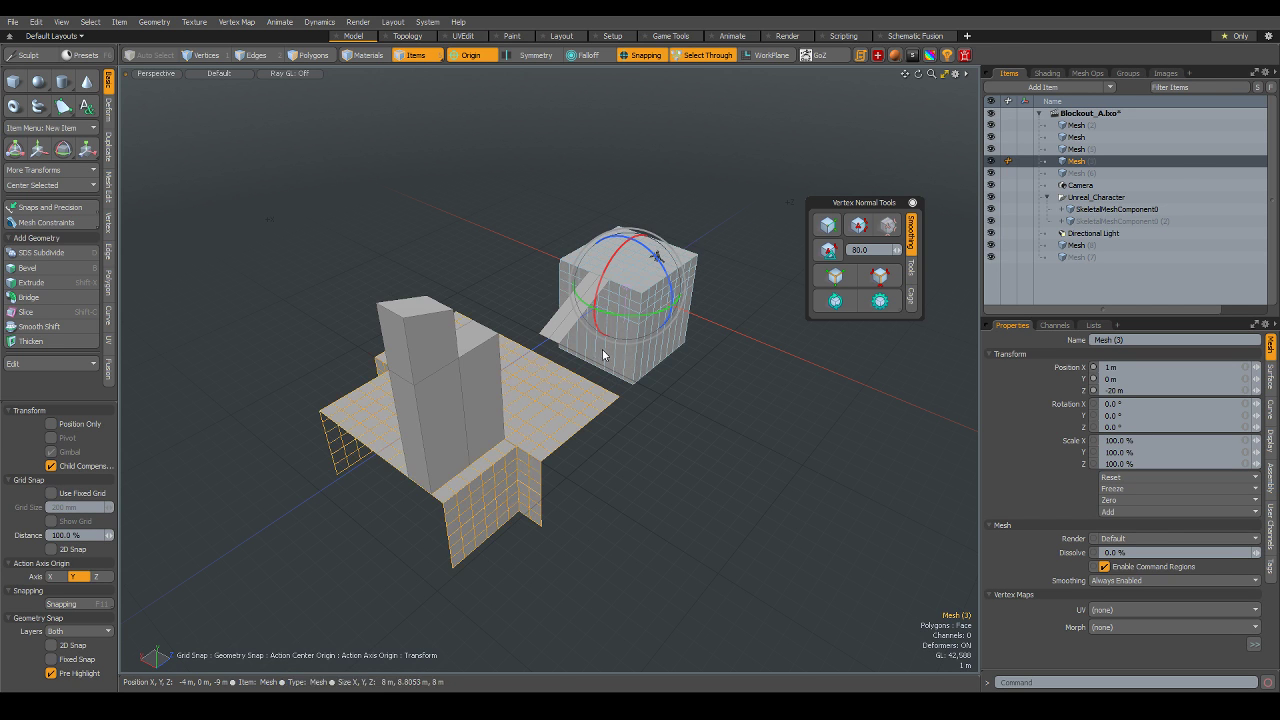
pyautogui.moveTo(643, 290); pyautogui.dragTo(735, 338)
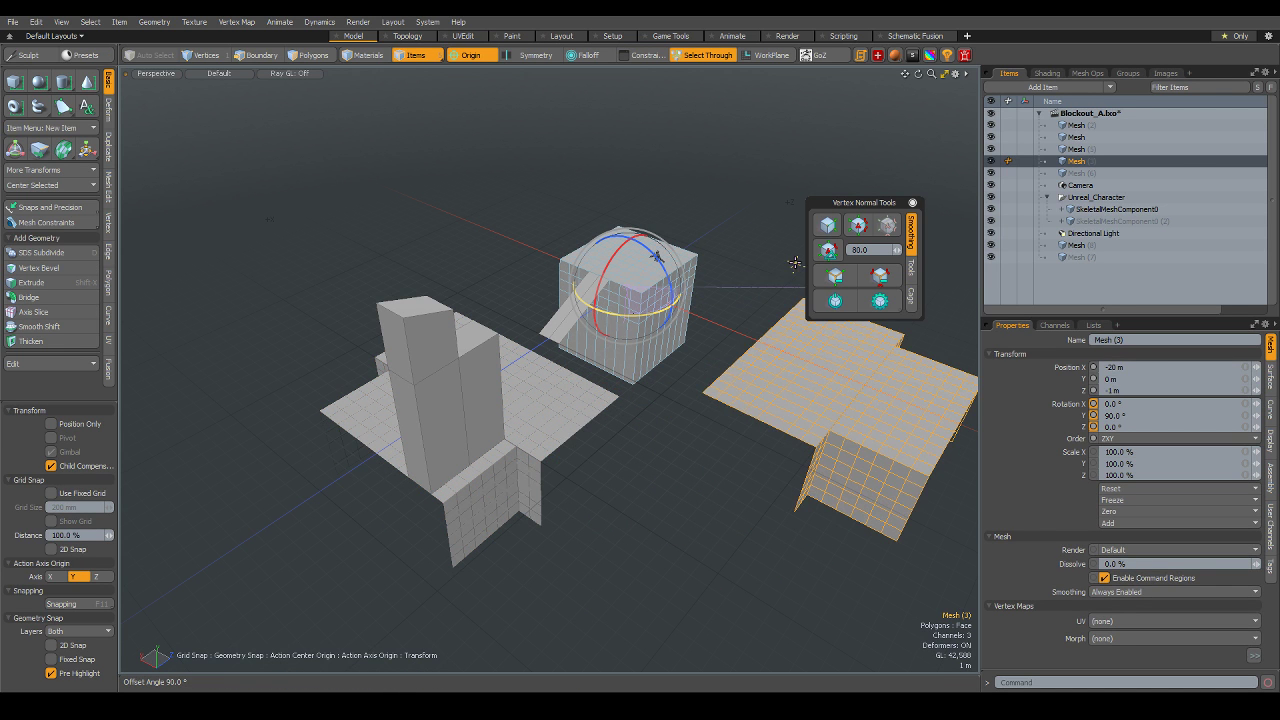
pyautogui.moveTo(730, 545)
pyautogui.keyDown('alt'); pyautogui.mouseDown()
pyautogui.moveTo(659, 525)
pyautogui.moveTo(738, 463)
pyautogui.moveTo(598, 369)
pyautogui.moveTo(583, 514)
pyautogui.moveTo(640, 509)
pyautogui.moveTo(654, 463)
pyautogui.moveTo(681, 489)
pyautogui.moveTo(646, 491)
pyautogui.moveTo(609, 466)
pyautogui.moveTo(503, 477)
pyautogui.moveTo(316, 457)
pyautogui.moveTo(481, 422)
pyautogui.moveTo(447, 478)
pyautogui.moveTo(494, 472)
pyautogui.moveTo(529, 520)
pyautogui.moveTo(480, 486)
pyautogui.moveTo(561, 460)
pyautogui.moveTo(503, 480)
pyautogui.mouseUp(); pyautogui.keyUp('alt')
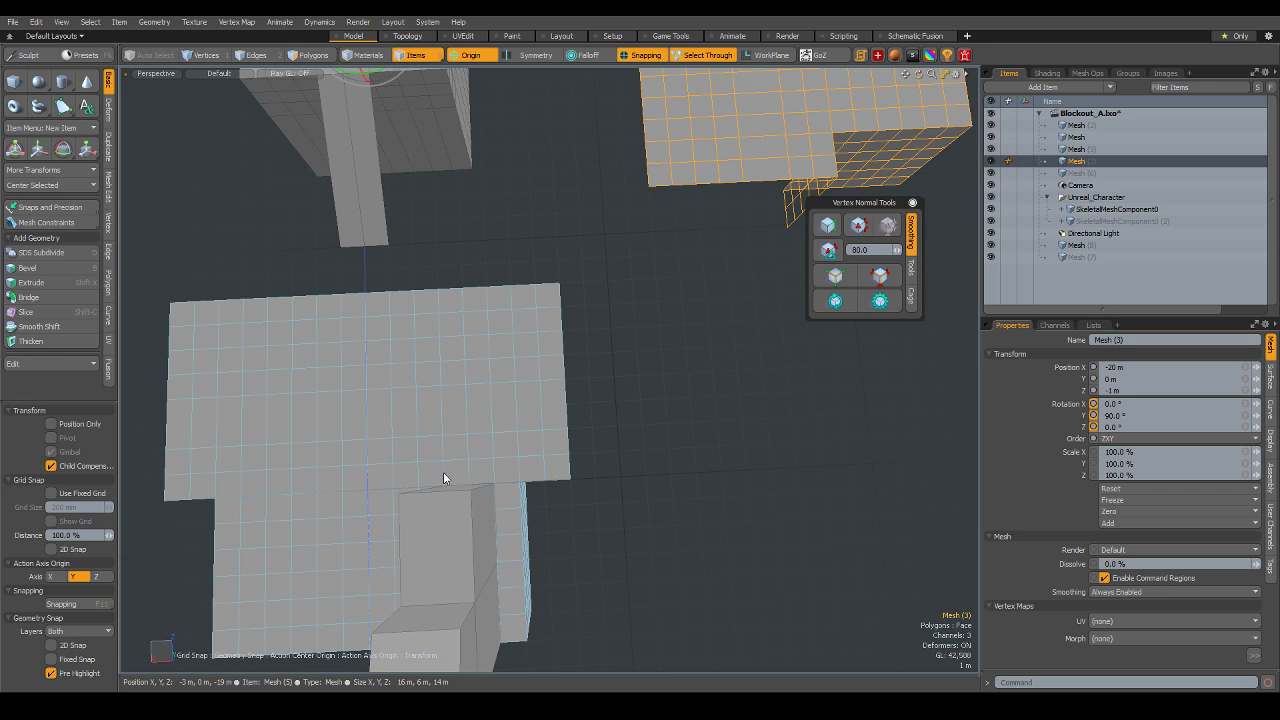
# - Select the lower floor plane and switch to Polygons mode
pyautogui.moveTo(429, 470)
pyautogui.keyDown('alt'); pyautogui.mouseDown()
pyautogui.moveTo(447, 446)
pyautogui.moveTo(373, 347)
pyautogui.moveTo(389, 434)
pyautogui.mouseUp(); pyautogui.keyUp('alt')
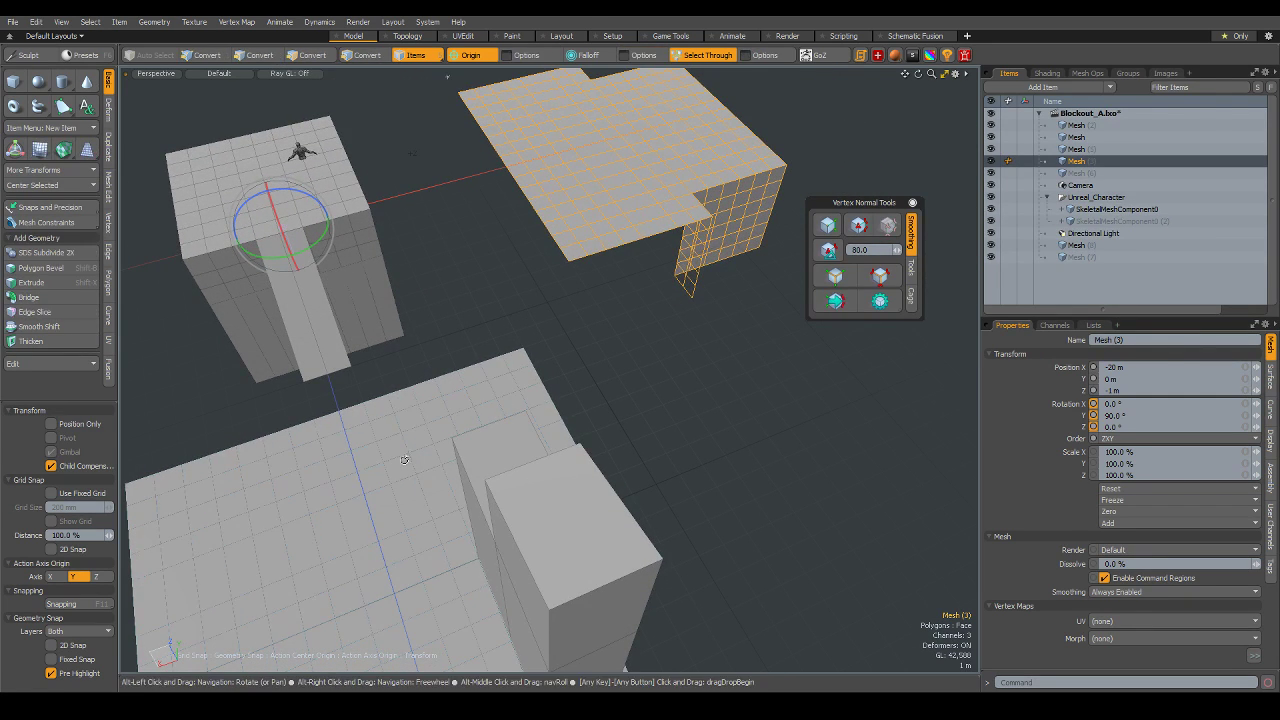
pyautogui.click(396, 453)
pyautogui.moveTo(766, 509)
pyautogui.keyDown('alt'); pyautogui.mouseDown()
pyautogui.moveTo(651, 491)
pyautogui.moveTo(656, 507)
pyautogui.moveTo(564, 331)
pyautogui.moveTo(531, 440)
pyautogui.moveTo(403, 436)
pyautogui.mouseUp(); pyautogui.keyUp('alt')
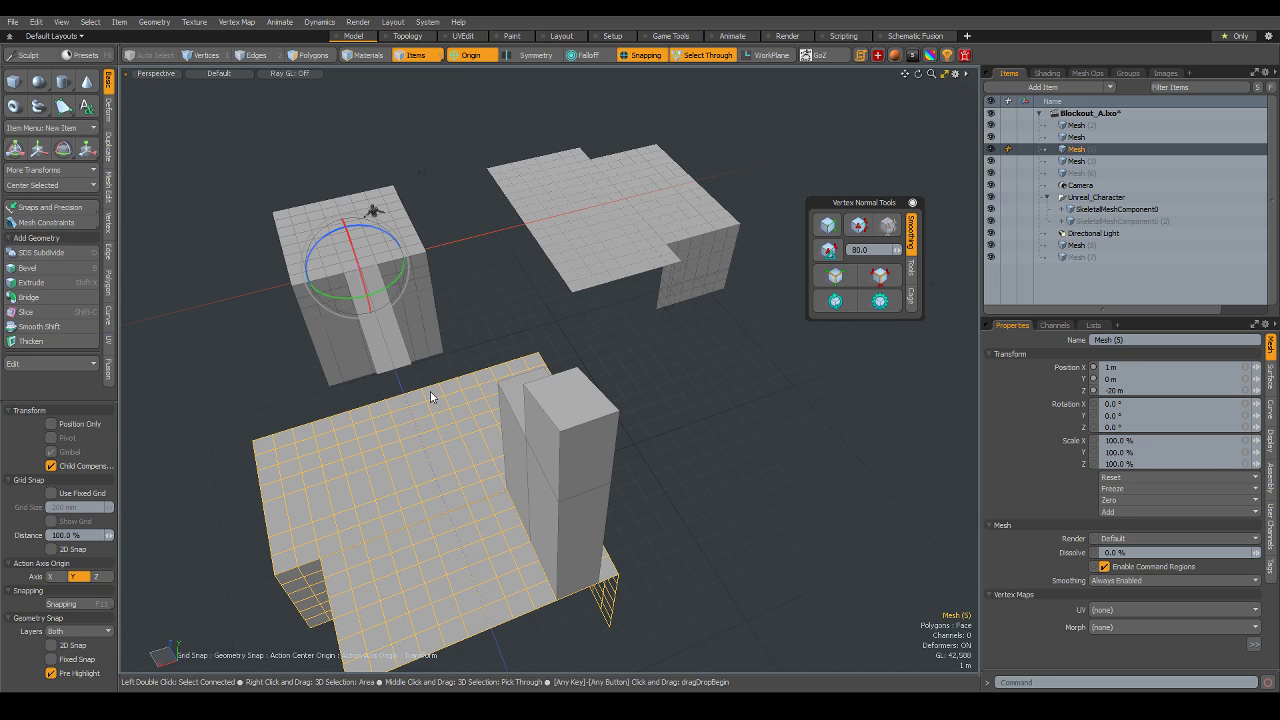
pyautogui.moveTo(780, 437)
pyautogui.keyDown('alt'); pyautogui.mouseDown()
pyautogui.moveTo(636, 416)
pyautogui.moveTo(648, 417)
pyautogui.mouseUp(); pyautogui.keyUp('alt')
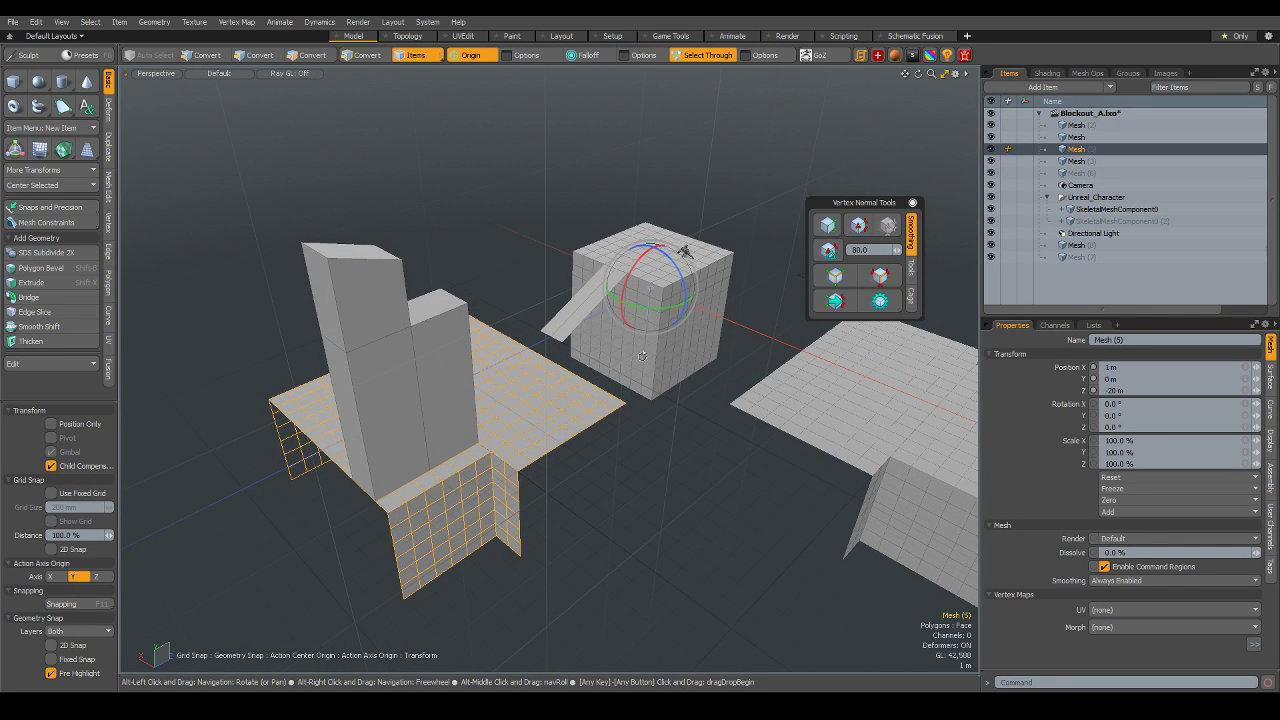
pyautogui.moveTo(648, 417)
pyautogui.keyDown('alt'); pyautogui.mouseDown()
pyautogui.moveTo(480, 434)
pyautogui.moveTo(480, 454)
pyautogui.mouseUp(); pyautogui.keyUp('alt')
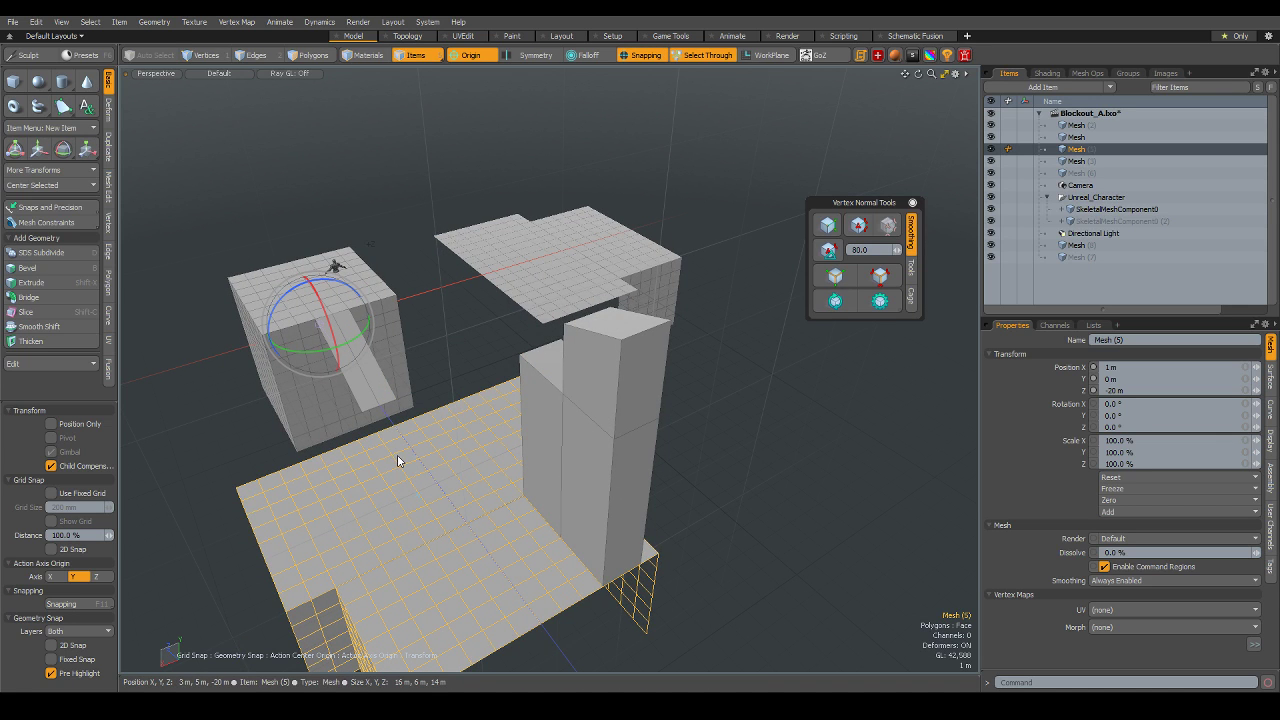
pyautogui.press('3')
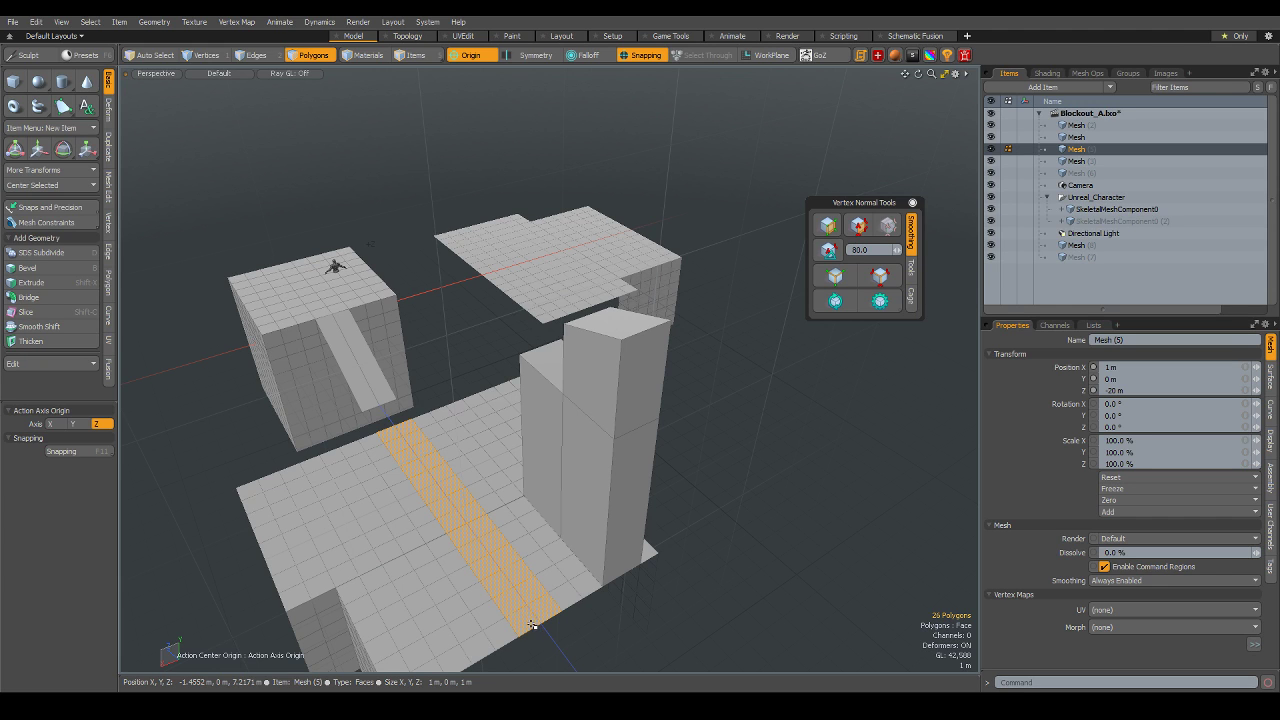
# - Select a wide strip across the lower floor and apply the default D colour, making surfaces white
pyautogui.keyDown('shift'); pyautogui.moveTo(373, 441); pyautogui.dragTo(394, 471); pyautogui.keyUp('shift')
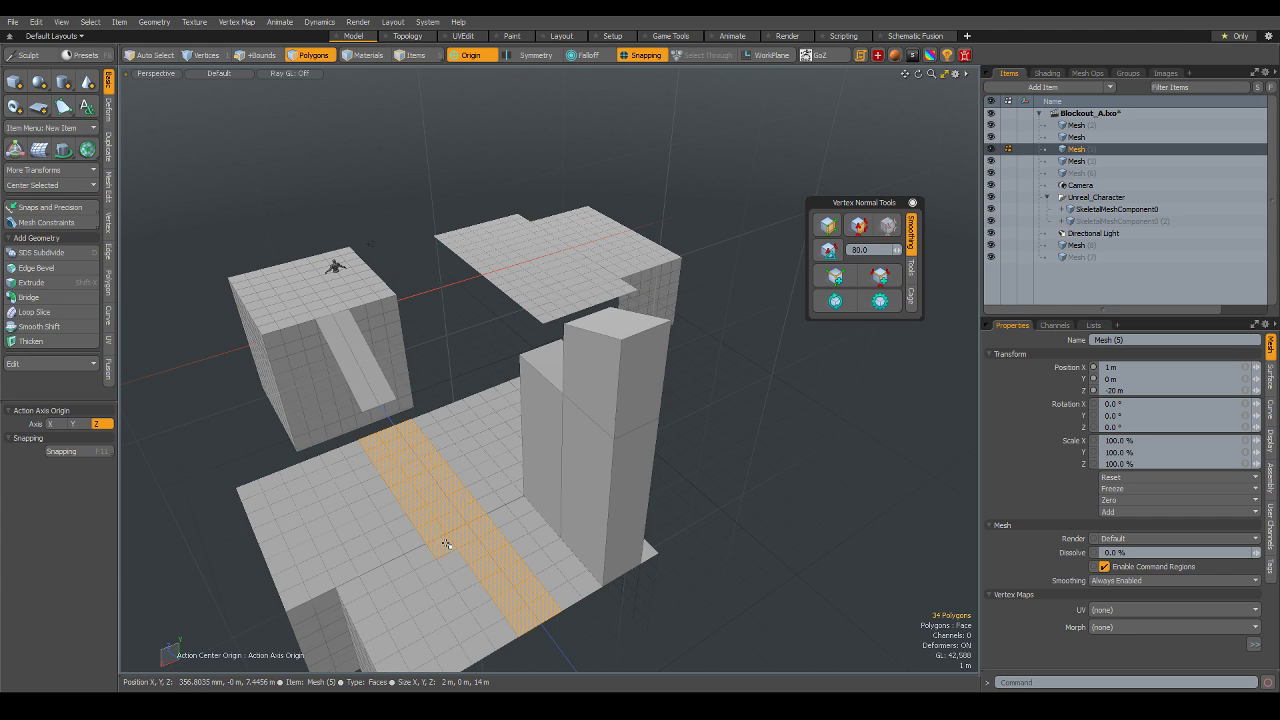
pyautogui.keyDown('shift'); pyautogui.moveTo(496, 620); pyautogui.dragTo(546, 605); pyautogui.keyUp('shift')
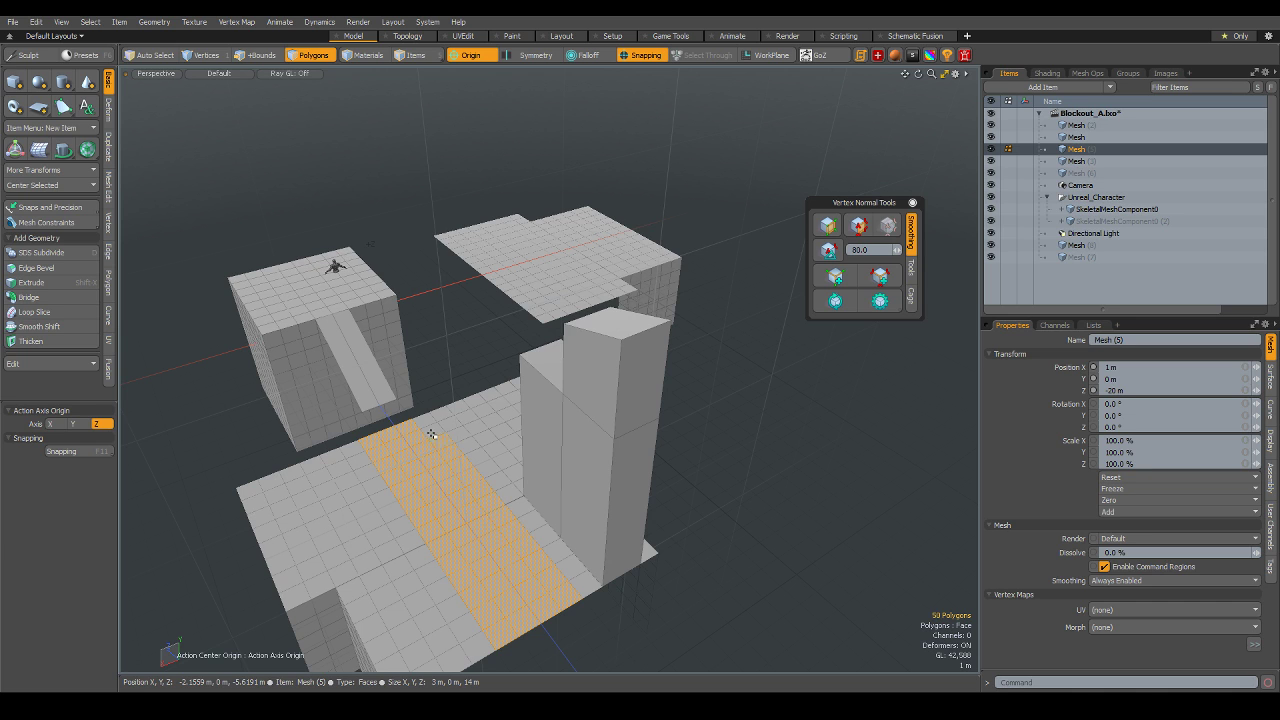
pyautogui.click(896, 56)
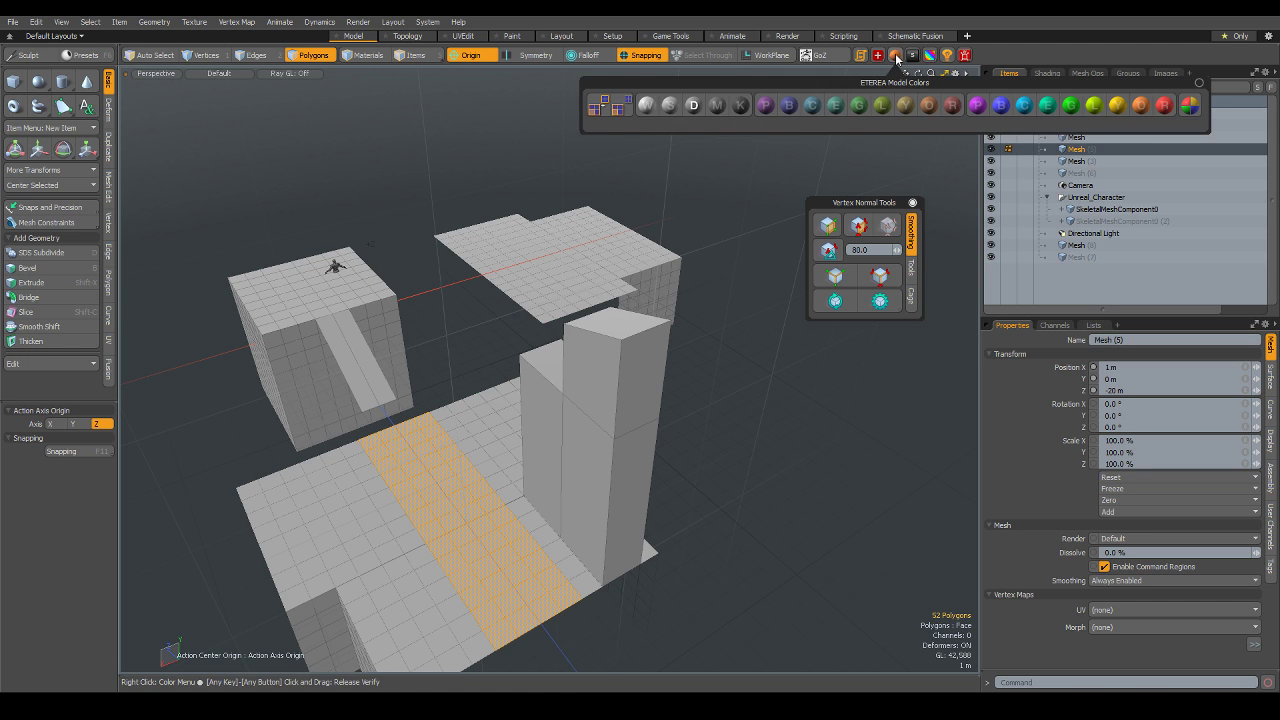
pyautogui.click(692, 110)
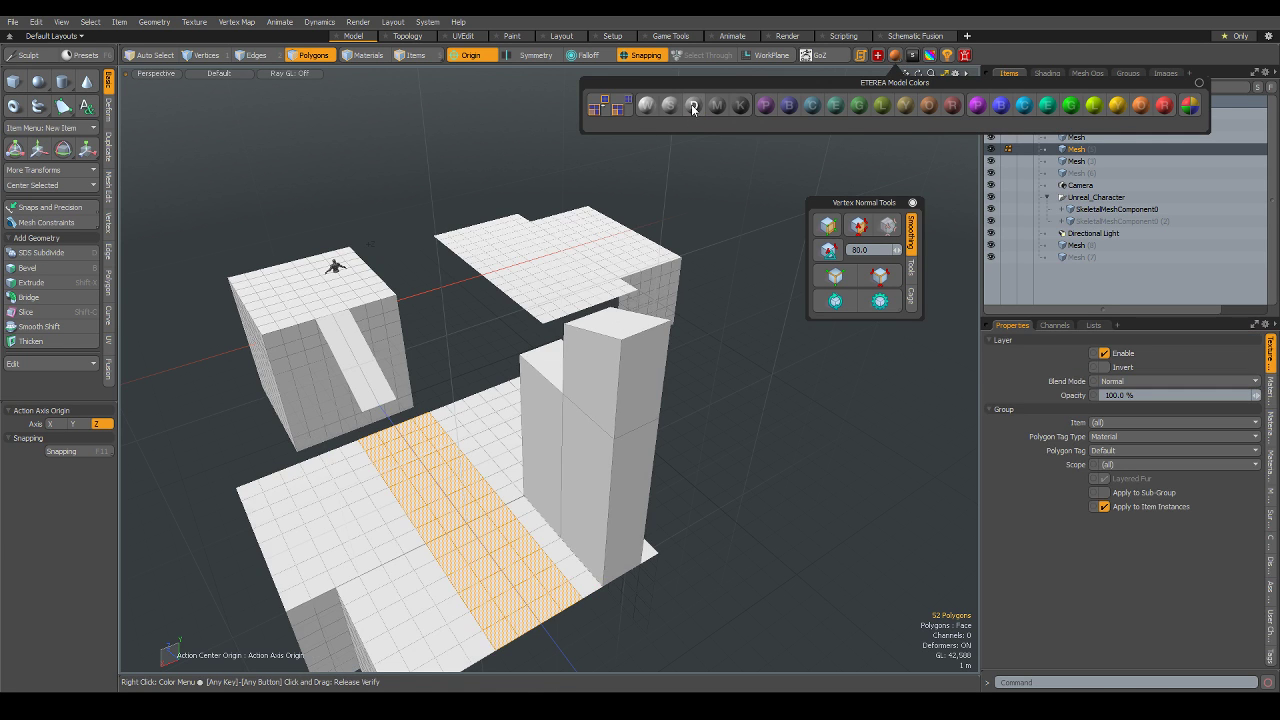
# - Colour the selected floor strip lime green from the ETEREA Model Colors palette
pyautogui.press('1')
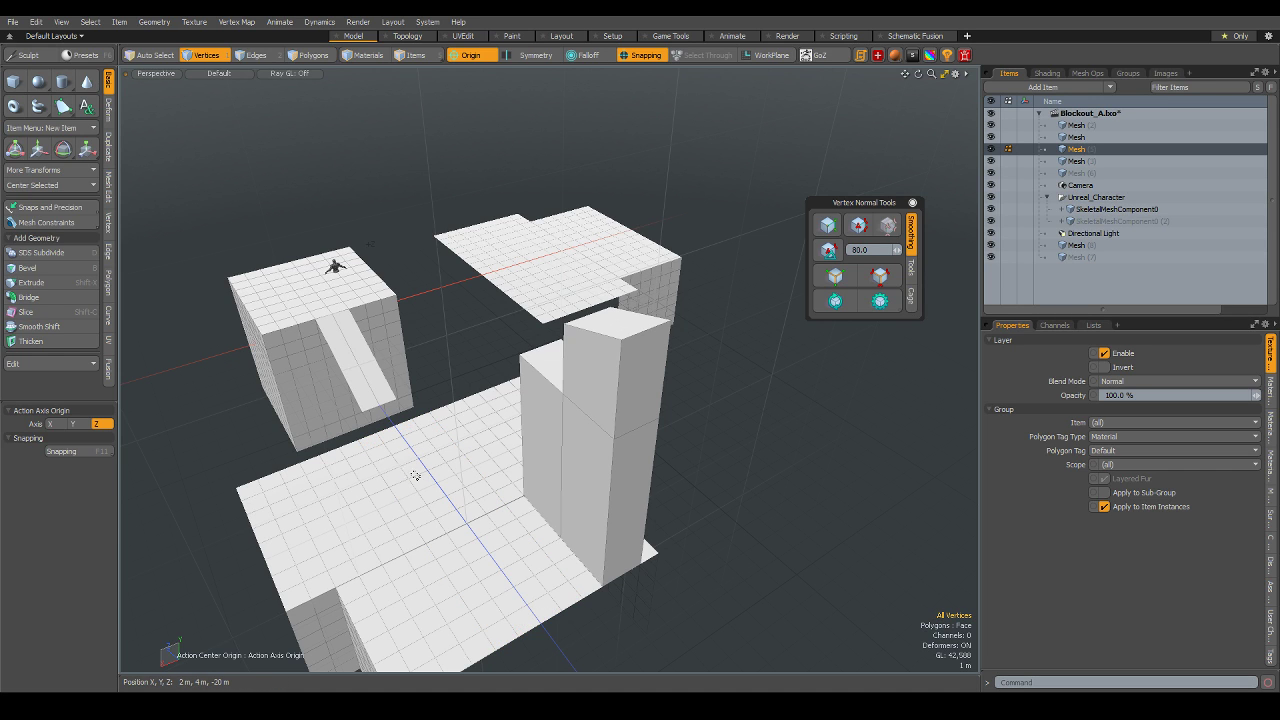
pyautogui.press('3')
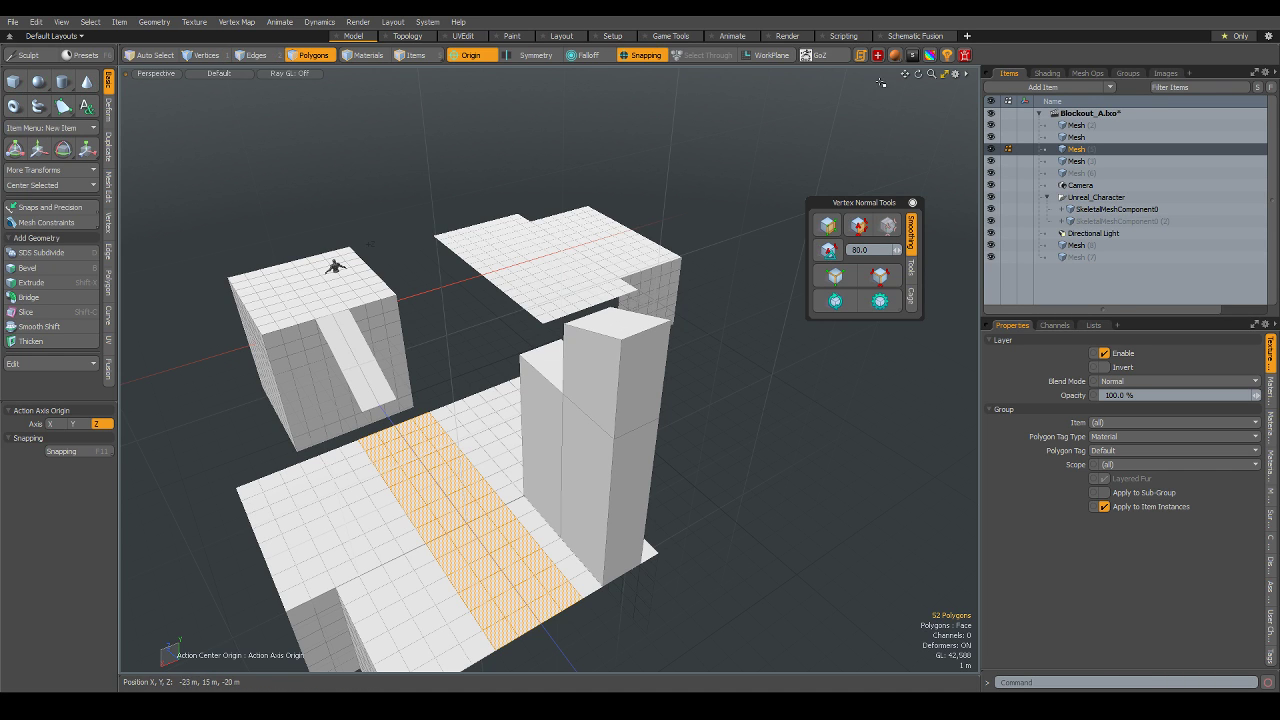
pyautogui.click(895, 55)
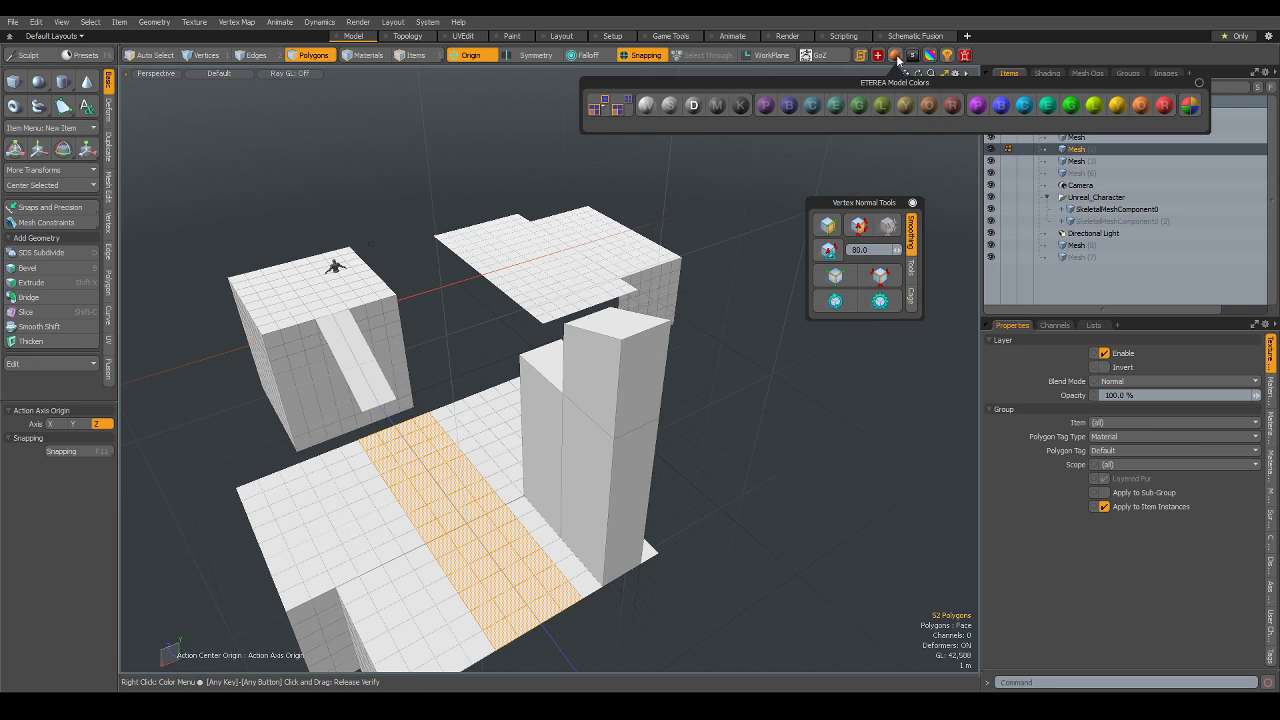
pyautogui.click(885, 112)
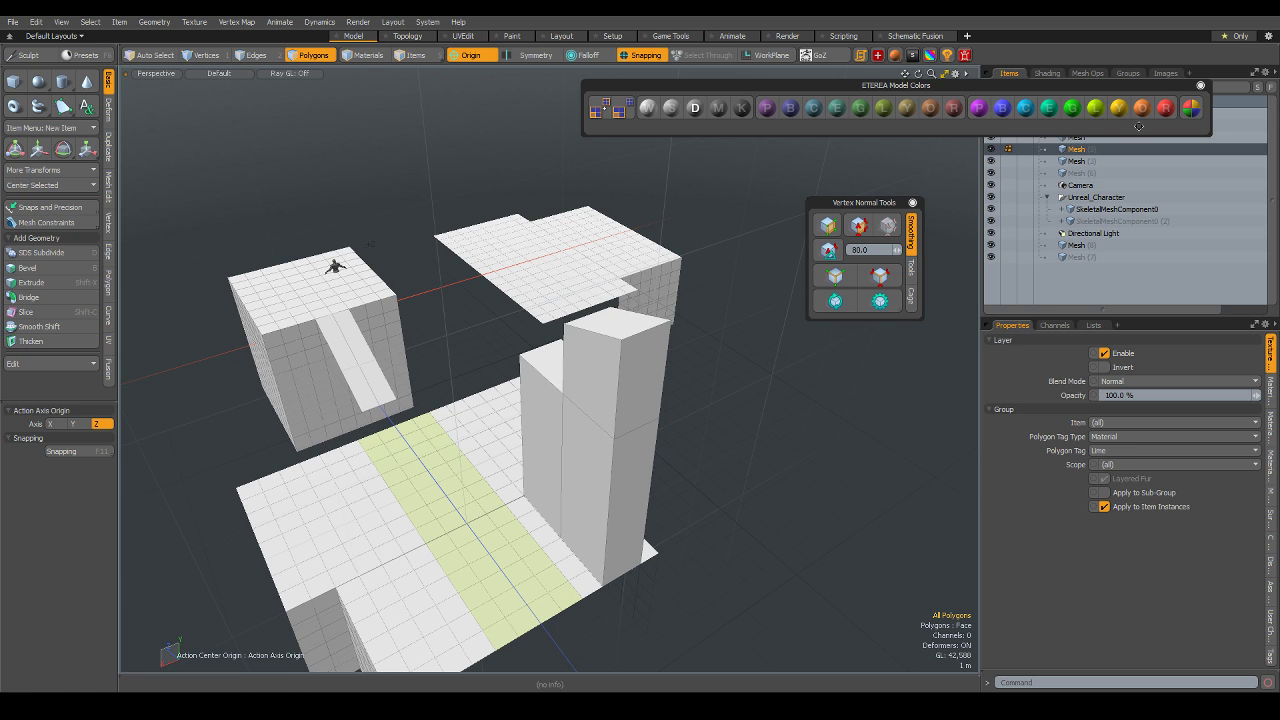
pyautogui.click(1201, 86)
pyautogui.moveTo(451, 251)
pyautogui.keyDown('alt'); pyautogui.mouseDown()
pyautogui.moveTo(615, 531)
pyautogui.moveTo(820, 523)
pyautogui.moveTo(720, 560)
pyautogui.moveTo(629, 546)
pyautogui.moveTo(646, 580)
pyautogui.moveTo(586, 494)
pyautogui.moveTo(549, 491)
pyautogui.mouseUp(); pyautogui.keyUp('alt')
pyautogui.scroll(-2, 629, 524)
pyautogui.scroll(3, 586, 494)
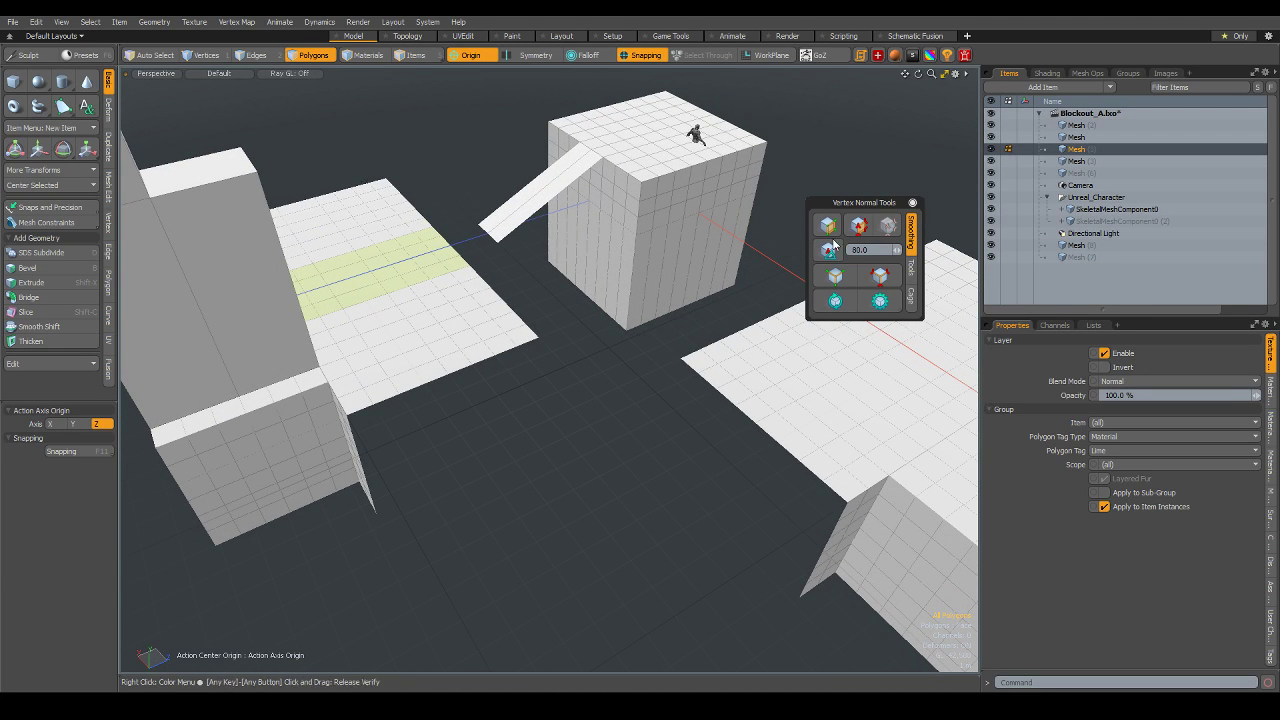
pyautogui.moveTo(434, 303)
pyautogui.keyDown('alt'); pyautogui.mouseDown()
pyautogui.moveTo(510, 407)
pyautogui.moveTo(362, 460)
pyautogui.mouseUp(); pyautogui.keyUp('alt')
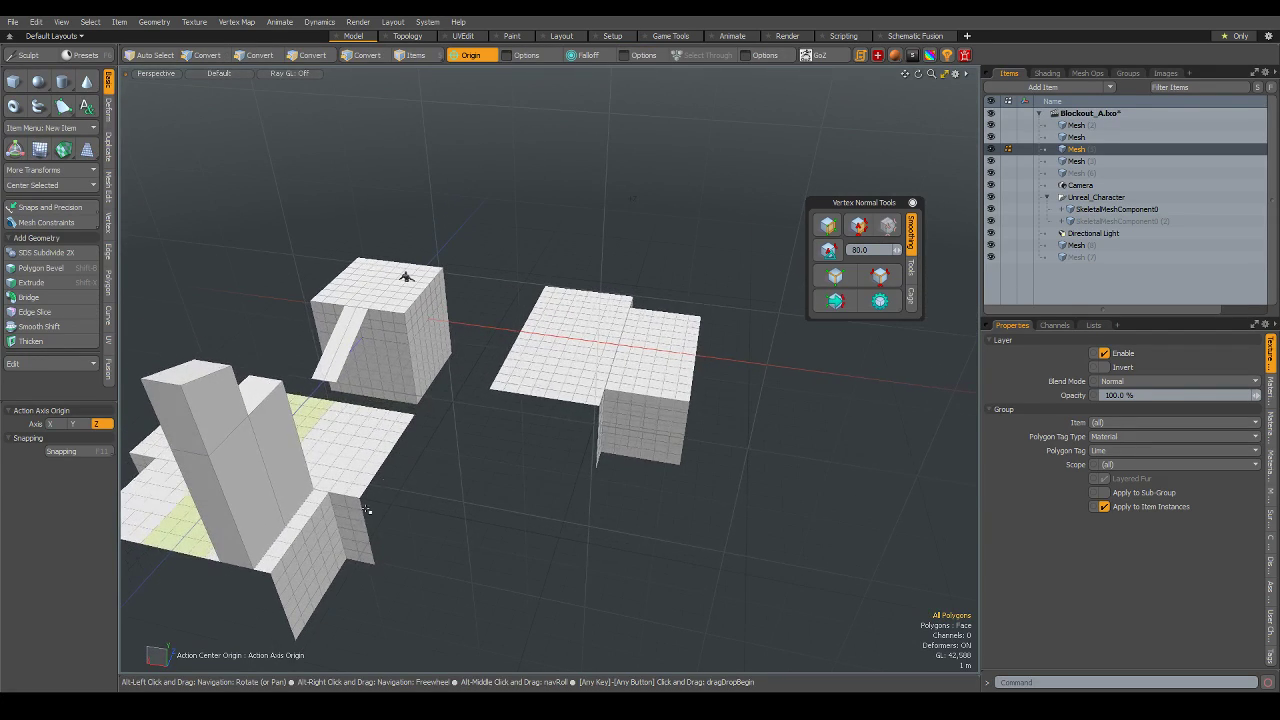
pyautogui.scroll(2, 357, 457)
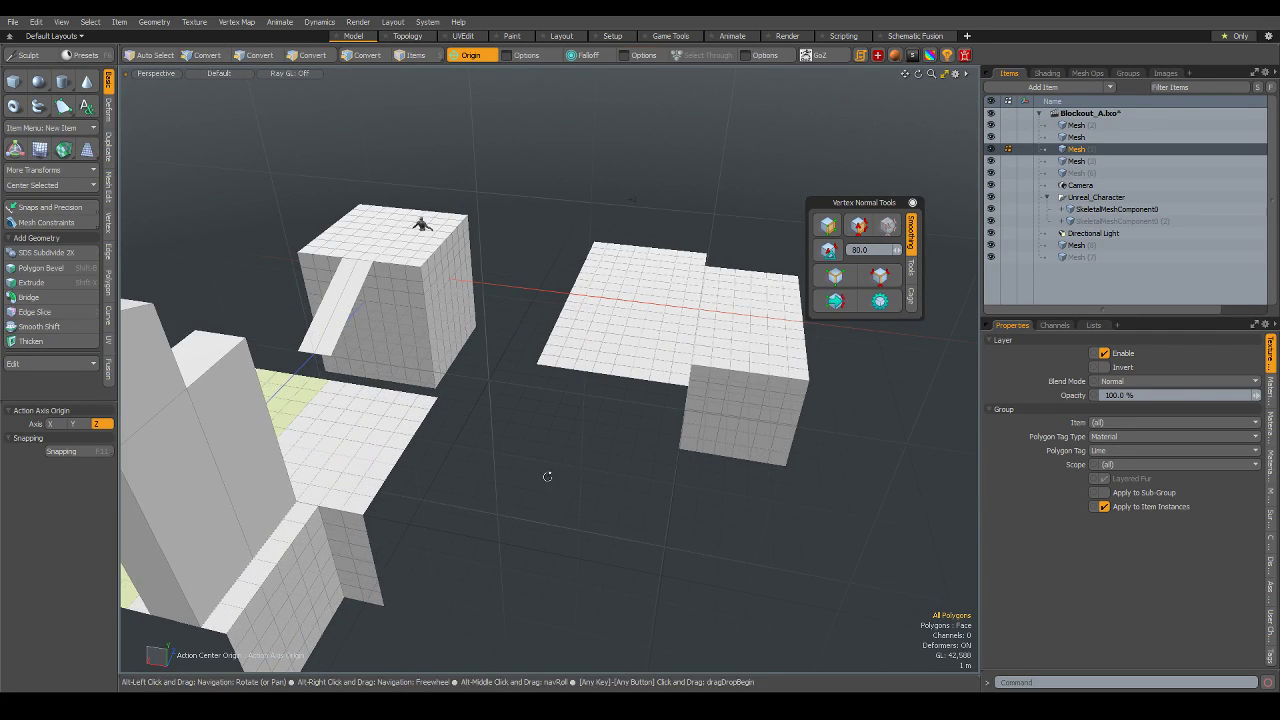
pyautogui.moveTo(543, 471)
pyautogui.keyDown('alt'); pyautogui.mouseDown()
pyautogui.moveTo(580, 414)
pyautogui.moveTo(591, 437)
pyautogui.moveTo(533, 480)
pyautogui.moveTo(314, 491)
pyautogui.moveTo(554, 601)
pyautogui.mouseUp(); pyautogui.keyUp('alt')
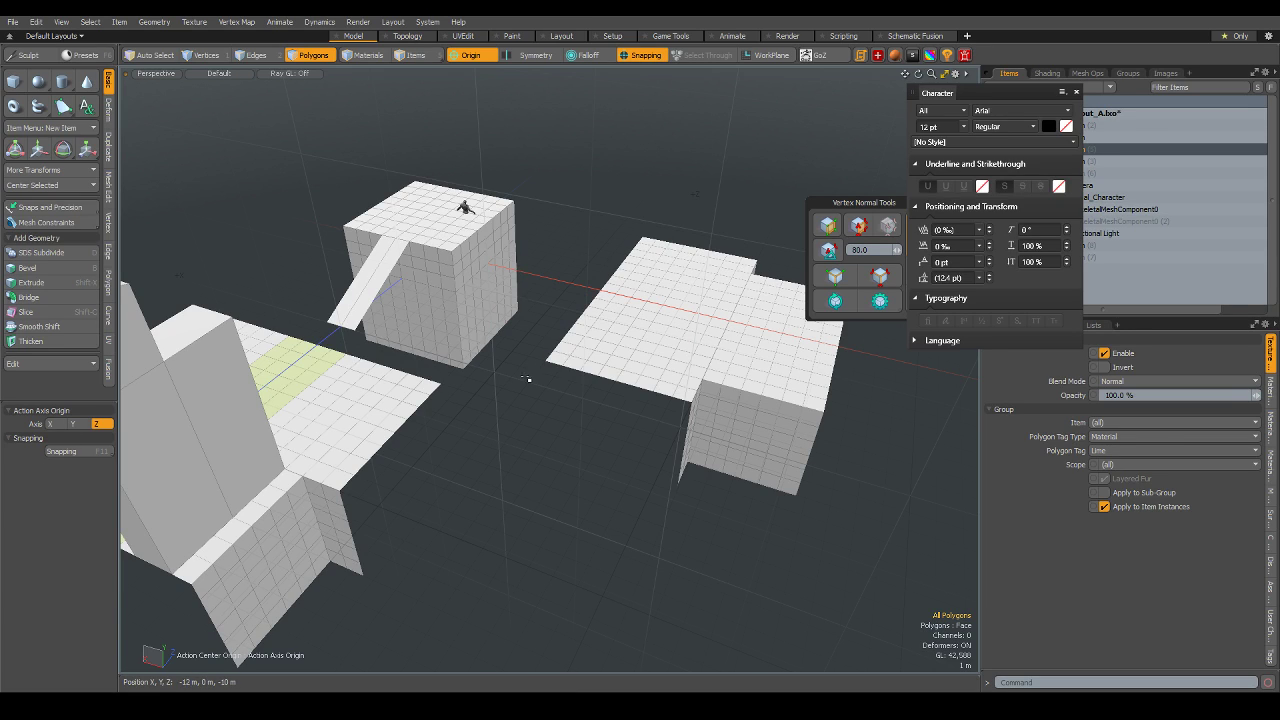
pyautogui.moveTo(550, 422)
pyautogui.keyDown('alt'); pyautogui.mouseDown()
pyautogui.moveTo(449, 429)
pyautogui.moveTo(503, 398)
pyautogui.moveTo(566, 400)
pyautogui.moveTo(442, 389)
pyautogui.moveTo(429, 453)
pyautogui.moveTo(393, 451)
pyautogui.mouseUp(); pyautogui.keyUp('alt')
pyautogui.keyDown('alt'); pyautogui.moveTo(465, 437); pyautogui.dragTo(451, 438); pyautogui.keyUp('alt')
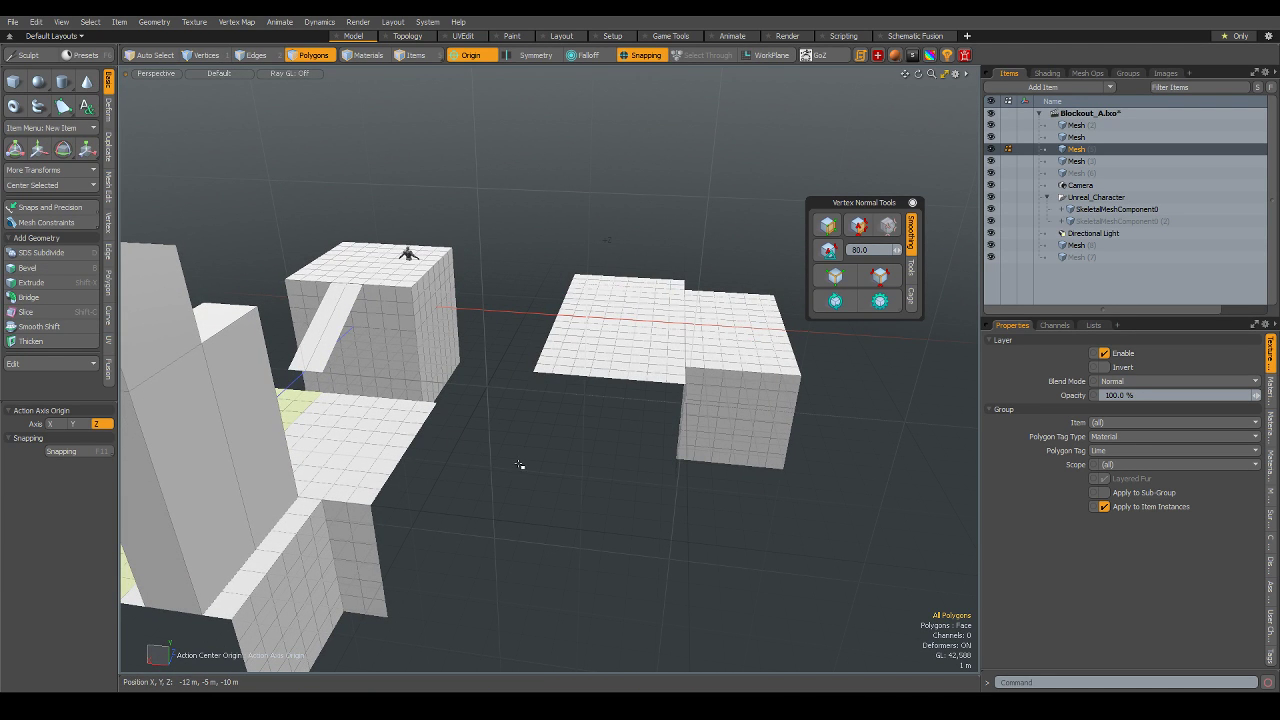
pyautogui.moveTo(477, 473)
pyautogui.keyDown('alt'); pyautogui.mouseDown()
pyautogui.moveTo(429, 509)
pyautogui.moveTo(486, 466)
pyautogui.moveTo(374, 529)
pyautogui.moveTo(534, 461)
pyautogui.moveTo(660, 457)
pyautogui.moveTo(659, 480)
pyautogui.moveTo(475, 457)
pyautogui.mouseUp(); pyautogui.keyUp('alt')
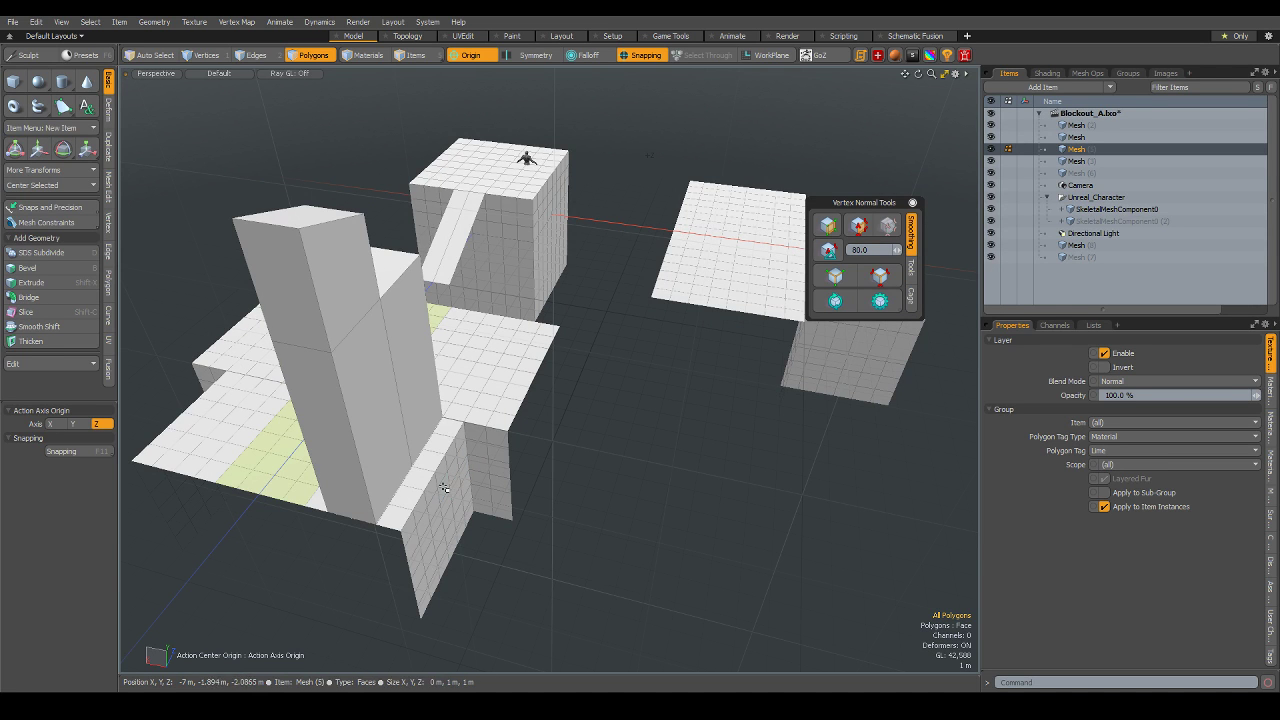
# - Move the tall tower block 1 m along X, pivoting on the floor
pyautogui.press('5')
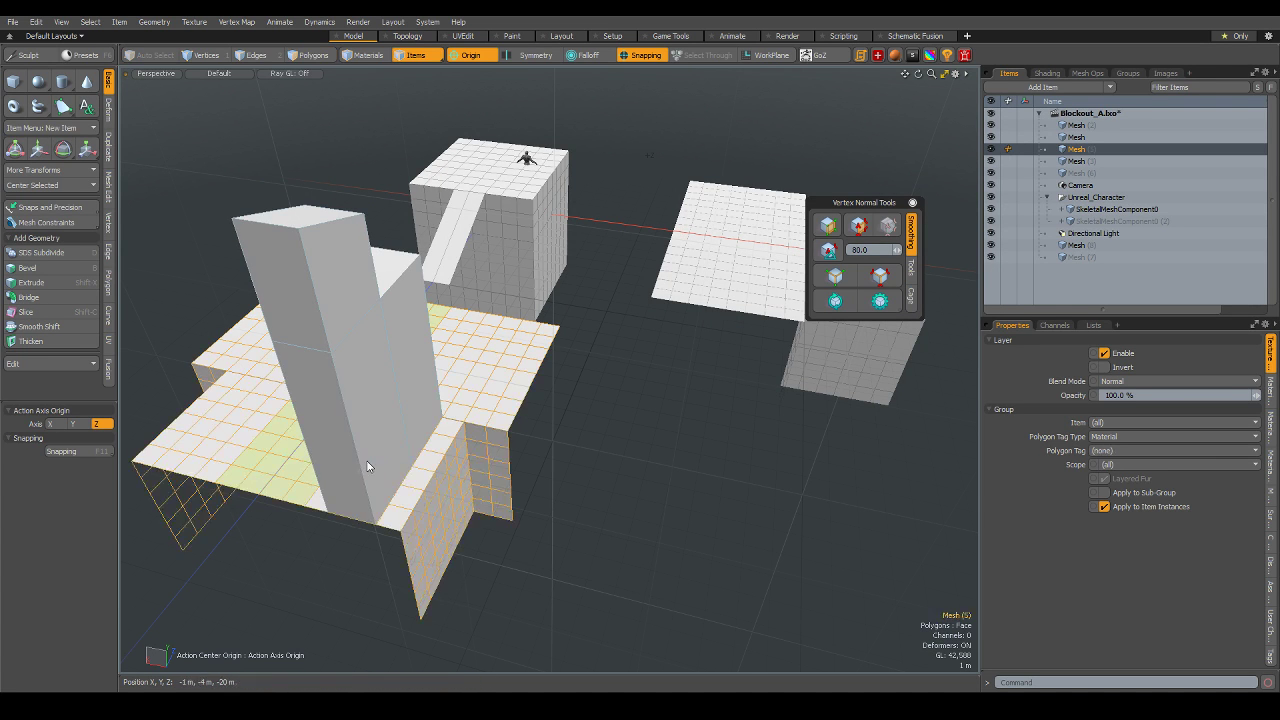
pyautogui.click(366, 465)
pyautogui.keyDown('alt'); pyautogui.moveTo(366, 465); pyautogui.dragTo(512, 497); pyautogui.keyUp('alt')
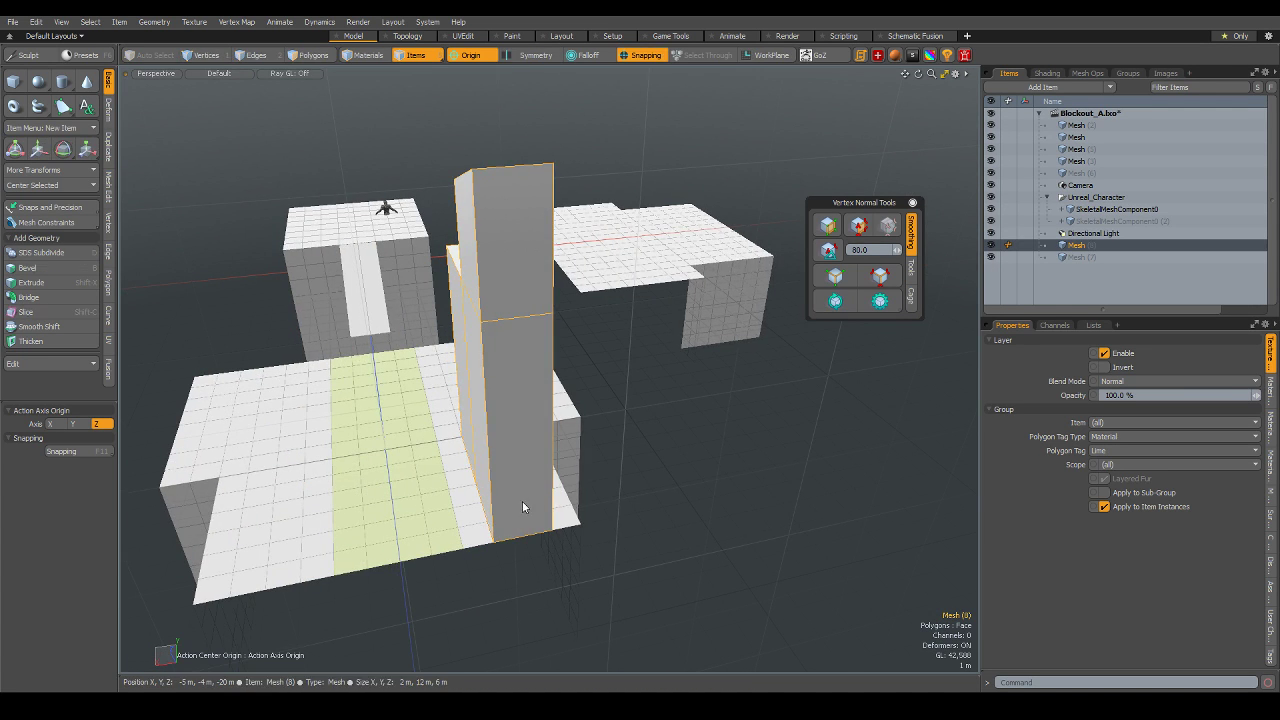
pyautogui.press('w')
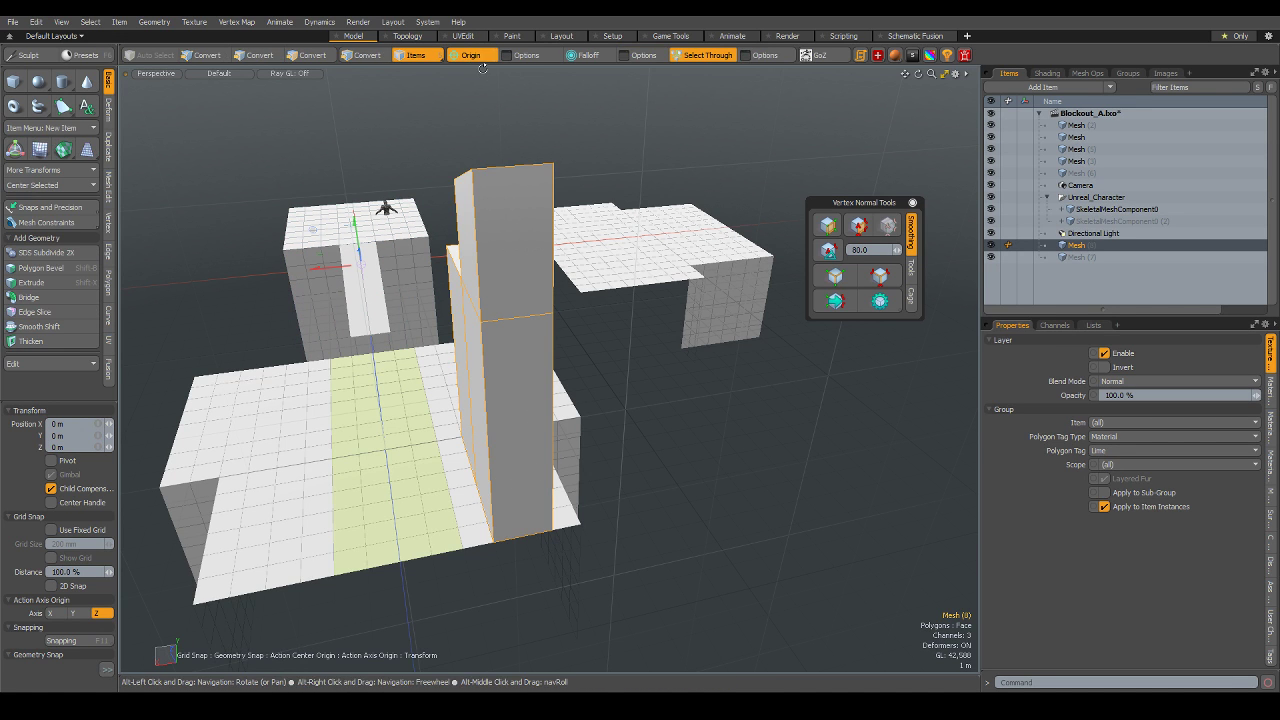
pyautogui.click(440, 448)
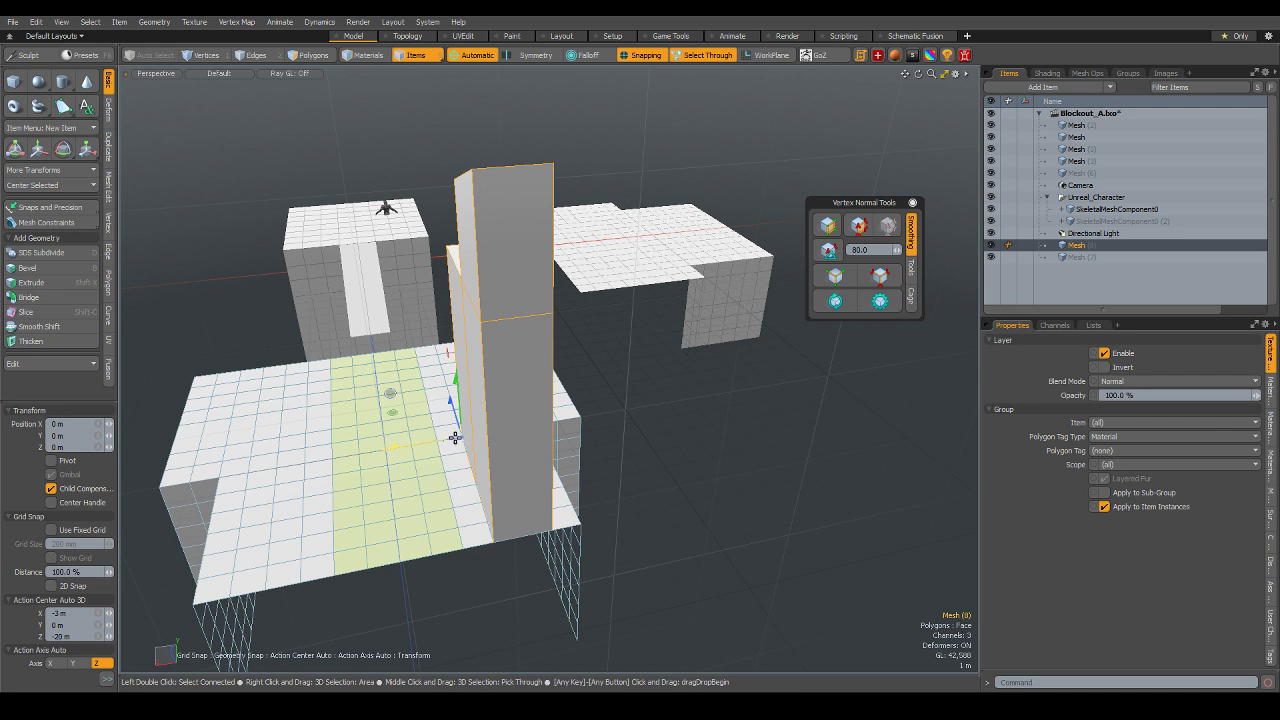
pyautogui.moveTo(455, 437)
pyautogui.mouseDown()
pyautogui.moveTo(437, 437)
pyautogui.moveTo(488, 437)
pyautogui.mouseUp()
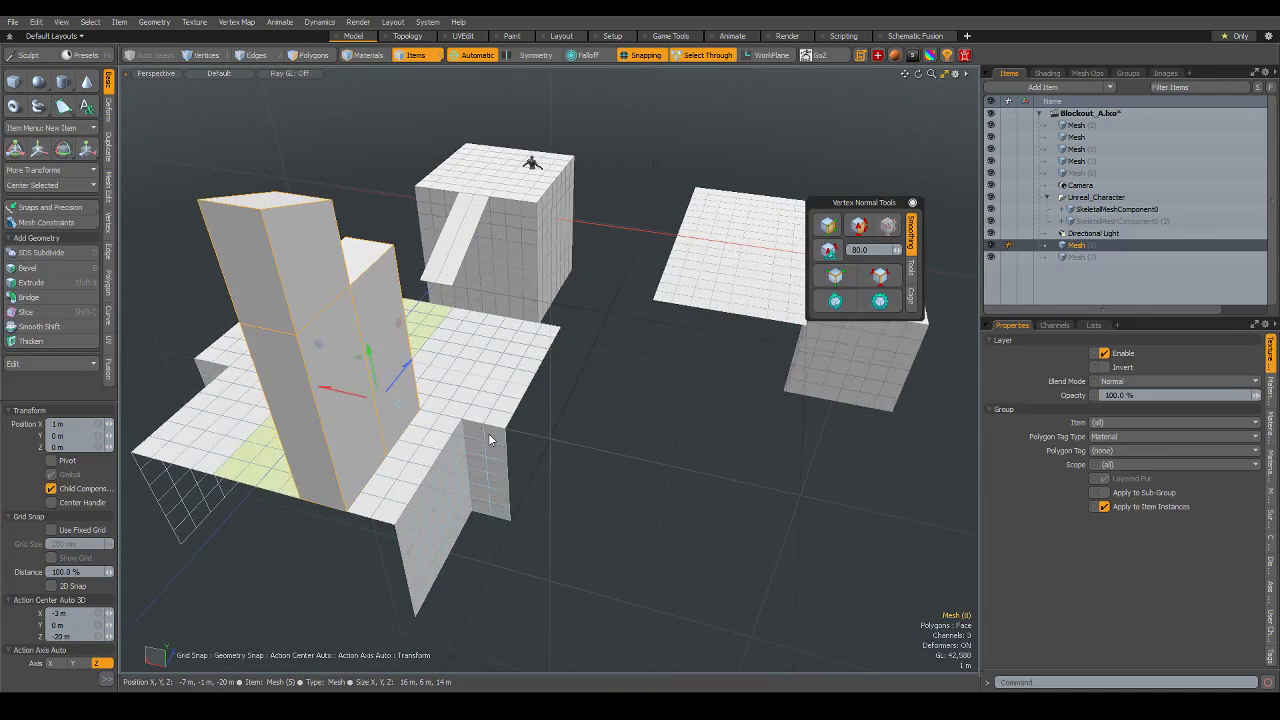
pyautogui.moveTo(477, 487)
pyautogui.keyDown('alt'); pyautogui.mouseDown()
pyautogui.moveTo(437, 530)
pyautogui.moveTo(463, 538)
pyautogui.mouseUp(); pyautogui.keyUp('alt')
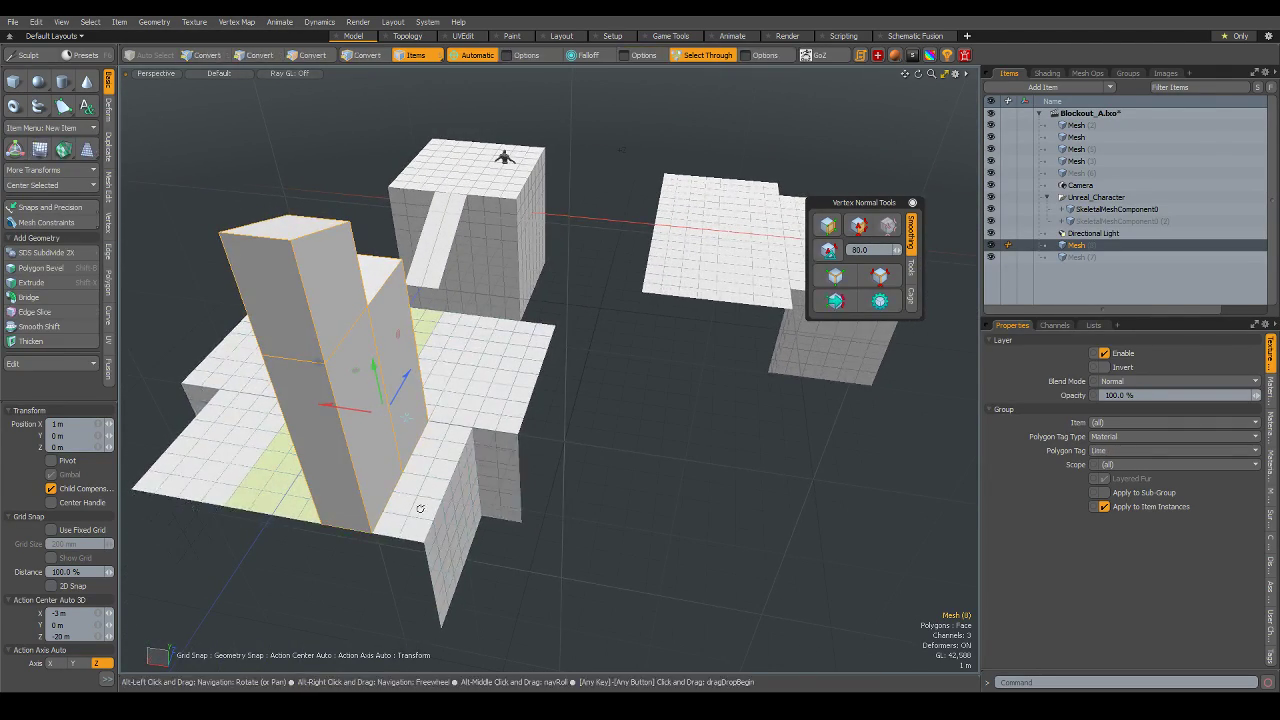
# - Select the strip of floor polygons beside the fin on the lower floor mesh
pyautogui.click(389, 536)
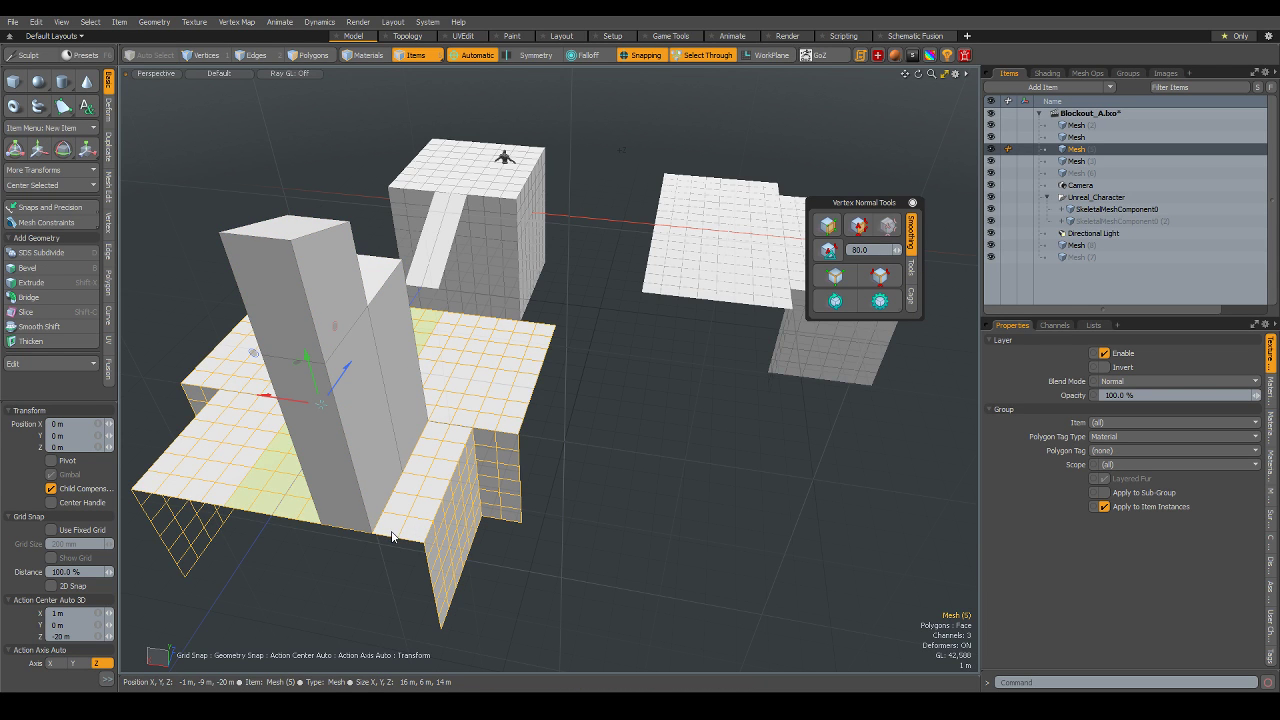
pyautogui.press('3')
pyautogui.moveTo(390, 525); pyautogui.dragTo(400, 503)
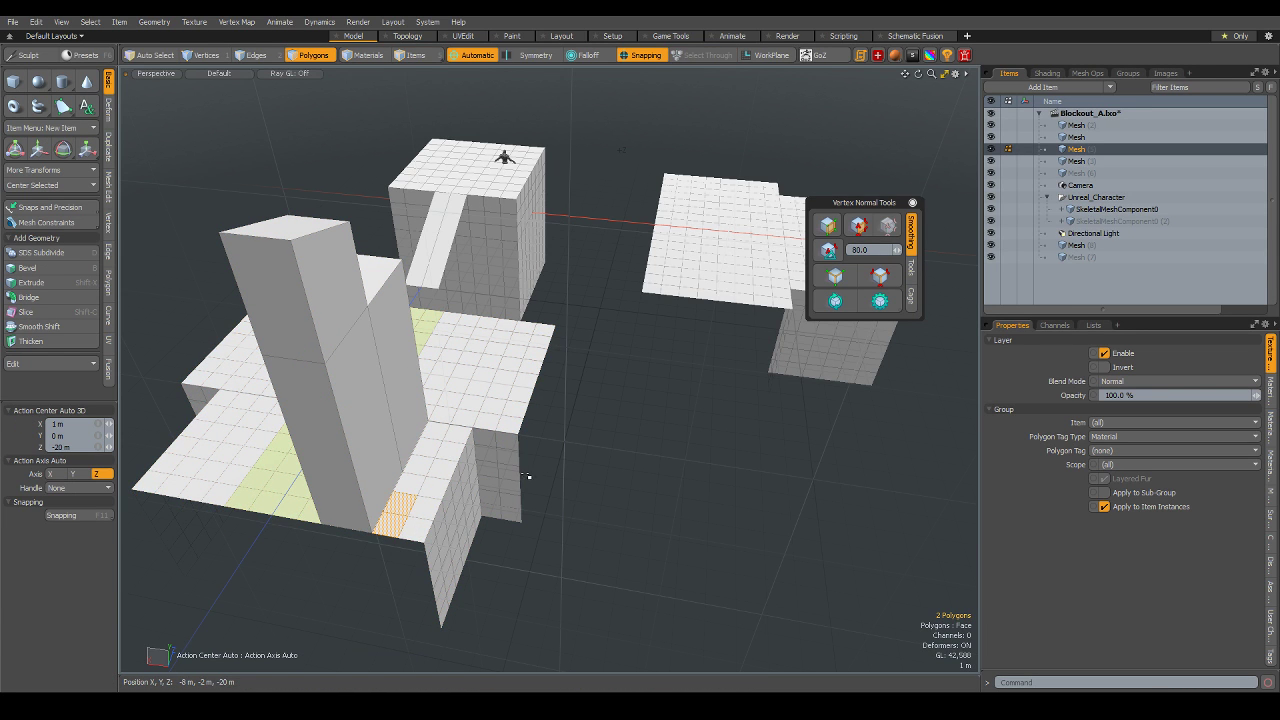
pyautogui.press('Up')
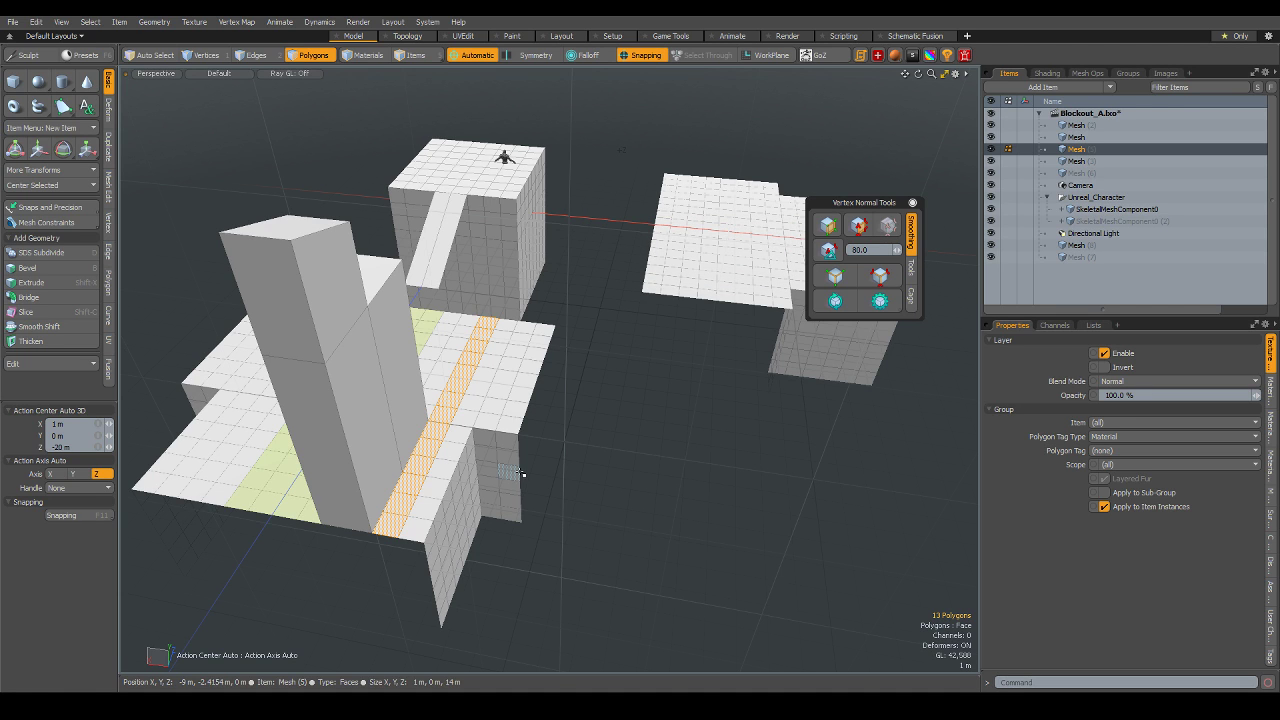
# - Delete the thin floor strip and slide the right floor piece and fin left into the gap
pyautogui.press('Delete')
pyautogui.doubleClick(502, 457)
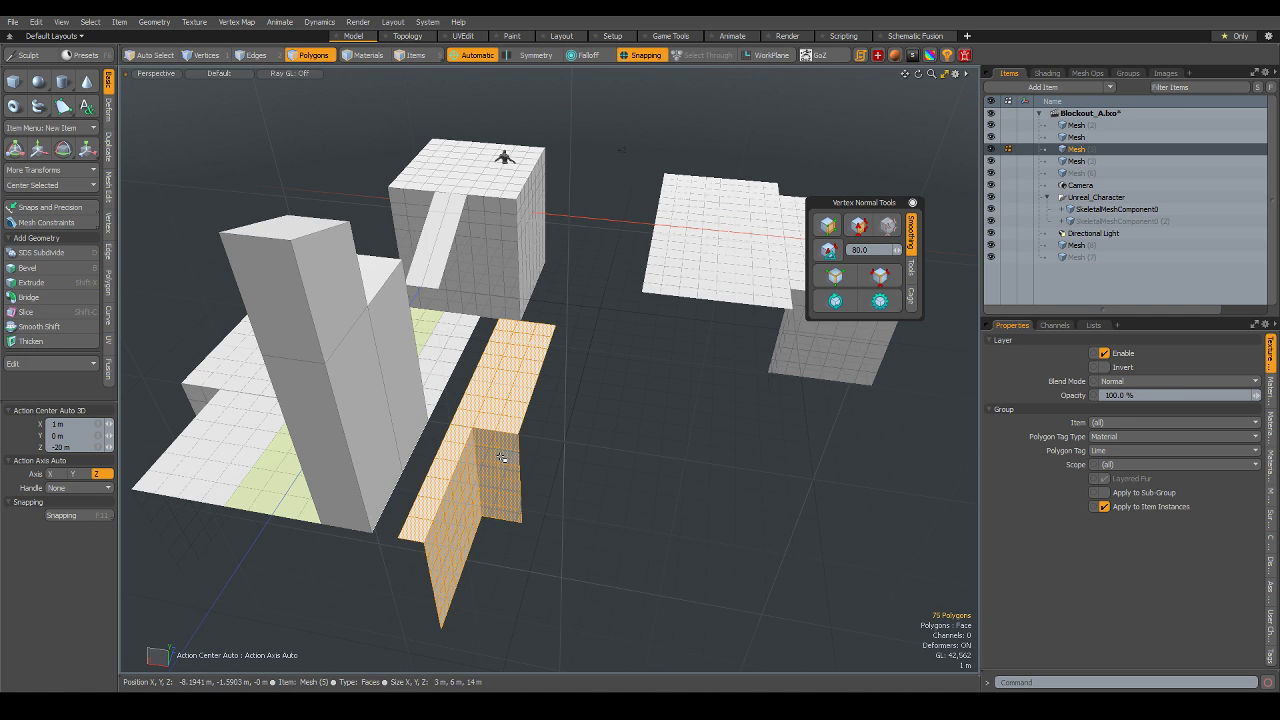
pyautogui.press('w')
pyautogui.click(396, 537)
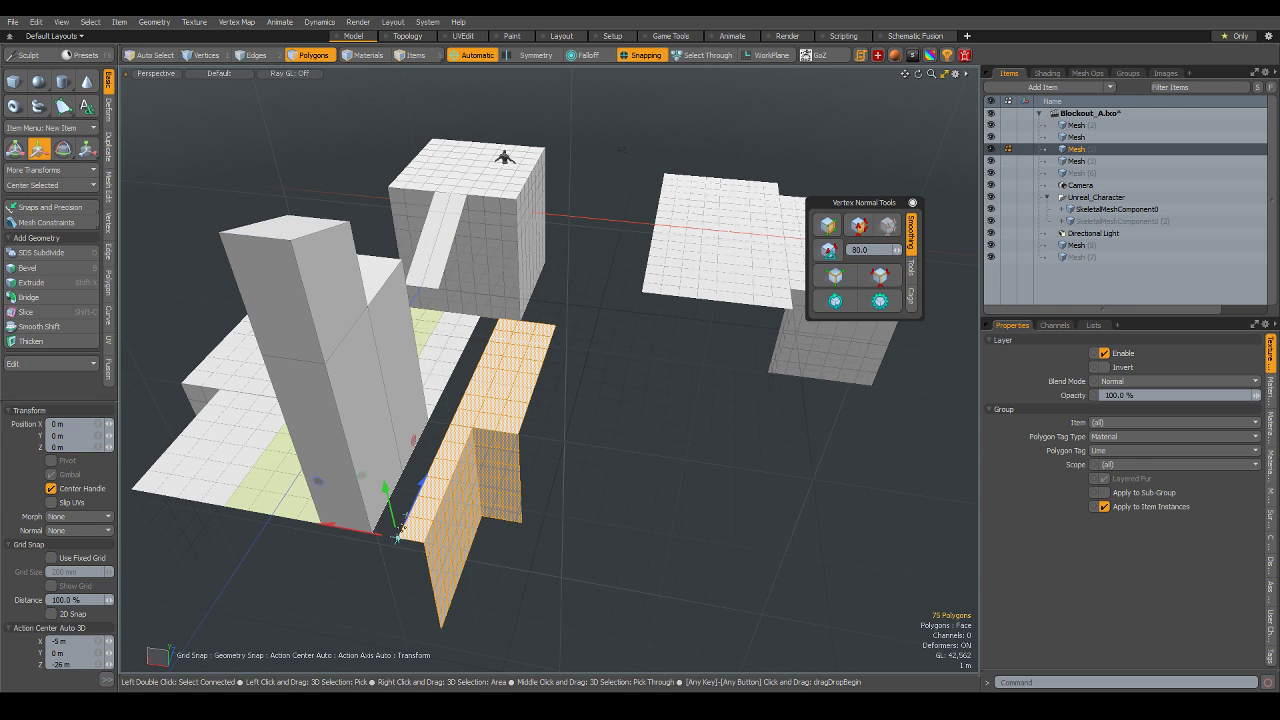
pyautogui.moveTo(396, 537); pyautogui.dragTo(362, 522)
pyautogui.press('space')
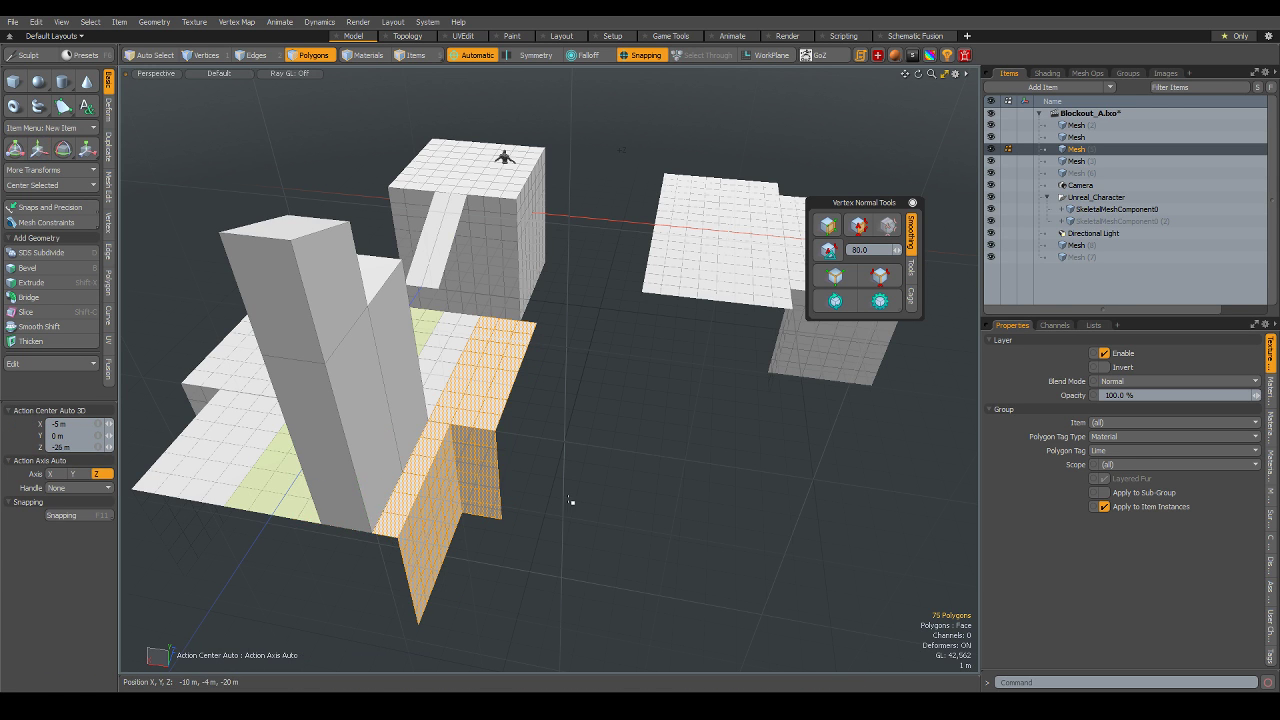
pyautogui.click(630, 503)
# - Switch to polygon selection and turn snapping on
pyautogui.keyDown('alt'); pyautogui.moveTo(714, 433); pyautogui.dragTo(647, 432); pyautogui.keyUp('alt')
pyautogui.press('3')
pyautogui.scroll(5, 477, 337)
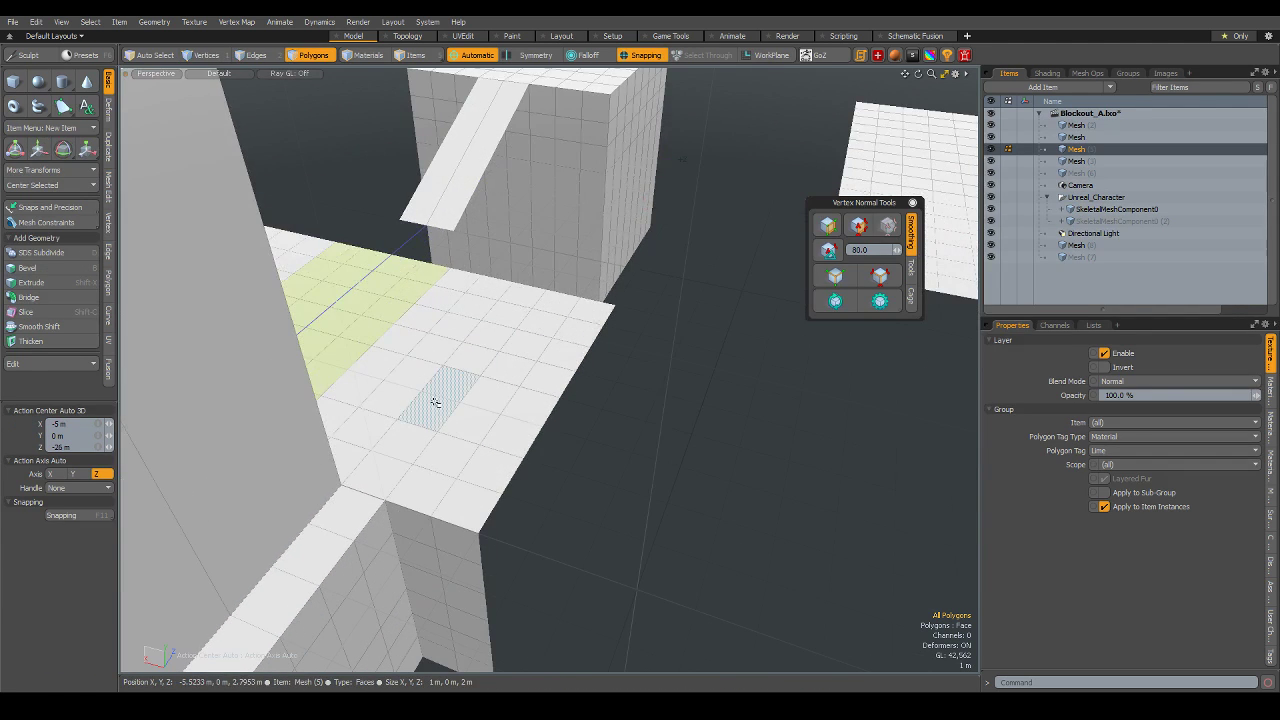
pyautogui.press('x')
pyautogui.scroll(-4, 520, 414)
pyautogui.moveTo(581, 390)
pyautogui.keyDown('alt'); pyautogui.mouseDown()
pyautogui.moveTo(663, 371)
pyautogui.moveTo(608, 374)
pyautogui.moveTo(594, 398)
pyautogui.mouseUp(); pyautogui.keyUp('alt')
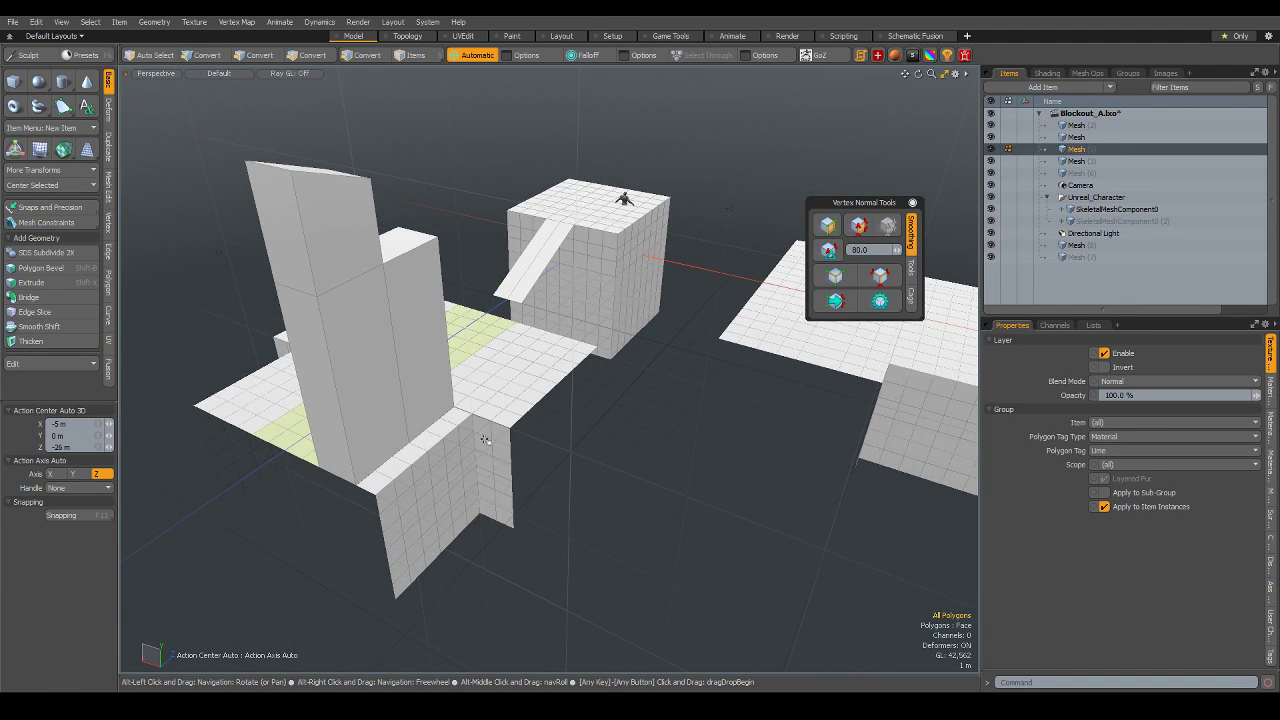
pyautogui.scroll(2, 494, 460)
pyautogui.scroll(1, 500, 475)
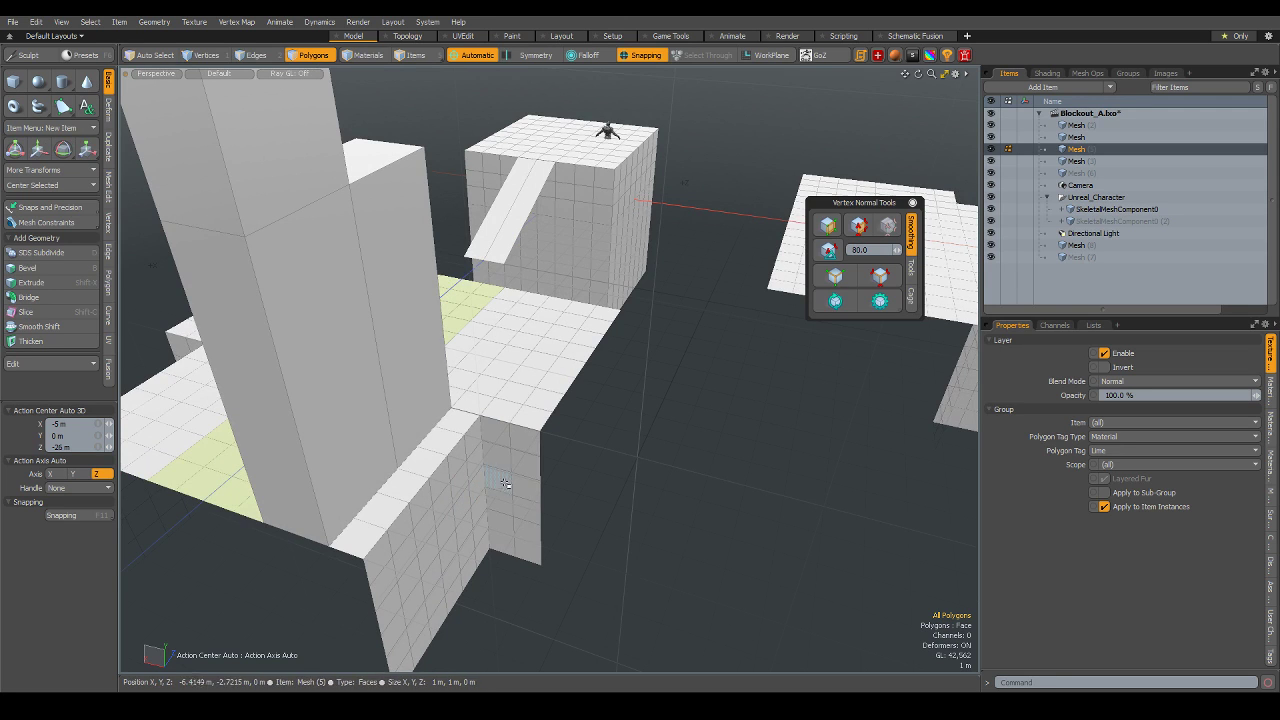
# - Select the connected floor-and-wall piece, trial-move it 2.5 m along X, then undo it
pyautogui.doubleClick(522, 486)
pyautogui.press('w')
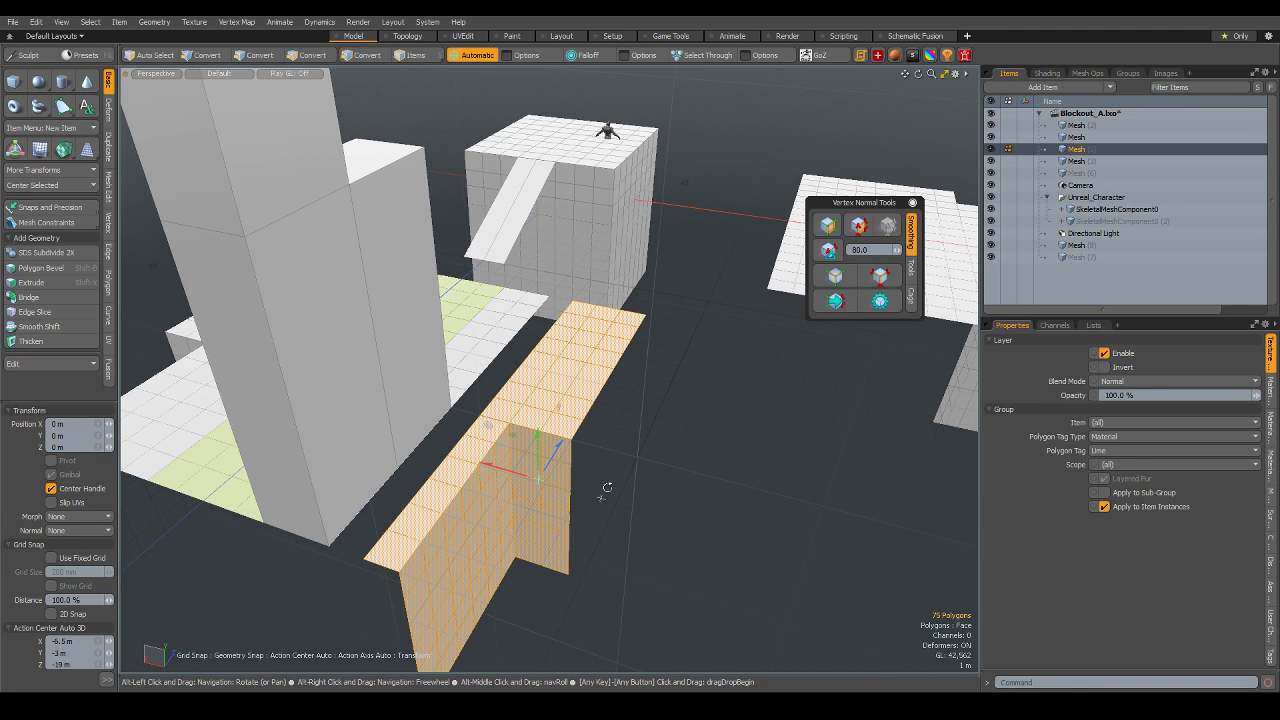
pyautogui.keyDown('alt'); pyautogui.moveTo(593, 490); pyautogui.dragTo(638, 488); pyautogui.keyUp('alt')
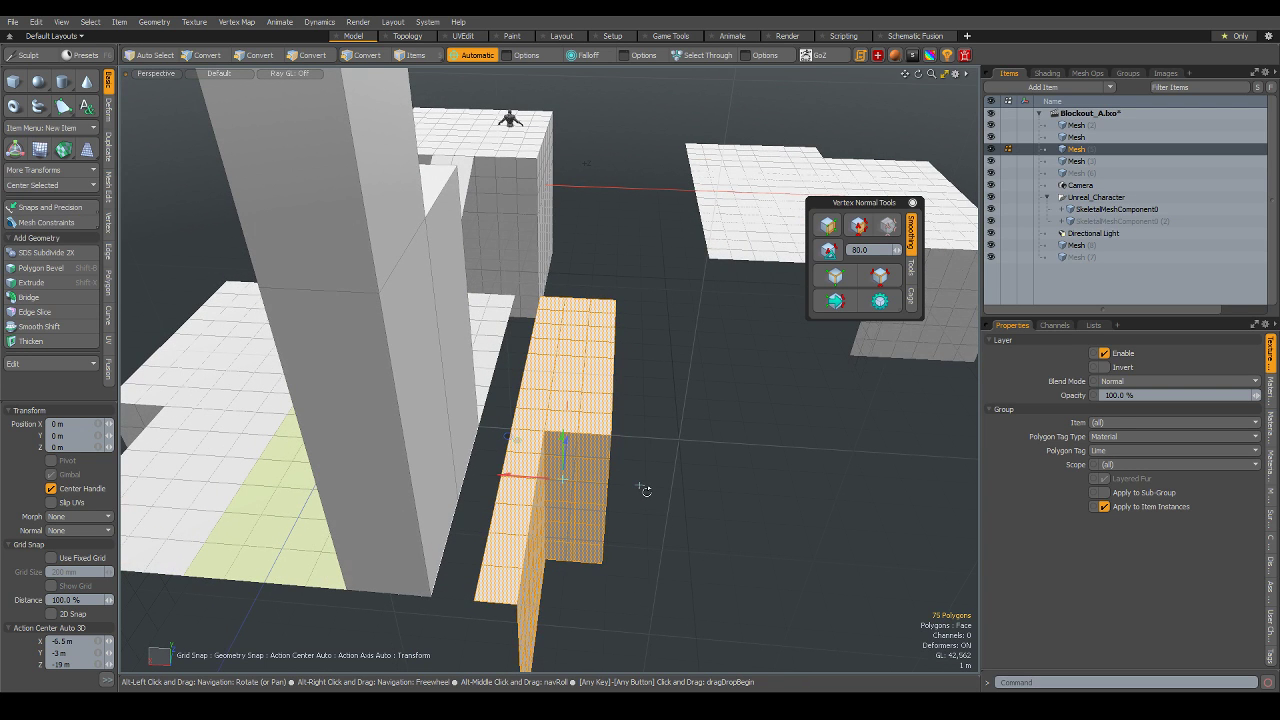
pyautogui.moveTo(518, 484); pyautogui.dragTo(496, 490)
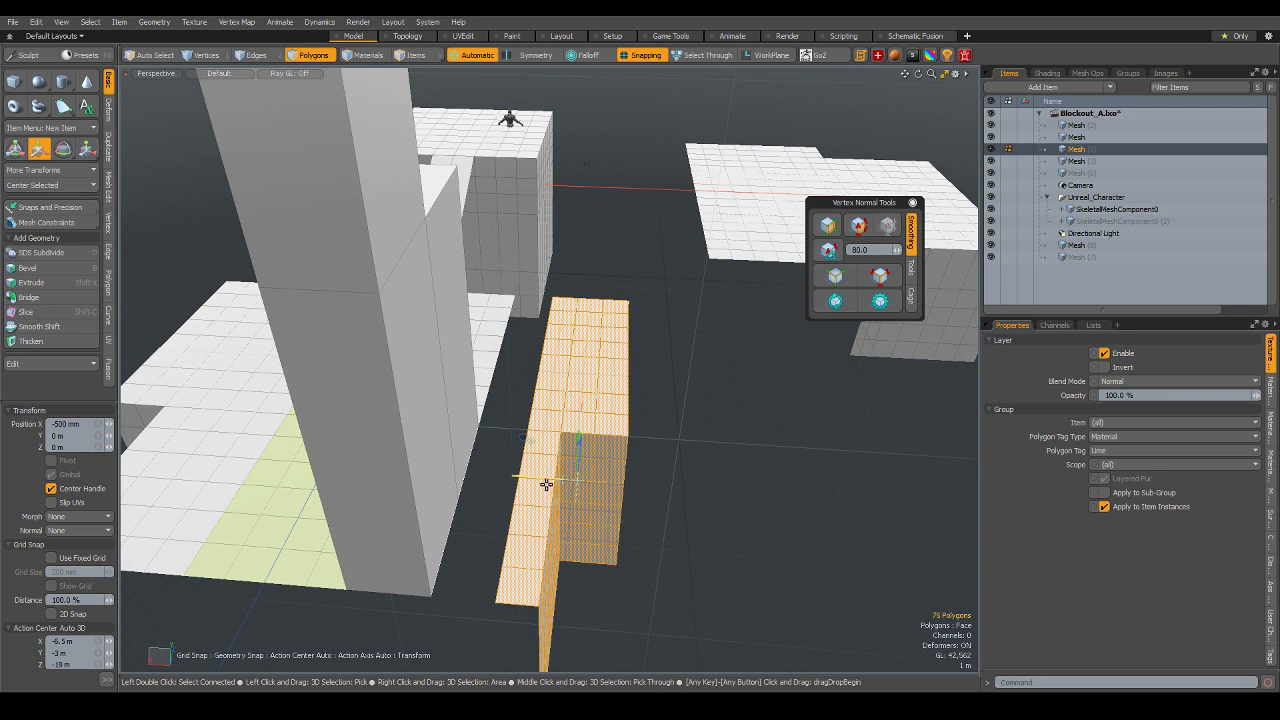
pyautogui.hotkey('ctrl', 'z')
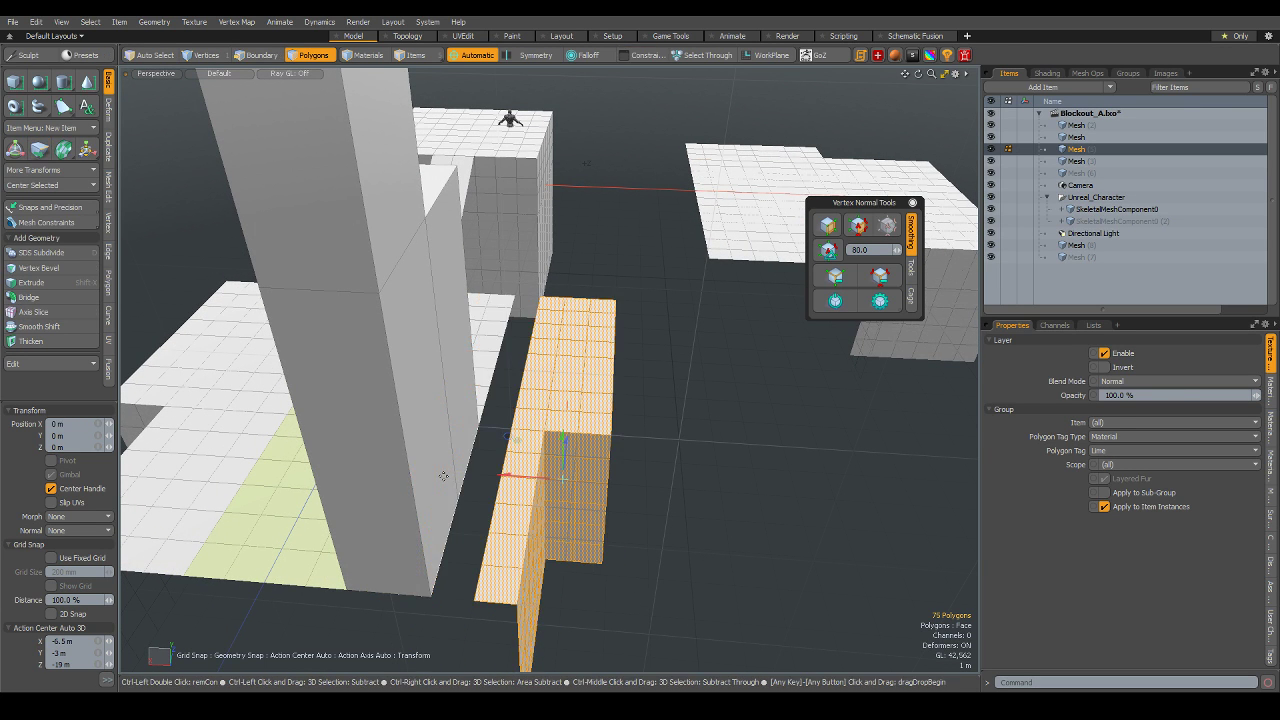
# - Redo and undo the 2.5 m trial move, then nudge the piece 500 mm along X
pyautogui.rightClick(443, 476)
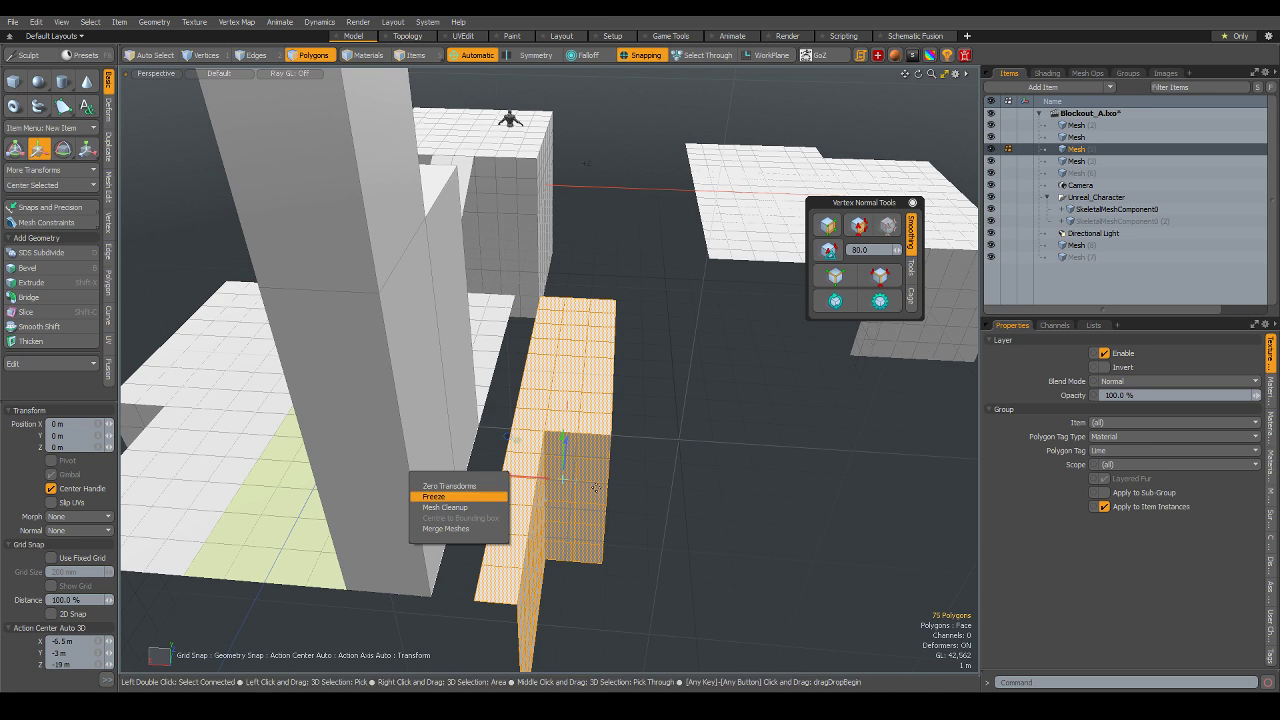
pyautogui.click(445, 496)
pyautogui.hotkey('ctrl', 'shift', 'z')
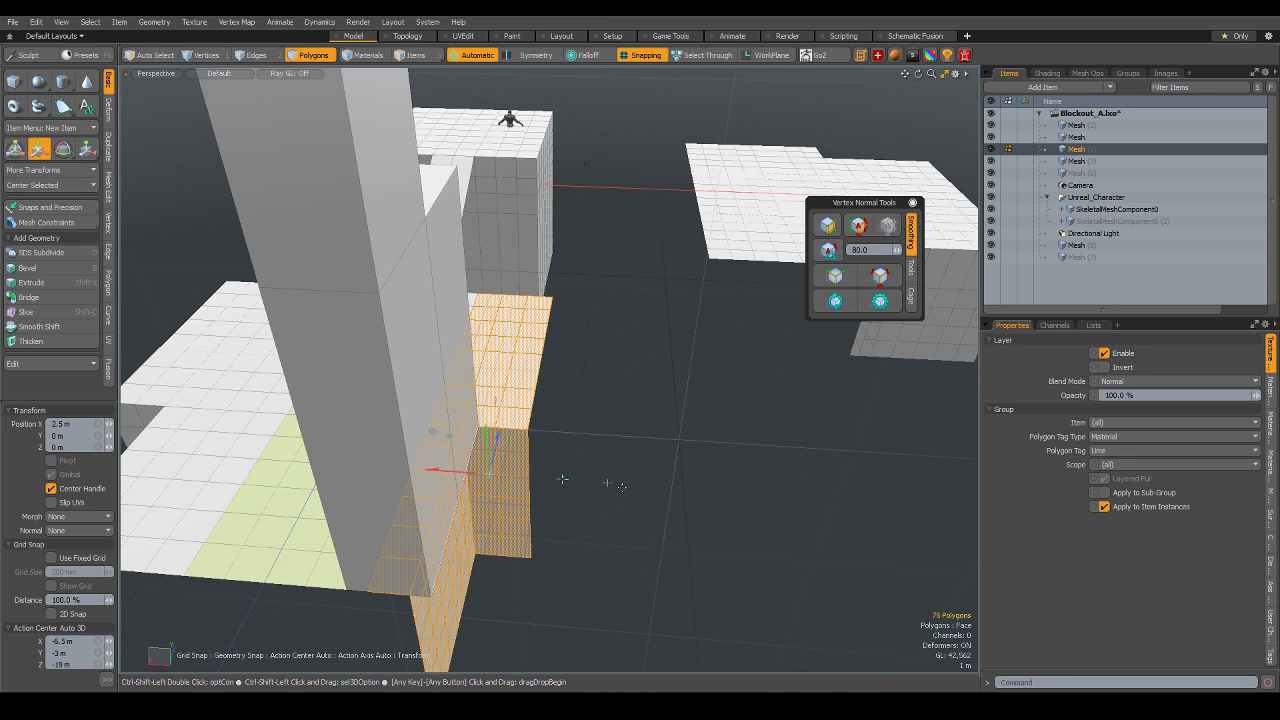
pyautogui.hotkey('ctrl', 'shift', 'z')
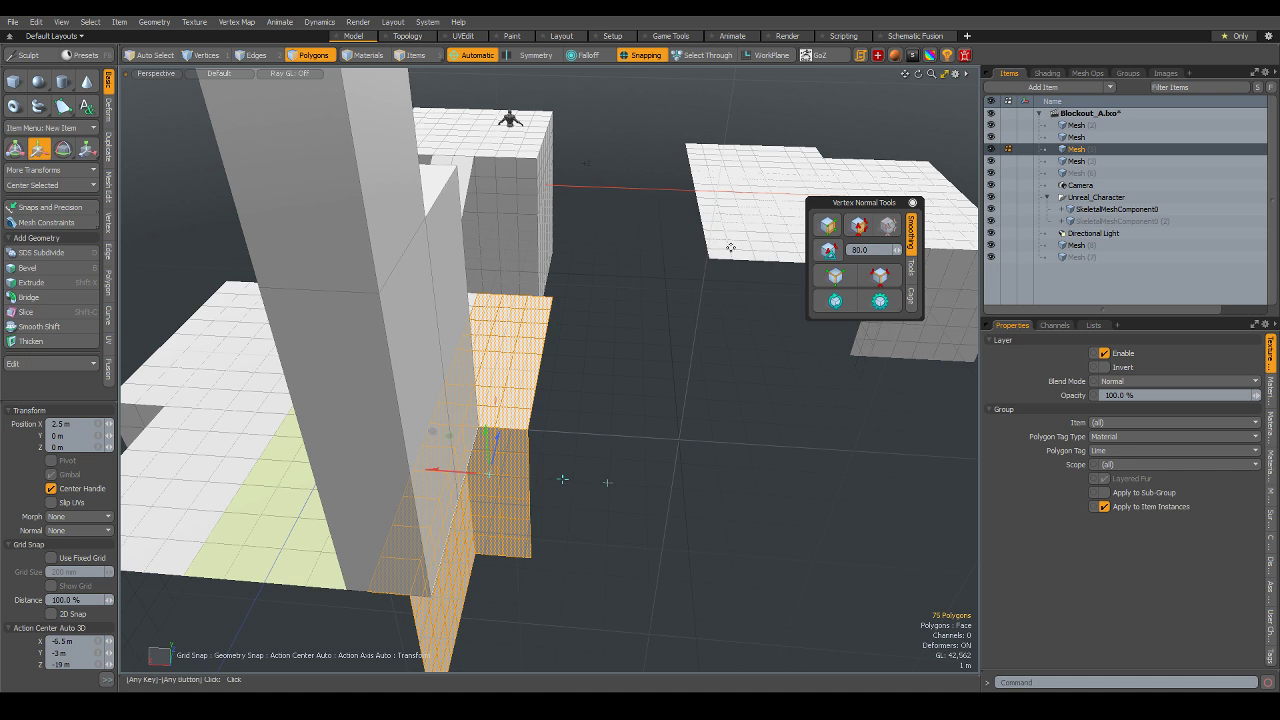
pyautogui.click(733, 250)
pyautogui.hotkey('ctrl', 'z')
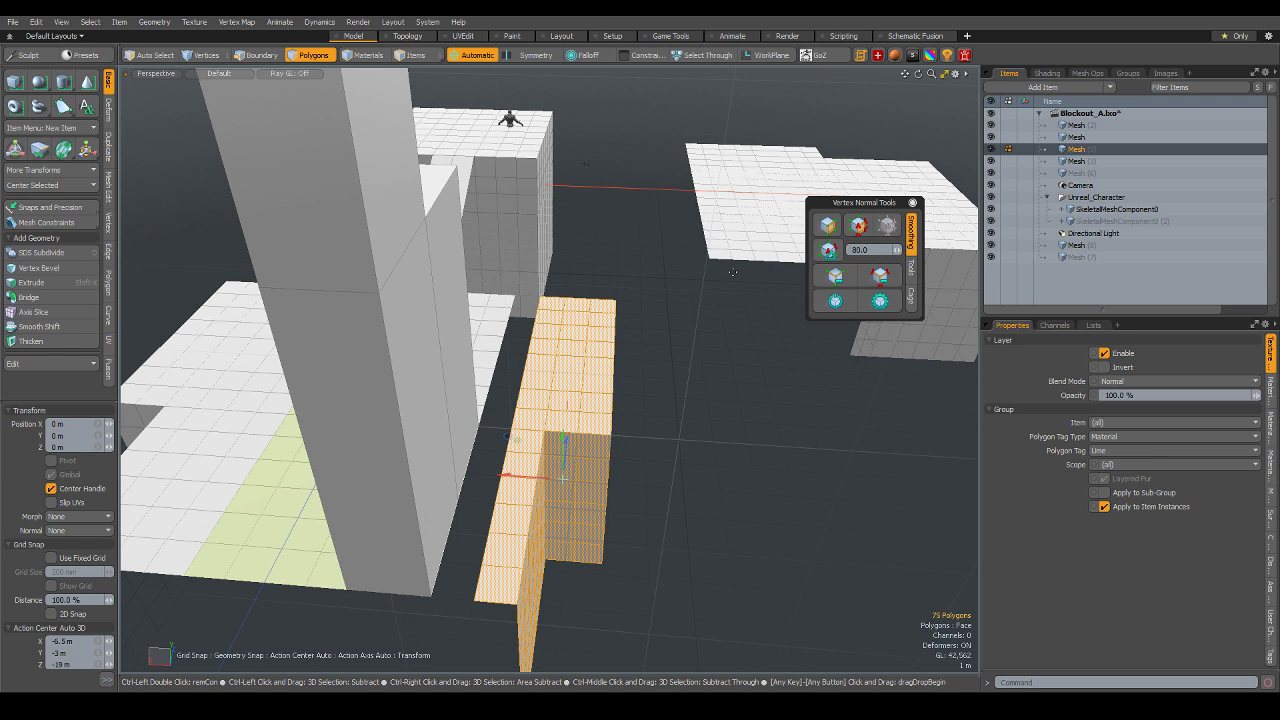
pyautogui.moveTo(535, 485); pyautogui.dragTo(534, 487)
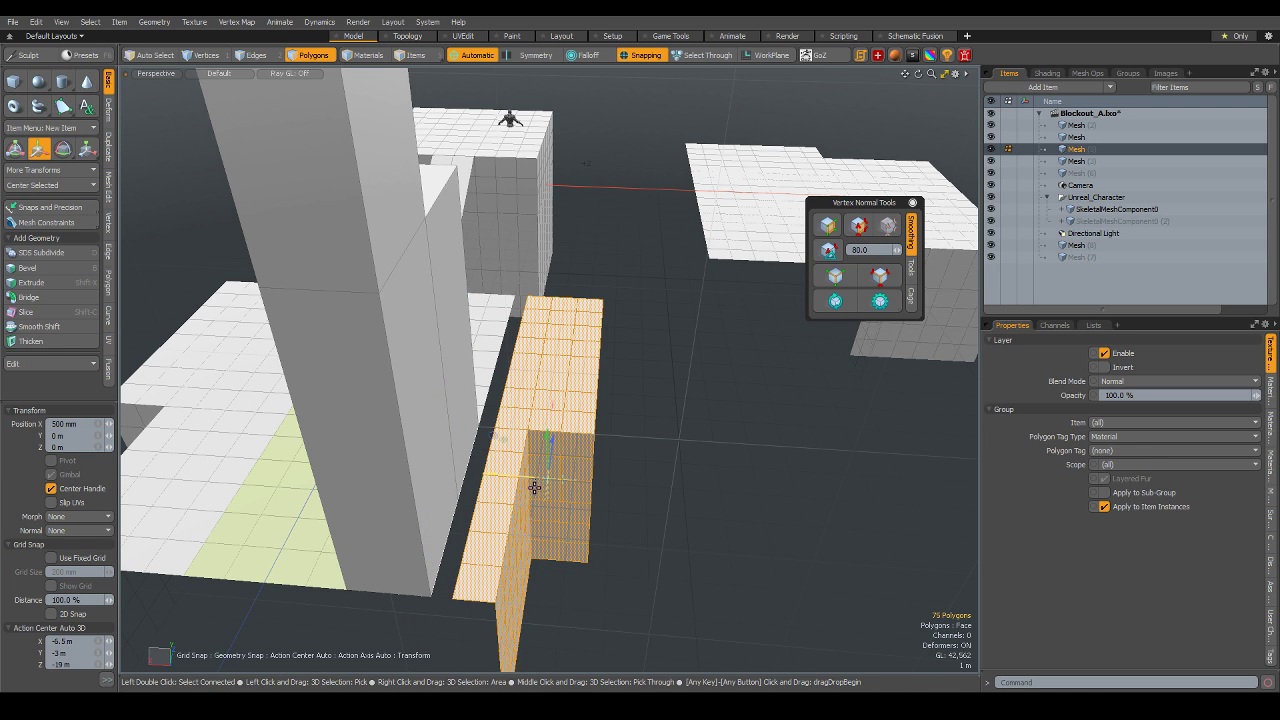
# - Re-place the move pivot at the piece's bottom corner and bring up the Action Center choices
pyautogui.click(522, 301)
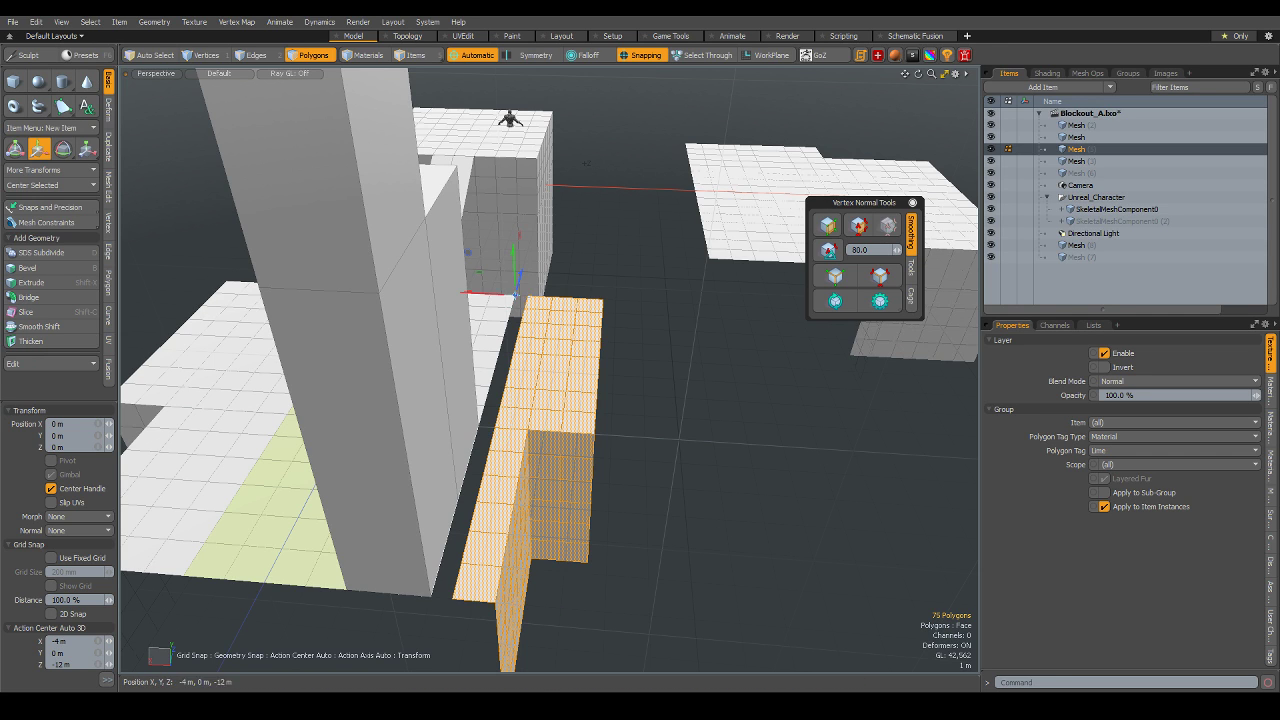
pyautogui.moveTo(500, 302); pyautogui.dragTo(506, 294)
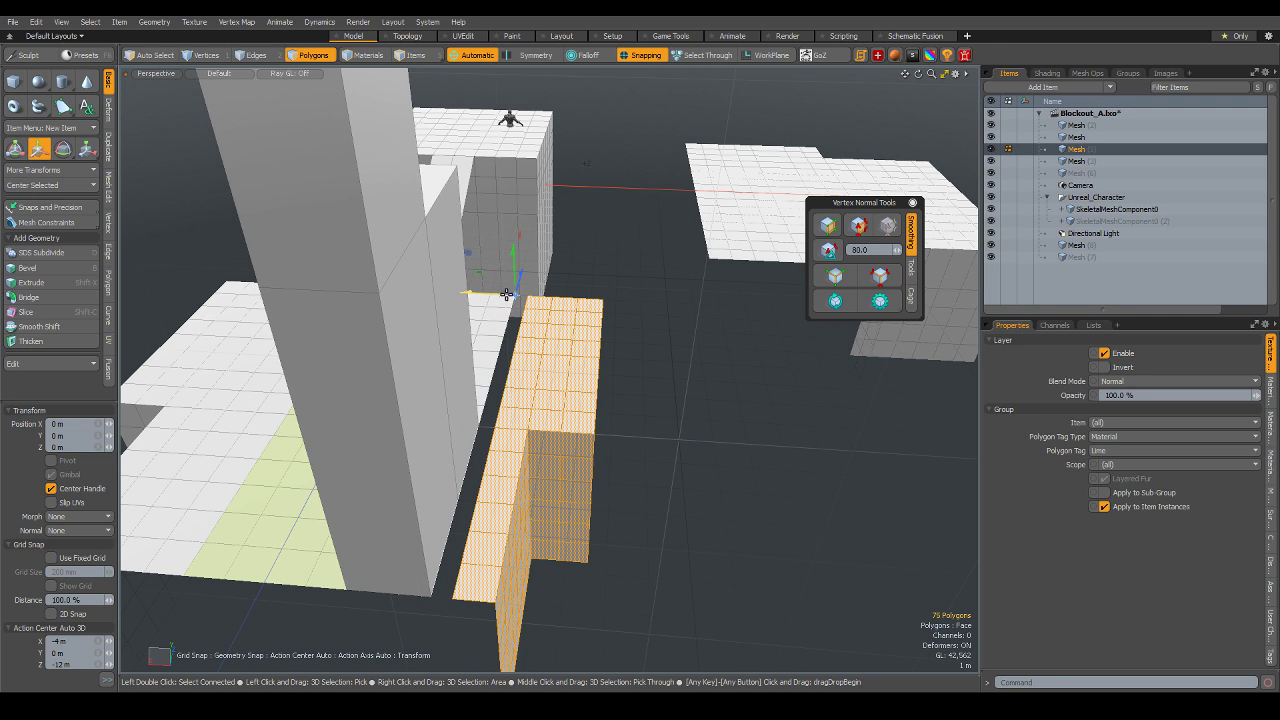
pyautogui.click(456, 594)
pyautogui.moveTo(490, 617)
pyautogui.keyDown('alt'); pyautogui.mouseDown()
pyautogui.moveTo(529, 543)
pyautogui.moveTo(587, 343)
pyautogui.mouseUp(); pyautogui.keyUp('alt')
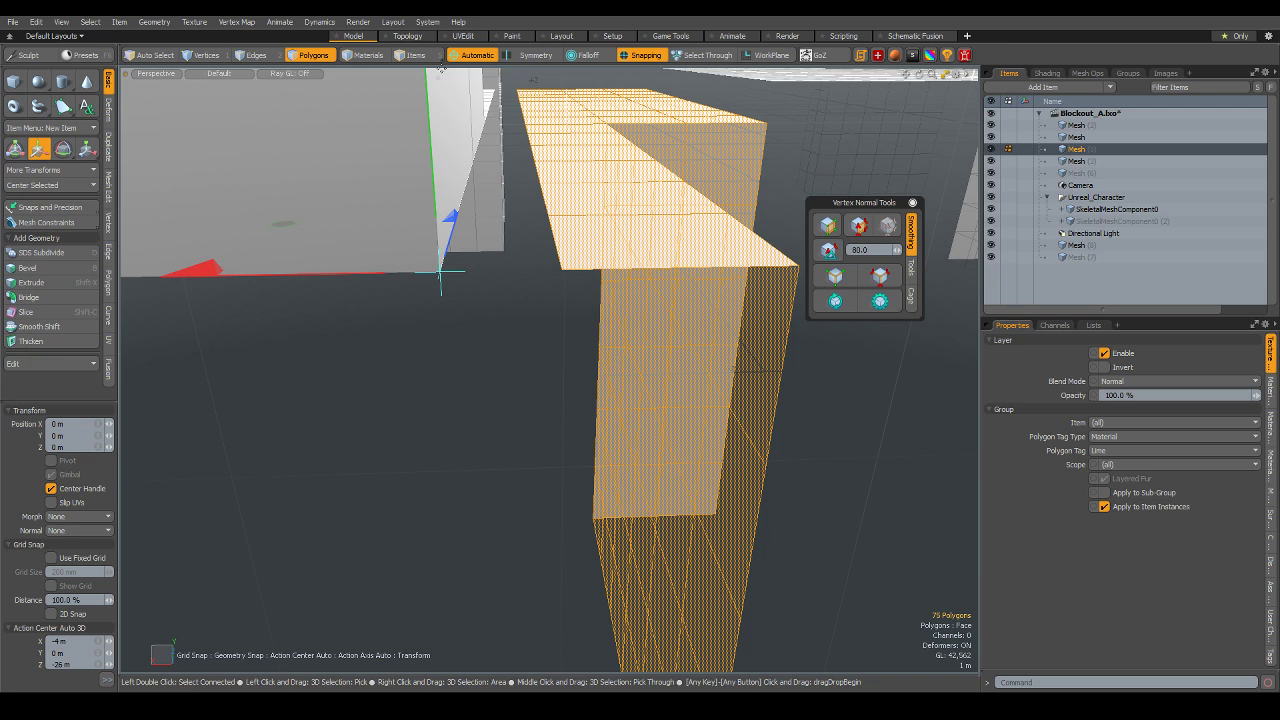
pyautogui.click(472, 57)
pyautogui.click(468, 70)
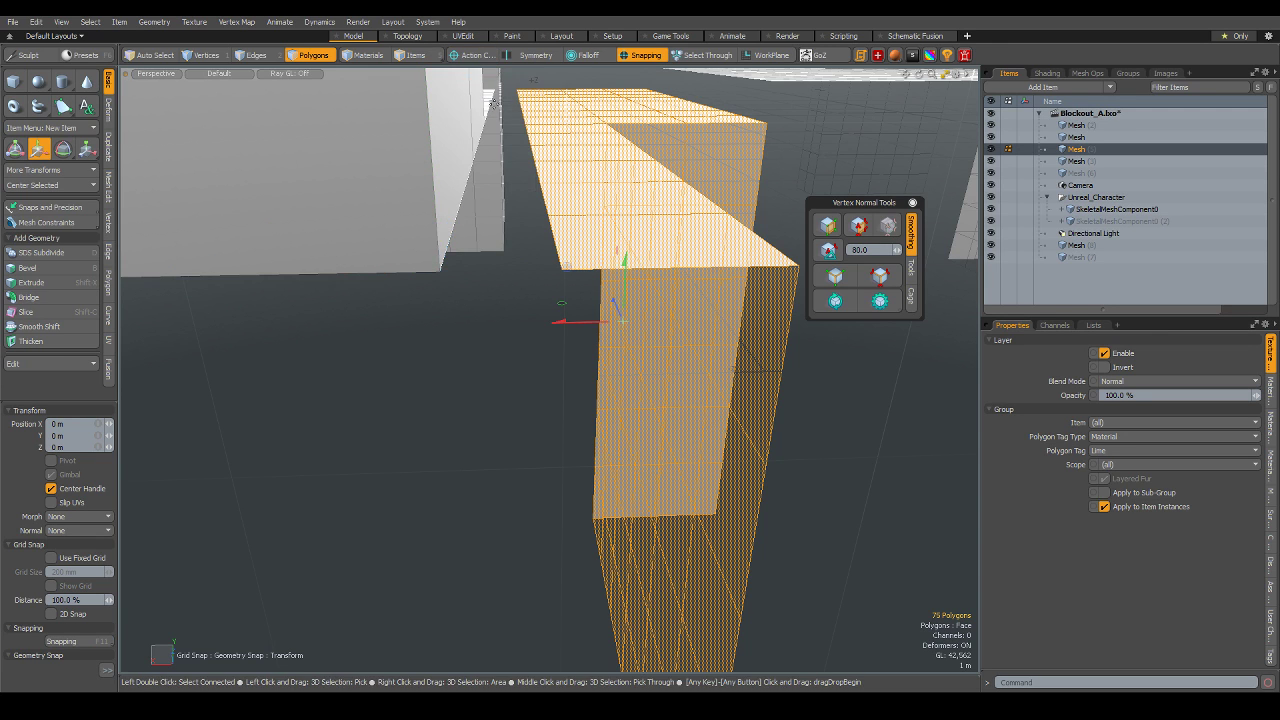
pyautogui.click(472, 56)
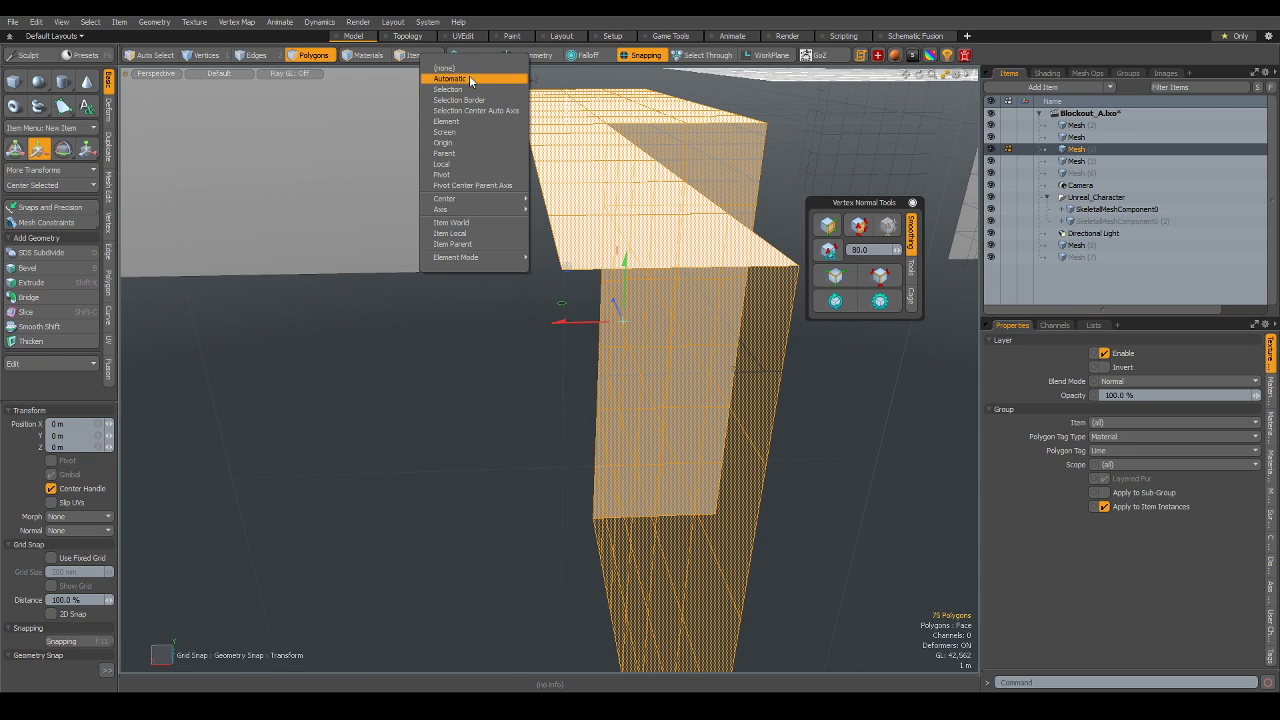
# - Set Action Center to Automatic, pivot at the grey tower's corner, and disable Grid snapping
pyautogui.click(472, 76)
pyautogui.keyDown('alt'); pyautogui.moveTo(640, 228); pyautogui.dragTo(695, 262); pyautogui.keyUp('alt')
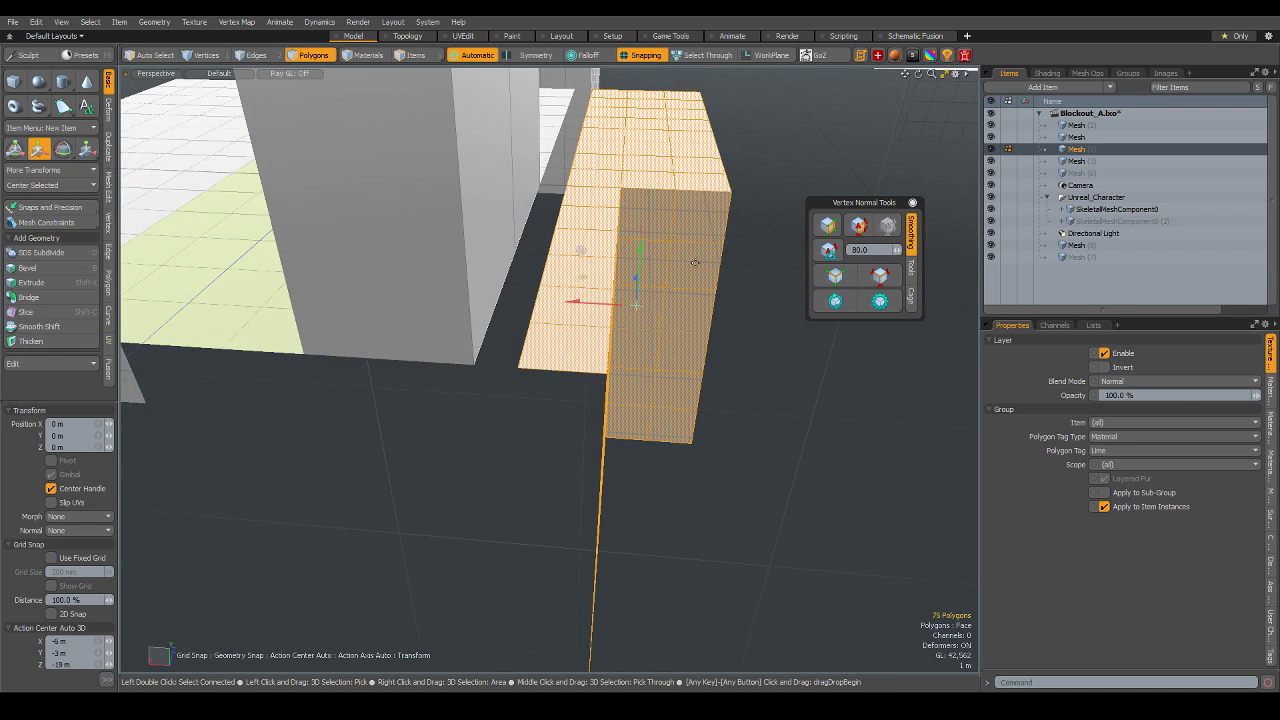
pyautogui.click(520, 370)
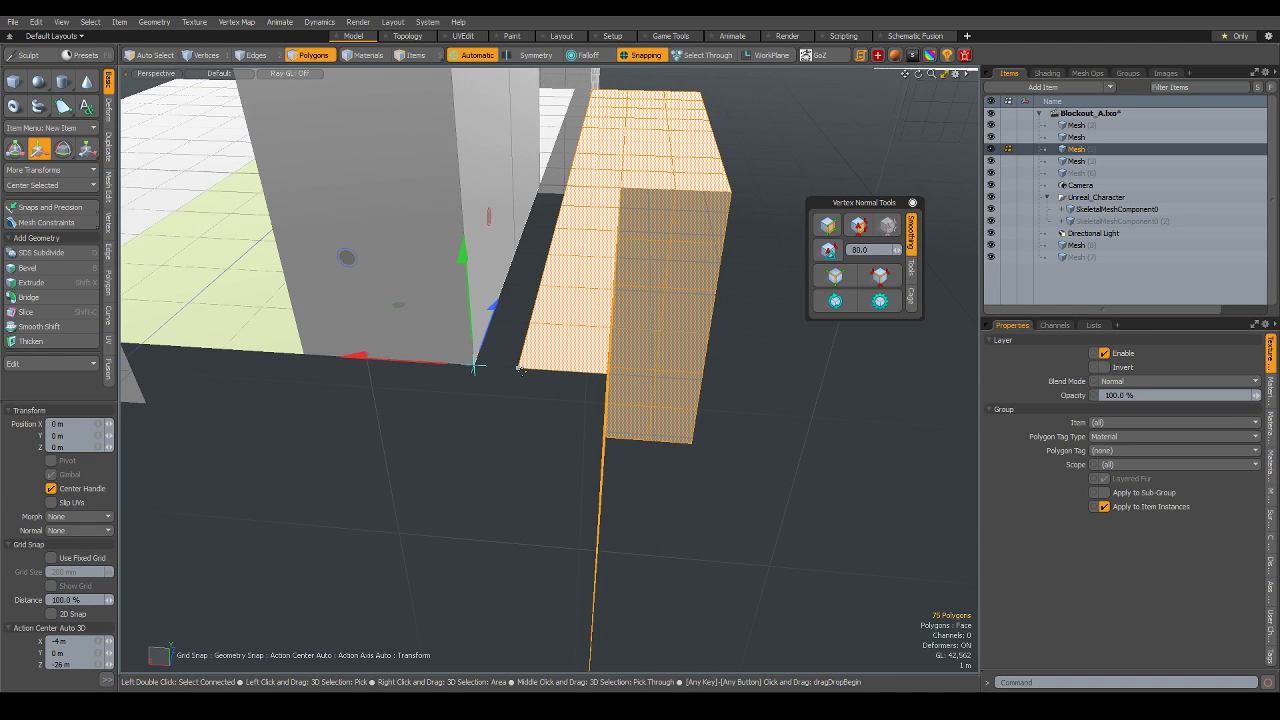
pyautogui.click(640, 55)
pyautogui.click(640, 162)
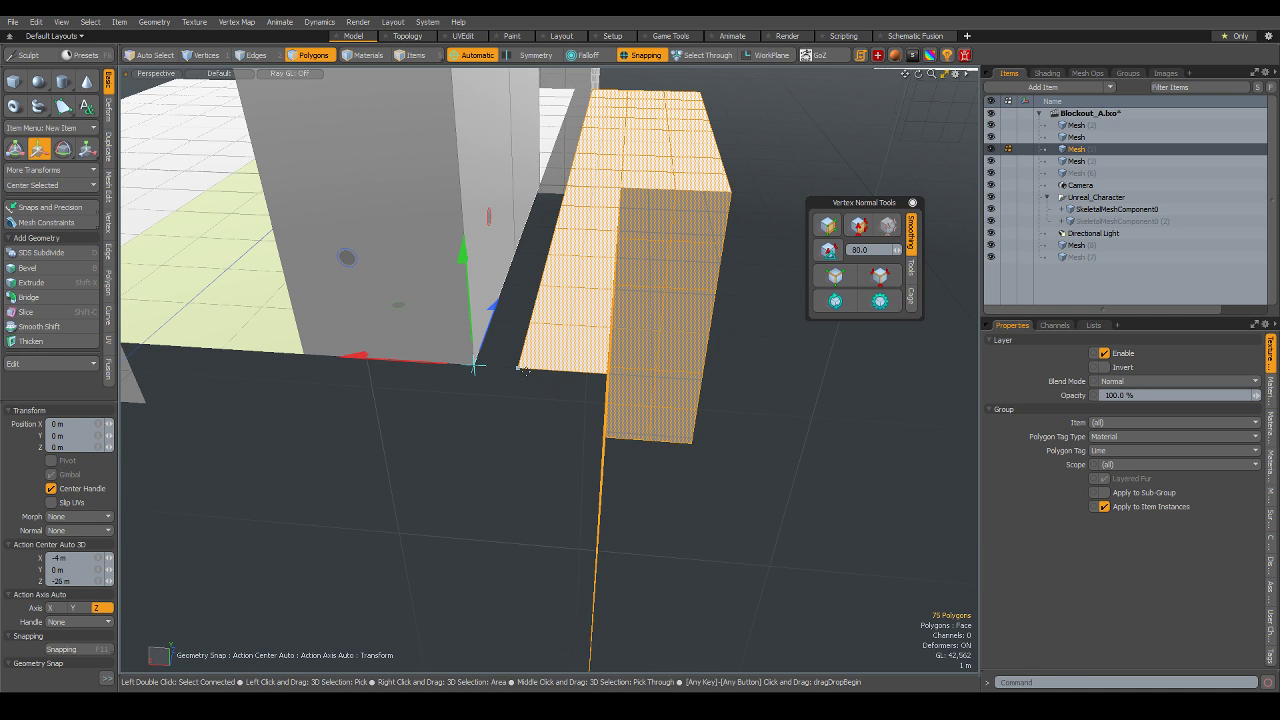
# - After a trial 1 m pivot shift, re-anchor the pivot at the tower's base corner
pyautogui.moveTo(525, 371)
pyautogui.keyDown('alt'); pyautogui.mouseDown()
pyautogui.moveTo(440, 405)
pyautogui.moveTo(512, 410)
pyautogui.mouseUp(); pyautogui.keyUp('alt')
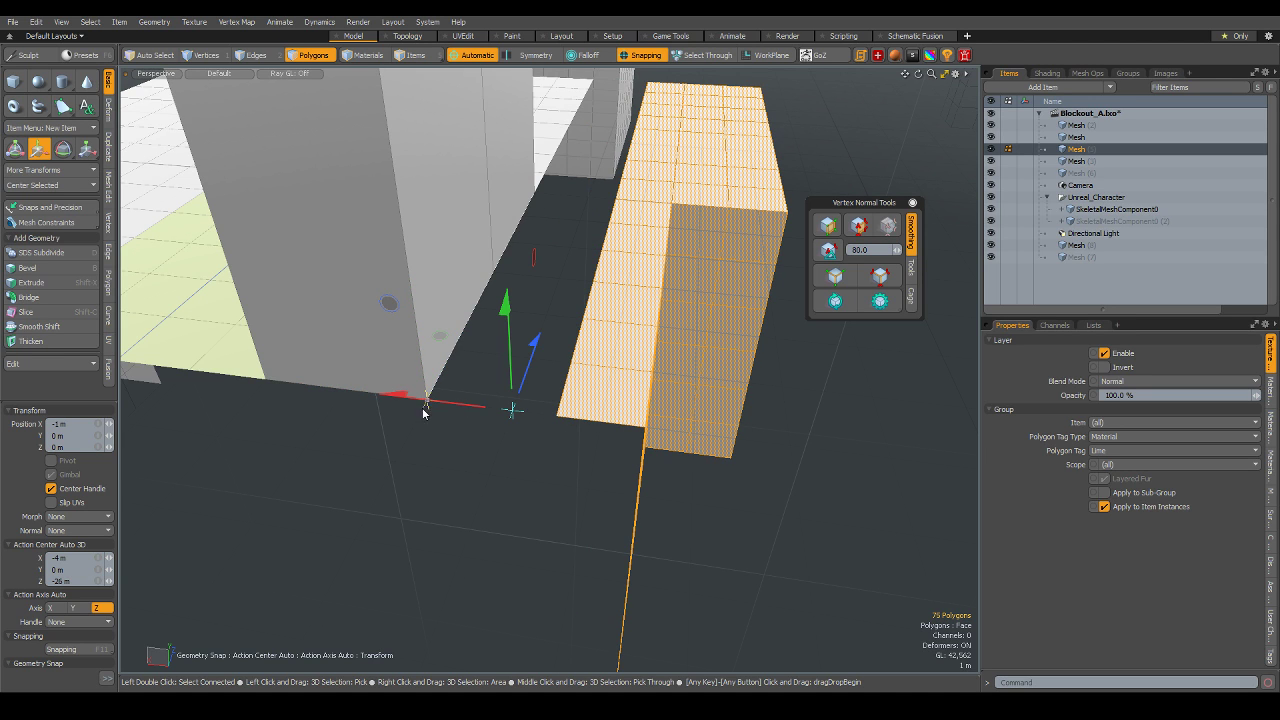
pyautogui.moveTo(427, 408); pyautogui.dragTo(512, 409)
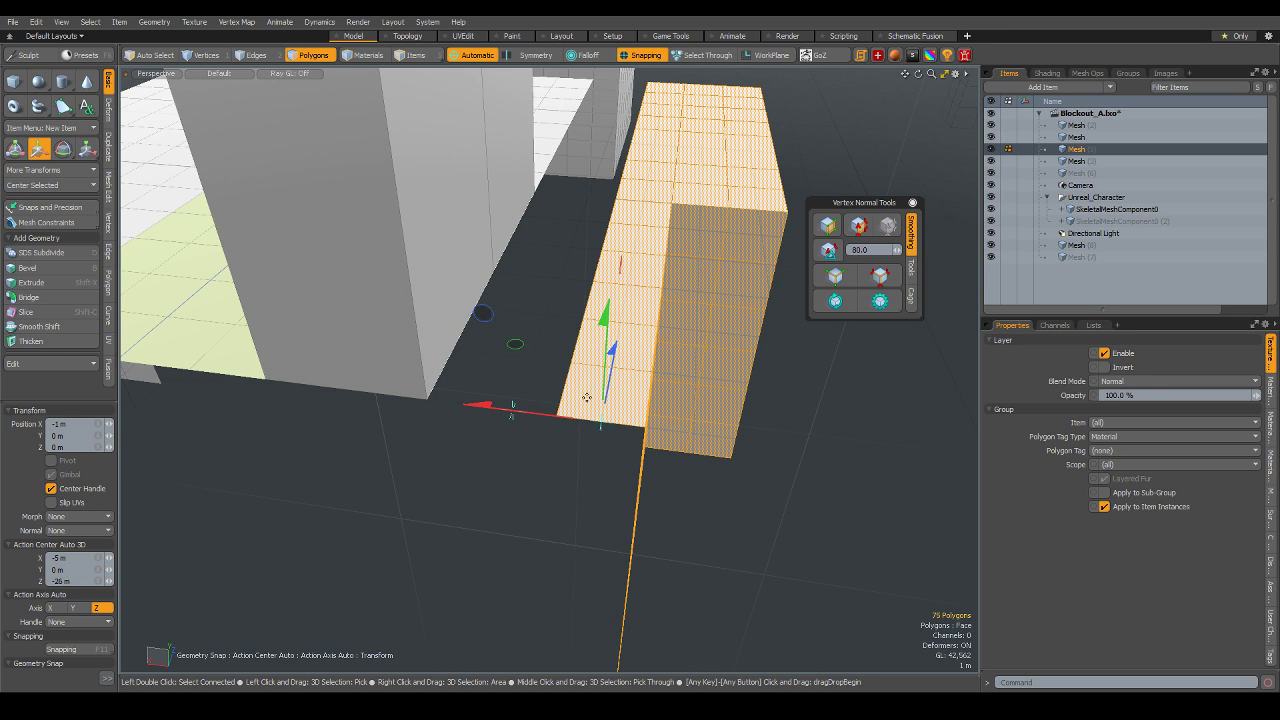
pyautogui.scroll(5, 563, 447)
pyautogui.scroll(-6, 600, 390)
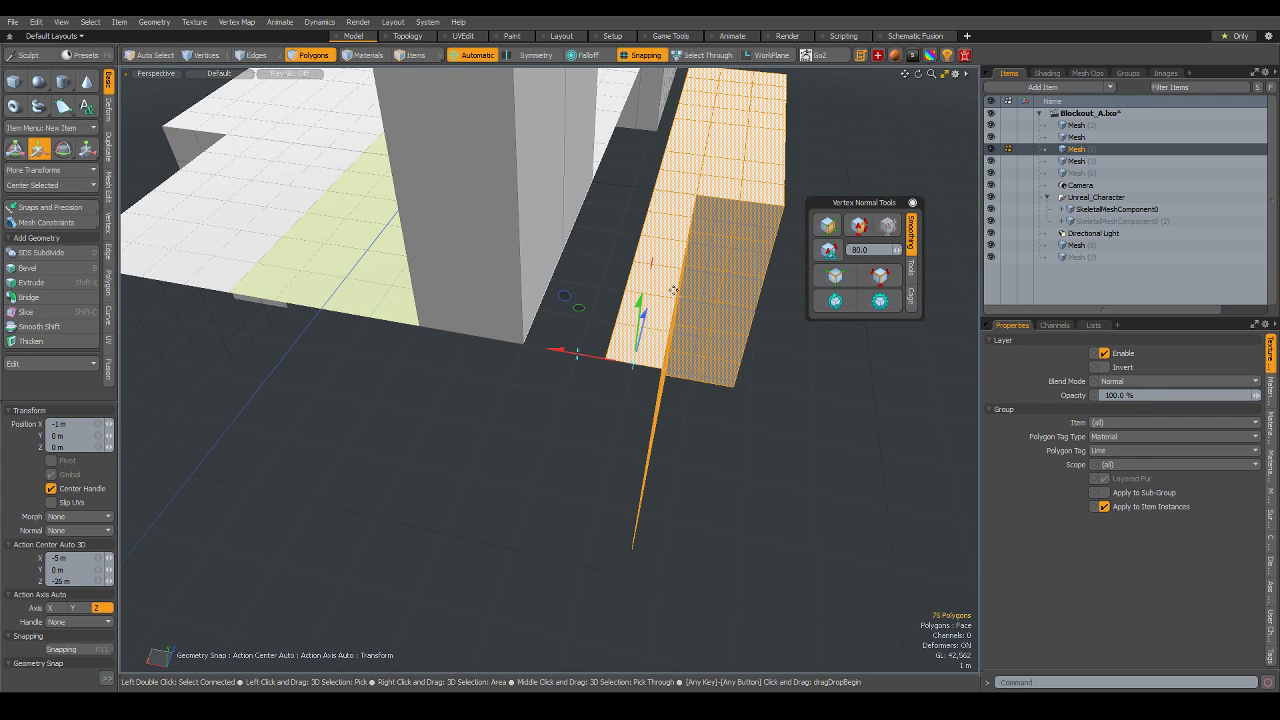
pyautogui.click(674, 290)
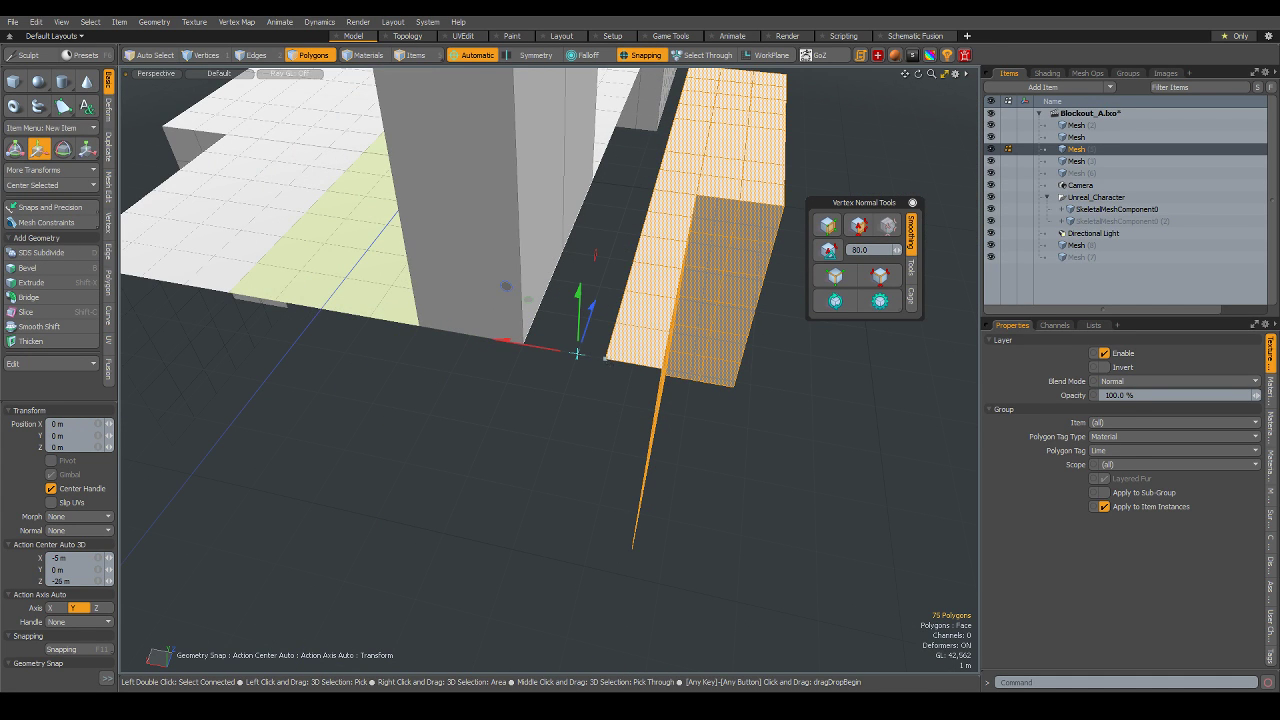
pyautogui.keyDown('ctrl'); pyautogui.click(638, 55); pyautogui.keyUp('ctrl')
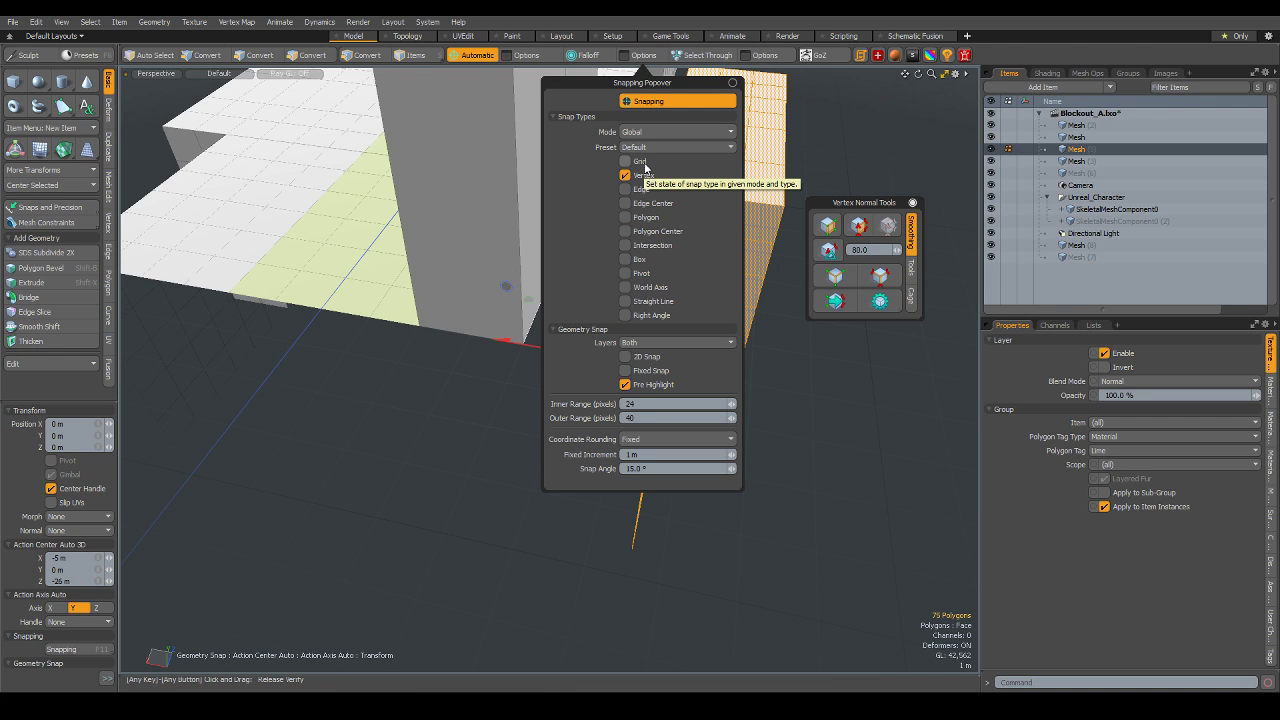
# - Re-enable grid snapping and set the move pivot on the slab polygon corner
pyautogui.click(640, 162)
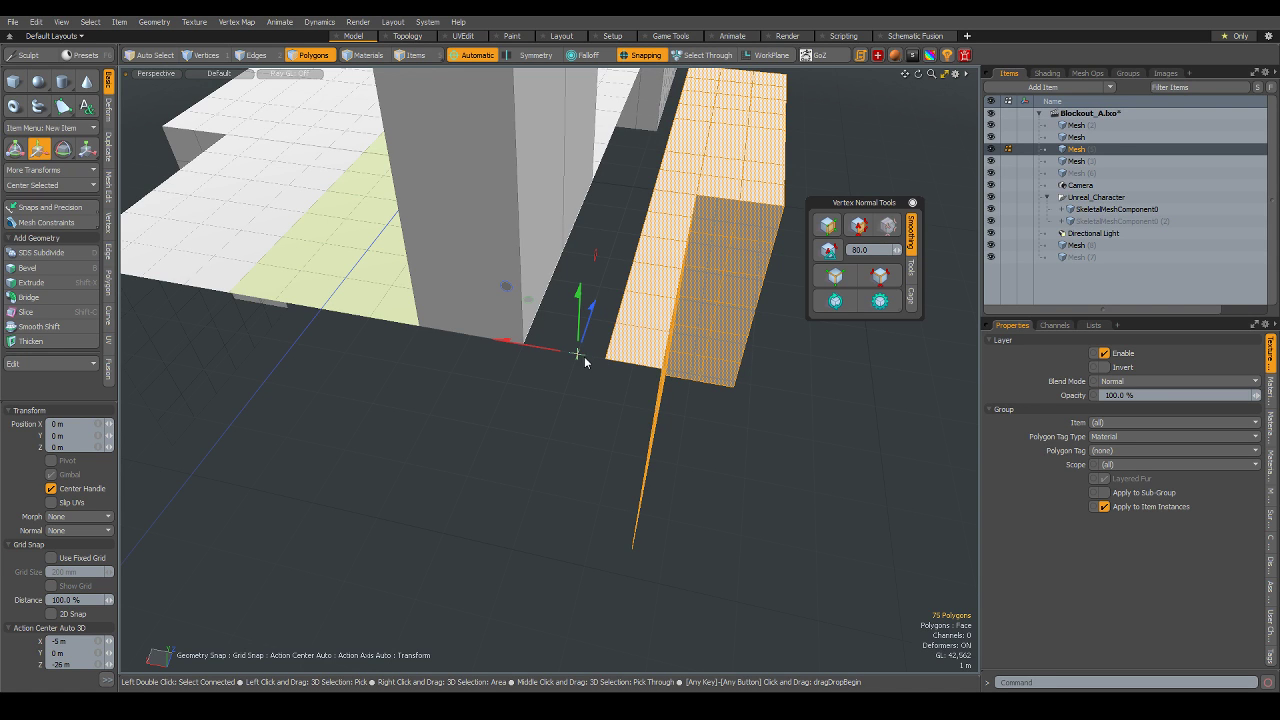
pyautogui.scroll(2, 587, 362)
pyautogui.scroll(2, 570, 350)
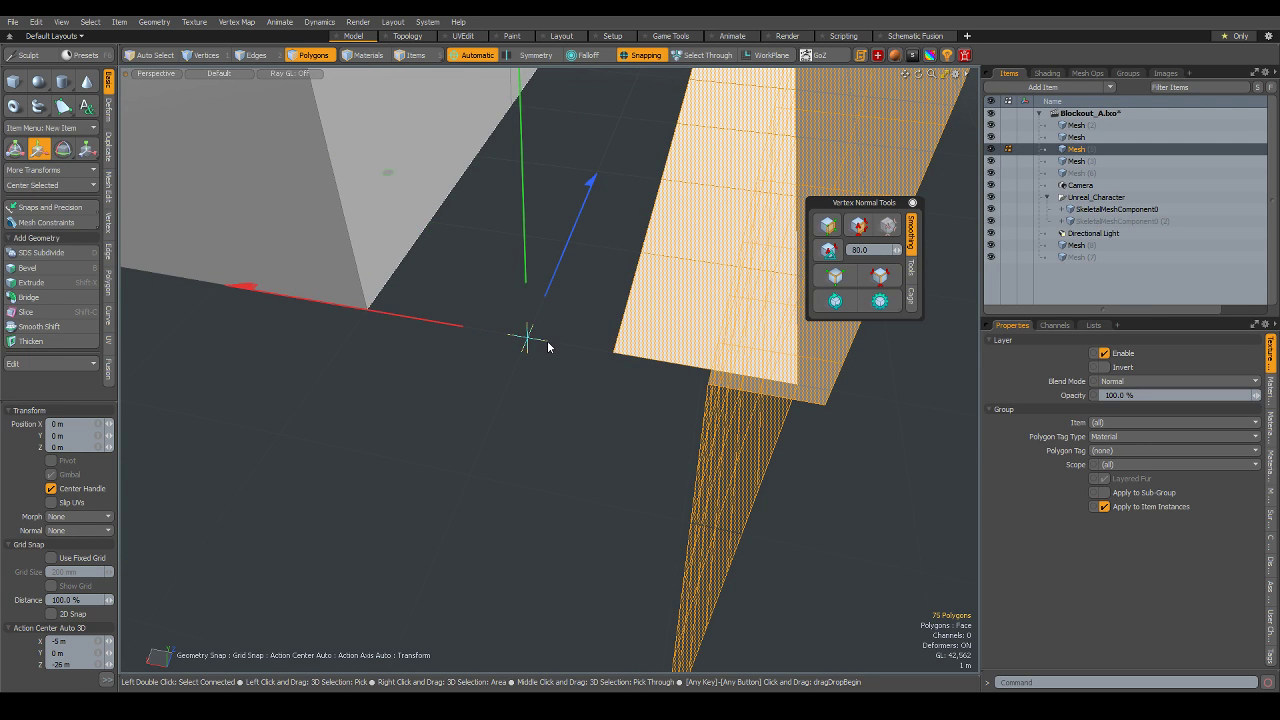
pyautogui.click(703, 368)
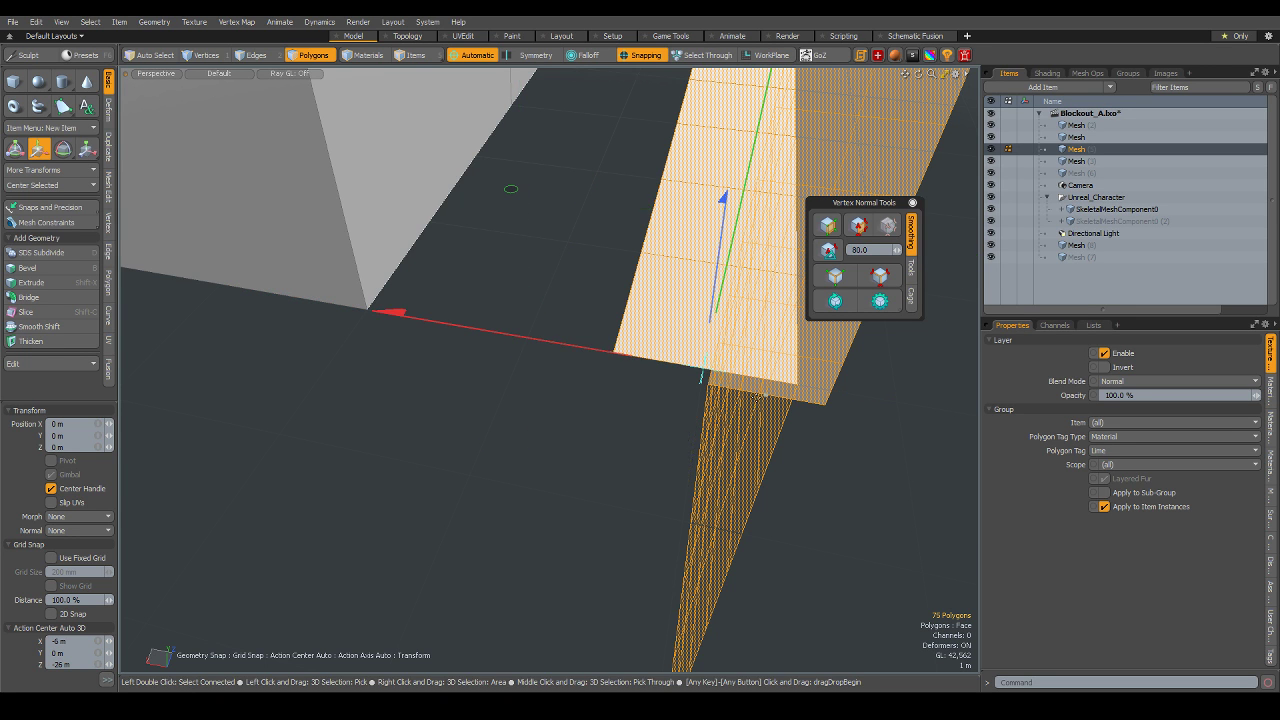
pyautogui.moveTo(703, 368)
pyautogui.keyDown('alt'); pyautogui.mouseDown()
pyautogui.moveTo(680, 420)
pyautogui.moveTo(709, 424)
pyautogui.mouseUp(); pyautogui.keyUp('alt')
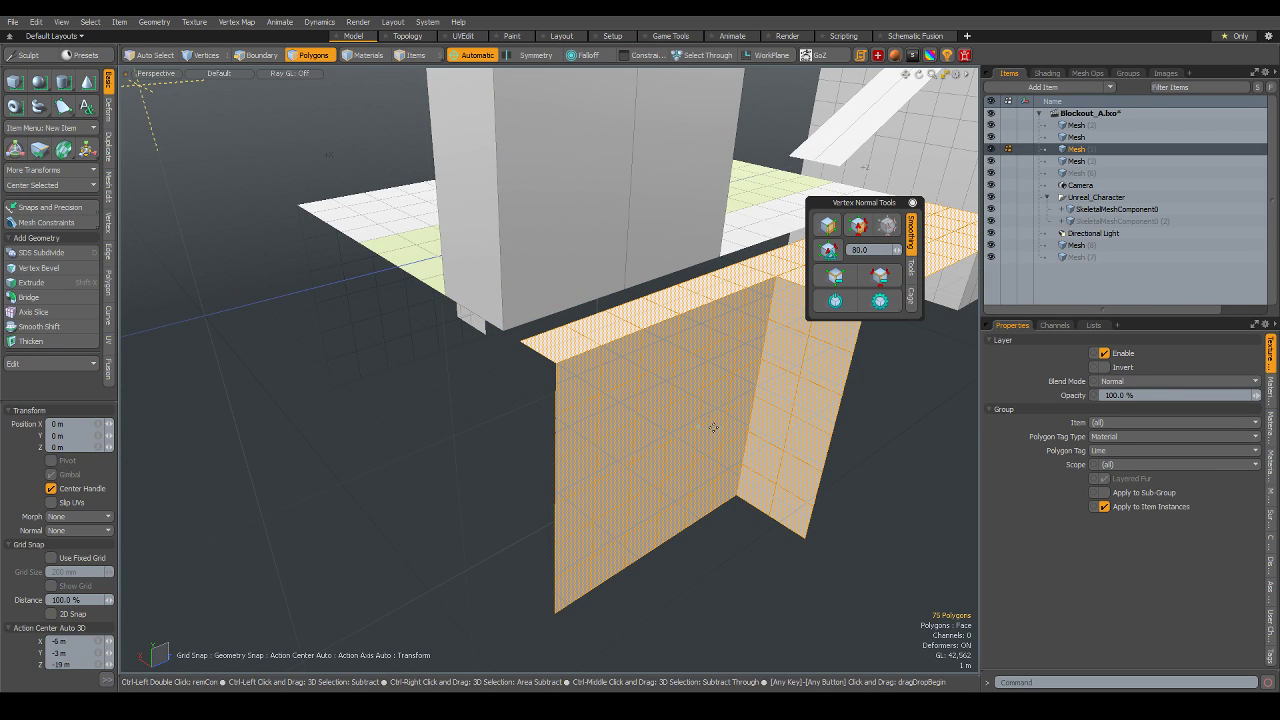
pyautogui.press('space')
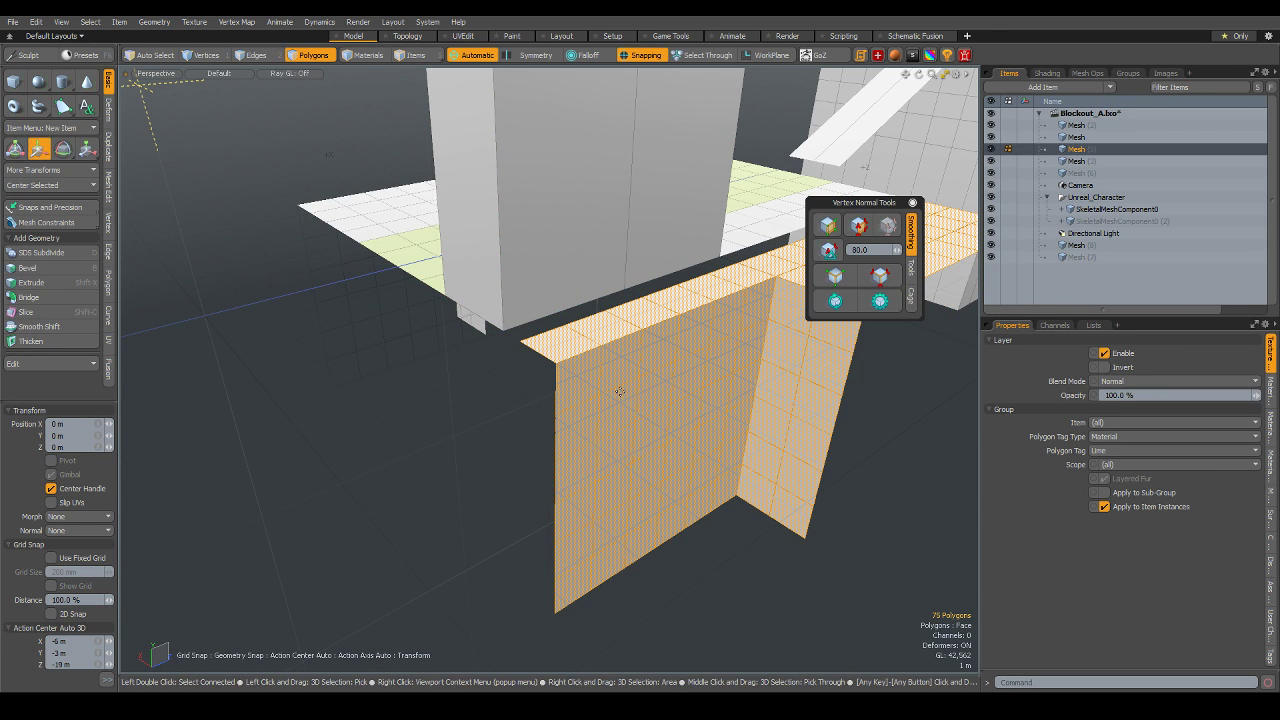
pyautogui.scroll(3, 573, 413)
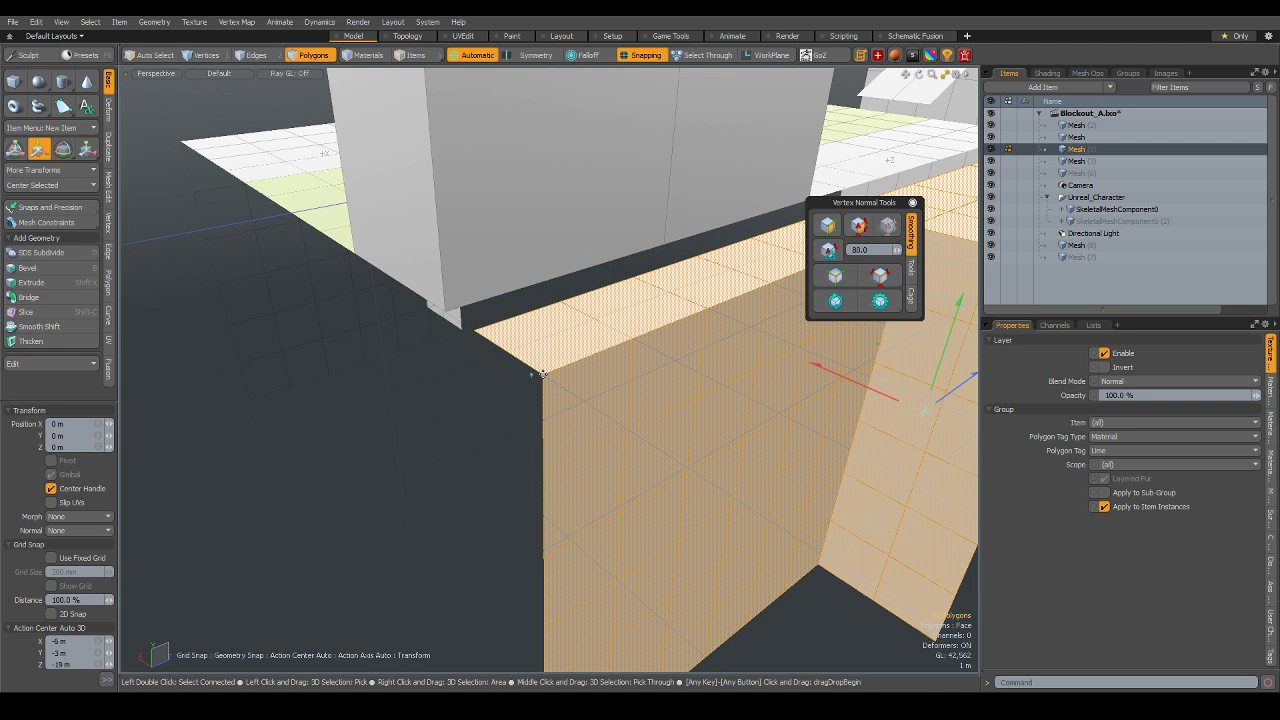
# - With Action Center set to (none), snap the slab's lower edge onto the grey tower's corner
pyautogui.press('w')
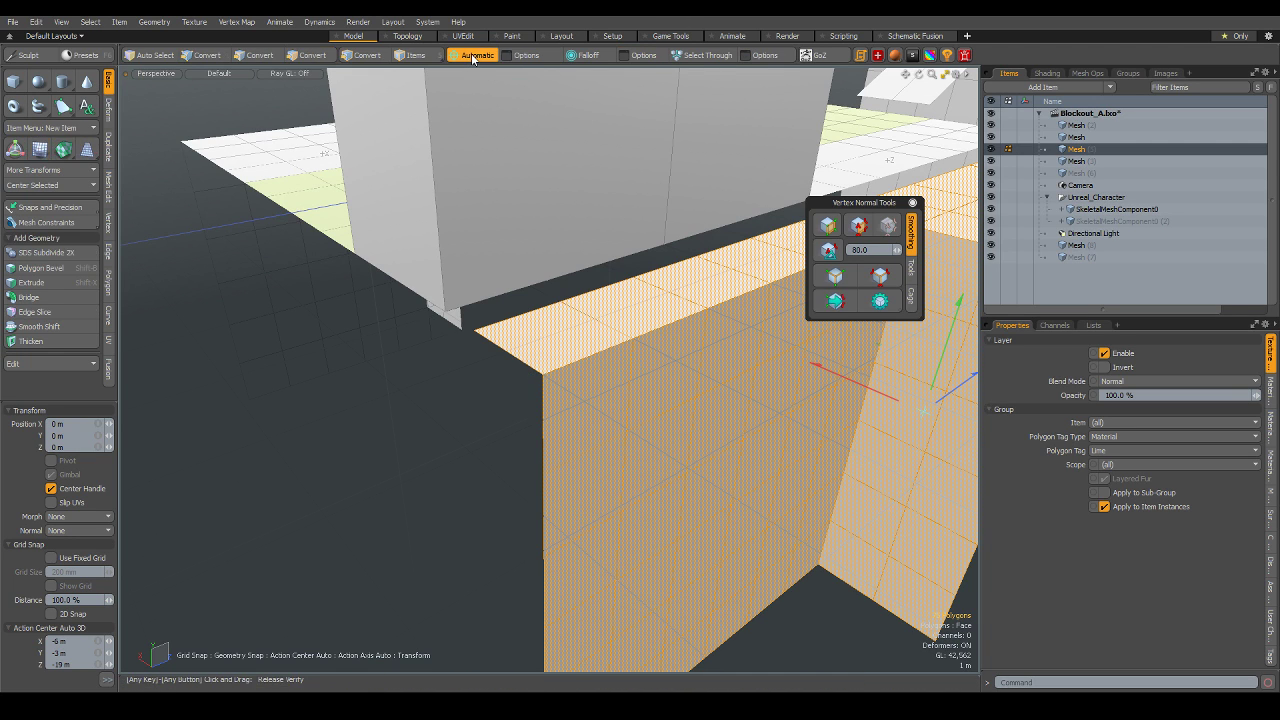
pyautogui.keyDown('ctrl'); pyautogui.click(470, 55); pyautogui.keyUp('ctrl')
pyautogui.click(452, 70)
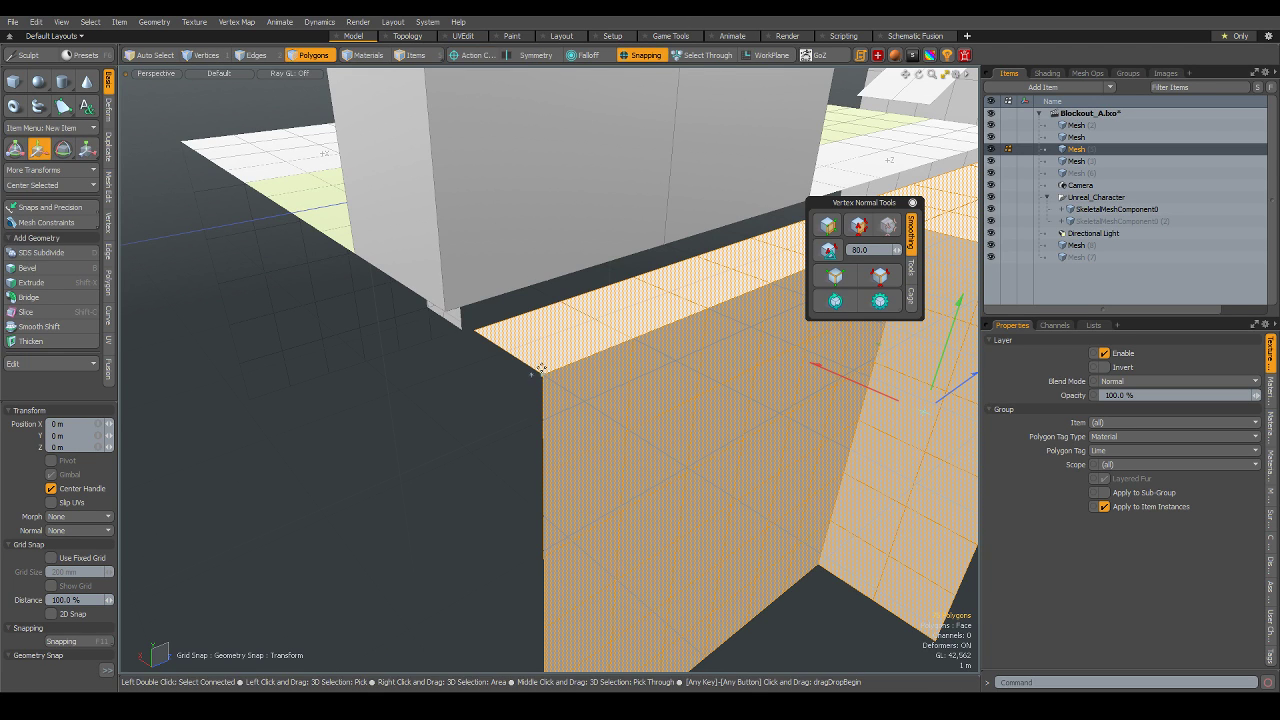
pyautogui.keyDown('alt'); pyautogui.moveTo(639, 384); pyautogui.dragTo(554, 384); pyautogui.keyUp('alt')
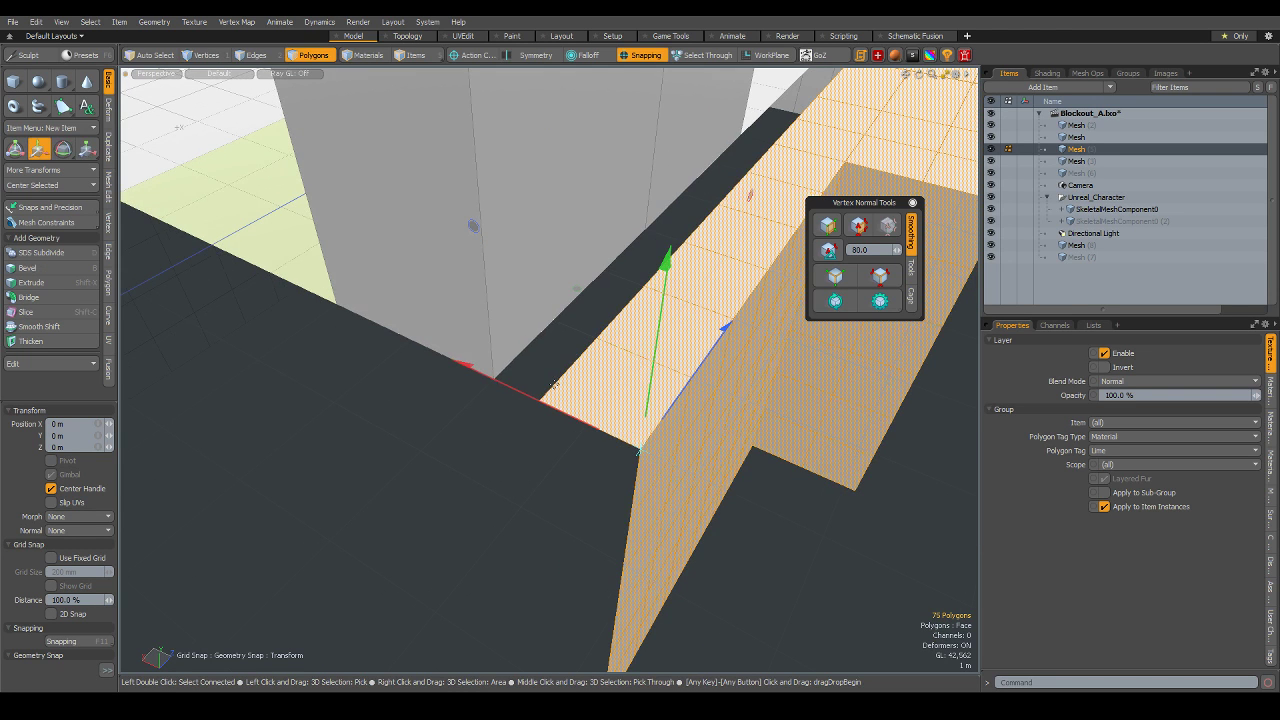
pyautogui.moveTo(608, 345); pyautogui.dragTo(493, 380)
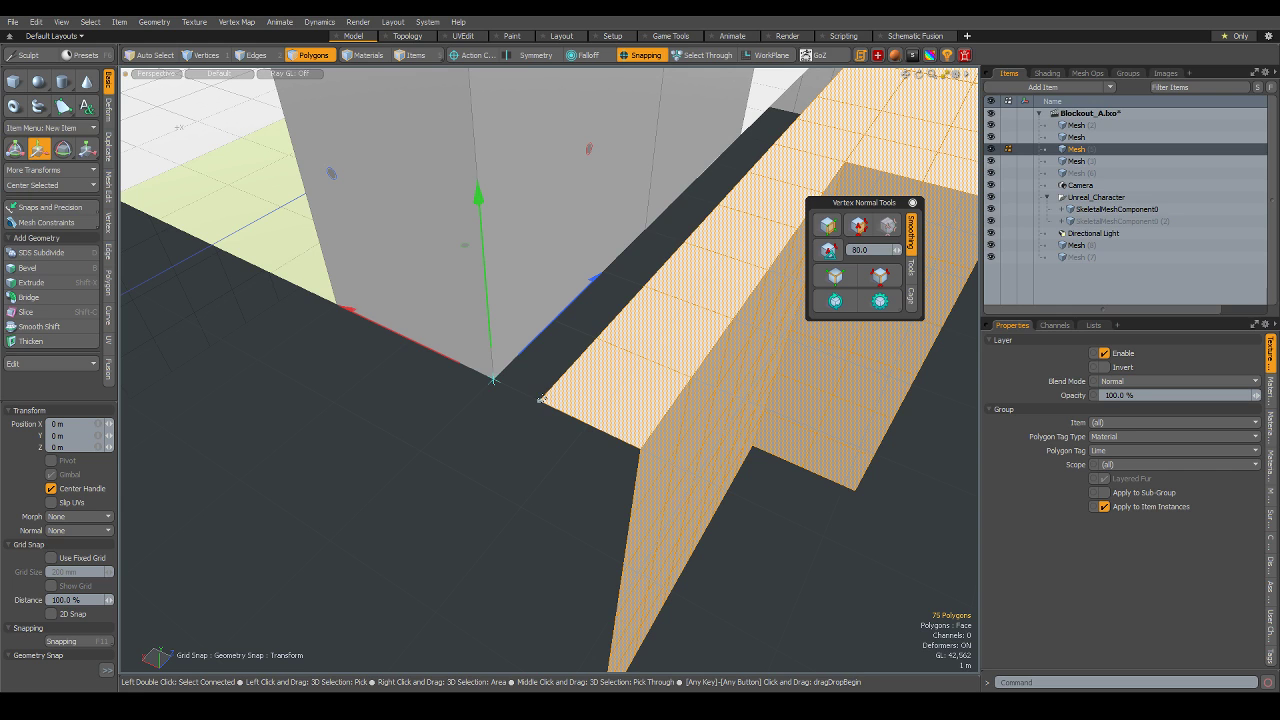
pyautogui.moveTo(541, 399)
pyautogui.mouseDown()
pyautogui.moveTo(615, 424)
pyautogui.moveTo(570, 434)
pyautogui.mouseUp()
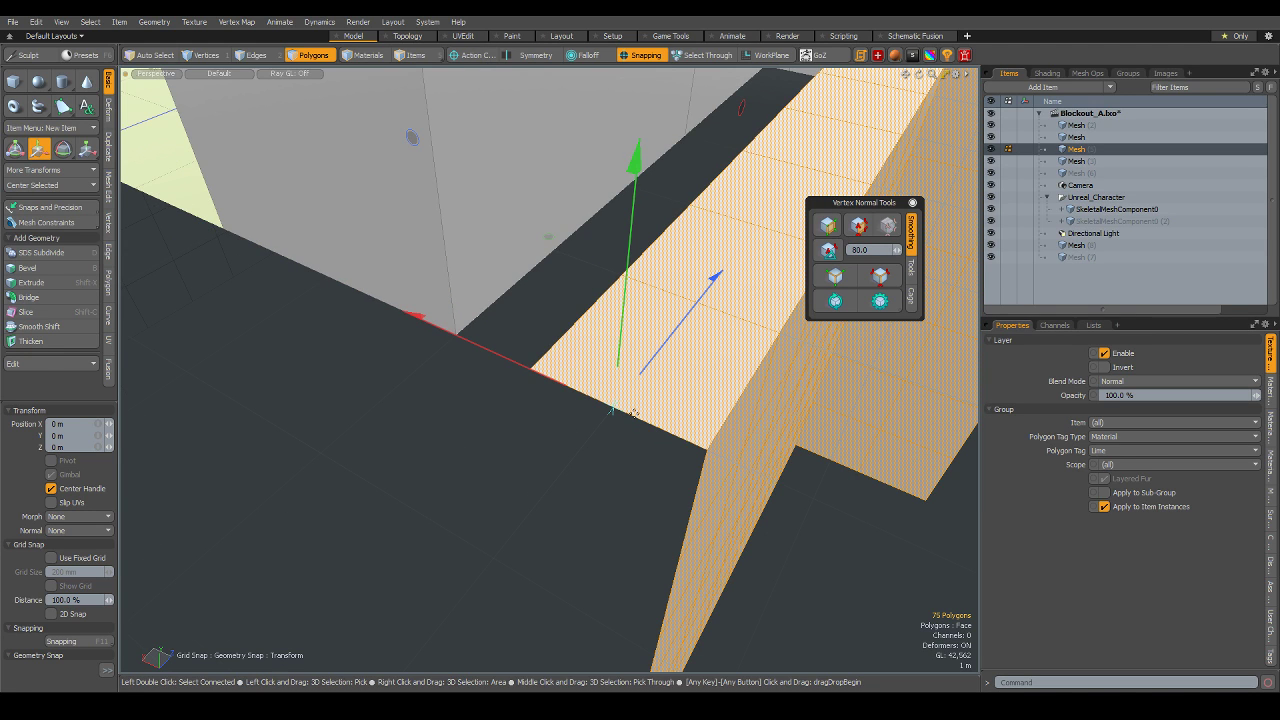
pyautogui.click(709, 450)
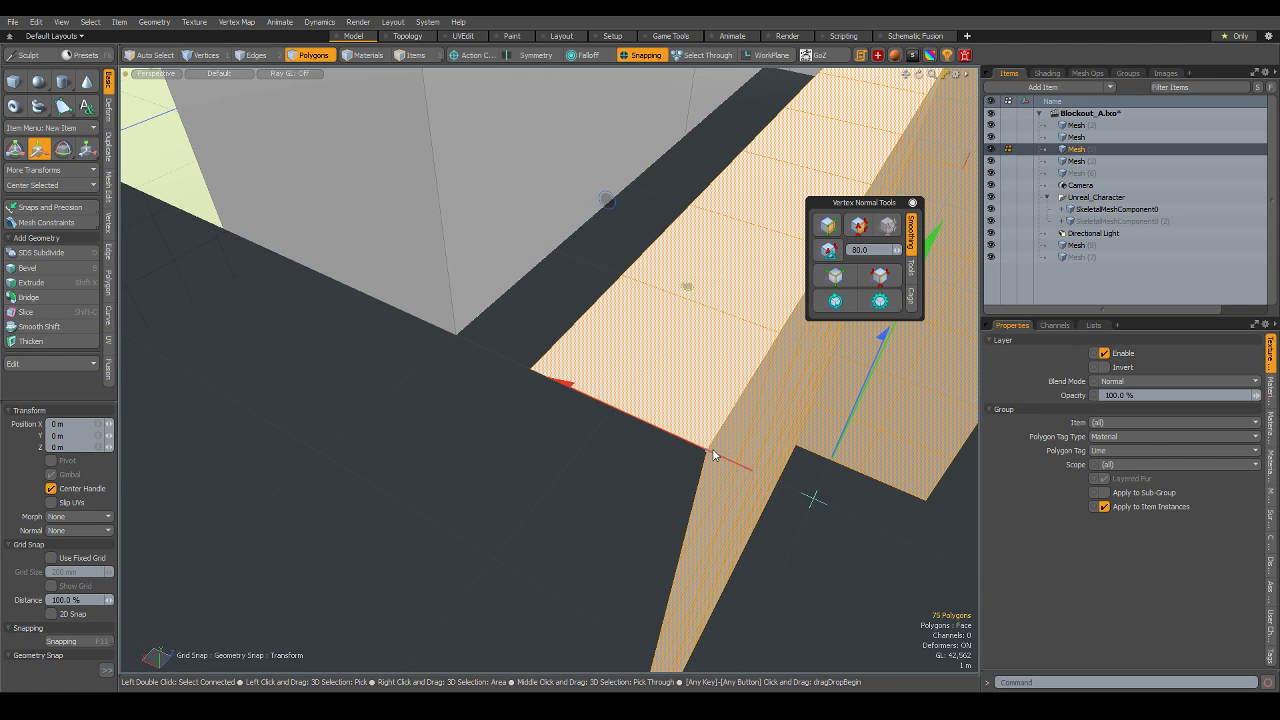
pyautogui.moveTo(741, 331)
pyautogui.keyDown('alt'); pyautogui.mouseDown()
pyautogui.moveTo(430, 318)
pyautogui.moveTo(398, 365)
pyautogui.mouseUp(); pyautogui.keyUp('alt')
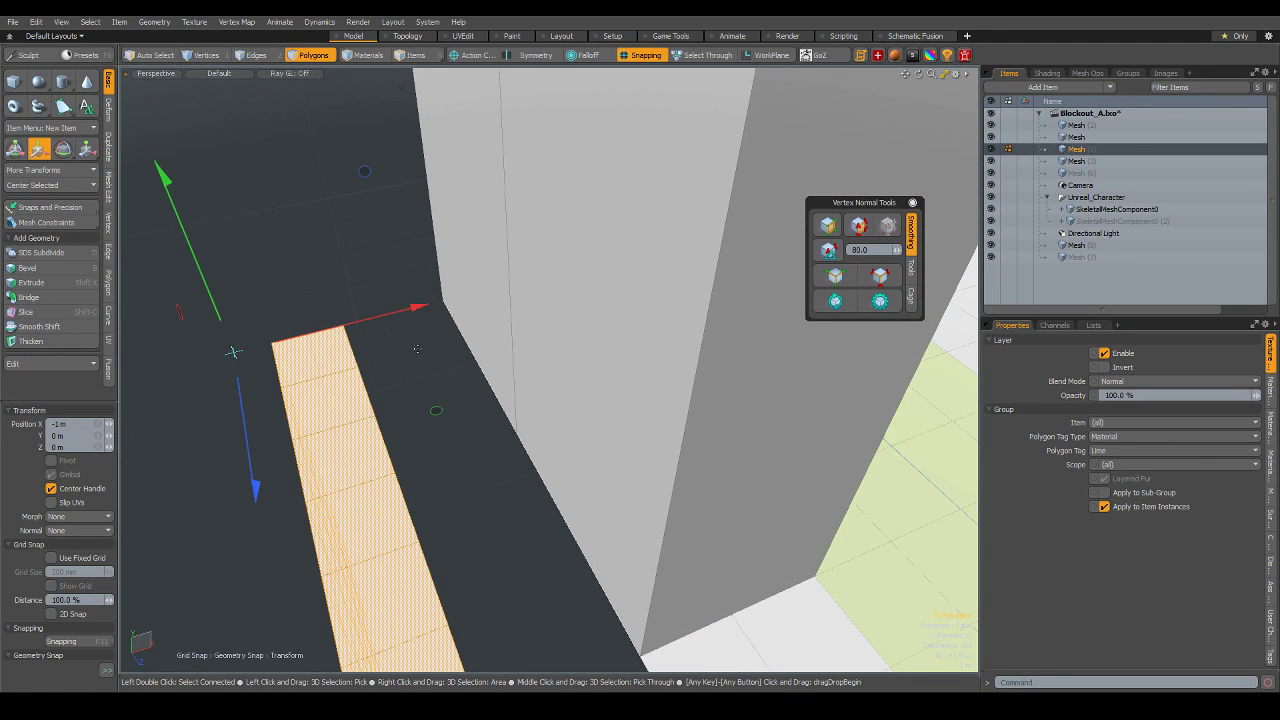
pyautogui.press('q')
pyautogui.click(398, 365)
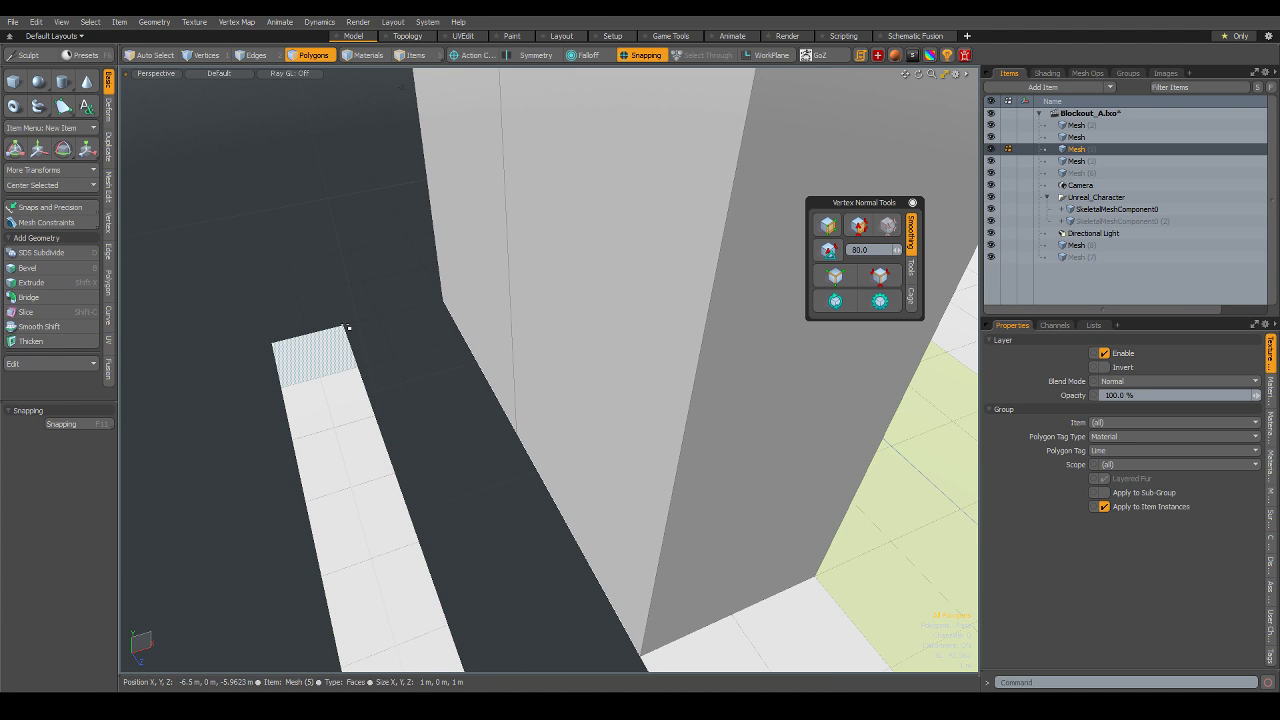
# - In item mode, toggle the slab's Action Center between Automatic and (none) on its edge
pyautogui.press('5')
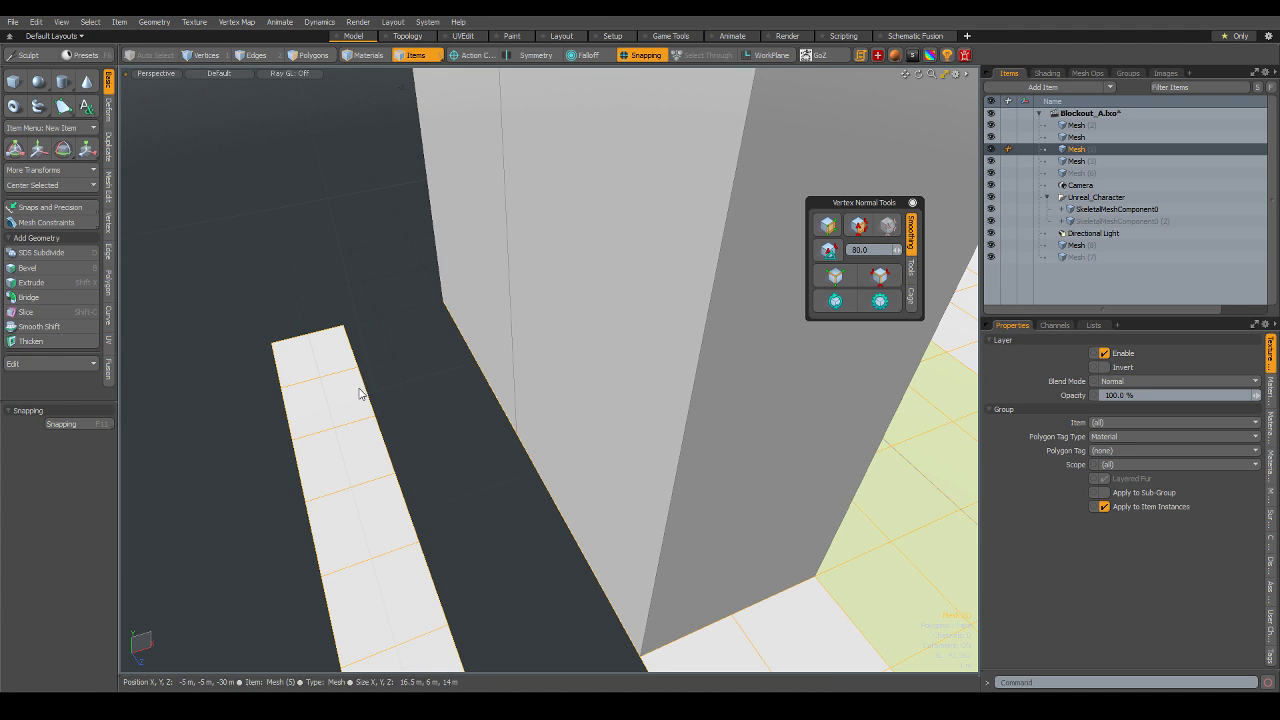
pyautogui.press('w')
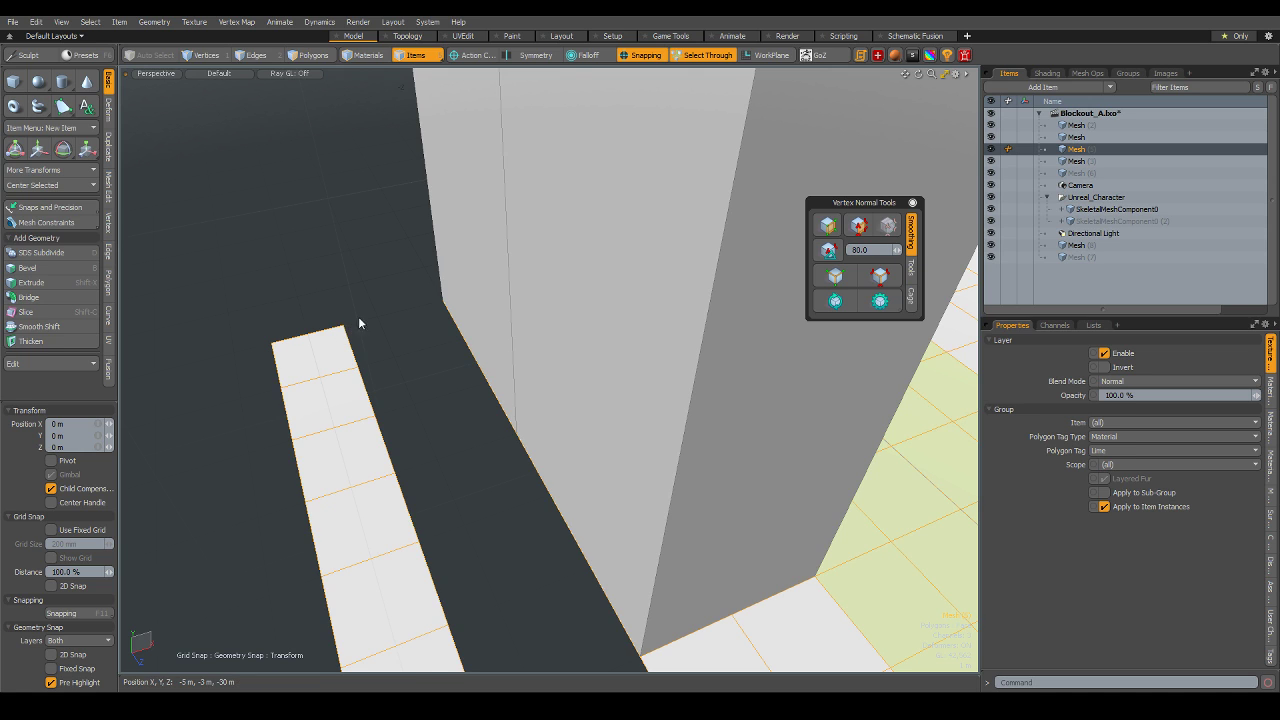
pyautogui.click(470, 55)
pyautogui.click(473, 72)
pyautogui.click(343, 333)
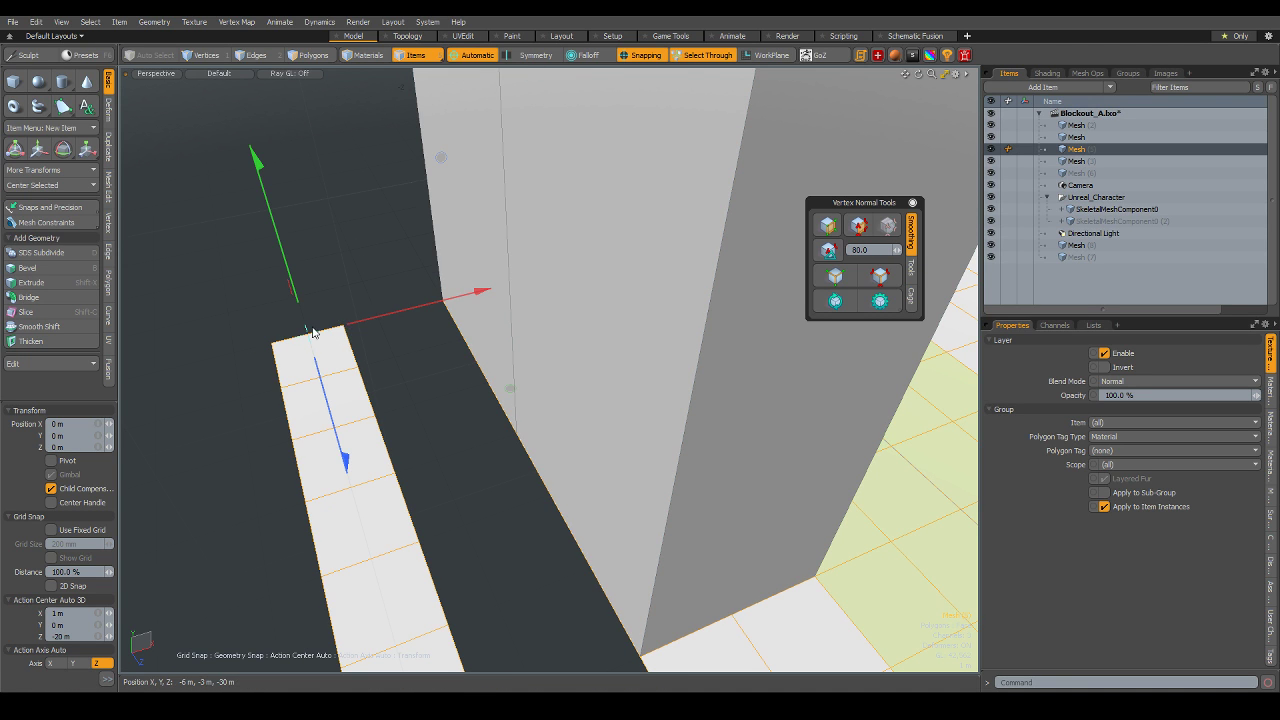
pyautogui.click(470, 55)
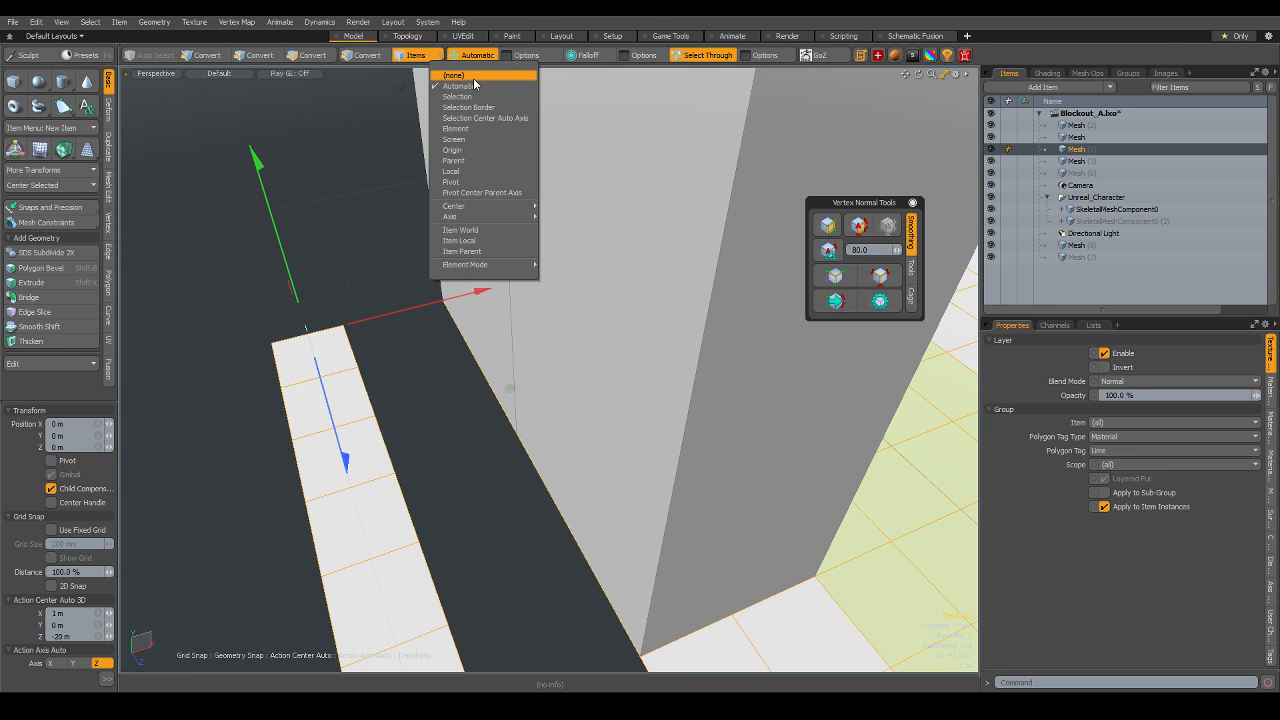
pyautogui.click(453, 75)
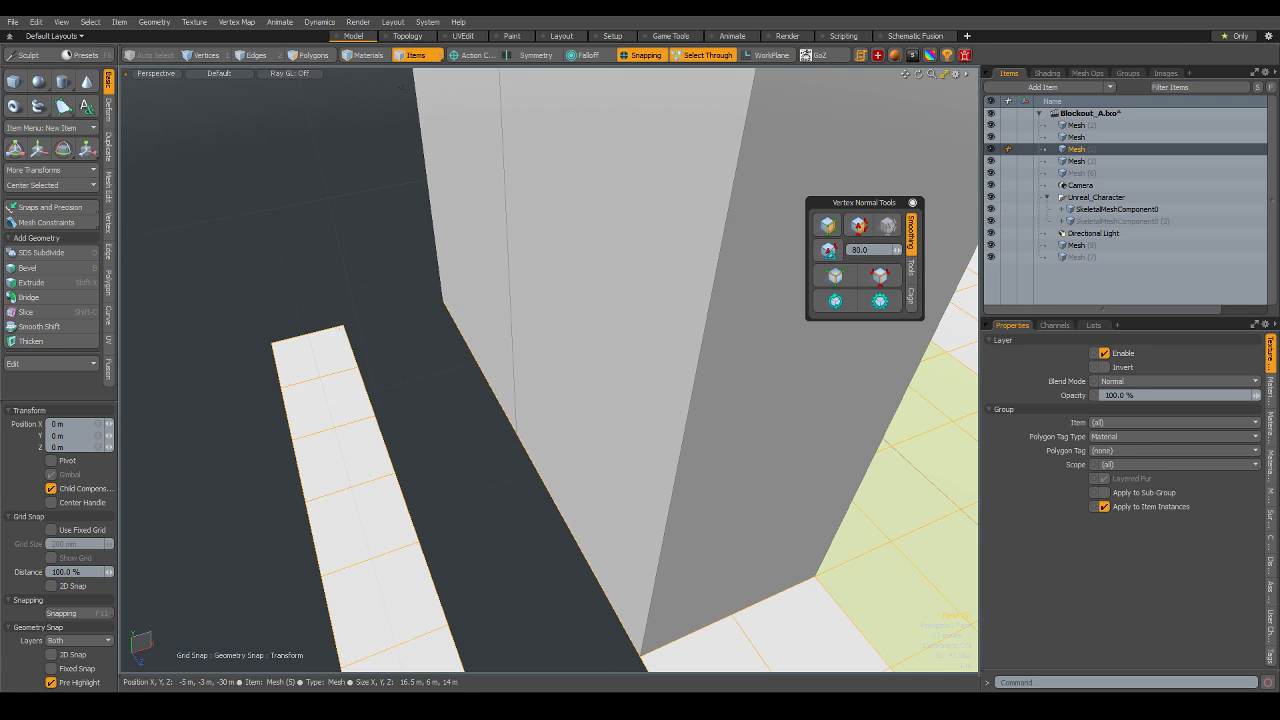
pyautogui.press('a')
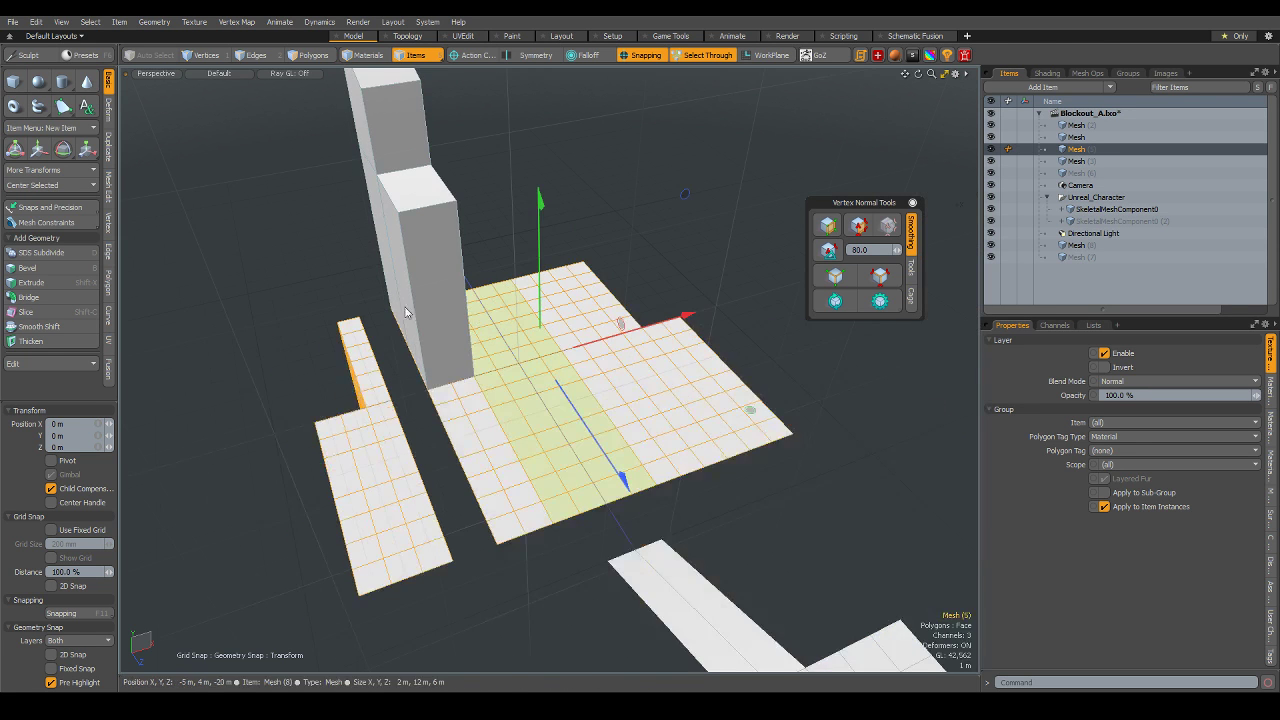
pyautogui.keyDown('alt'); pyautogui.moveTo(404, 321); pyautogui.dragTo(600, 468); pyautogui.keyUp('alt')
pyautogui.click(277, 389)
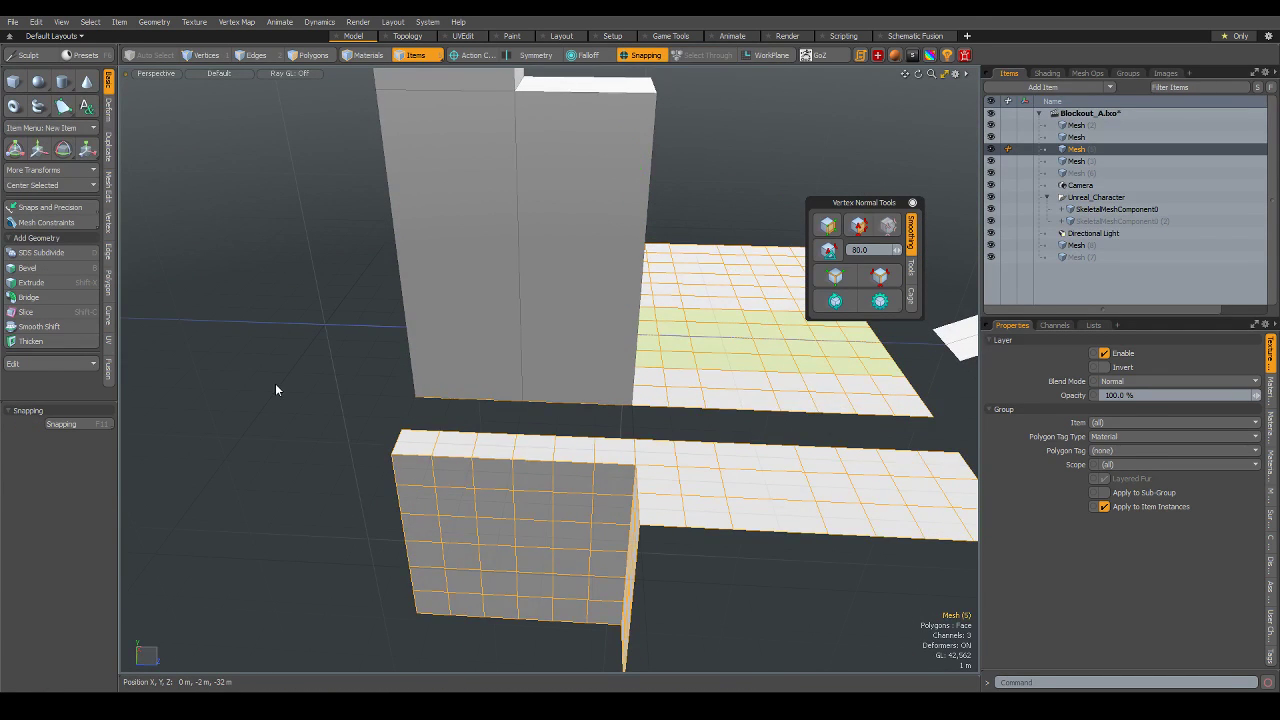
# - Freeze Mesh (5)'s transform to 0 m and run Mesh Cleanup, merging 3 vertex map values
pyautogui.click(523, 486)
pyautogui.rightClick(566, 510)
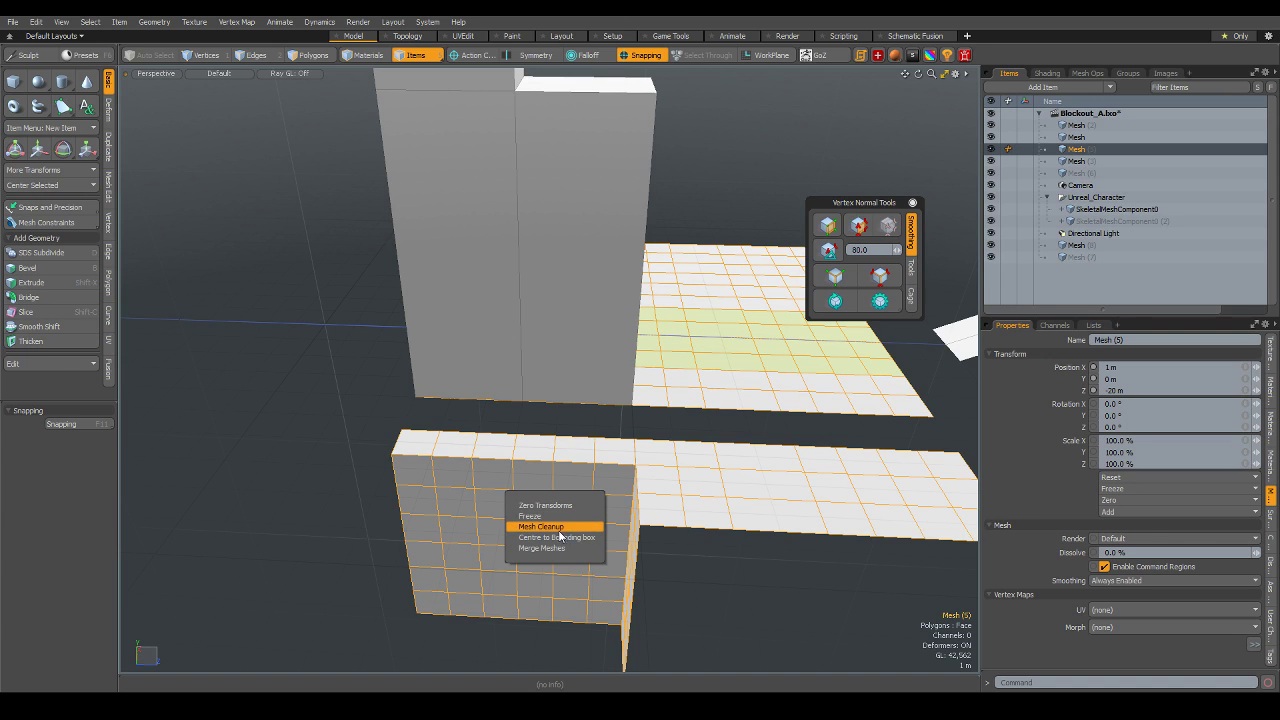
pyautogui.click(555, 516)
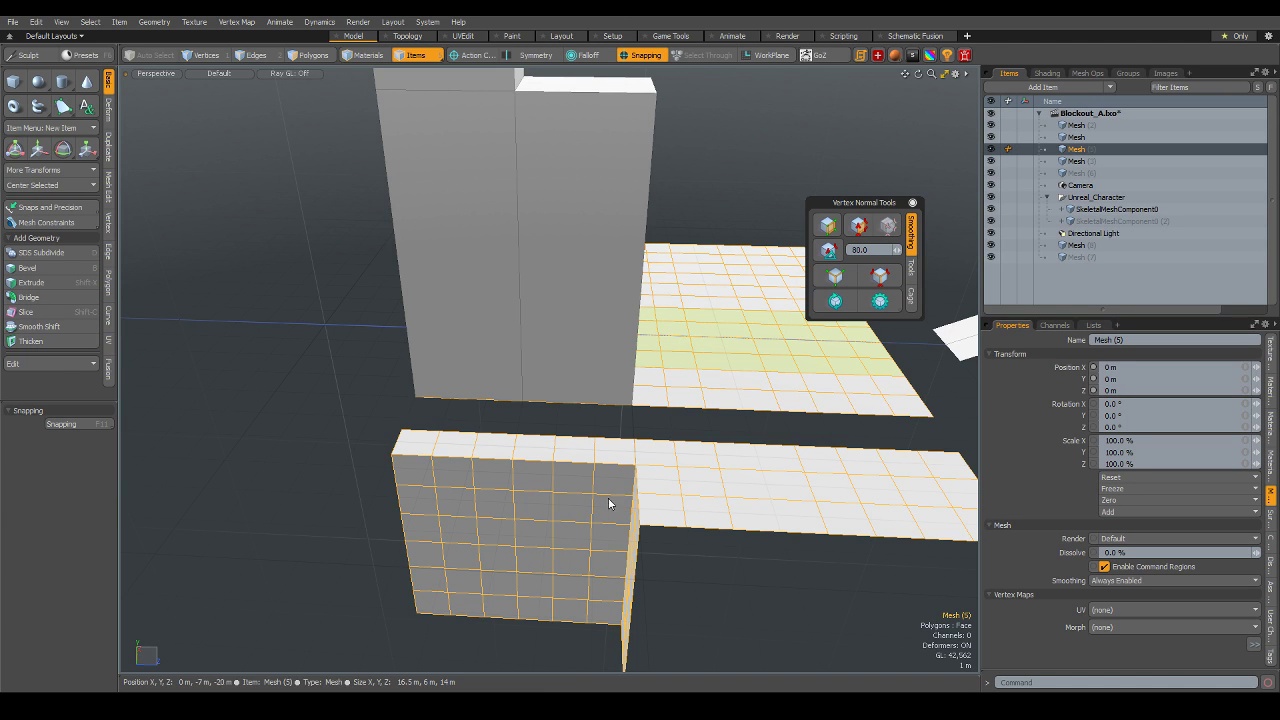
pyautogui.rightClick(550, 506)
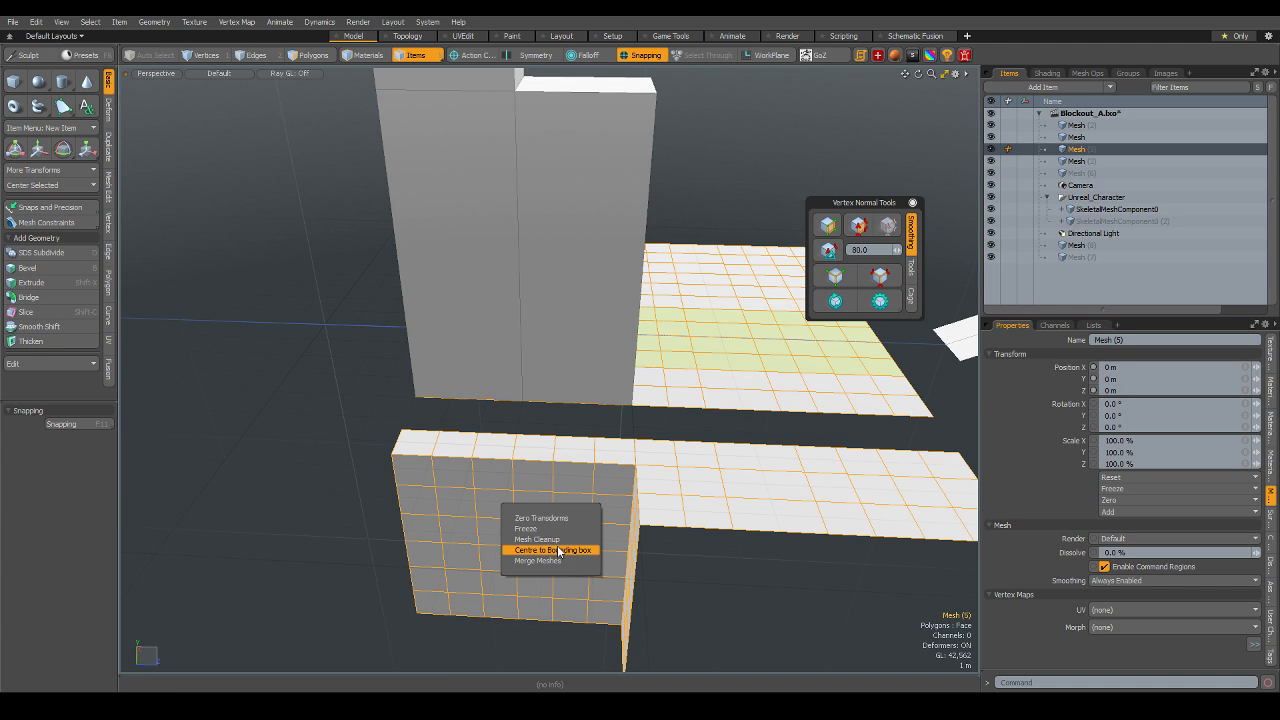
pyautogui.click(559, 539)
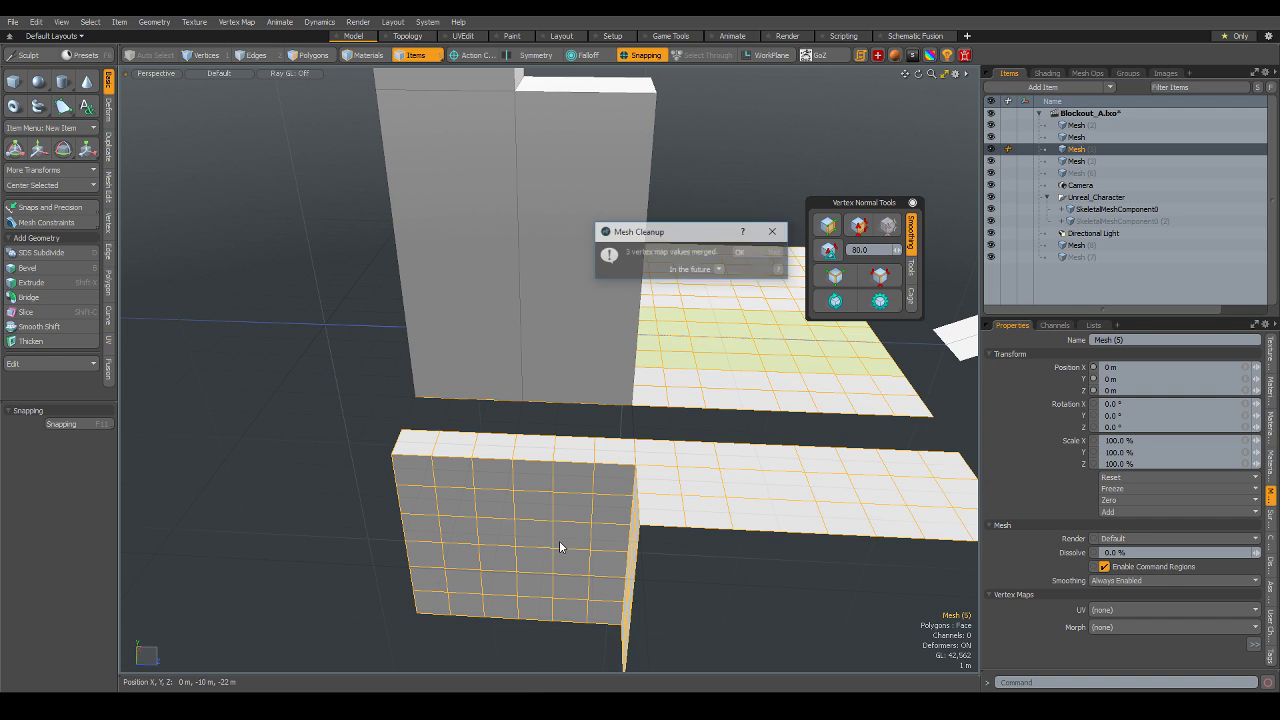
pyautogui.click(744, 252)
pyautogui.keyDown('alt'); pyautogui.moveTo(537, 306); pyautogui.dragTo(773, 581); pyautogui.keyUp('alt')
pyautogui.click(838, 601)
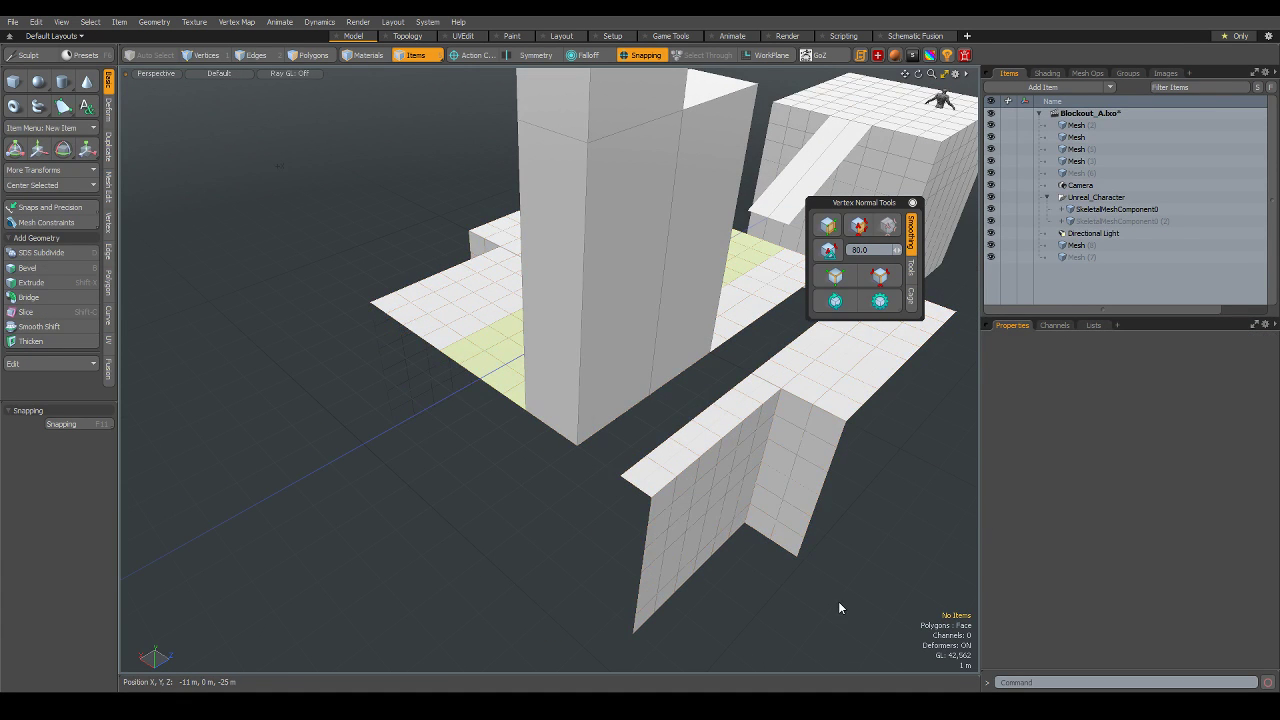
pyautogui.click(806, 446)
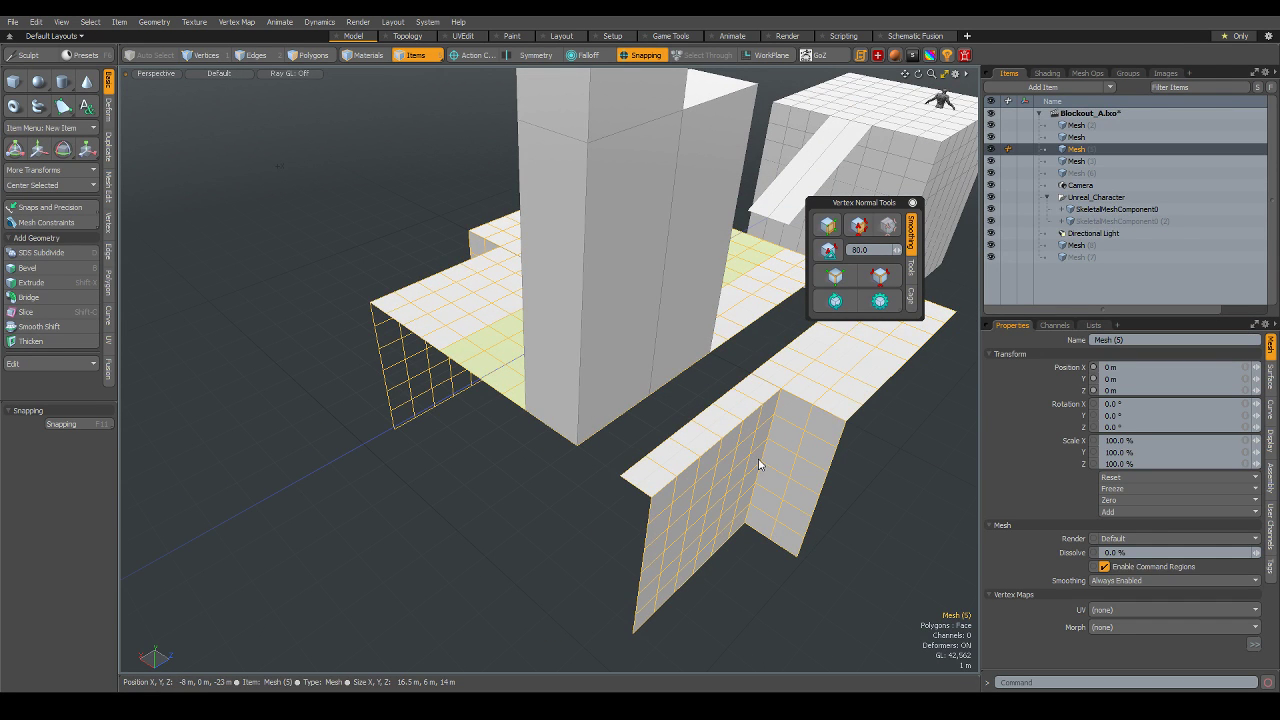
# - Select all connected slab polygons and place the move pivot on the mesh corner with Automatic placement
pyautogui.press('3')
pyautogui.doubleClick(760, 457)
pyautogui.scroll(2, 680, 491)
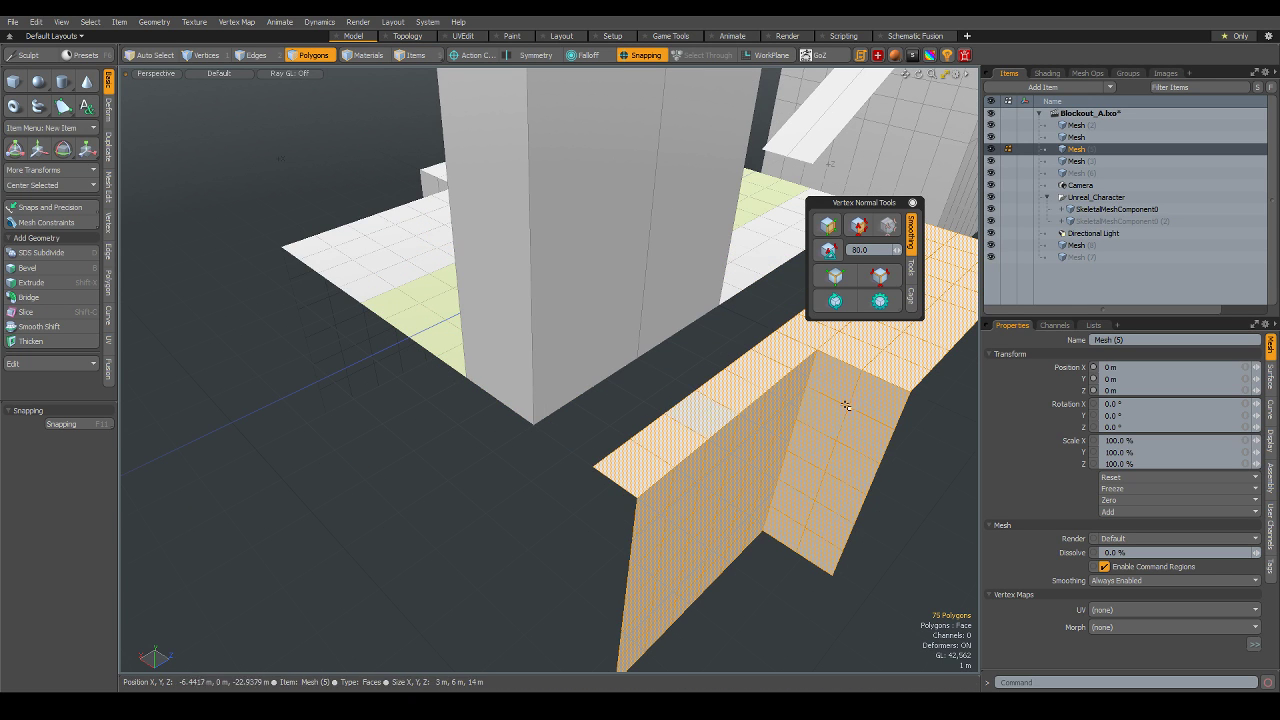
pyautogui.press('w')
pyautogui.click(593, 466)
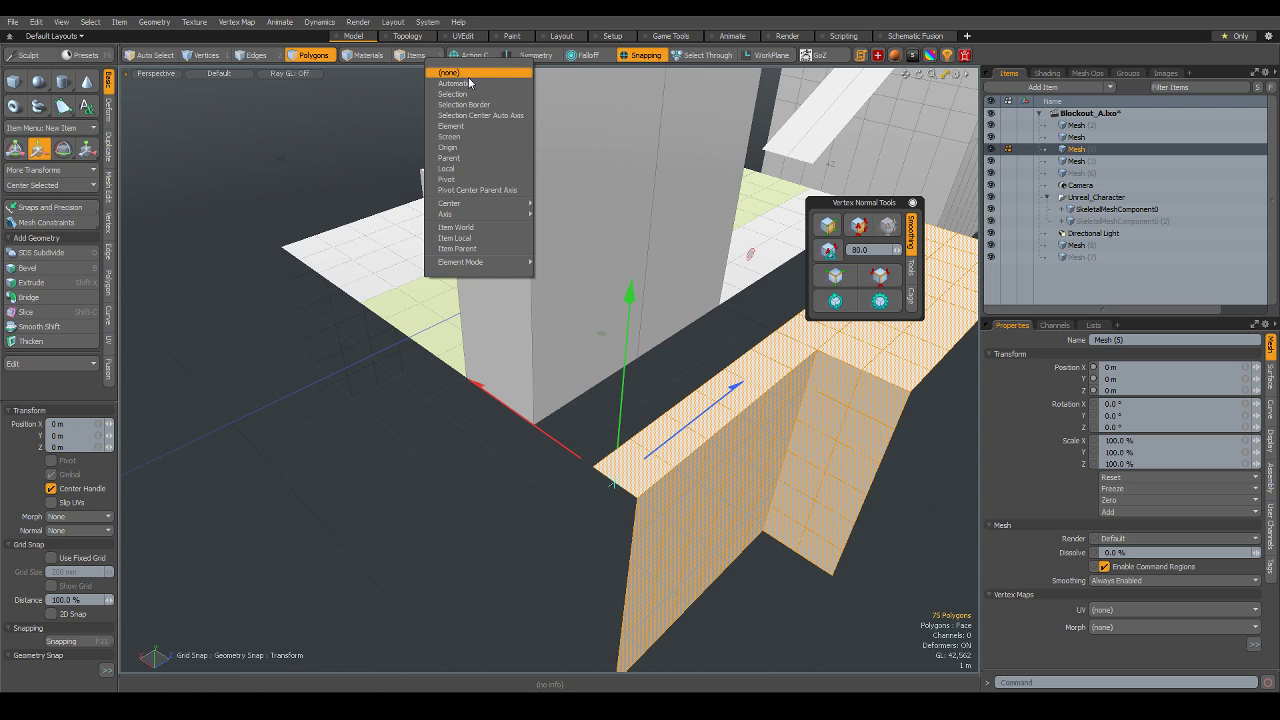
pyautogui.click(454, 83)
pyautogui.click(598, 467)
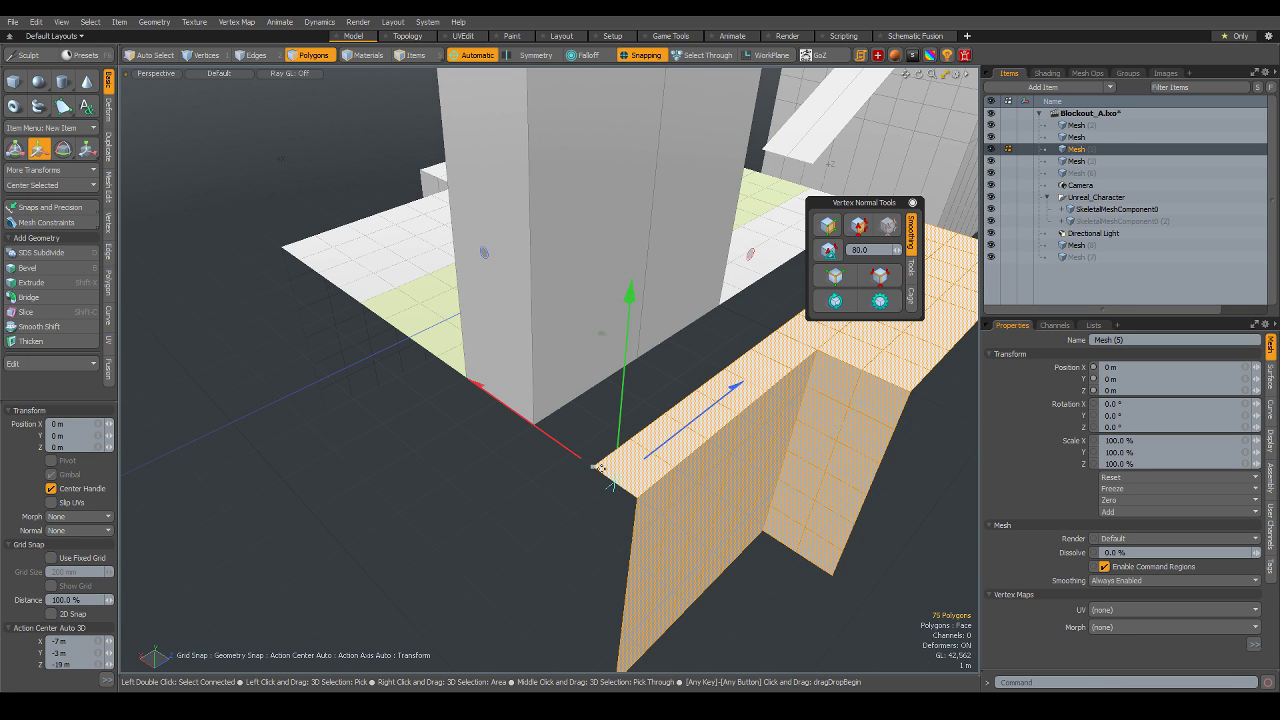
pyautogui.keyDown('alt'); pyautogui.moveTo(649, 508); pyautogui.dragTo(509, 223); pyautogui.keyUp('alt')
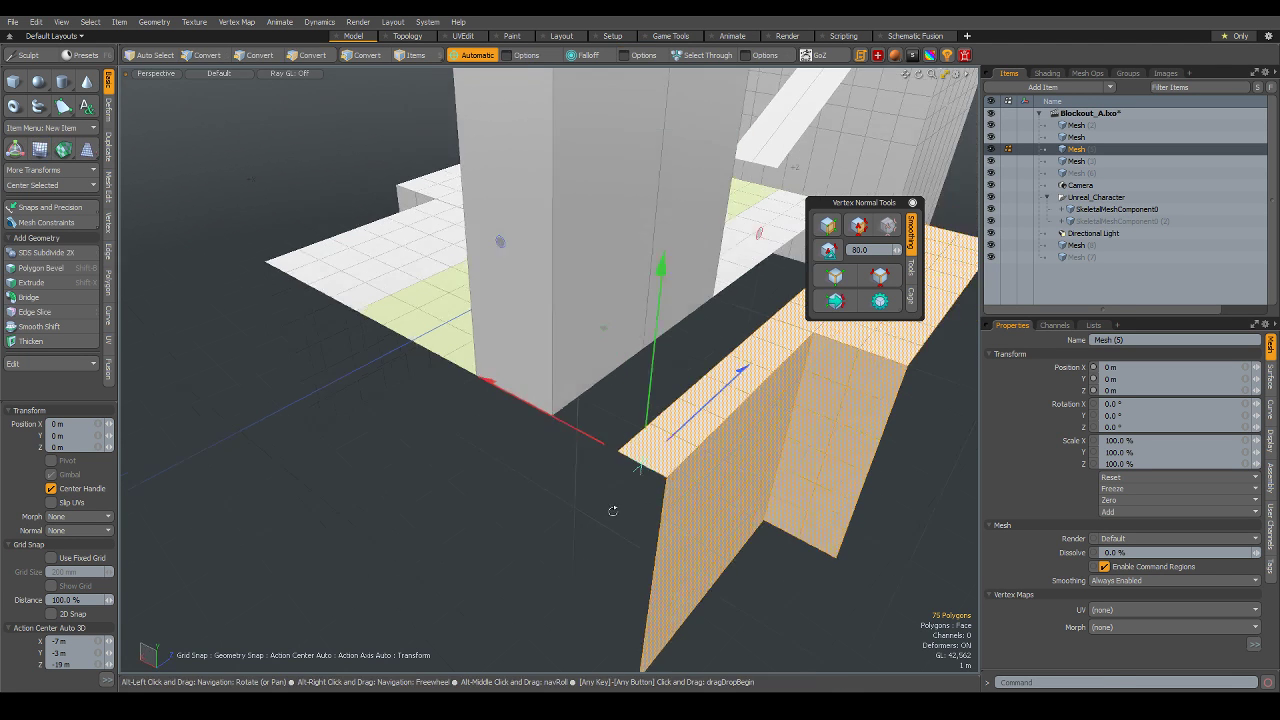
pyautogui.keyDown('alt'); pyautogui.click(528, 56); pyautogui.keyUp('alt')
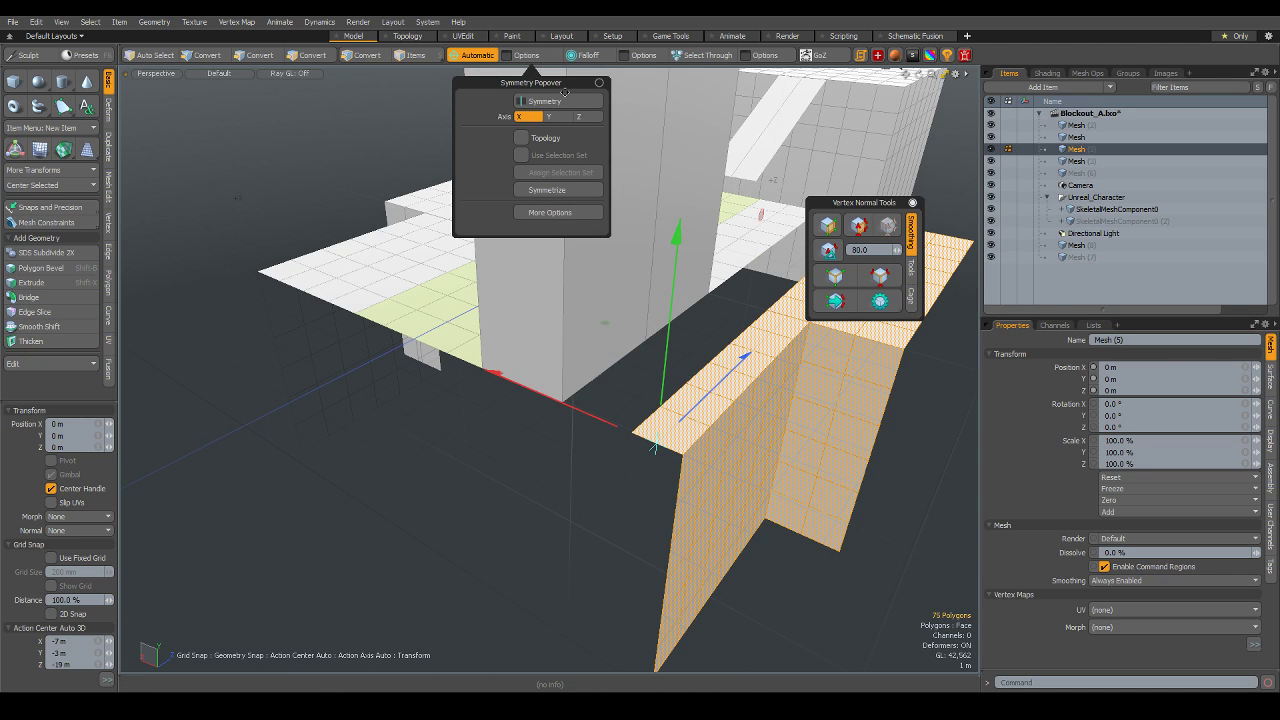
# - Turn on grid snapping and position the move pivot at the wall corner
pyautogui.keyDown('alt'); pyautogui.click(650, 56); pyautogui.keyUp('alt')
pyautogui.click(641, 163)
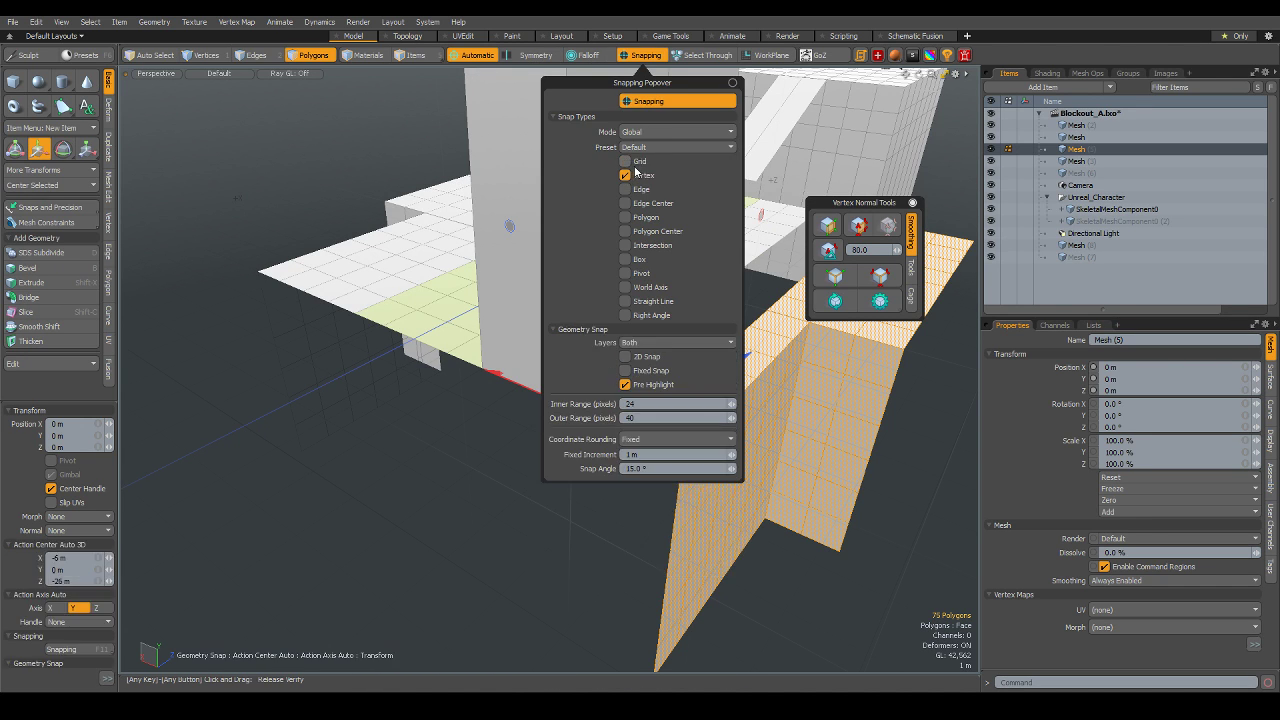
pyautogui.click(692, 446)
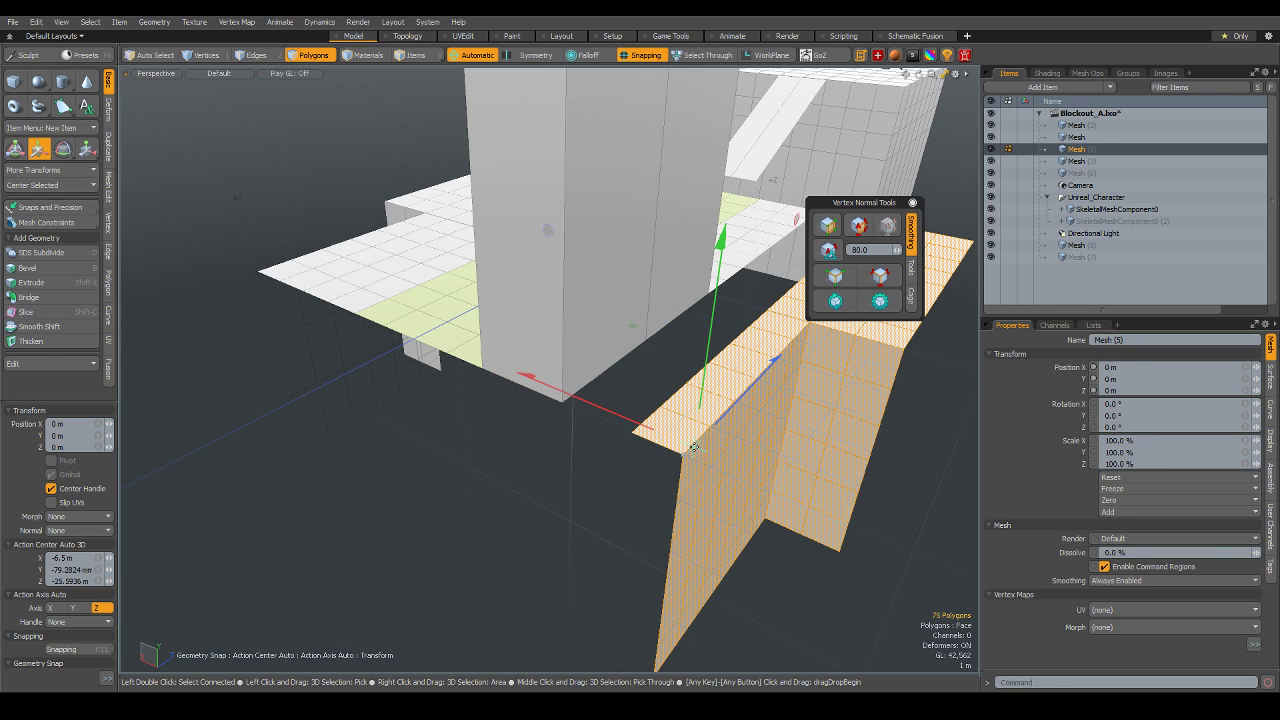
pyautogui.moveTo(644, 450)
pyautogui.keyDown('alt'); pyautogui.mouseDown()
pyautogui.moveTo(830, 442)
pyautogui.moveTo(797, 470)
pyautogui.moveTo(470, 430)
pyautogui.mouseUp(); pyautogui.keyUp('alt')
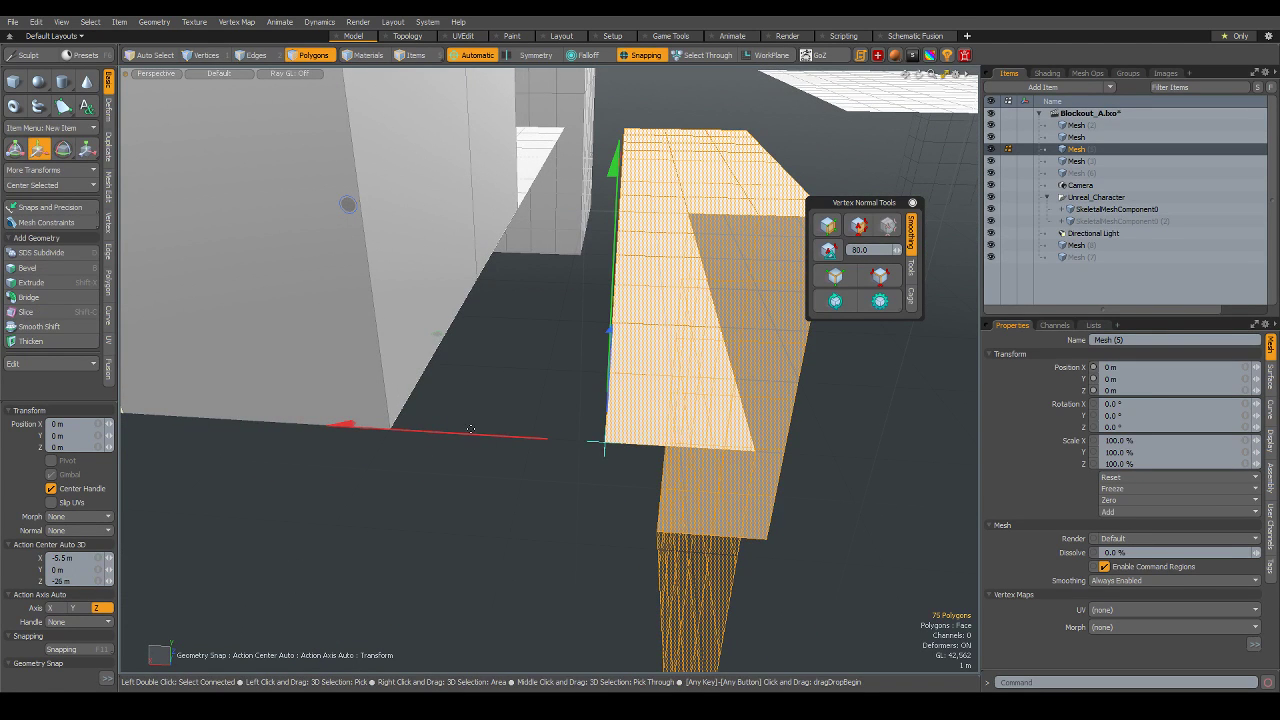
pyautogui.keyDown('alt'); pyautogui.moveTo(560, 440); pyautogui.dragTo(495, 425); pyautogui.keyUp('alt')
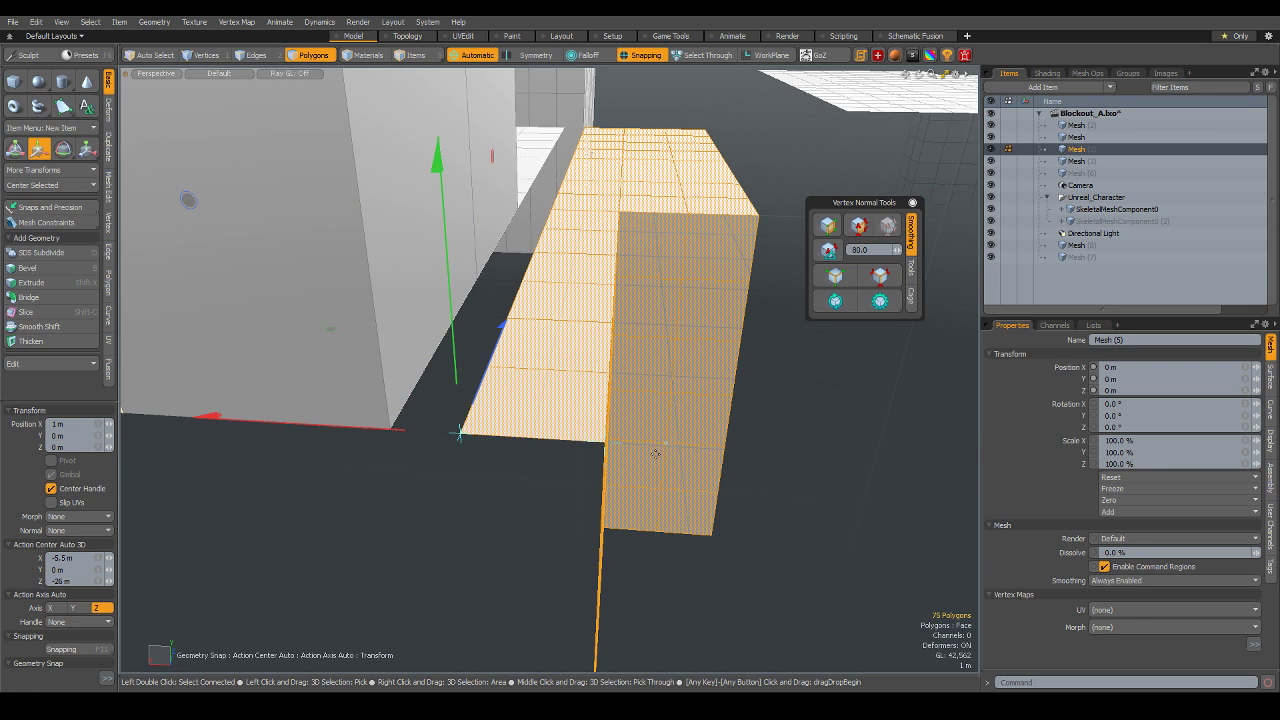
pyautogui.moveTo(623, 448); pyautogui.dragTo(532, 437)
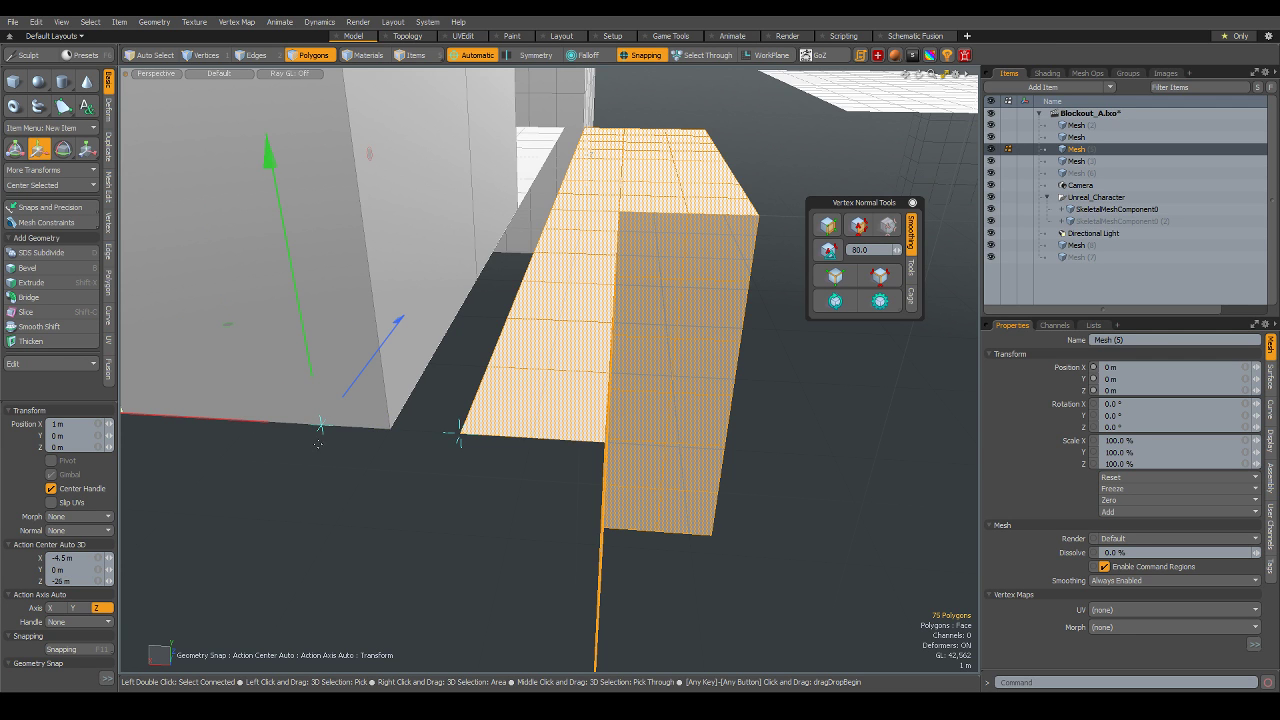
pyautogui.scroll(-3, 318, 443)
pyautogui.scroll(-3, 458, 428)
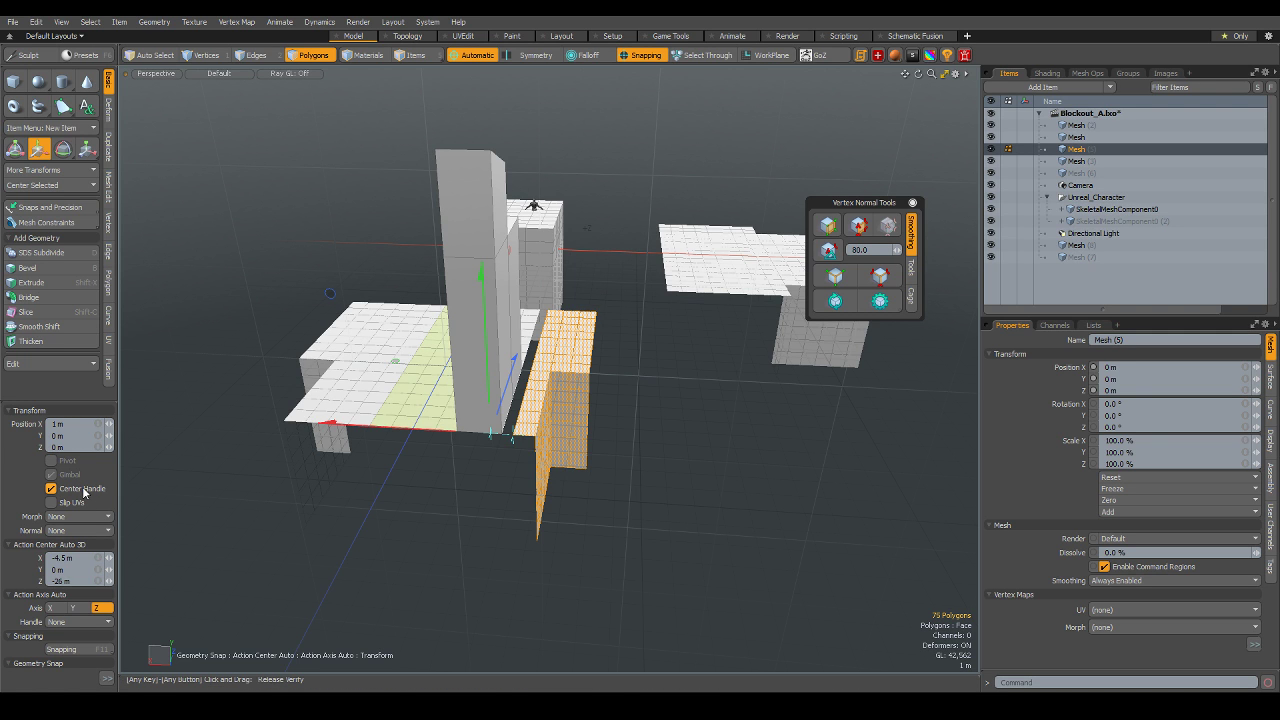
# - Slide the wall 500 mm along X until it sits flush against the platform edge
pyautogui.hotkey('shift', 'a')
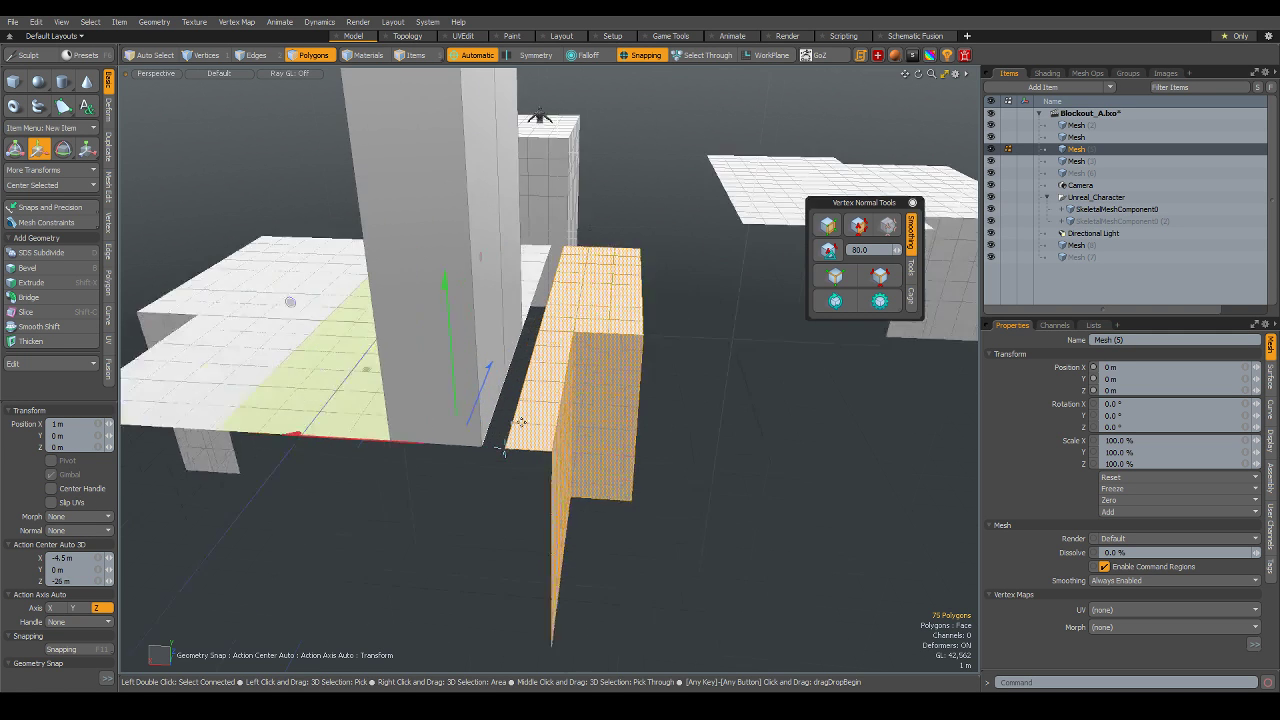
pyautogui.click(415, 490)
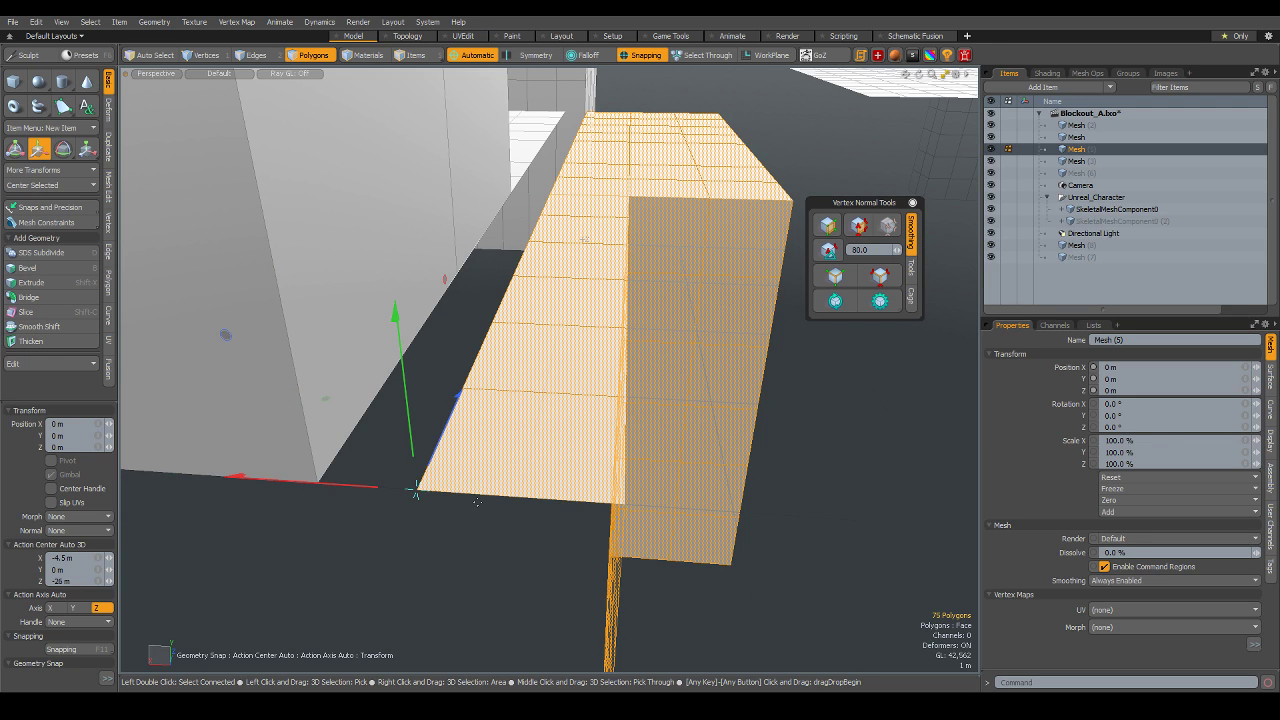
pyautogui.moveTo(371, 487)
pyautogui.mouseDown()
pyautogui.moveTo(313, 484)
pyautogui.moveTo(649, 491)
pyautogui.moveTo(566, 514)
pyautogui.moveTo(520, 498)
pyautogui.mouseUp()
pyautogui.press('q')
pyautogui.click(649, 491)
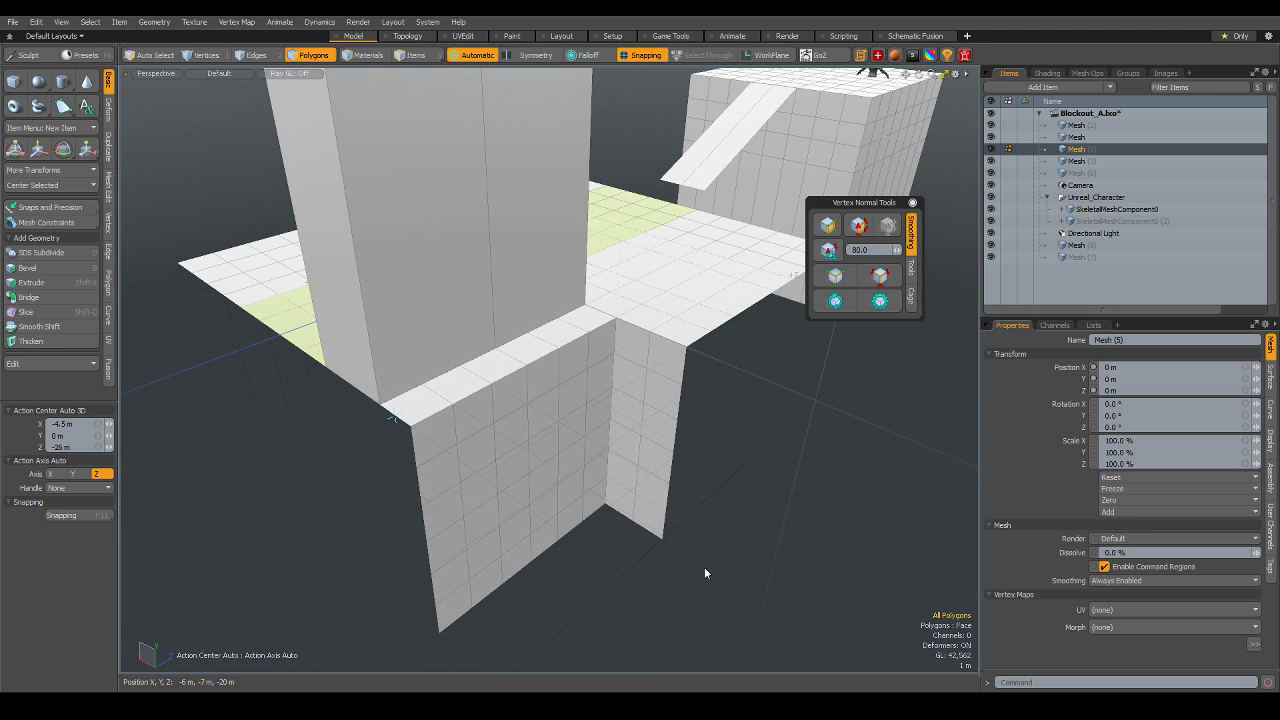
# - Switch to item selection and orbit out to review the wall within the whole blockout
pyautogui.press('5')
pyautogui.moveTo(440, 437)
pyautogui.keyDown('alt'); pyautogui.mouseDown()
pyautogui.moveTo(657, 214)
pyautogui.moveTo(366, 271)
pyautogui.mouseUp(); pyautogui.keyUp('alt')
pyautogui.scroll(5, 526, 496)
pyautogui.moveTo(526, 497)
pyautogui.keyDown('alt'); pyautogui.mouseDown()
pyautogui.moveTo(548, 480)
pyautogui.moveTo(517, 486)
pyautogui.moveTo(576, 444)
pyautogui.mouseUp(); pyautogui.keyUp('alt')
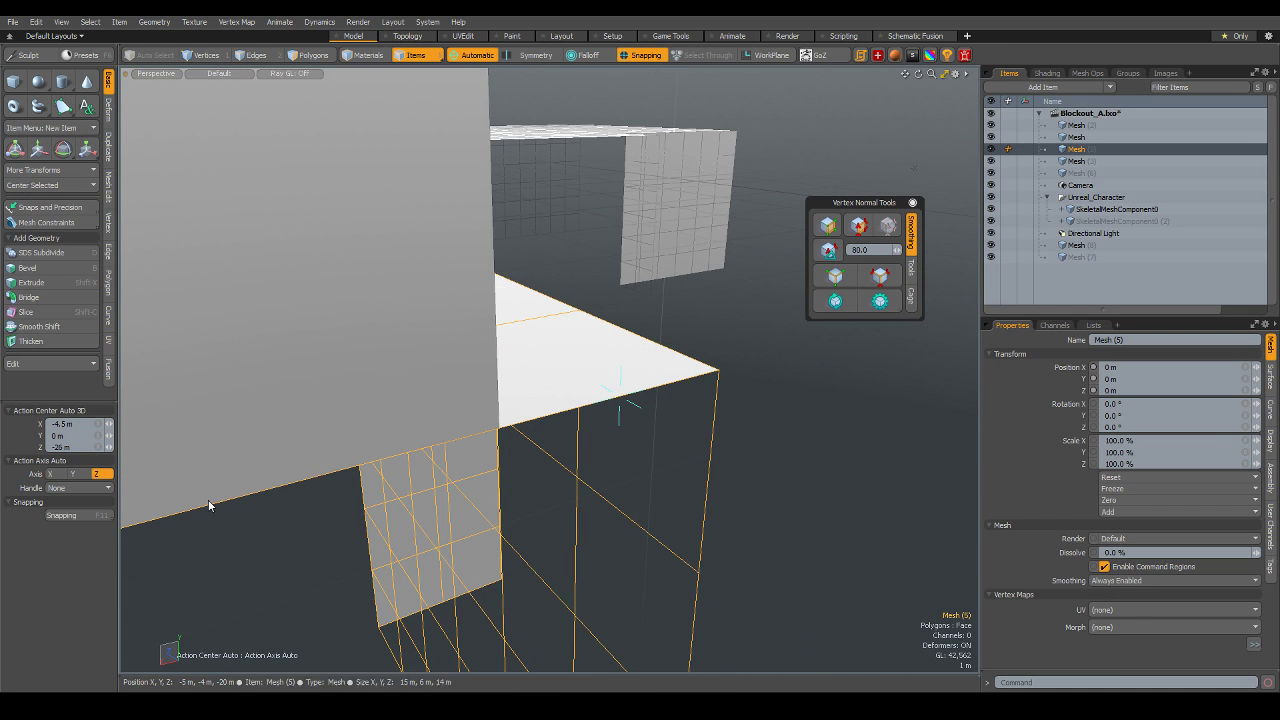
pyautogui.moveTo(505, 411)
pyautogui.keyDown('alt'); pyautogui.mouseDown()
pyautogui.moveTo(737, 462)
pyautogui.moveTo(1054, 614)
pyautogui.mouseUp(); pyautogui.keyUp('alt')
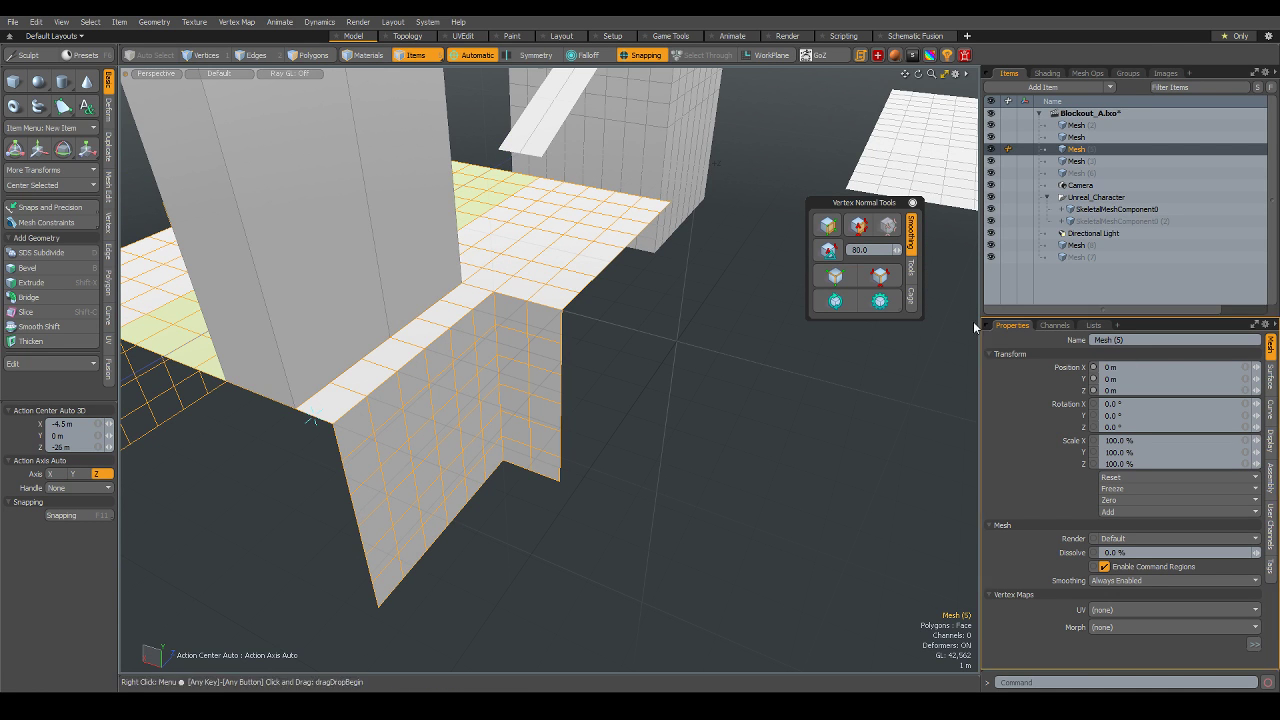
pyautogui.scroll(-5, 600, 347)
pyautogui.keyDown('alt'); pyautogui.moveTo(600, 347); pyautogui.dragTo(618, 368); pyautogui.keyUp('alt')
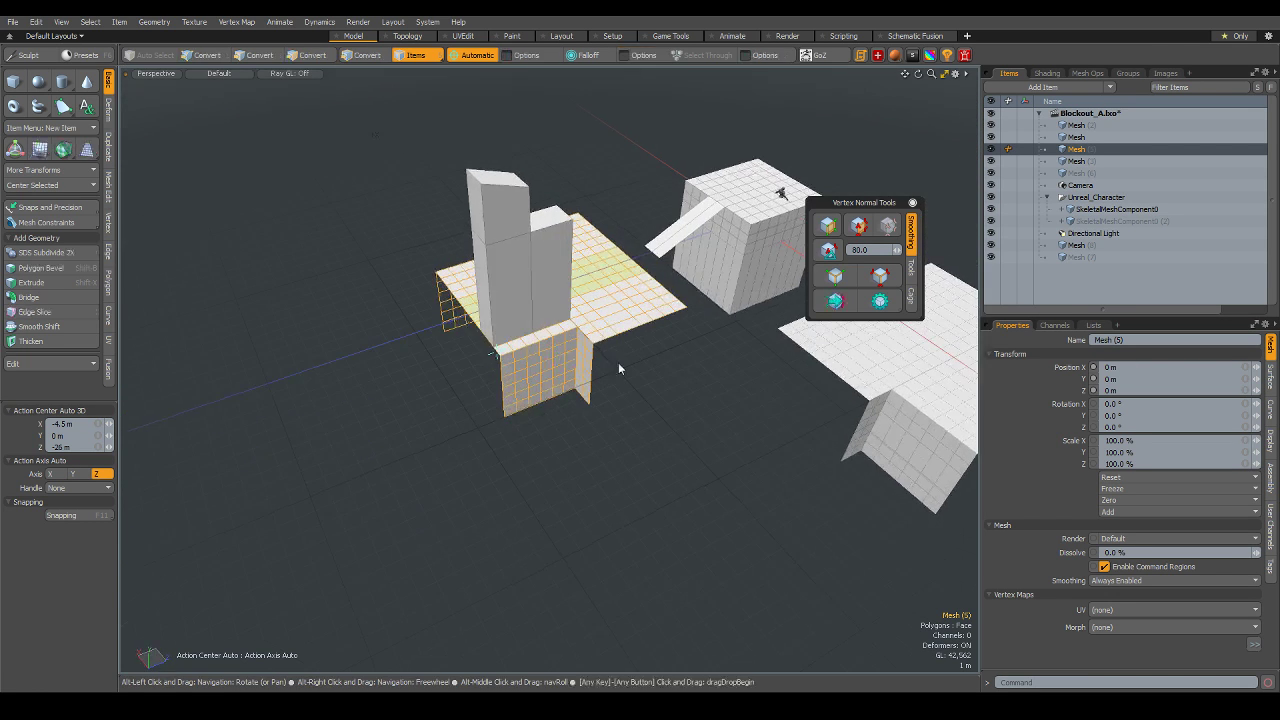
pyautogui.click(721, 383)
pyautogui.moveTo(721, 383)
pyautogui.keyDown('alt'); pyautogui.mouseDown()
pyautogui.moveTo(485, 495)
pyautogui.moveTo(603, 506)
pyautogui.mouseUp(); pyautogui.keyUp('alt')
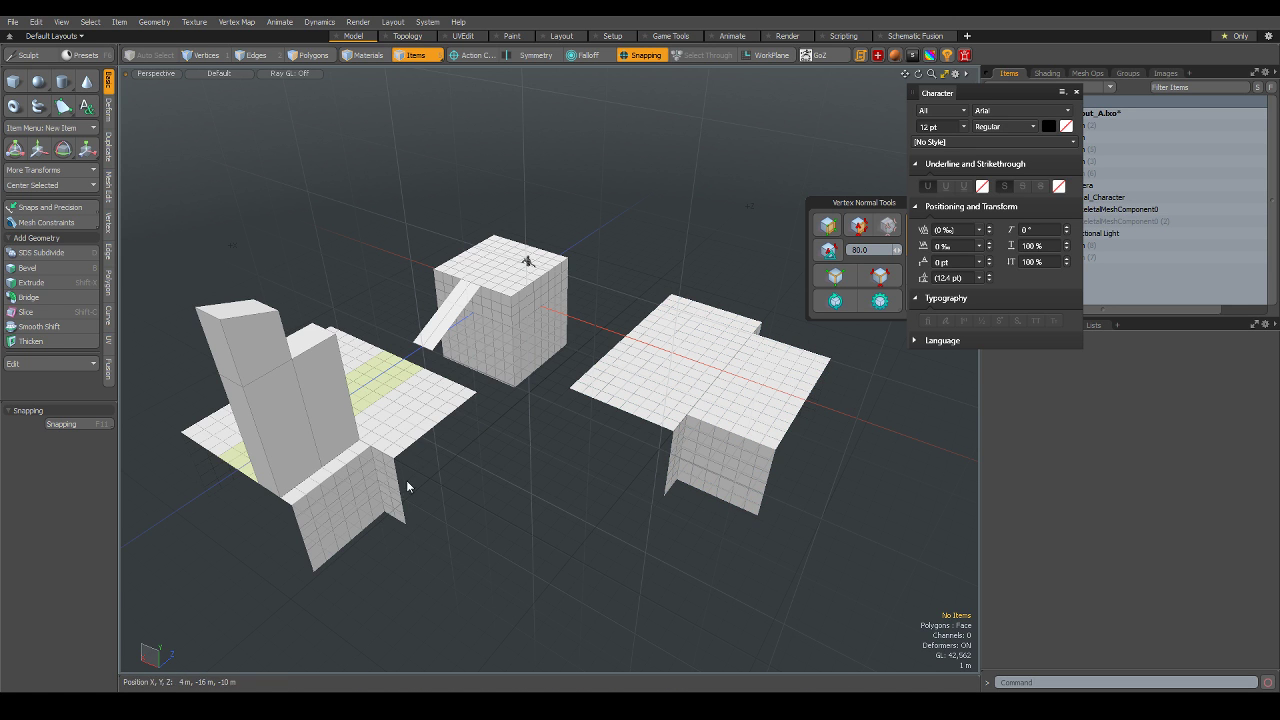
pyautogui.moveTo(408, 485)
pyautogui.keyDown('alt'); pyautogui.mouseDown()
pyautogui.moveTo(443, 471)
pyautogui.moveTo(405, 553)
pyautogui.mouseUp(); pyautogui.keyUp('alt')
pyautogui.scroll(3, 403, 520)
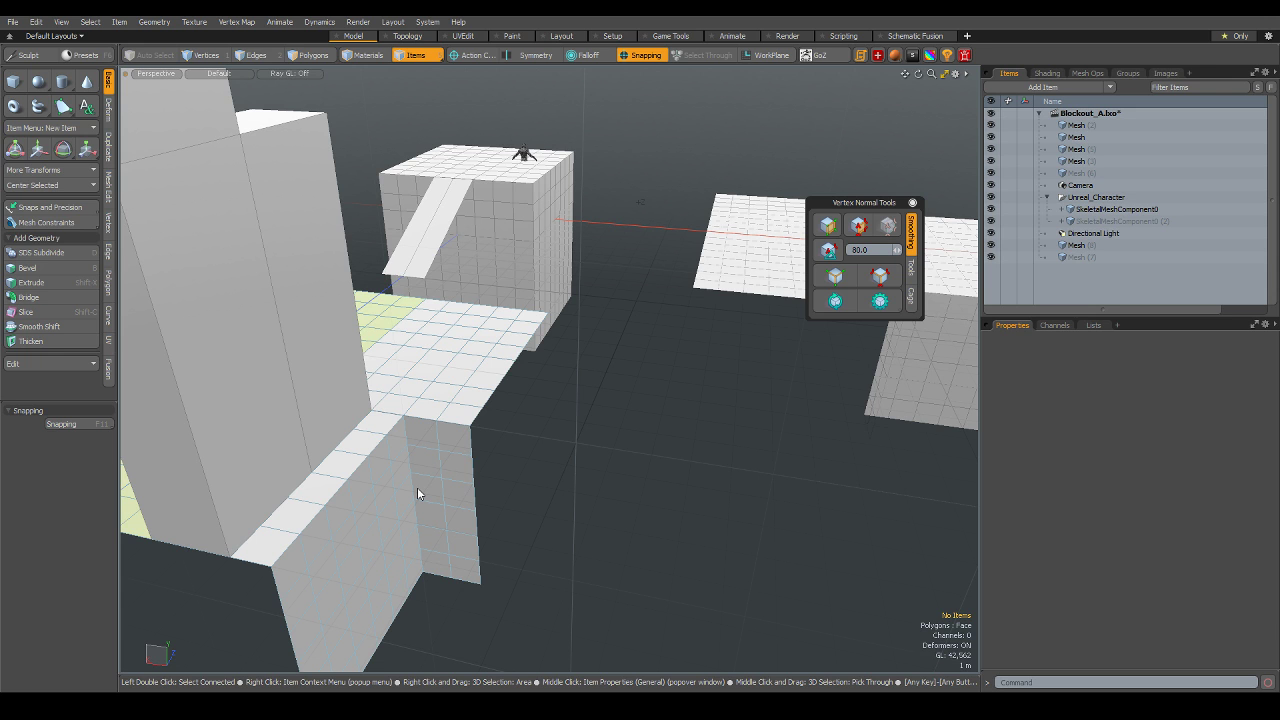
pyautogui.moveTo(417, 487)
pyautogui.keyDown('alt'); pyautogui.mouseDown()
pyautogui.moveTo(497, 363)
pyautogui.moveTo(561, 396)
pyautogui.mouseUp(); pyautogui.keyUp('alt')
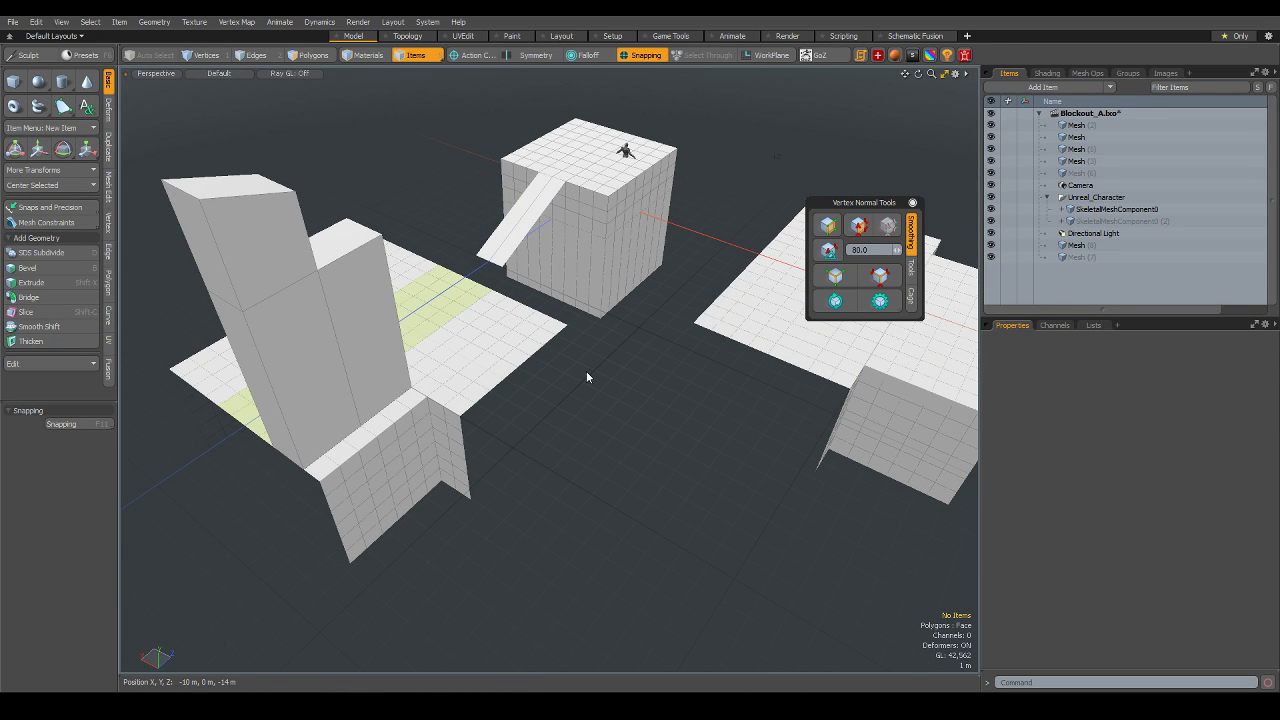
pyautogui.moveTo(587, 484)
pyautogui.keyDown('alt'); pyautogui.mouseDown()
pyautogui.moveTo(619, 431)
pyautogui.moveTo(591, 443)
pyautogui.mouseUp(); pyautogui.keyUp('alt')
pyautogui.scroll(3, 458, 389)
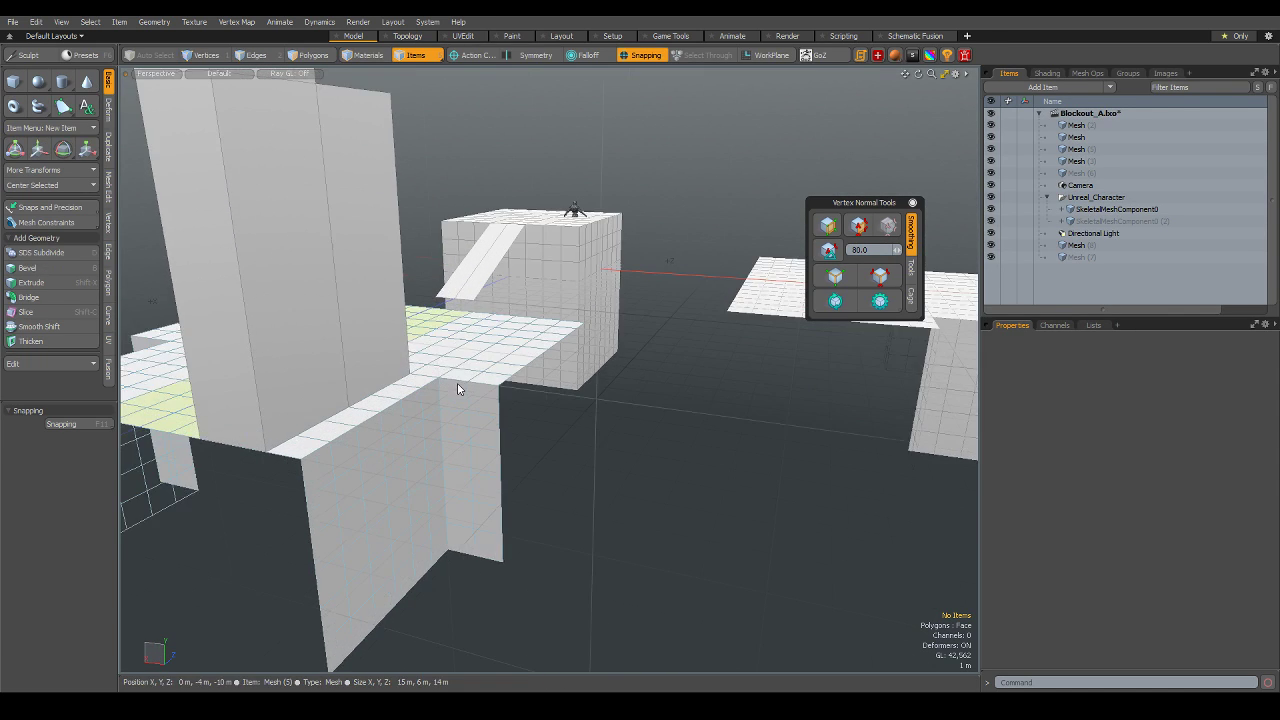
pyautogui.moveTo(461, 389)
pyautogui.keyDown('alt'); pyautogui.mouseDown()
pyautogui.moveTo(377, 457)
pyautogui.moveTo(514, 423)
pyautogui.mouseUp(); pyautogui.keyUp('alt')
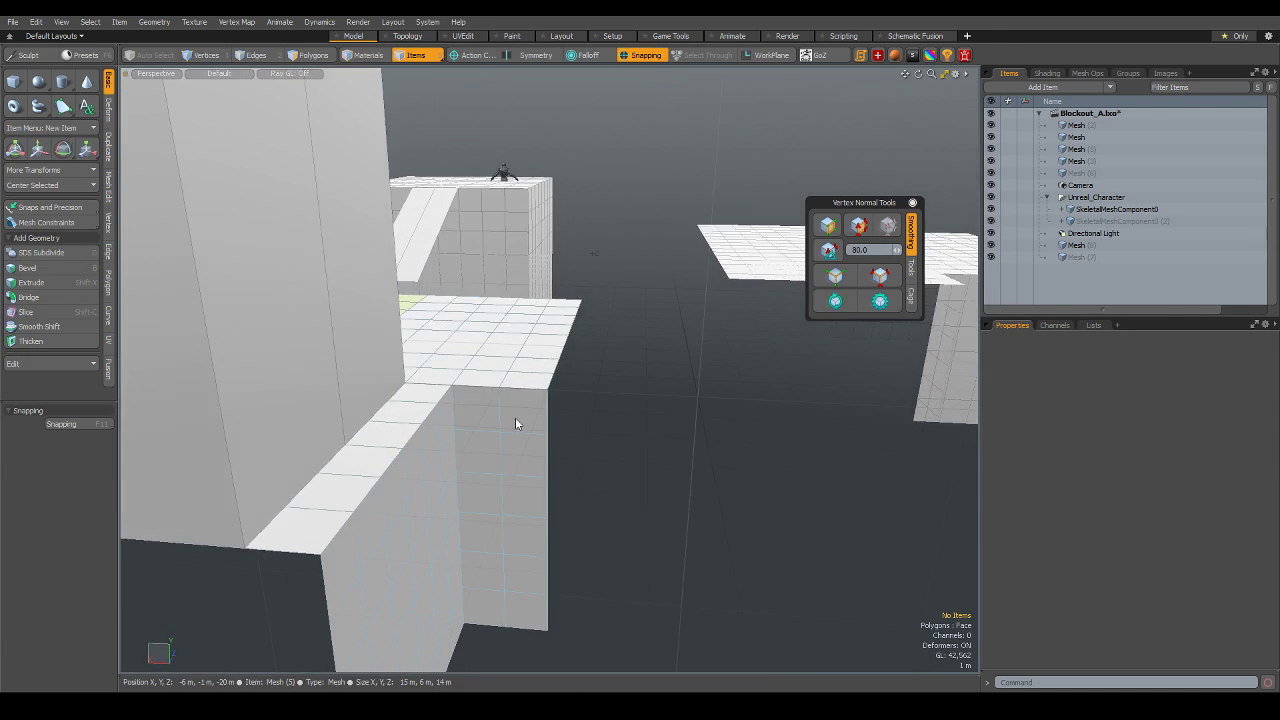
pyautogui.click(528, 352)
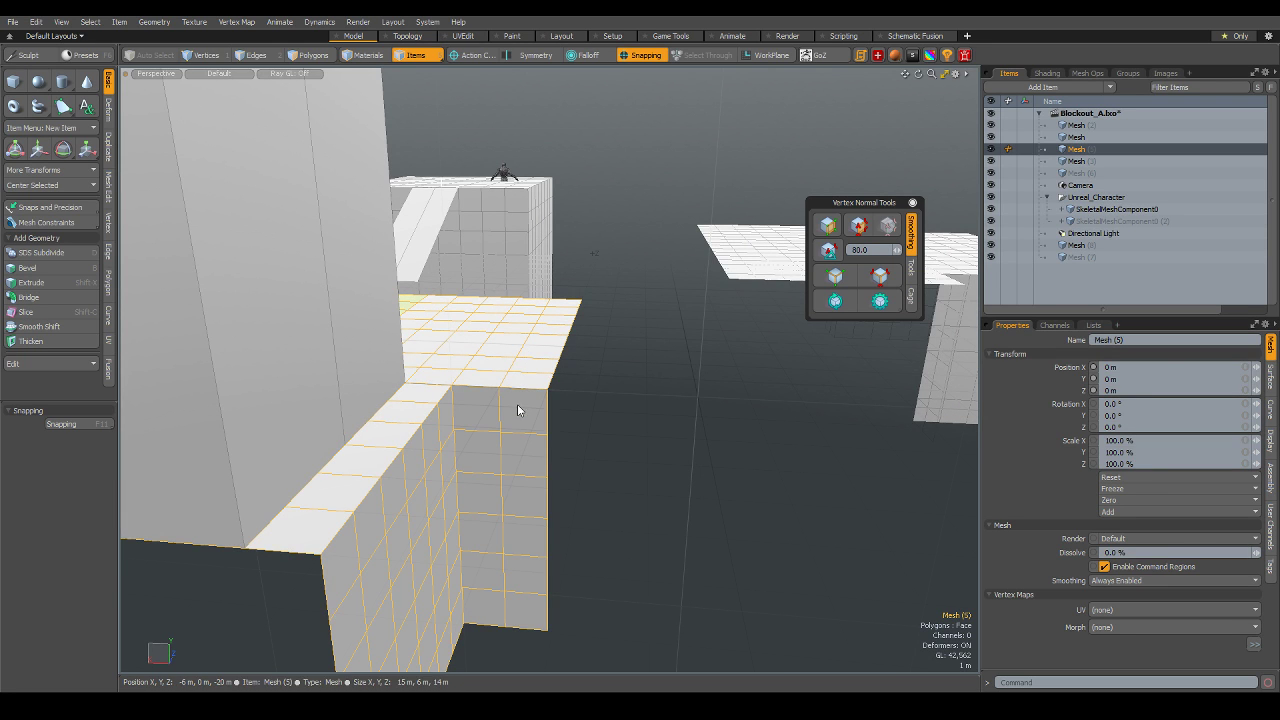
# - Select the wall-end polygons and trial-move the block 1 m along X
pyautogui.press('3')
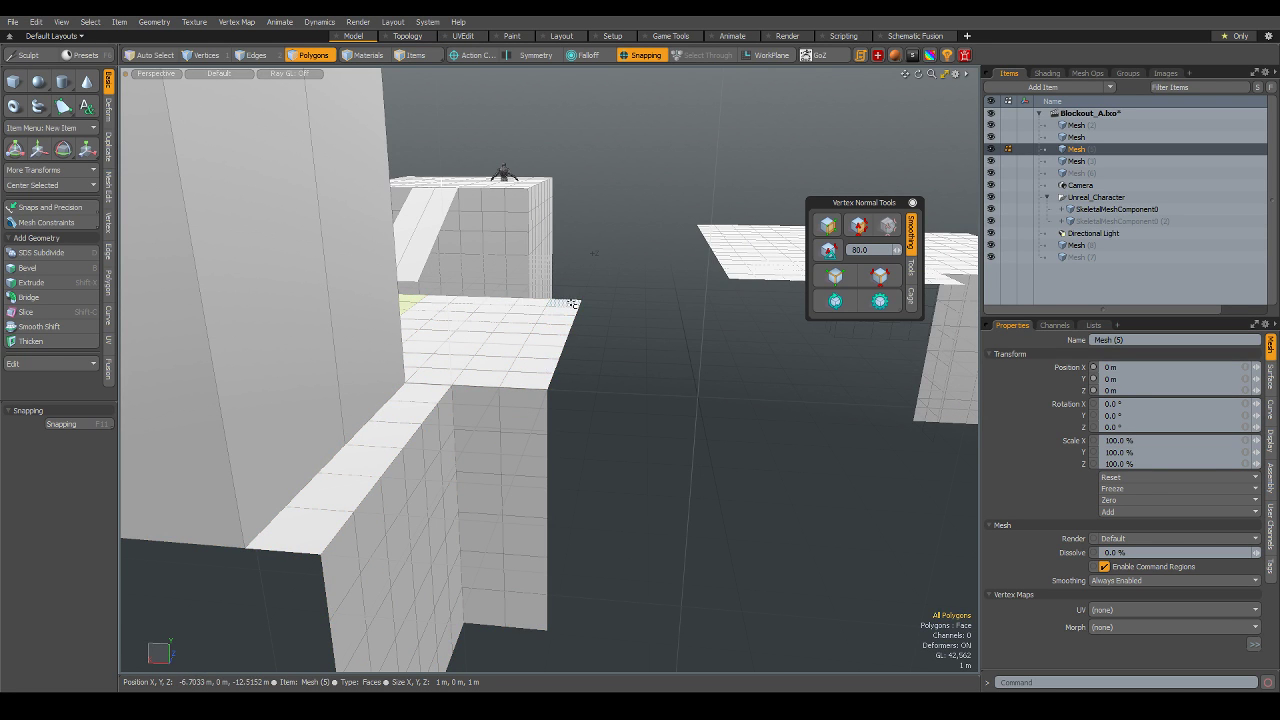
pyautogui.moveTo(560, 318)
pyautogui.mouseDown()
pyautogui.moveTo(525, 336)
pyautogui.moveTo(497, 401)
pyautogui.mouseUp()
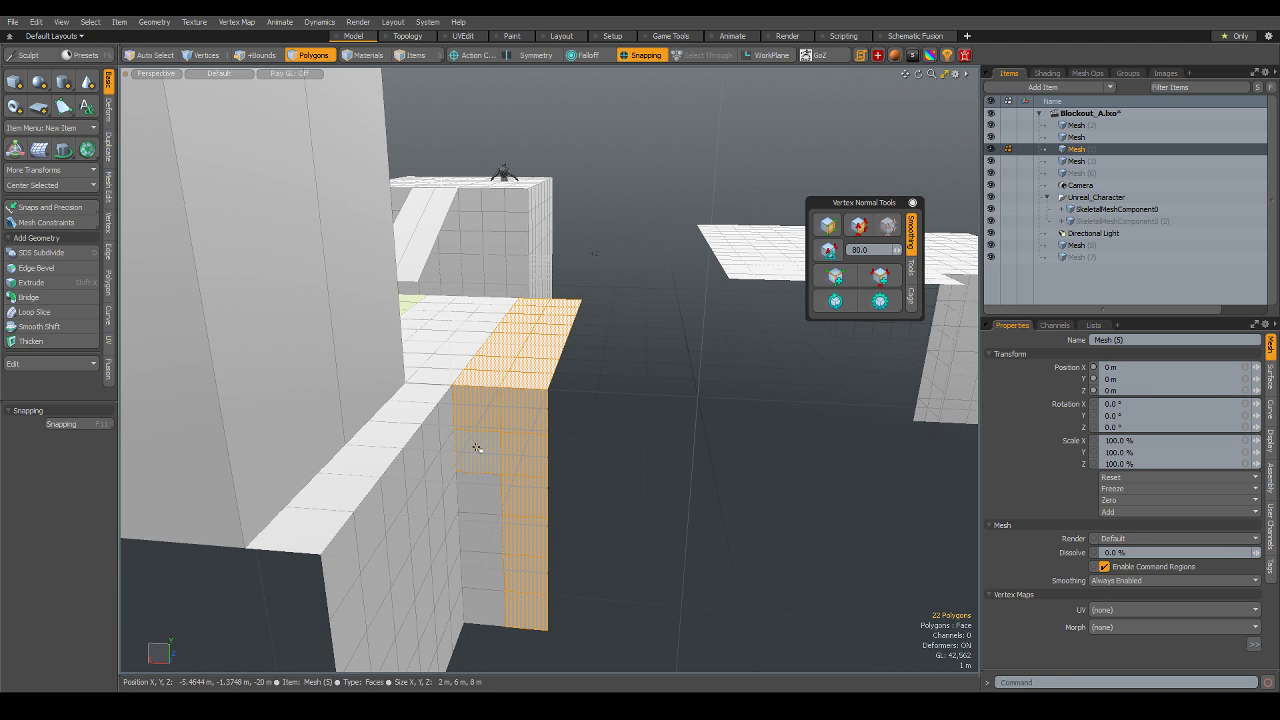
pyautogui.moveTo(478, 447); pyautogui.dragTo(505, 612)
pyautogui.moveTo(571, 371)
pyautogui.keyDown('alt'); pyautogui.mouseDown()
pyautogui.moveTo(563, 457)
pyautogui.moveTo(520, 434)
pyautogui.moveTo(503, 377)
pyautogui.mouseUp(); pyautogui.keyUp('alt')
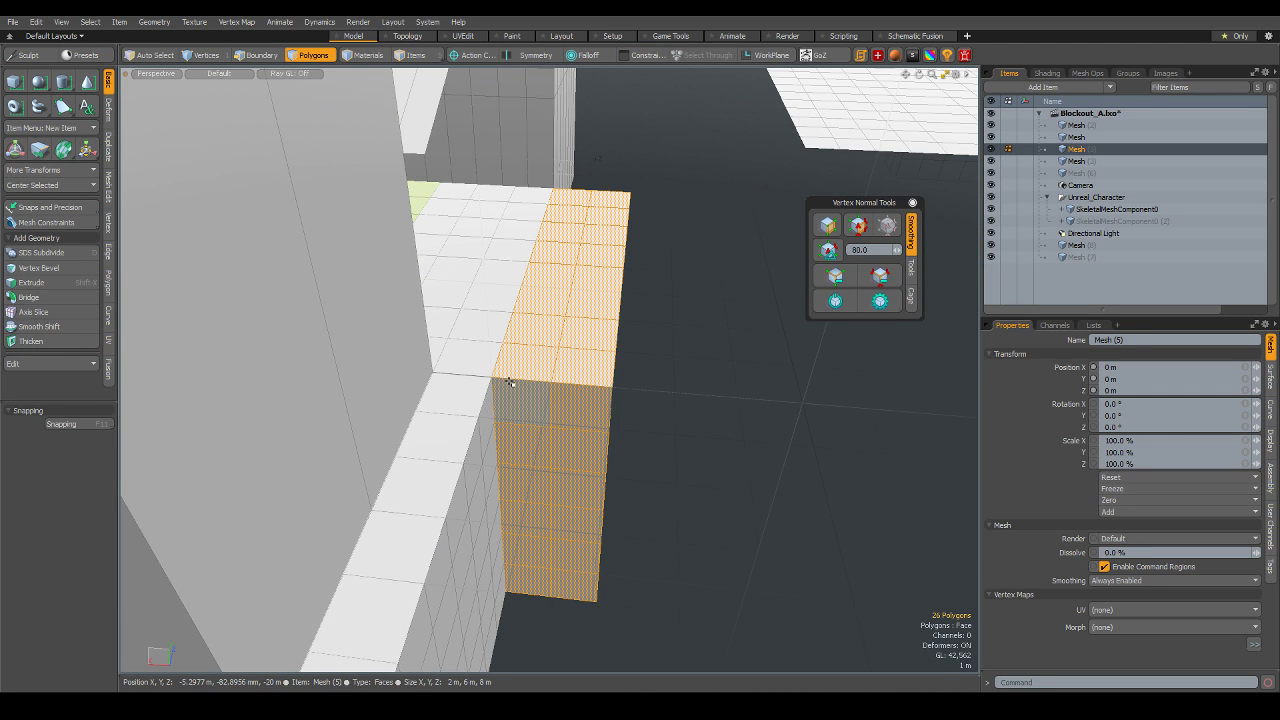
pyautogui.press('Delete')
pyautogui.hotkey('ctrl', 'z')
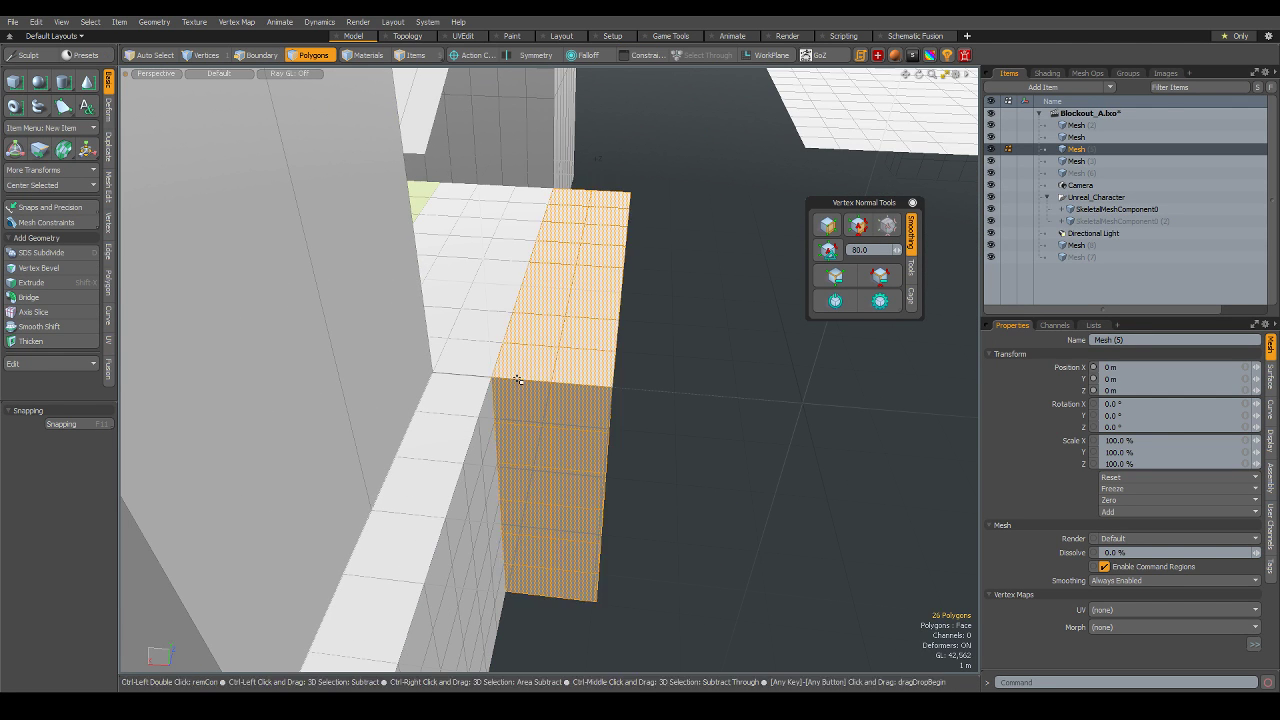
pyautogui.press('w')
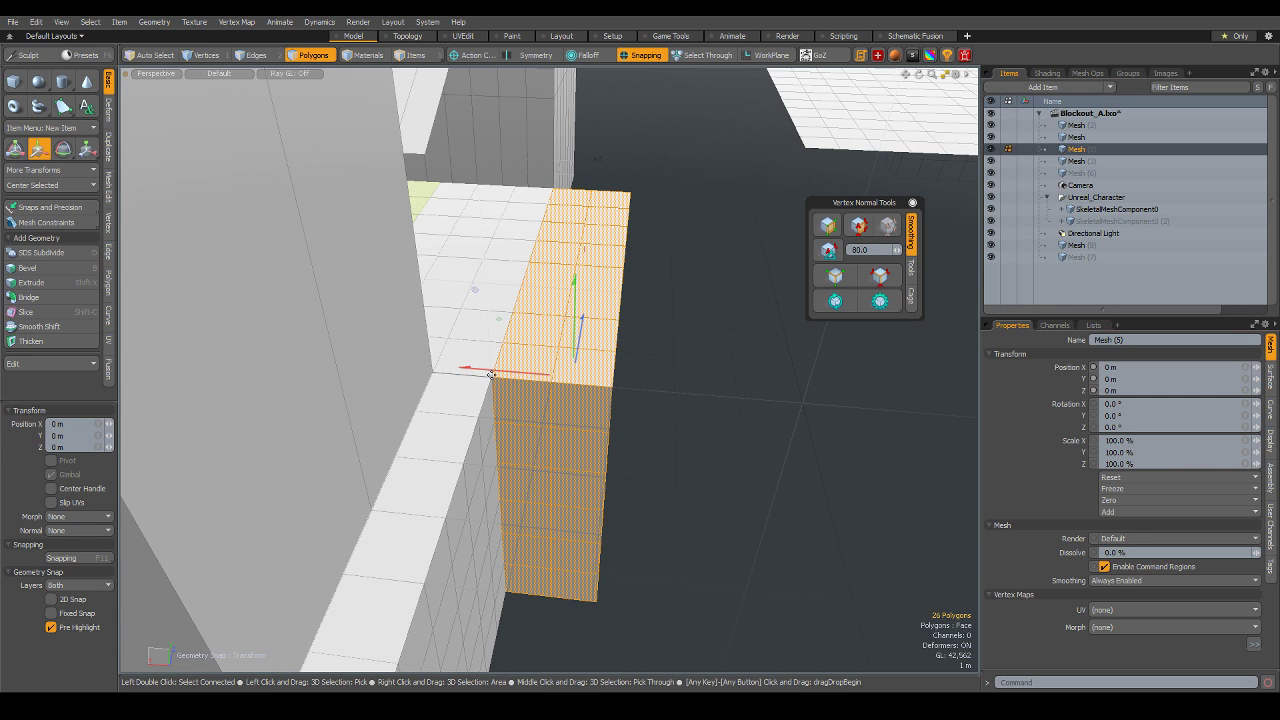
pyautogui.moveTo(456, 380)
pyautogui.mouseDown()
pyautogui.moveTo(545, 386)
pyautogui.moveTo(709, 448)
pyautogui.moveTo(634, 480)
pyautogui.moveTo(623, 471)
pyautogui.moveTo(640, 485)
pyautogui.mouseUp()
pyautogui.scroll(2, 468, 457)
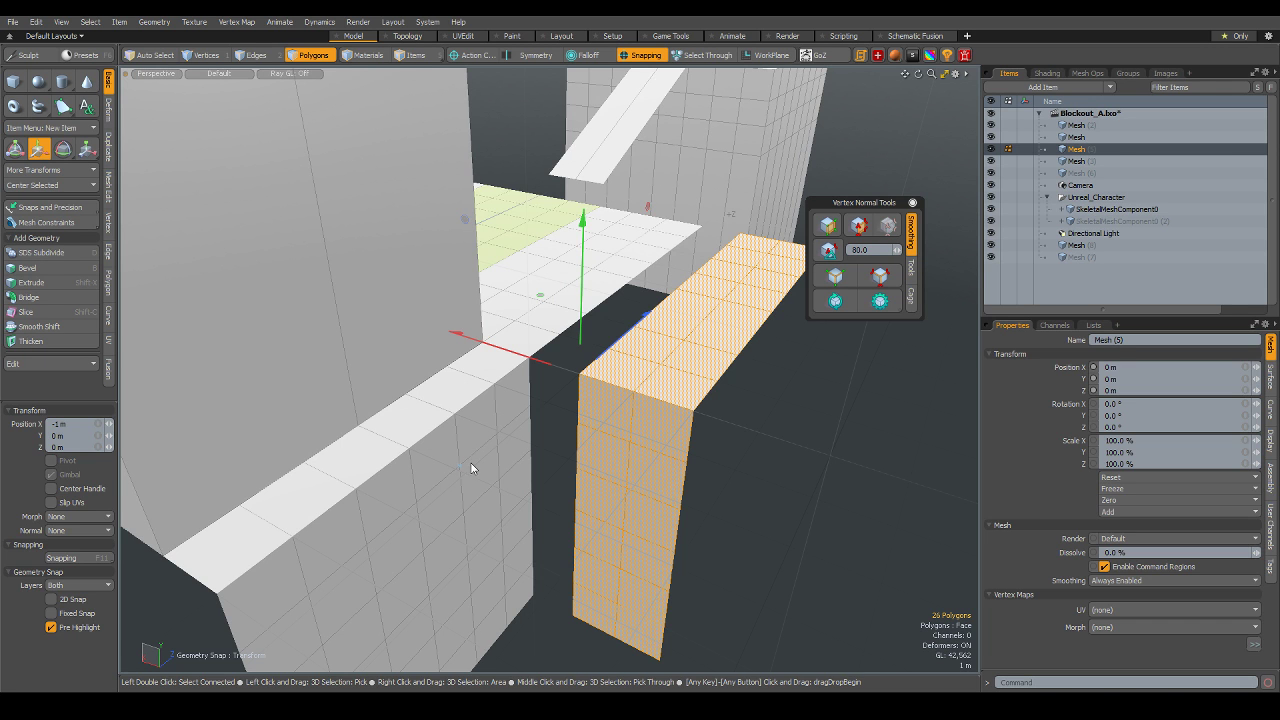
# - Select four wall polygons and, with snapping on, move the wall panel 1 m along negative X
pyautogui.press('5')
pyautogui.keyDown('alt'); pyautogui.moveTo(472, 467); pyautogui.dragTo(575, 521); pyautogui.keyUp('alt')
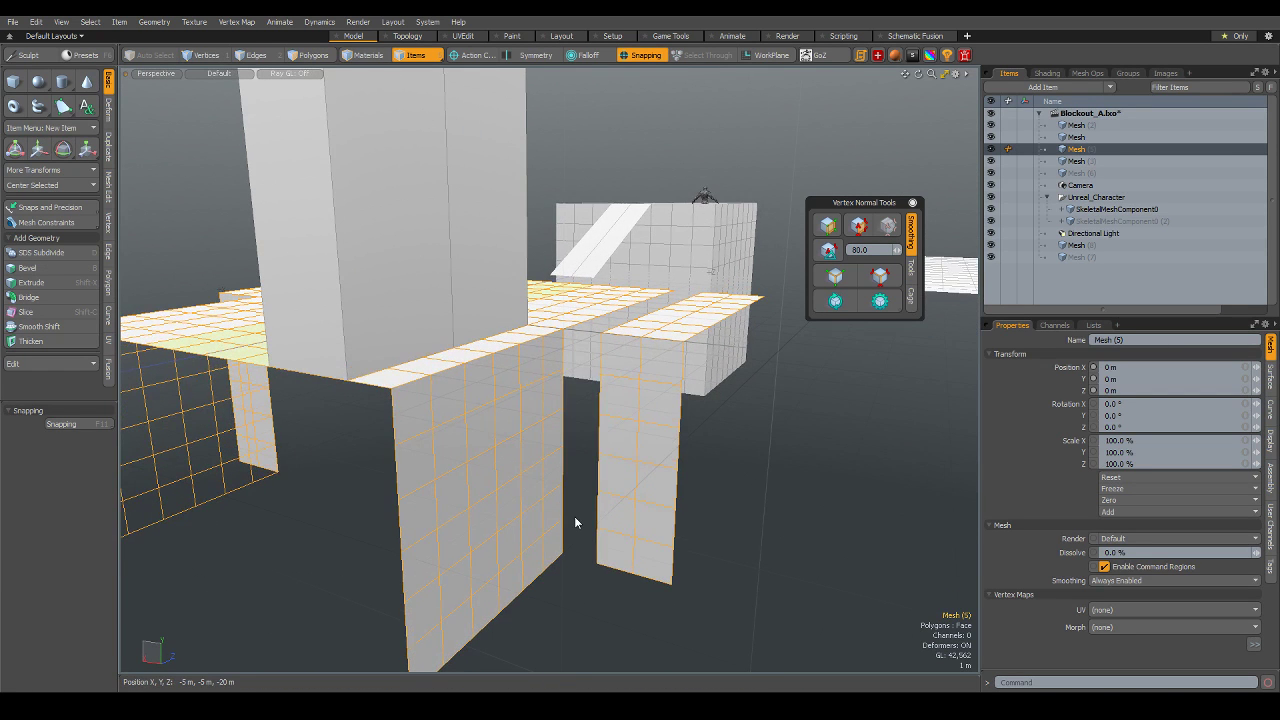
pyautogui.press('3')
pyautogui.moveTo(551, 363); pyautogui.dragTo(490, 387)
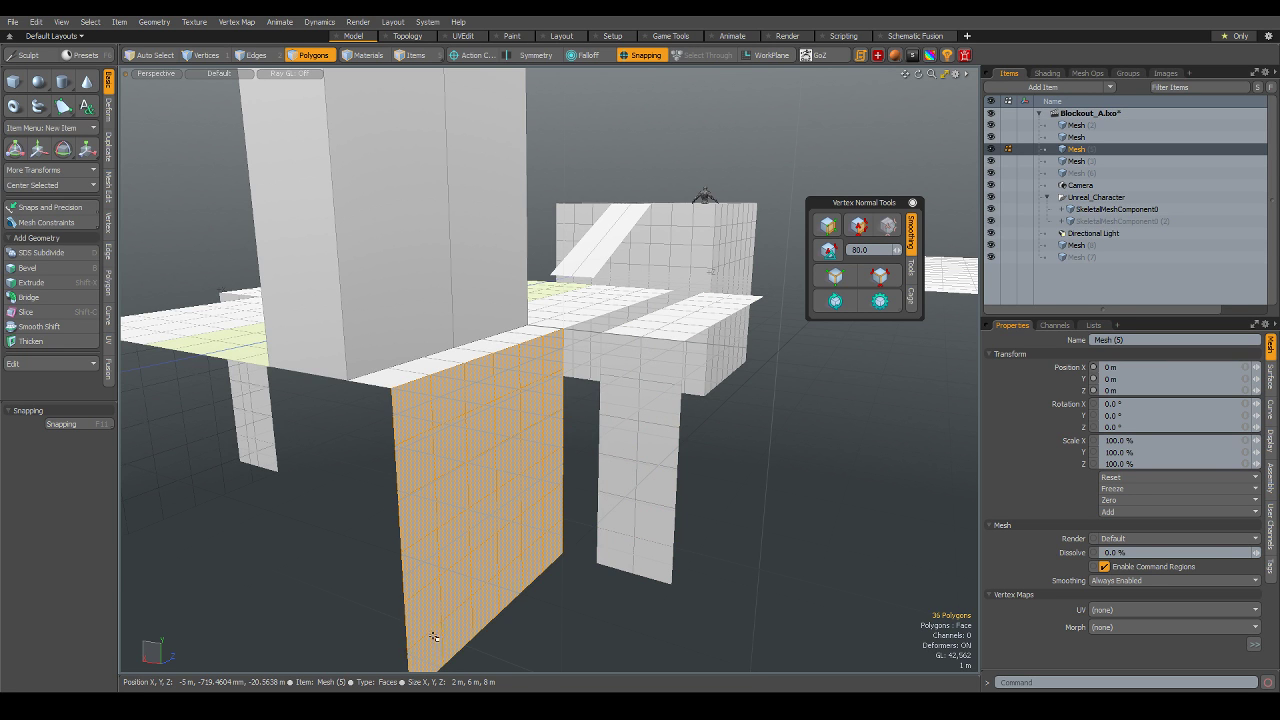
pyautogui.keyDown('alt'); pyautogui.moveTo(486, 517); pyautogui.dragTo(557, 545); pyautogui.keyUp('alt')
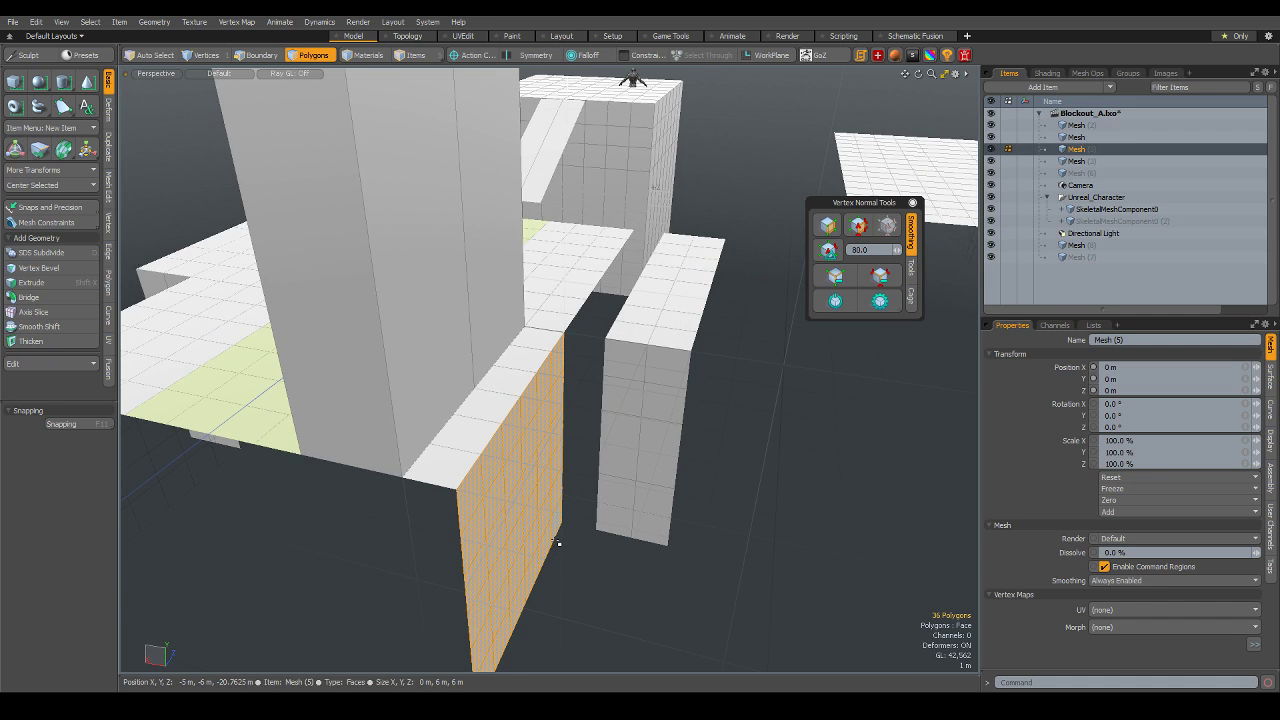
pyautogui.press('x')
pyautogui.press('w')
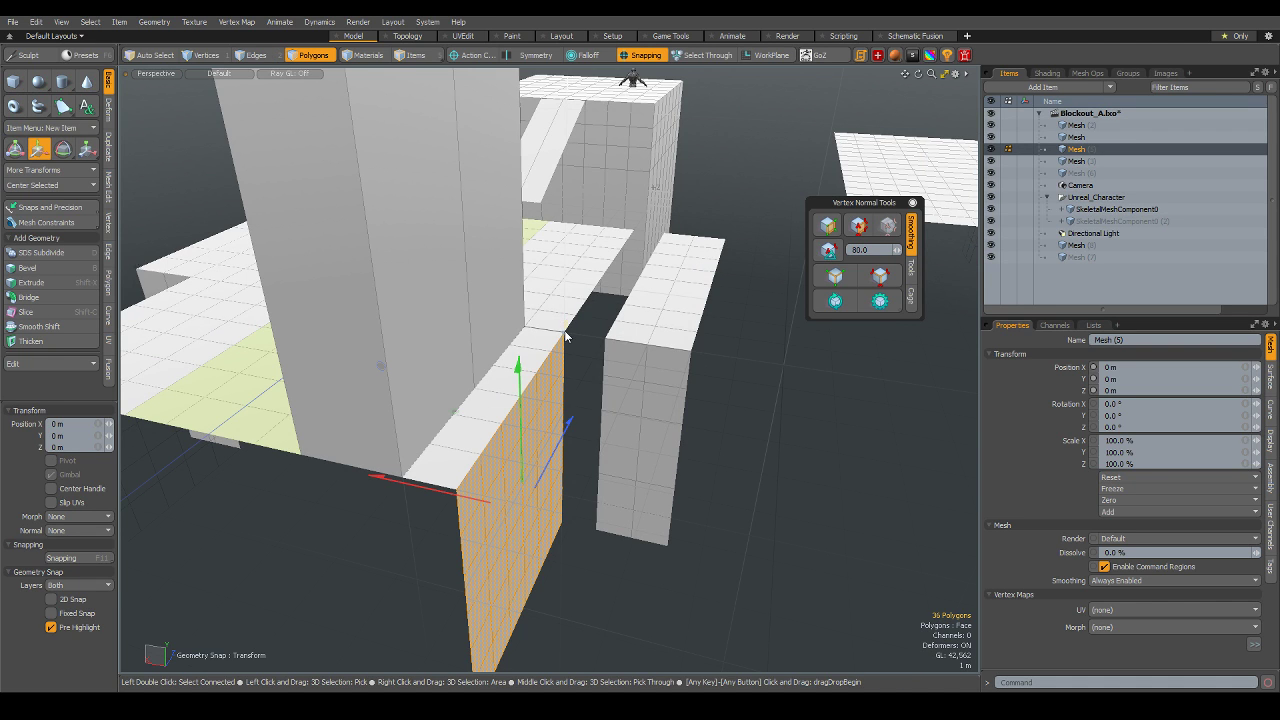
pyautogui.keyDown('alt'); pyautogui.moveTo(578, 457); pyautogui.dragTo(612, 466); pyautogui.keyUp('alt')
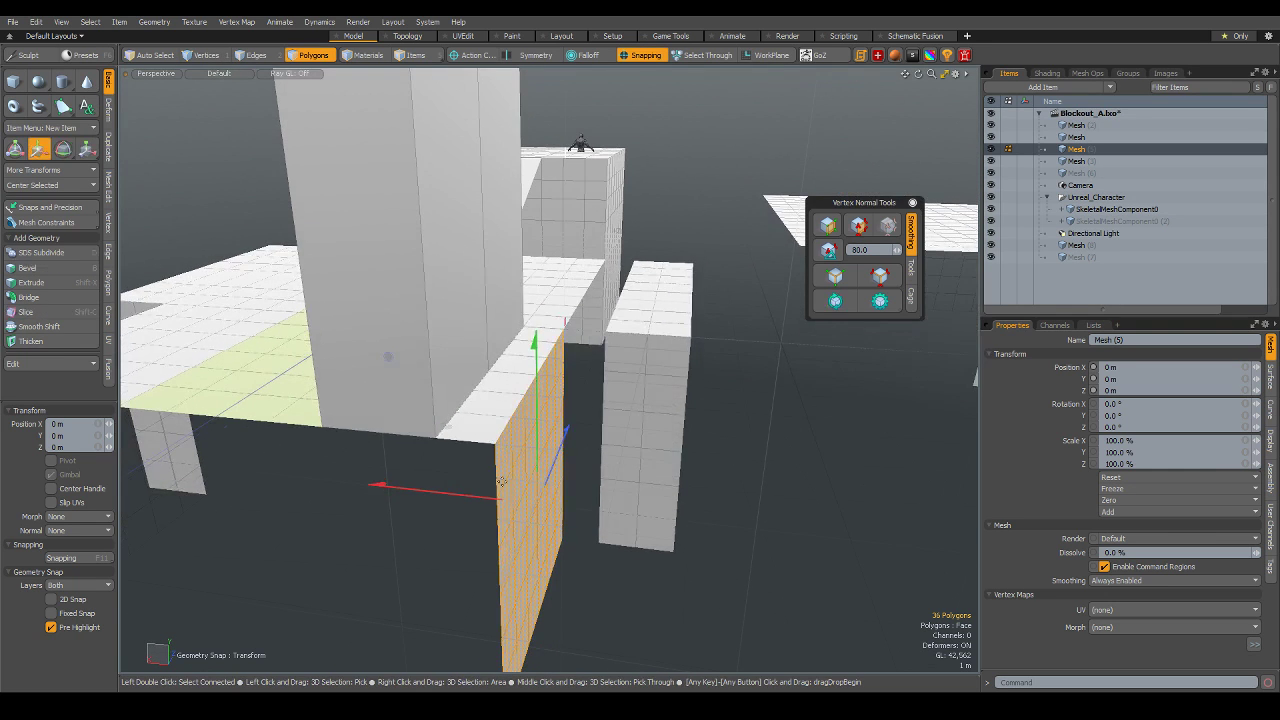
pyautogui.moveTo(544, 505)
pyautogui.mouseDown()
pyautogui.moveTo(582, 507)
pyautogui.moveTo(616, 343)
pyautogui.moveTo(605, 356)
pyautogui.mouseUp()
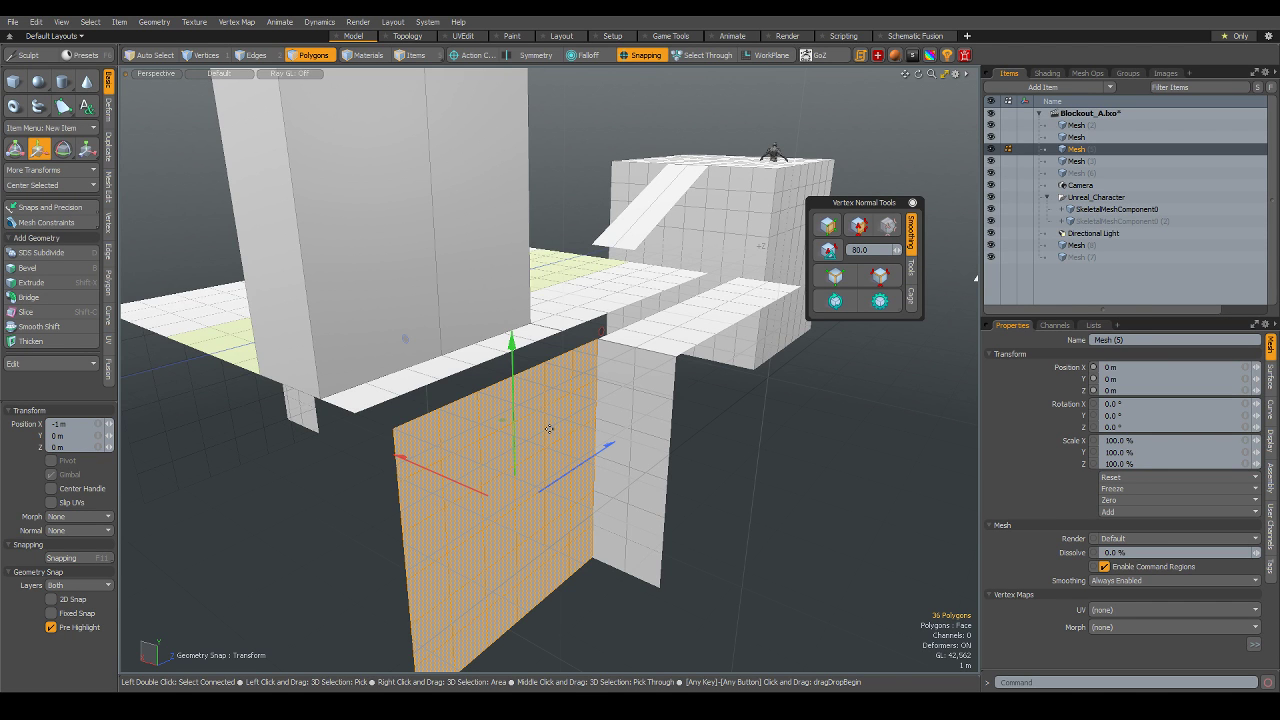
pyautogui.keyDown('alt'); pyautogui.moveTo(549, 428); pyautogui.dragTo(753, 218); pyautogui.keyUp('alt')
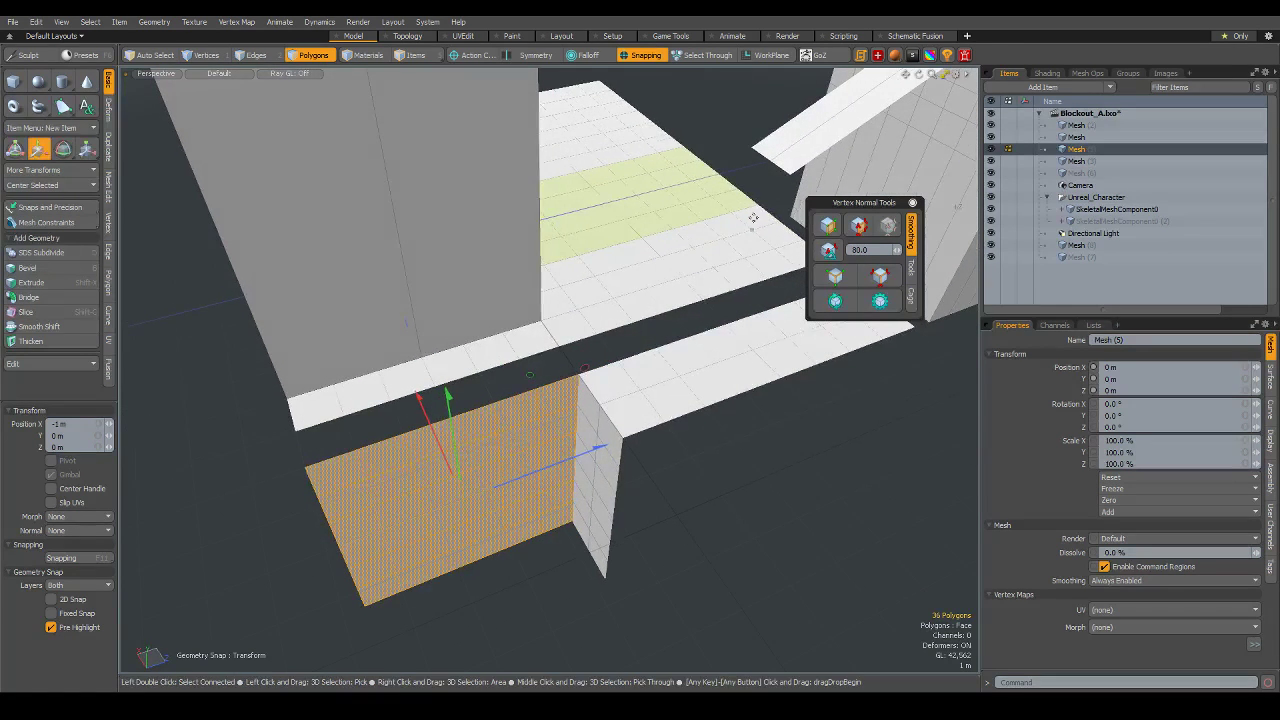
pyautogui.keyDown('alt'); pyautogui.moveTo(604, 364); pyautogui.dragTo(598, 366); pyautogui.keyUp('alt')
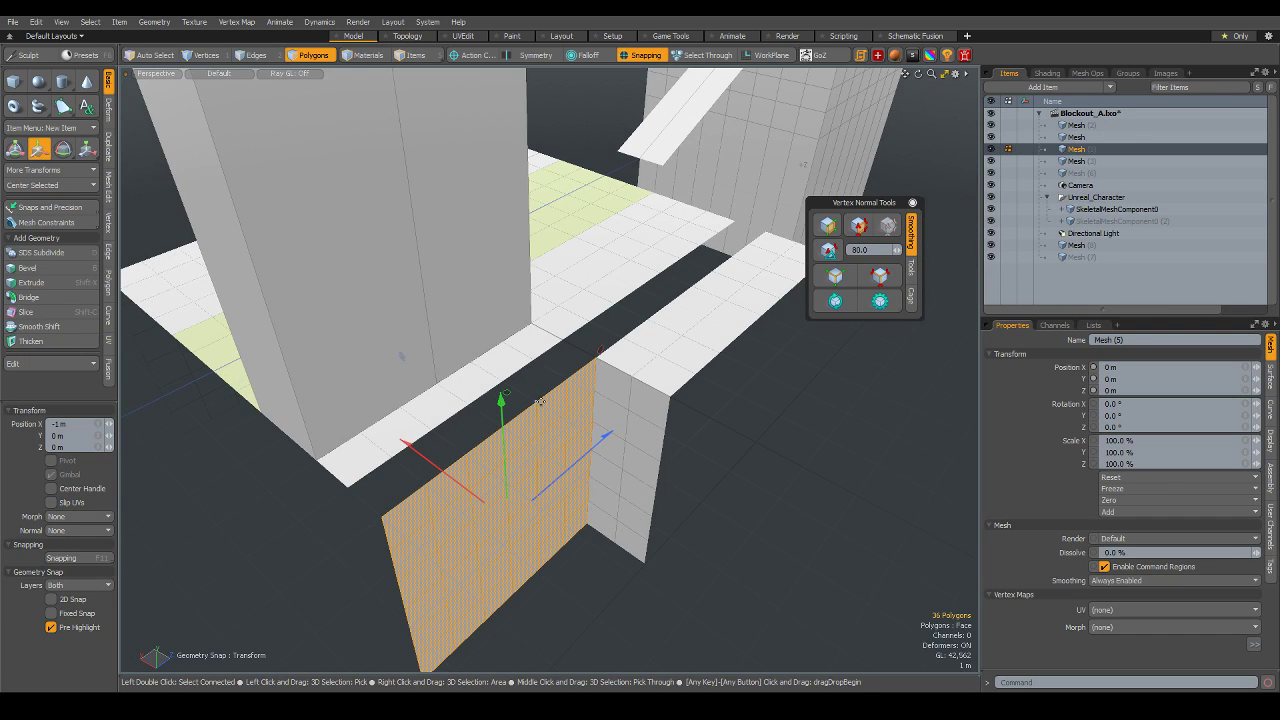
pyautogui.press('space')
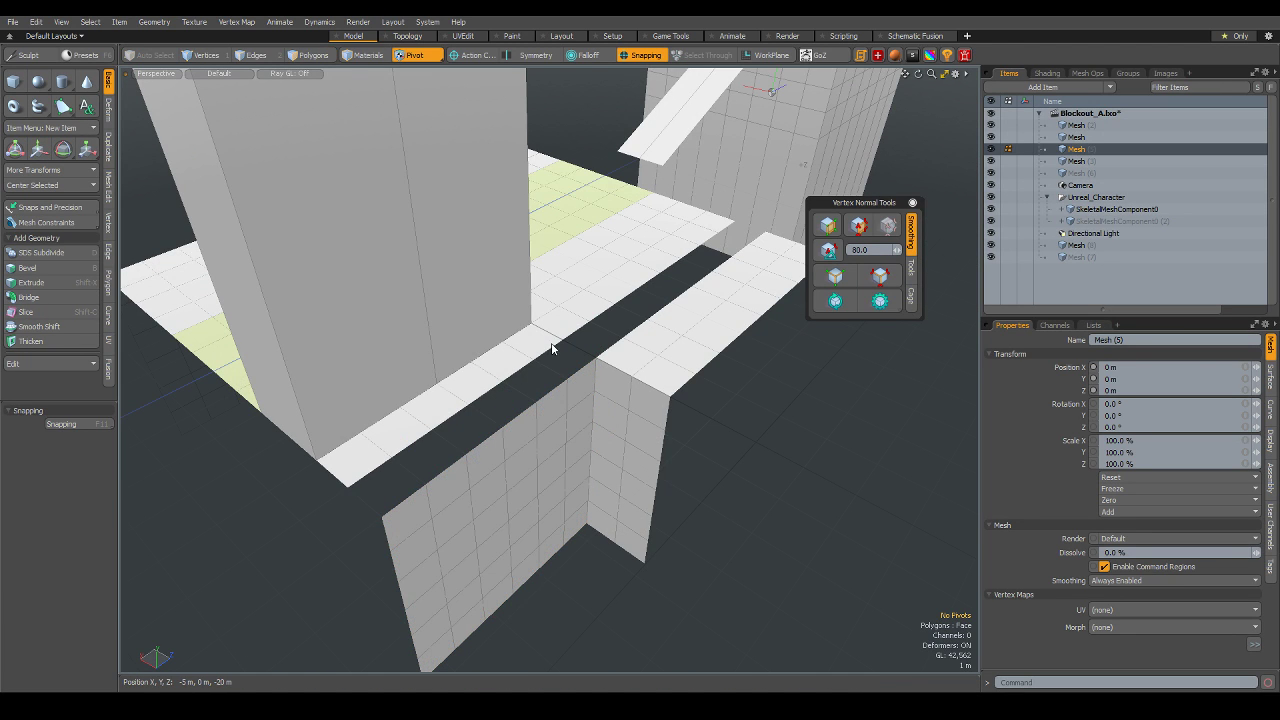
# - Extend the floor strip's border edges outward by 1 m, adding a new floor row
pyautogui.moveTo(500, 377)
pyautogui.keyDown('alt'); pyautogui.mouseDown()
pyautogui.moveTo(515, 415)
pyautogui.moveTo(487, 401)
pyautogui.mouseUp(); pyautogui.keyUp('alt')
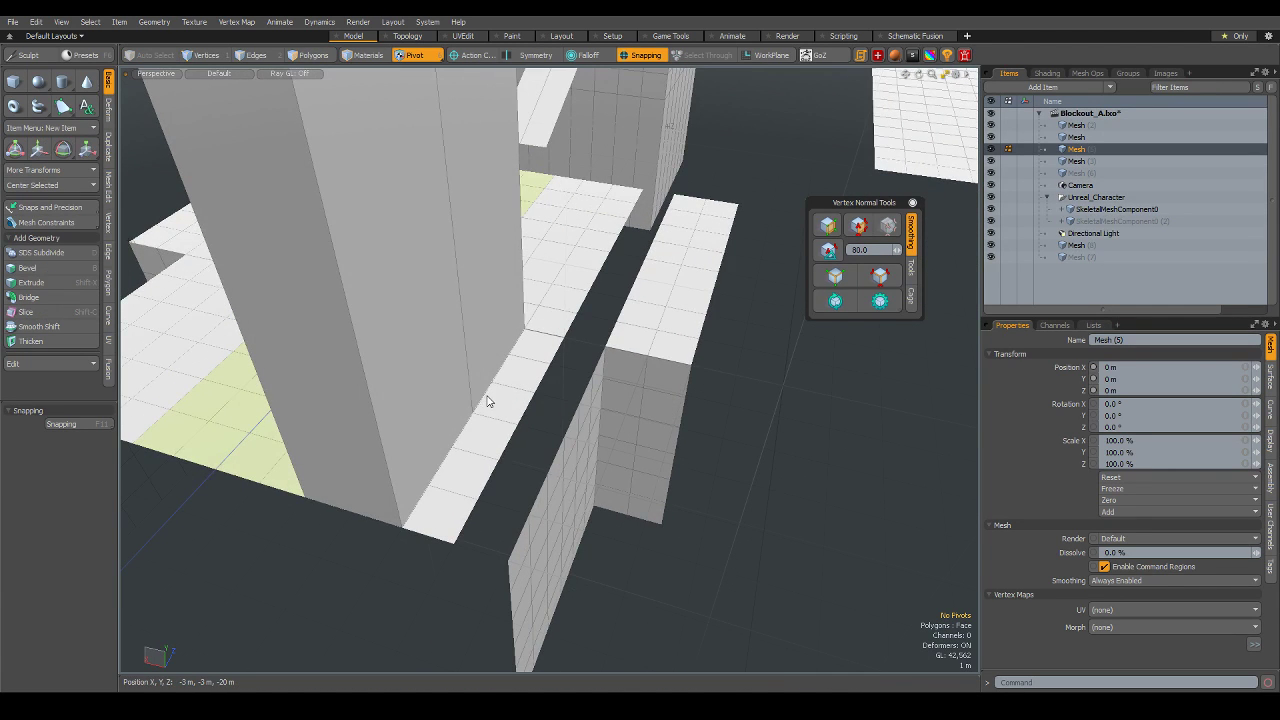
pyautogui.press('5')
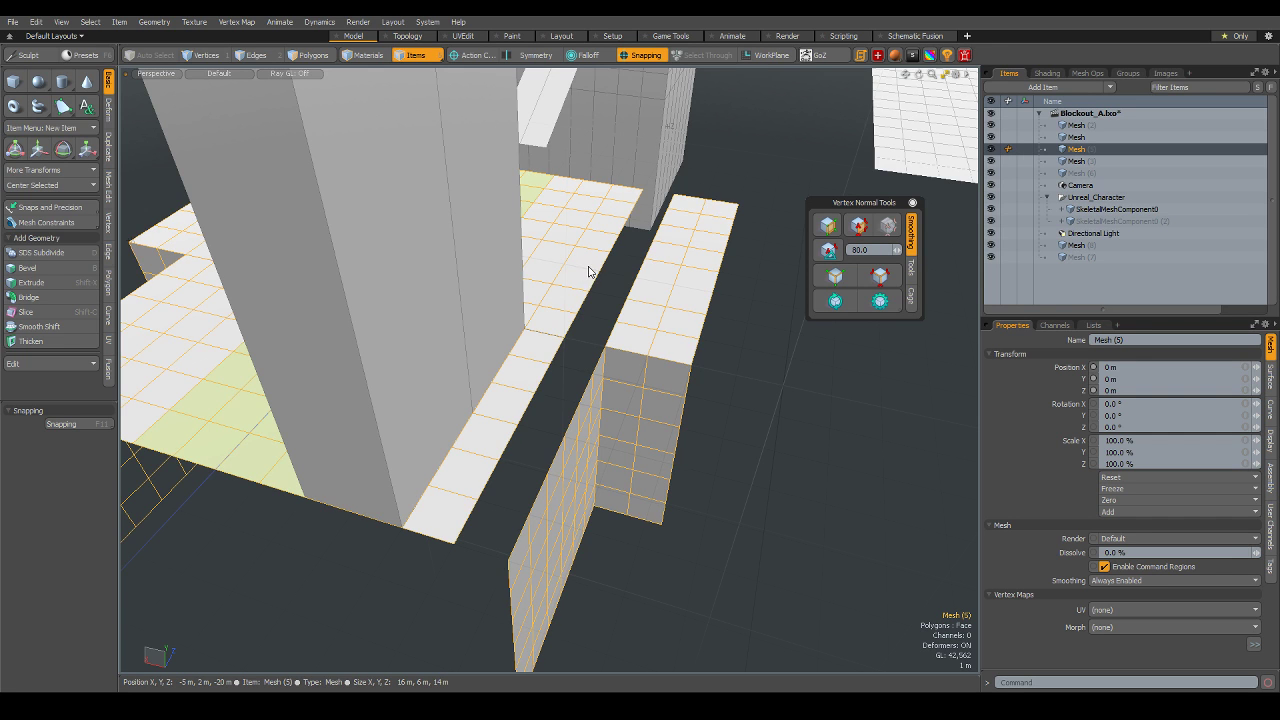
pyautogui.press('2')
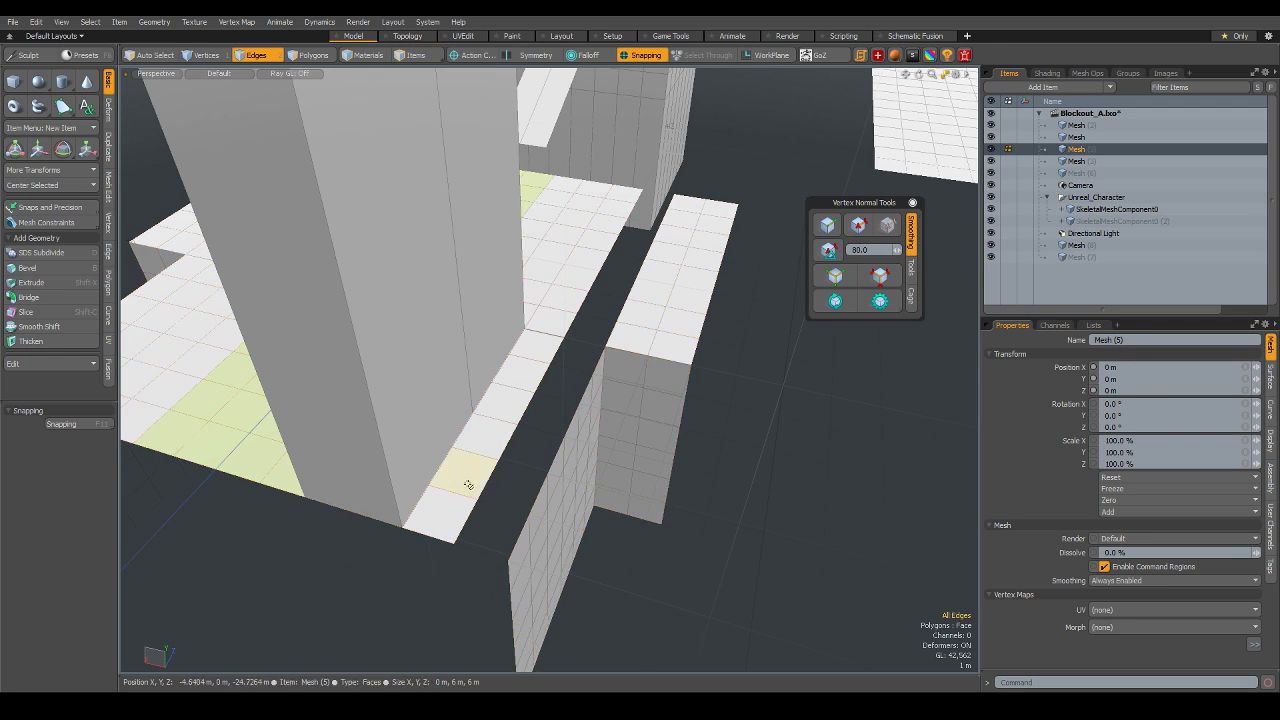
pyautogui.click(474, 518)
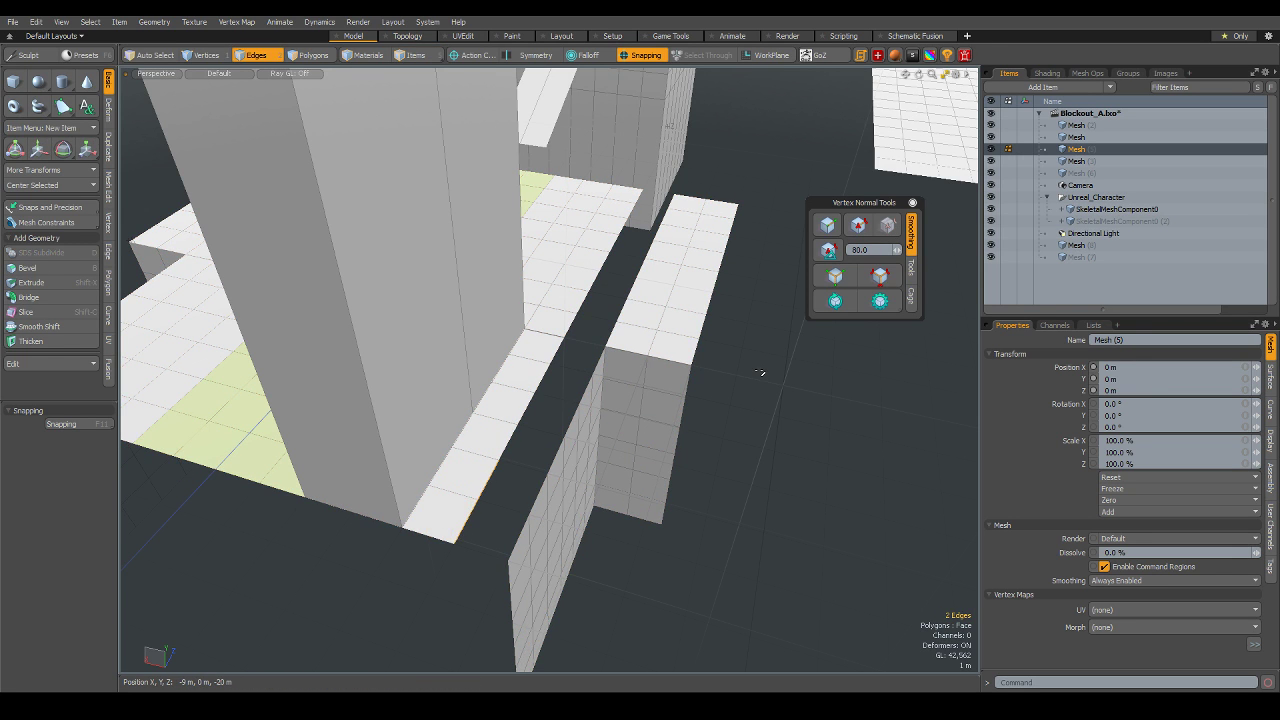
pyautogui.press('Up')
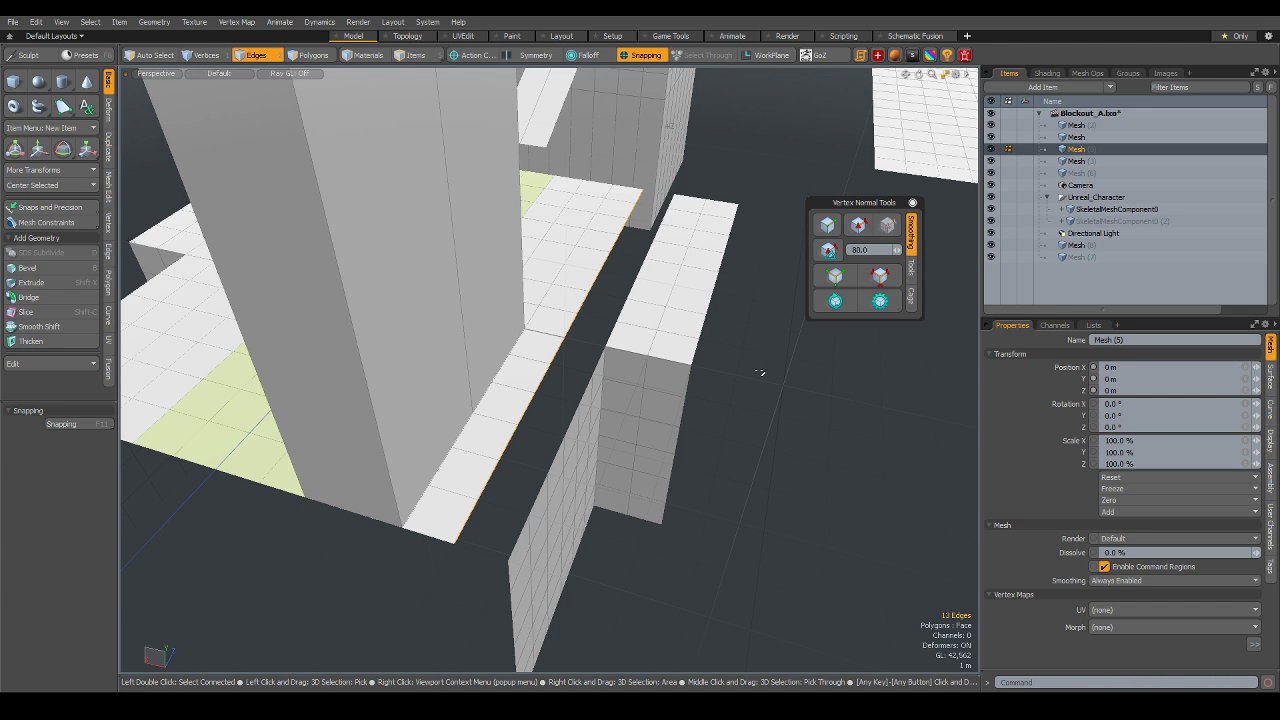
pyautogui.press('z')
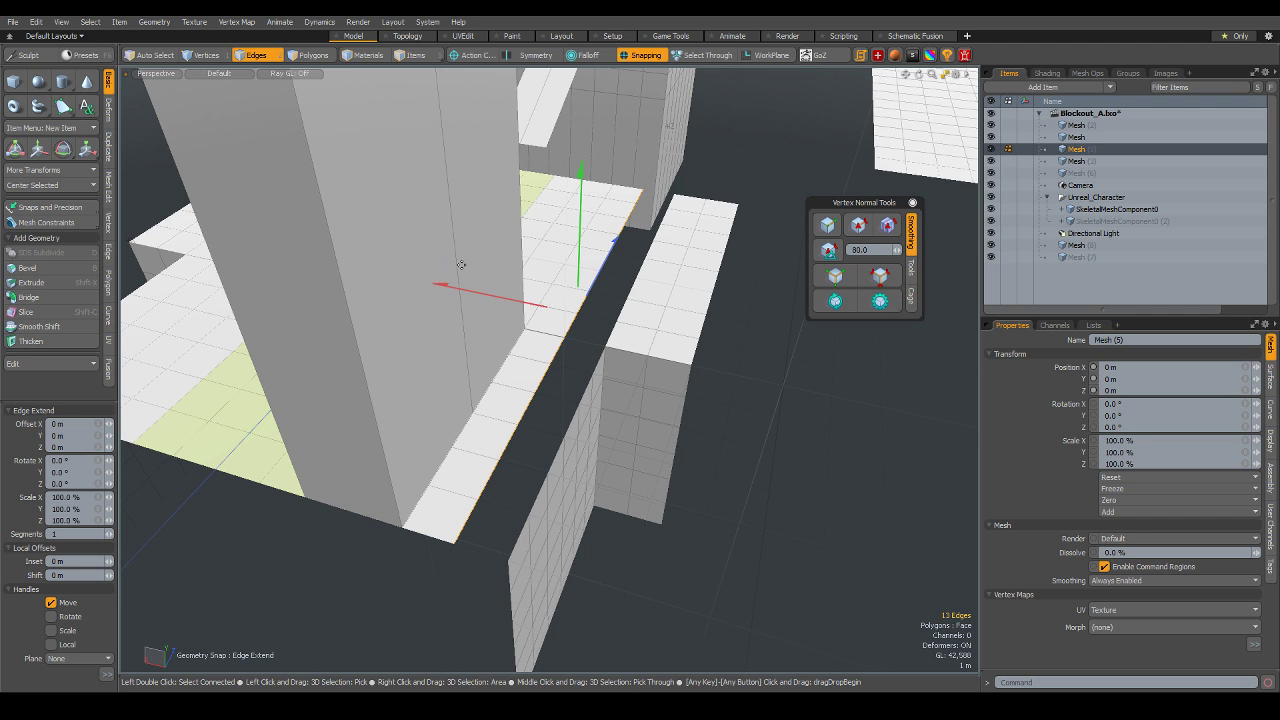
pyautogui.moveTo(598, 317); pyautogui.dragTo(533, 310)
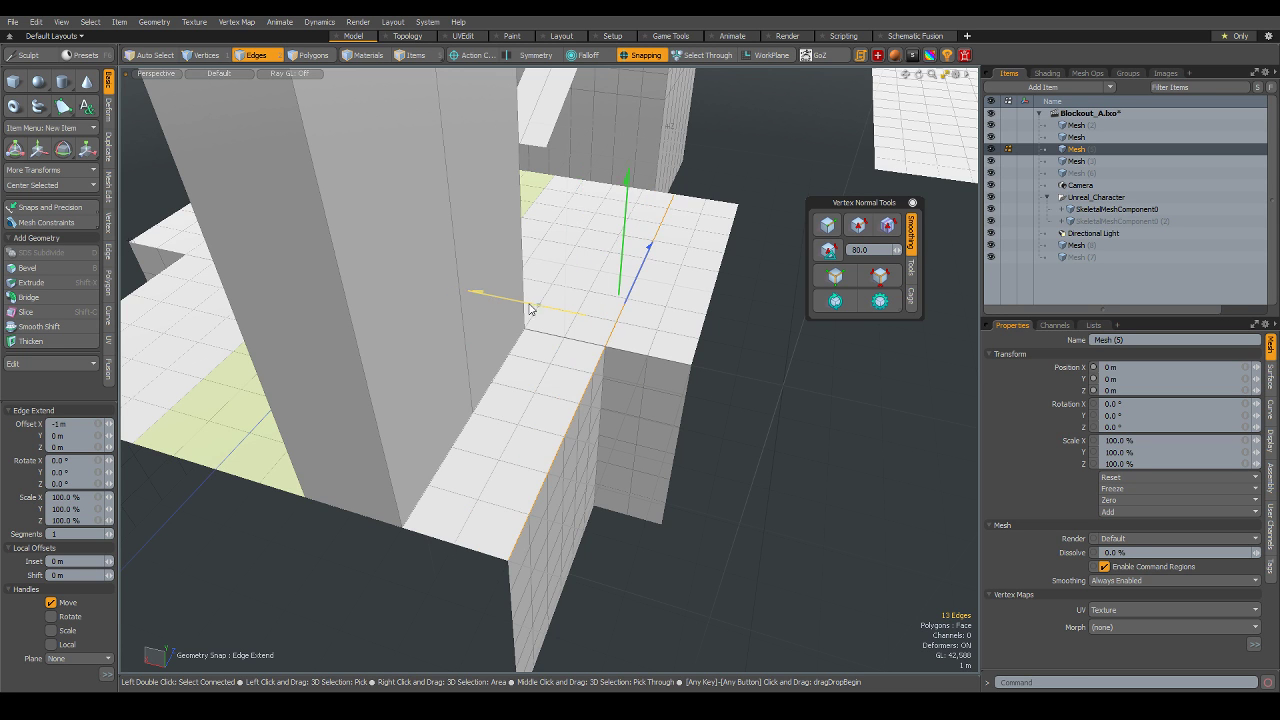
pyautogui.moveTo(728, 566)
pyautogui.keyDown('alt'); pyautogui.mouseDown()
pyautogui.moveTo(705, 518)
pyautogui.moveTo(820, 589)
pyautogui.mouseUp(); pyautogui.keyUp('alt')
pyautogui.press('5')
pyautogui.click(820, 589)
# - Select the floor mesh and orbit around it to check the new 1 m row
pyautogui.moveTo(673, 443)
pyautogui.keyDown('alt'); pyautogui.mouseDown()
pyautogui.moveTo(739, 396)
pyautogui.moveTo(806, 444)
pyautogui.moveTo(606, 471)
pyautogui.mouseUp(); pyautogui.keyUp('alt')
pyautogui.click(520, 374)
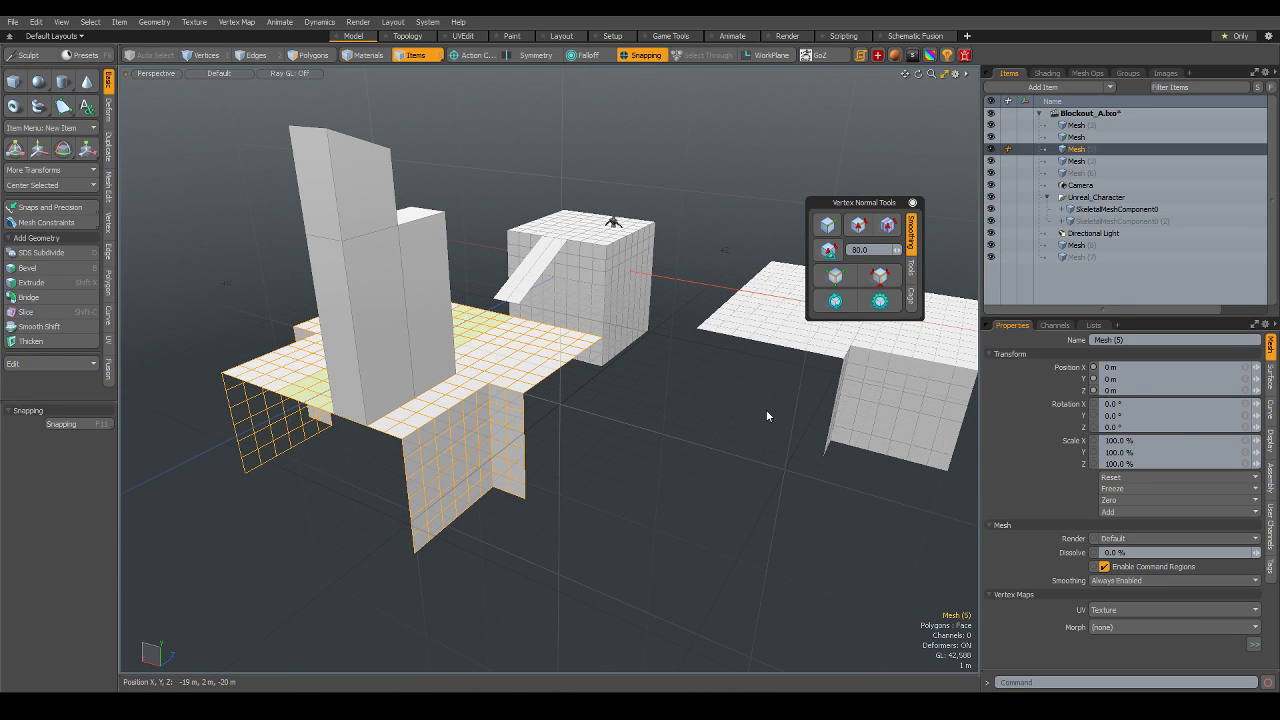
pyautogui.moveTo(766, 412)
pyautogui.keyDown('alt'); pyautogui.mouseDown()
pyautogui.moveTo(593, 399)
pyautogui.moveTo(690, 408)
pyautogui.mouseUp(); pyautogui.keyUp('alt')
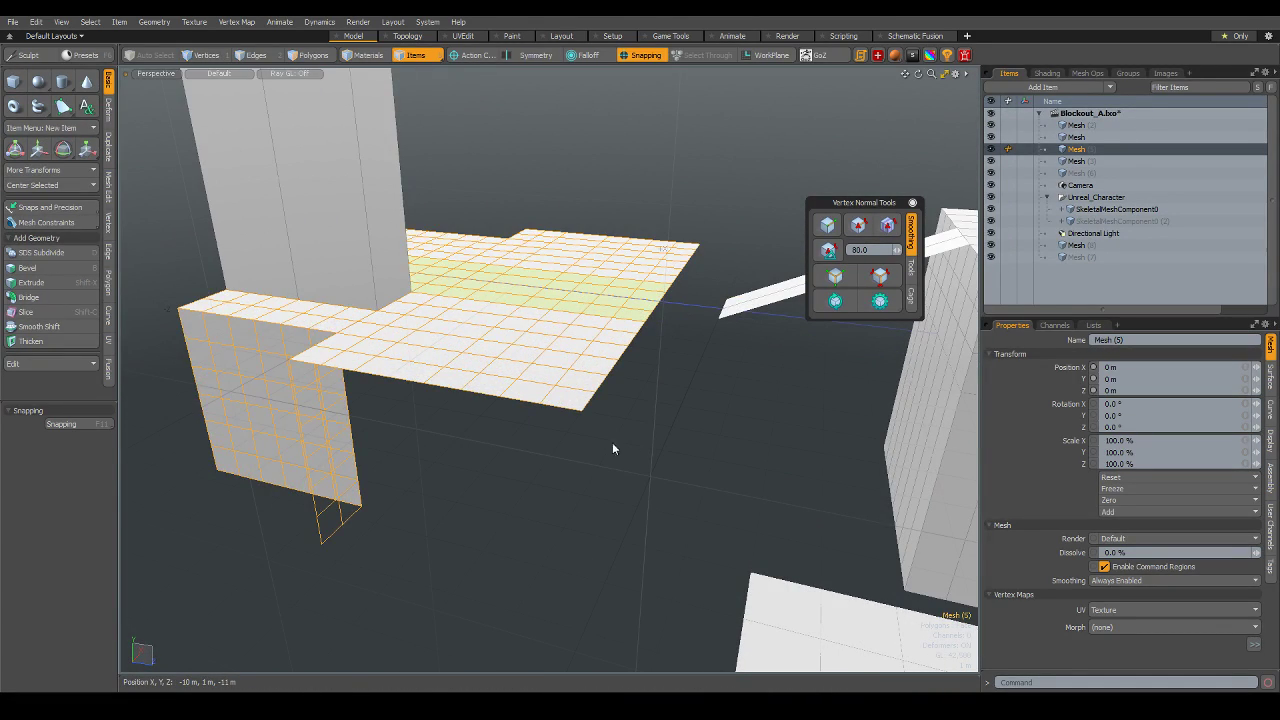
pyautogui.press('2')
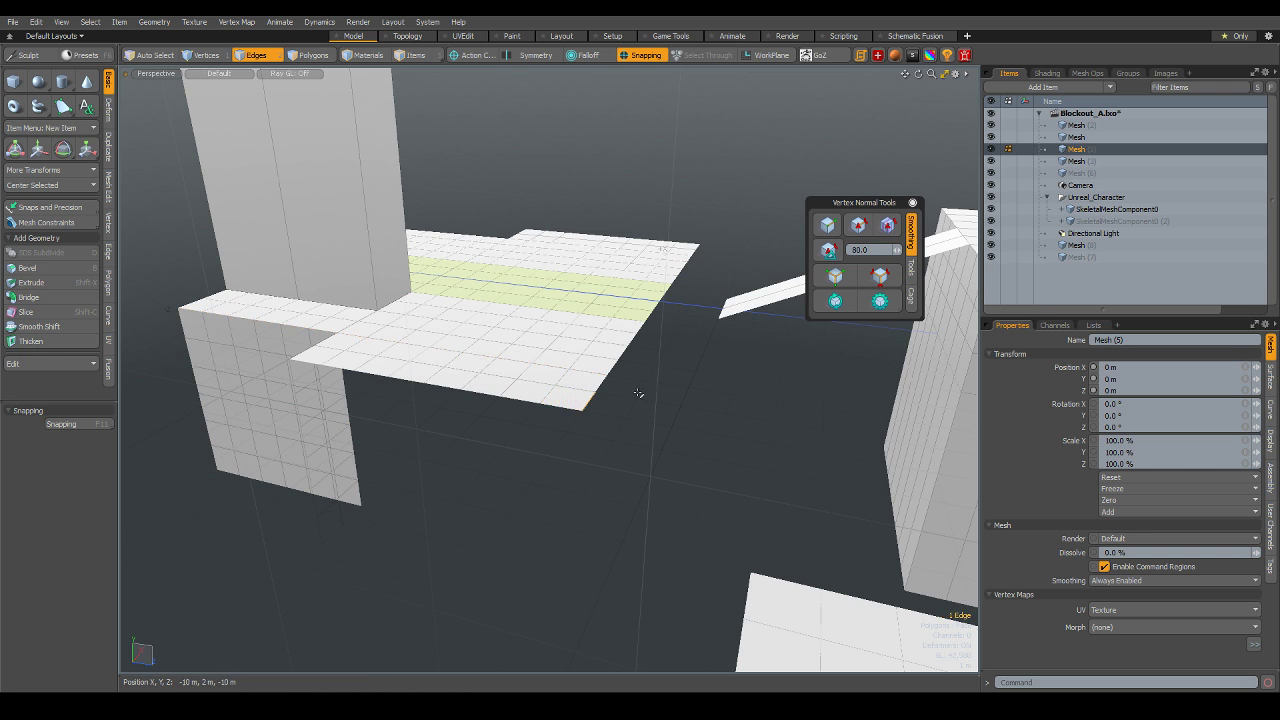
pyautogui.moveTo(656, 418)
pyautogui.keyDown('alt'); pyautogui.mouseDown()
pyautogui.moveTo(680, 449)
pyautogui.moveTo(571, 463)
pyautogui.moveTo(614, 514)
pyautogui.mouseUp(); pyautogui.keyUp('alt')
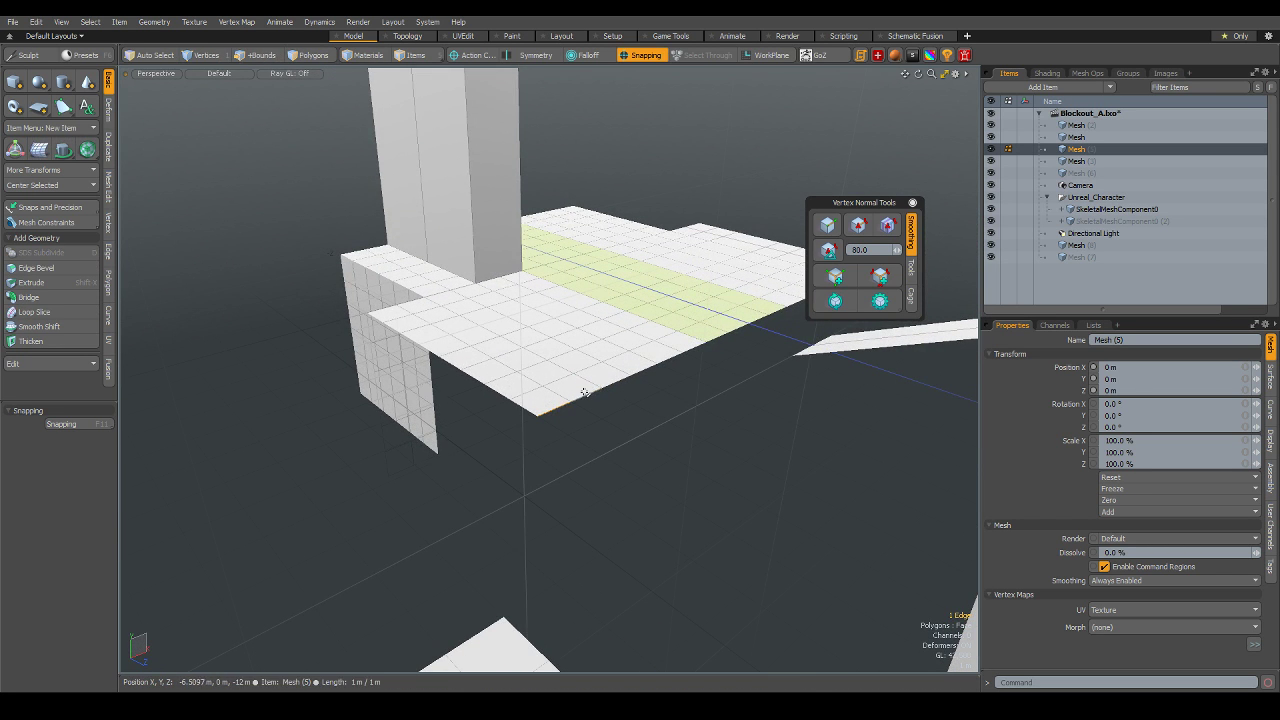
pyautogui.scroll(-3, 665, 481)
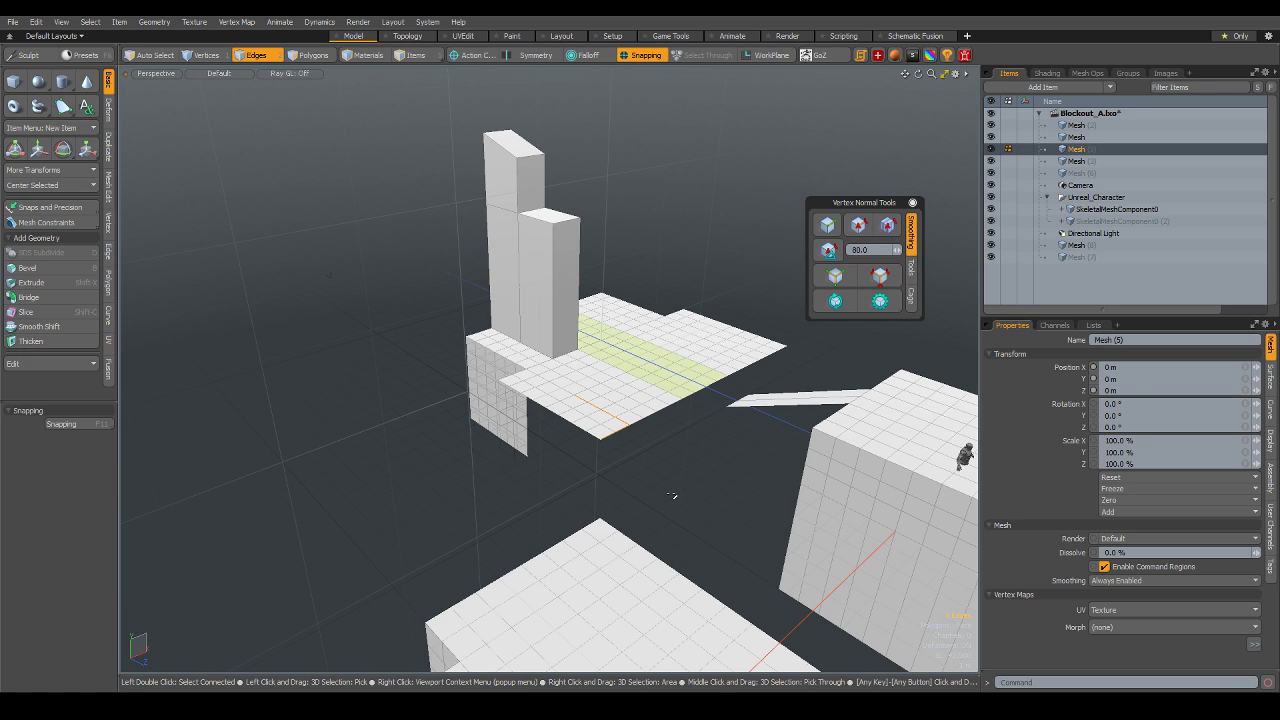
pyautogui.scroll(3, 663, 400)
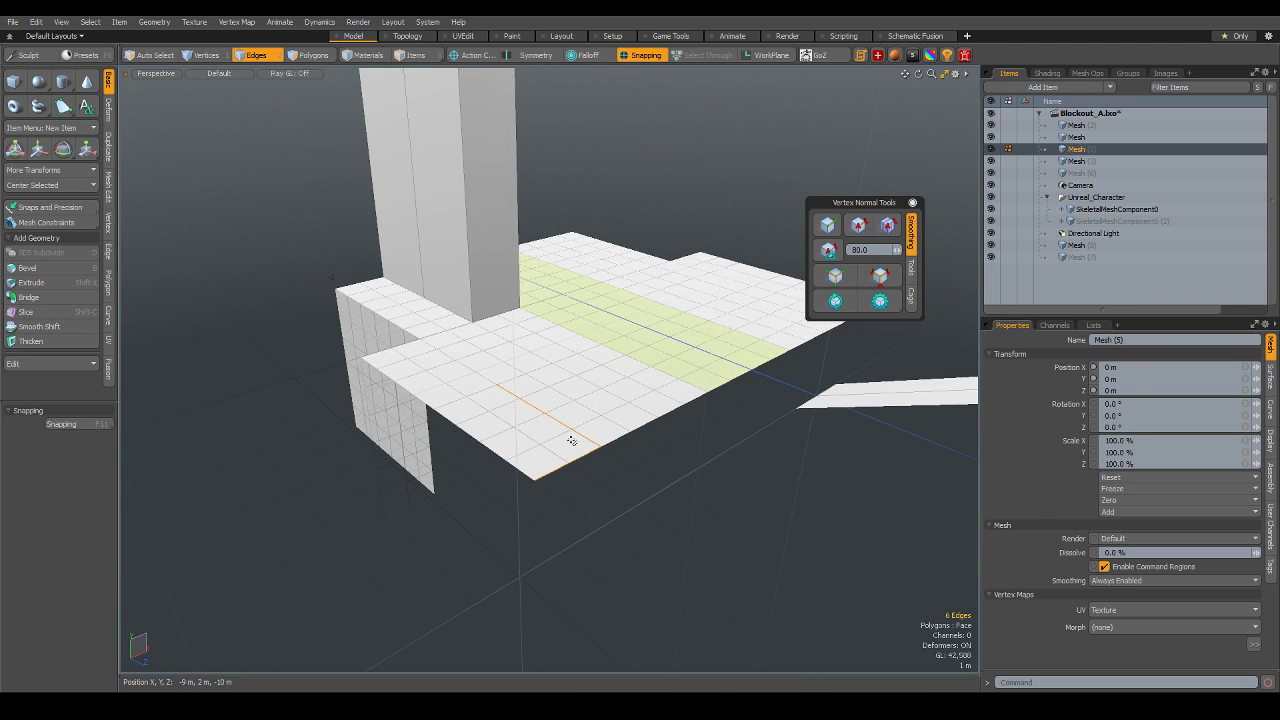
pyautogui.scroll(-3, 614, 449)
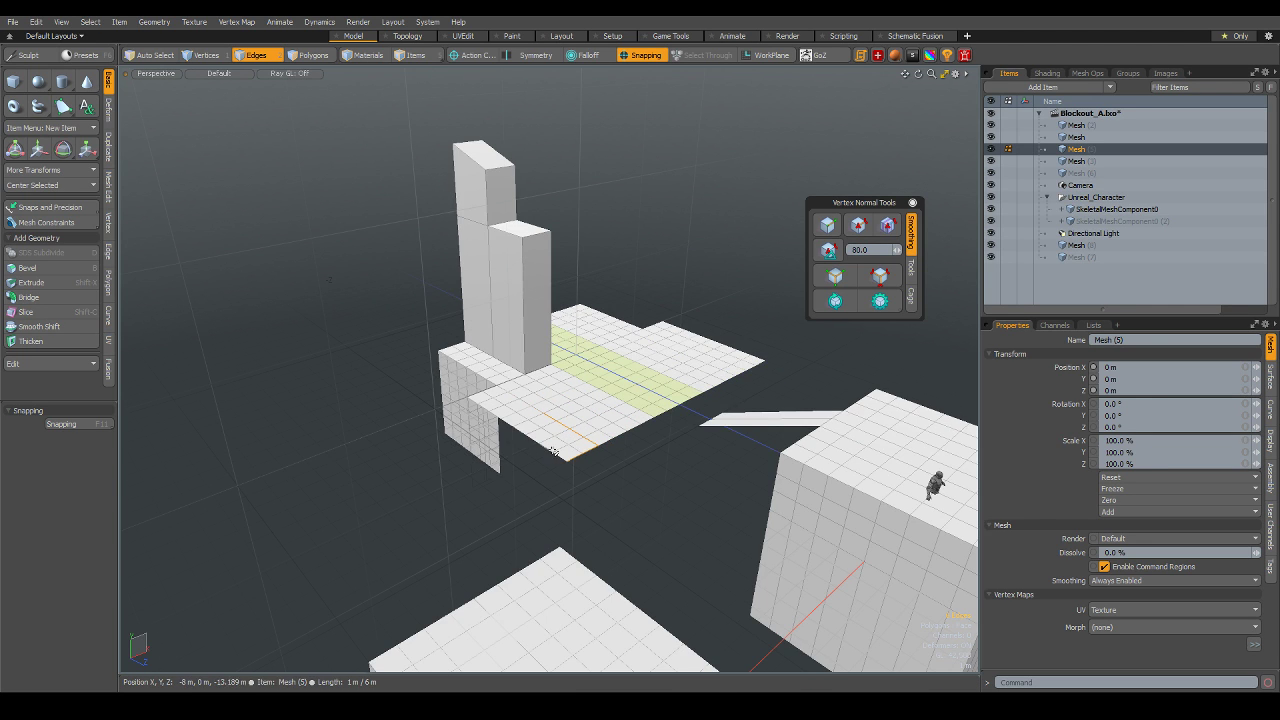
# - Hide the lower floor mesh Mesh (3), then select the upper floor mesh
pyautogui.press('5')
pyautogui.scroll(-3, 560, 414)
pyautogui.click(586, 521)
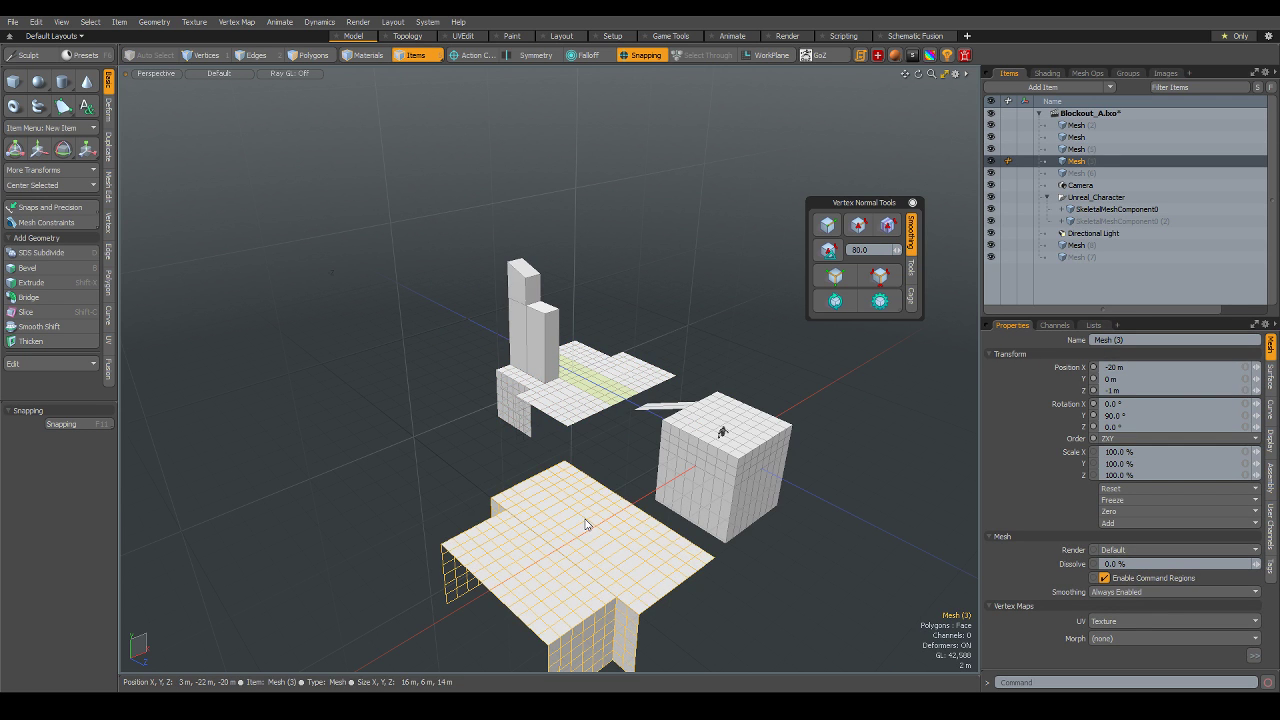
pyautogui.press('h')
pyautogui.scroll(5, 685, 353)
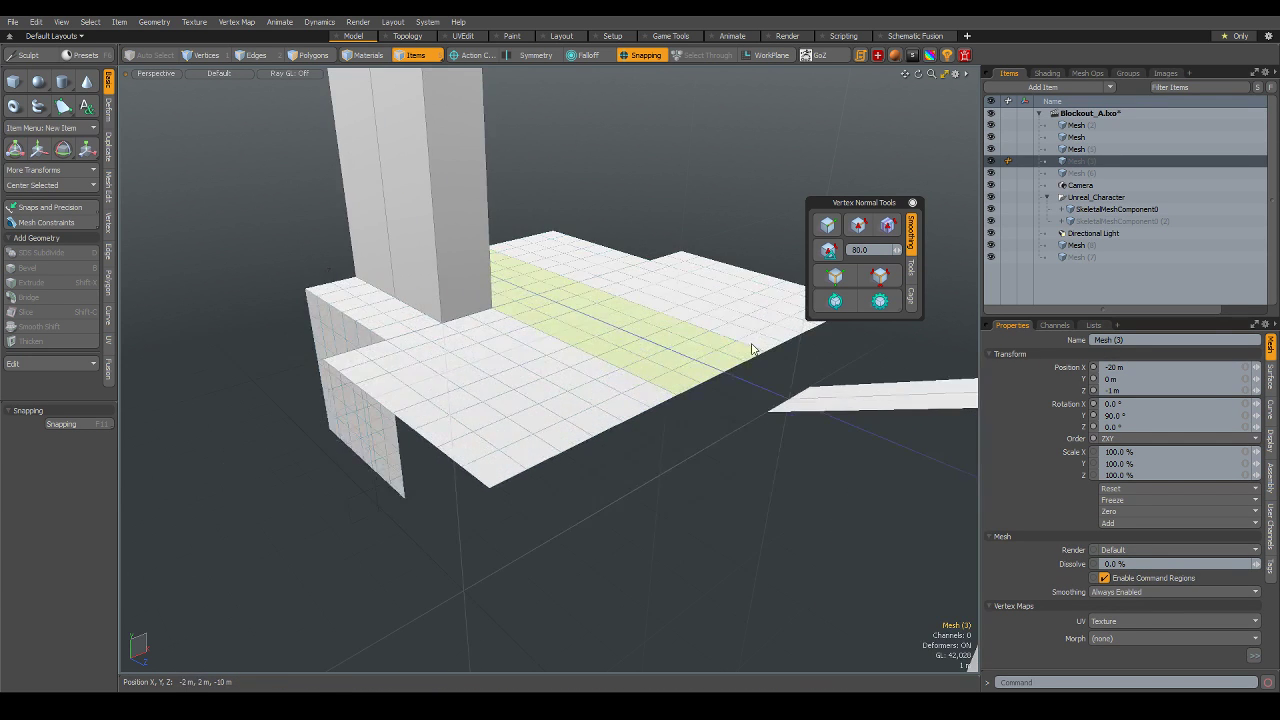
pyautogui.scroll(-1, 685, 353)
pyautogui.click(685, 353)
pyautogui.scroll(-3, 685, 353)
pyautogui.scroll(-1, 614, 328)
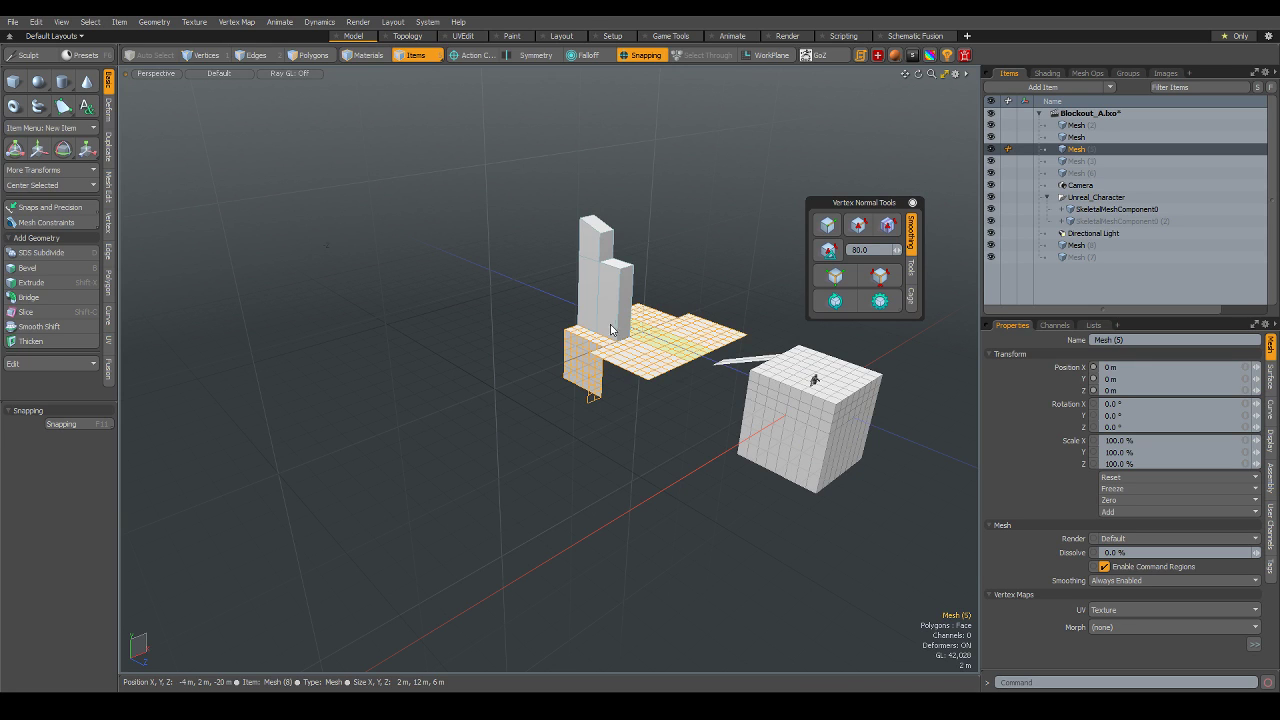
# - Merge all overlapping vertices of the floor mesh, welding 35 of them
pyautogui.press('1')
pyautogui.moveTo(480, 212); pyautogui.dragTo(810, 522, button='right')
pyautogui.rightClick(771, 479)
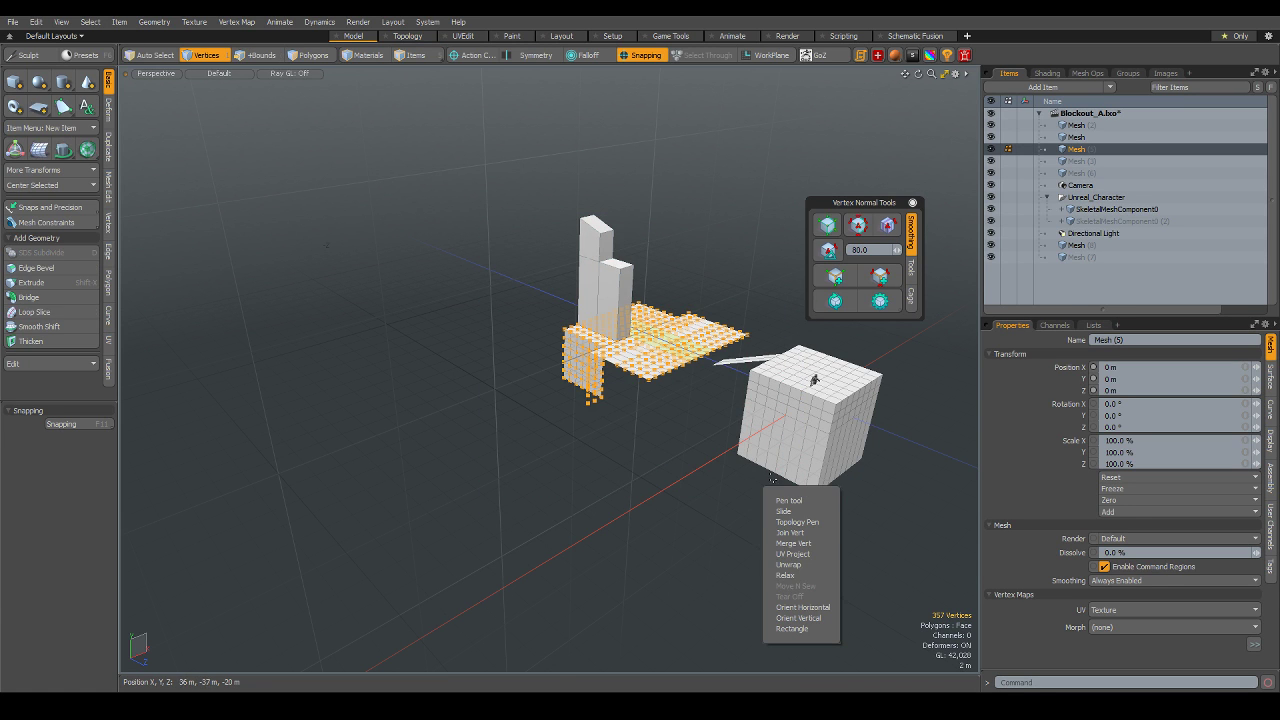
pyautogui.click(832, 543)
pyautogui.click(812, 233)
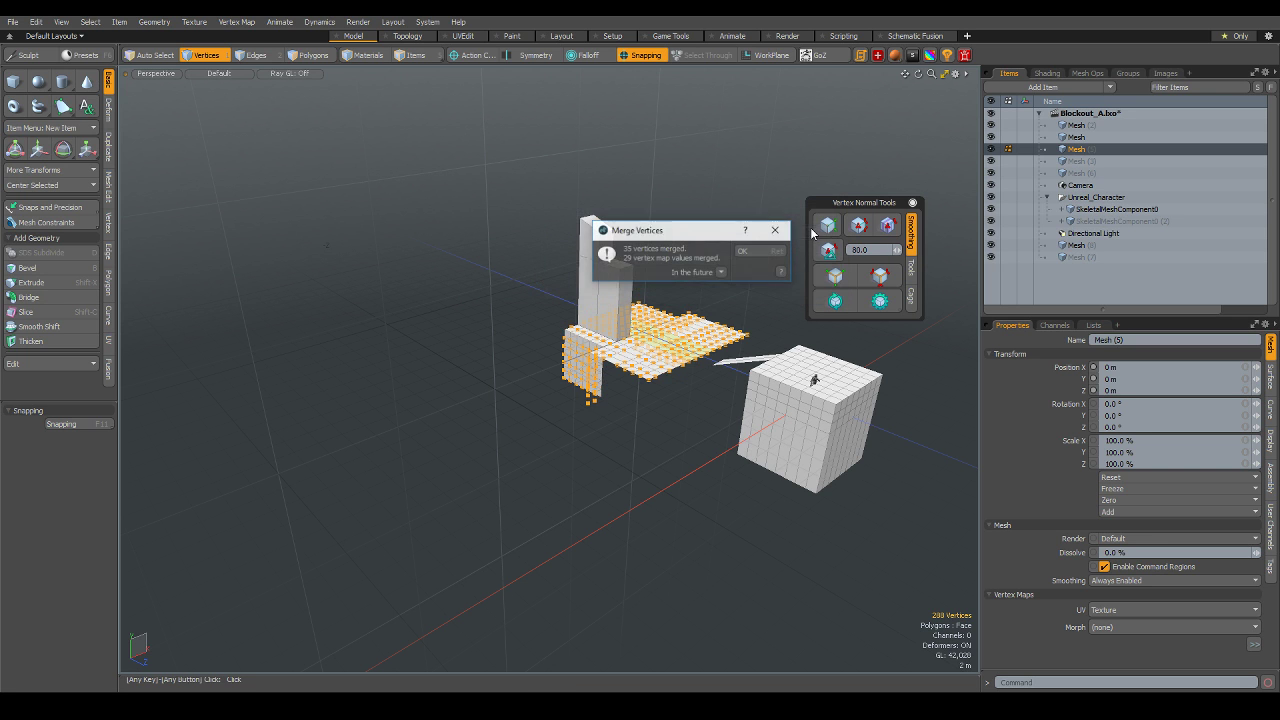
pyautogui.click(773, 252)
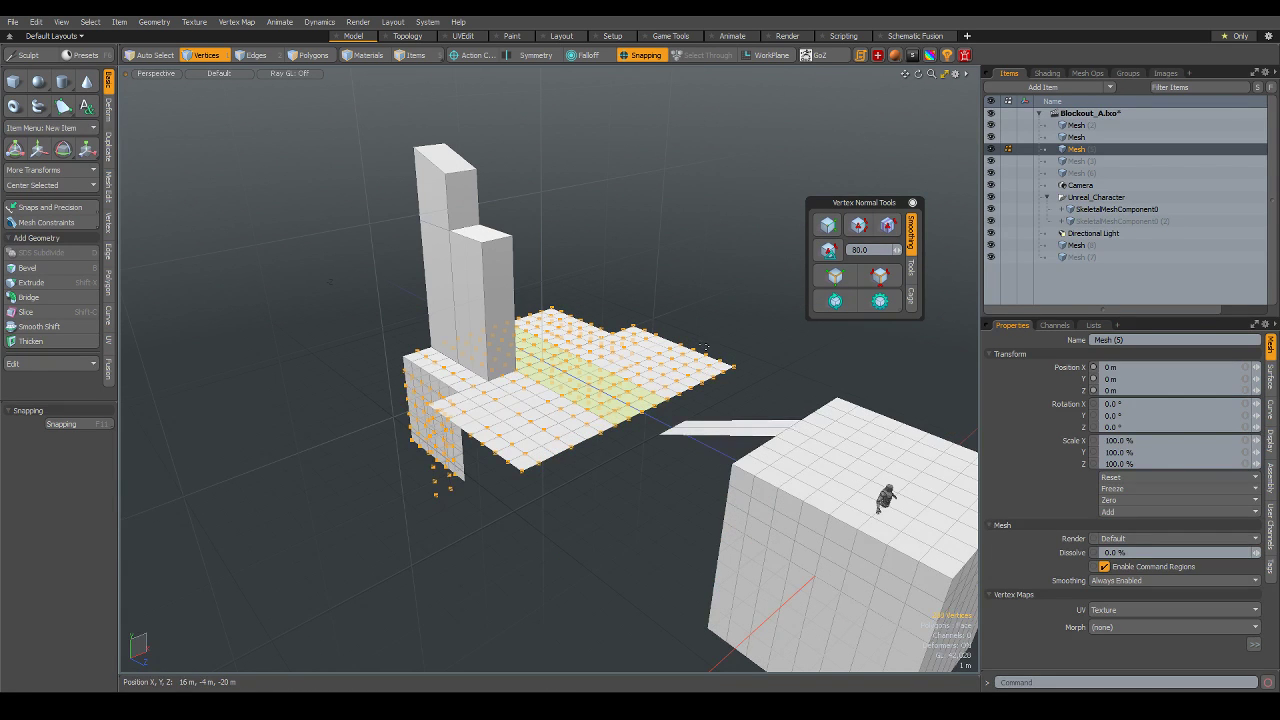
# - Run Mesh Cleanup on the floor mesh Mesh (5)
pyautogui.press('5')
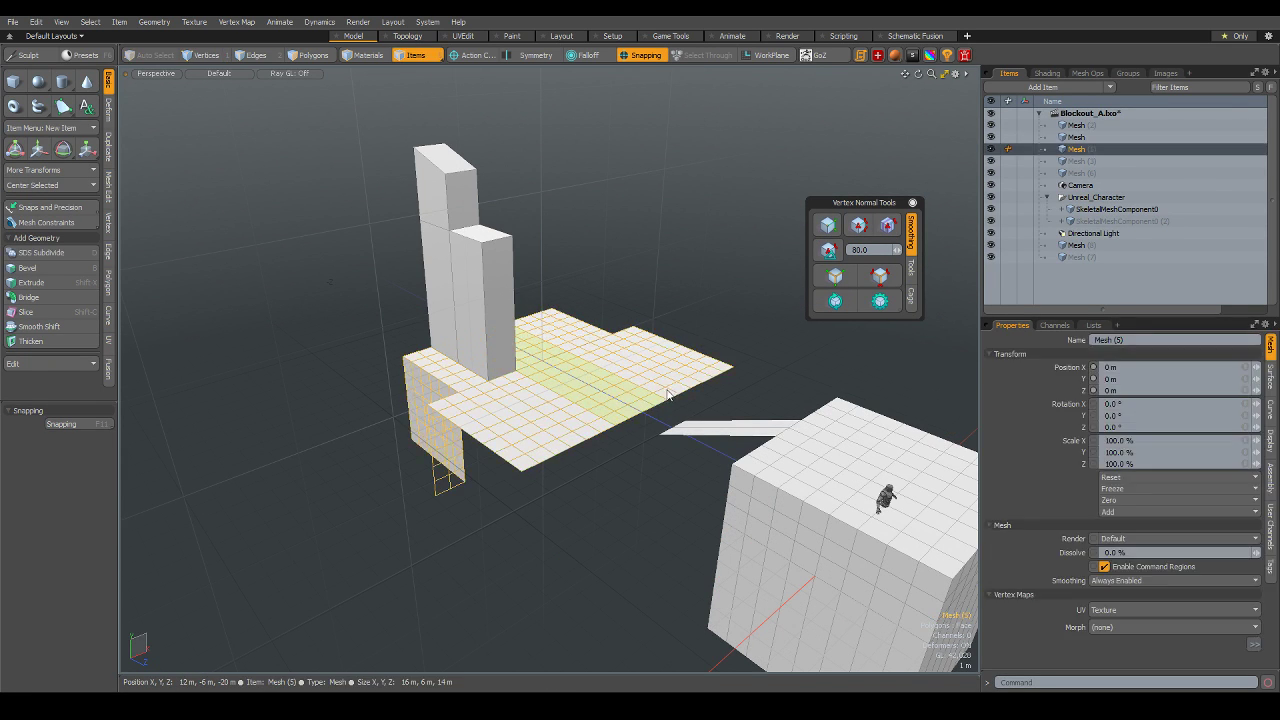
pyautogui.rightClick(692, 385)
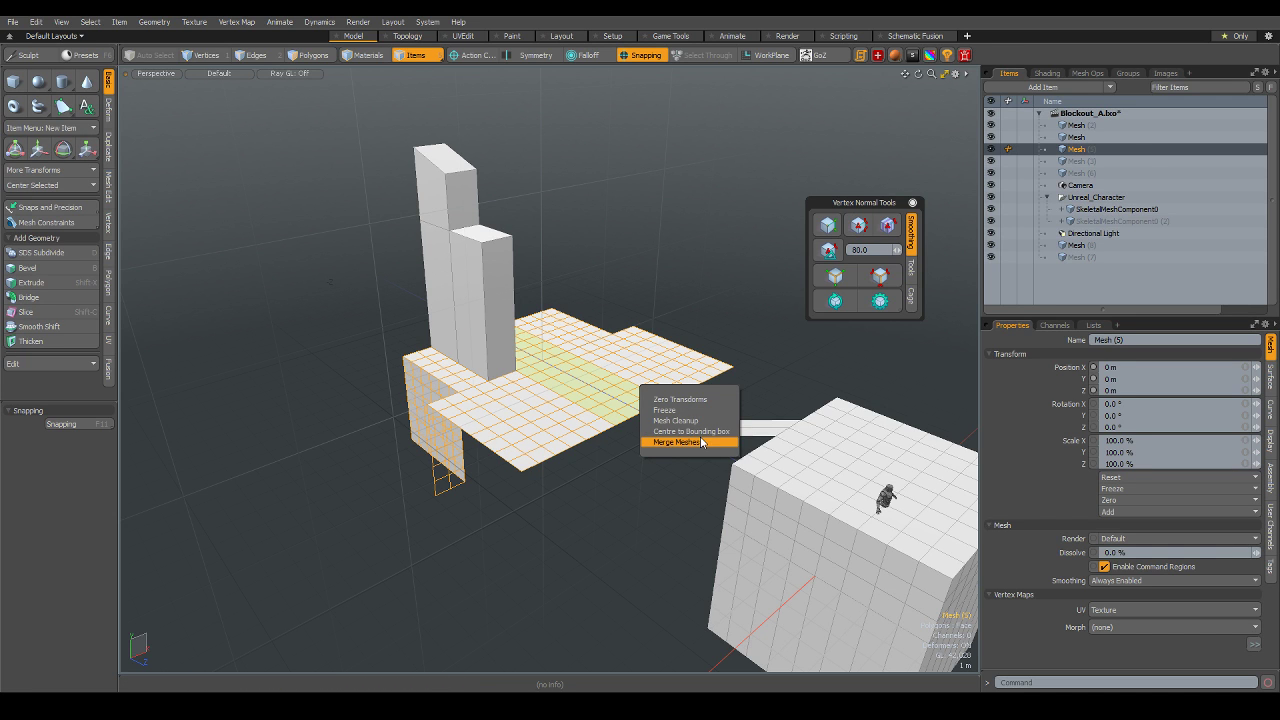
pyautogui.click(700, 420)
pyautogui.click(745, 270)
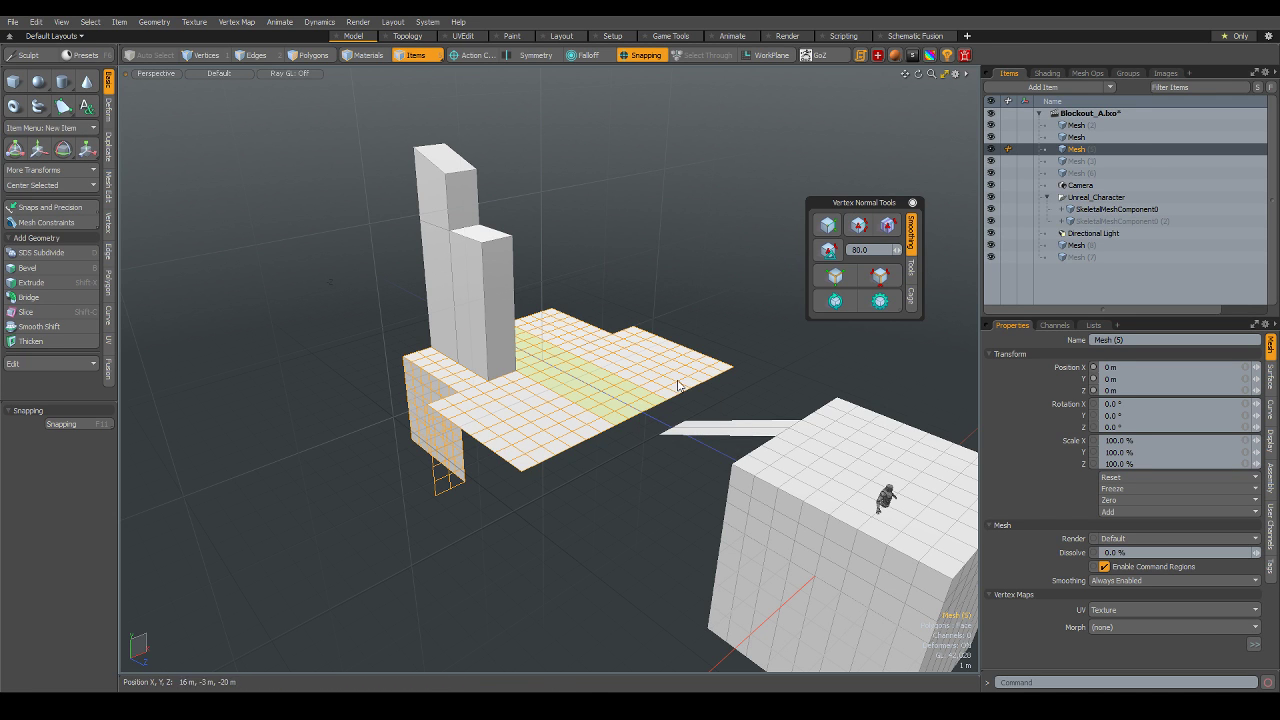
pyautogui.scroll(3, 531, 446)
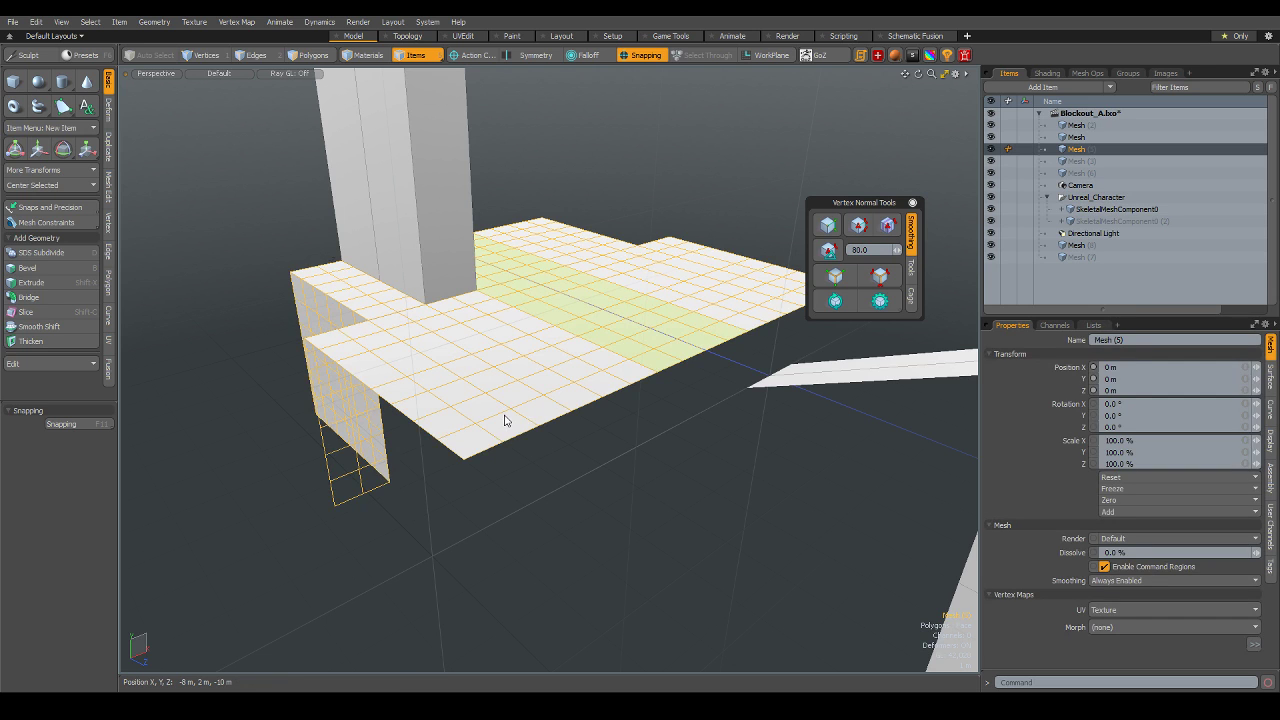
pyautogui.press('2')
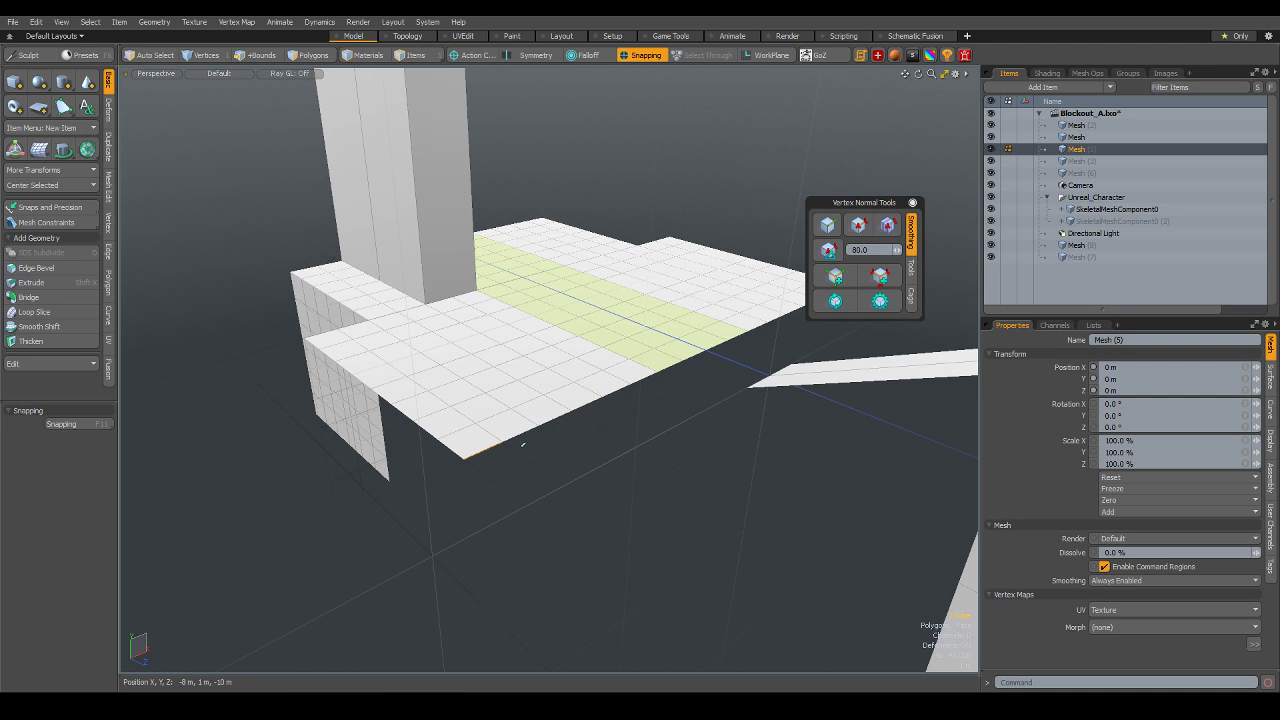
# - Extend the platform edge straight down about 5 m into a vertical wall
pyautogui.scroll(-3, 683, 389)
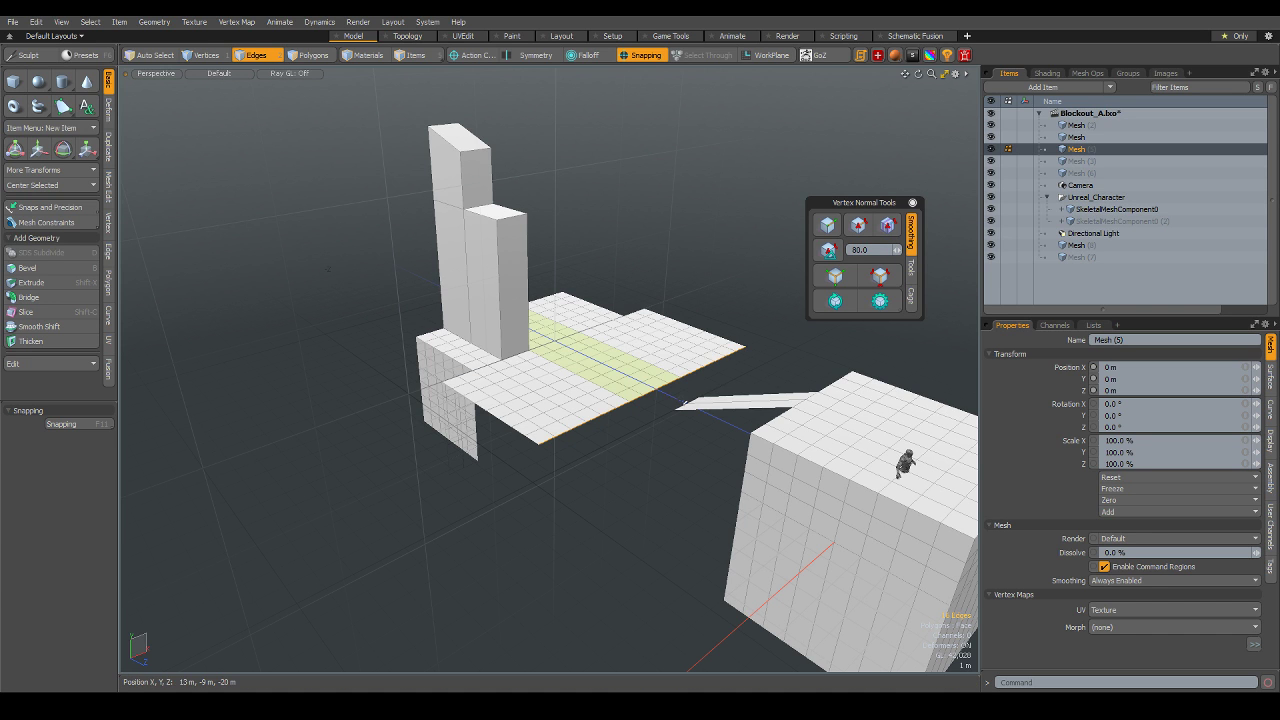
pyautogui.hotkey('shift', 'x')
pyautogui.keyDown('alt'); pyautogui.moveTo(594, 554); pyautogui.dragTo(691, 514); pyautogui.keyUp('alt')
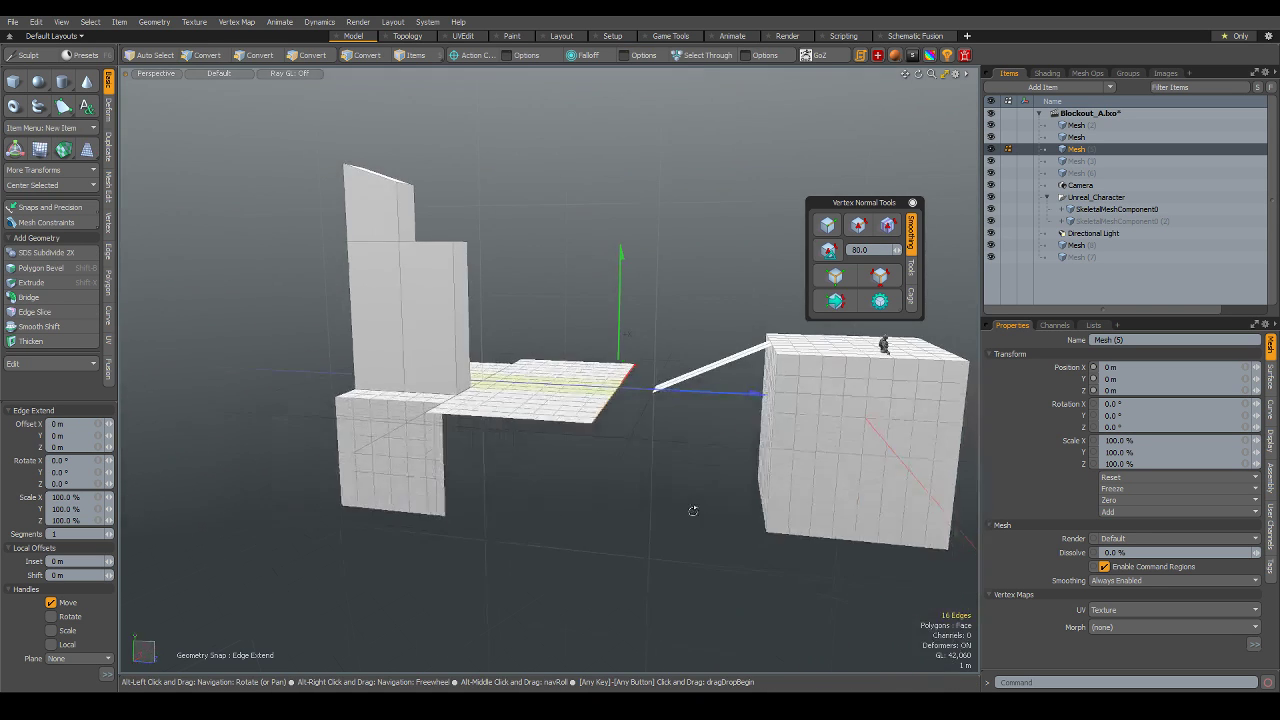
pyautogui.moveTo(621, 396)
pyautogui.mouseDown()
pyautogui.moveTo(580, 524)
pyautogui.moveTo(604, 460)
pyautogui.mouseUp()
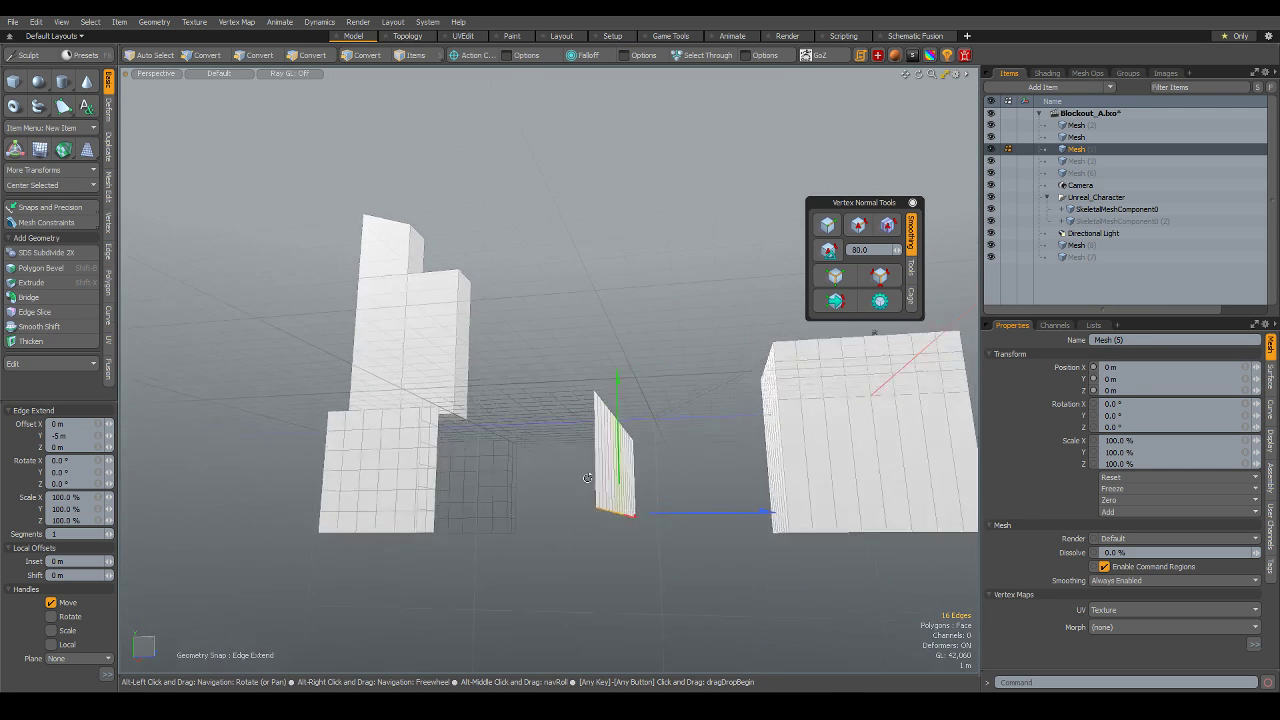
pyautogui.moveTo(619, 515); pyautogui.dragTo(617, 528)
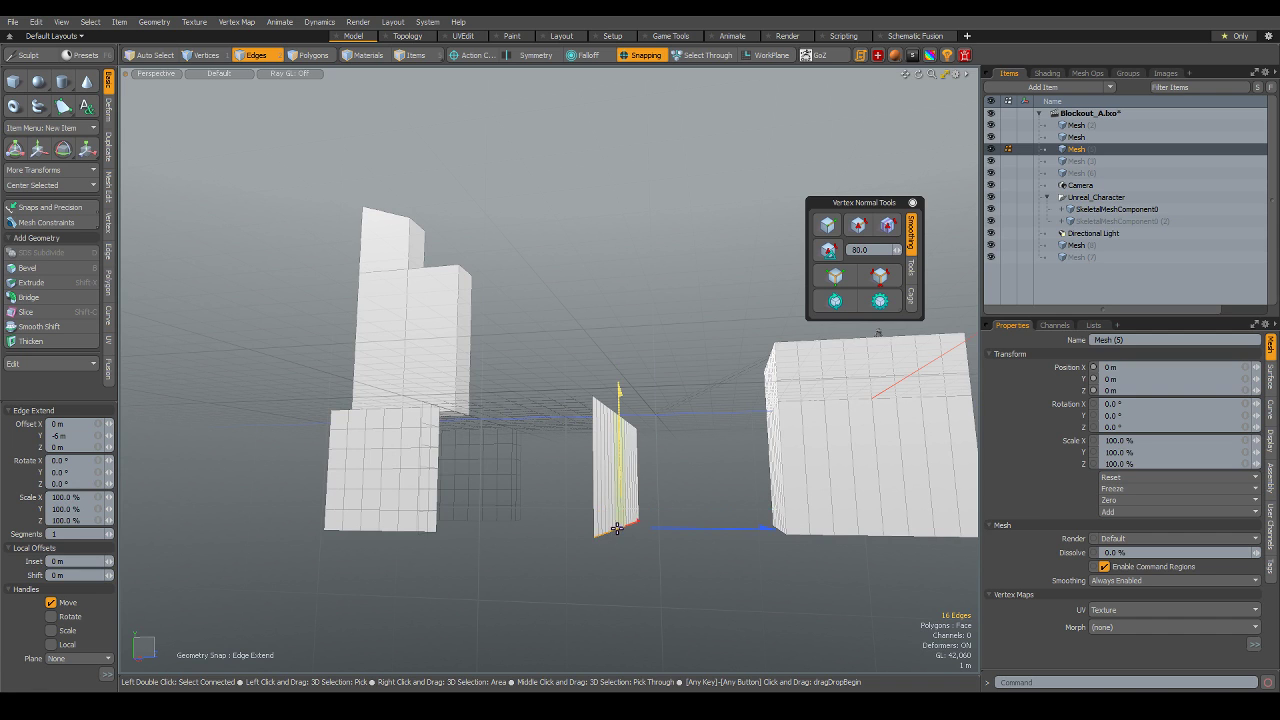
pyautogui.keyDown('alt'); pyautogui.moveTo(602, 467); pyautogui.dragTo(549, 534); pyautogui.keyUp('alt')
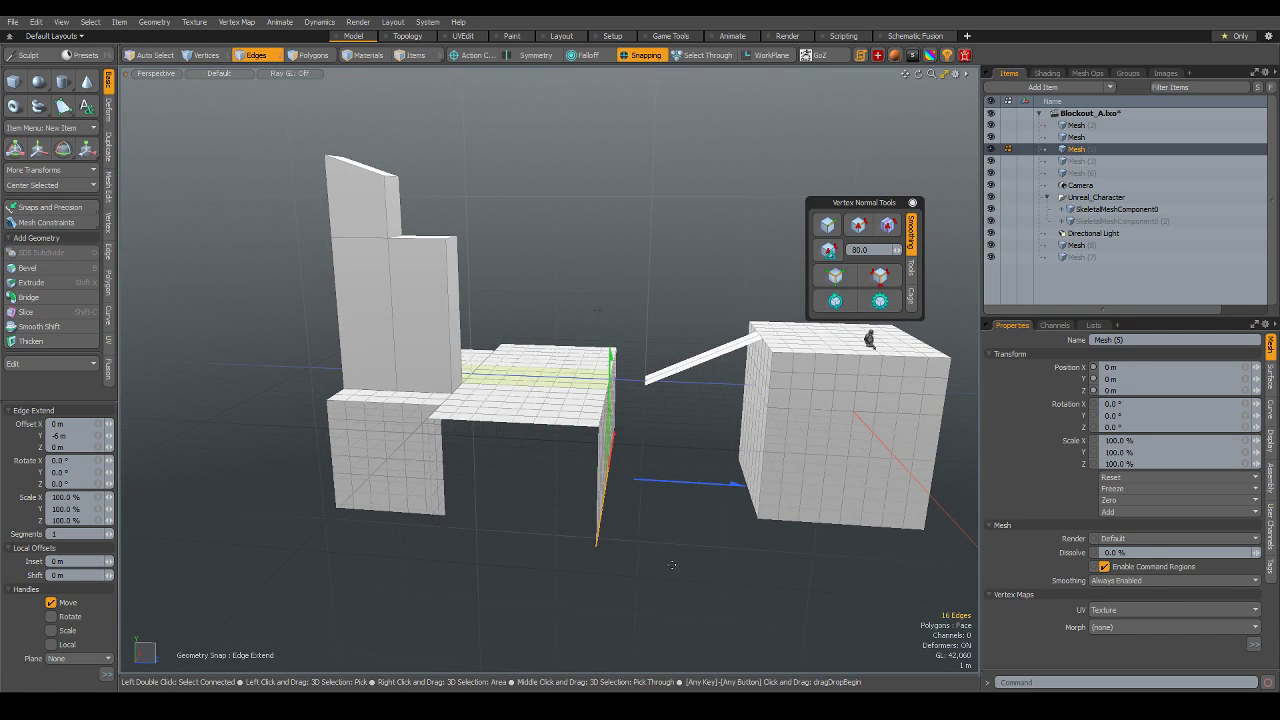
pyautogui.press('space')
# - Return to Items mode and orbit to review the blocks, ramp and cube
pyautogui.scroll(-3, 663, 524)
pyautogui.moveTo(663, 524)
pyautogui.keyDown('alt'); pyautogui.mouseDown()
pyautogui.moveTo(583, 563)
pyautogui.moveTo(611, 556)
pyautogui.moveTo(618, 463)
pyautogui.moveTo(528, 531)
pyautogui.moveTo(899, 513)
pyautogui.moveTo(500, 524)
pyautogui.mouseUp(); pyautogui.keyUp('alt')
pyautogui.scroll(2, 564, 568)
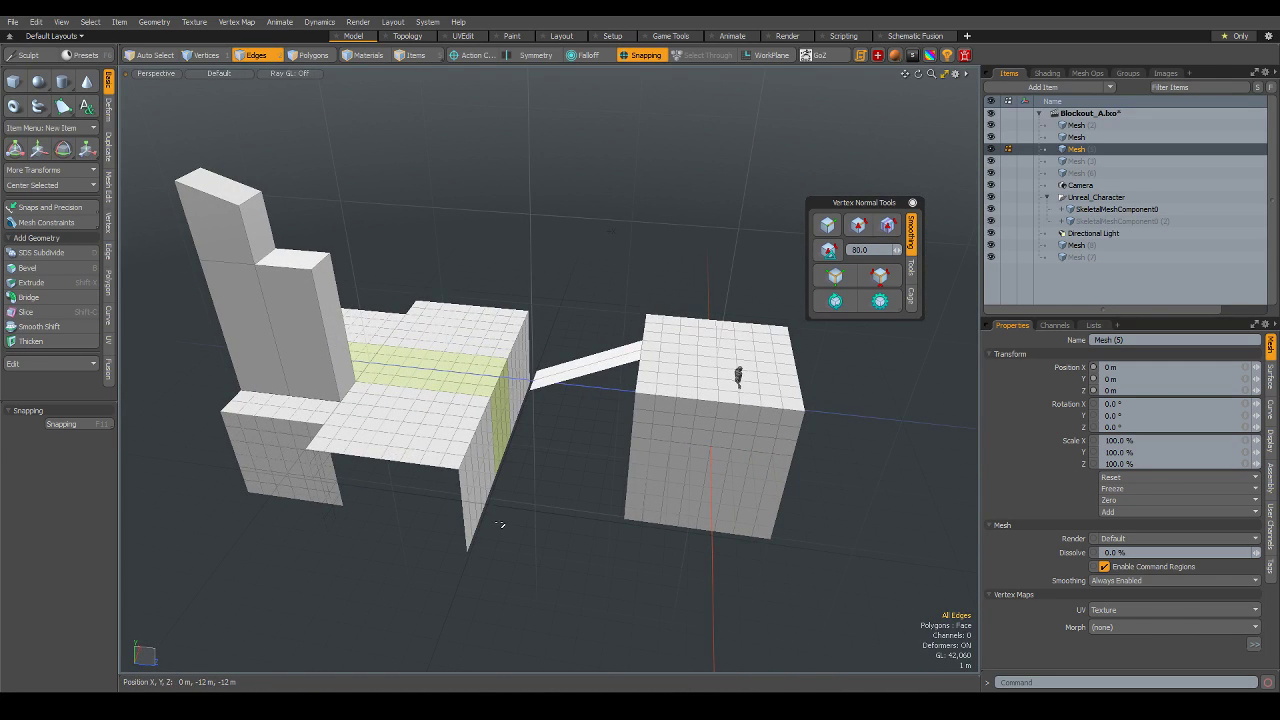
pyautogui.press('5')
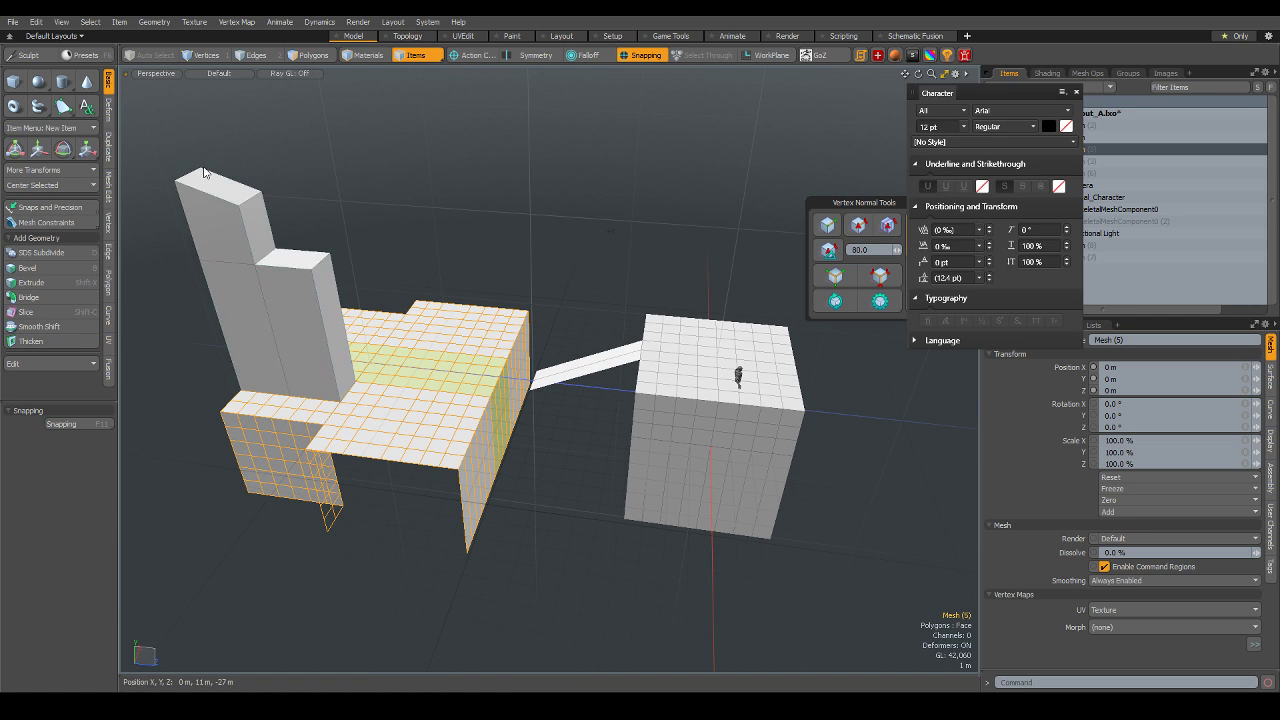
pyautogui.keyDown('alt'); pyautogui.moveTo(512, 512); pyautogui.dragTo(500, 508); pyautogui.keyUp('alt')
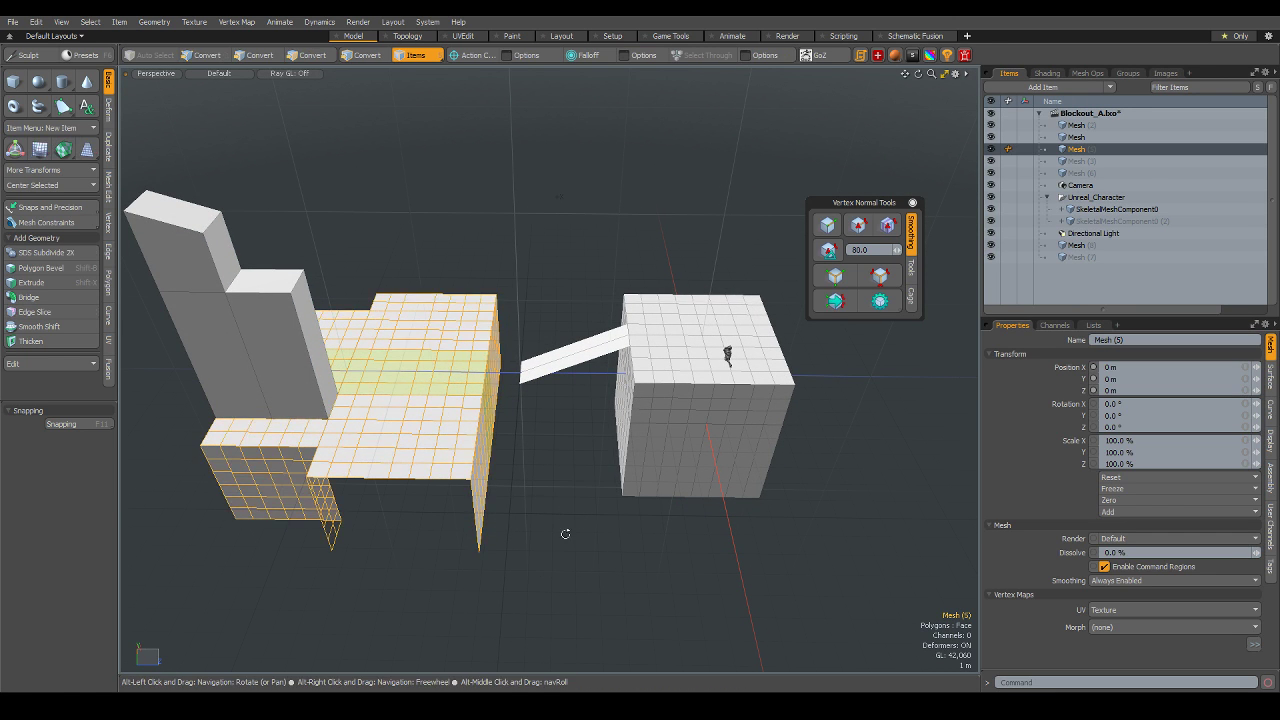
pyautogui.keyDown('alt'); pyautogui.moveTo(563, 531); pyautogui.dragTo(588, 507); pyautogui.keyUp('alt')
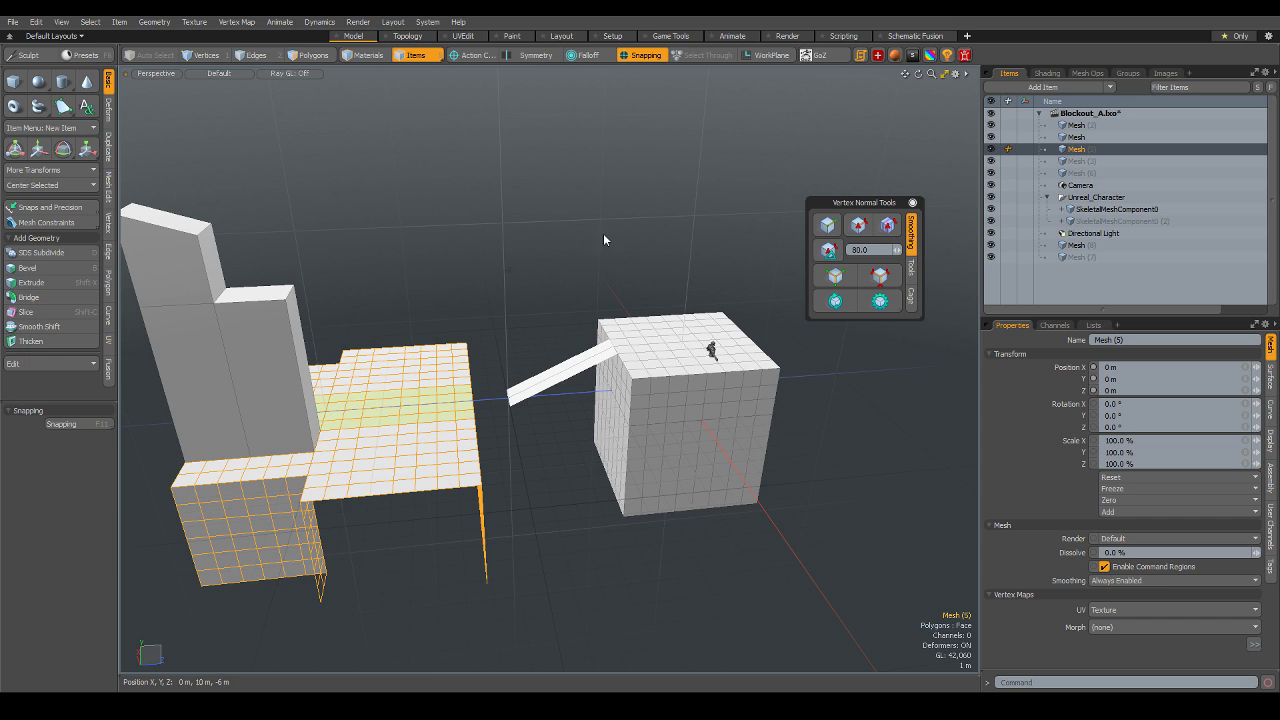
# - Move the character up along Y to 2.8053 m so it stands on the cube top
pyautogui.scroll(3, 683, 357)
pyautogui.scroll(3, 683, 357)
pyautogui.click(685, 355)
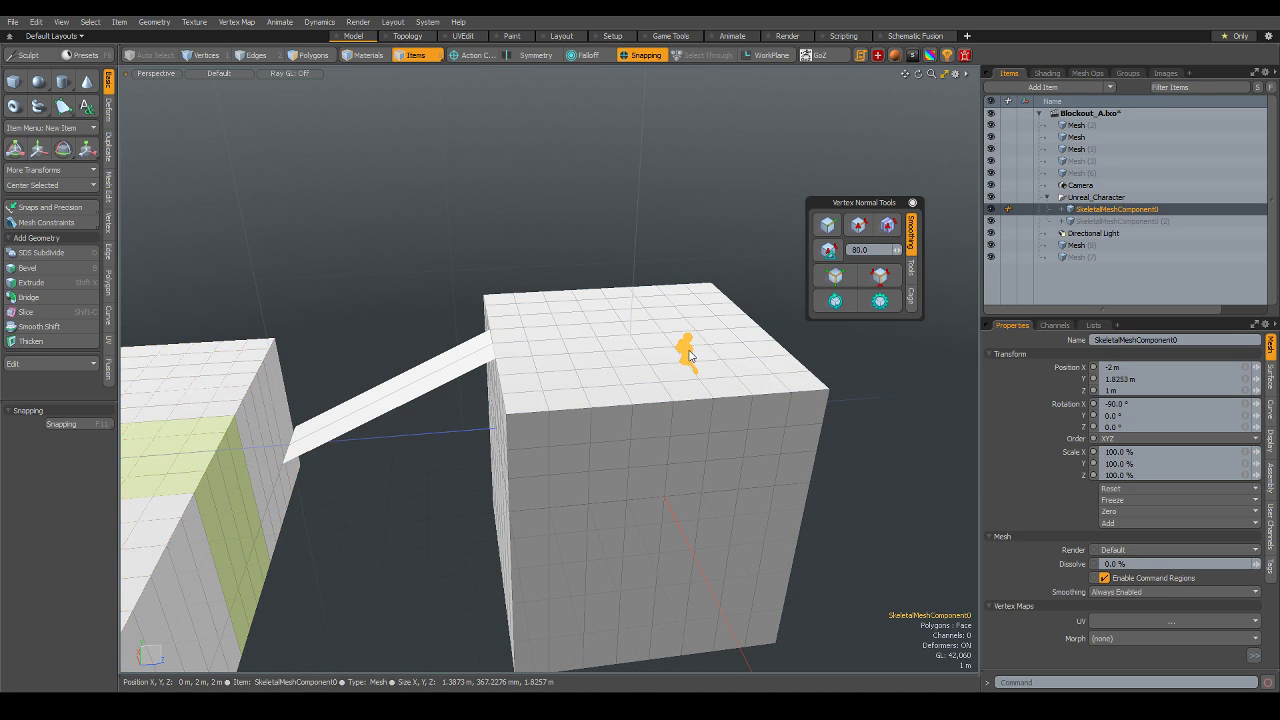
pyautogui.press('w')
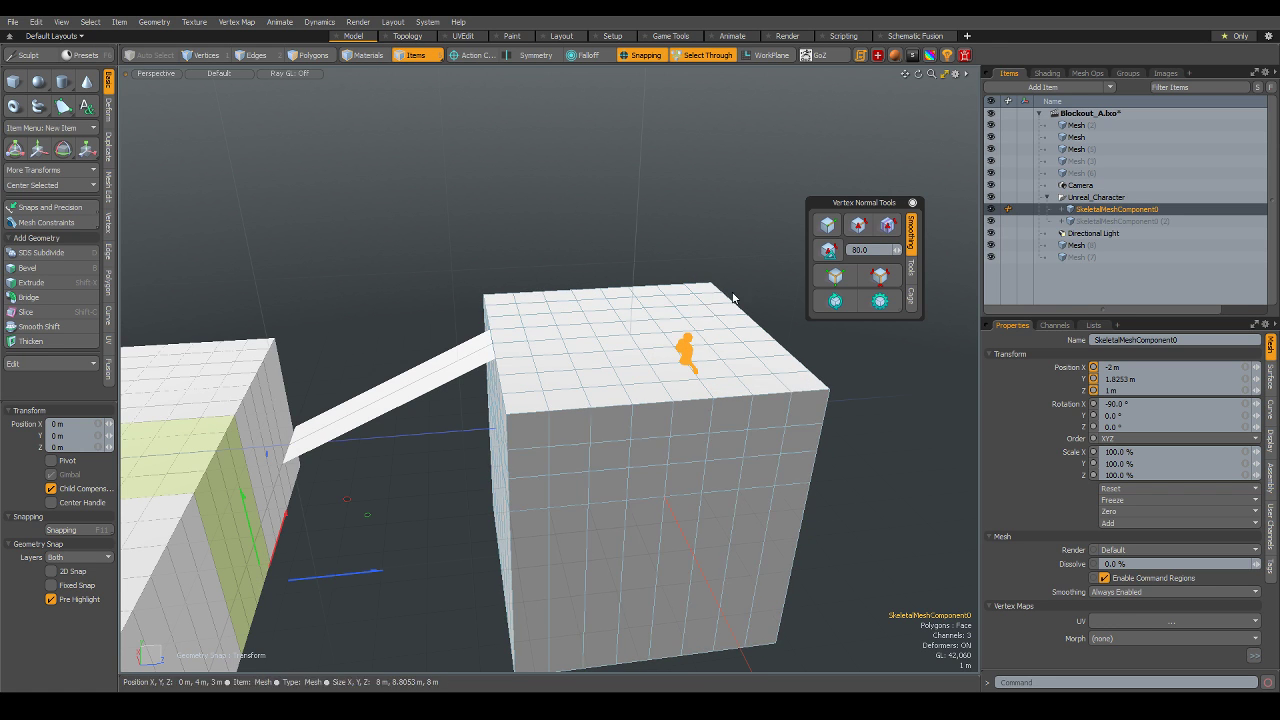
pyautogui.press('space')
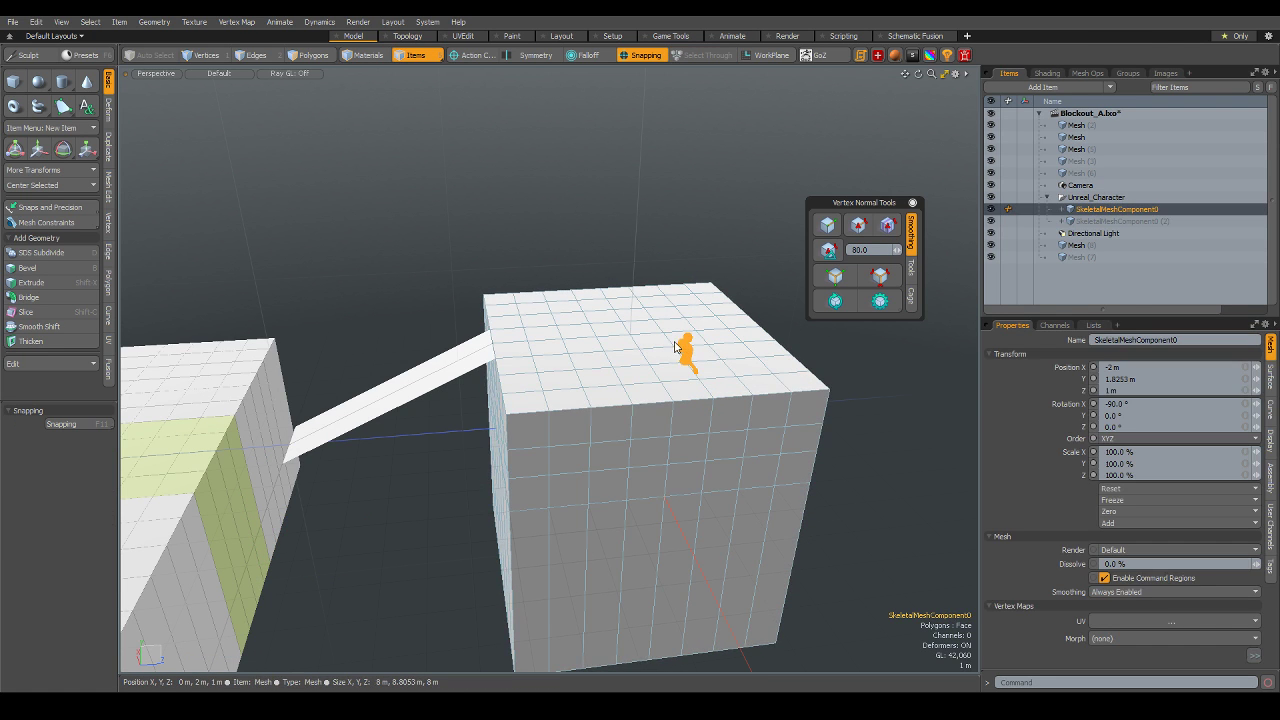
pyautogui.press('w')
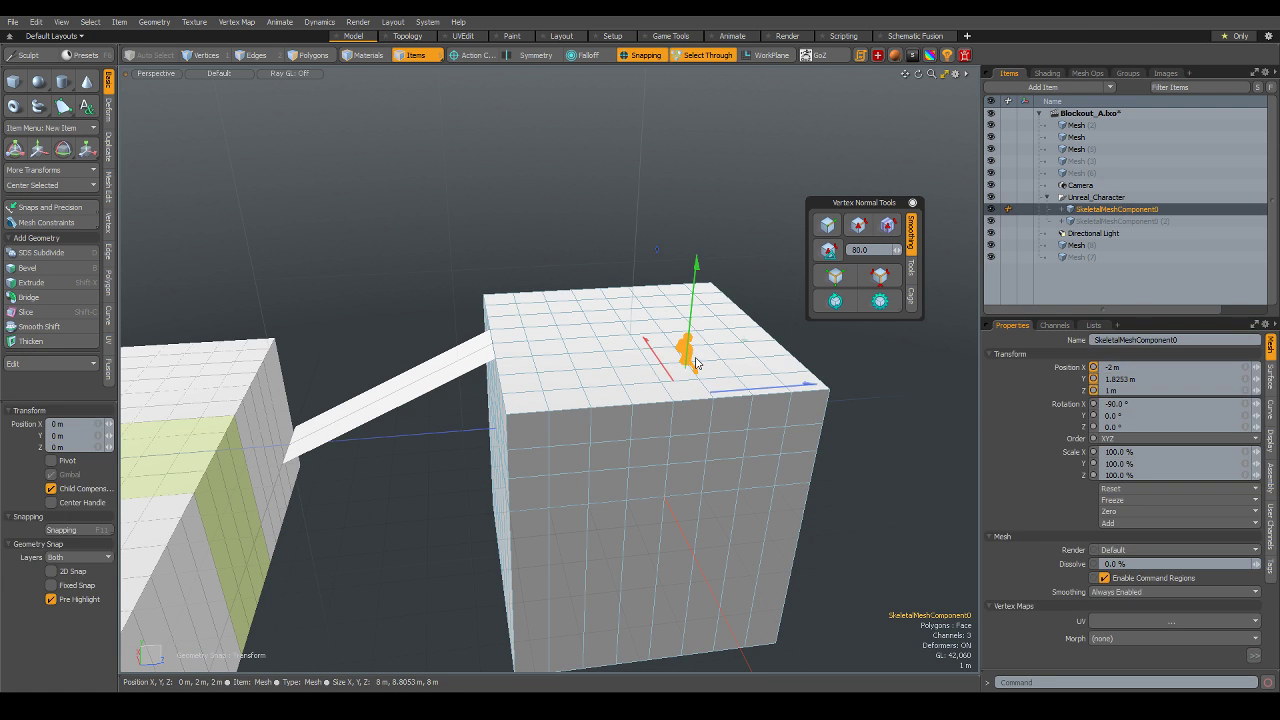
pyautogui.scroll(-2, 688, 385)
pyautogui.scroll(-3, 688, 400)
pyautogui.scroll(2, 717, 335)
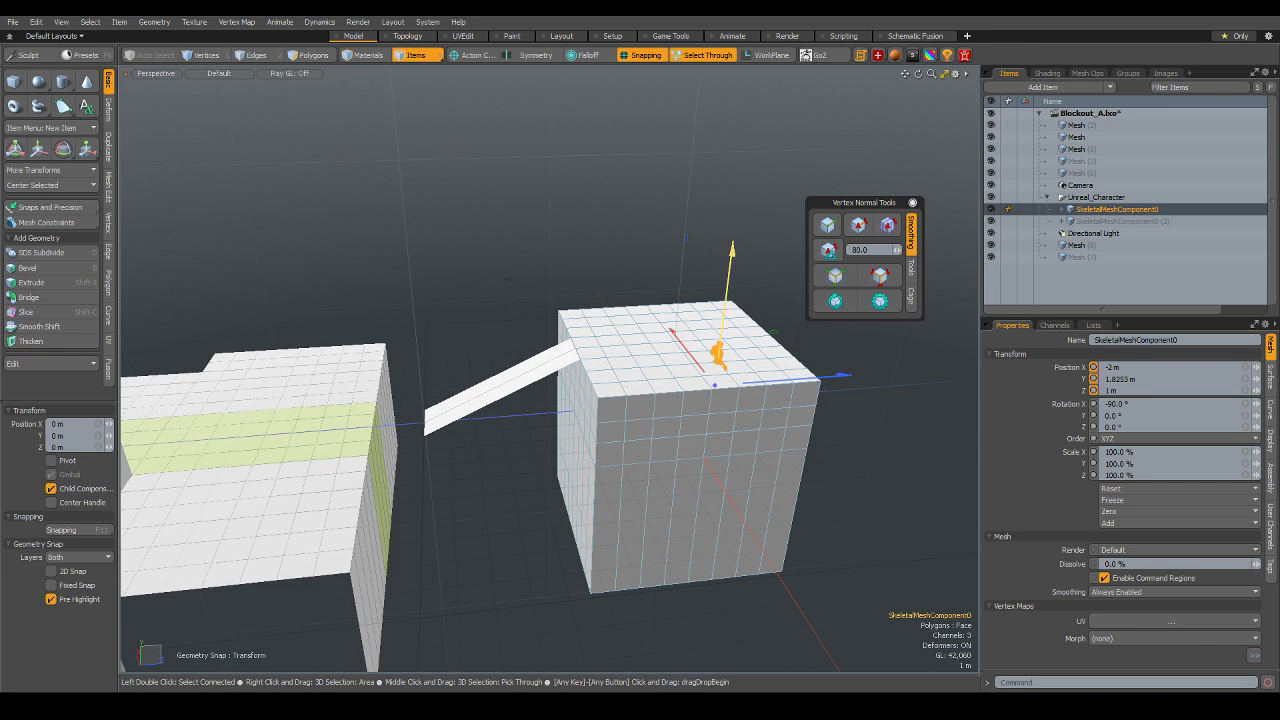
pyautogui.moveTo(717, 350)
pyautogui.mouseDown()
pyautogui.moveTo(717, 244)
pyautogui.moveTo(720, 325)
pyautogui.mouseUp()
pyautogui.click(906, 506)
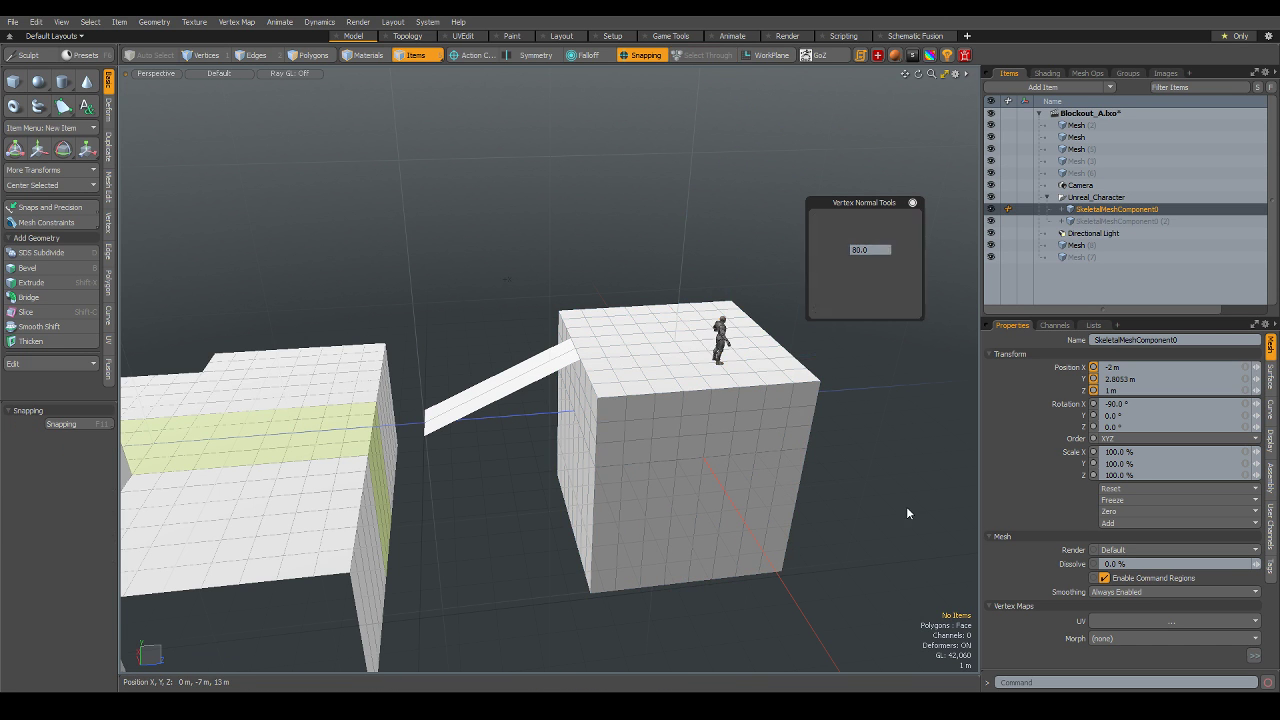
# - Zoom in on the character and reselect it to bring up its mesh options
pyautogui.keyDown('ctrl'); pyautogui.keyDown('alt'); pyautogui.moveTo(817, 554); pyautogui.dragTo(763, 304); pyautogui.keyUp('alt'); pyautogui.keyUp('ctrl')
pyautogui.click(714, 393)
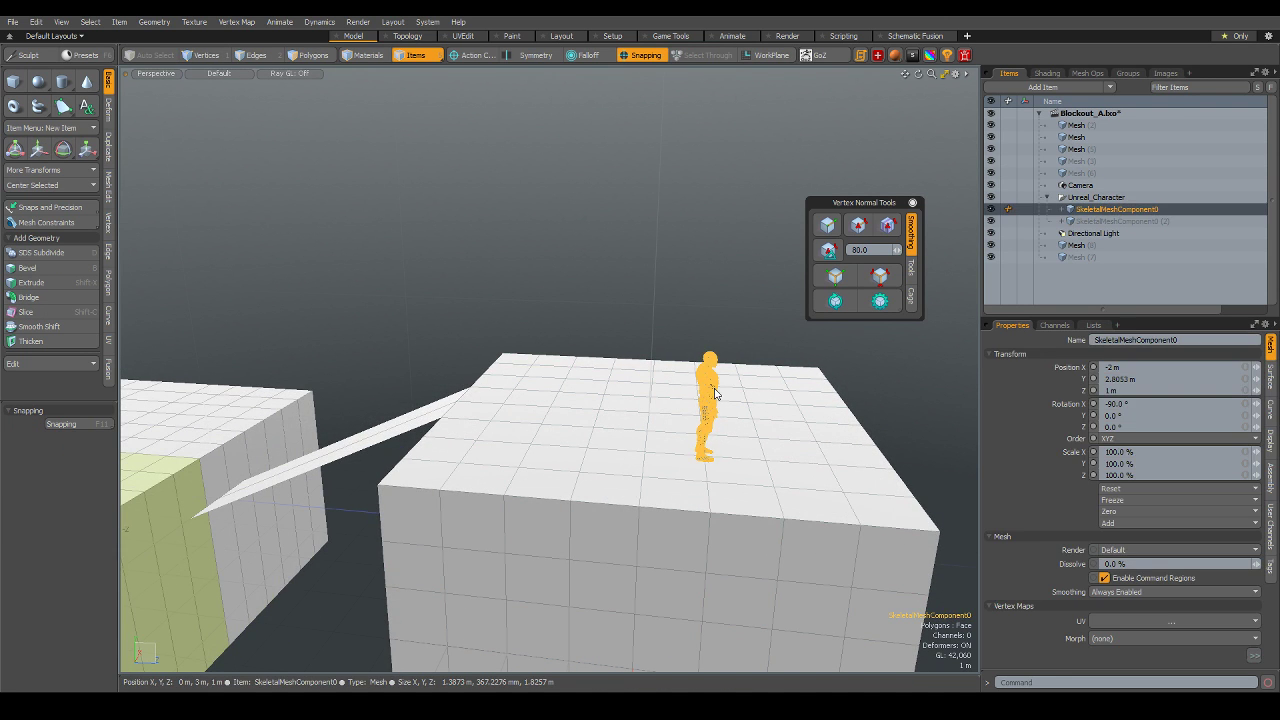
pyautogui.rightClick(703, 392)
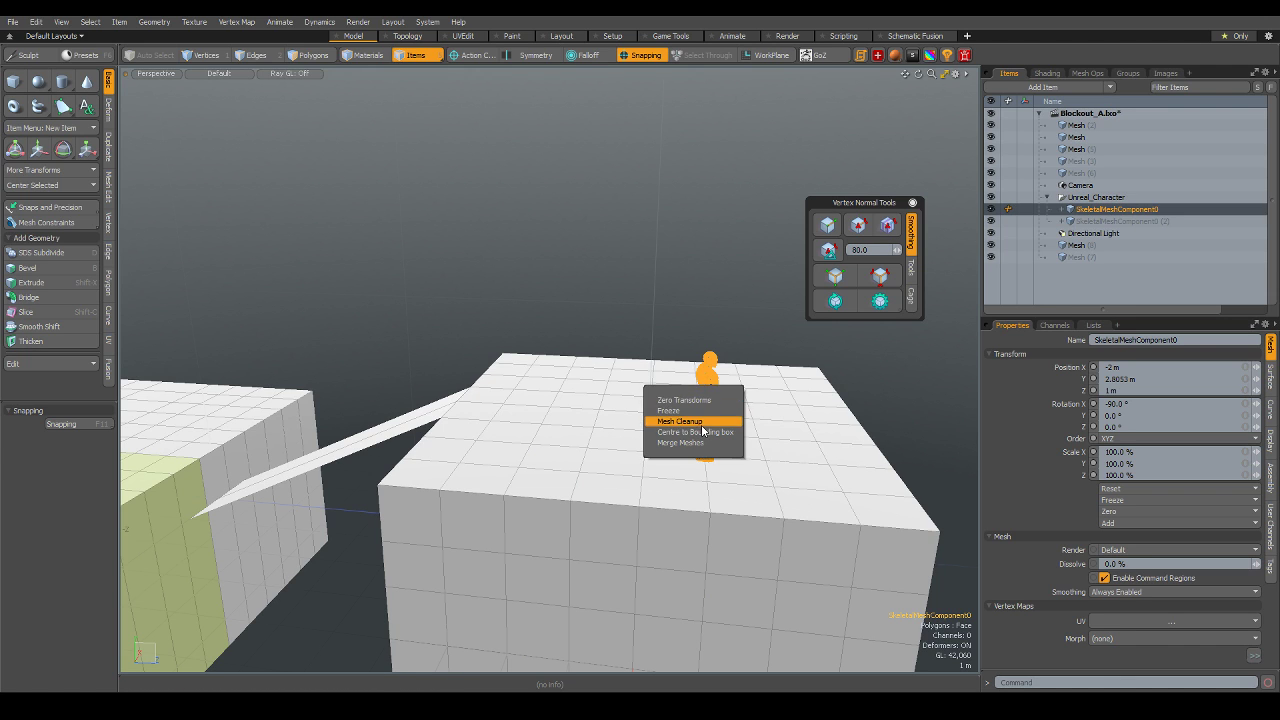
# - Run Mesh Cleanup on the character, then merge all its duplicate vertices
pyautogui.click(703, 424)
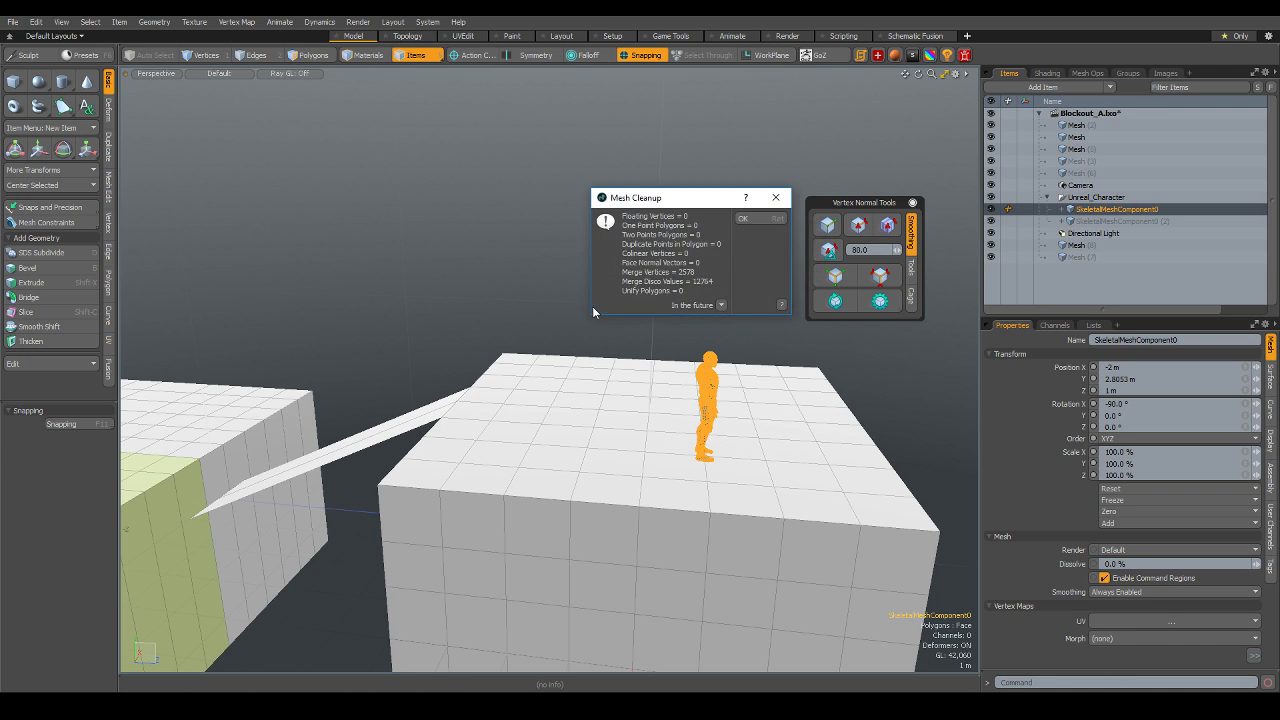
pyautogui.click(752, 219)
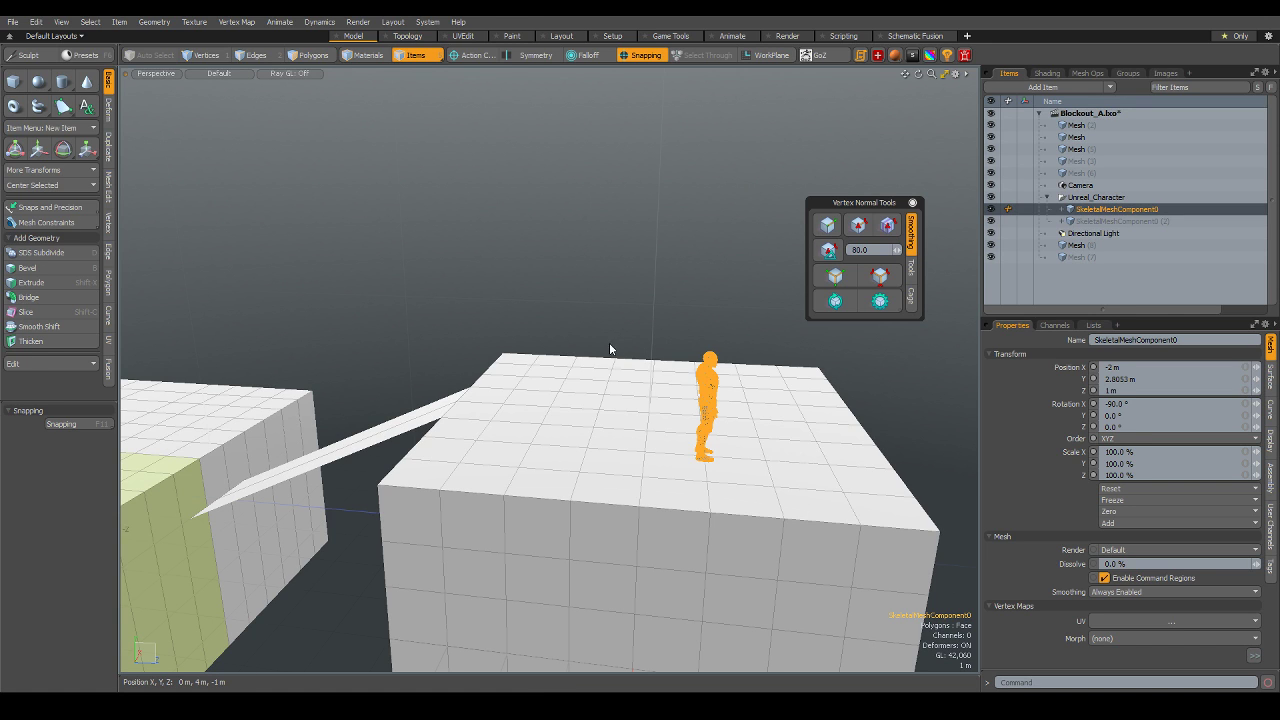
pyautogui.press('1')
pyautogui.moveTo(556, 300); pyautogui.dragTo(774, 464, button='right')
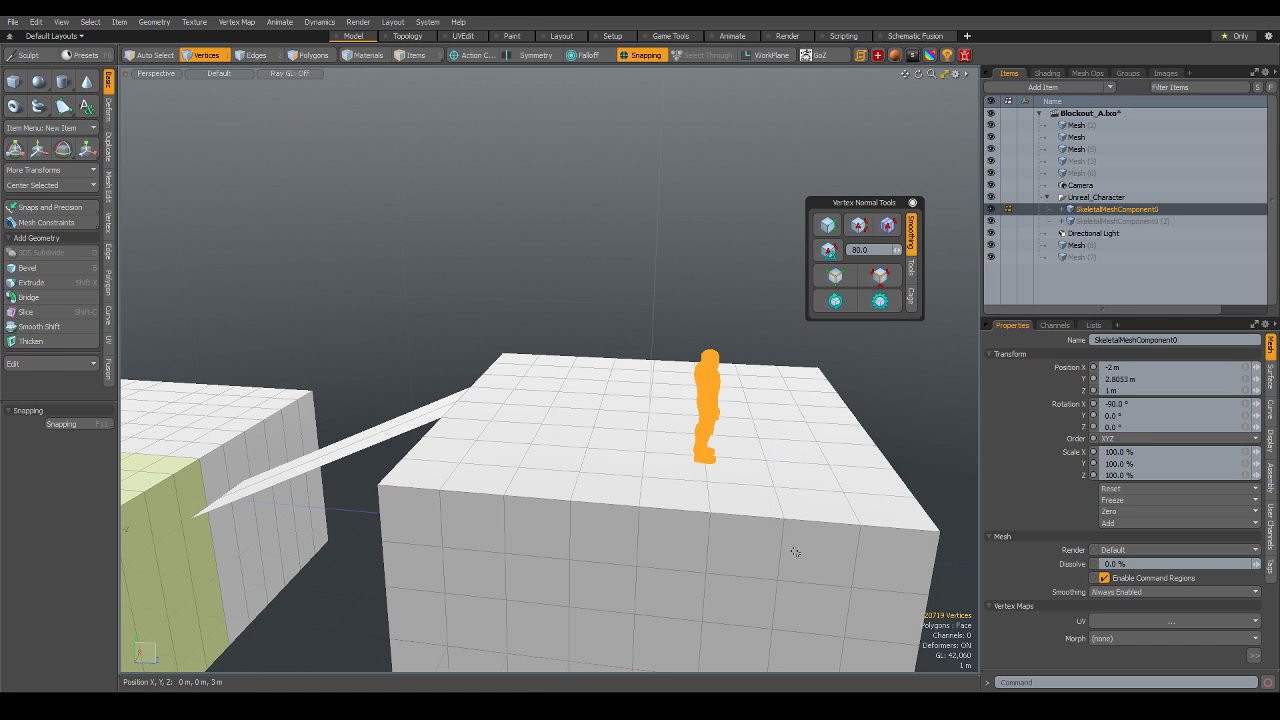
pyautogui.rightClick(794, 552)
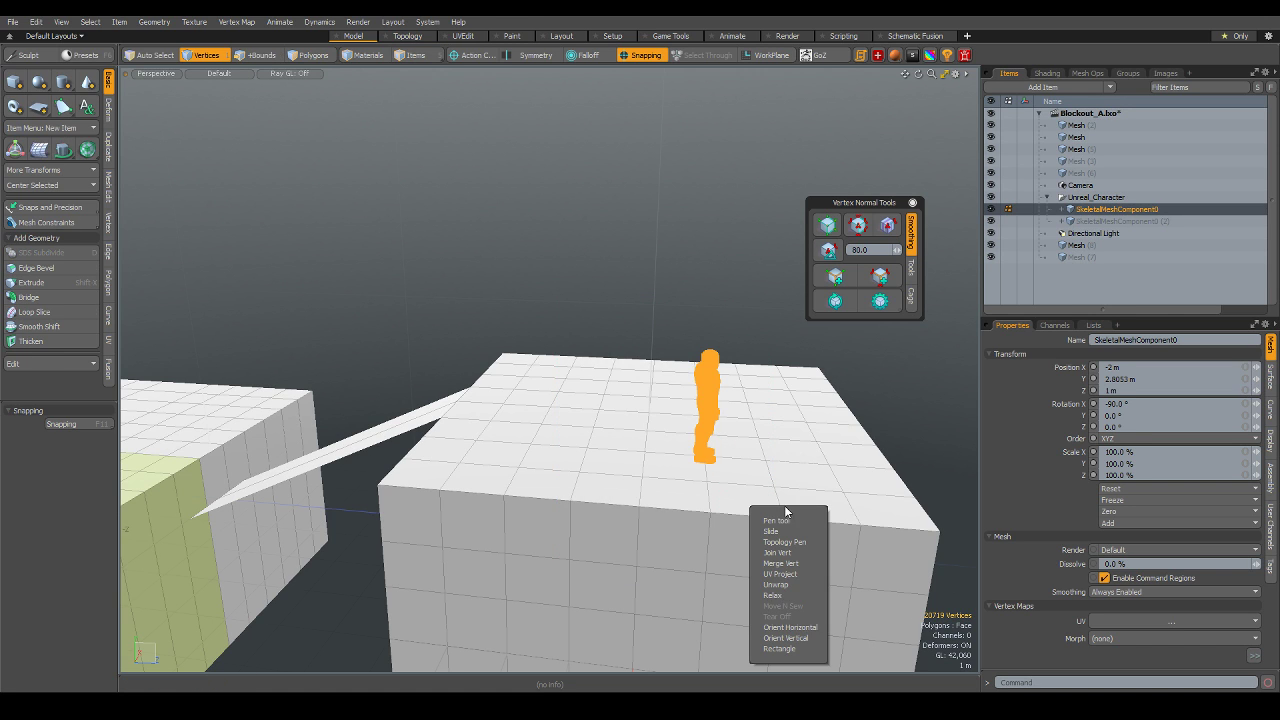
pyautogui.click(782, 563)
pyautogui.press('Return')
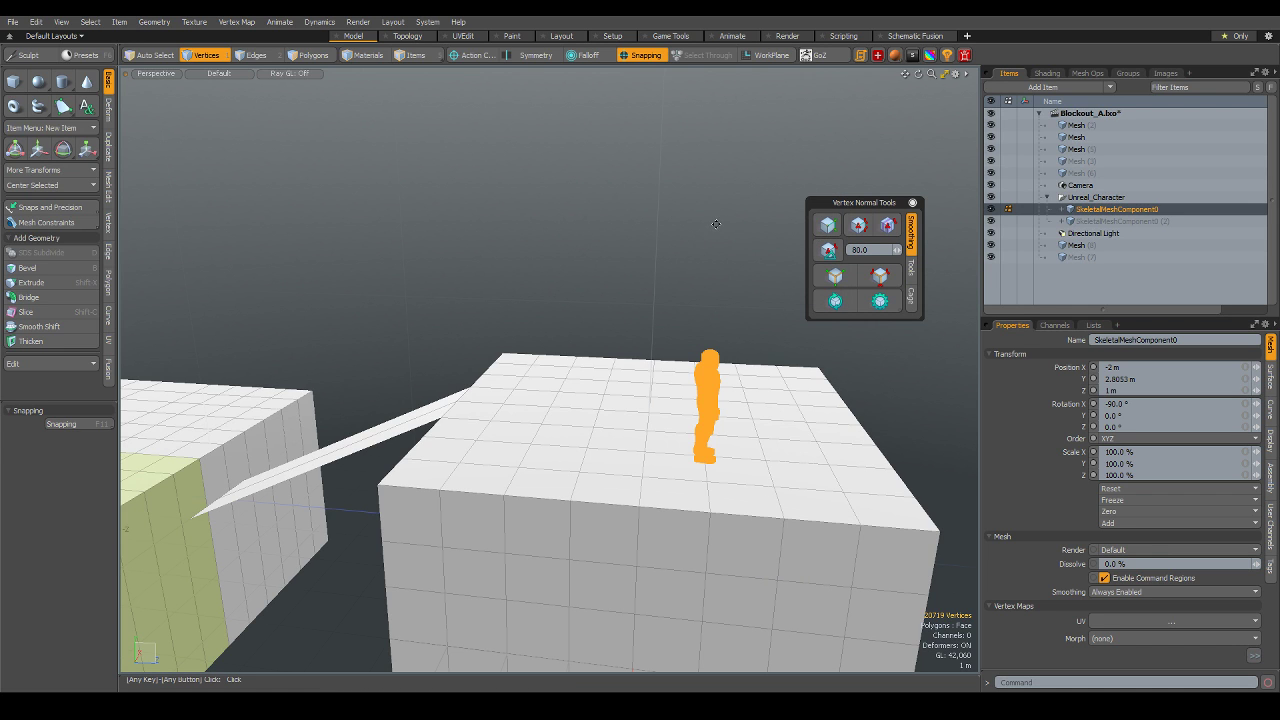
pyautogui.click(746, 260)
pyautogui.press('5')
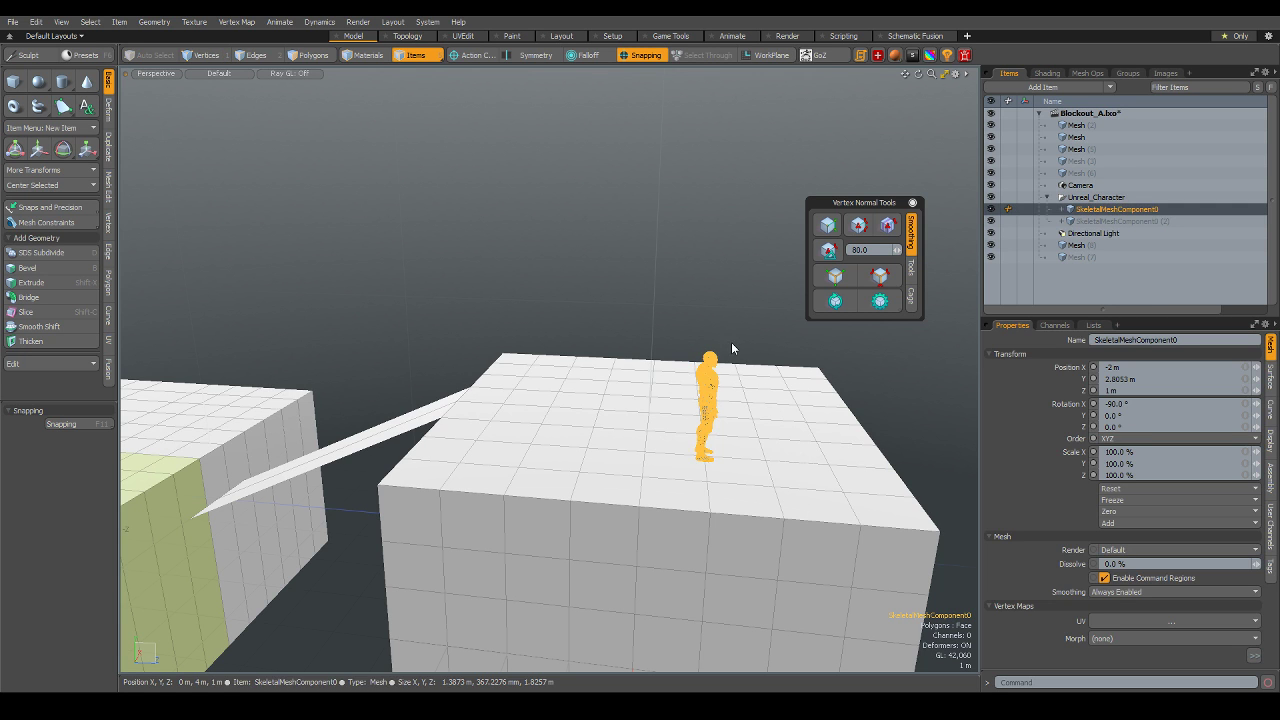
pyautogui.keyDown('alt'); pyautogui.moveTo(543, 243); pyautogui.dragTo(760, 240); pyautogui.keyUp('alt')
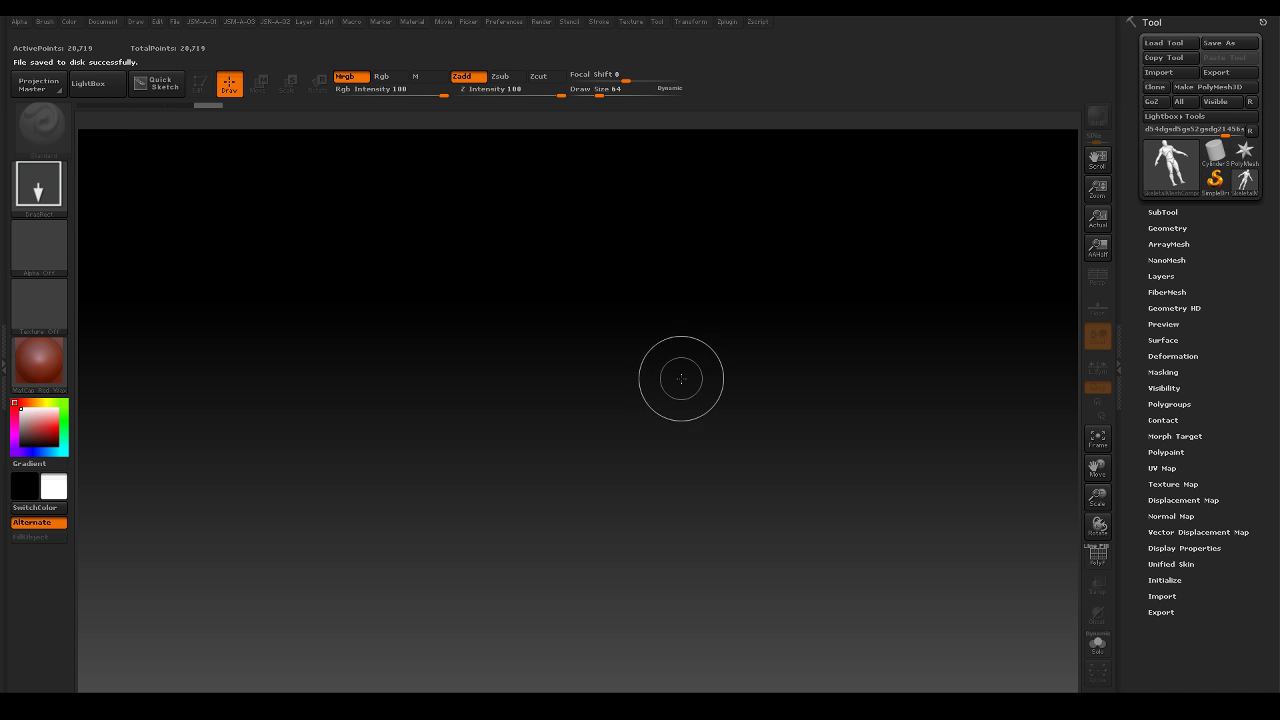
# - Draw the character on the canvas in Edit mode, frame and rotate it, and open Geometry > DynaMesh
pyautogui.moveTo(614, 251); pyautogui.dragTo(677, 428)
pyautogui.press('t')
pyautogui.press('f')
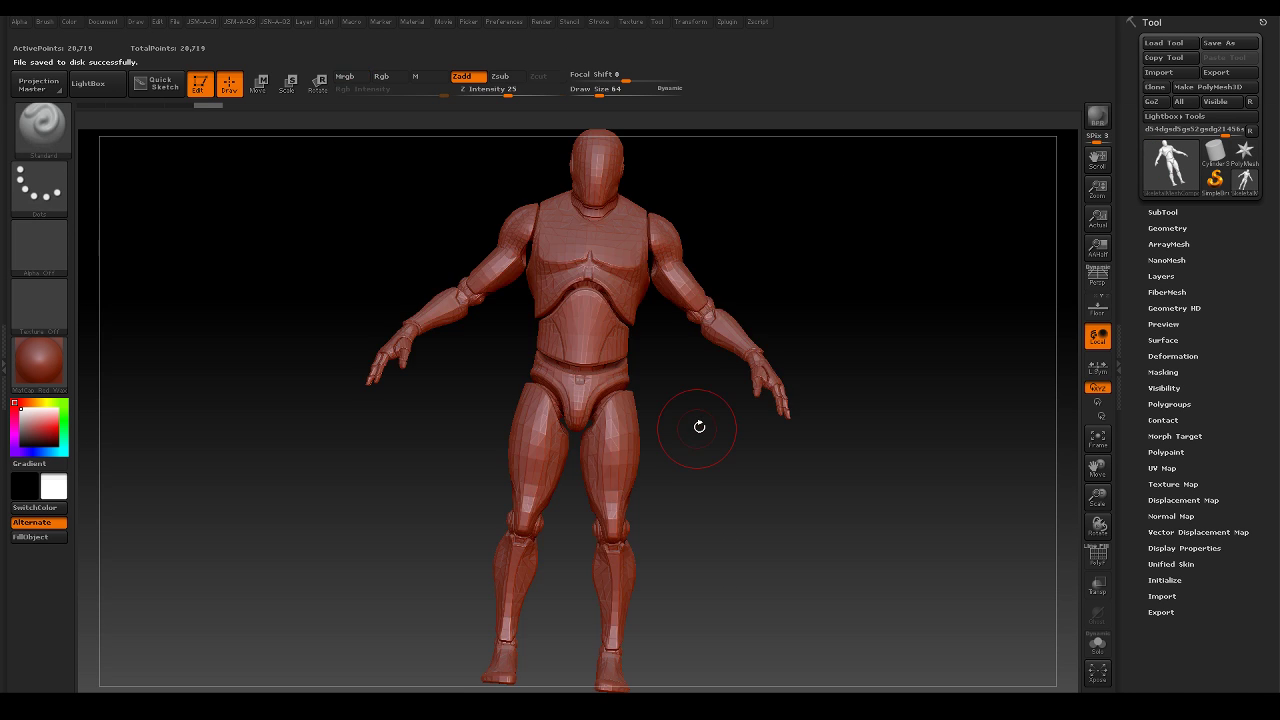
pyautogui.moveTo(701, 432); pyautogui.dragTo(778, 490)
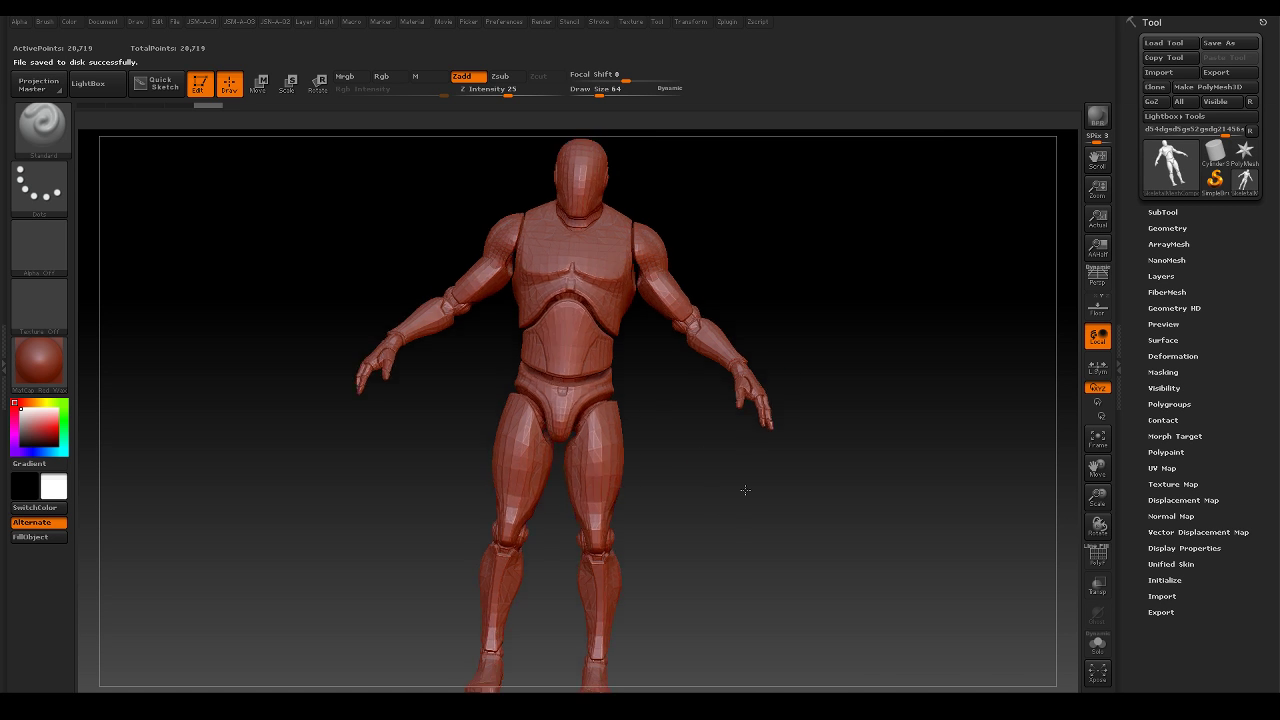
pyautogui.press('f')
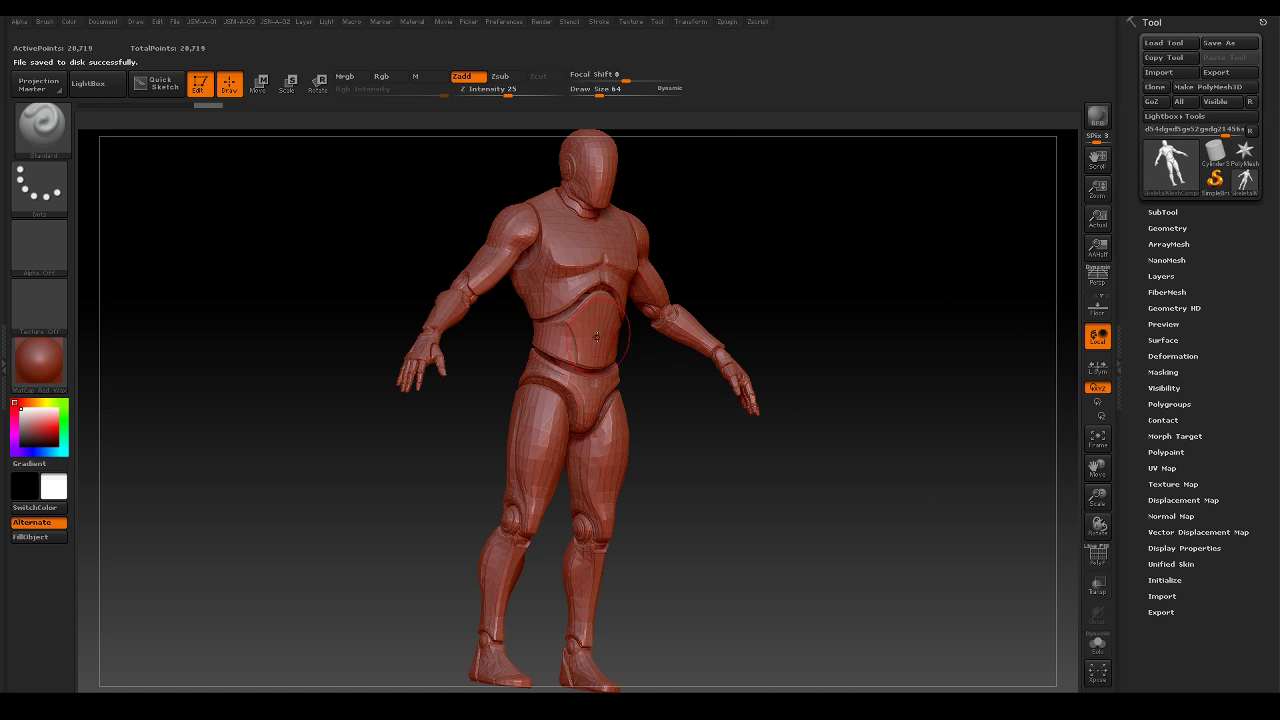
pyautogui.moveTo(680, 368)
pyautogui.mouseDown()
pyautogui.moveTo(709, 460)
pyautogui.moveTo(681, 488)
pyautogui.moveTo(711, 483)
pyautogui.moveTo(710, 460)
pyautogui.mouseUp()
pyautogui.click(1167, 228)
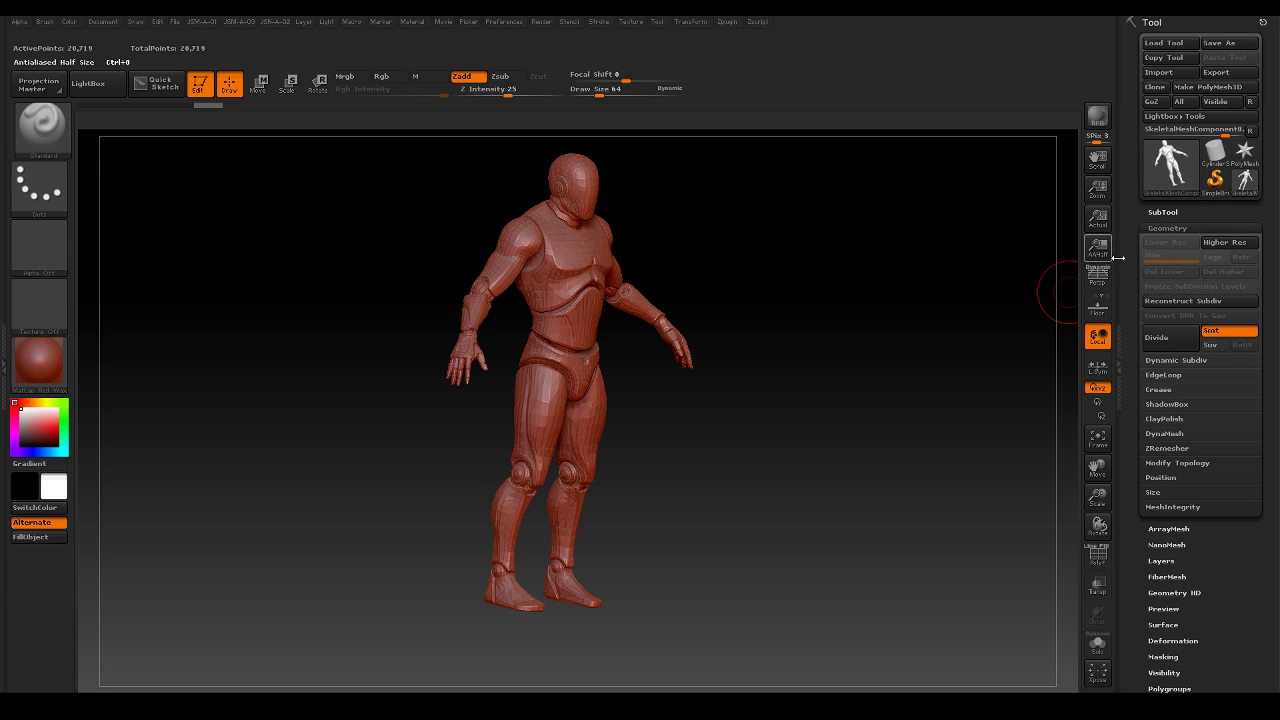
pyautogui.click(1166, 433)
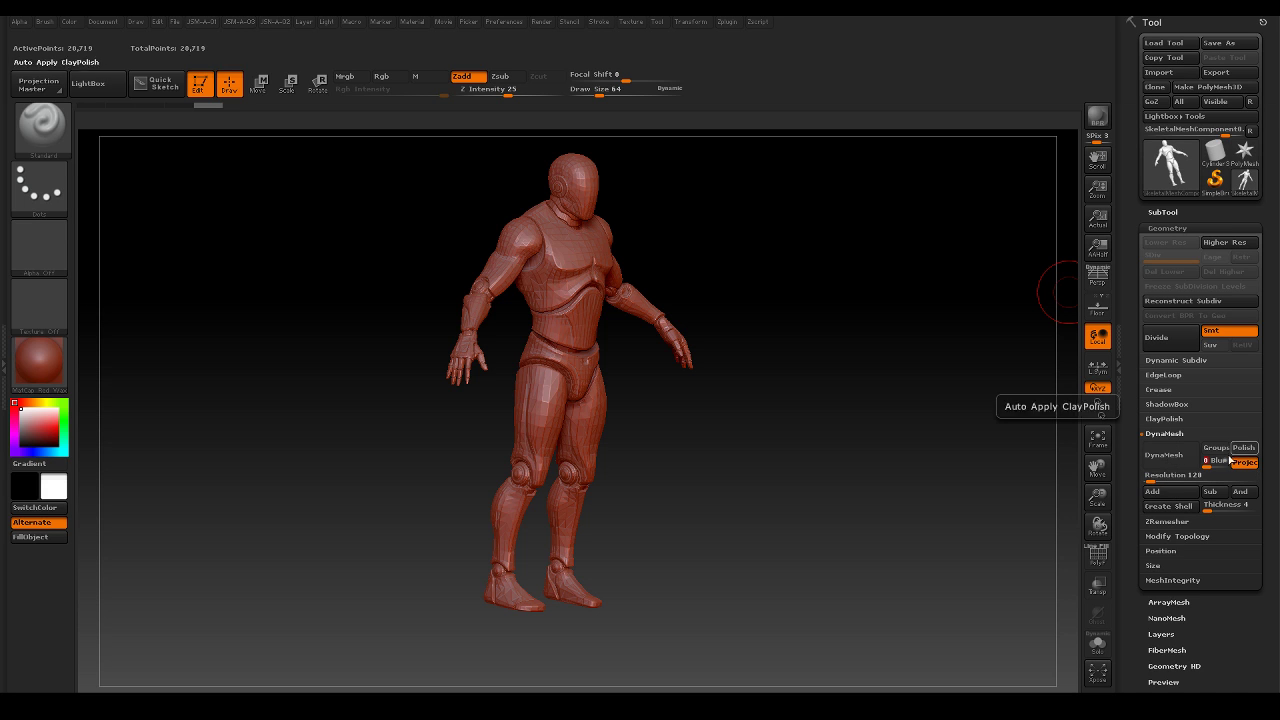
# - DynaMesh the character, run a first ZRemesher pass, and turn on the PolyF wireframe
pyautogui.click(1168, 458)
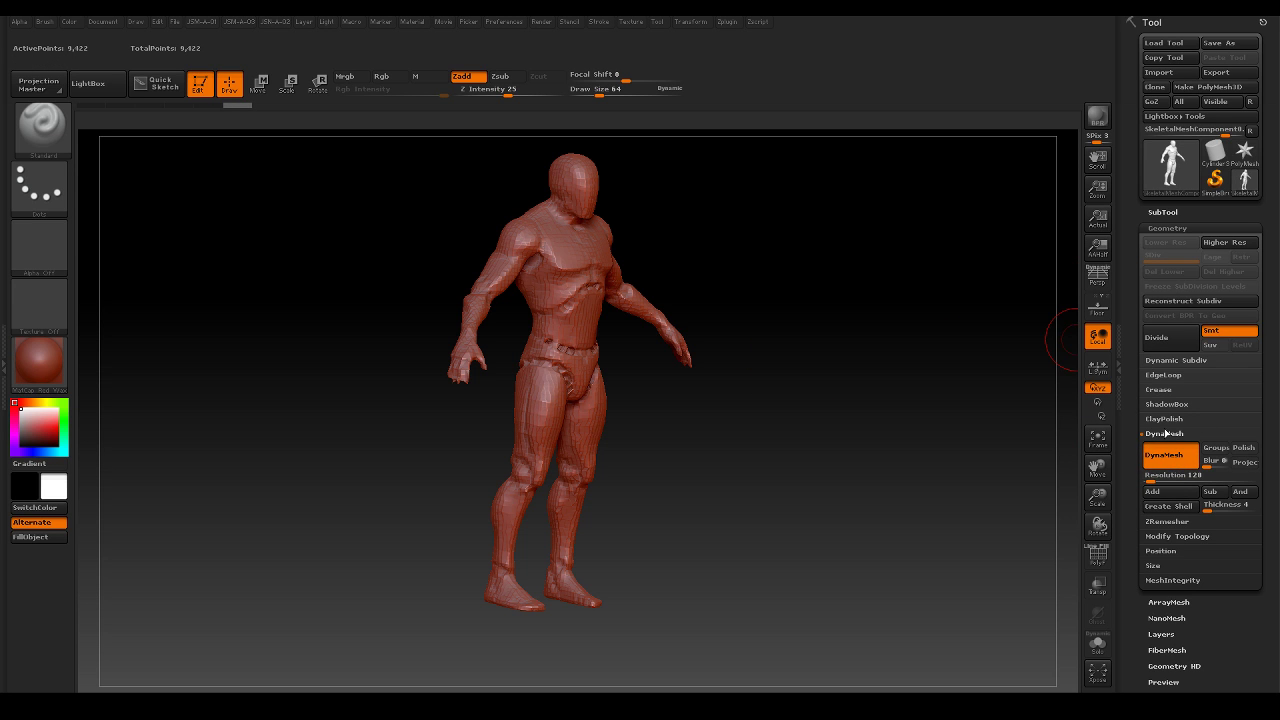
pyautogui.click(1175, 521)
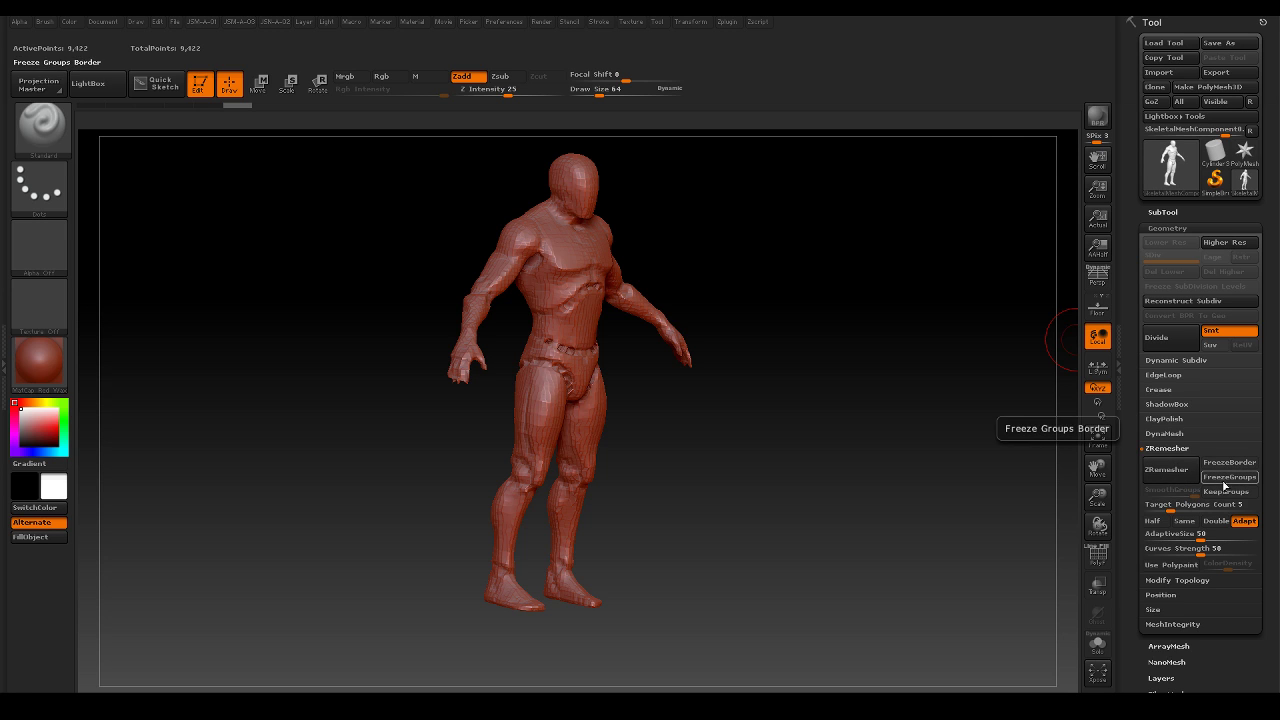
pyautogui.click(1167, 473)
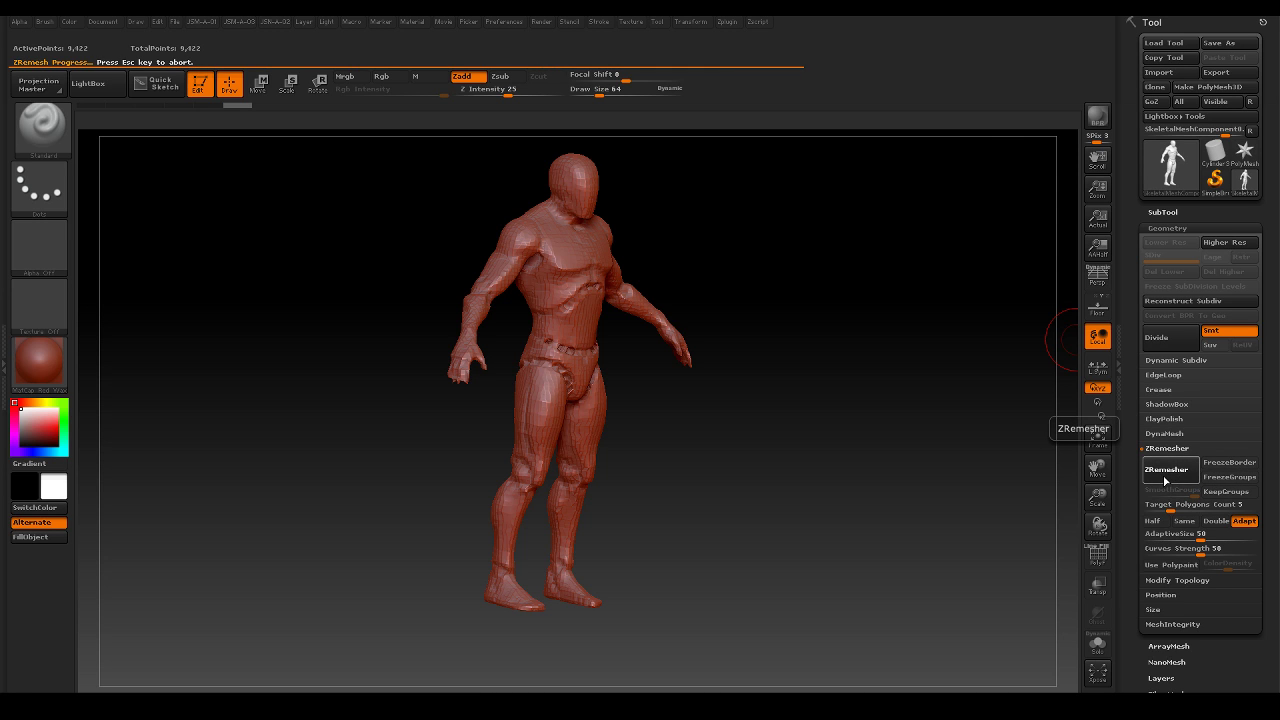
pyautogui.click(1096, 553)
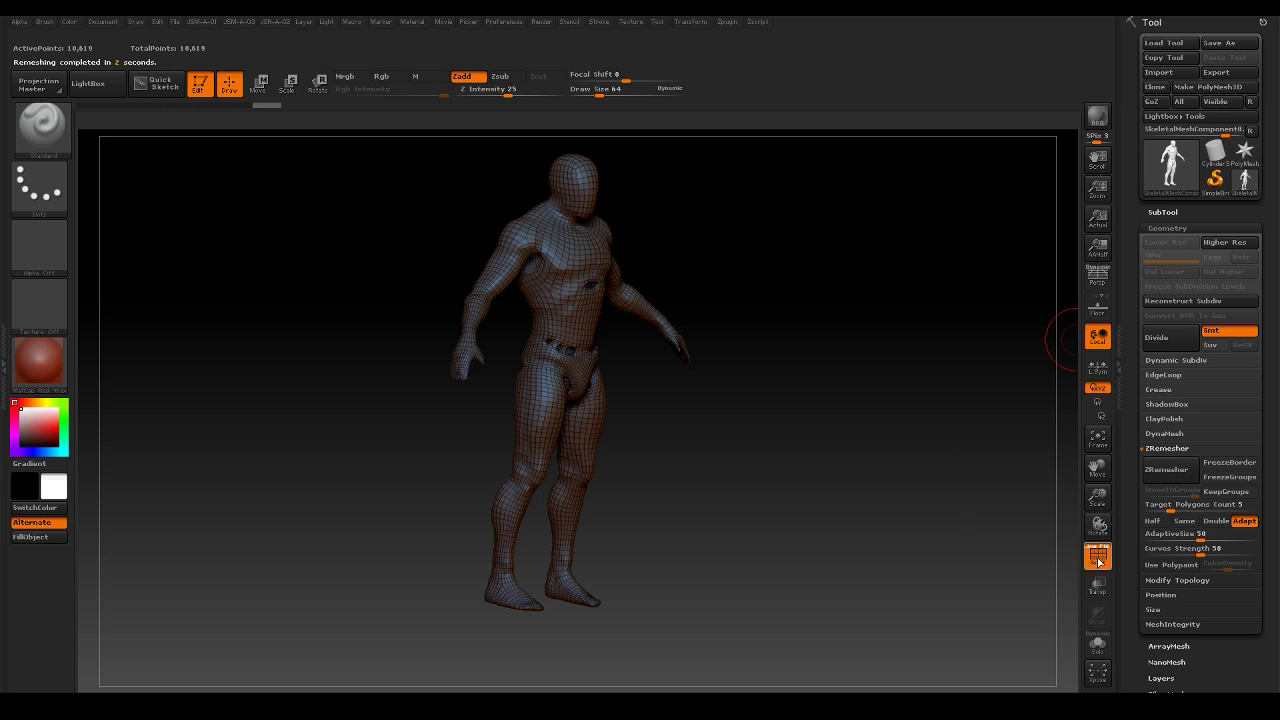
pyautogui.moveTo(1026, 509)
pyautogui.mouseDown()
pyautogui.moveTo(823, 500)
pyautogui.moveTo(849, 500)
pyautogui.moveTo(871, 415)
pyautogui.mouseUp()
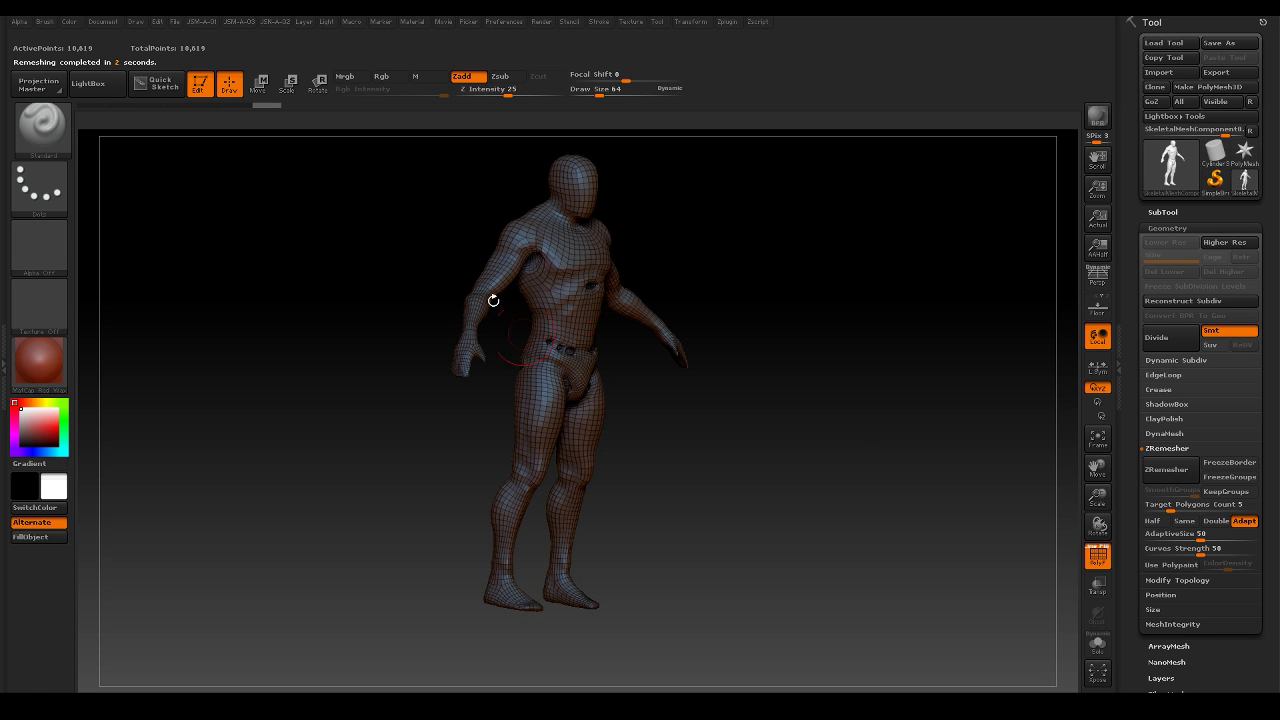
# - Set Target Polygons Count to 2 and ZRemesh again for a coarser mesh
pyautogui.click(1187, 478)
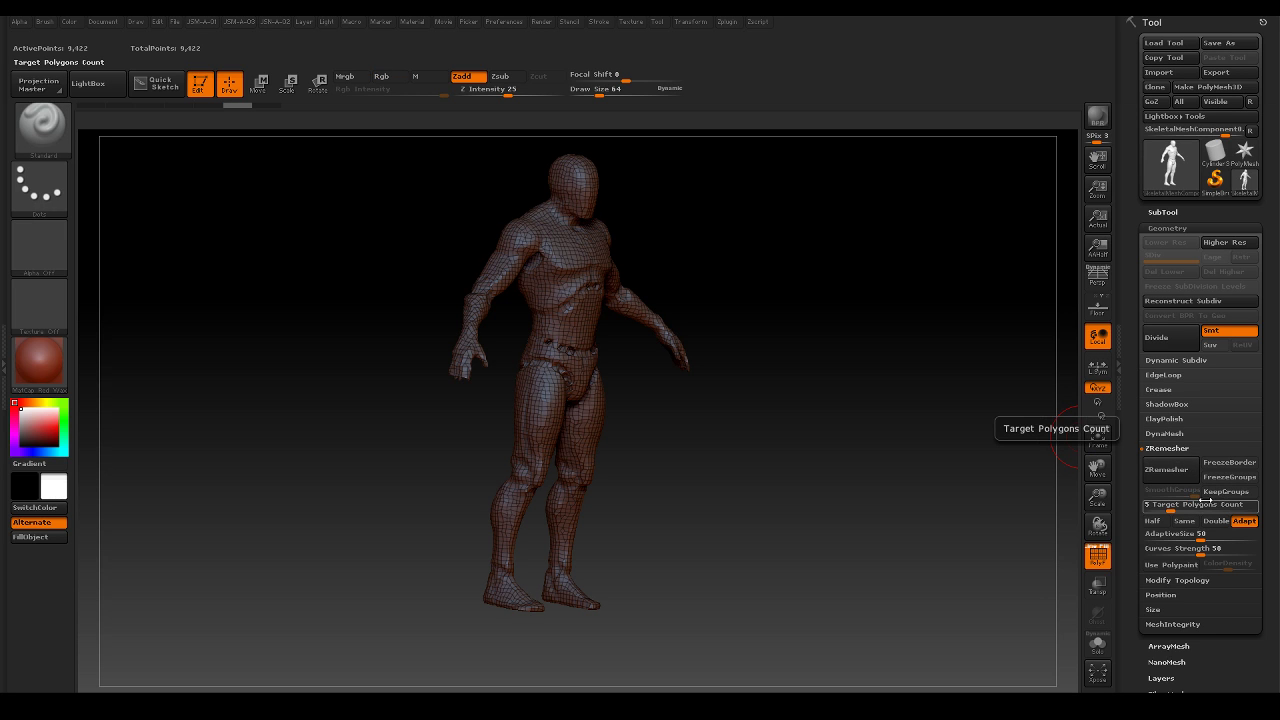
pyautogui.moveTo(1180, 507); pyautogui.dragTo(1140, 510)
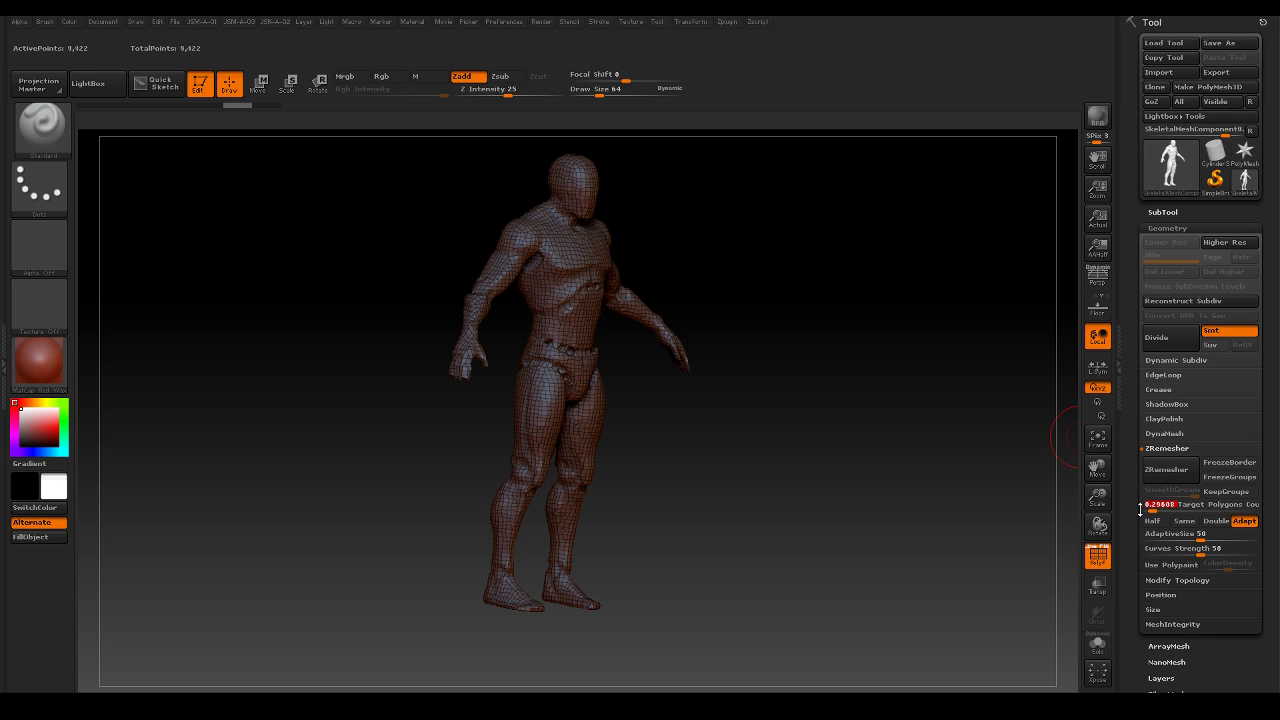
pyautogui.write('2')
pyautogui.click(1172, 483)
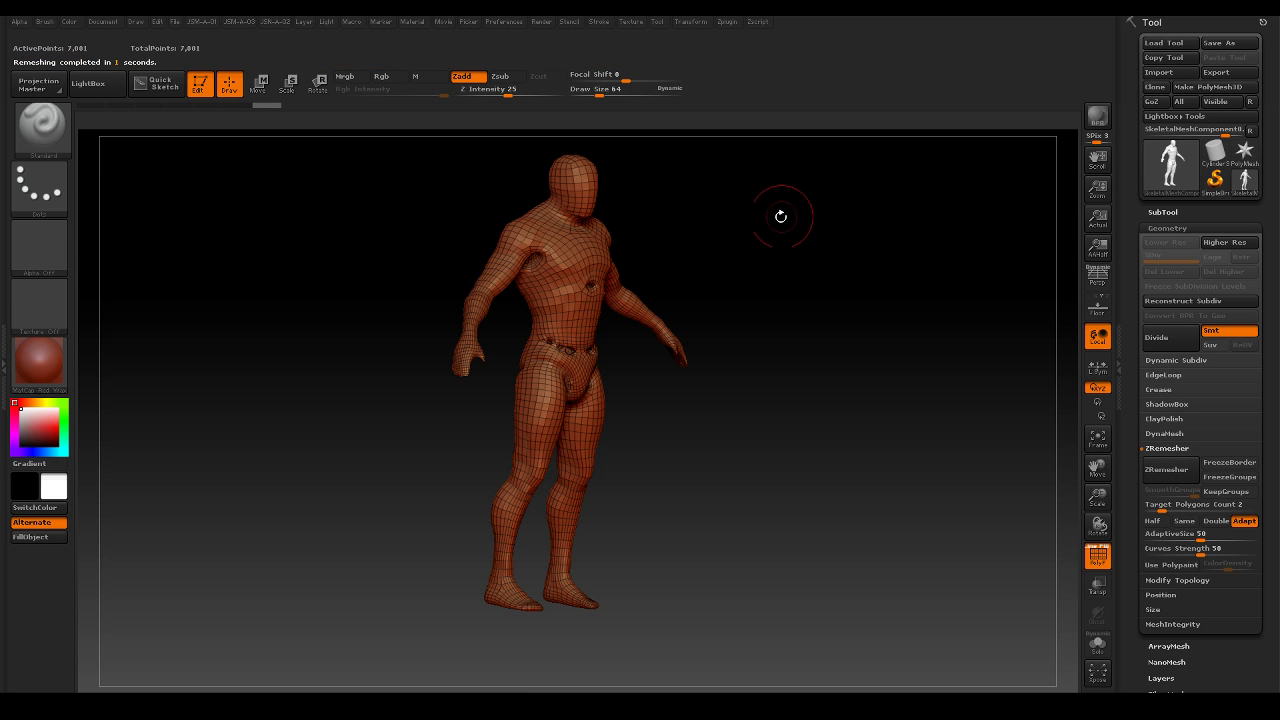
# - Send the remeshed character back to Modo via GoZ and select it on the block
pyautogui.click(1153, 102)
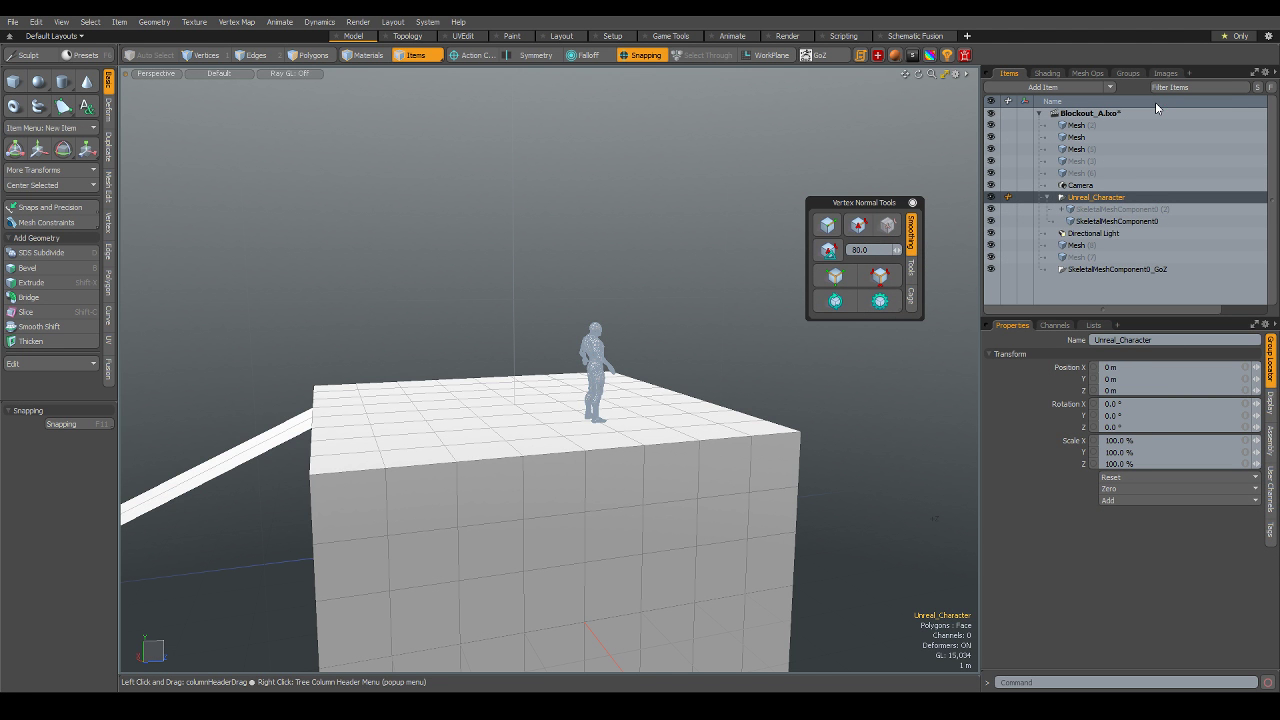
pyautogui.scroll(2, 645, 351)
pyautogui.scroll(2, 645, 351)
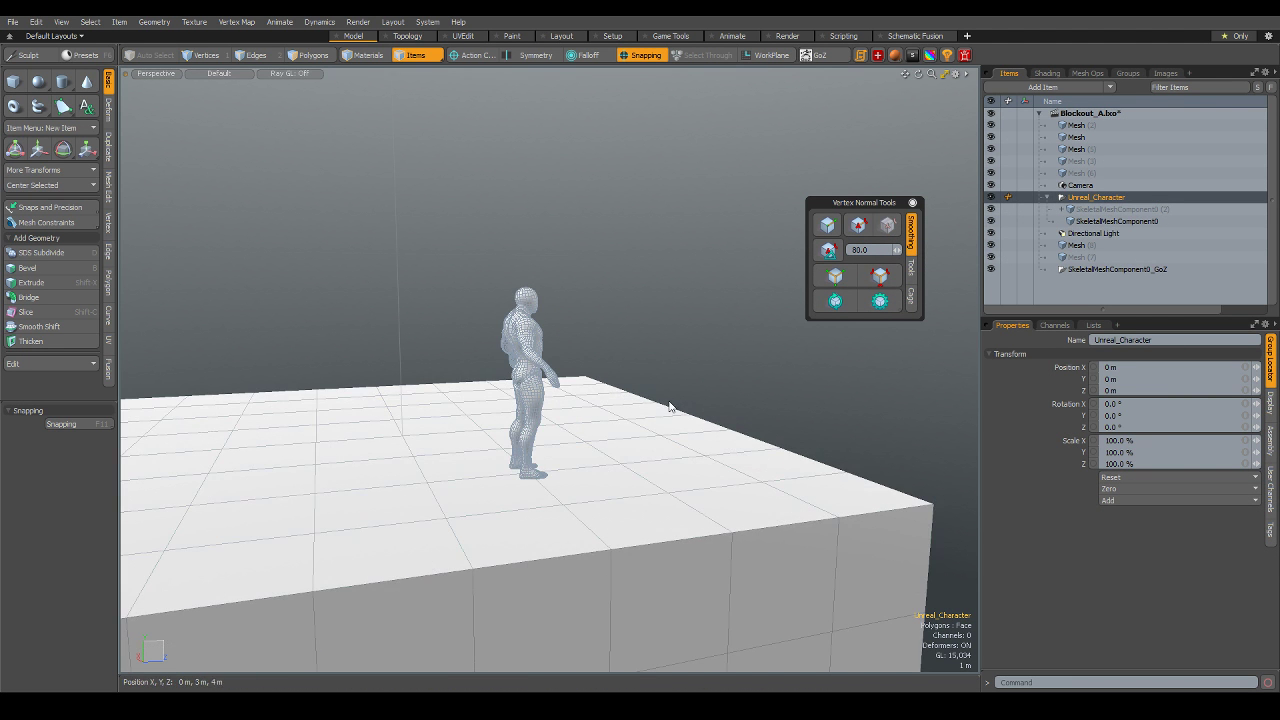
pyautogui.moveTo(670, 407); pyautogui.dragTo(634, 261, button='middle')
pyautogui.click(634, 261)
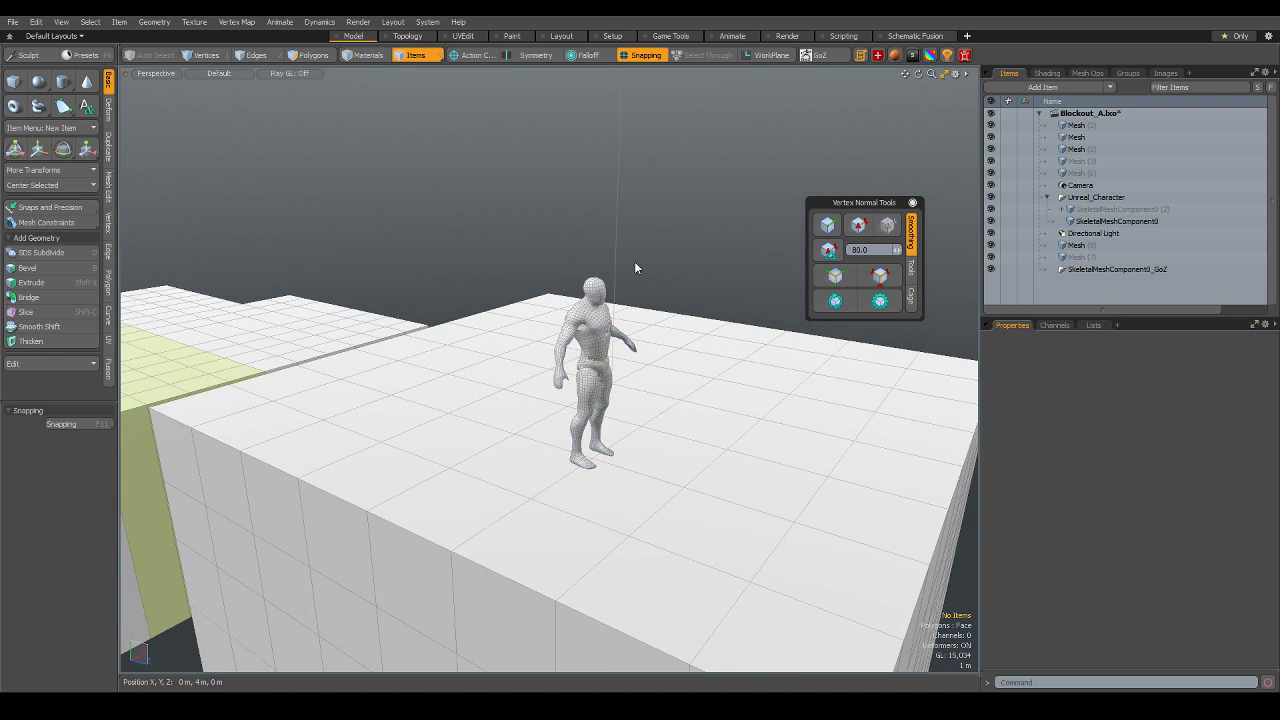
pyautogui.click(604, 332)
pyautogui.moveTo(604, 332); pyautogui.dragTo(978, 295, button='middle')
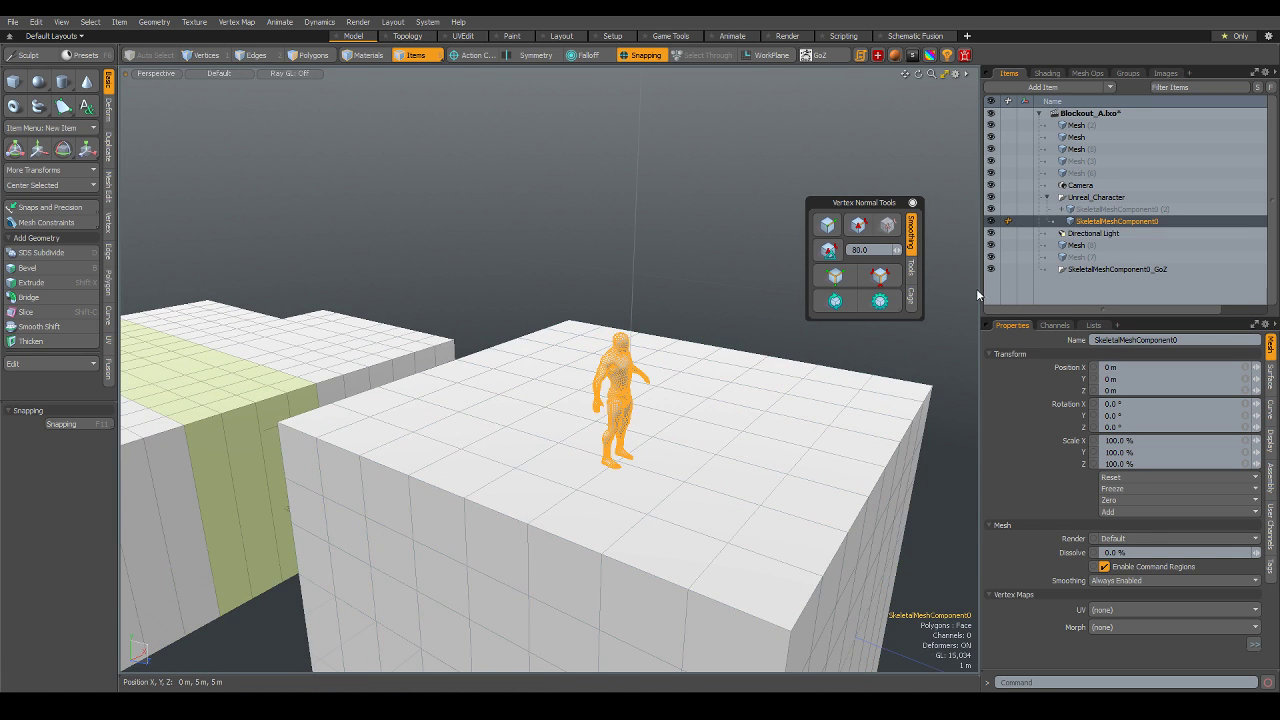
# - Drag SkeletalMeshComponent0 into SkeletalMeshComponent0 (2) in the Items list
pyautogui.click(1074, 272)
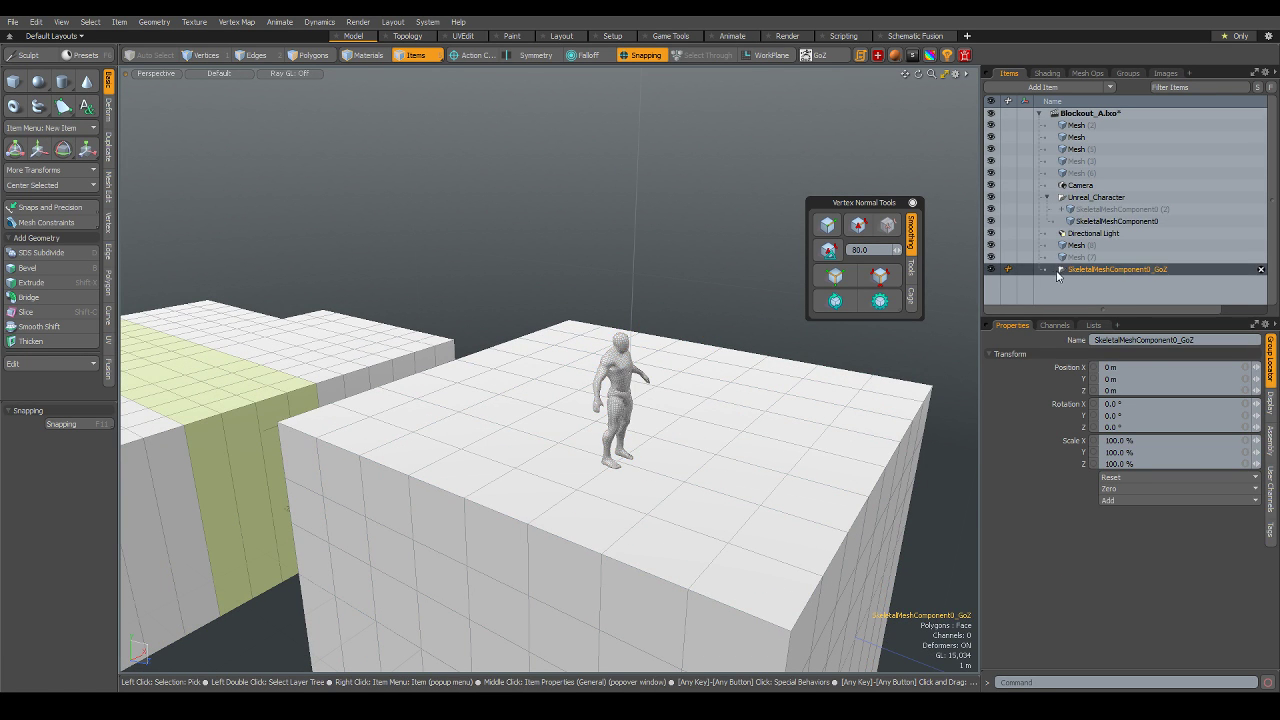
pyautogui.click(650, 370)
pyautogui.click(627, 362)
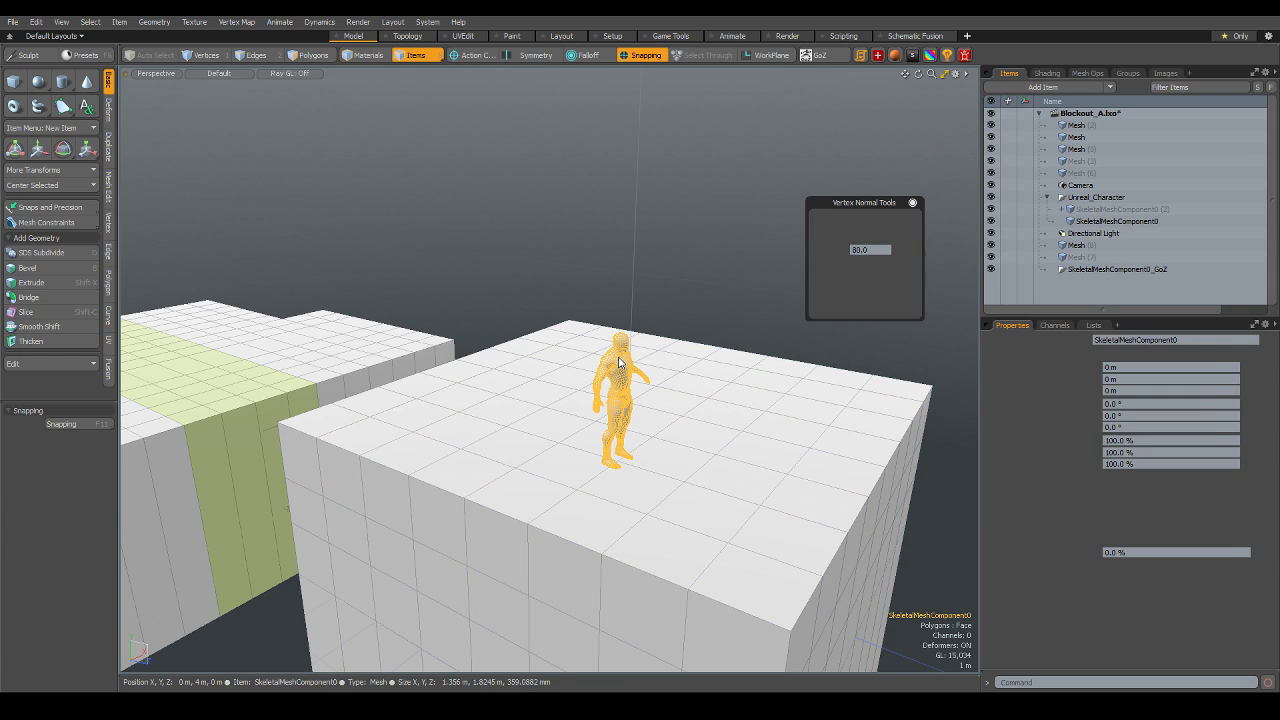
pyautogui.moveTo(1117, 209)
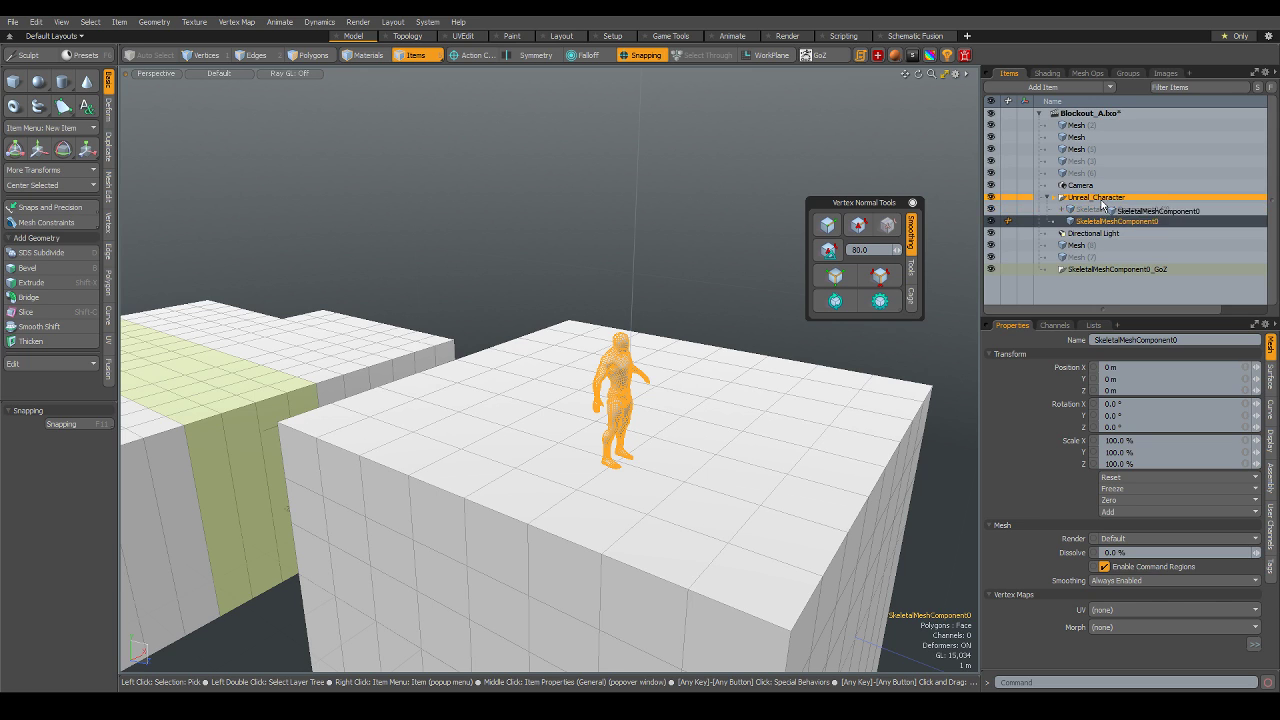
pyautogui.moveTo(1098, 210); pyautogui.dragTo(1100, 212)
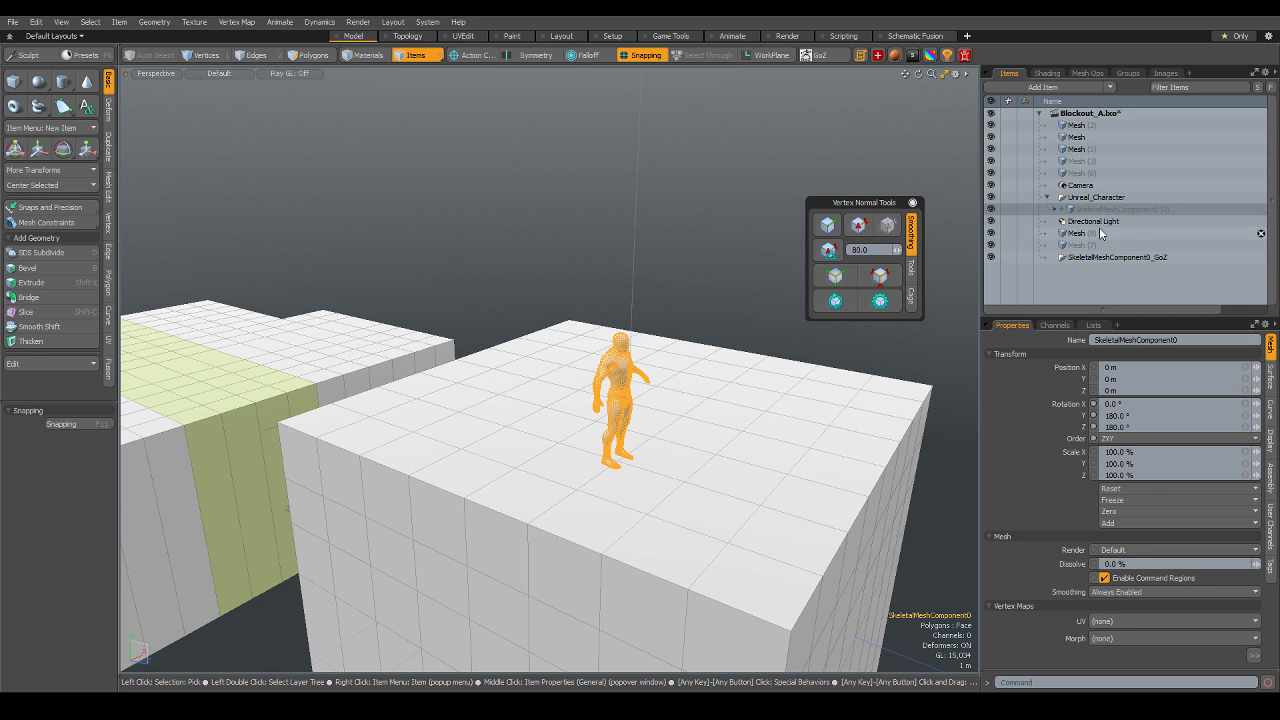
# - Delete the SkeletalMeshComponent0_GoZ item and Mesh (7), moving Directional Light to the bottom
pyautogui.click(1095, 234)
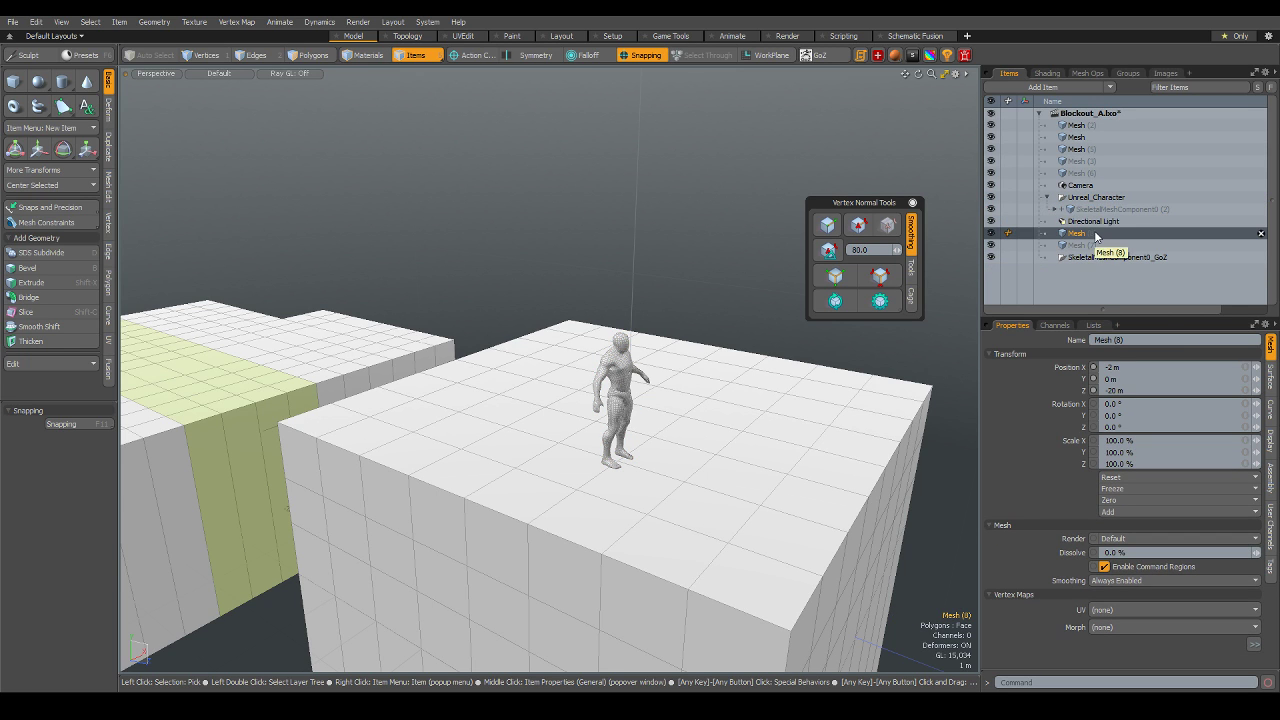
pyautogui.click(1102, 245)
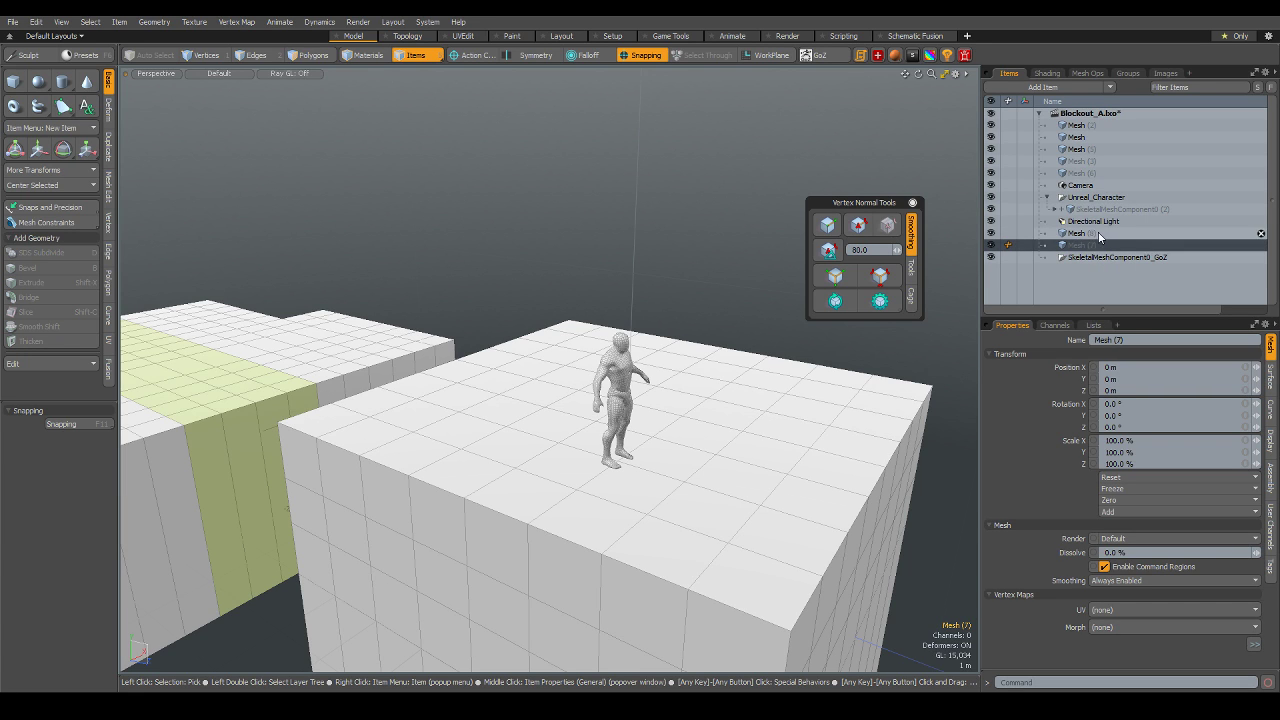
pyautogui.click(1102, 259)
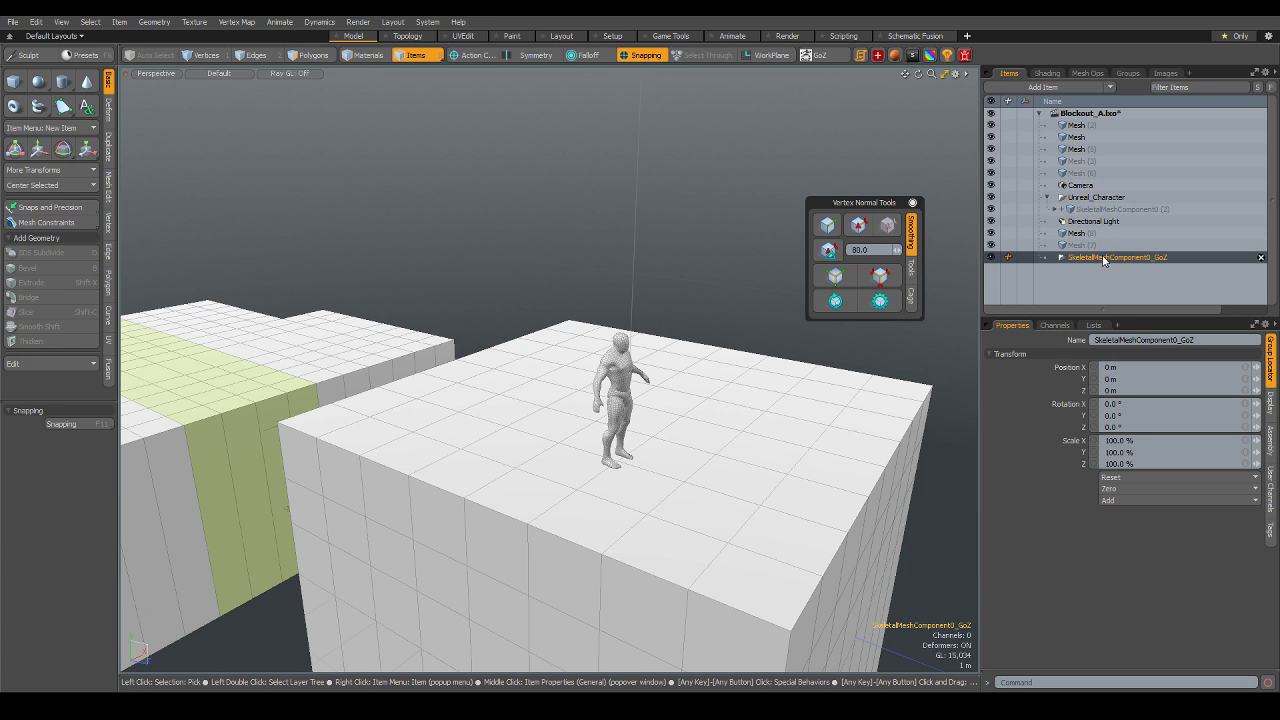
pyautogui.press('Delete')
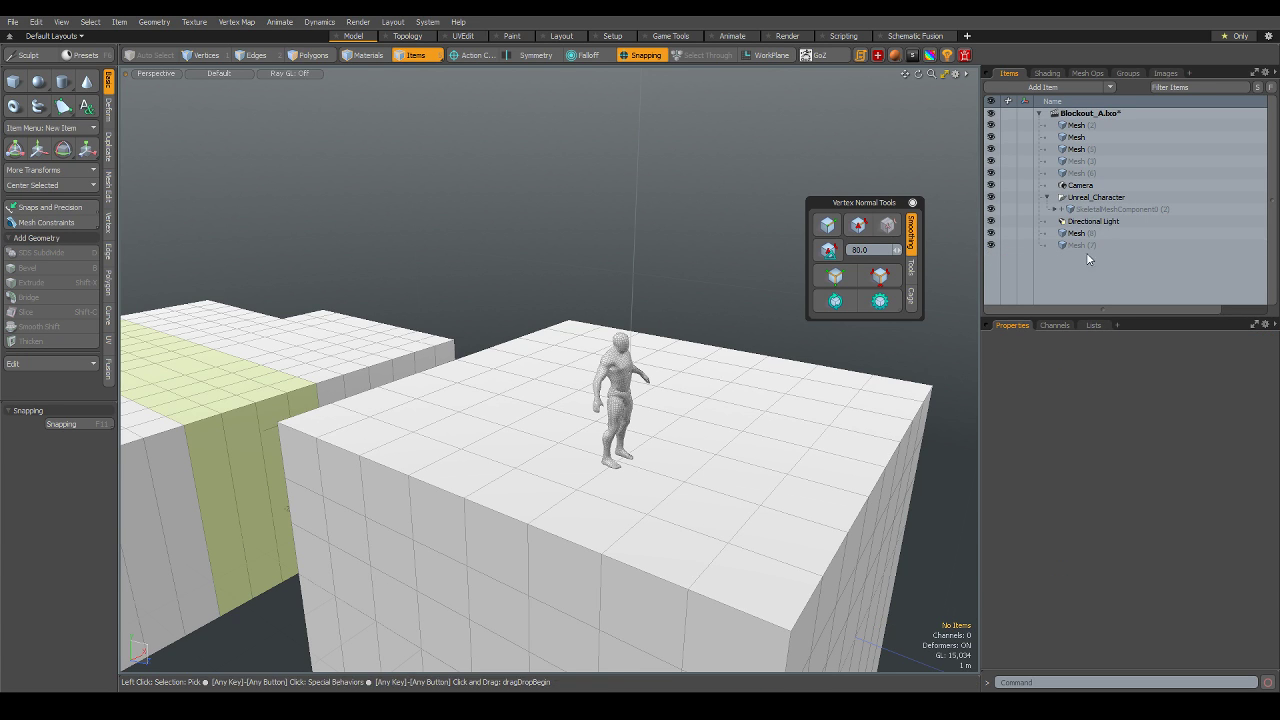
pyautogui.click(1085, 225)
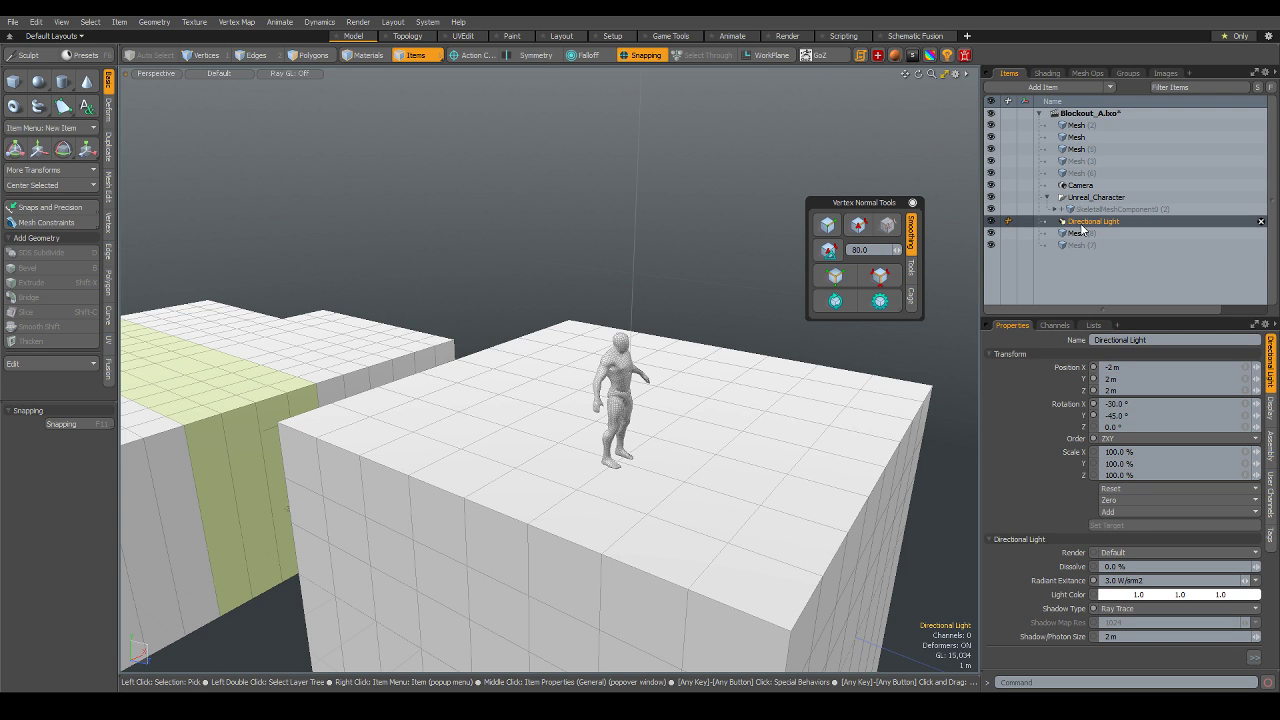
pyautogui.moveTo(1080, 227); pyautogui.dragTo(1073, 248)
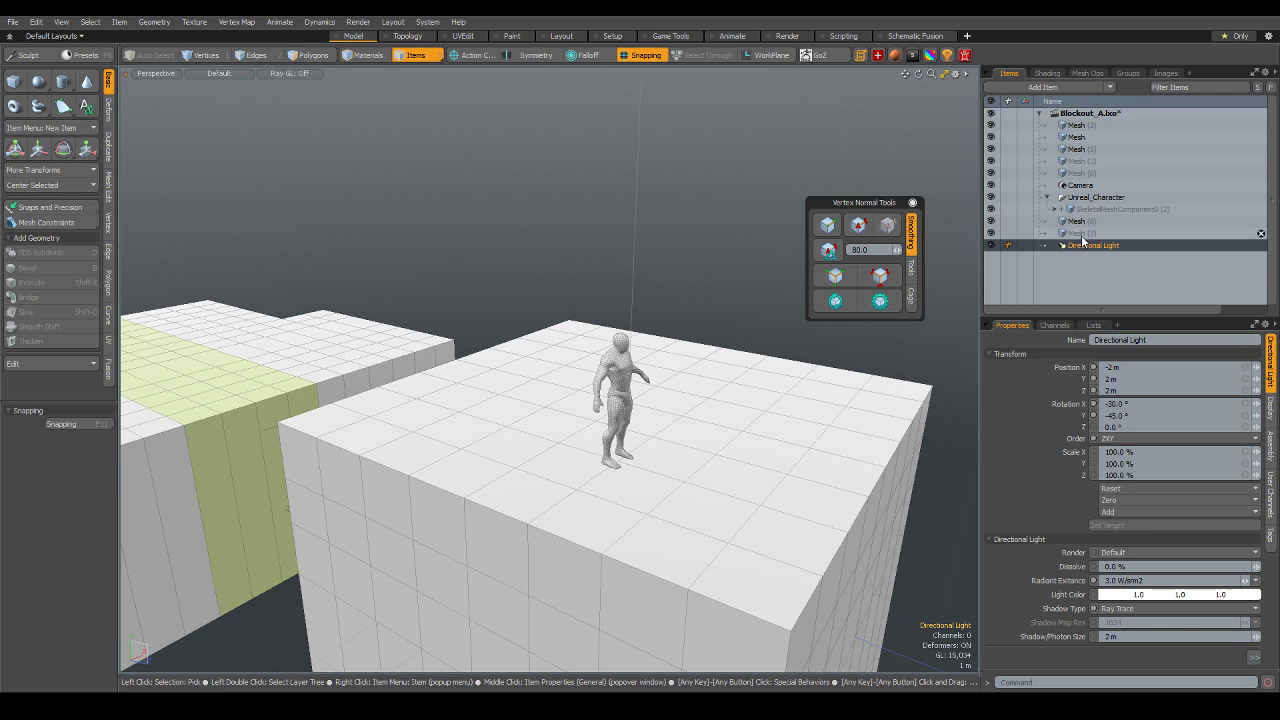
pyautogui.press('Delete')
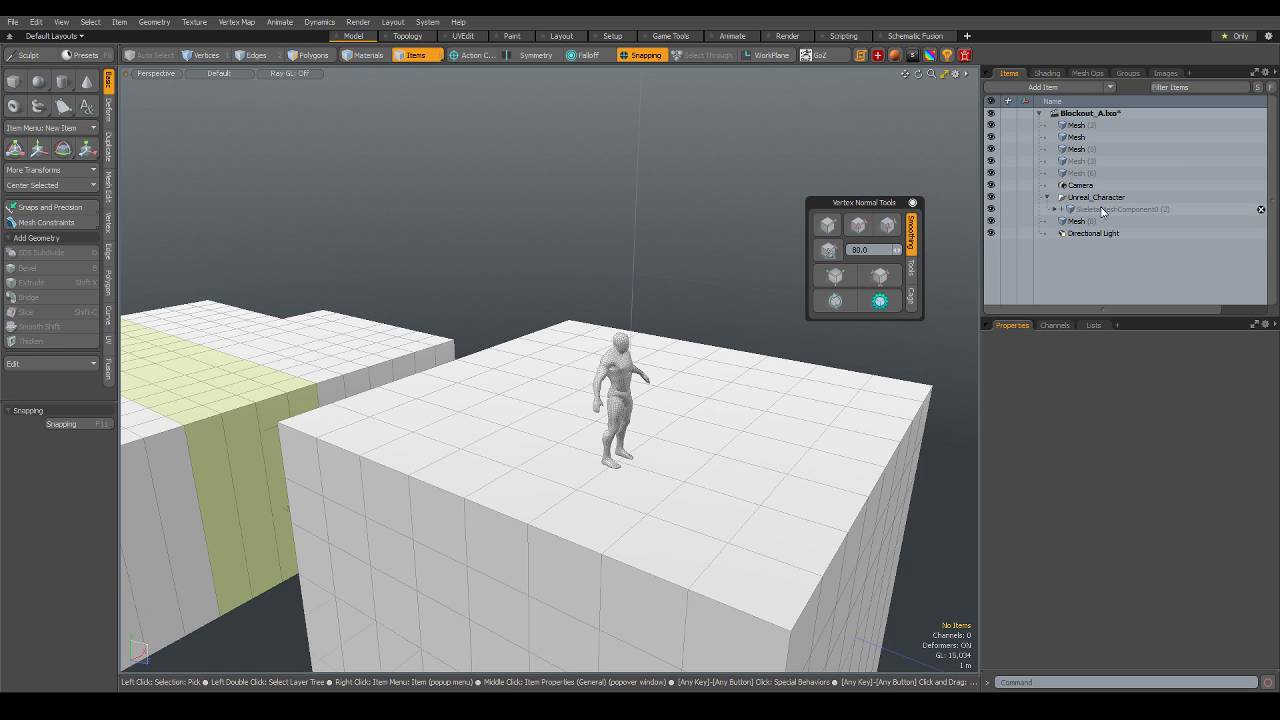
# - Parent SkeletalMeshComponent0 directly under Unreal_Character and frame the whole scene
pyautogui.click(1103, 210)
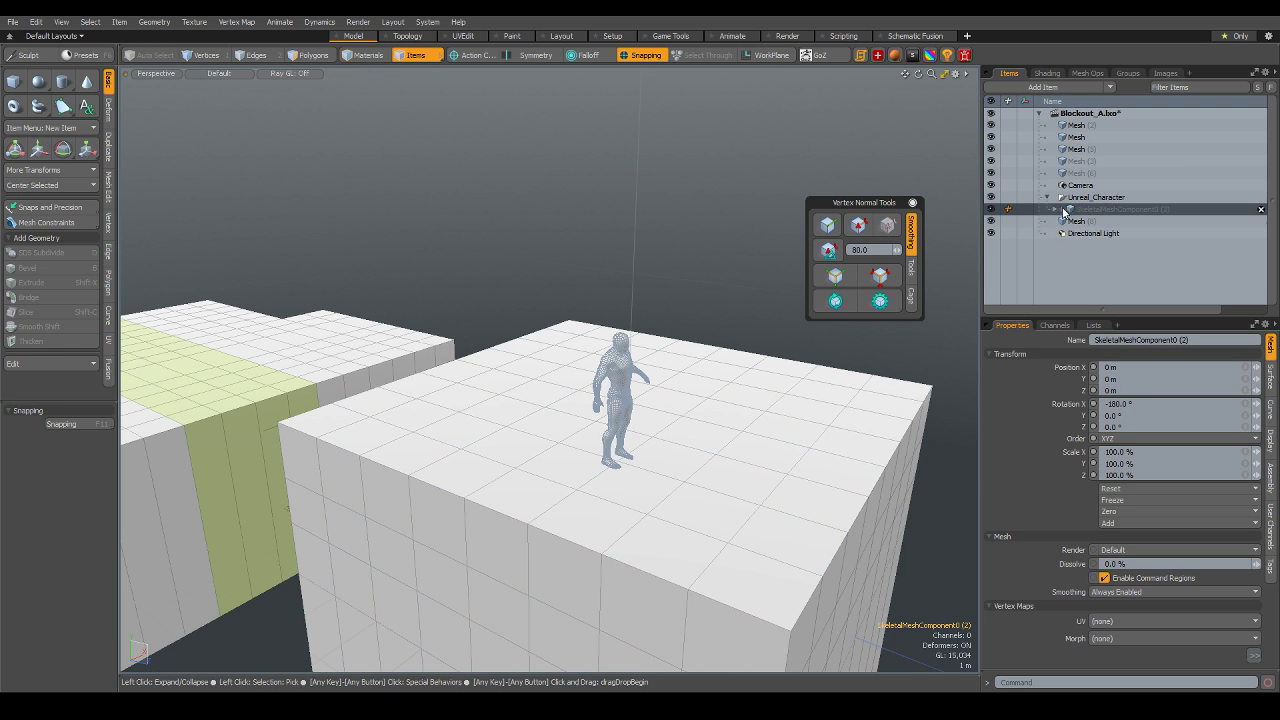
pyautogui.click(1054, 214)
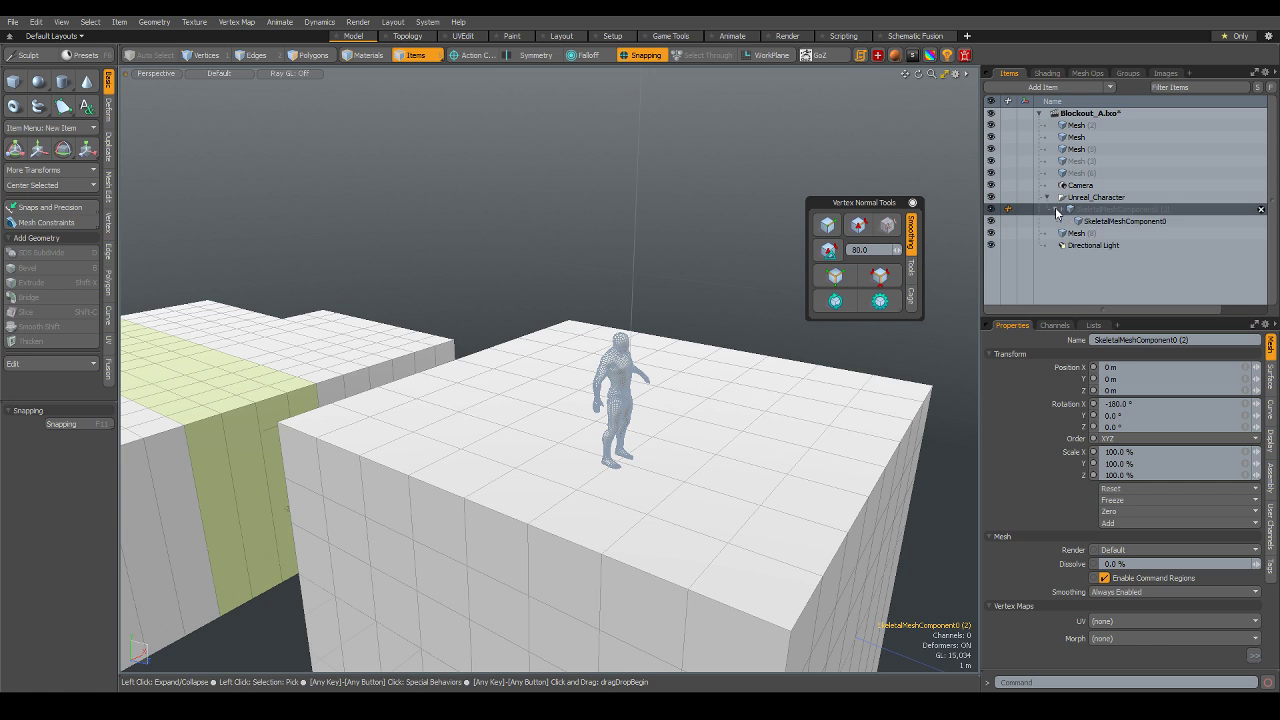
pyautogui.click(1124, 222)
pyautogui.moveTo(1123, 226); pyautogui.dragTo(1112, 210)
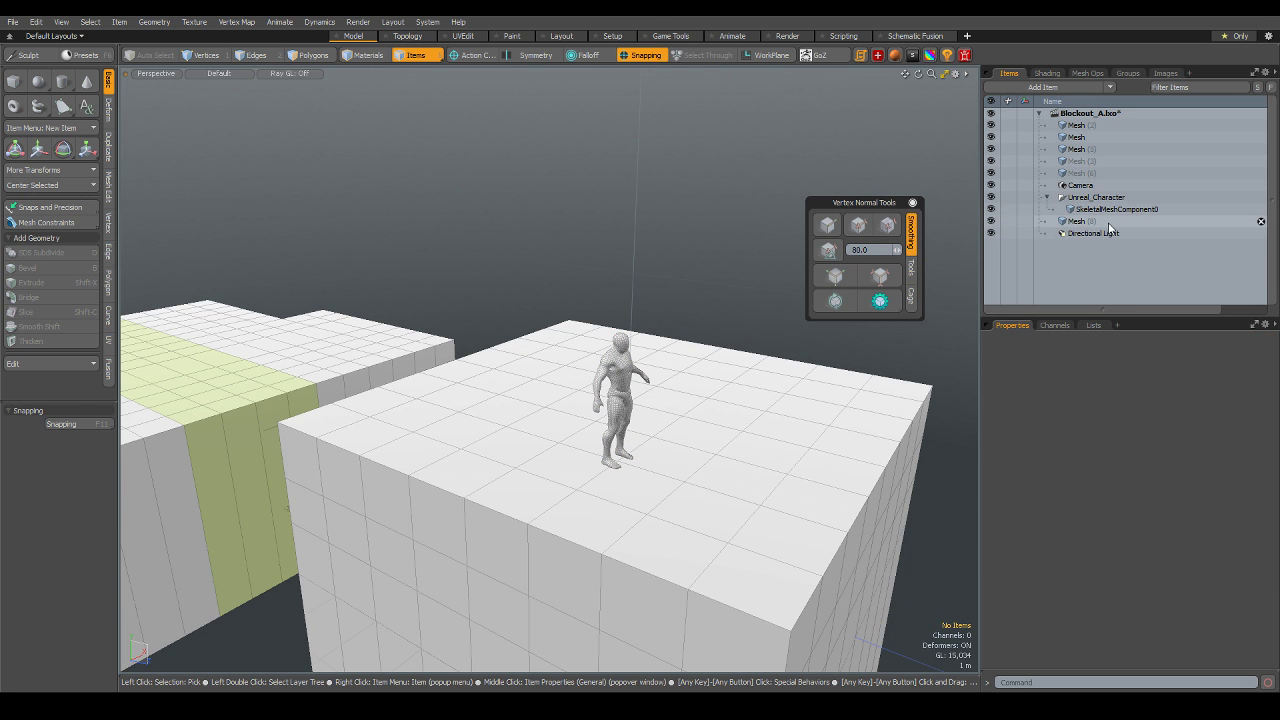
pyautogui.click(1087, 225)
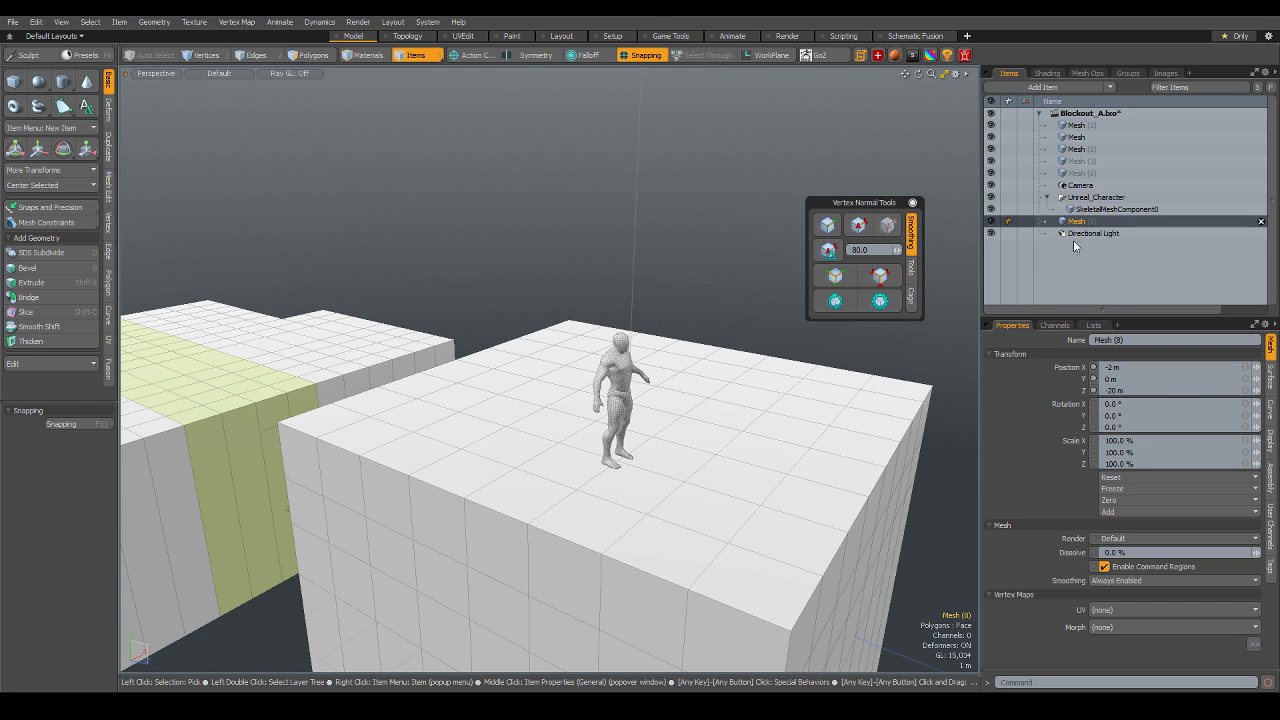
pyautogui.press('a')
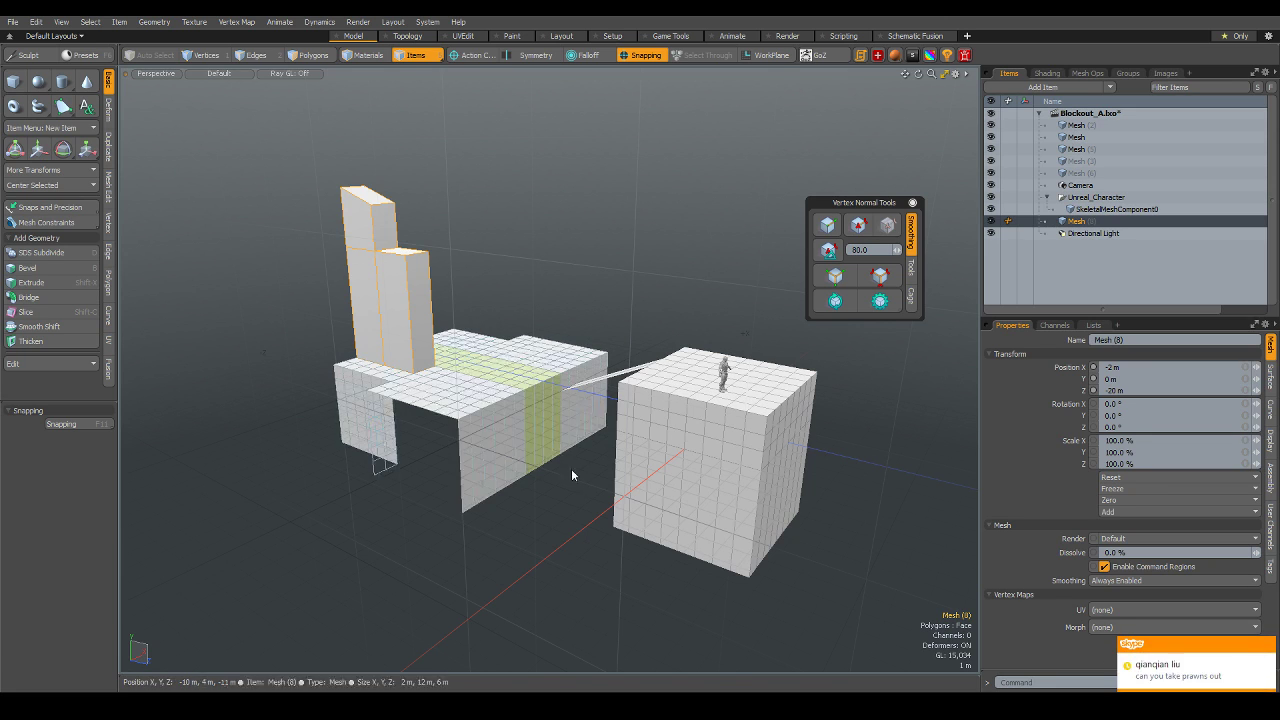
pyautogui.click(1247, 686)
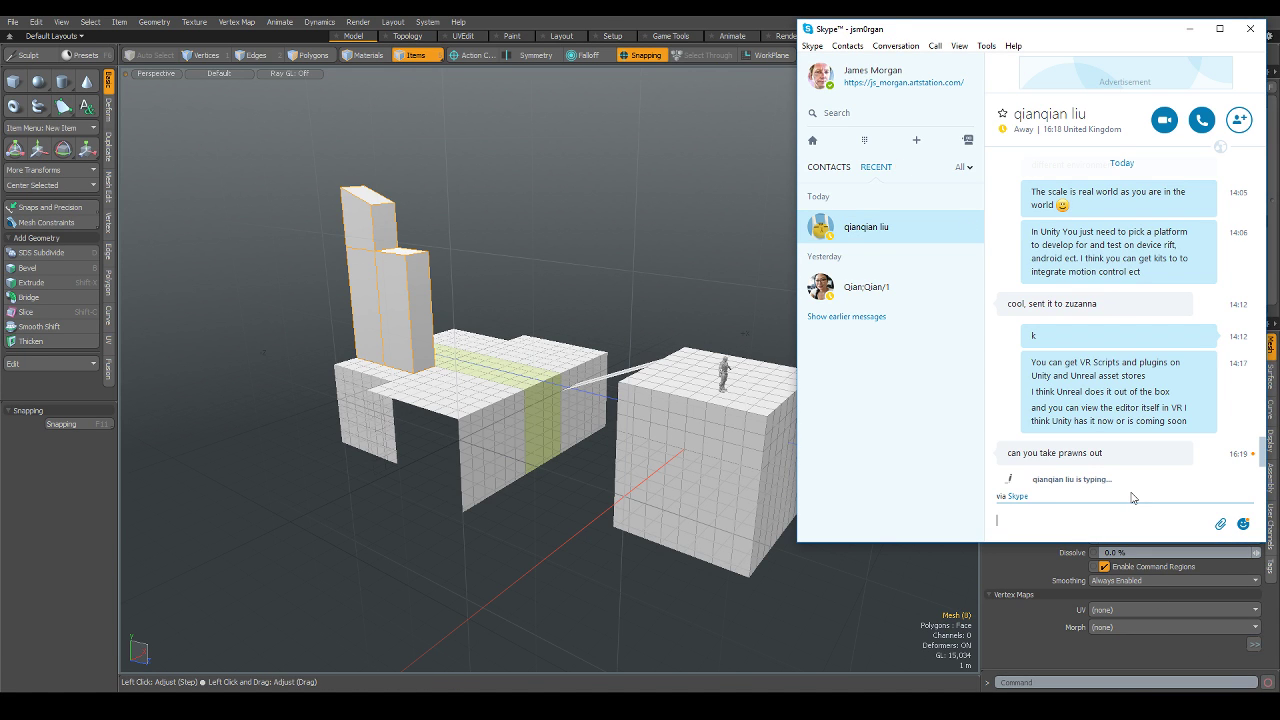
pyautogui.write('OK')
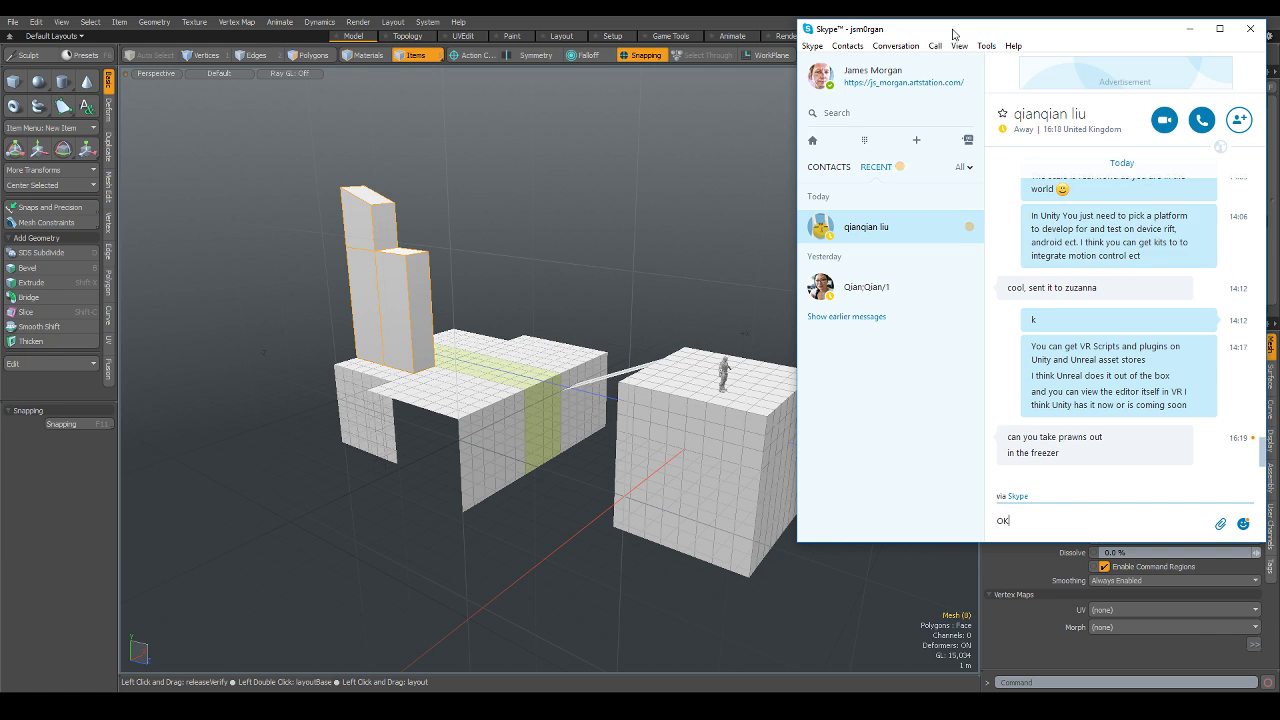
pyautogui.click(871, 34)
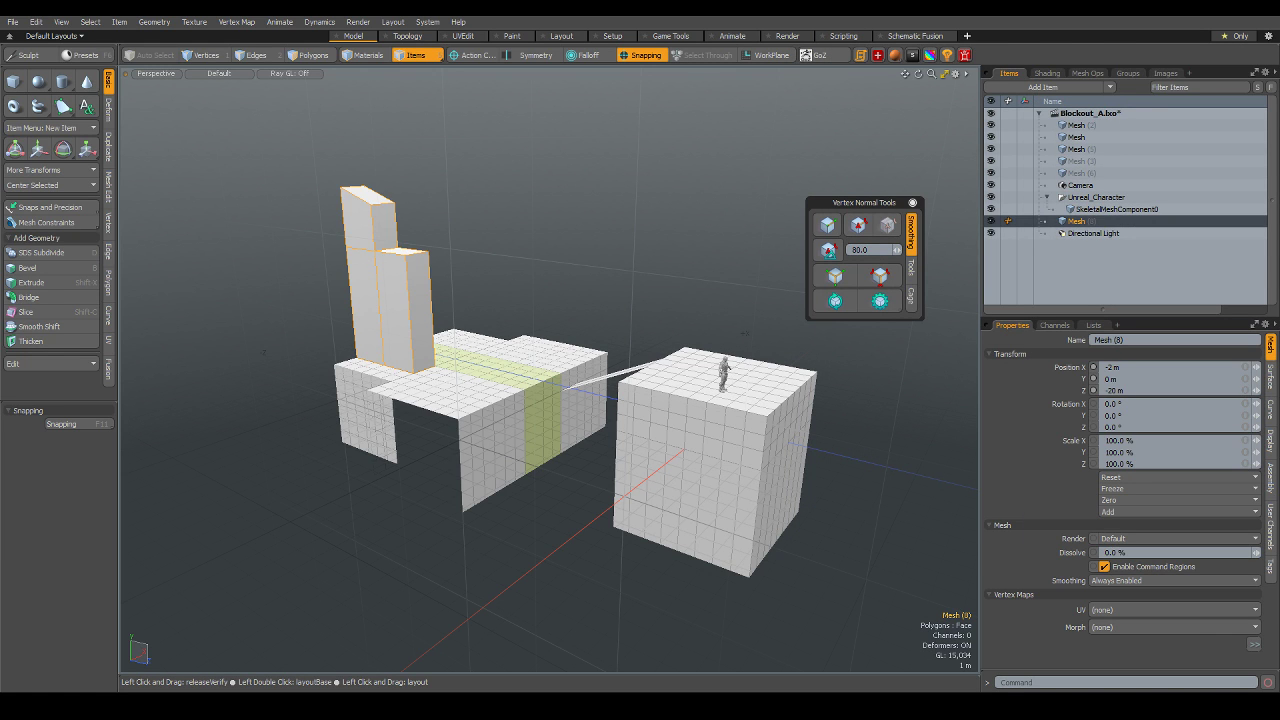